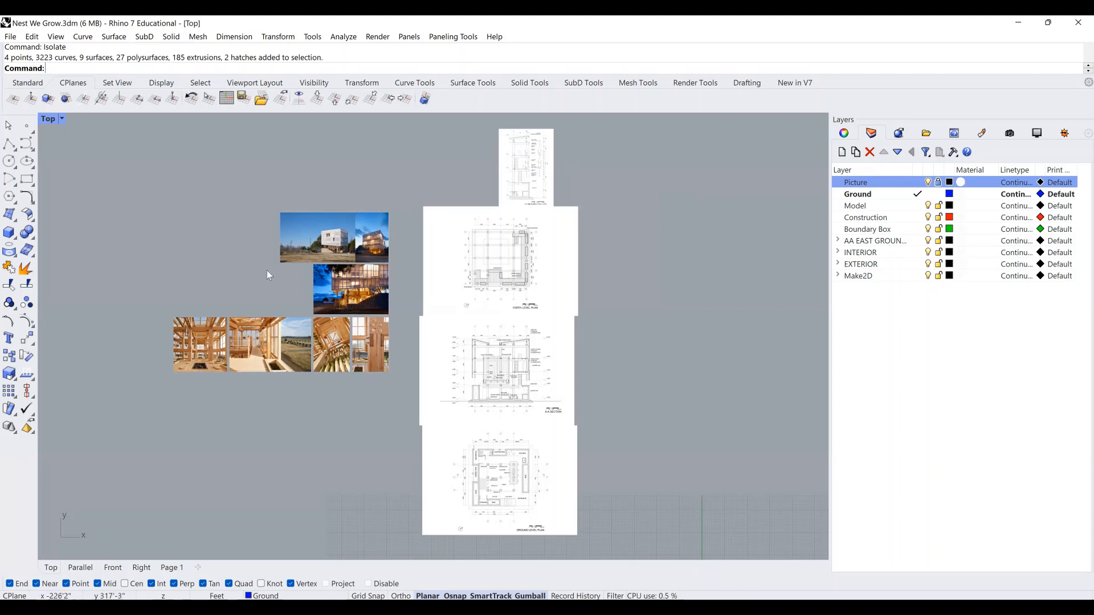
Zoom in and pan the Top viewport to centre the building's reference photo collage.
scroll(266, 269, "up", 2)
scroll(378, 289, "up", 1)
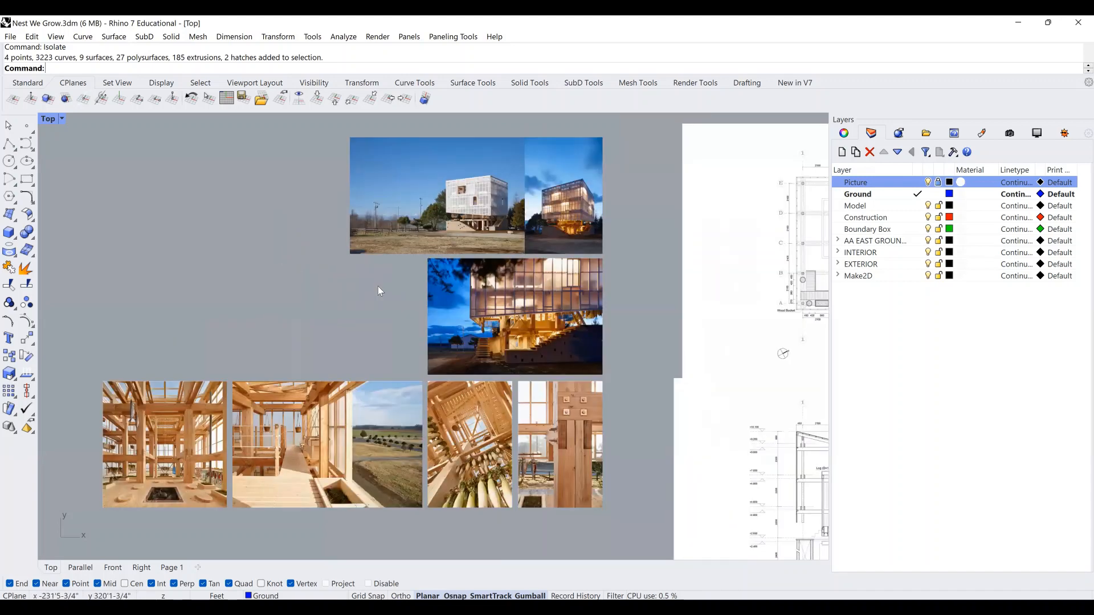
right_click_drag(319, 271, 382, 278)
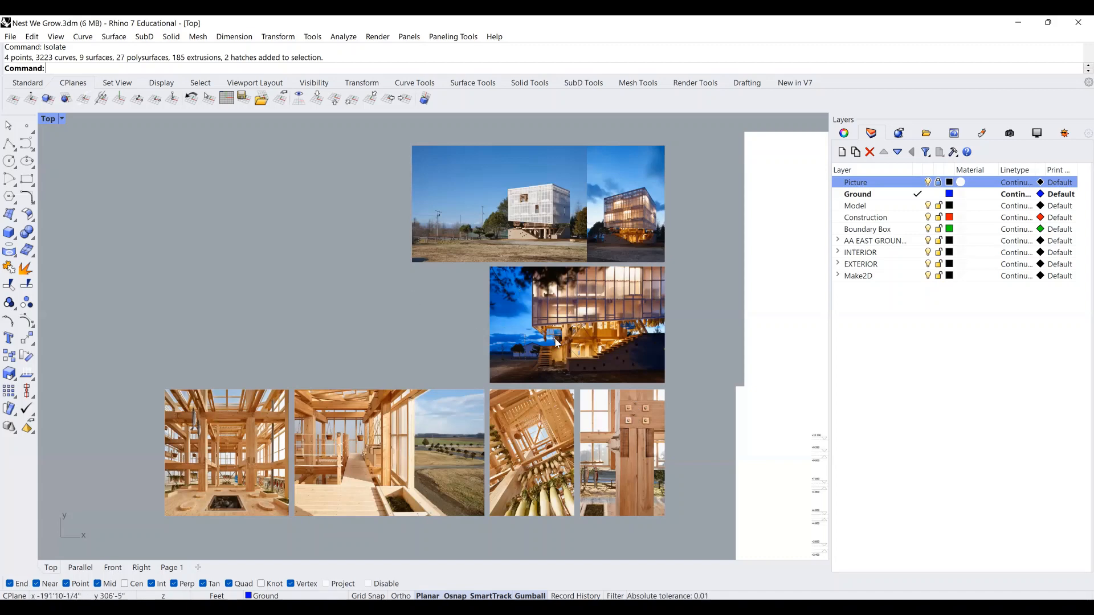
scroll(556, 310, "up", 1)
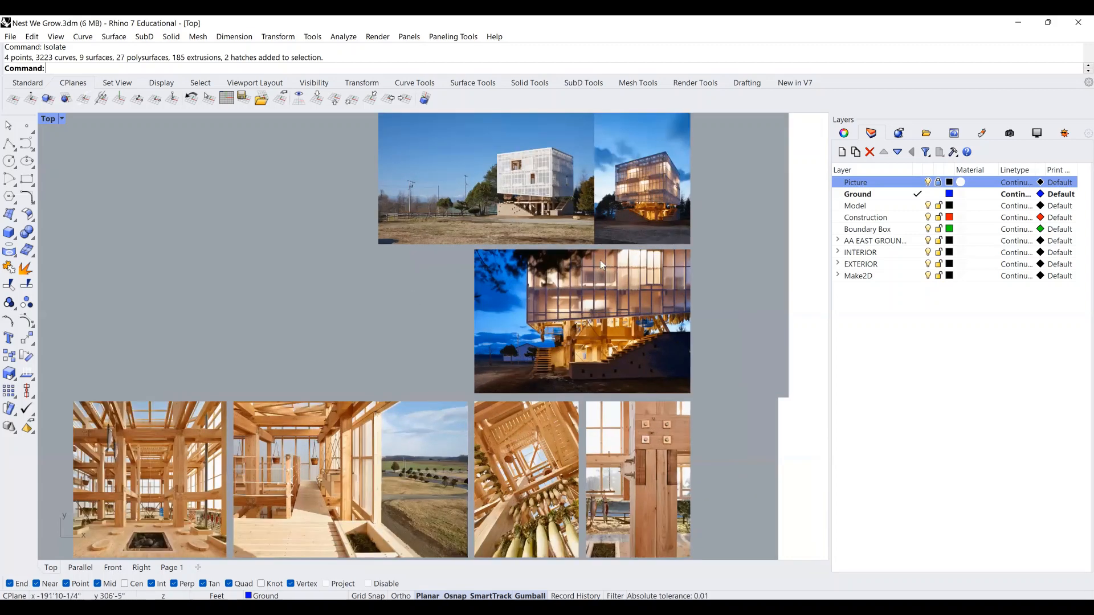
right_click_drag(600, 260, 621, 256)
right_click_drag(629, 397, 634, 349)
scroll(669, 450, "up", 1)
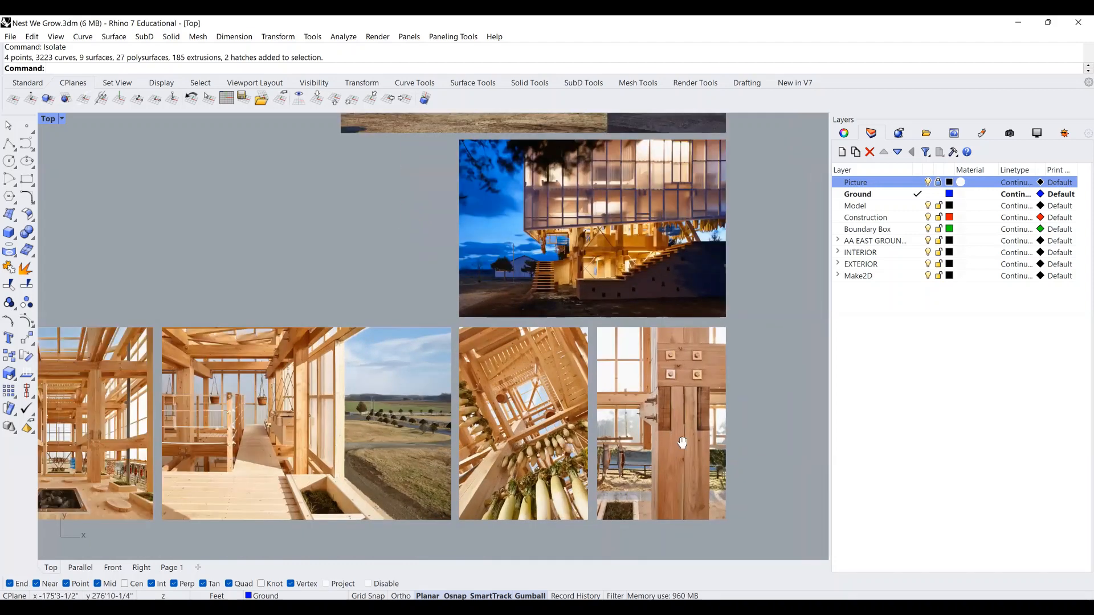
scroll(667, 417, "up", 1)
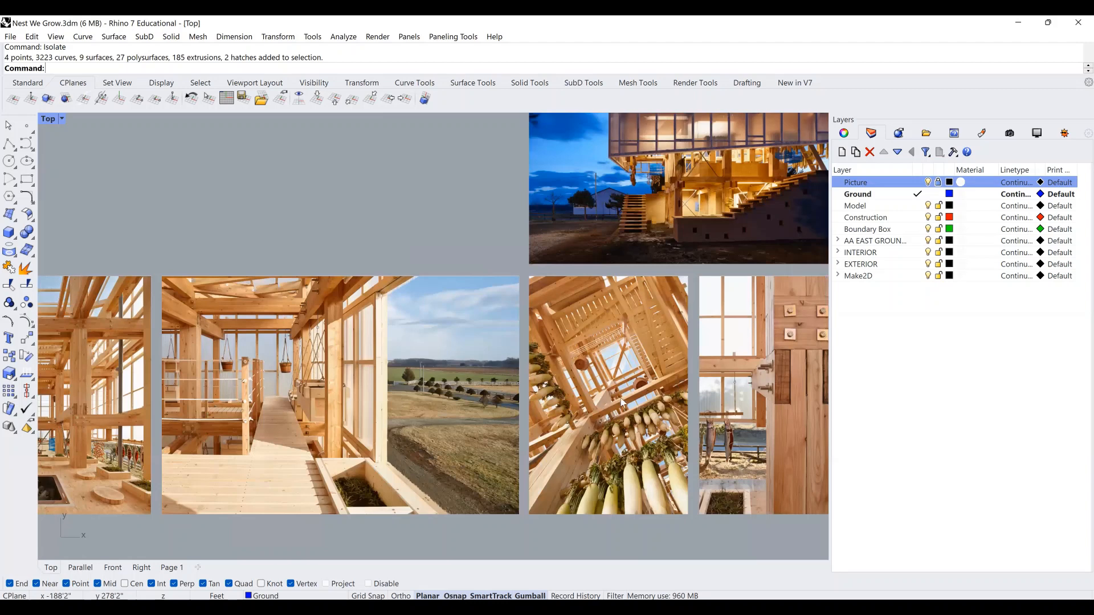
right_click_drag(802, 409, 621, 392)
scroll(621, 392, "up", 2)
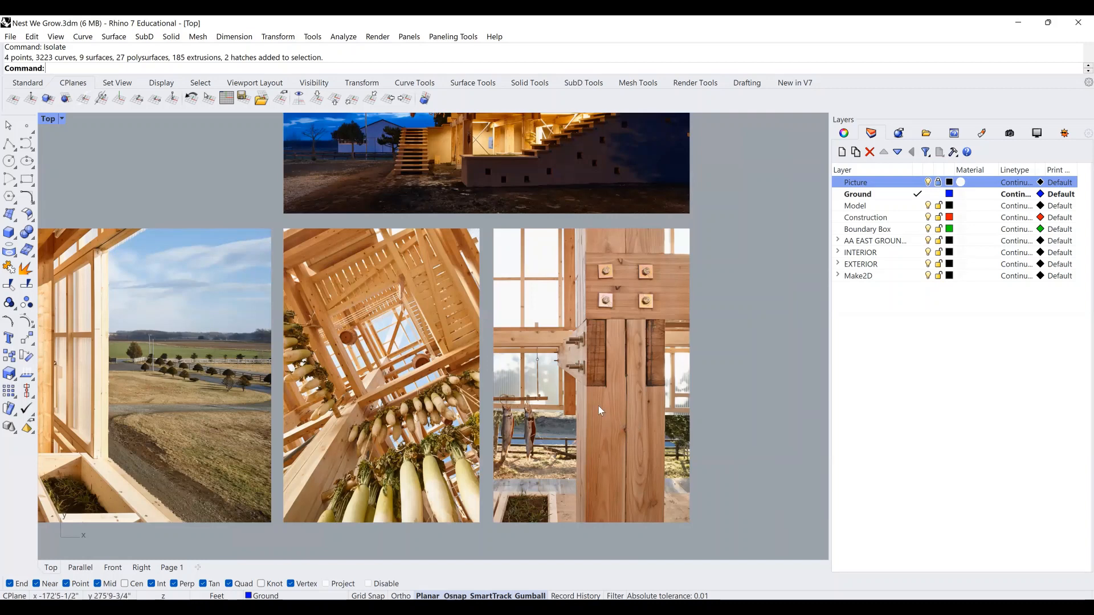
scroll(598, 406, "up", 2)
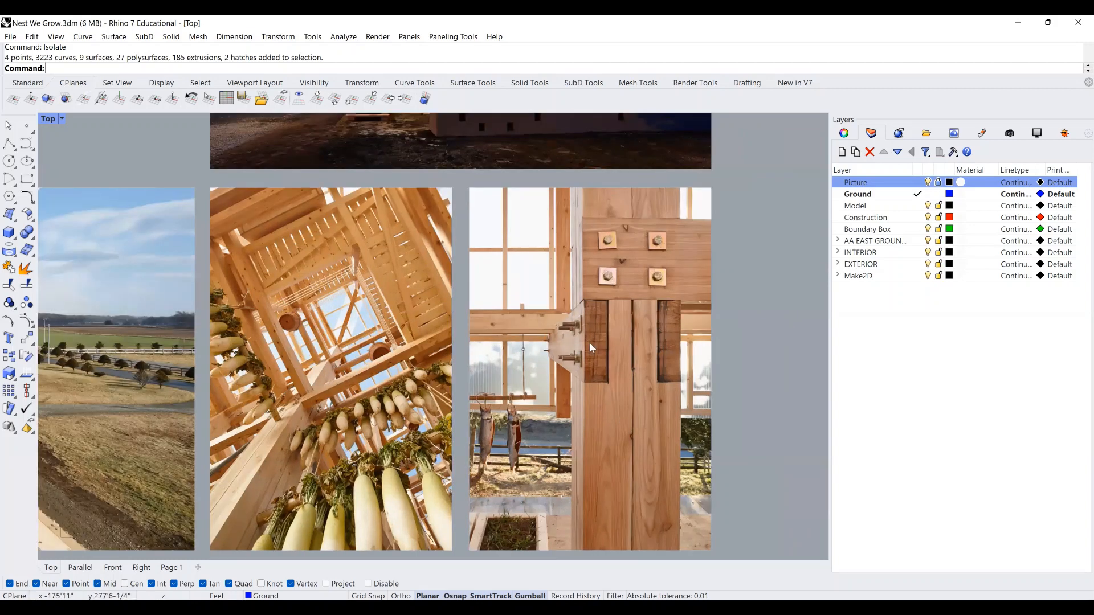
scroll(585, 343, "up", 2)
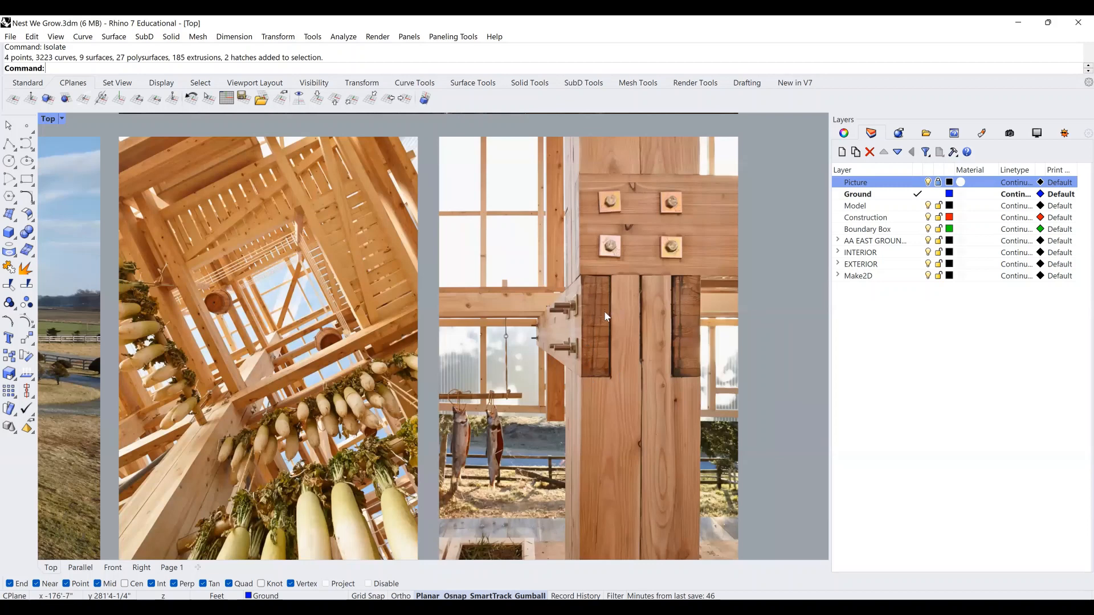
scroll(657, 355, "down", 2)
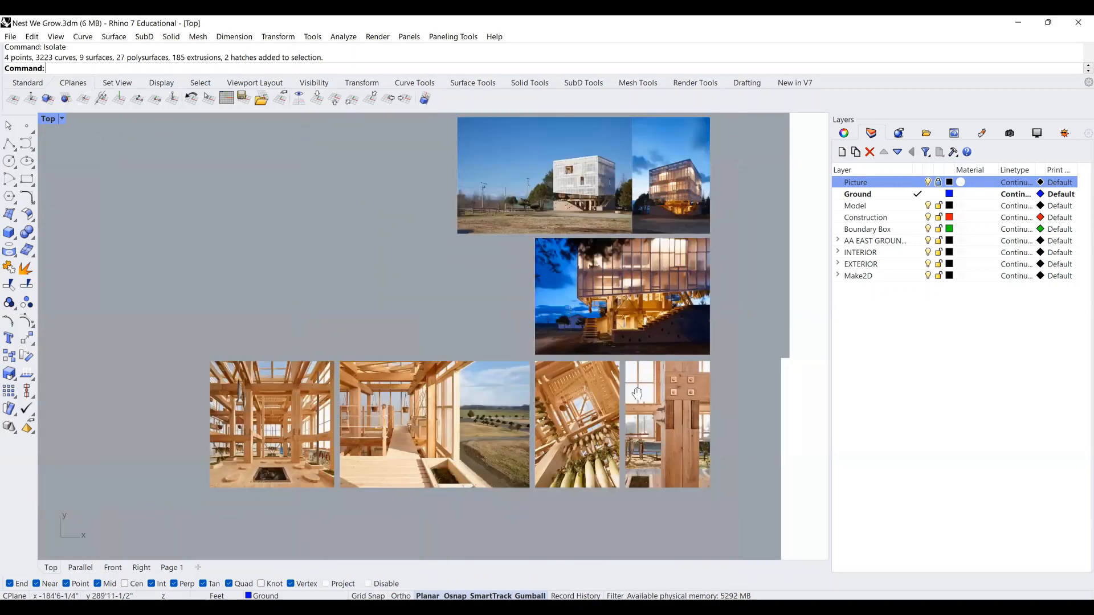
scroll(621, 402, "down", 3)
right_click_drag(621, 403, 610, 423)
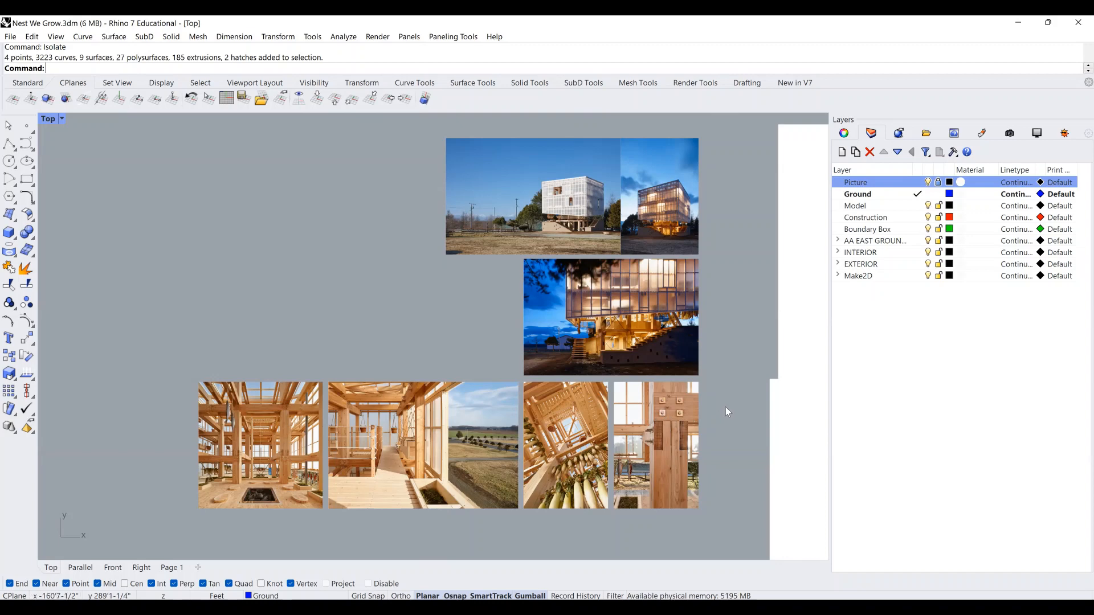
Pan across to the drawing sheets and zoom in on the floor plan and section.
right_click_drag(703, 416, 676, 417)
scroll(485, 392, "down", 2)
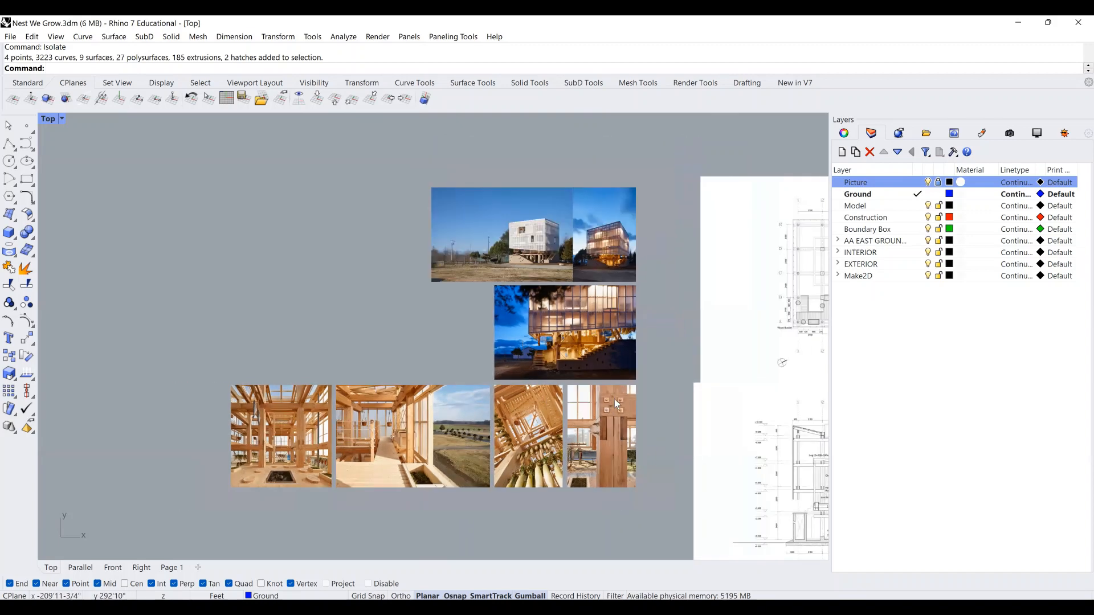
right_click_drag(615, 399, 508, 396)
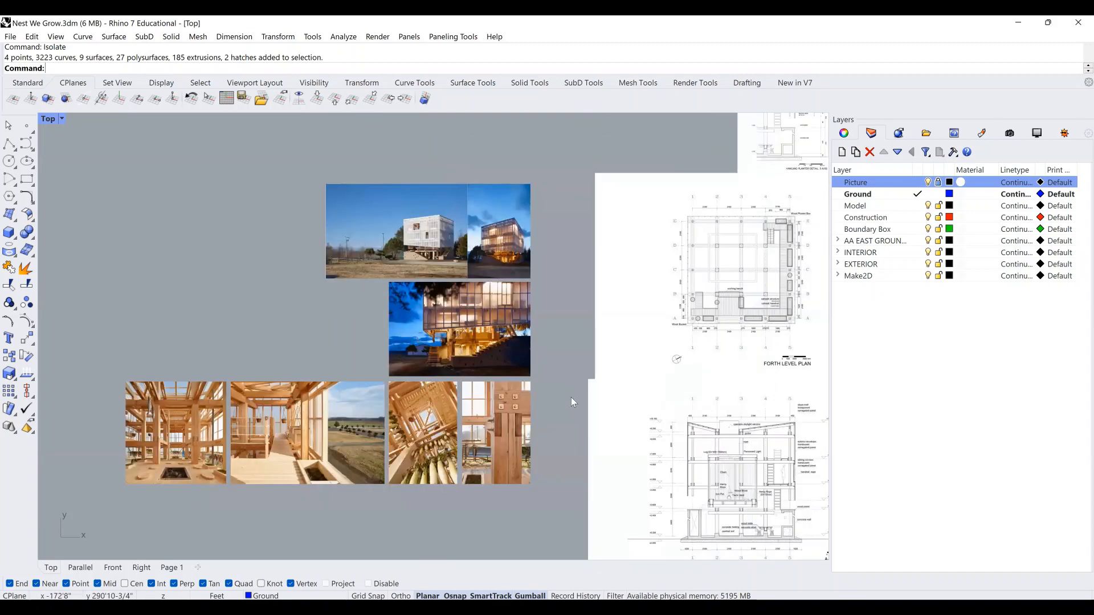
scroll(571, 397, "down", 2)
right_click_drag(661, 415, 548, 399)
right_click_drag(571, 214, 548, 215)
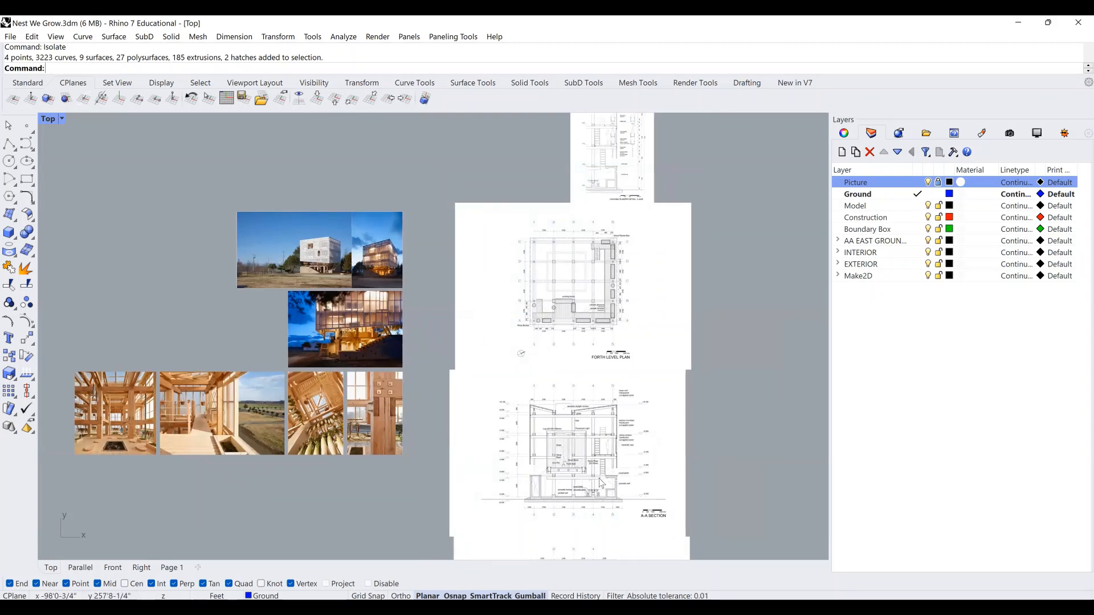
scroll(601, 483, "up", 3)
scroll(625, 386, "up", 3)
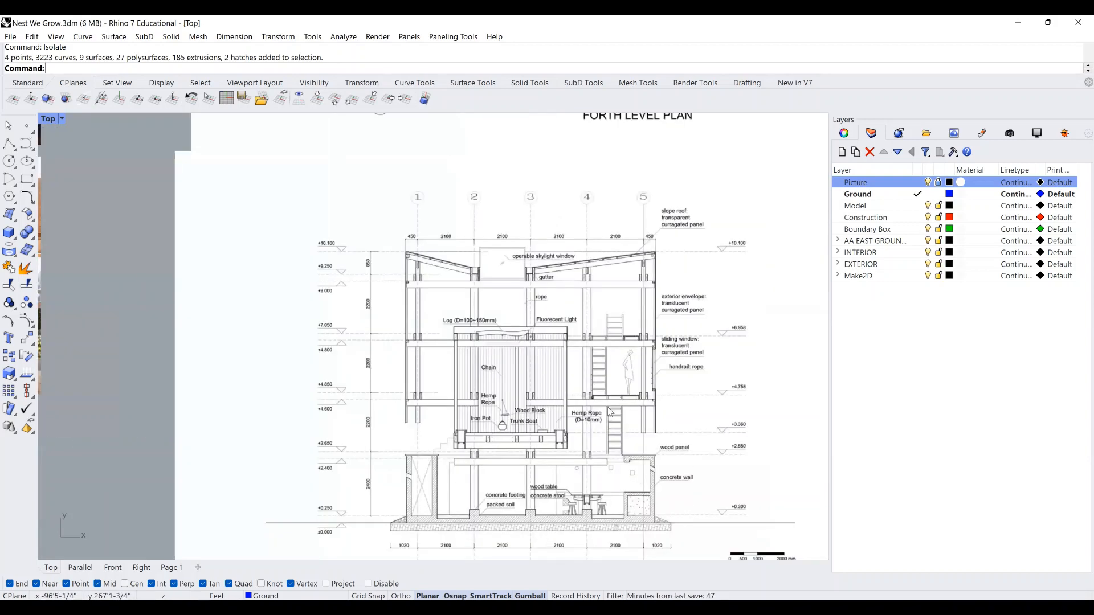
scroll(611, 411, "up", 2)
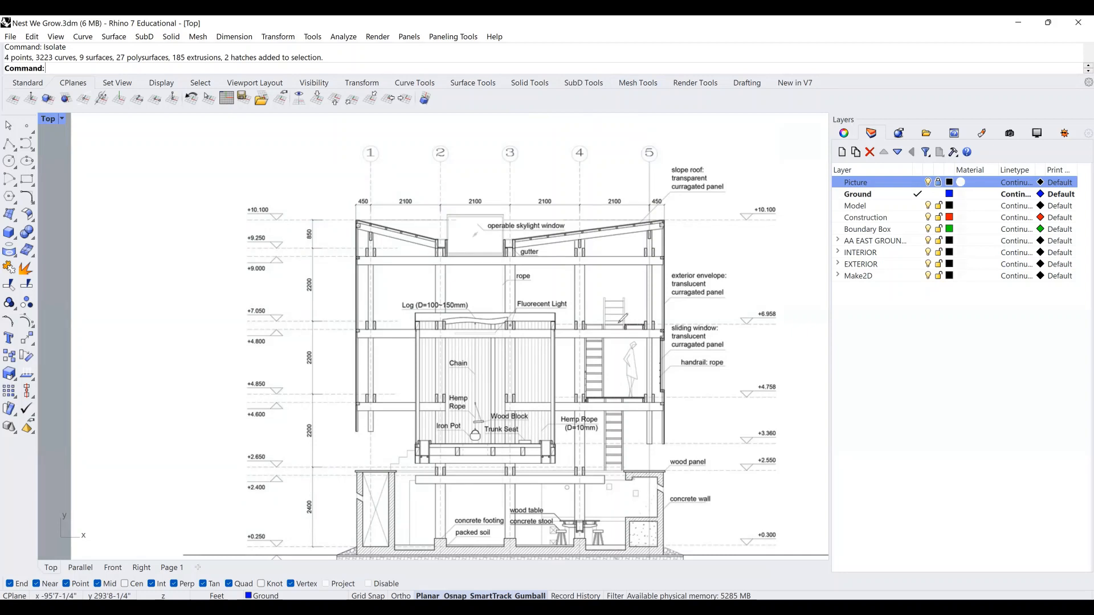
Circle the window and ladder area on the A-A section, then clear the annotation.
mouse_move(598, 278)
left_mouse_down()
mouse_move(663, 276)
mouse_move(685, 317)
mouse_move(655, 345)
mouse_move(601, 344)
left_mouse_up()
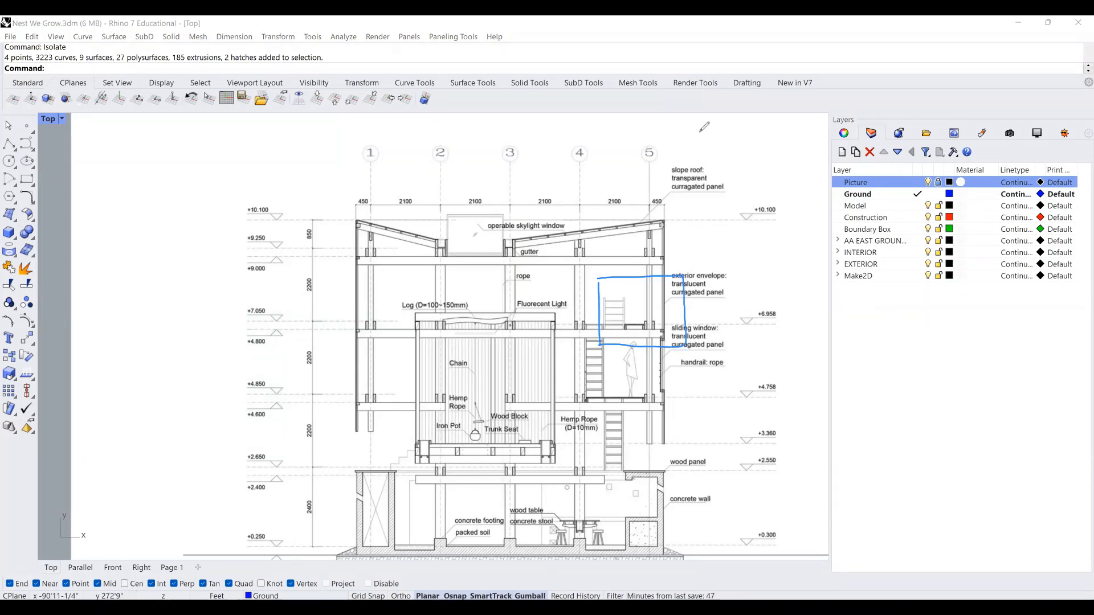
key("Escape")
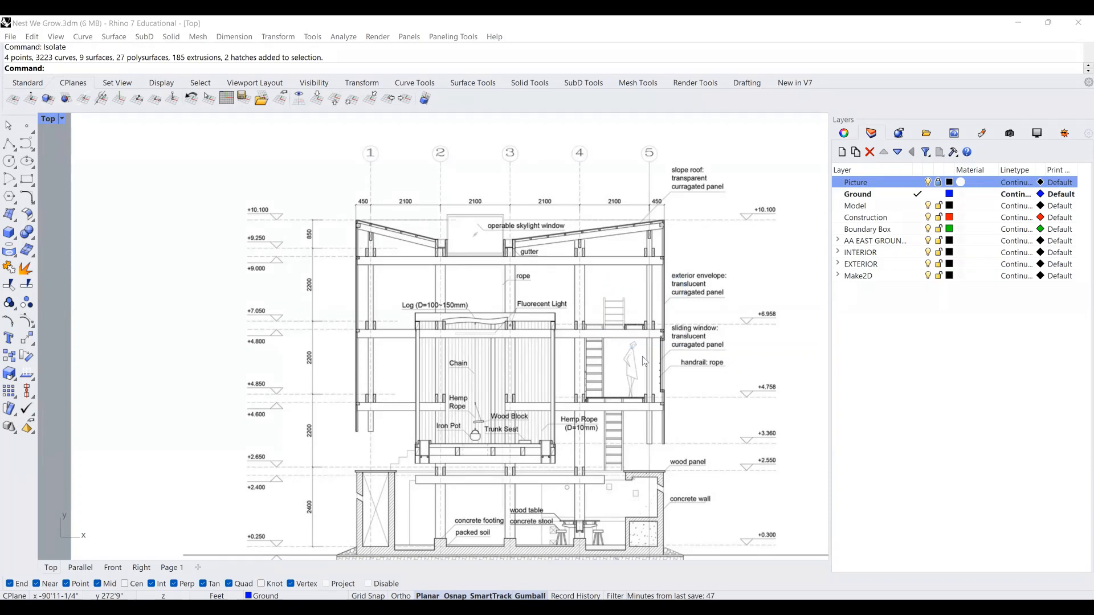
right_click_drag(643, 356, 649, 349)
scroll(647, 348, "down", 5)
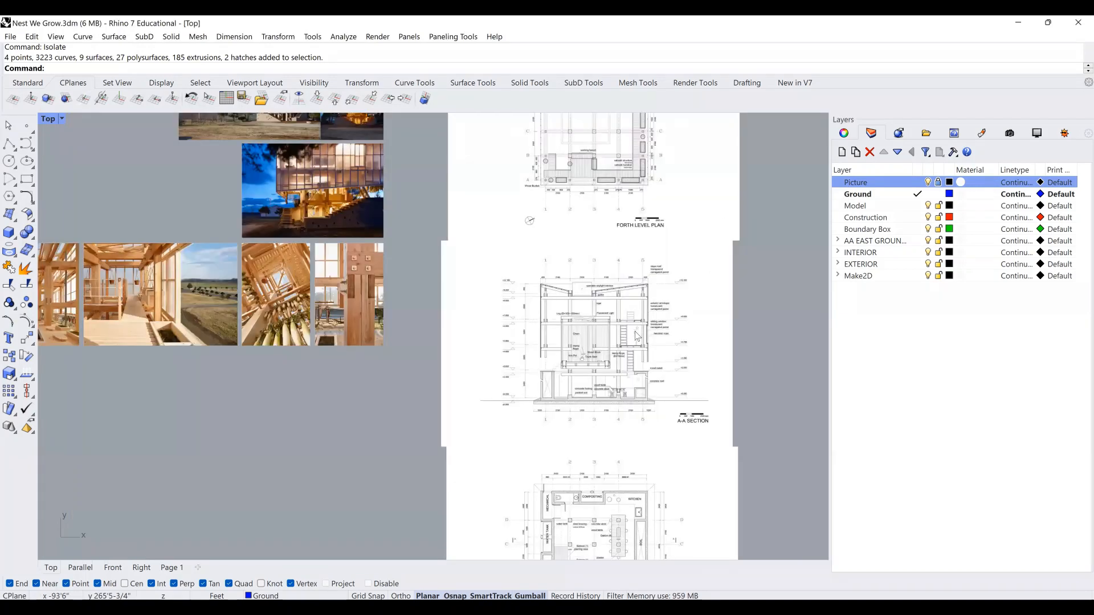
scroll(655, 317, "up", 3)
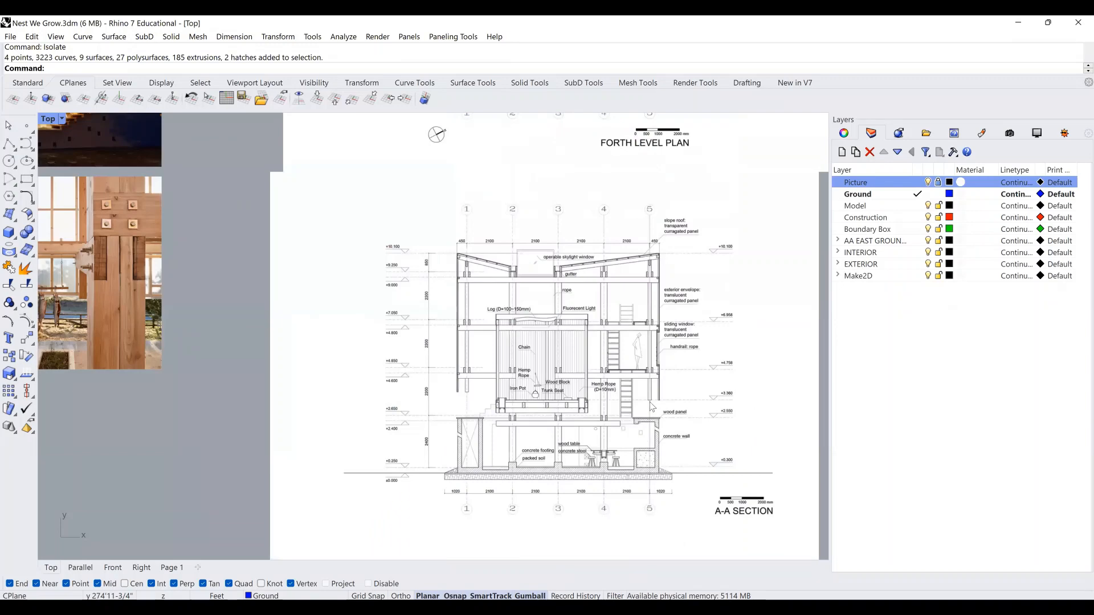
scroll(649, 268, "down", 6)
Pan down to the ground level plan, then up through the fourth level plan to the hanging planter detail.
right_click_drag(666, 386, 648, 260)
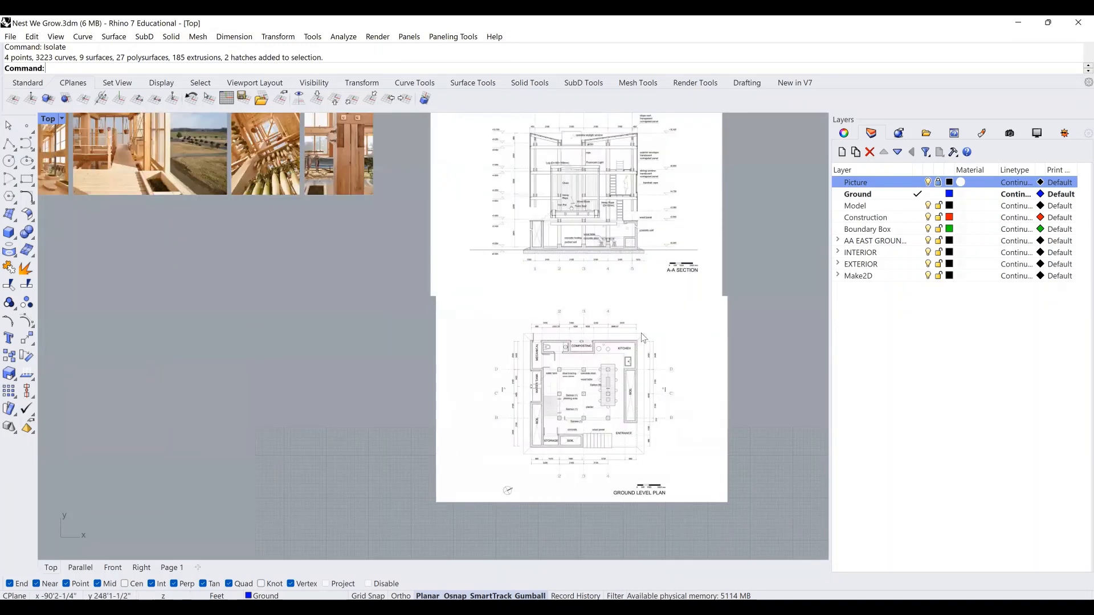
right_click_drag(647, 490, 644, 487)
right_click_drag(645, 233, 644, 388)
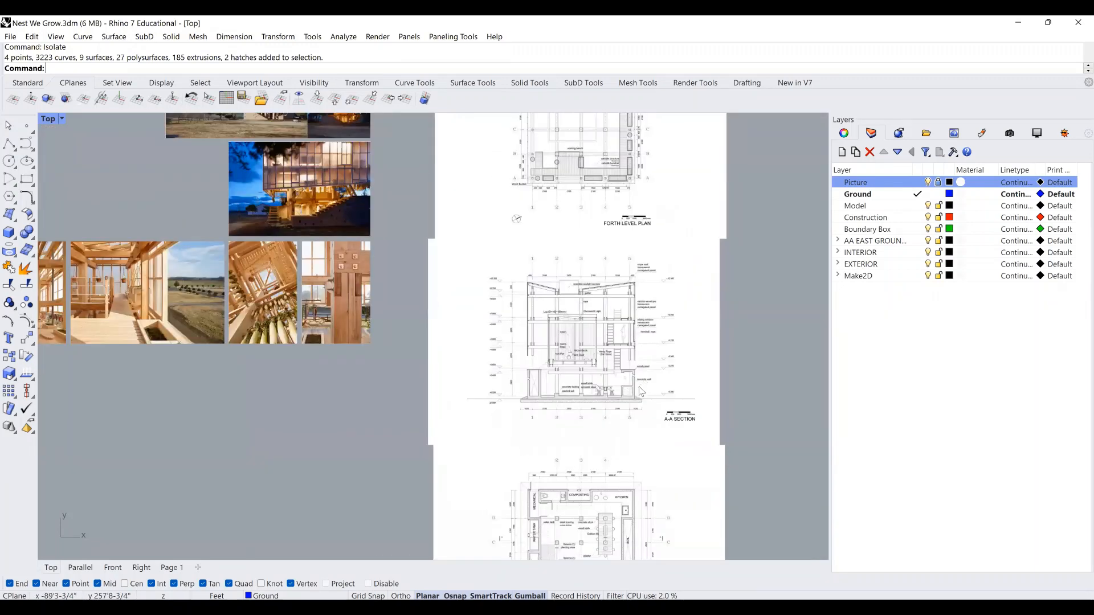
right_click_drag(642, 205, 638, 400)
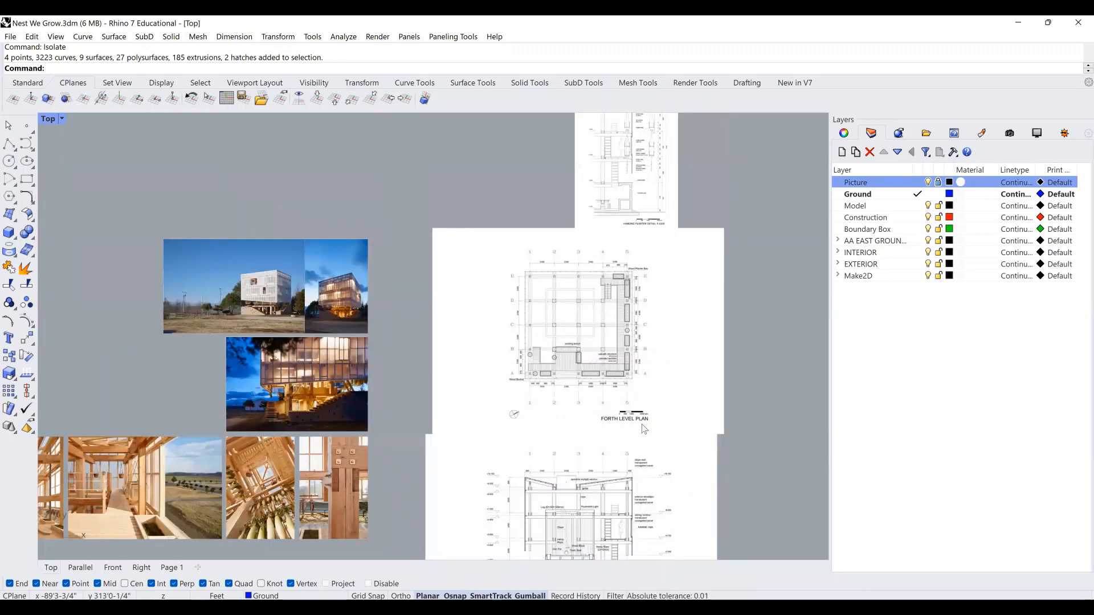
scroll(642, 358, "up", 2)
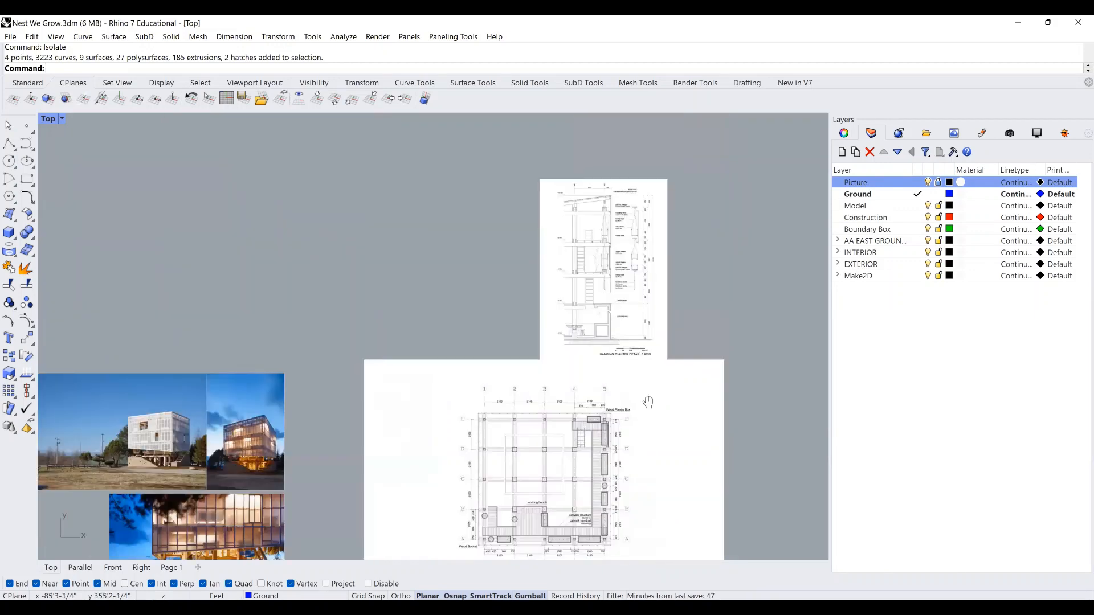
scroll(648, 401, "up", 3)
right_click_drag(681, 349, 627, 224)
scroll(628, 402, "down", 6)
right_click_drag(629, 410, 623, 238)
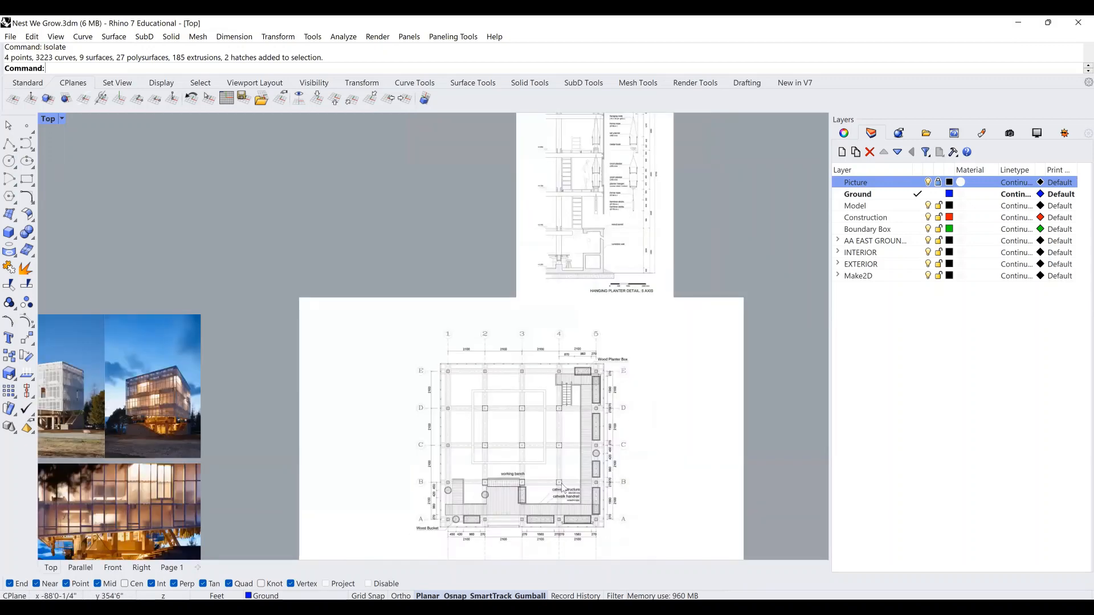
Zoom out and centre the whole layout of plans, section and photos.
right_click_drag(561, 482, 561, 395)
right_click_drag(590, 436, 608, 416)
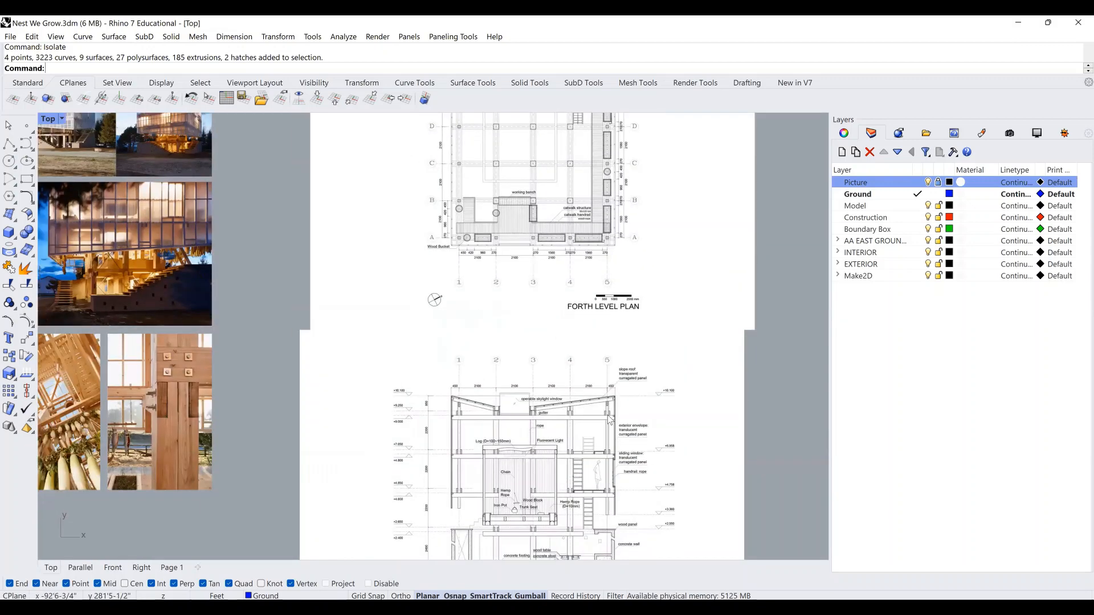
scroll(611, 420, "down", 3)
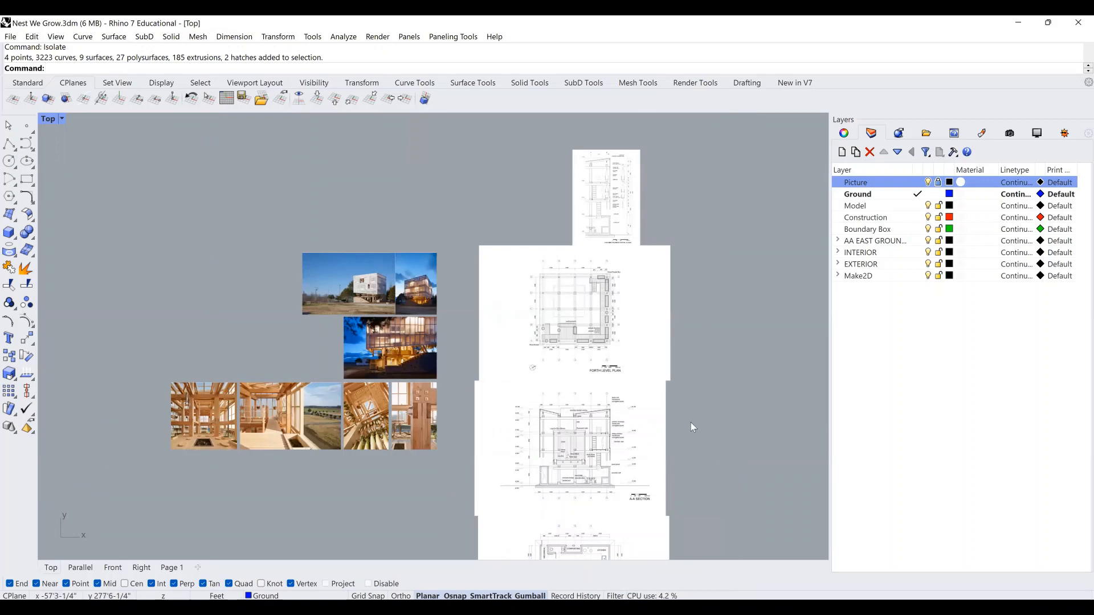
scroll(640, 405, "down", 4)
mouse_move(439, 377)
right_mouse_down()
mouse_move(296, 296)
mouse_move(295, 315)
right_mouse_up()
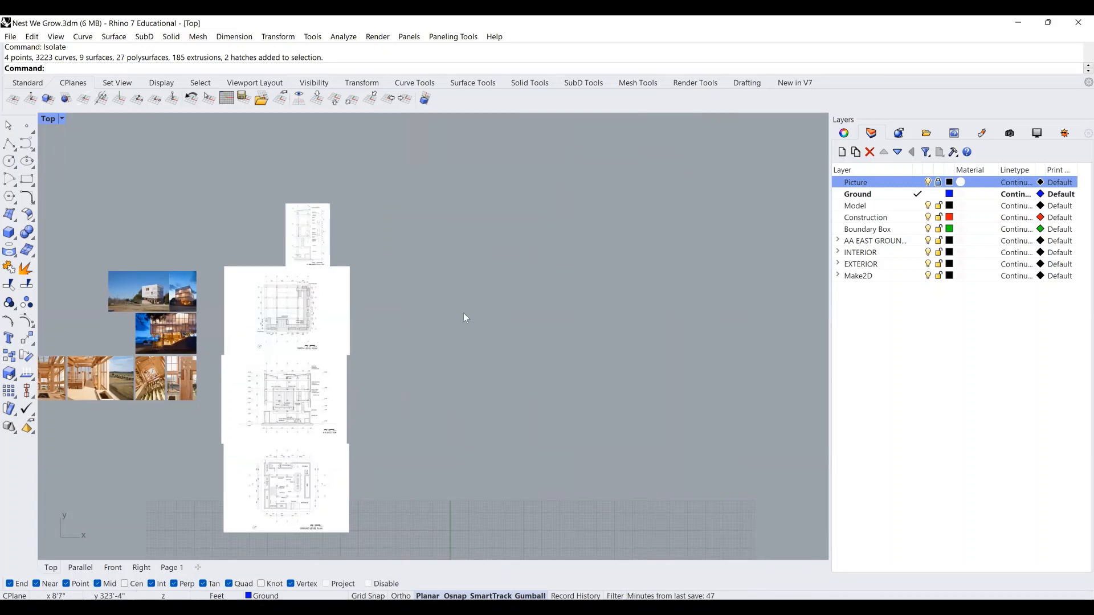
Insert the forth_level_plan image with Picture, placing it by two corners beside the existing sheets.
type("Picture")
key("Return")
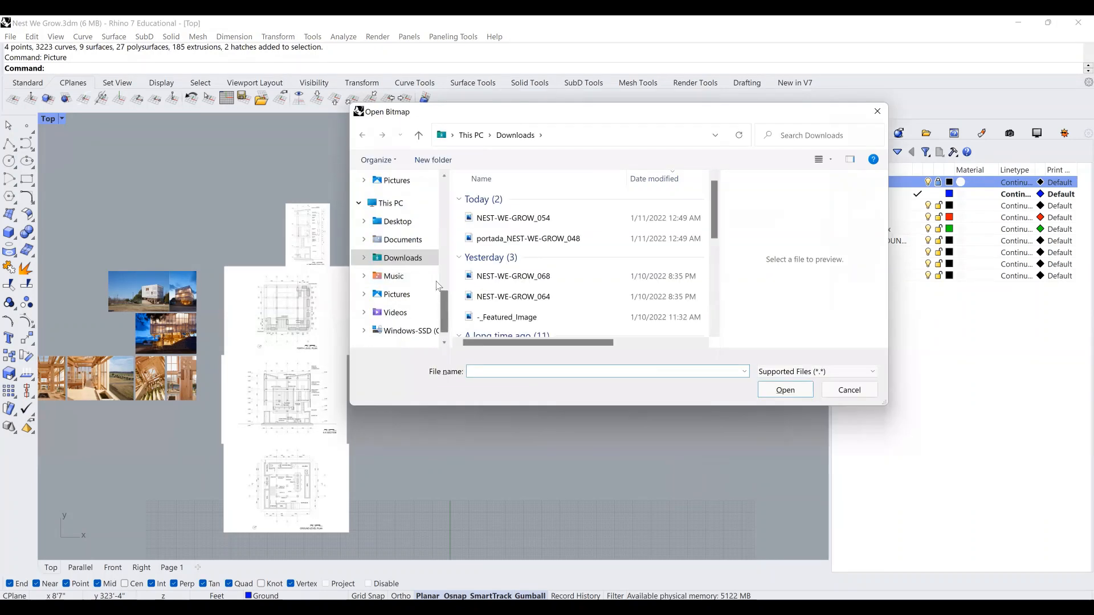
scroll(404, 245, "up", 5)
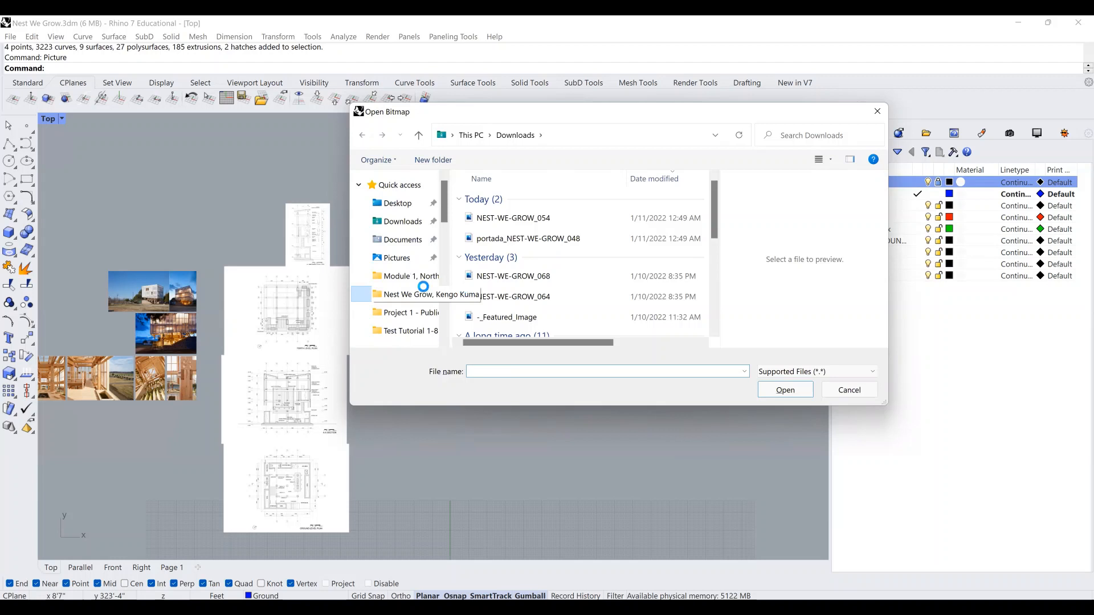
left_click(502, 306)
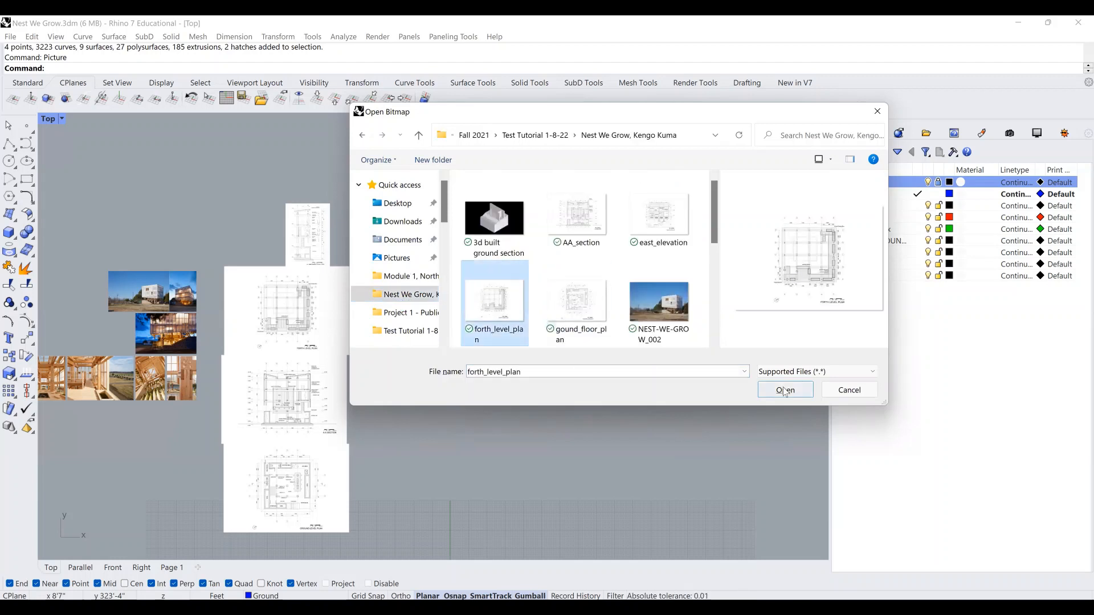
double_click(472, 276)
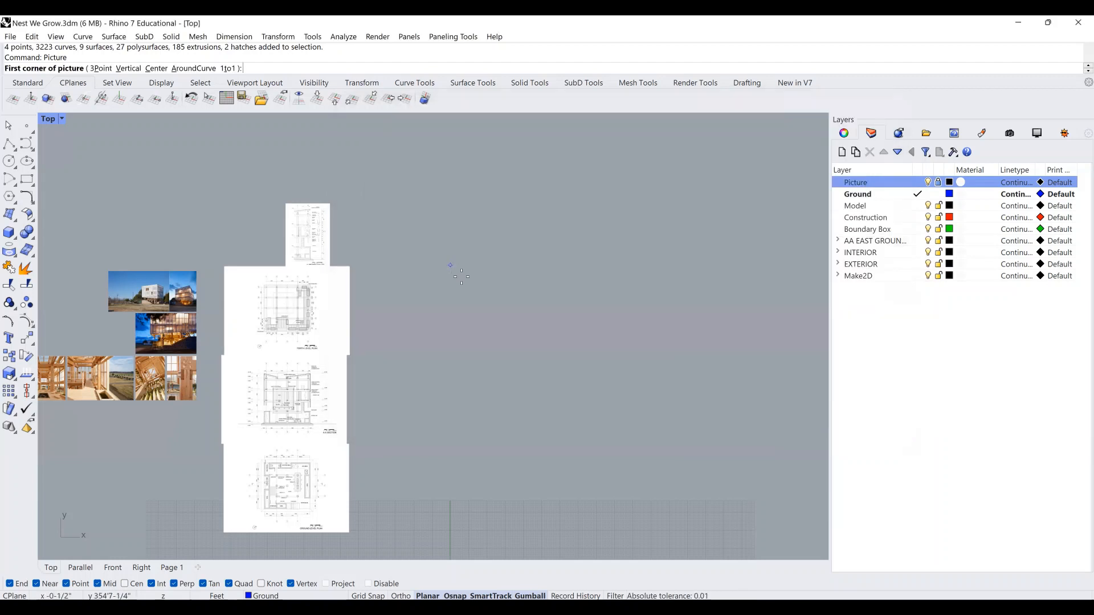
left_click(457, 280)
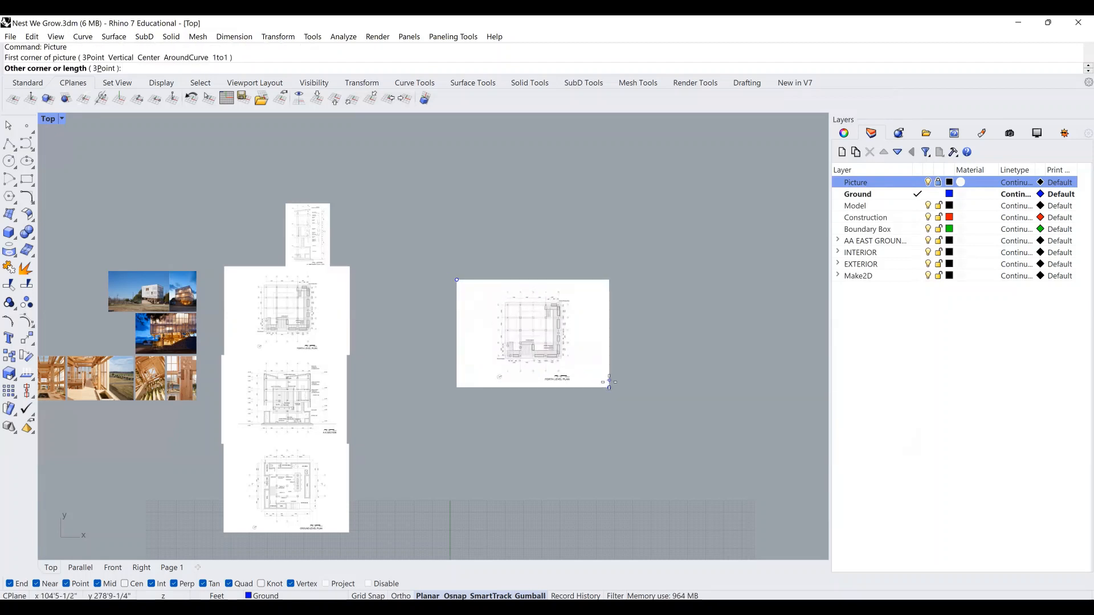
left_click(609, 381)
Zoom and pan until the placed fourth level plan, with gridlines A–E and 1–5, fills the view.
scroll(509, 308, "up", 5)
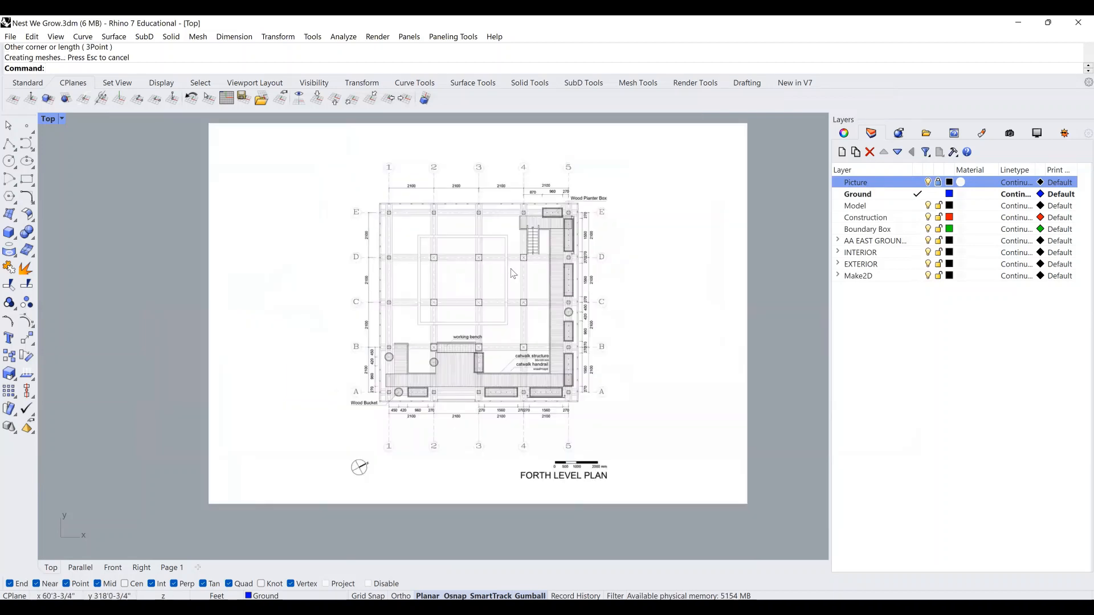
scroll(511, 278, "up", 1)
right_click_drag(532, 284, 519, 258)
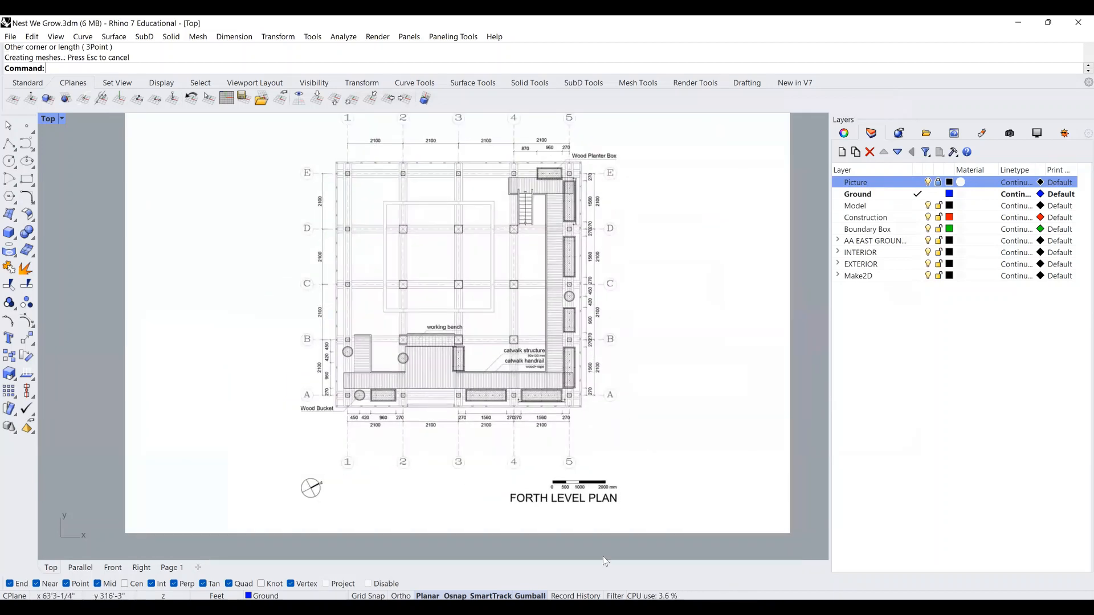
scroll(644, 478, "up", 2)
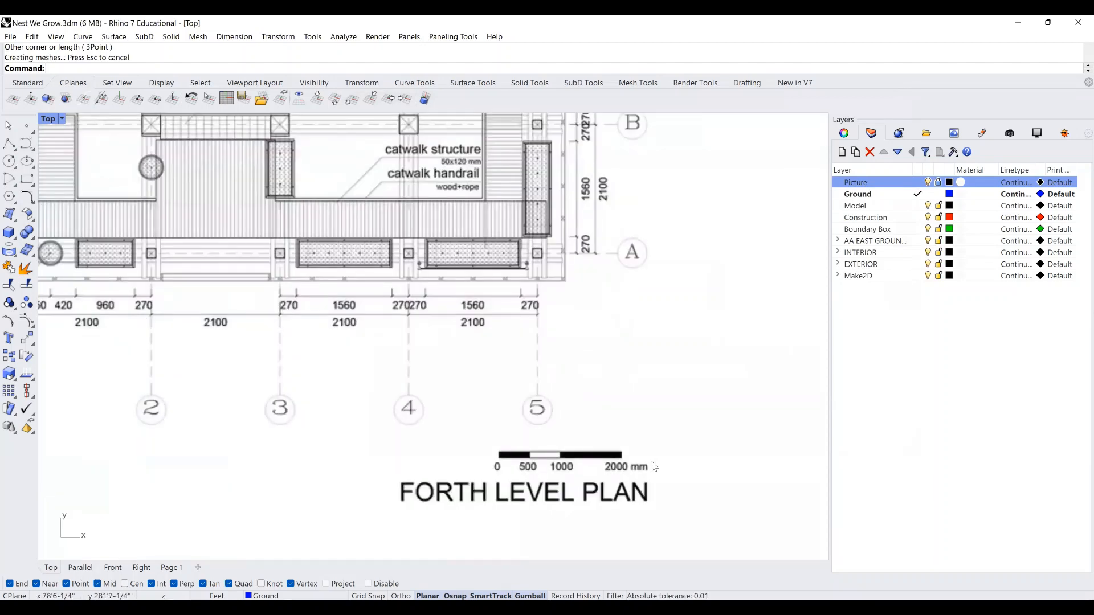
scroll(556, 396, "down", 4)
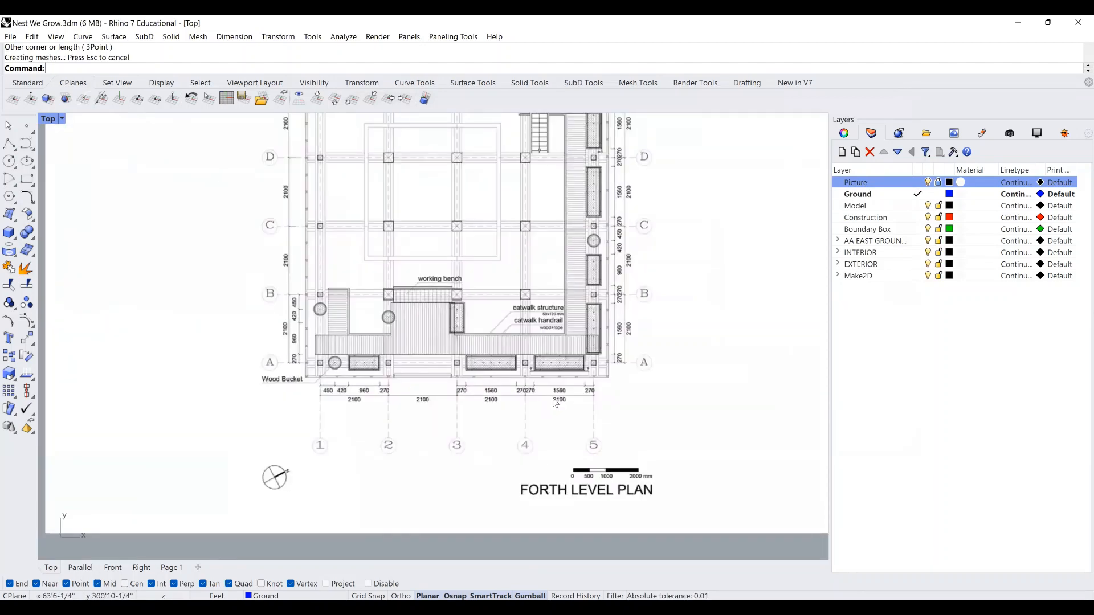
scroll(552, 399, "up", 1)
right_click_drag(551, 394, 574, 384)
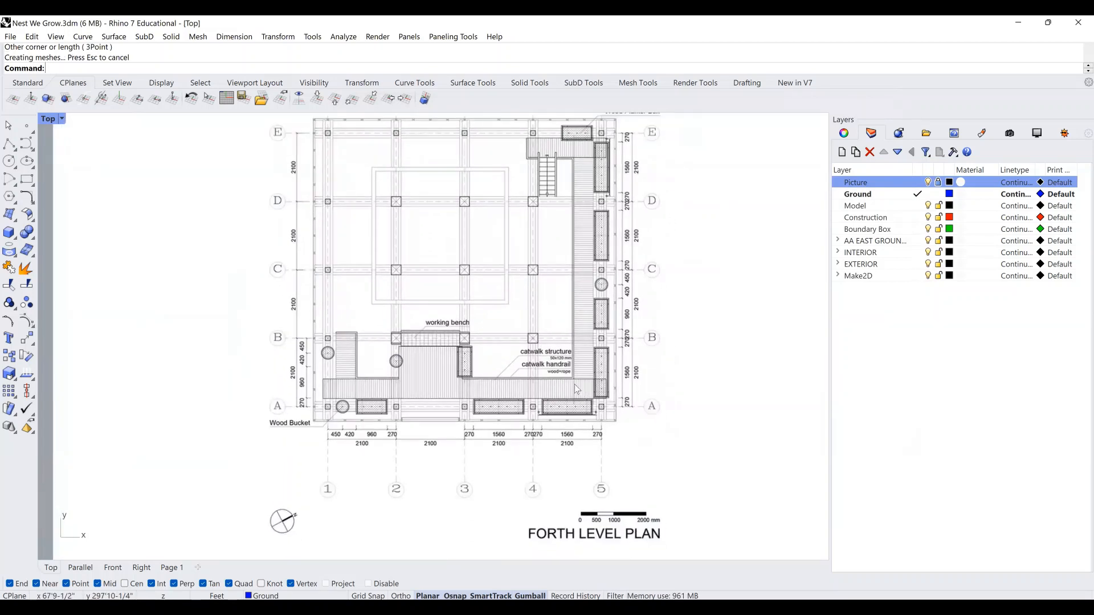
scroll(588, 350, "down", 2)
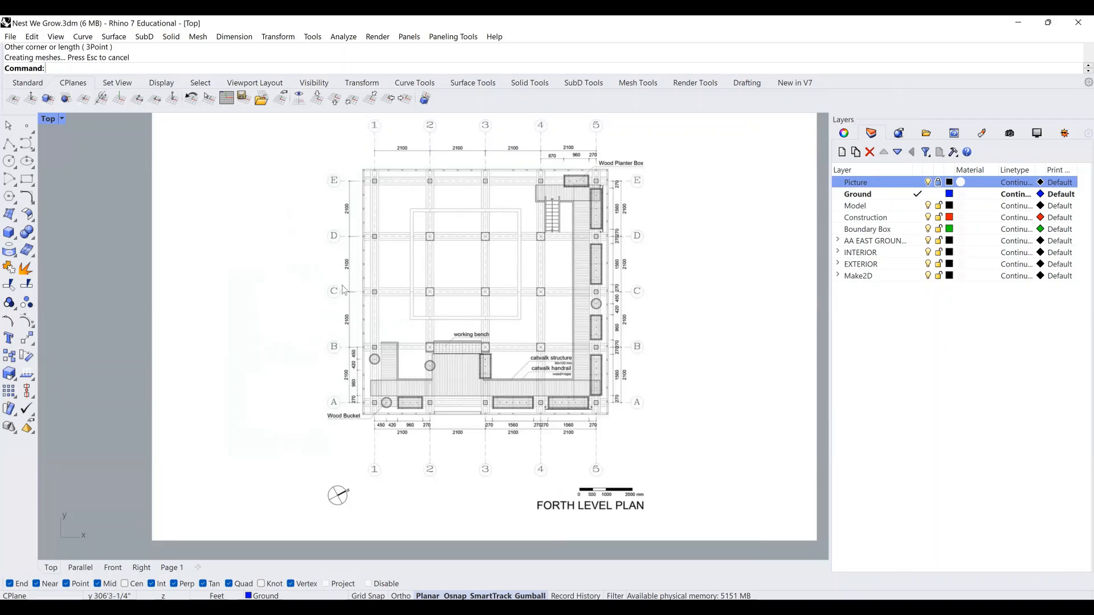
left_click(11, 145)
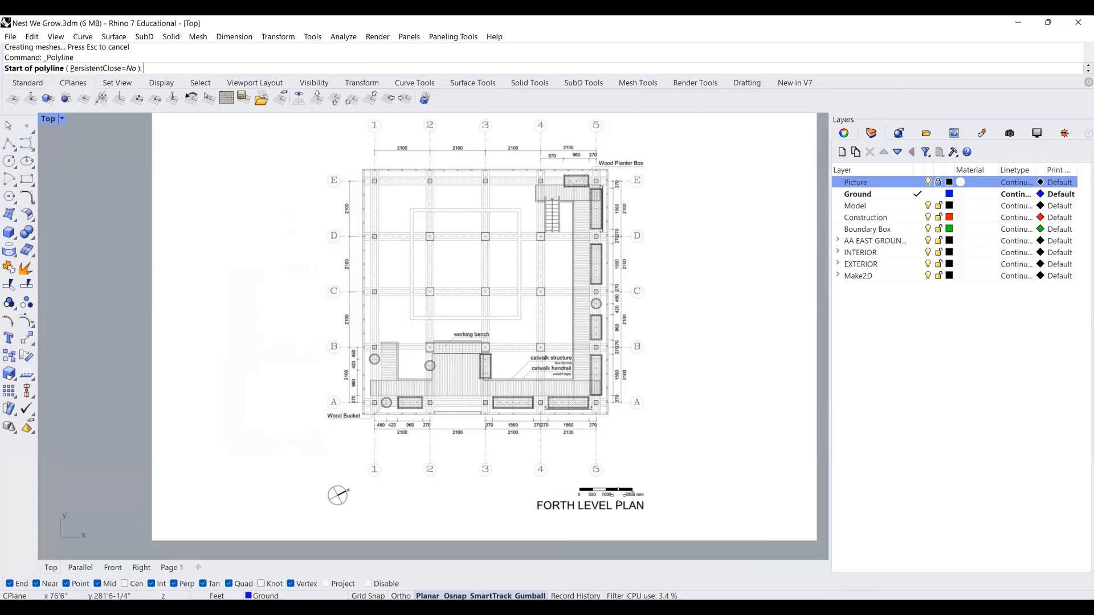
scroll(592, 497, "up", 2)
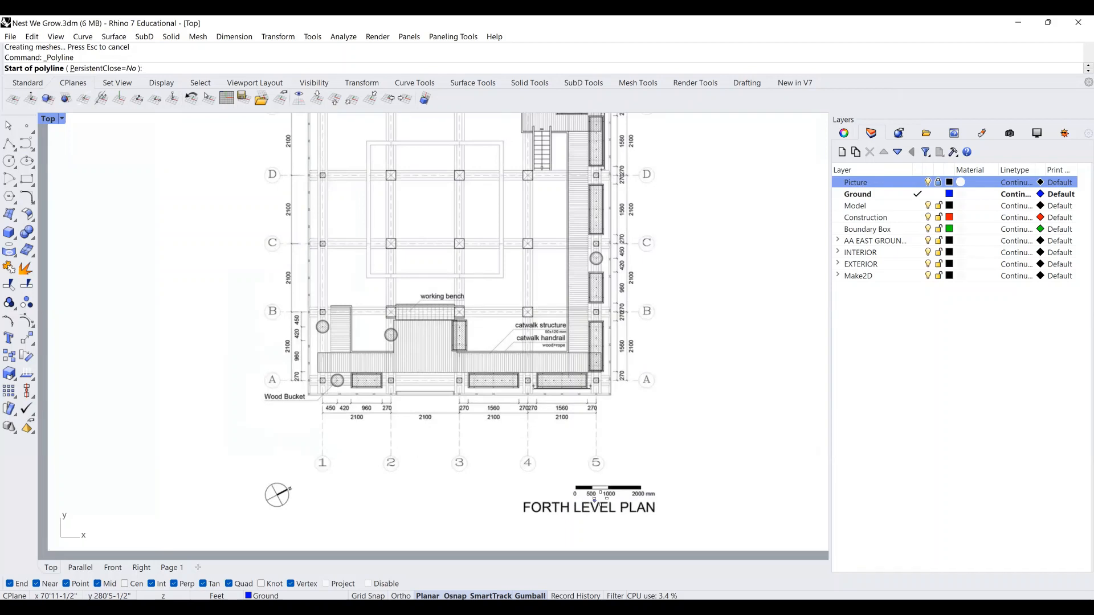
scroll(627, 501, "up", 3)
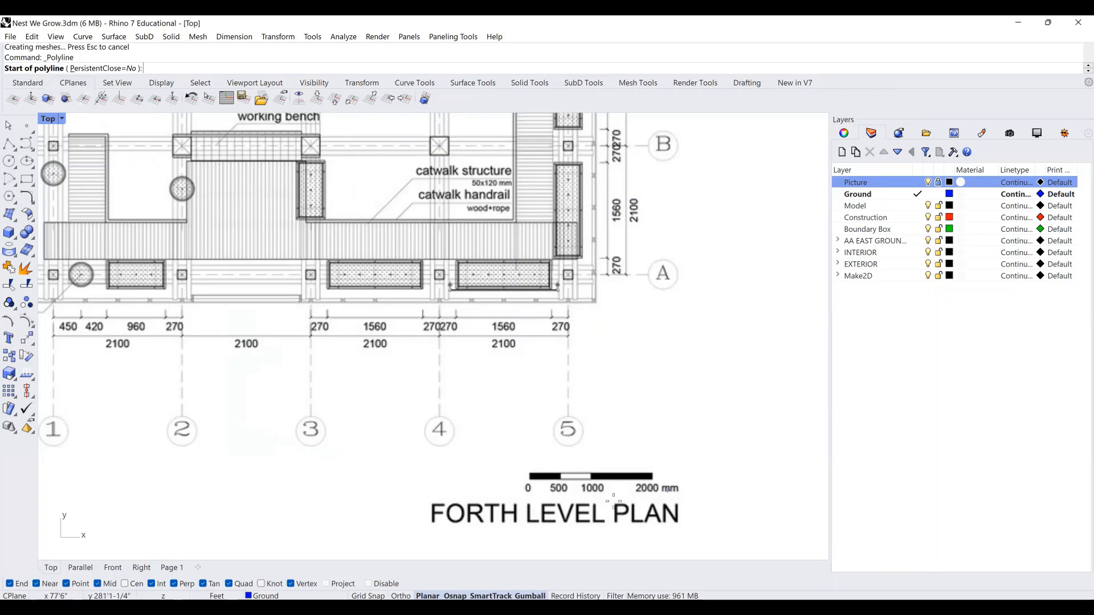
right_click_drag(562, 506, 595, 499)
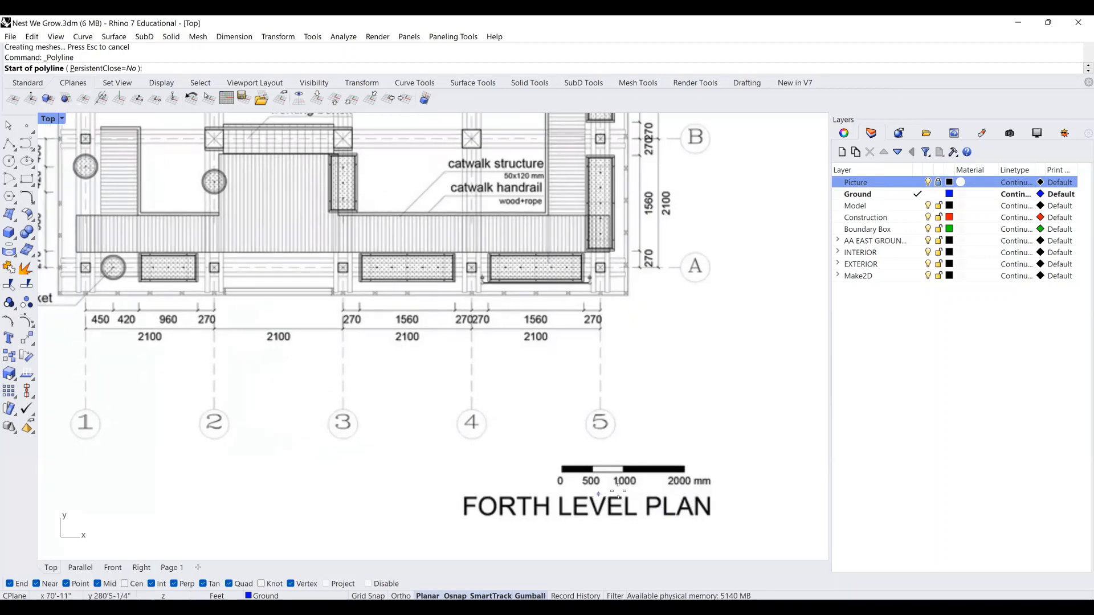
scroll(615, 504, "up", 2)
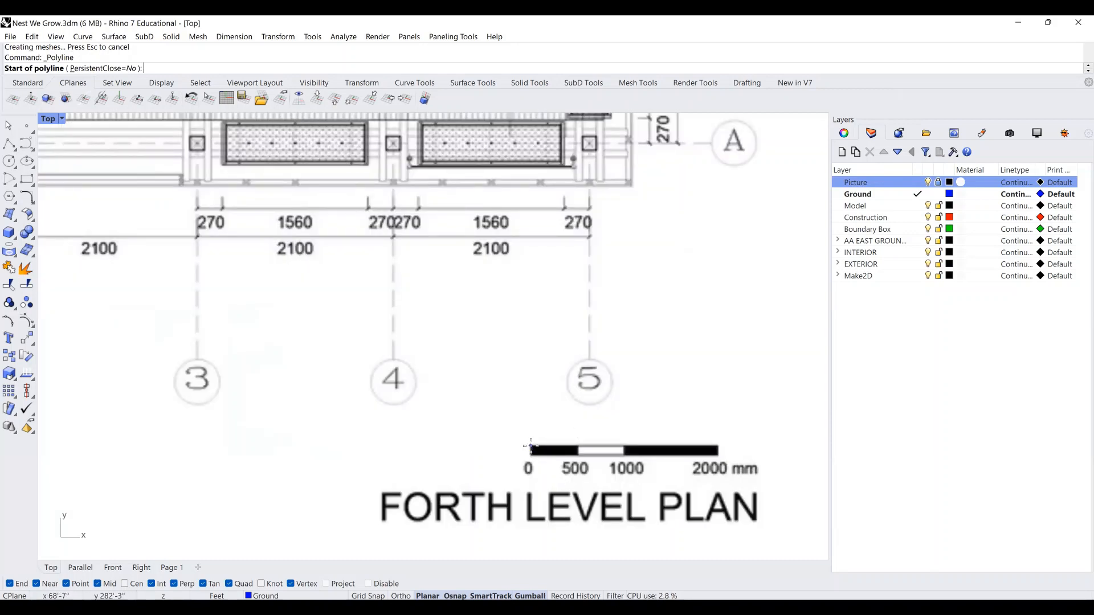
left_click(530, 447)
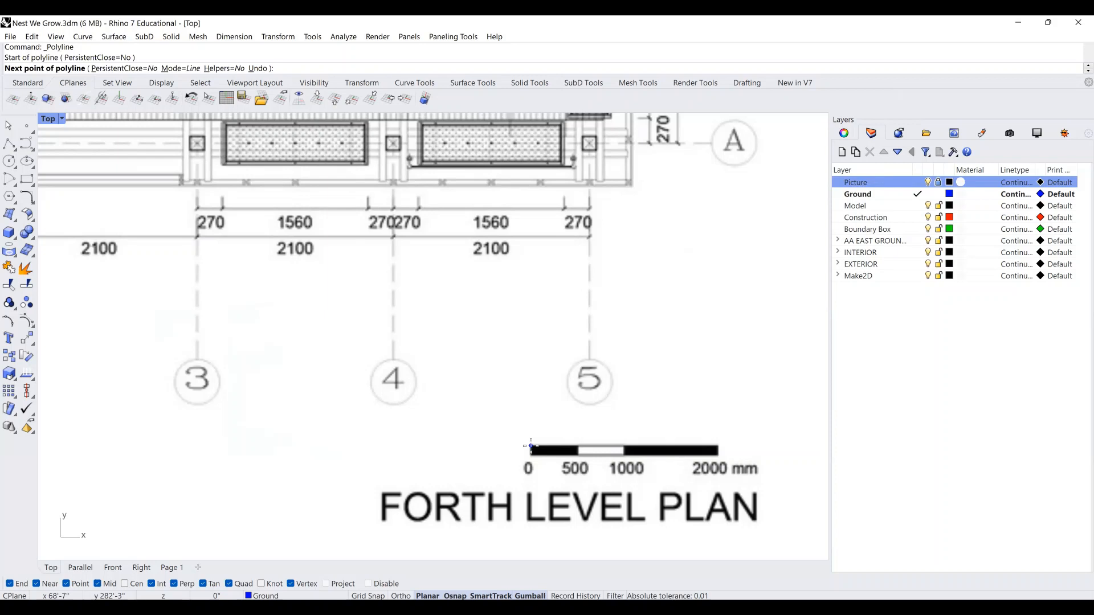
type("@2000/305,")
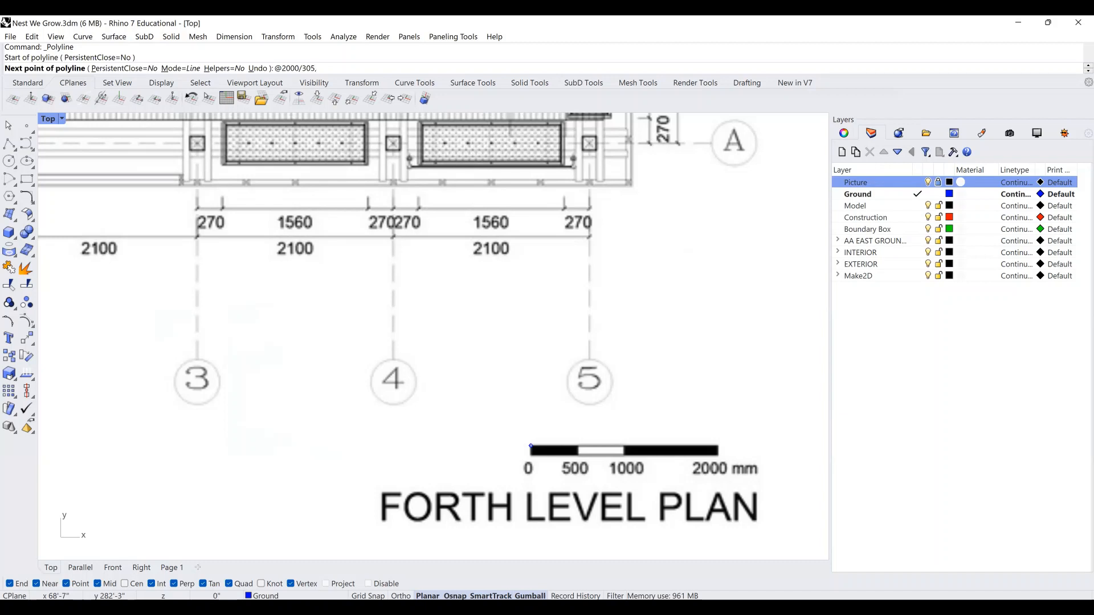
type("0")
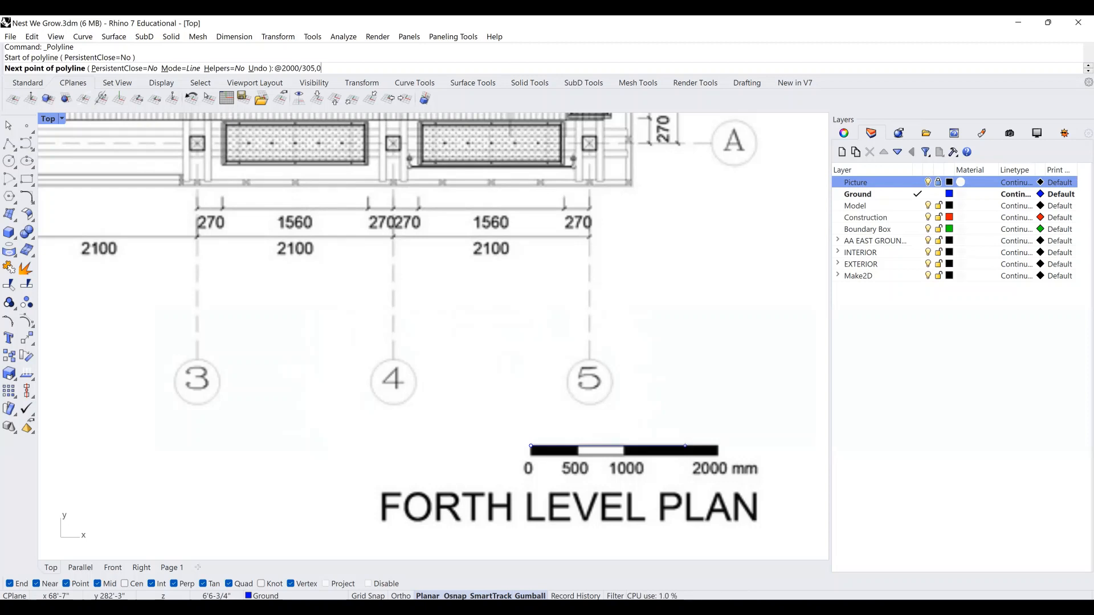
key("Return")
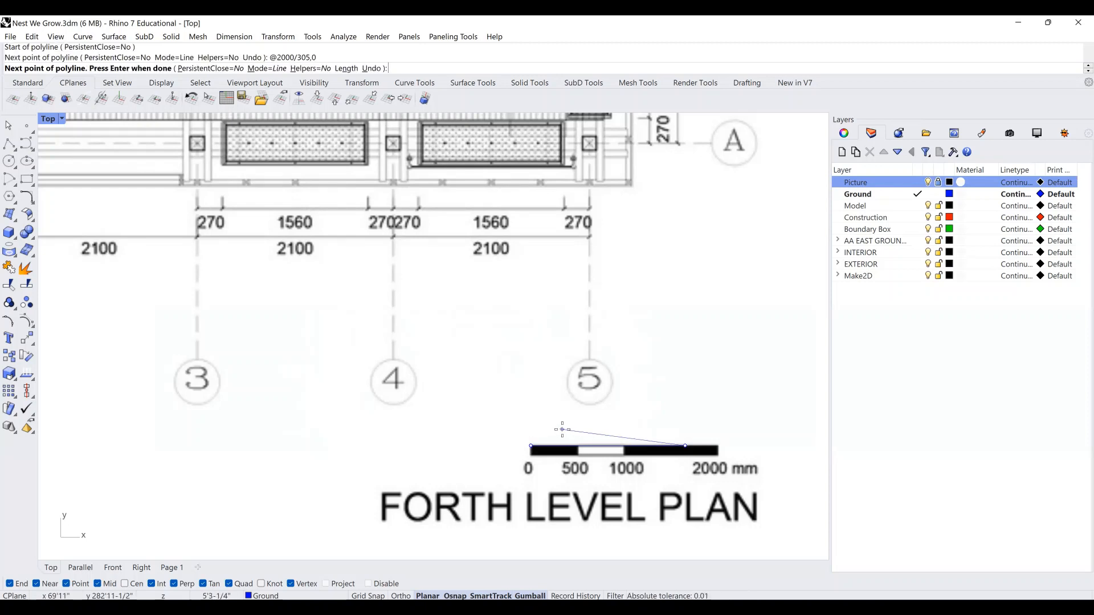
key("Return")
left_click(655, 418)
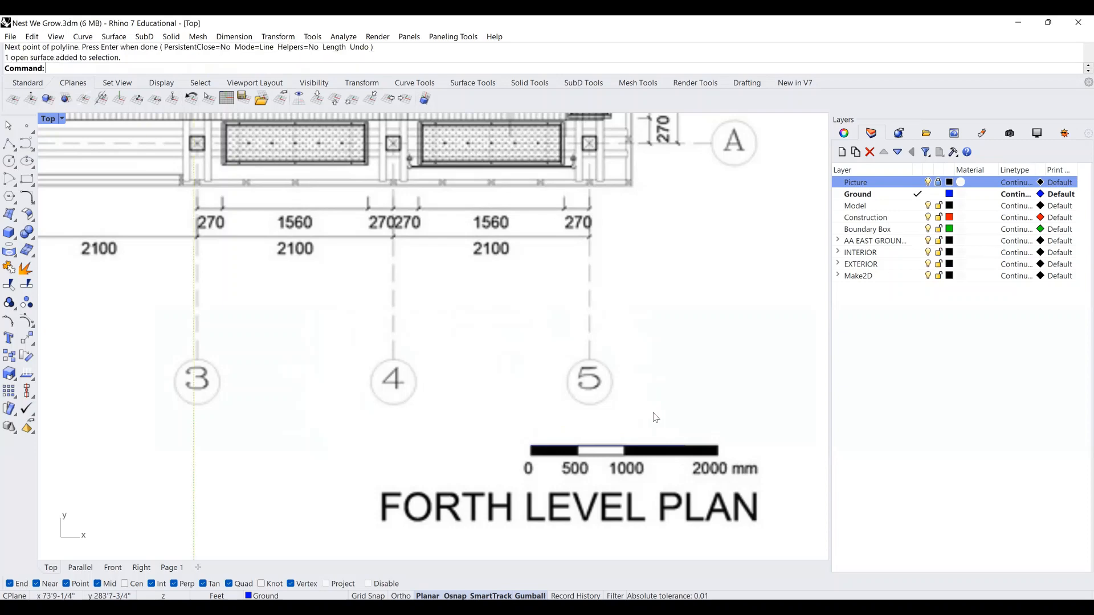
scroll(603, 432, "down", 3)
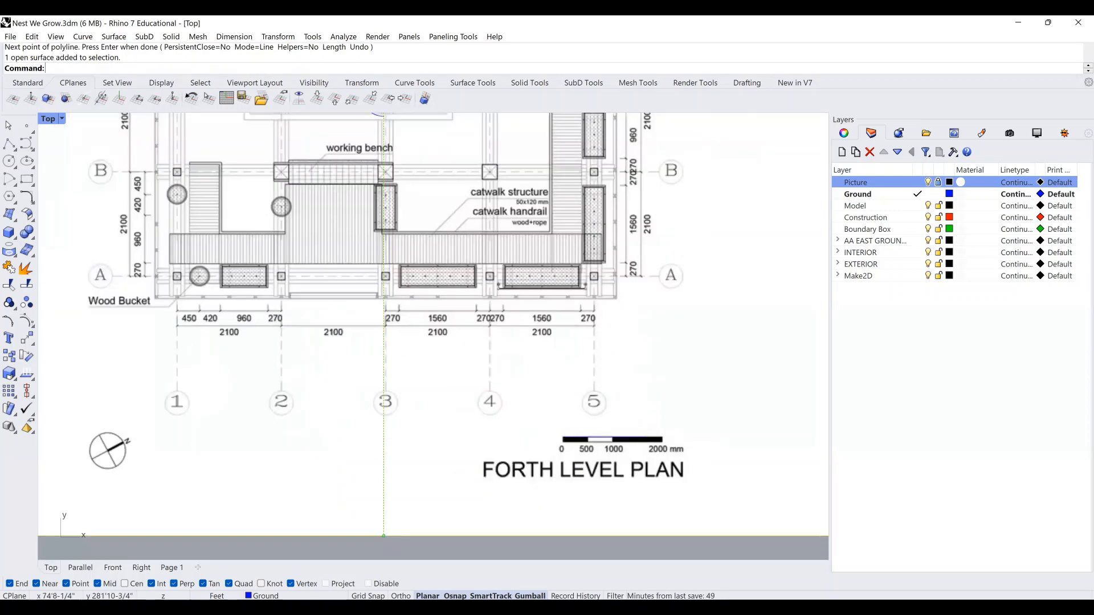
Scale the plan picture from the bar's left end, matching its right end to the reference line's end.
type("Scale")
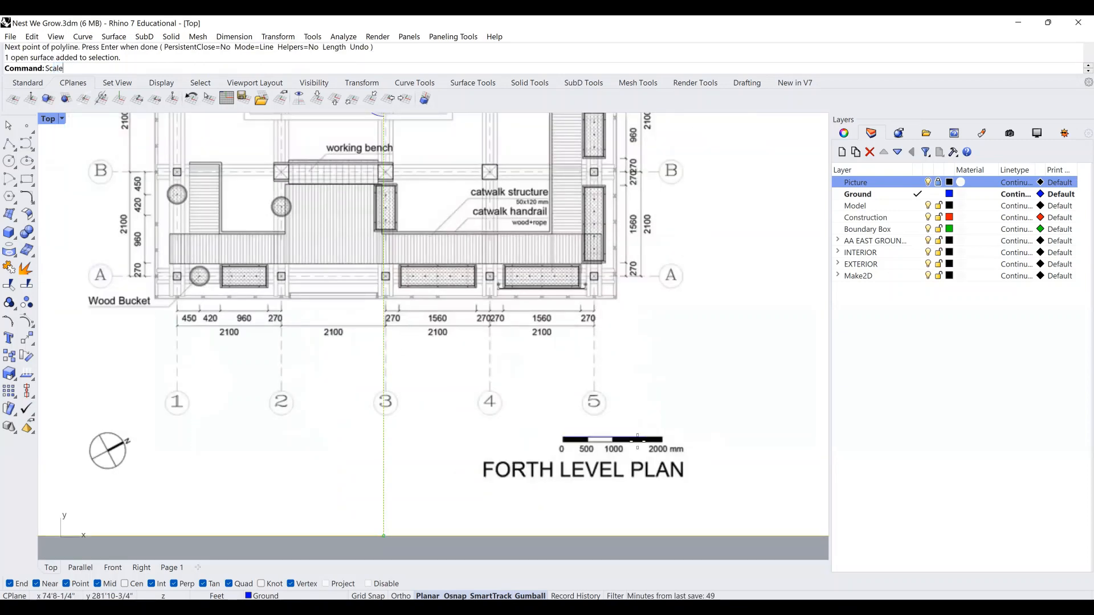
key("Return")
scroll(462, 450, "up", 5)
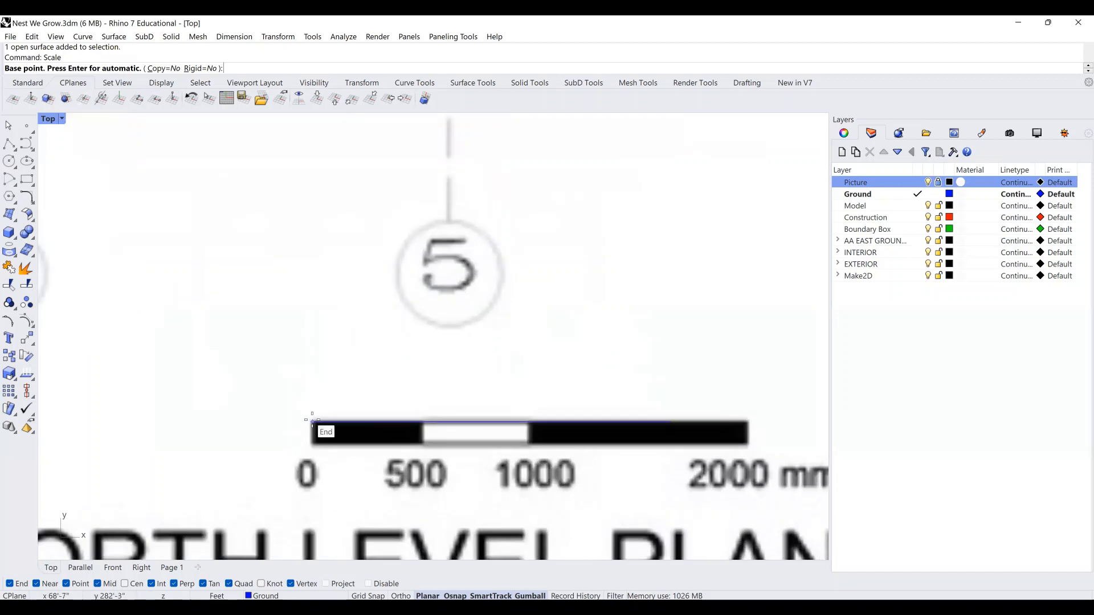
left_click(313, 421)
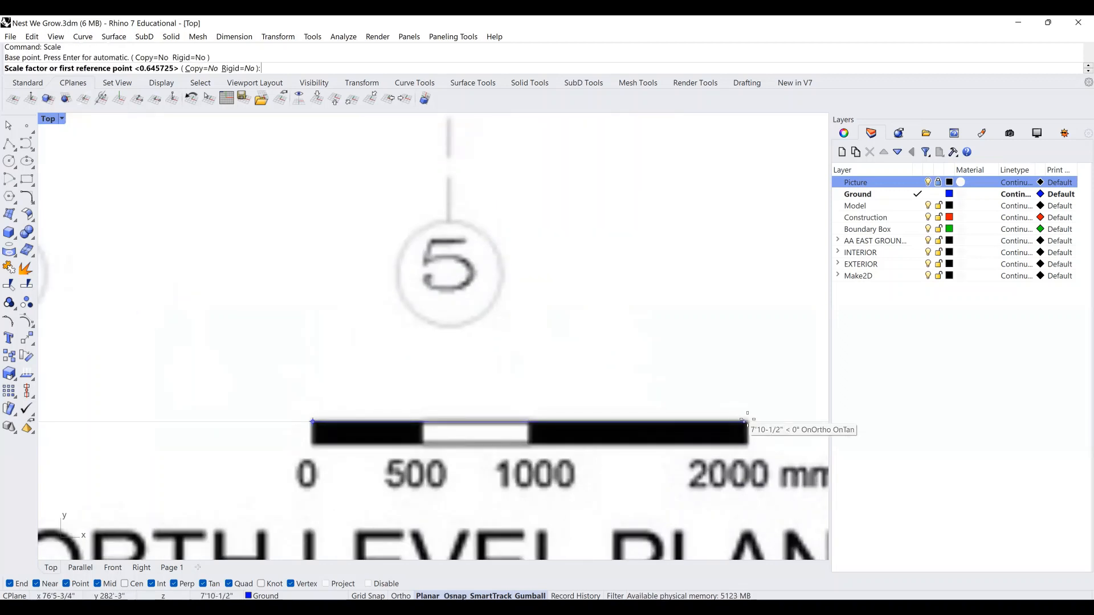
key("F8")
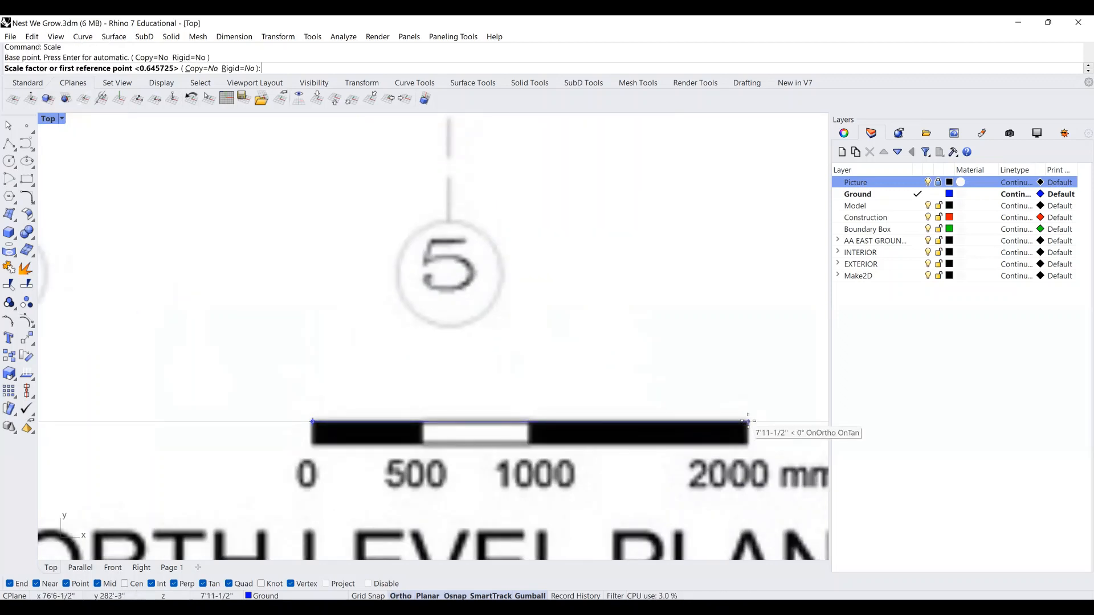
key("F8")
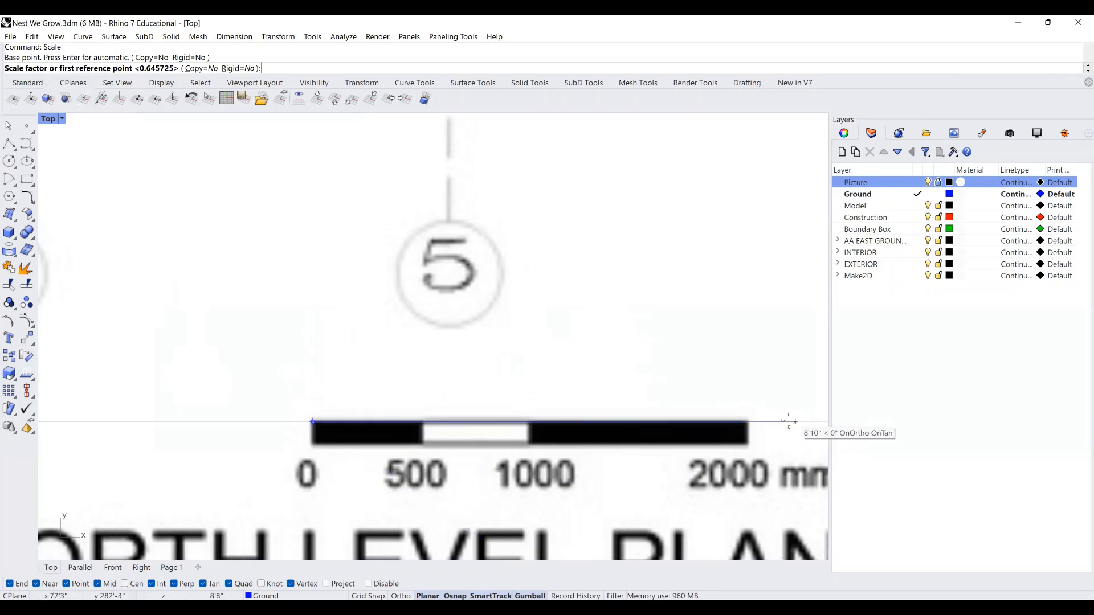
left_click(747, 421)
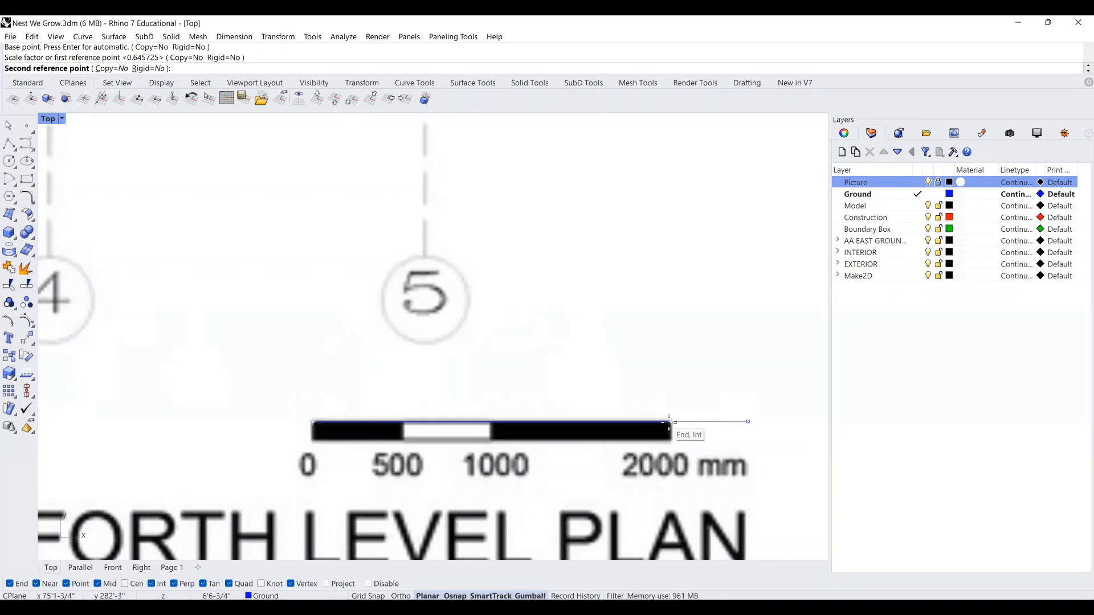
left_click(669, 422)
Pan to the rescaled plan and select the reference line under the scale bar.
scroll(670, 421, "down", 3)
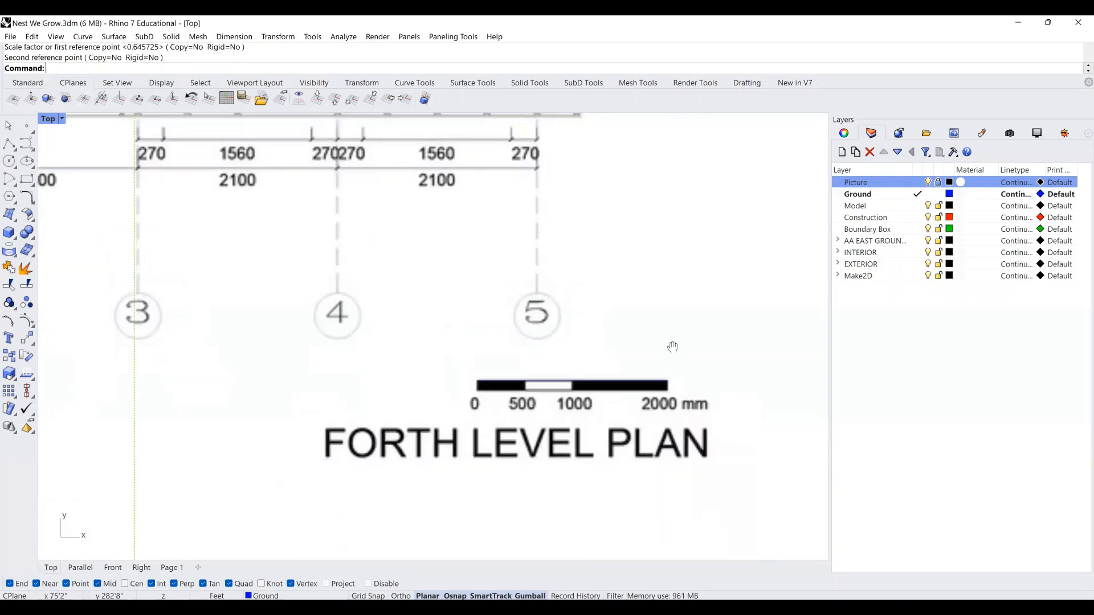
right_click_drag(672, 393, 663, 318)
scroll(664, 317, "down", 4)
left_click_drag(481, 510, 734, 250)
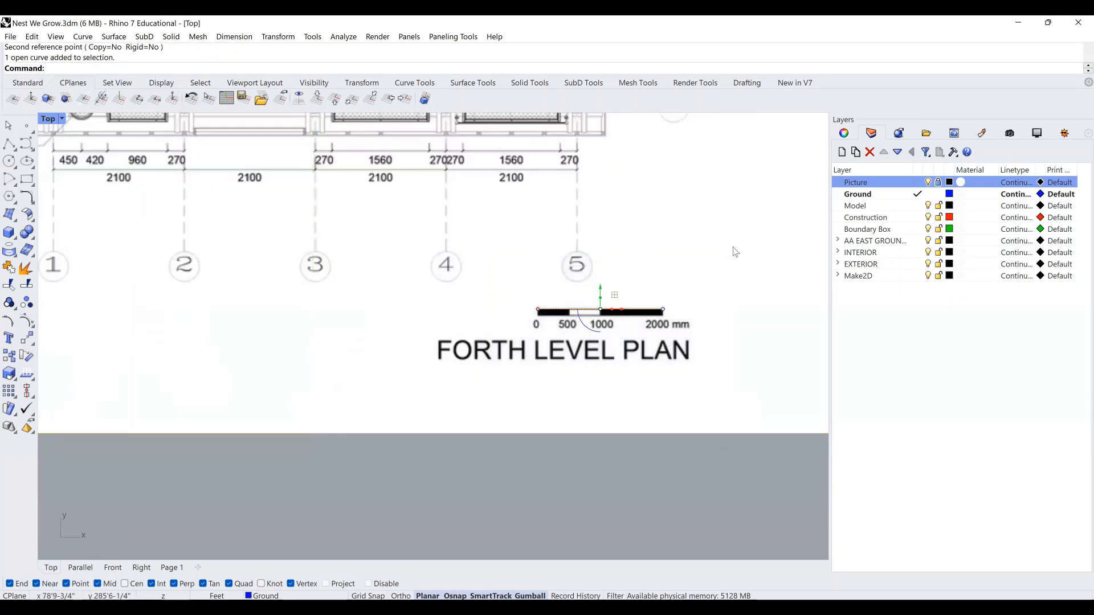
Delete the reference line and zoom out toward the extra plan sheet on the right.
key("Delete")
scroll(656, 333, "down", 6)
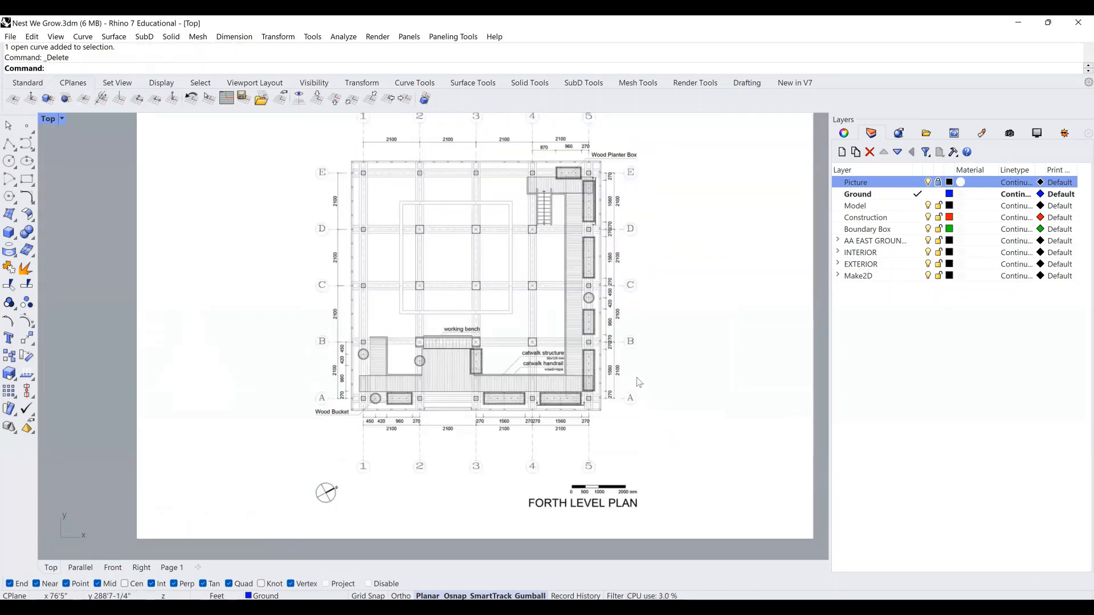
right_click_drag(641, 367, 632, 407)
scroll(633, 407, "down", 2)
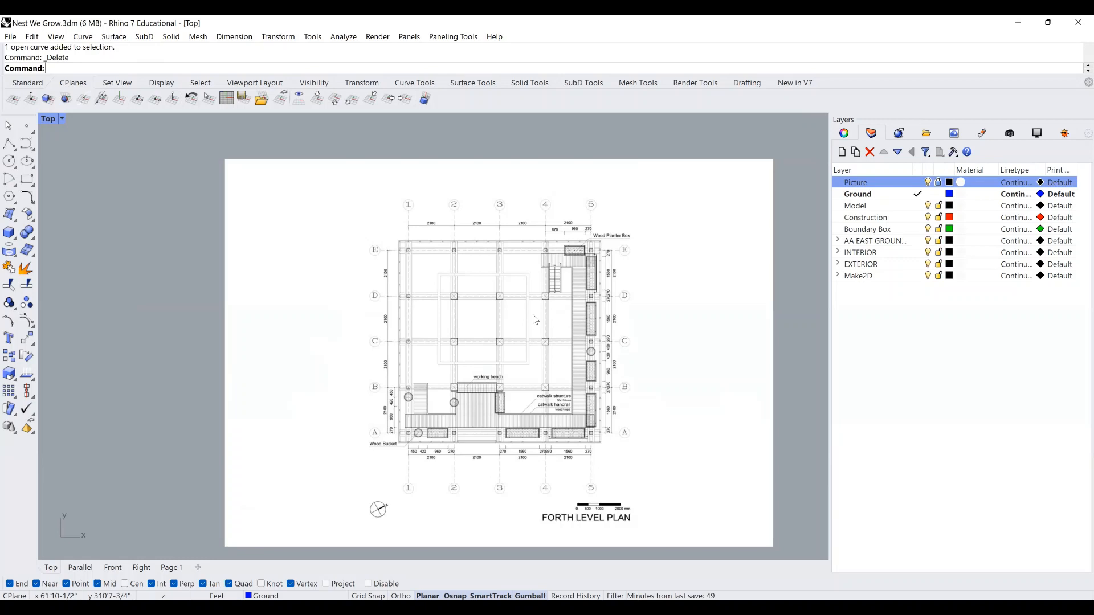
scroll(533, 333, "down", 3)
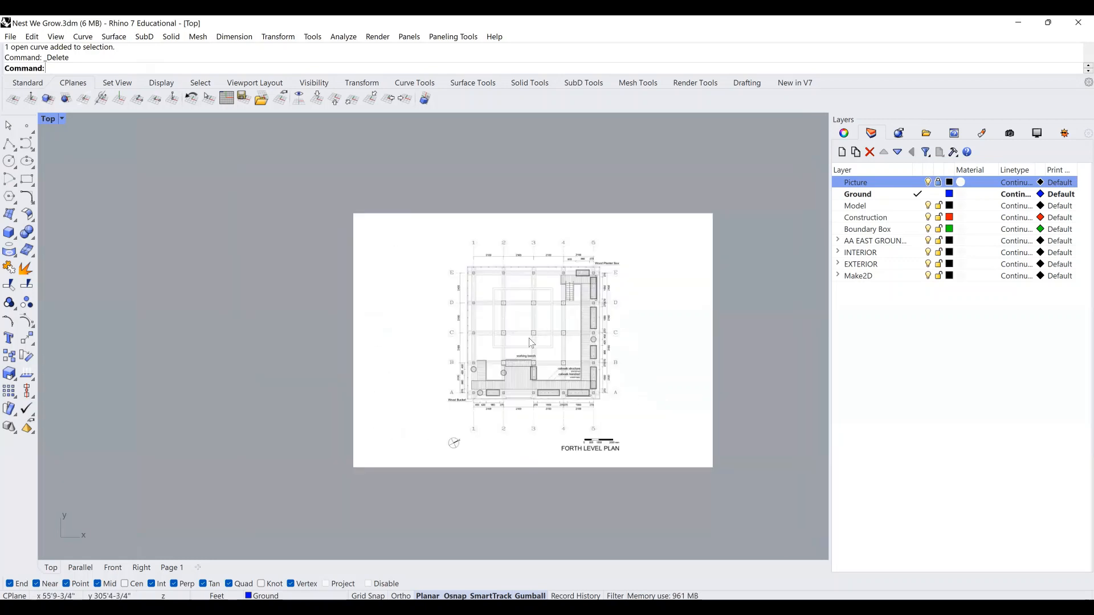
scroll(529, 338, "down", 4)
right_click_drag(552, 350, 656, 344)
scroll(578, 351, "down", 2)
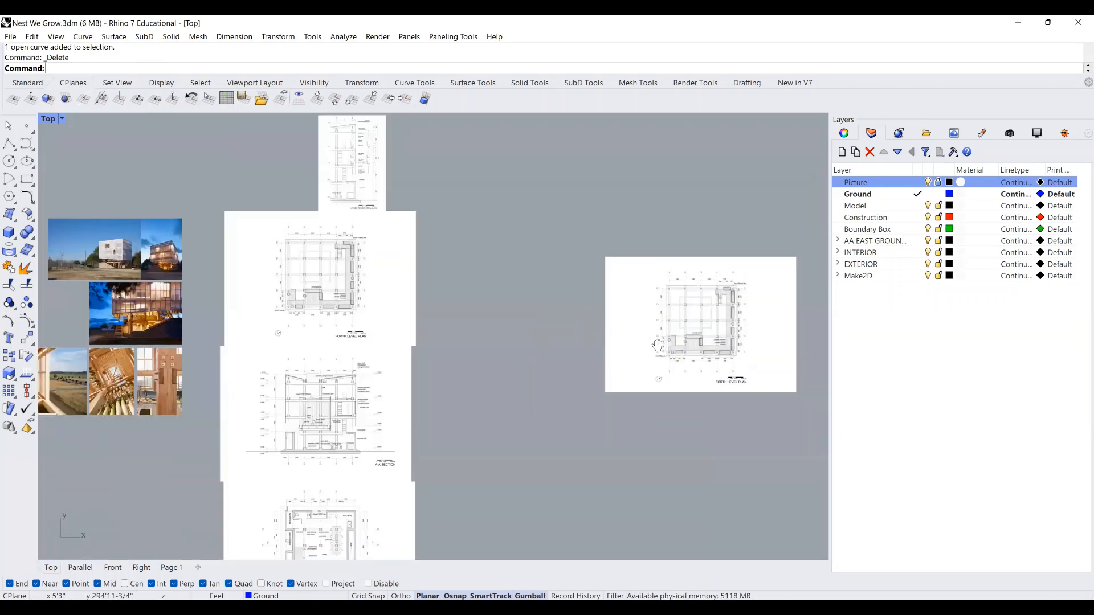
right_click_drag(354, 418, 424, 410)
right_click_drag(436, 344, 466, 325)
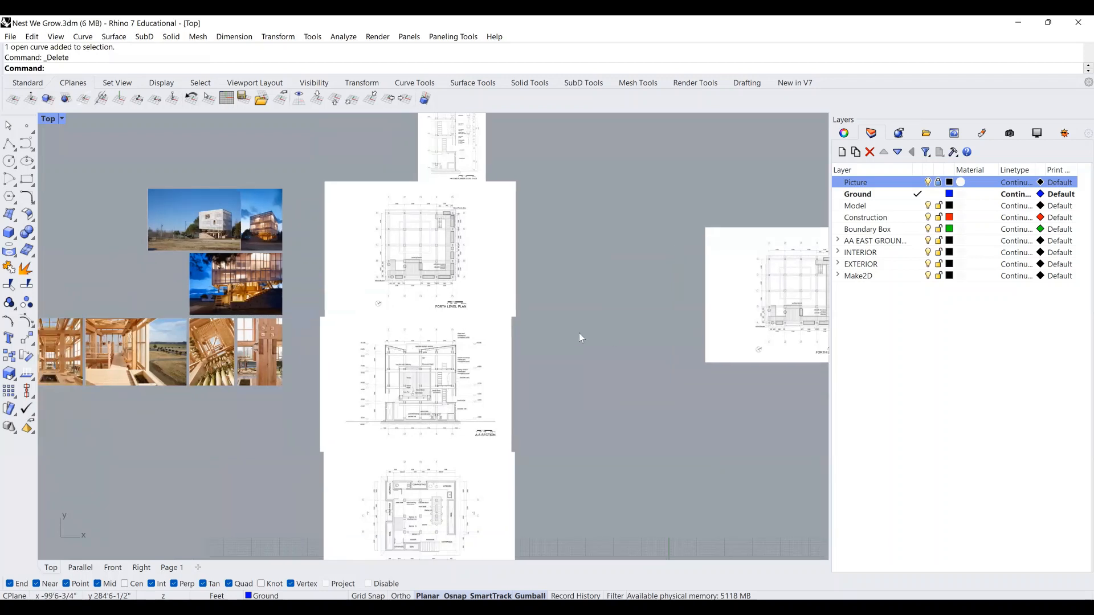
Delete the extra plan sheet on the right and zoom into the stacked sheets.
left_click(732, 308)
key("Delete")
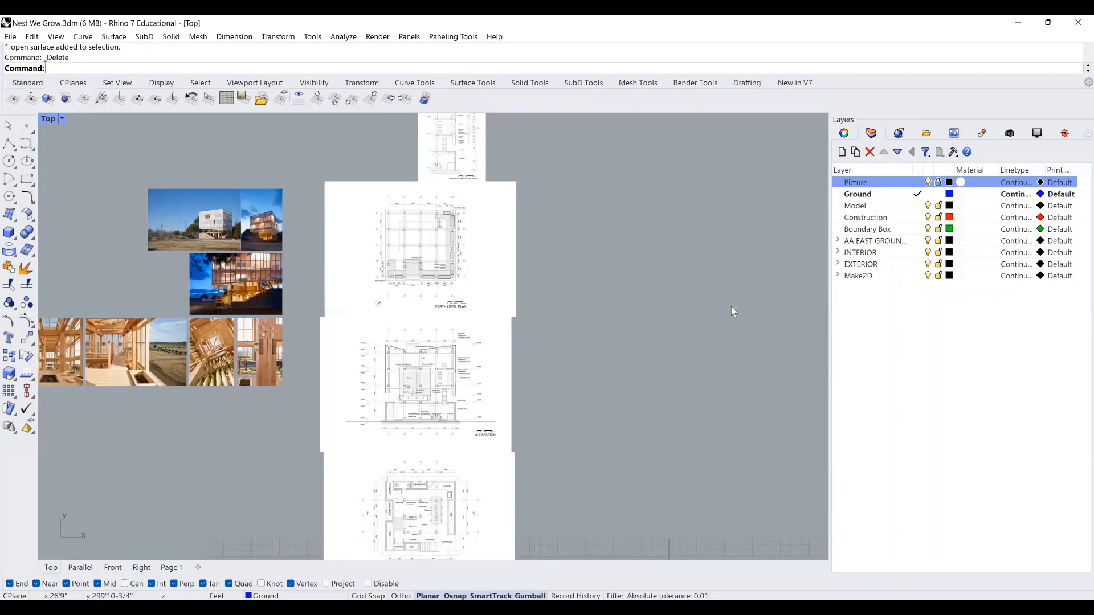
scroll(707, 295, "down", 1)
right_click_drag(664, 312, 654, 324)
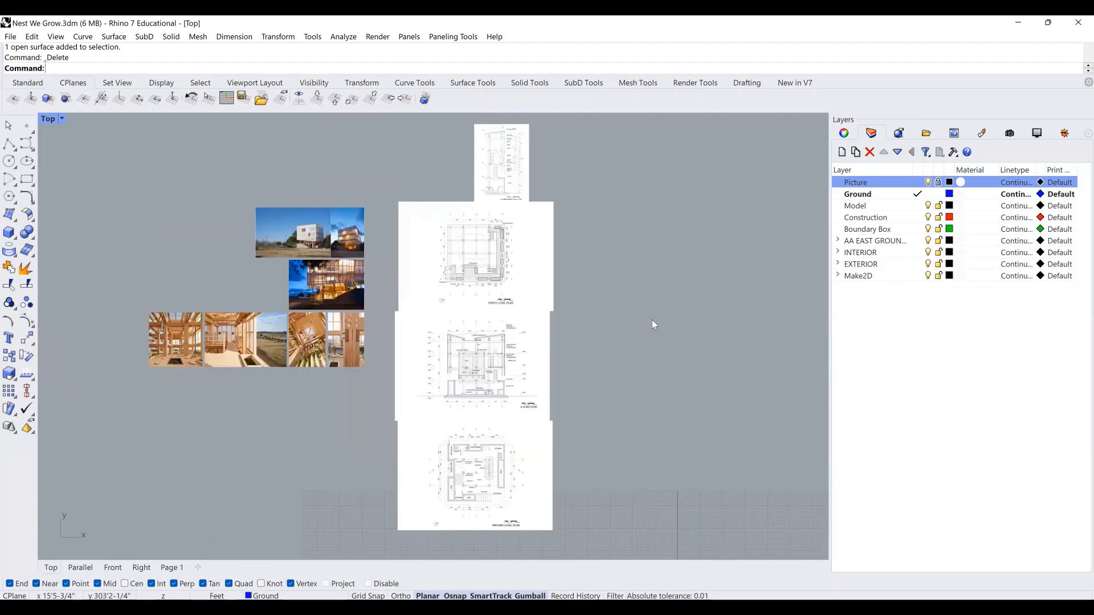
right_click_drag(573, 351, 576, 339)
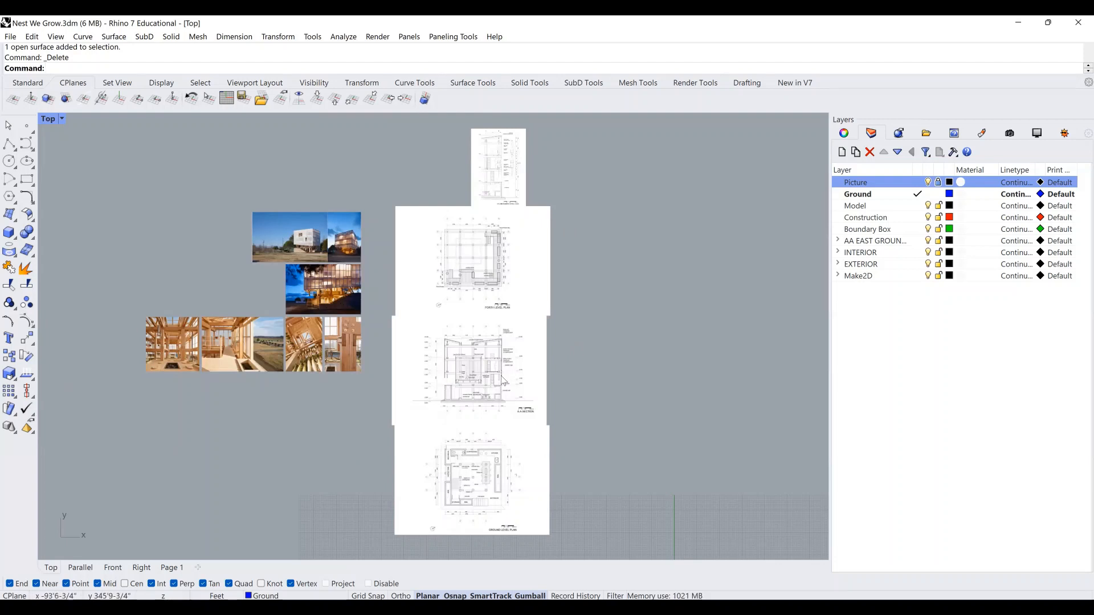
scroll(505, 197, "up", 1)
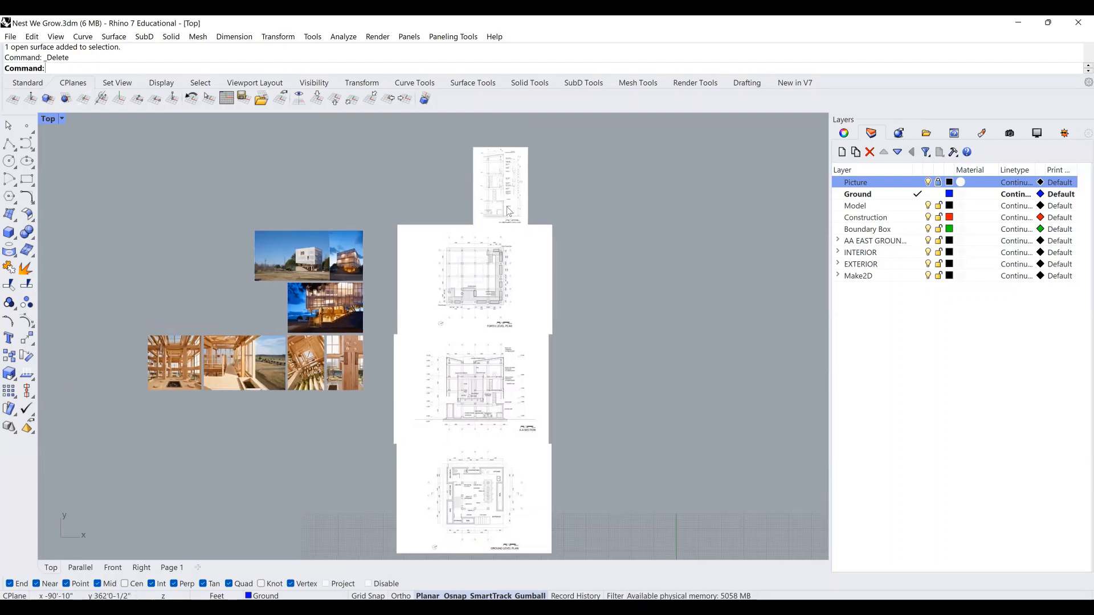
scroll(491, 153, "up", 2)
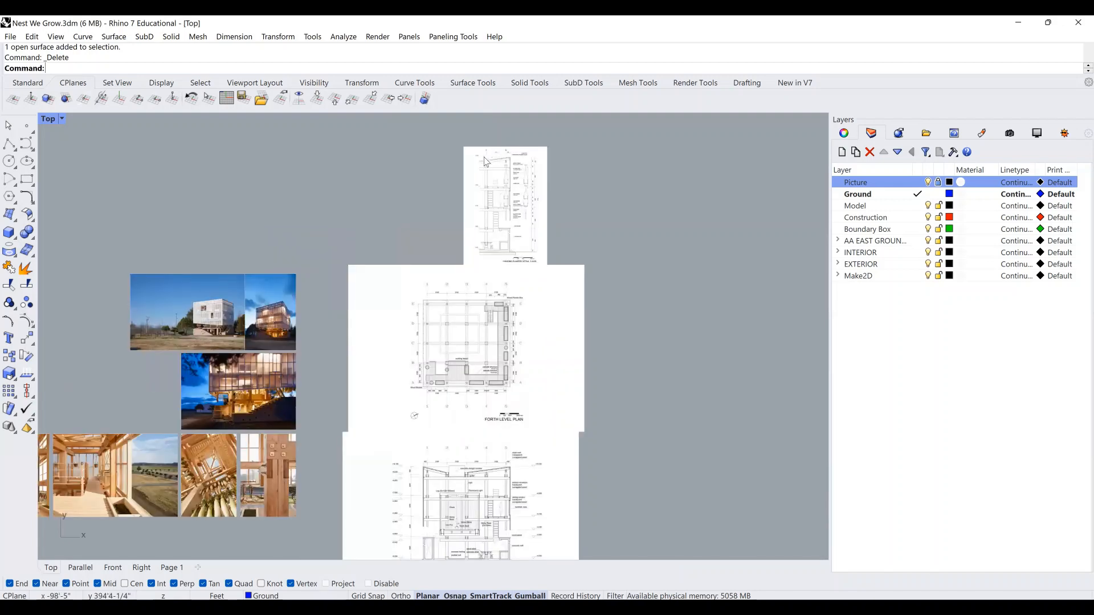
Zoom in on grid bubble 4 of the Hanging Planter Detail sheet.
scroll(484, 161, "up", 4)
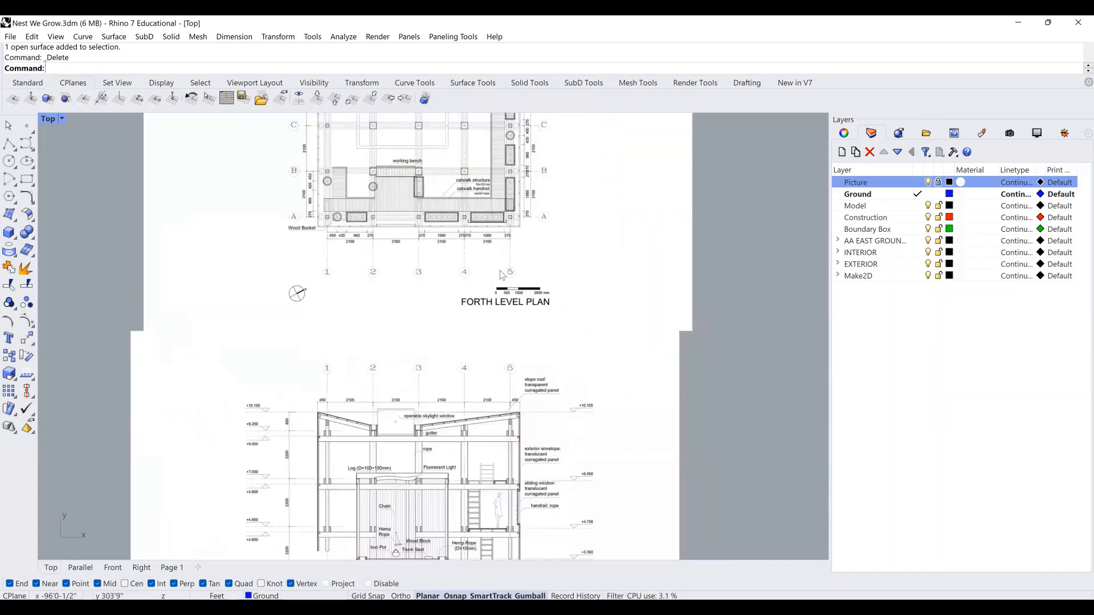
right_click_drag(500, 270, 507, 464)
right_click_drag(503, 150, 509, 362)
right_click_drag(518, 204, 535, 329)
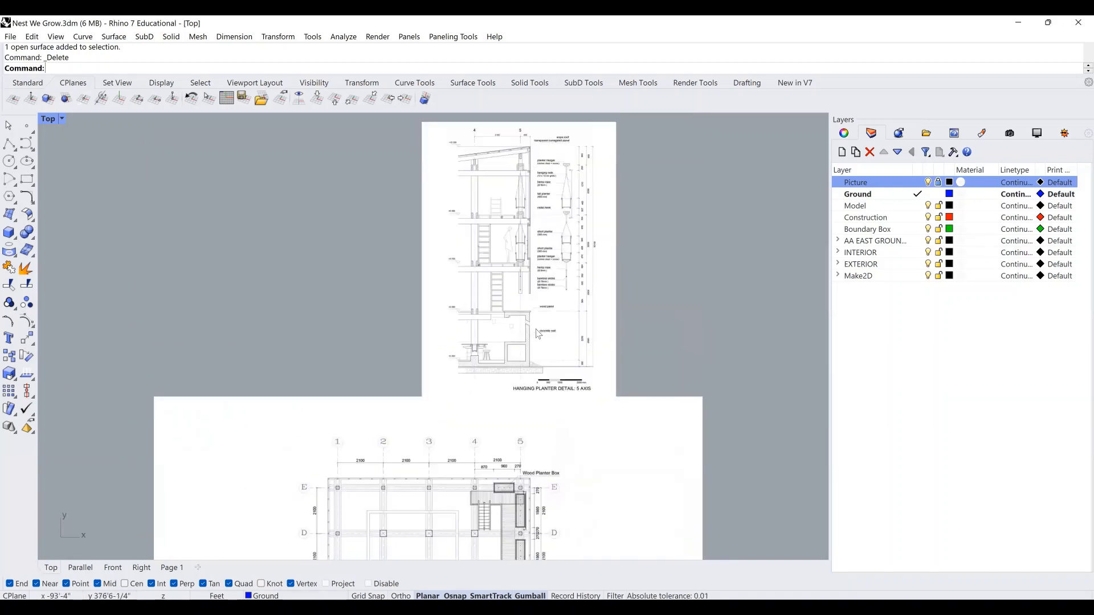
scroll(499, 217, "up", 4)
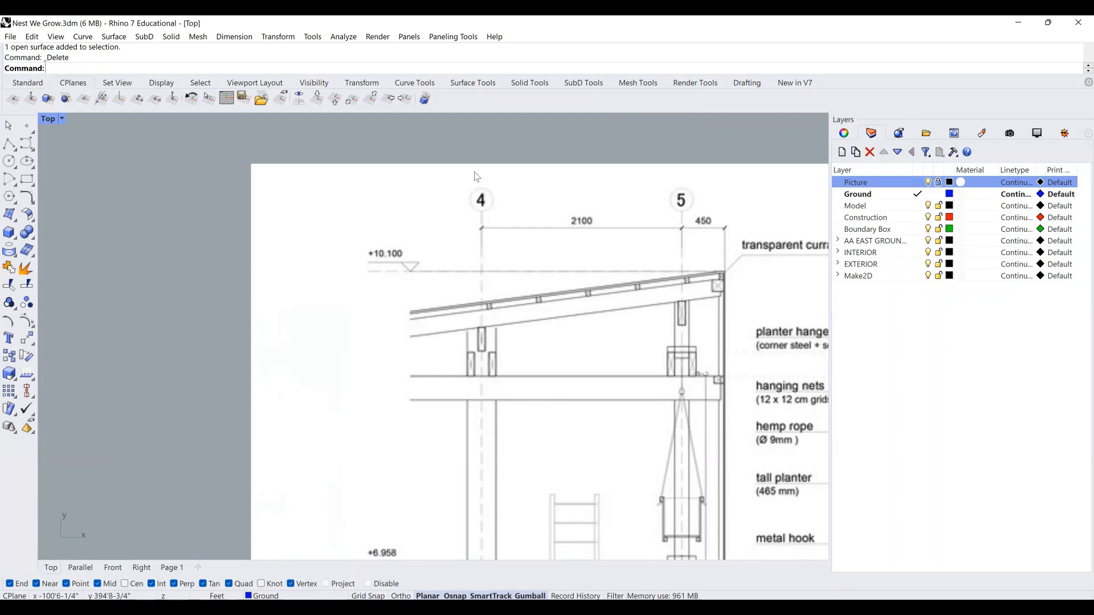
scroll(480, 220, "up", 5)
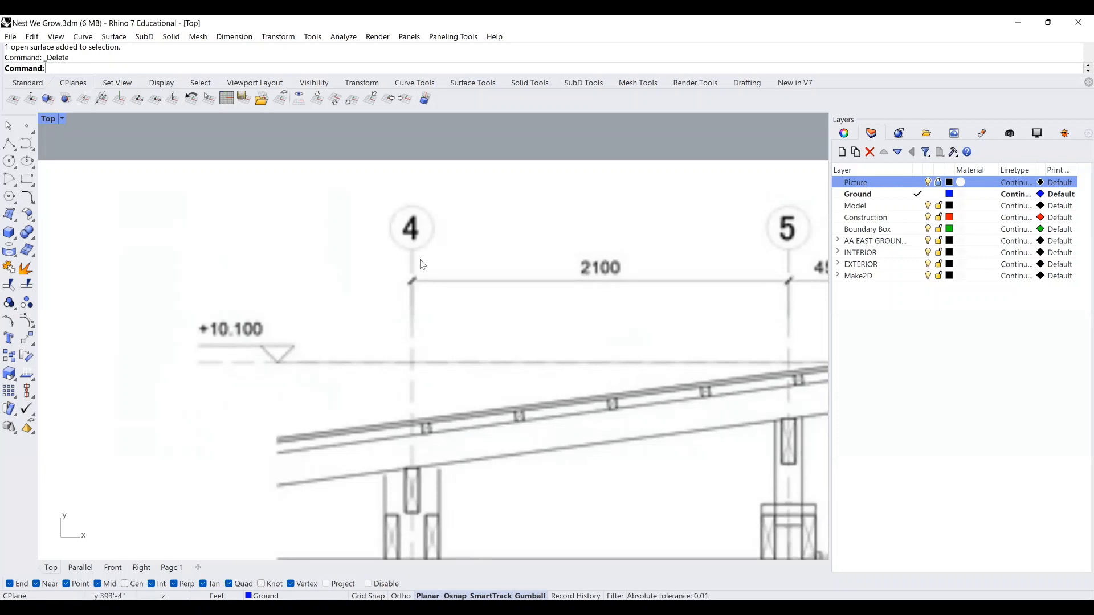
scroll(436, 206, "down", 1)
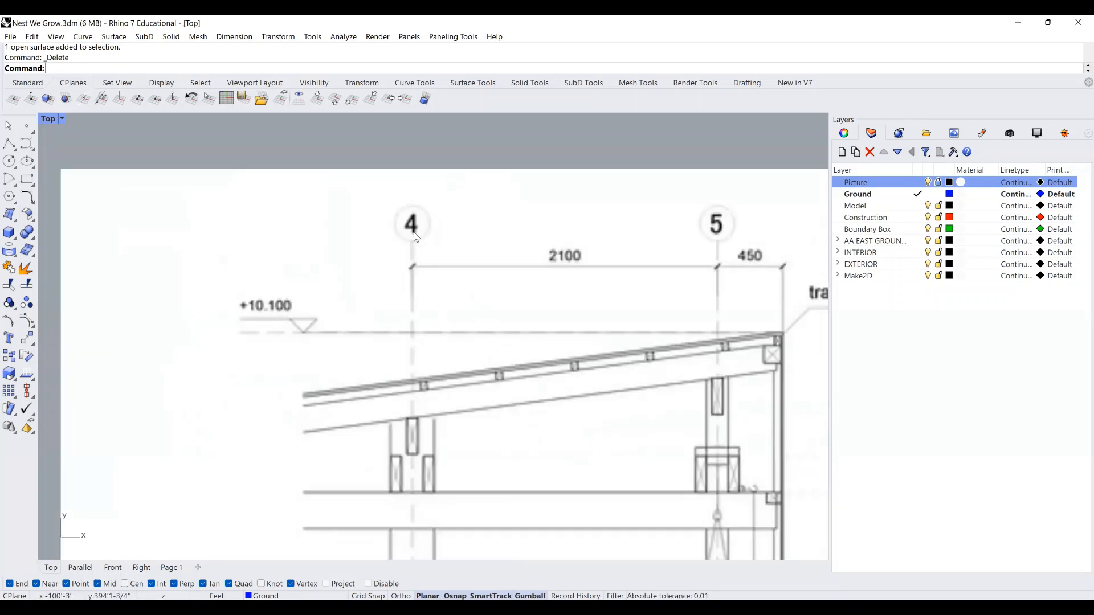
right_click_drag(416, 242, 427, 239)
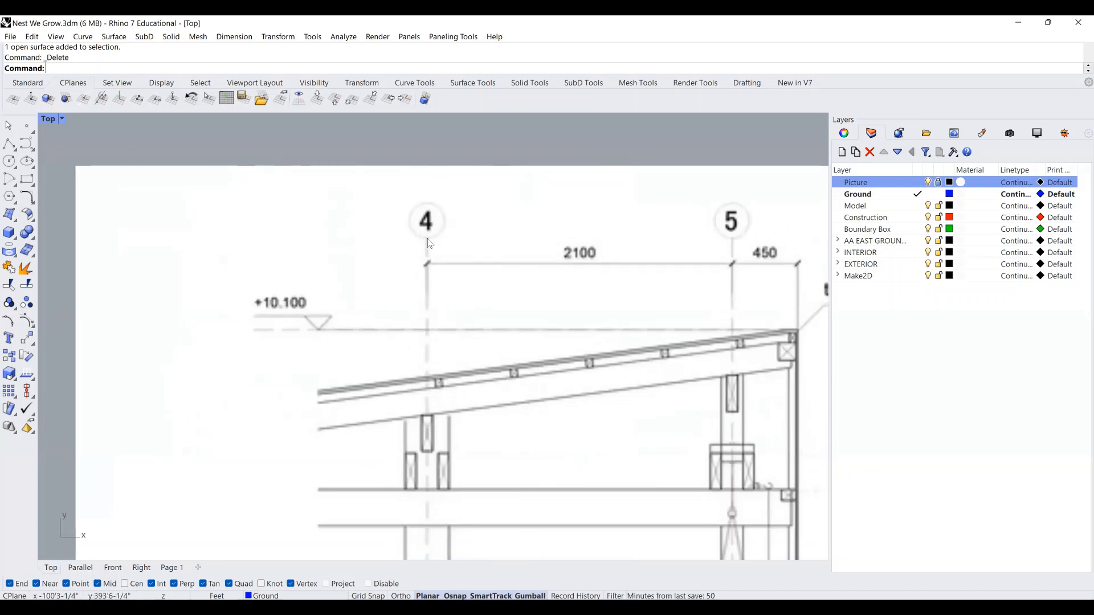
Pan out to show the whole detail with gridlines 4 and 5, then start Polyline.
scroll(429, 244, "down", 8)
right_click_drag(436, 388, 458, 241)
right_click_drag(469, 434, 474, 247)
mouse_move(460, 499)
right_mouse_down()
mouse_move(456, 327)
mouse_move(464, 528)
right_mouse_up()
scroll(457, 327, "down", 4)
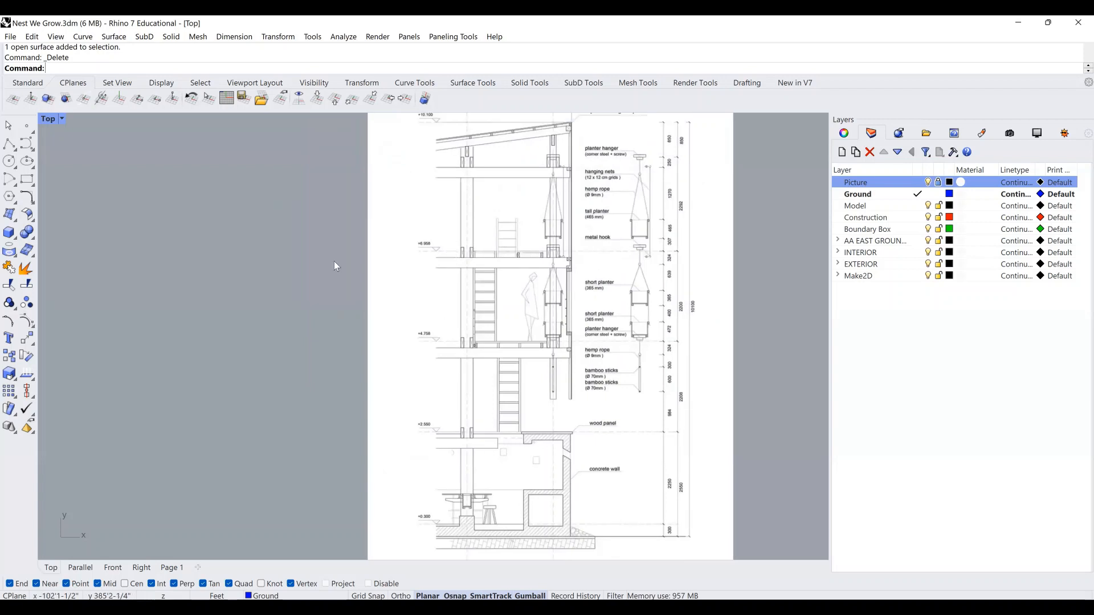
right_click_drag(335, 266, 332, 305)
left_click(9, 144)
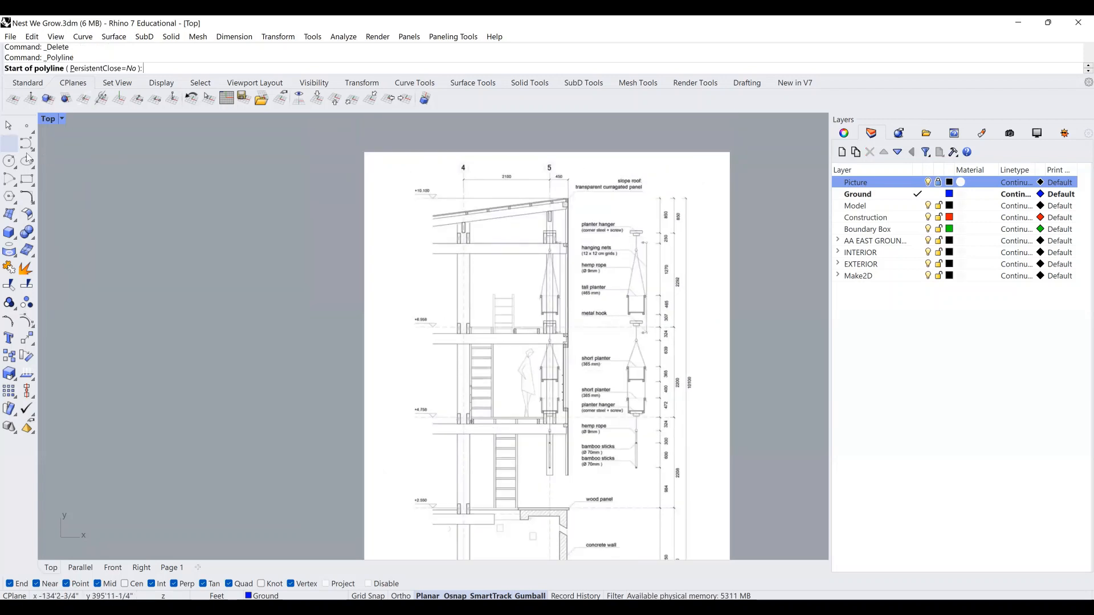
On the Construction layer, draw a vertical guide line from grid bubble 4 down to the ground plan.
left_click(918, 218)
scroll(464, 225, "up", 6)
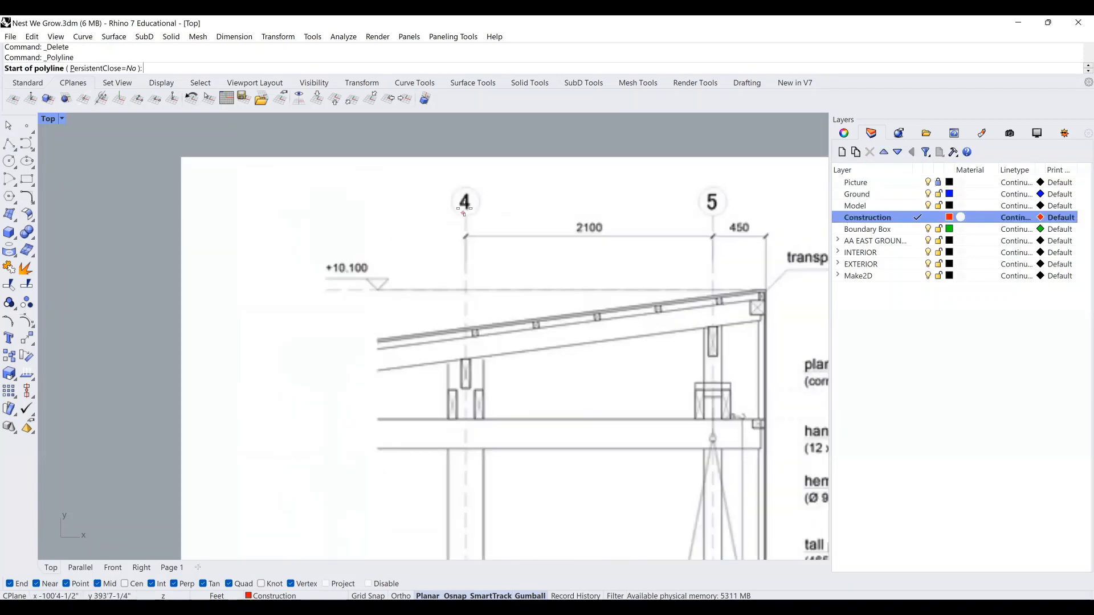
scroll(464, 212, "up", 3)
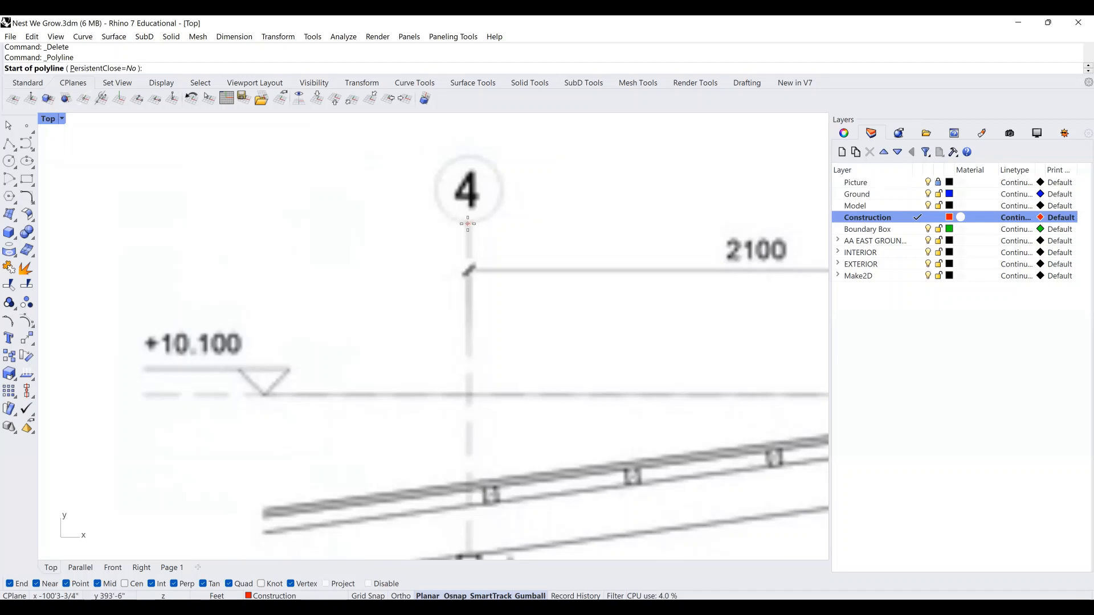
left_click(469, 223)
scroll(468, 224, "down", 10)
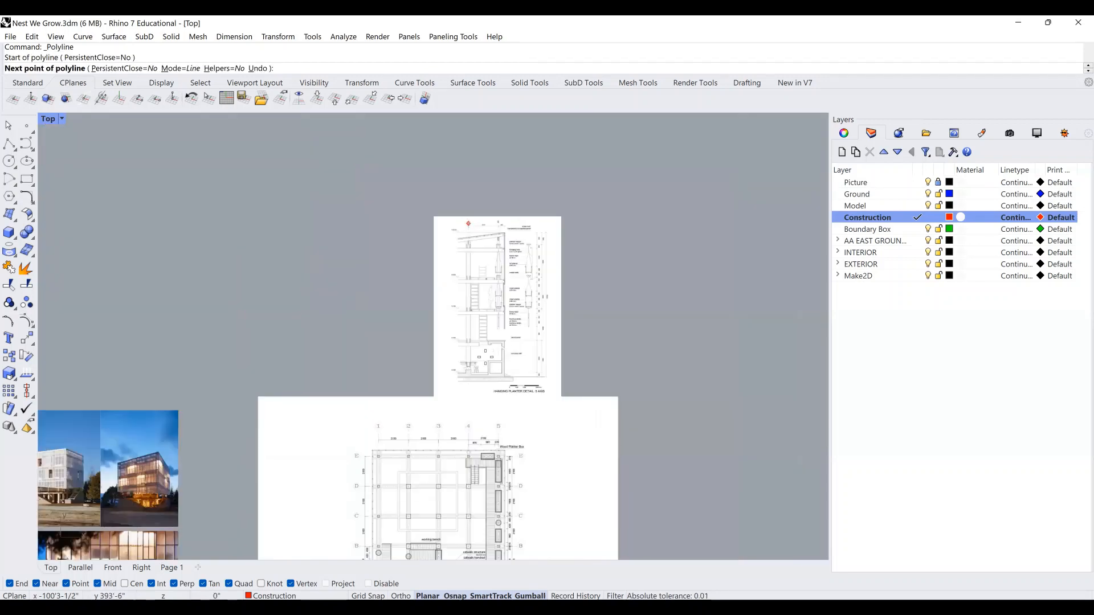
scroll(502, 202, "down", 5)
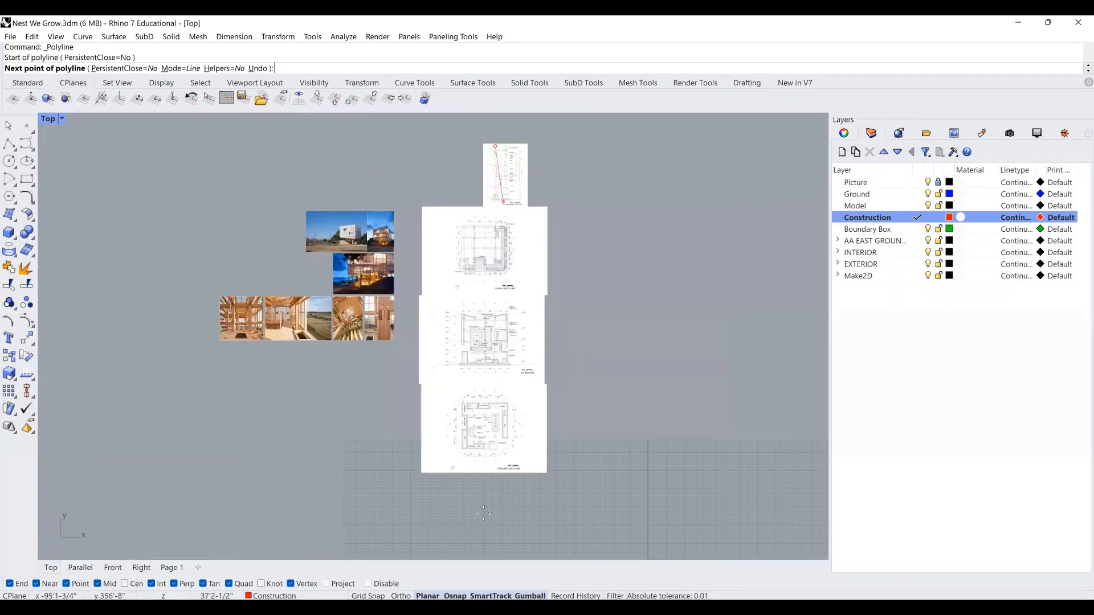
left_click(483, 514)
key("Return")
Pan through the section, fourth level plan and planter detail to check the guide line.
scroll(489, 477, "up", 5)
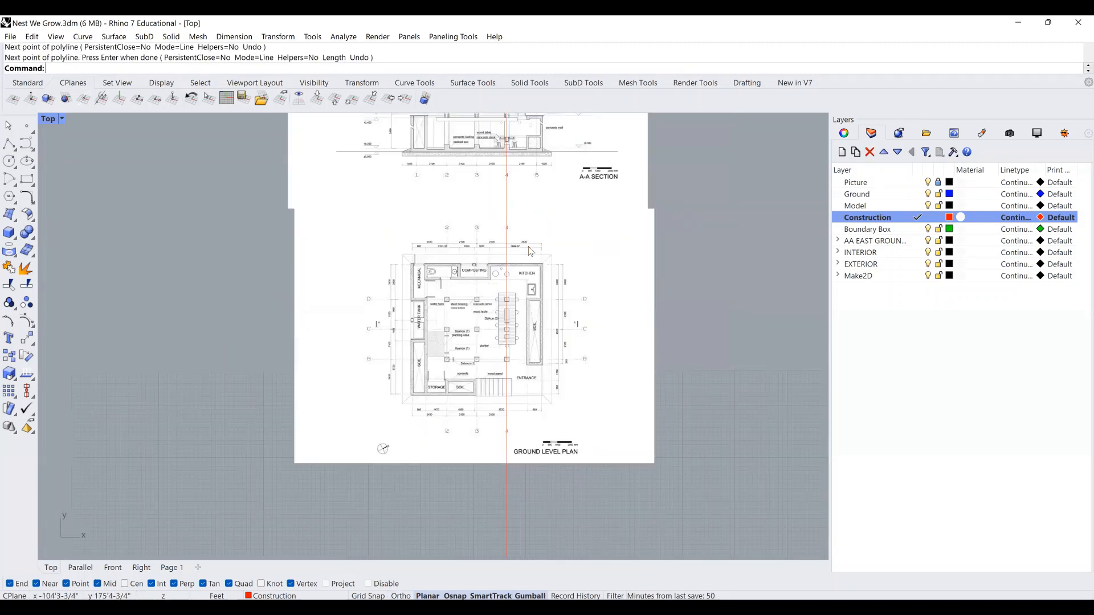
scroll(502, 268, "up", 6)
right_click_drag(527, 222, 521, 453)
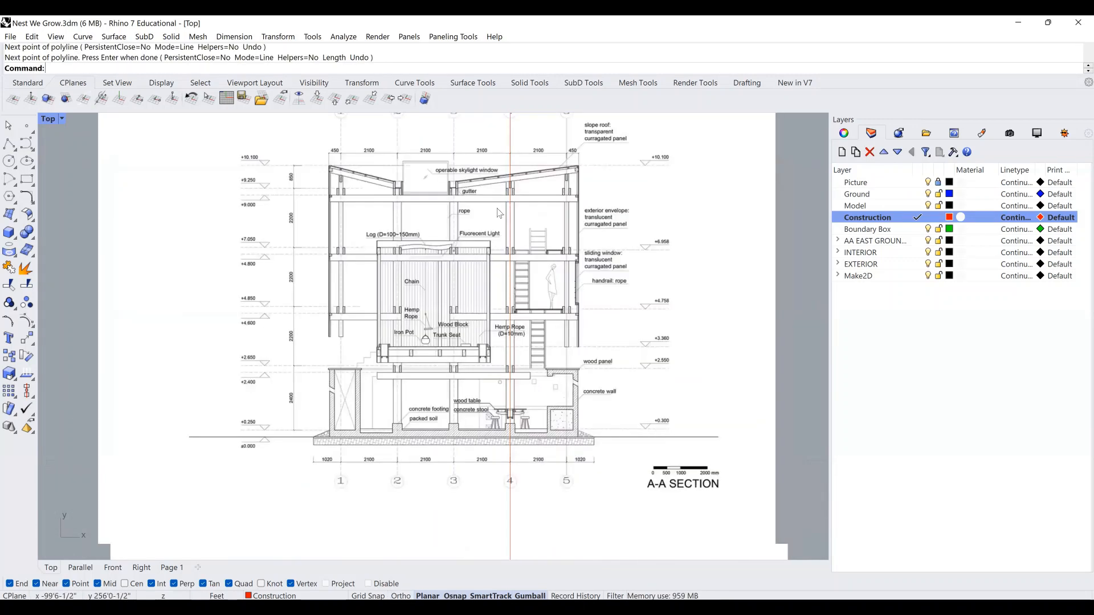
right_click_drag(504, 230, 495, 537)
right_click_drag(520, 219, 522, 399)
right_click_drag(522, 120, 523, 285)
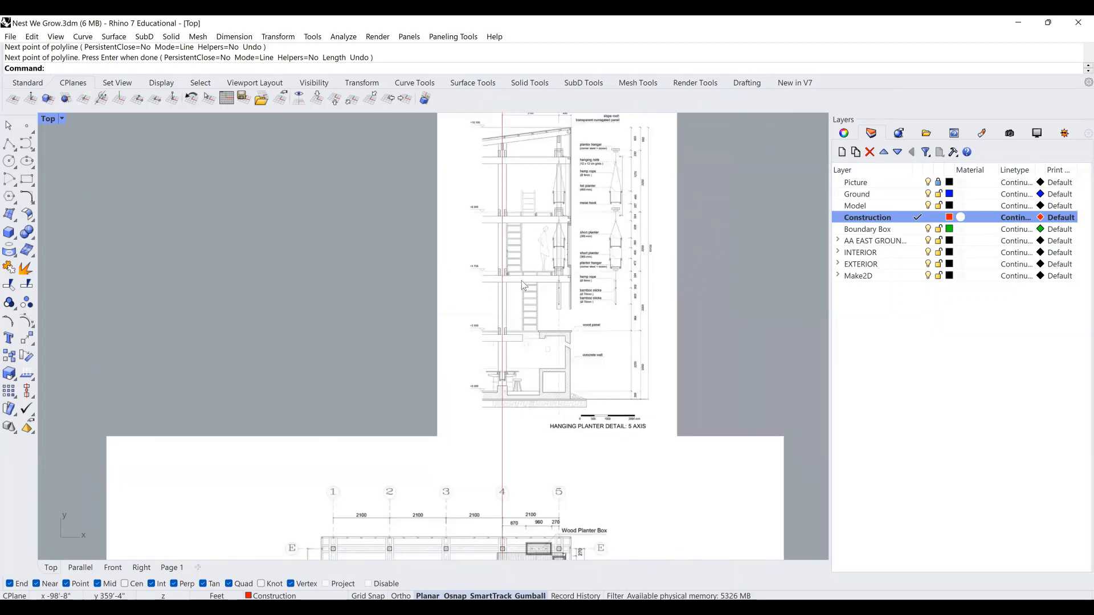
scroll(526, 281, "down", 2)
scroll(547, 232, "down", 2)
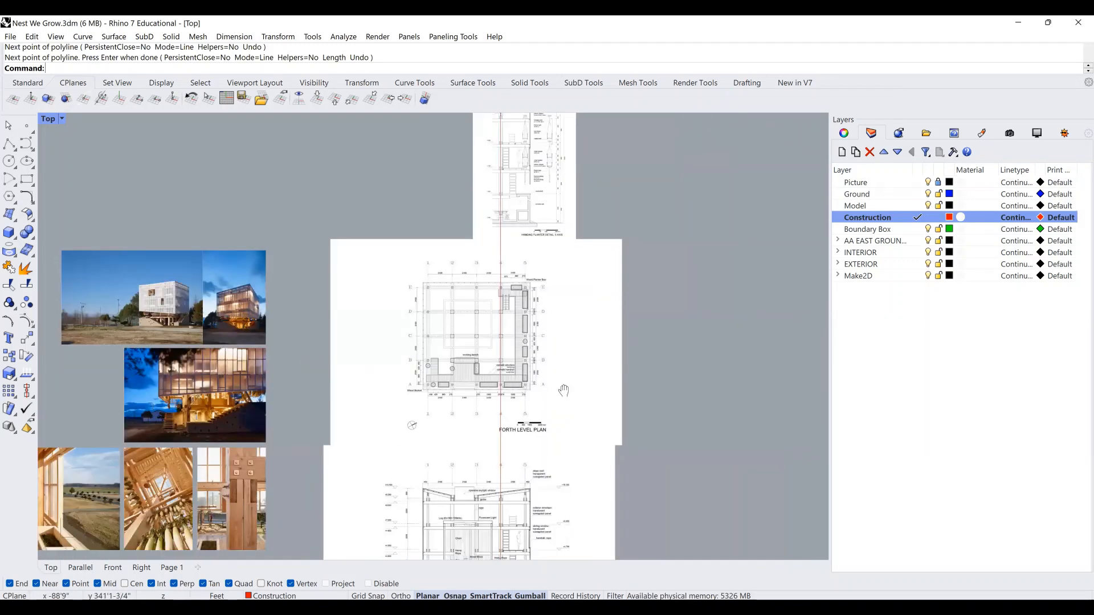
right_click_drag(556, 559, 563, 276)
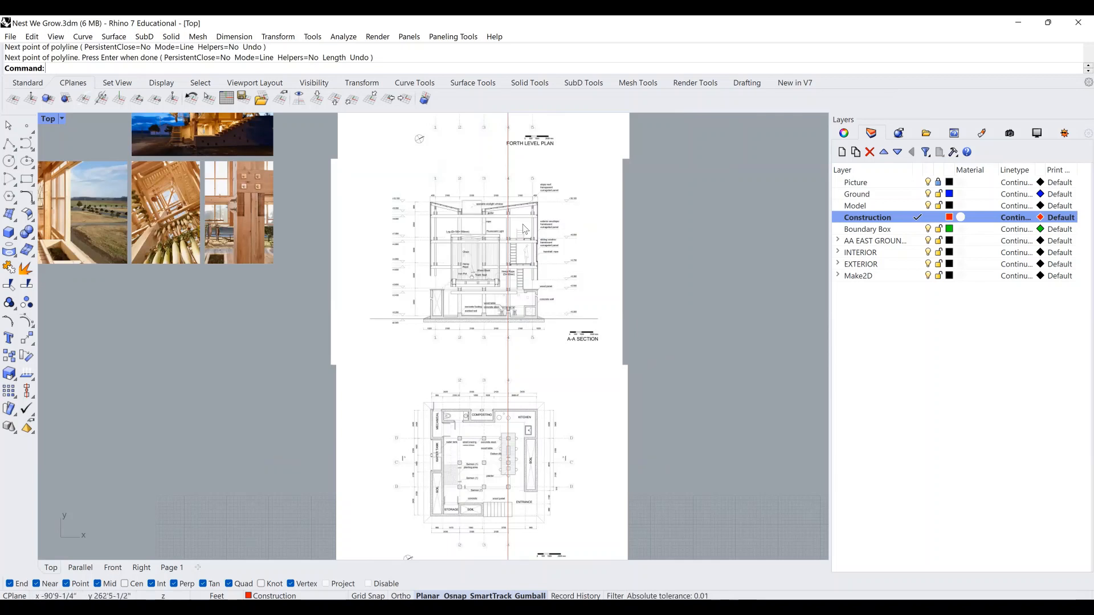
scroll(507, 234, "up", 2)
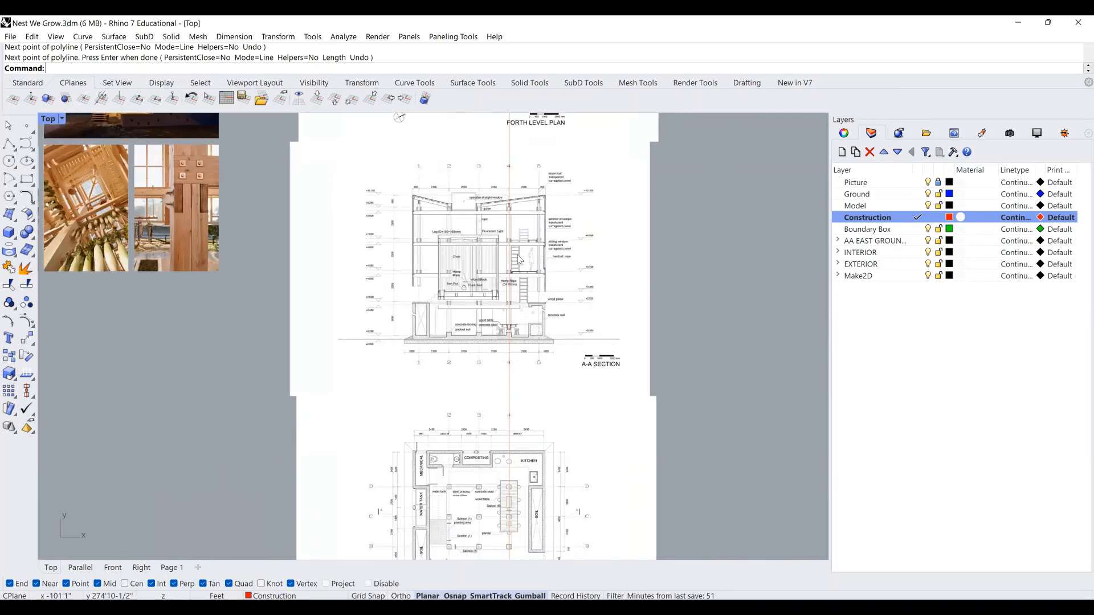
scroll(521, 239, "up", 2)
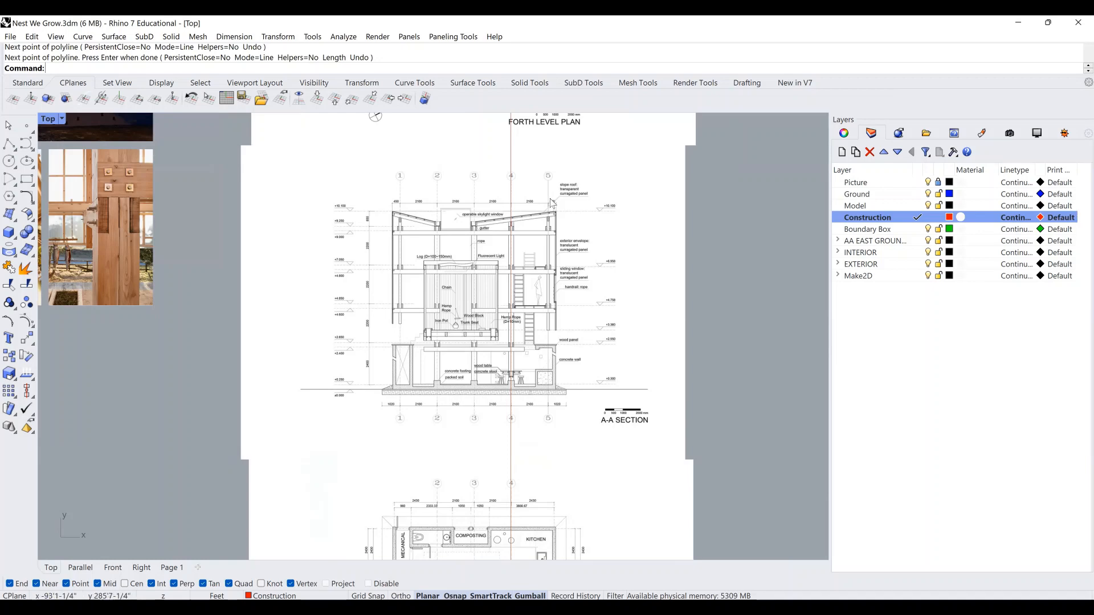
scroll(535, 254, "up", 4)
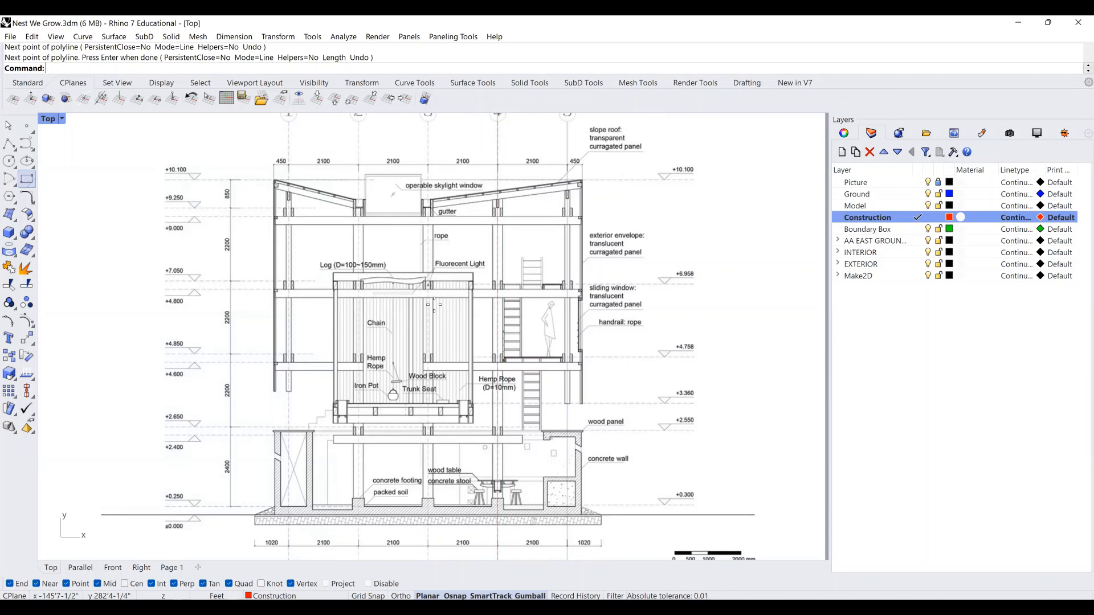
Pick the Rectangle tool, then pan and zoom around the Forth Level Plan.
left_click(26, 179)
scroll(601, 358, "down", 6)
right_click_drag(591, 157, 573, 329)
scroll(573, 330, "up", 4)
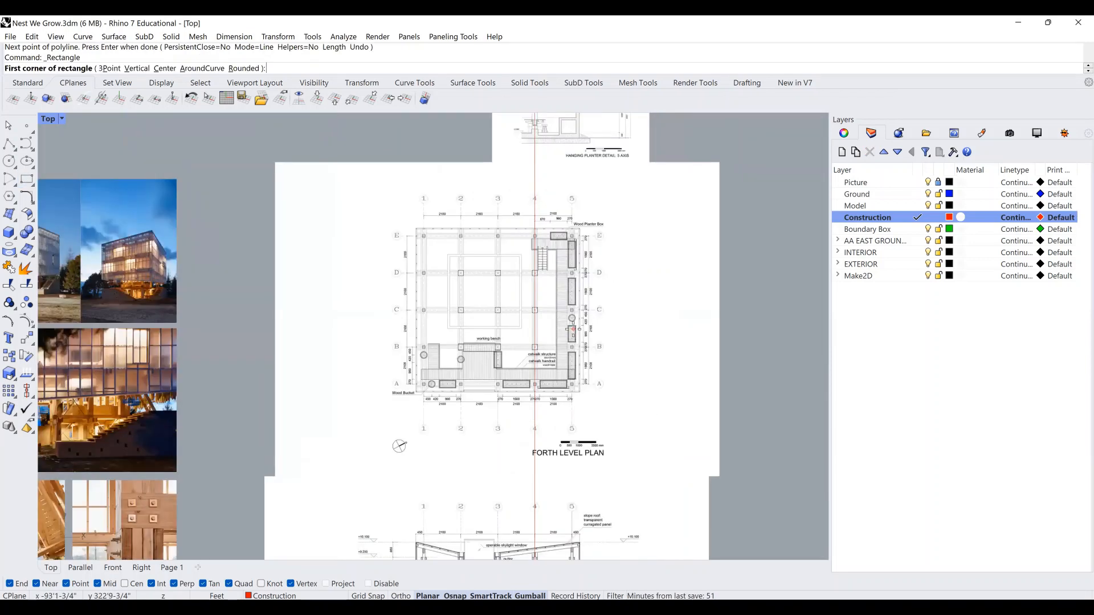
scroll(572, 329, "up", 6)
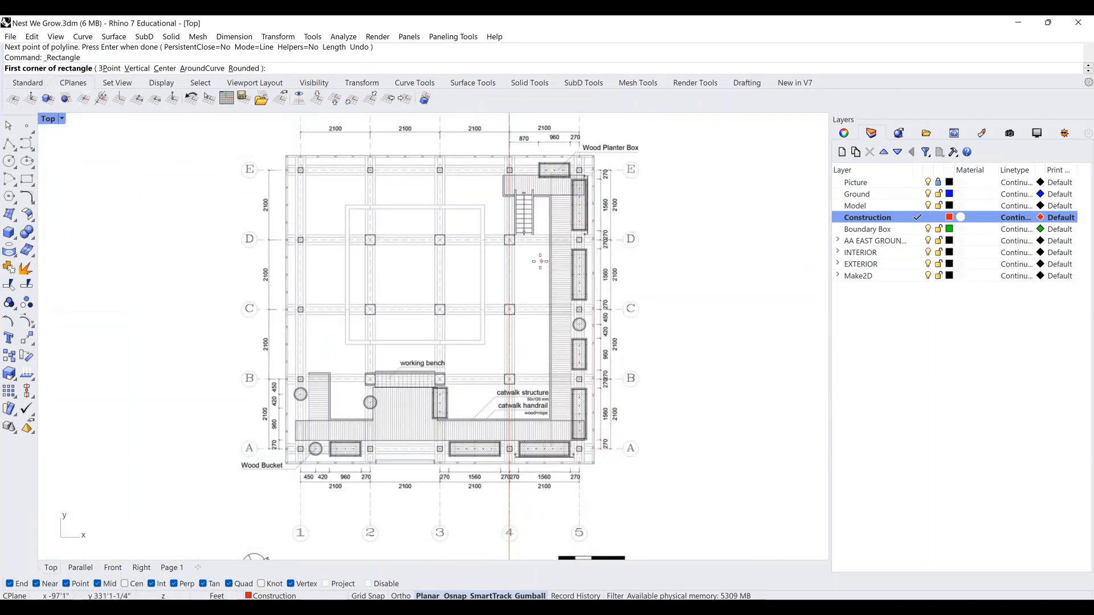
right_click_drag(546, 276, 546, 285)
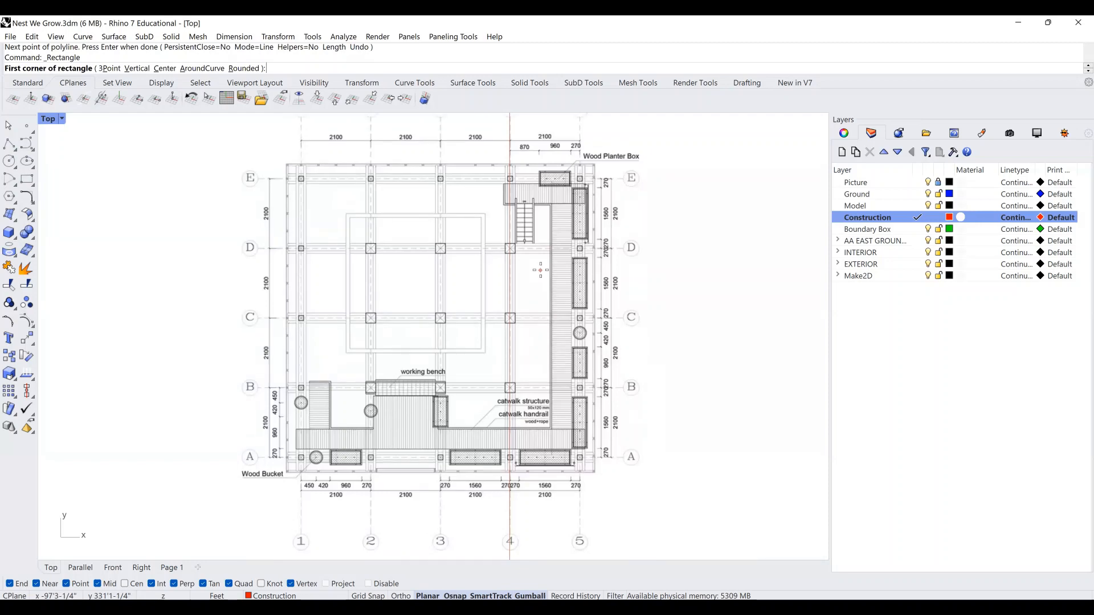
scroll(546, 285, "down", 8)
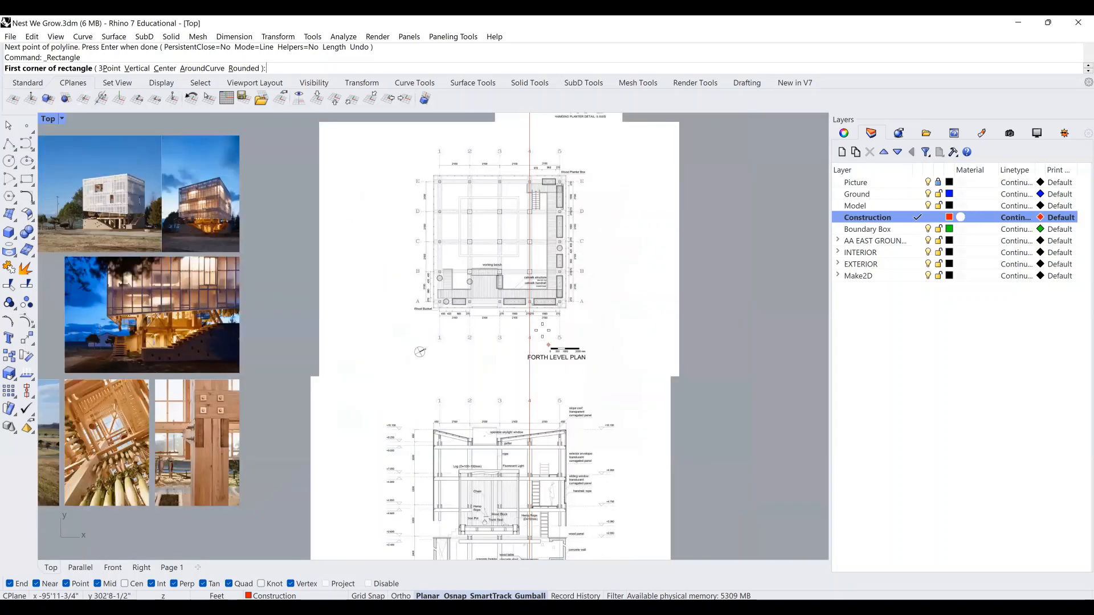
scroll(551, 552, "up", 8)
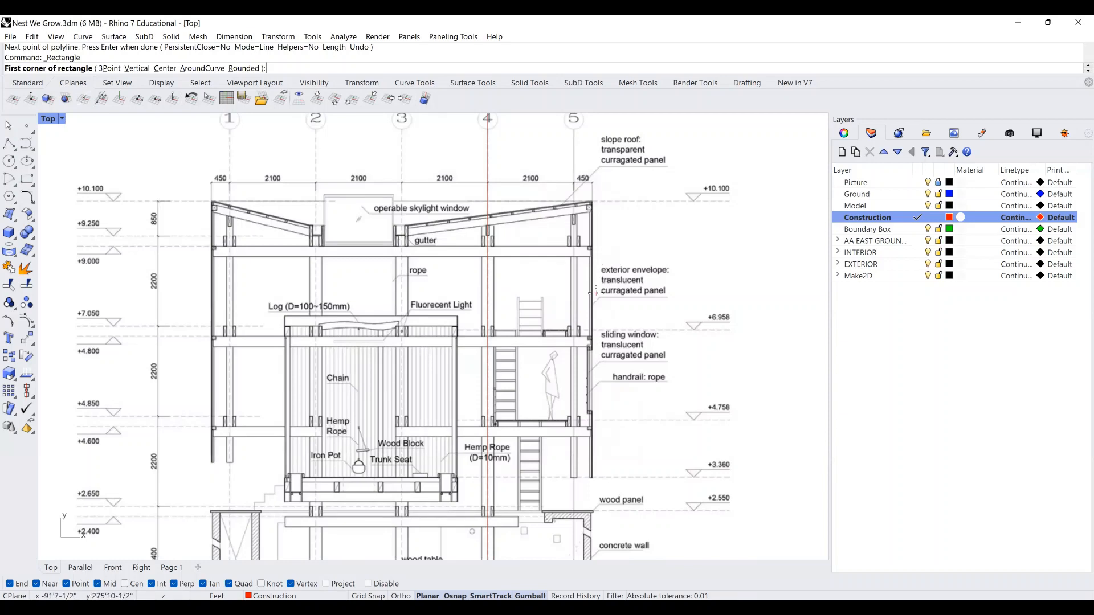
scroll(596, 293, "down", 4)
right_click_drag(604, 215, 628, 378)
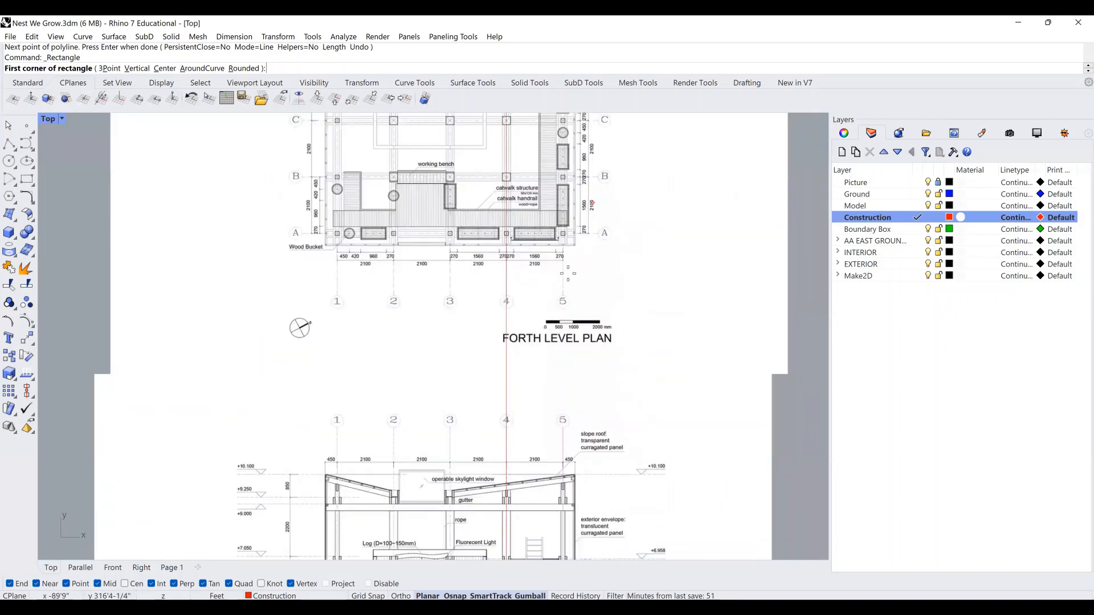
scroll(568, 274, "up", 2)
right_click_drag(568, 274, 618, 518)
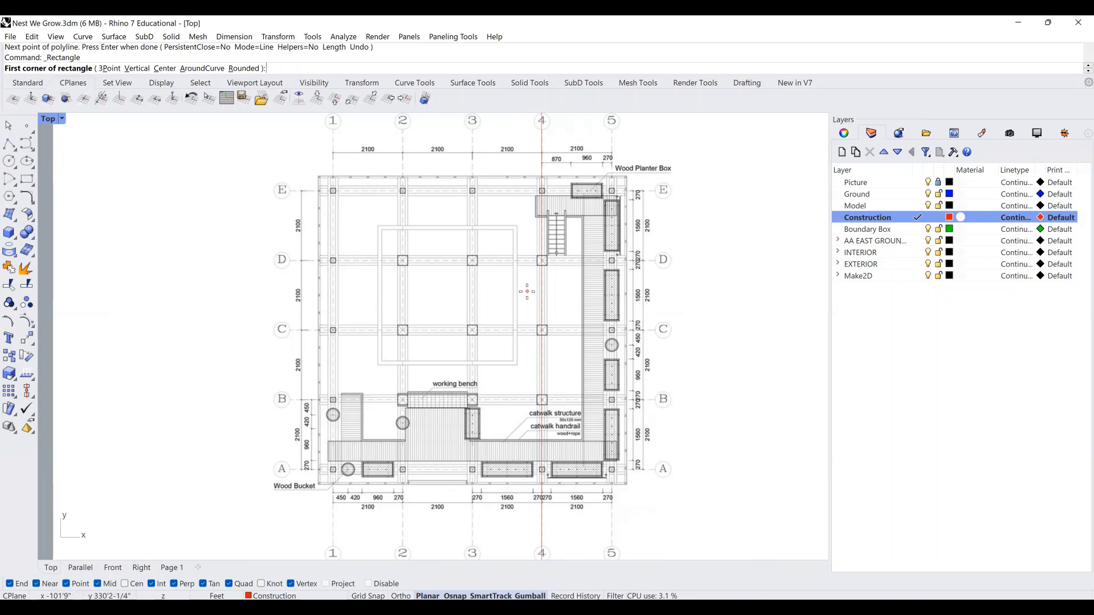
Pan down past the A-A Section to frame the Ground Level Plan and start a polyline.
scroll(526, 292, "down", 3)
right_click_drag(576, 529, 595, 577)
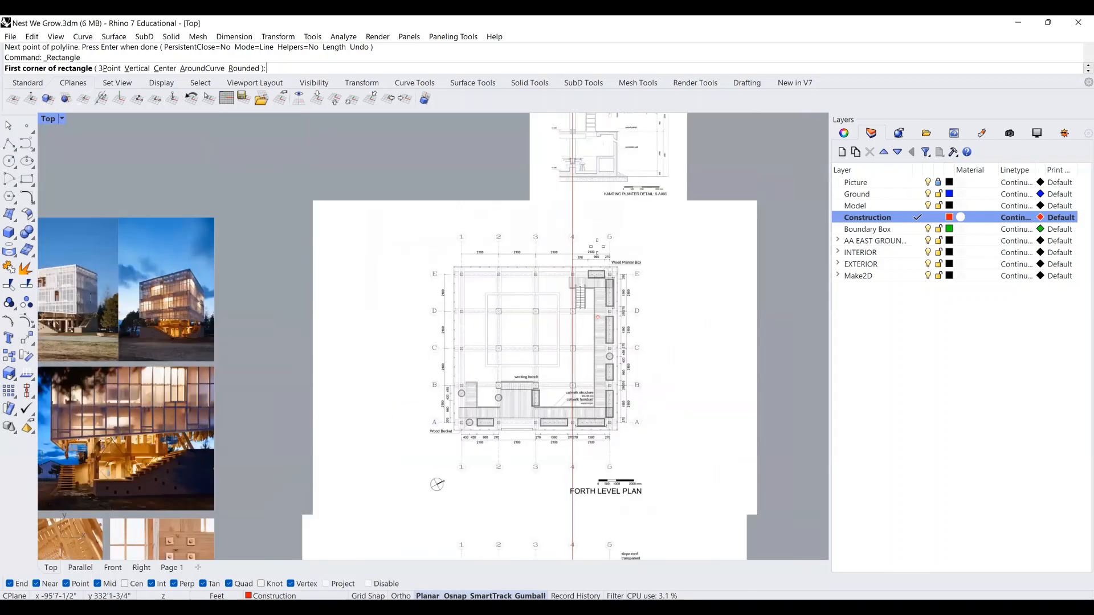
scroll(597, 317, "up", 3)
scroll(470, 283, "down", 3)
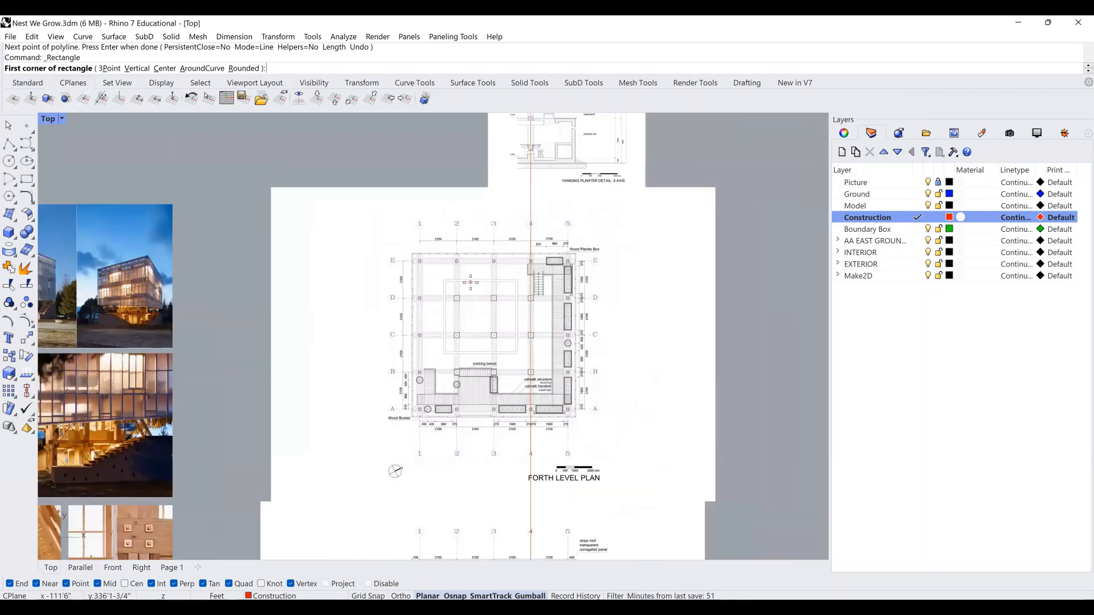
right_click_drag(561, 512, 583, 306)
scroll(580, 315, "down", 4)
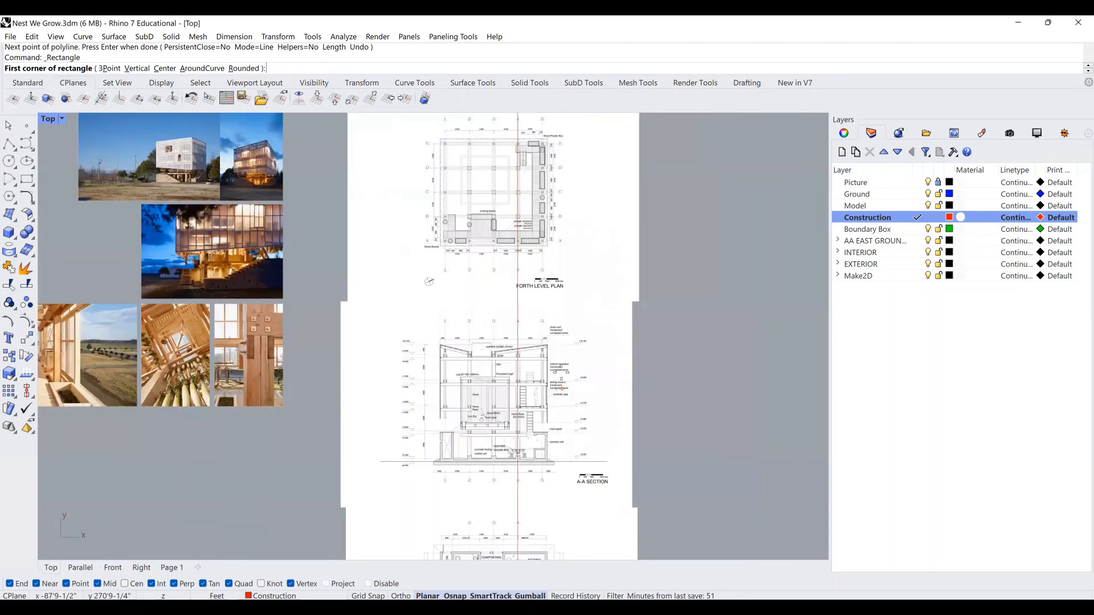
right_click_drag(561, 373, 590, 136)
scroll(561, 371, "up", 4)
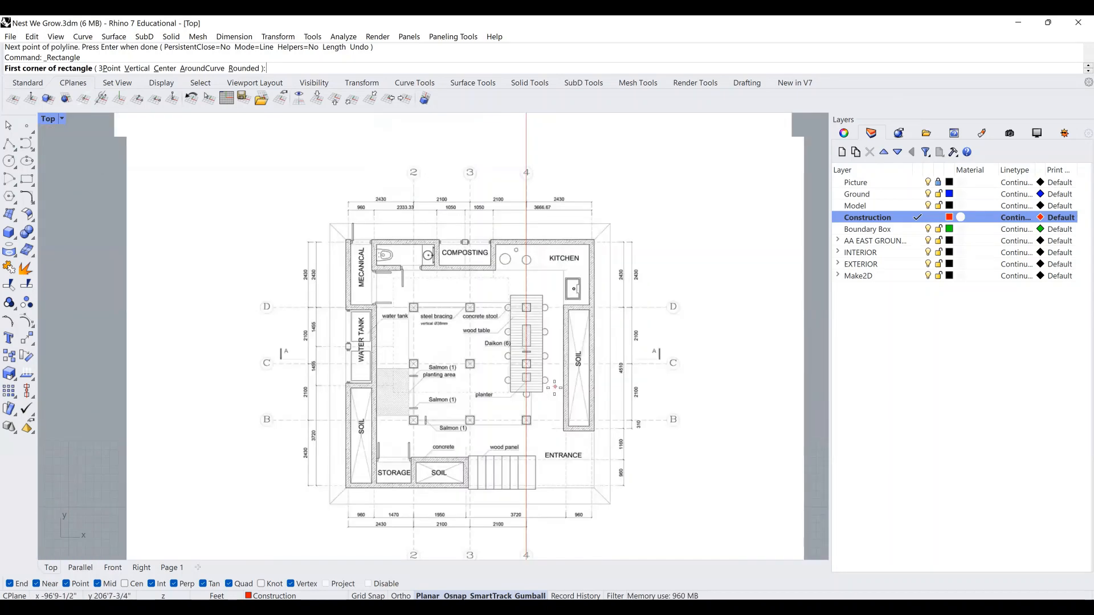
right_click_drag(668, 367, 669, 309)
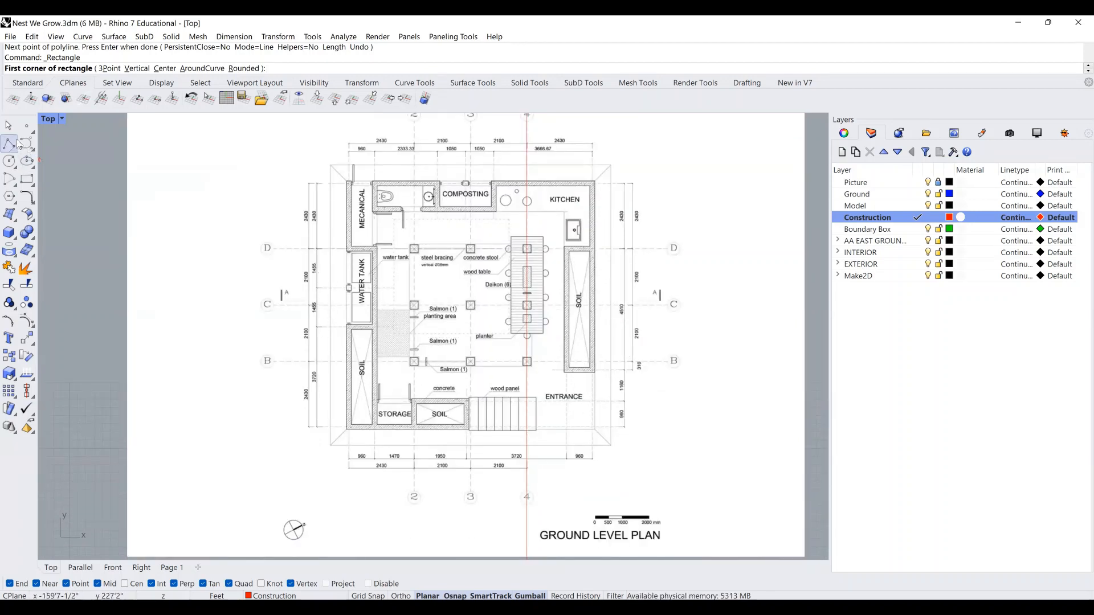
left_click(13, 144)
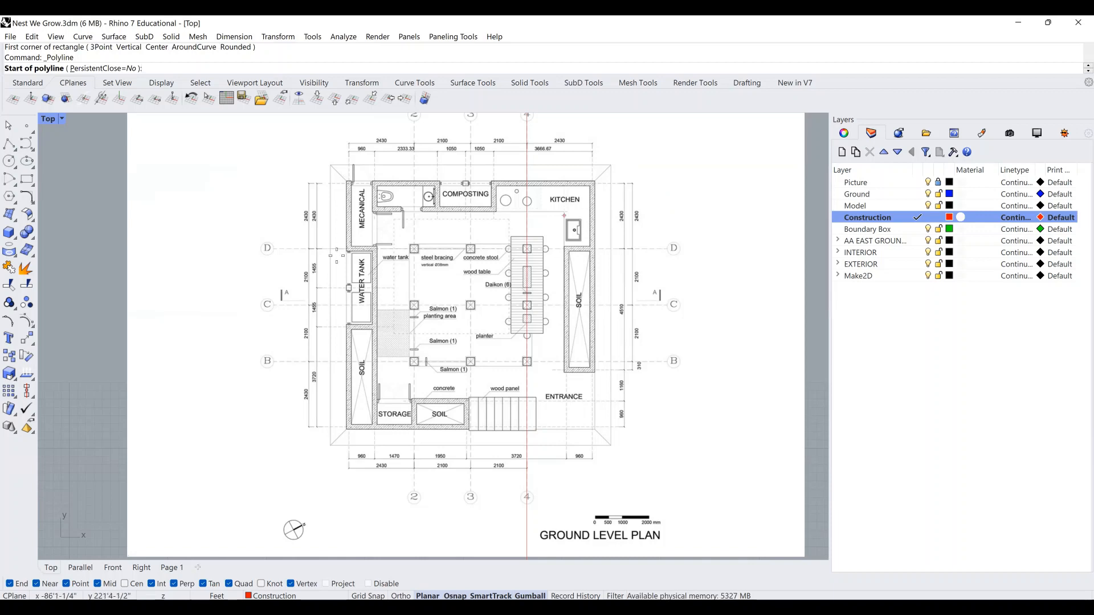
Draw the A–A section line along grid C between the left and right A marks.
scroll(279, 309, "up", 3)
scroll(282, 297, "up", 3)
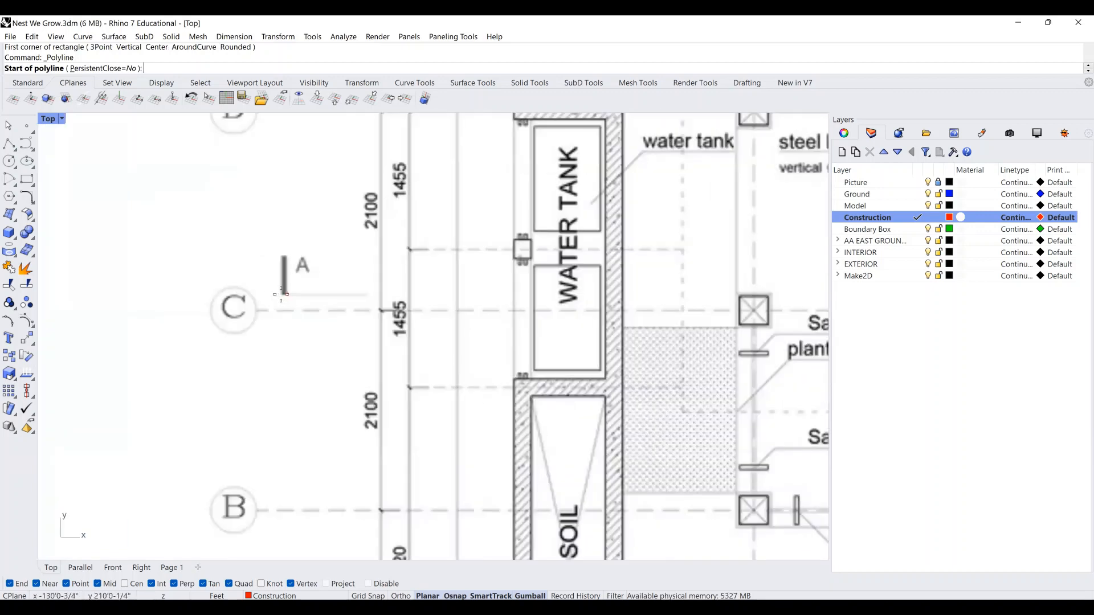
left_click(280, 294)
scroll(281, 295, "down", 2)
scroll(563, 291, "down", 3)
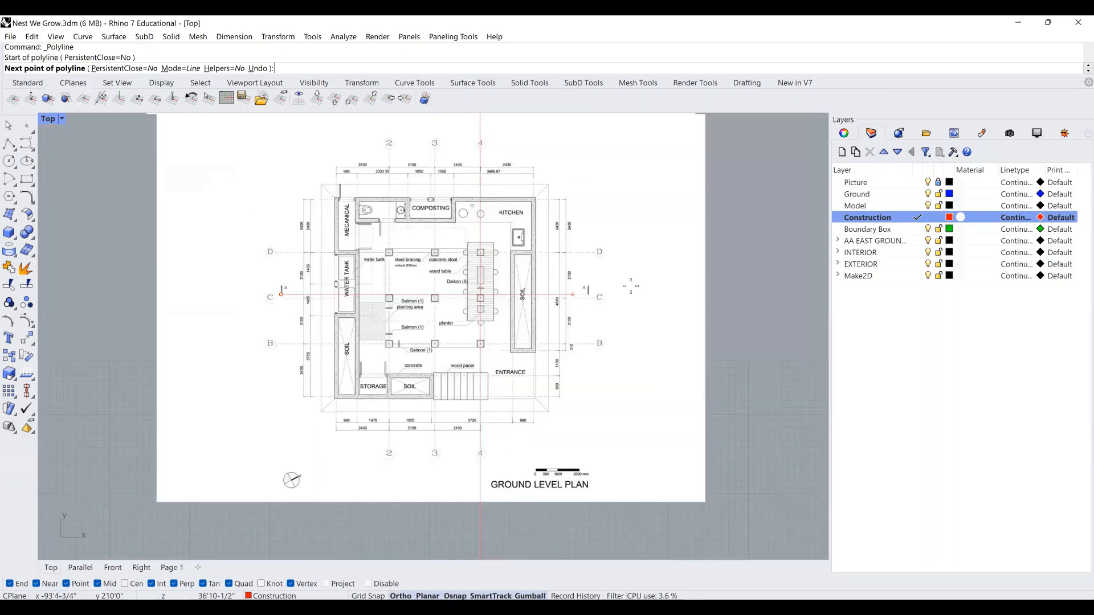
left_click(630, 291, "shift")
key("Return")
Copy the section line from the ground sheet's corner to the FORTH LEVEL PLAN sheet's matching corner.
right_click_drag(627, 297, 626, 309)
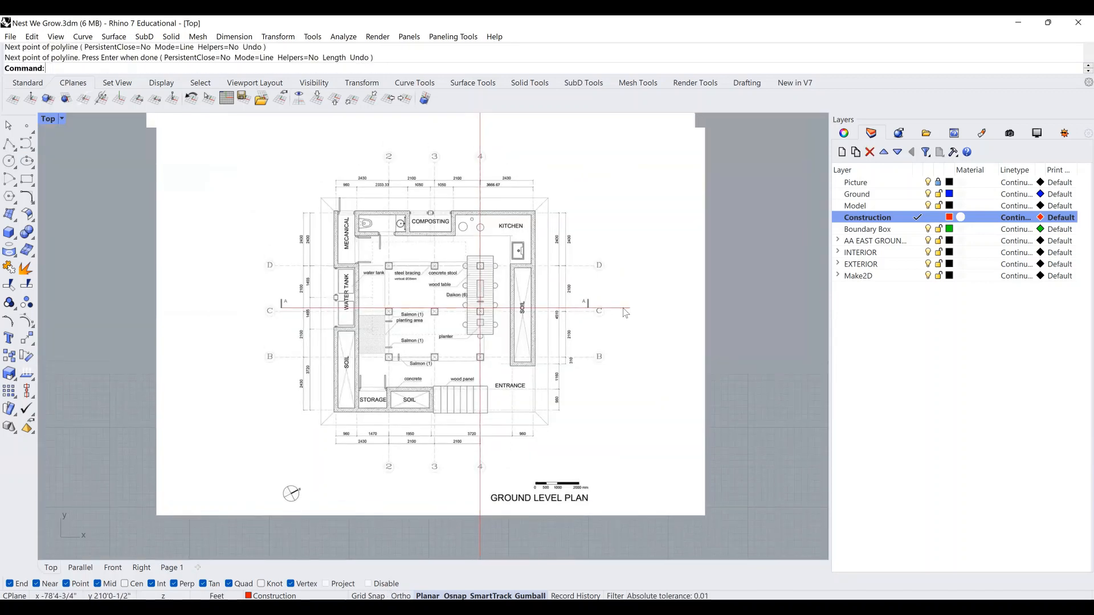
left_click(623, 309)
type("copy")
key("Return")
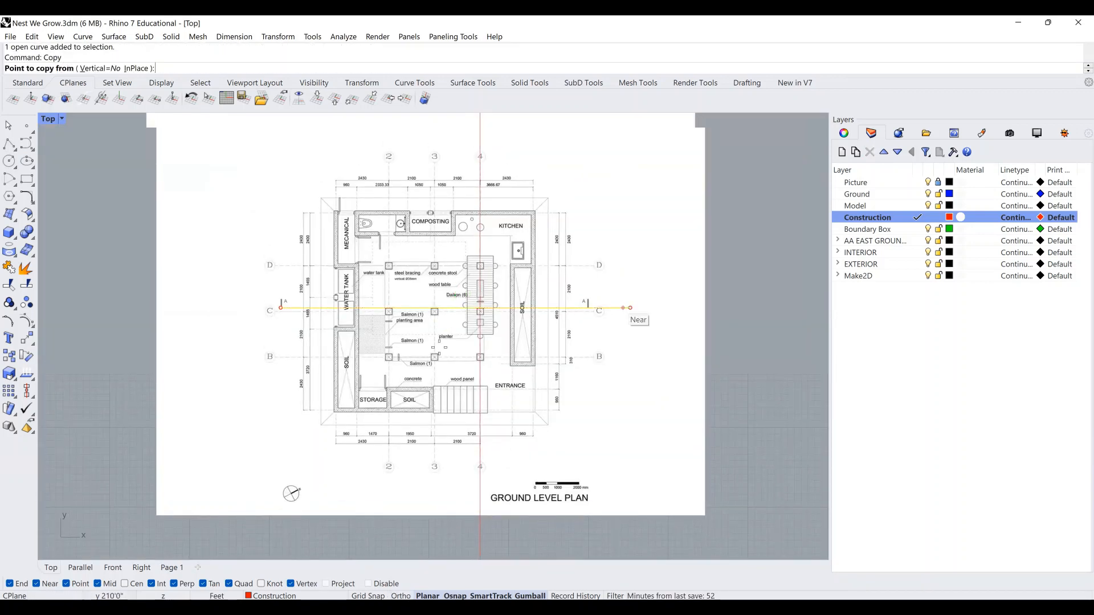
left_click(155, 513)
scroll(156, 513, "down", 2)
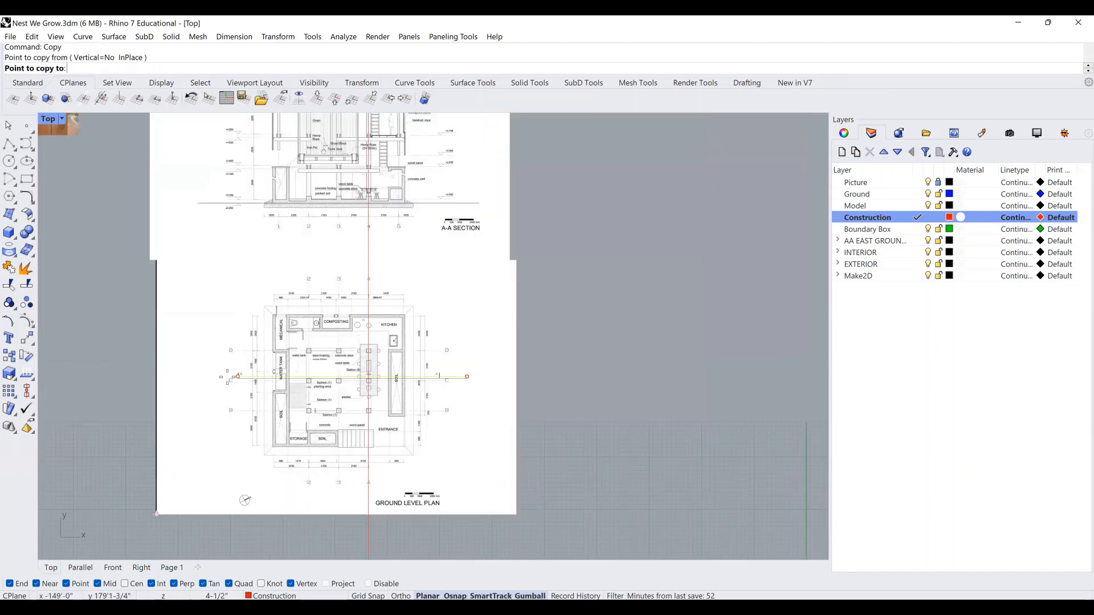
scroll(343, 282, "down", 6)
right_click_drag(344, 281, 420, 455)
right_click_drag(392, 265, 447, 222)
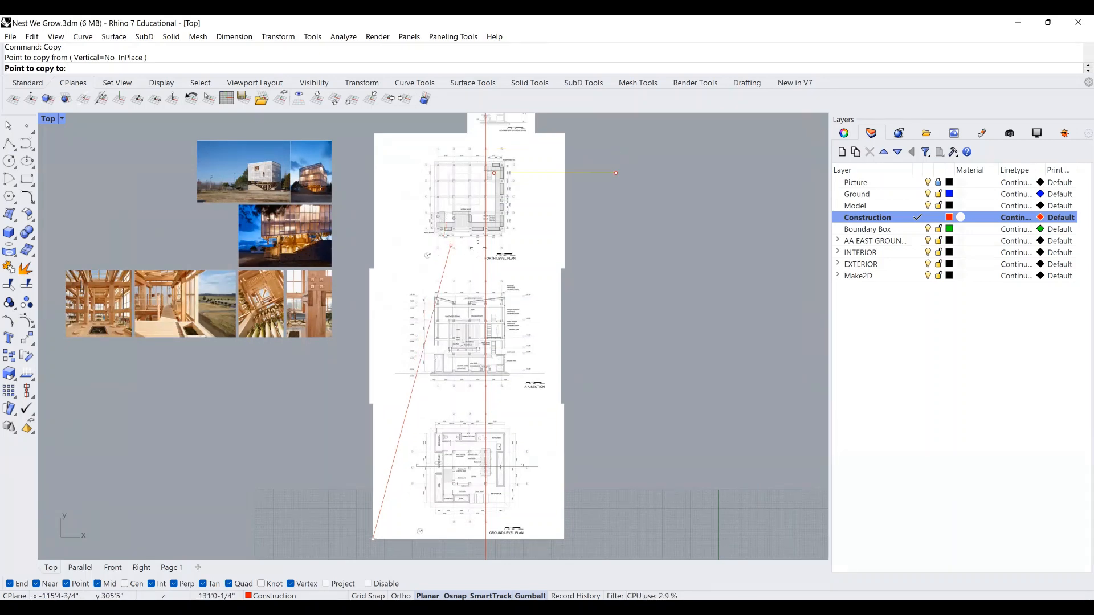
scroll(447, 223, "up", 2)
scroll(538, 257, "up", 2)
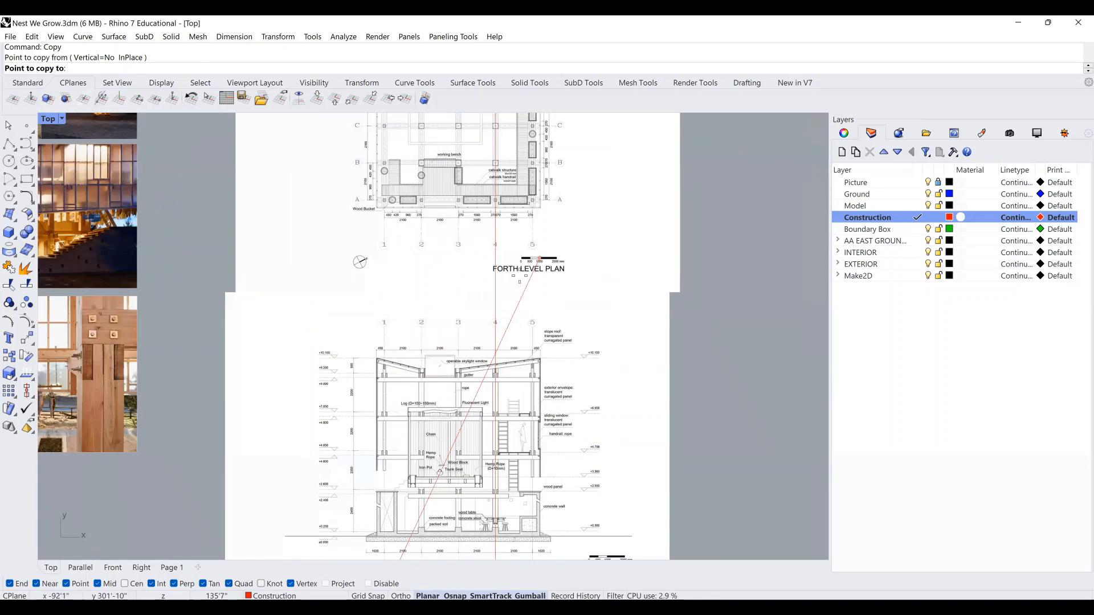
scroll(397, 278, "down", 2)
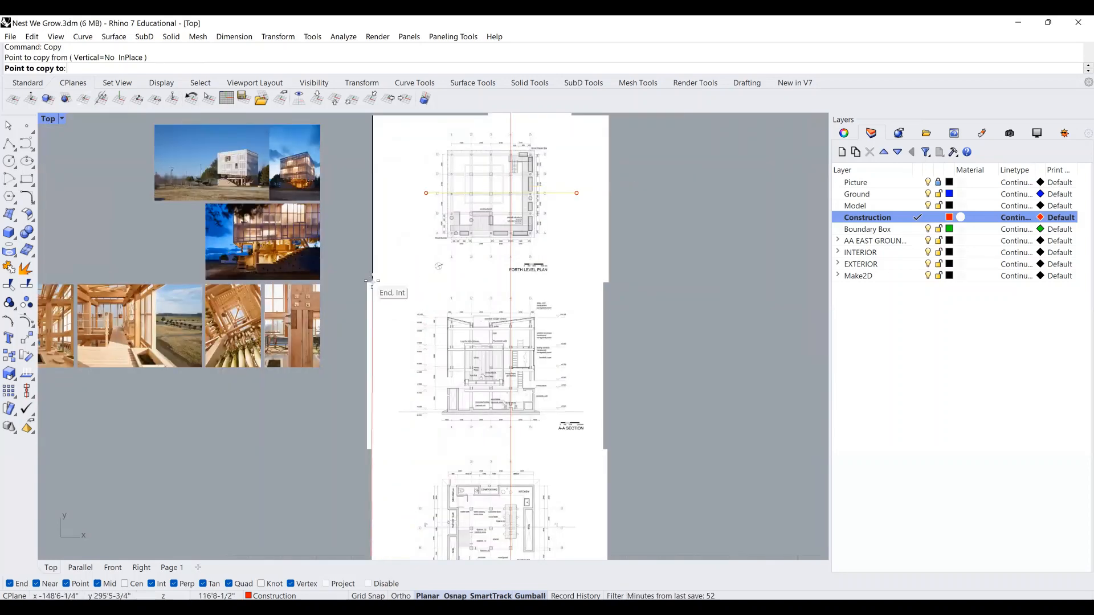
left_click(371, 281)
key("Return")
Frame the copied line on the FORTH LEVEL PLAN, leaving room on its right.
right_click_drag(467, 313, 484, 289)
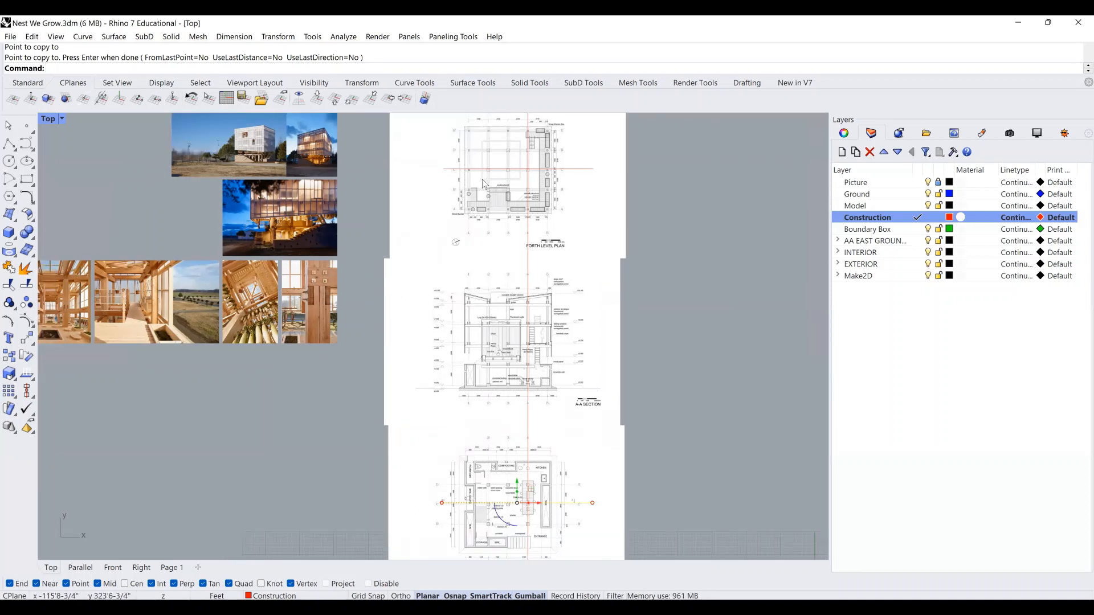
right_click_drag(487, 198, 487, 212)
right_click_drag(531, 246, 530, 255)
right_click_drag(512, 181, 529, 278)
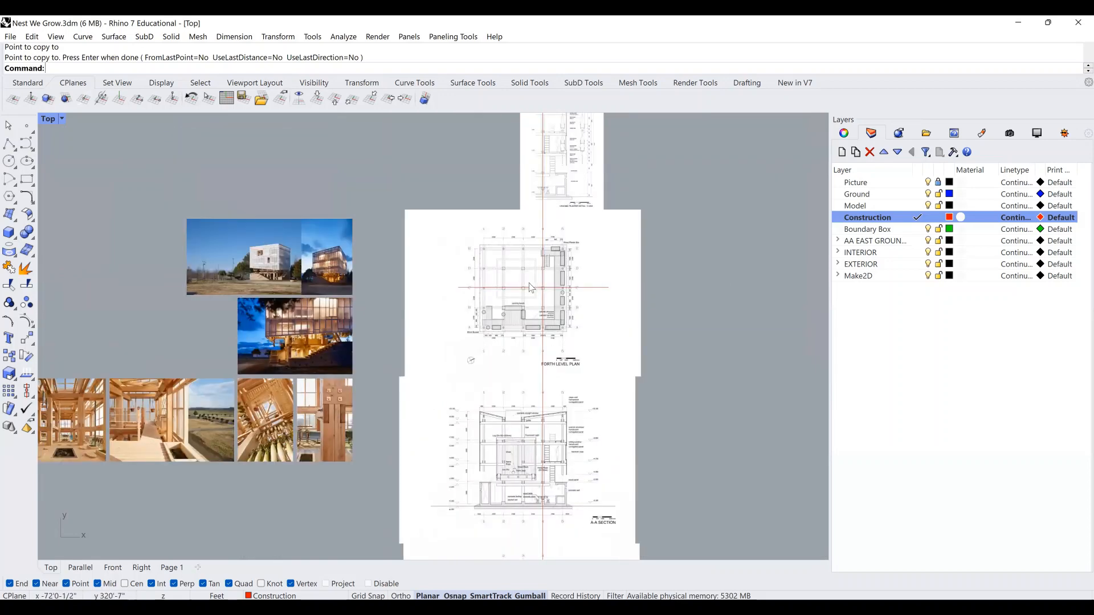
scroll(530, 288, "up", 5)
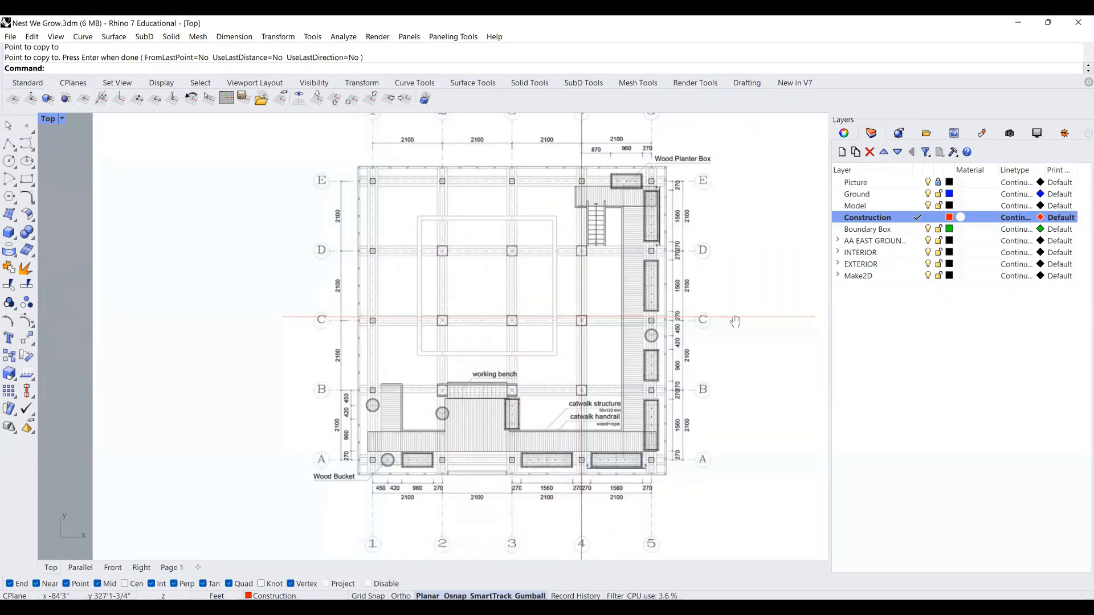
scroll(734, 321, "up", 3)
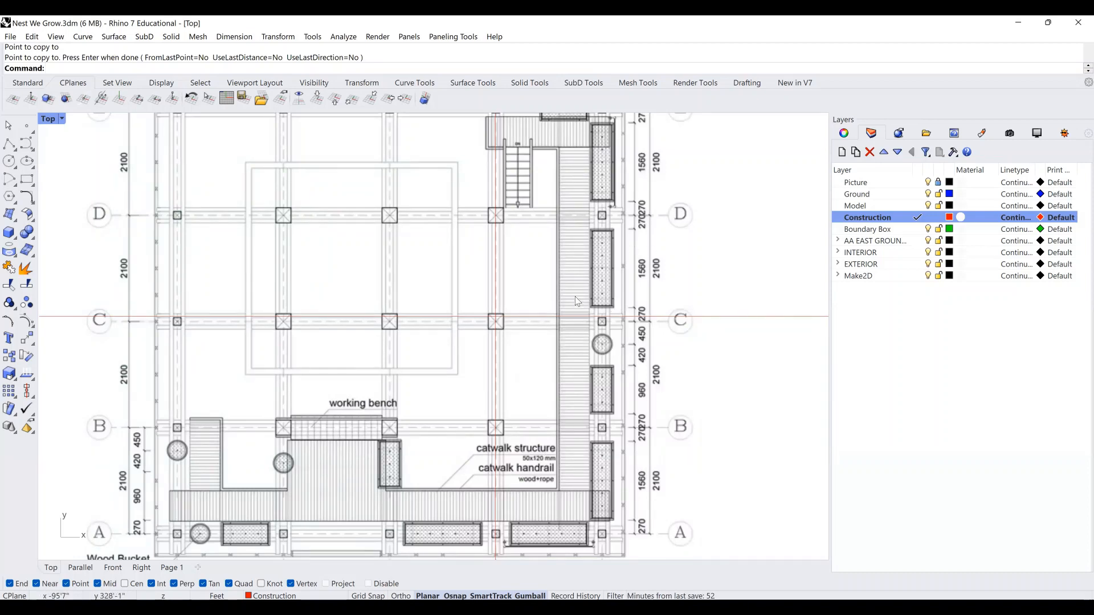
scroll(577, 296, "down", 1)
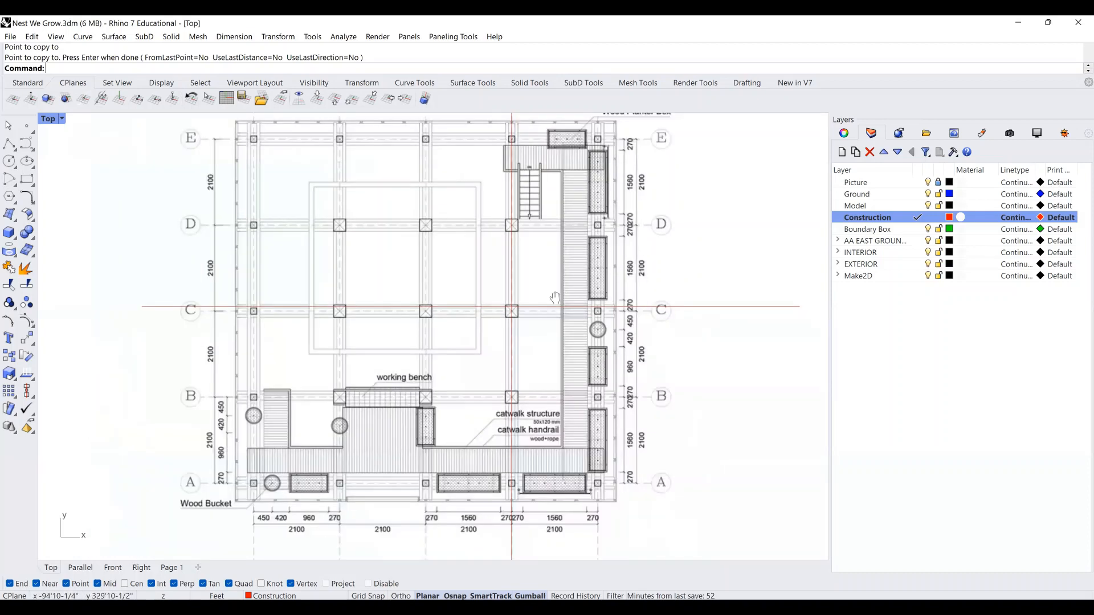
right_click_drag(520, 296, 419, 341)
Draw a 6 by 6 square beside the plan using @6,6 for the opposite corner.
left_click(26, 180)
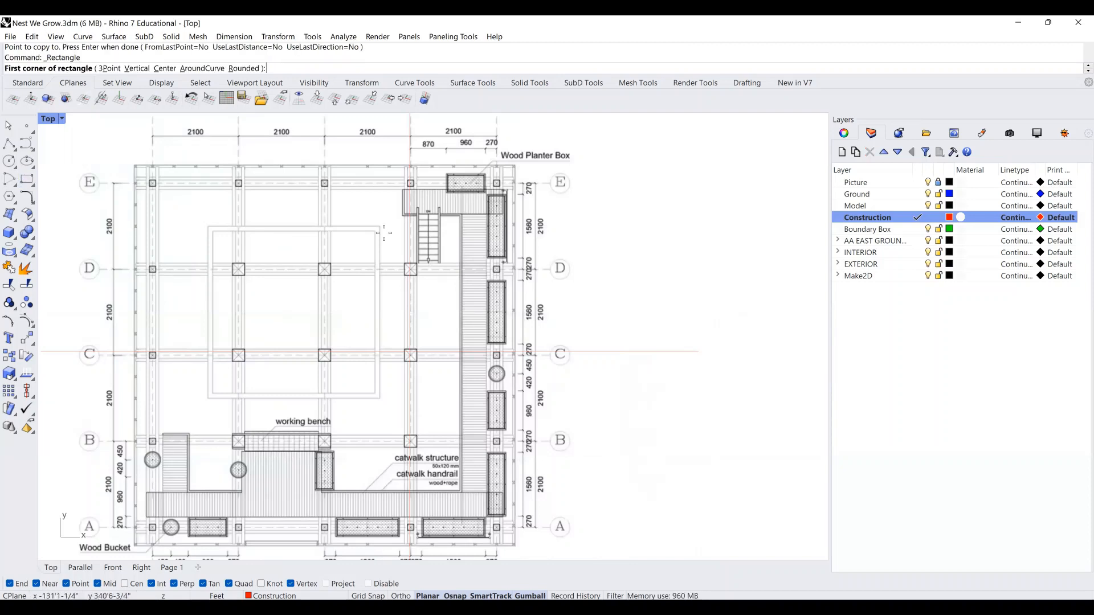
left_click(601, 308)
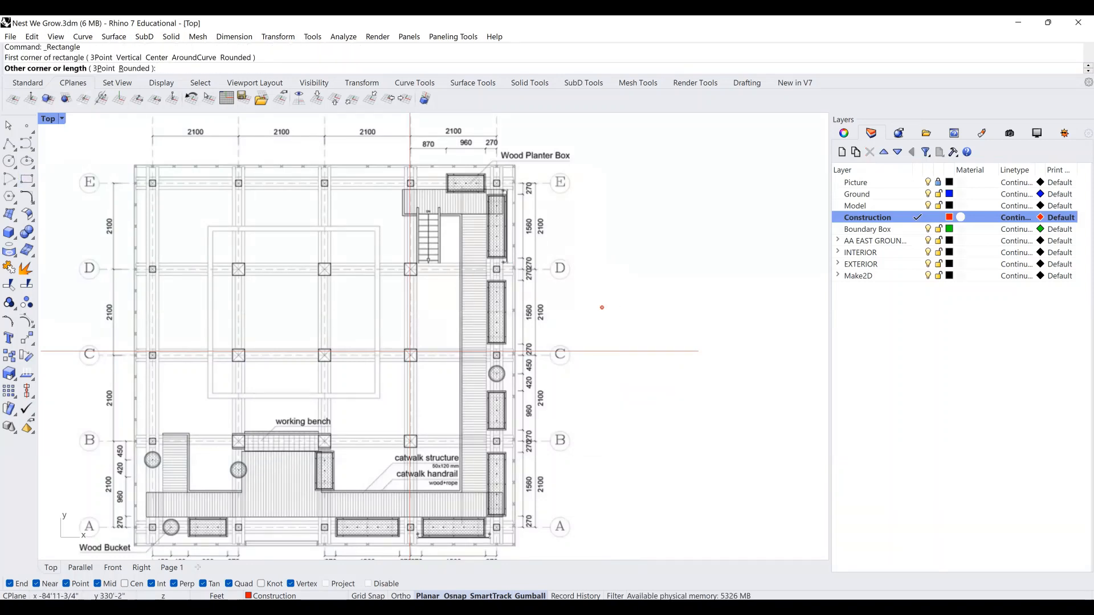
type("@6")
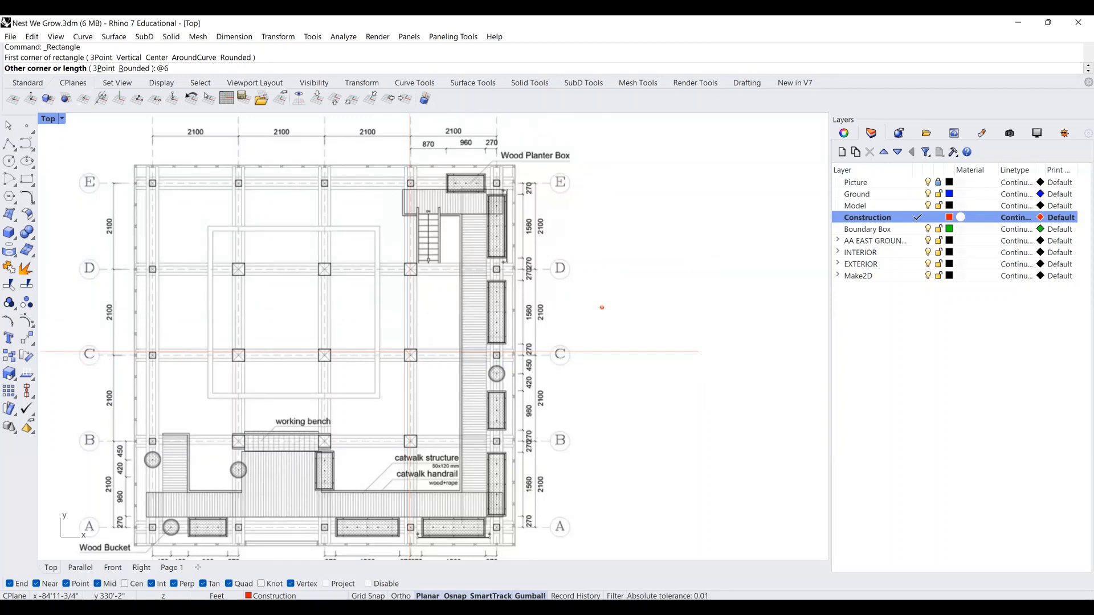
type(",6")
key("Return")
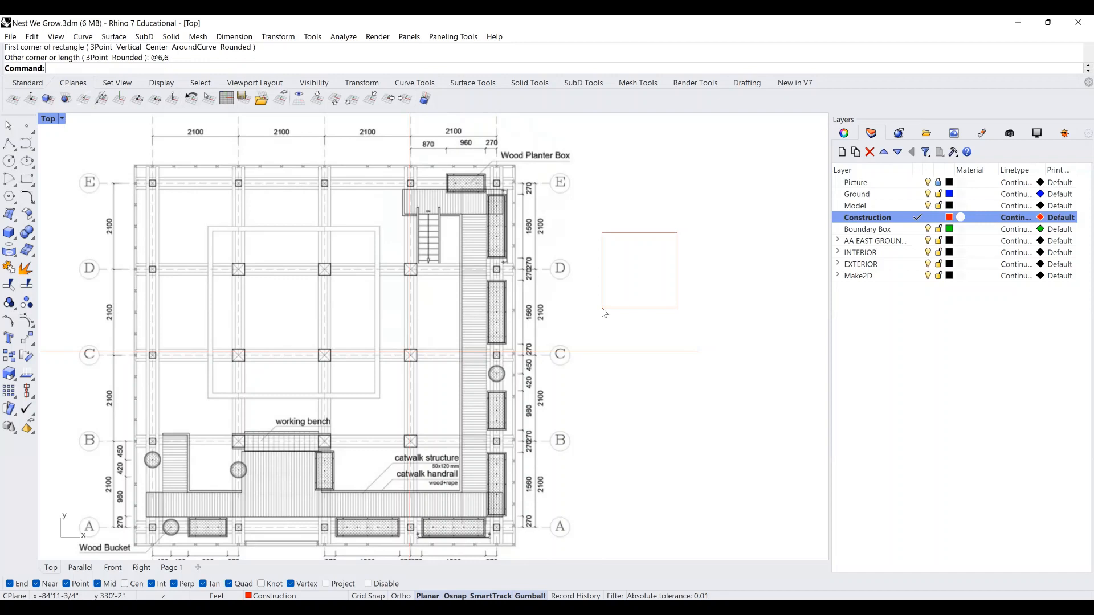
Move the square from its centre onto the column at grid line C.
left_click(603, 308)
type("Move")
key("Return")
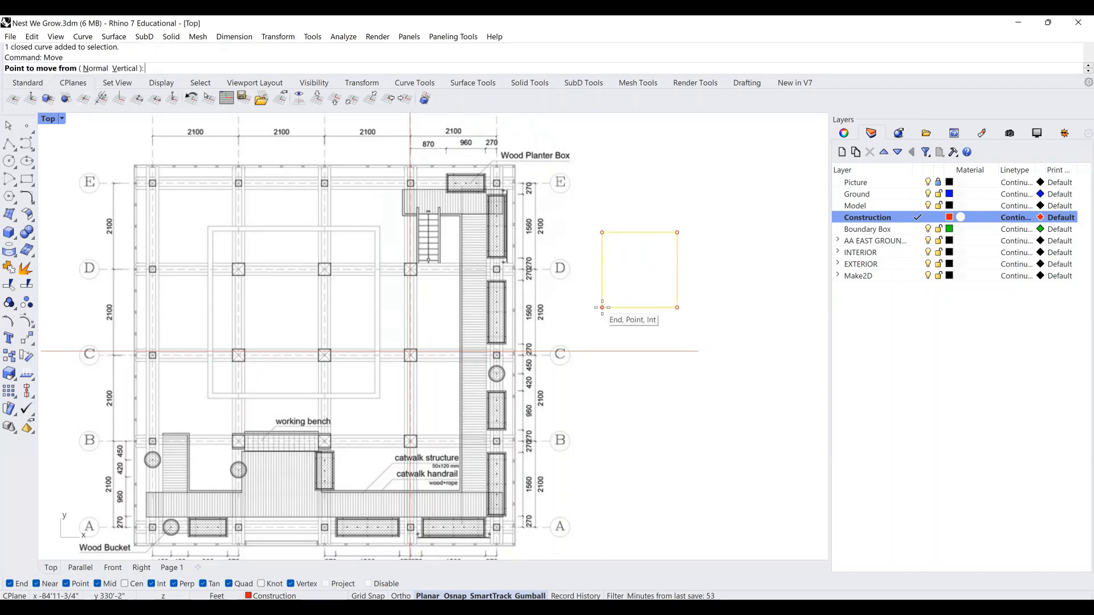
scroll(602, 307, "up", 2)
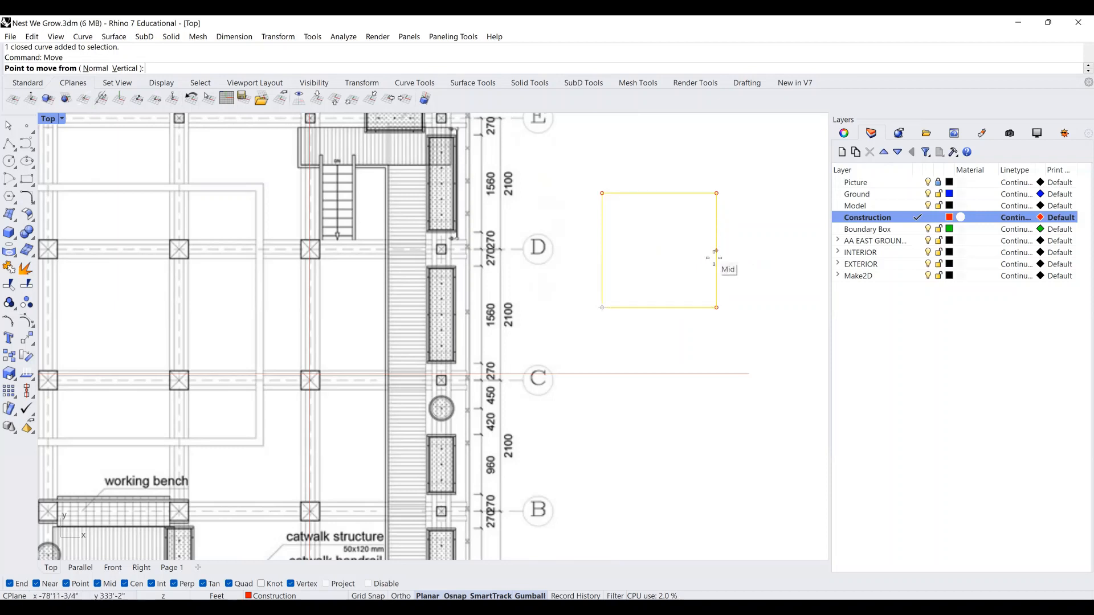
left_click(715, 256)
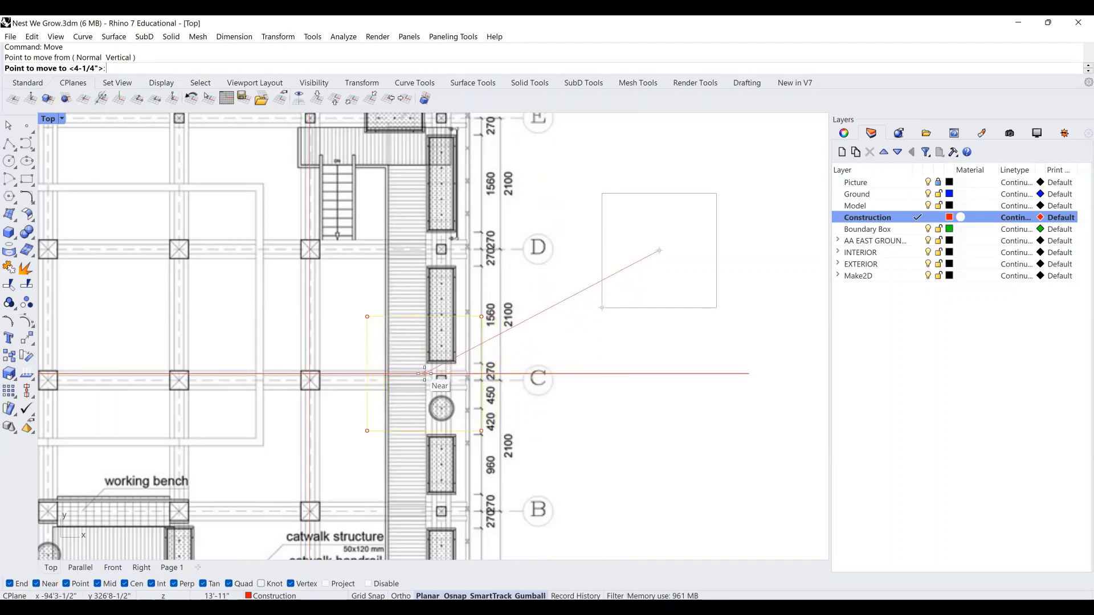
left_click(424, 374)
right_click_drag(529, 360, 549, 342)
scroll(444, 377, "up", 4)
key("Escape")
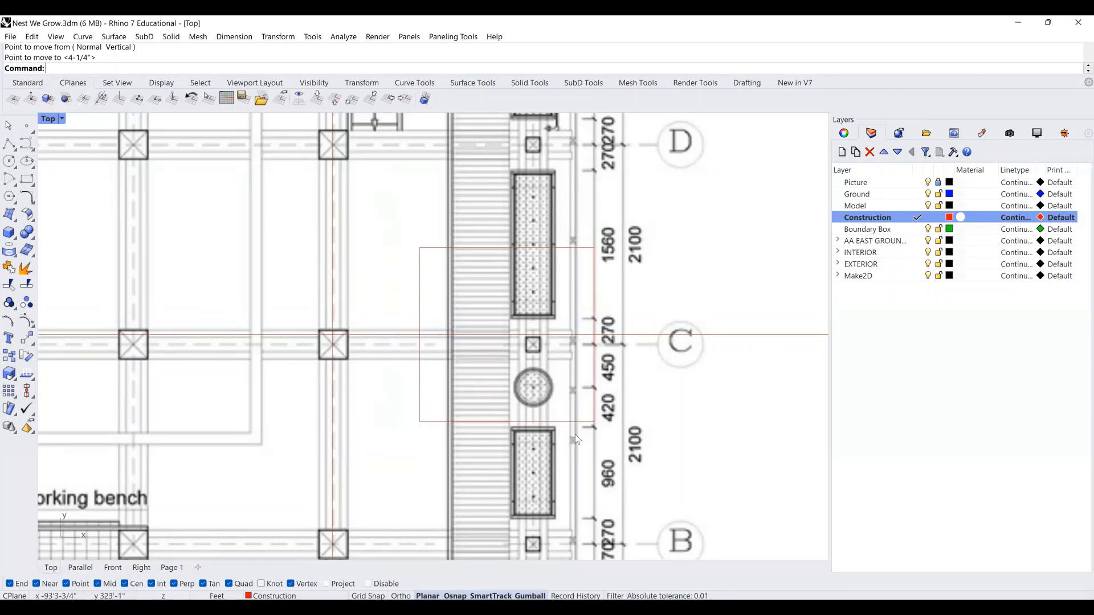
right_click_drag(545, 357, 563, 360)
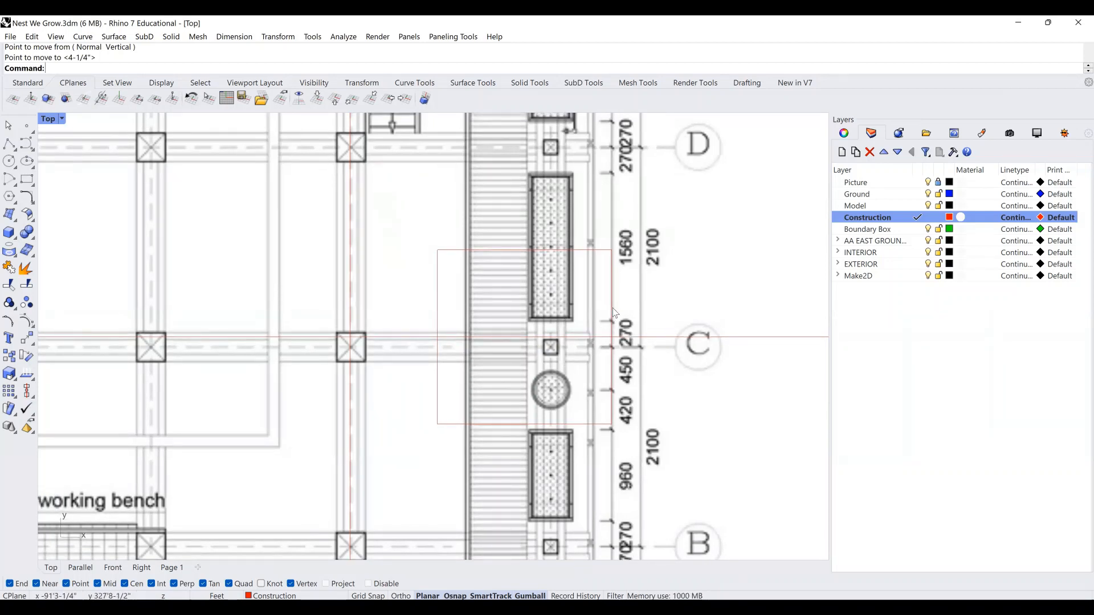
scroll(597, 345, "down", 3)
scroll(597, 344, "down", 2)
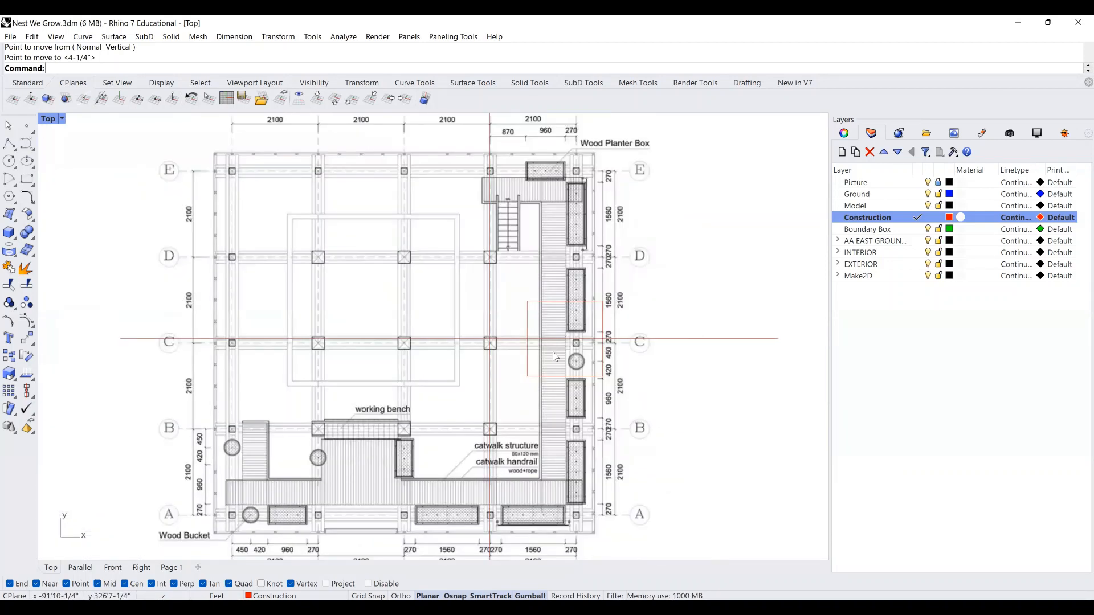
scroll(592, 364, "up", 3)
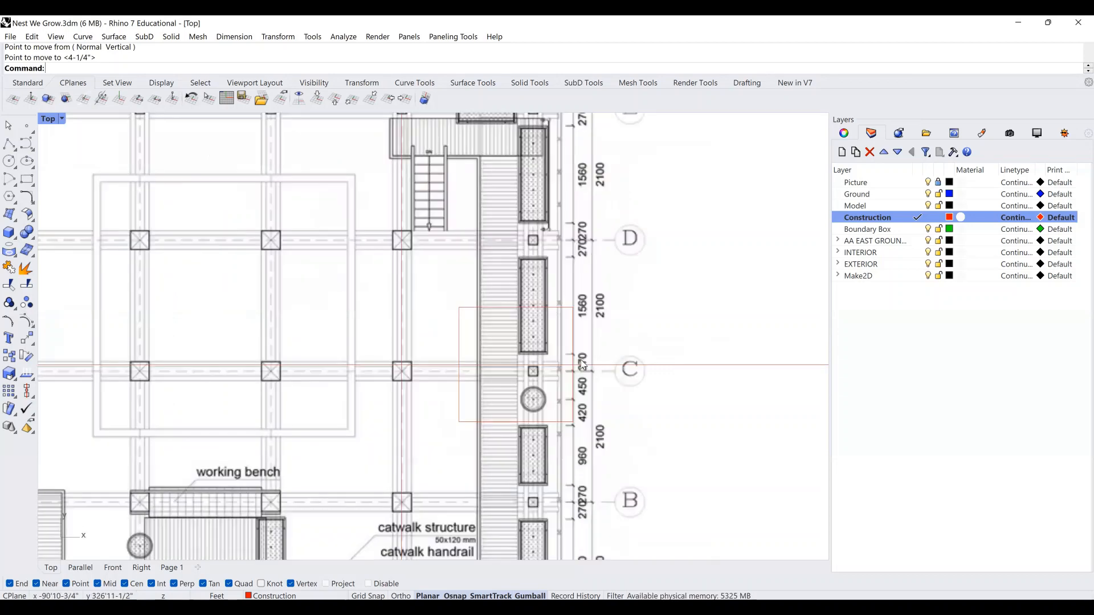
scroll(582, 364, "down", 3)
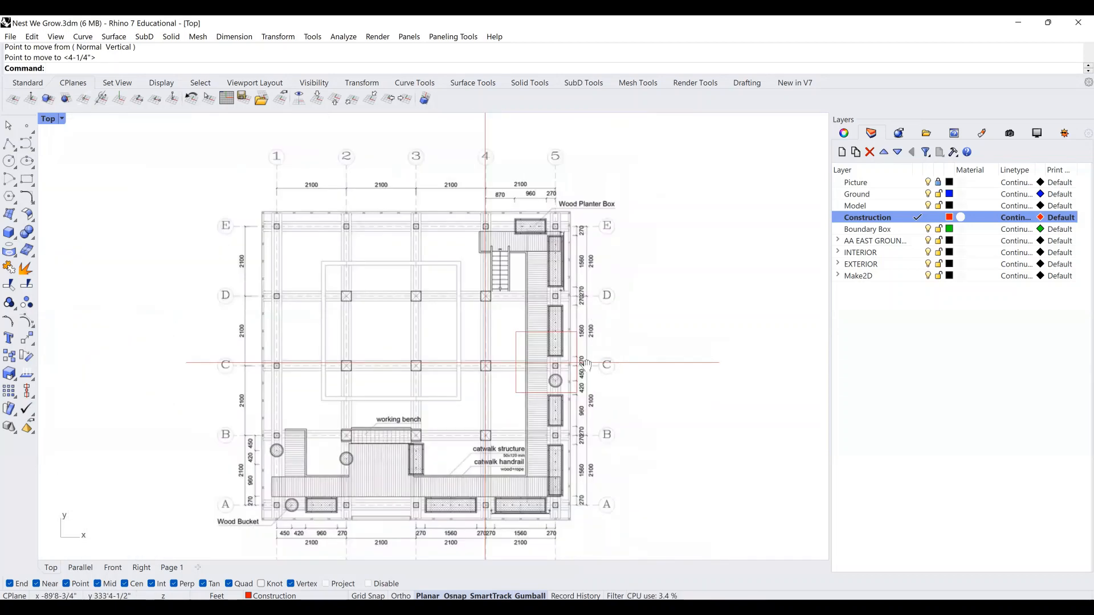
right_click_drag(565, 406, 547, 524)
scroll(547, 524, "down", 2)
right_click_drag(525, 212, 526, 257)
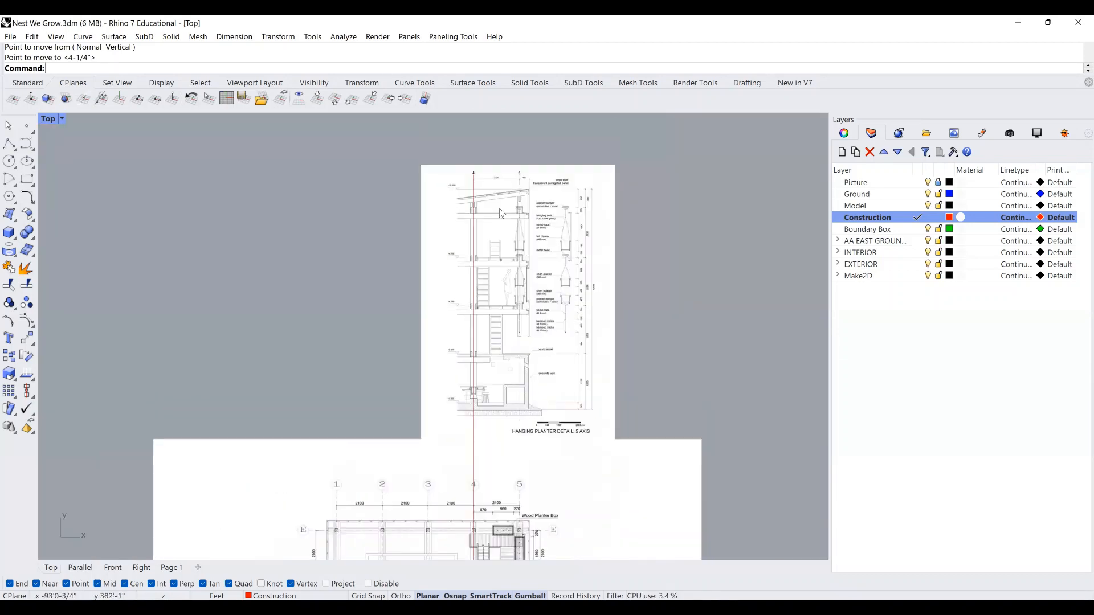
right_click_drag(543, 365, 536, 396)
scroll(517, 370, "up", 2)
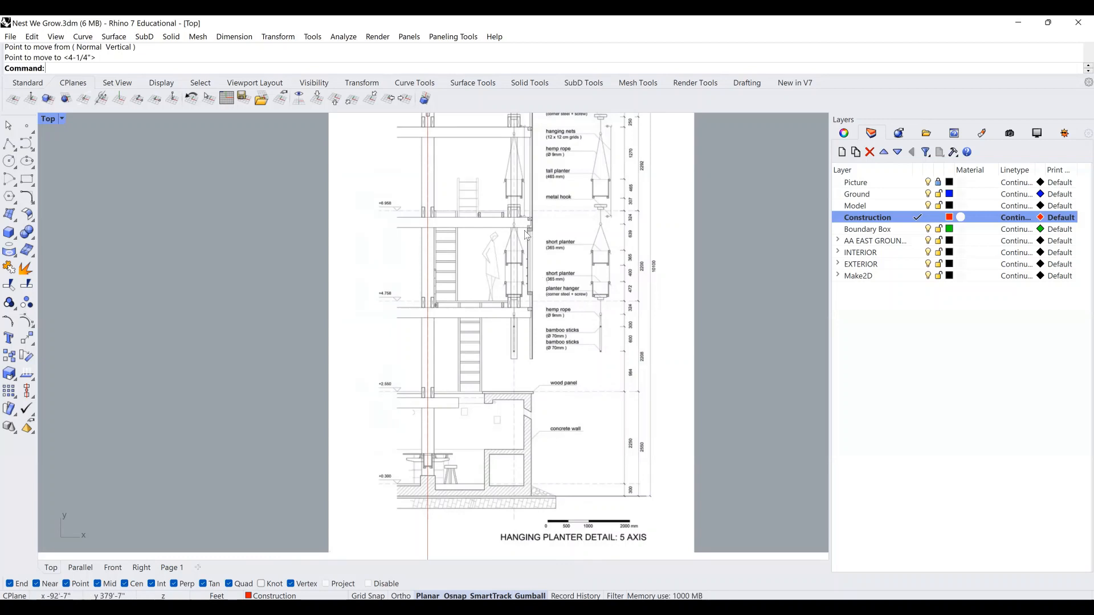
scroll(527, 234, "down", 4)
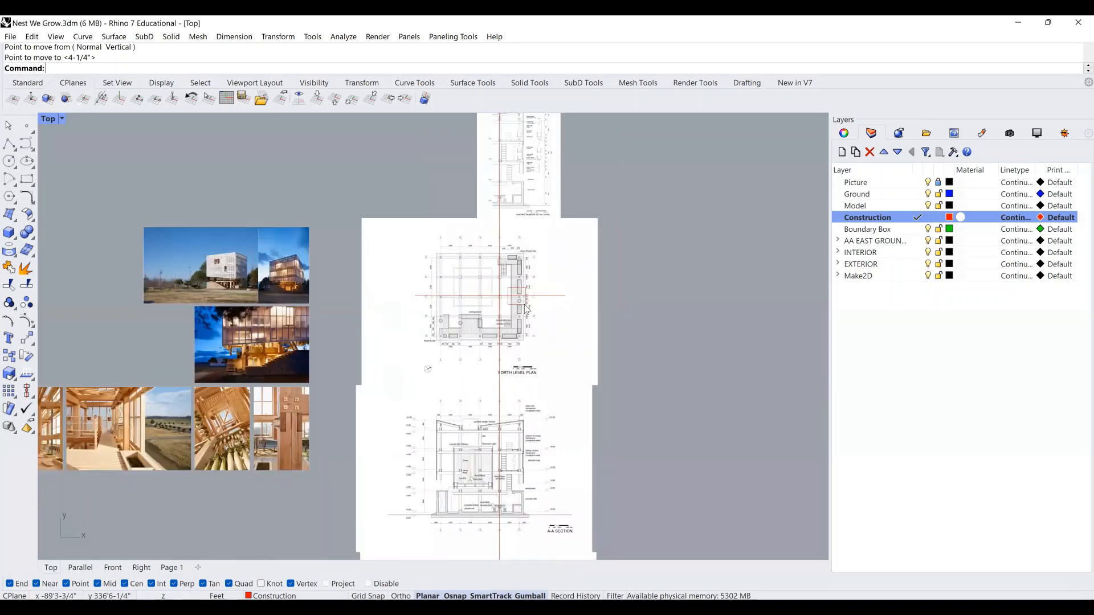
scroll(527, 299, "up", 4)
scroll(531, 297, "down", 4)
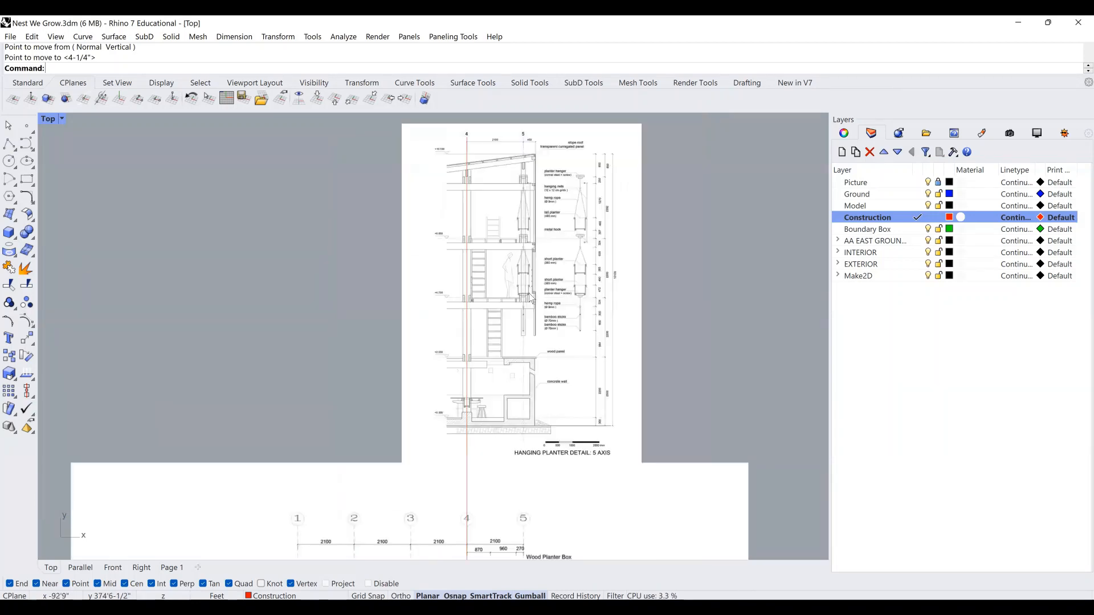
right_click_drag(523, 491, 524, 476)
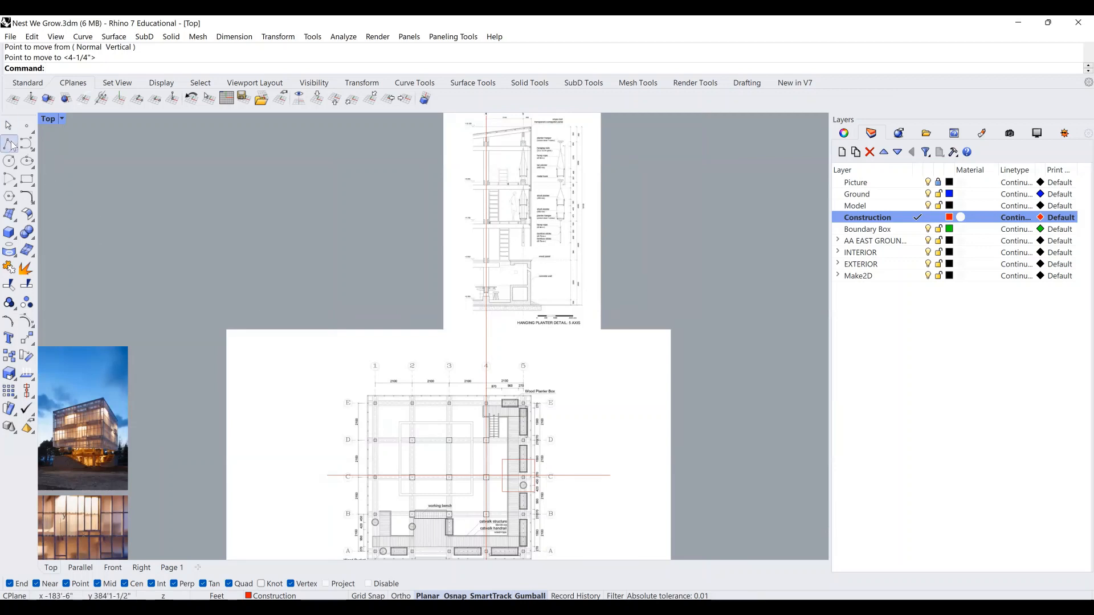
Draw two vertical guide lines from the rectangle's corners up past the planter section.
left_click(503, 461)
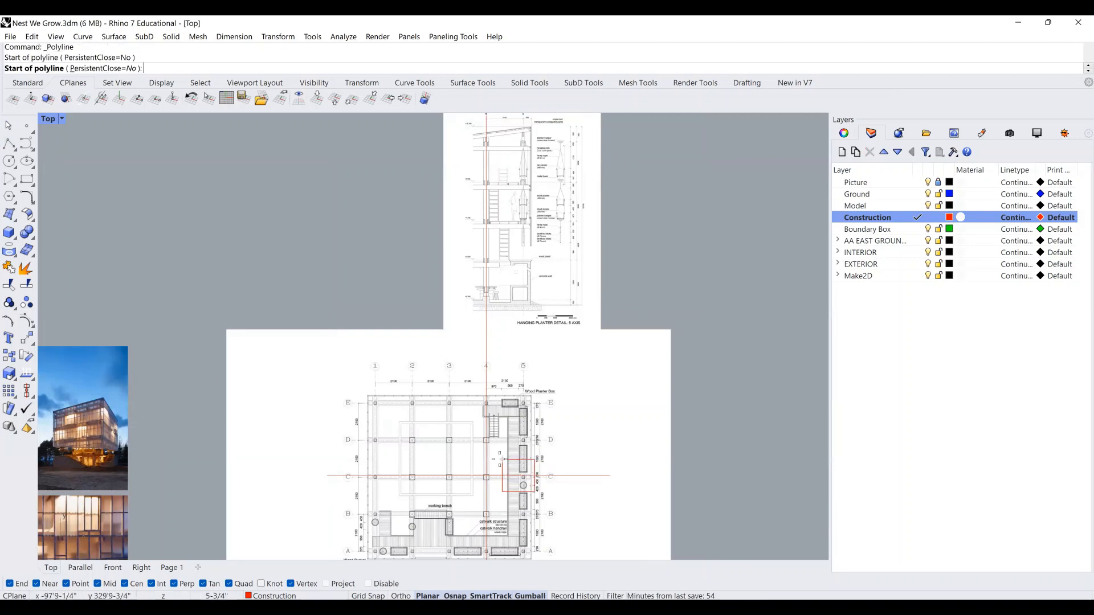
right_click_drag(499, 356, 498, 508)
left_click(501, 188, "shift")
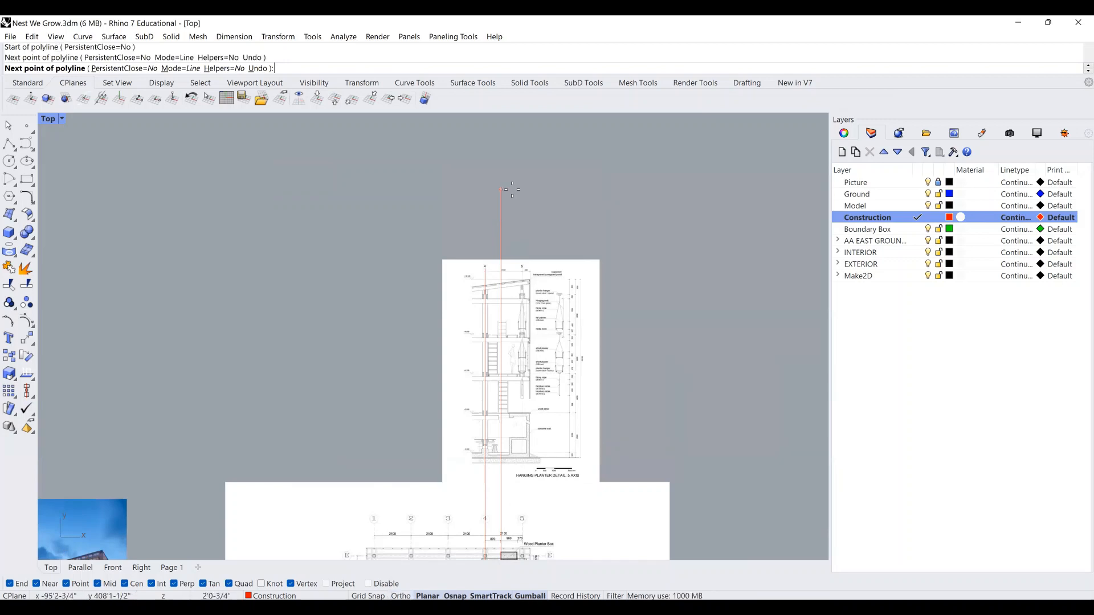
key("Return")
right_click_drag(516, 247, 498, 90)
right_click_drag(536, 452, 532, 425)
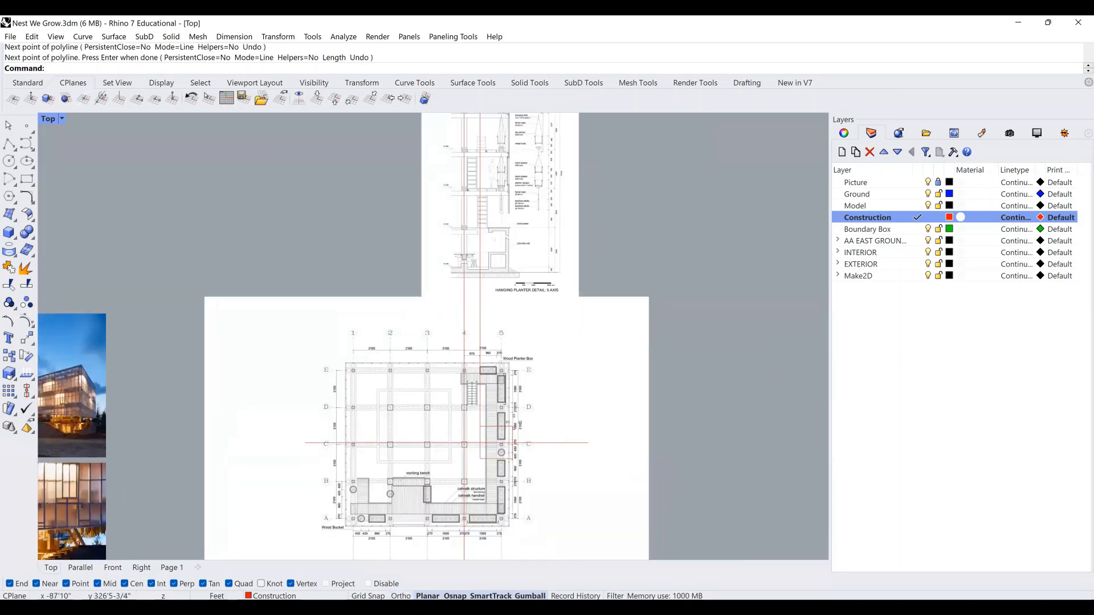
key("Return")
left_click(512, 427)
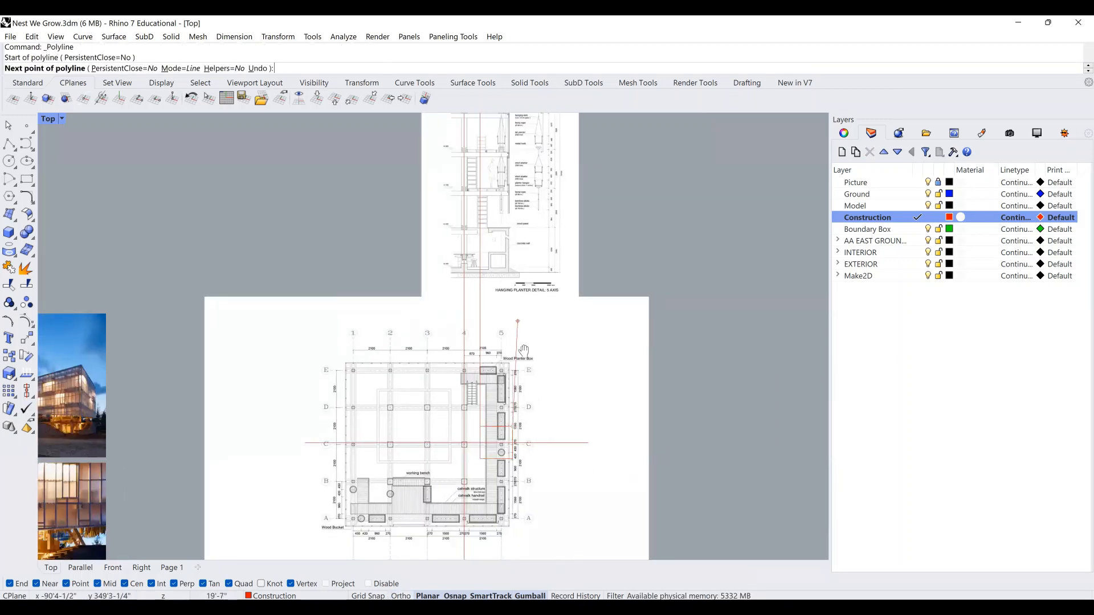
right_click_drag(519, 322, 519, 466)
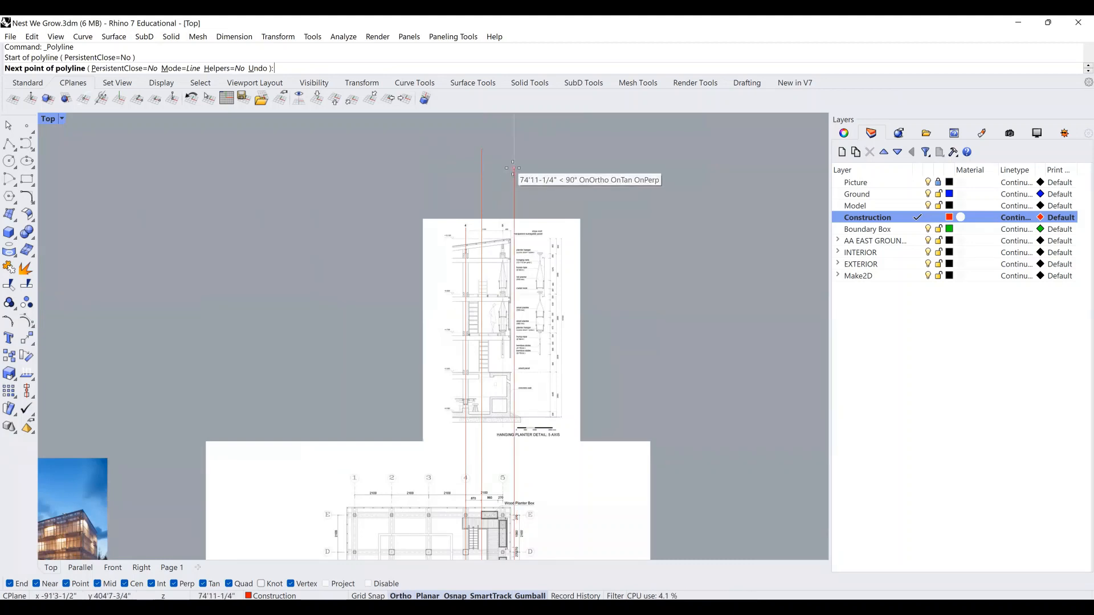
left_click(513, 168)
key("Return")
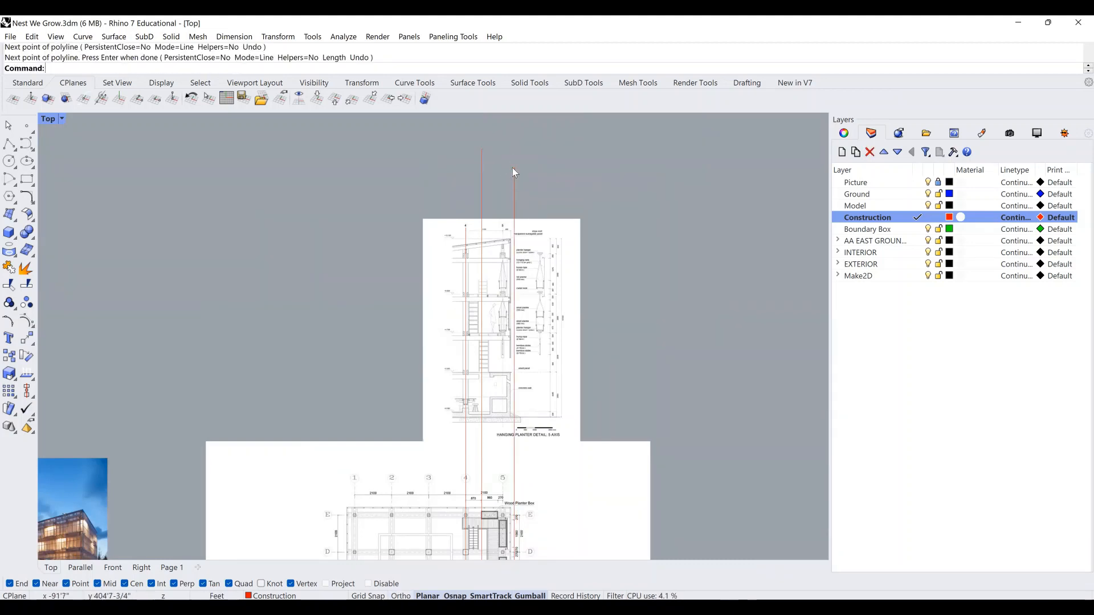
Move the red rectangle onto the Boundary Box layer.
scroll(518, 387, "down", 3)
scroll(517, 392, "up", 3)
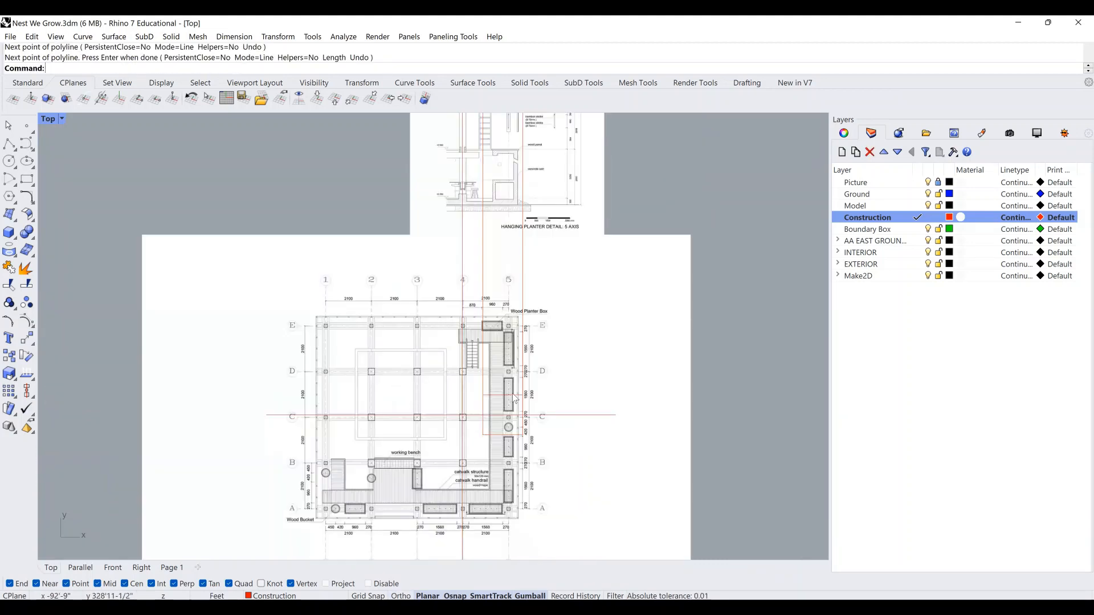
left_click(516, 399)
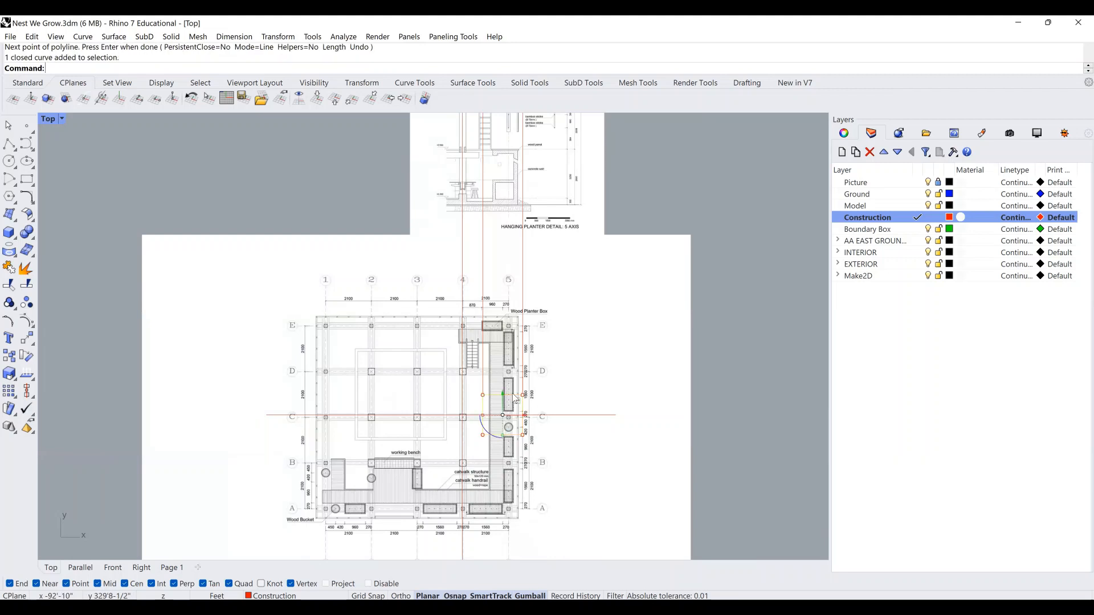
right_click(860, 229)
left_click(921, 429)
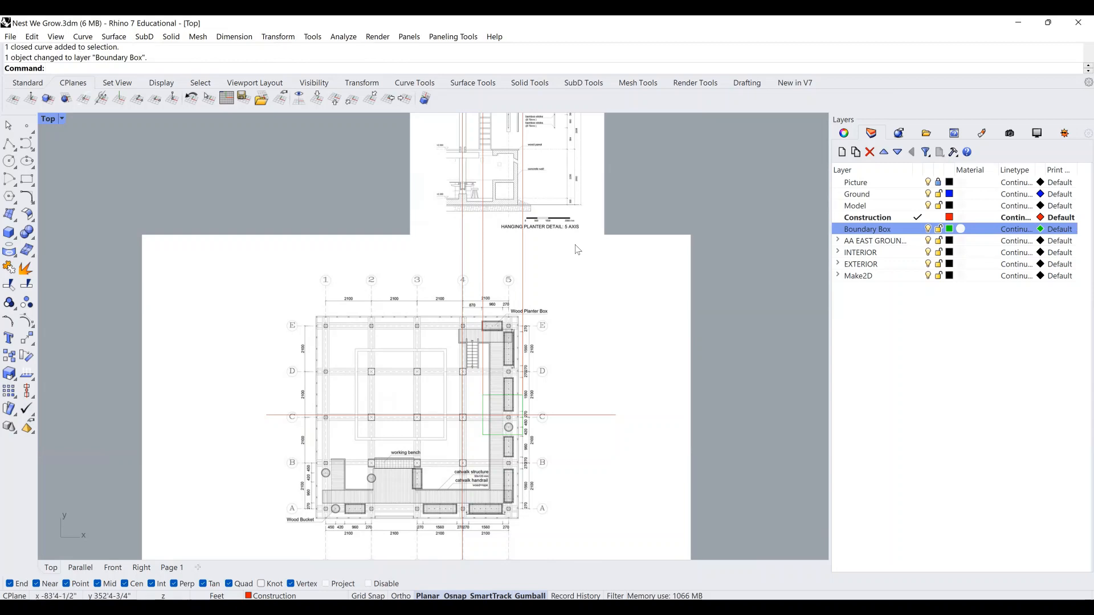
right_click_drag(574, 293, 575, 386)
right_click_drag(552, 278, 551, 332)
right_click_drag(571, 227, 560, 313)
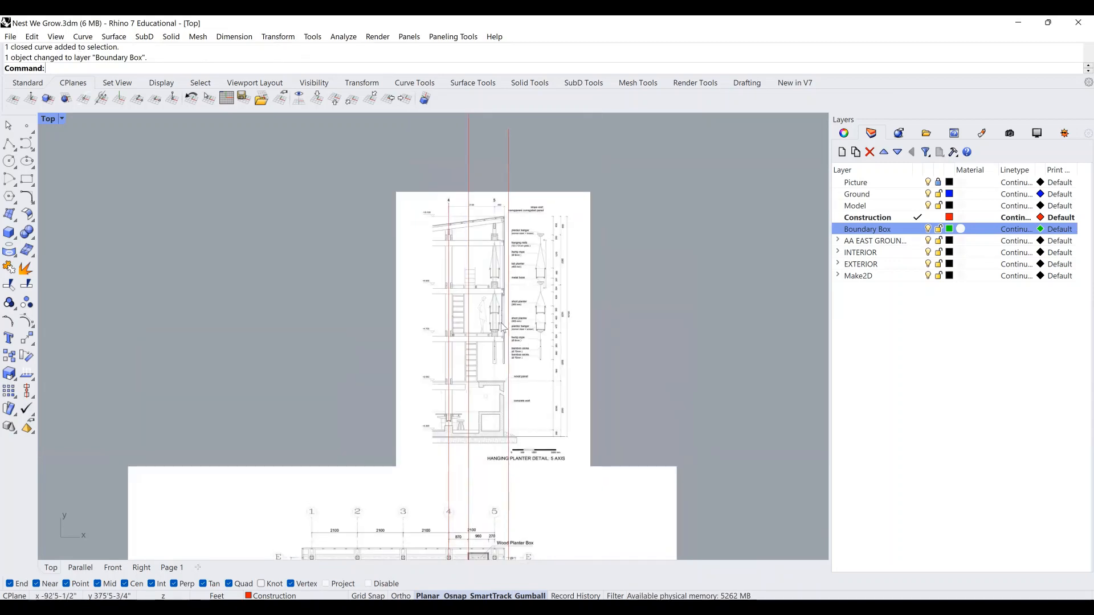
scroll(503, 328, "up", 4)
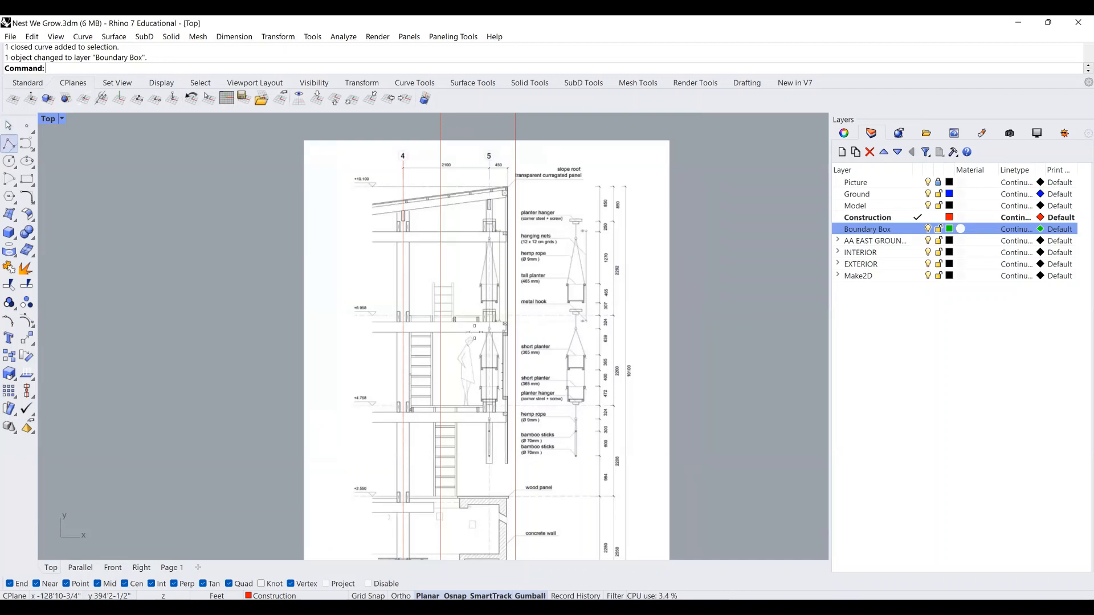
Start a polyline and zoom in on the +6.958 level marker of the hanging planter section.
left_click(9, 144)
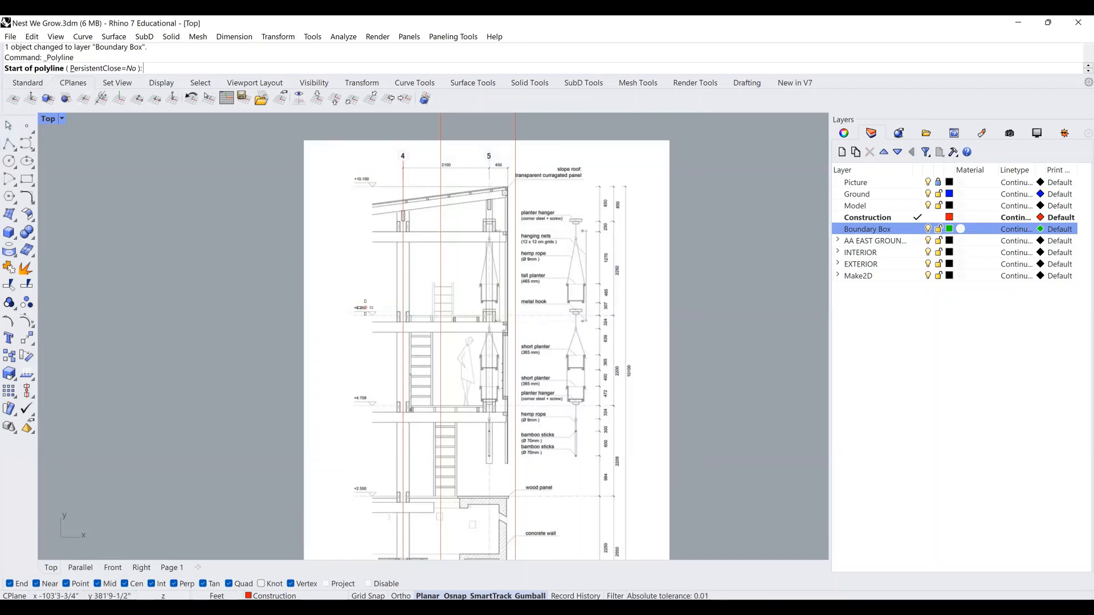
scroll(472, 326, "up", 2)
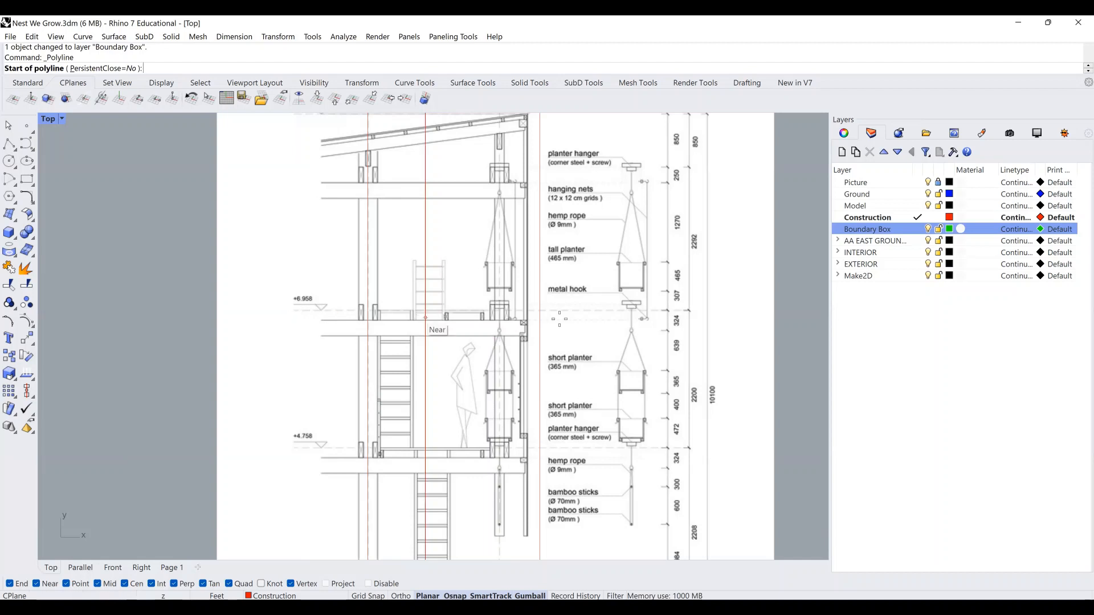
scroll(291, 312, "up", 4)
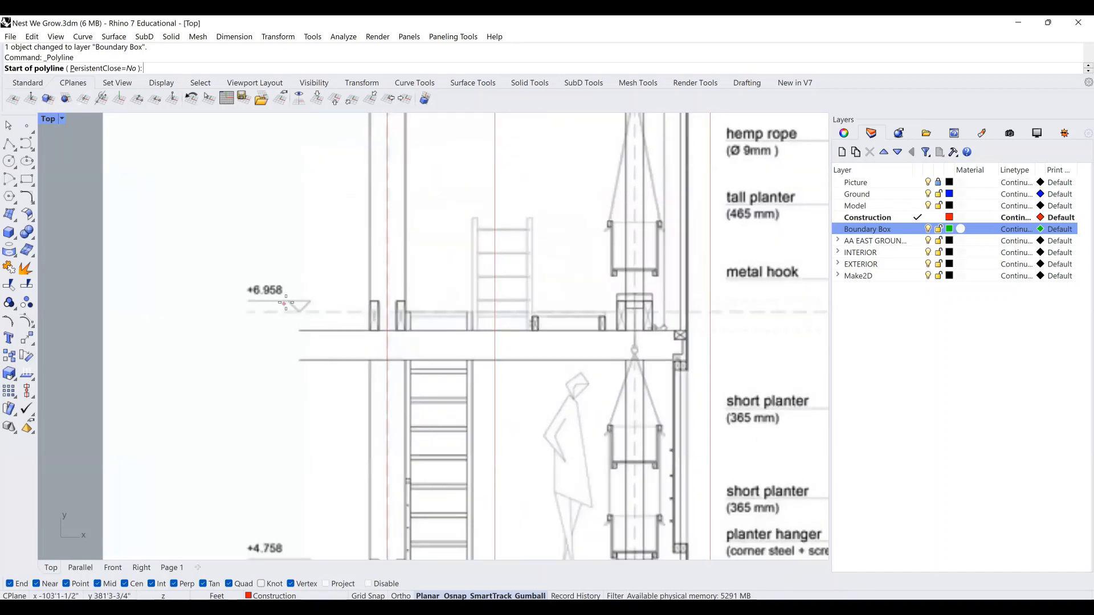
scroll(251, 294, "up", 1)
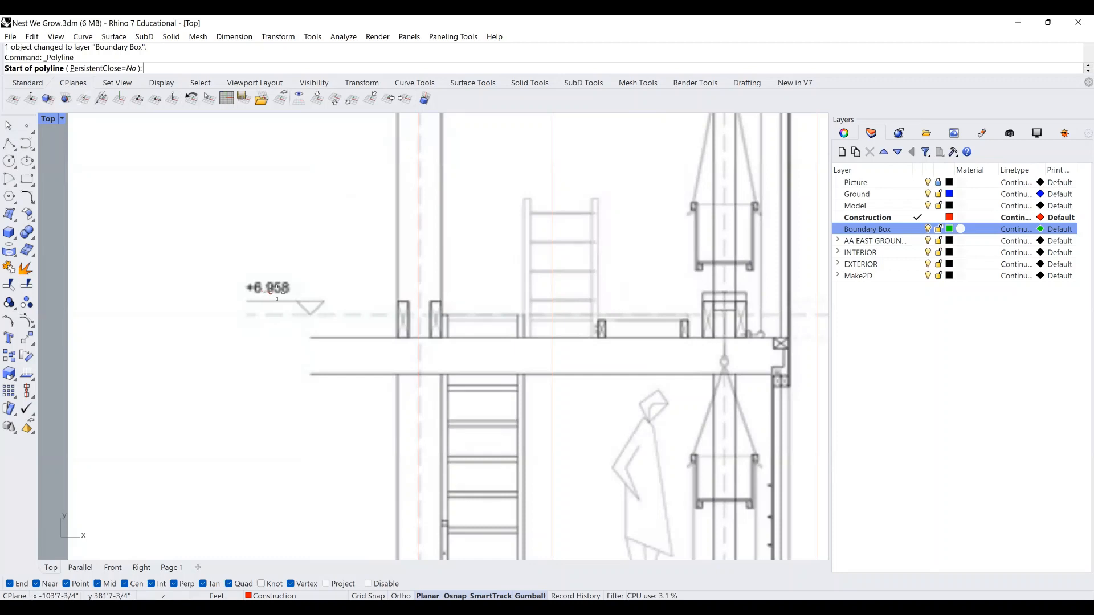
scroll(278, 291, "down", 3)
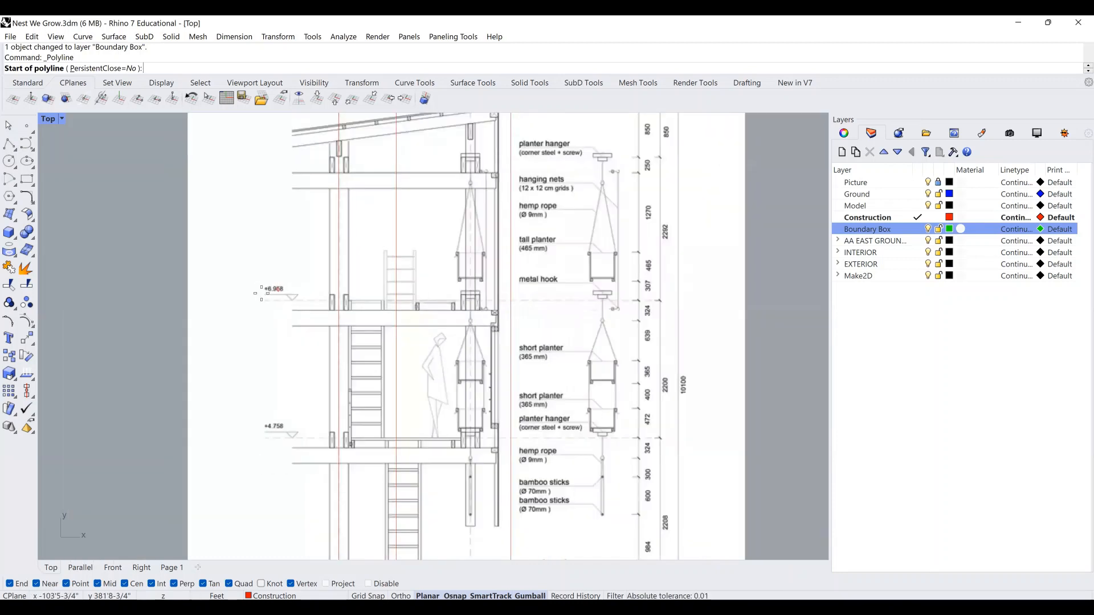
scroll(615, 301, "down", 1)
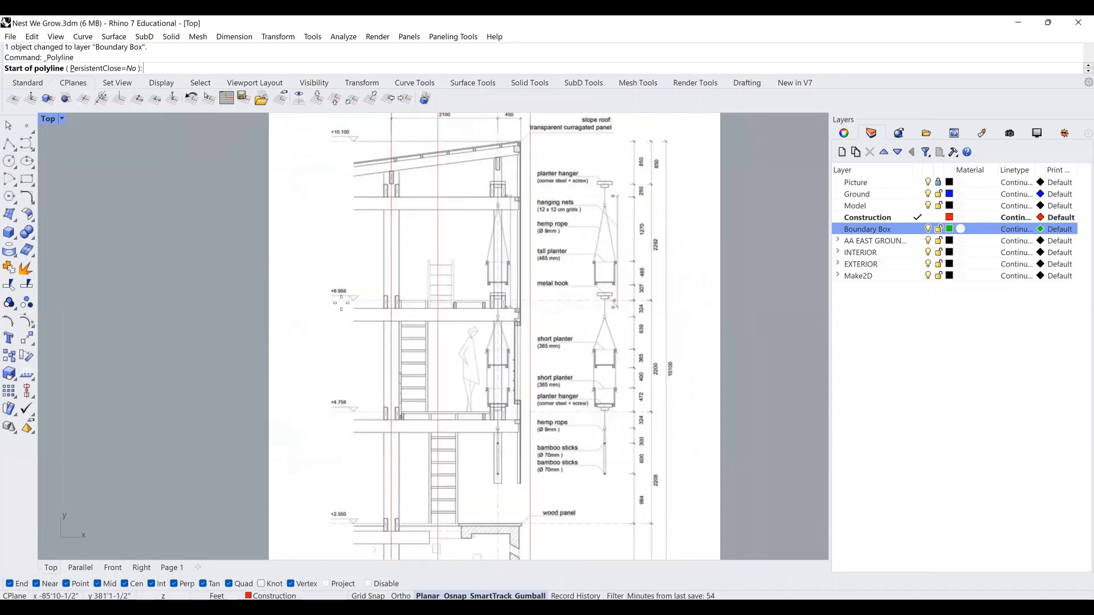
scroll(422, 303, "up", 8)
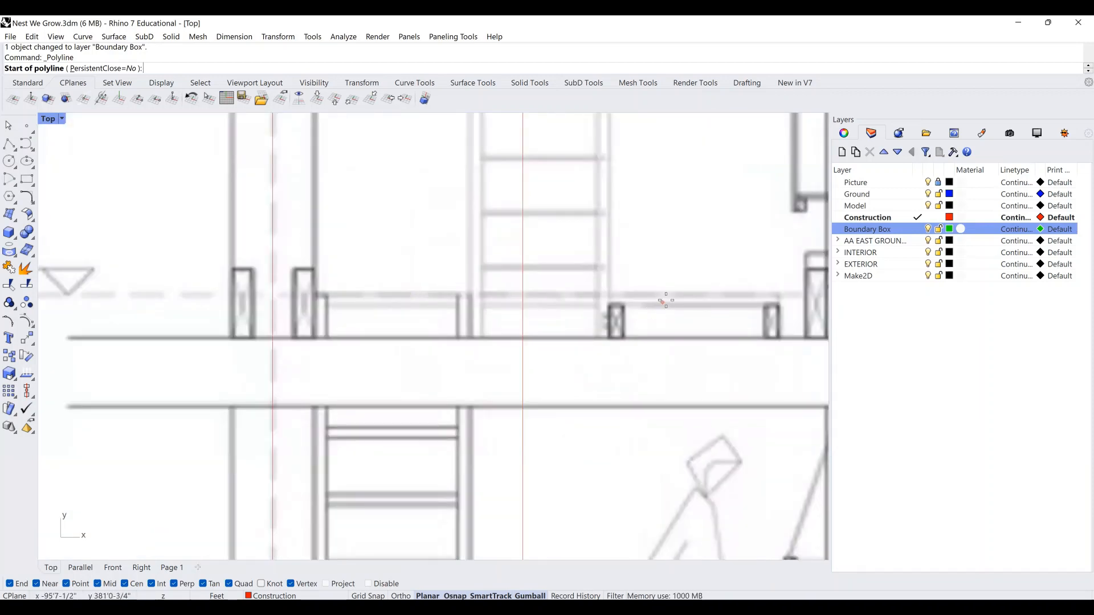
right_click_drag(664, 297, 639, 309)
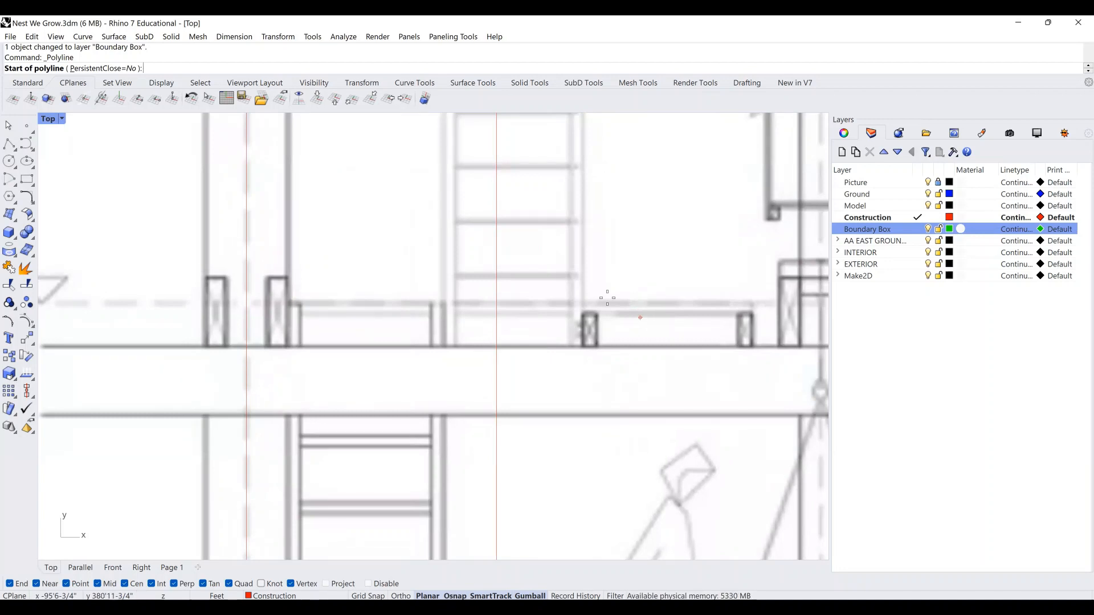
scroll(616, 310, "down", 10)
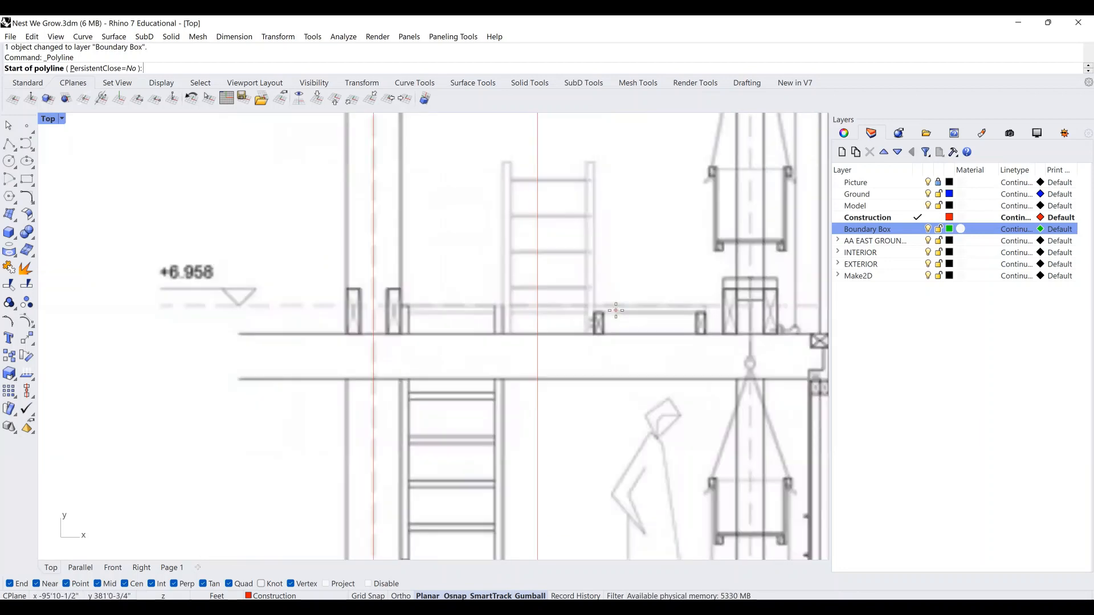
scroll(571, 429, "up", 3)
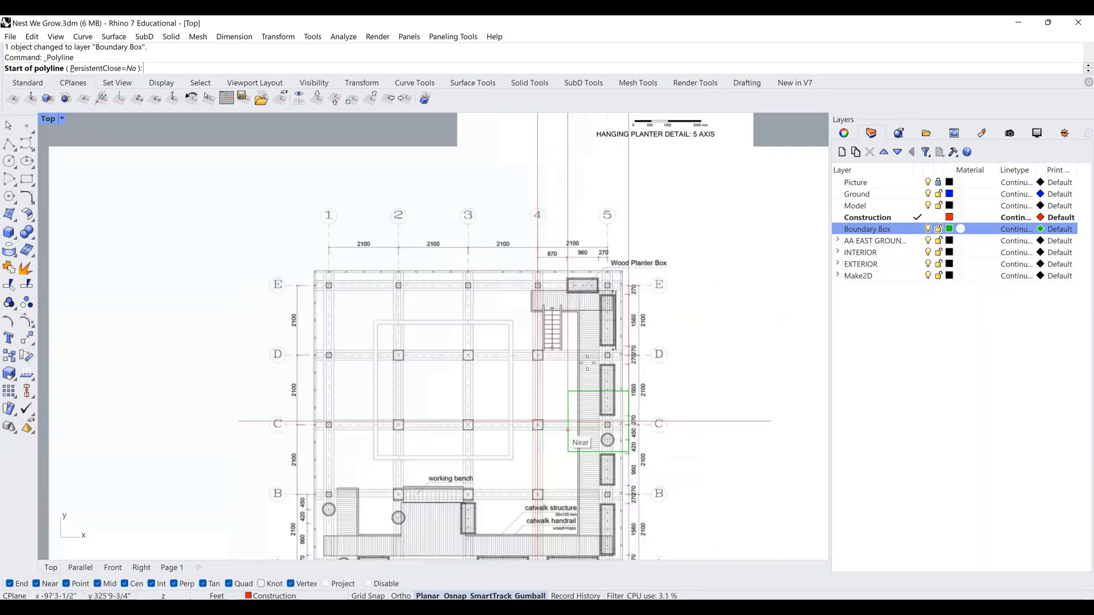
scroll(568, 430, "down", 2)
right_click_drag(598, 183, 592, 450)
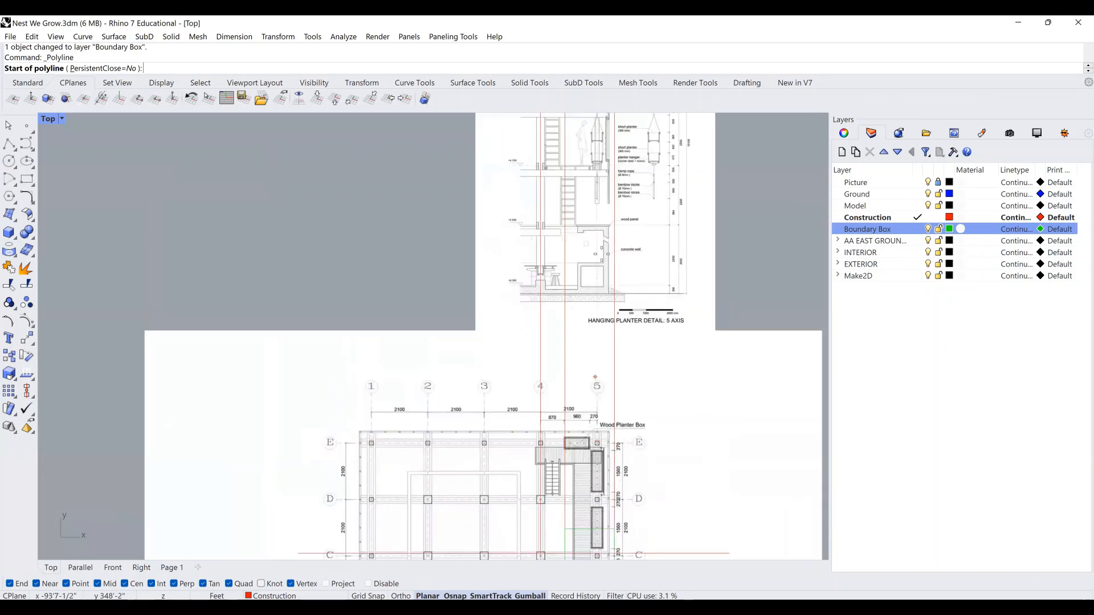
scroll(585, 238, "up", 12)
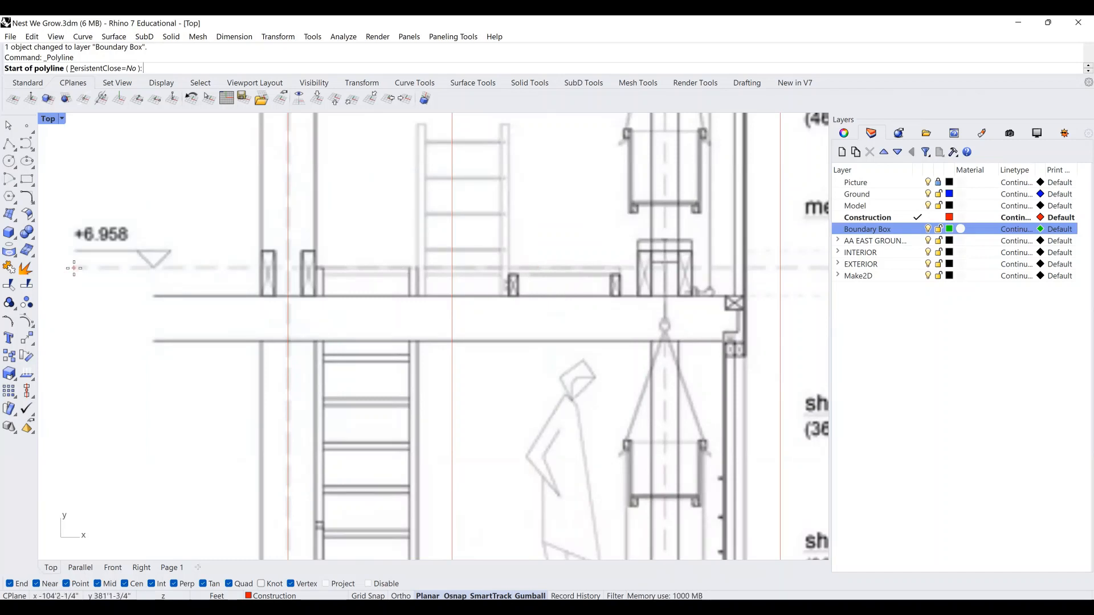
Draw a horizontal line at the +6.958 level across the section.
left_click(74, 268)
scroll(74, 268, "down", 7)
left_click(505, 268)
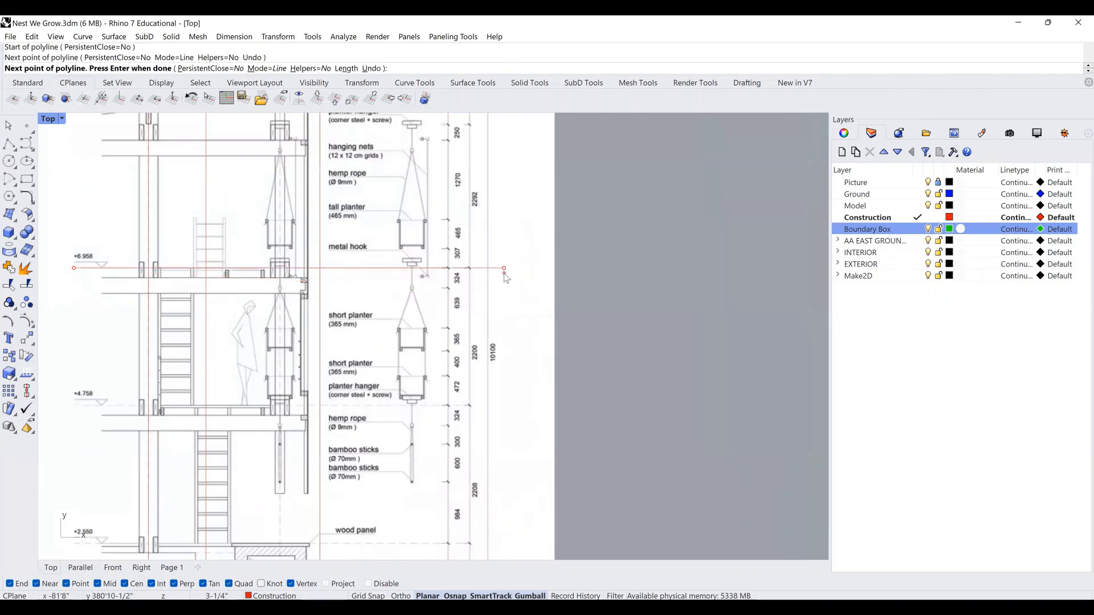
key("Return")
right_click_drag(582, 301, 824, 337)
Move the horizontal line down 2 feet with the gumball's vertical arrow.
left_click(664, 306)
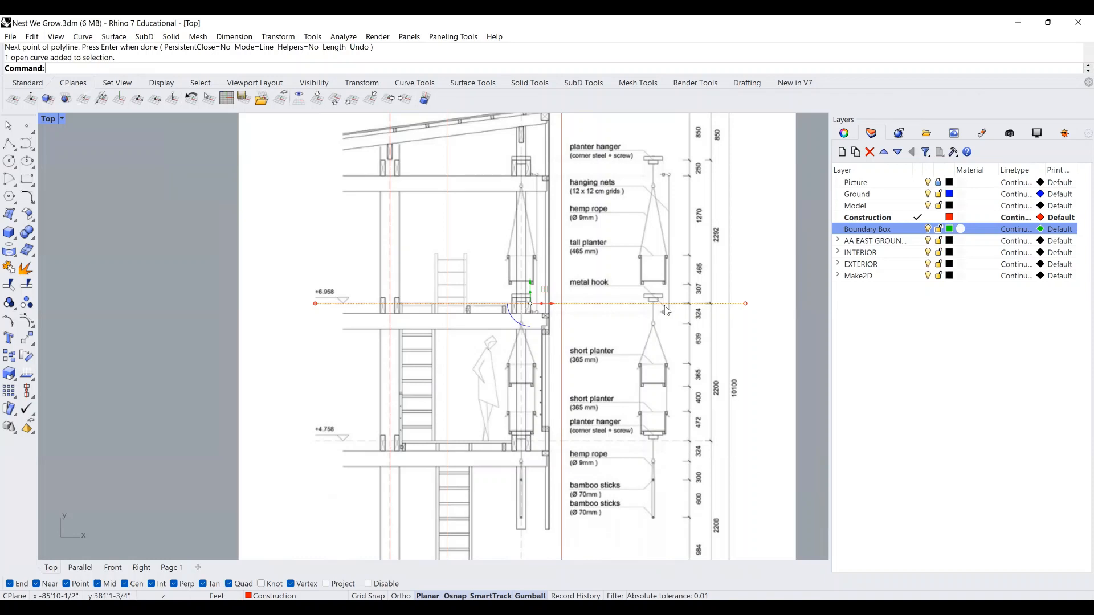
right_click_drag(578, 334, 593, 369)
right_click_drag(553, 317, 549, 326)
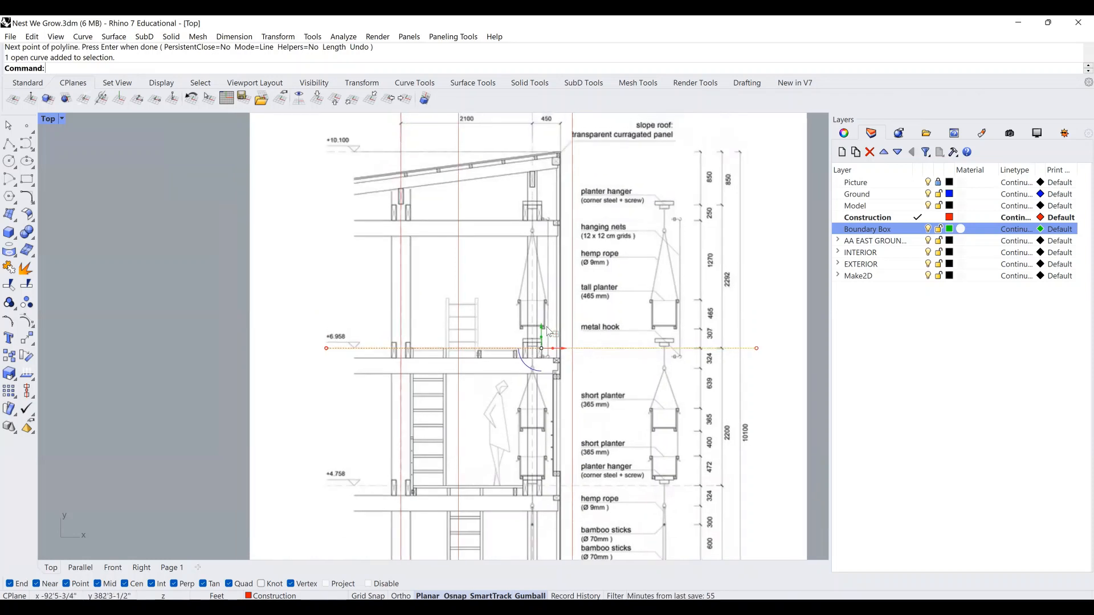
left_click(542, 331)
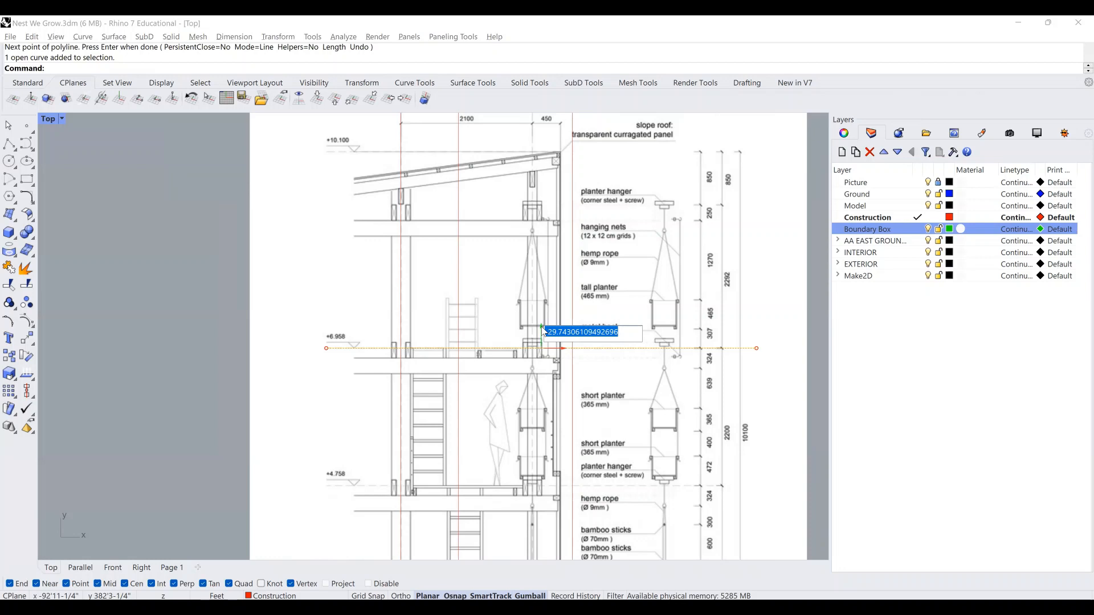
type("-2")
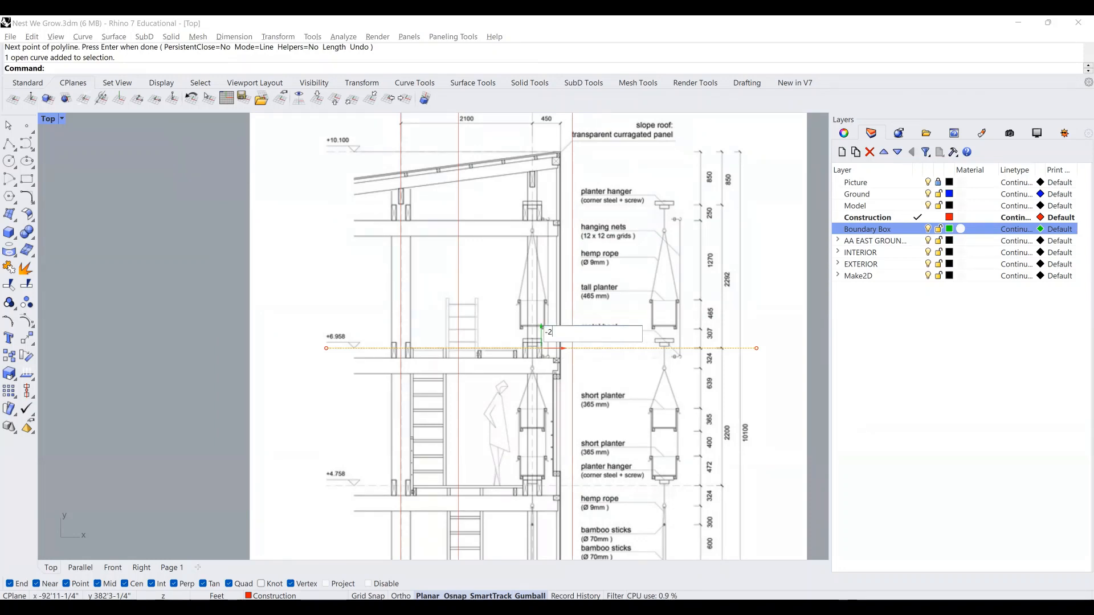
key("Return")
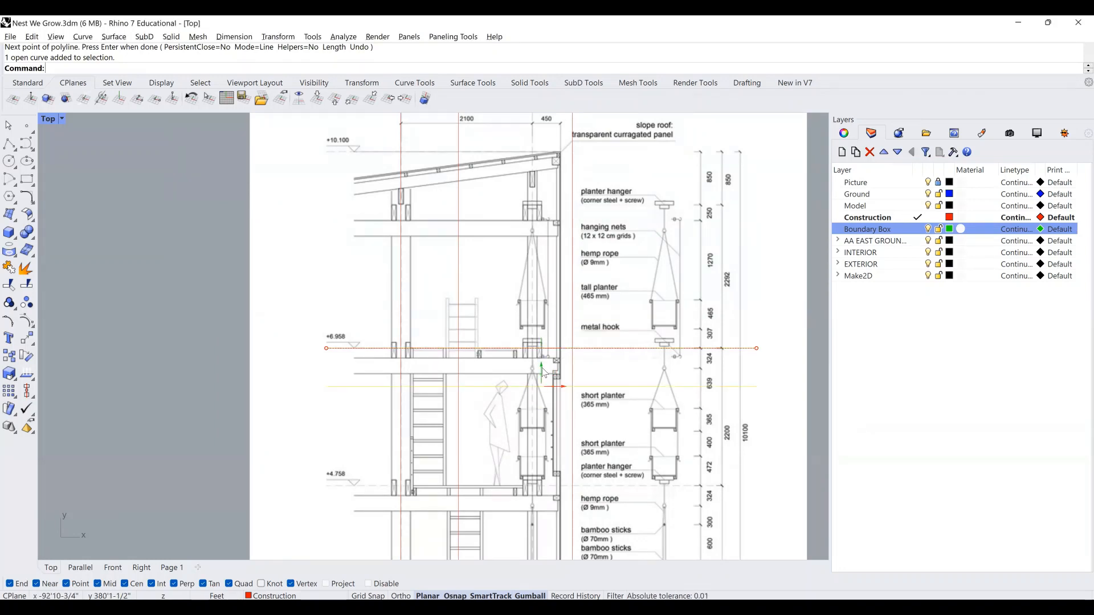
Copy the line 6 feet upward and make Boundary Box the current layer.
left_click(542, 369)
type("6")
key("Return")
left_click(555, 320)
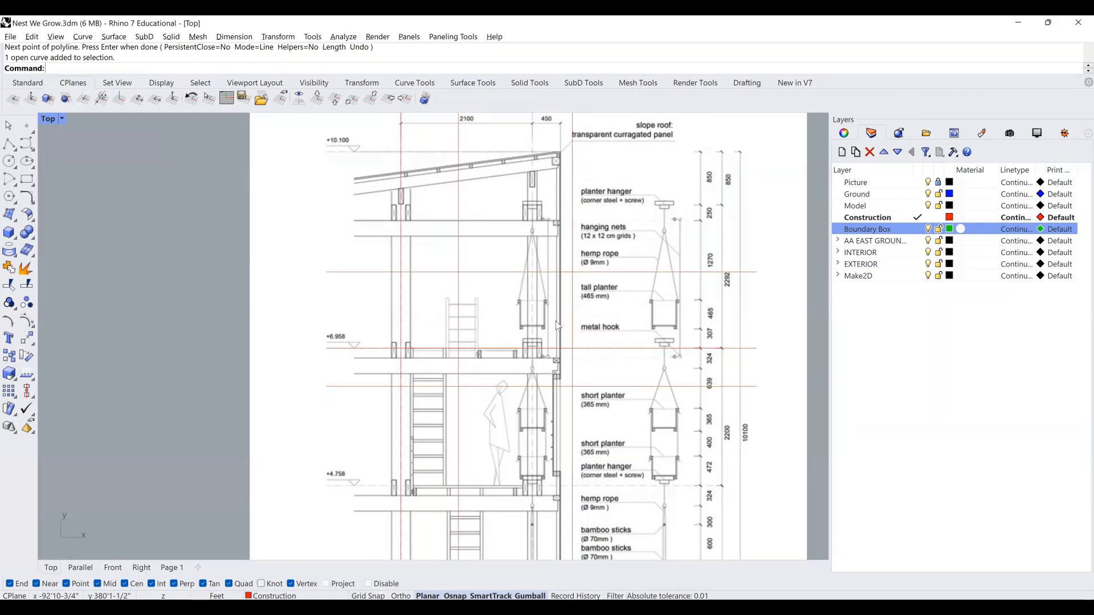
left_click(917, 229)
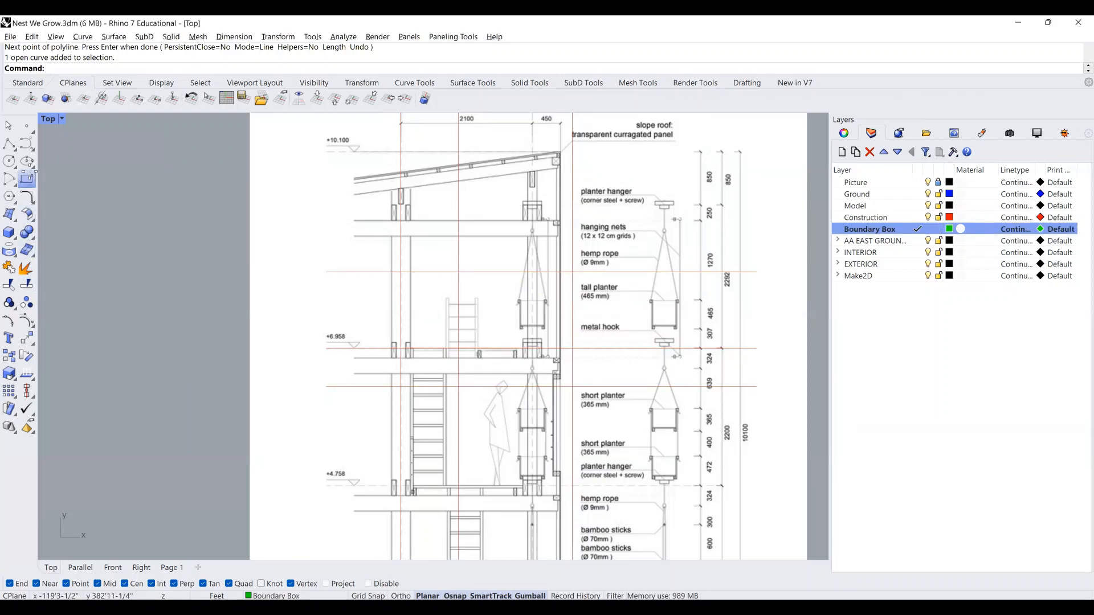
Draw a rectangle snapped between two guide-line intersections on the planter section.
left_click(27, 179)
scroll(526, 344, "up", 2)
left_click(459, 272)
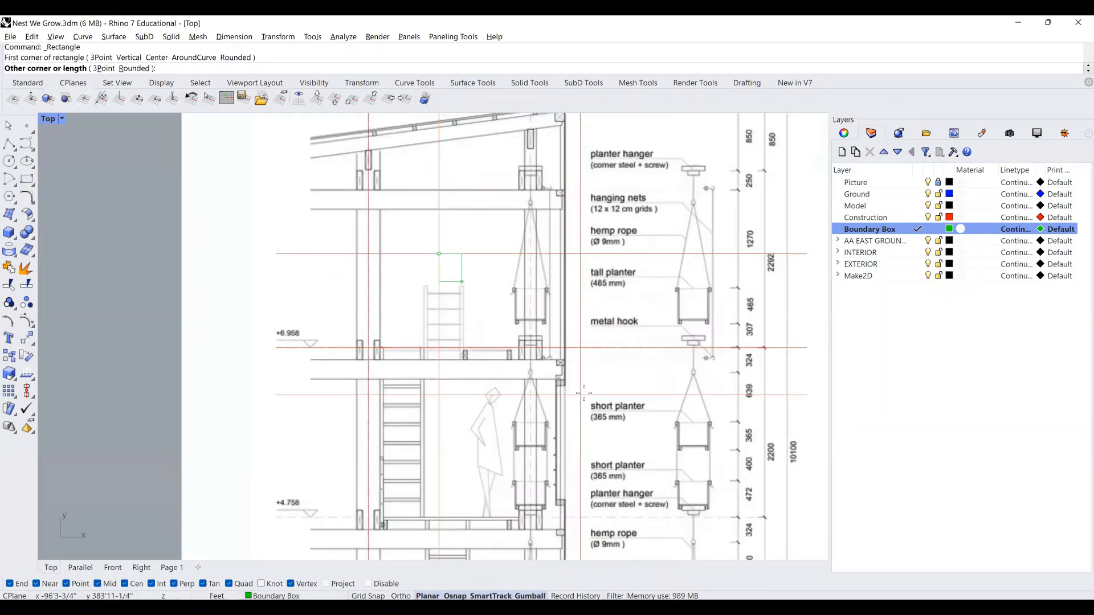
left_click(582, 394)
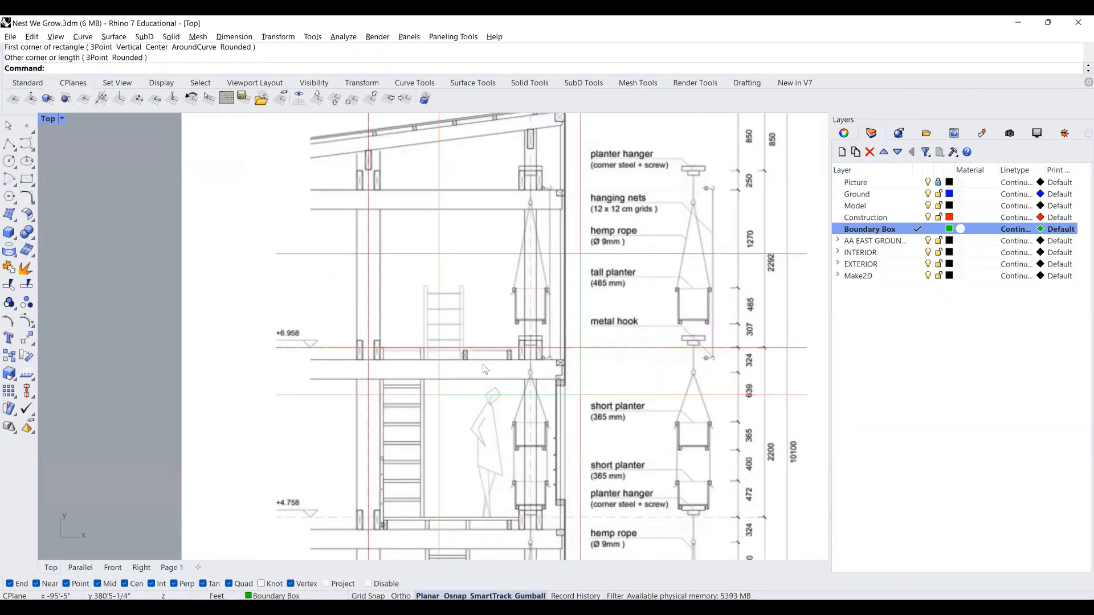
Pan and zoom out to review the planter detail, fourth-level plan and reference sheets.
scroll(545, 268, "down", 3)
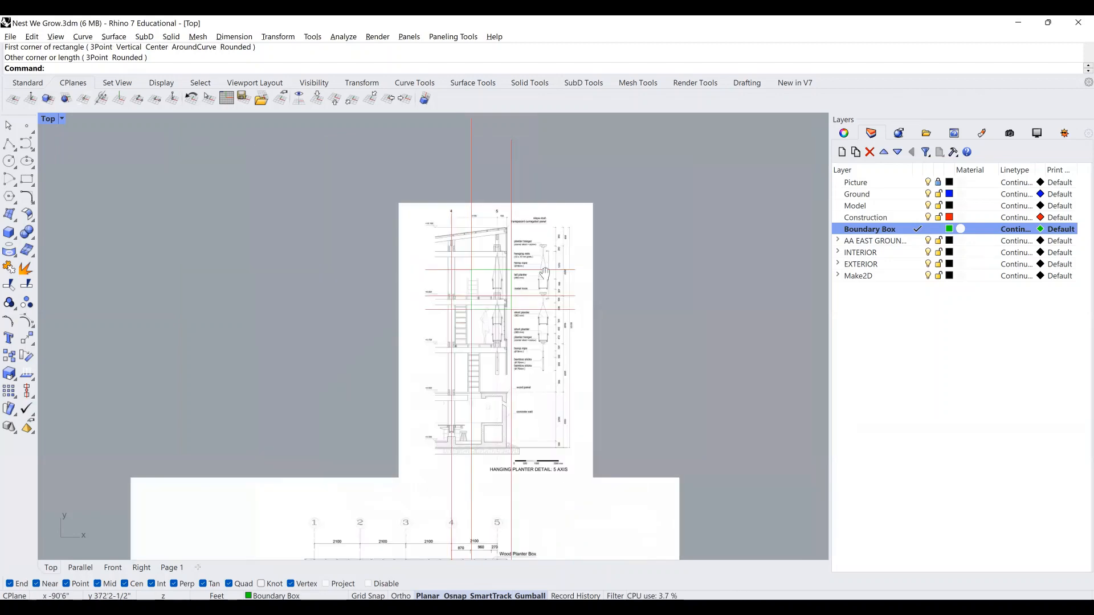
right_click_drag(538, 238, 525, 175)
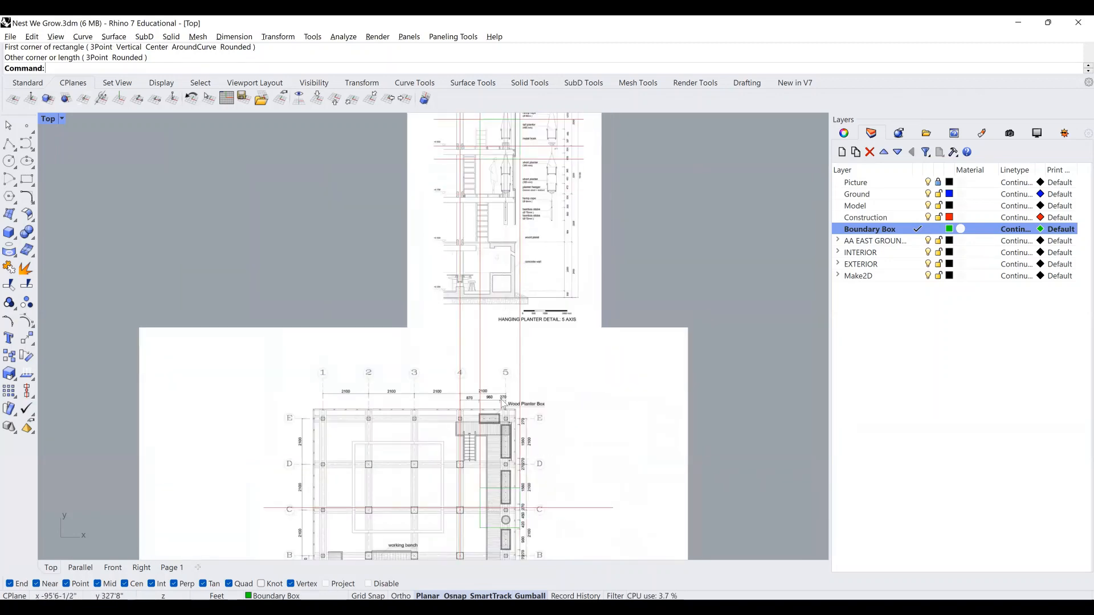
scroll(496, 329, "down", 1)
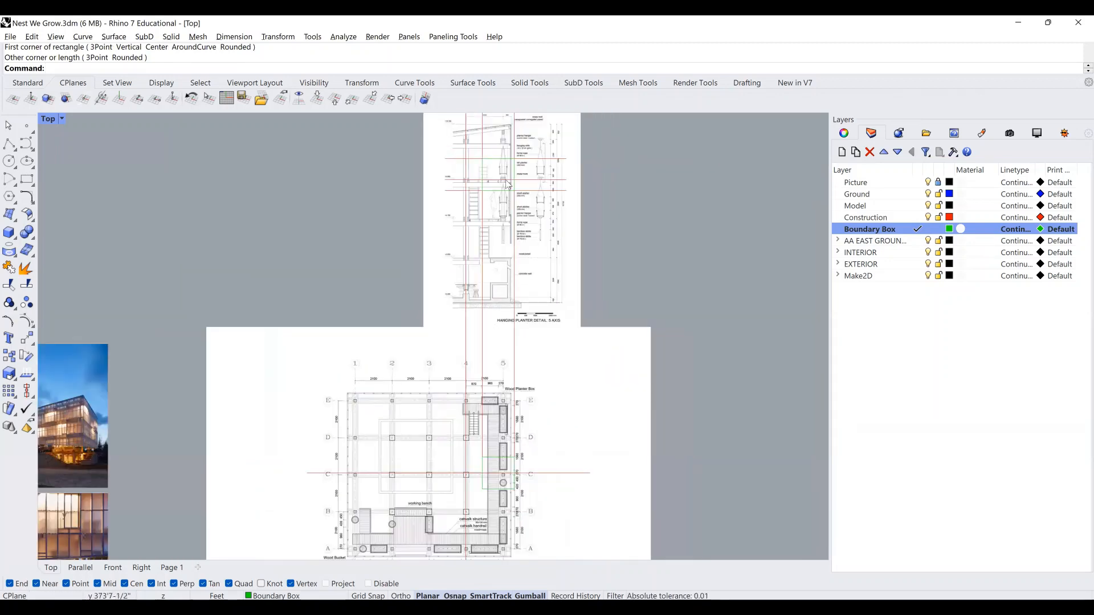
right_click_drag(497, 435, 503, 342)
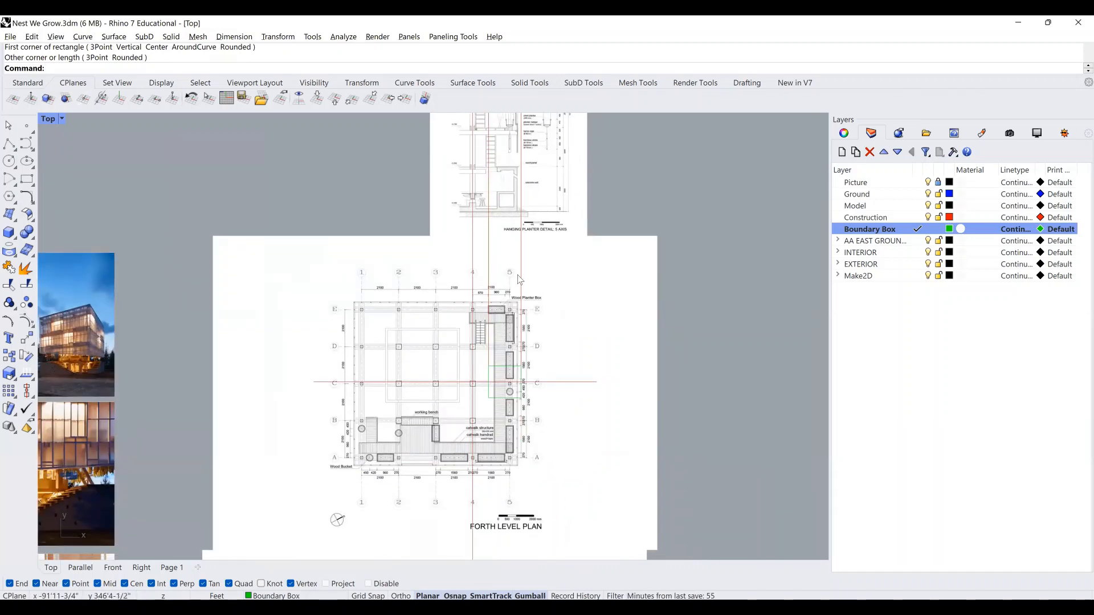
right_click_drag(521, 299, 511, 360)
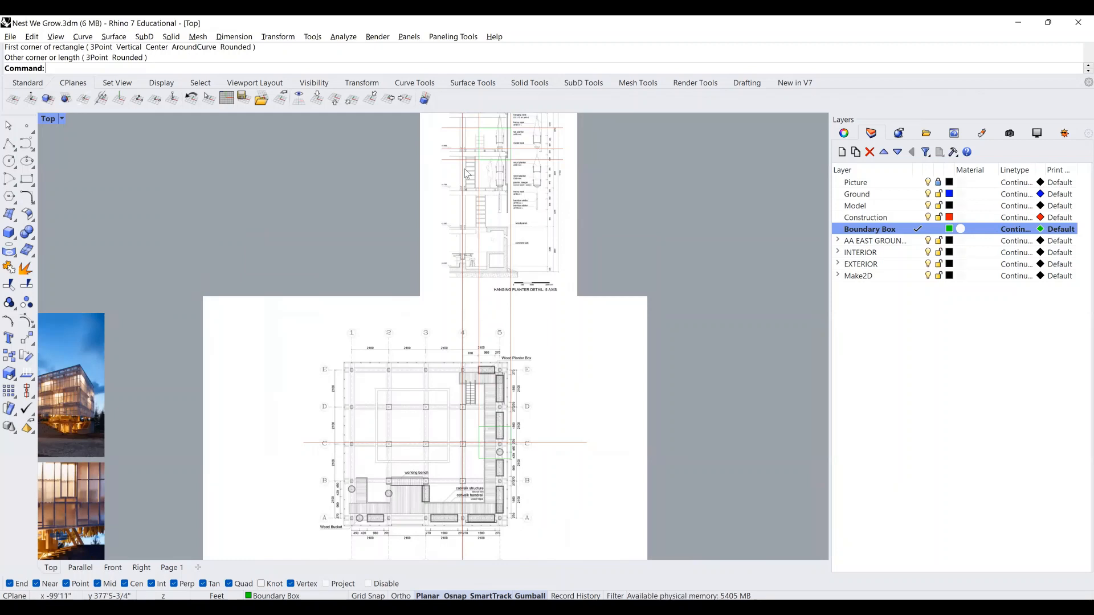
right_click_drag(500, 169, 501, 266)
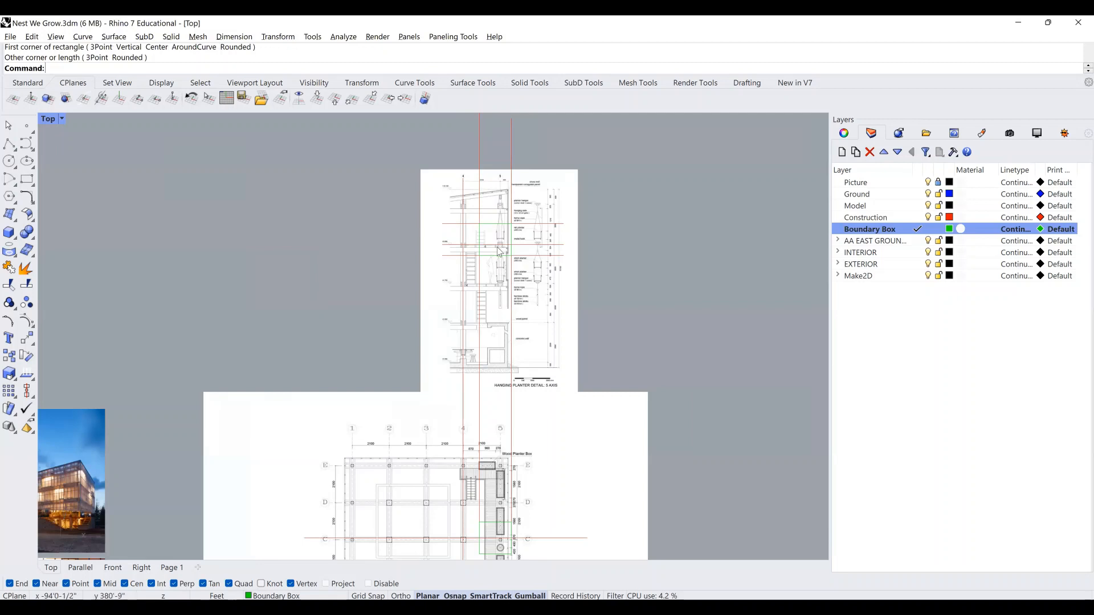
scroll(499, 245, "up", 2)
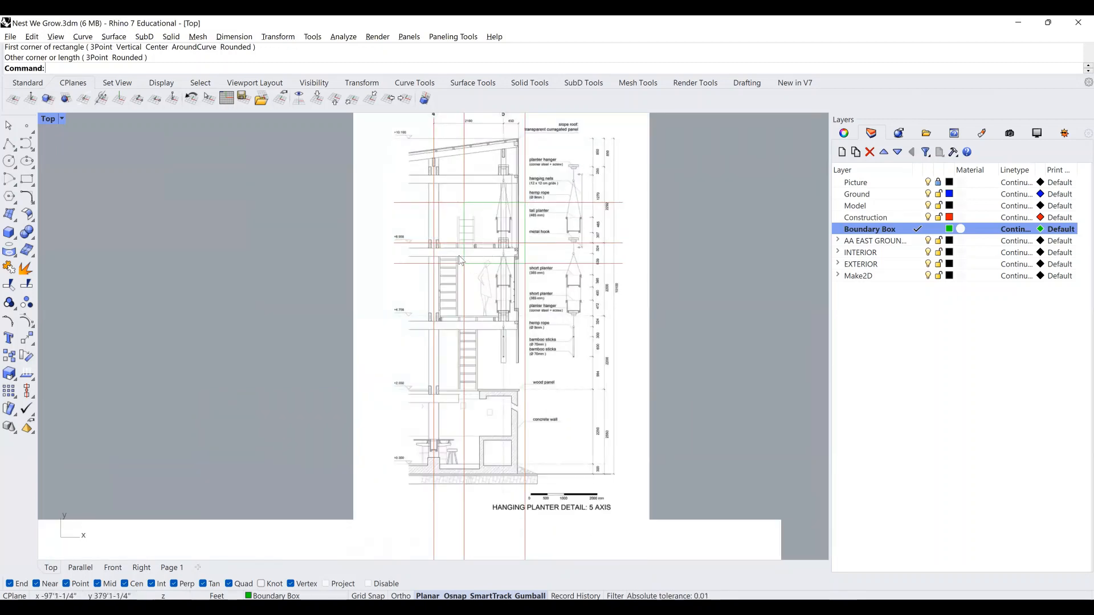
right_click_drag(548, 293, 549, 288)
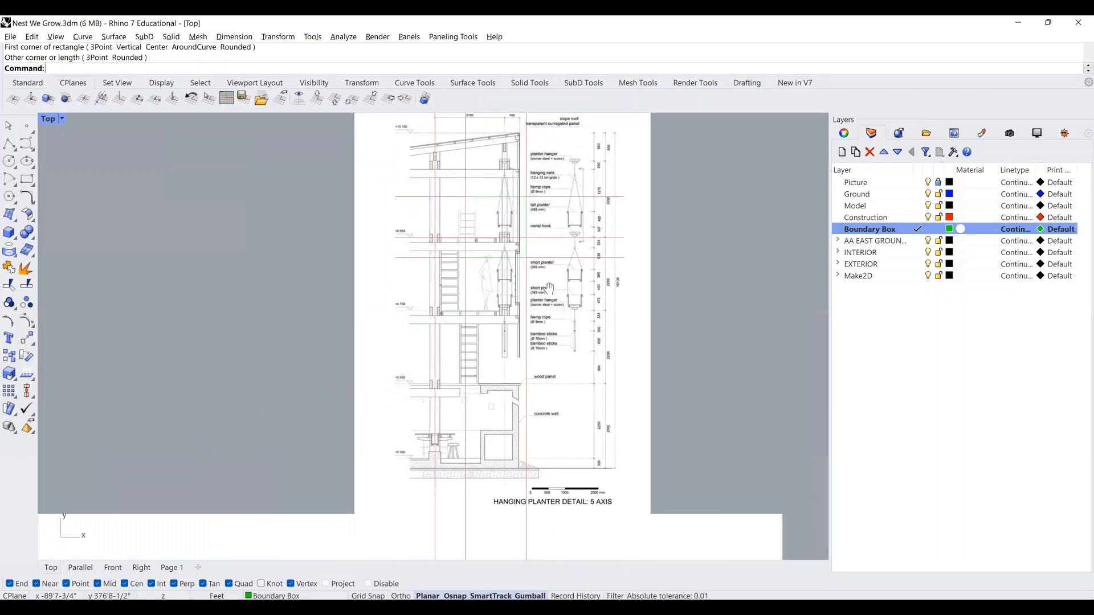
scroll(544, 286, "down", 2)
right_click_drag(540, 343, 525, 245)
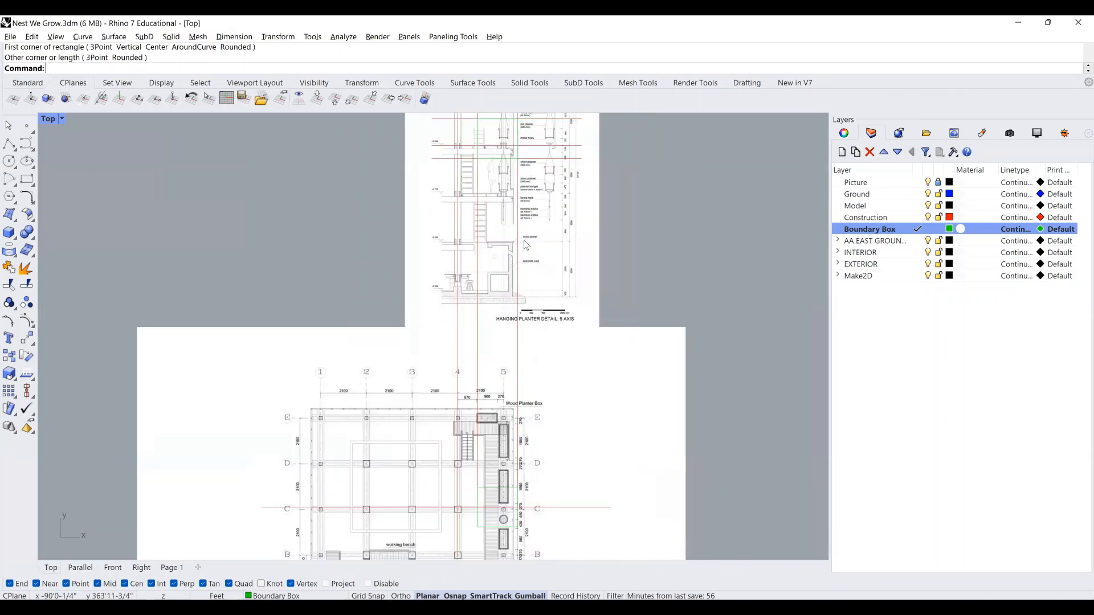
scroll(523, 241, "down", 2)
right_click_drag(544, 370, 505, 307)
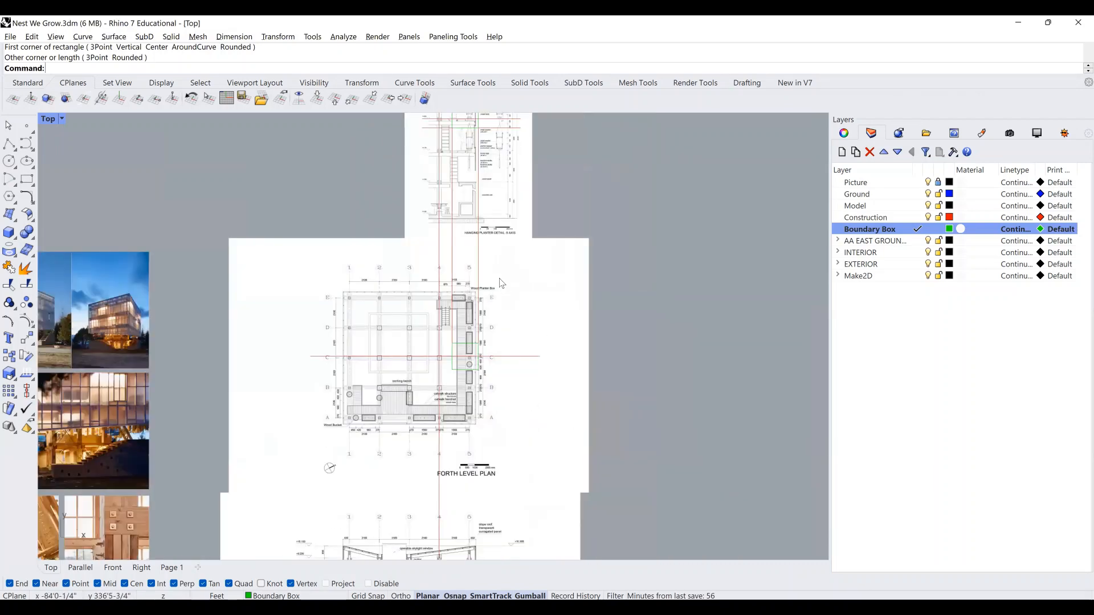
scroll(489, 228, "down", 6)
scroll(638, 371, "down", 3)
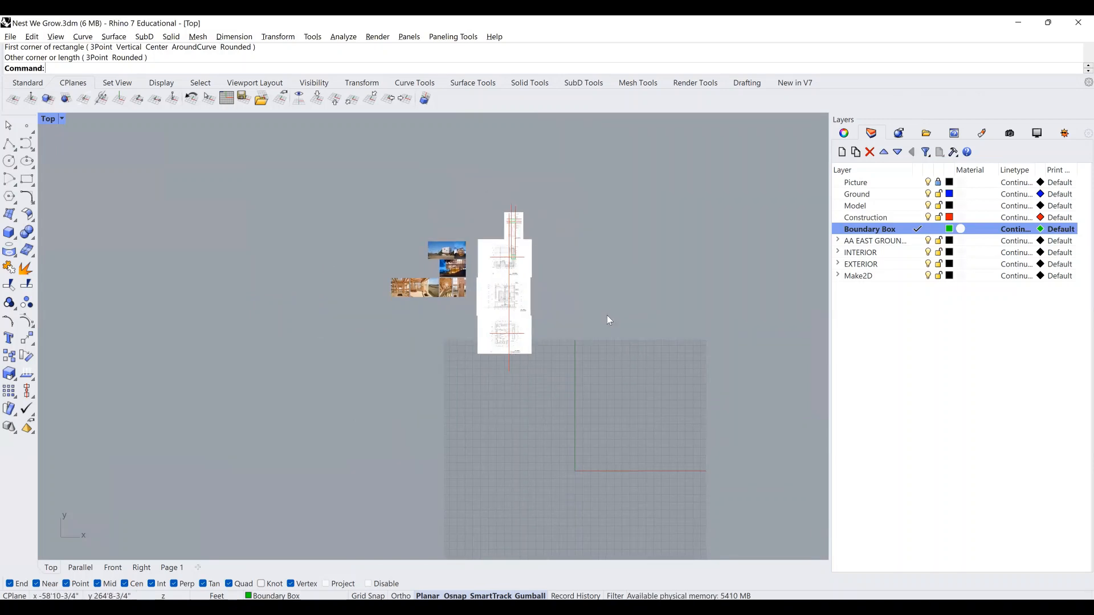
scroll(607, 316, "up", 6)
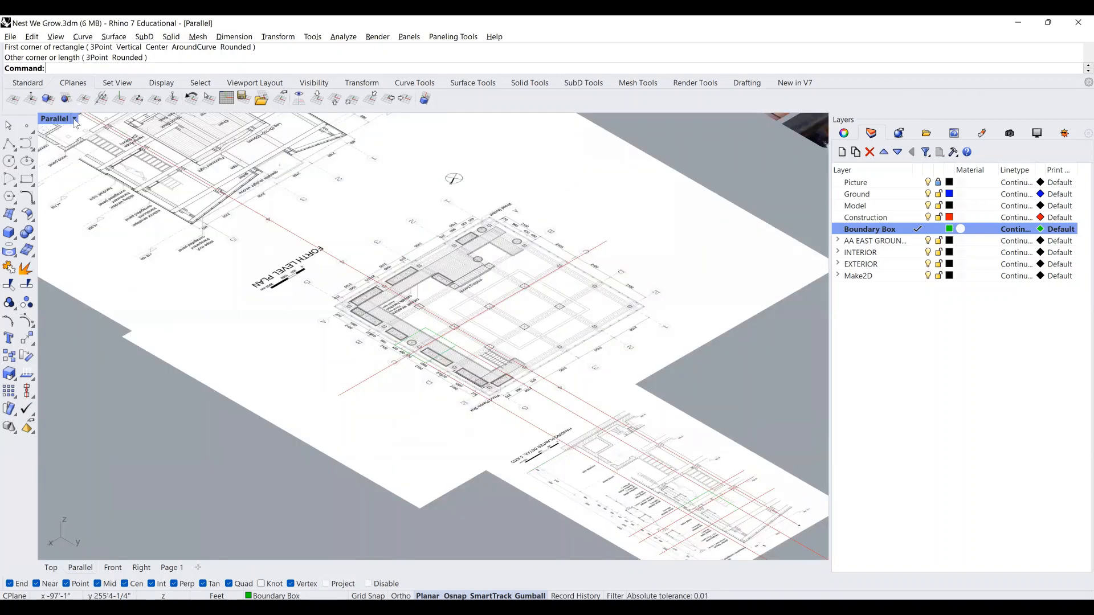
left_click(269, 482)
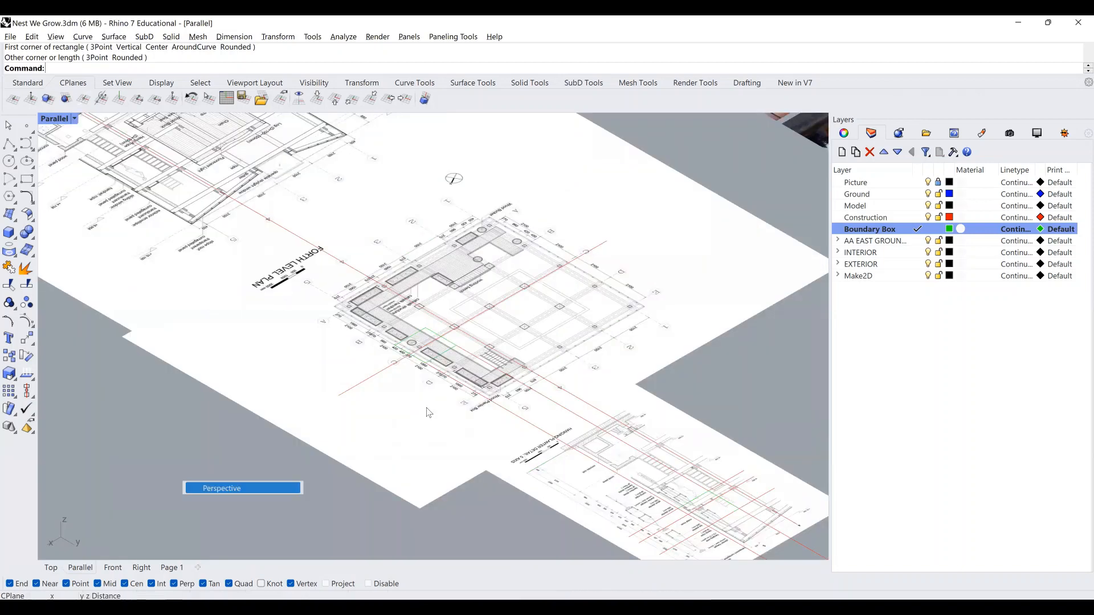
right_click_drag(556, 372, 536, 359)
scroll(569, 382, "down", 10)
scroll(556, 373, "up", 5)
scroll(536, 359, "up", 3)
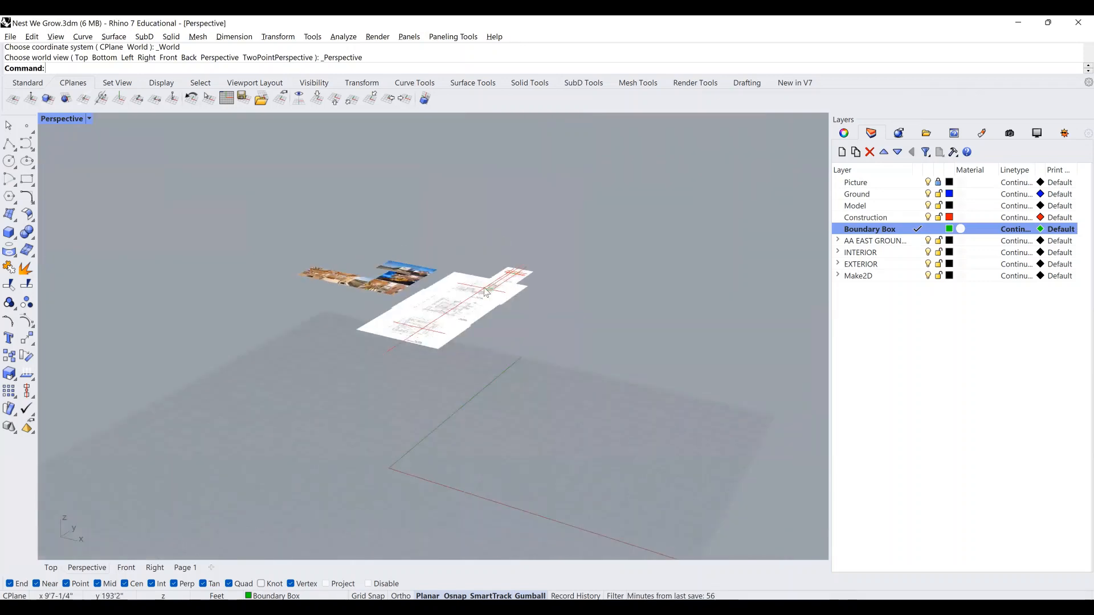
scroll(529, 293, "up", 4)
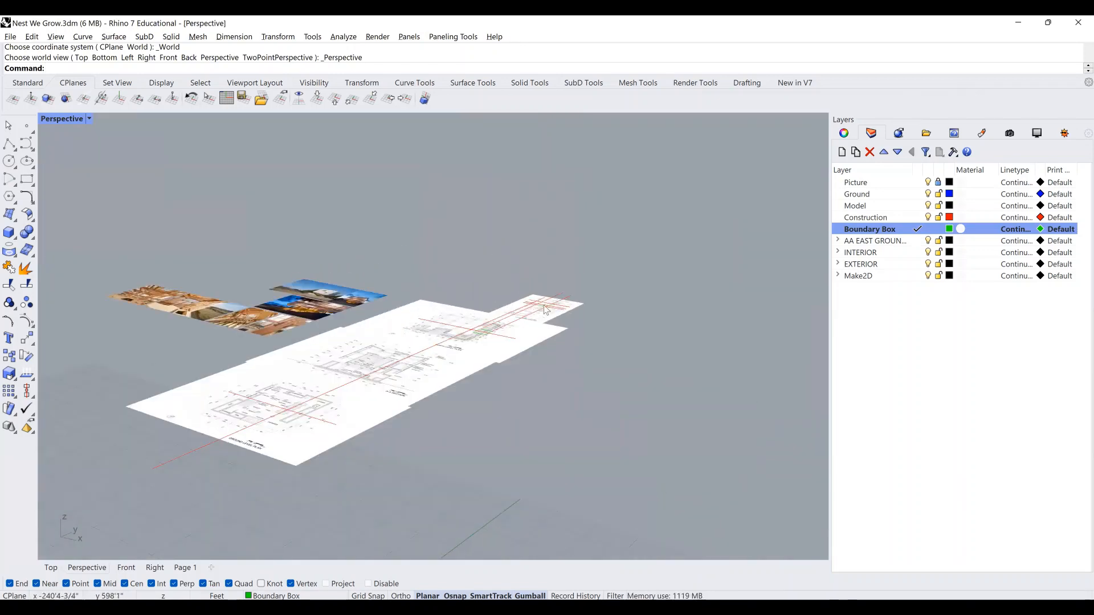
scroll(536, 313, "up", 2)
scroll(542, 340, "up", 1)
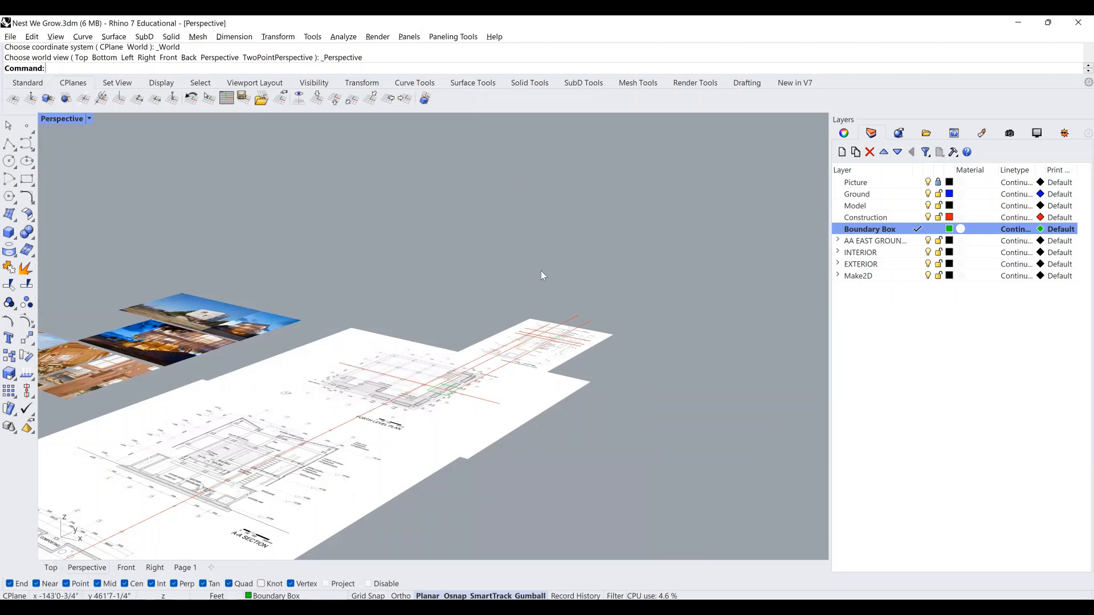
scroll(536, 262, "down", 3)
right_click_drag(537, 258, 494, 273)
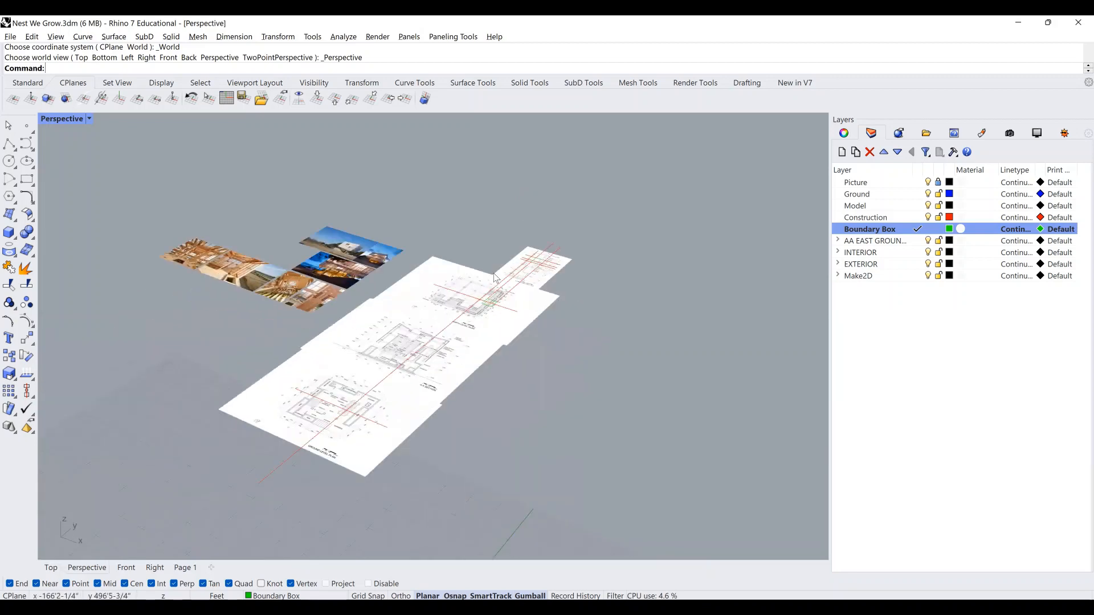
scroll(455, 267, "up", 3)
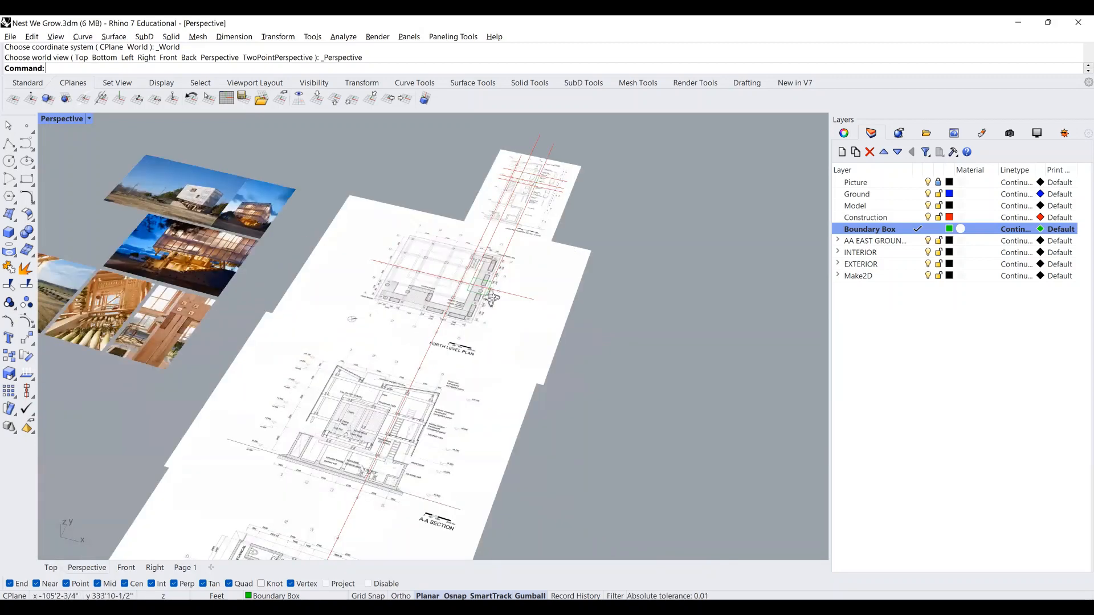
right_click_drag(487, 301, 438, 242)
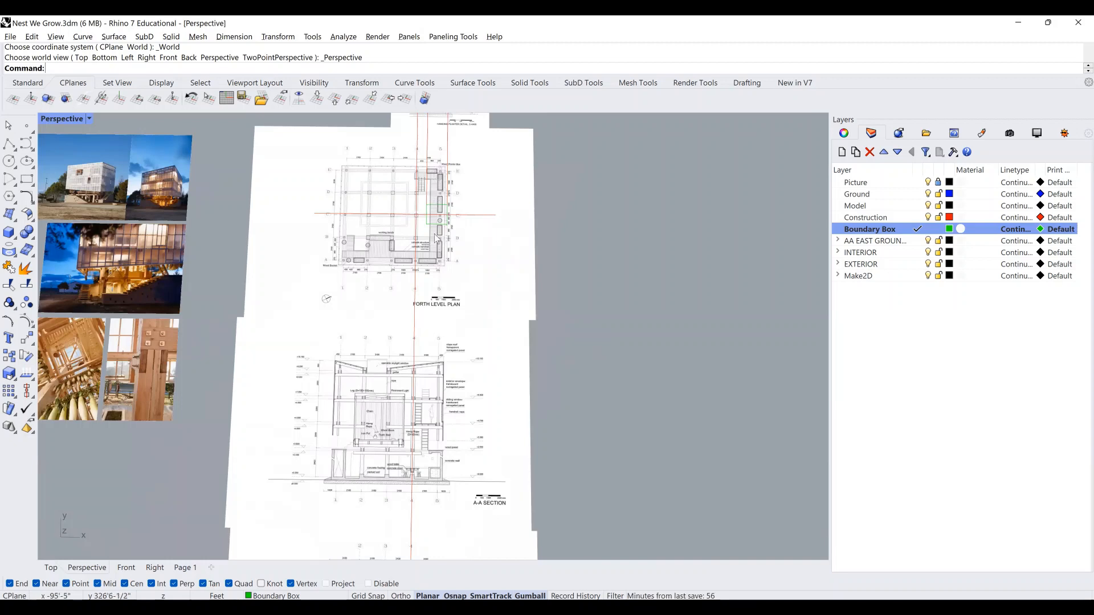
scroll(425, 212, "down", 2)
scroll(467, 217, "down", 3)
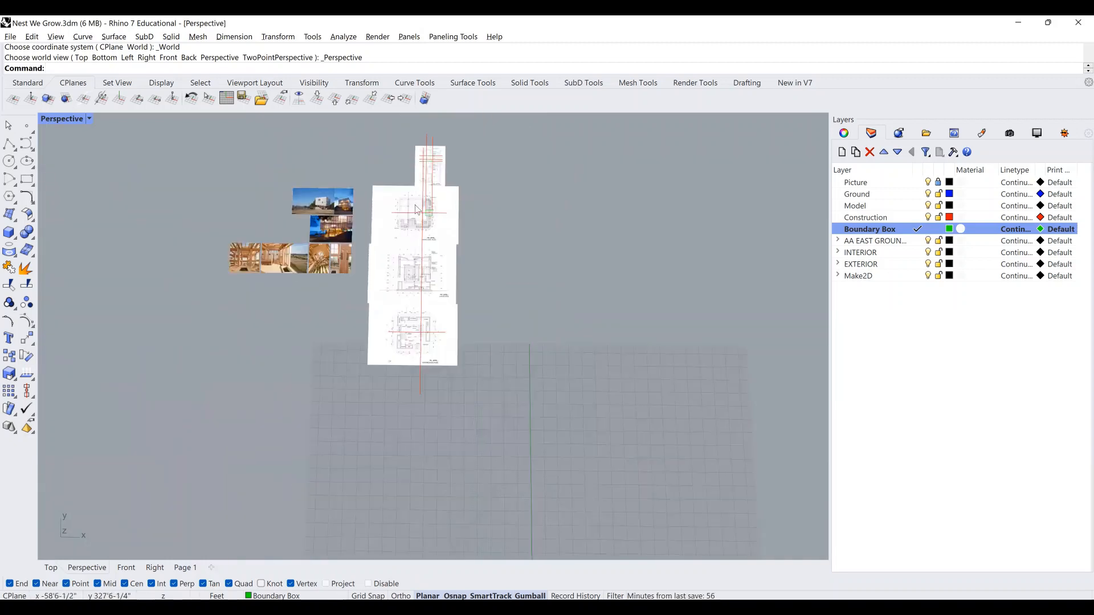
scroll(435, 235, "up", 4)
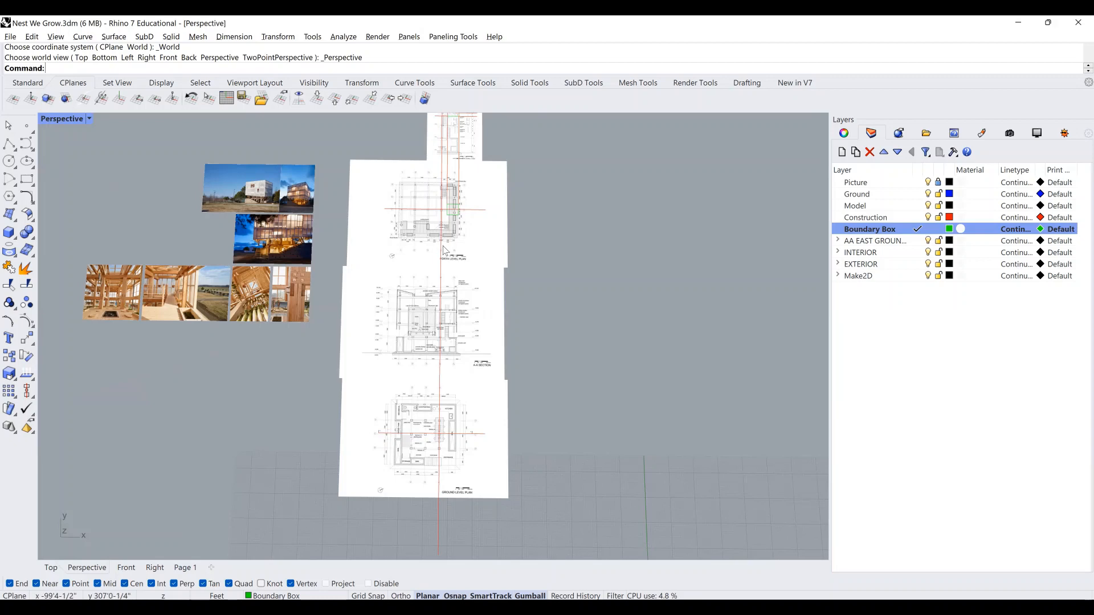
right_click_drag(447, 246, 496, 312, "shift")
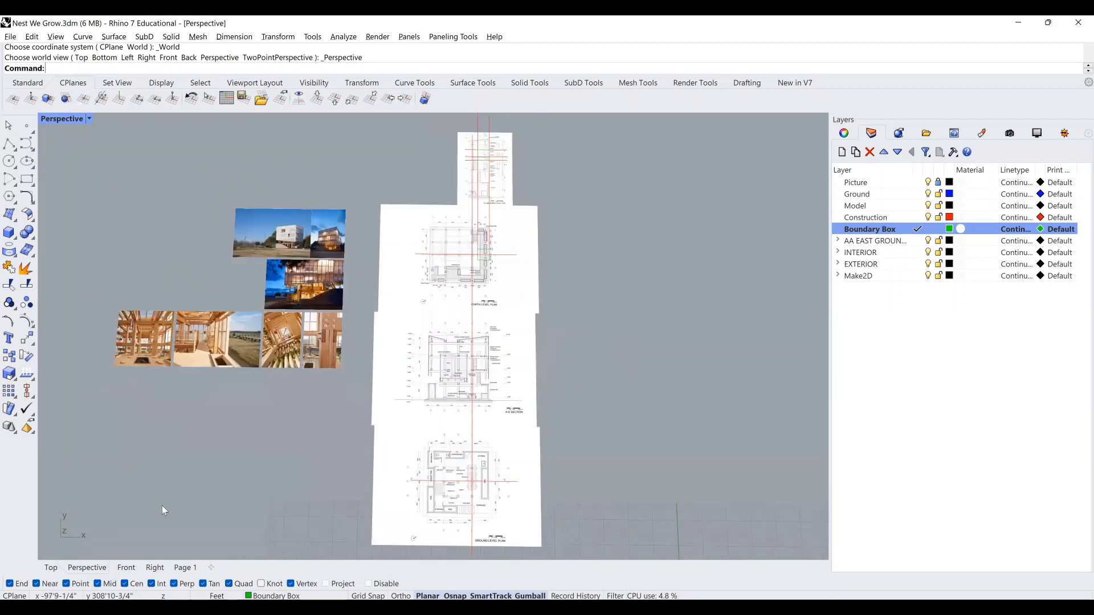
left_click(55, 567)
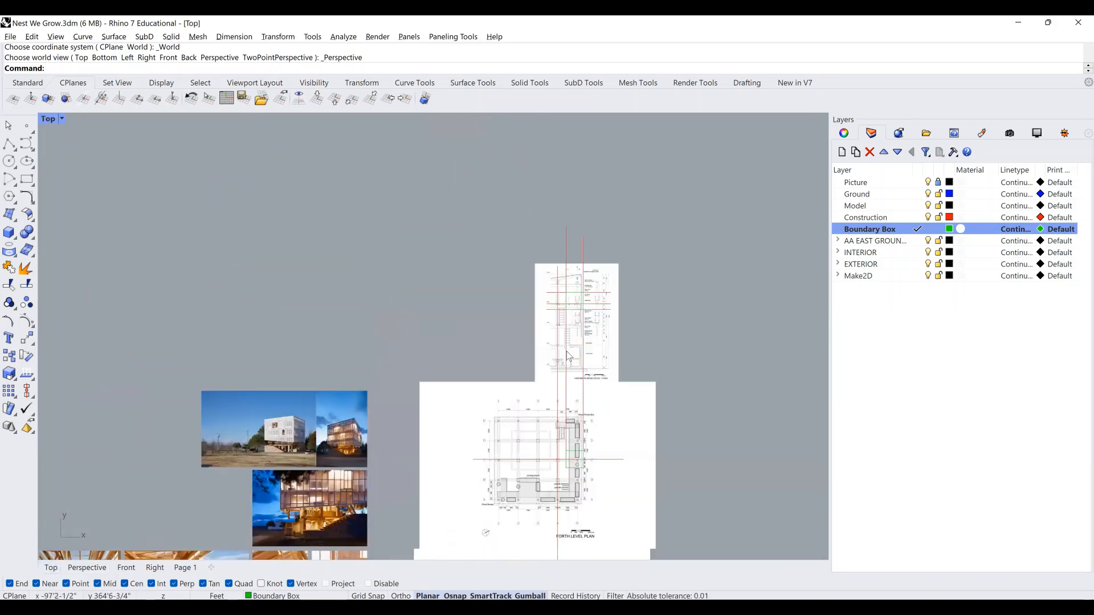
scroll(577, 290, "up", 3)
scroll(574, 287, "up", 5)
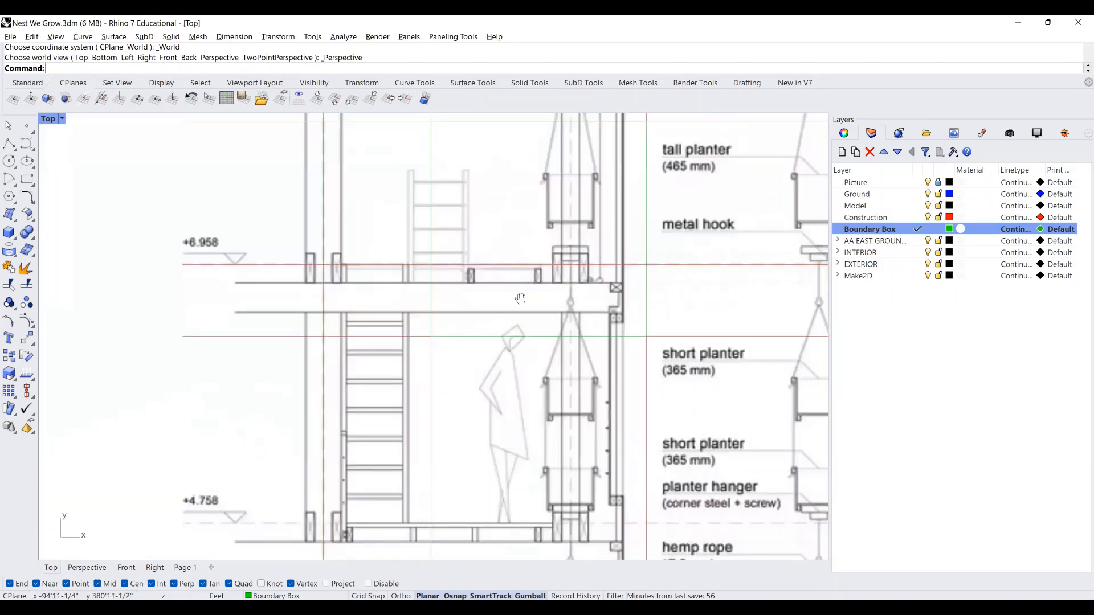
right_click_drag(520, 298, 518, 361)
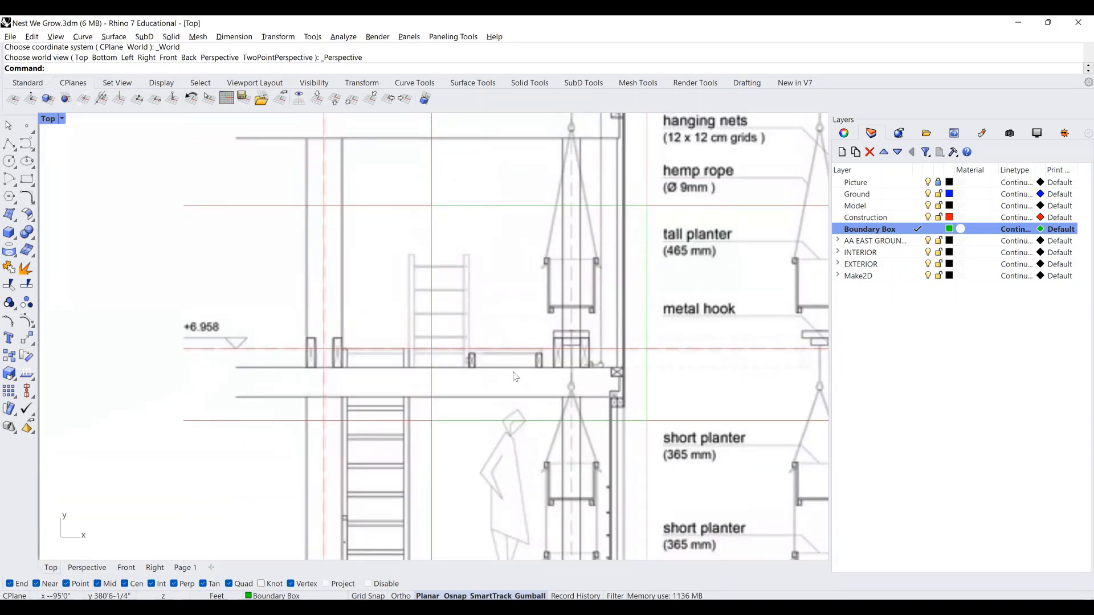
scroll(506, 373, "down", 8)
right_click_drag(559, 418, 578, 176)
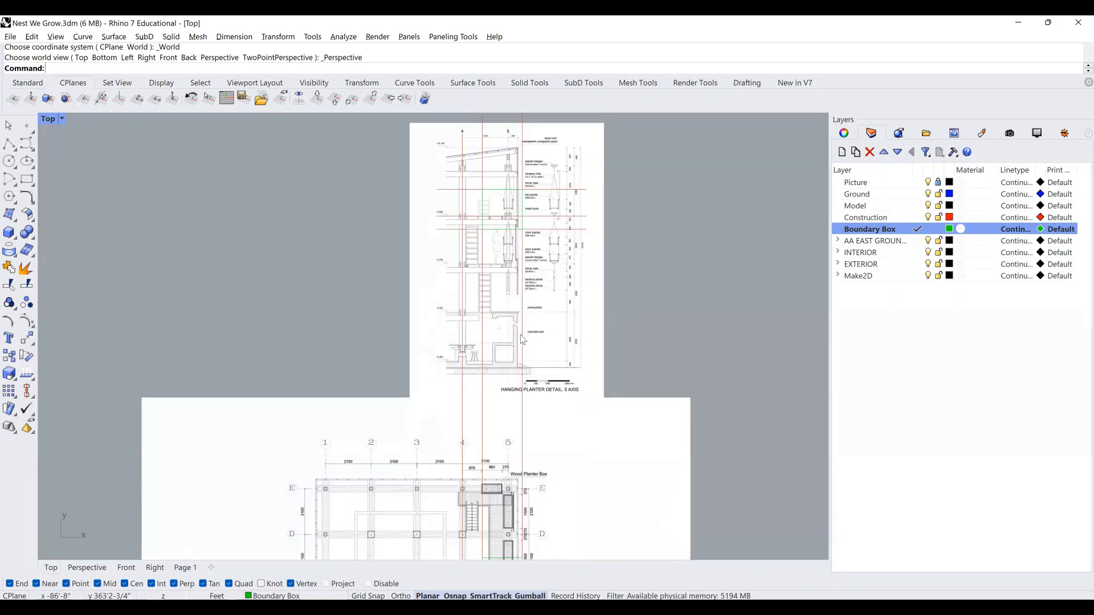
right_click_drag(455, 469, 487, 234)
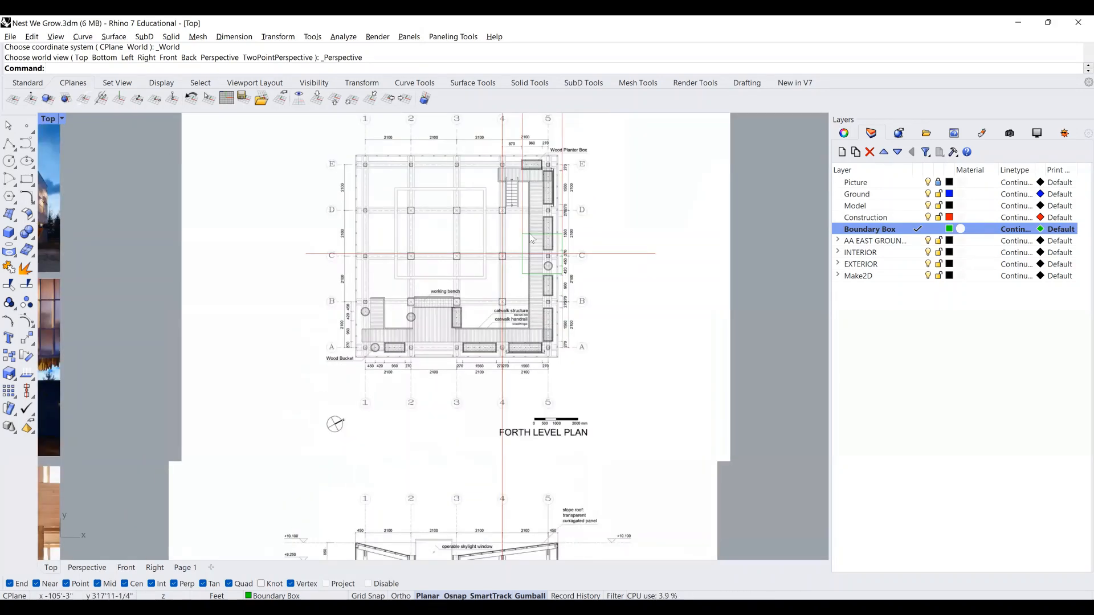
right_click_drag(591, 169, 577, 383)
right_click_drag(588, 195, 575, 368)
scroll(533, 301, "up", 4)
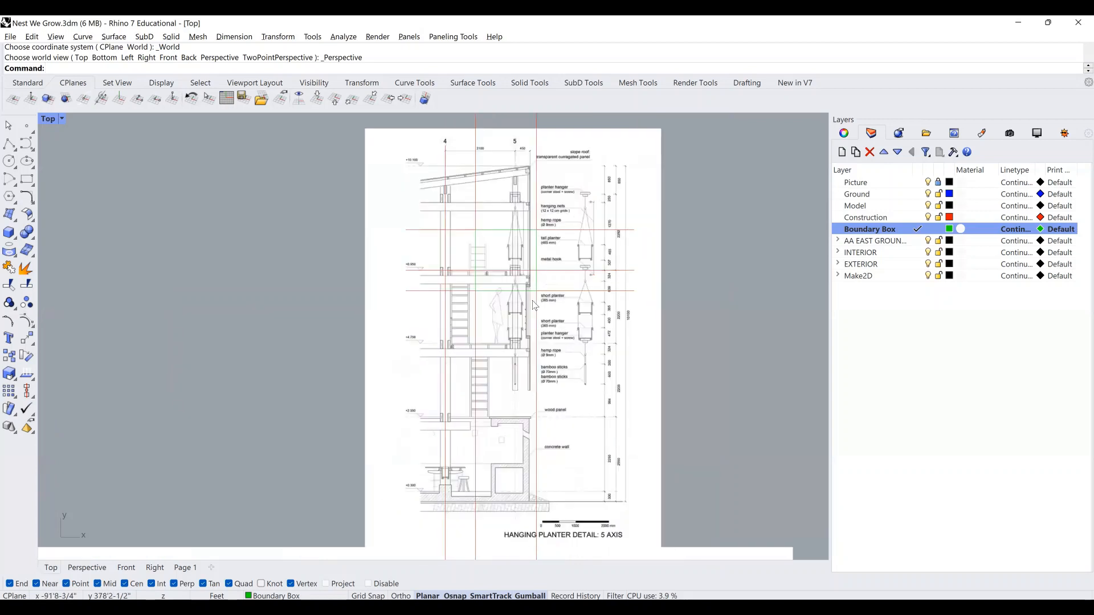
scroll(519, 299, "up", 3)
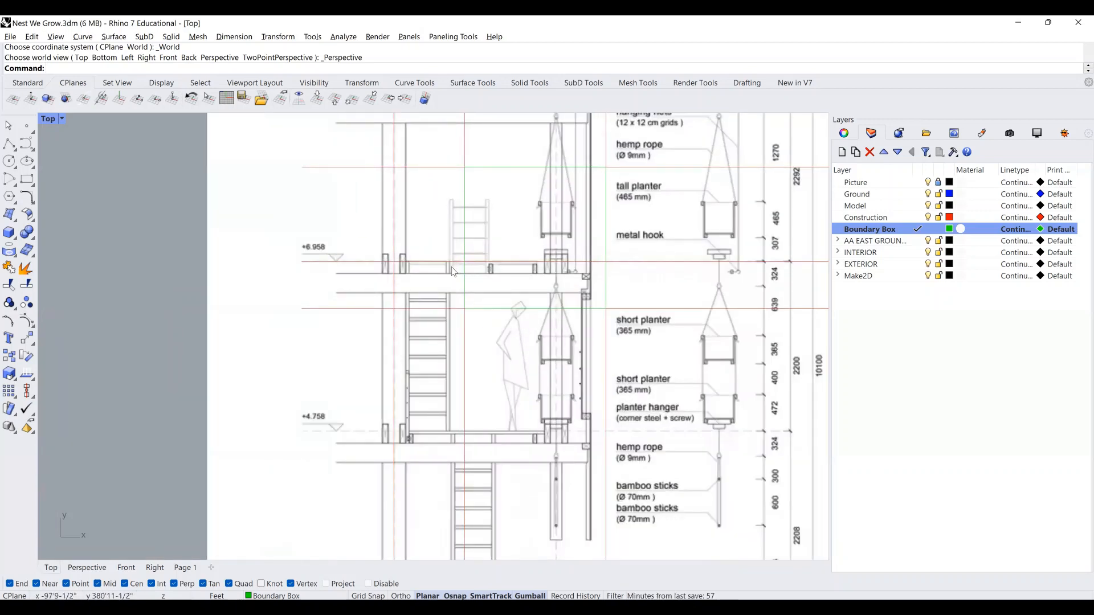
scroll(389, 258, "up", 3)
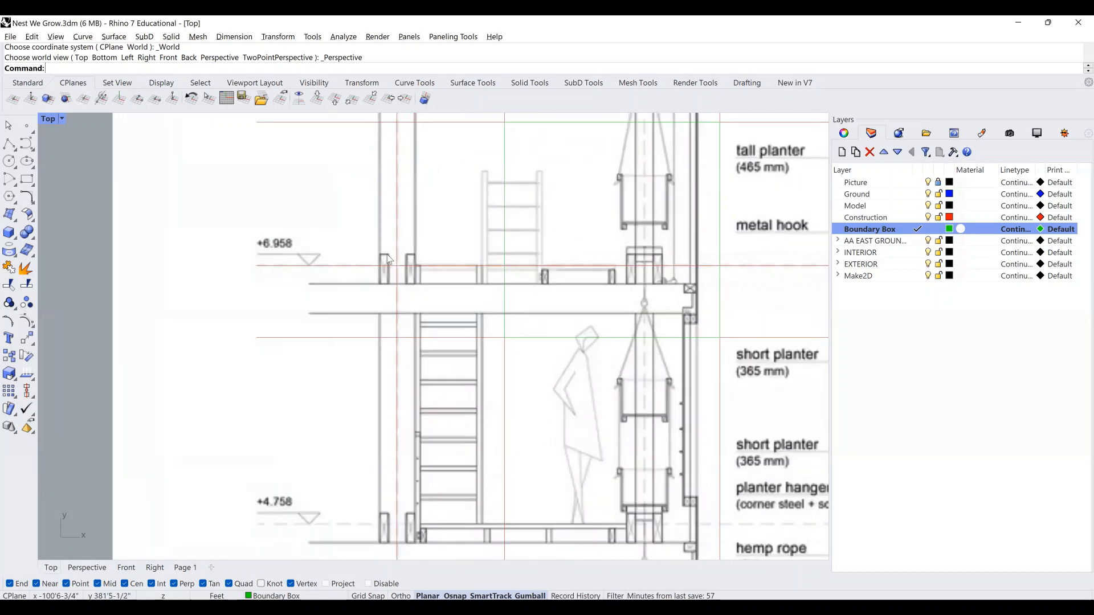
scroll(386, 258, "up", 3)
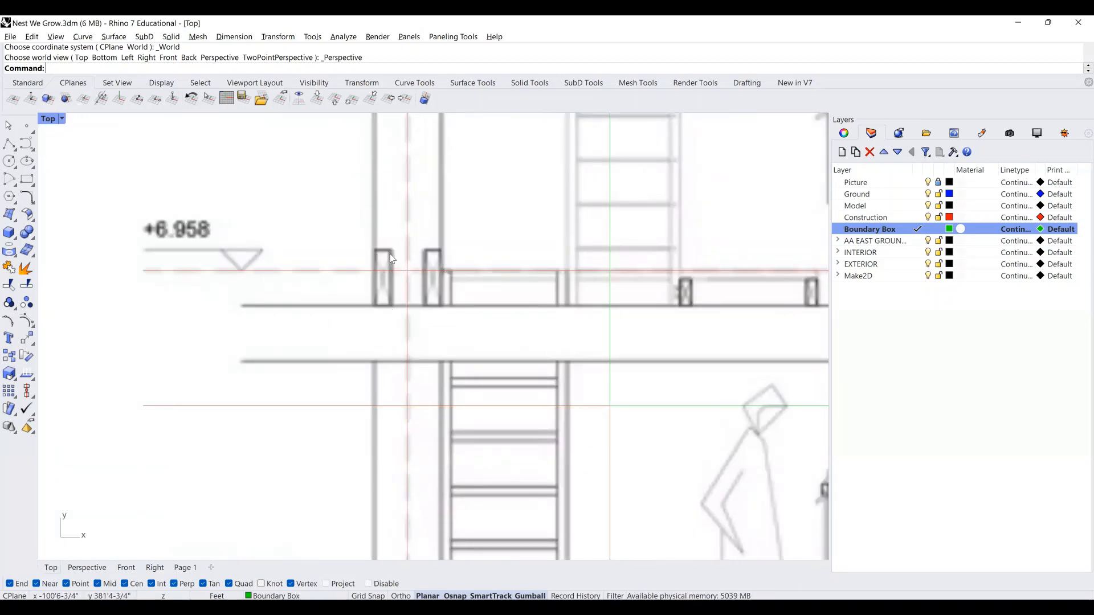
scroll(464, 317, "up", 1)
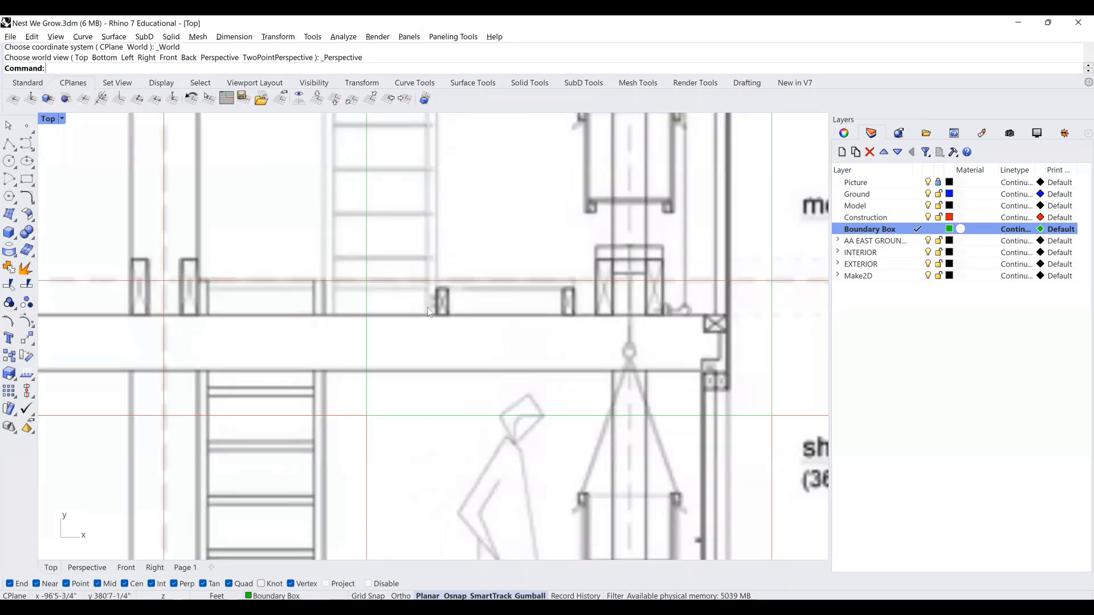
scroll(454, 306, "up", 1)
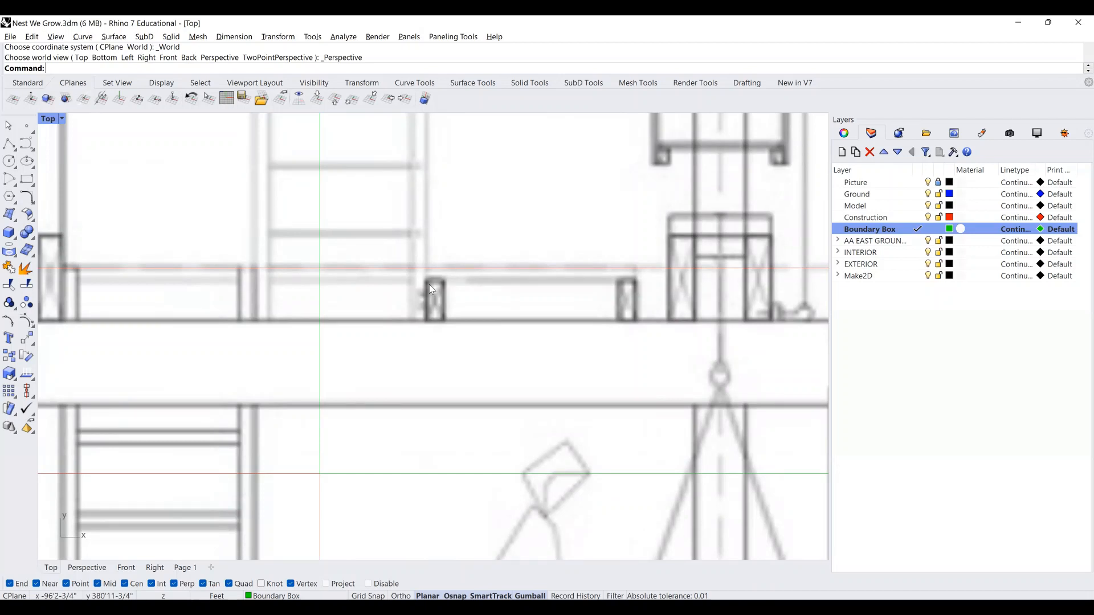
scroll(429, 285, "down", 1)
right_click_drag(431, 288, 476, 293)
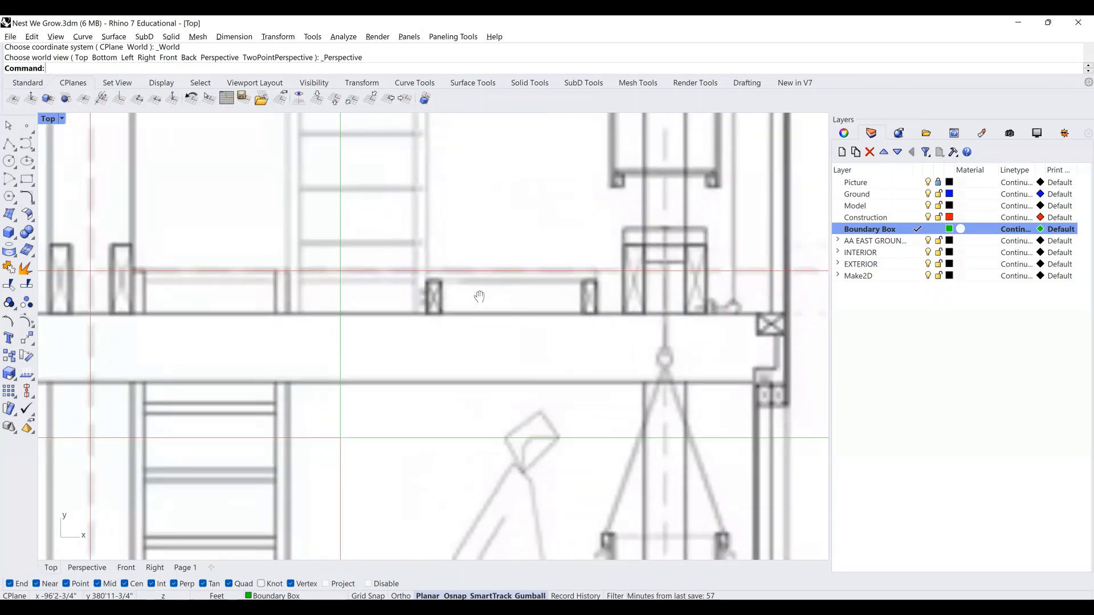
right_click_drag(136, 321, 270, 364)
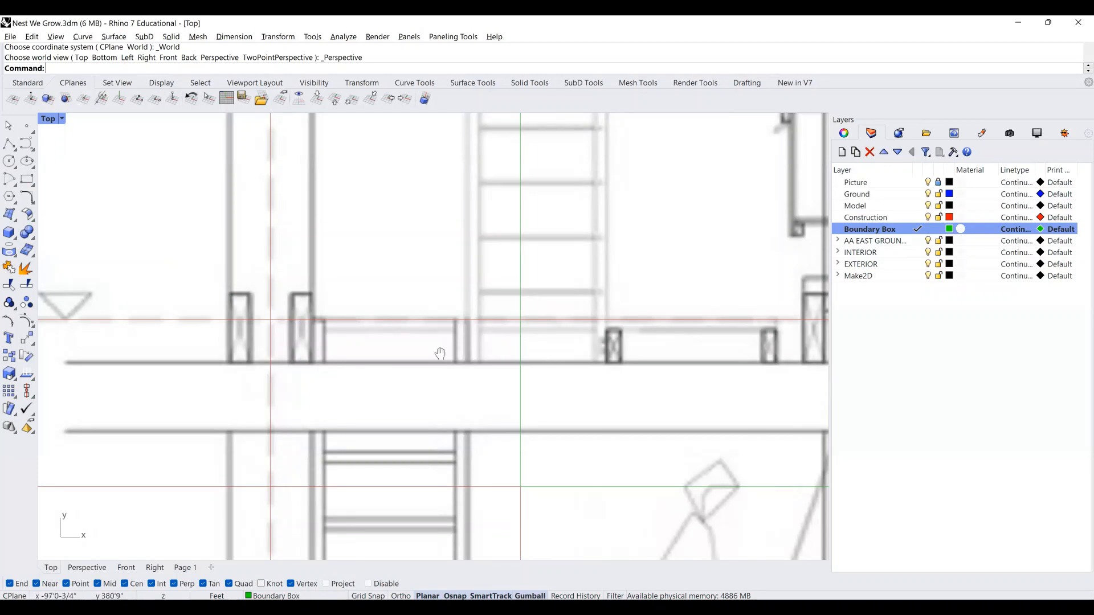
right_click_drag(439, 354, 322, 346)
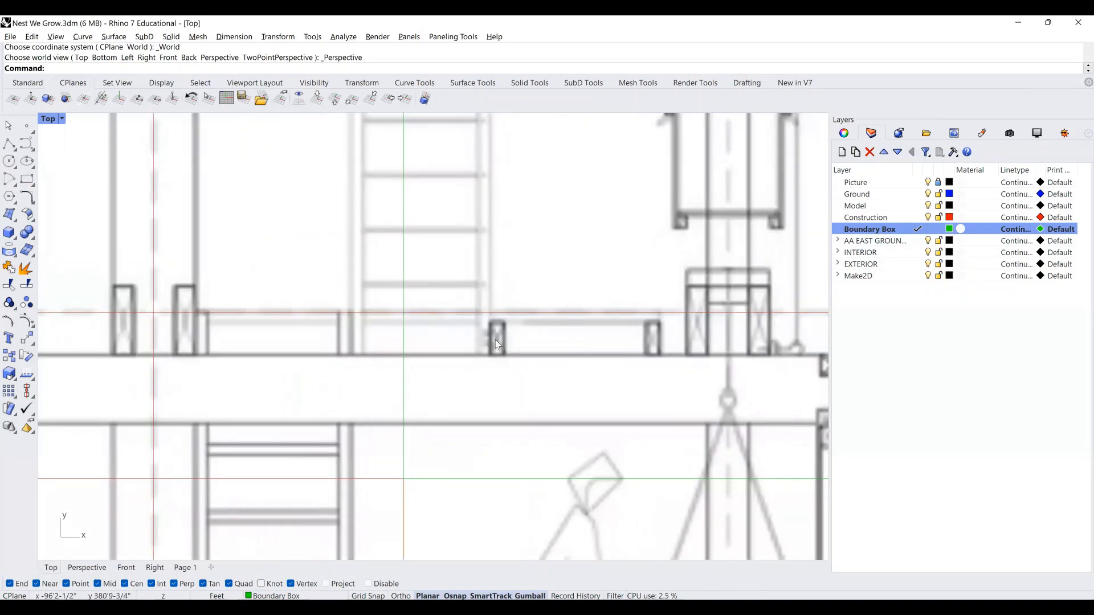
right_click_drag(759, 341, 502, 324)
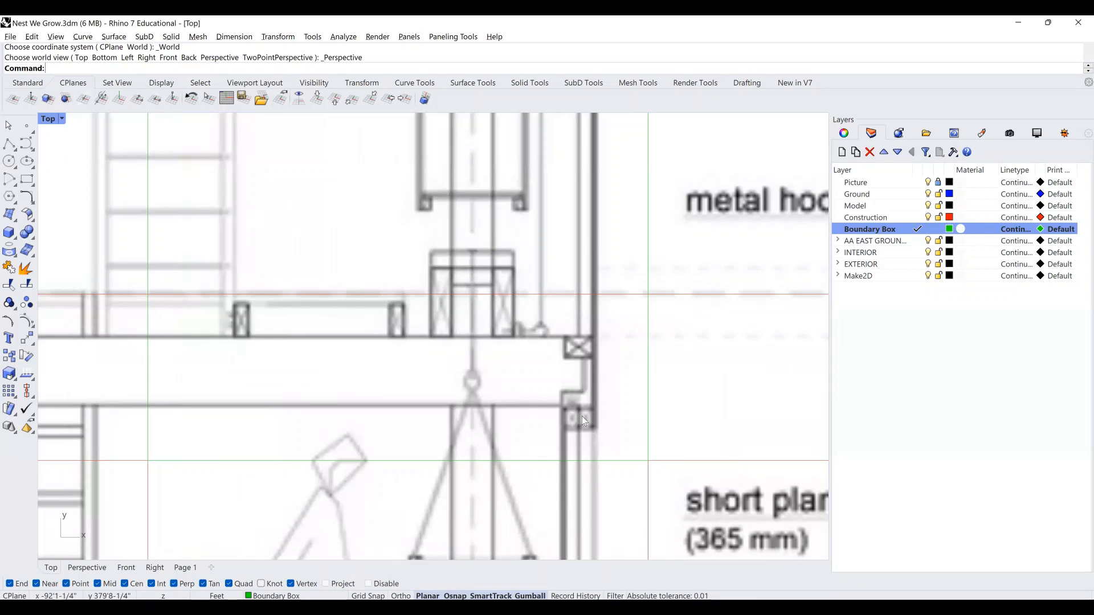
scroll(590, 419, "down", 4)
scroll(592, 394, "down", 3)
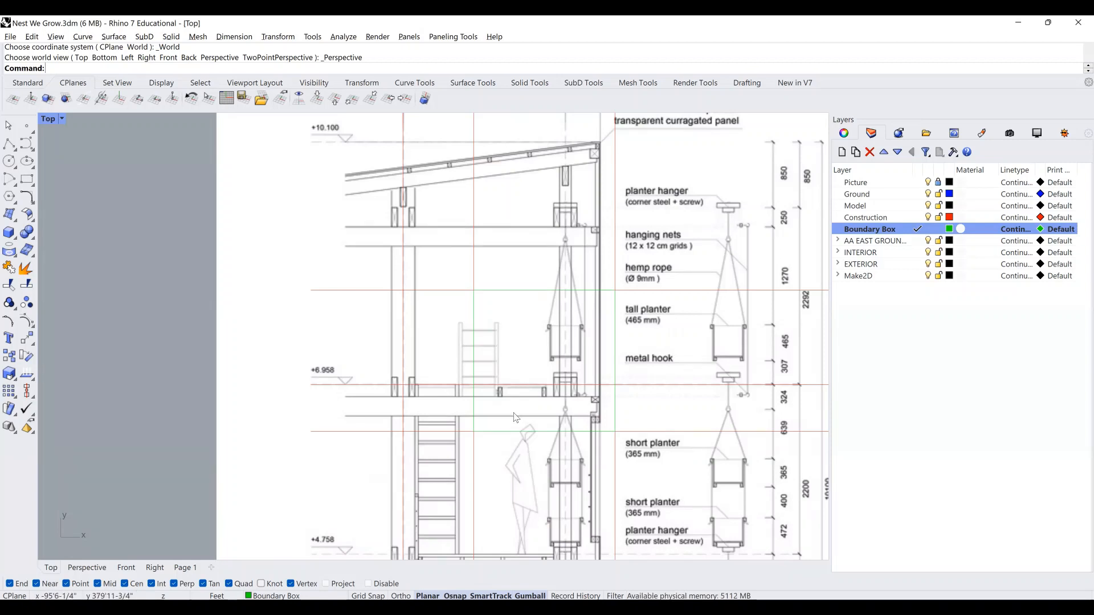
scroll(515, 418, "up", 5)
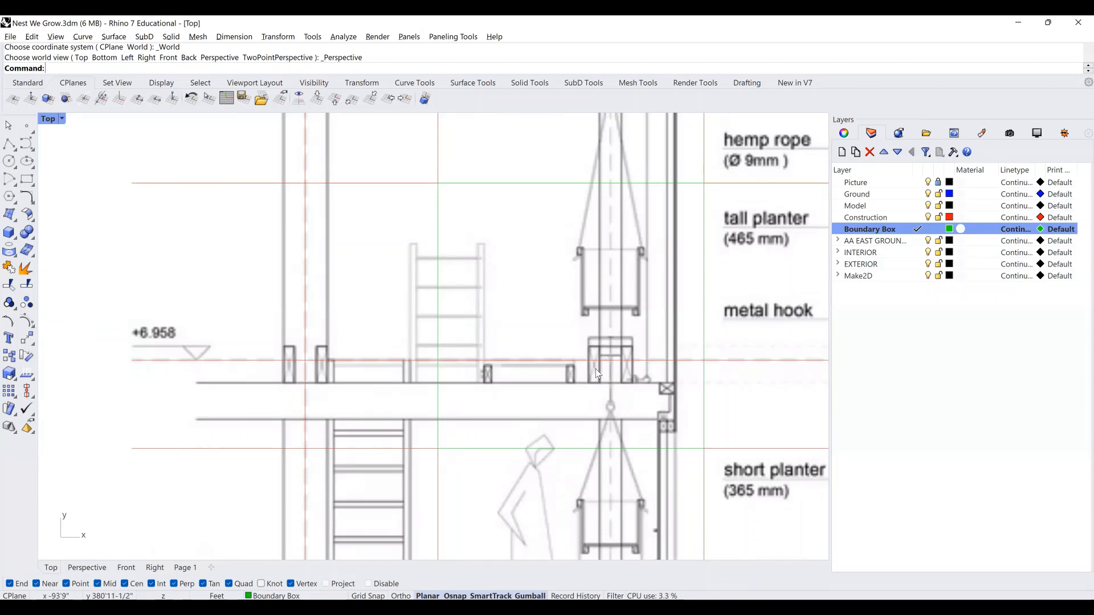
scroll(596, 376, "down", 6)
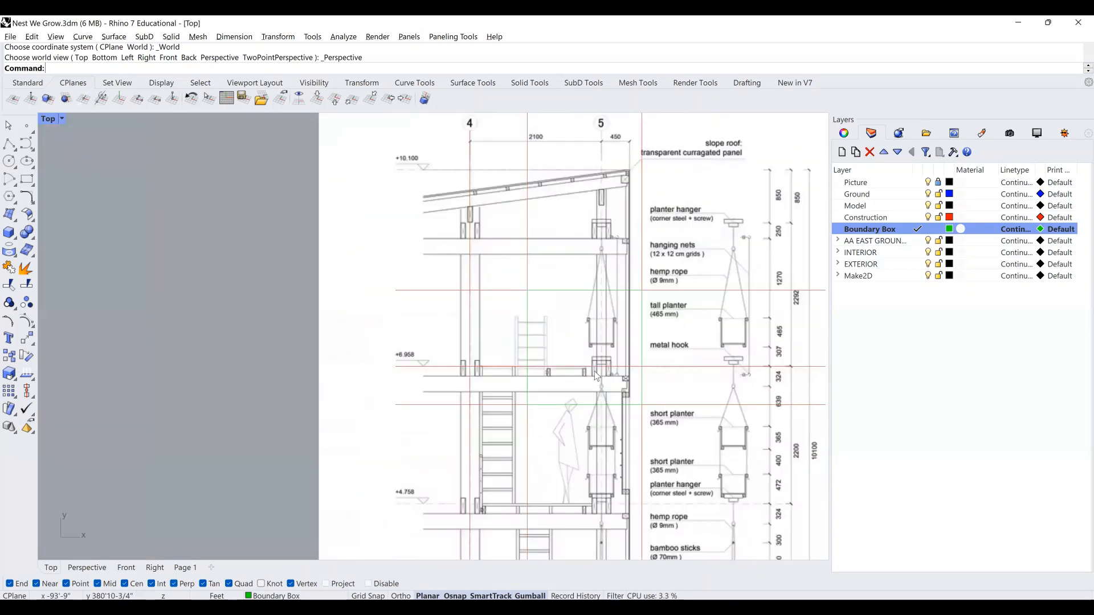
scroll(595, 376, "down", 6)
right_click_drag(571, 379, 549, 98)
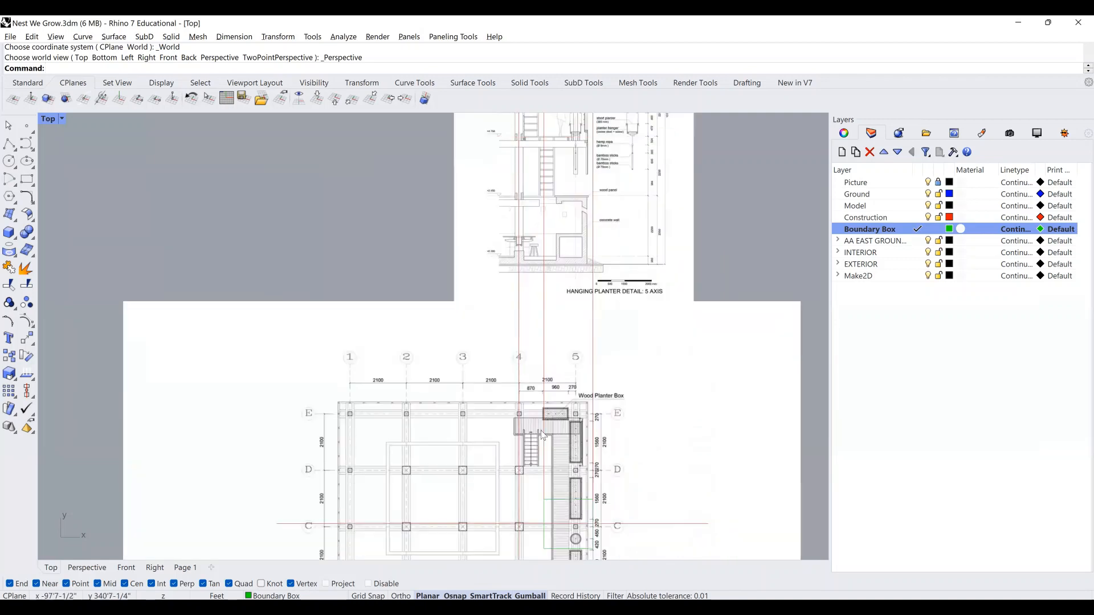
right_click_drag(544, 266, 547, 100)
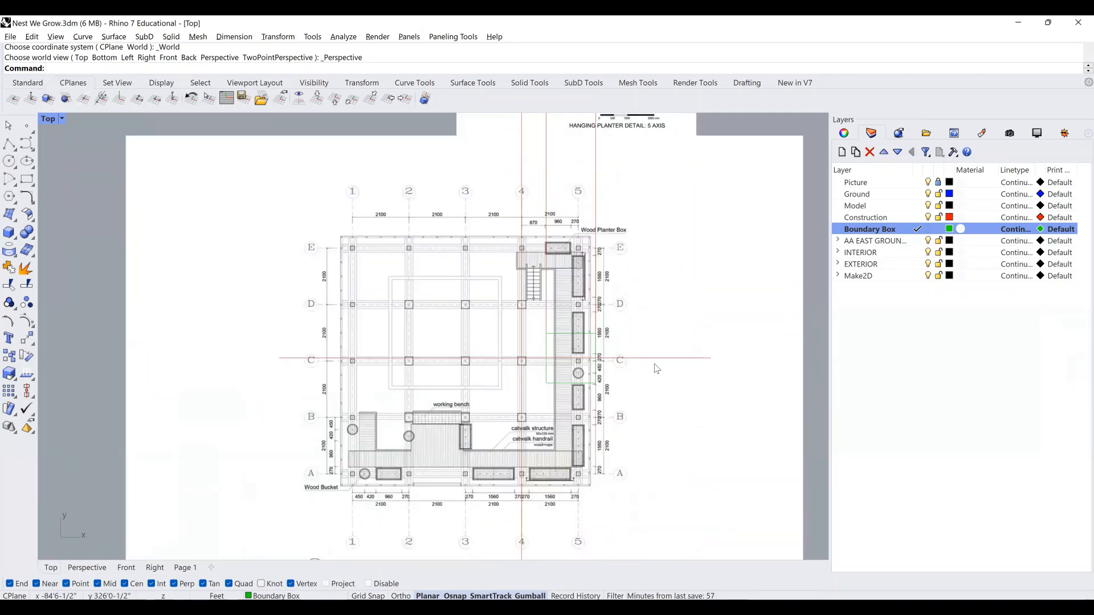
right_click_drag(585, 282, 573, 464)
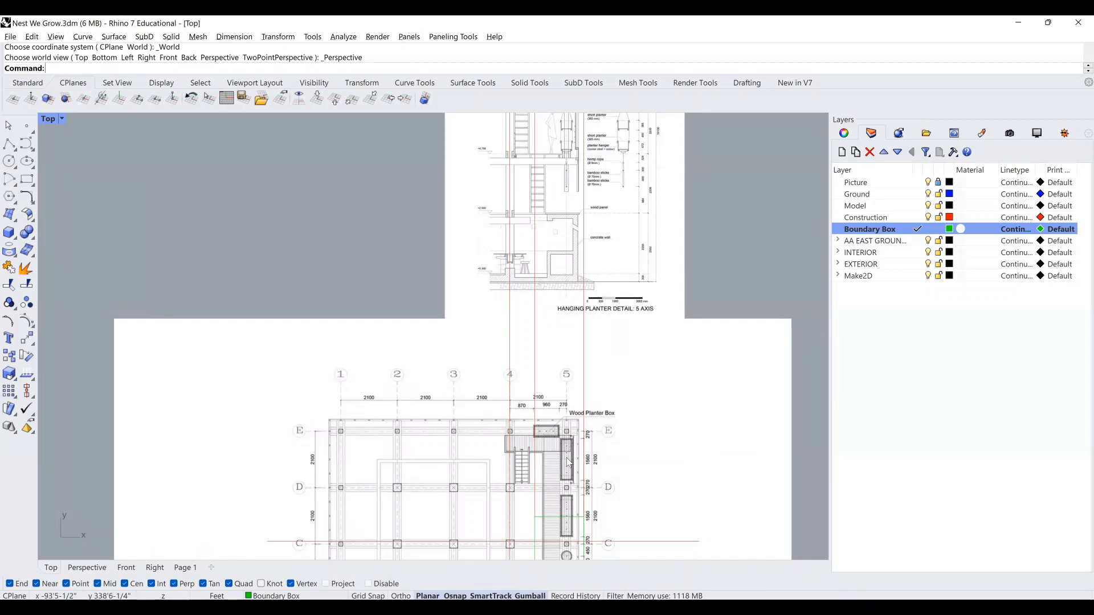
right_click_drag(573, 361, 571, 192)
scroll(563, 343, "up", 3)
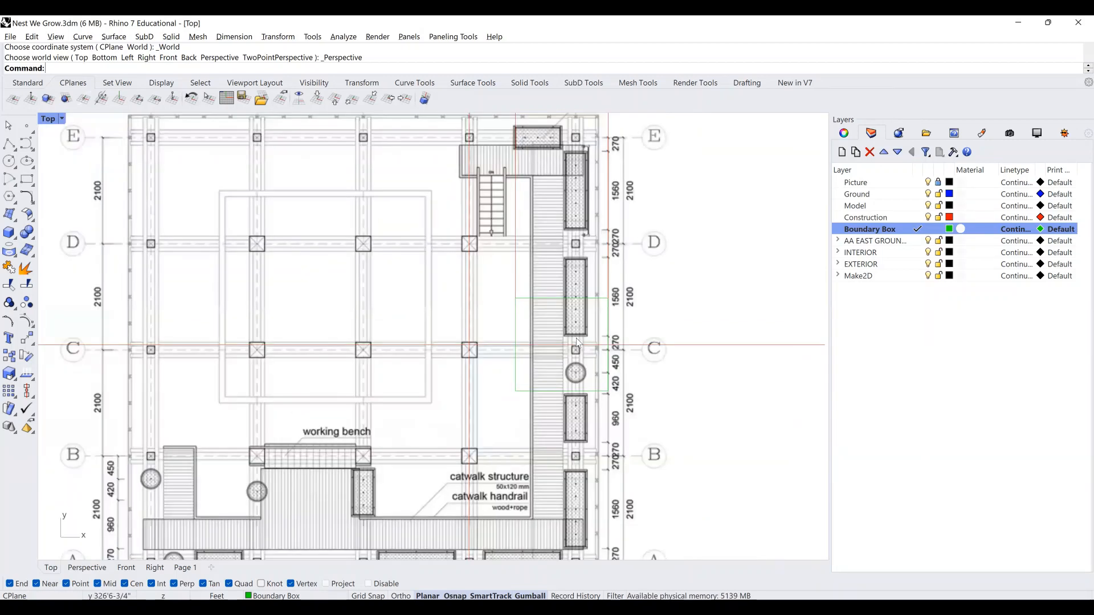
scroll(577, 343, "up", 2)
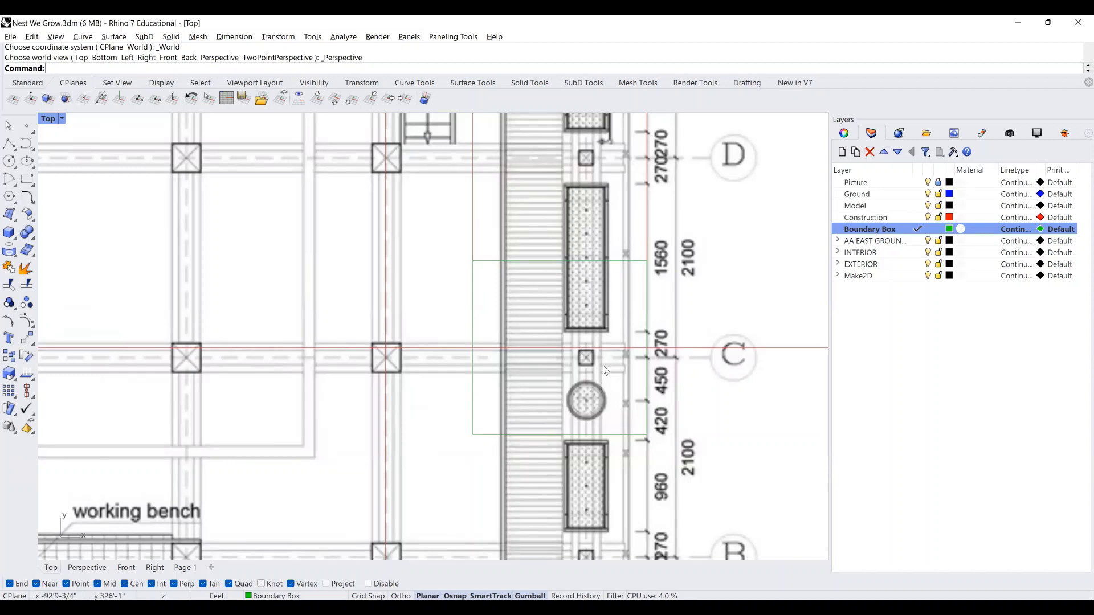
scroll(605, 370, "down", 3)
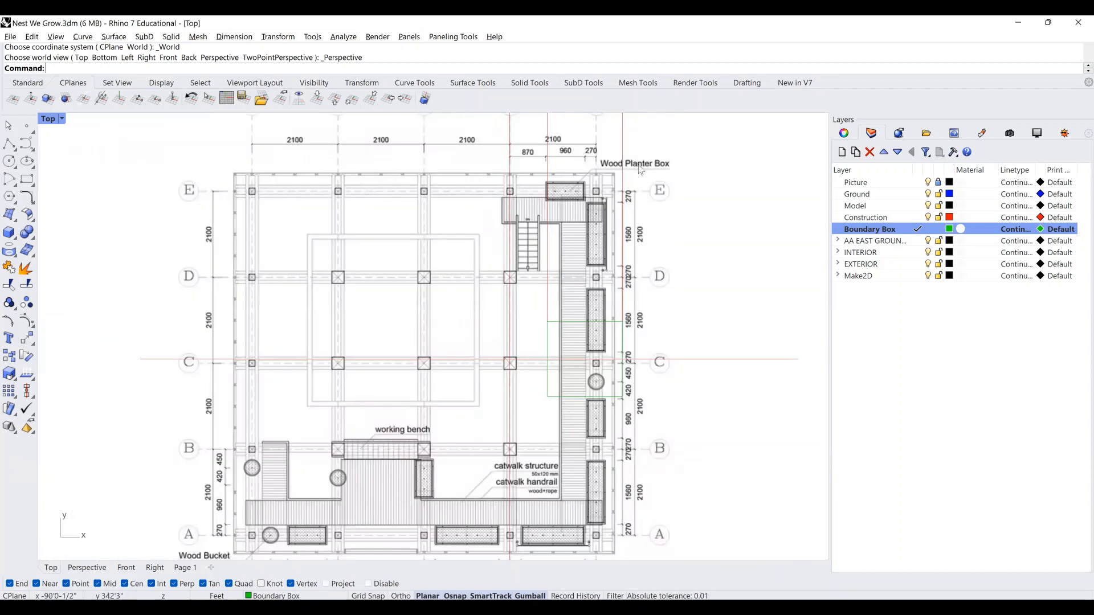
right_click_drag(638, 171, 597, 407)
scroll(631, 207, "down", 2)
scroll(597, 407, "down", 2)
right_click_drag(606, 149, 605, 201)
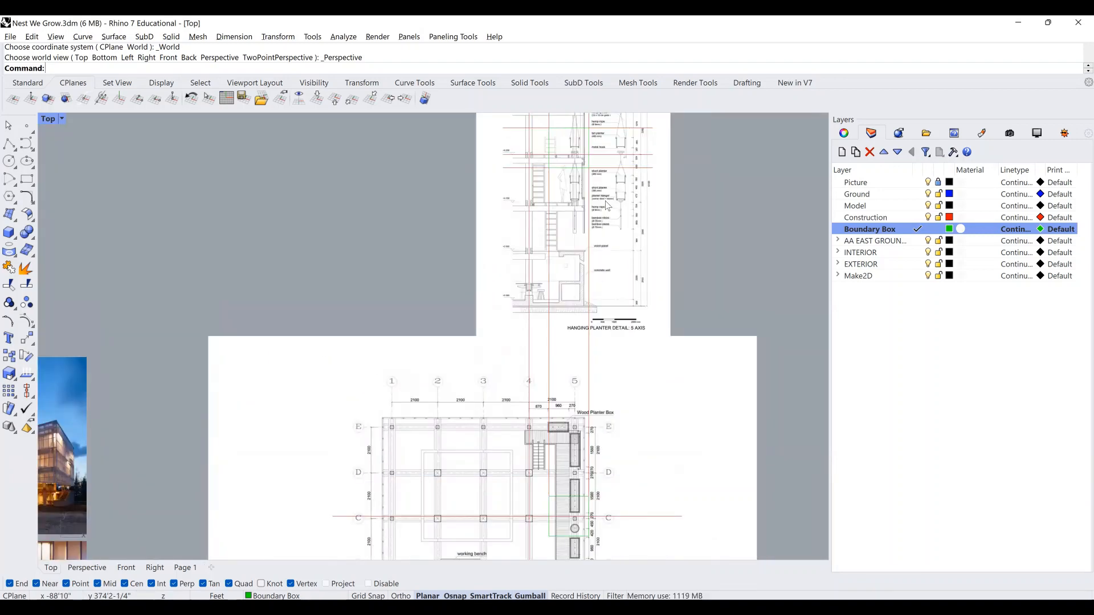
right_click_drag(606, 192, 602, 228)
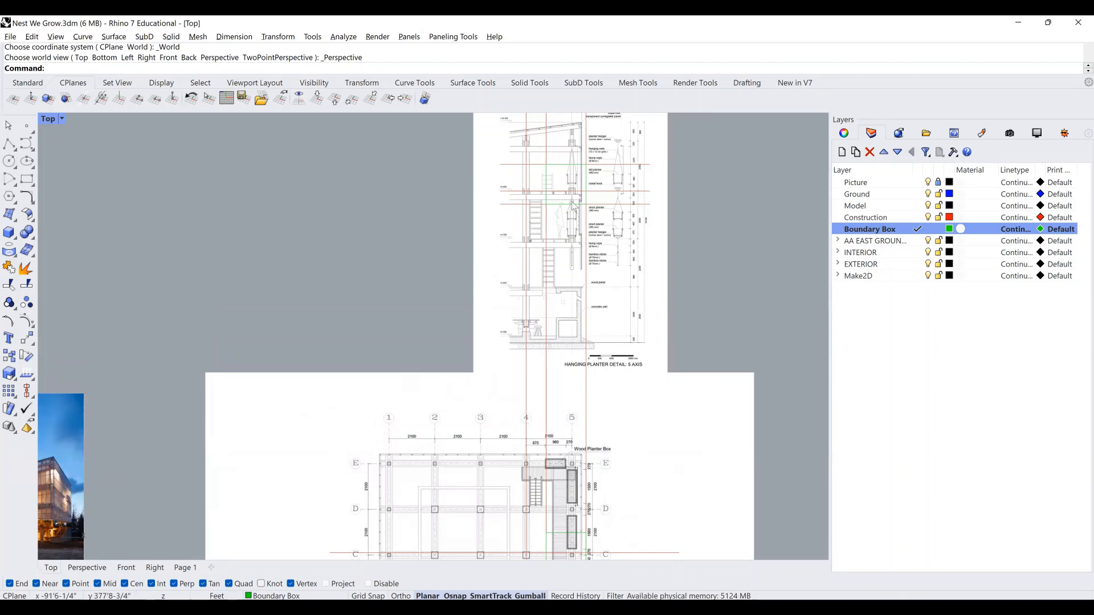
scroll(573, 205, "up", 8)
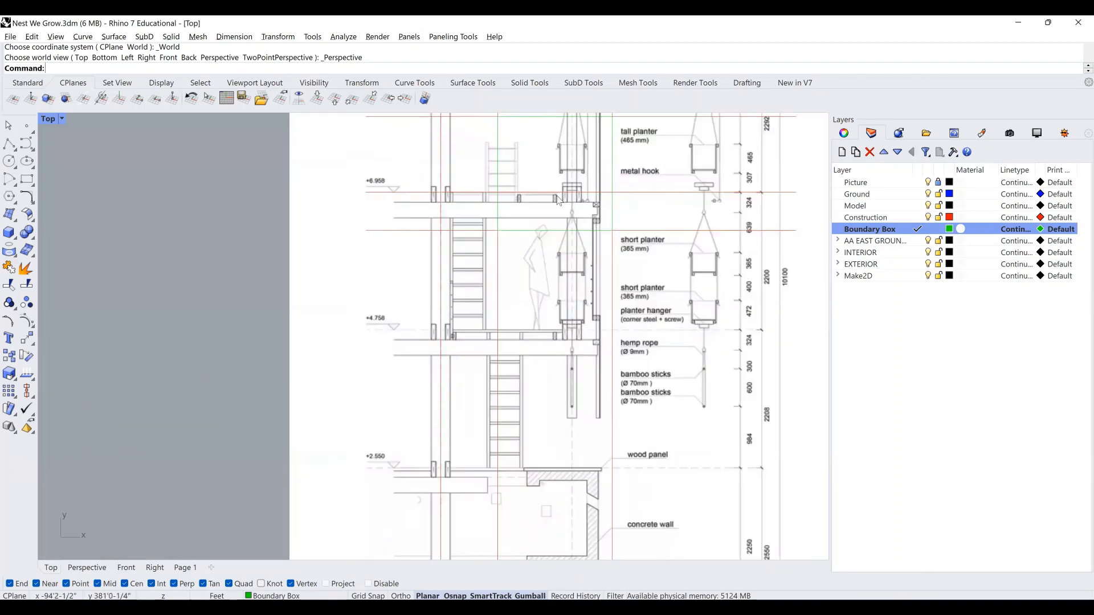
right_click_drag(558, 200, 551, 265)
scroll(530, 245, "up", 8)
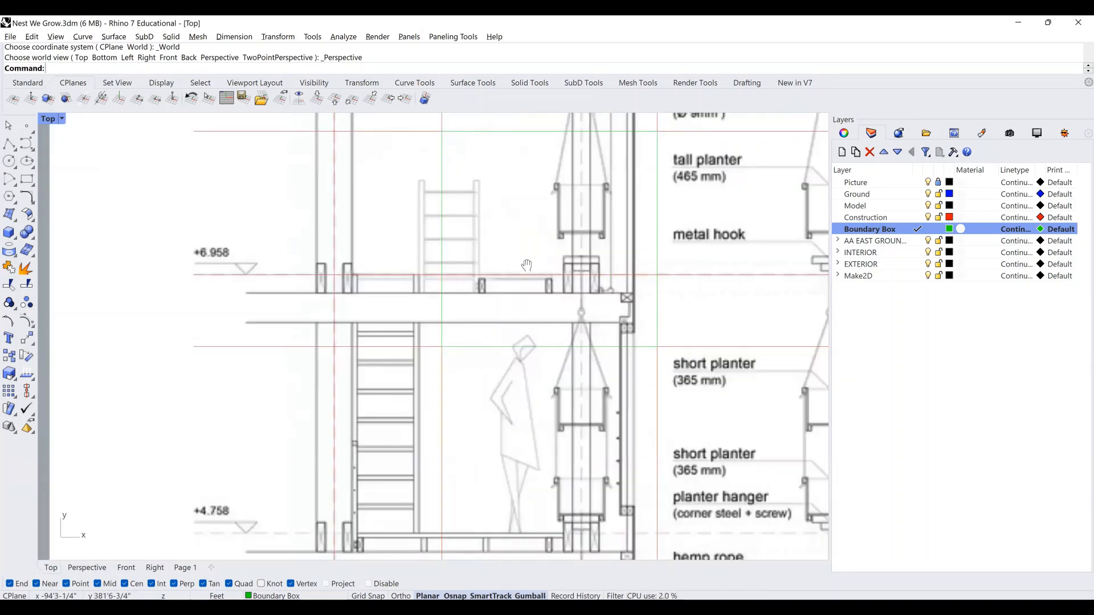
Make Model the current layer and trace a rectangle around the small post outline.
left_click(917, 207)
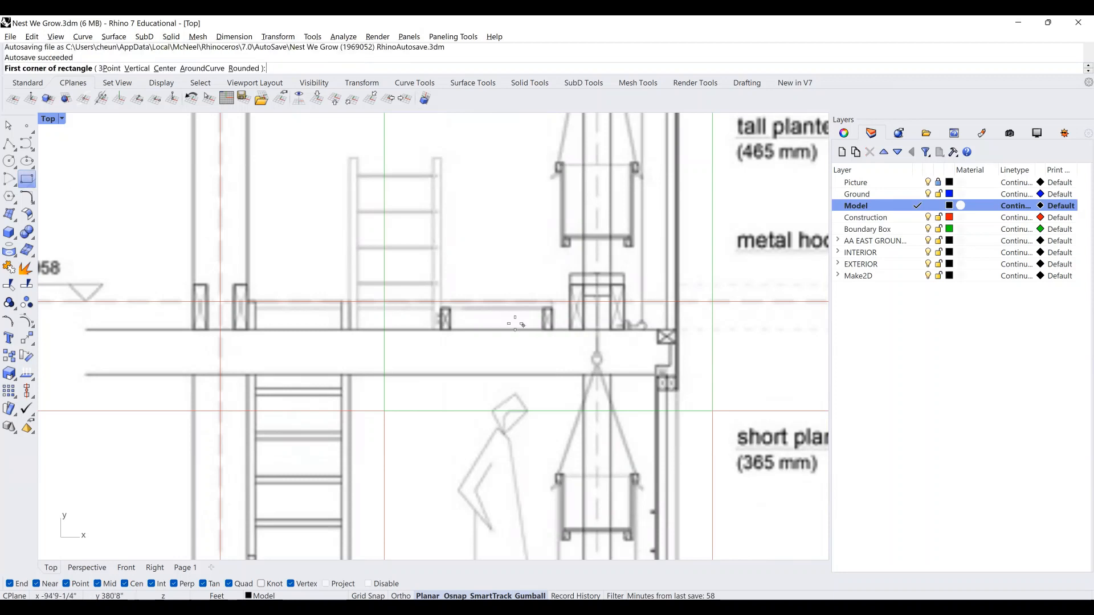
scroll(456, 317, "up", 5)
scroll(419, 308, "up", 4)
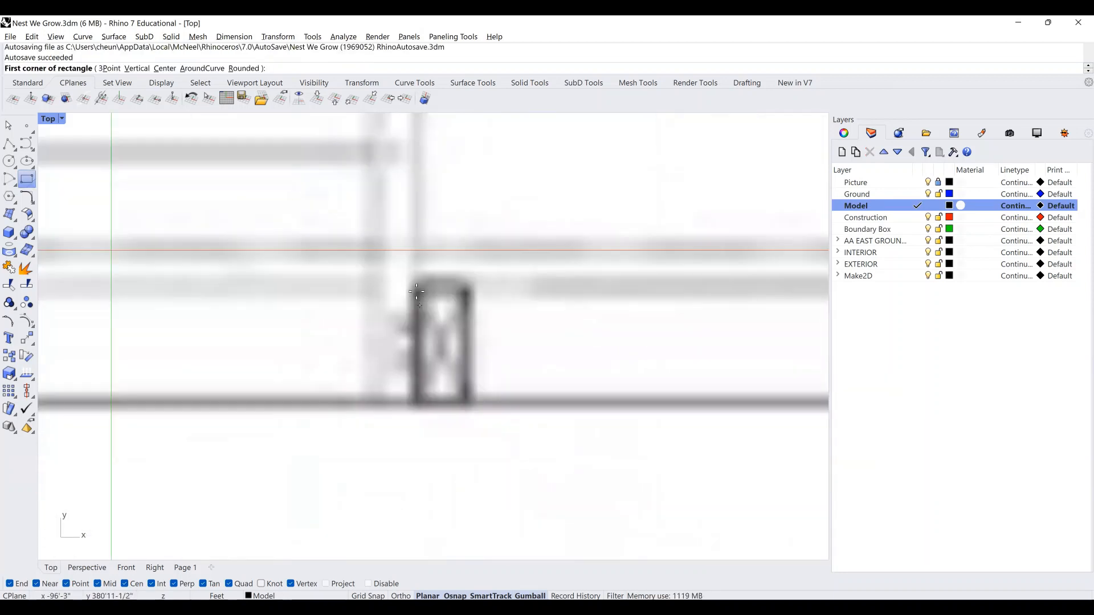
left_click(416, 290)
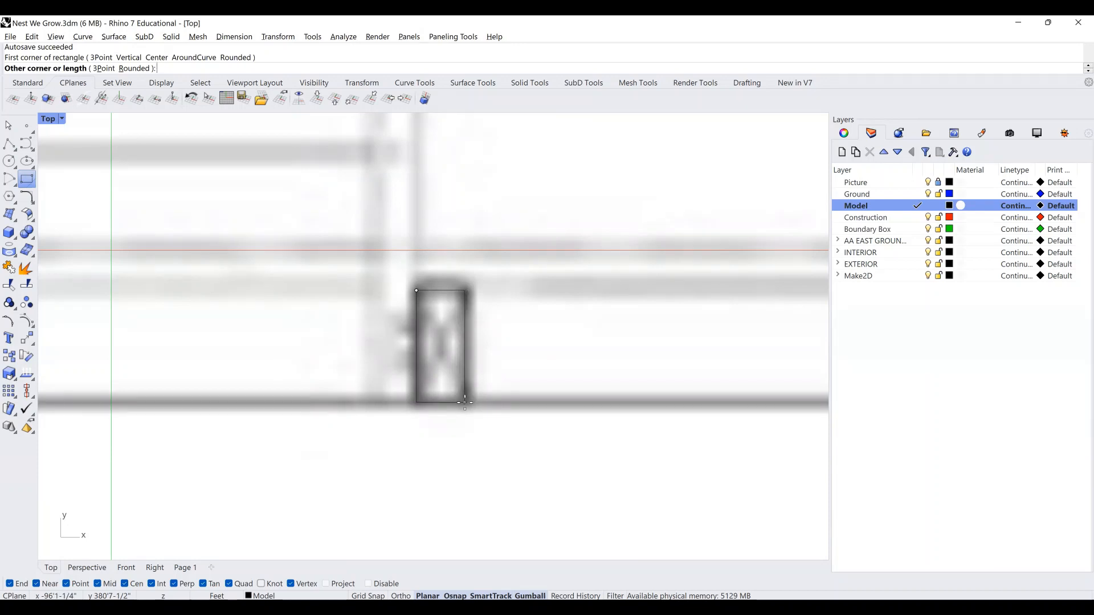
left_click(466, 402)
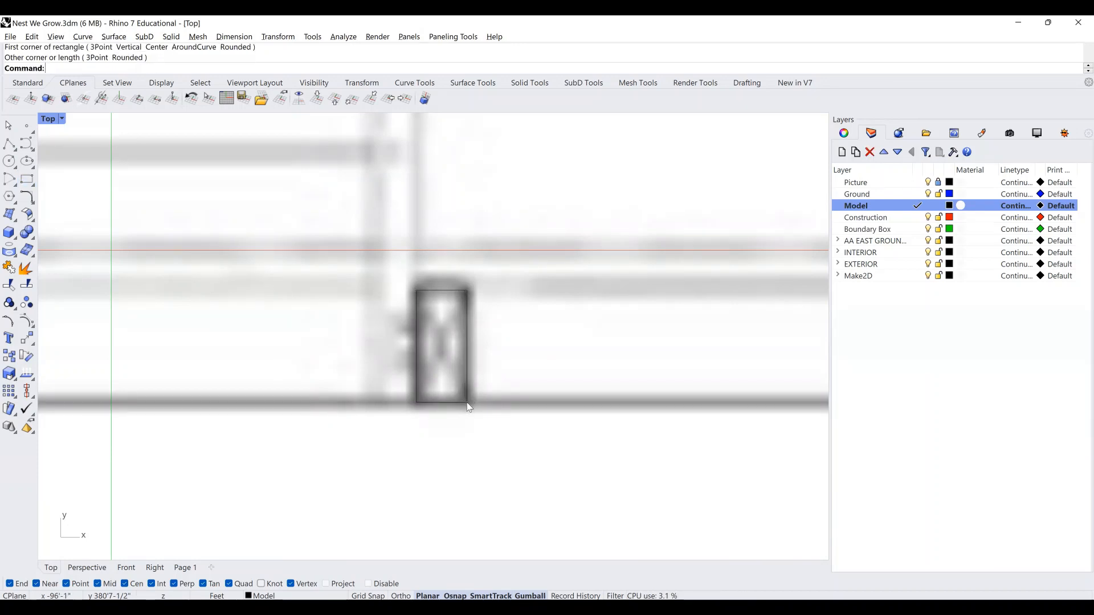
scroll(440, 409, "down", 5)
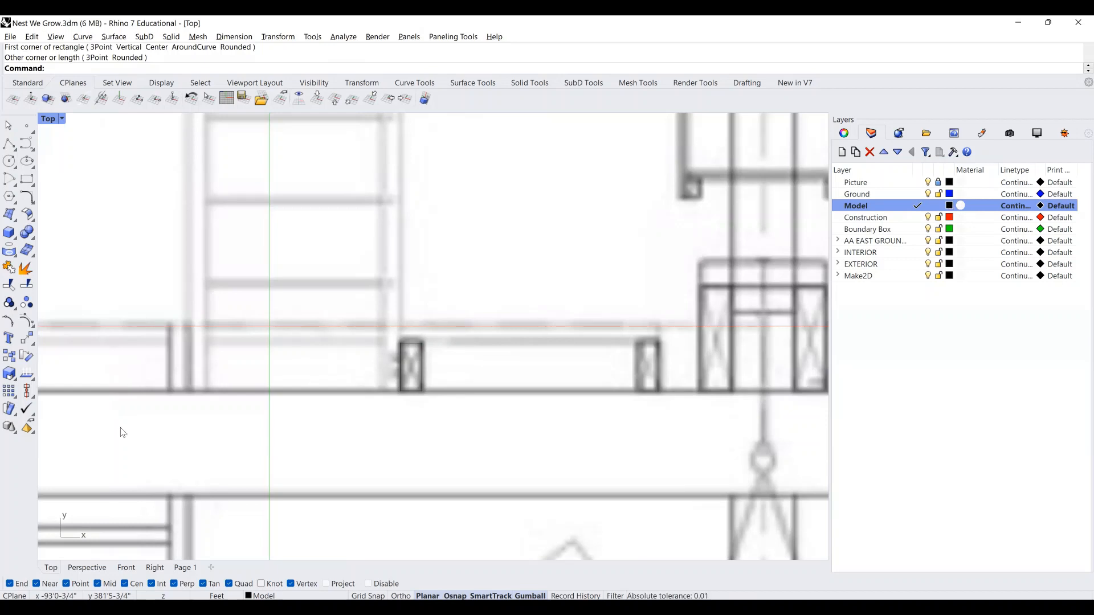
scroll(136, 409, "down", 2)
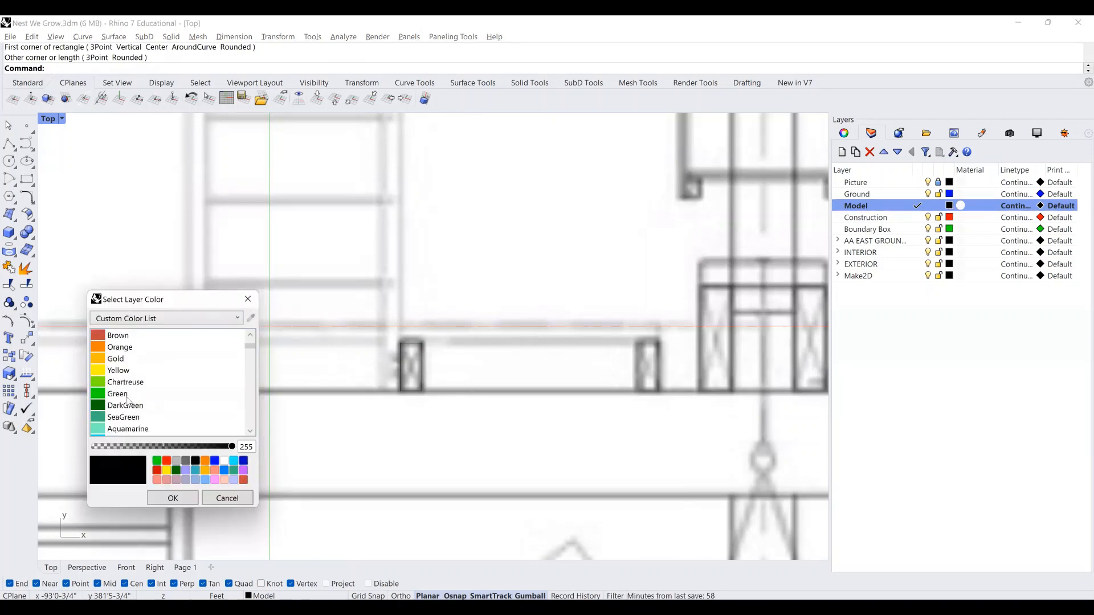
Set the Model layer colour to cyan, then select the traced post rectangle.
scroll(128, 404, "down", 2)
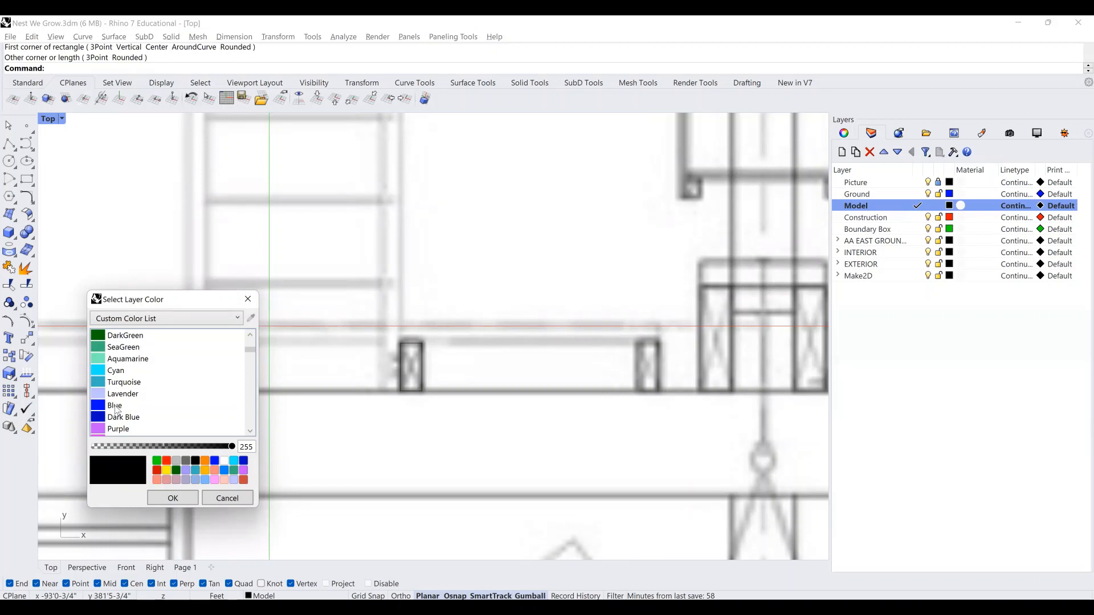
left_click(116, 406)
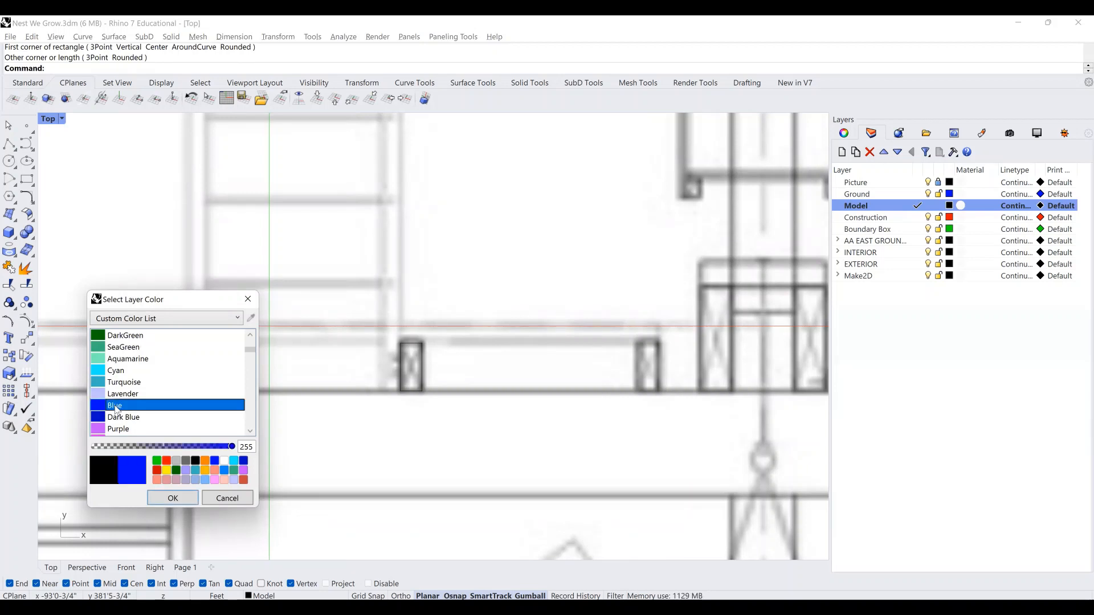
left_click(172, 494)
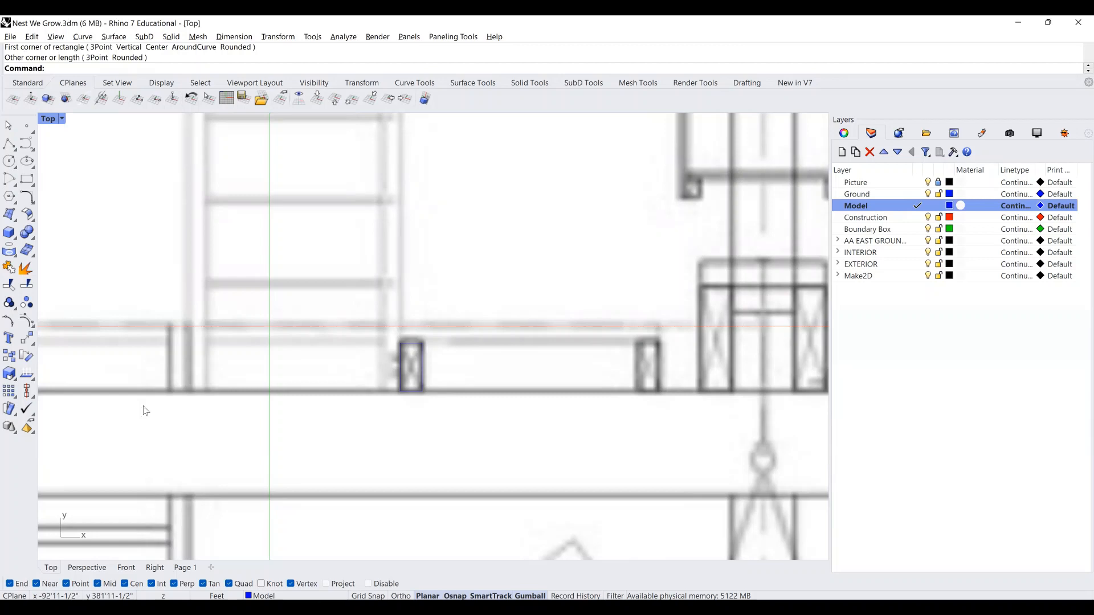
left_click(116, 370)
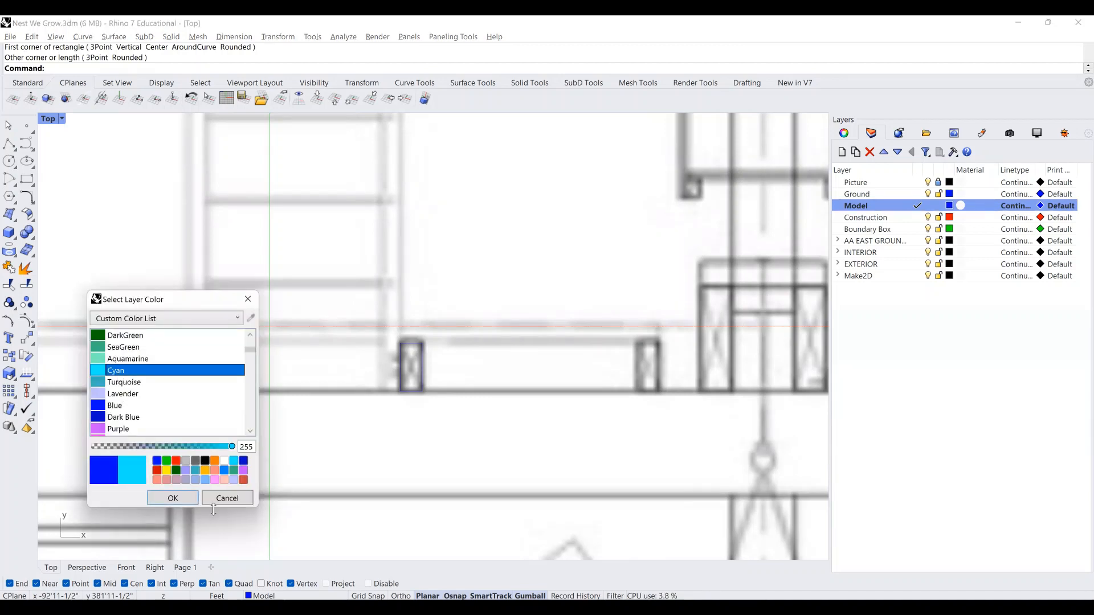
left_click(190, 495)
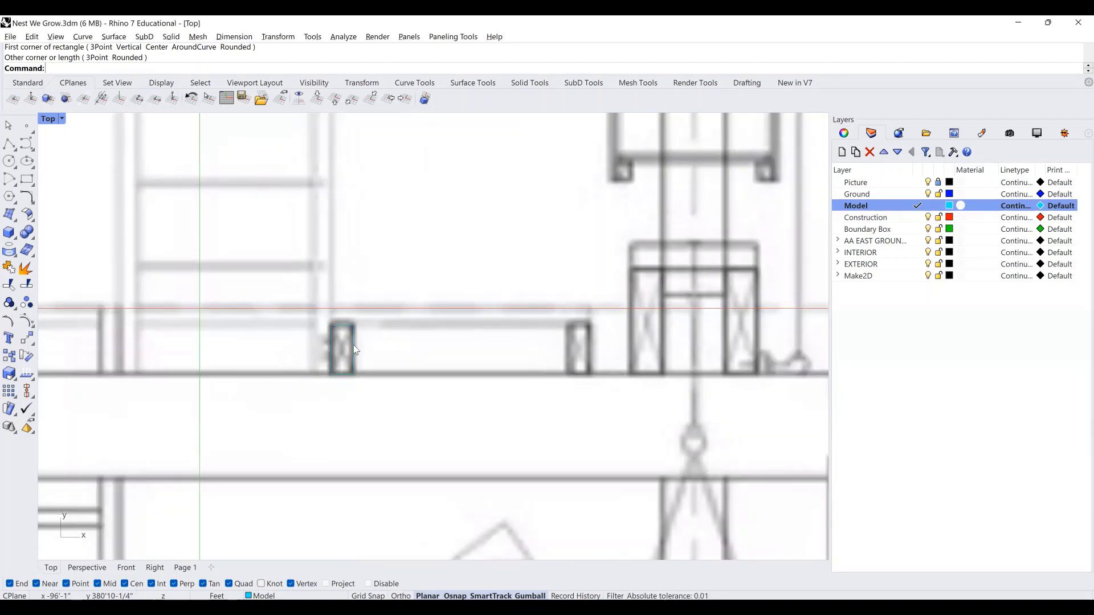
left_click(353, 349)
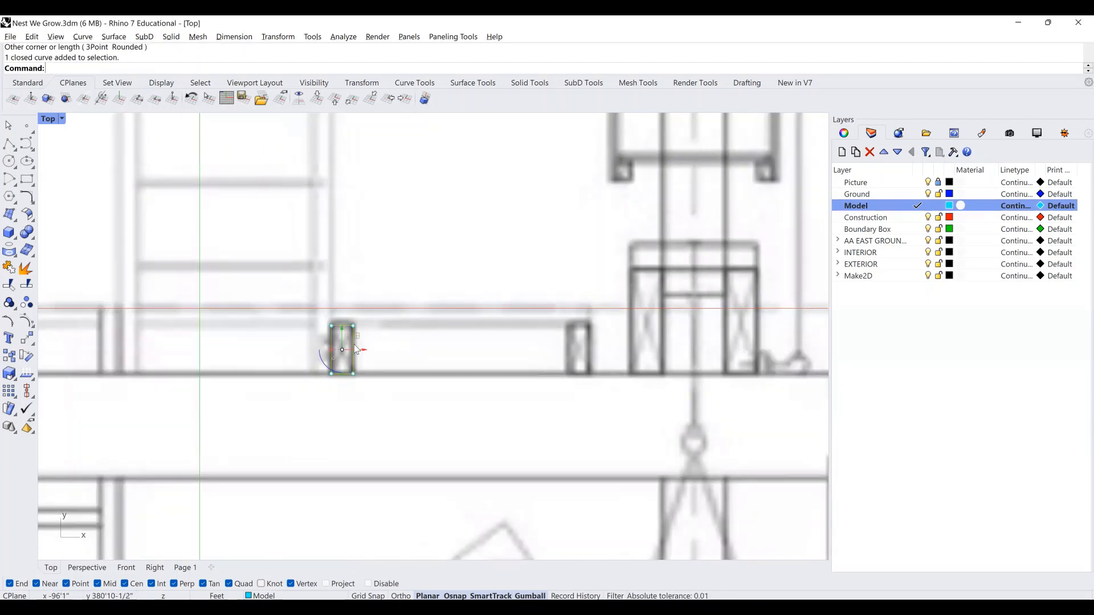
Copy the post rectangle from its top-left corner onto the next post.
key("Return")
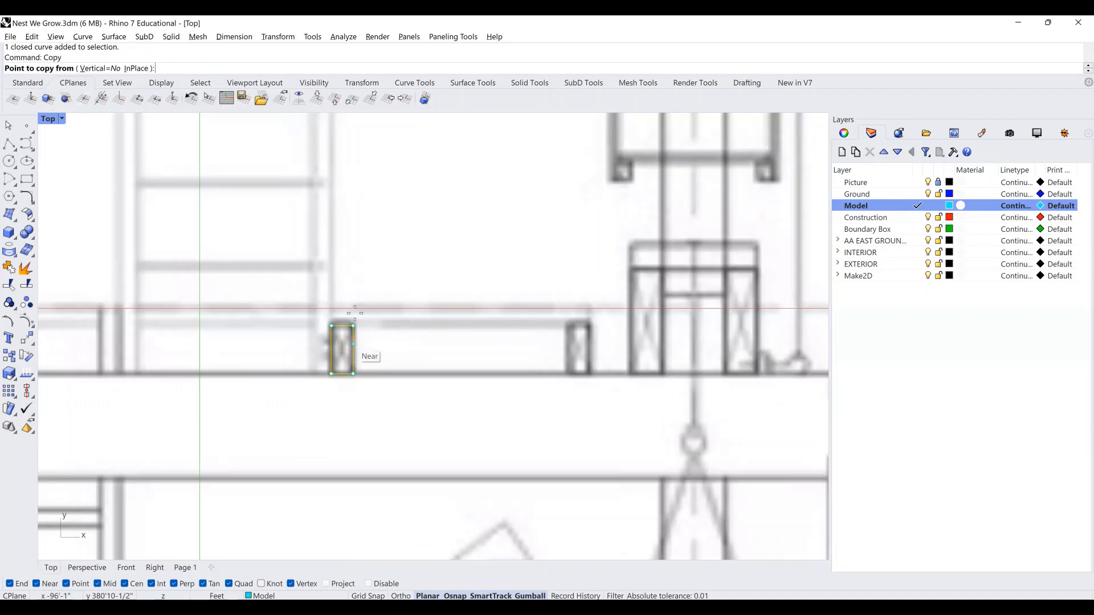
left_click(331, 326)
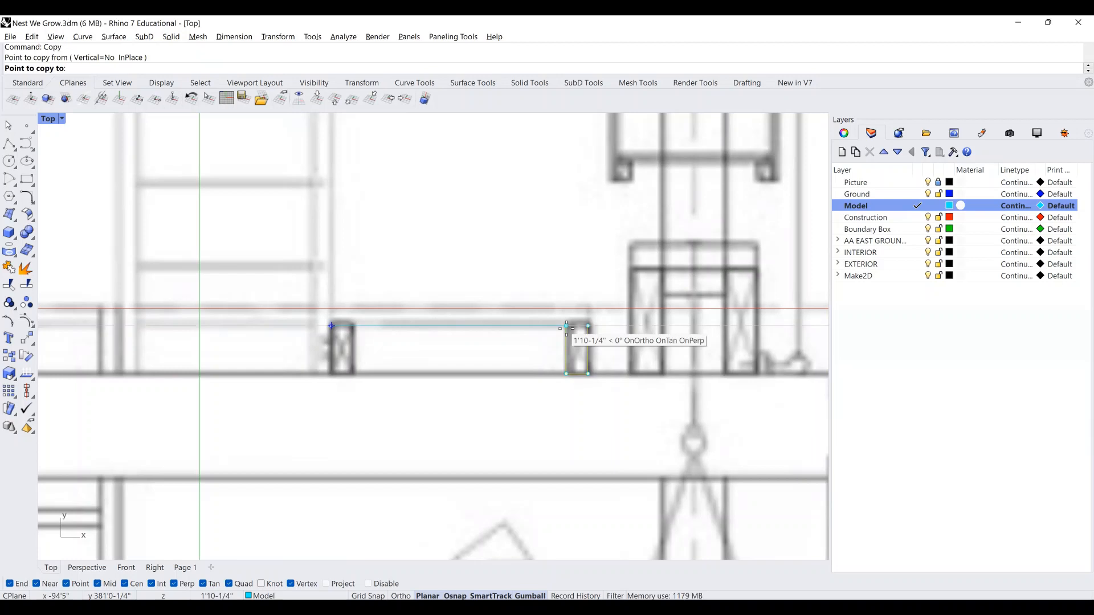
left_click(566, 326)
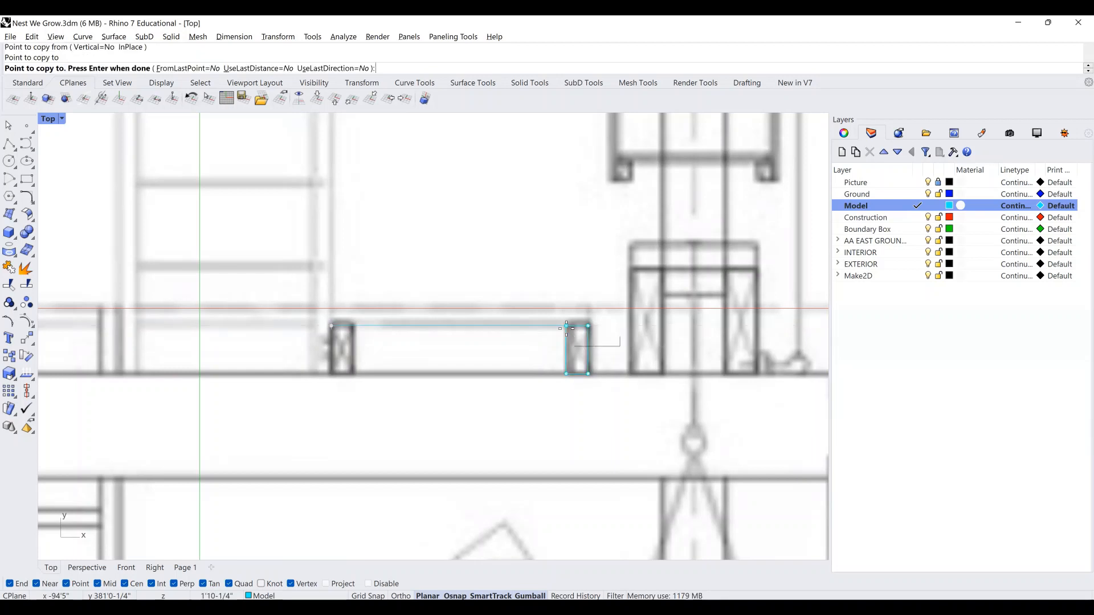
key("Return")
right_click_drag(641, 333, 596, 326)
key("Escape")
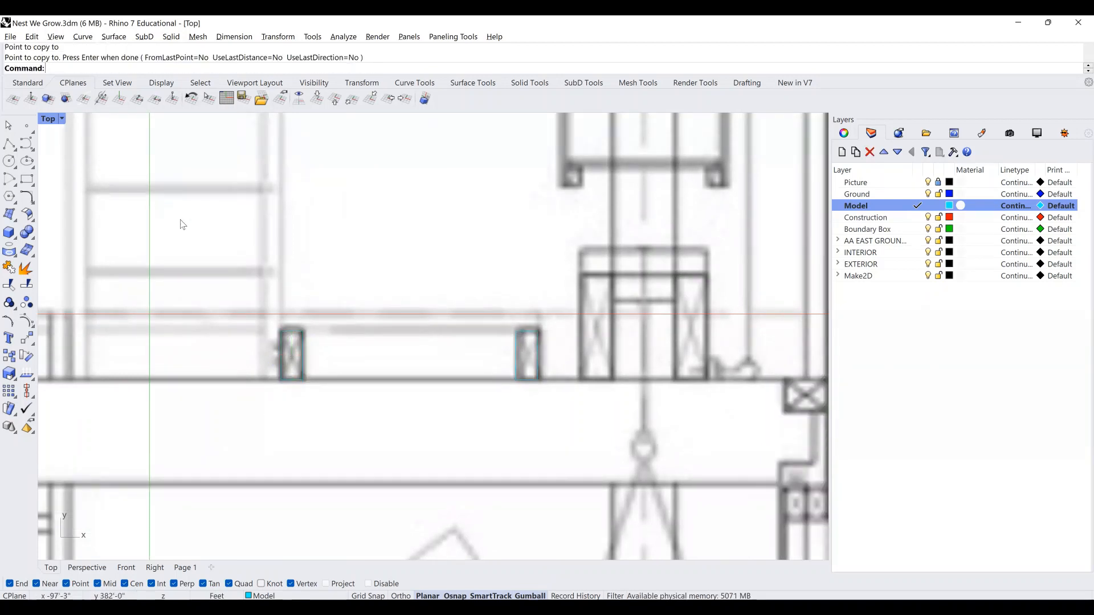
Draw a rectangle from the wall corner over the taller frame.
left_click(23, 181)
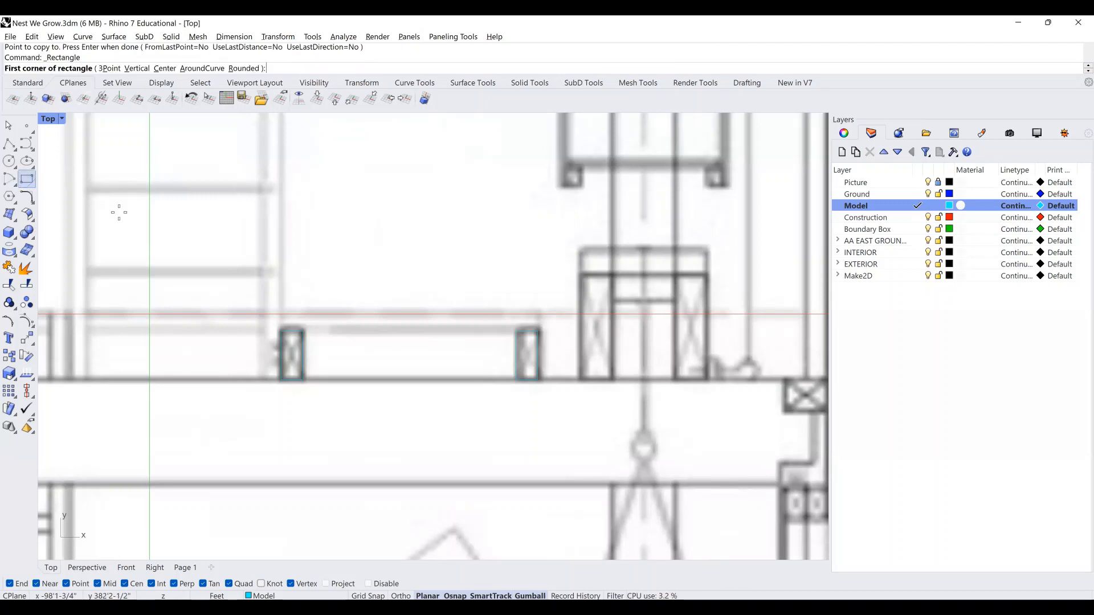
left_click(580, 380)
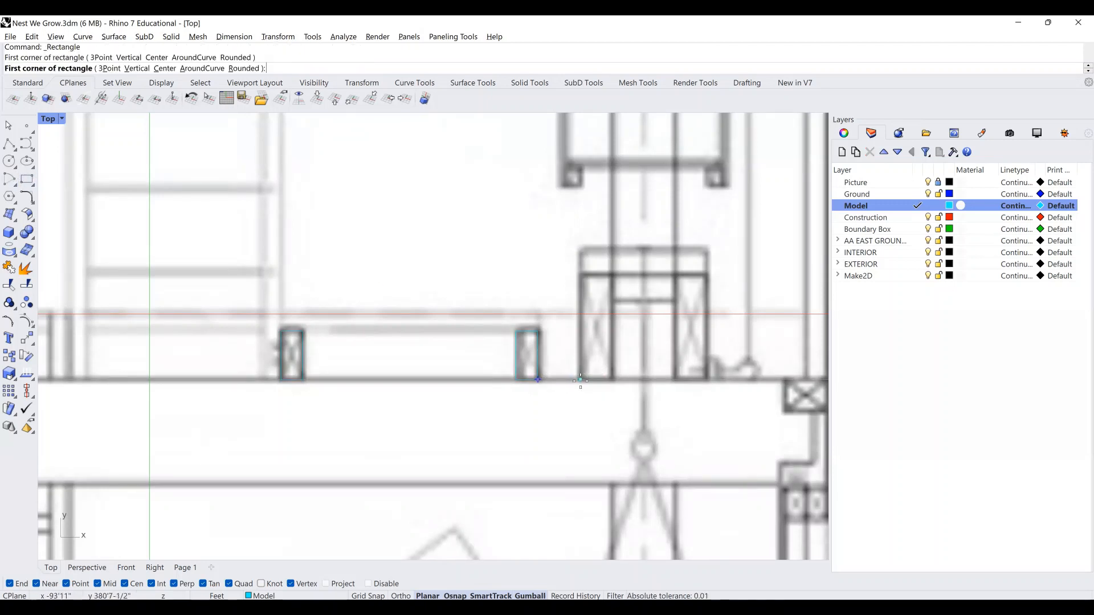
left_click(609, 275)
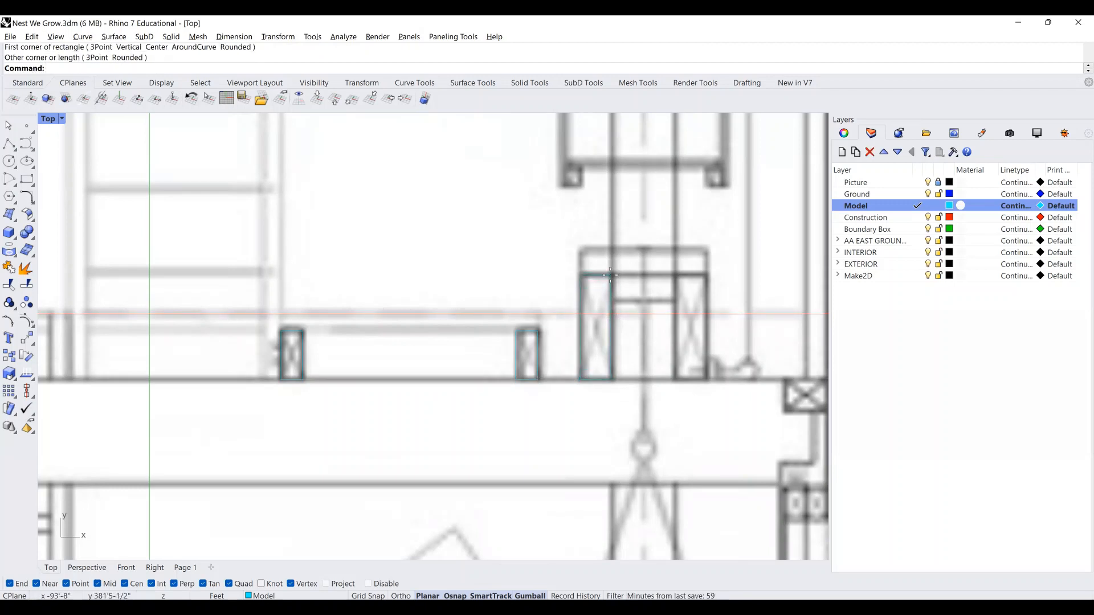
key("Return")
key("Escape")
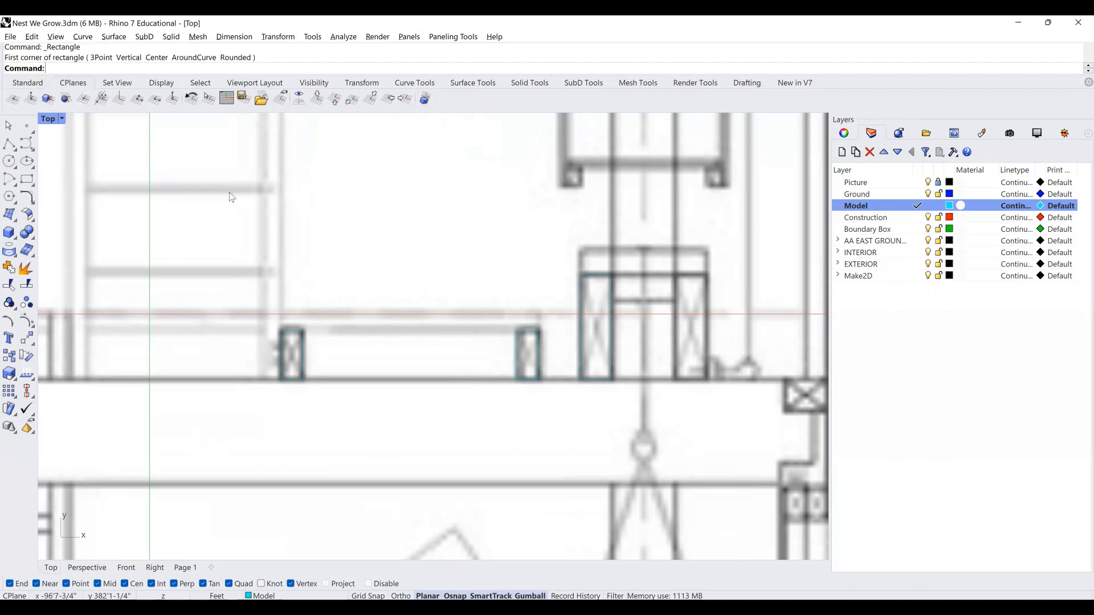
Copy the frame rectangle from its top-left corner over the adjacent frame.
left_click(610, 293)
key("Return")
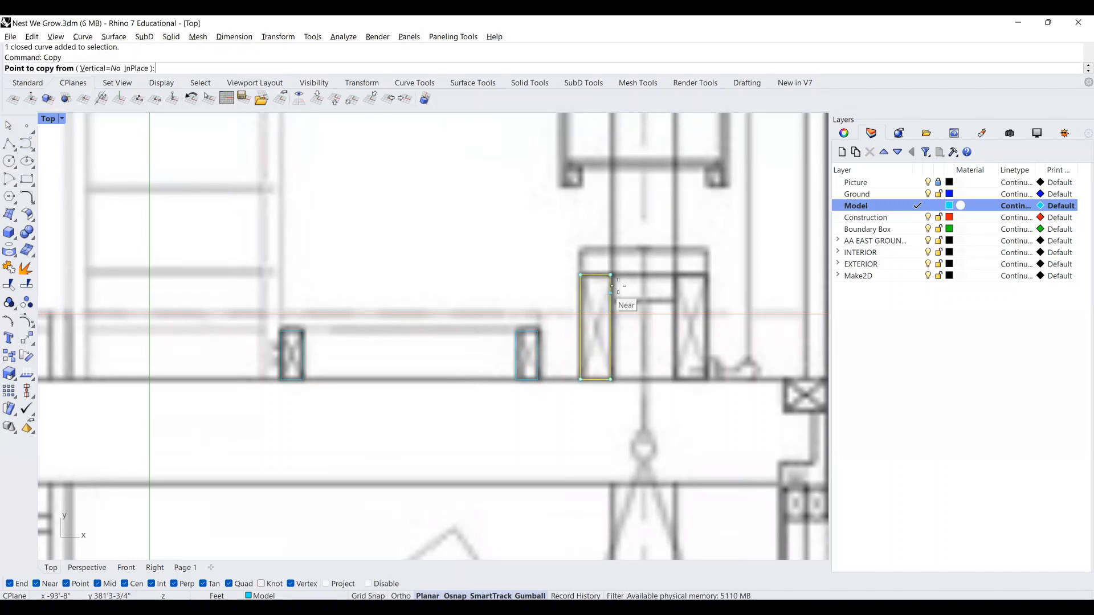
left_click(580, 275)
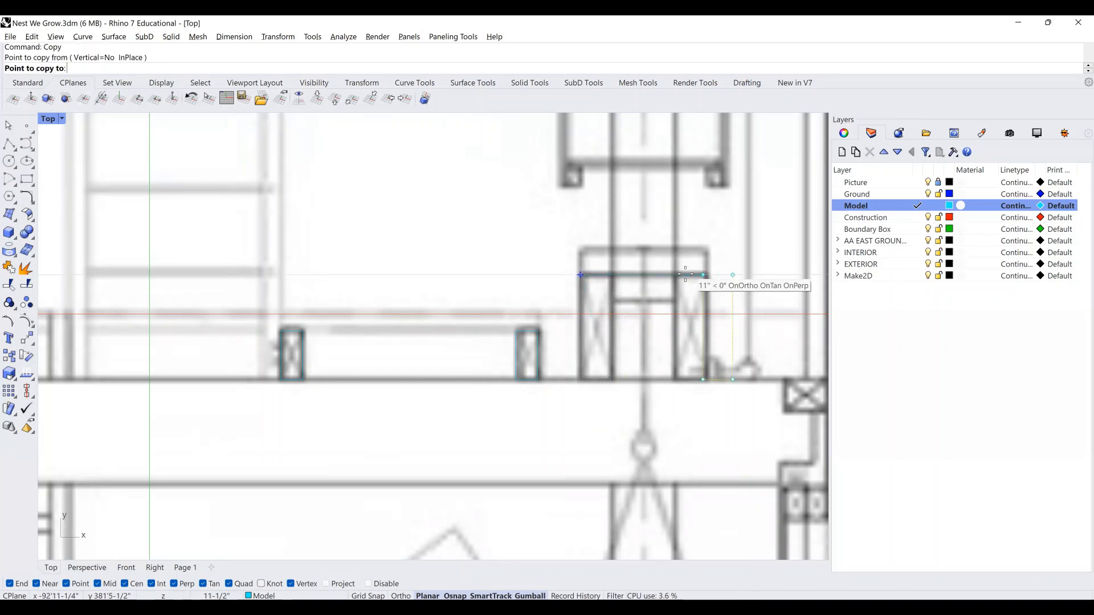
left_click(676, 275)
key("Return")
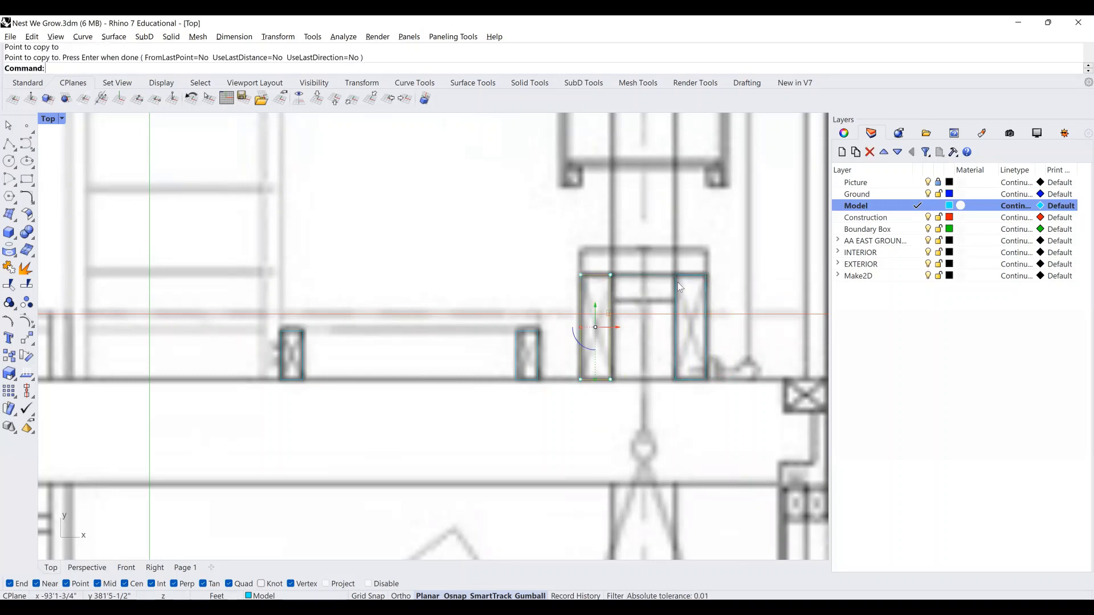
right_click_drag(409, 268, 455, 268)
key("Escape")
Zoom out and pan to frame the Forth Level Plan and Hanging Planter Detail.
scroll(459, 254, "down", 2)
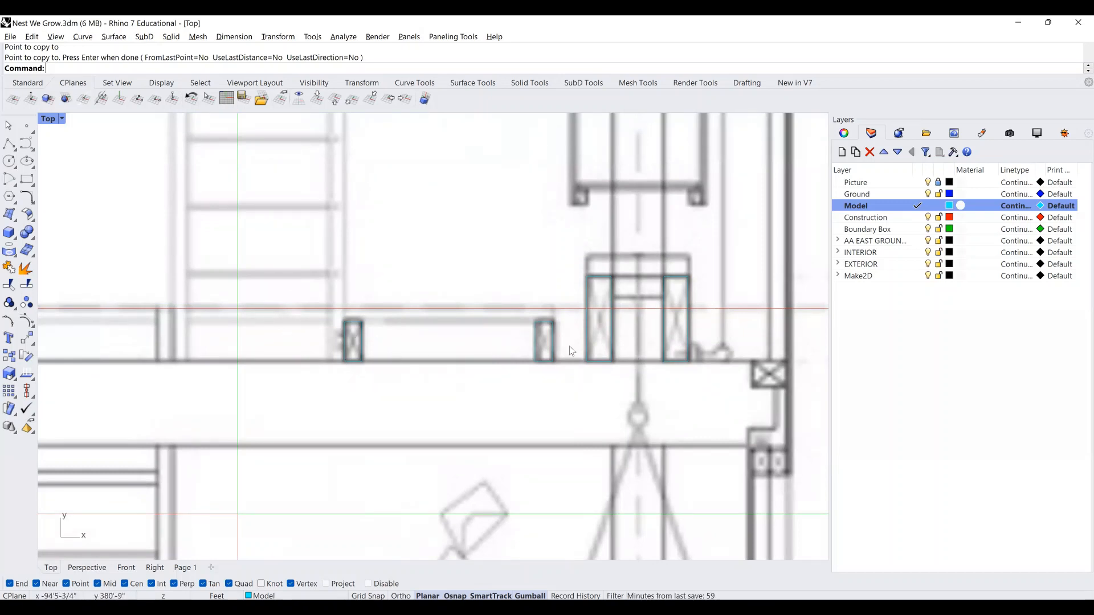
right_click_drag(670, 340, 639, 339)
scroll(637, 335, "down", 3)
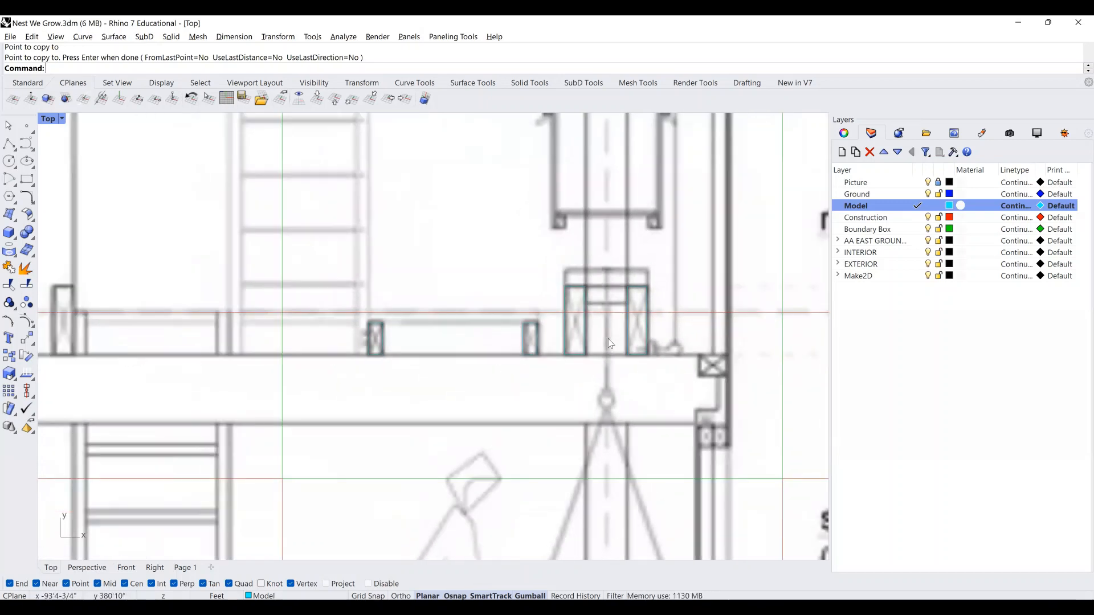
scroll(510, 339, "down", 4)
scroll(512, 263, "down", 5)
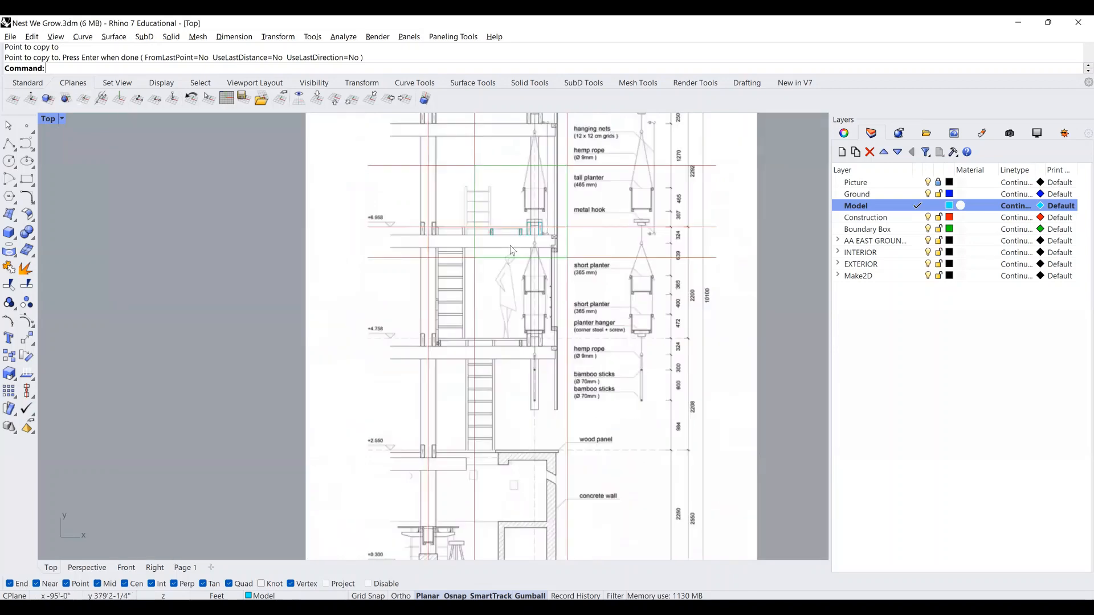
right_click_drag(515, 475, 513, 362)
mouse_move(510, 411)
right_mouse_down()
mouse_move(523, 276)
mouse_move(500, 340)
mouse_move(499, 417)
right_mouse_up()
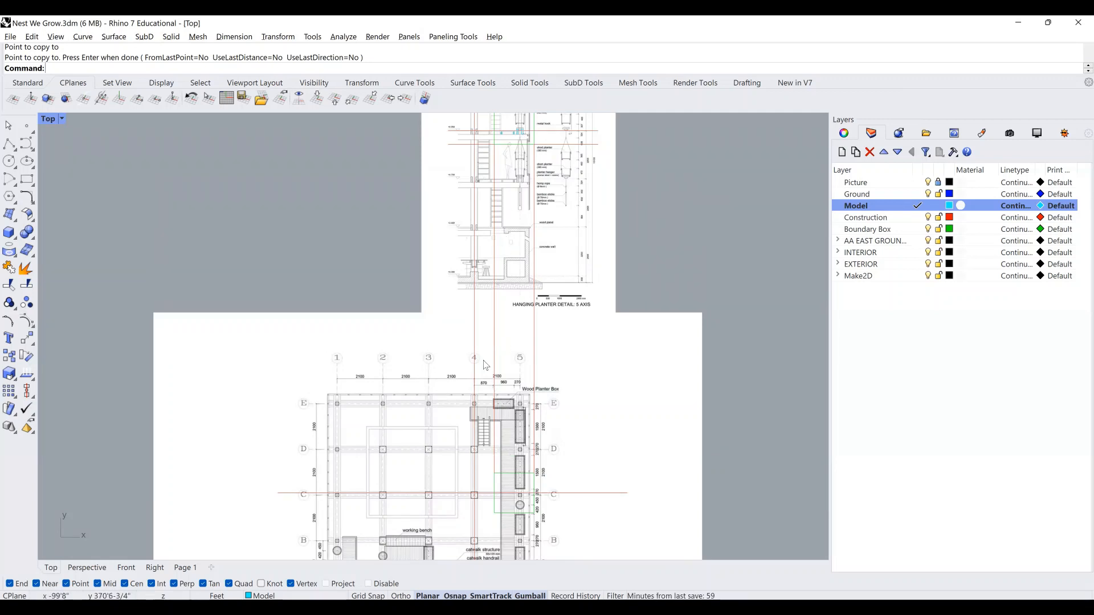
right_click_drag(513, 294, 512, 402)
right_click_drag(523, 238, 519, 304)
scroll(517, 300, "up", 2)
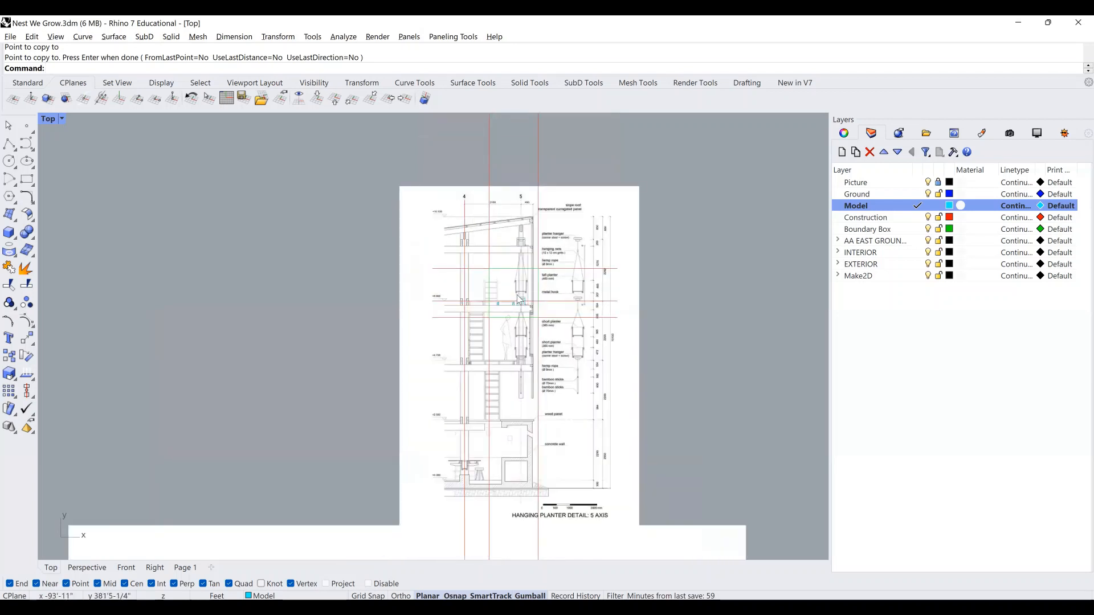
scroll(516, 298, "up", 5)
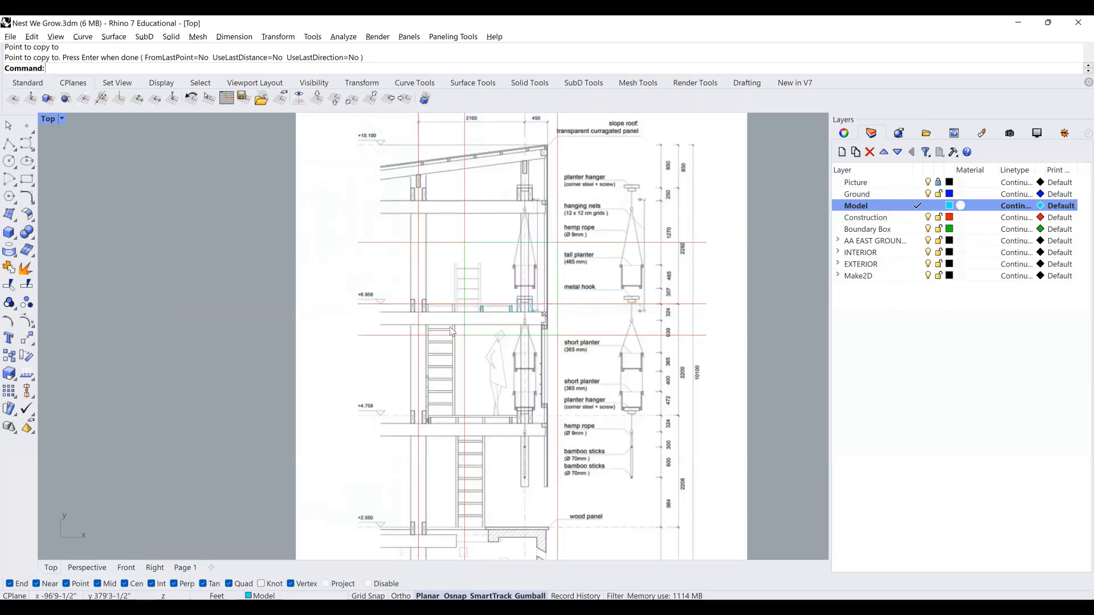
In the Perspective viewport, select both traced post rectangles.
left_click(87, 568)
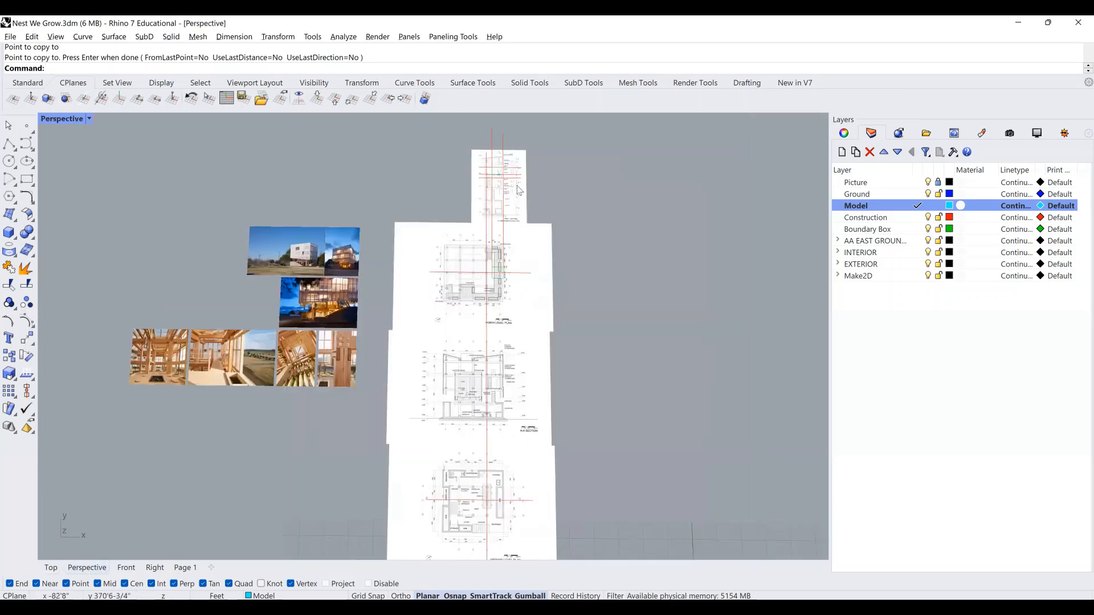
scroll(500, 172, "up", 2)
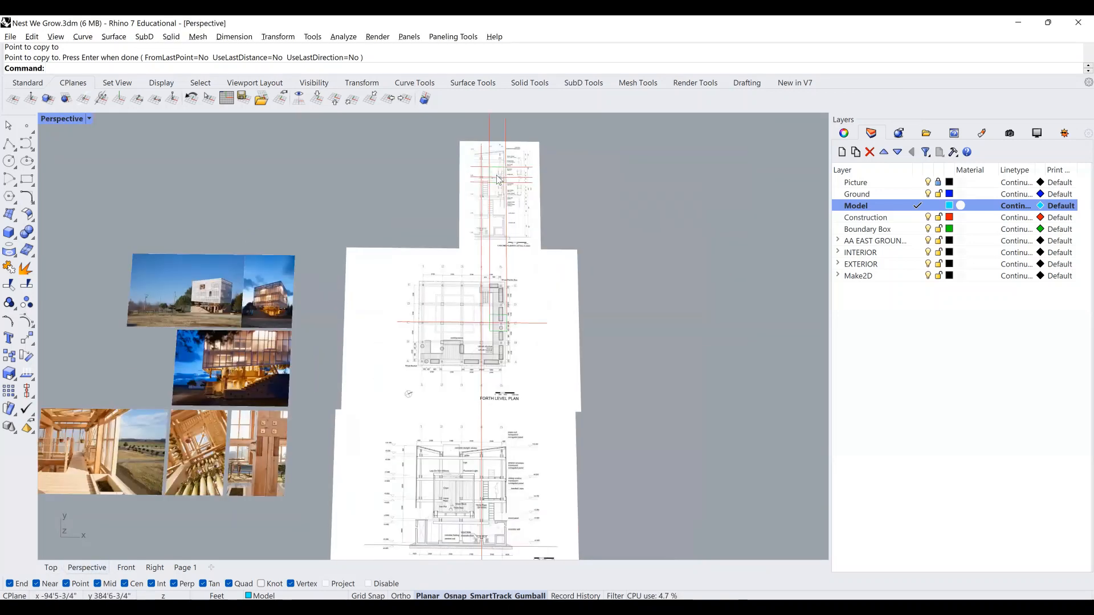
scroll(497, 176, "up", 5)
scroll(493, 215, "up", 2)
scroll(501, 212, "up", 1)
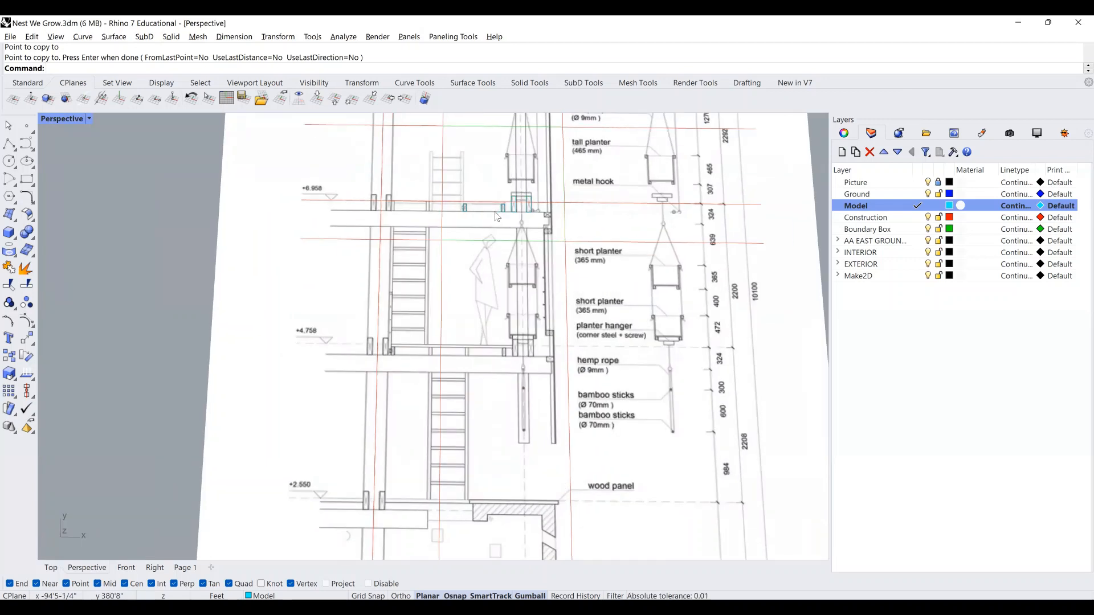
left_click(500, 210)
left_click(463, 209, "shift")
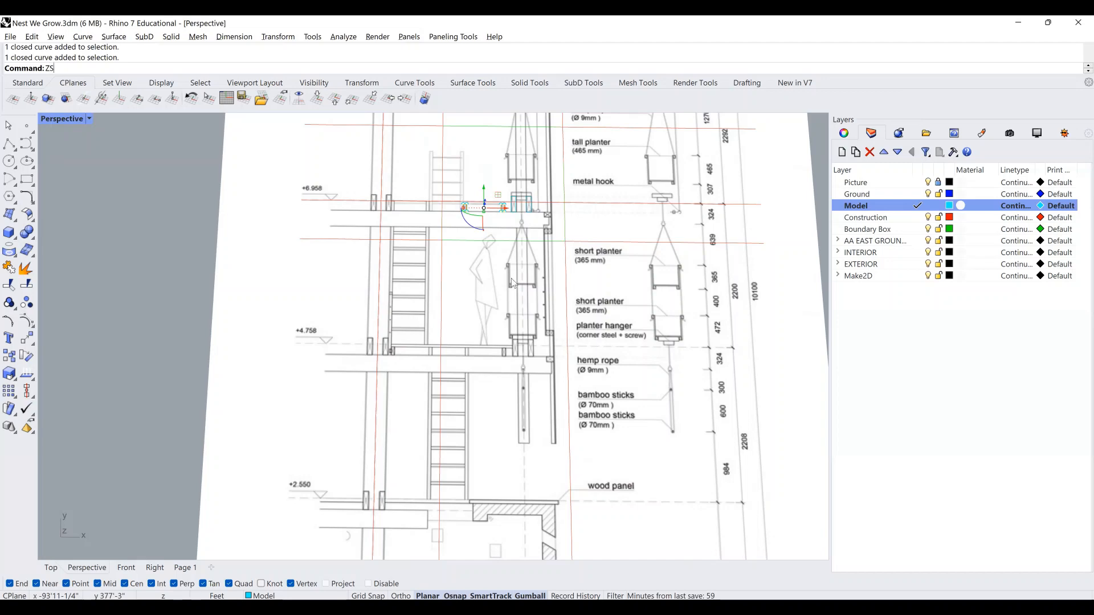
Zoom to the selected rectangles and rotate them 90 degrees upright with the Gumball.
type("ZS")
key("Return")
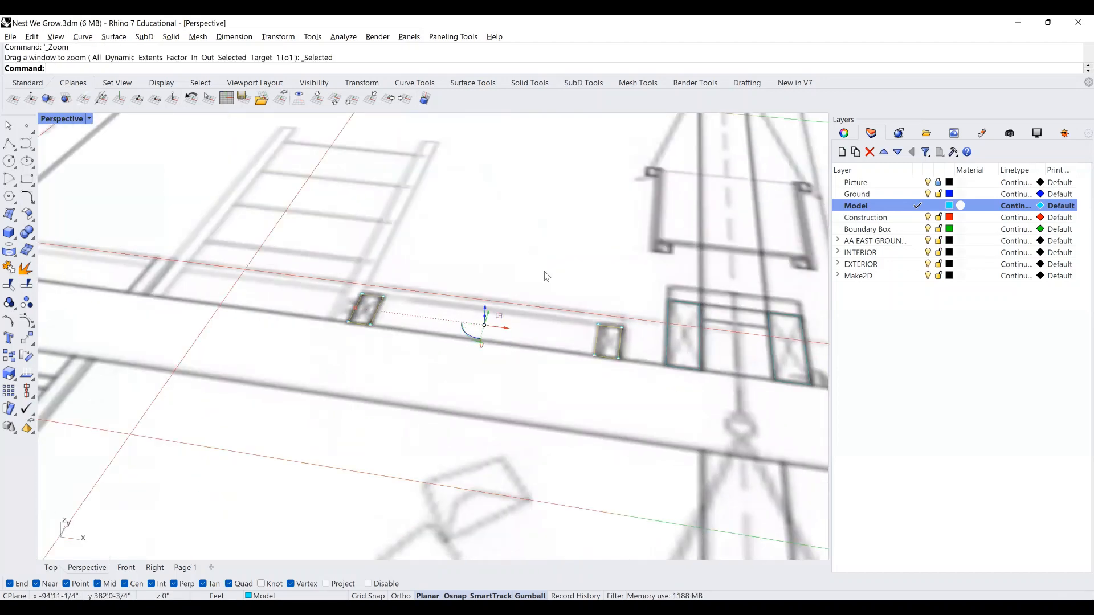
right_click_drag(539, 310, 464, 373)
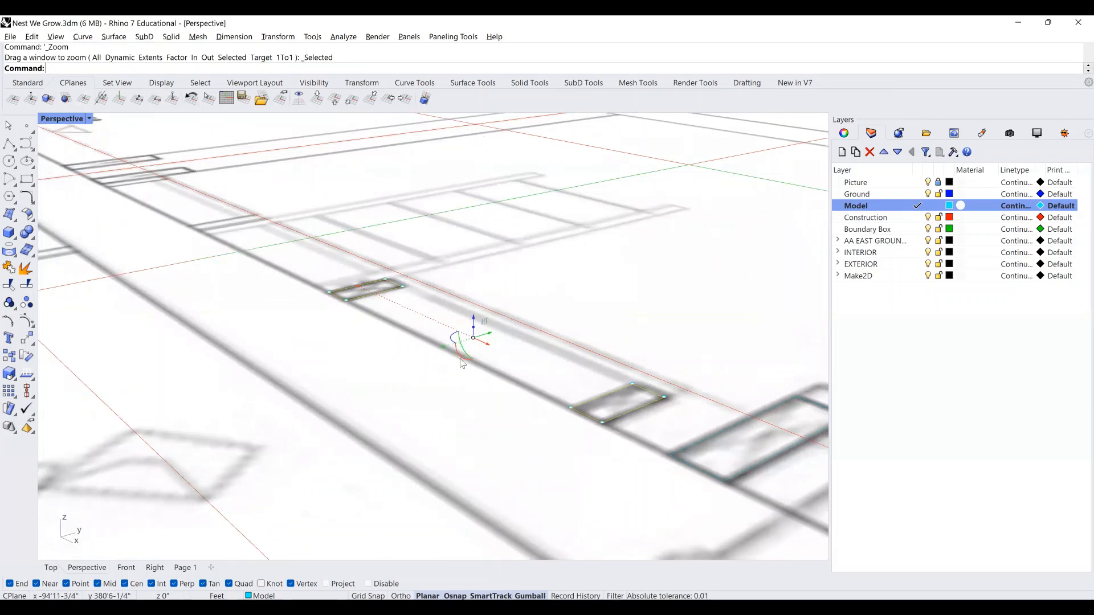
left_click(462, 360)
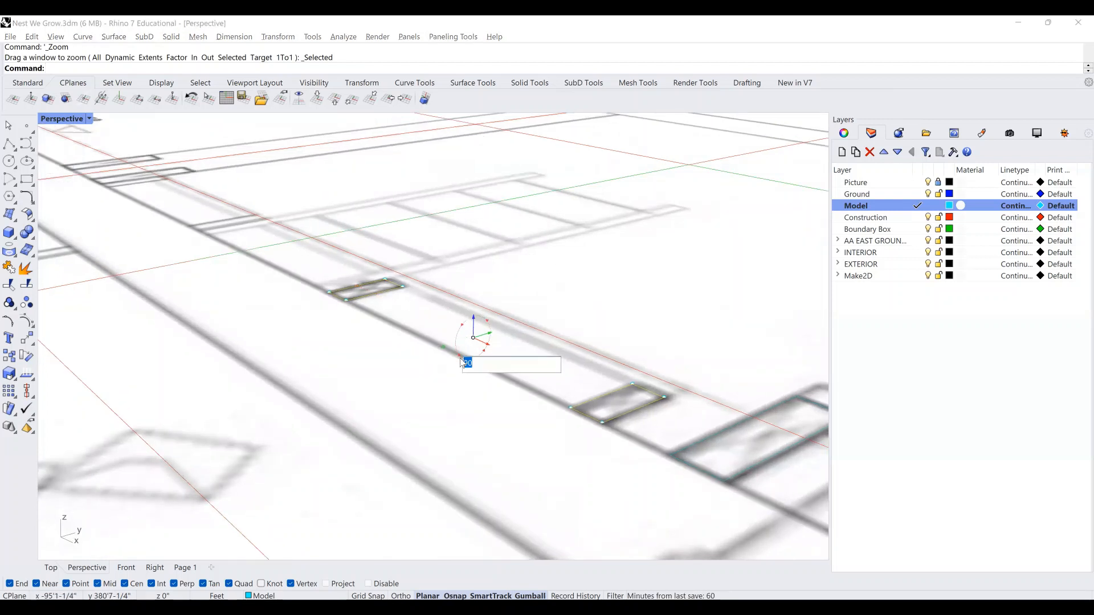
key("Return")
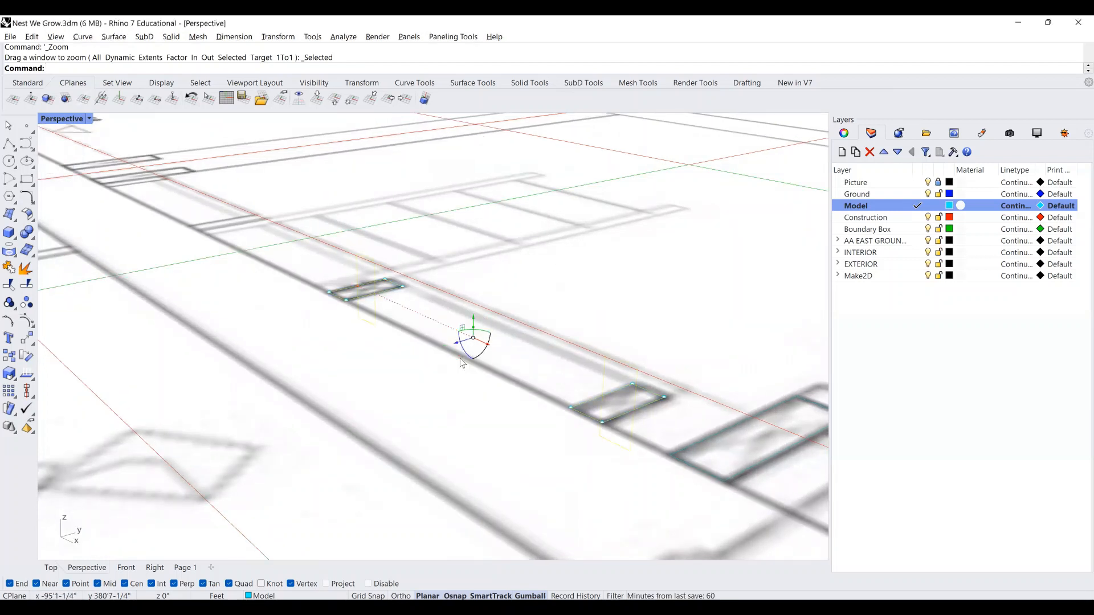
mouse_move(494, 312)
right_mouse_down()
mouse_move(513, 311)
mouse_move(499, 326)
right_mouse_up()
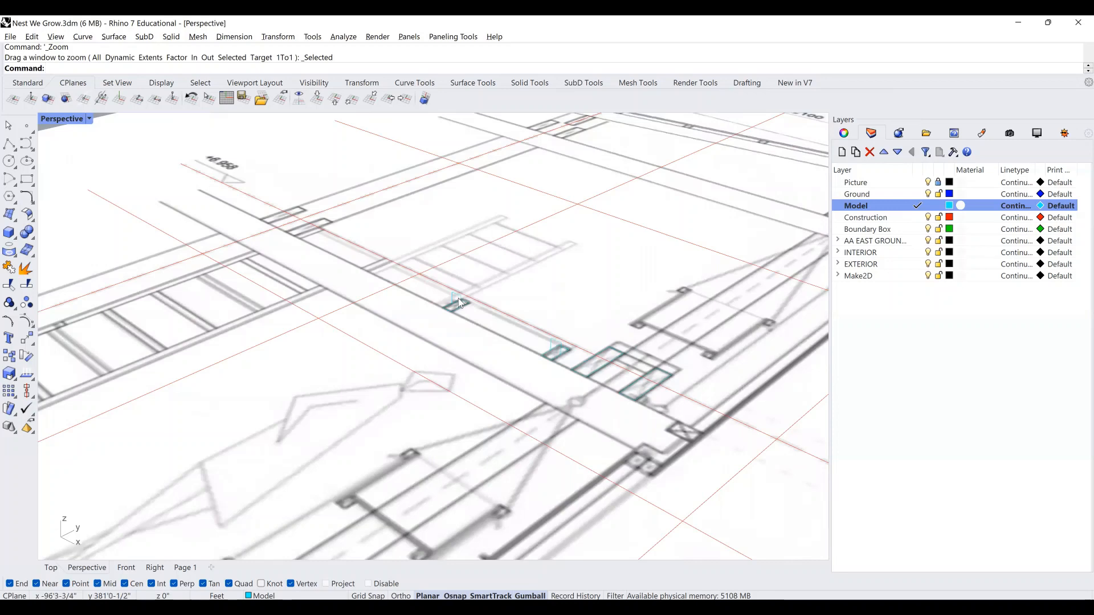
Select both upright post rectangles and start copying them from a base point.
scroll(556, 298, "down", 2)
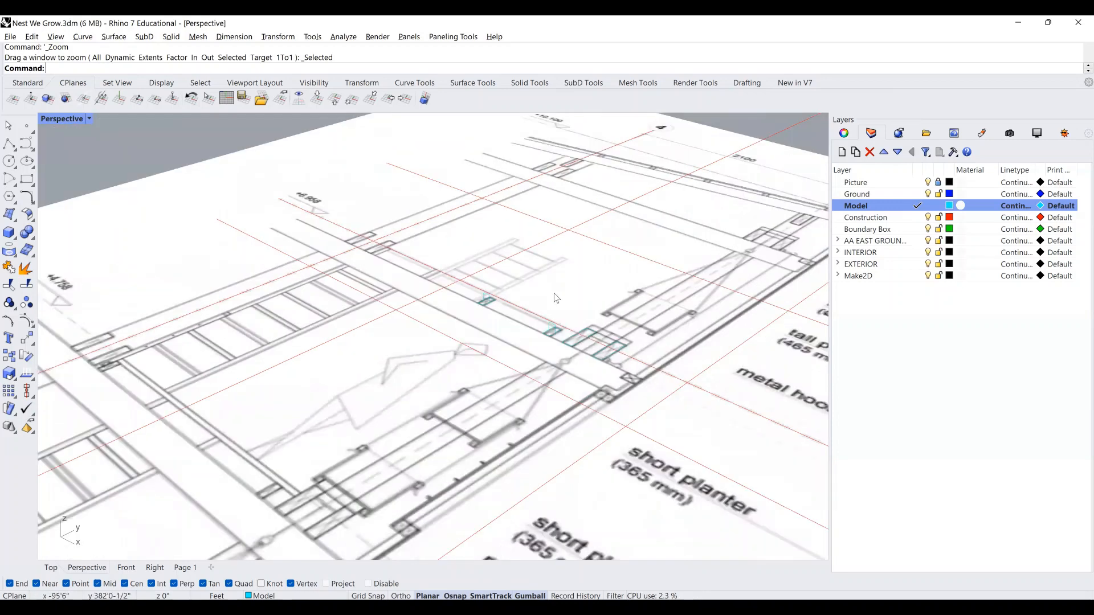
scroll(299, 421, "down", 5)
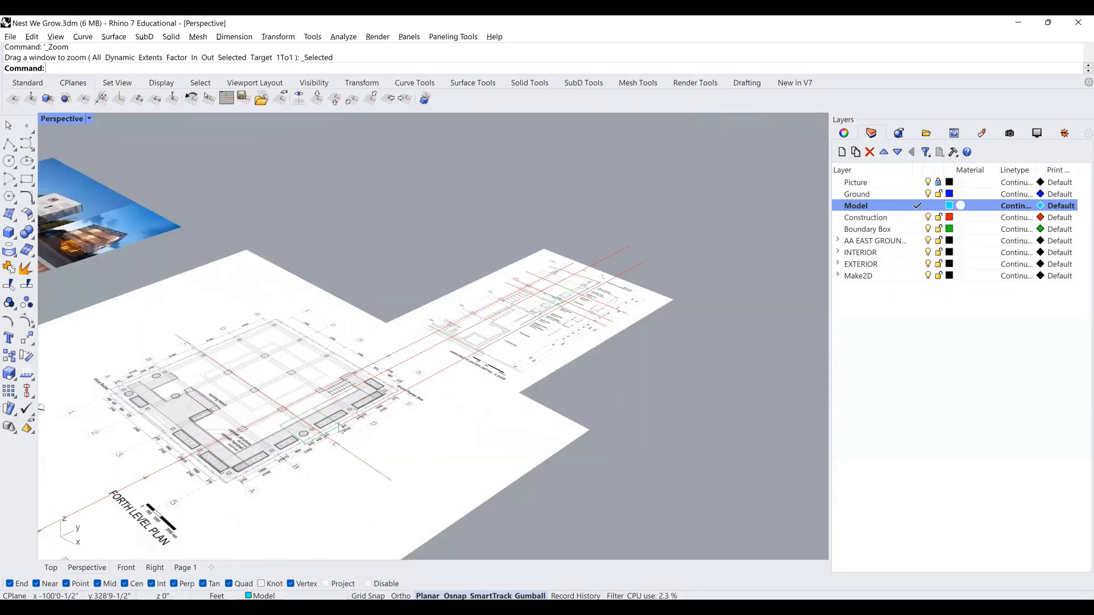
scroll(354, 406, "up", 3)
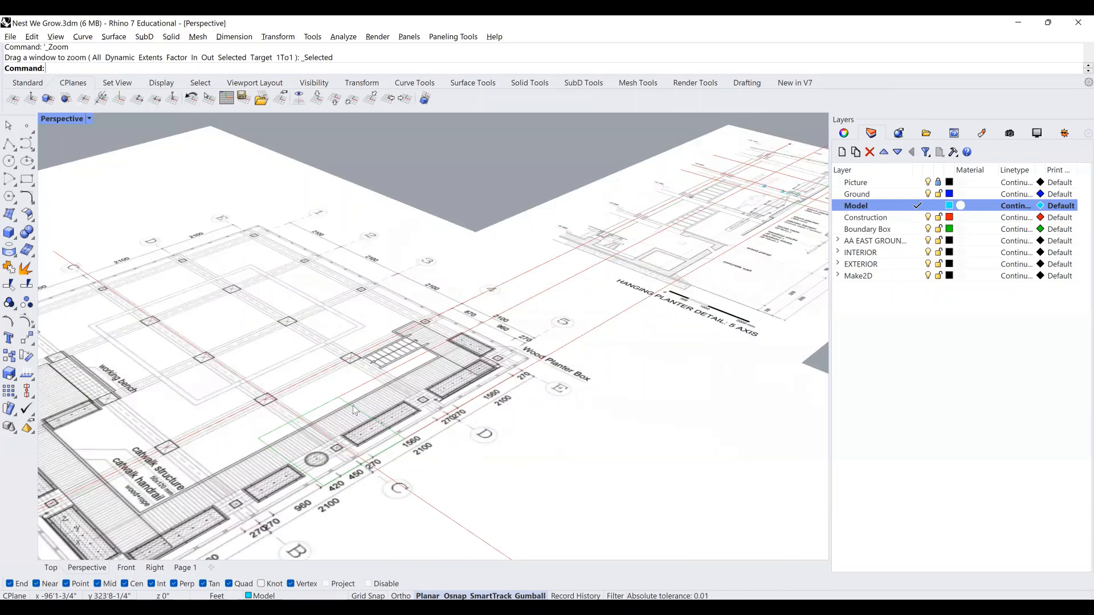
scroll(344, 417, "down", 3)
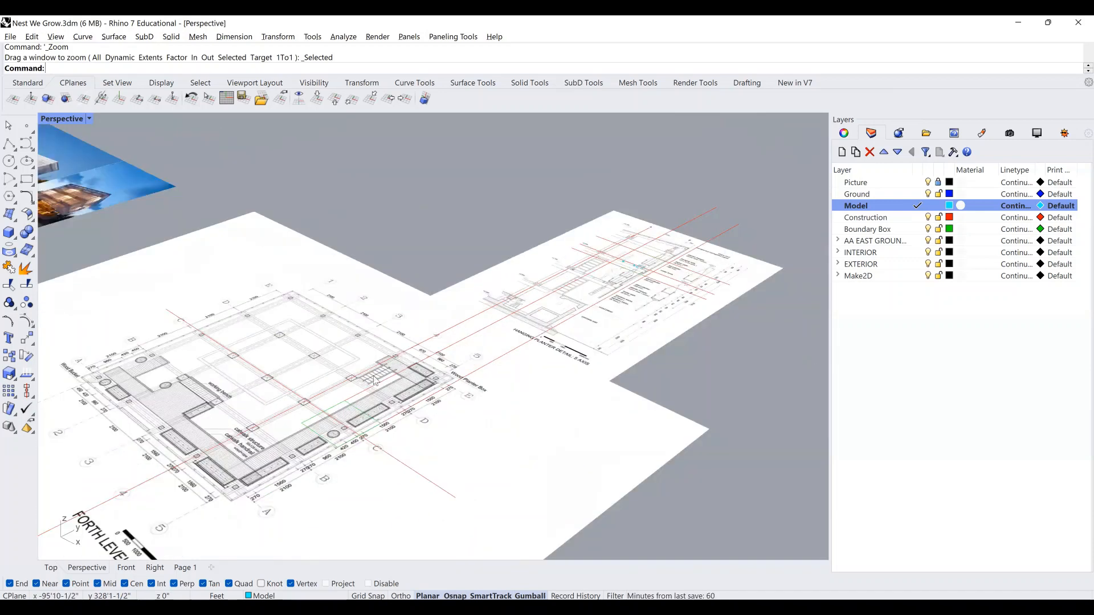
scroll(354, 401, "down", 2)
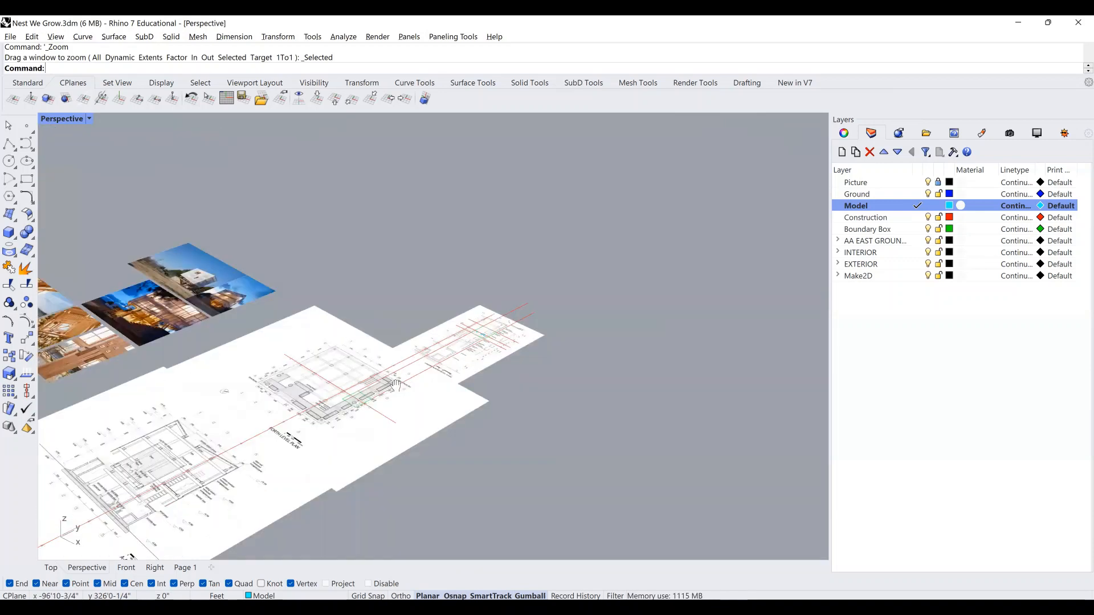
scroll(458, 388, "down", 2)
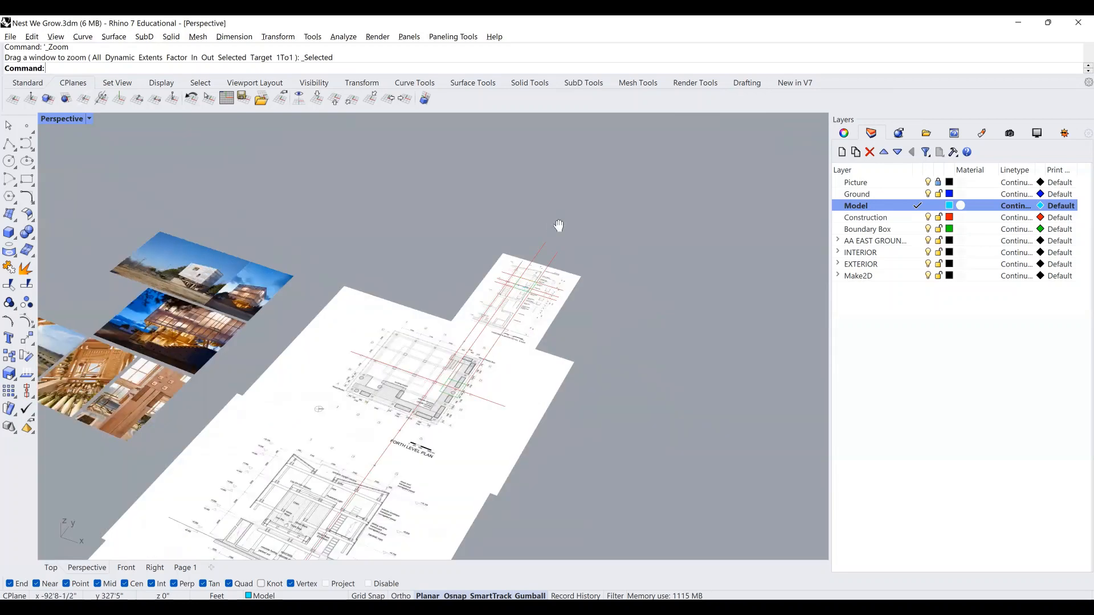
scroll(429, 407, "up", 2)
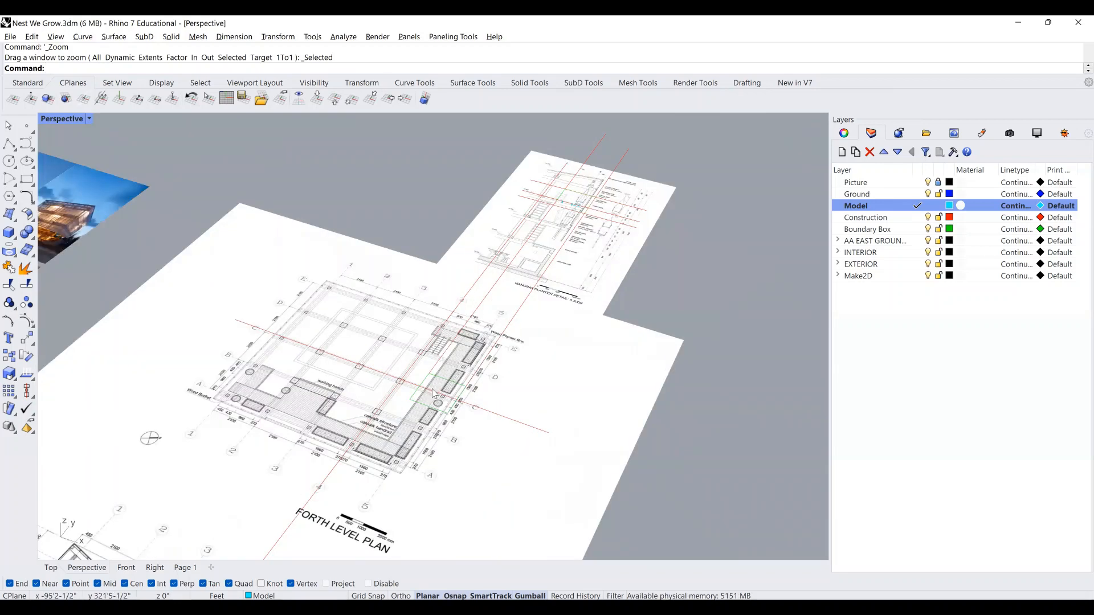
scroll(555, 232, "up", 1)
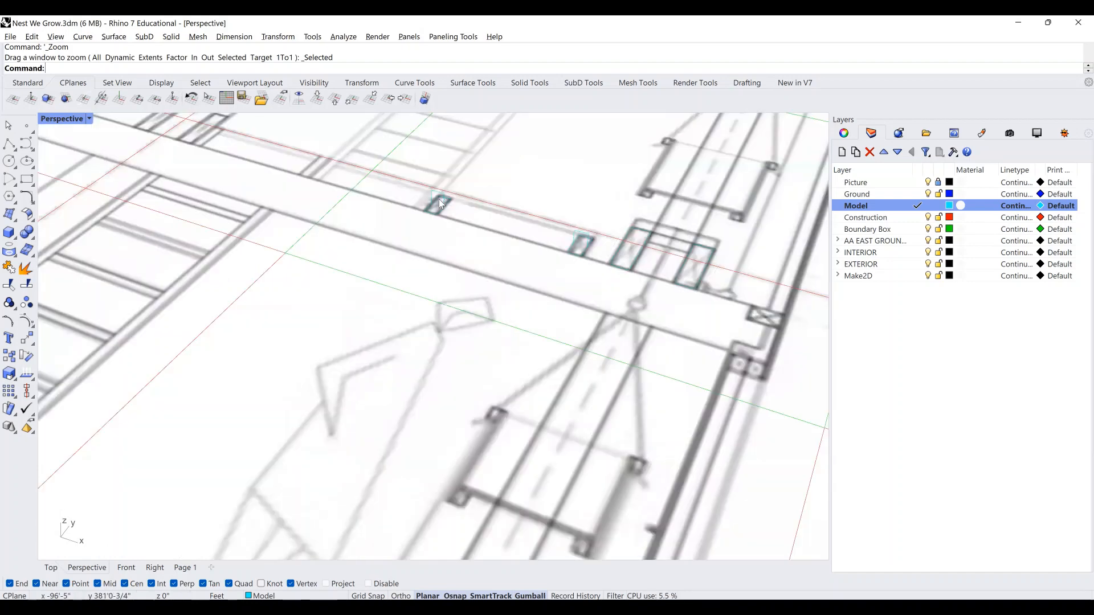
scroll(439, 199, "up", 4)
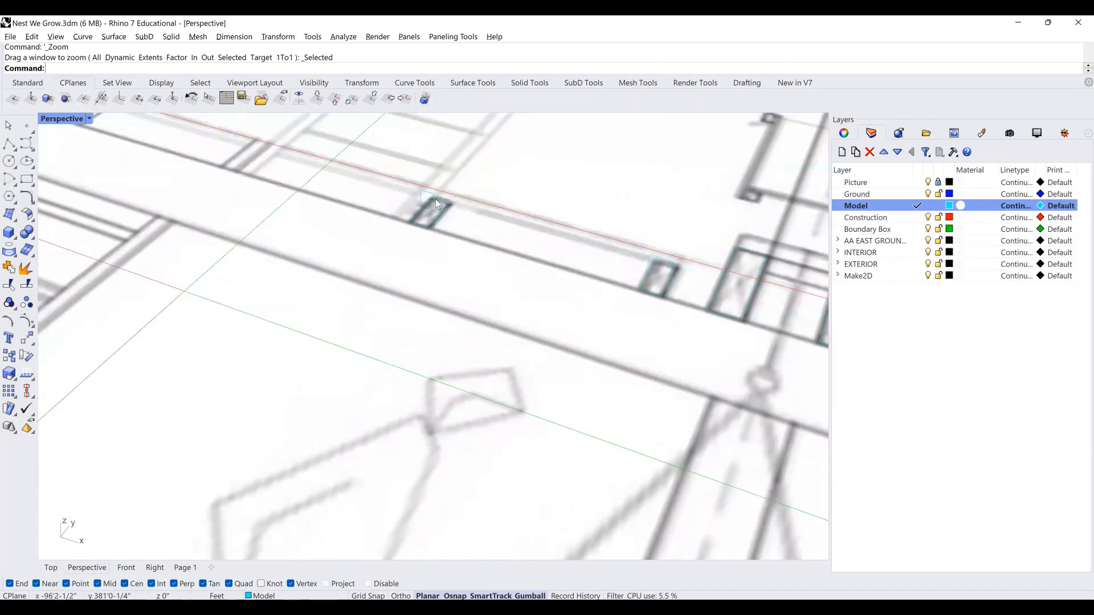
left_click_drag(498, 221, 397, 192)
left_click(420, 191)
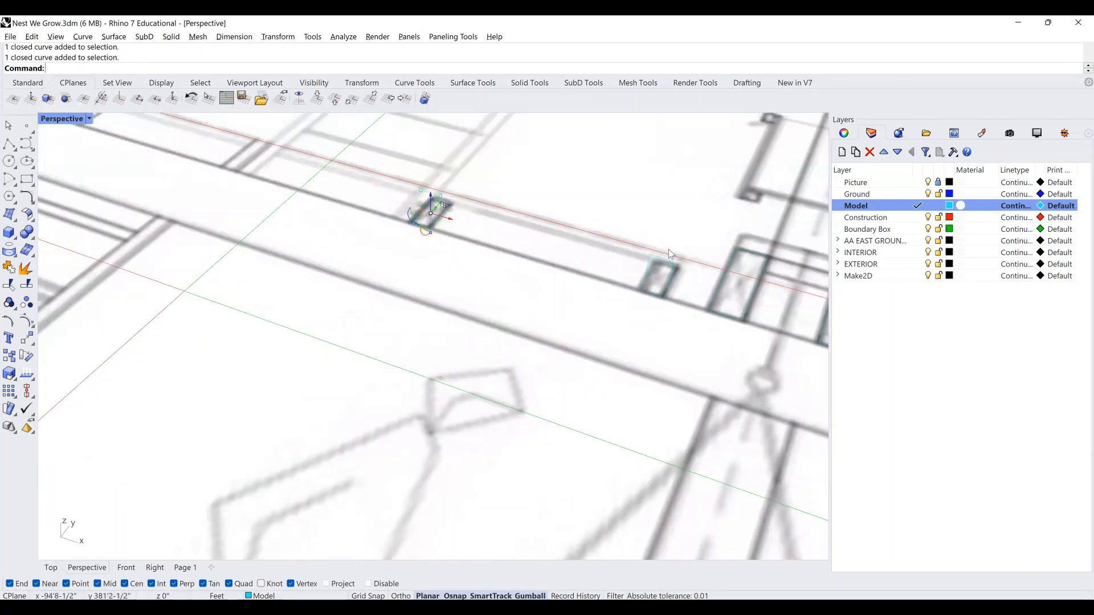
type("copy")
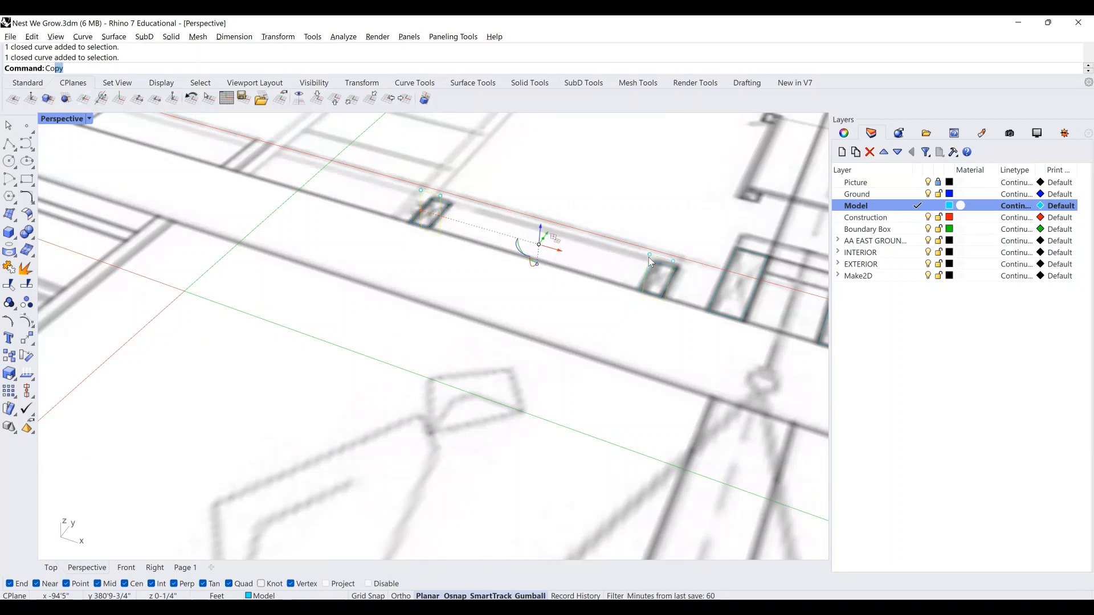
key("Return")
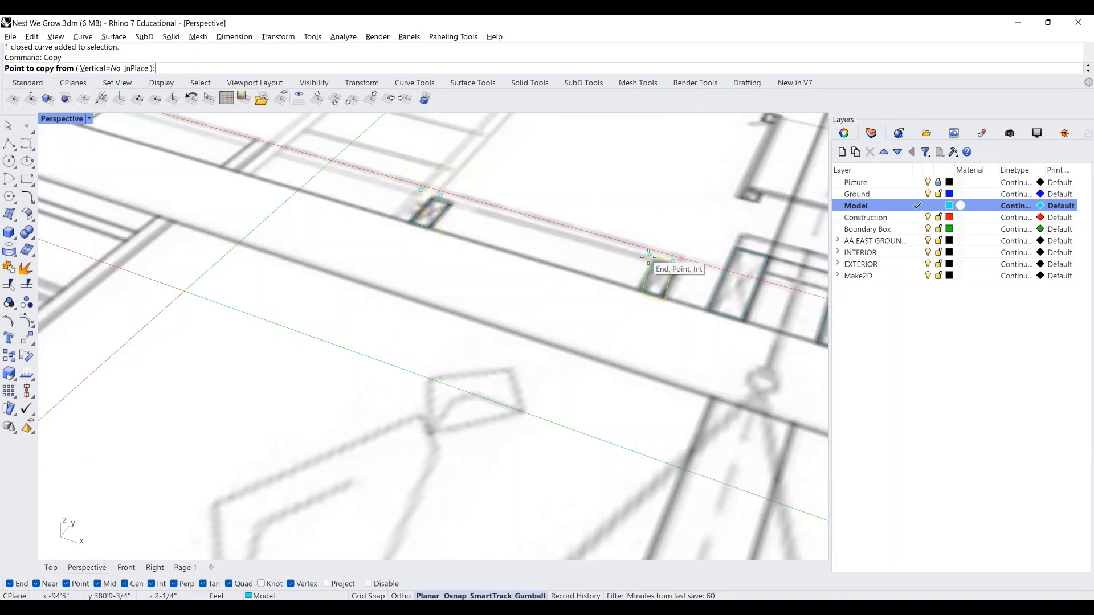
left_click(420, 210)
Place the copies on the floor plan where the red gridlines intersect.
scroll(420, 210, "down", 3)
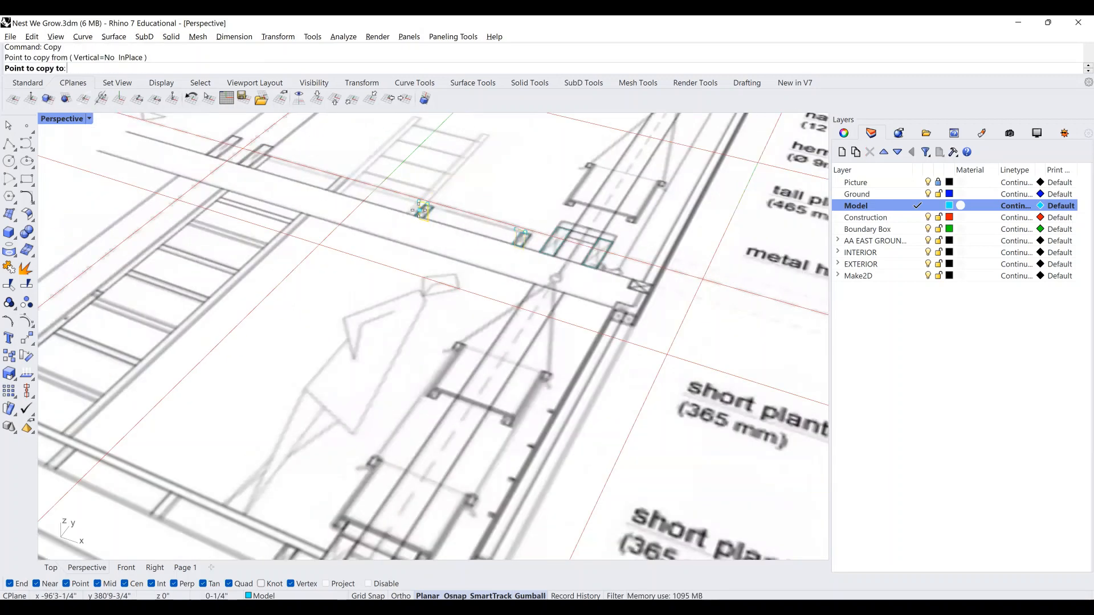
scroll(441, 217, "down", 5)
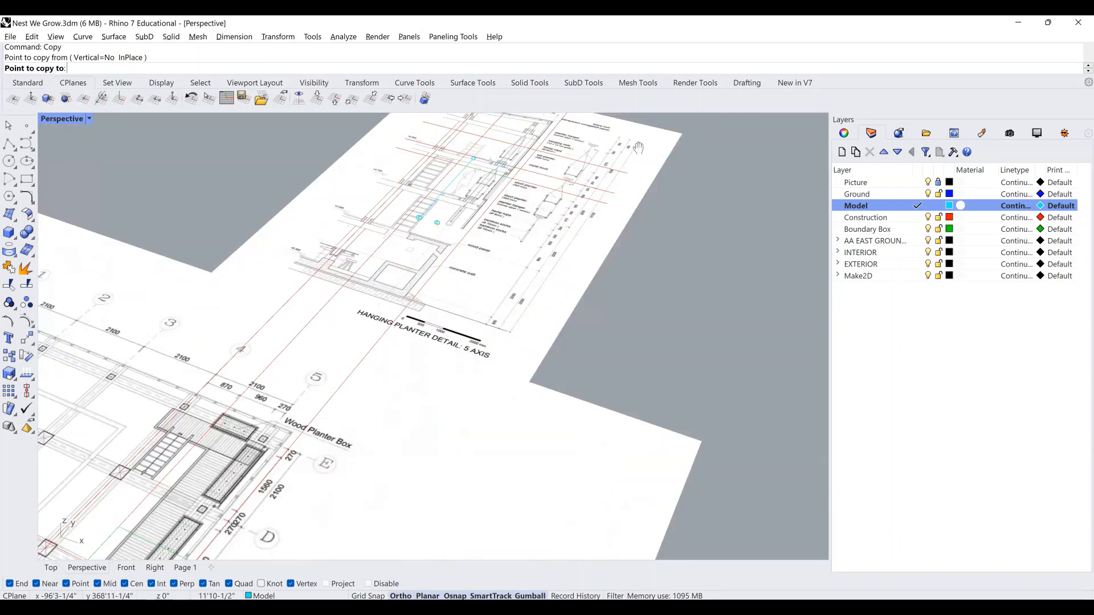
right_click_drag(443, 440, 731, 335, "shift")
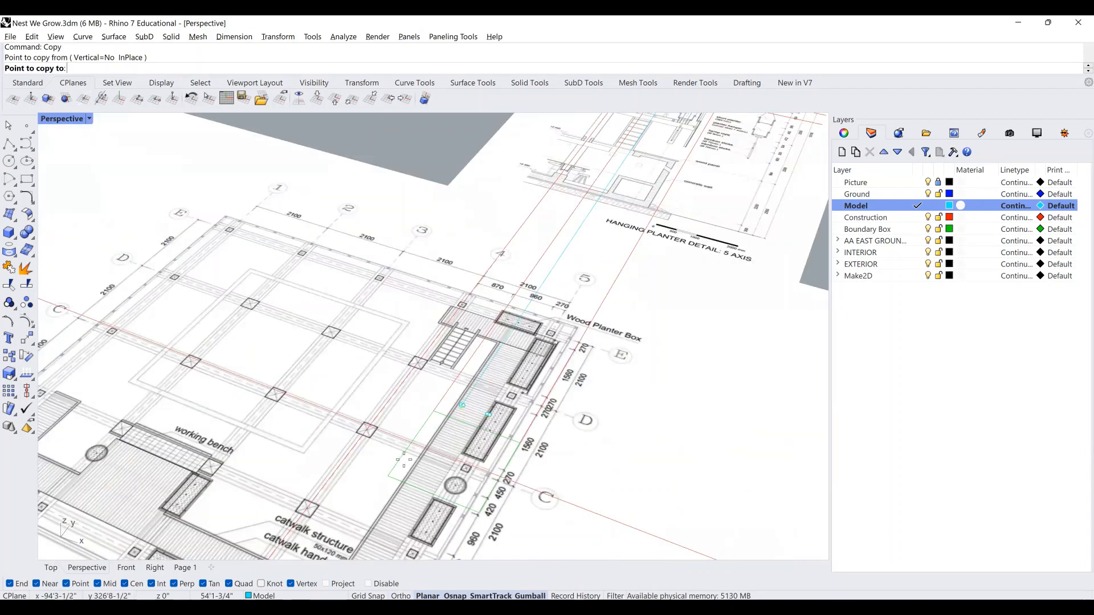
right_click_drag(439, 409, 413, 412, "shift")
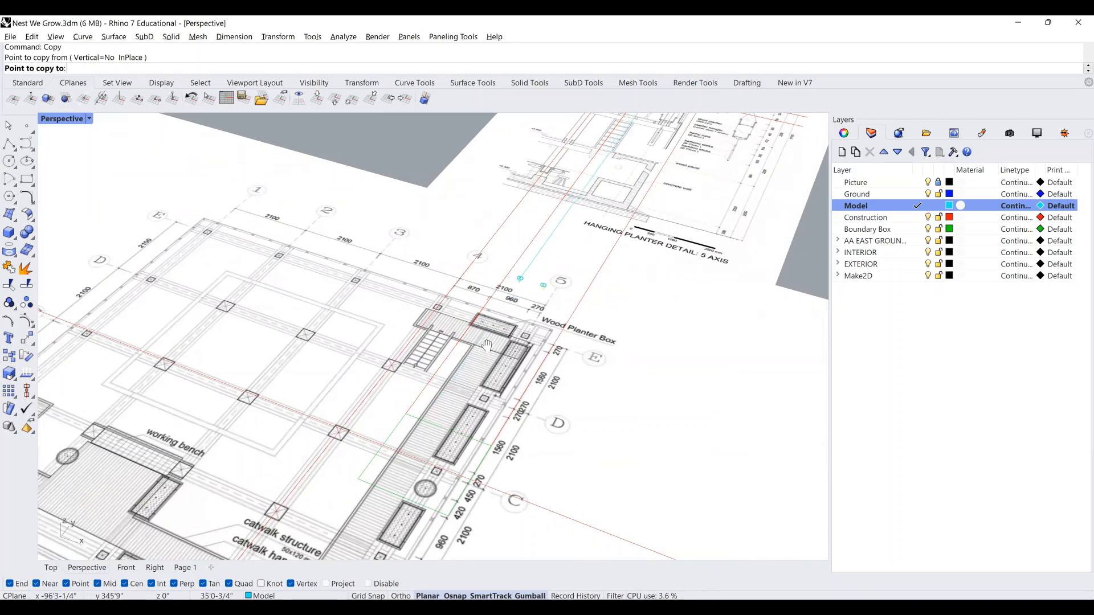
right_click_drag(515, 299, 460, 397, "shift")
scroll(547, 251, "up", 5)
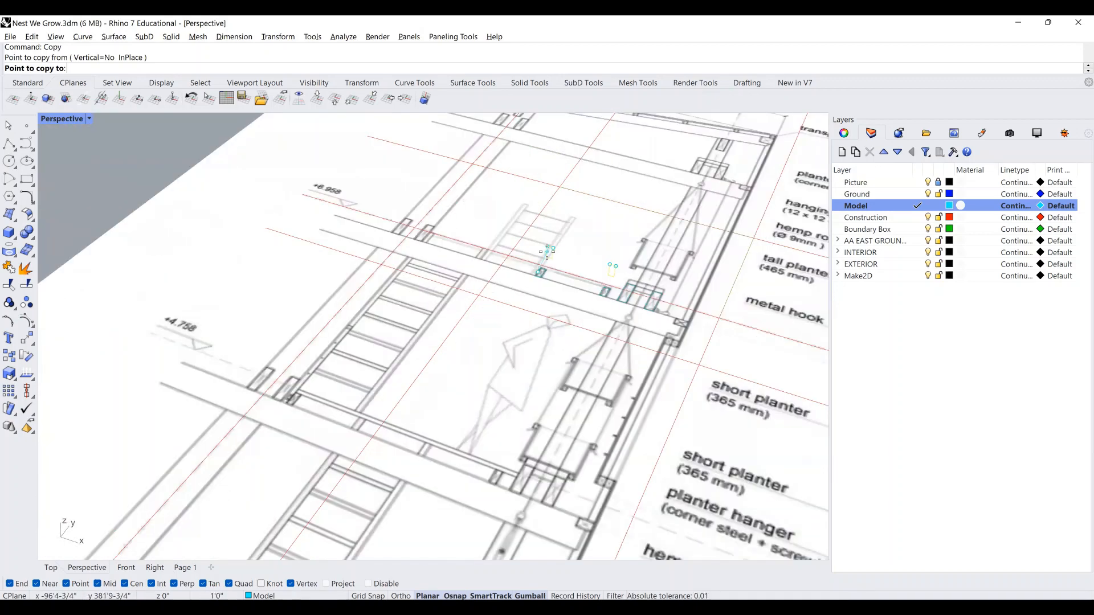
scroll(541, 253, "up", 4)
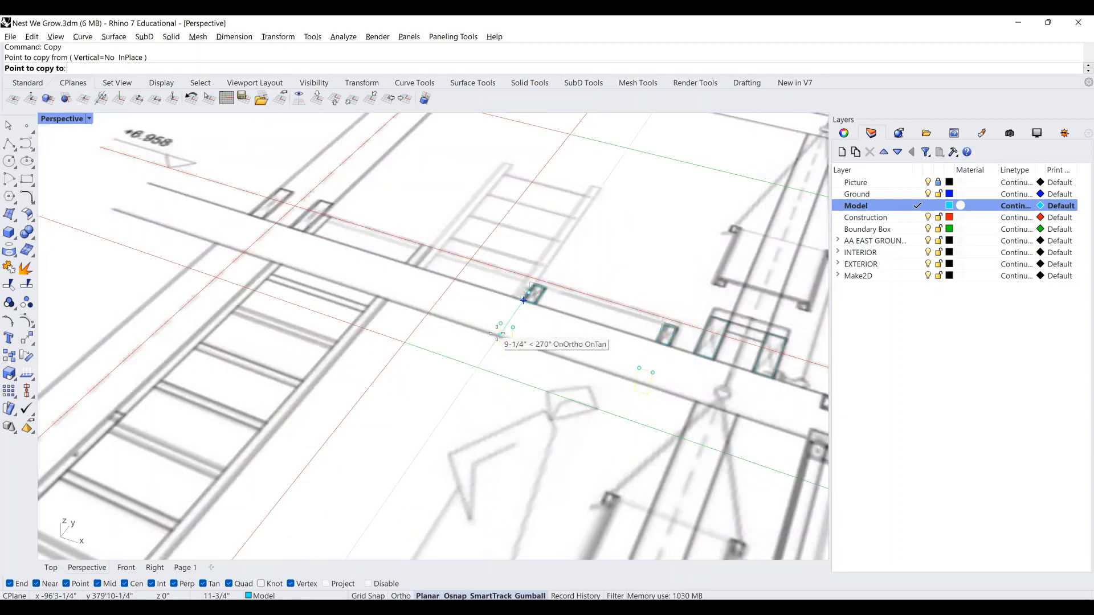
scroll(496, 334, "down", 1)
scroll(496, 334, "down", 5)
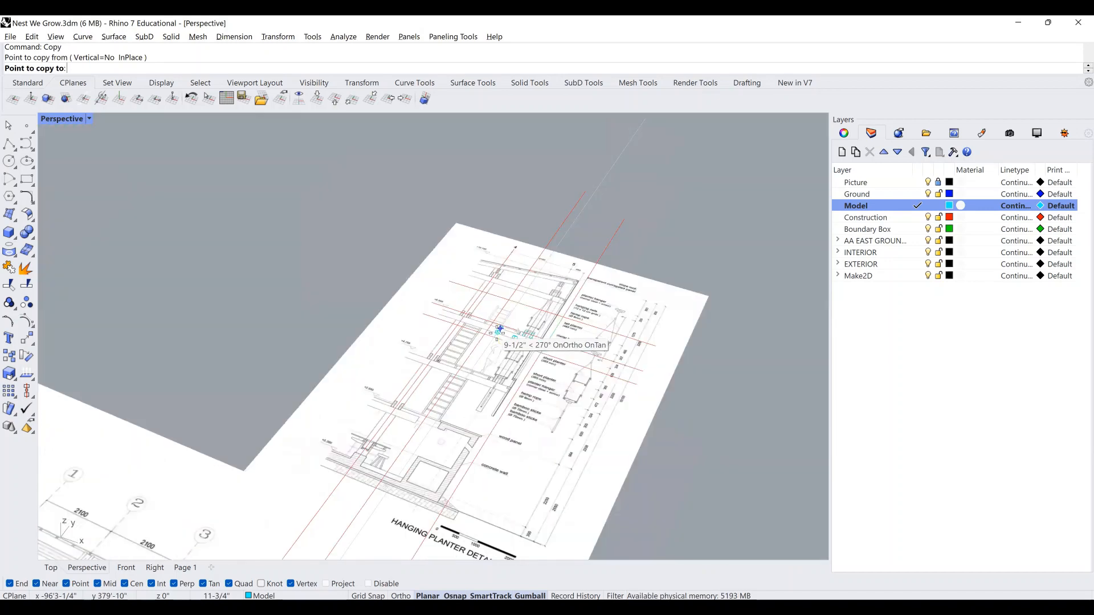
right_click_drag(650, 137, 681, 542, "shift")
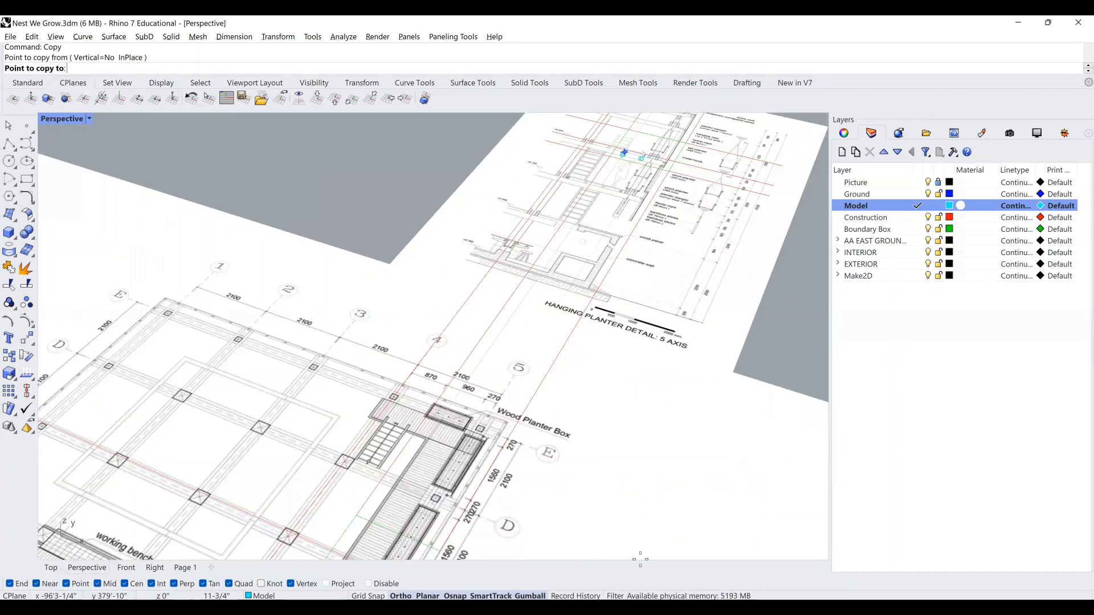
right_click_drag(527, 548, 596, 461, "shift")
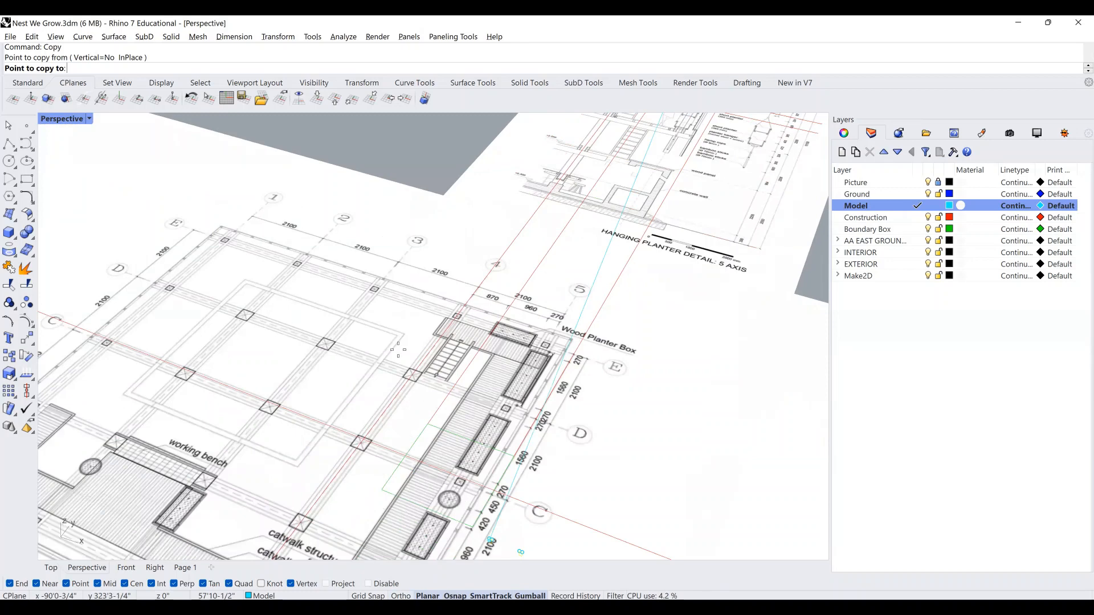
scroll(383, 329, "up", 5)
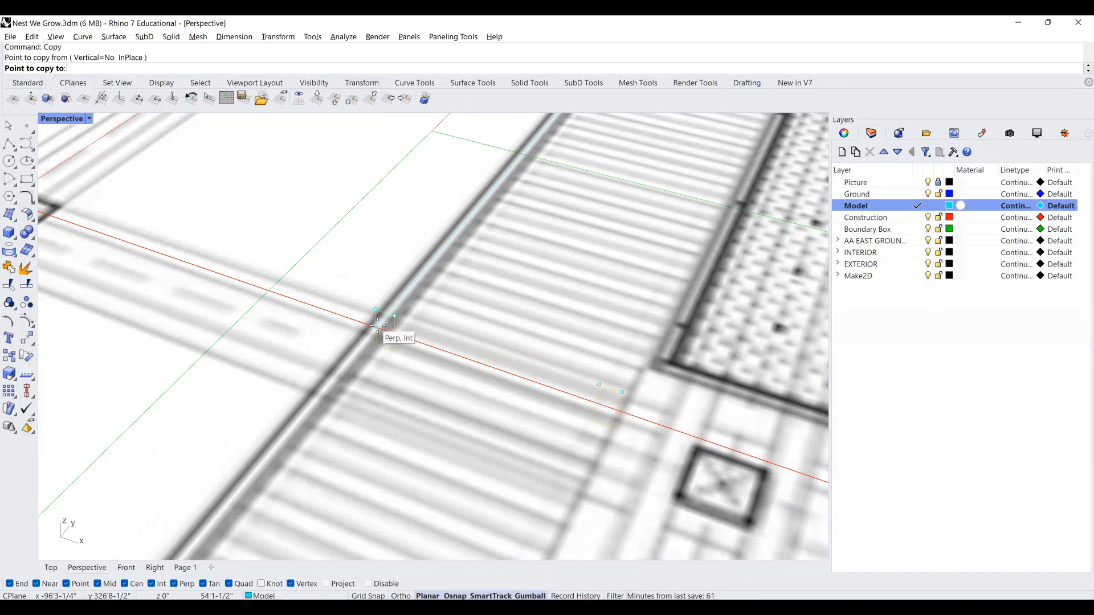
left_click(378, 325)
key("Return")
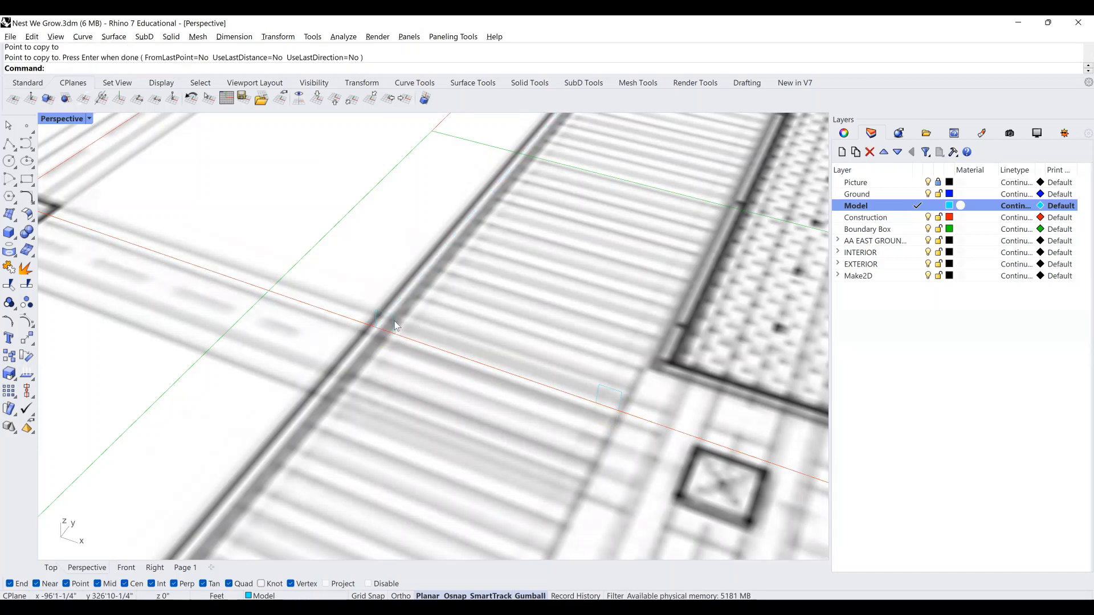
left_click(396, 323)
Select both copied rectangles and start extruding them with ExtrudeCrv.
left_click(622, 406)
key("Return")
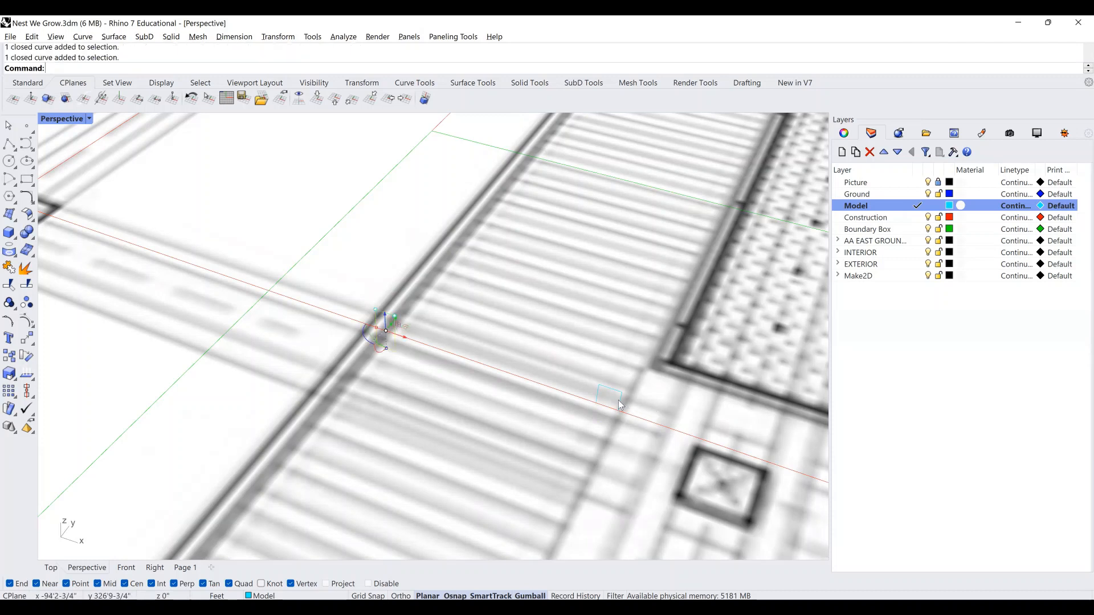
type("ExtrudeCrv")
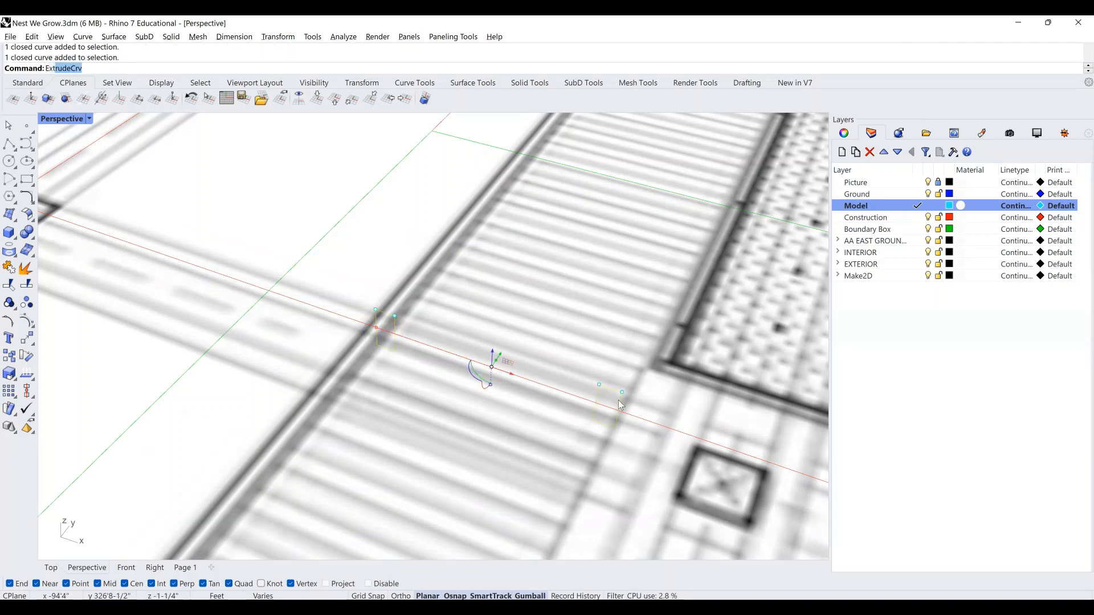
key("Return")
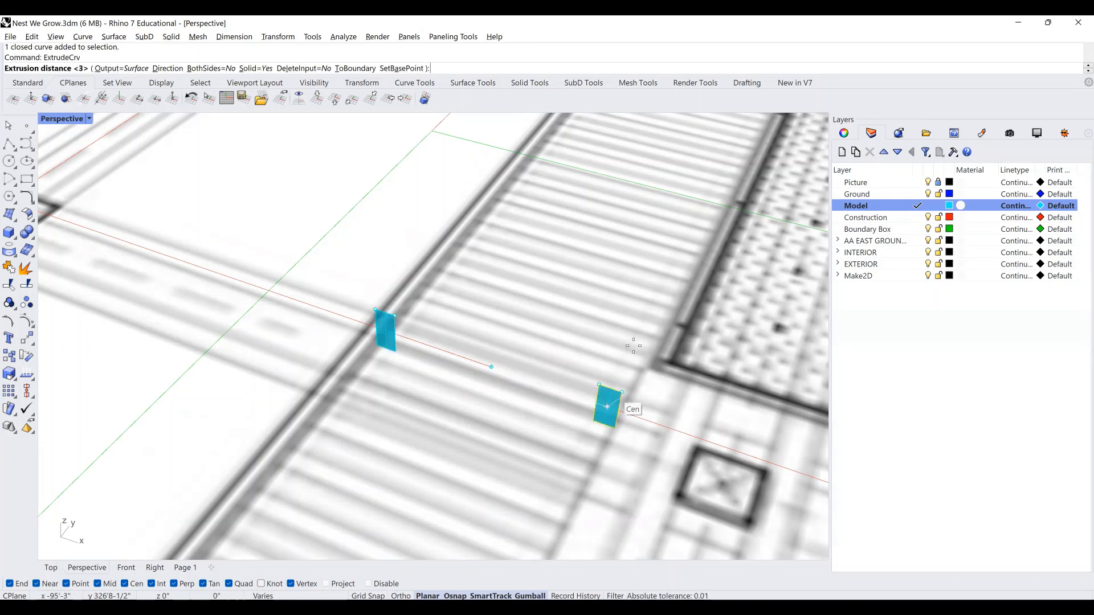
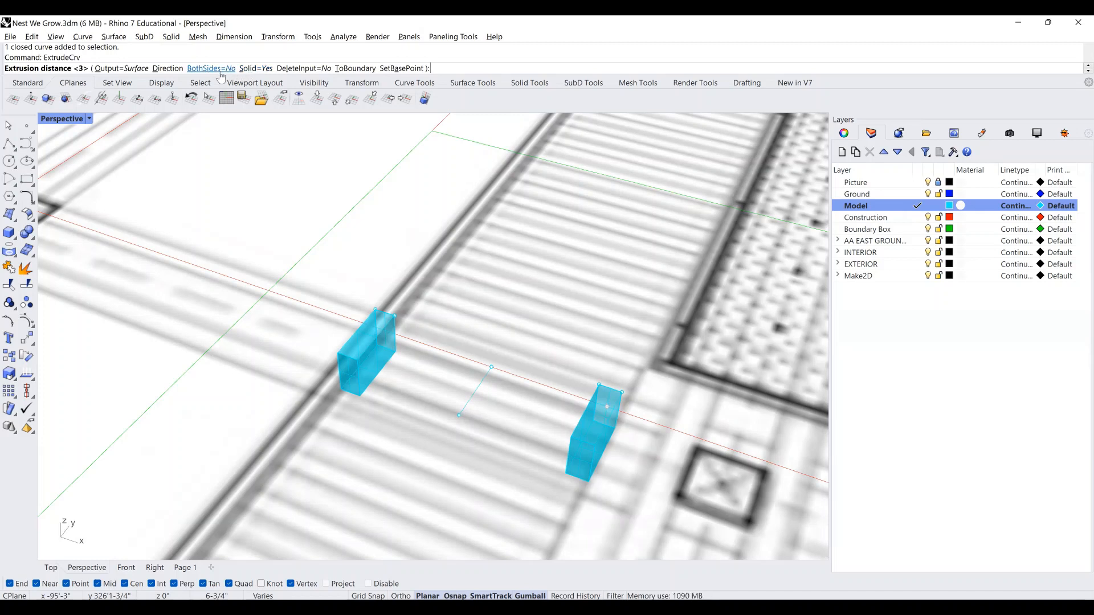
Extrude the two beam profiles in one direction to the first beam length.
scroll(343, 308, "down", 6)
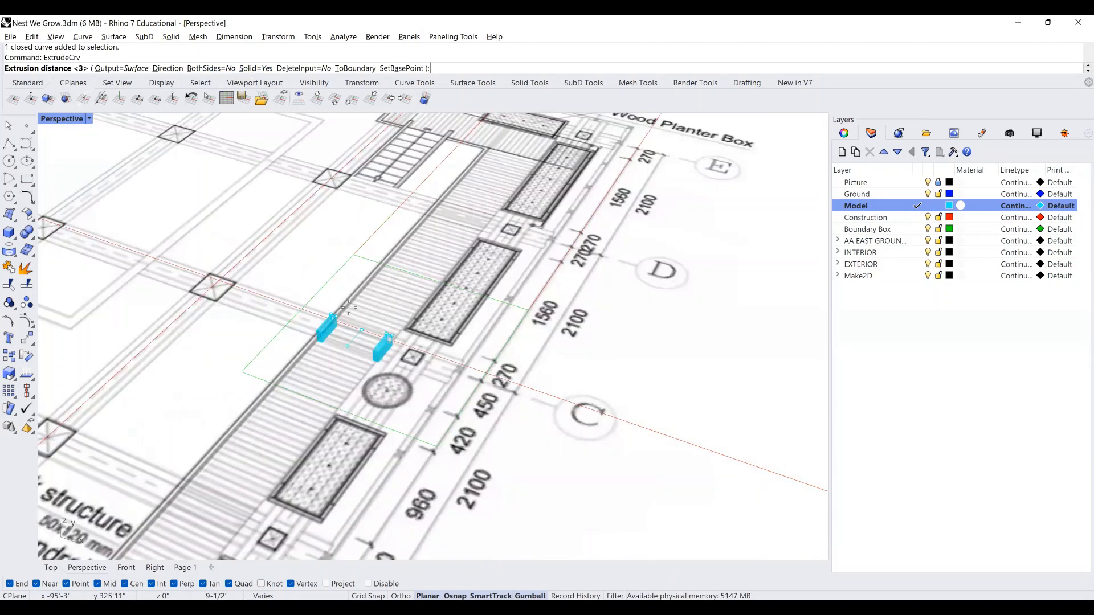
right_click_drag(349, 308, 395, 311, "shift")
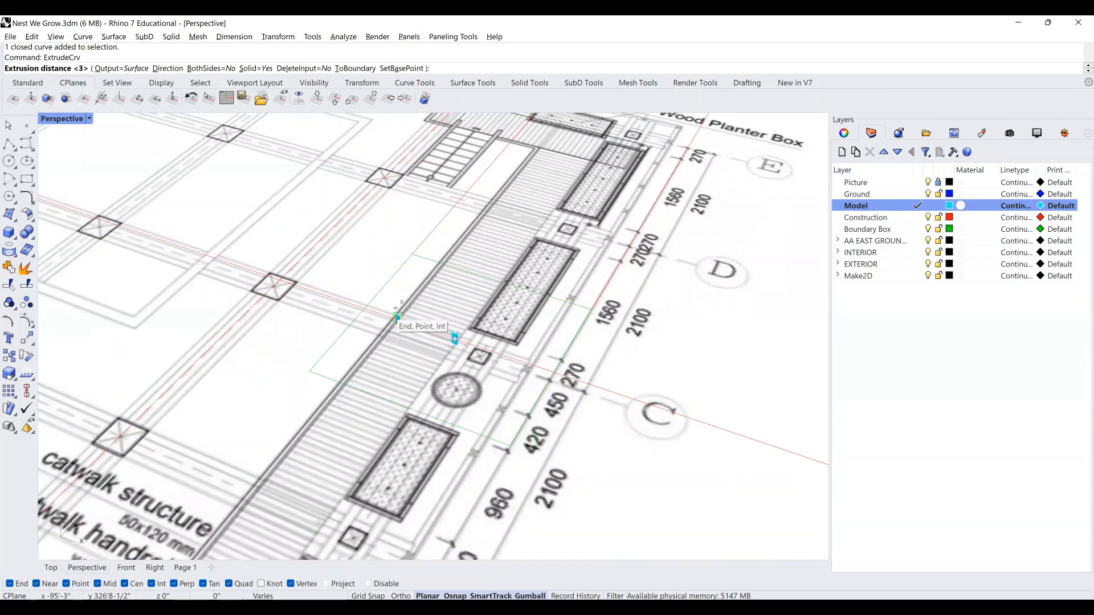
left_click(210, 68)
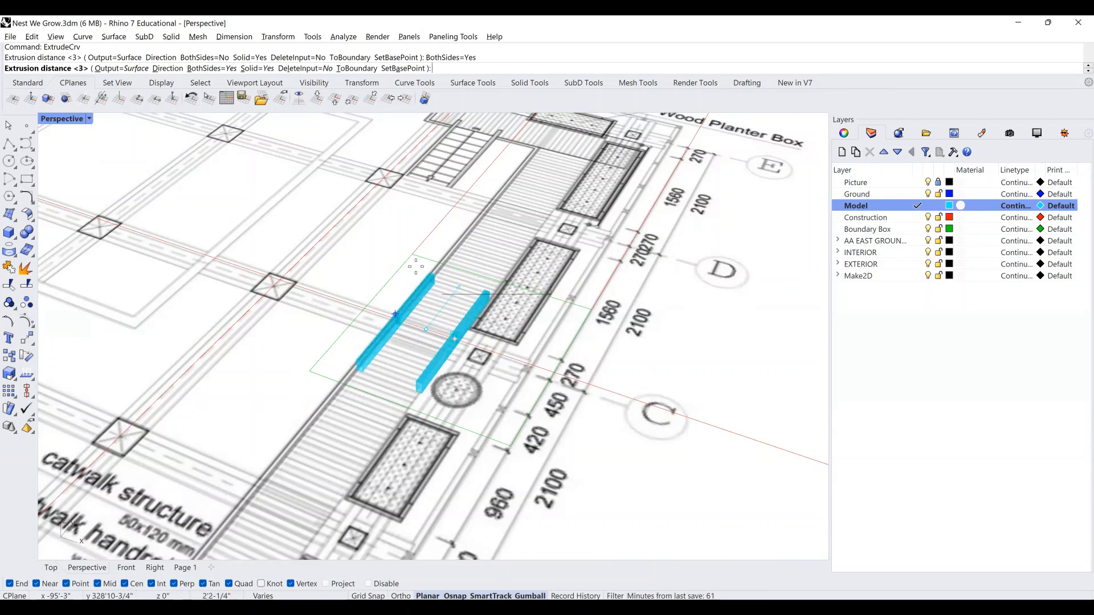
left_click(211, 68)
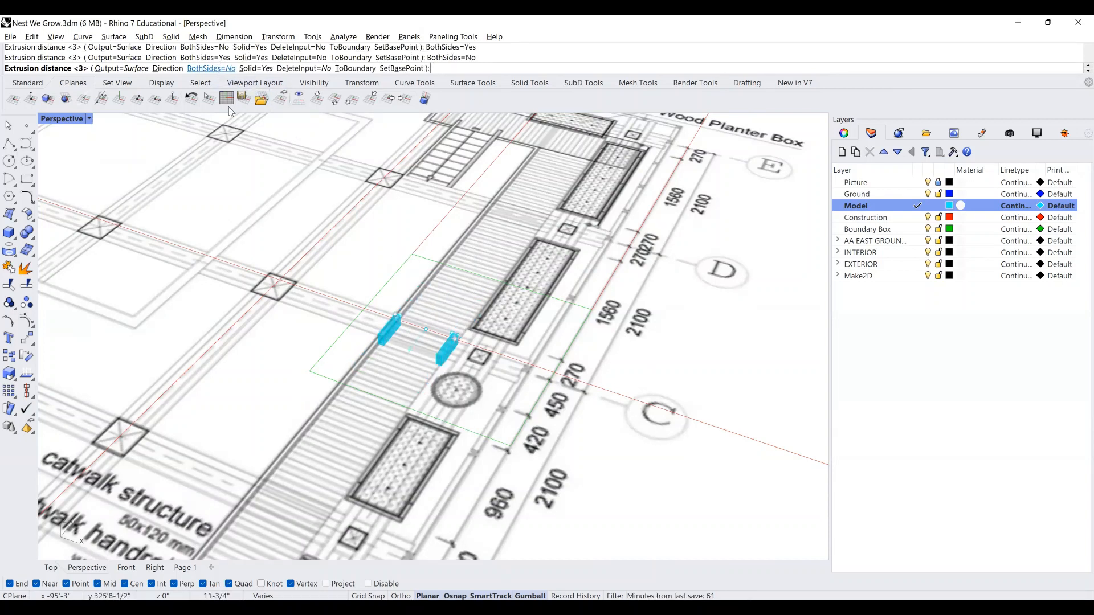
scroll(399, 311, "up", 2)
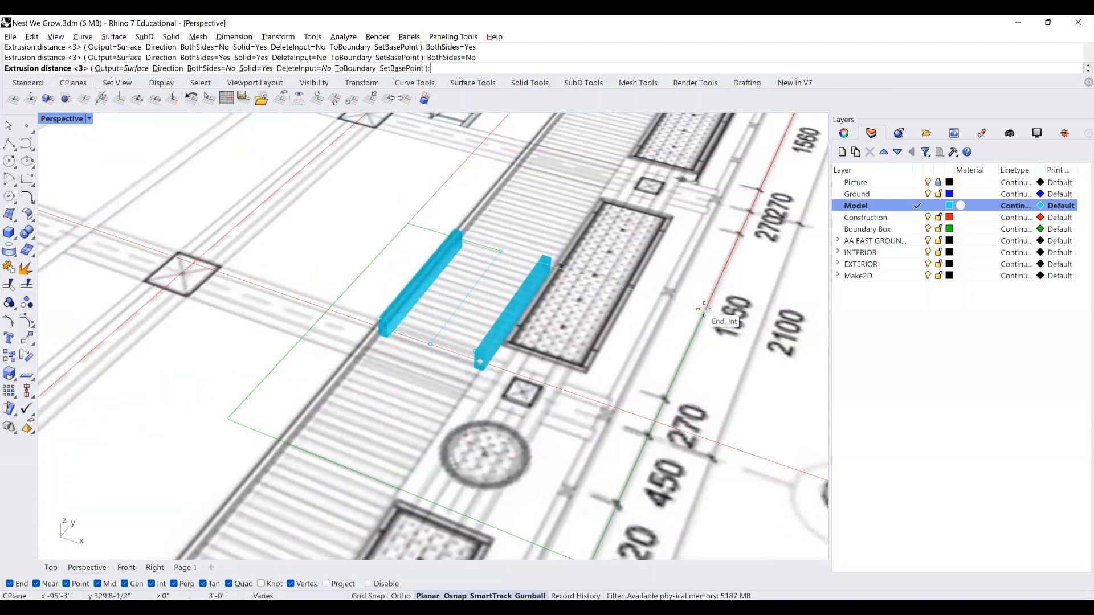
left_click(703, 310)
Repeat the extrusion in the opposite direction to complete both long beams.
right_click(549, 333)
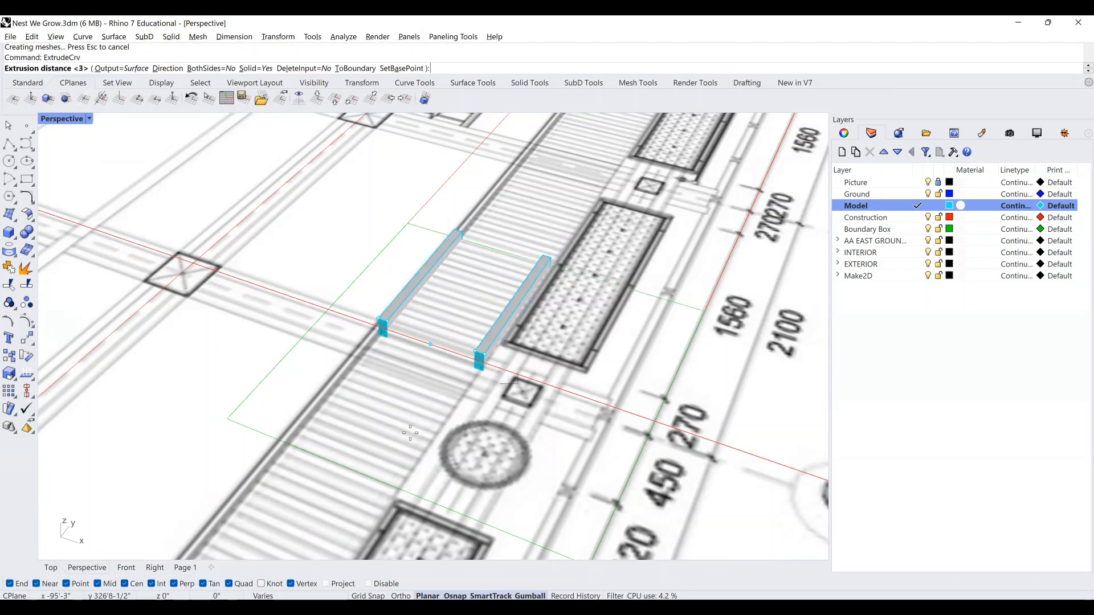
scroll(511, 536, "down", 2)
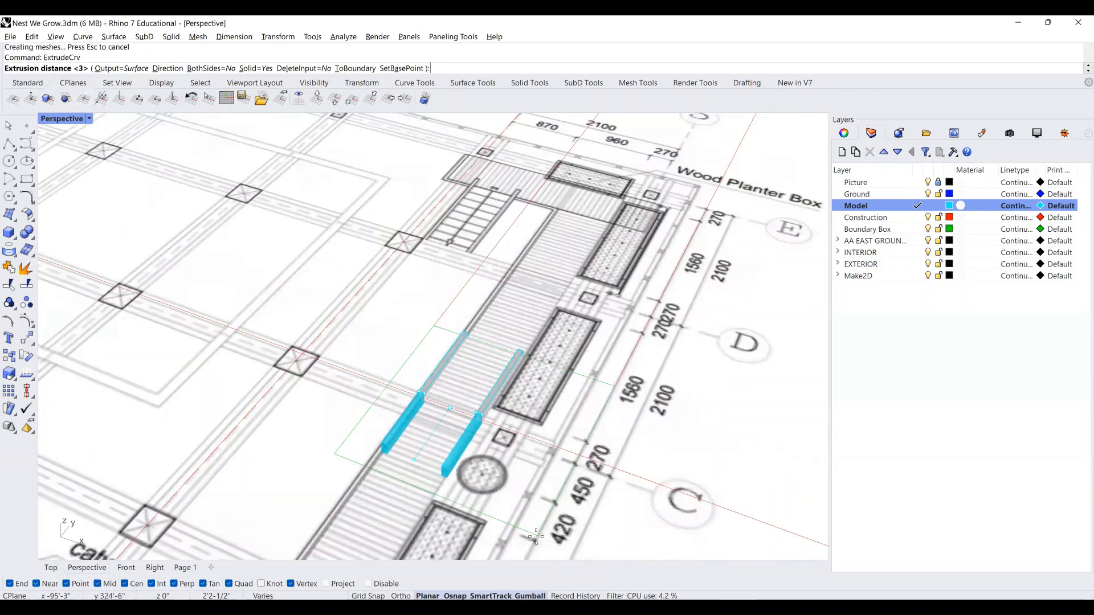
left_click(491, 532)
scroll(456, 493, "up", 3)
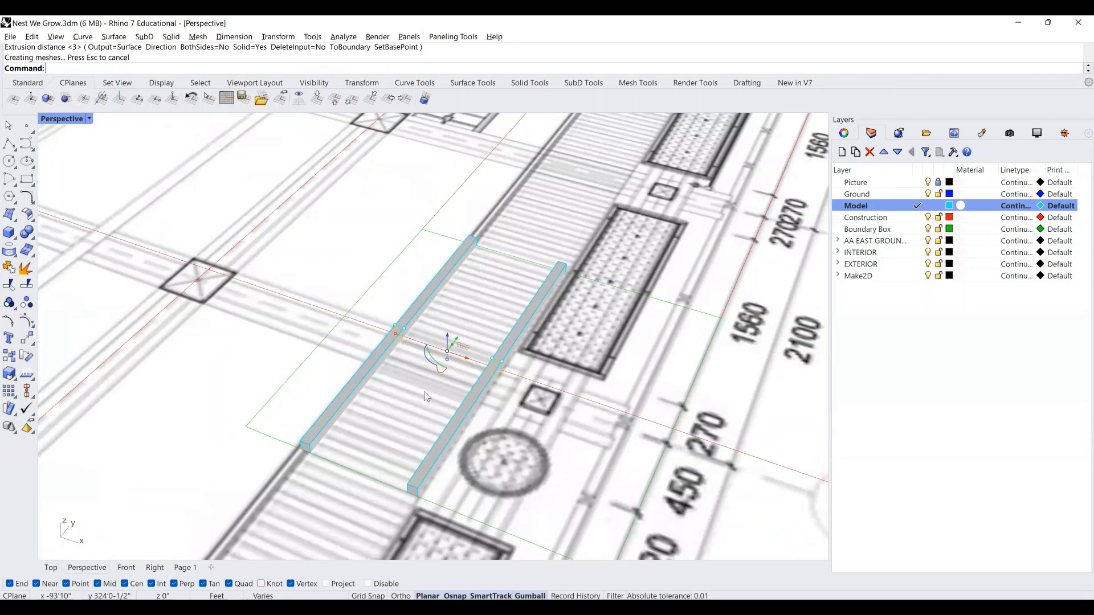
Fuse the four beam pieces with BooleanUnion and merge their coplanar faces.
key("Escape")
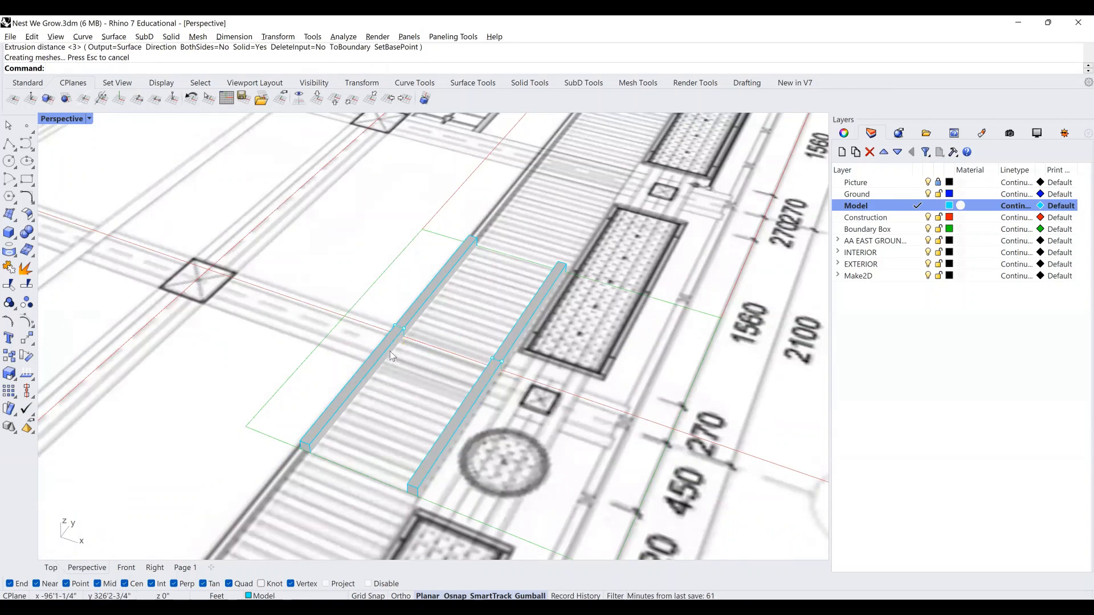
left_click(392, 351)
left_click(422, 306, "shift")
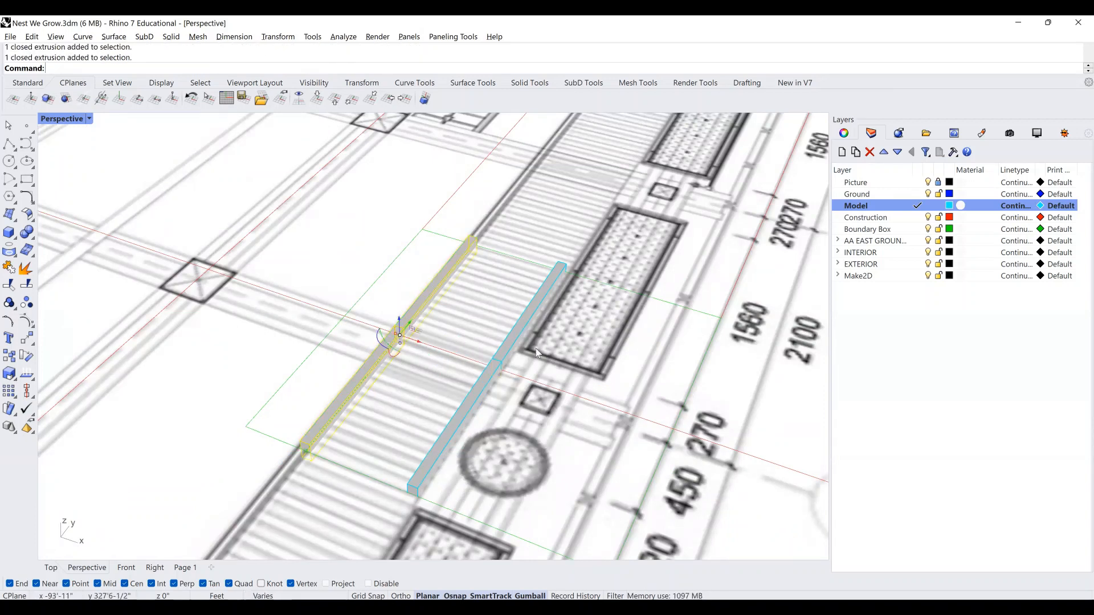
left_click(515, 343, "shift")
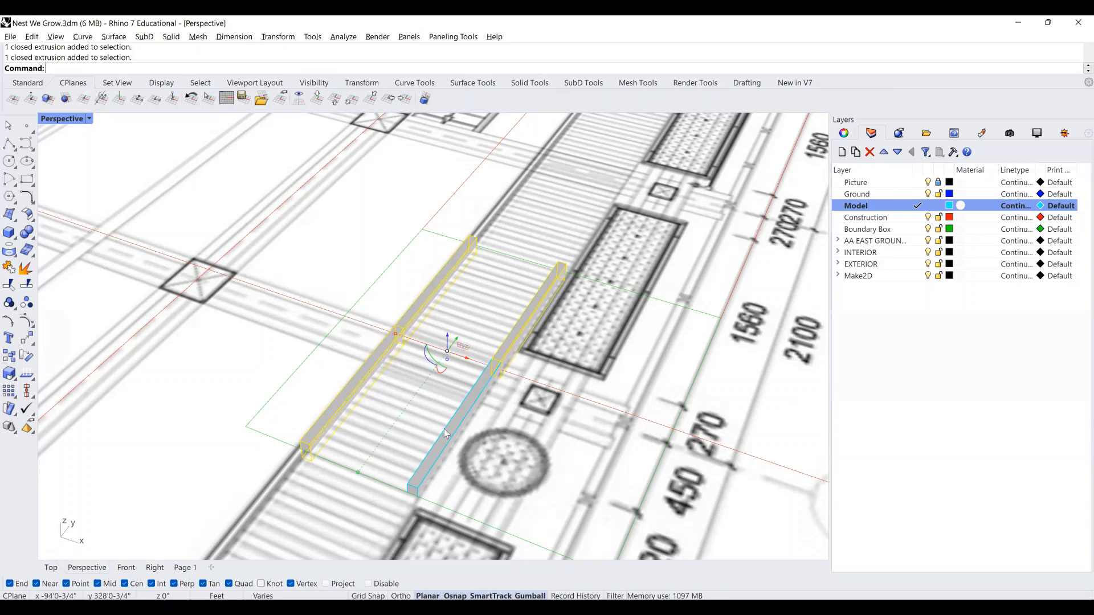
left_click(463, 417, "shift")
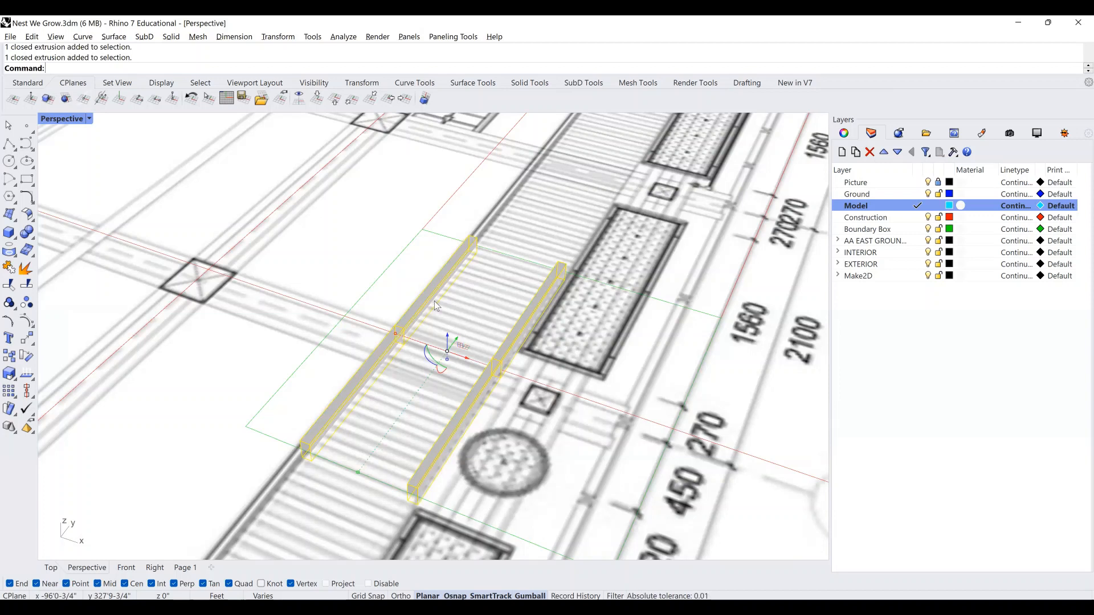
type("B")
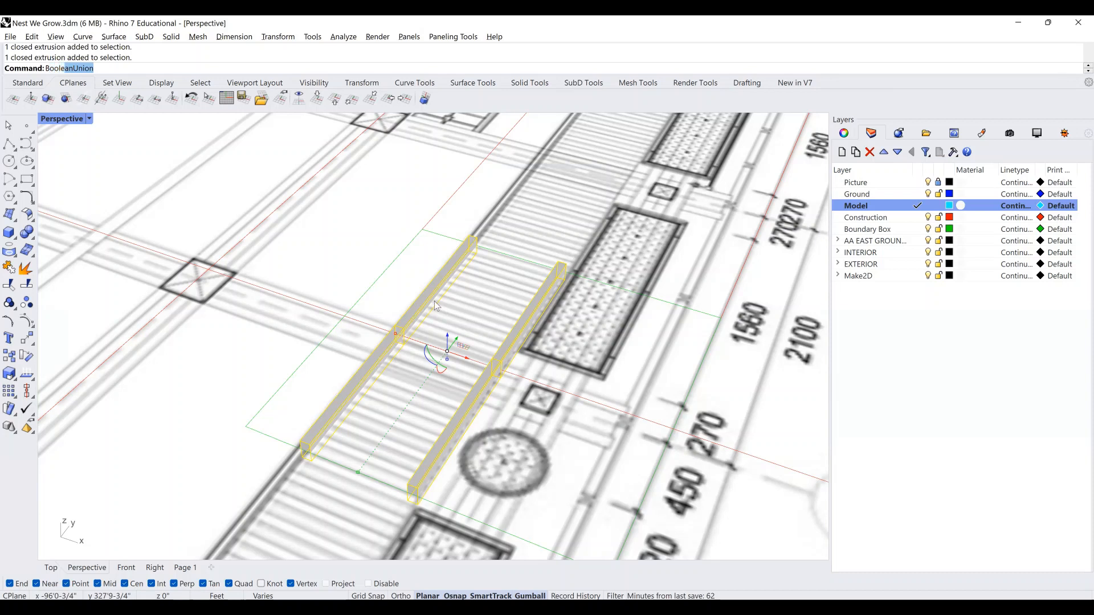
type("oole")
key("Return")
type("MergeAllCoplanarFaces")
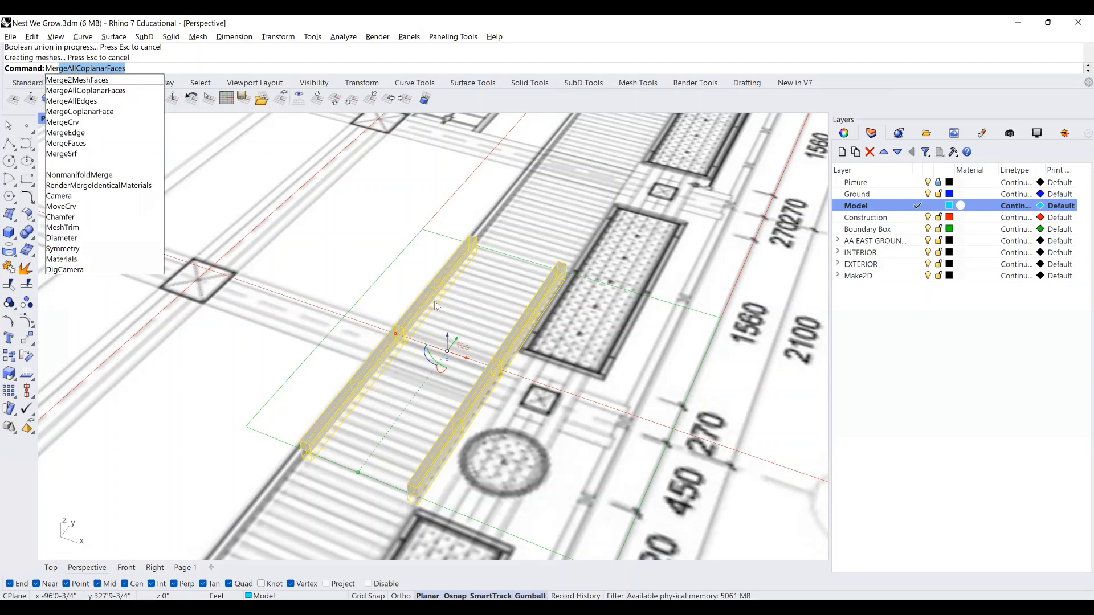
key("Return")
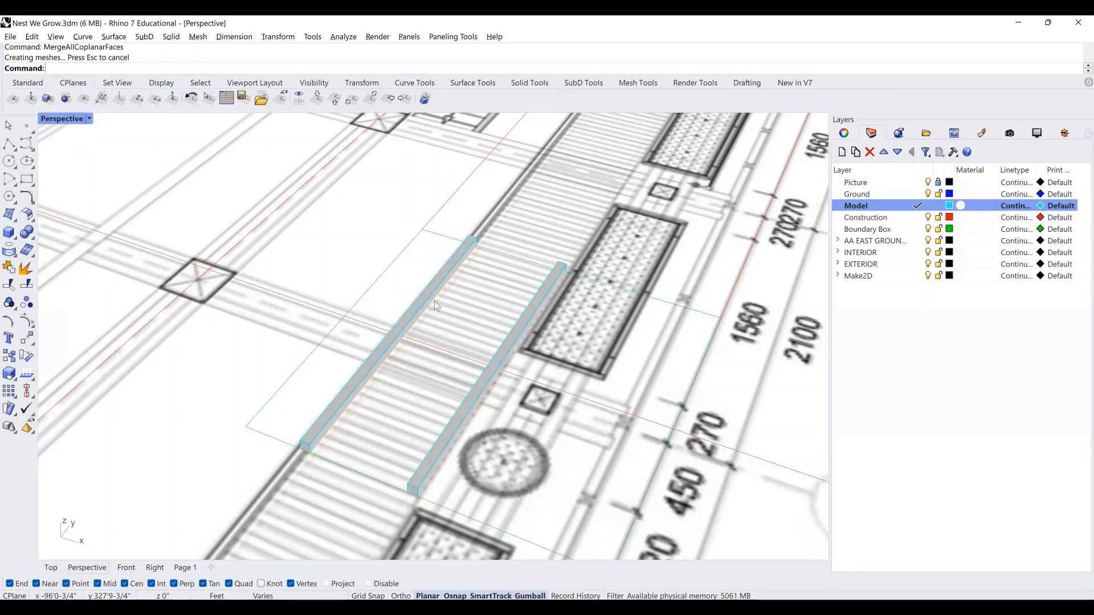
Zoom to the selected beams and maximize the Top view showing the section drawing.
right_click_drag(397, 373, 407, 361)
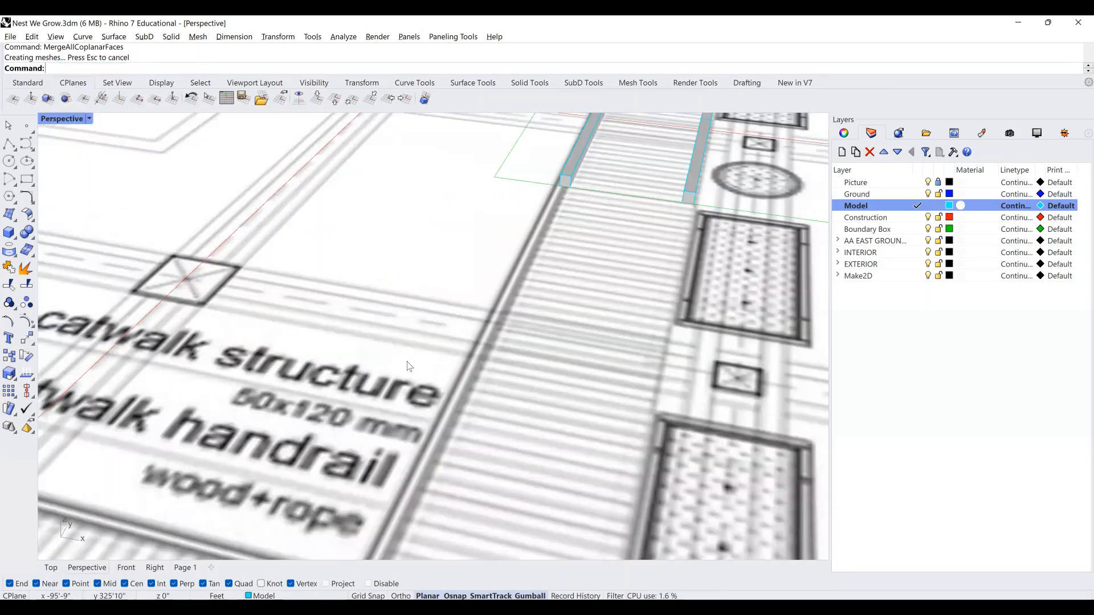
scroll(496, 149, "down", 5)
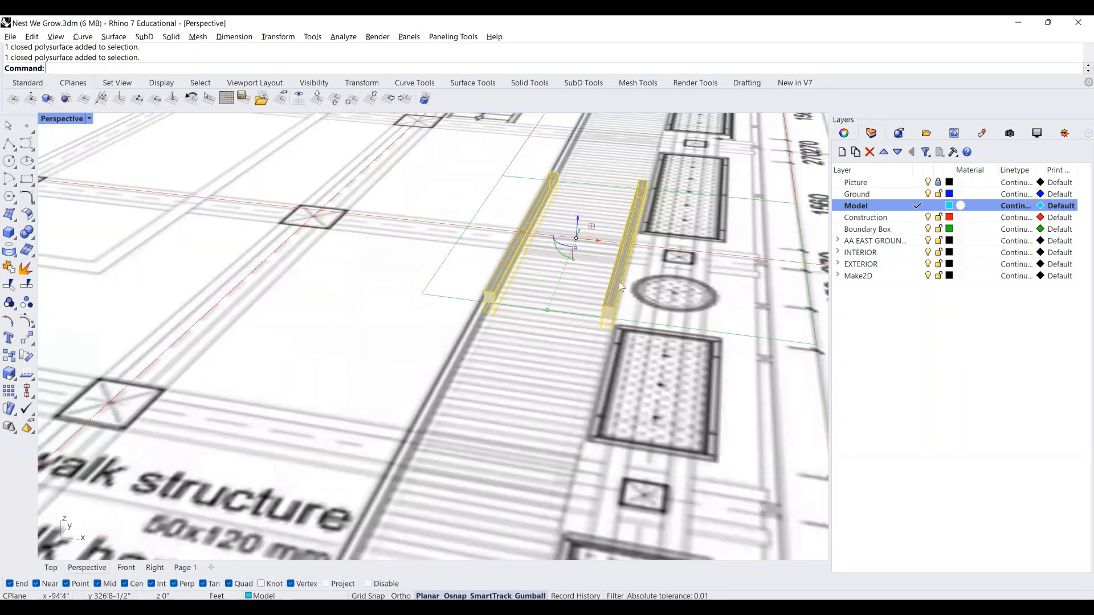
type("zs")
key("Return")
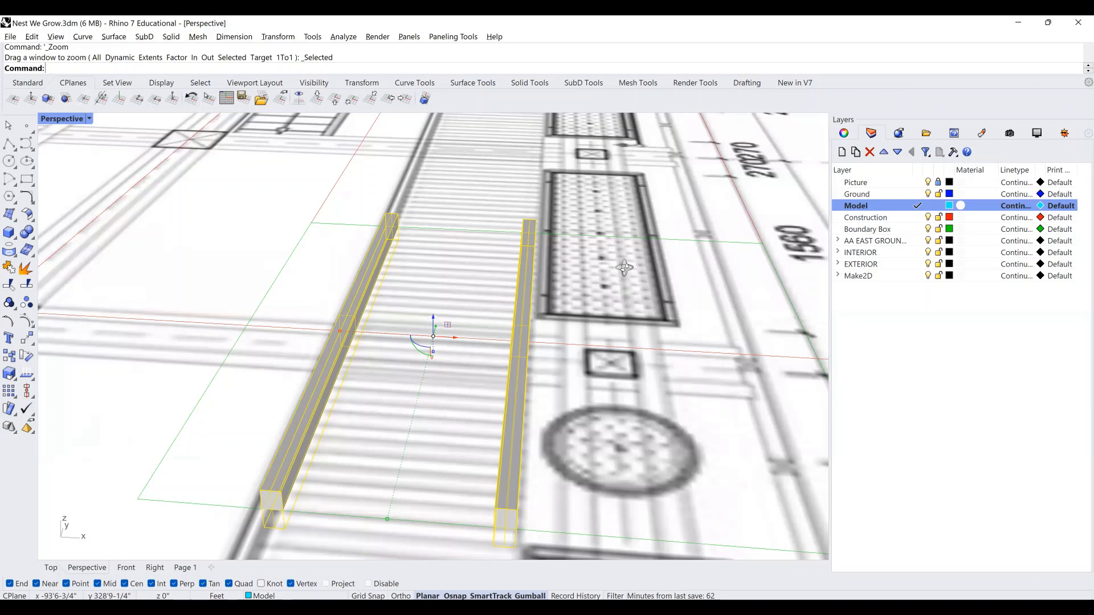
scroll(456, 347, "down", 2)
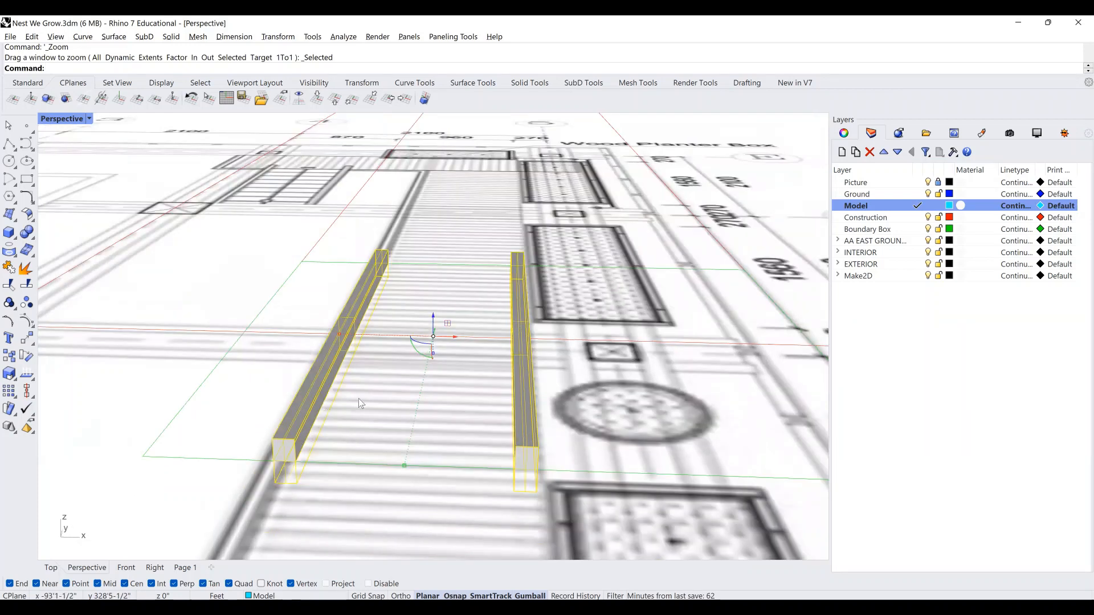
scroll(357, 398, "down", 2)
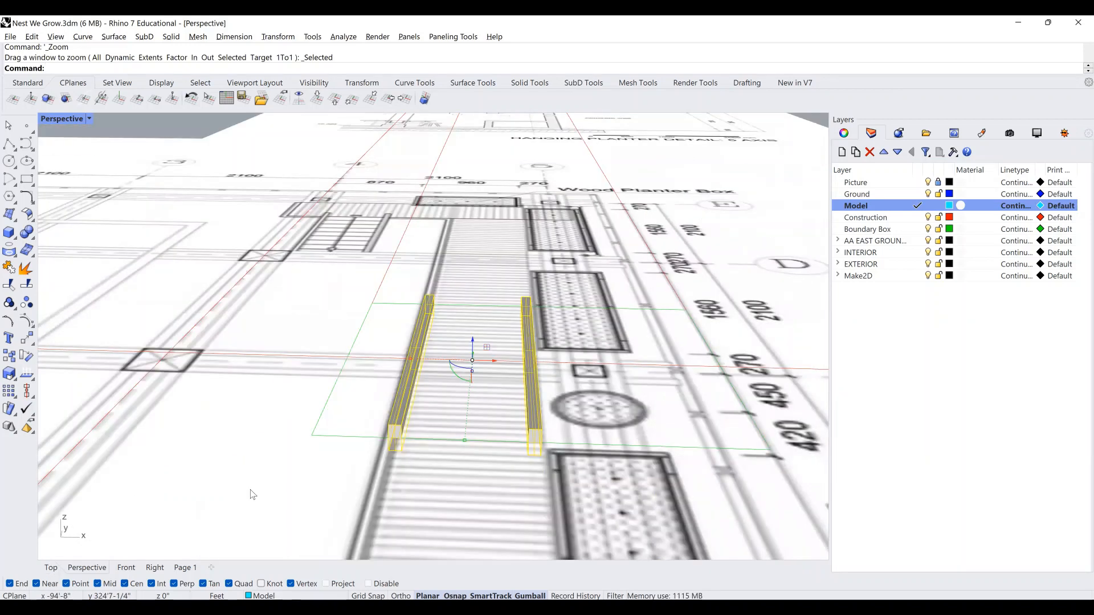
key("ctrl+F1")
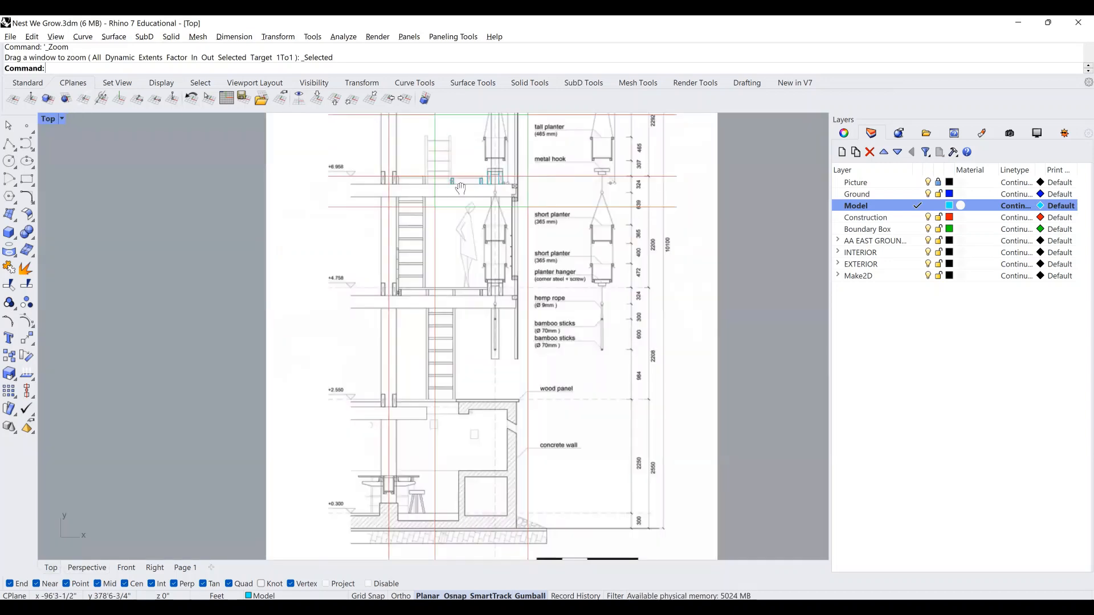
Draw a rectangle on the section from the left post to the right post.
mouse_move(460, 188)
right_mouse_down()
mouse_move(459, 157)
mouse_move(447, 330)
right_mouse_up()
scroll(438, 379, "up", 6)
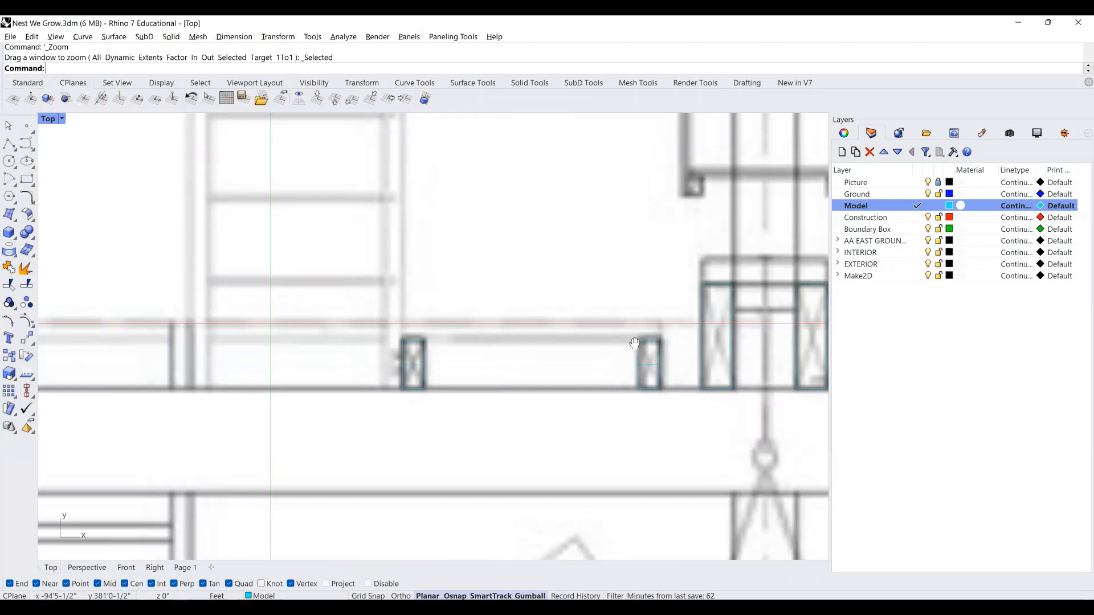
right_click_drag(639, 341, 523, 364)
scroll(523, 364, "up", 1)
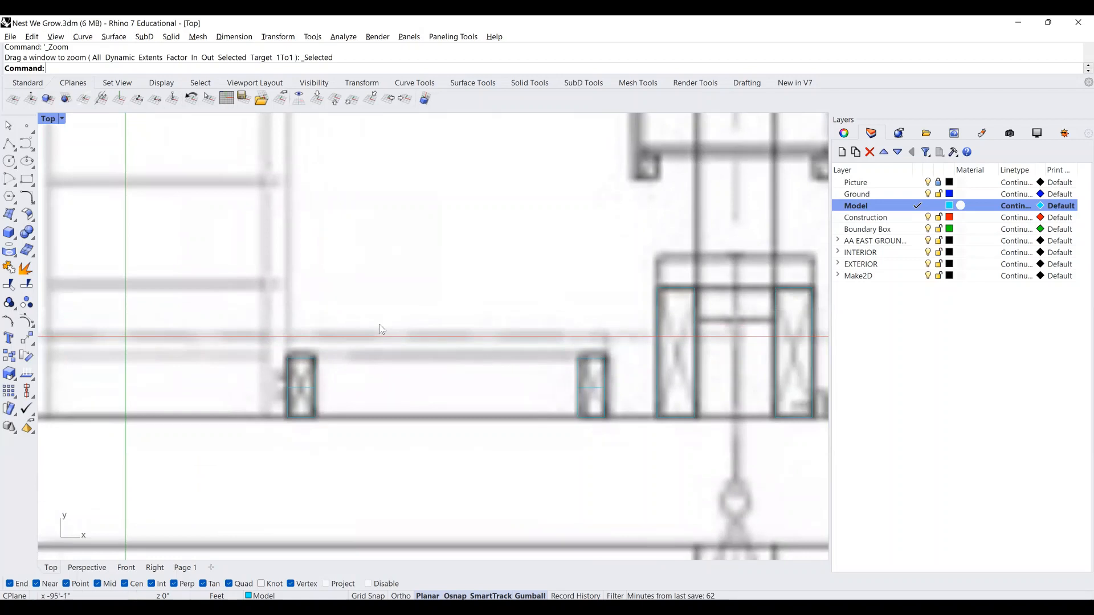
left_click(27, 180)
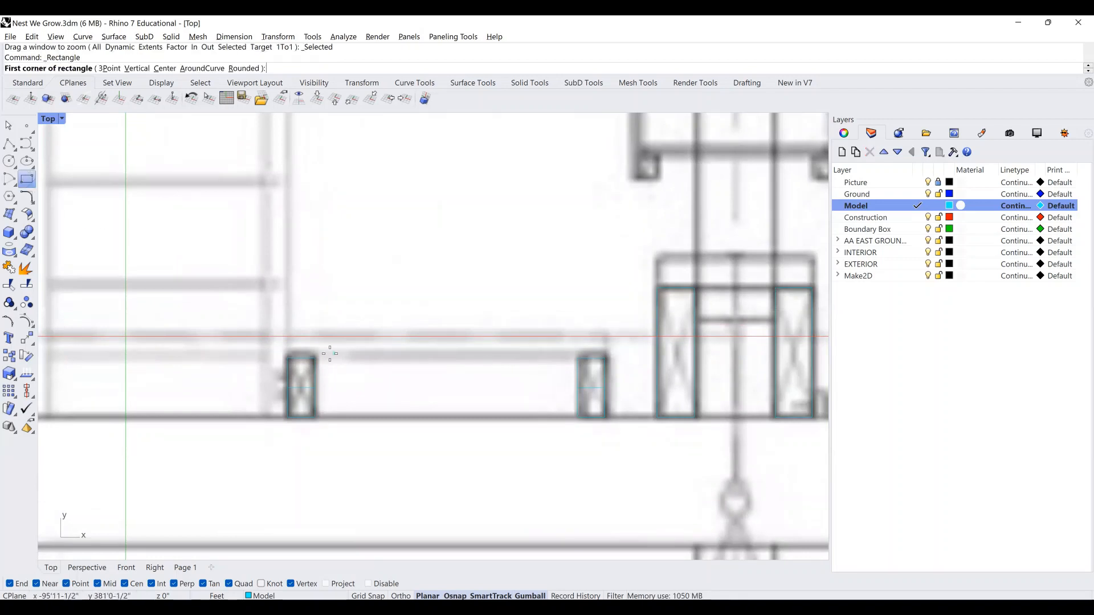
left_click(287, 357)
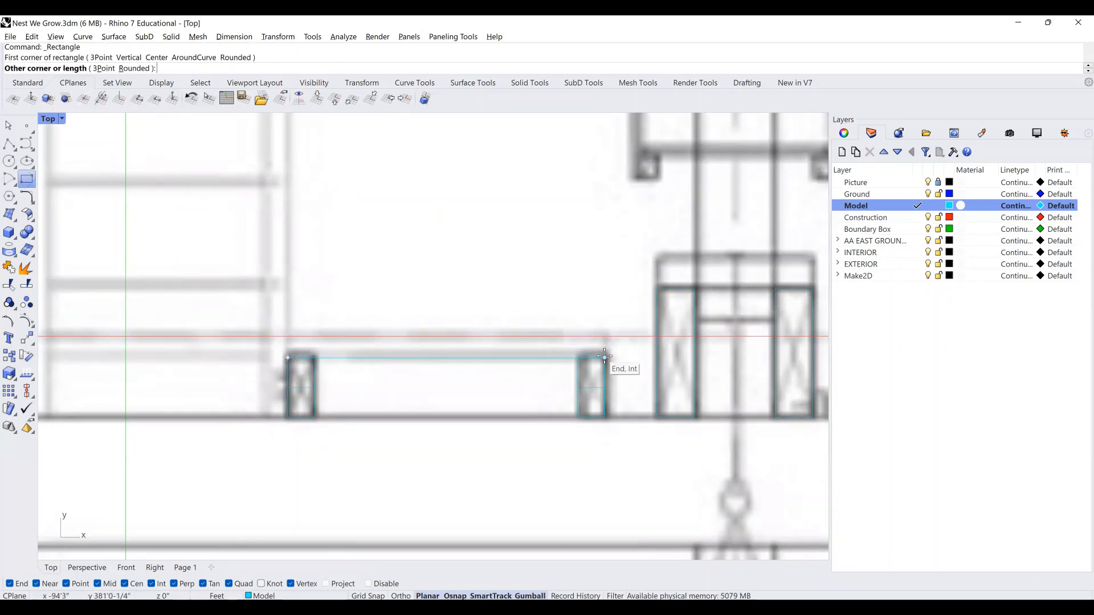
left_click(605, 338)
Select the new rectangle outline and view it in the Perspective viewport.
key("Return")
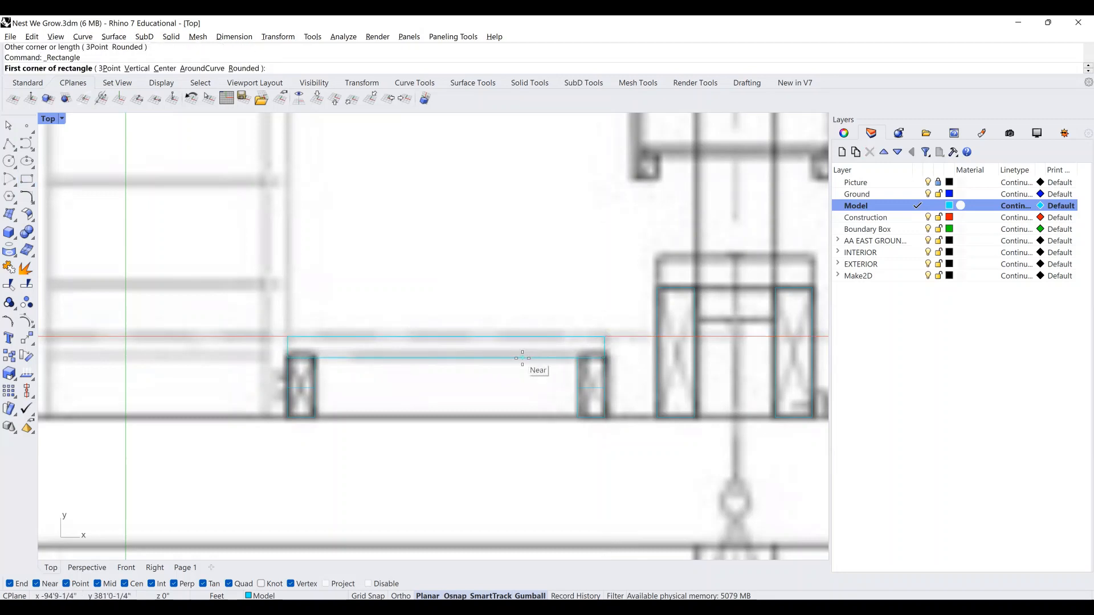
scroll(527, 365, "down", 5)
right_click_drag(556, 356, 651, 351)
right_click_drag(450, 360, 353, 352)
scroll(581, 354, "down", 4)
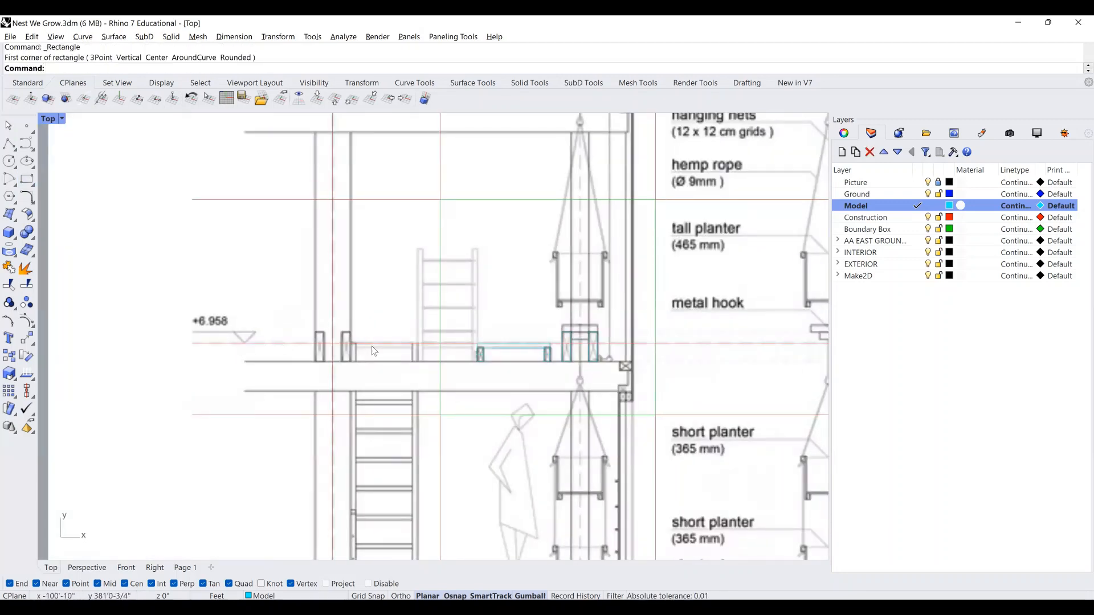
scroll(511, 328, "up", 3)
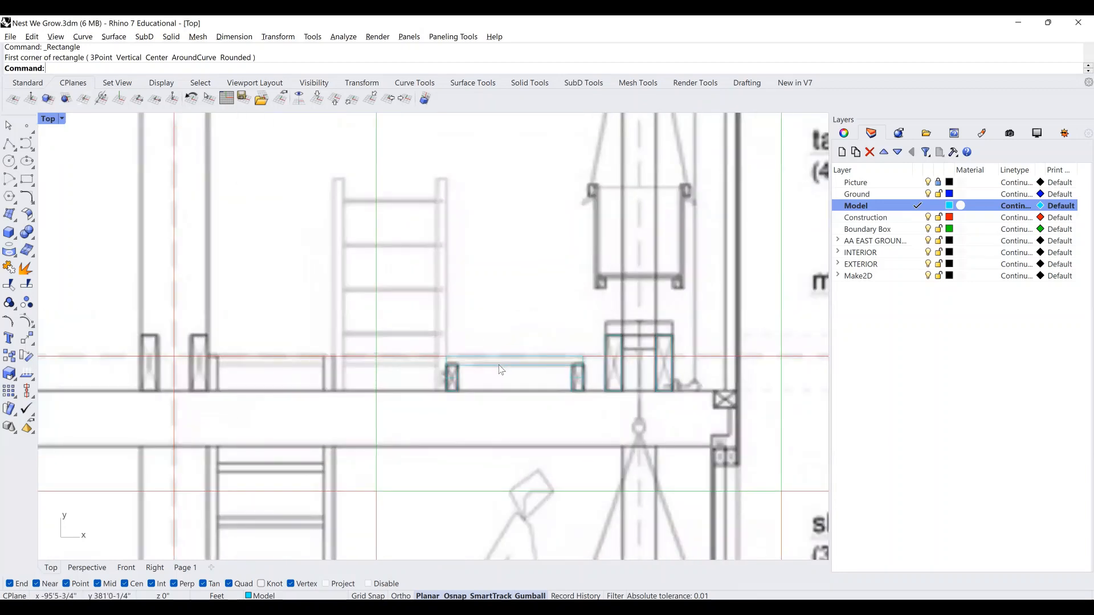
key("Escape")
left_click(502, 364)
scroll(637, 388, "up", 1)
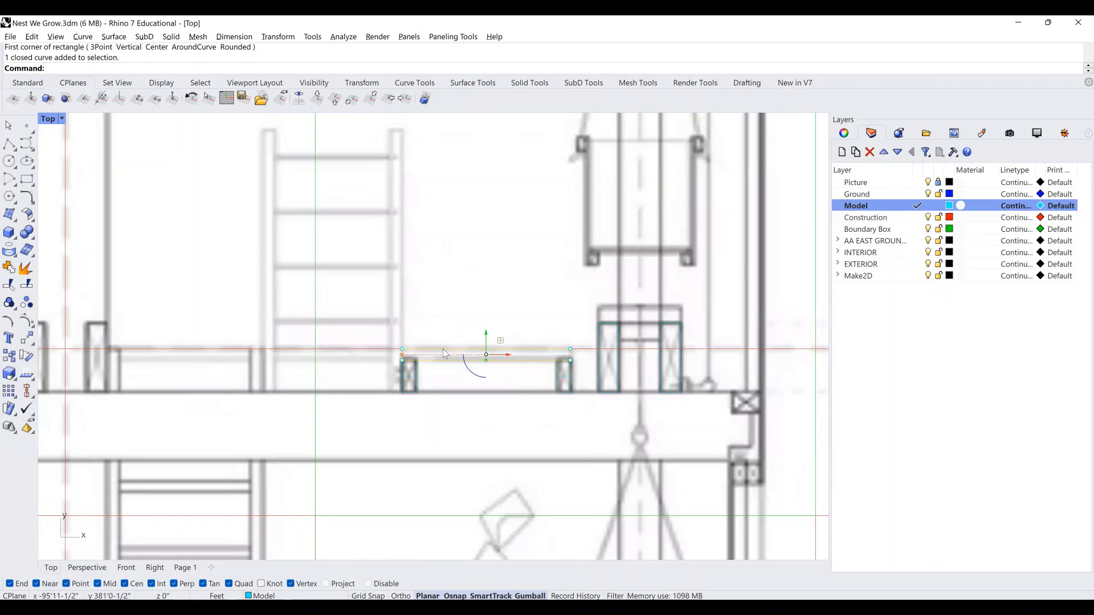
scroll(563, 359, "down", 3)
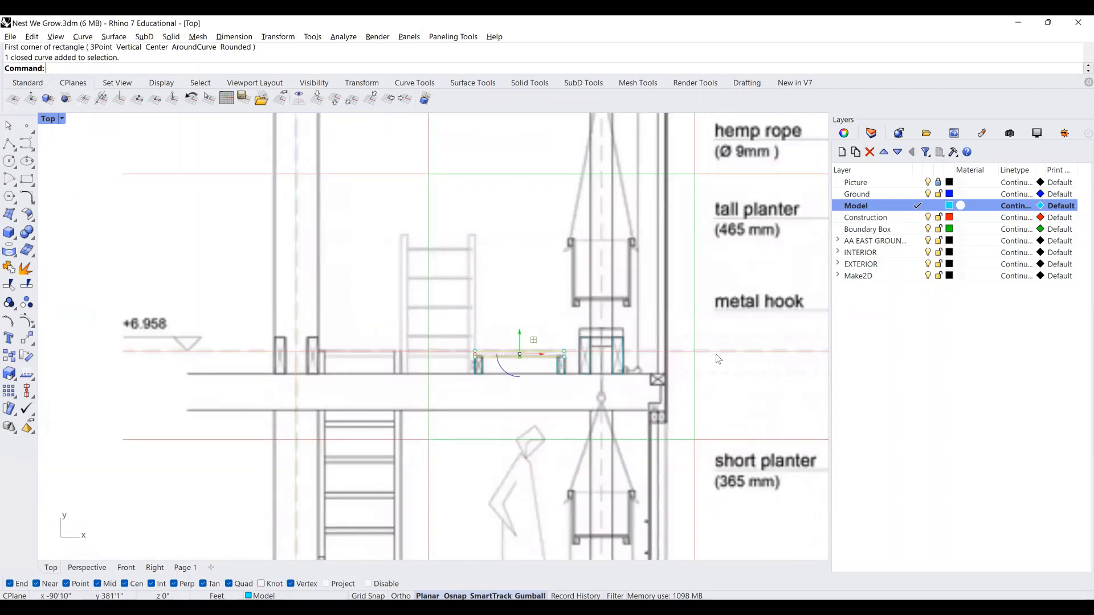
left_click(89, 568)
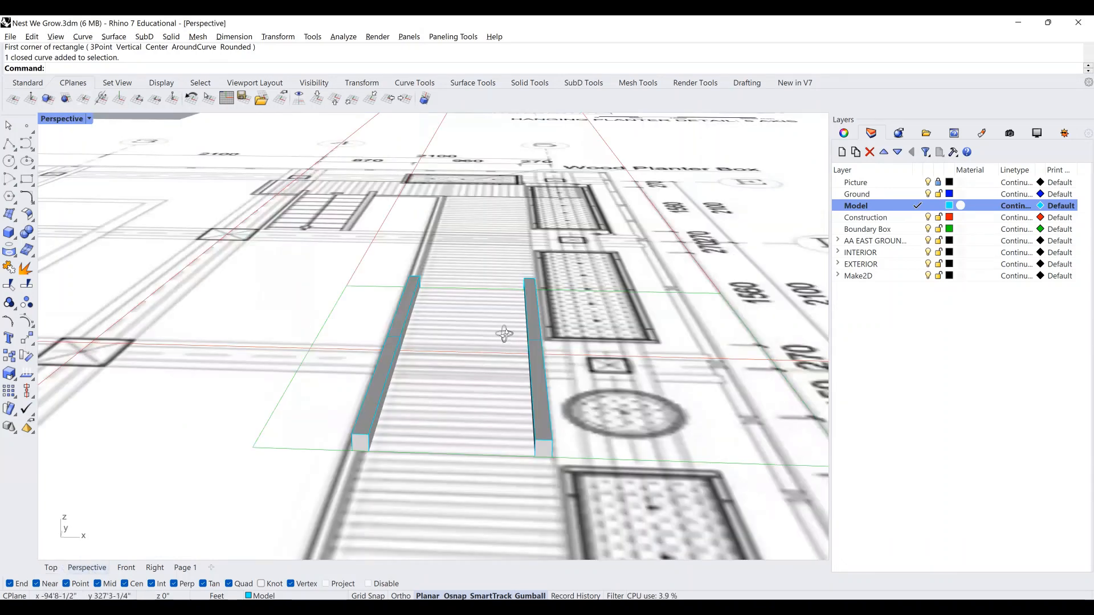
Zoom to the rectangle profile and rotate it 90° with the gumball.
scroll(504, 339, "down", 2)
type("zs")
key("Return")
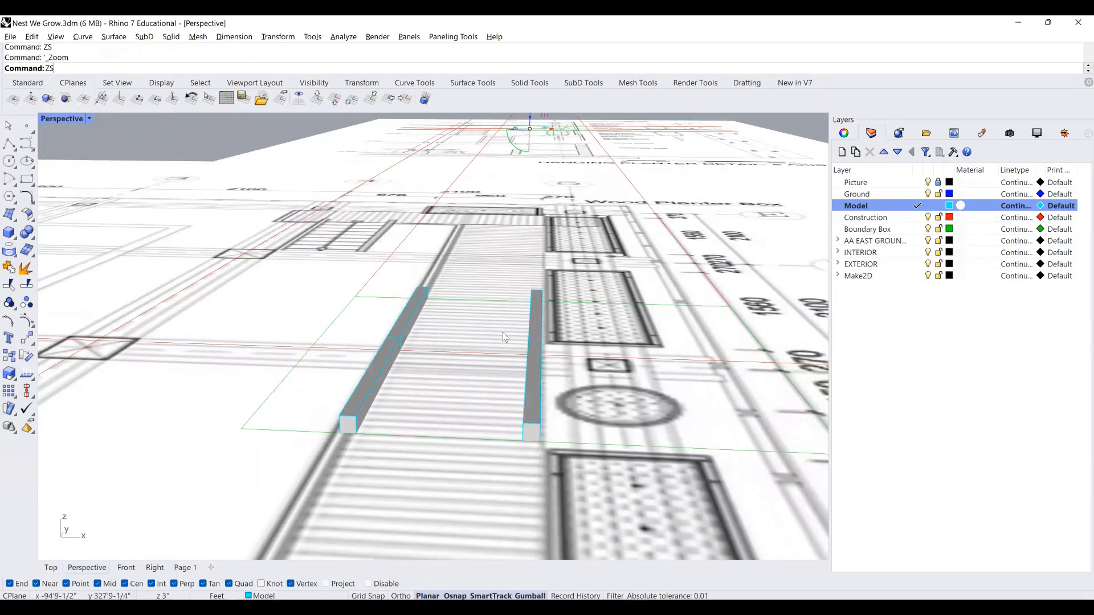
right_click_drag(494, 328, 420, 357)
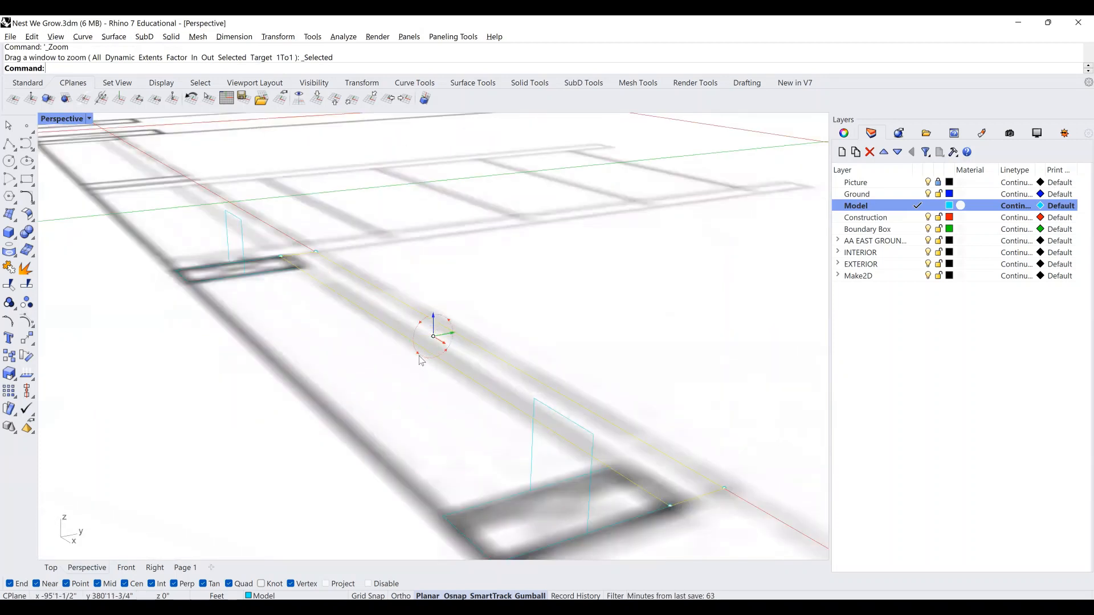
left_click(420, 359)
key("Return")
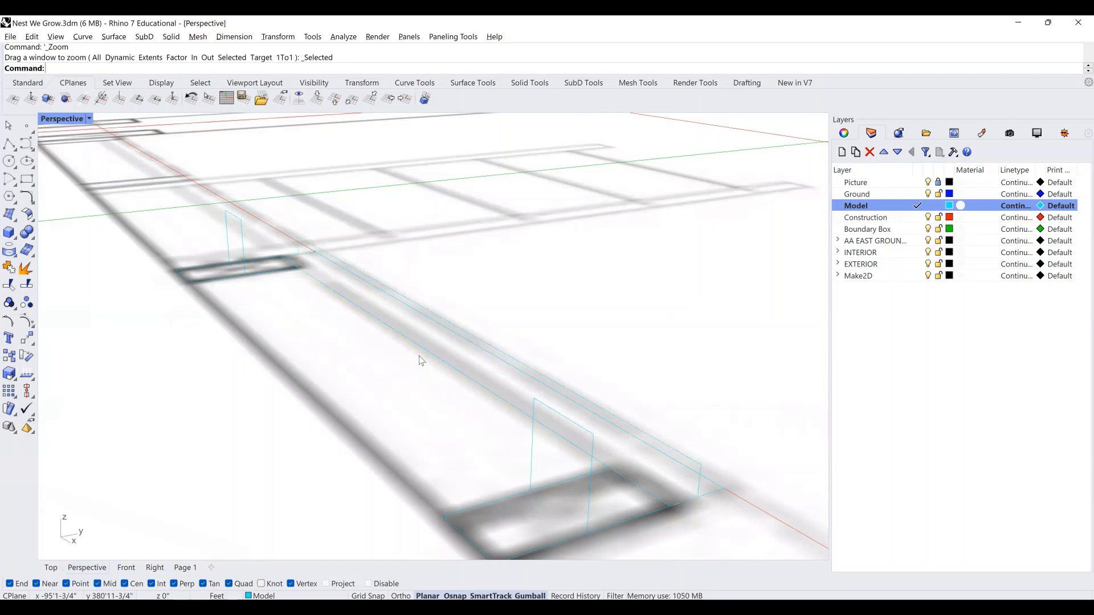
Copy the profile from its lower end onto the beam's top end corner.
left_click(470, 333)
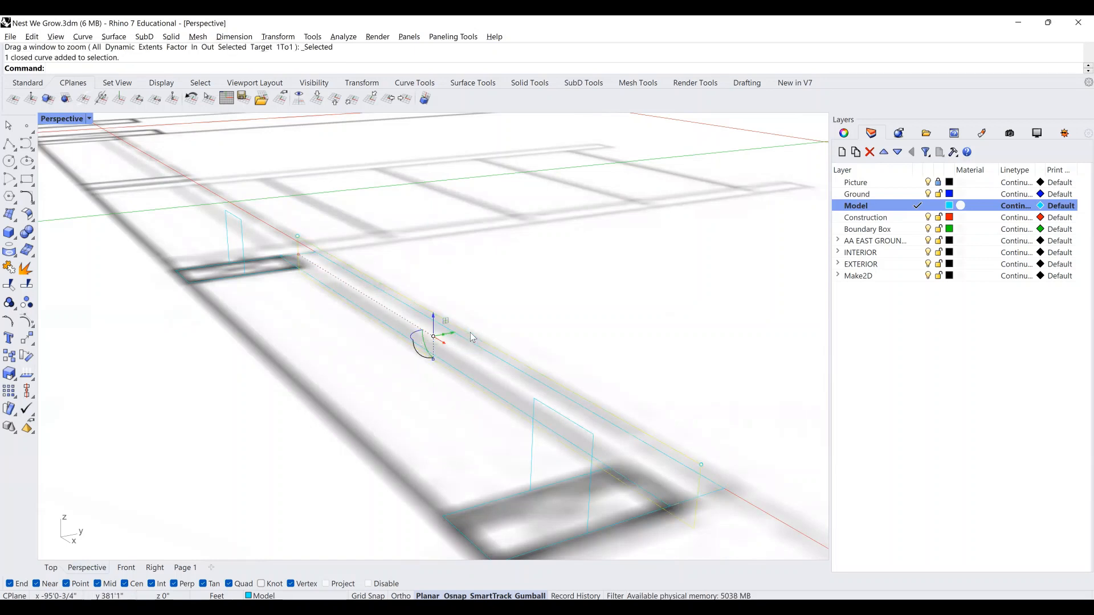
type("Copy")
key("Return")
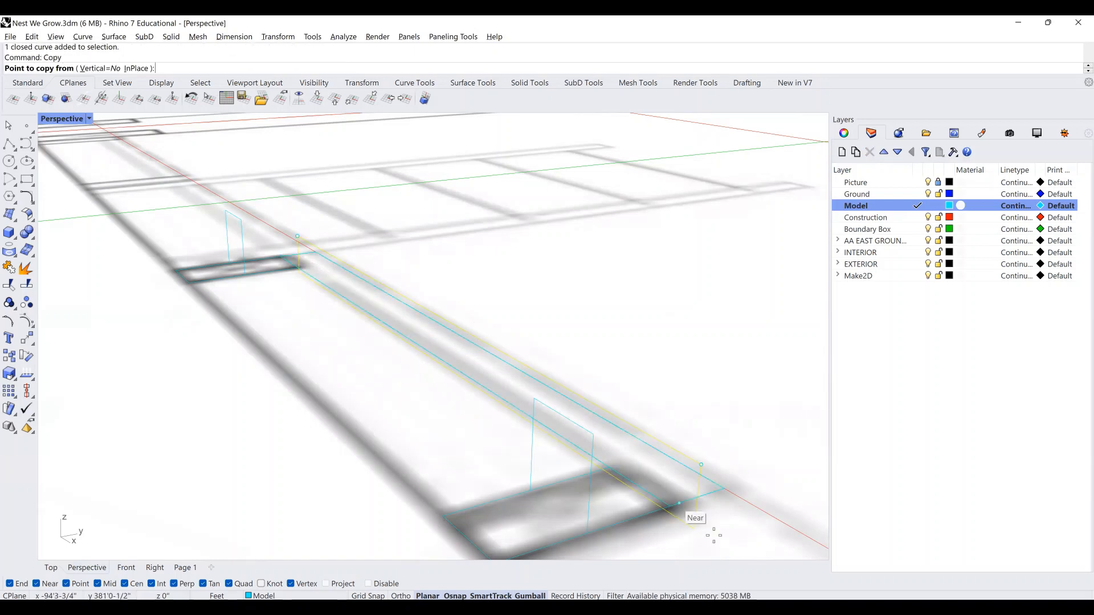
left_click(696, 534)
scroll(701, 515, "down", 3)
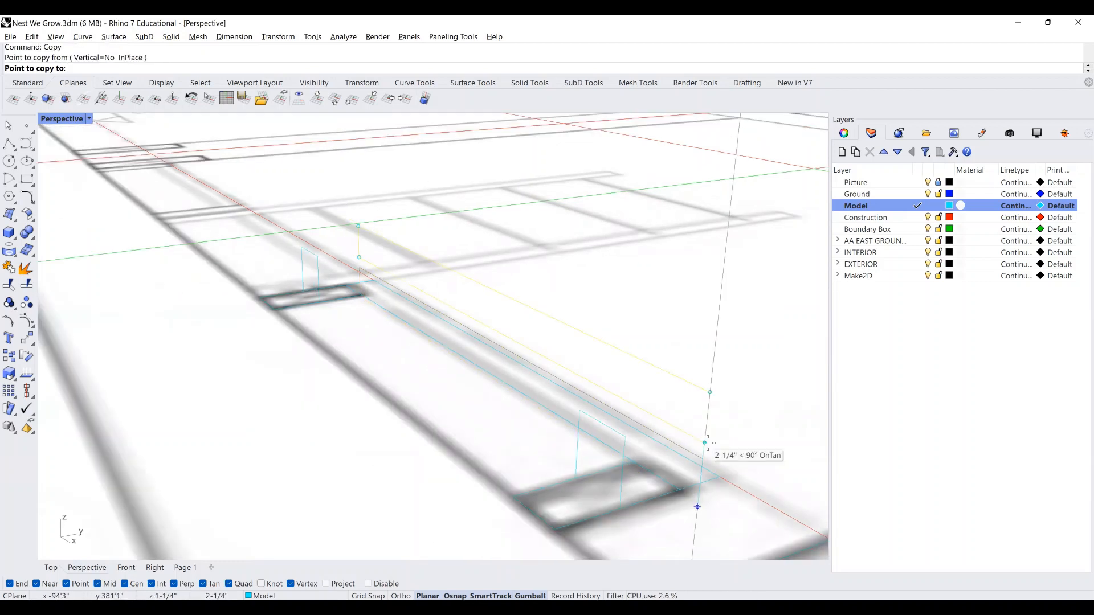
scroll(707, 448, "down", 5)
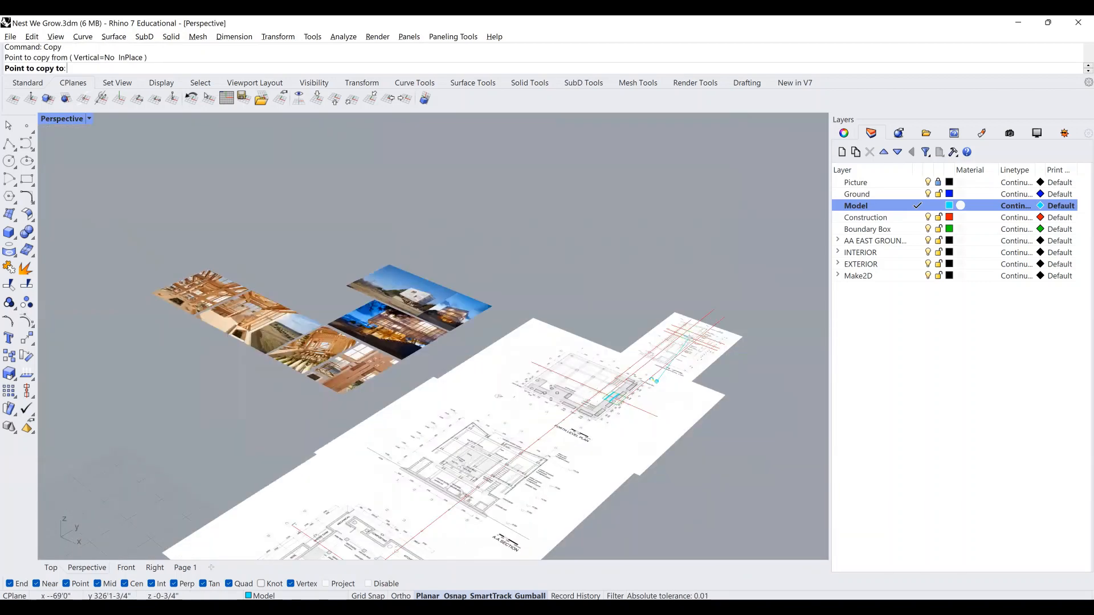
scroll(522, 394, "up", 5)
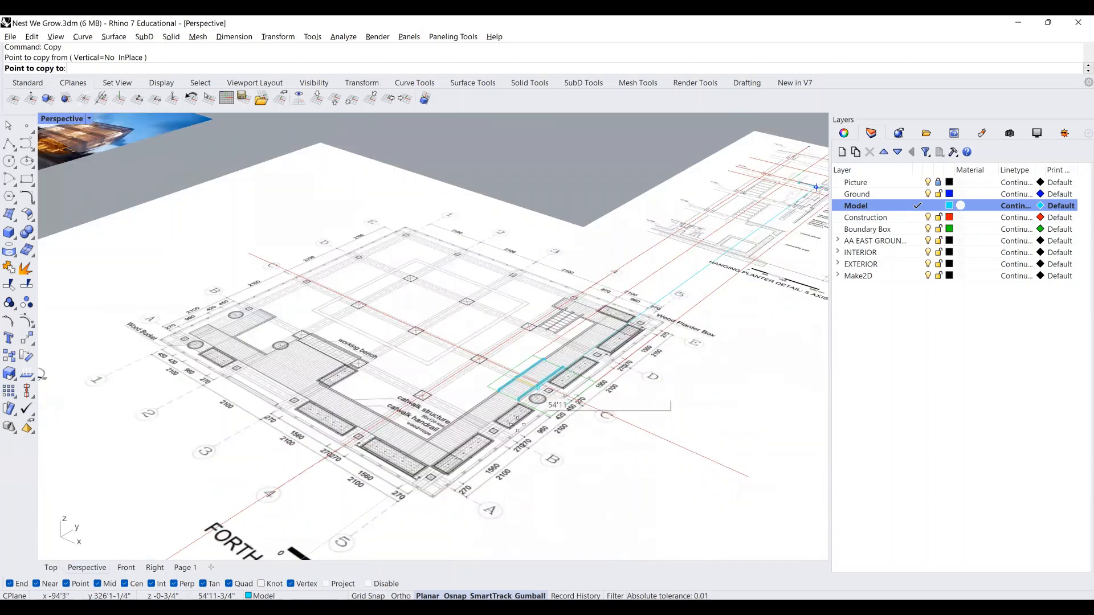
scroll(522, 428, "up", 5)
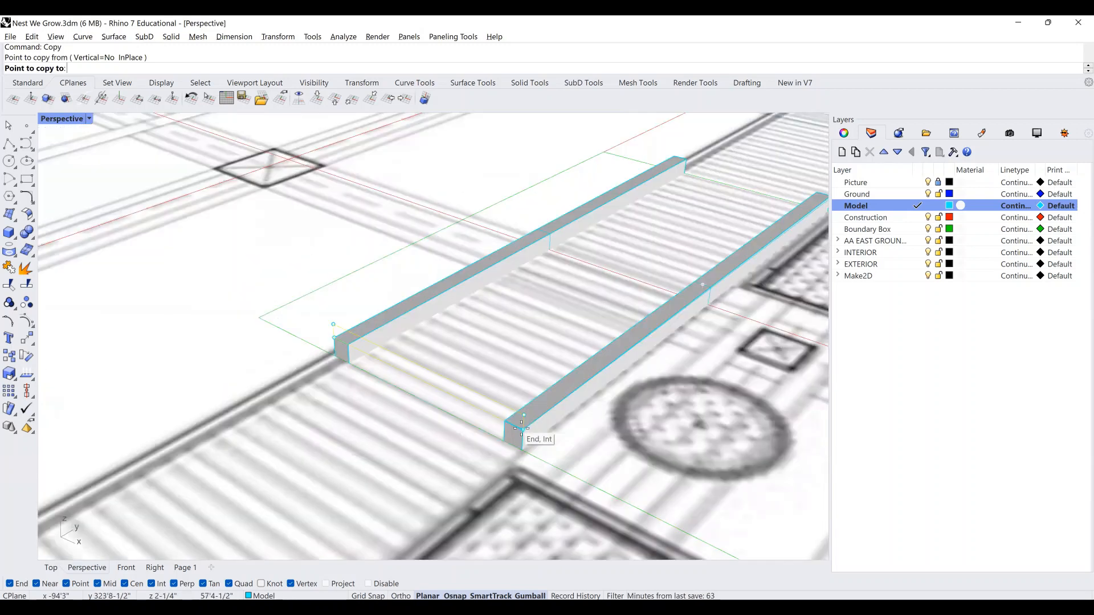
left_click(504, 415)
key("Return")
Select the copied profile and return to the Top view.
left_click(419, 372)
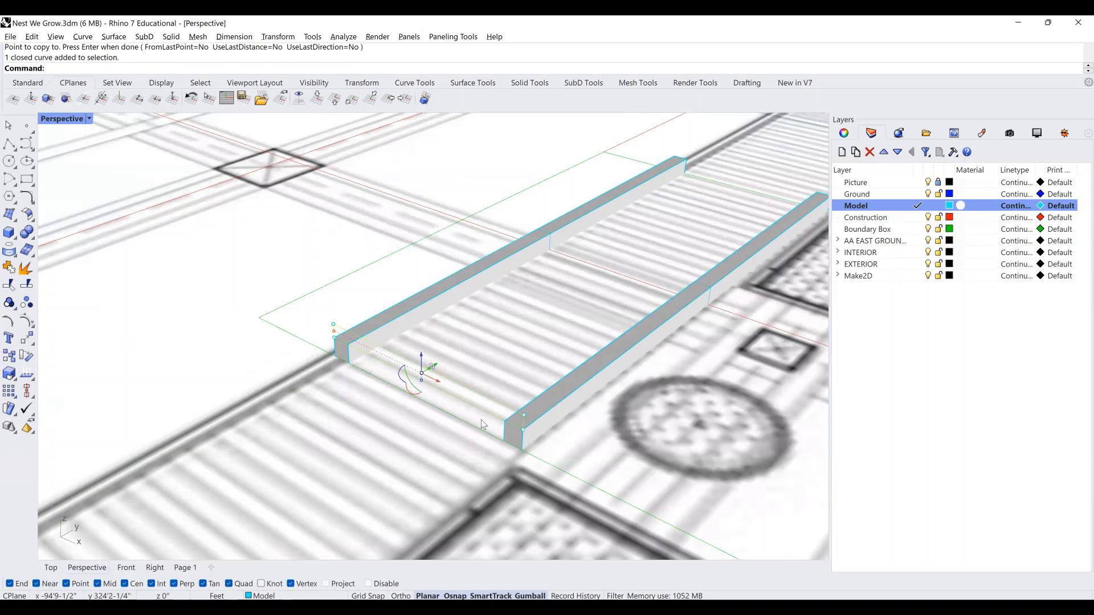
left_click(51, 568)
scroll(459, 348, "down", 3)
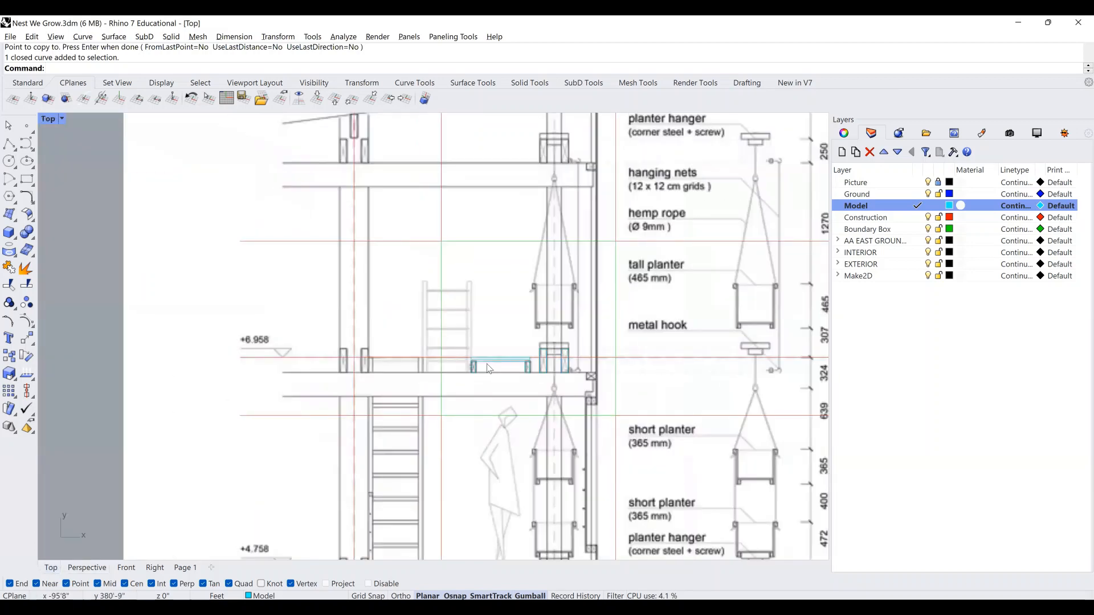
scroll(458, 345, "down", 12)
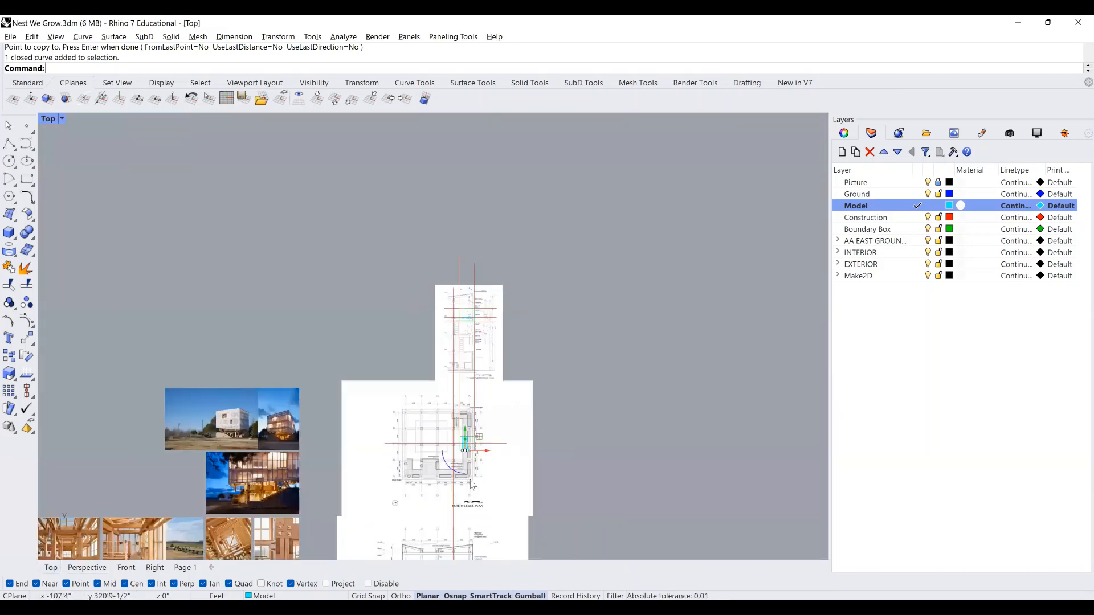
ExtrudeCrv the beam-top profile into a board across both beam ends, checked in perspective.
scroll(442, 466, "up", 9)
right_click_drag(526, 383, 502, 347)
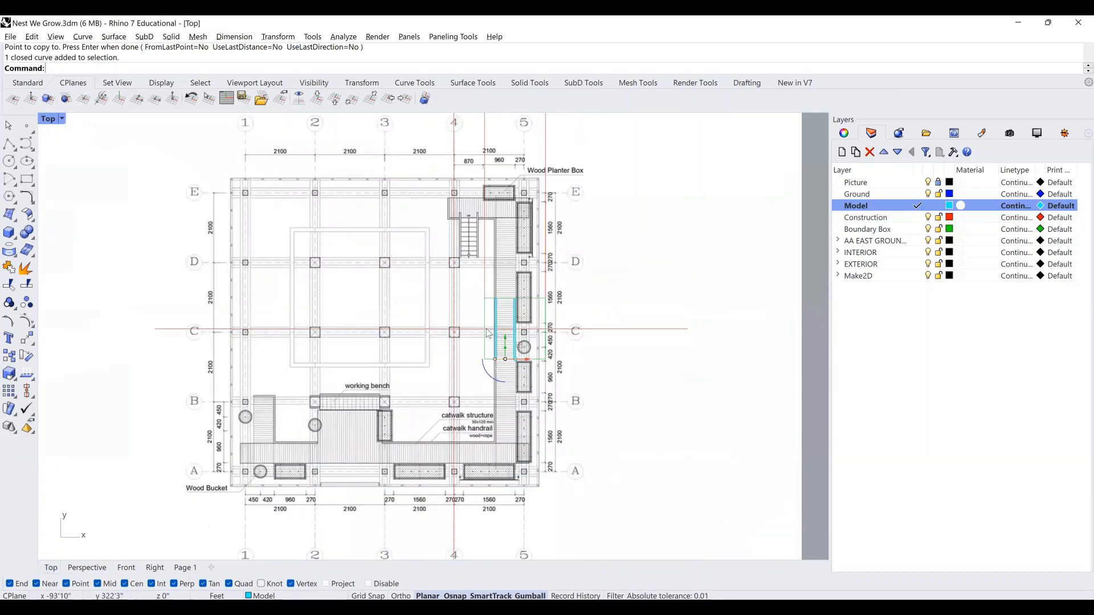
scroll(505, 344, "up", 4)
scroll(516, 375, "up", 5)
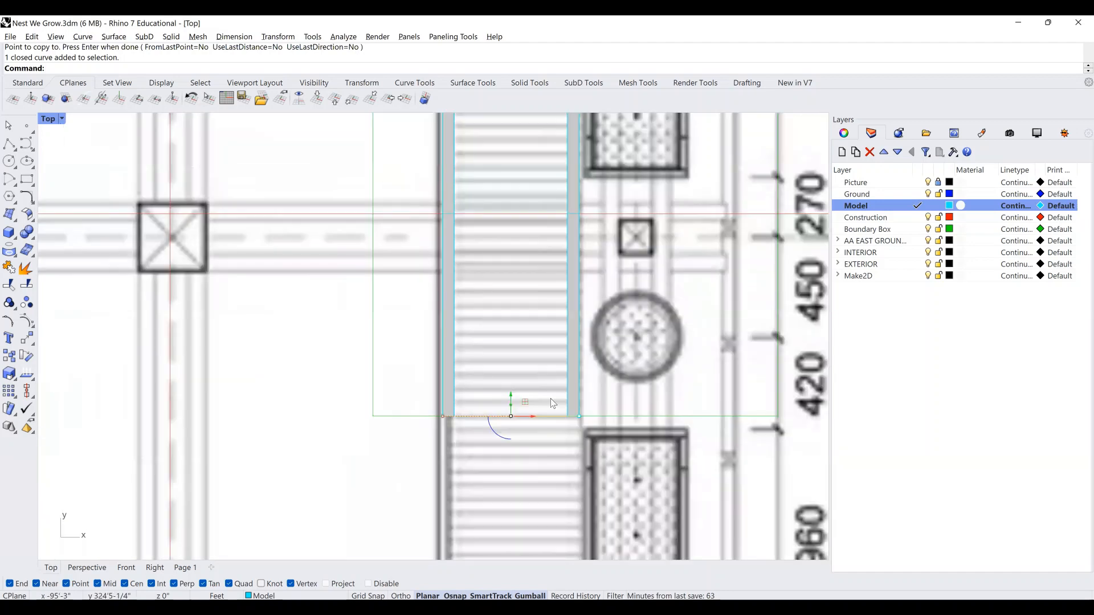
type("ExtrudeCrv")
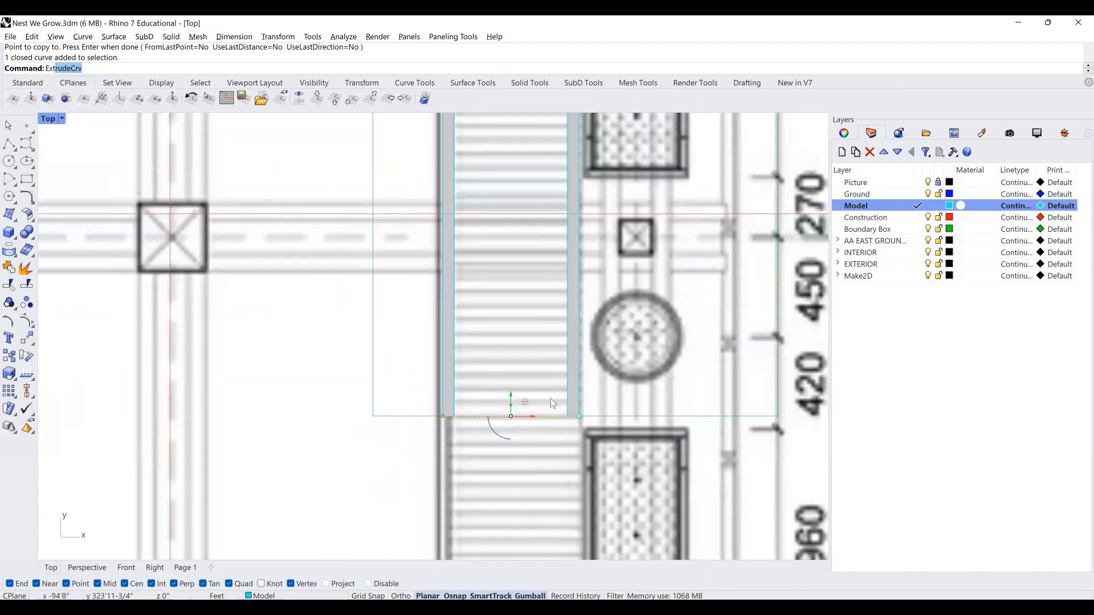
key("Return")
scroll(564, 389, "up", 5)
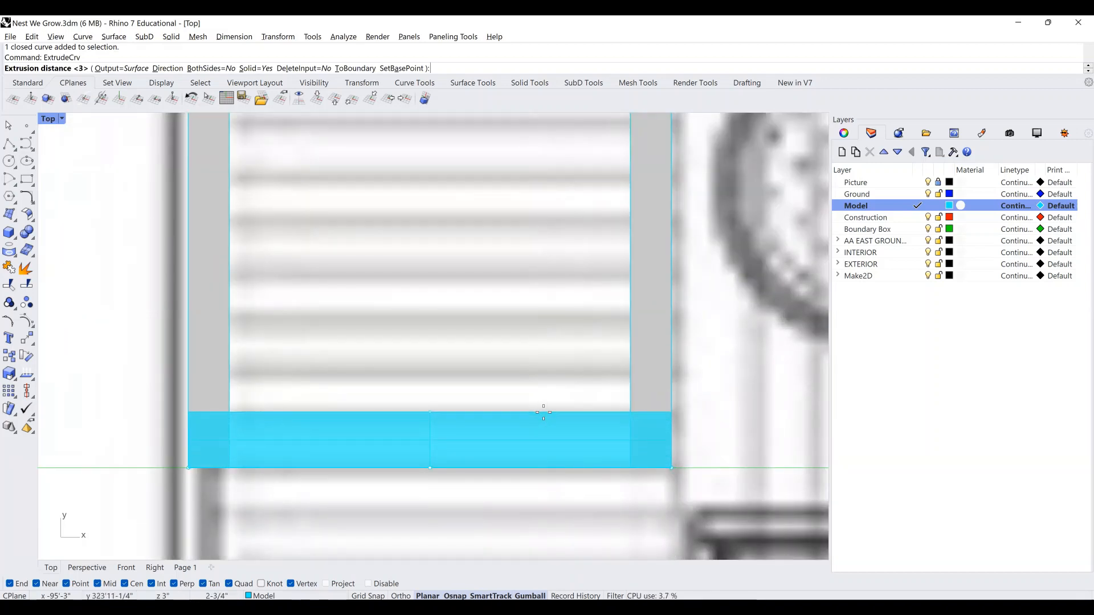
left_click(543, 411)
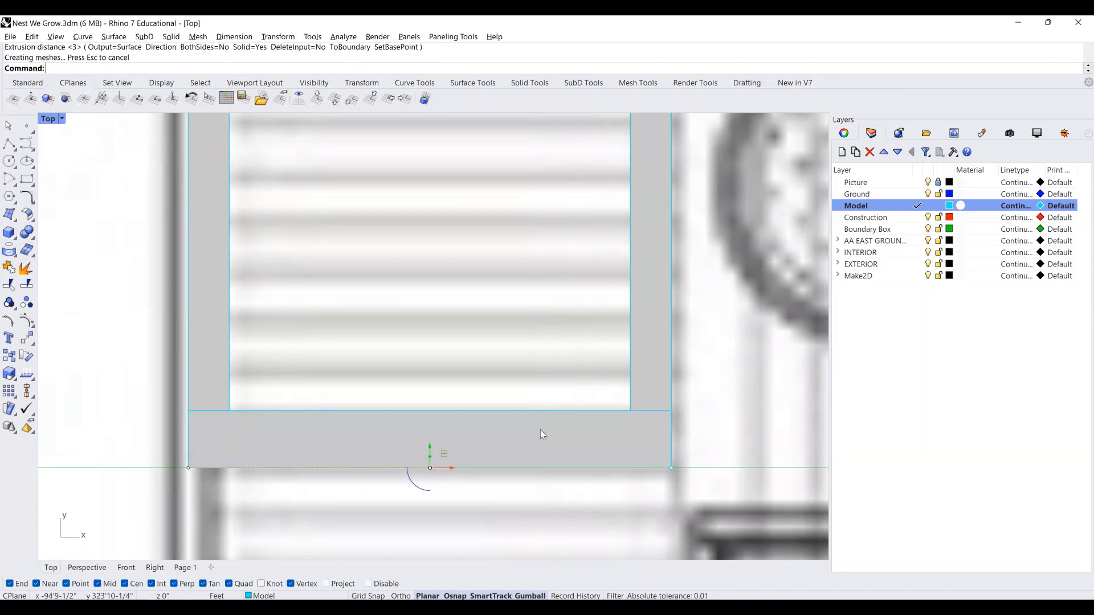
left_click(540, 431)
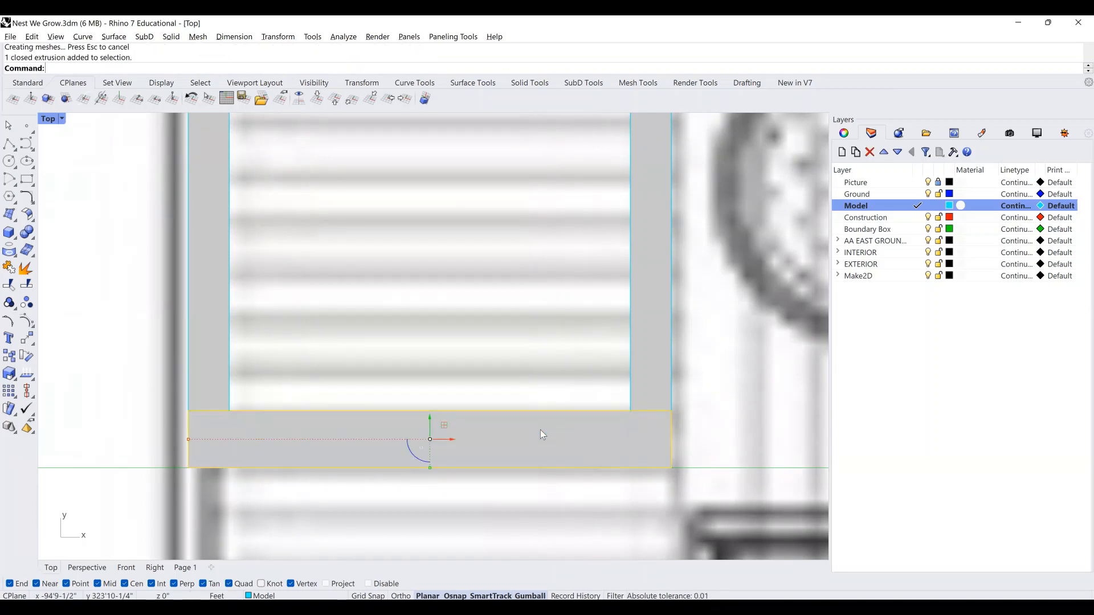
scroll(542, 432, "down", 3)
left_click(87, 568)
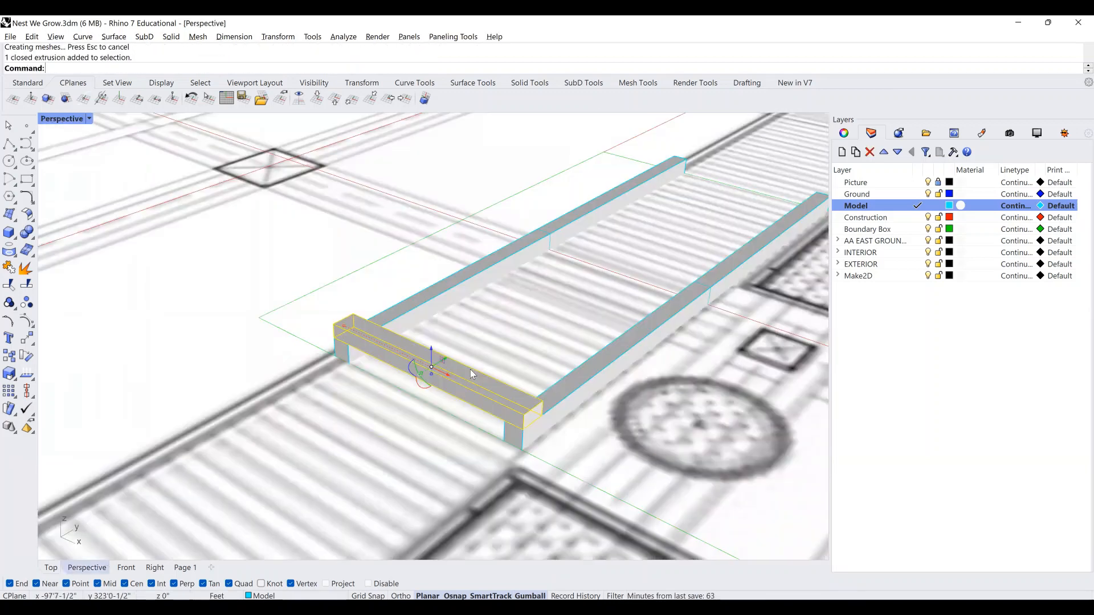
Copy the board from its corner to sit directly beside the first one.
right_click_drag(483, 367, 383, 515)
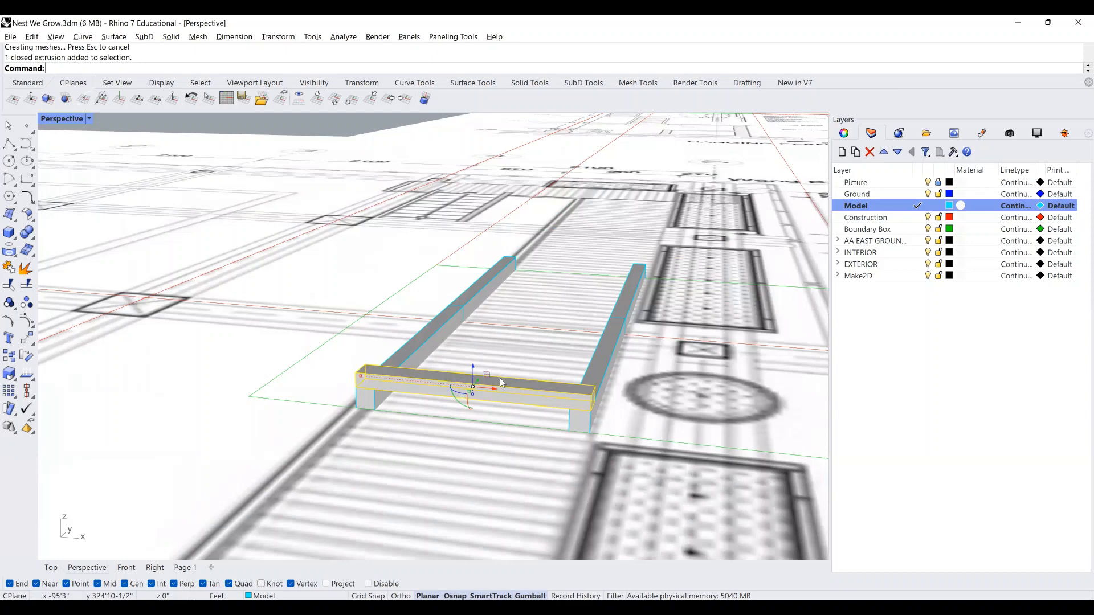
type("copy")
key("Return")
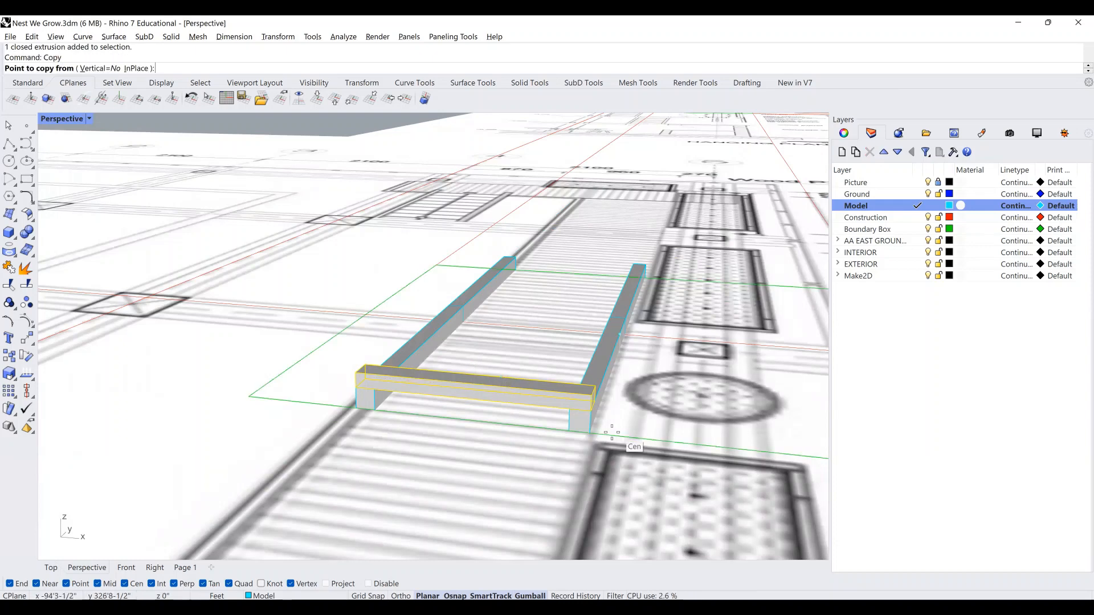
scroll(612, 432, "up", 3)
right_click_drag(455, 409, 458, 408)
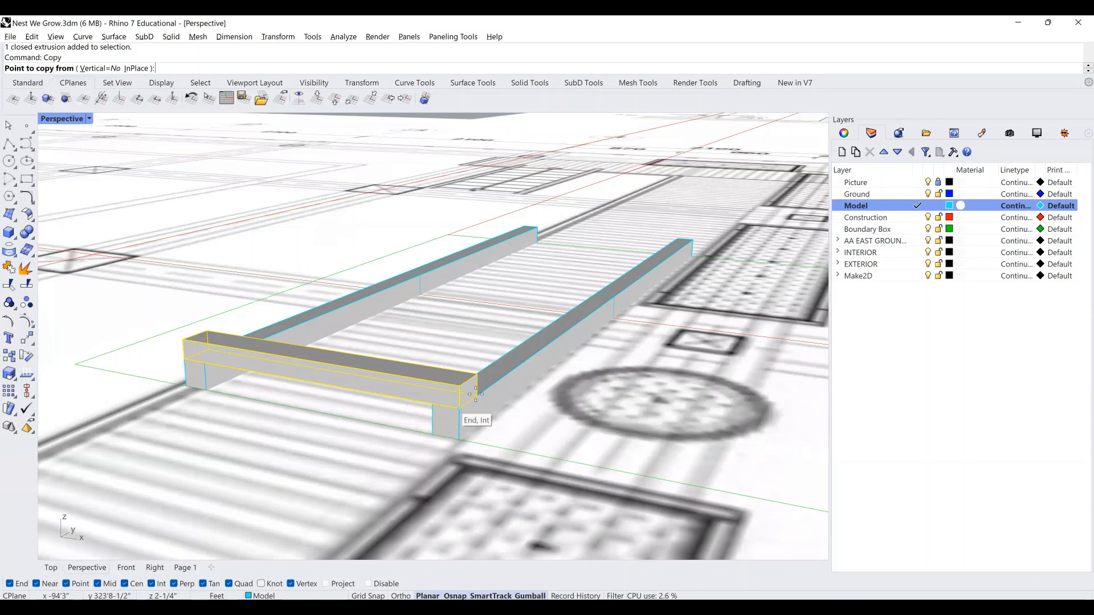
left_click(476, 394)
left_click(483, 379)
key("Return")
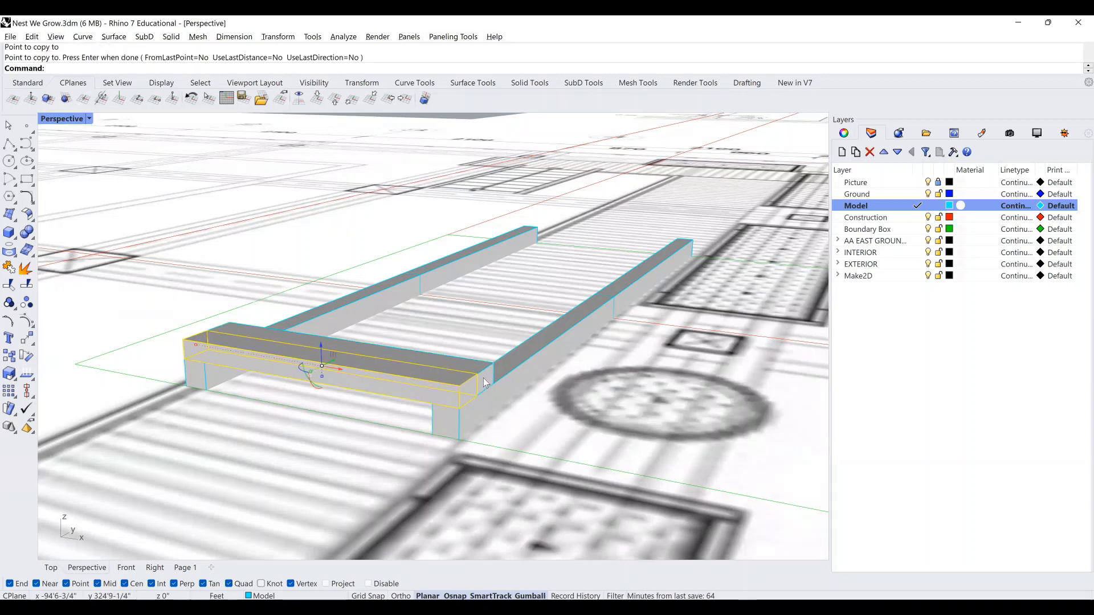
Clear the selection and pan and zoom out along the beams.
left_click(483, 377)
left_click(291, 469)
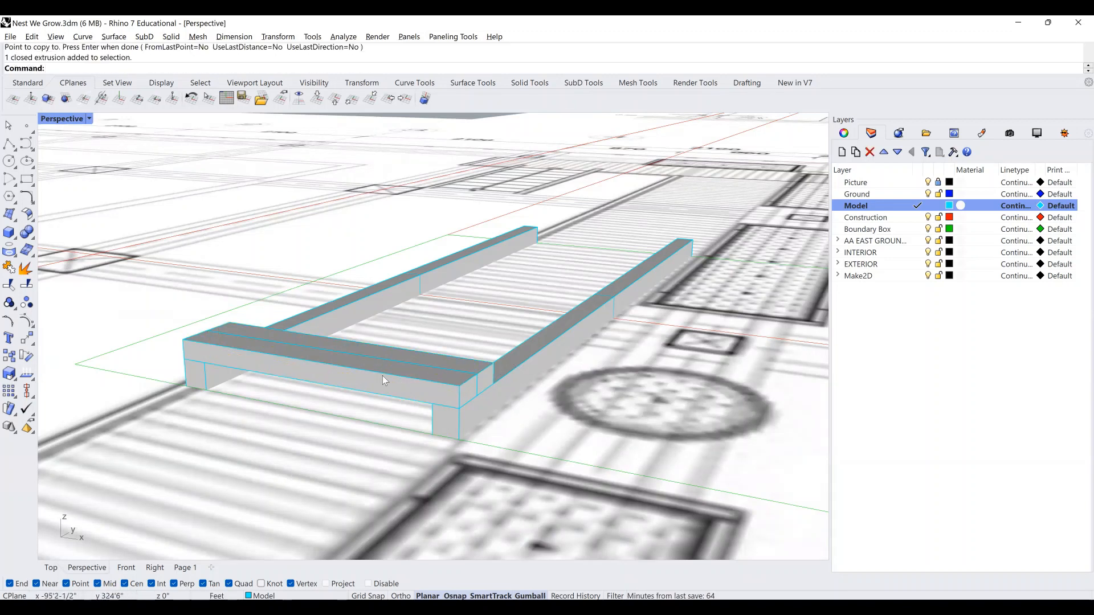
right_click_drag(404, 381, 442, 381, "shift")
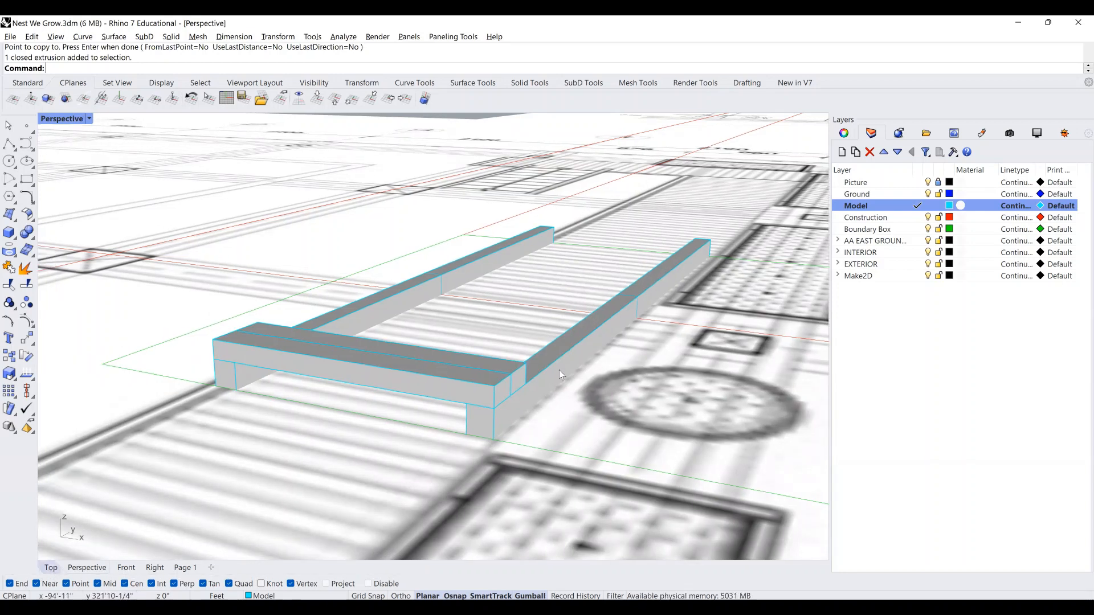
scroll(546, 356, "down", 20)
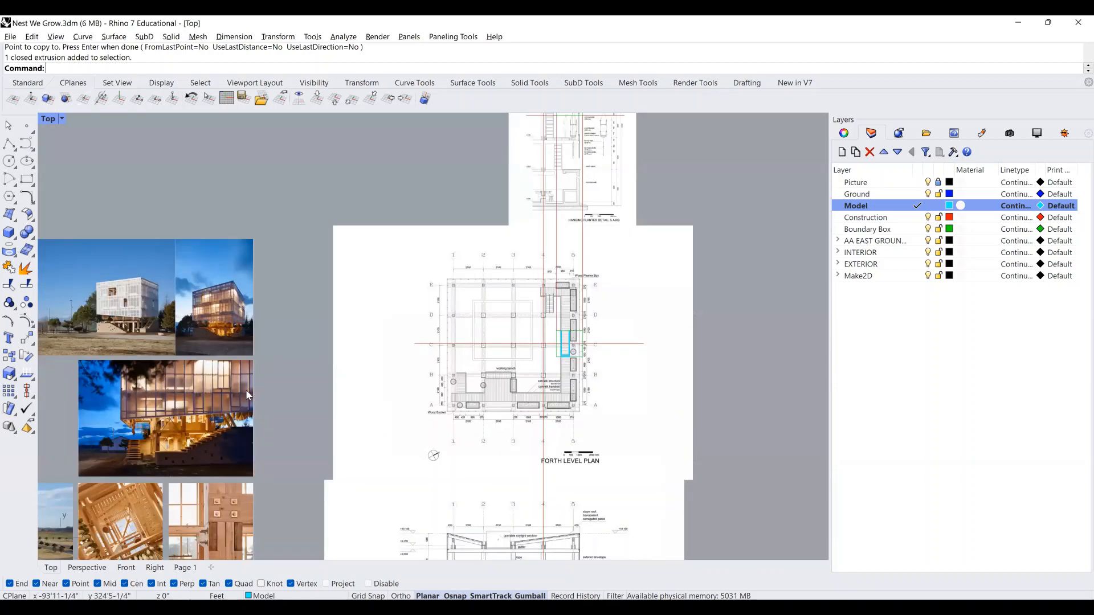
right_click_drag(248, 391, 574, 218)
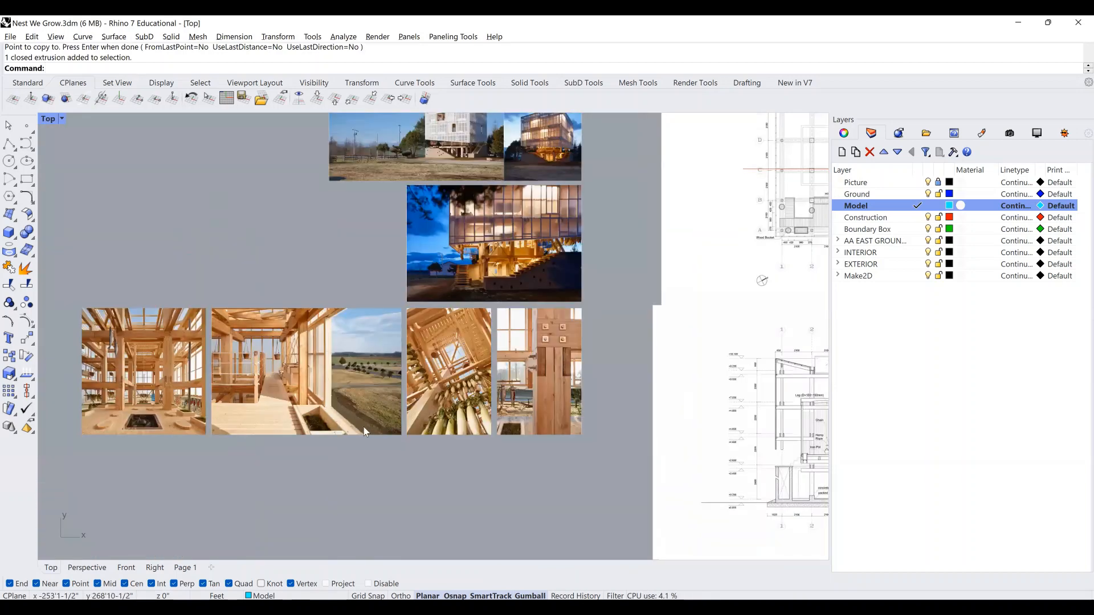
scroll(406, 424, "up", 15)
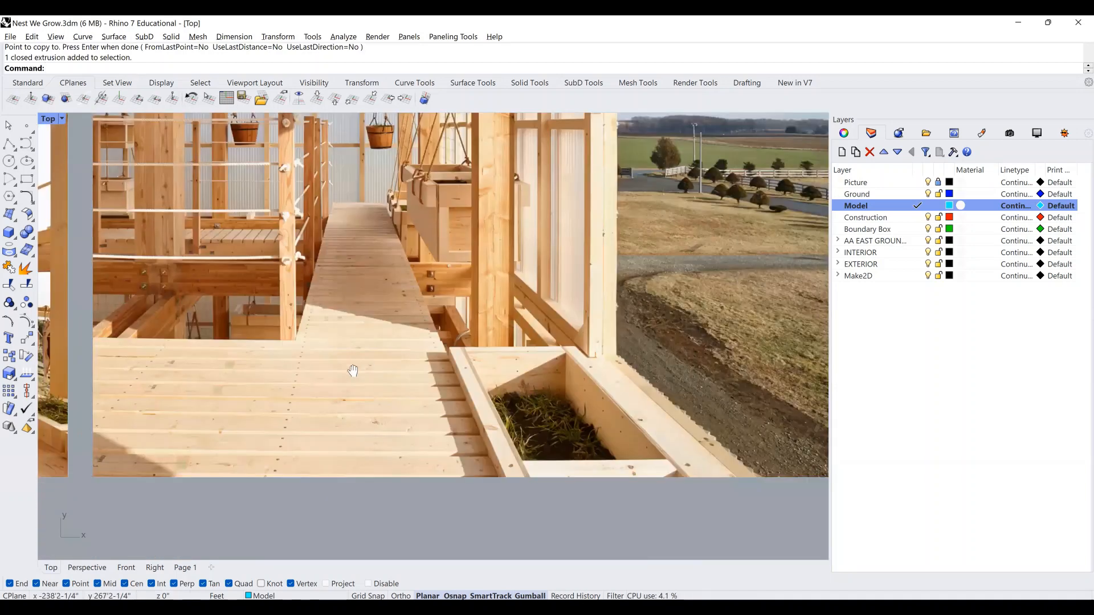
right_click_drag(593, 309, 64, 428)
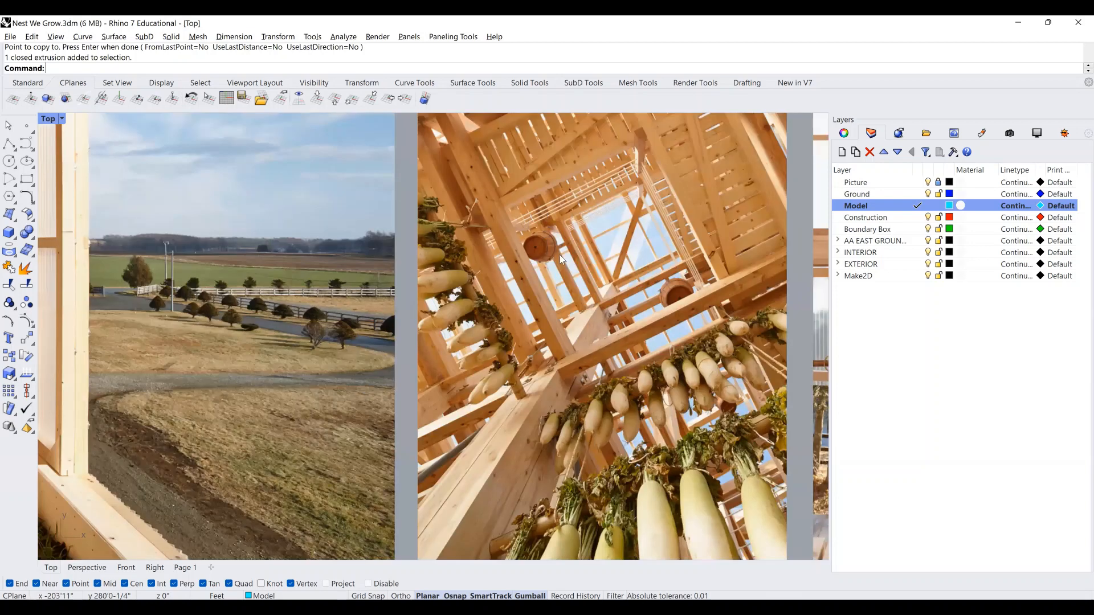
right_click_drag(473, 240, 332, 371)
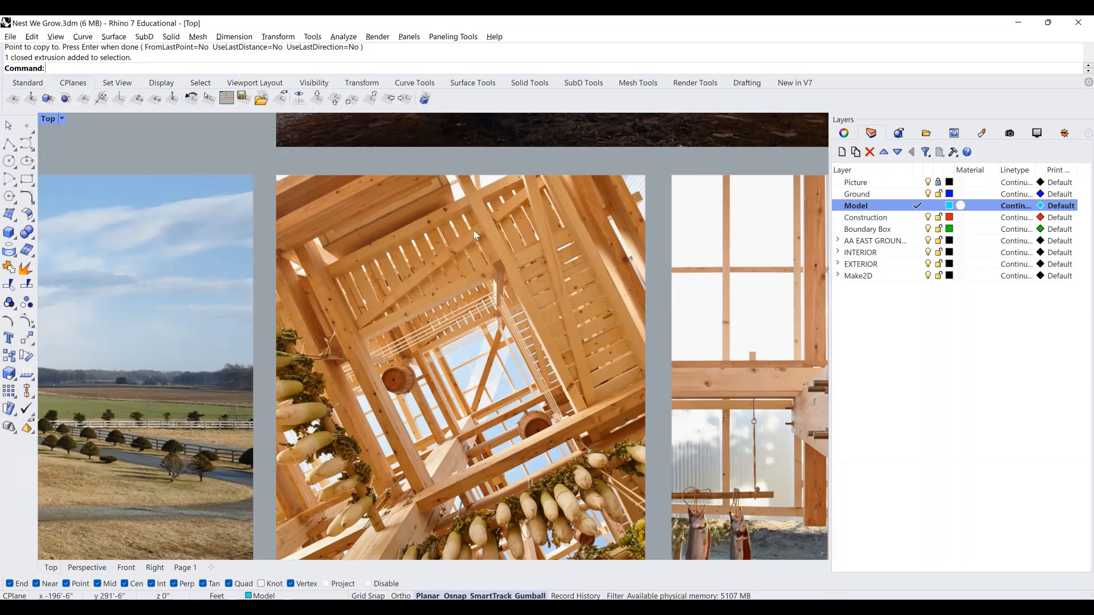
scroll(462, 221, "up", 3)
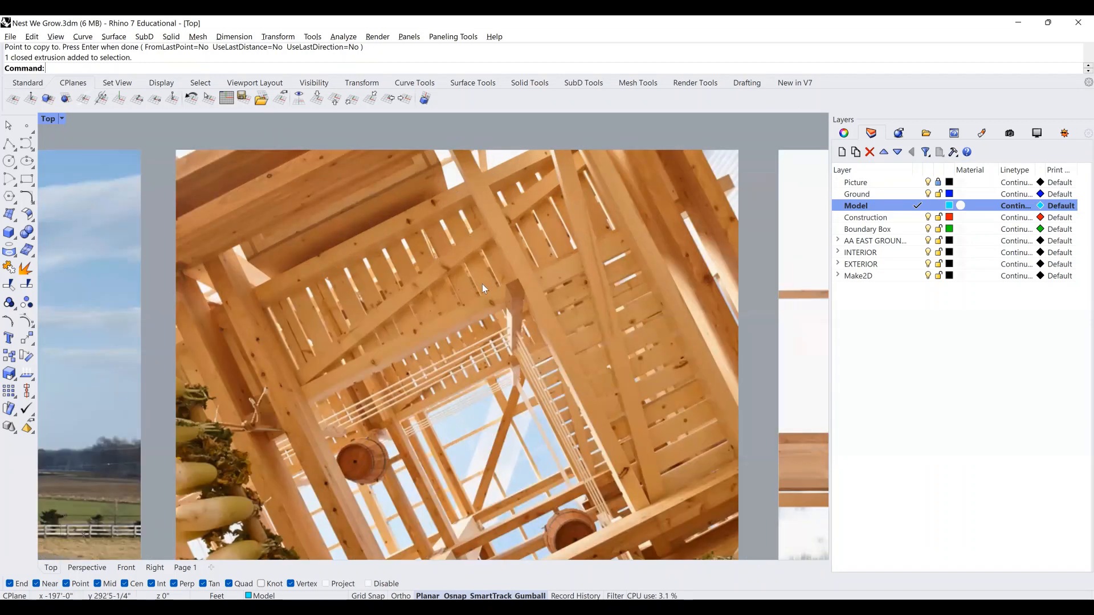
scroll(419, 280, "down", 3)
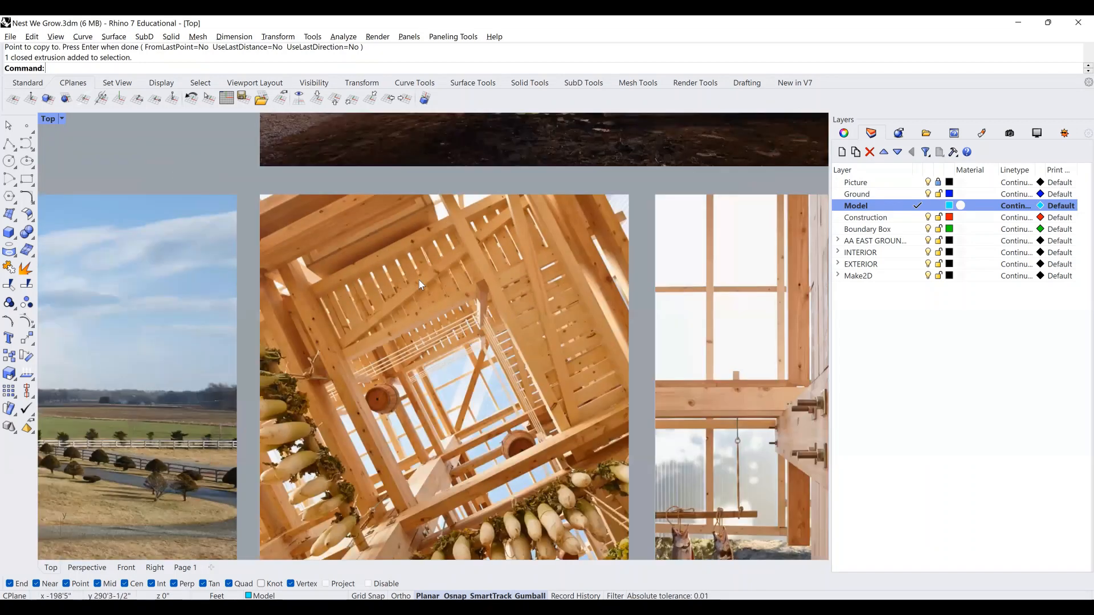
scroll(419, 279, "down", 2)
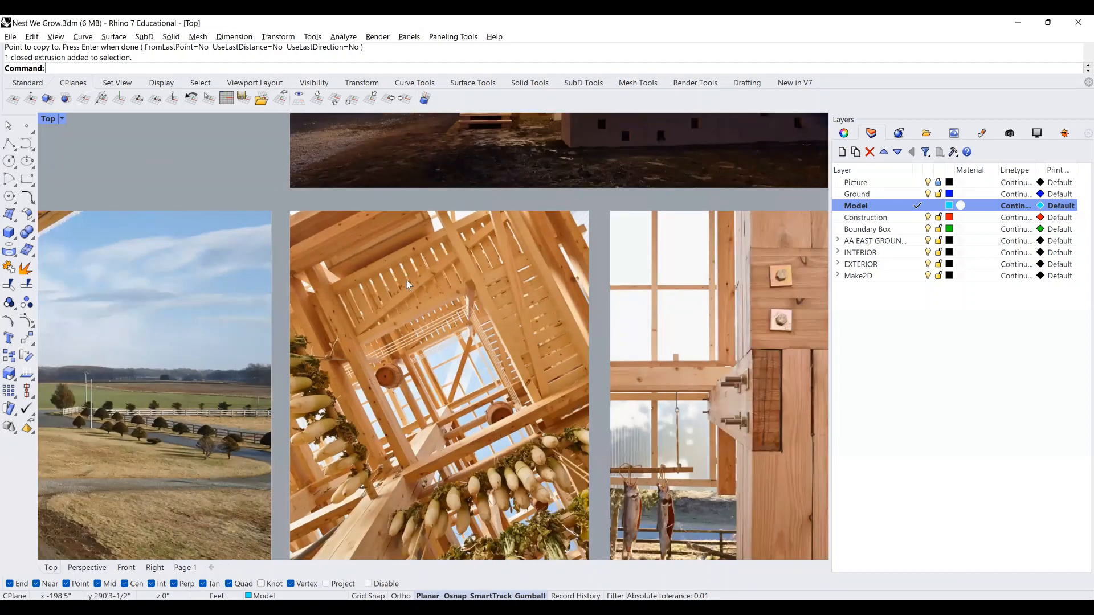
scroll(385, 293, "down", 5)
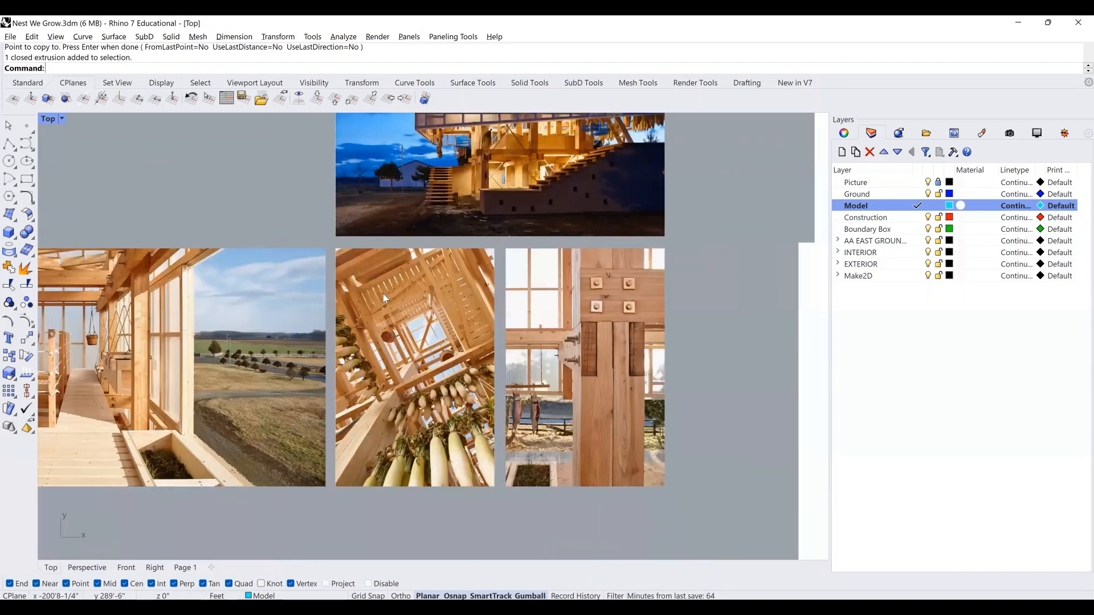
scroll(549, 281, "down", 5)
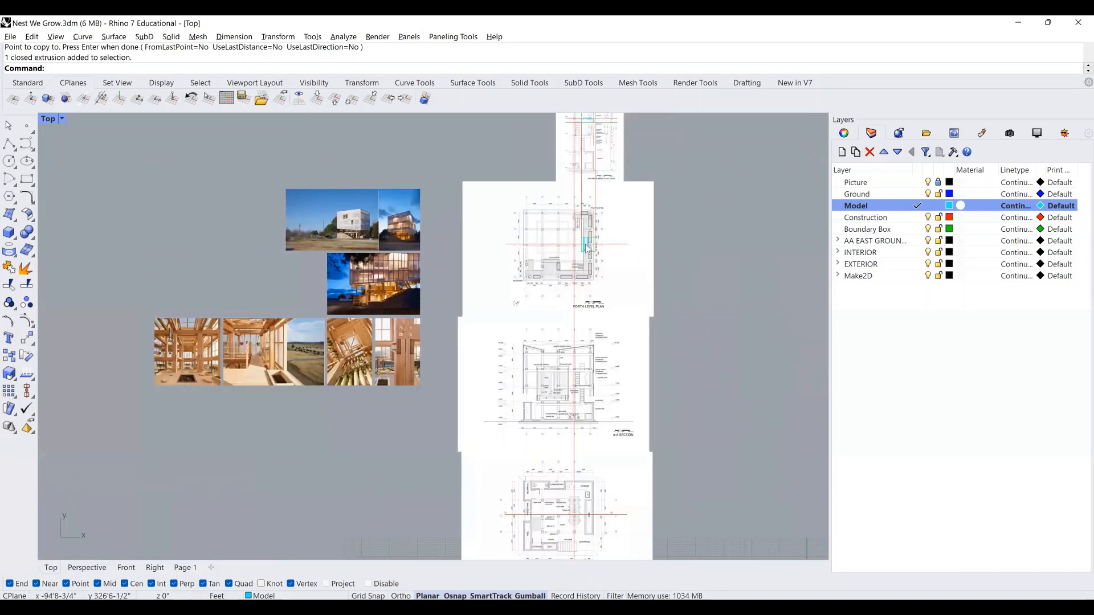
Move the end board 1/4" along Y using the gumball arrow.
scroll(613, 290, "up", 6)
scroll(601, 271, "up", 14)
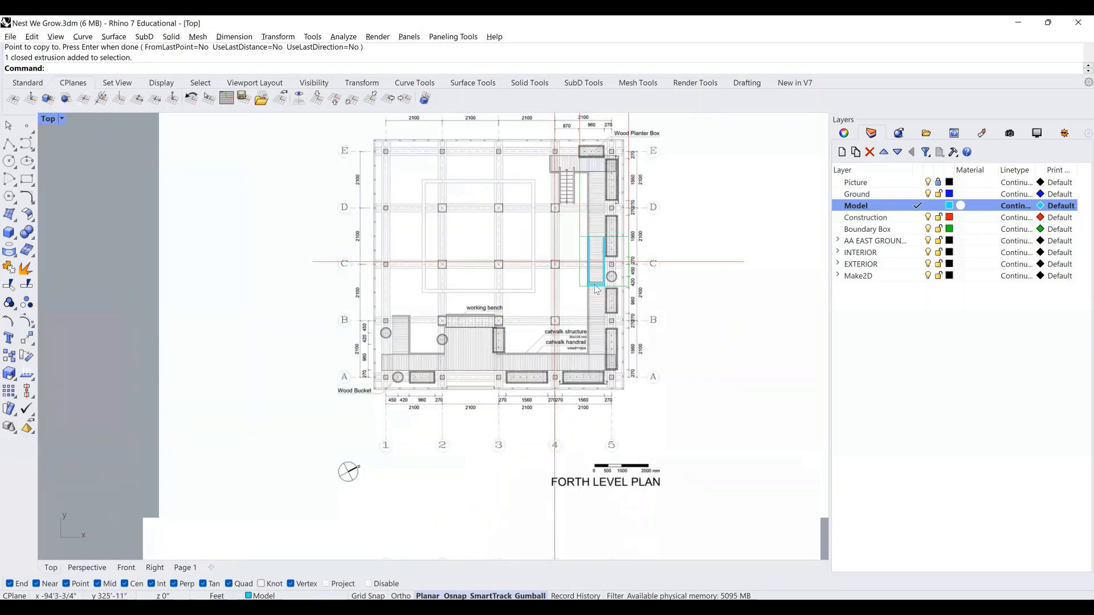
scroll(587, 307, "up", 4)
left_click(586, 307)
scroll(586, 307, "up", 2)
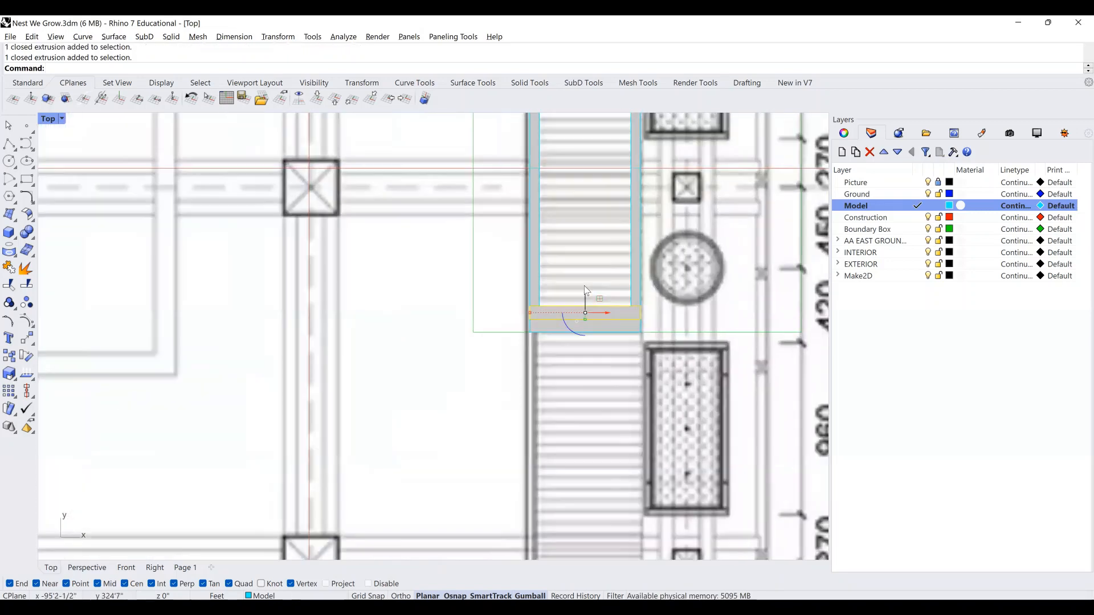
left_click(586, 289)
type("1")
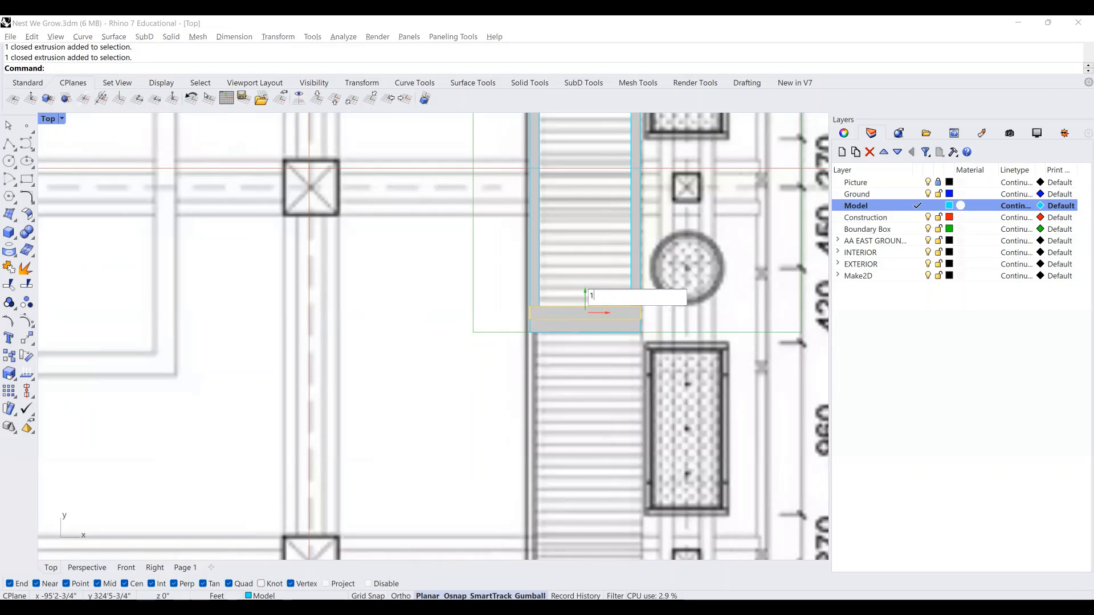
type("/4\"")
key("Return")
scroll(586, 293, "up", 4)
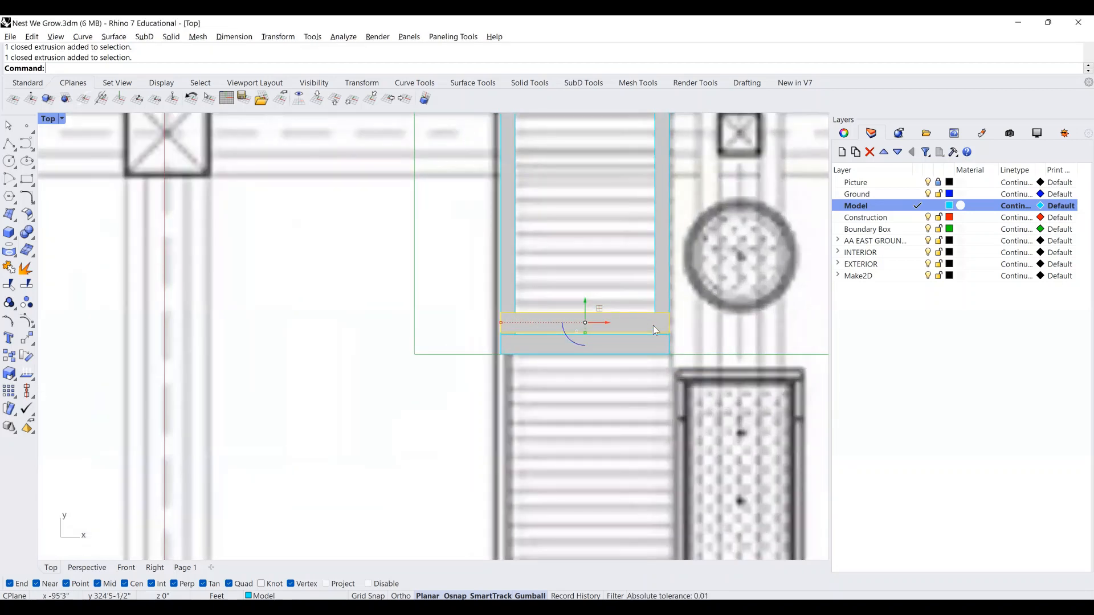
key("Escape")
Select the upper deck board and view the catwalk frame in Perspective.
scroll(652, 333, "down", 6)
scroll(653, 337, "down", 5)
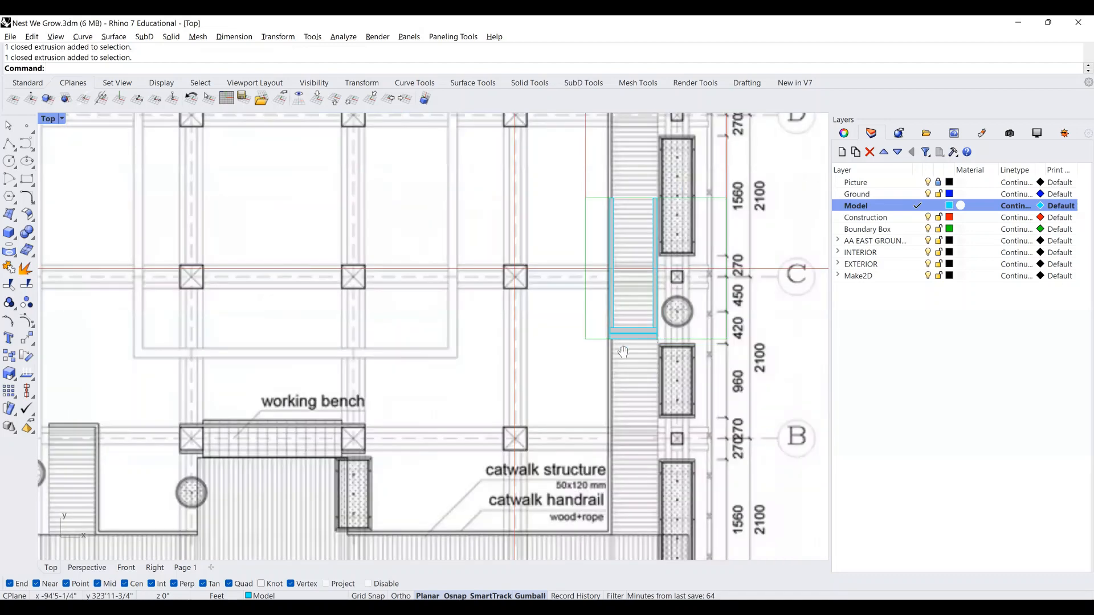
scroll(623, 352, "down", 6)
scroll(627, 346, "up", 7)
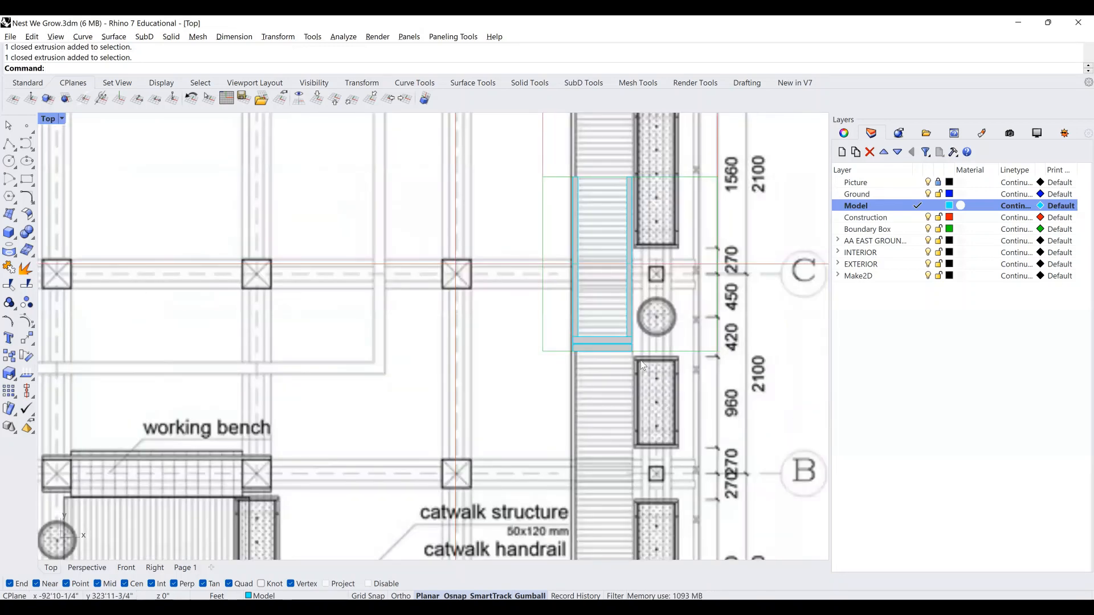
scroll(618, 348, "up", 8)
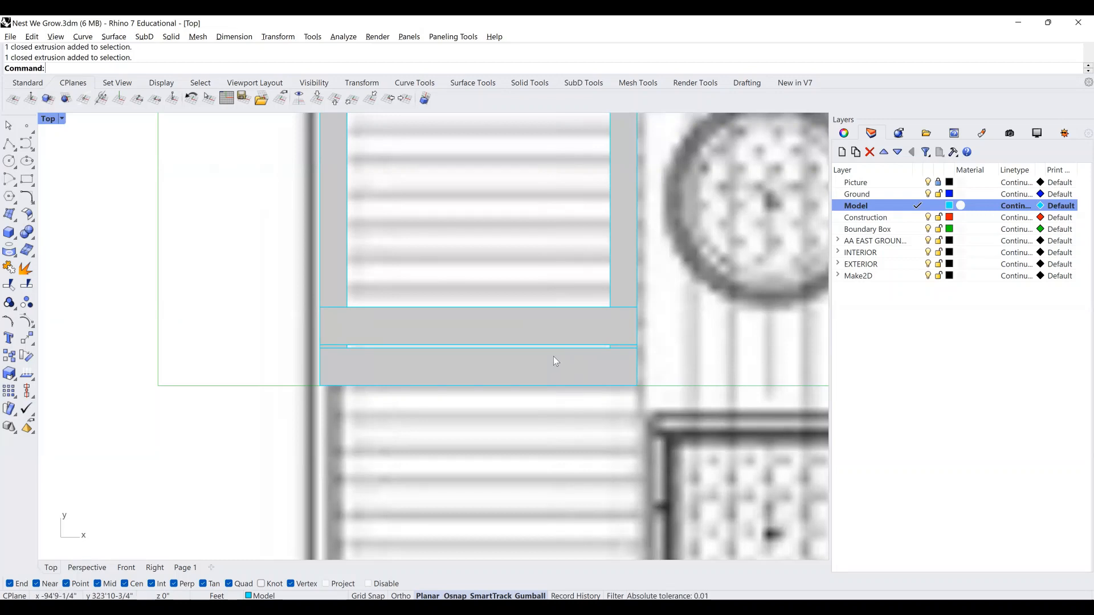
left_click(563, 331)
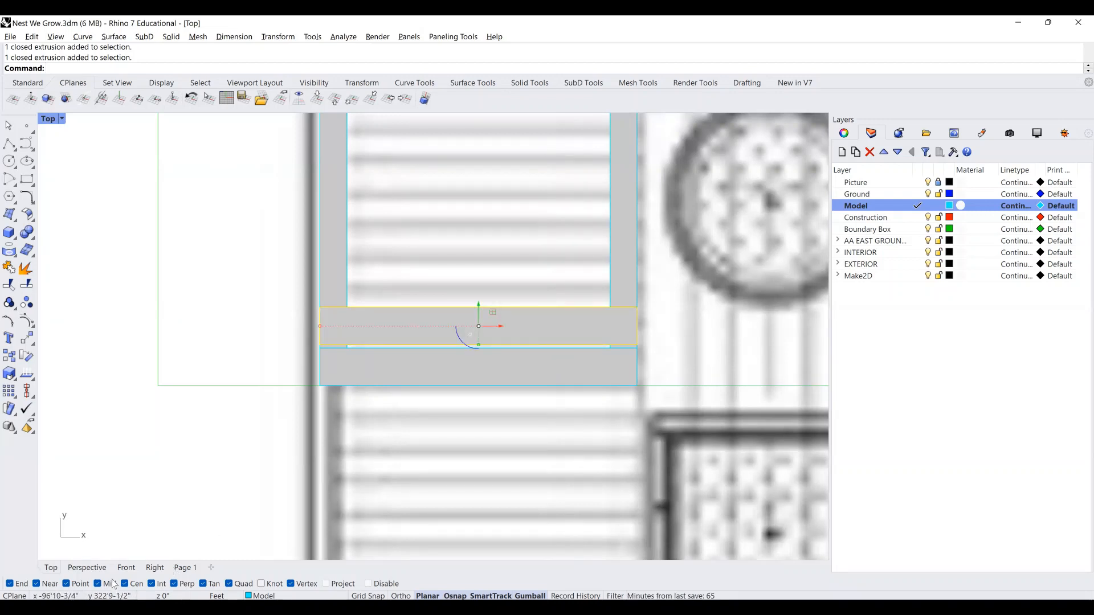
left_click(83, 569)
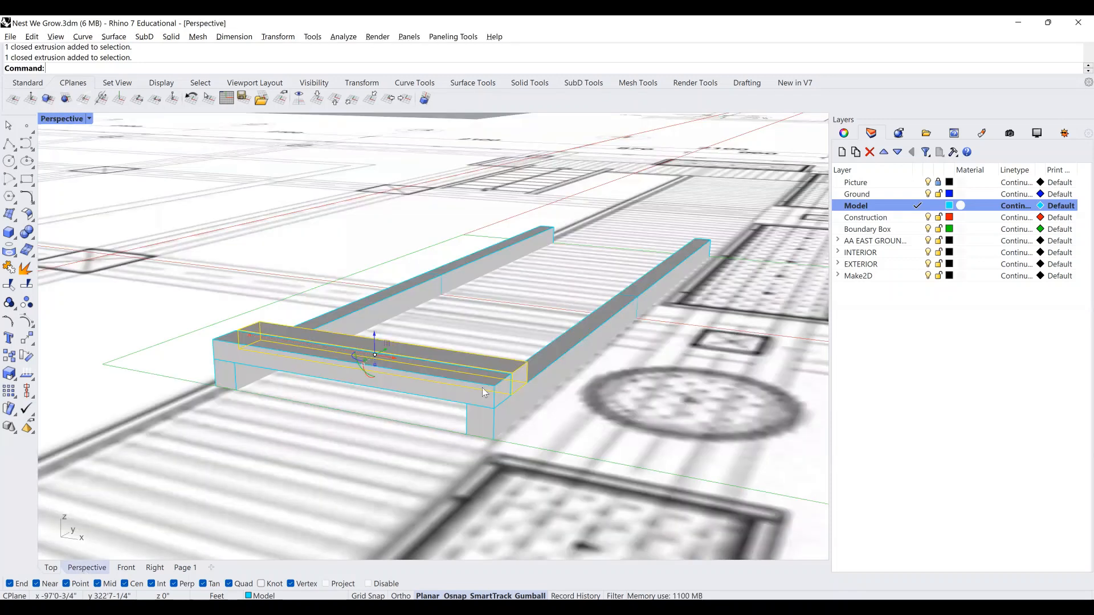
Copy the board twice further along the beams from its corner.
right_click_drag(647, 264, 457, 333)
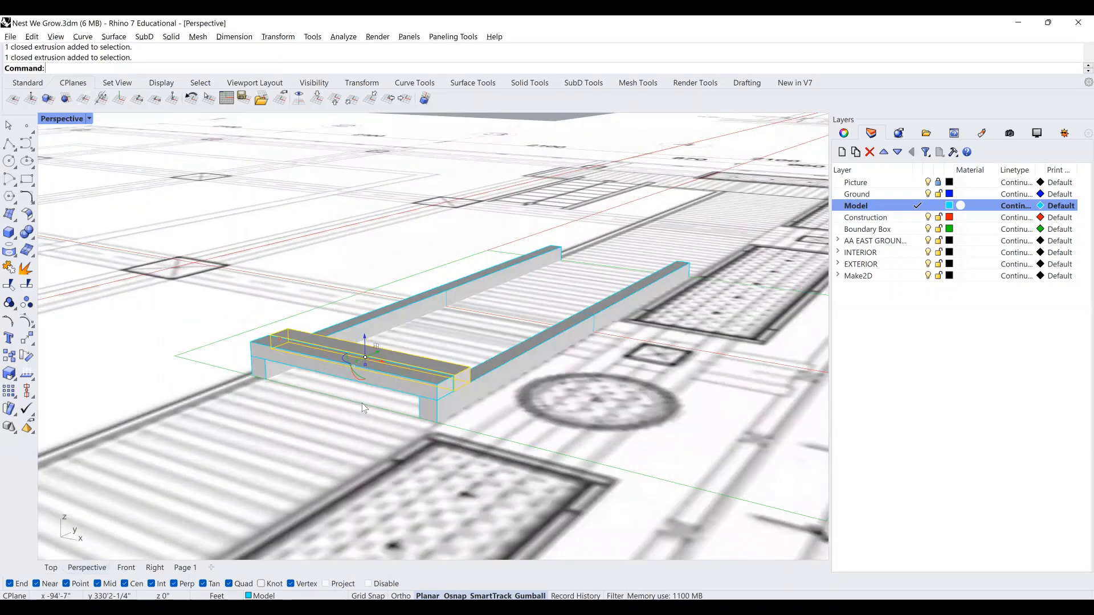
scroll(361, 402, "up", 3)
type("Copy")
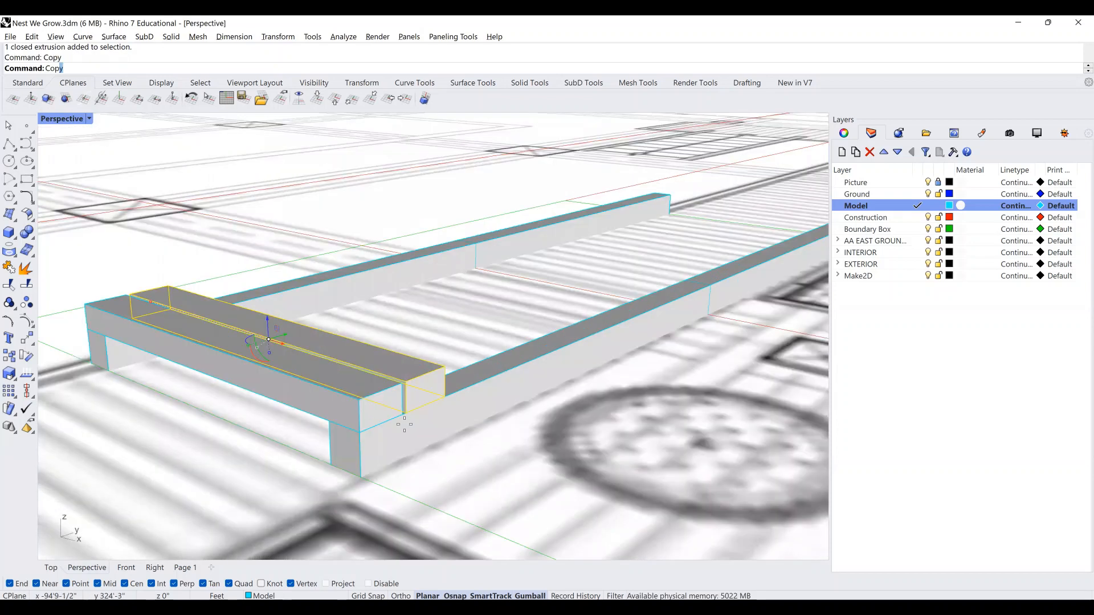
key("Return")
left_click(404, 411)
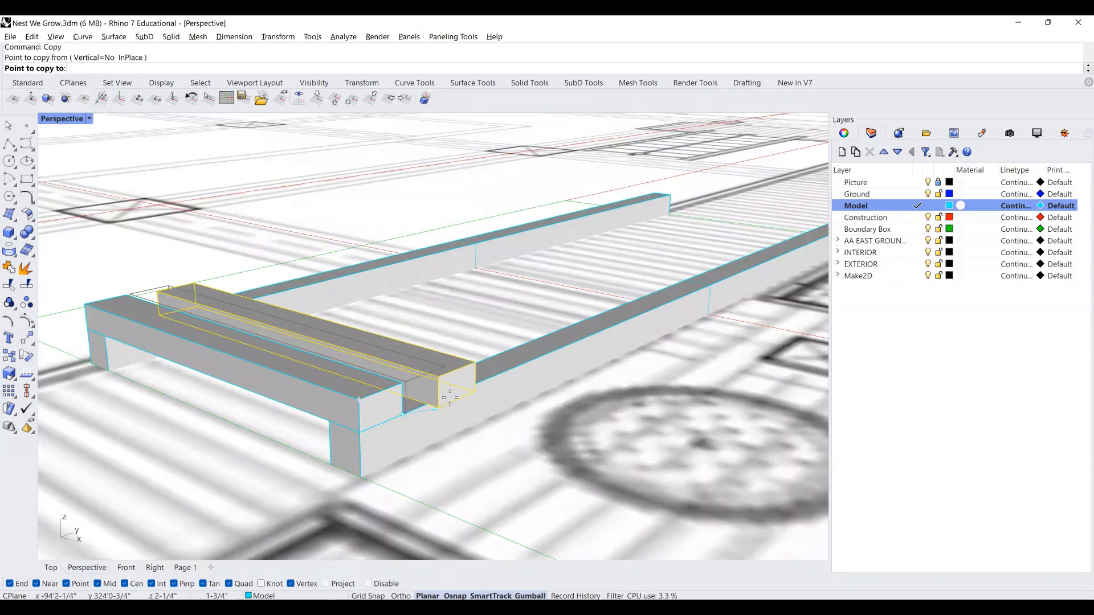
left_click(486, 385)
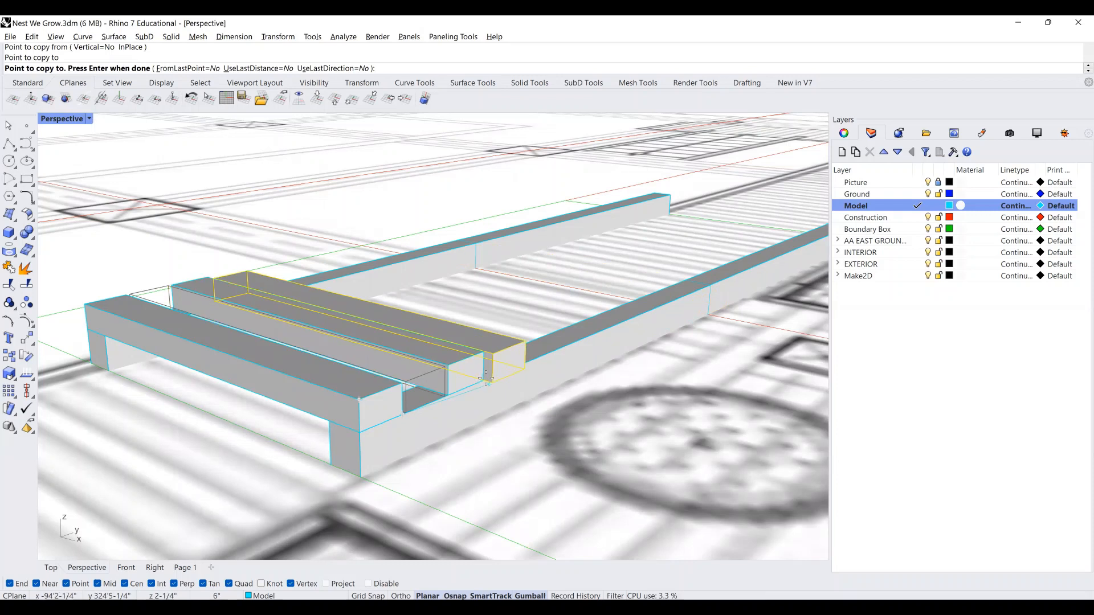
left_click(485, 380)
key("Return")
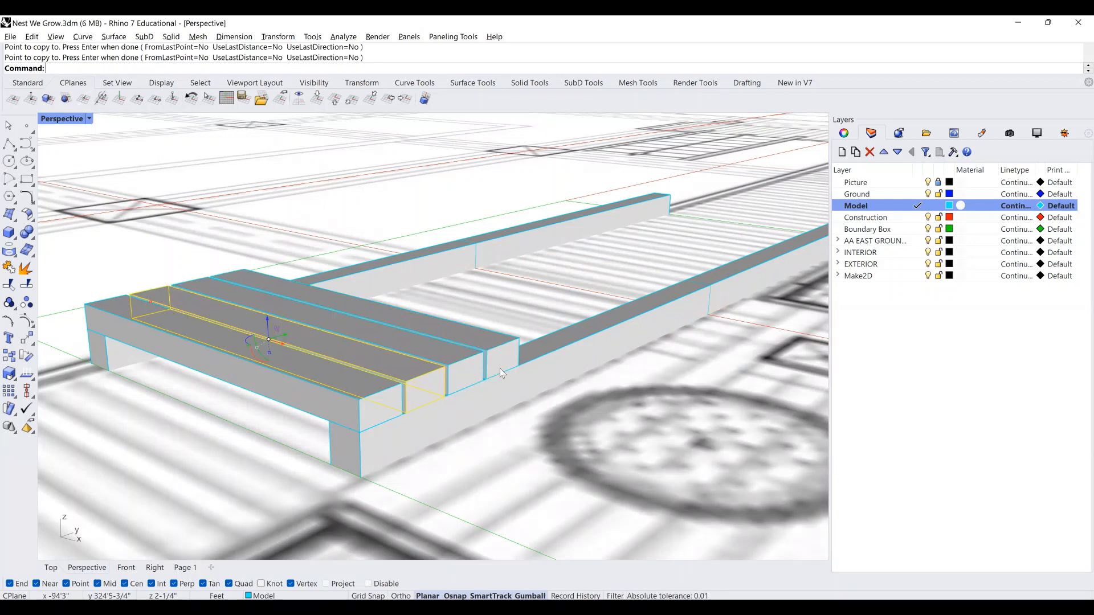
Select three boards and copy the set twice further along the beams.
left_click(469, 373, "shift")
left_click(500, 368, "shift")
key("Return")
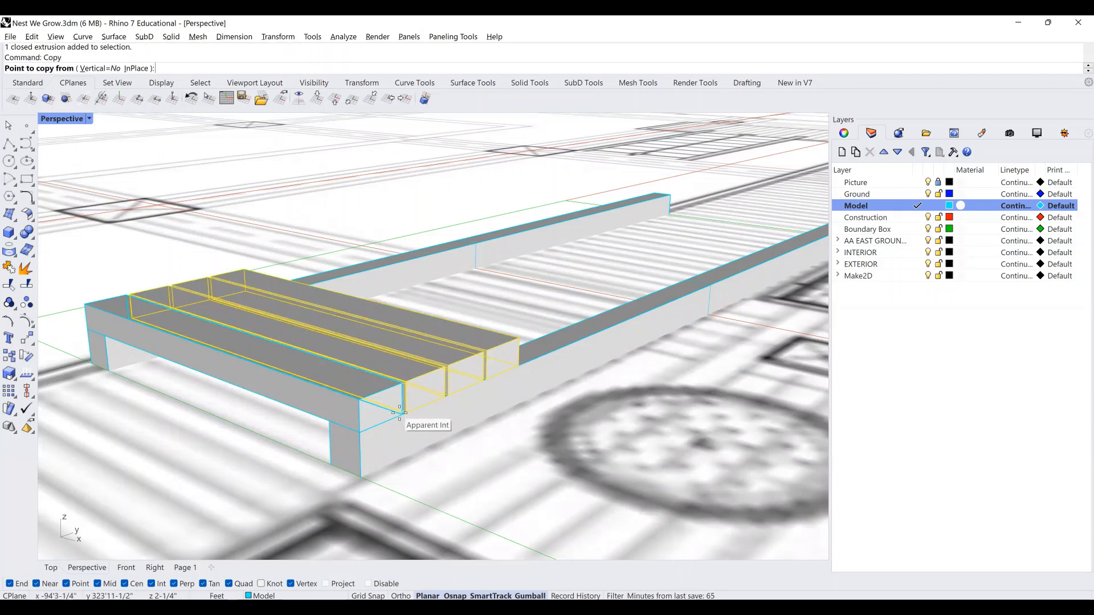
left_click(399, 415)
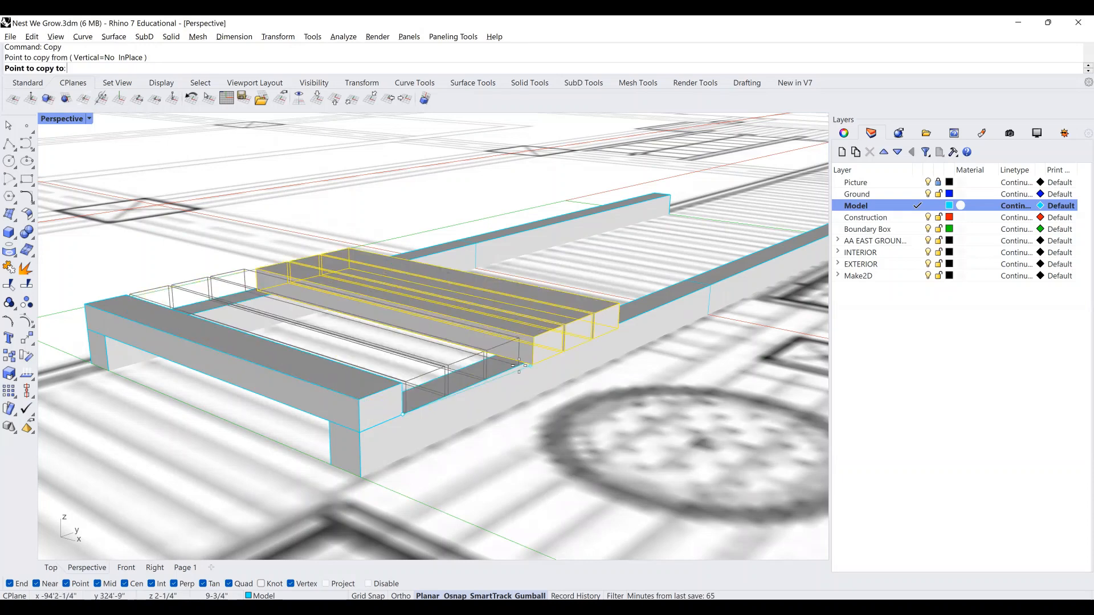
left_click(611, 330)
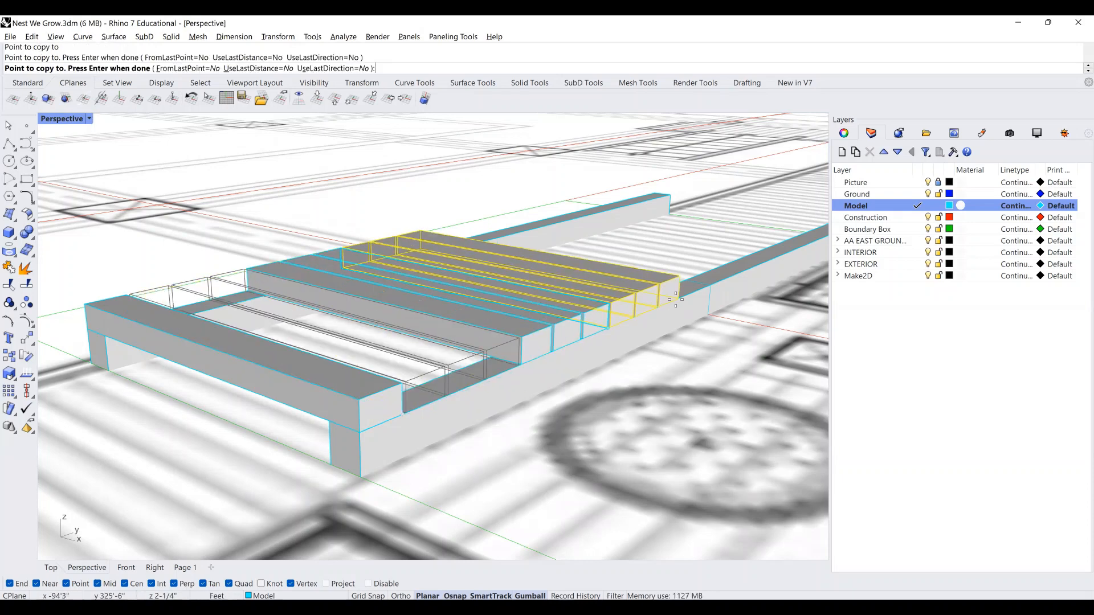
left_click(634, 322)
Place a final set of three boards at the beams' far end.
right_click_drag(635, 322, 414, 409, "shift")
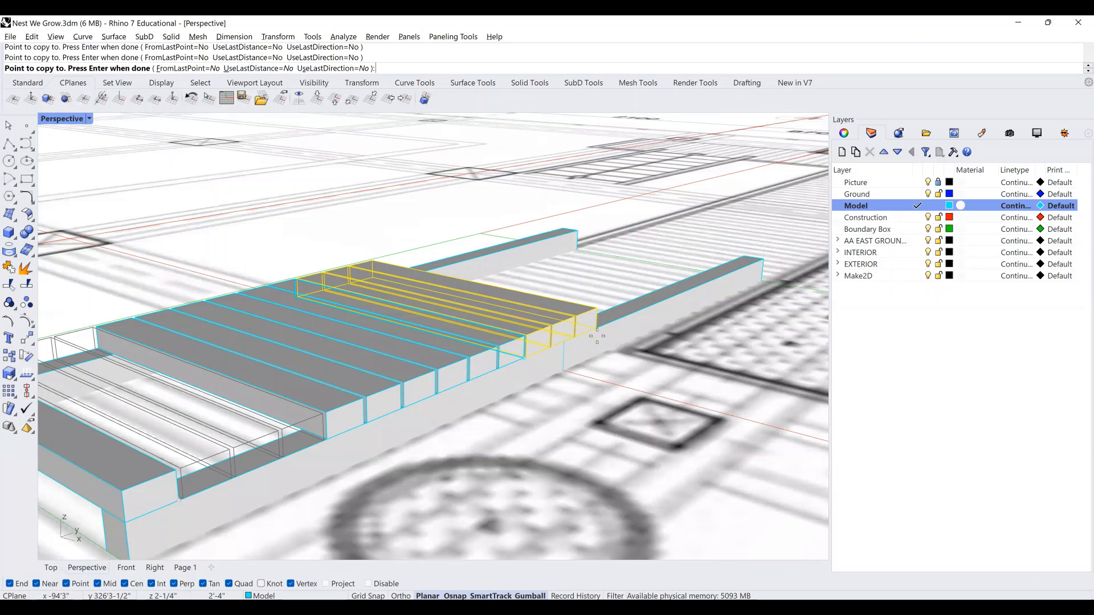
scroll(561, 343, "up", 3)
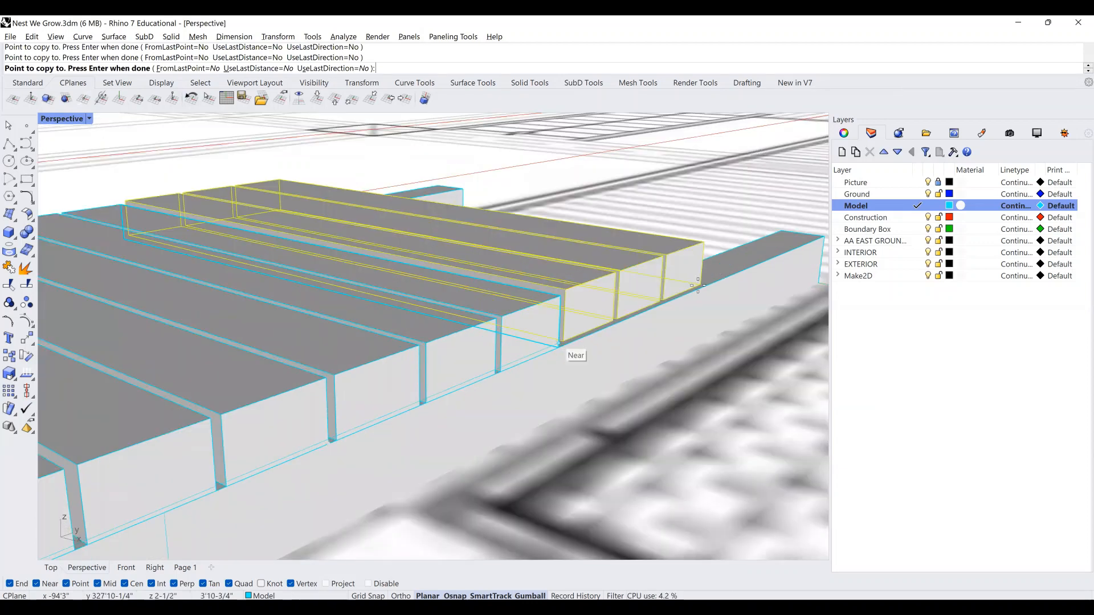
left_click(797, 249)
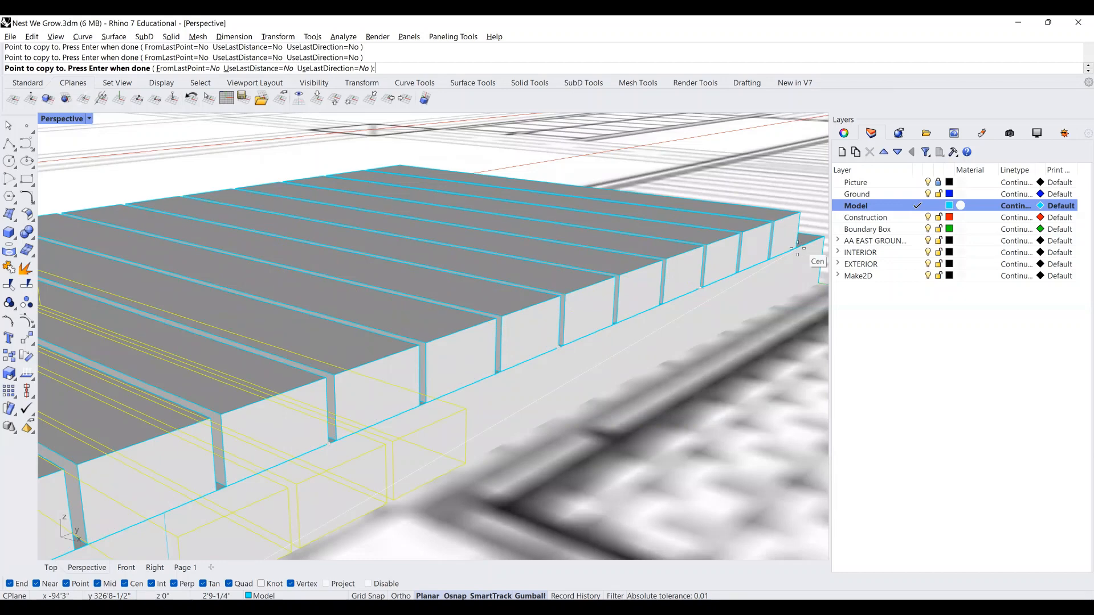
scroll(445, 362, "down", 3)
scroll(373, 394, "down", 3)
key("Return")
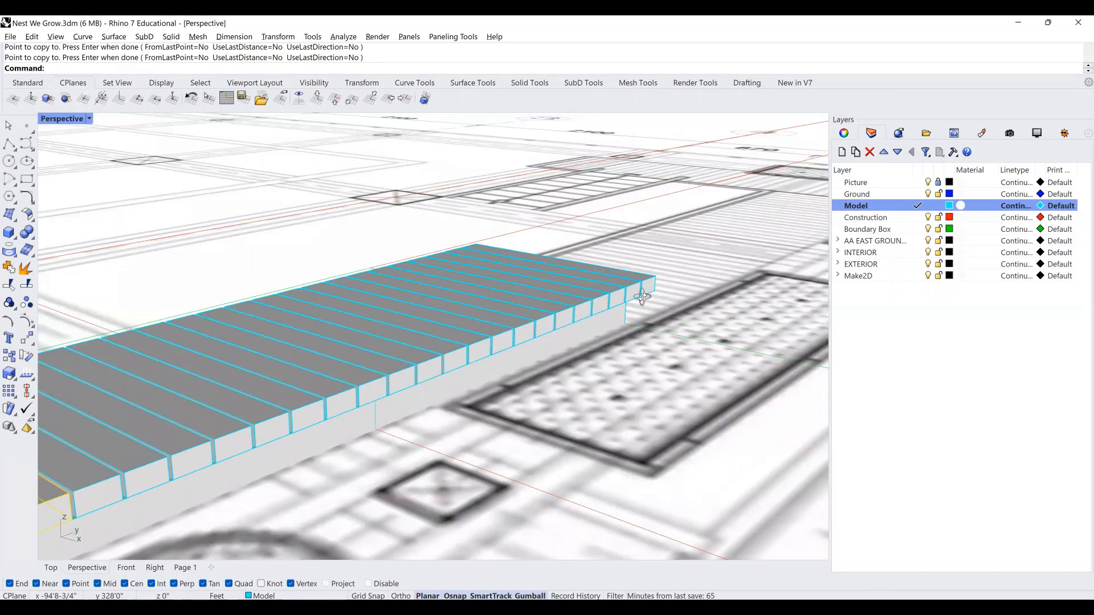
right_click_drag(636, 296, 485, 314)
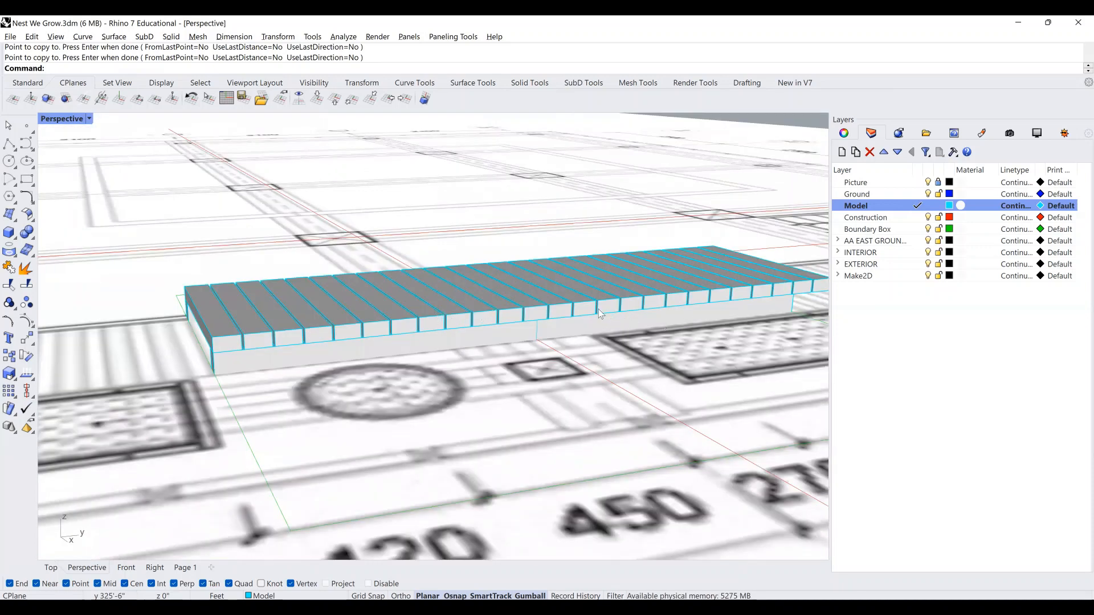
scroll(609, 310, "up", 5)
Delete the surplus board at the end of the deck row.
key("Escape")
left_click(627, 303)
key("Delete")
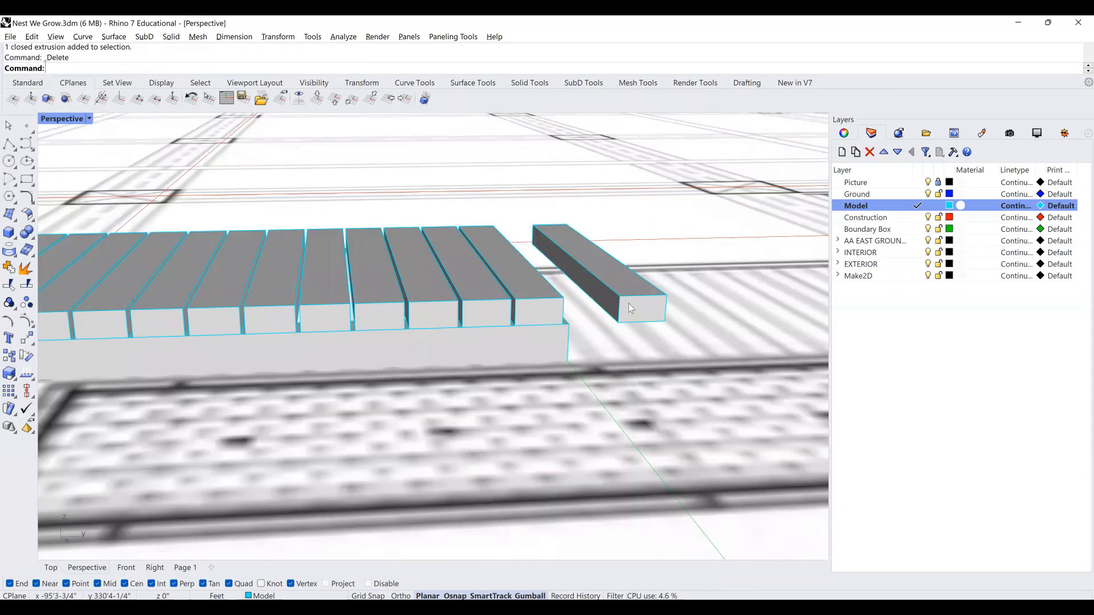
scroll(535, 302, "up", 4)
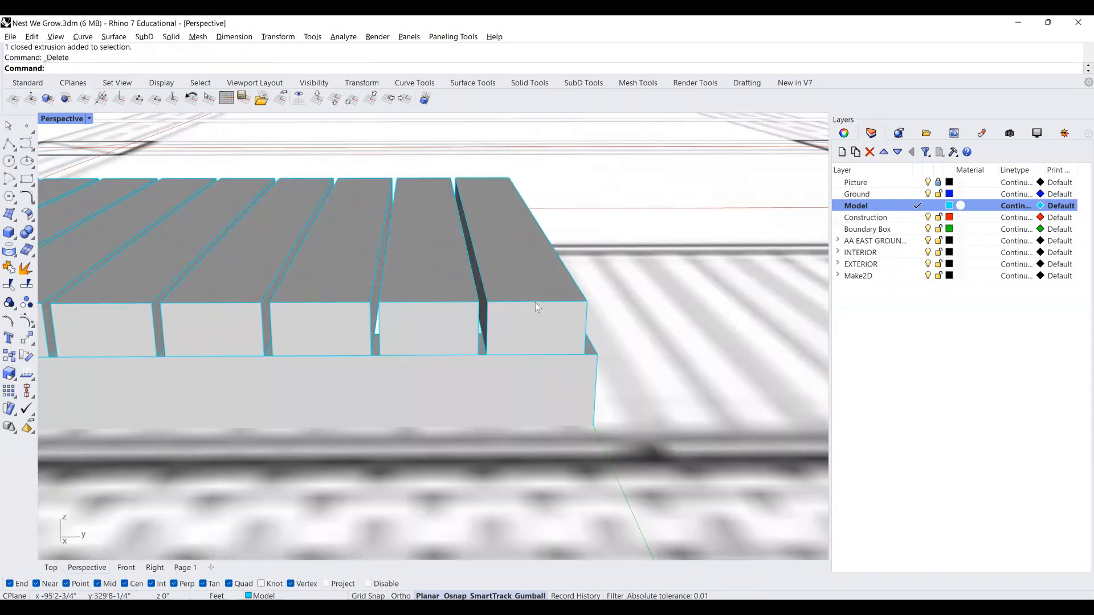
Scale the last deck board from its inner corner out to the slab corner.
left_click(535, 303)
type("scale")
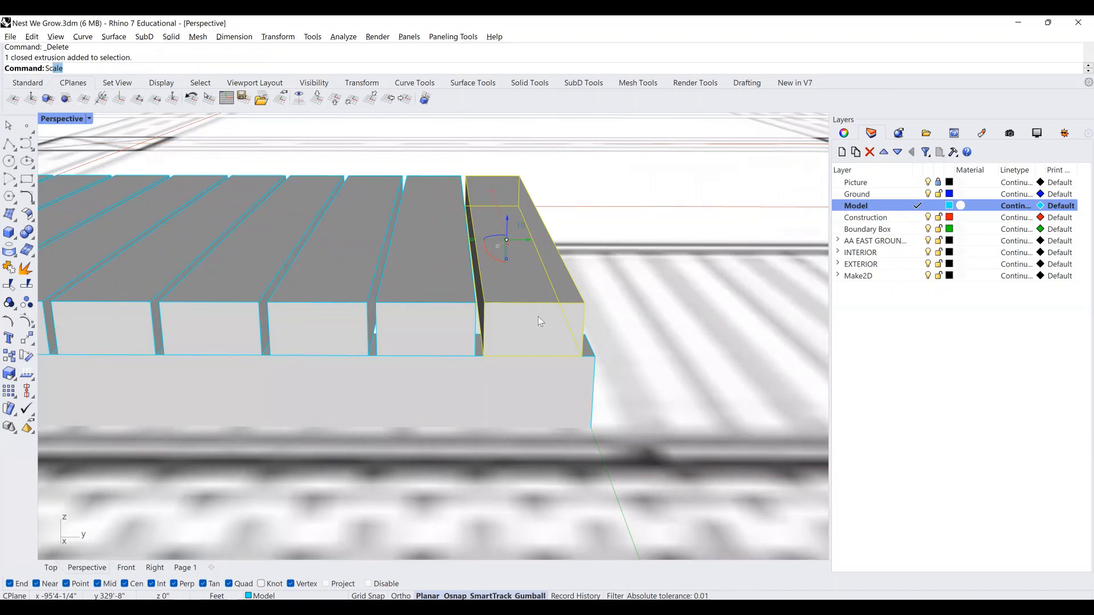
key("Return")
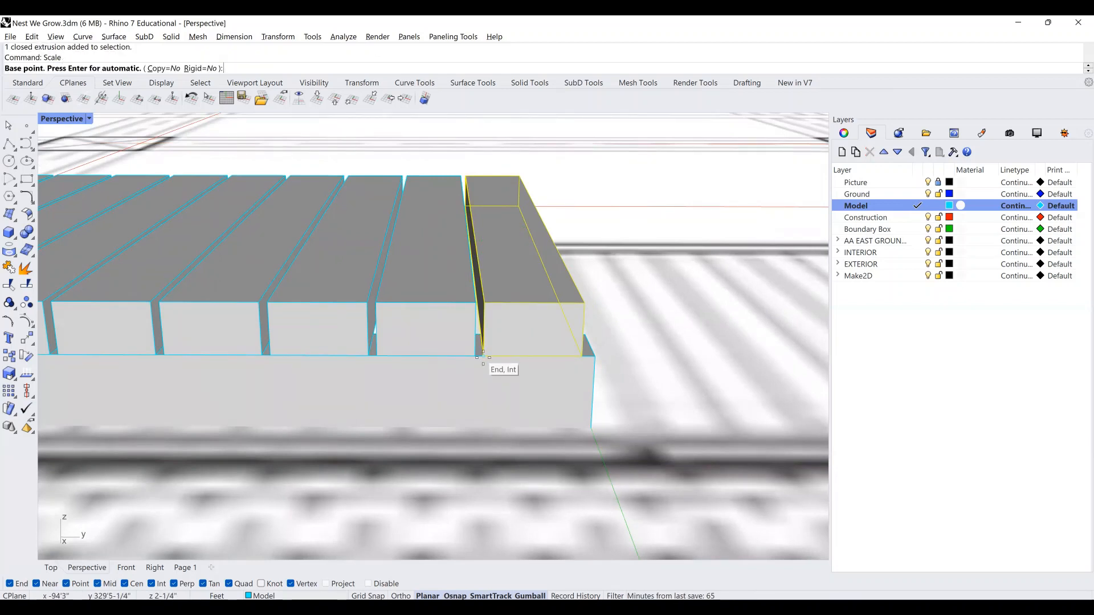
key("Escape")
type("Scla")
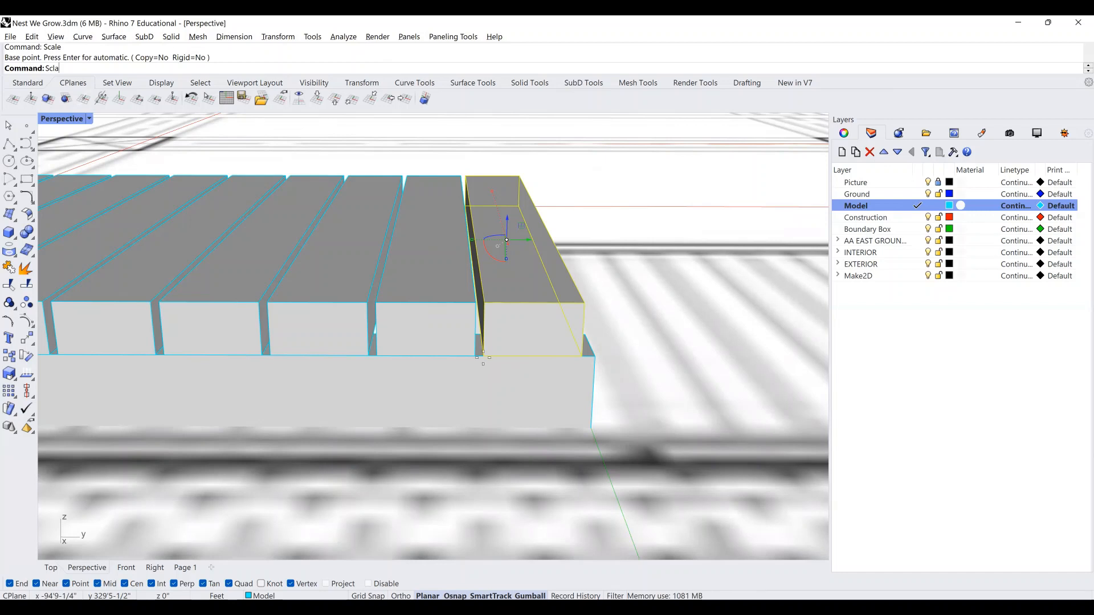
key("Return")
left_click(484, 357)
left_click(589, 354)
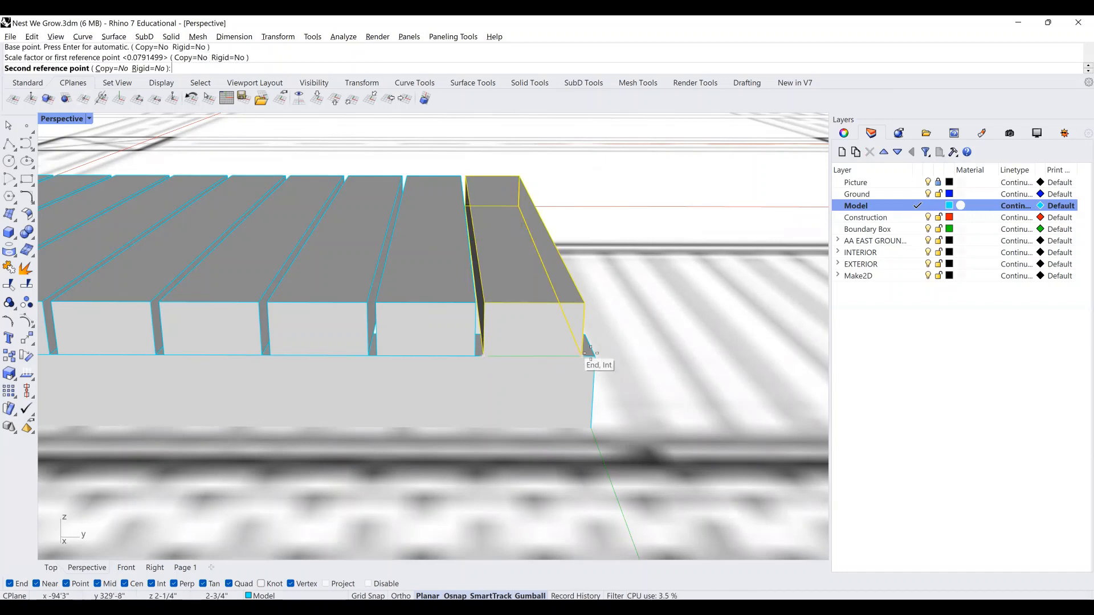
left_click(593, 355)
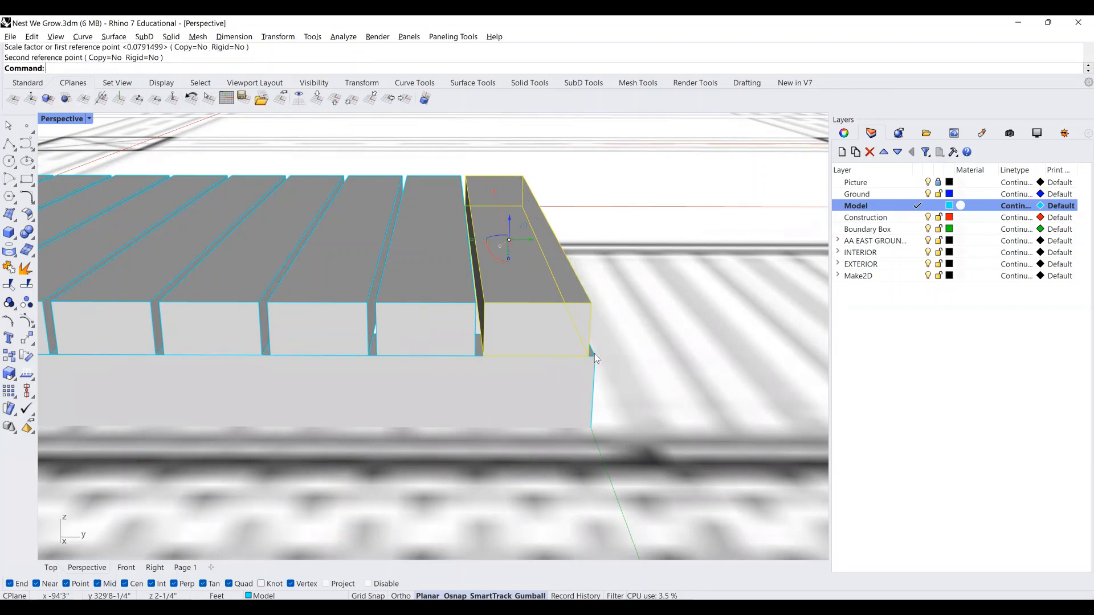
Repeat the scale on the end board so it sits flush with the slab edge.
key("Return")
left_click(496, 344)
key("Return")
left_click(485, 357)
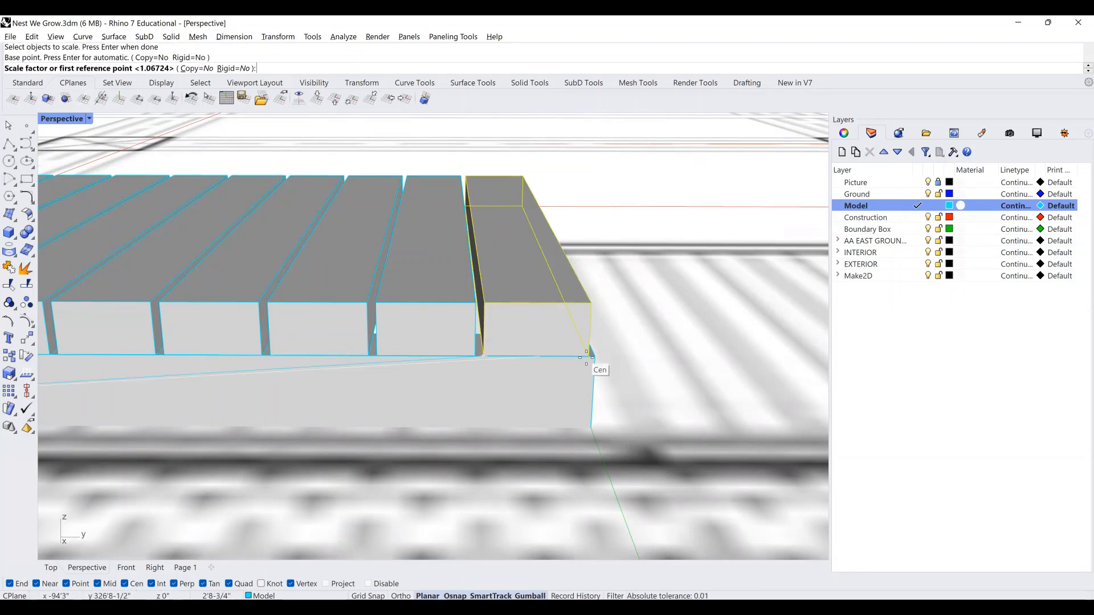
left_click(588, 355)
left_click(595, 358)
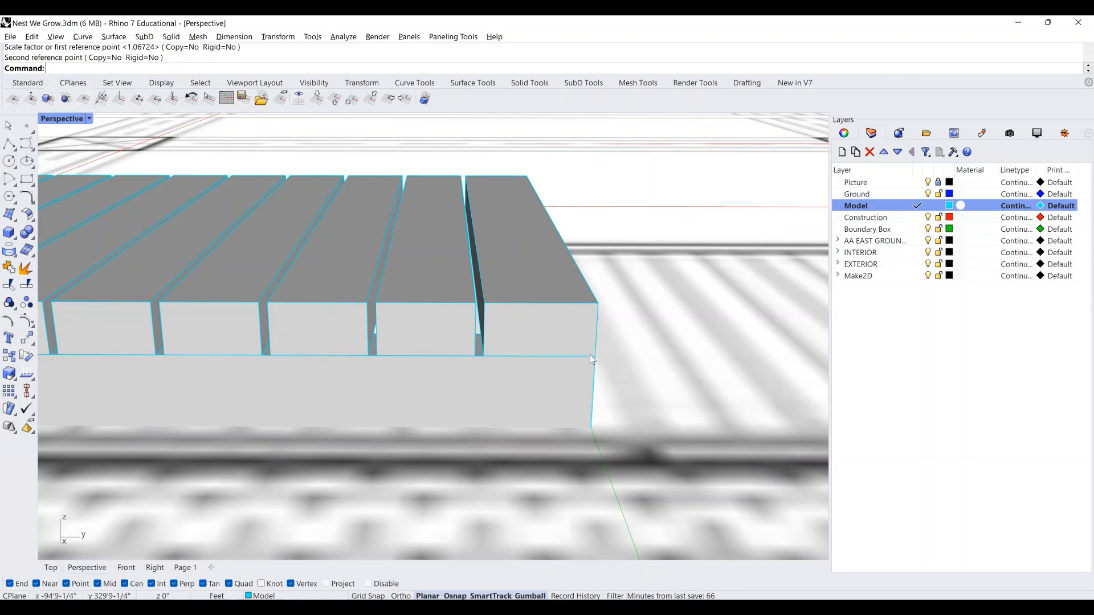
scroll(484, 319, "down", 5)
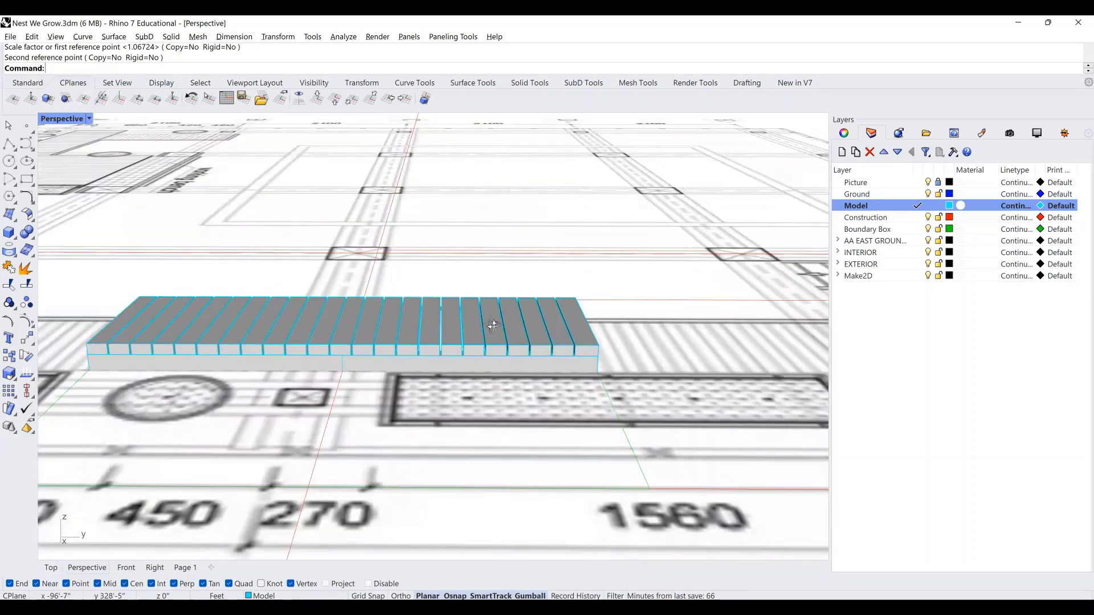
Orbit the model to view the whole deck diagonally, then nearly top-down.
mouse_move(493, 325)
right_mouse_down()
mouse_move(531, 333)
mouse_move(495, 347)
mouse_move(549, 327)
mouse_move(482, 319)
right_mouse_up()
scroll(549, 327, "down", 5)
right_click_drag(506, 283, 514, 335)
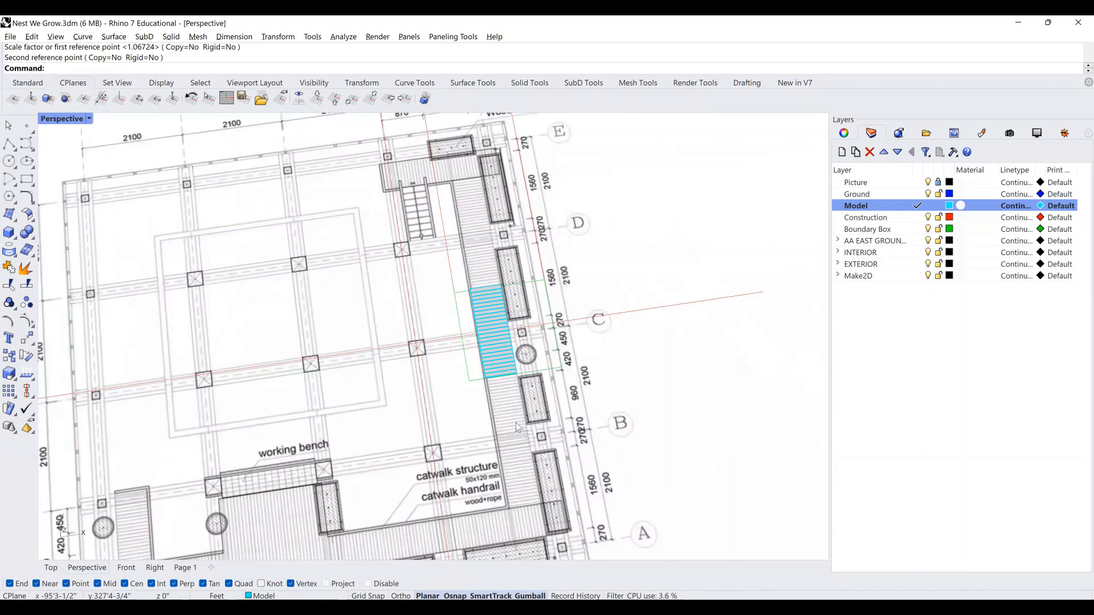
scroll(482, 198, "down", 5)
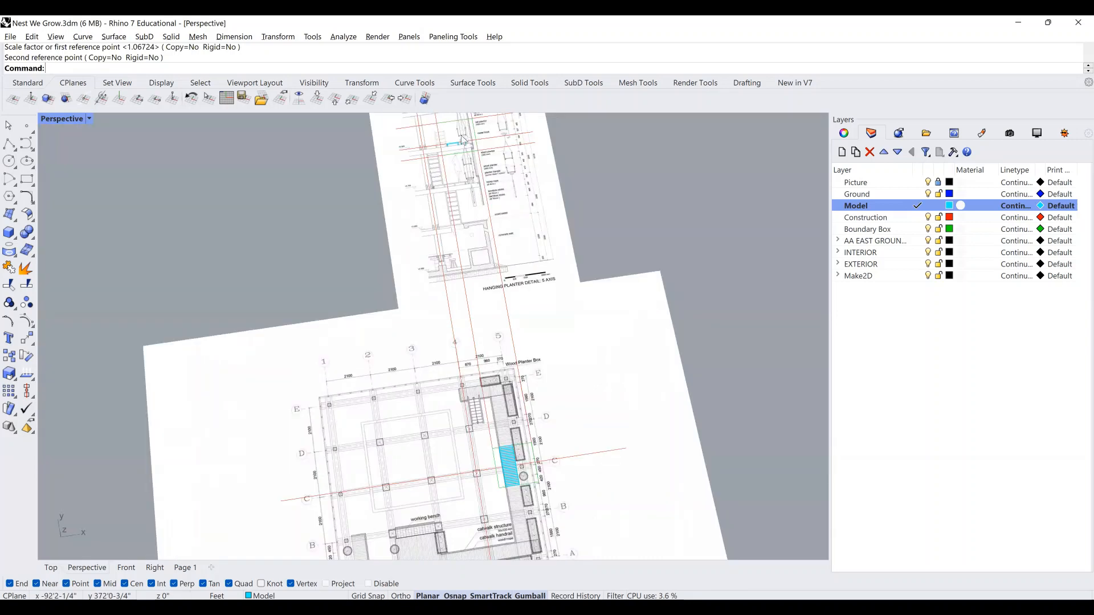
scroll(464, 139, "up", 4)
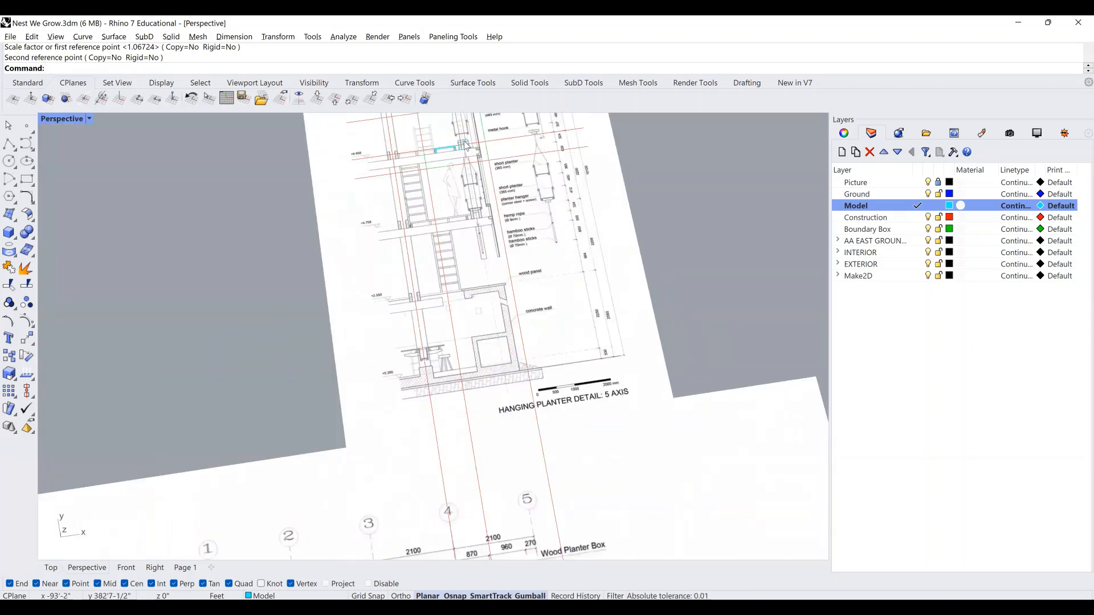
In the Top view, find the Hanging Planter Detail and select its two small rectangles.
left_click(61, 569)
scroll(459, 328, "down", 3)
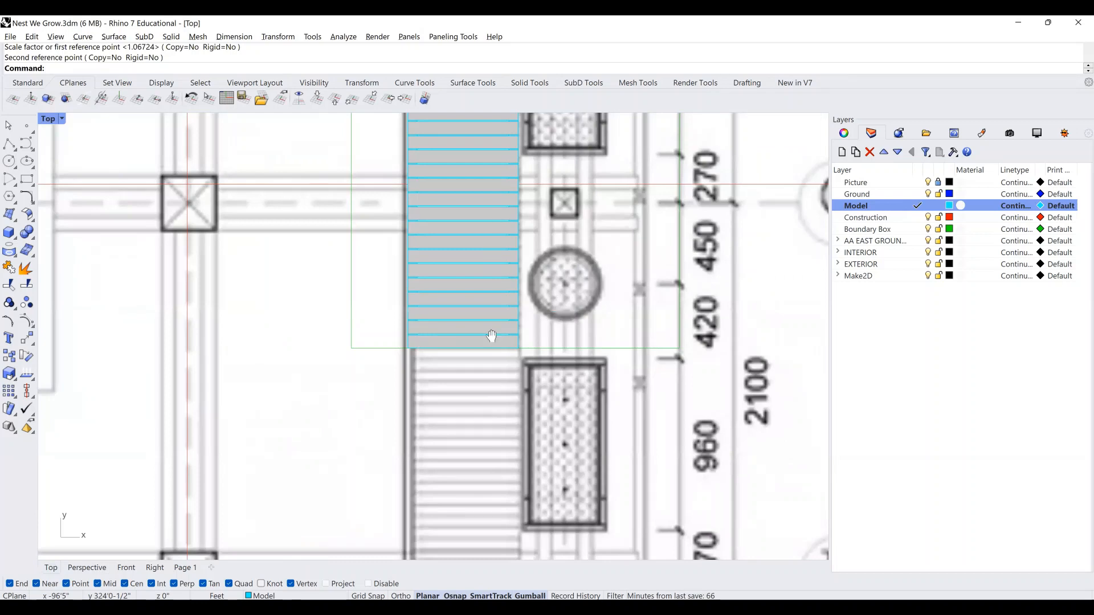
right_click_drag(491, 336, 437, 333)
scroll(437, 333, "down", 8)
mouse_move(487, 254)
right_mouse_down()
mouse_move(473, 478)
mouse_move(522, 479)
mouse_move(495, 343)
right_mouse_up()
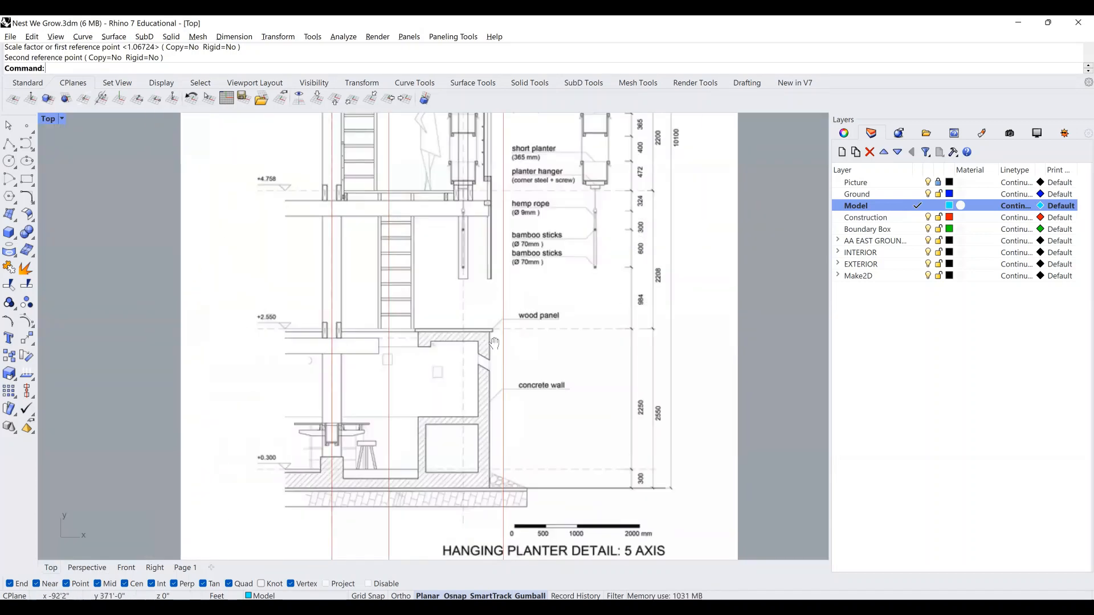
scroll(466, 219, "up", 8)
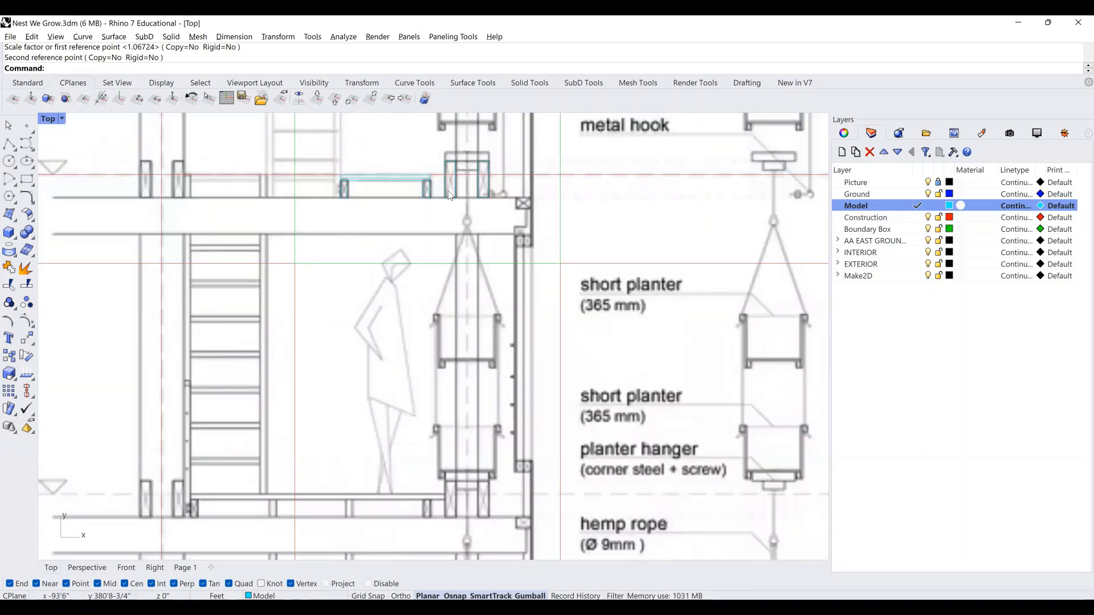
left_click(449, 195)
scroll(459, 190, "up", 5)
left_click(516, 196, "shift")
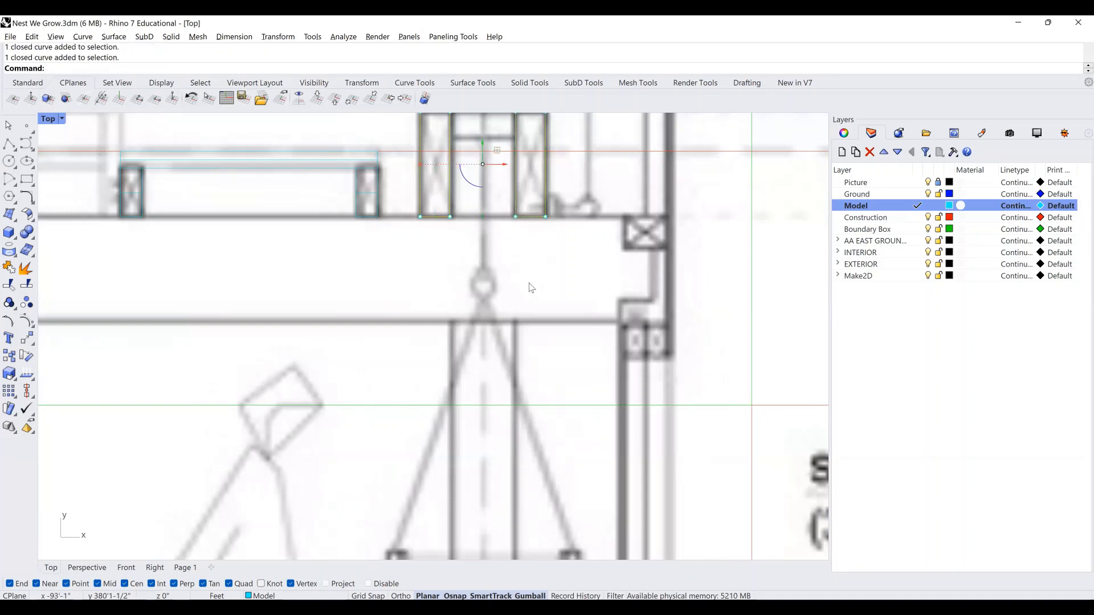
Zoom the Perspective view to the two selected rectangles with ZS.
scroll(525, 283, "down", 3)
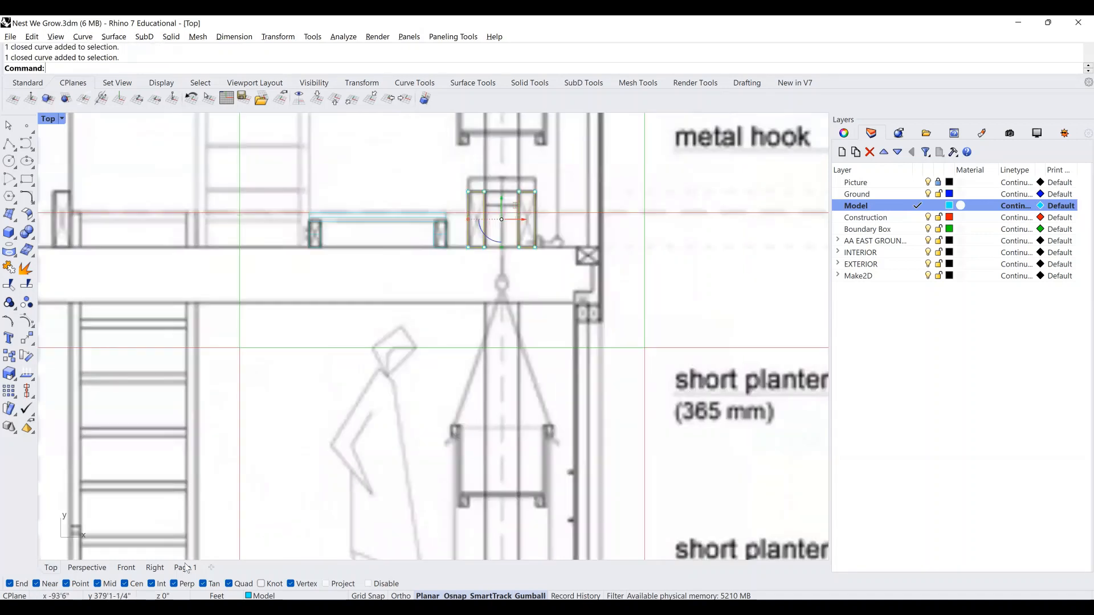
left_click(86, 567)
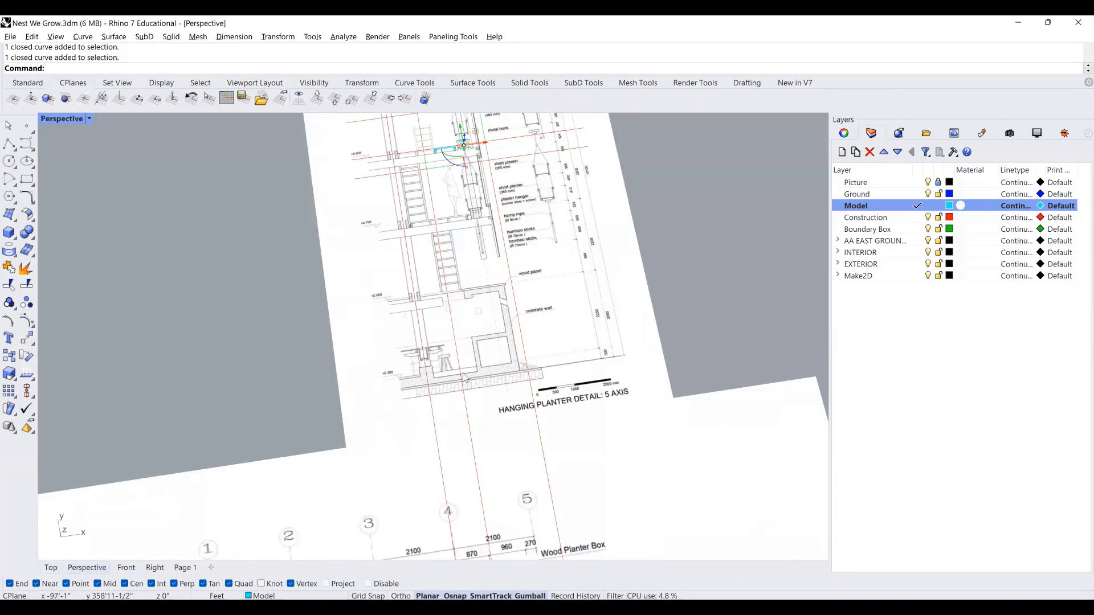
type("ZS")
key("Return")
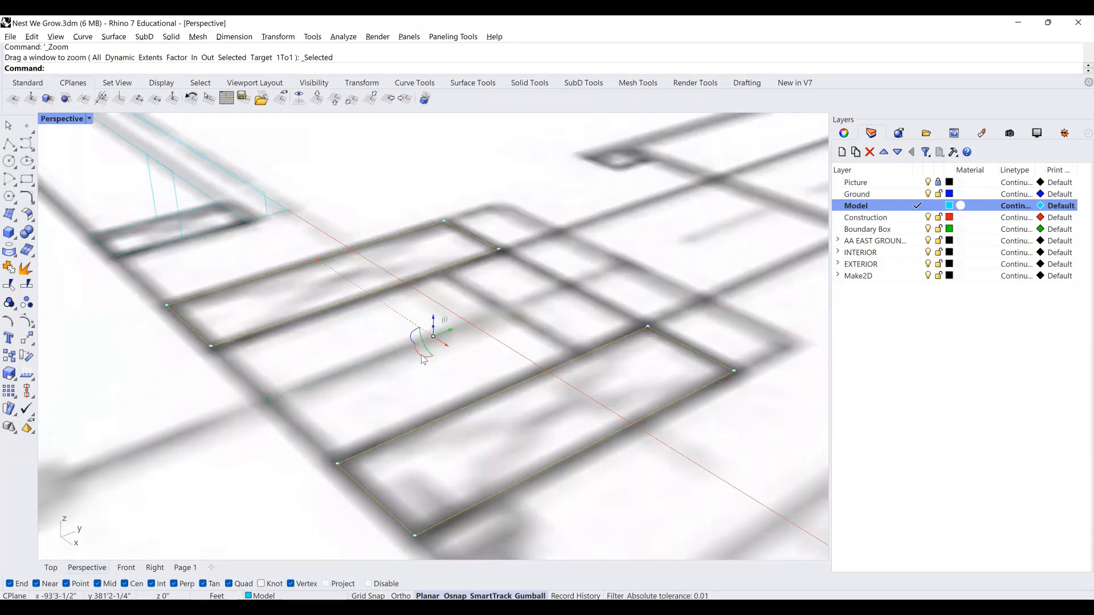
Zoom in and orbit down to a low, near-horizontal angle on the rectangles.
scroll(574, 333, "down", 5)
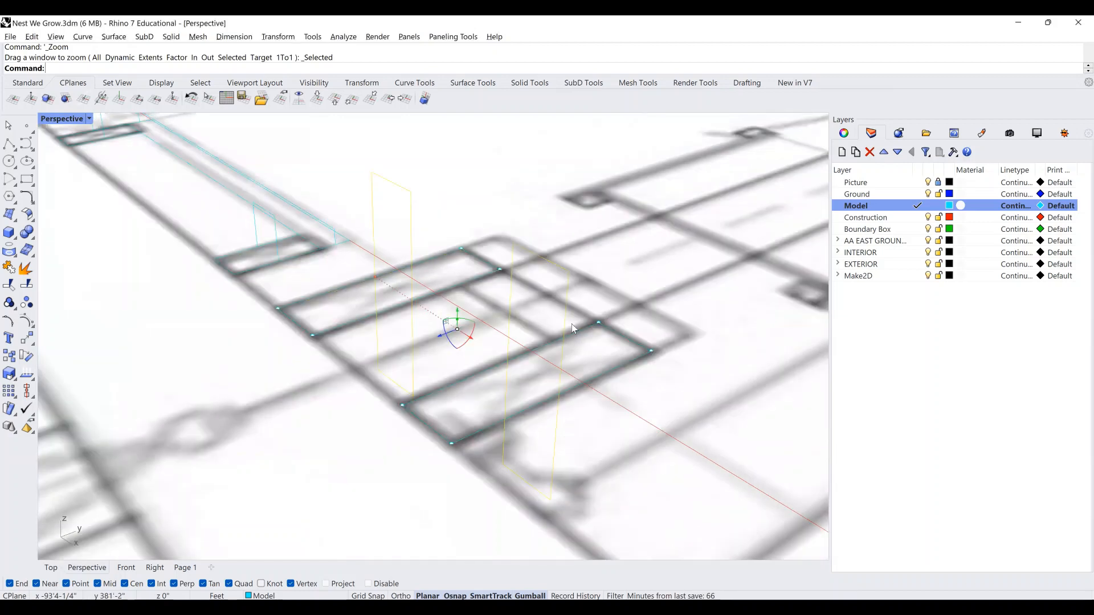
right_click_drag(592, 306, 589, 319)
right_click_drag(521, 319, 525, 316)
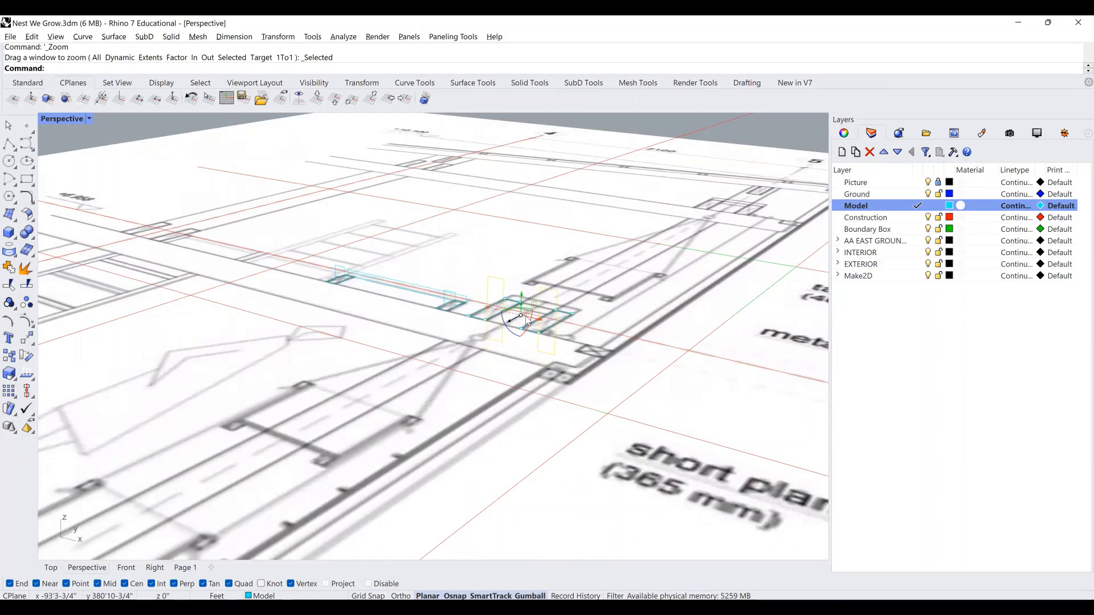
scroll(497, 291, "up", 3)
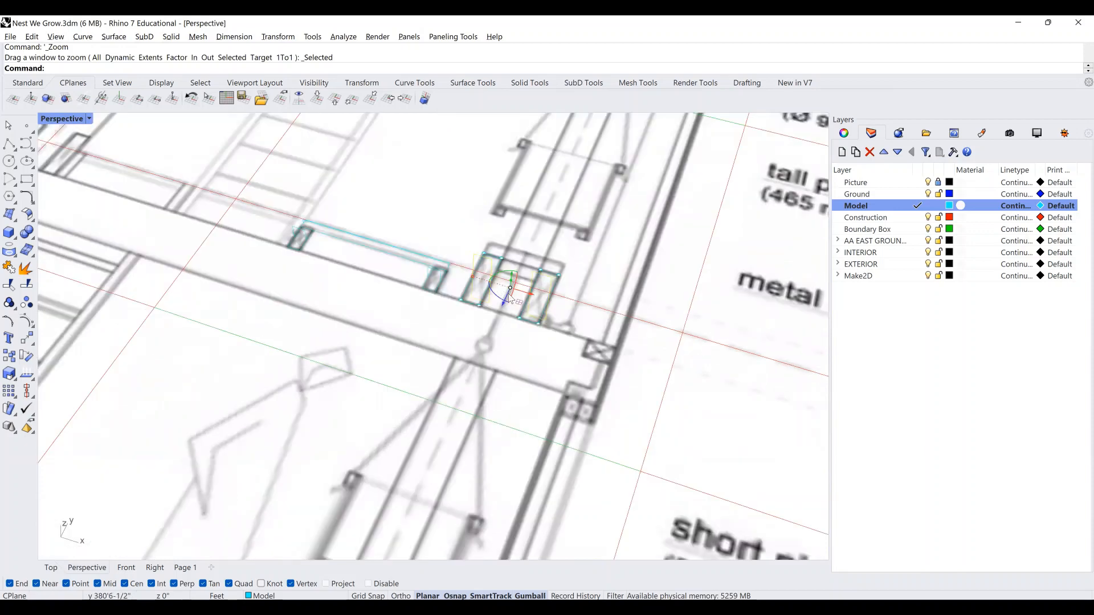
scroll(493, 288, "up", 2)
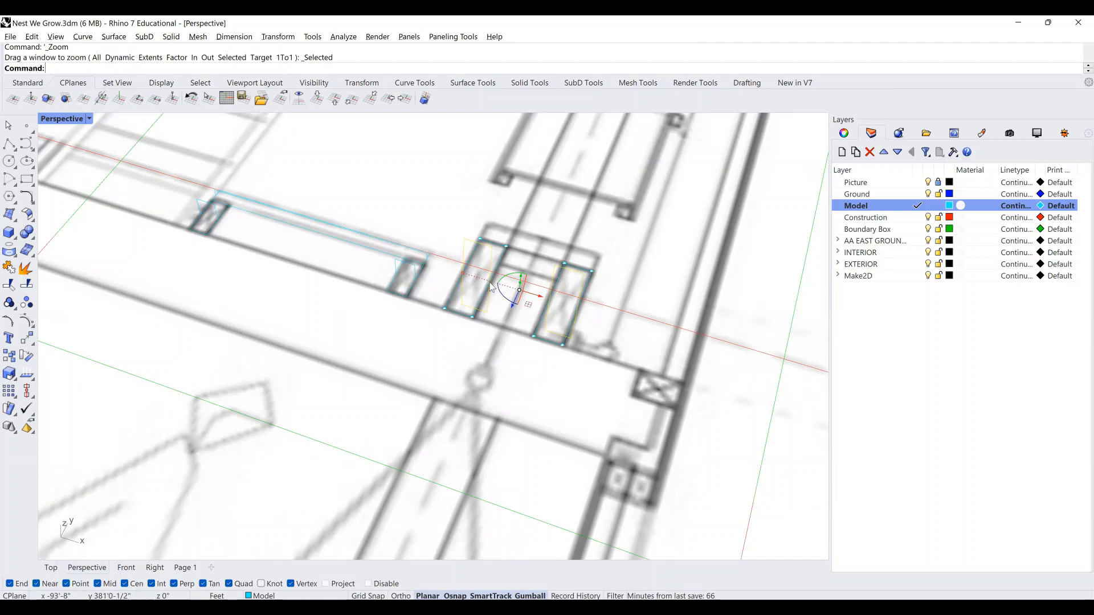
scroll(491, 287, "up", 2)
scroll(373, 272, "up", 2)
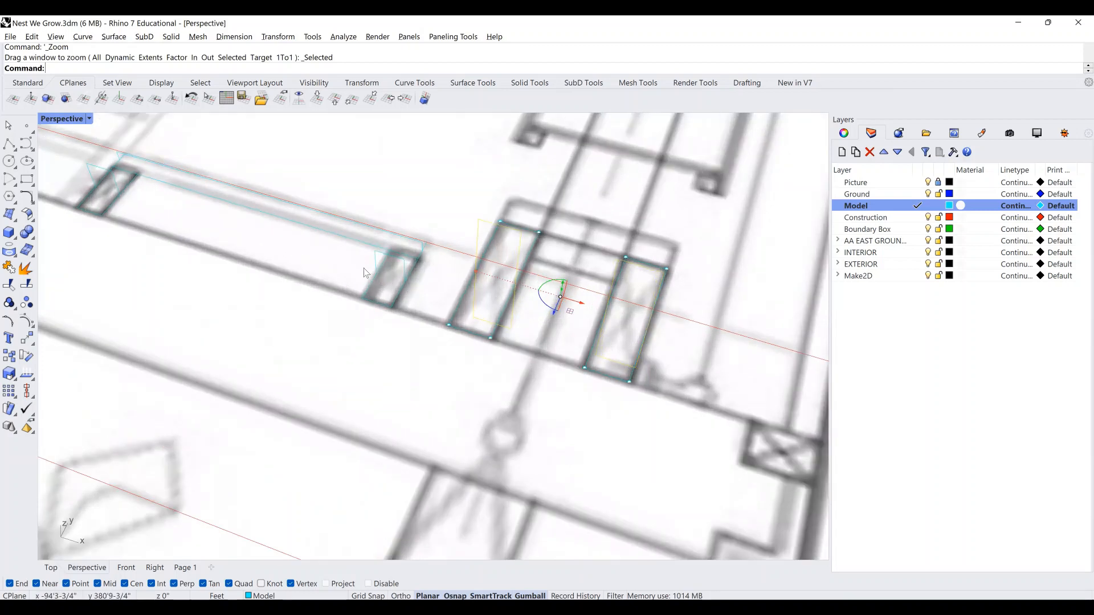
scroll(522, 292, "up", 1)
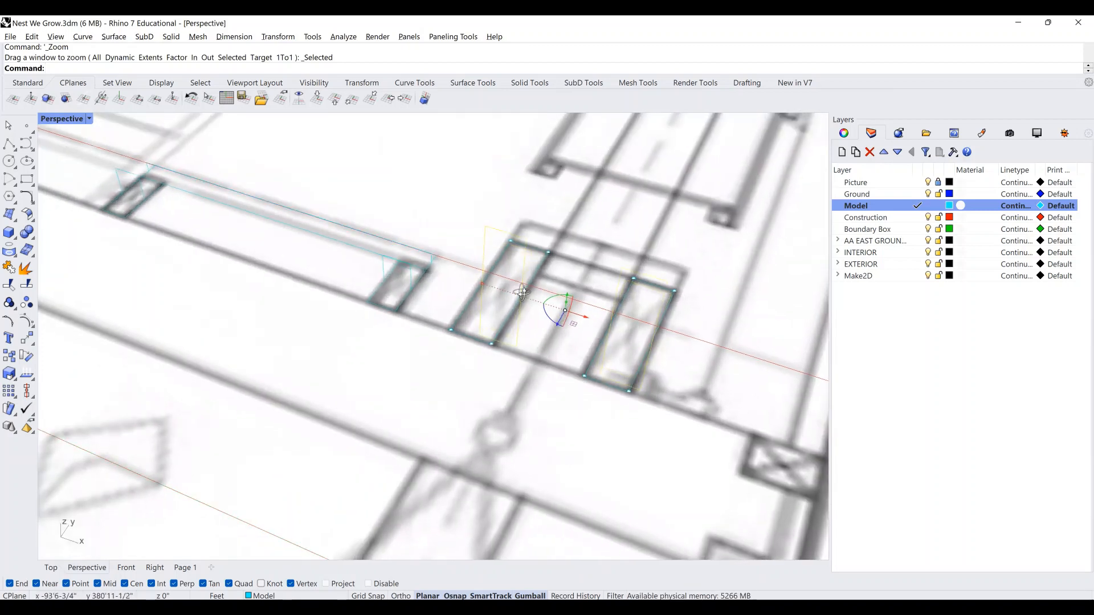
right_click_drag(522, 292, 493, 160)
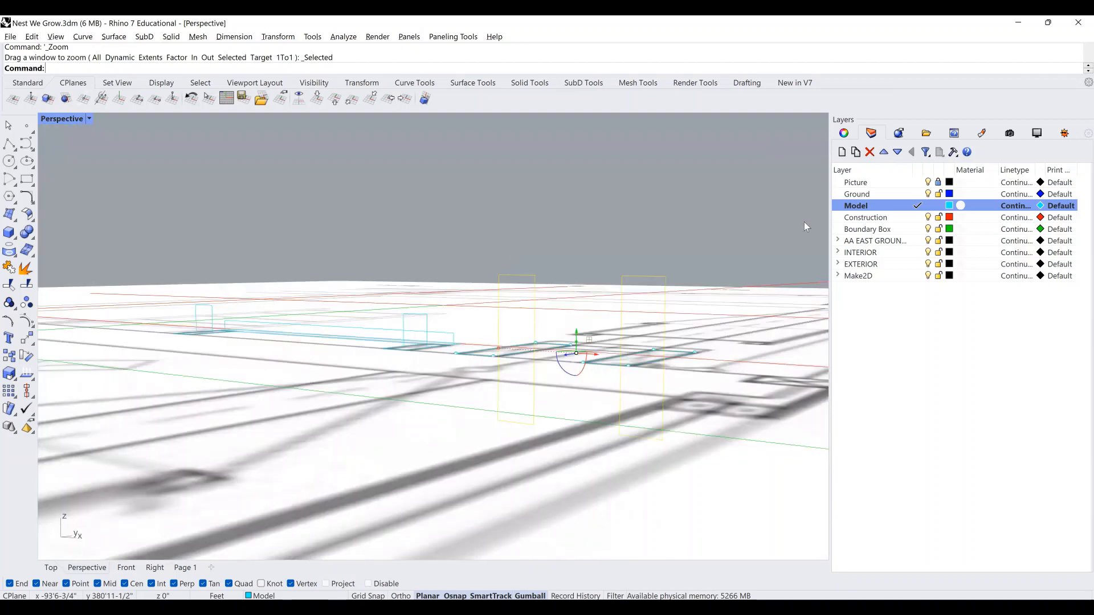
Toggle the Picture layer off and back on so its drawing shows beneath the outlines.
left_click(927, 182)
right_click_drag(527, 332, 465, 404)
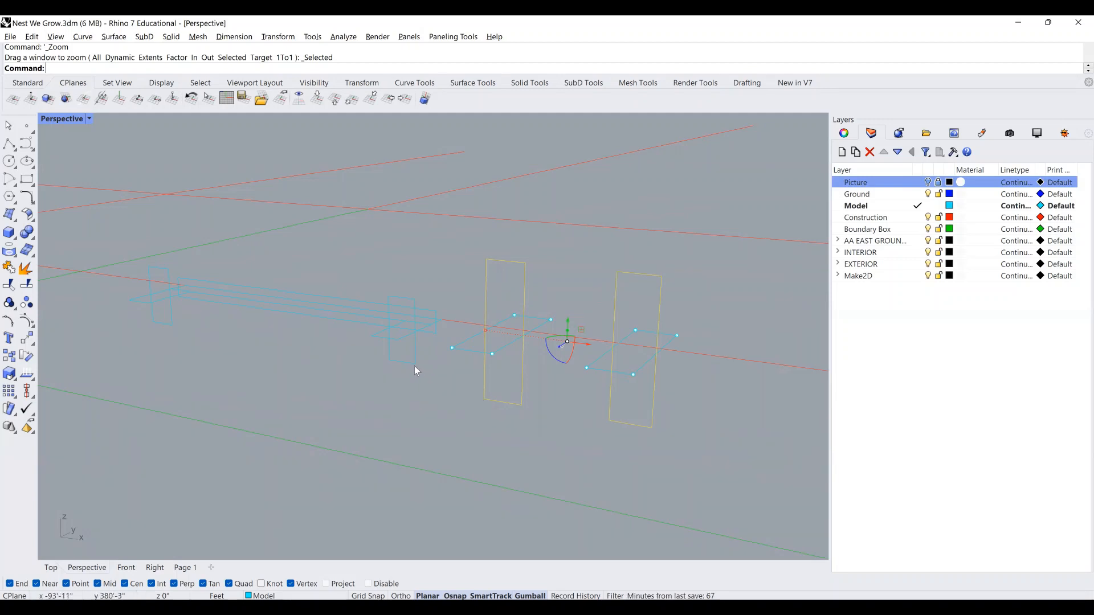
left_click(929, 183)
scroll(500, 333, "up", 3)
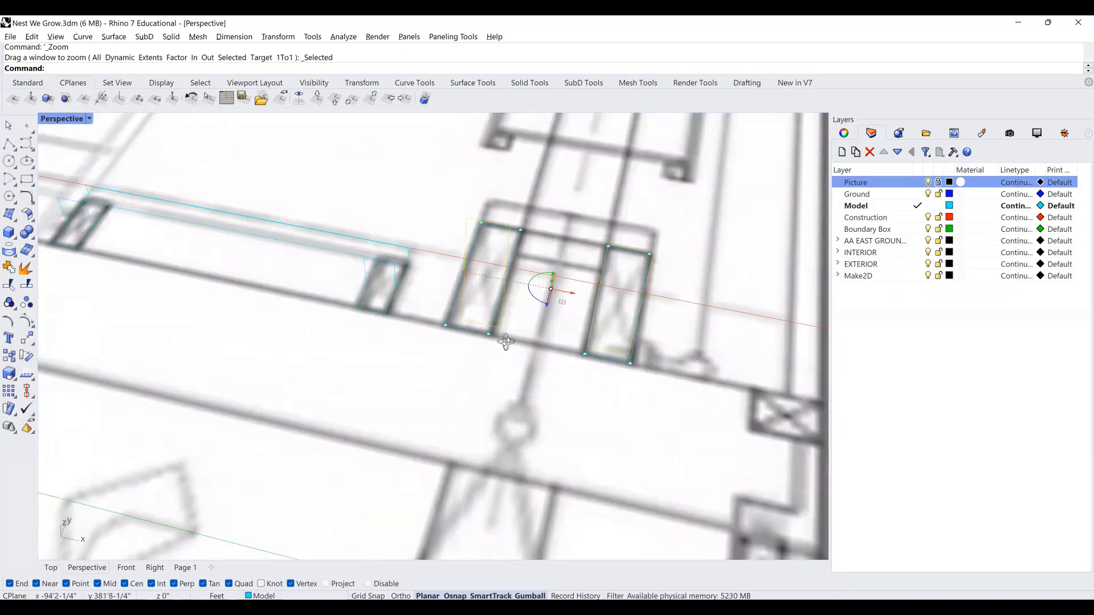
scroll(517, 353, "down", 2)
scroll(524, 356, "down", 2)
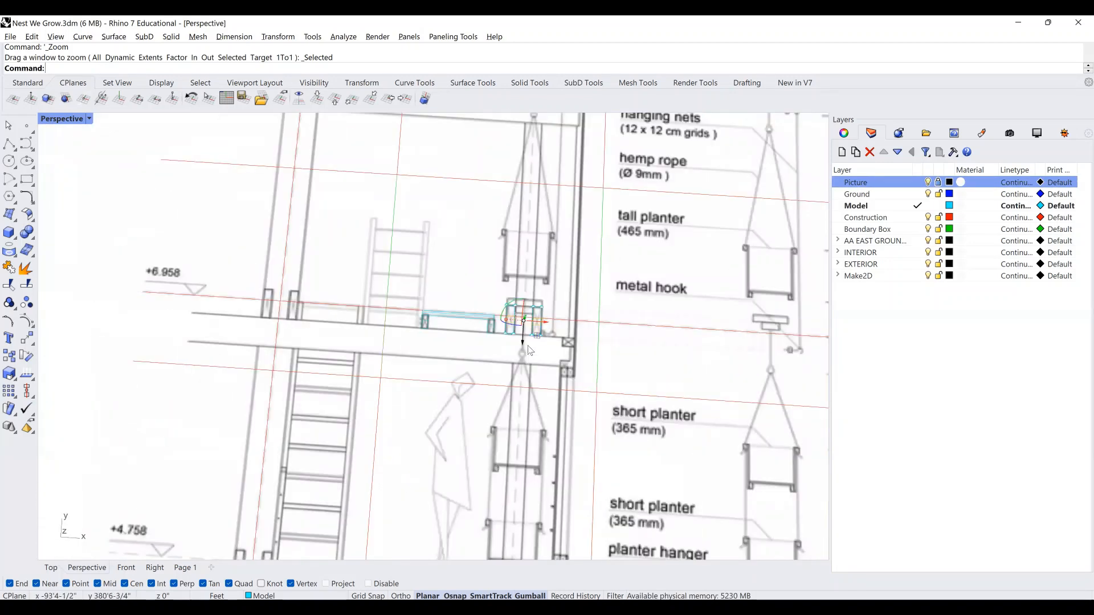
scroll(490, 323, "up", 3)
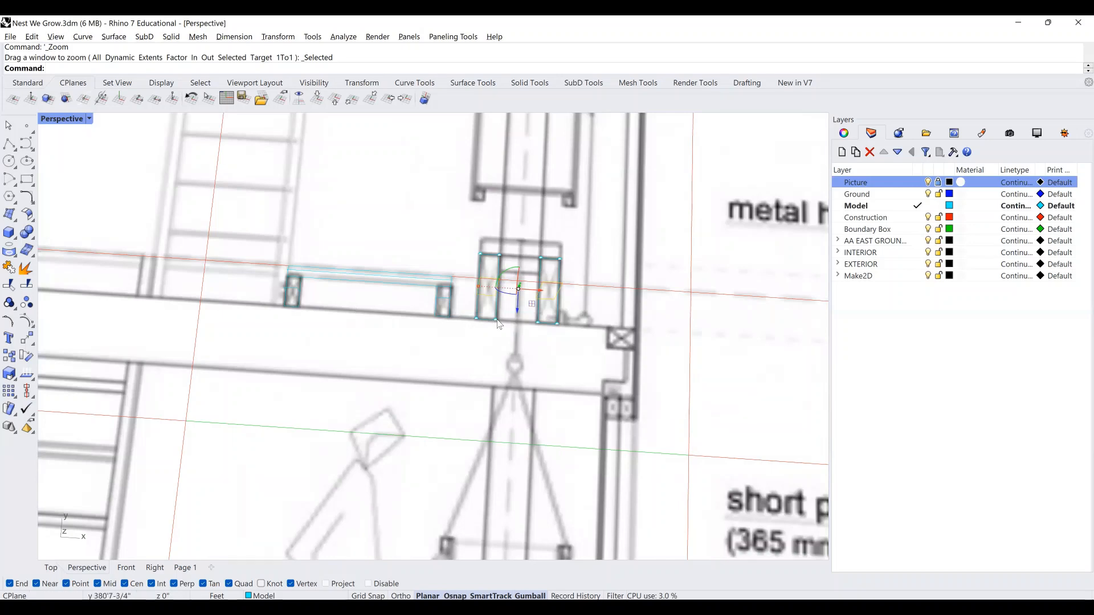
Zoom and orbit the Perspective view around the rectangle outlines over the plan.
mouse_move(514, 330)
right_mouse_down()
mouse_move(536, 343)
mouse_move(518, 343)
right_mouse_up()
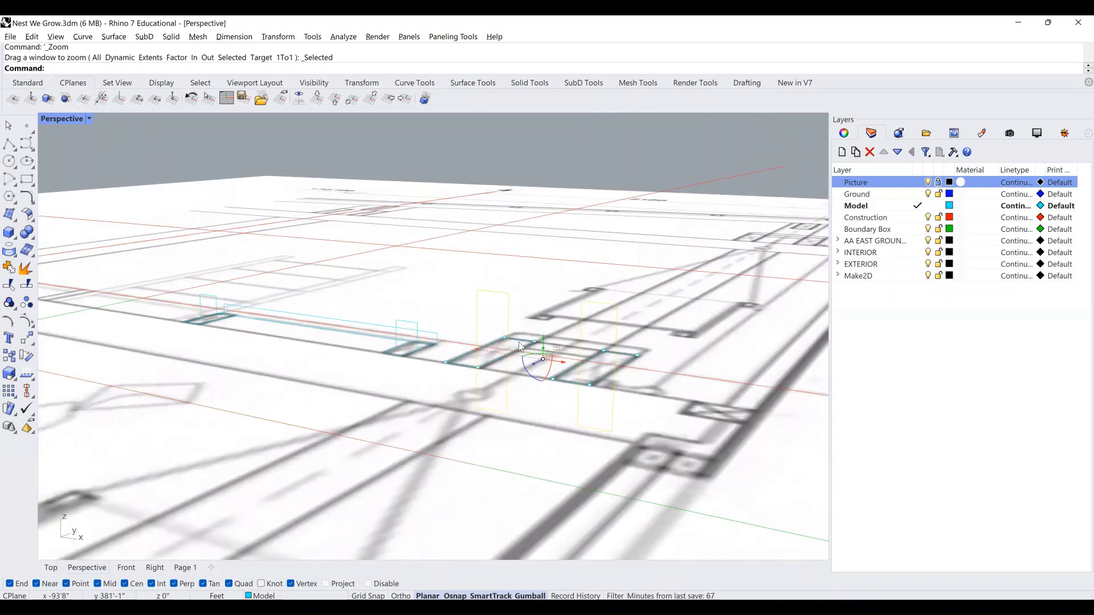
scroll(526, 345, "down", 4)
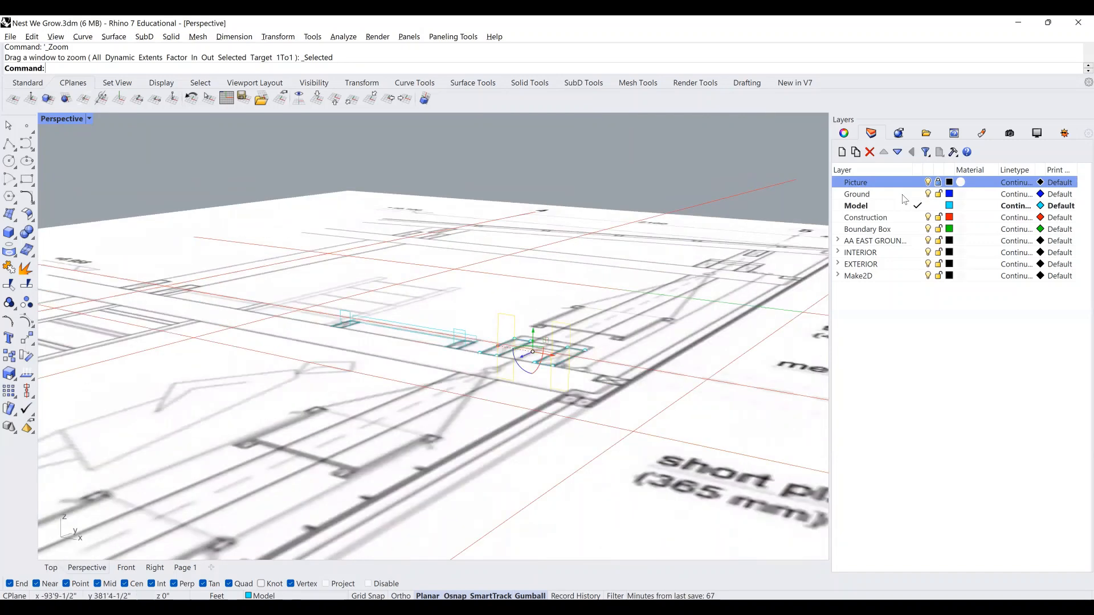
scroll(484, 333, "up", 2)
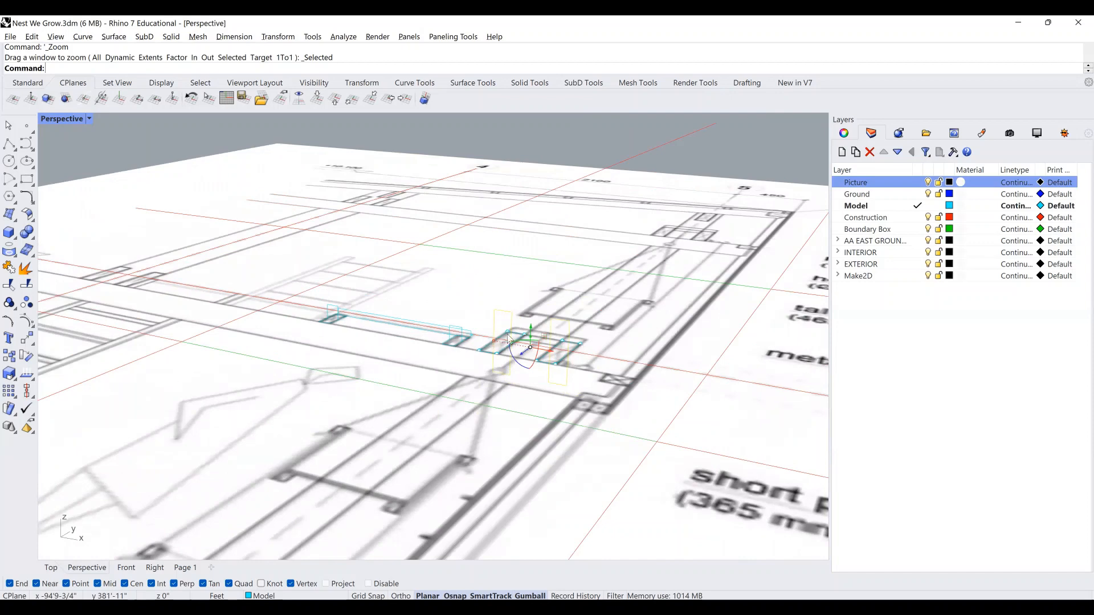
scroll(595, 271, "up", 2)
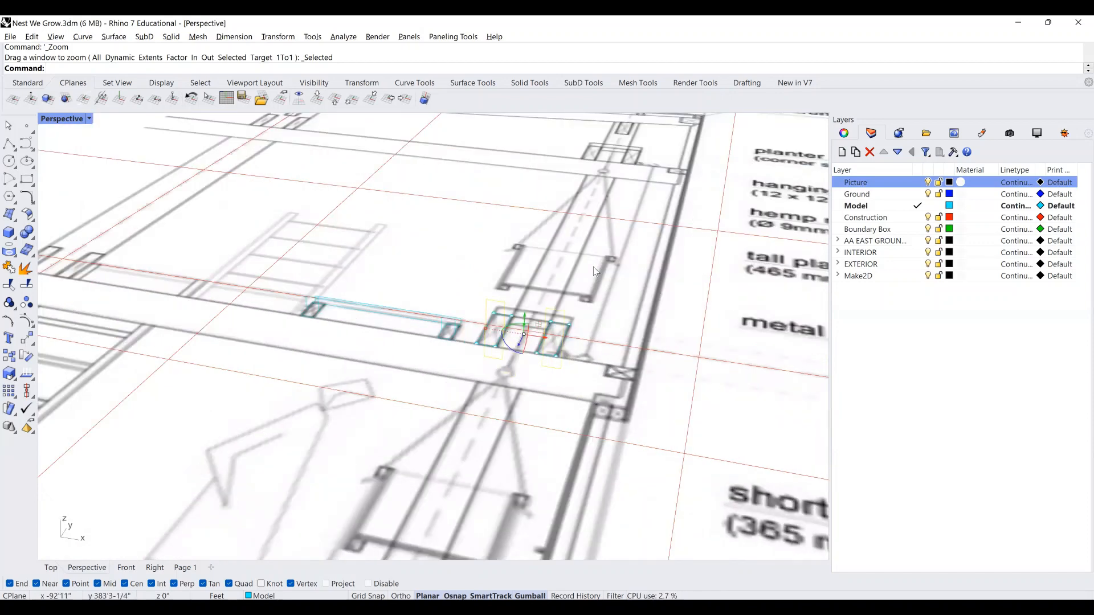
scroll(524, 336, "down", 1)
scroll(496, 319, "down", 2)
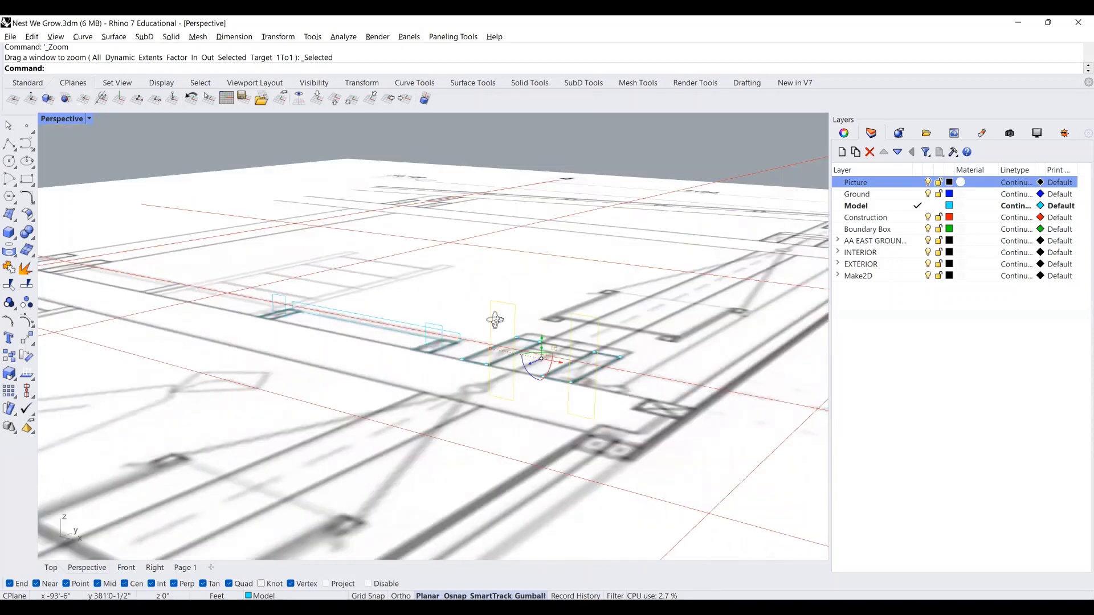
scroll(565, 347, "up", 1)
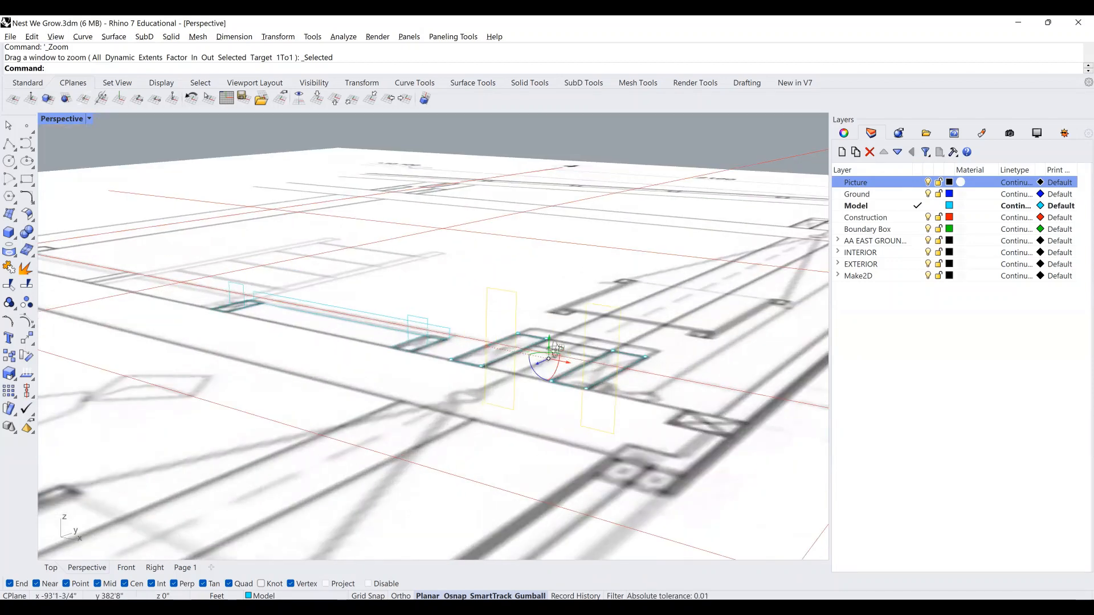
scroll(541, 349, "up", 1)
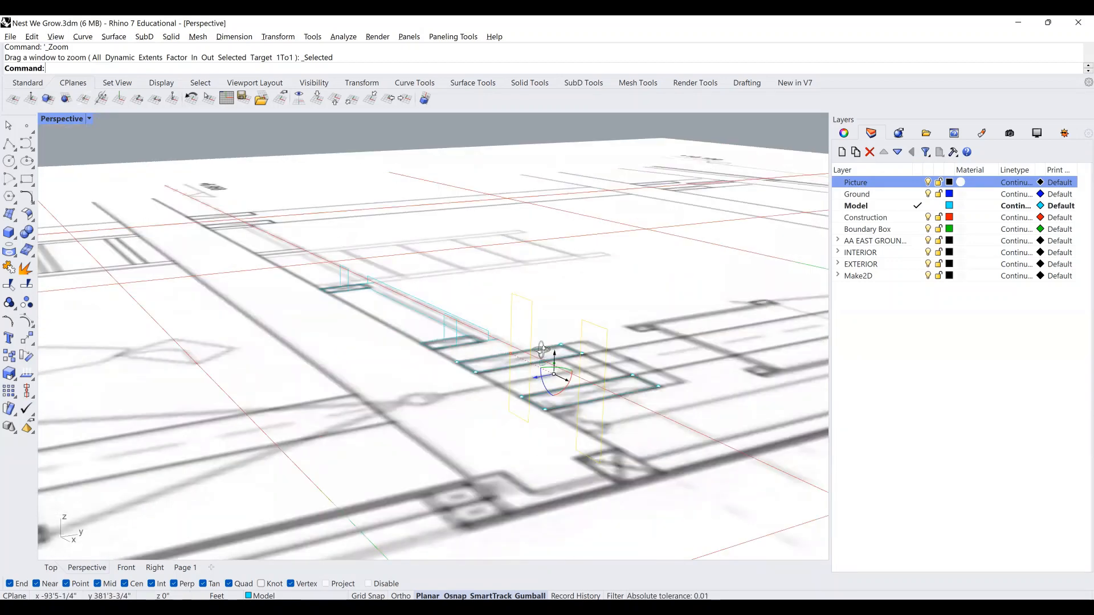
scroll(541, 349, "up", 1)
scroll(544, 350, "up", 1)
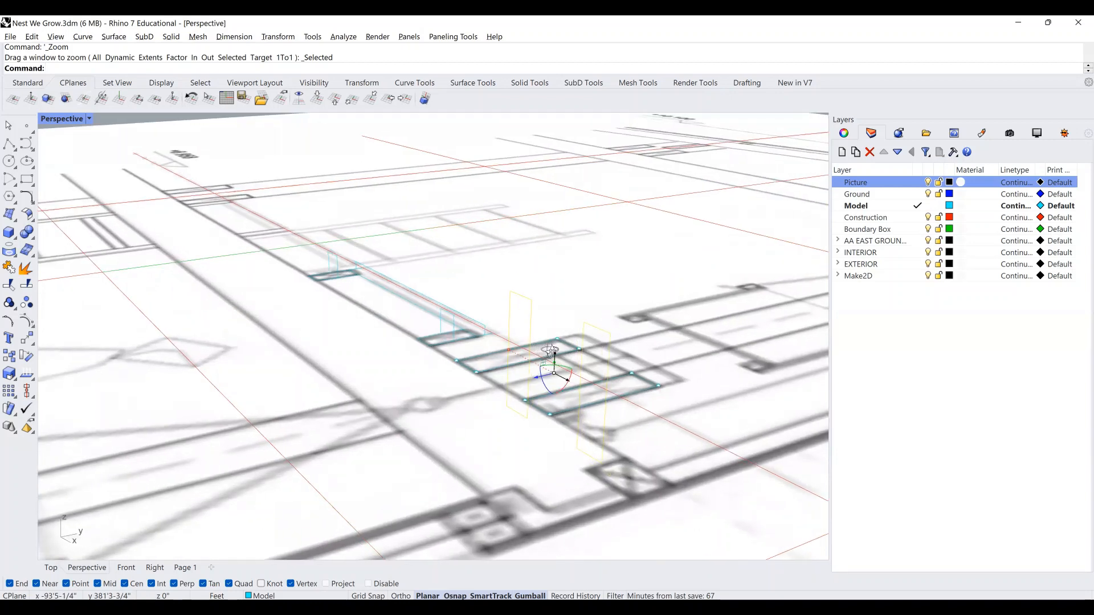
scroll(550, 349, "up", 1)
scroll(559, 354, "up", 1)
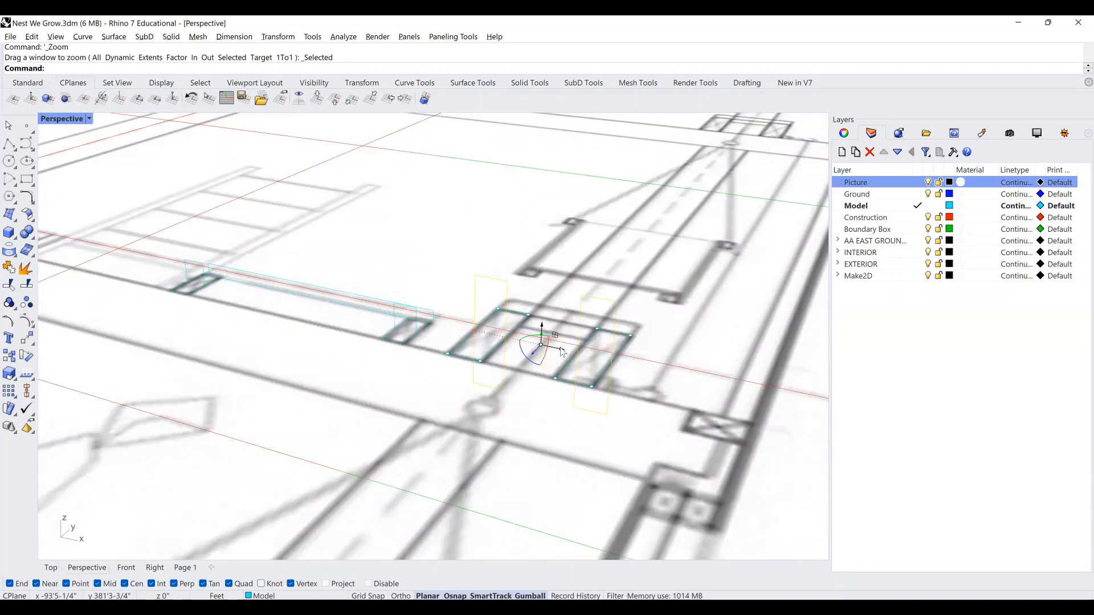
right_click_drag(559, 348, 571, 344)
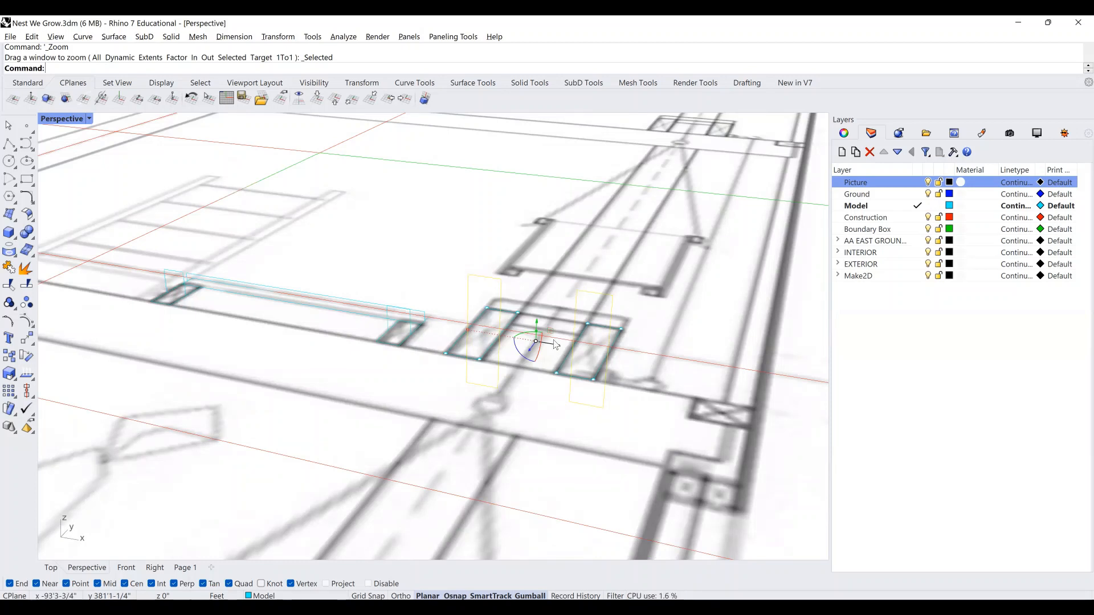
Start copying the two rectangle outlines, snapping the base point on them.
type("copy")
key("Return")
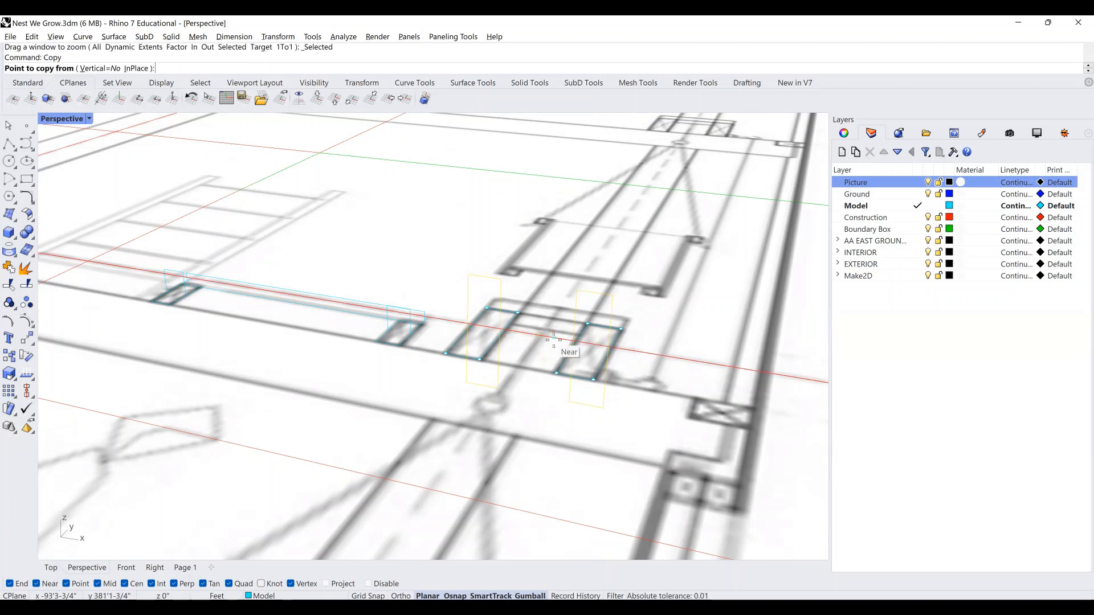
scroll(522, 345, "up", 2)
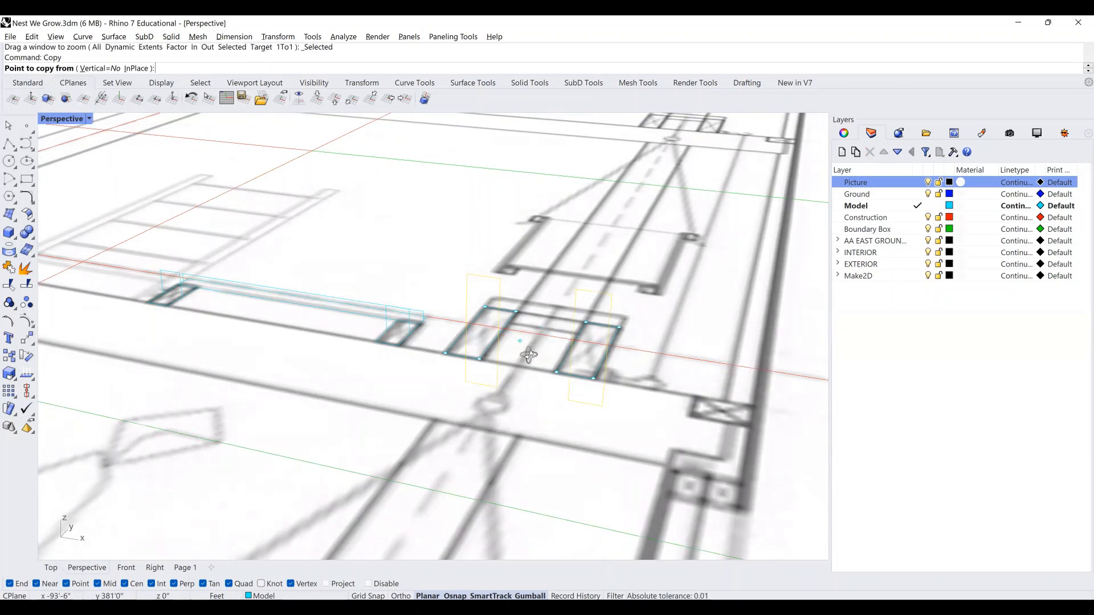
scroll(485, 342, "up", 2)
right_click_drag(385, 299, 390, 305)
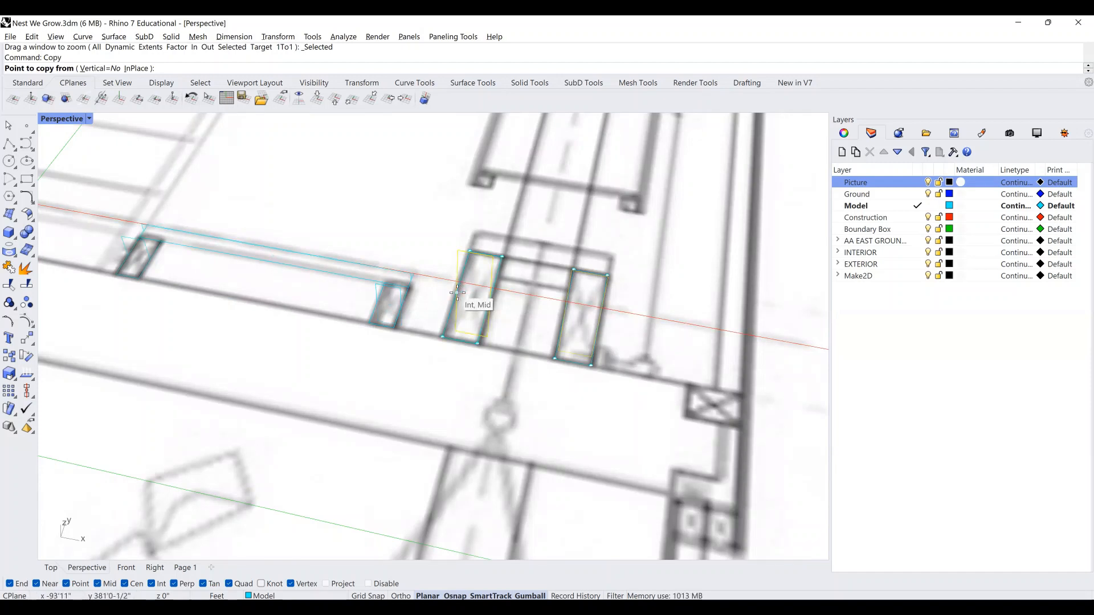
left_click(457, 293)
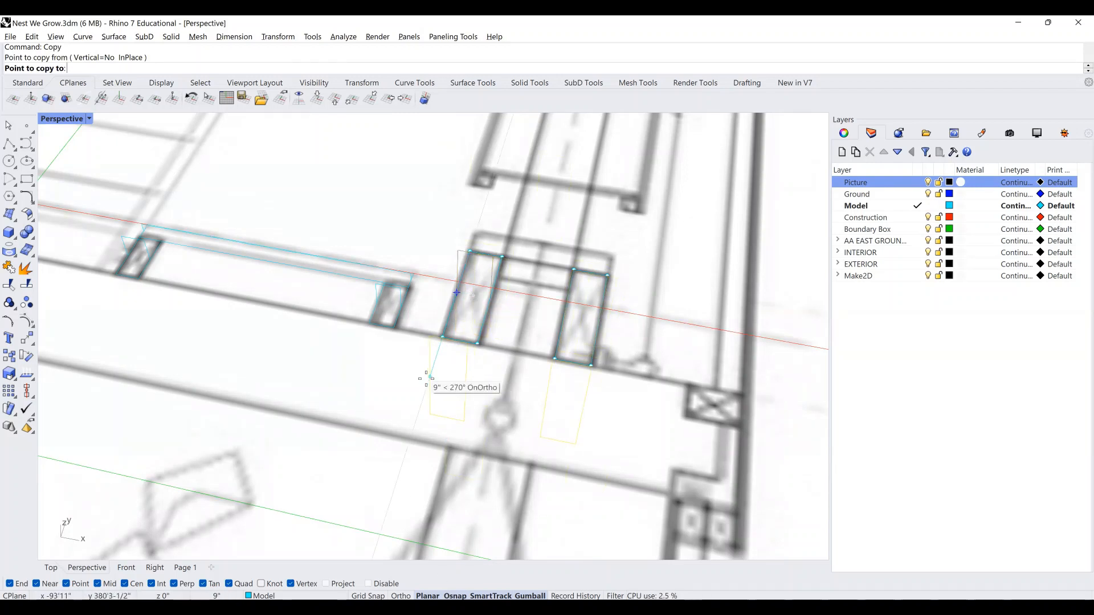
Place the copied outlines beside the end of the board deck.
right_click_drag(420, 409, 463, 346, "shift")
scroll(463, 345, "down", 3)
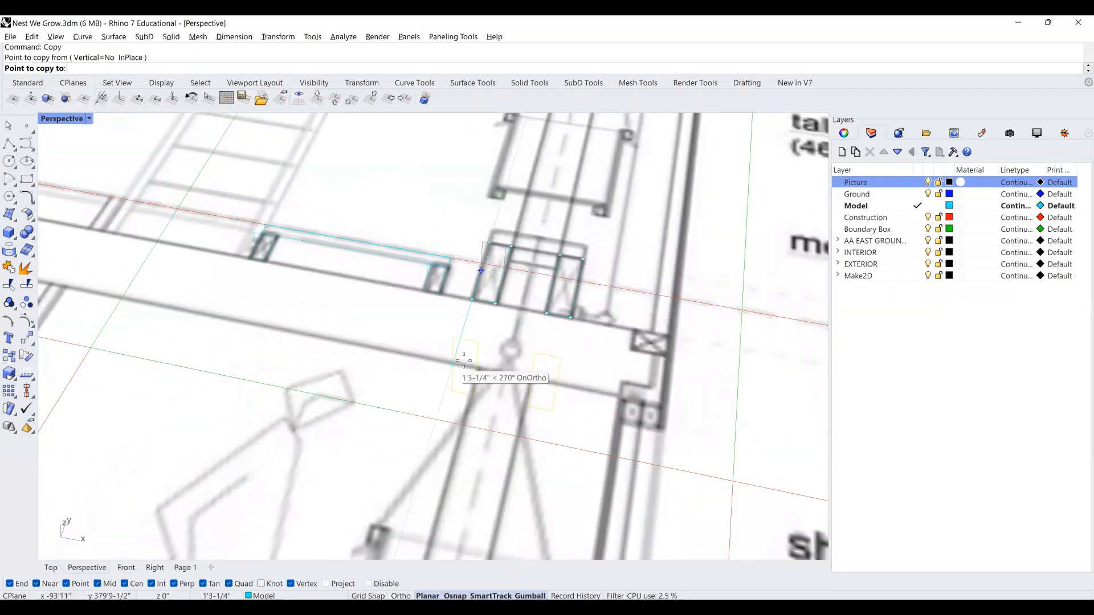
scroll(464, 360, "down", 5)
scroll(501, 301, "down", 8)
right_click_drag(500, 301, 605, 554, "shift")
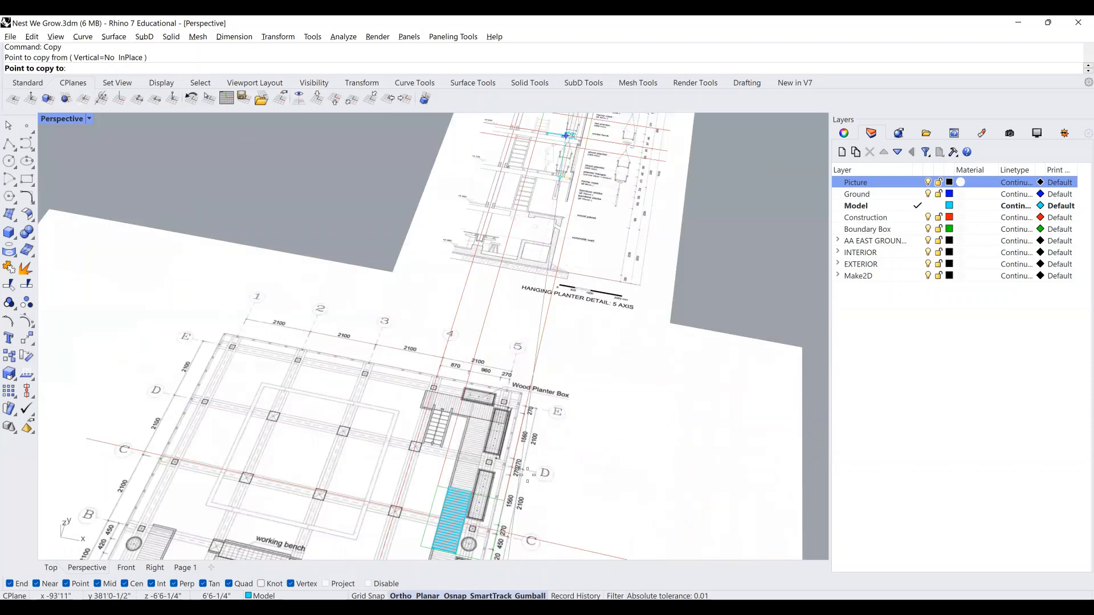
scroll(528, 474, "up", 5)
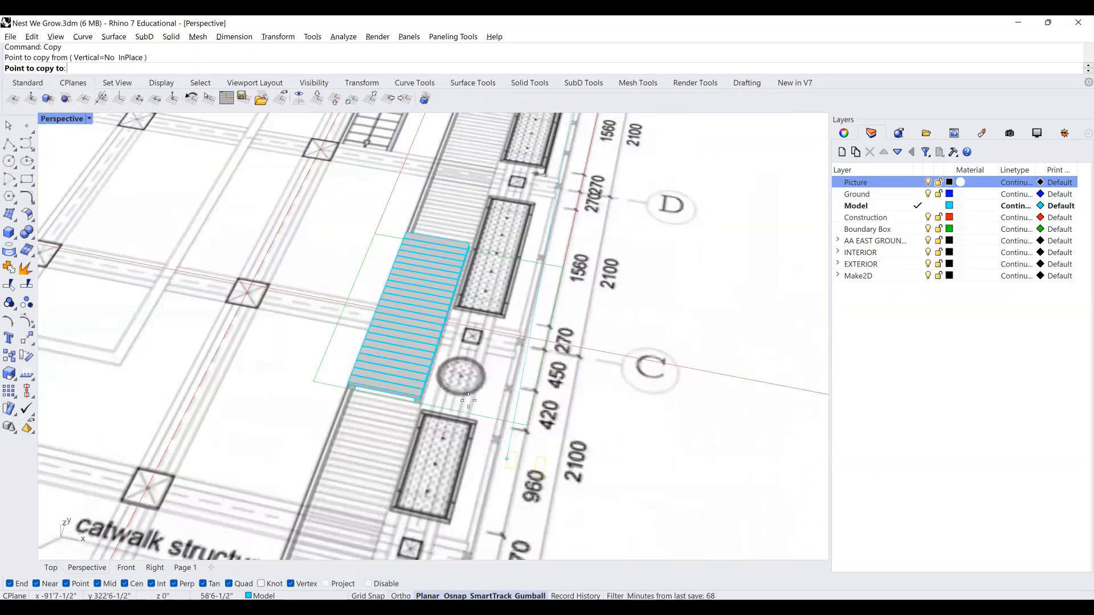
scroll(431, 420, "up", 3)
left_click(427, 431)
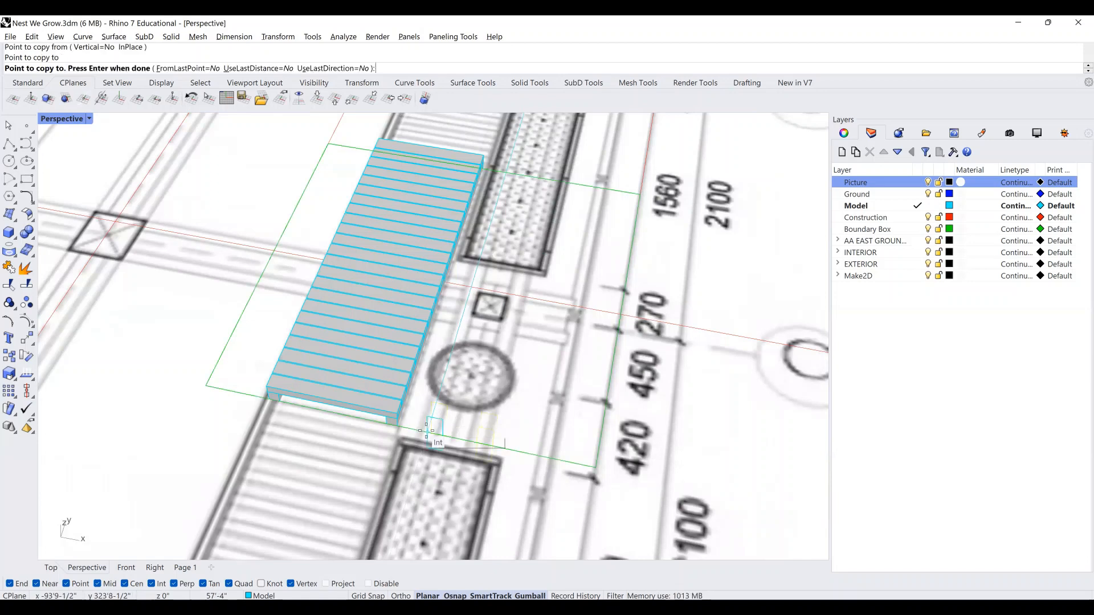
key("Return")
Select both copied rectangle outlines beside the deck.
scroll(426, 431, "down", 3)
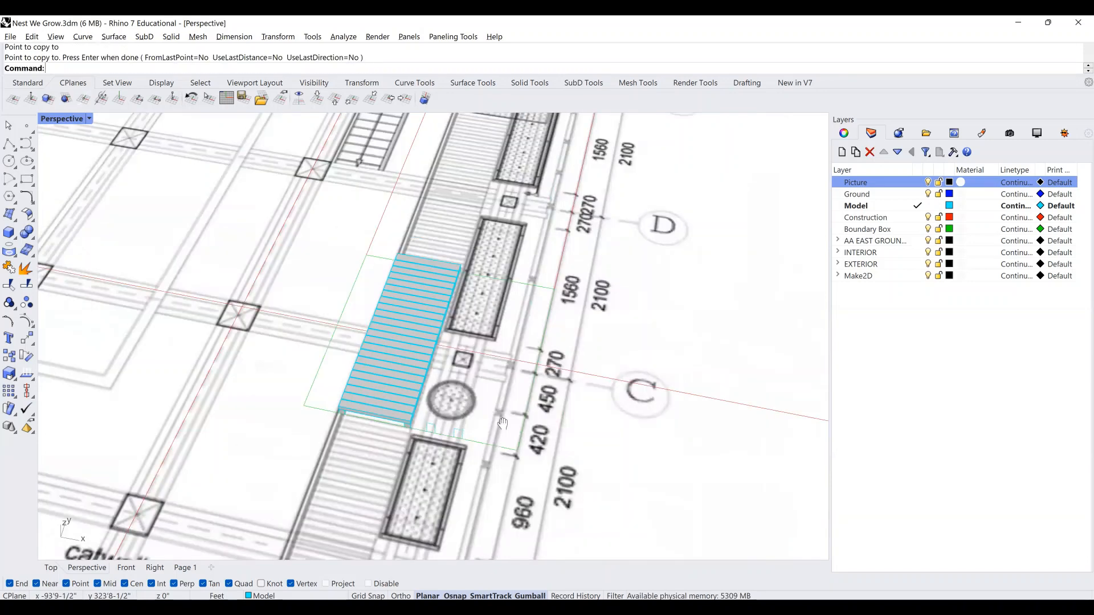
right_click_drag(502, 423, 621, 343, "shift")
scroll(528, 319, "up", 3)
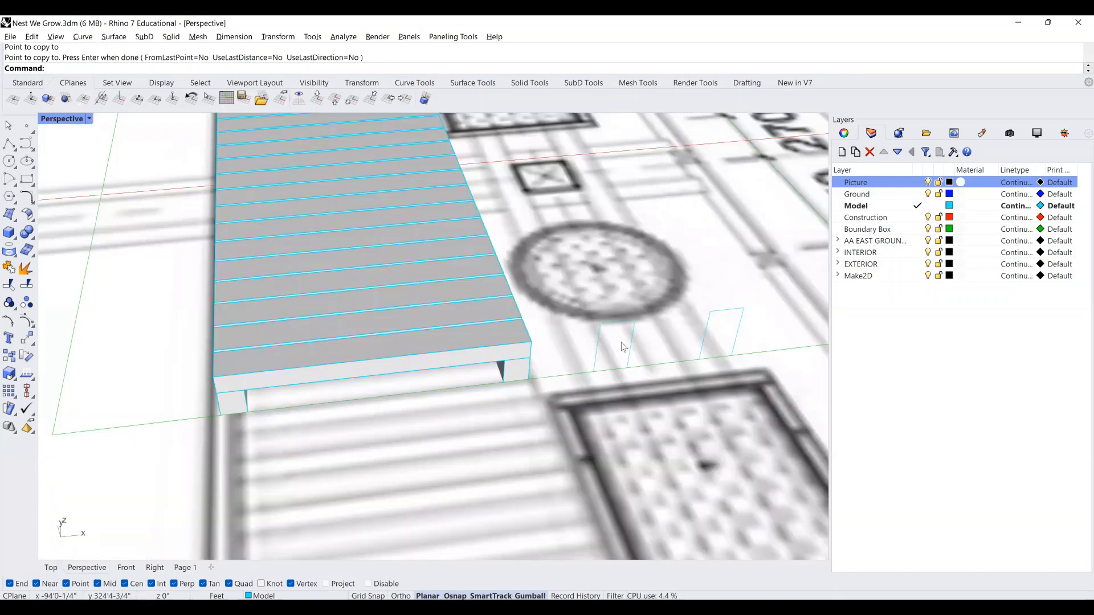
left_click(633, 329)
left_click(706, 328, "shift")
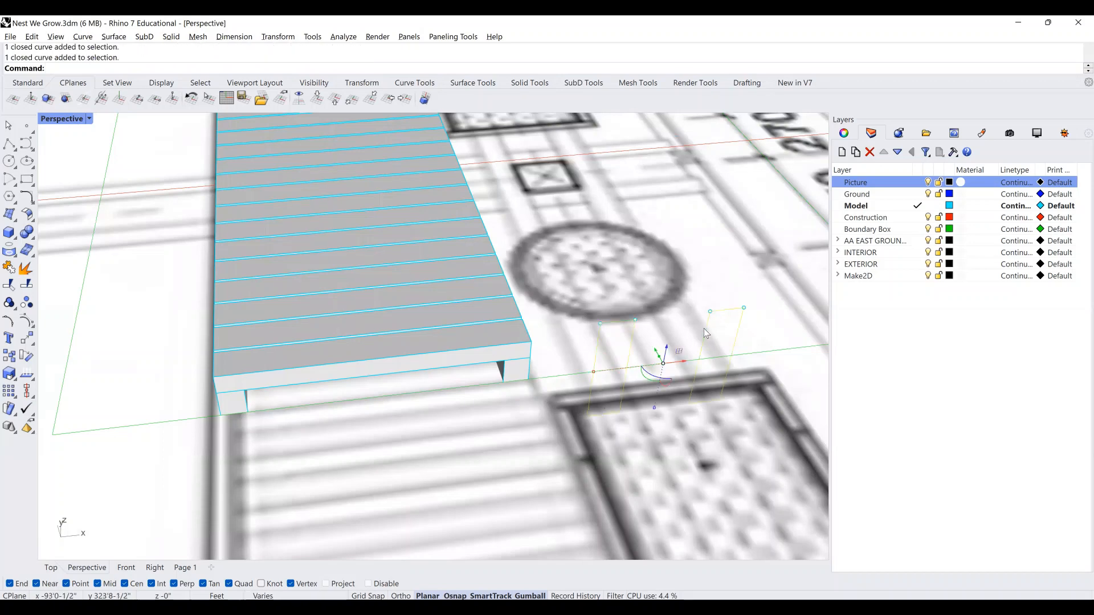
Frame the two selected rectangles with ZS and orbit around them.
type("zs")
key("Return")
scroll(651, 356, "down", 2)
right_click_drag(624, 344, 561, 420)
scroll(723, 322, "down", 3)
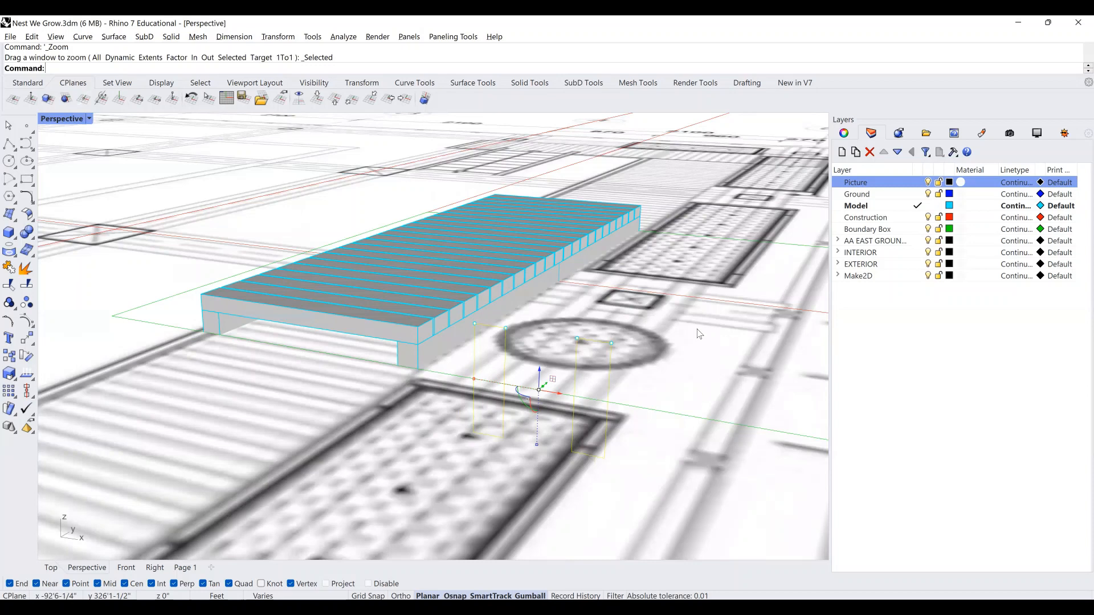
scroll(699, 334, "up", 2)
Extrude the two rectangles upward into solid walls and check them beside the deck.
type("ExtrudeCrv")
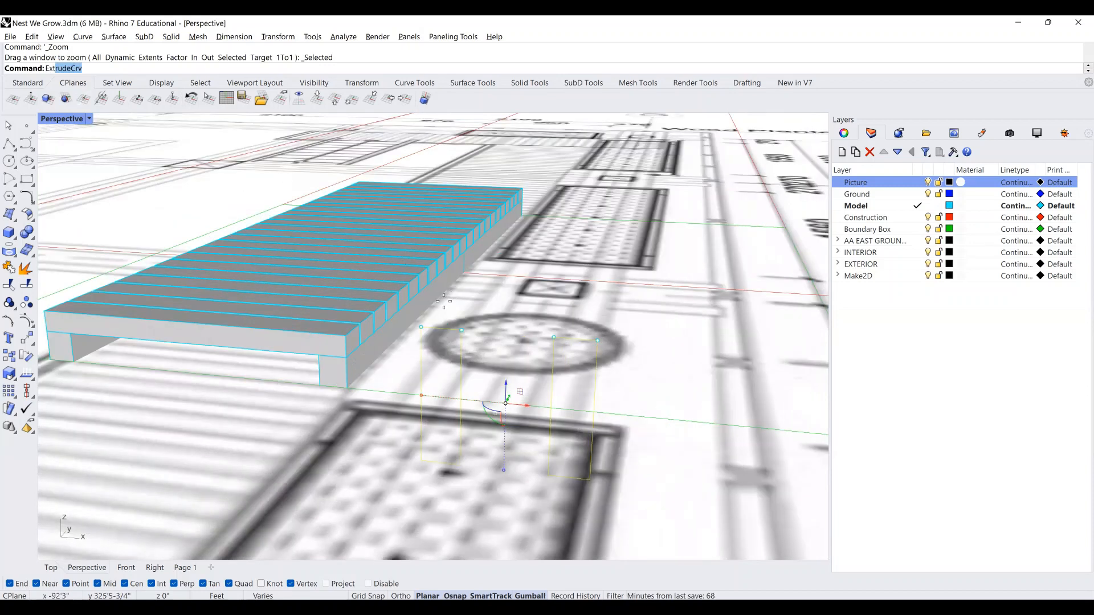
key("Return")
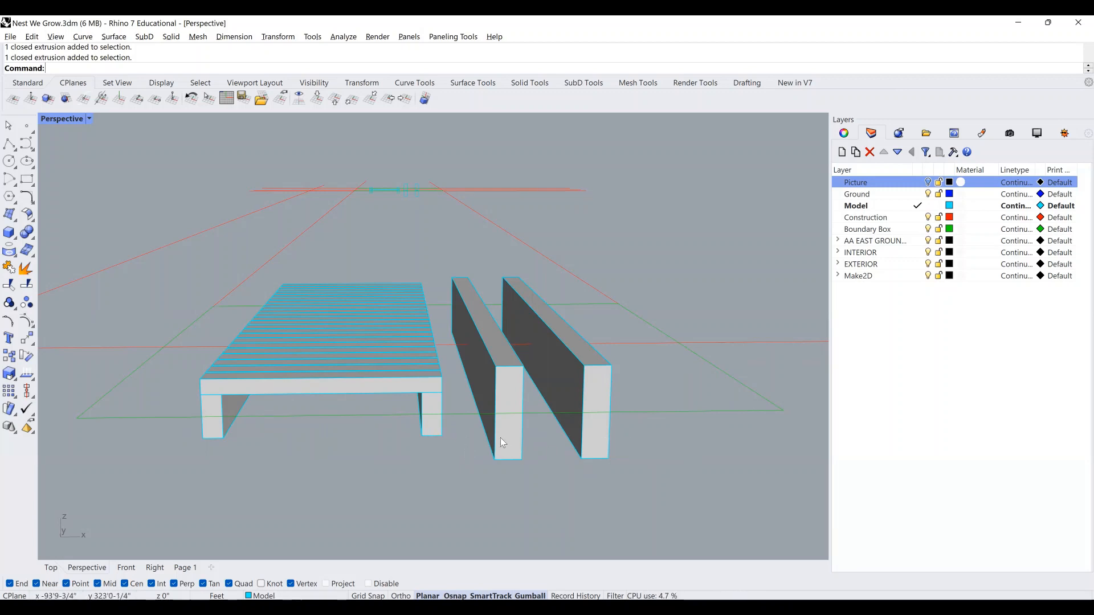
left_click(500, 437)
left_click(590, 446, "shift")
right_click_drag(527, 437, 516, 457, "shift")
left_click(713, 409)
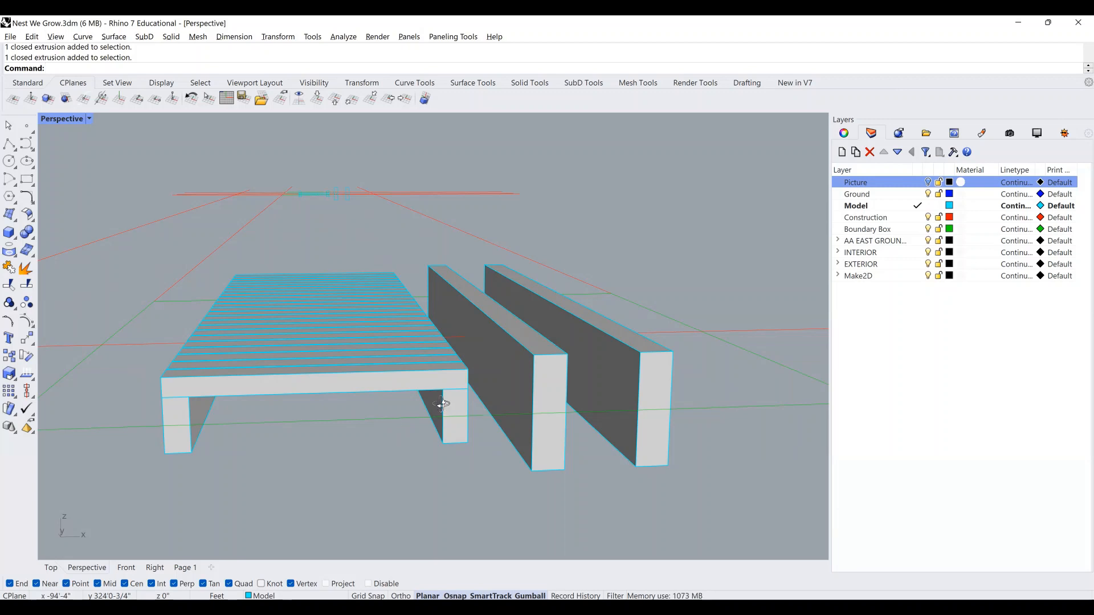
right_click_drag(446, 403, 406, 398)
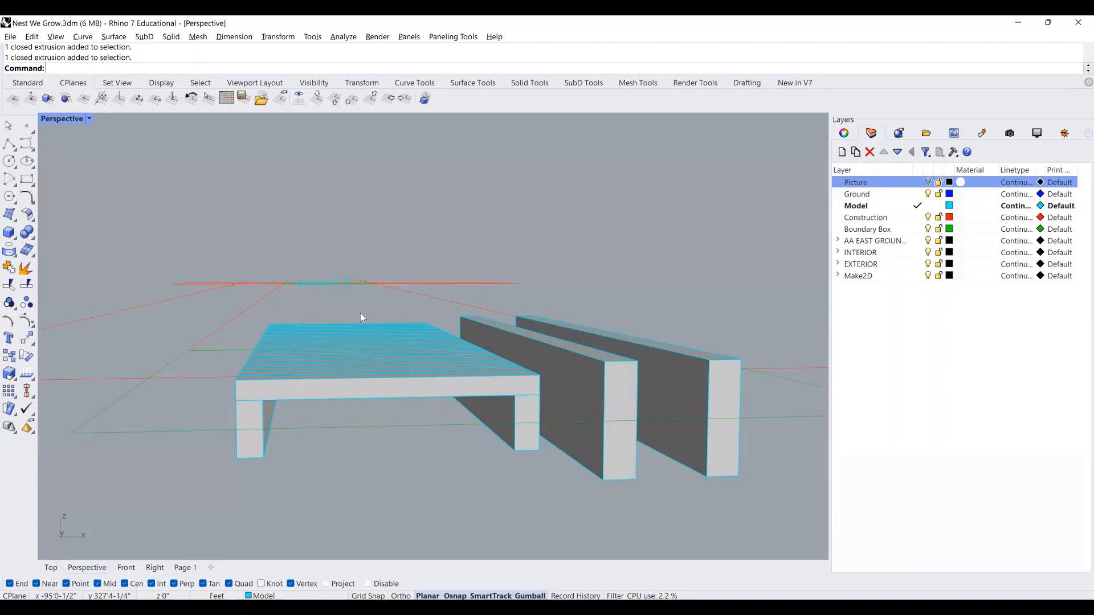
left_click_drag(360, 313, 332, 402)
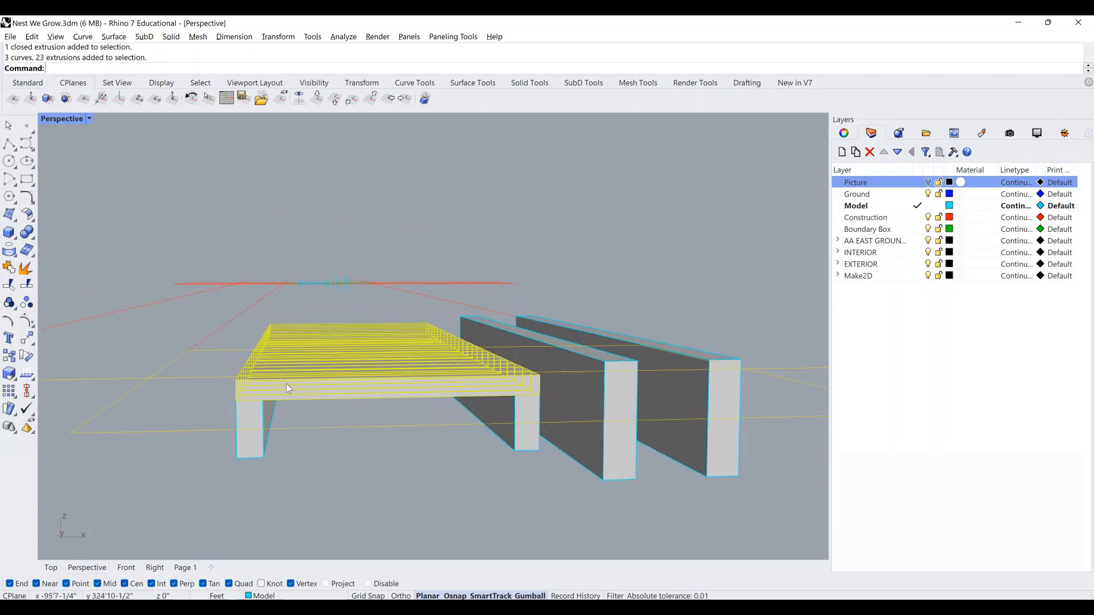
Select the deck slats and both legs and move the assembly beside the beams.
right_click_drag(286, 386, 286, 370)
left_click(242, 444, "shift")
left_click(519, 442, "shift")
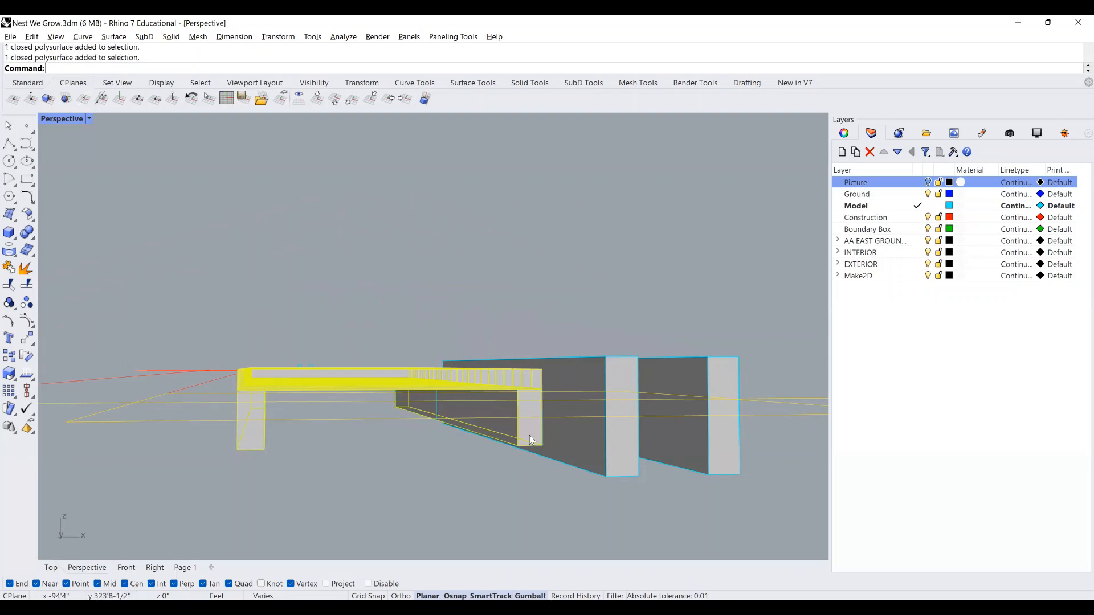
right_click_drag(529, 435, 226, 487)
left_click_drag(200, 416, 147, 333, "ctrl")
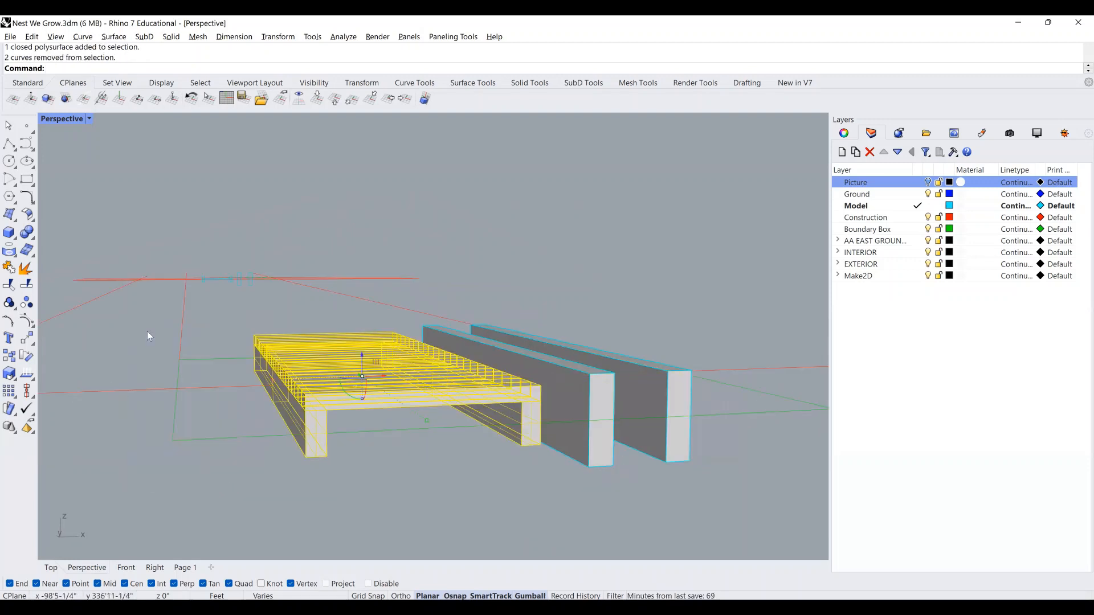
right_click_drag(452, 393, 474, 401)
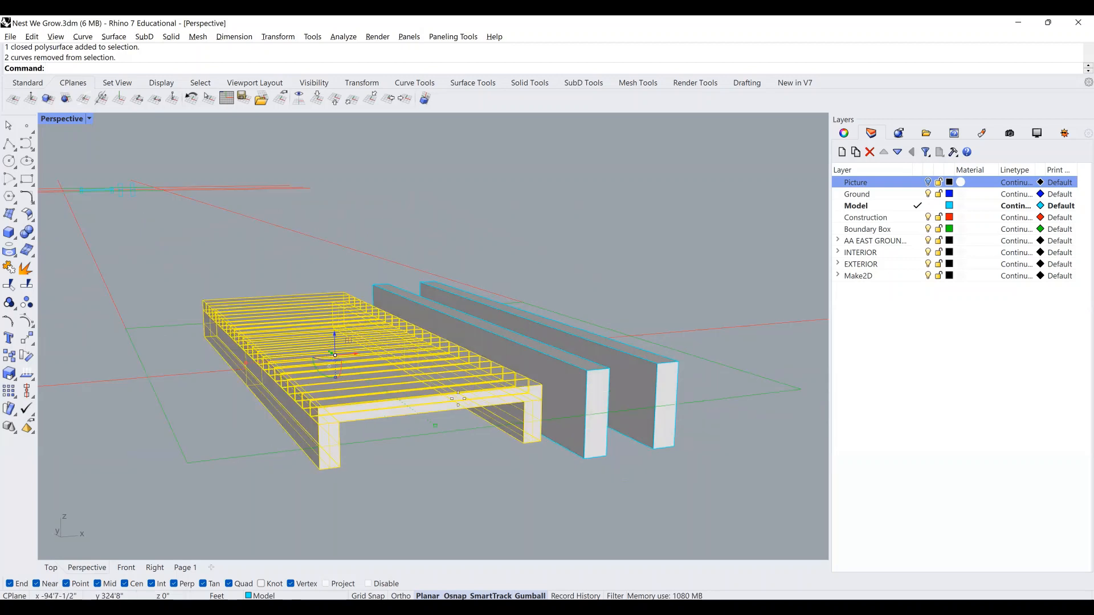
right_click(458, 399)
left_click(319, 468)
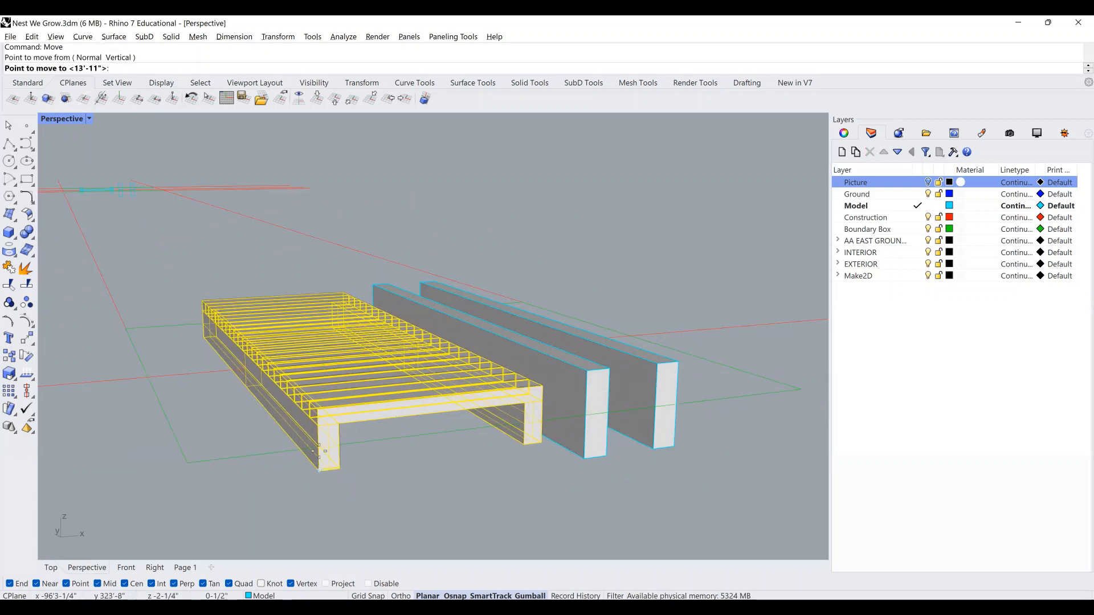
left_click(319, 448)
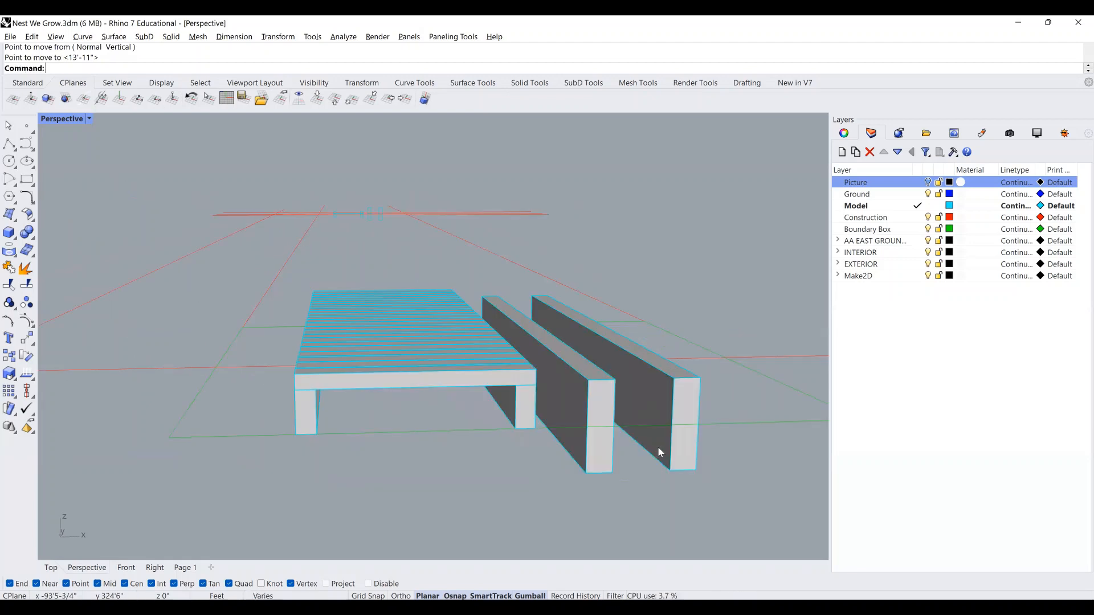
Move both beams from a corner base point to their new position.
left_click(604, 444)
left_click(681, 425, "shift")
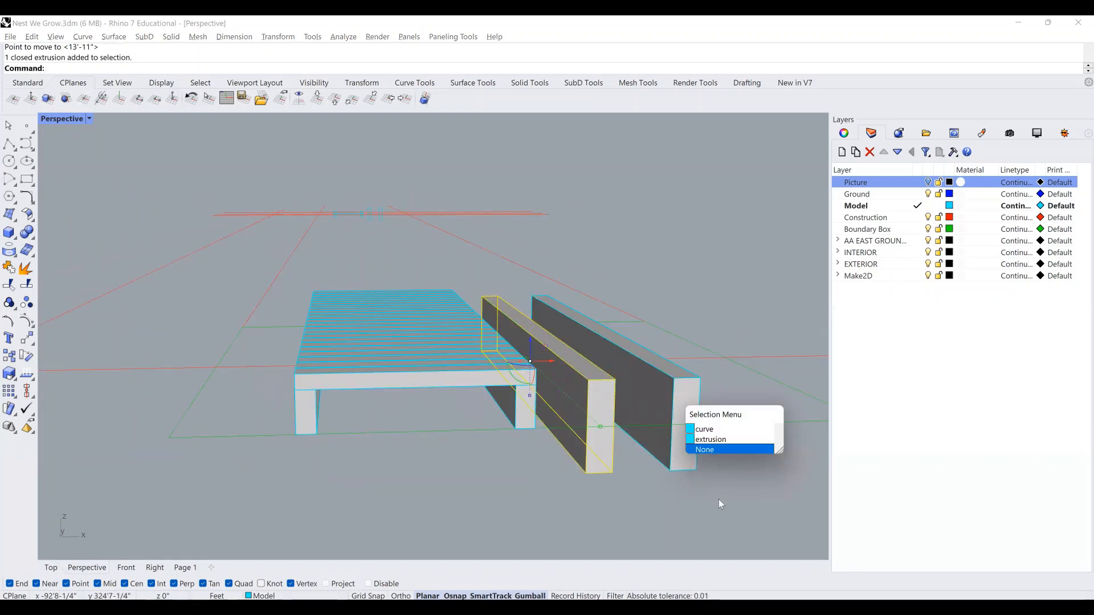
left_click_drag(719, 504, 604, 445)
key("Return")
left_click(586, 473)
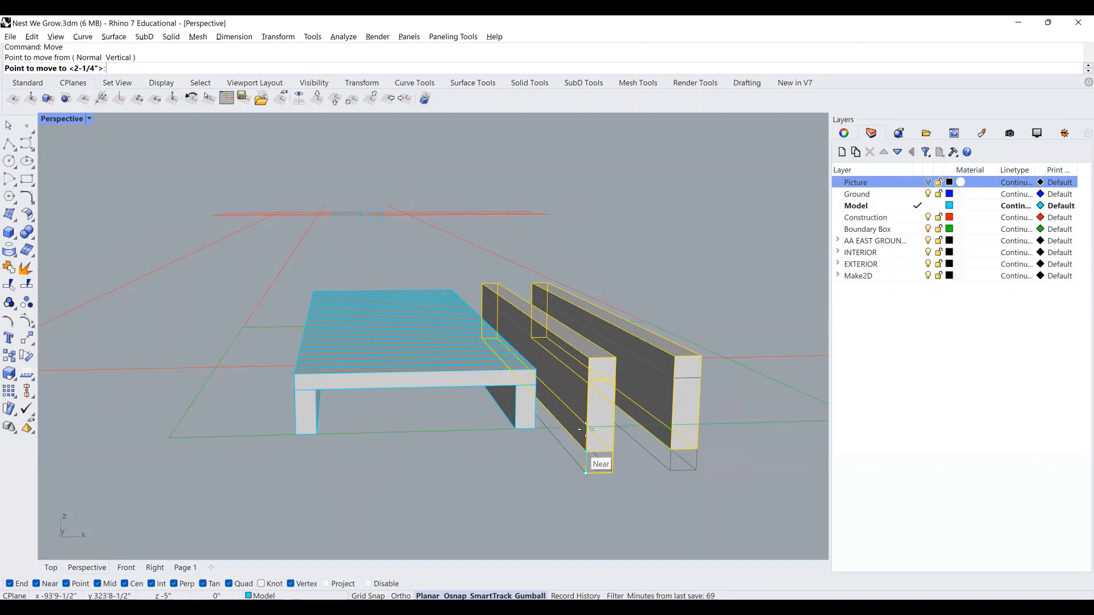
left_click(586, 429)
left_click(651, 460)
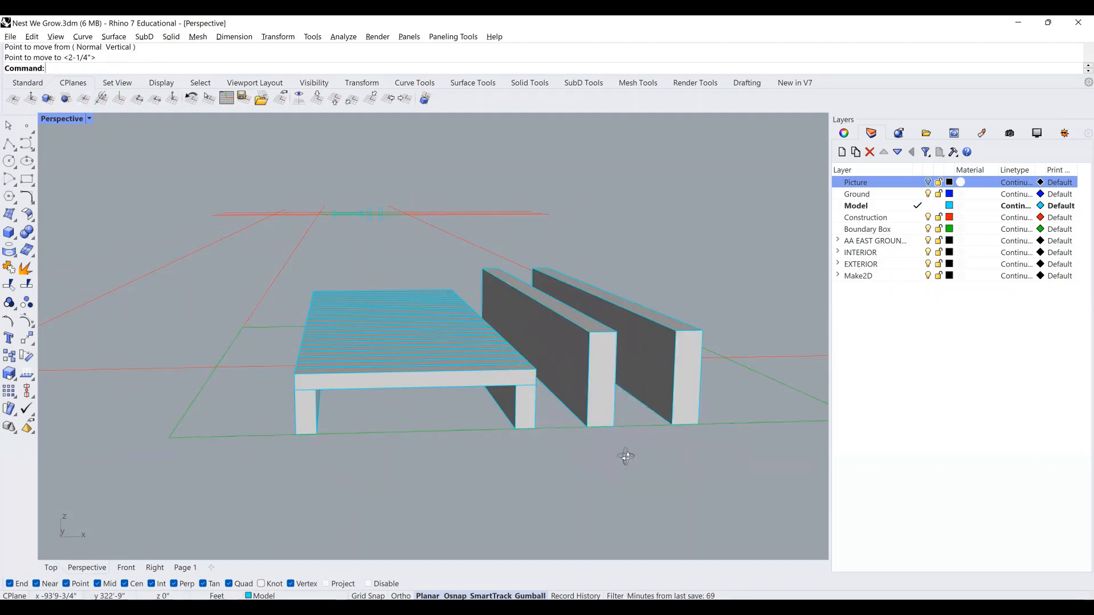
Turn on the Picture layer so the plan drawing shows beneath the model.
right_click_drag(626, 456, 440, 439)
right_click_drag(559, 439, 610, 365)
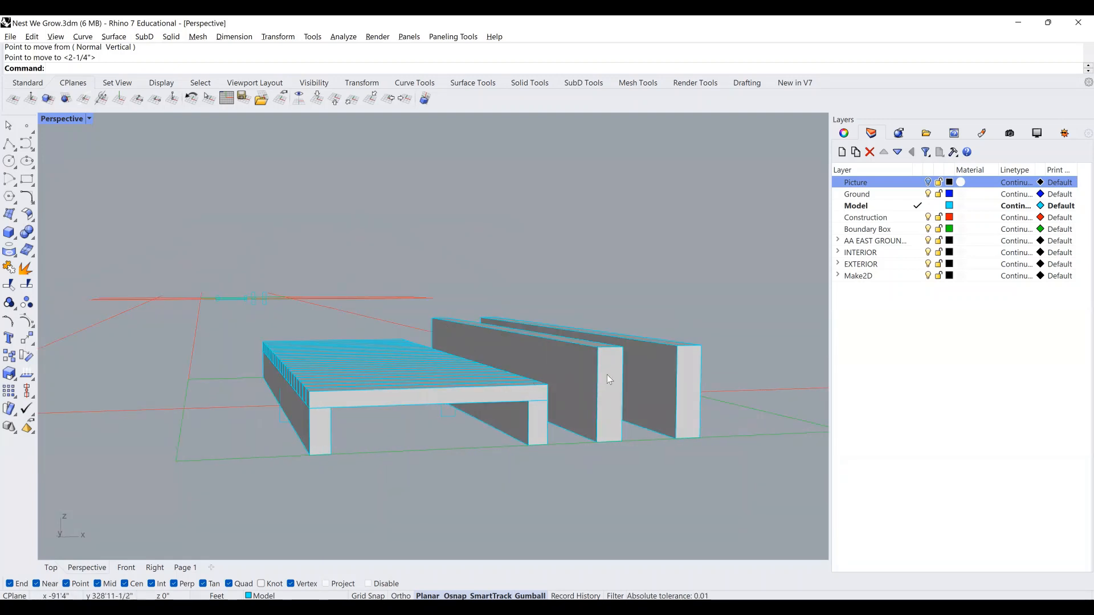
right_click_drag(446, 401, 516, 407)
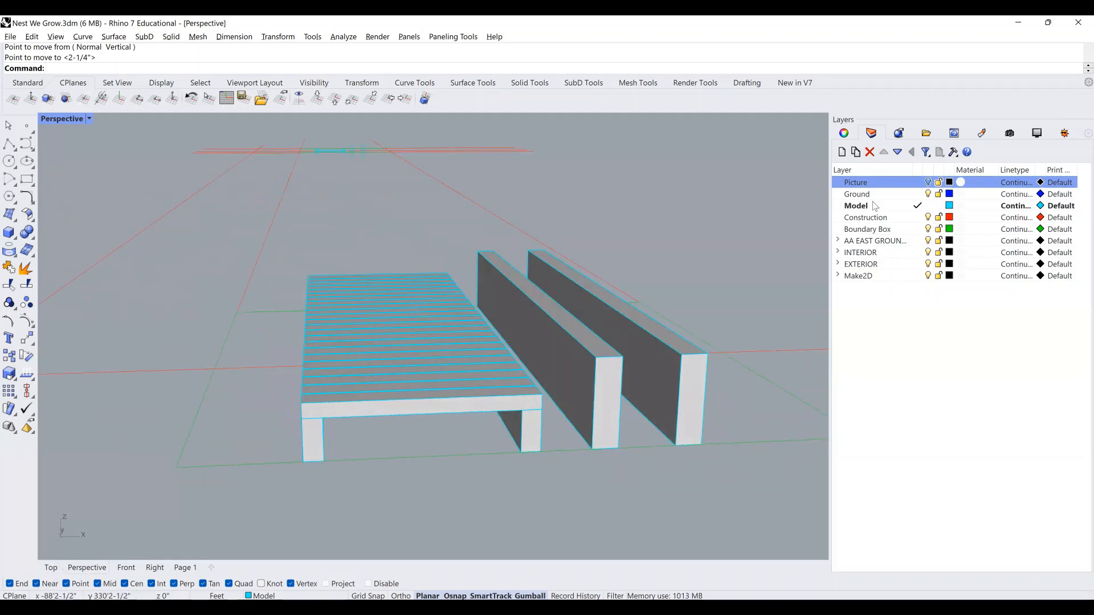
left_click(928, 182)
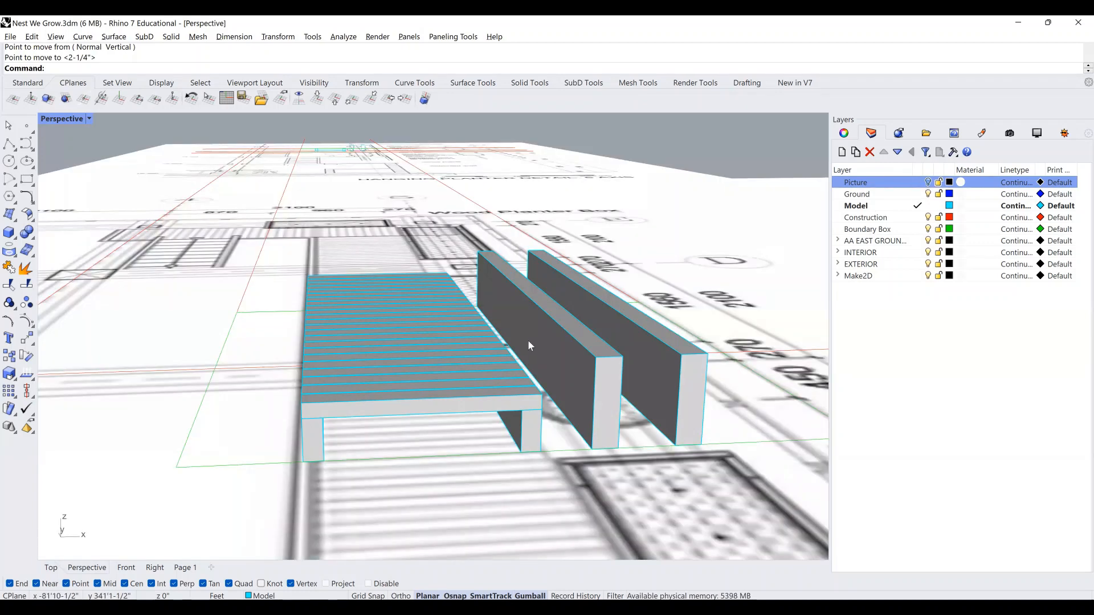
right_click_drag(528, 350, 556, 360)
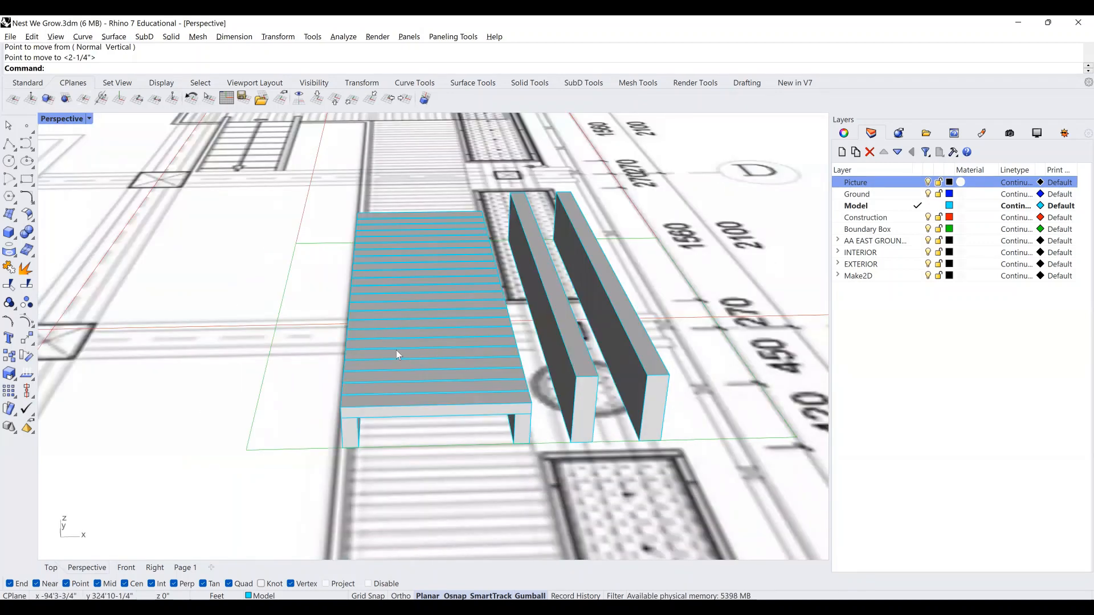
scroll(370, 353, "down", 3)
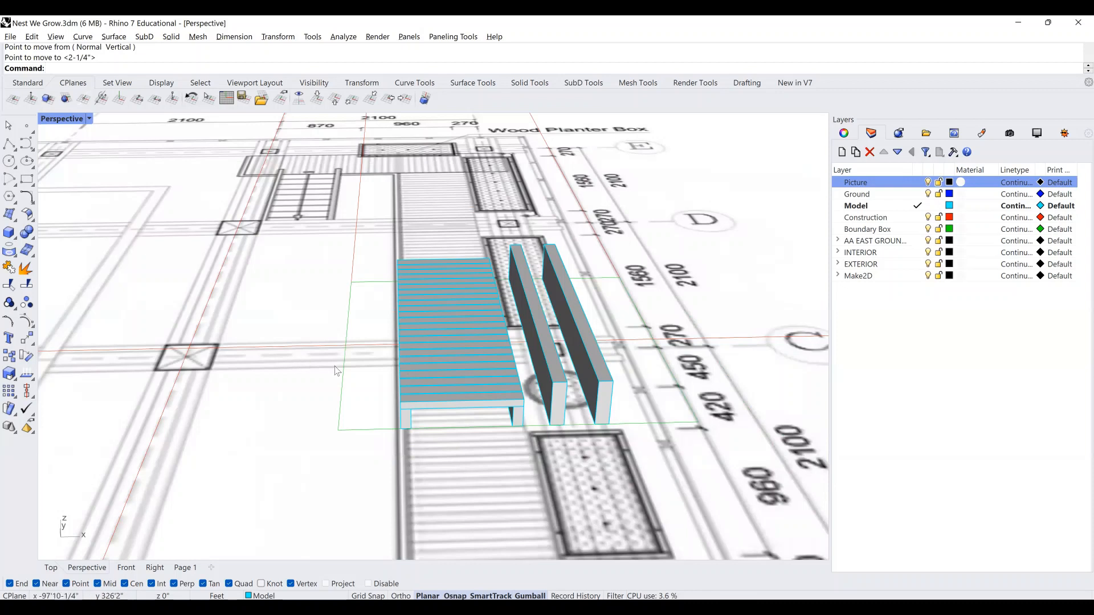
In the Top view, draw a rectangle outline over the drawing and select it.
left_click(50, 568)
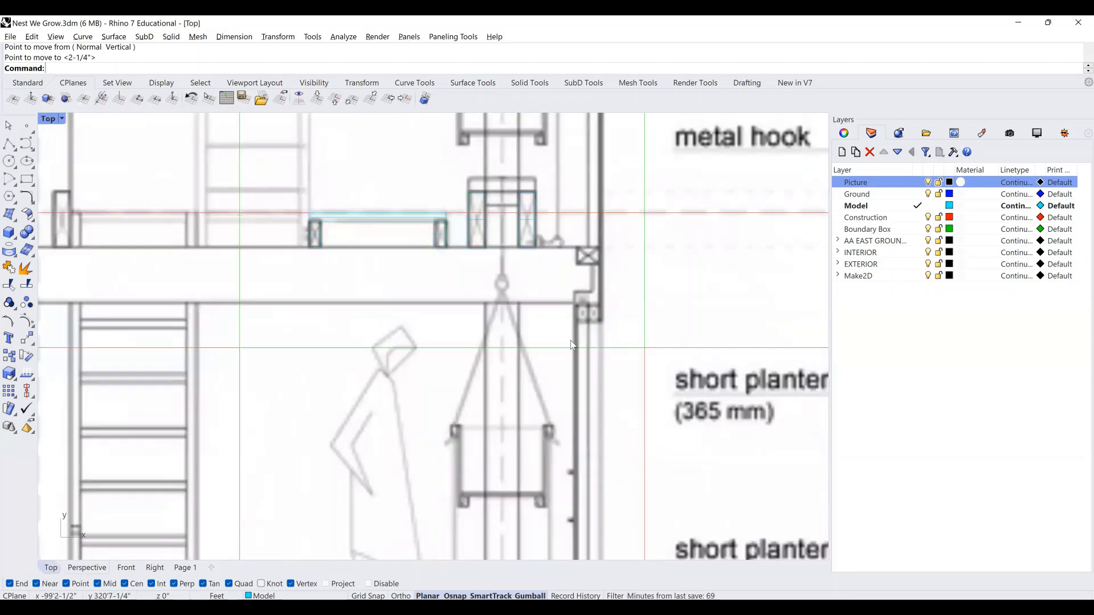
scroll(419, 252, "down", 2)
scroll(420, 251, "up", 3)
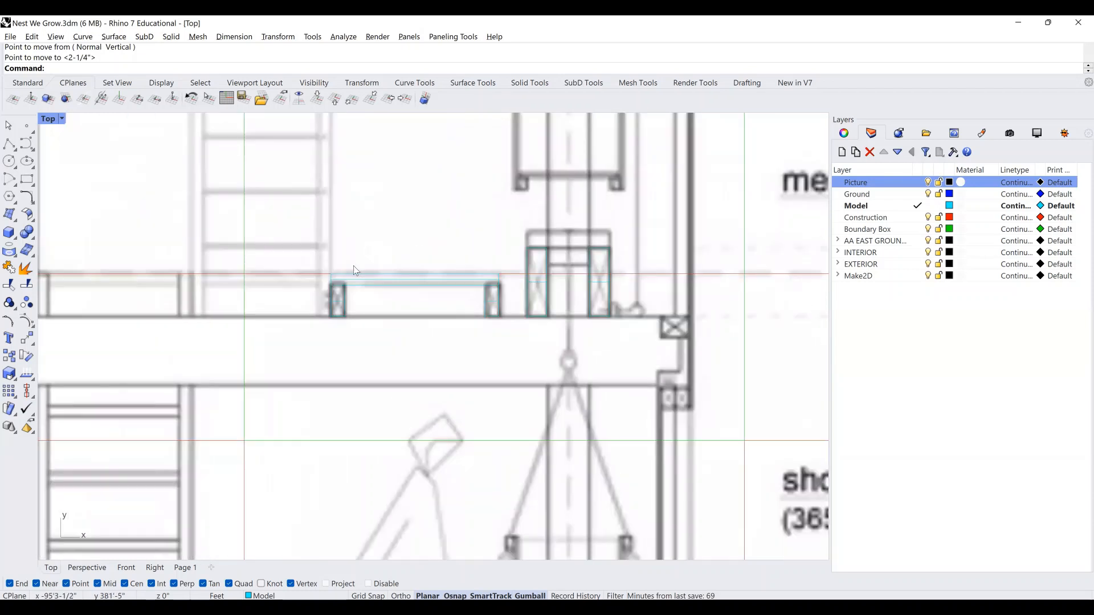
left_click(26, 181)
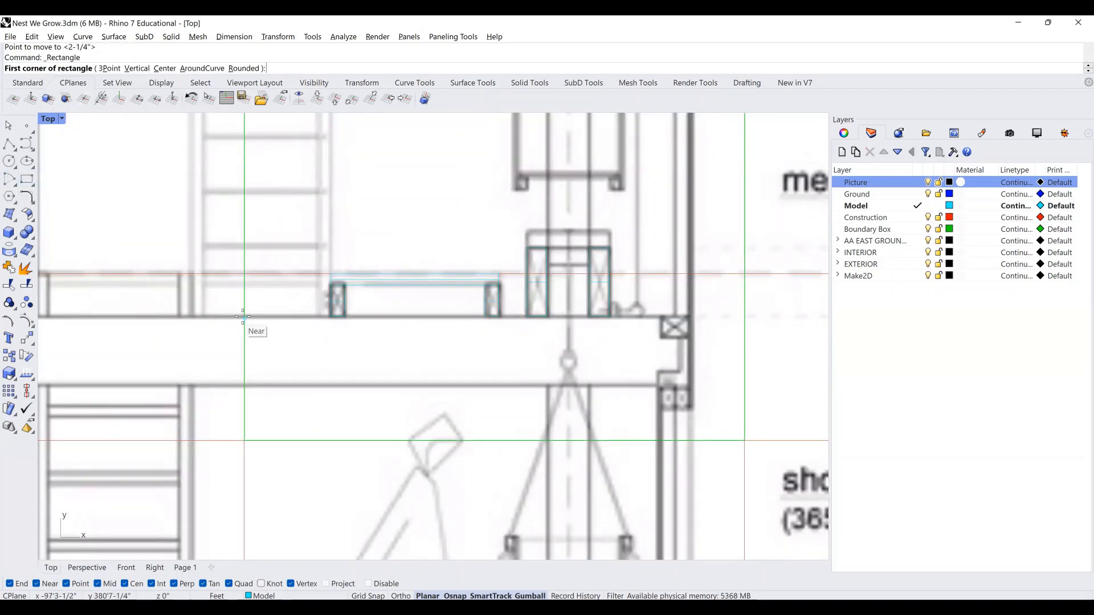
left_click(245, 317)
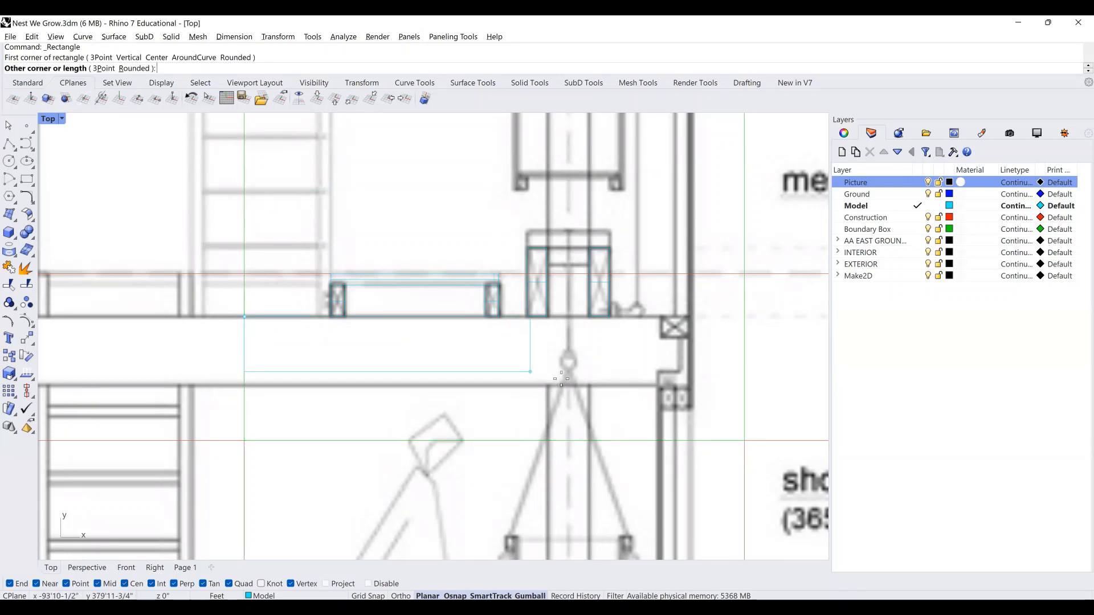
left_click(681, 390)
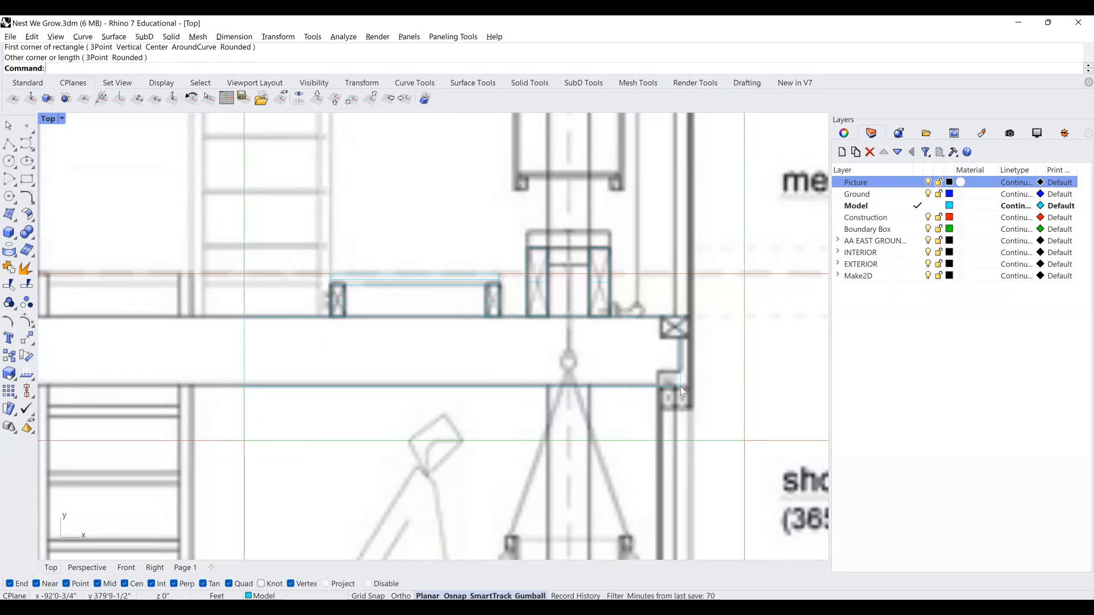
left_click(712, 415)
left_click(712, 415)
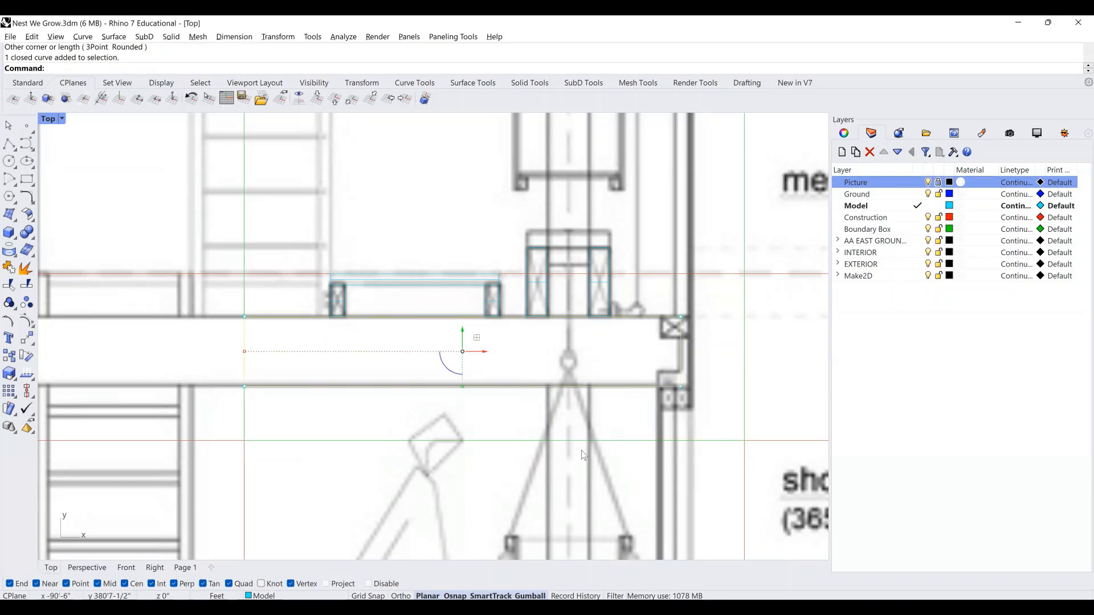
Zoom to the selected rectangle in Perspective and start moving it from its corner.
left_click(96, 569)
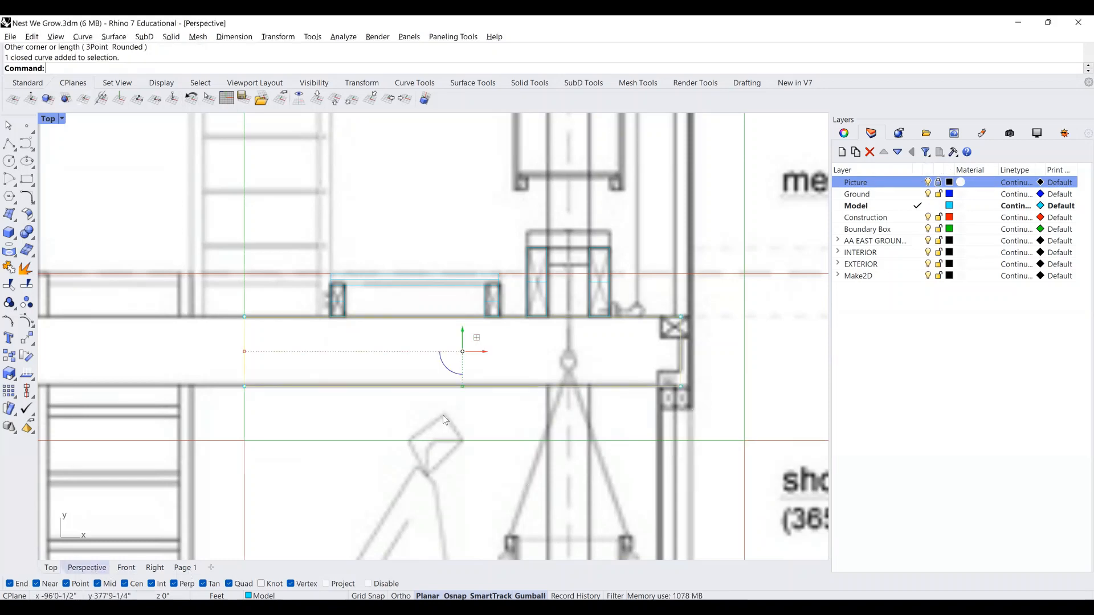
scroll(467, 404, "down", 2)
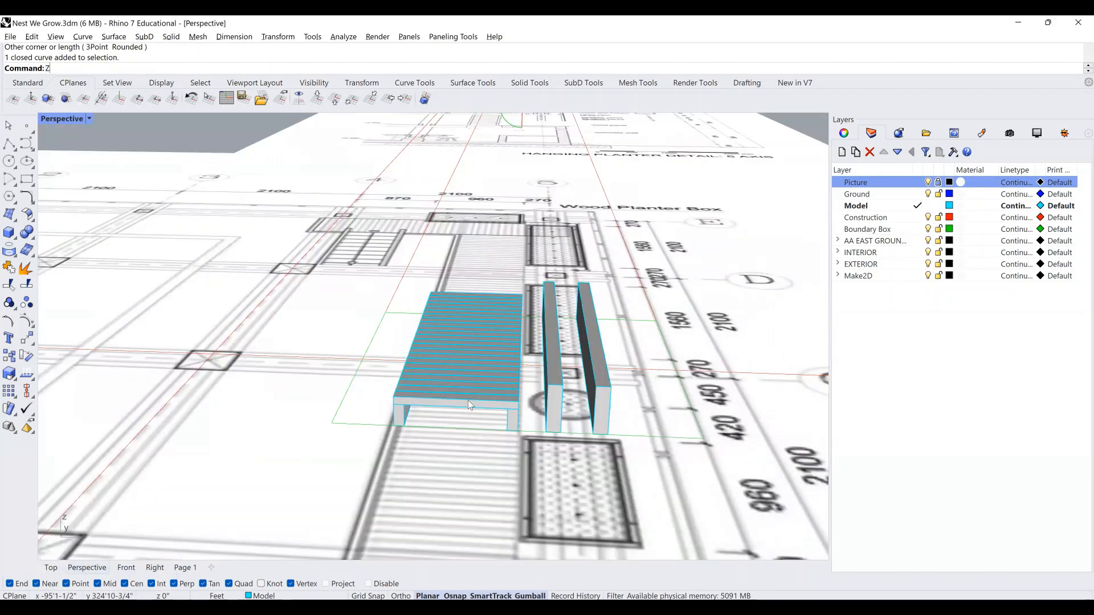
type("ZS")
key("Return")
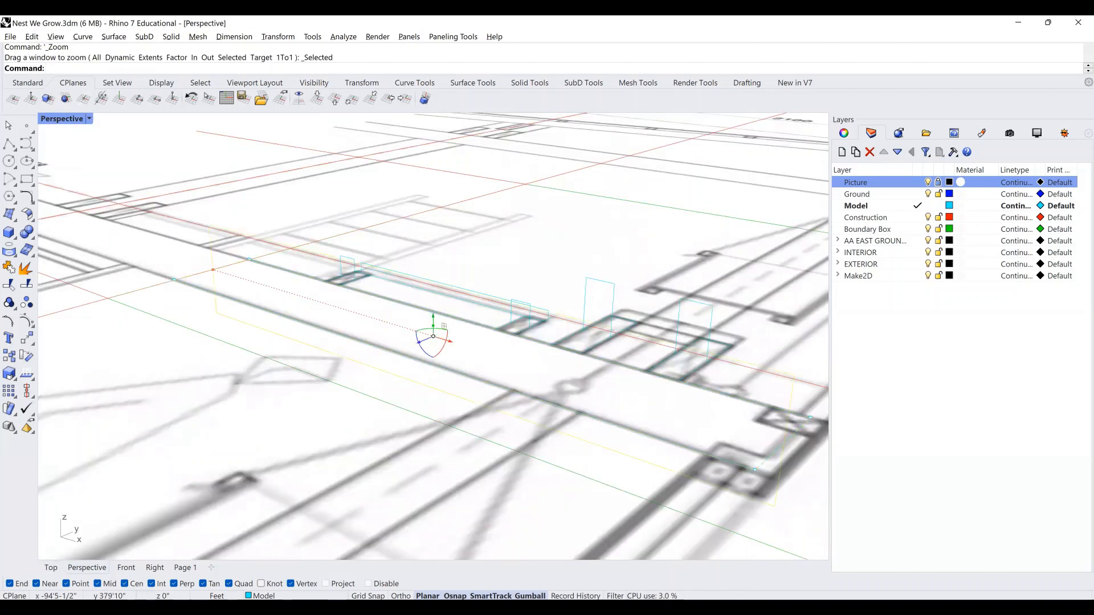
type("Move")
key("Return")
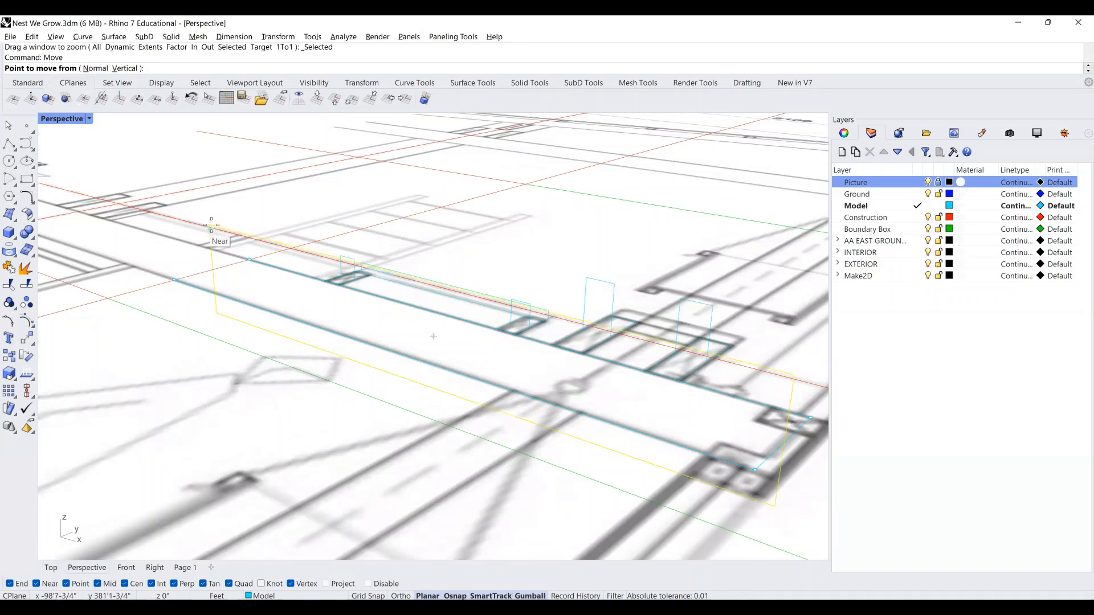
left_click(211, 225)
Orbit and zoom to bring the catwalk floor plan near grid line C into view.
scroll(450, 239, "down", 3)
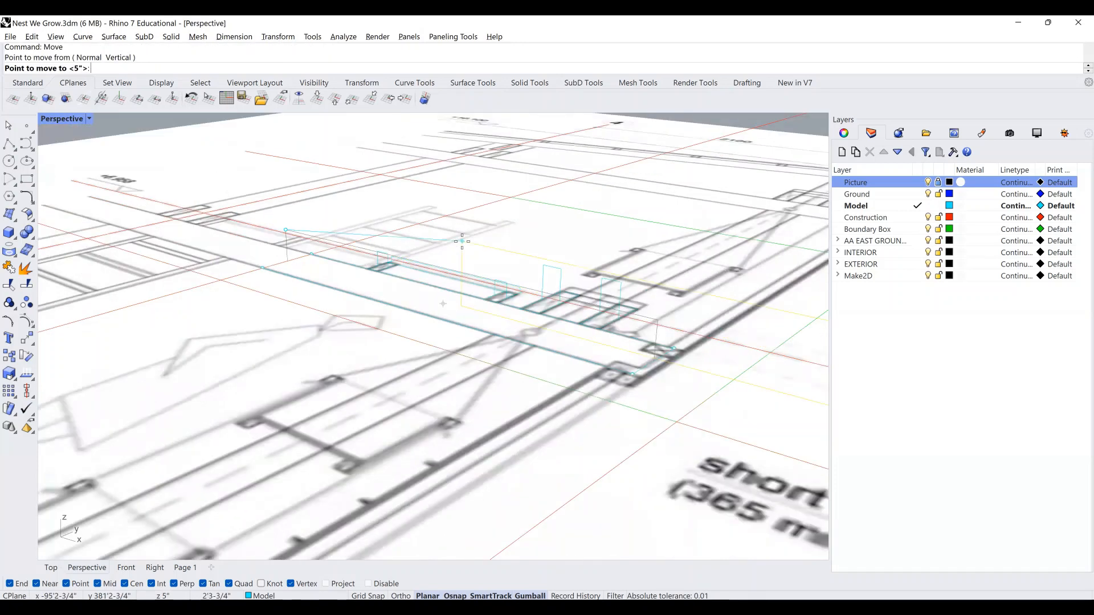
right_click_drag(459, 259, 502, 256, "shift")
scroll(501, 256, "down", 12)
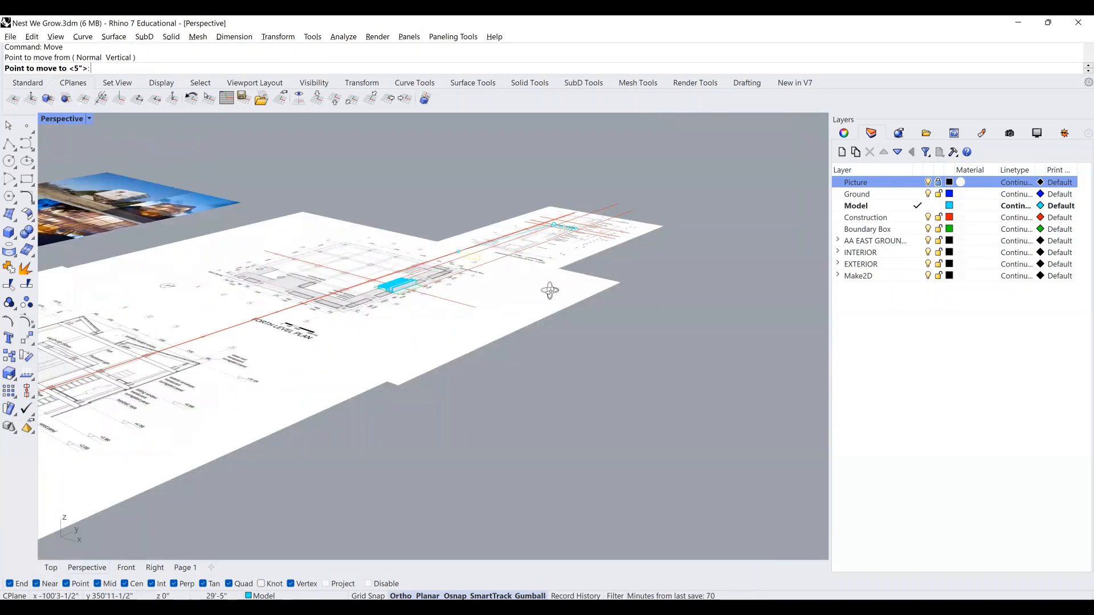
right_click_drag(595, 295, 556, 285)
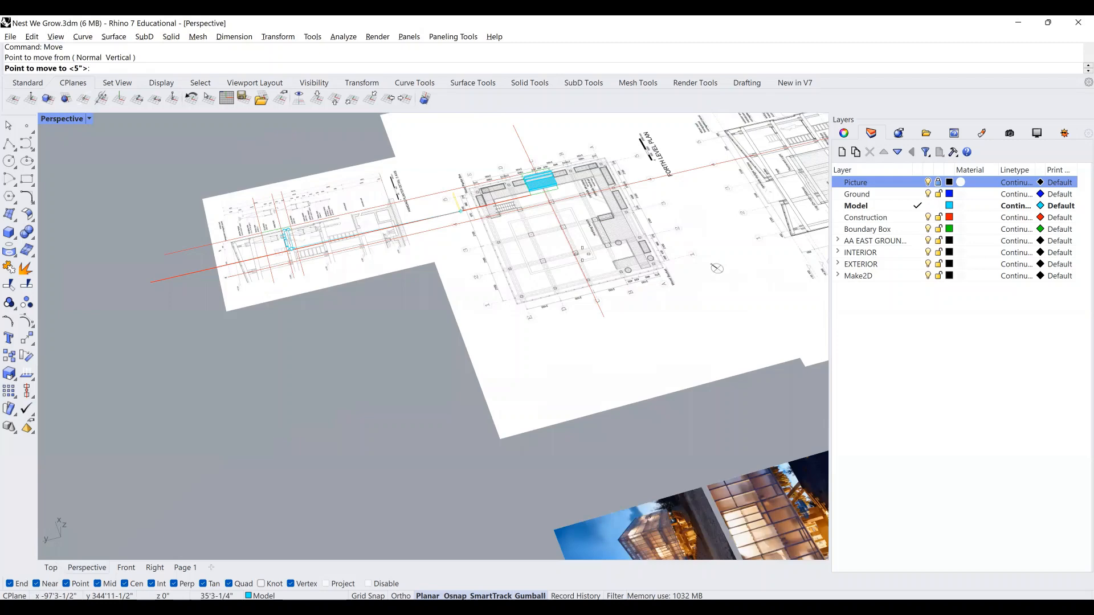
scroll(460, 210, "up", 10)
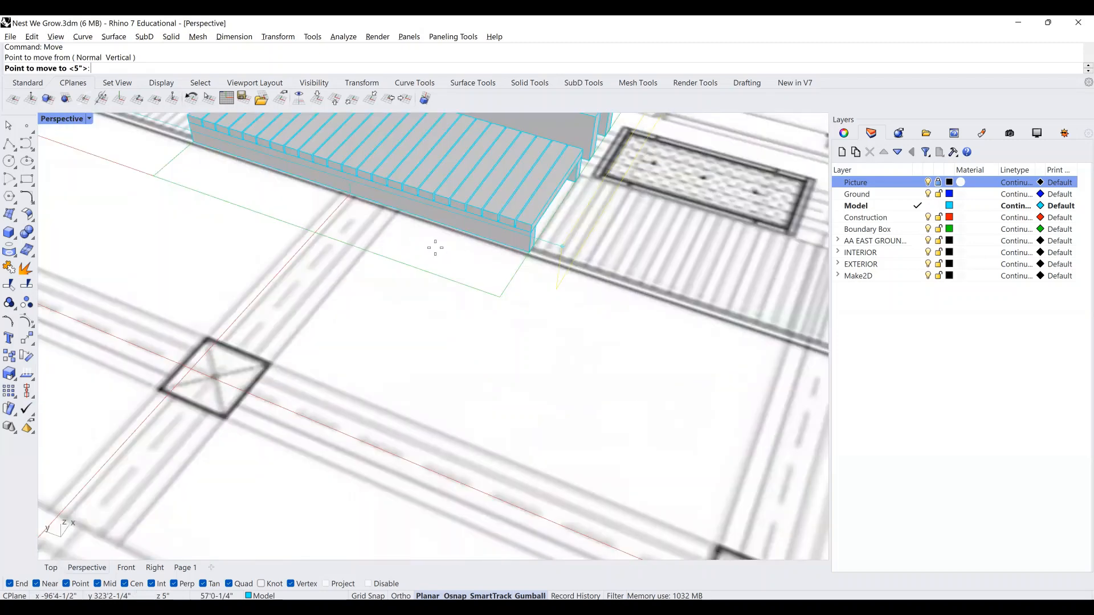
scroll(431, 249, "down", 3)
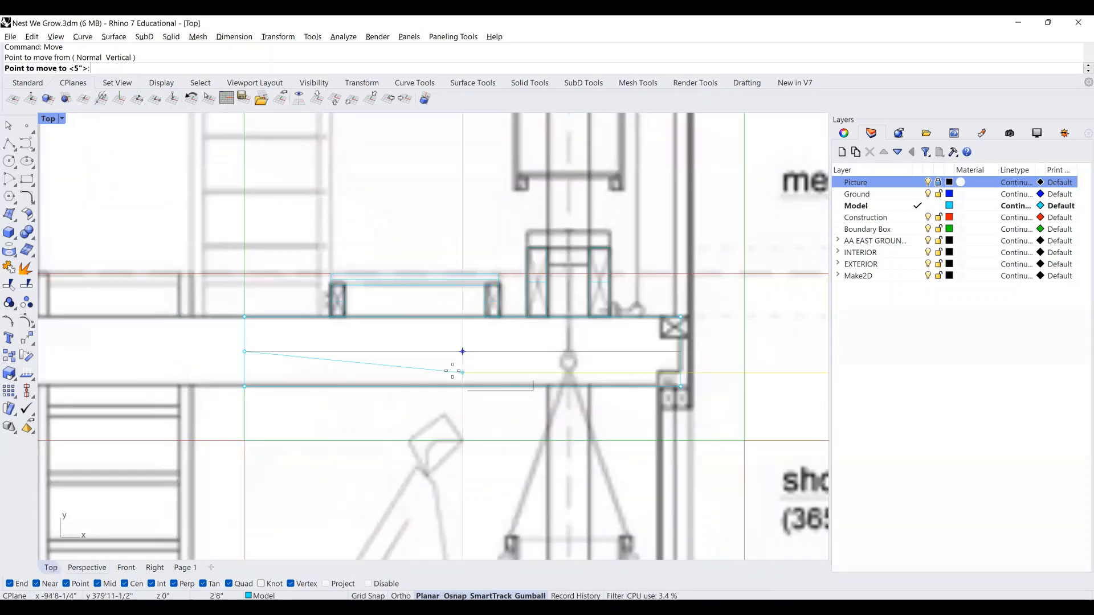
scroll(454, 369, "down", 9)
scroll(457, 363, "down", 6)
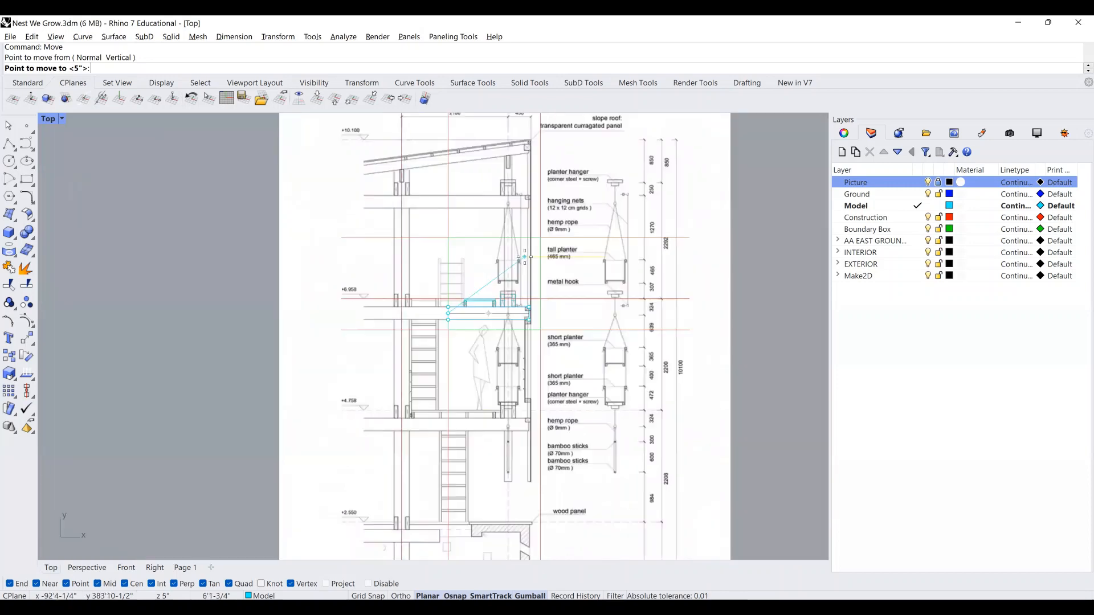
right_click_drag(537, 308, 533, 258)
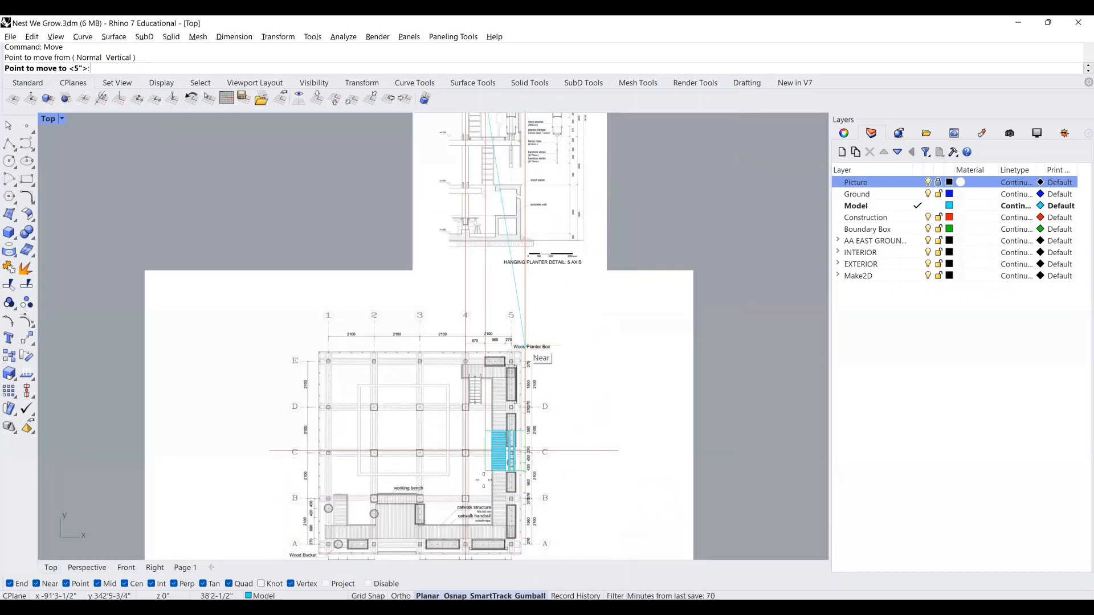
scroll(525, 346, "up", 8)
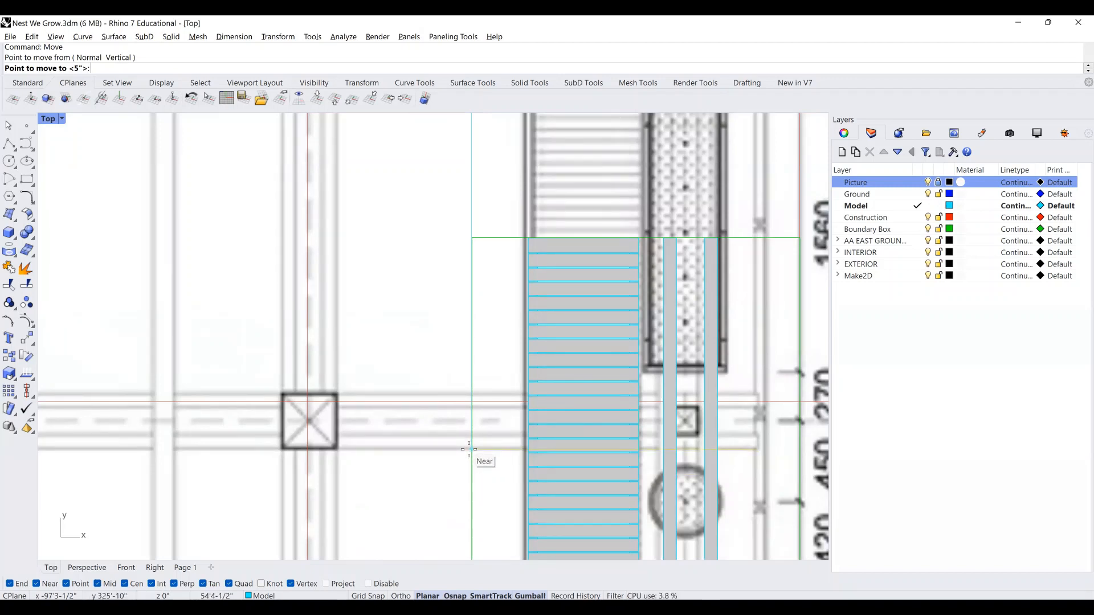
Drop the deck onto its plan position and extrude the outline by 6 into a solid beam.
left_click(469, 449)
type("Extrued")
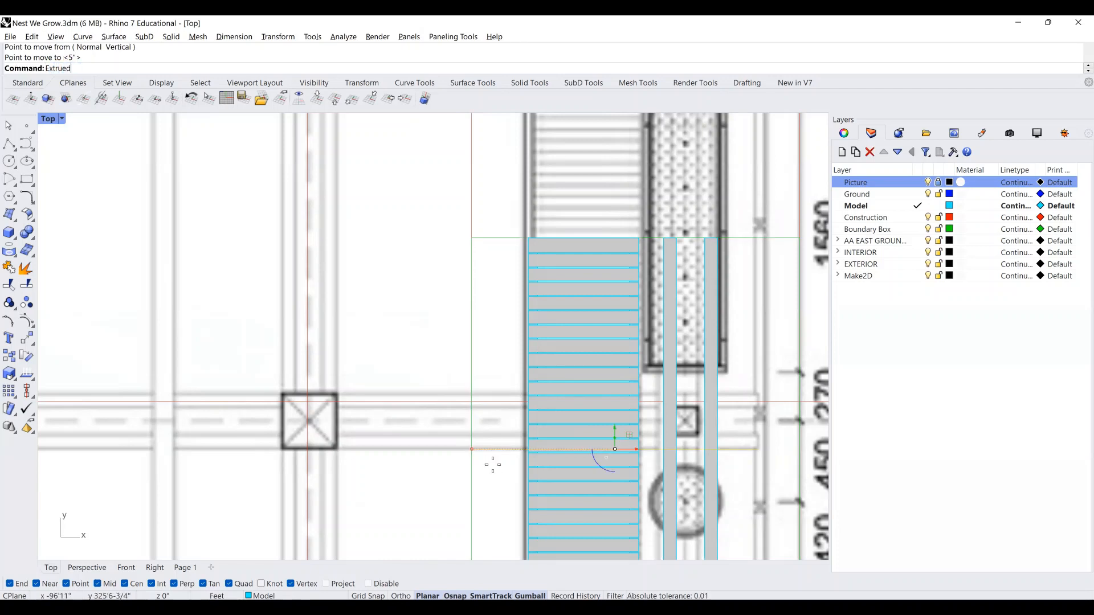
key("Return")
scroll(558, 462, "up", 2)
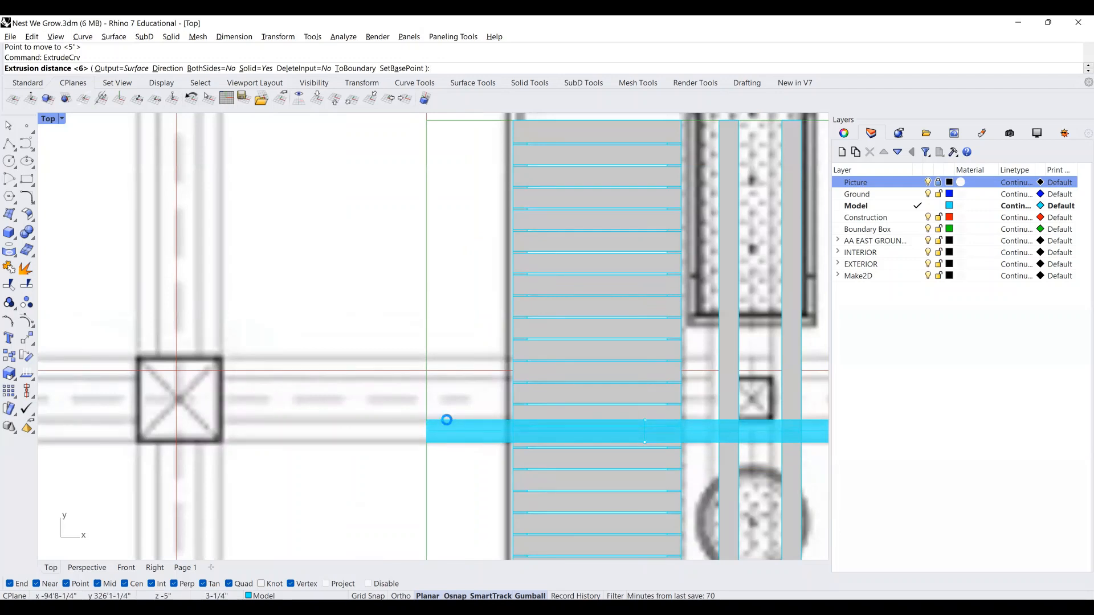
left_click(446, 420)
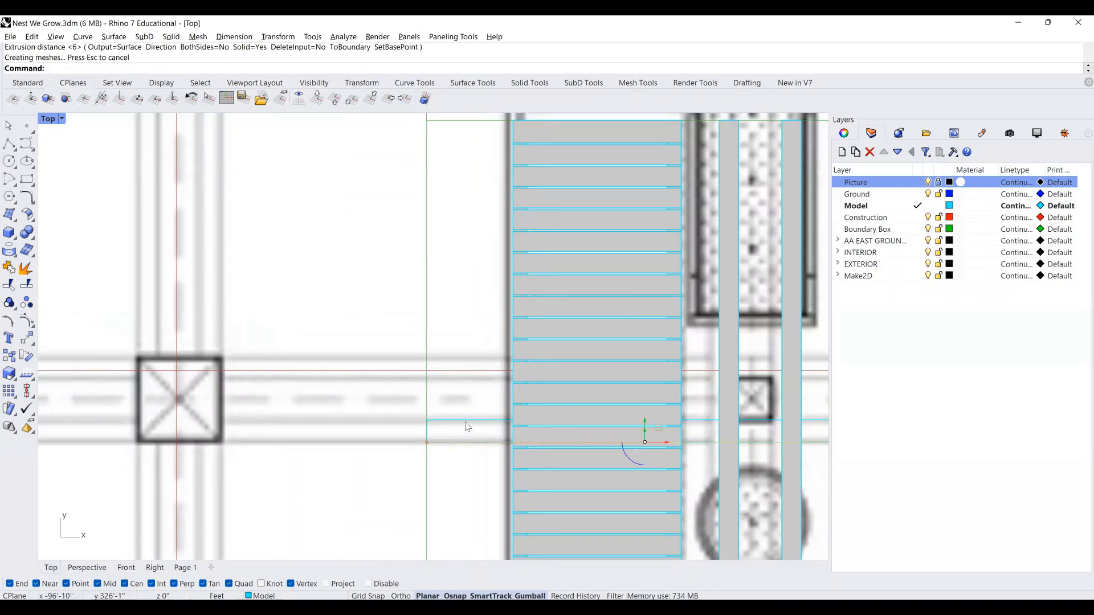
Select the new beam and start copying it from its corner.
left_click(467, 427)
type("copy")
key("Return")
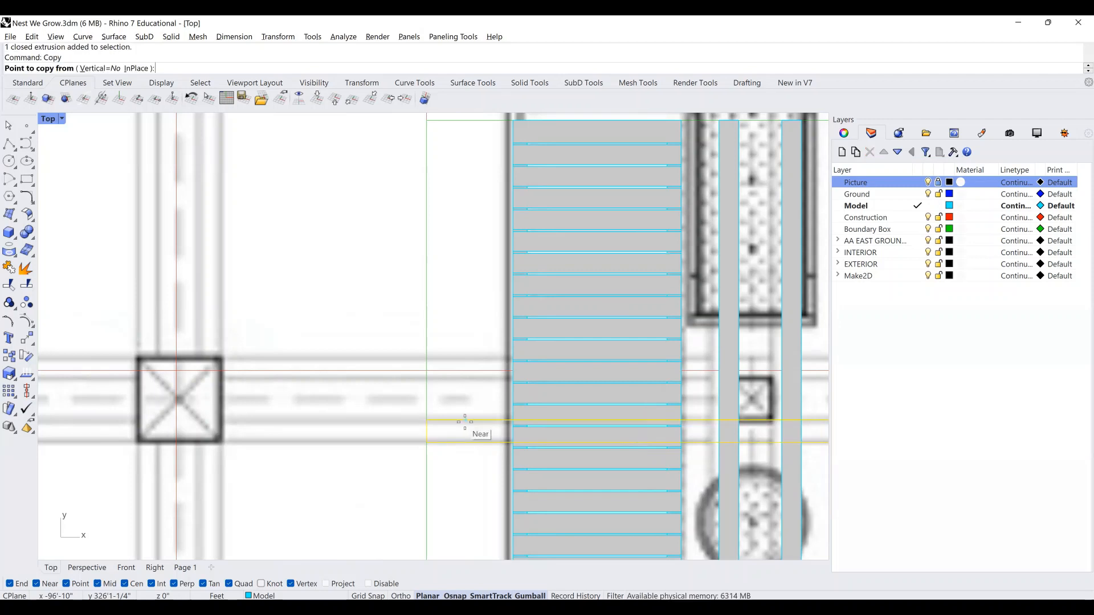
left_click(427, 443)
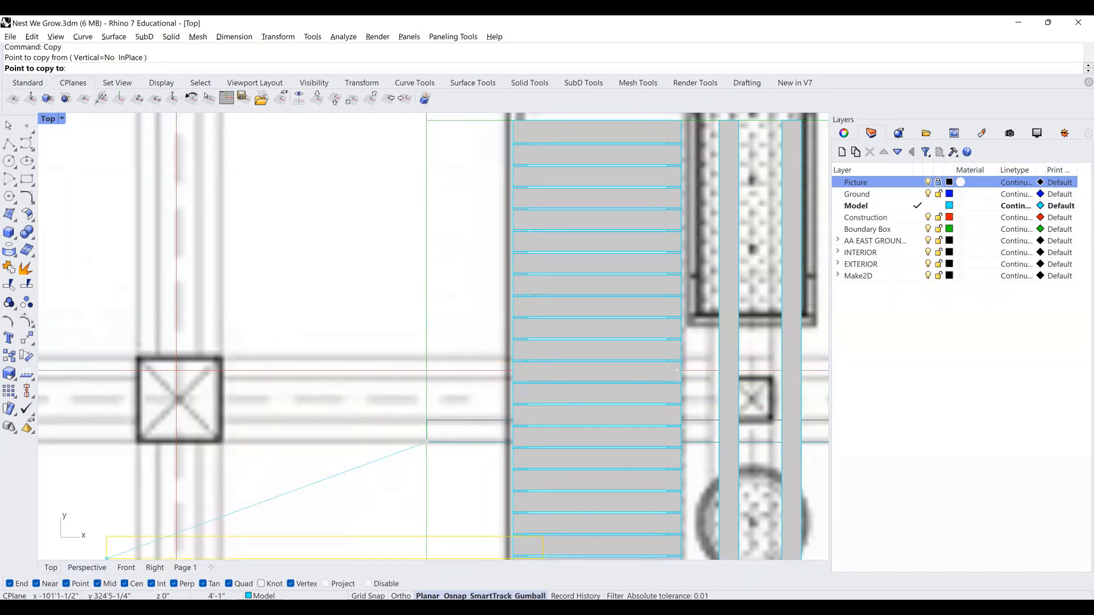
Place the beam copy parallel to the first beneath the deck.
left_click(423, 380)
key("Return")
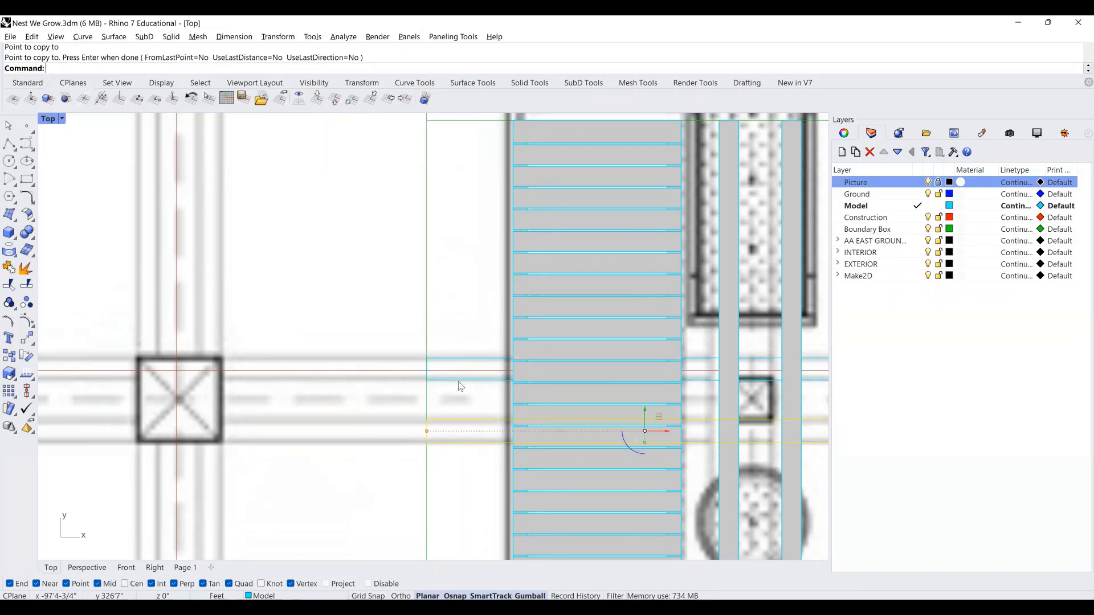
scroll(407, 378, "down", 2)
right_click_drag(647, 374, 576, 398)
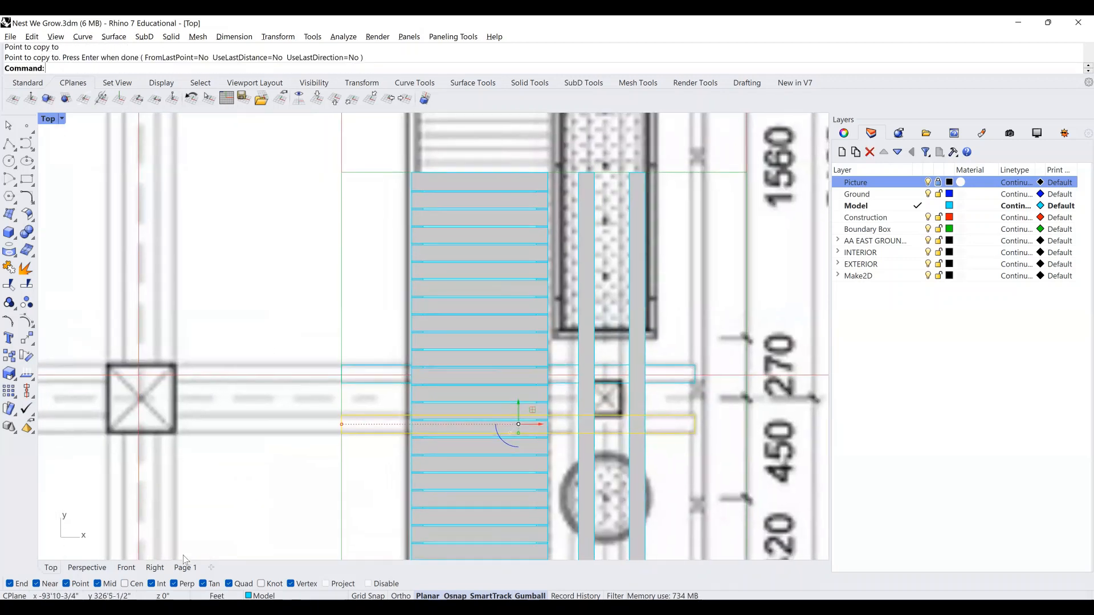
Inspect both beams in Perspective with the Picture reference layer shown.
left_click(98, 575)
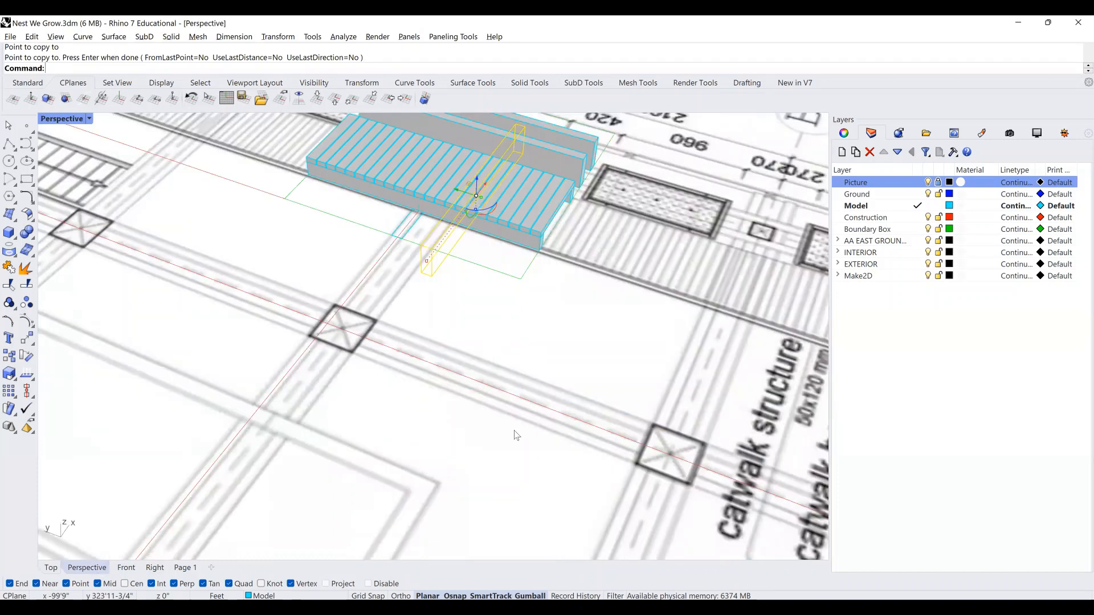
right_click_drag(515, 431, 491, 407)
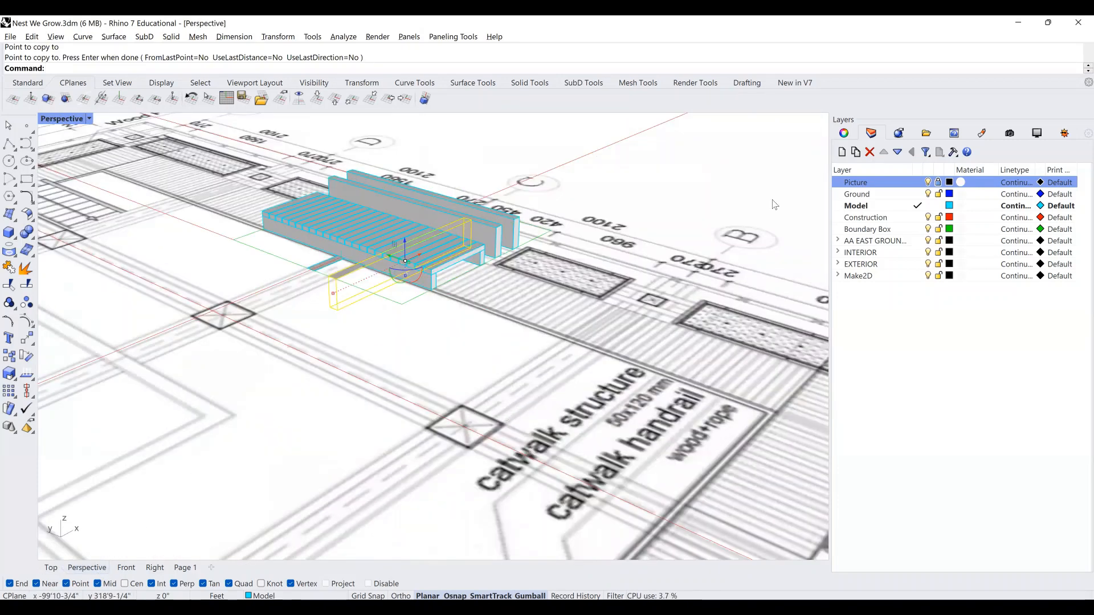
right_click_drag(771, 273, 586, 249)
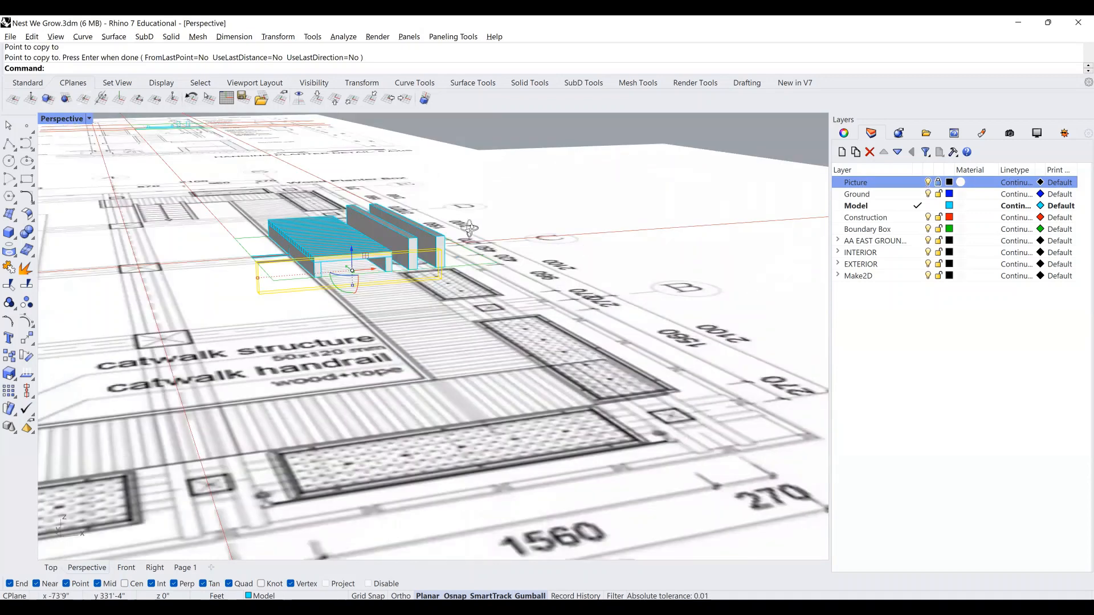
right_click_drag(444, 231, 389, 264)
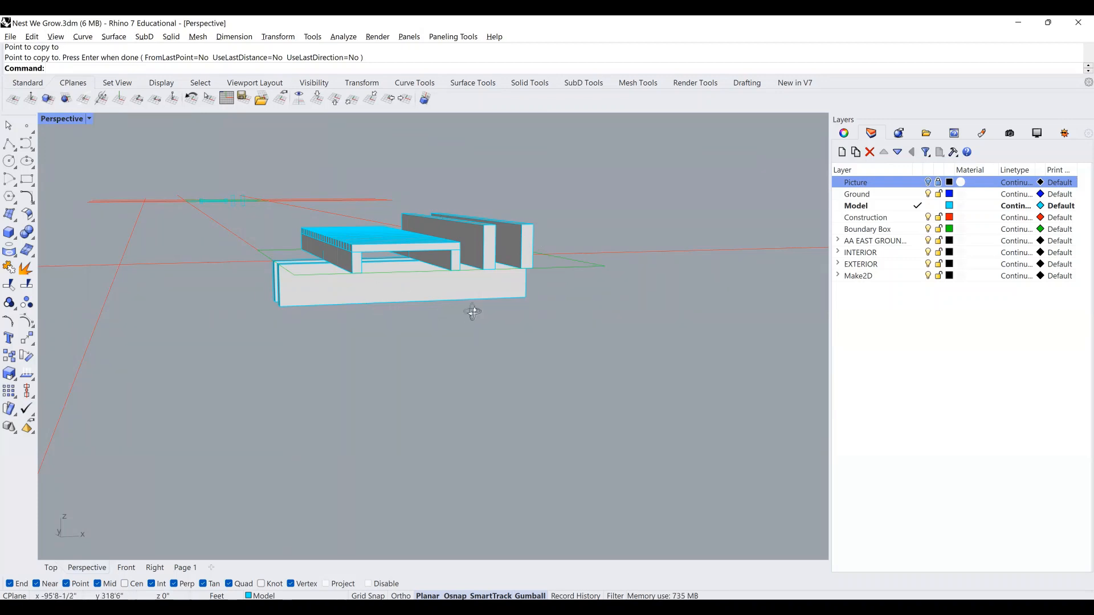
right_click_drag(471, 310, 530, 324)
right_click_drag(577, 361, 615, 342)
left_click(928, 183)
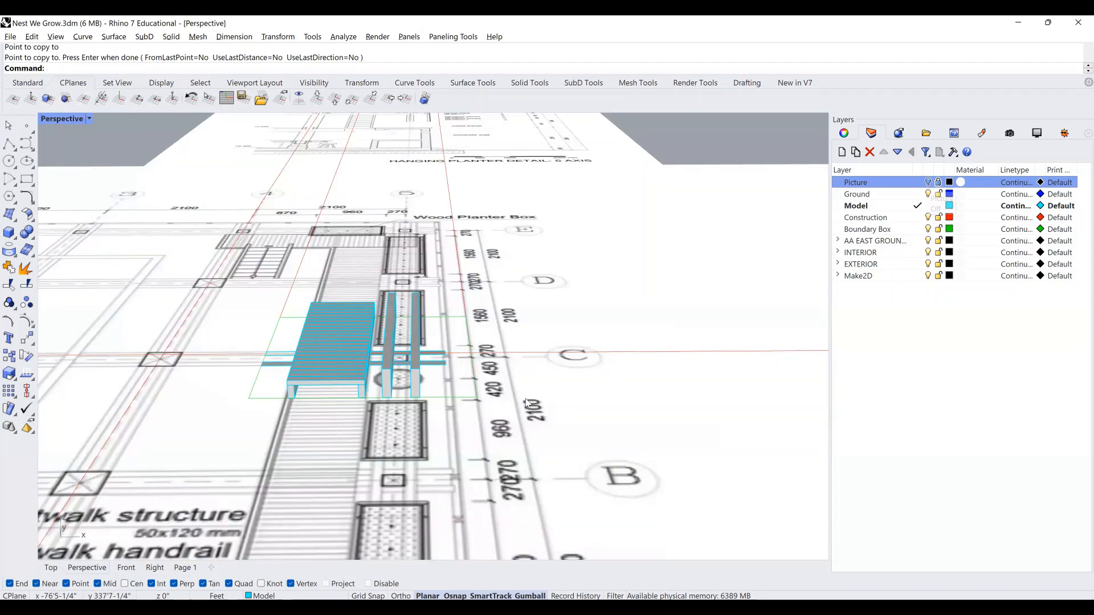
right_click_drag(469, 383, 469, 392)
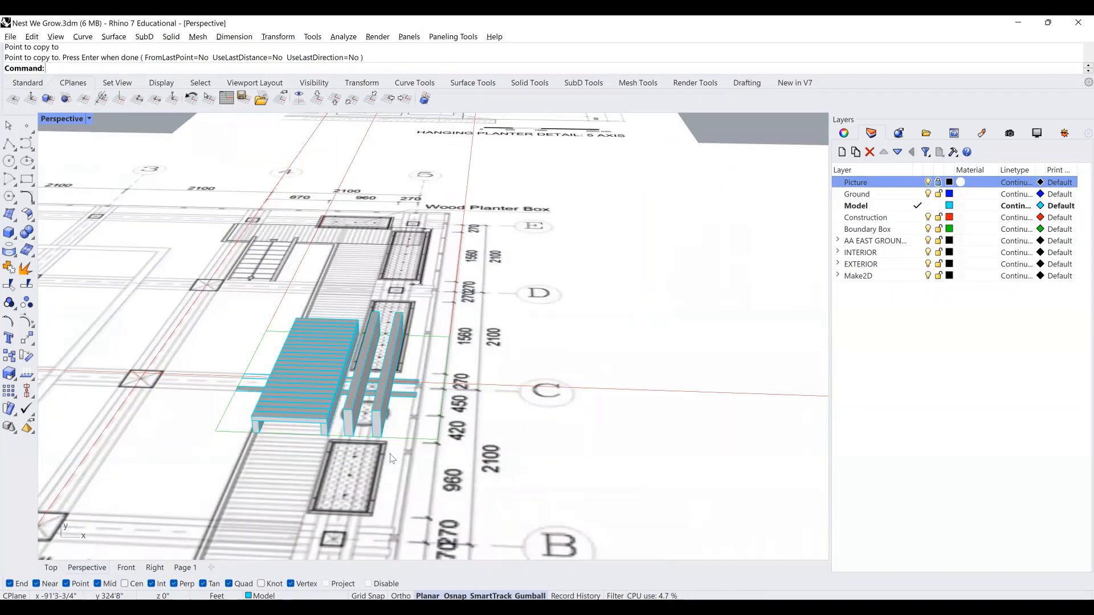
scroll(409, 456, "up", 2)
scroll(410, 461, "up", 2)
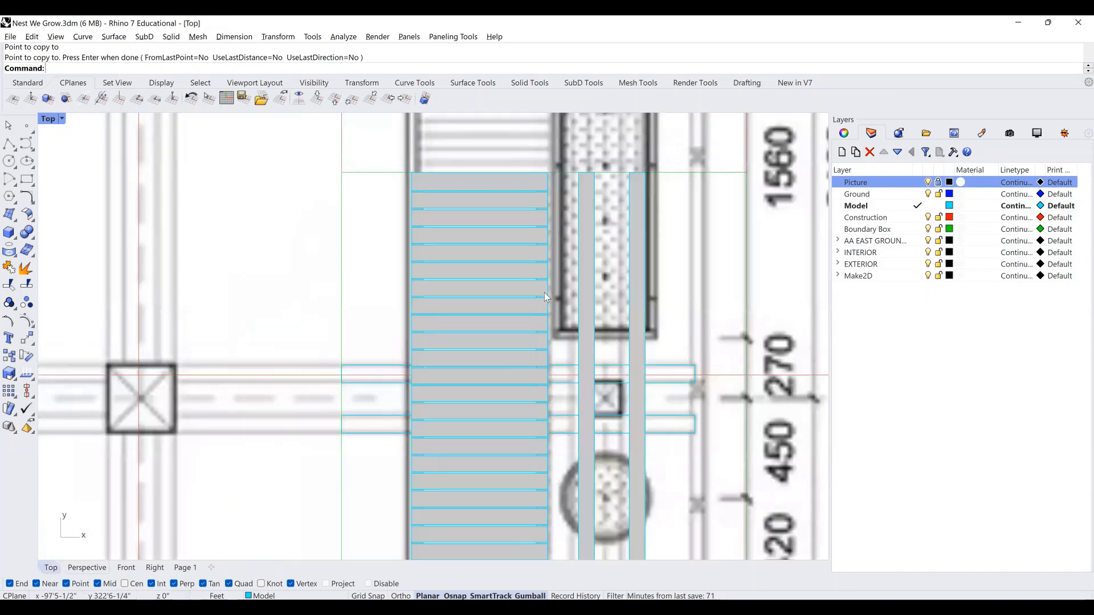
scroll(544, 293, "down", 16)
right_click_drag(512, 350, 499, 369)
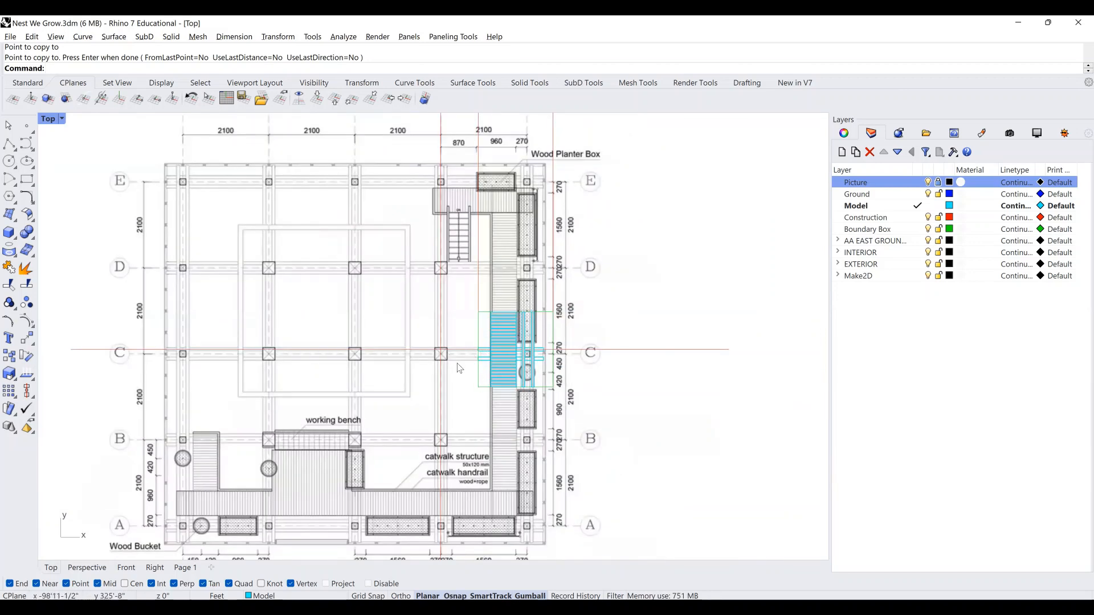
scroll(459, 367, "down", 4)
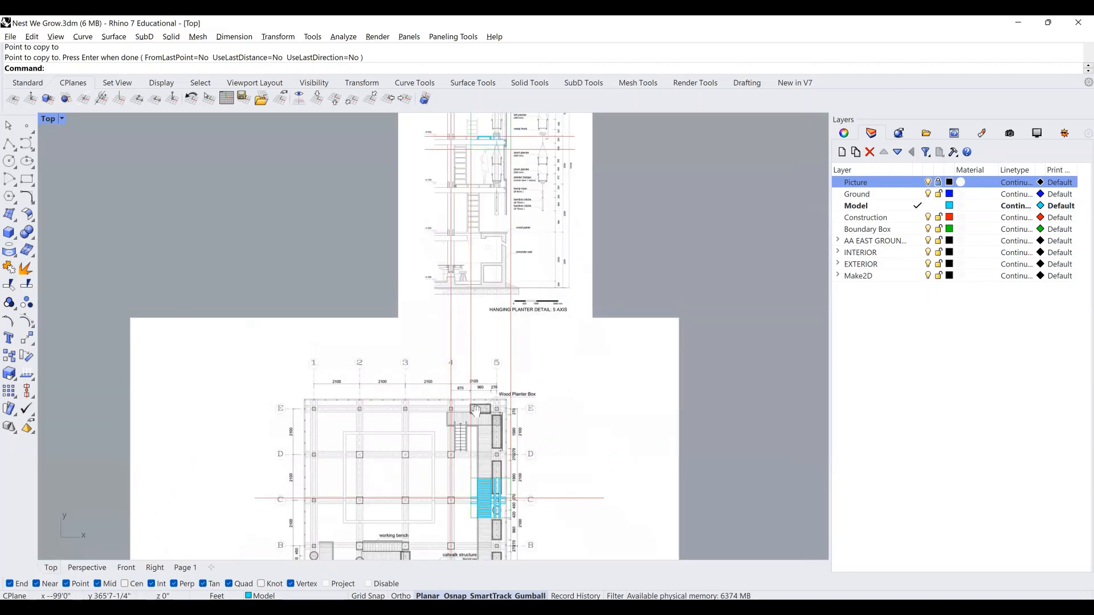
scroll(458, 379, "up", 2)
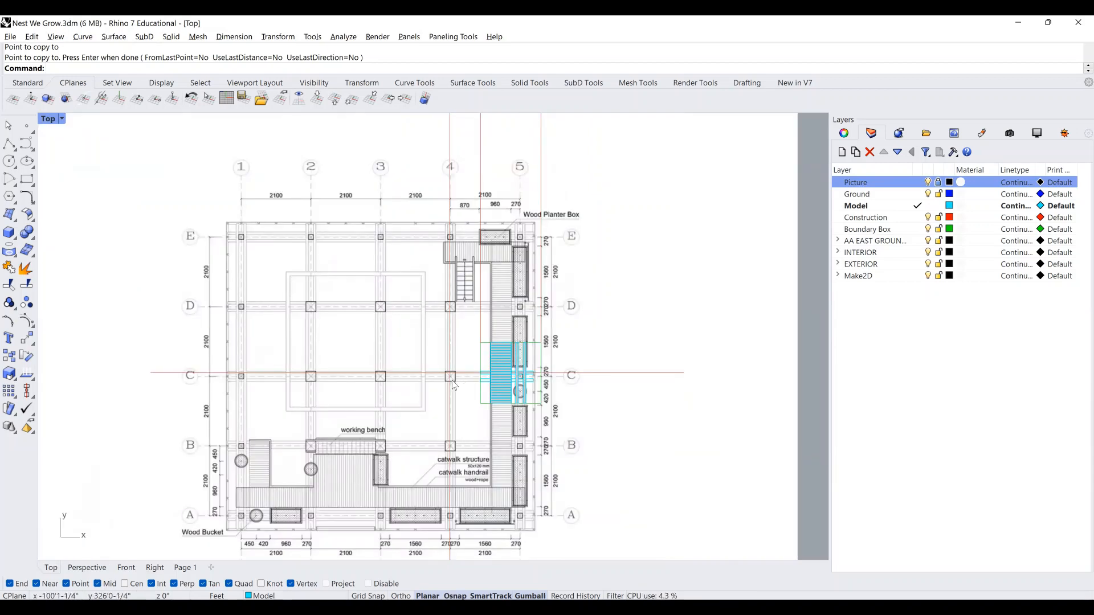
scroll(454, 385, "up", 1)
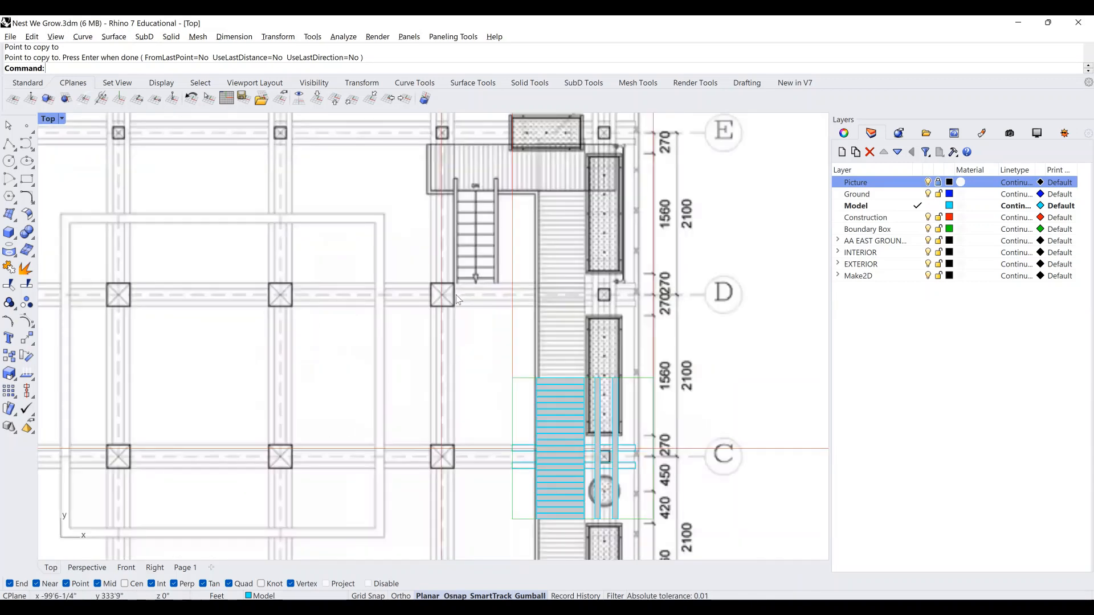
scroll(458, 284, "up", 3)
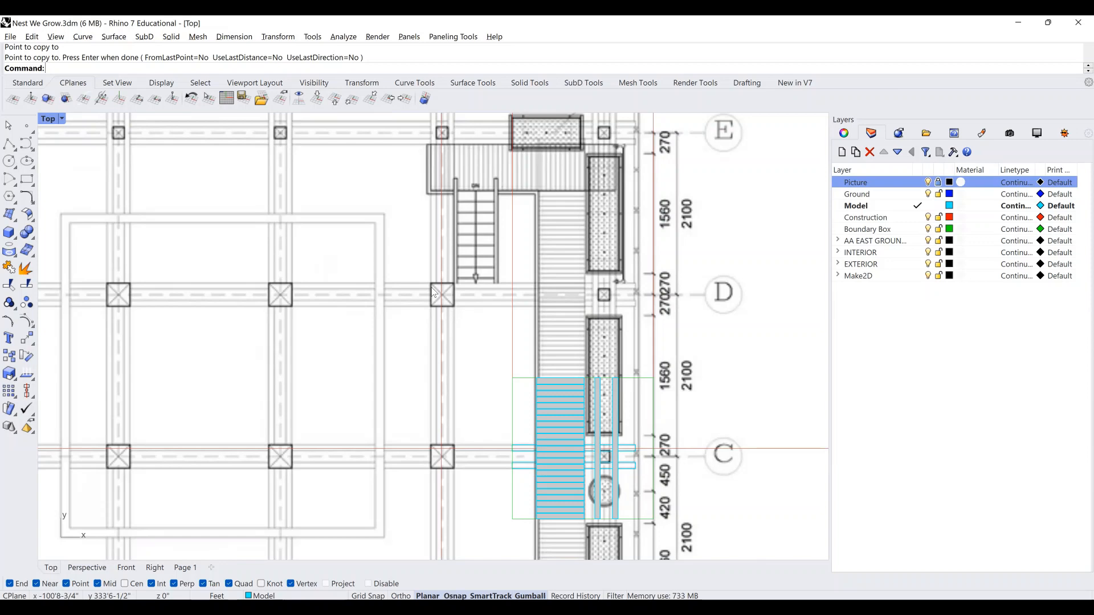
scroll(432, 294, "down", 2)
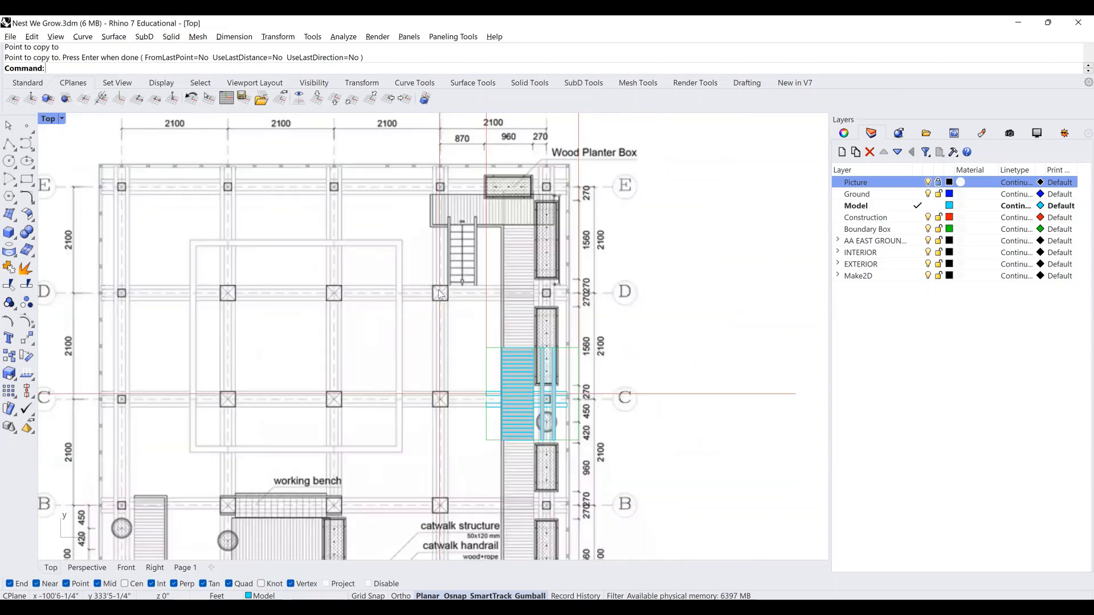
right_click_drag(514, 294, 543, 279)
scroll(575, 285, "down", 2)
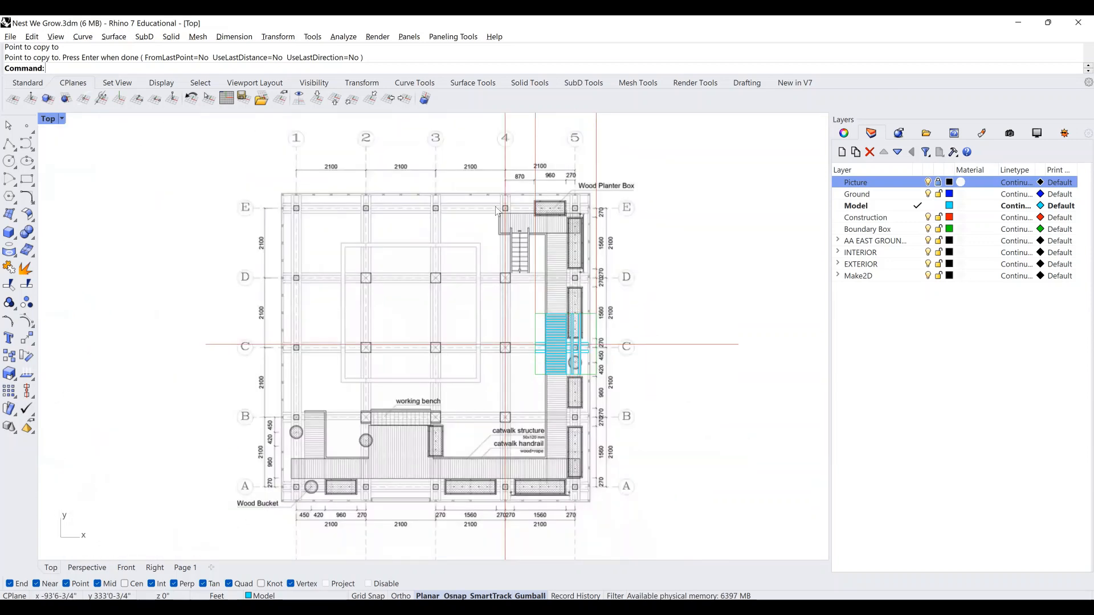
scroll(229, 345, "up", 3)
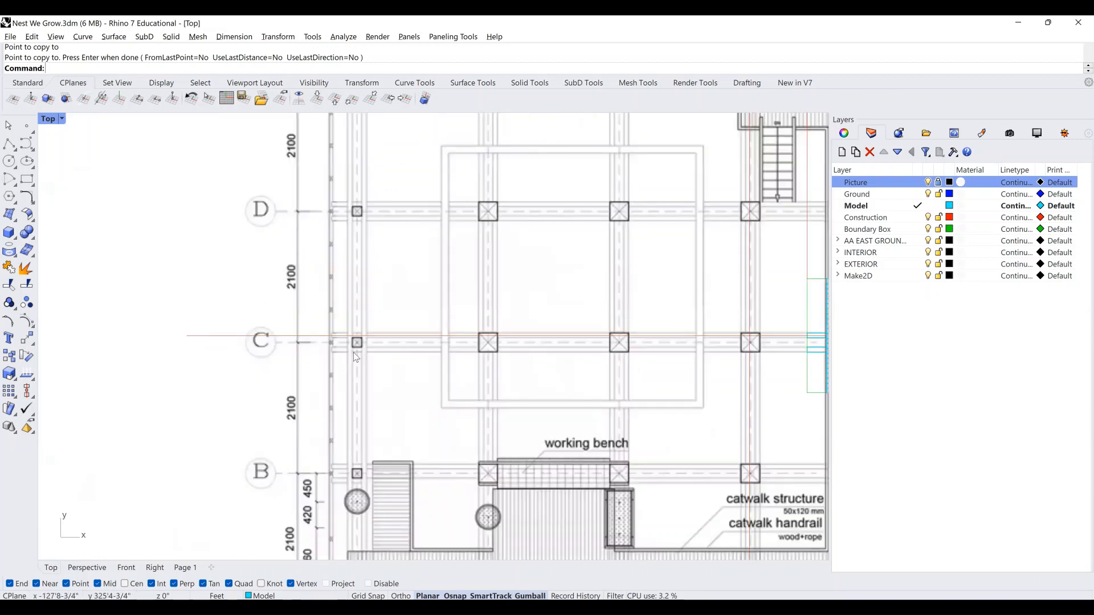
scroll(330, 341, "up", 4)
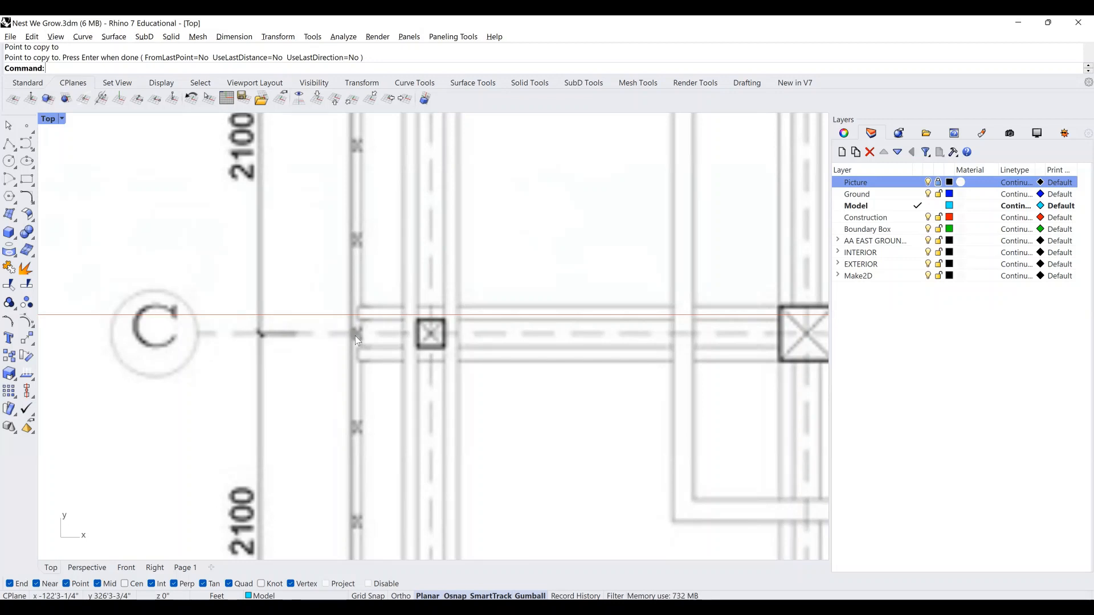
scroll(354, 337, "down", 4)
right_click_drag(735, 352, 514, 368)
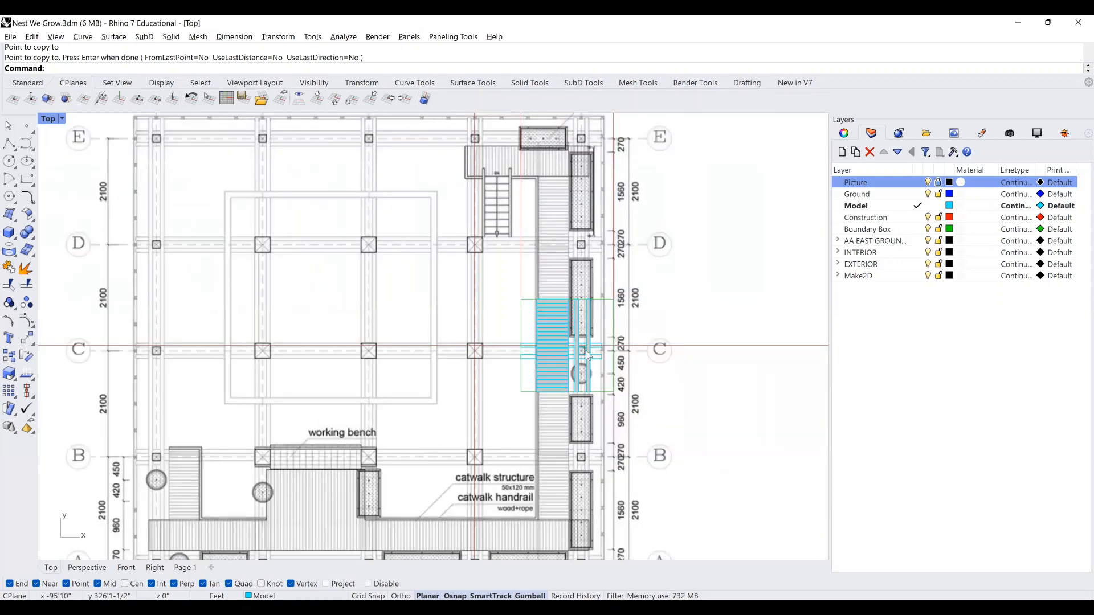
scroll(570, 353, "up", 2)
scroll(555, 347, "up", 2)
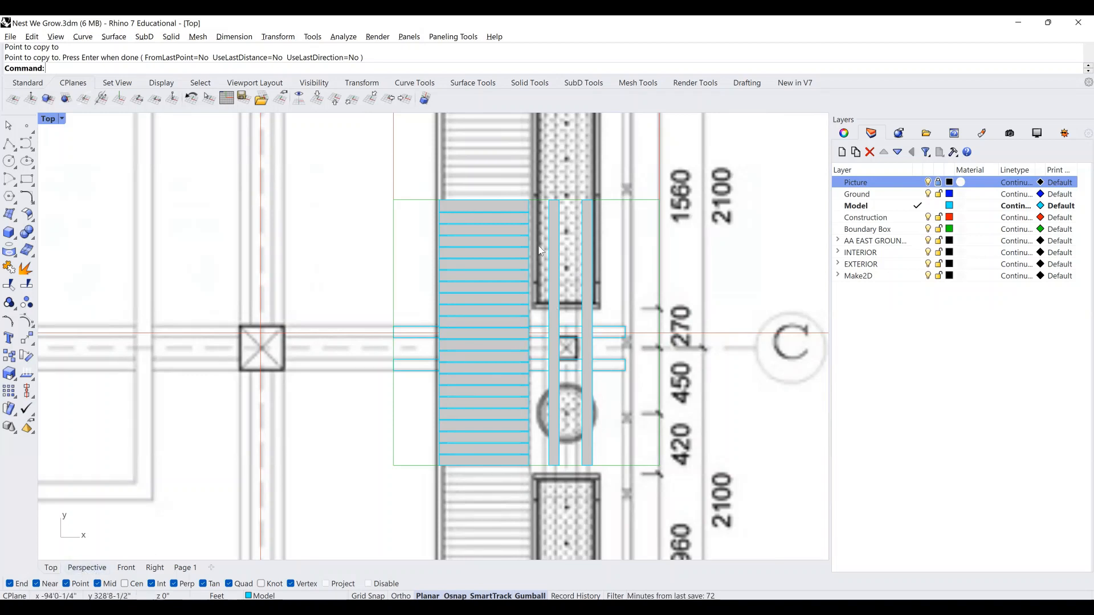
right_click_drag(560, 178, 554, 344)
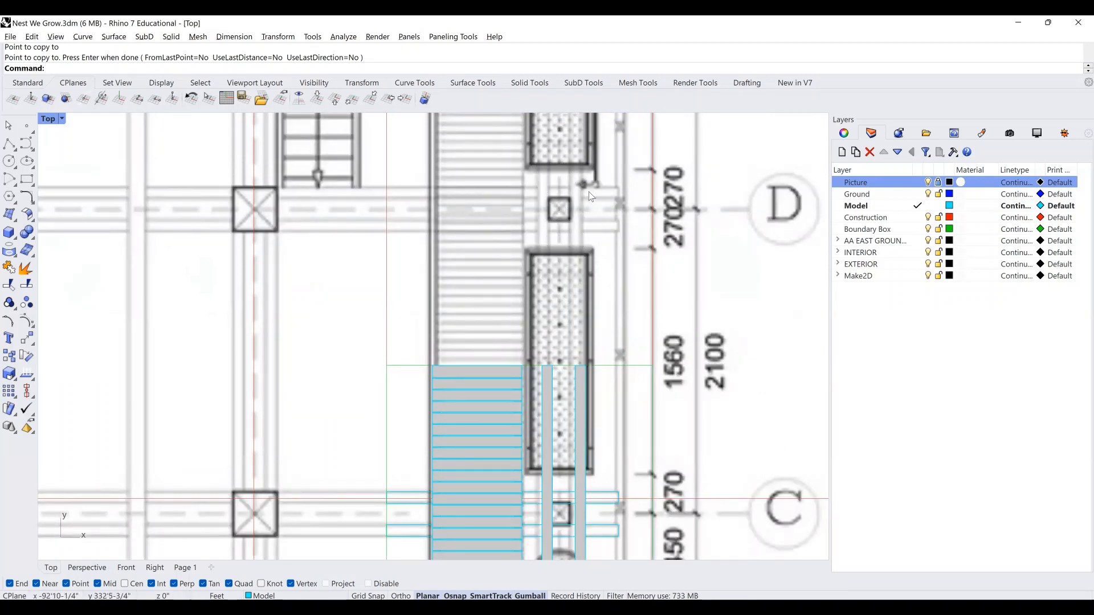
scroll(547, 188, "down", 3)
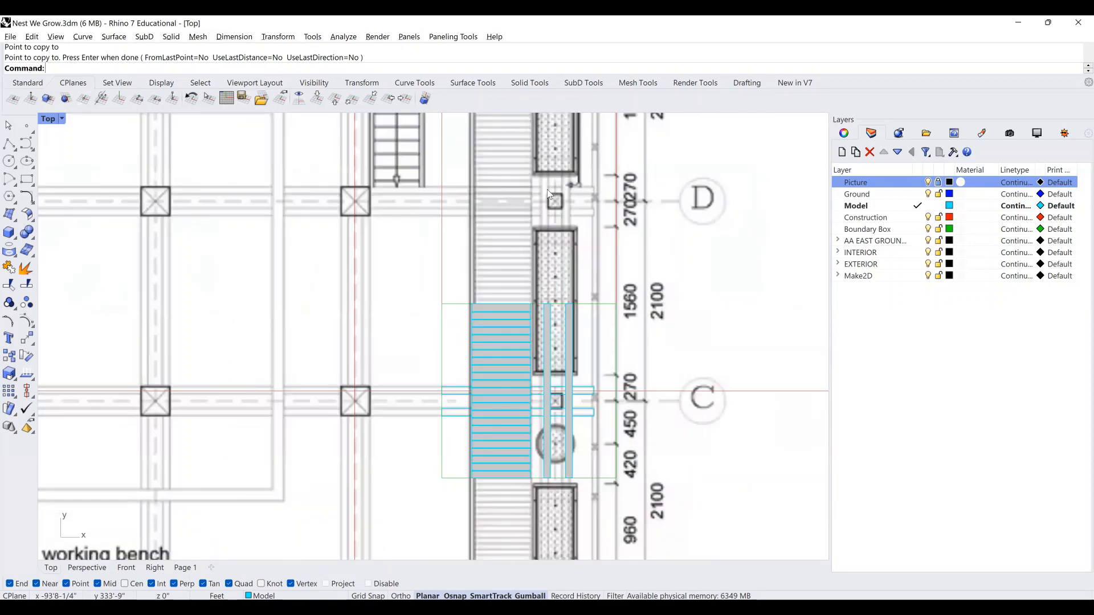
right_click_drag(227, 494, 227, 493)
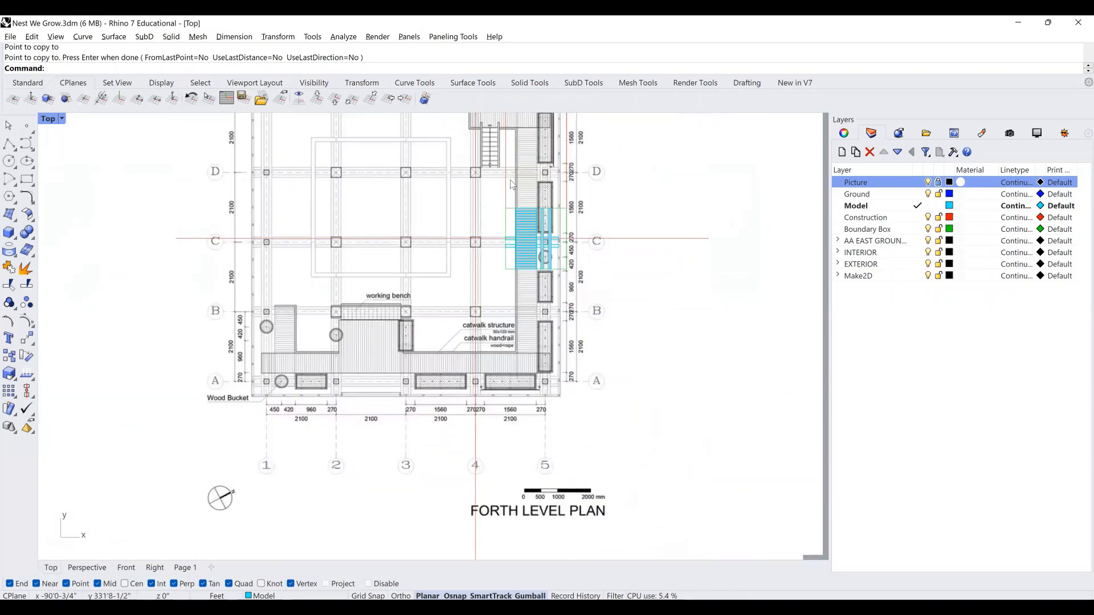
scroll(548, 178, "up", 4)
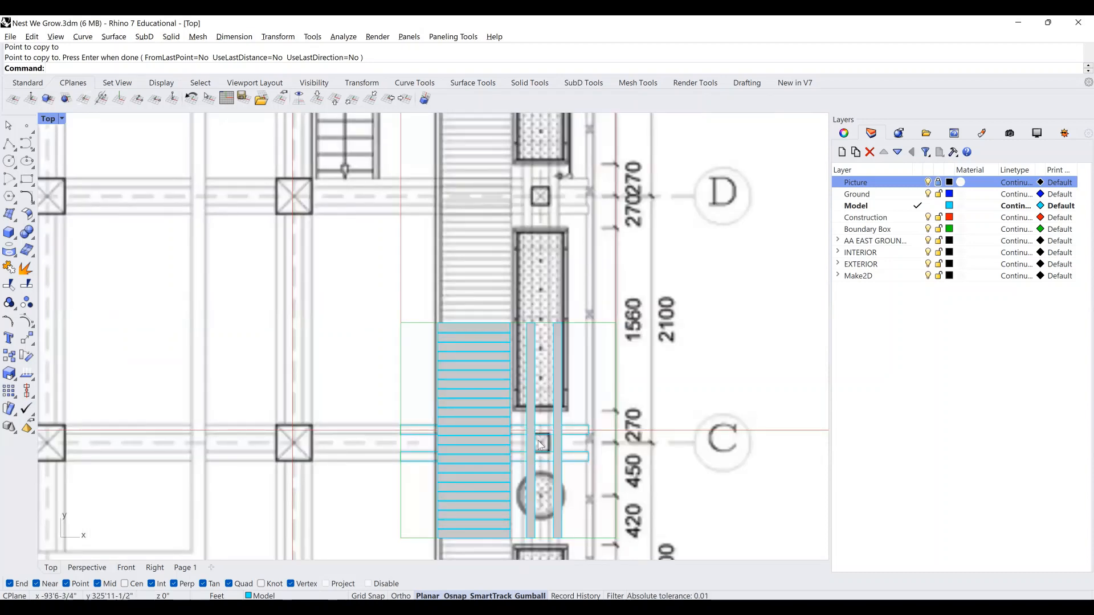
Orbit and zoom the Perspective view to look down obliquely on the deck, beams and blocks.
left_click(86, 570)
right_click_drag(573, 288, 943, 177)
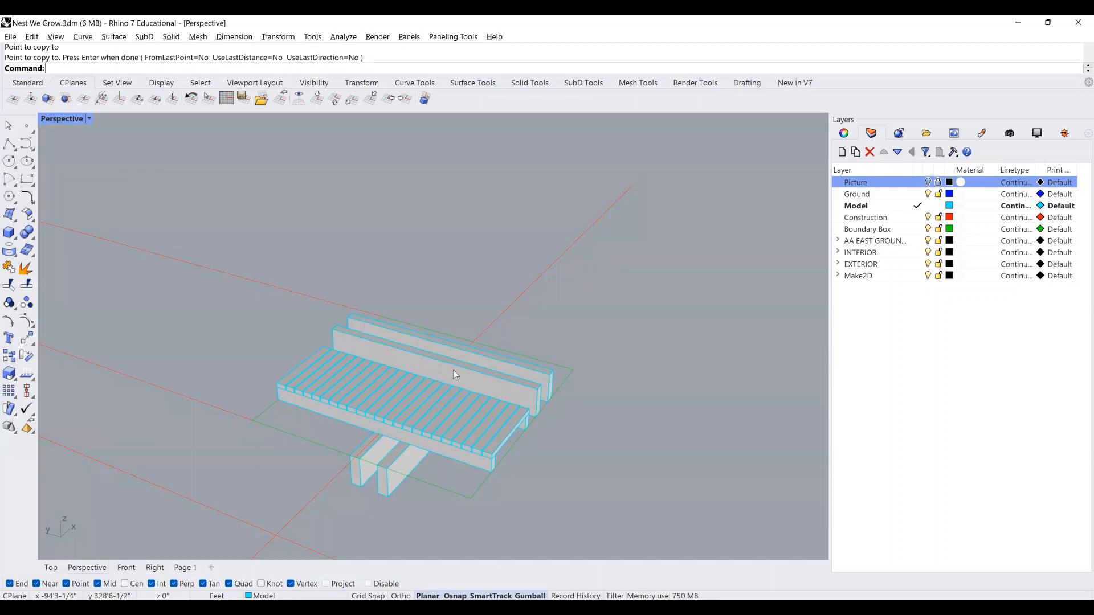
right_click_drag(165, 305, 196, 312)
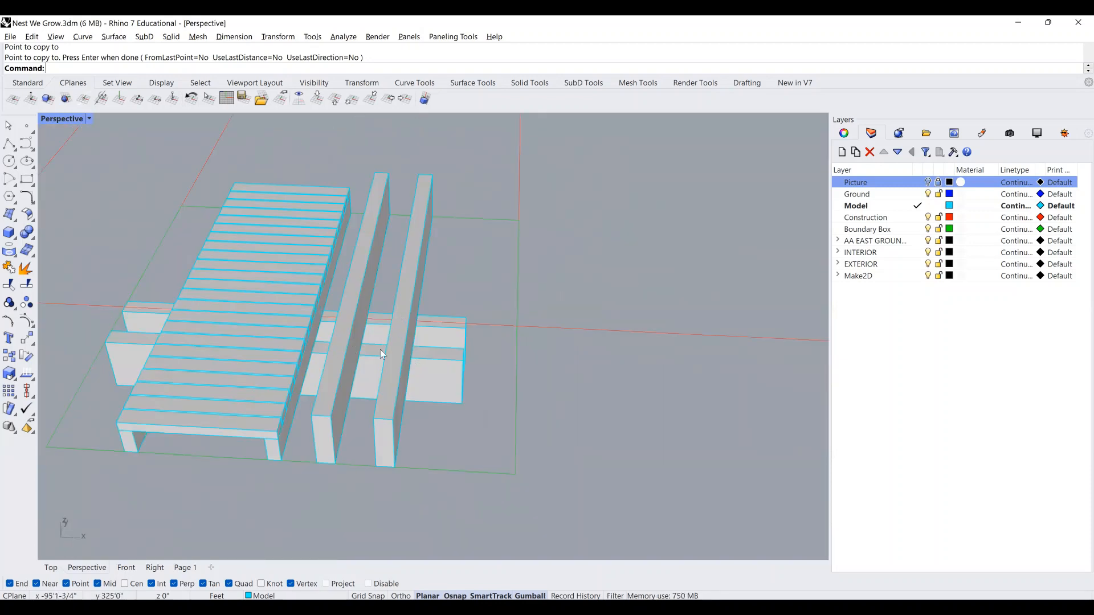
scroll(380, 350, "up", 3)
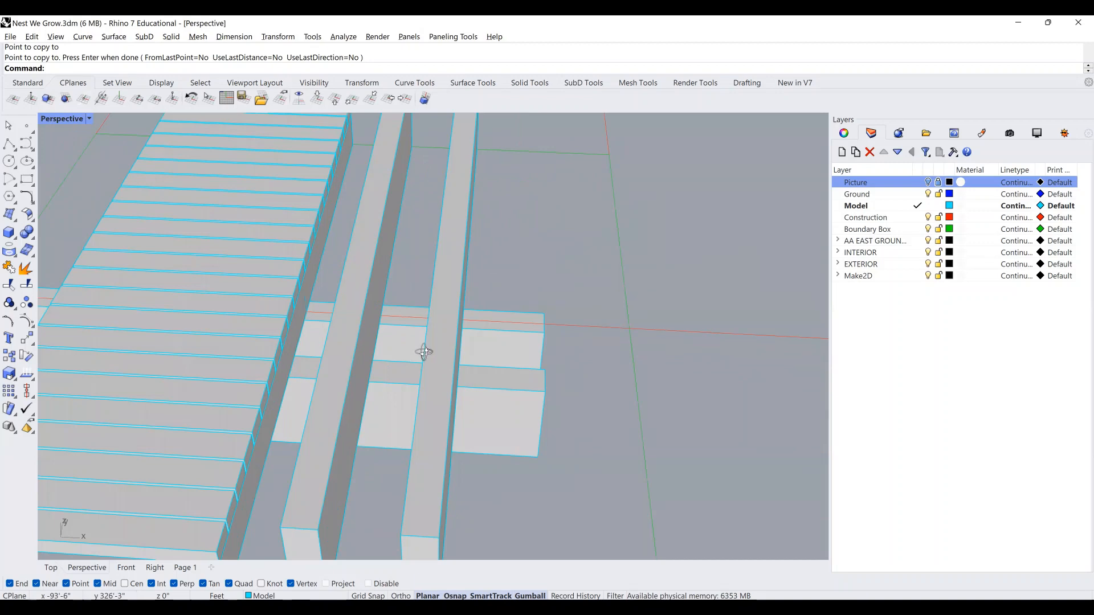
right_click_drag(49, 207, 80, 223)
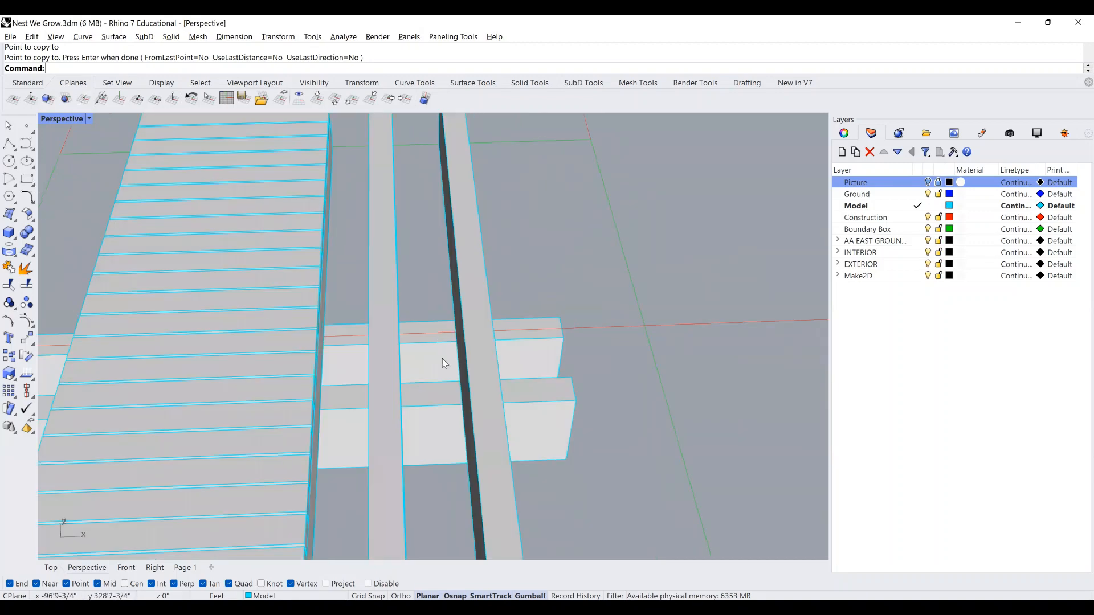
Draw a small rectangle atop the block between the two beams and select it.
type("rec")
key("Return")
right_click_drag(411, 370, 403, 374)
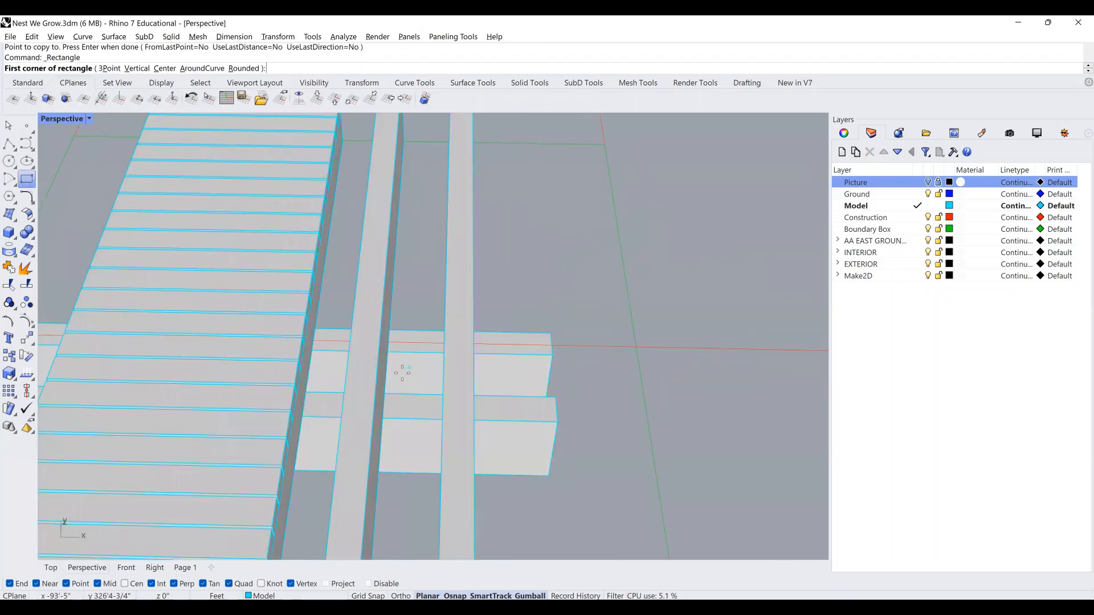
scroll(387, 348, "up", 2)
left_click(385, 348)
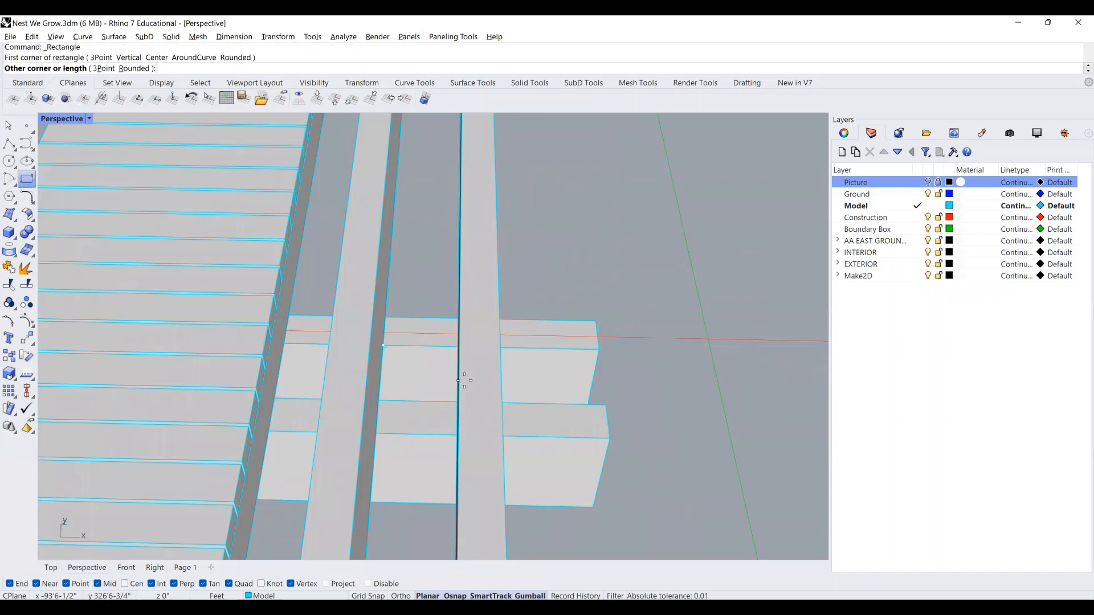
right_click_drag(470, 392, 564, 434)
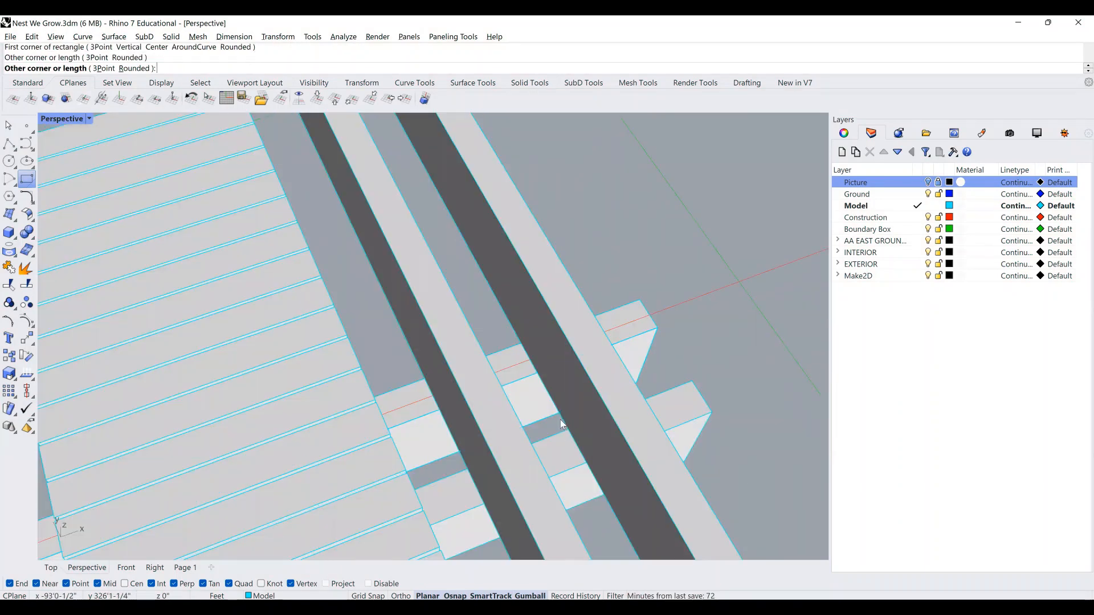
key("Escape")
left_click(559, 420)
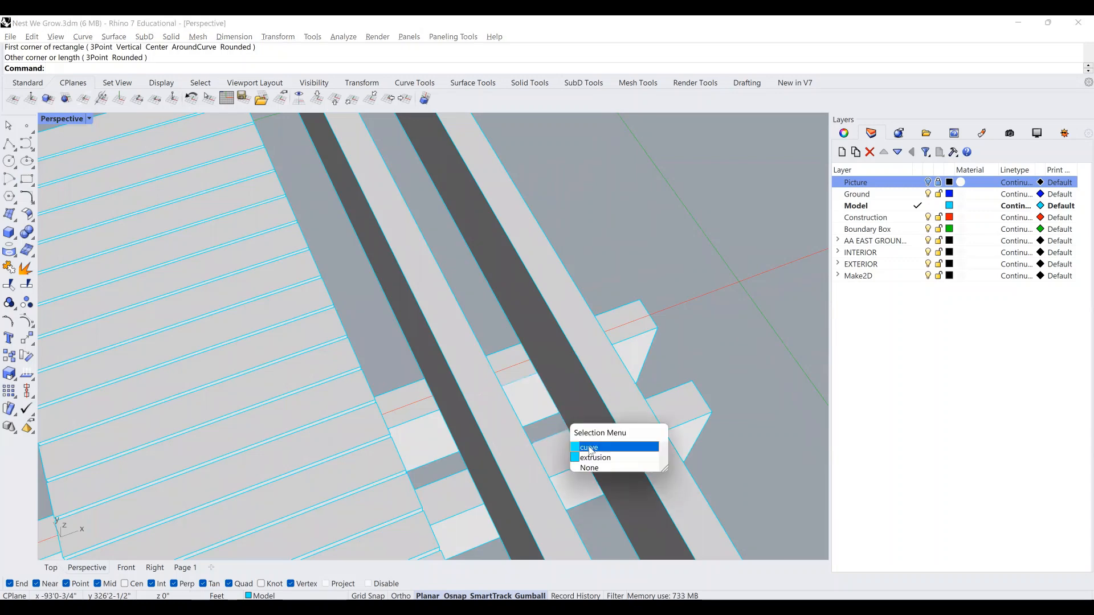
left_click(590, 447)
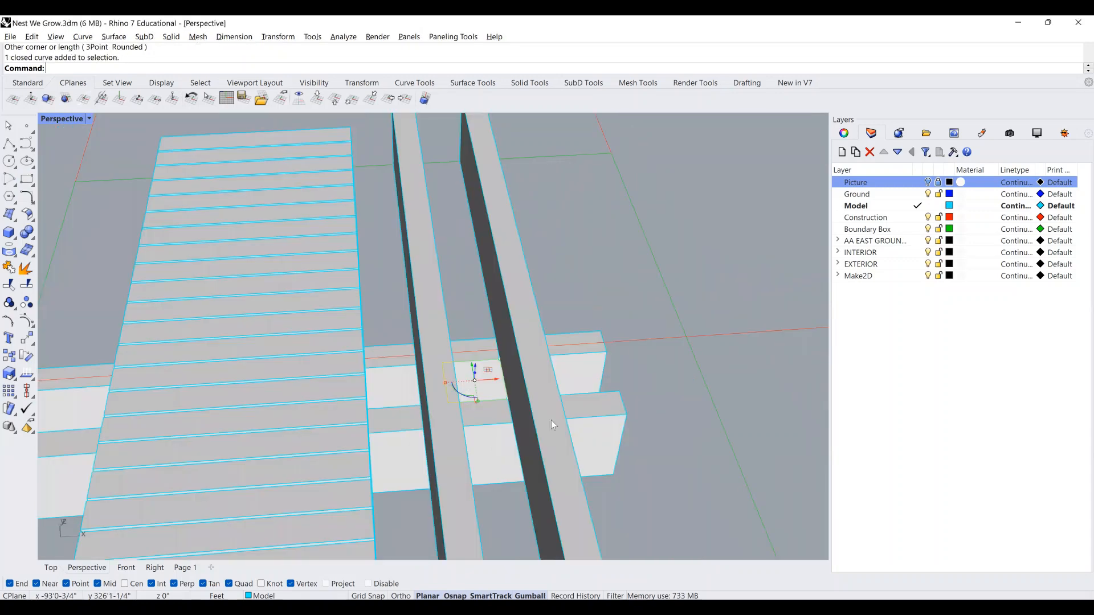
Extrude the rectangle up to the deck corner into a solid block.
type("Extru")
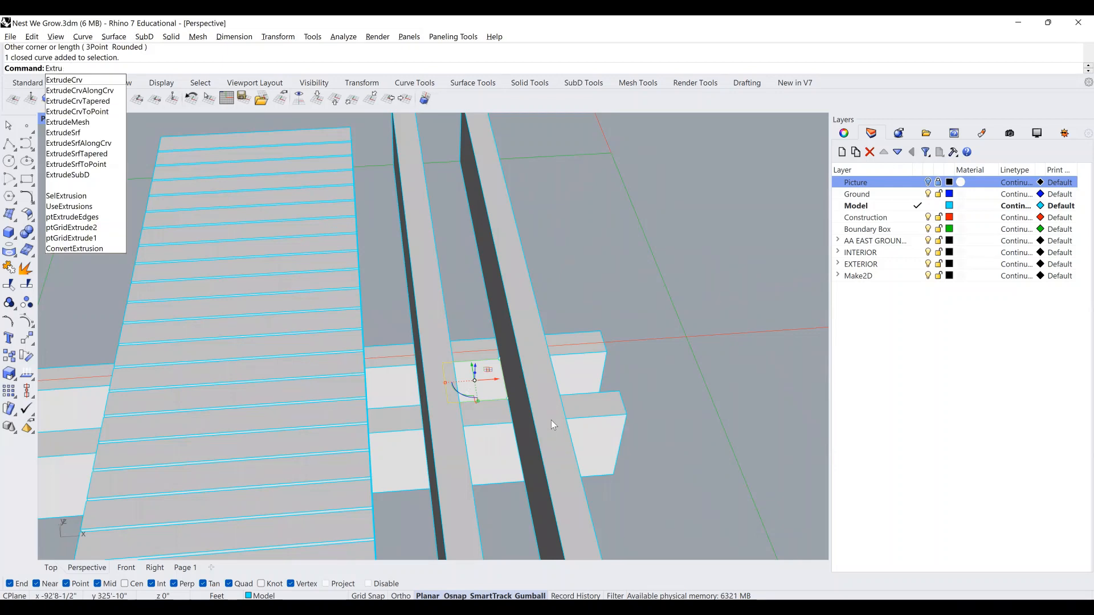
key("Return")
scroll(511, 410, "down", 5)
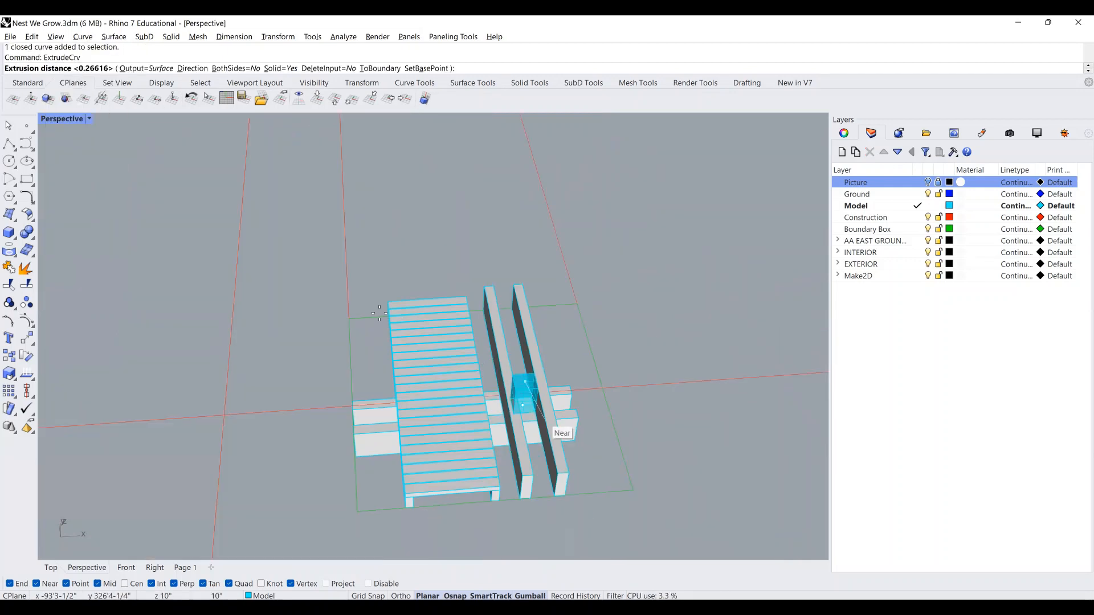
right_click_drag(484, 372, 439, 336)
scroll(354, 327, "up", 3)
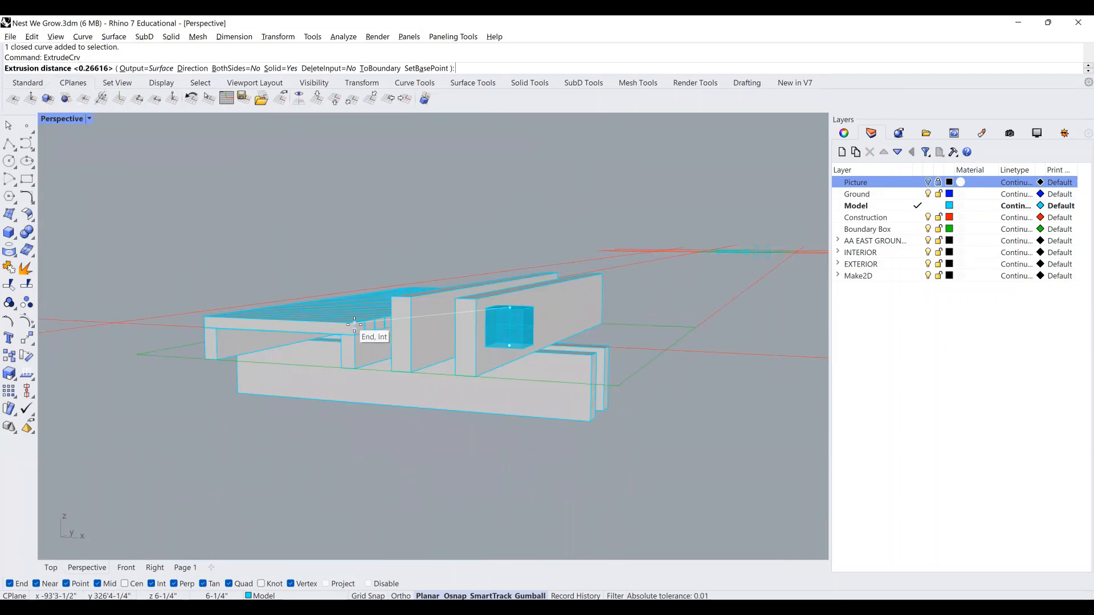
left_click(354, 325)
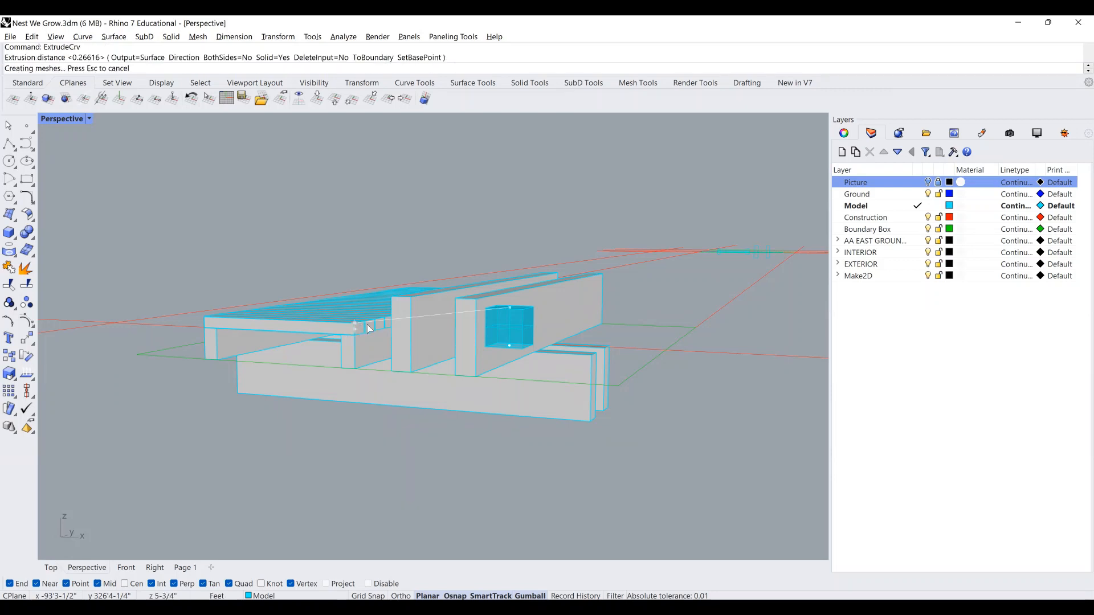
Start another extrusion and select the outline on top of the new block.
right_click_drag(610, 320, 737, 293)
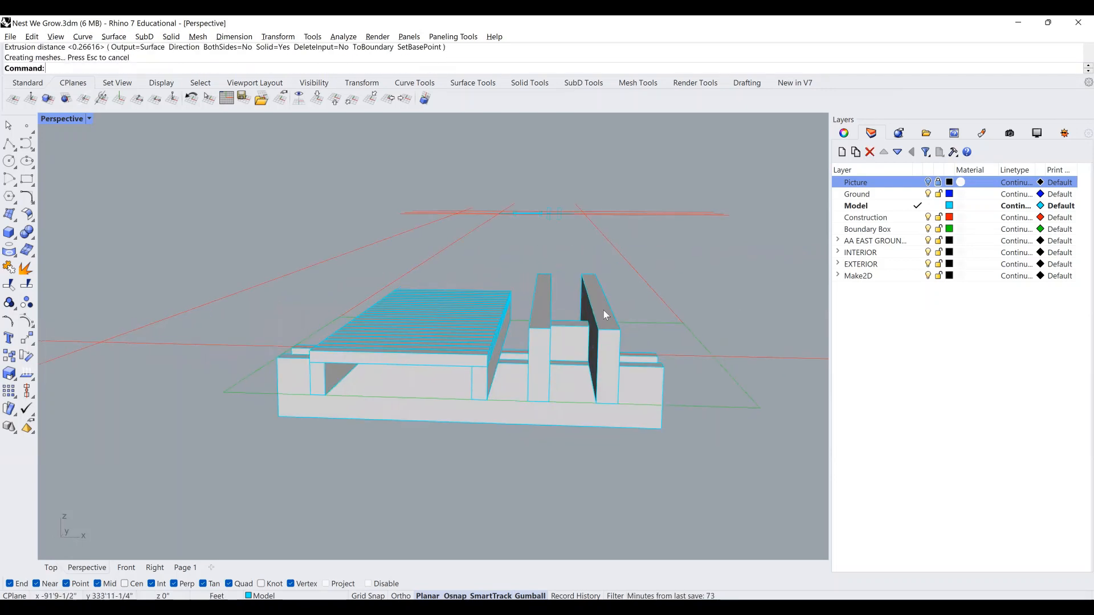
scroll(555, 330, "up", 3)
scroll(556, 330, "up", 3)
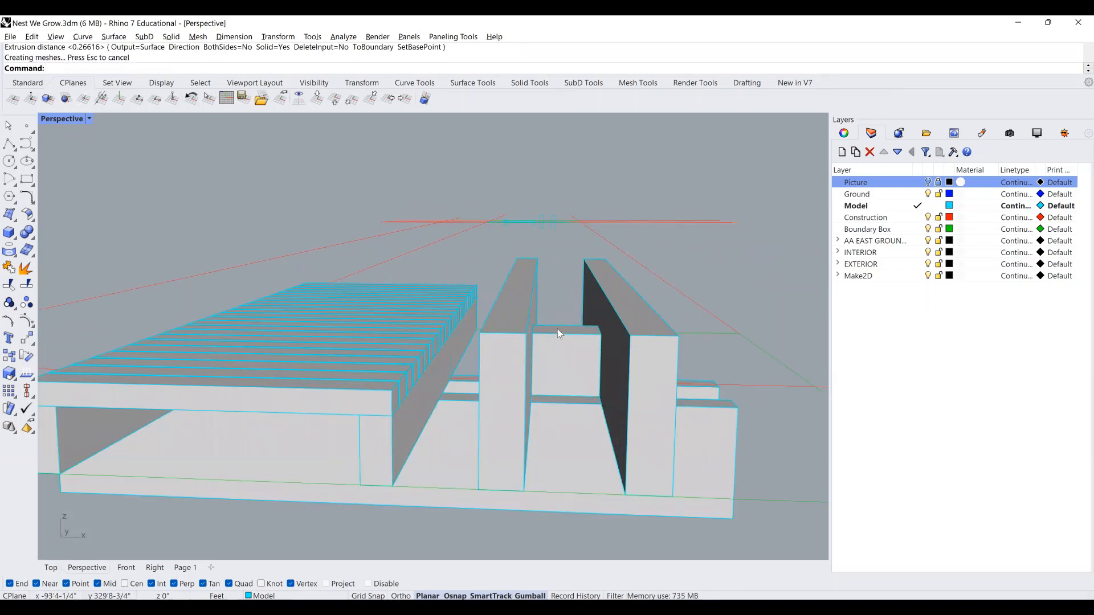
right_click_drag(499, 290, 499, 303)
key("Return")
left_click_drag(518, 306, 676, 347)
right_click_drag(589, 335, 647, 299)
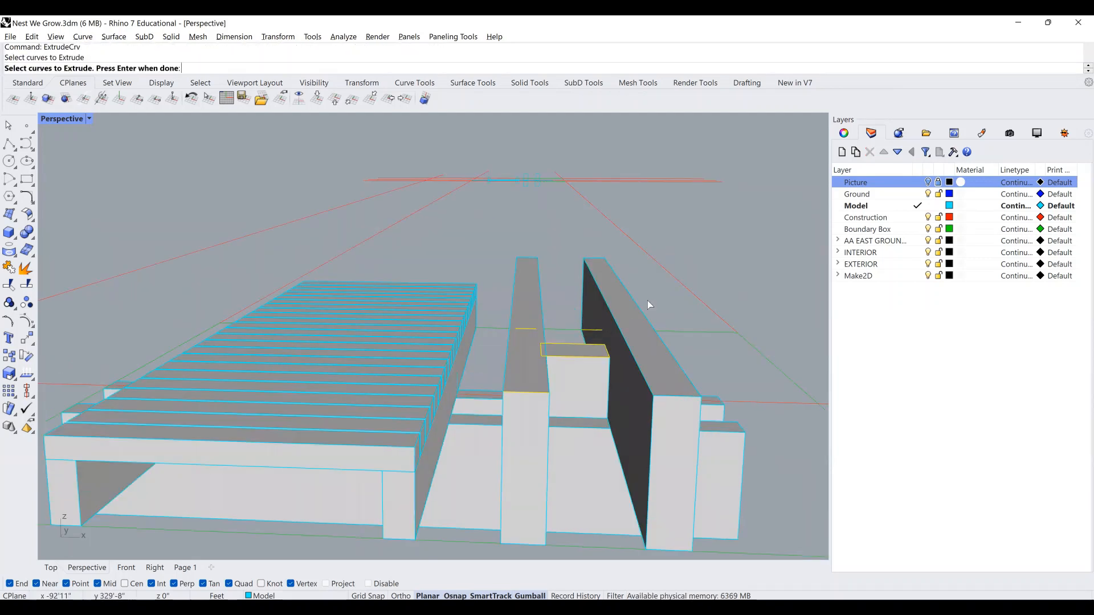
Extrude the short outline above the block into a 4-foot-tall post.
right_click_drag(520, 348, 523, 371)
left_click_drag(659, 299, 497, 346, "ctrl")
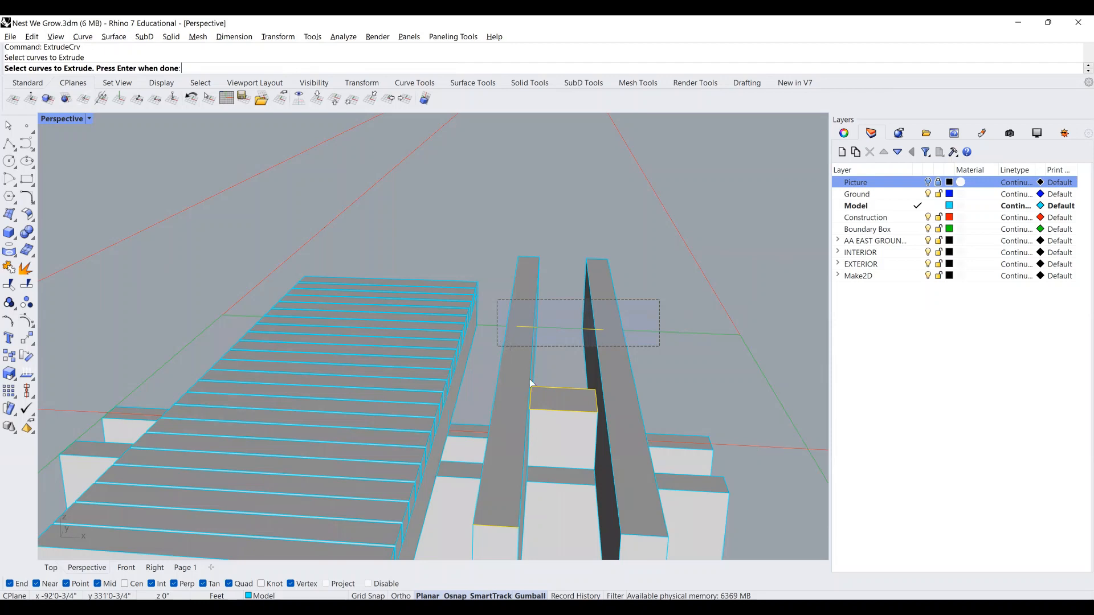
scroll(552, 536, "down", 5)
right_click_drag(535, 410, 620, 340)
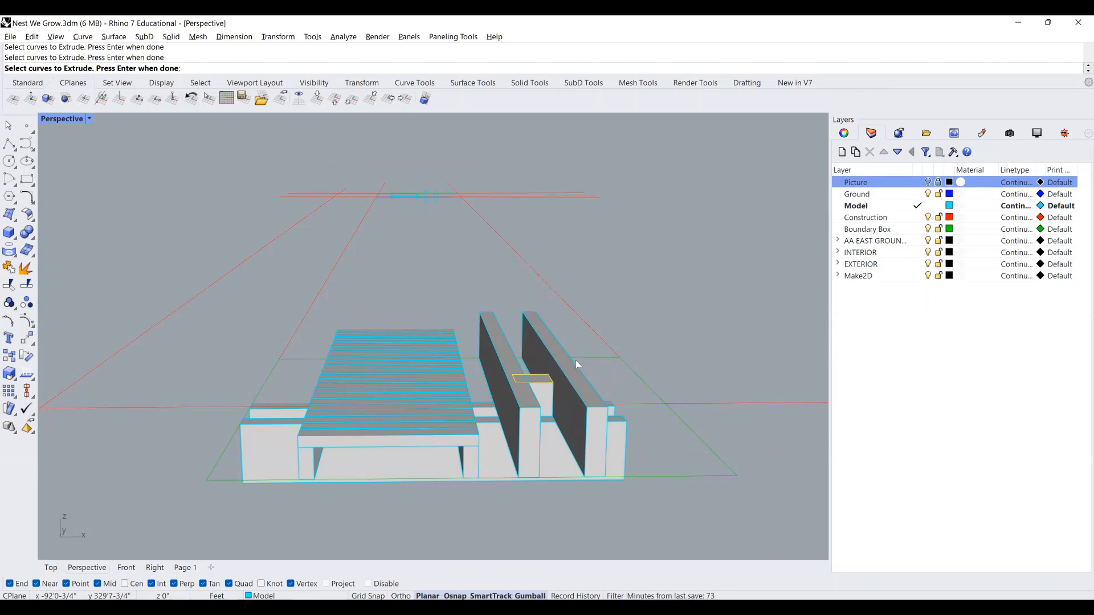
key("Return")
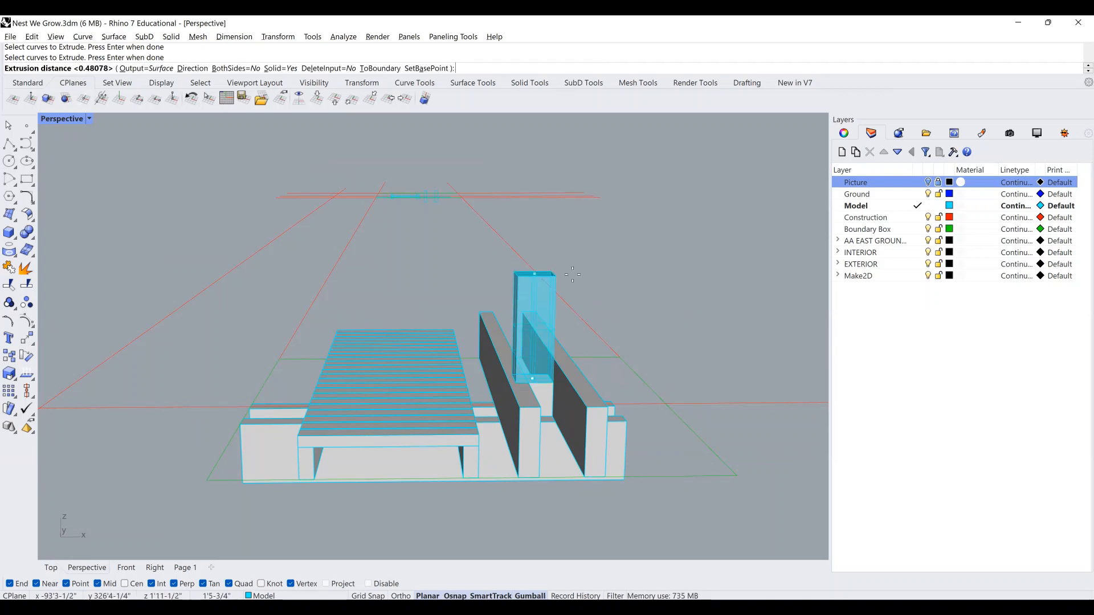
type("4")
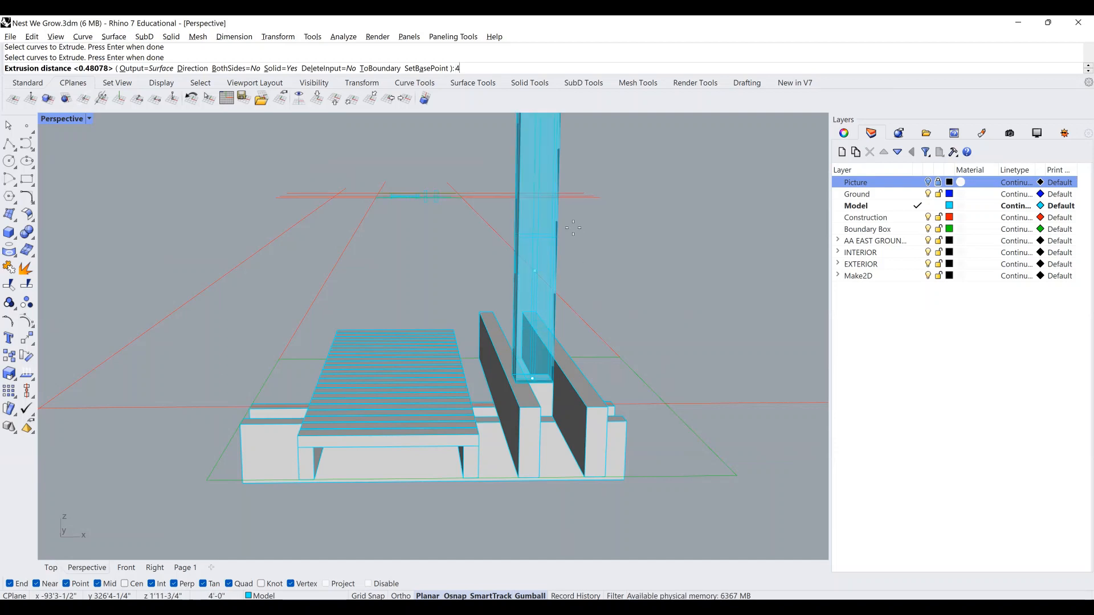
scroll(543, 240, "down", 2)
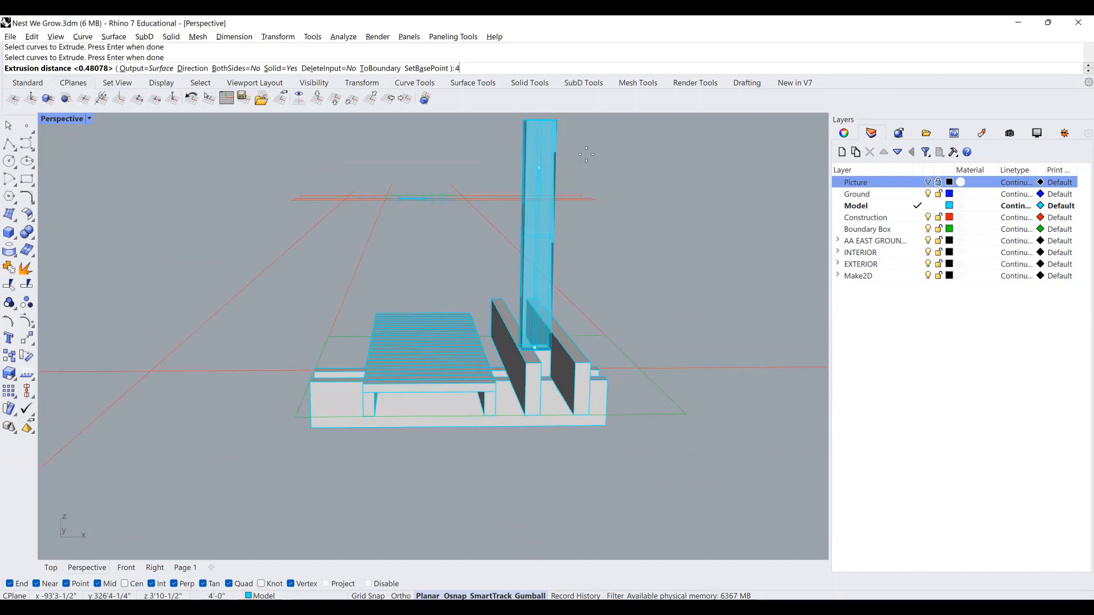
key("Return")
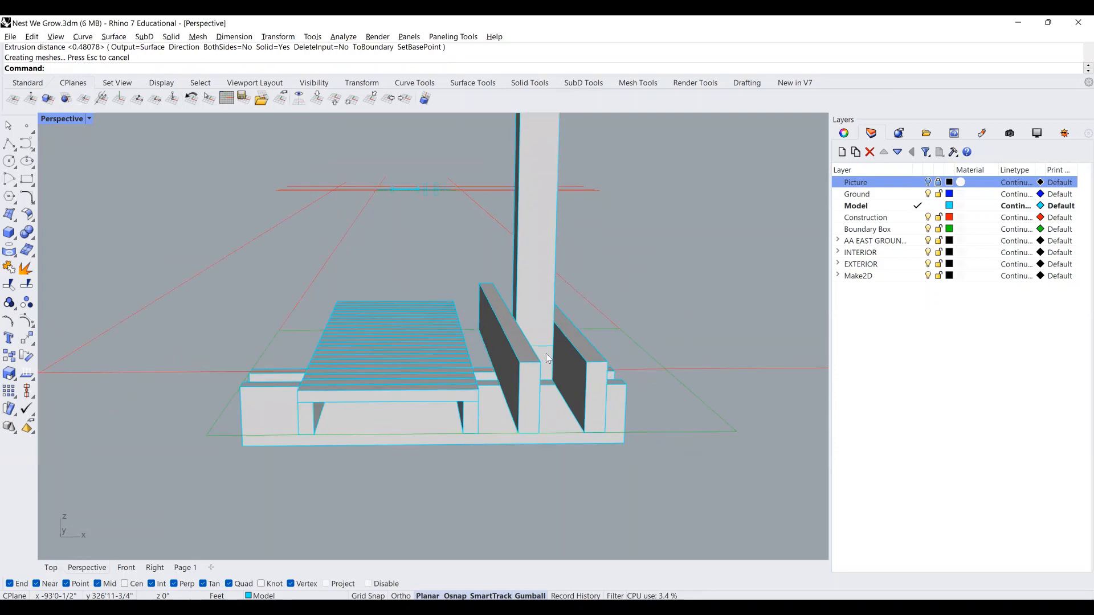
Extrude the outline at the post's base into a 2-foot box below it.
scroll(478, 337, "up", 2)
key("Return")
right_click_drag(475, 337, 504, 352)
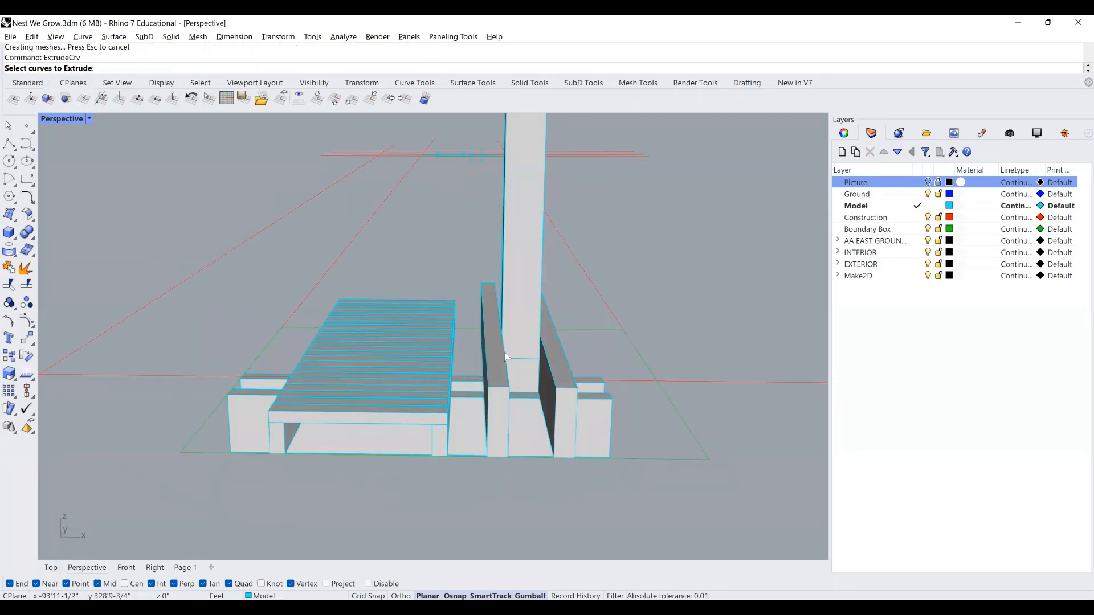
left_click(568, 373)
key("Return")
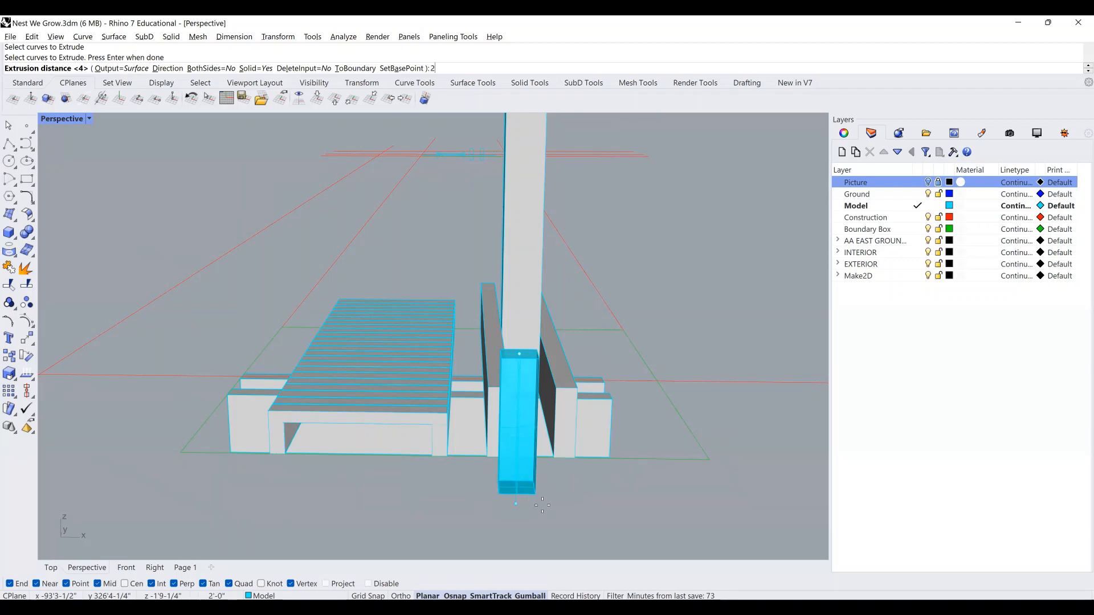
left_click(546, 498)
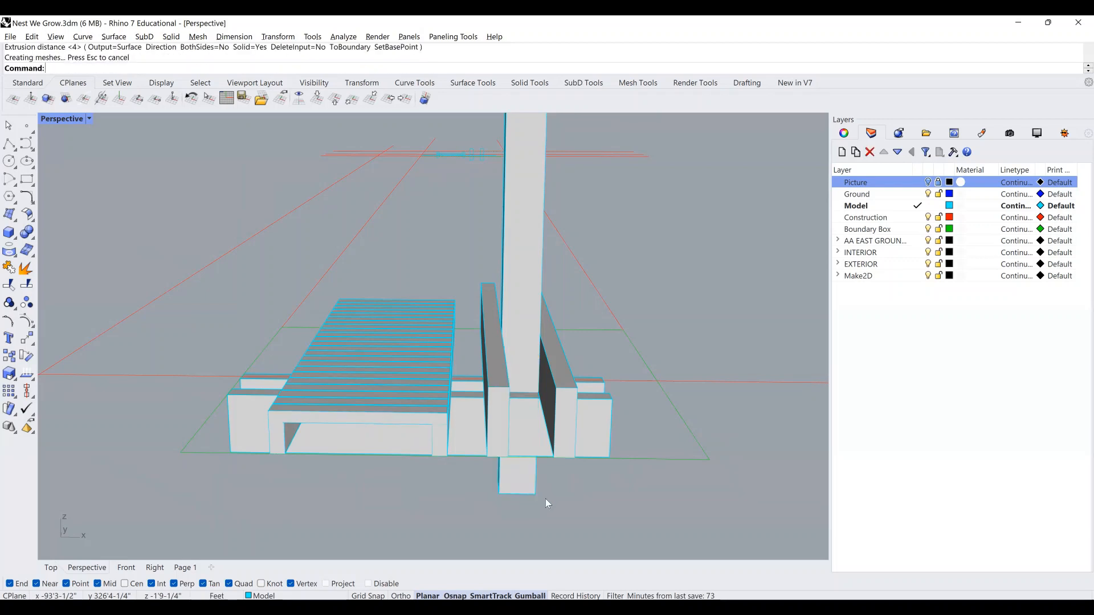
Delete the small box beneath the post, undoing once and deleting it again.
left_click(528, 379)
key("Delete")
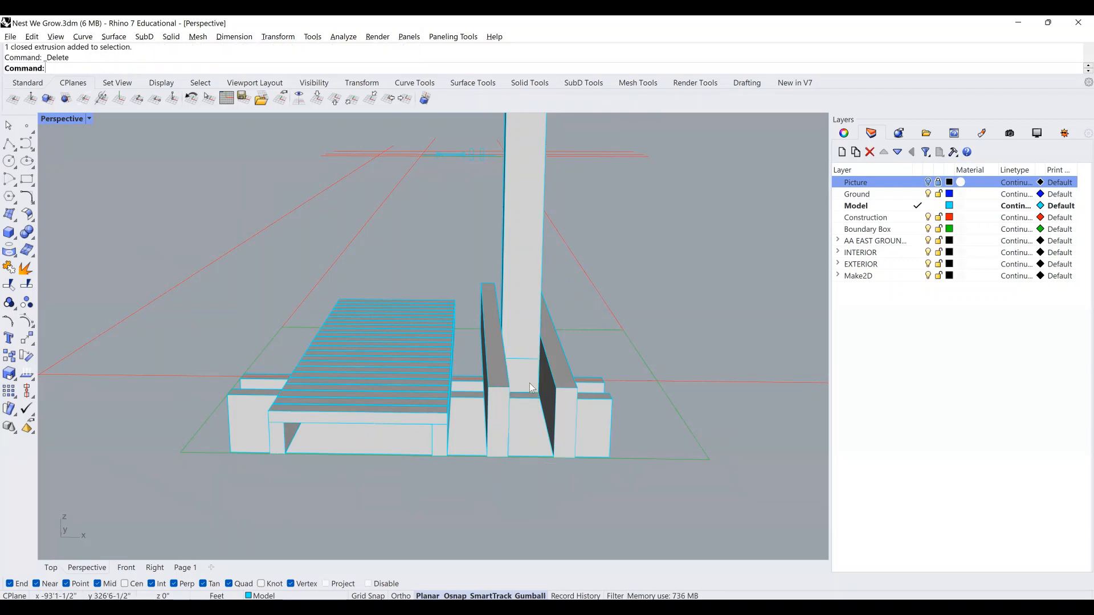
key("ctrl+z")
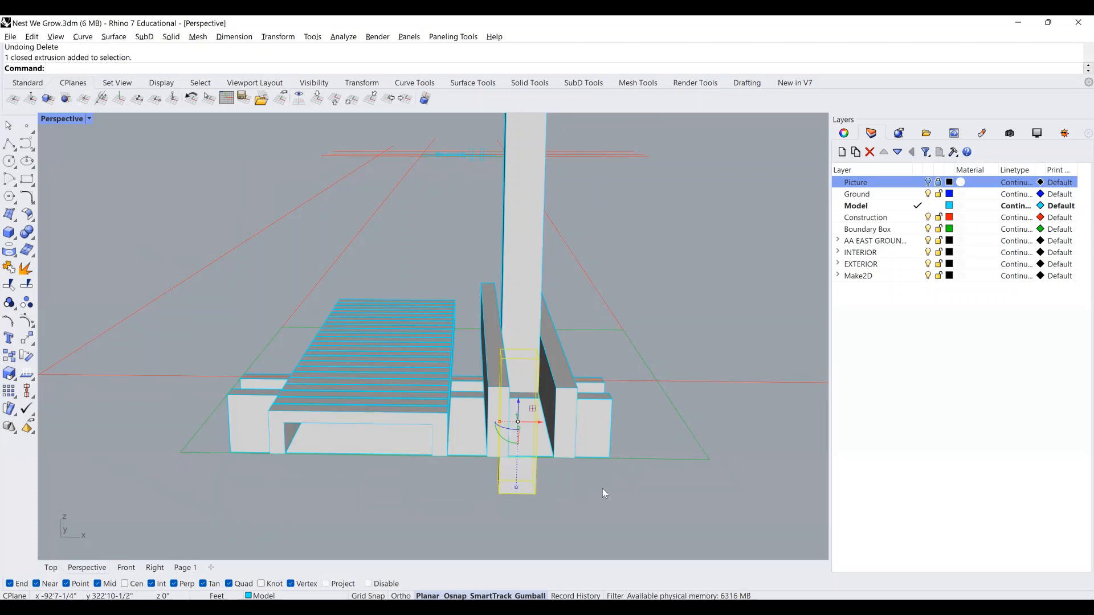
left_click(603, 488)
left_click(530, 378)
right_click_drag(531, 379, 543, 373)
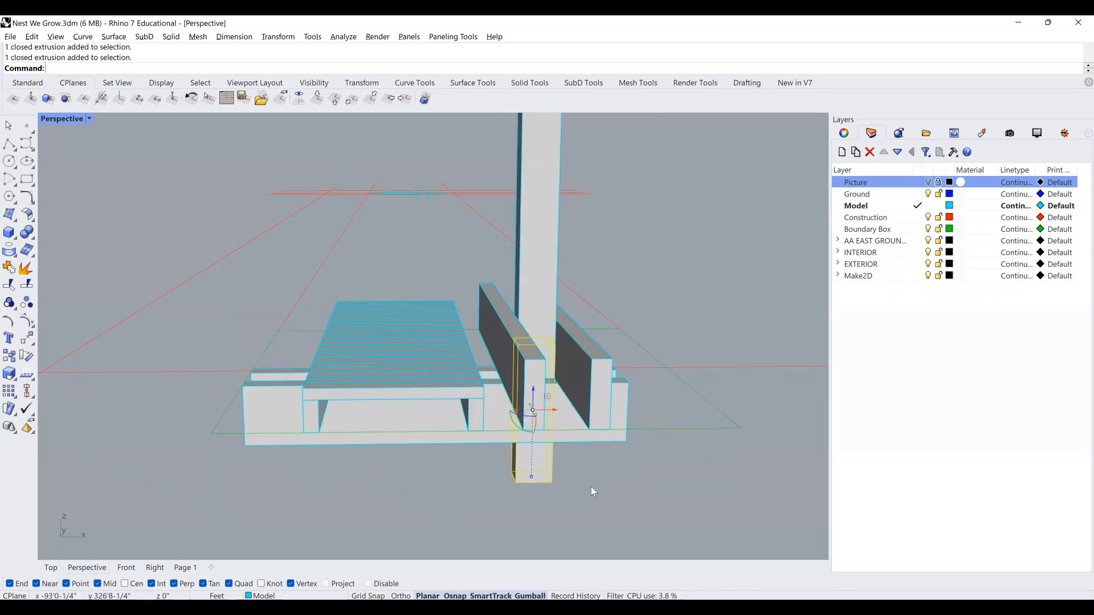
right_click_drag(591, 486, 556, 327)
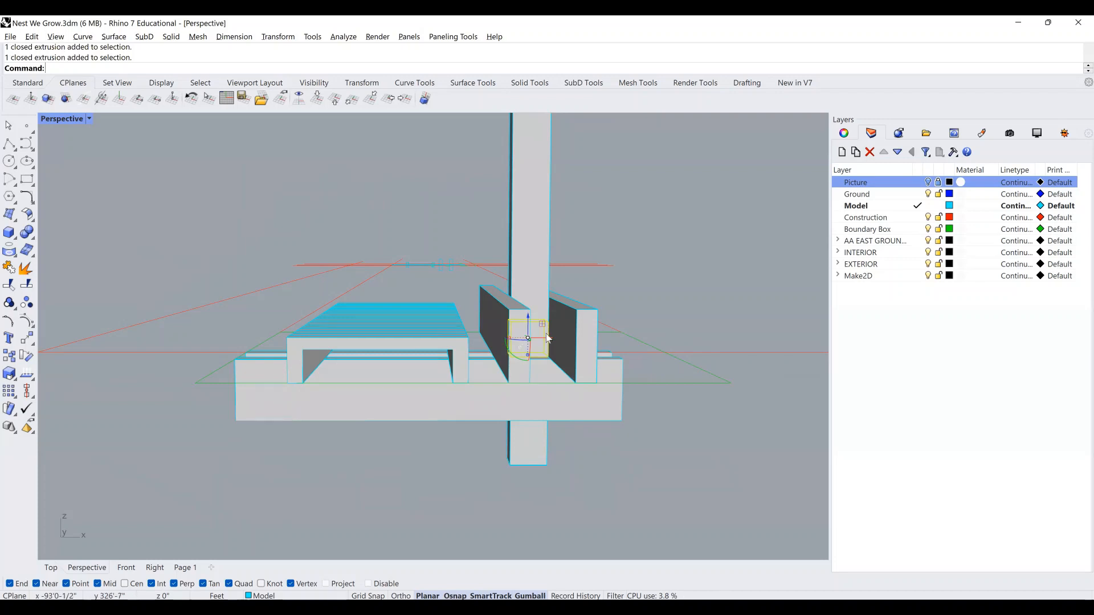
key("Delete")
Try a BooleanUnion of the post and block, then reselect just the tall post.
left_click(542, 341)
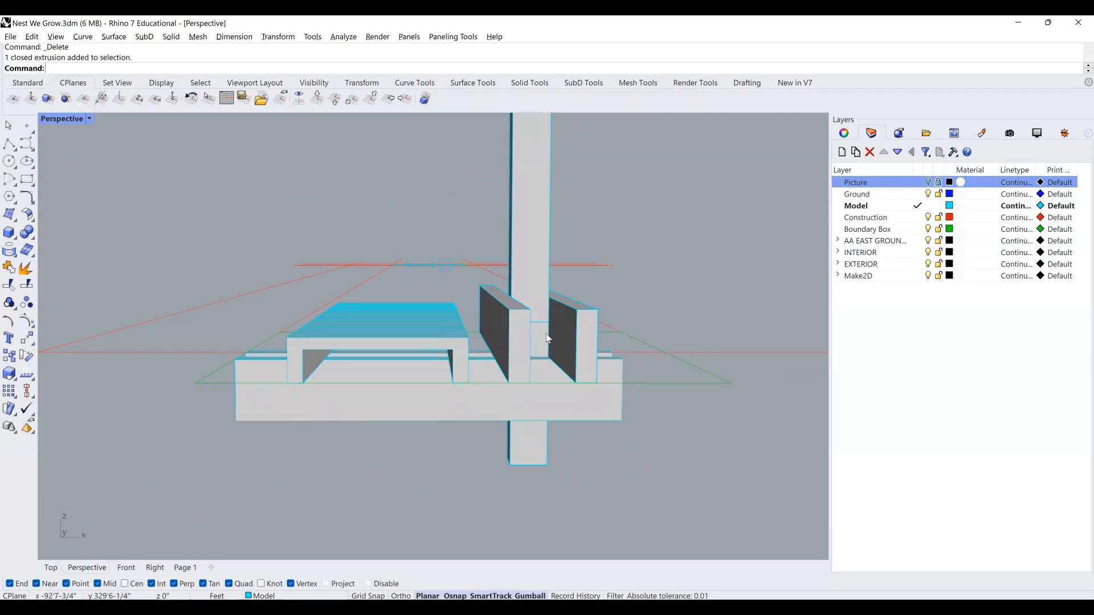
left_click(542, 254, "shift")
scroll(541, 429, "down", 7)
right_click_drag(559, 380, 559, 399)
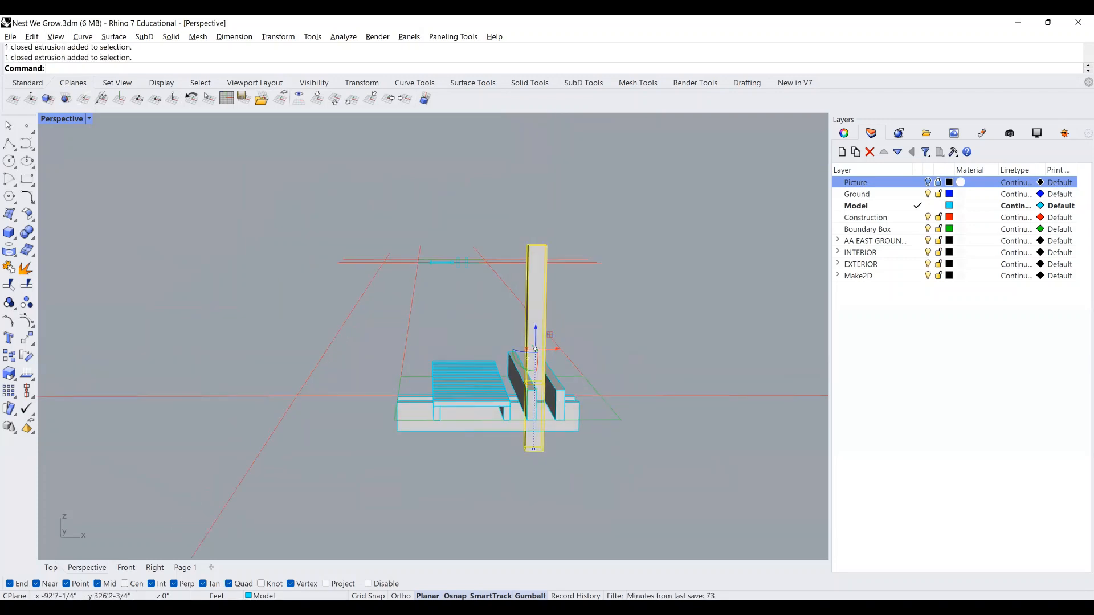
type("booleanunion")
key("Return")
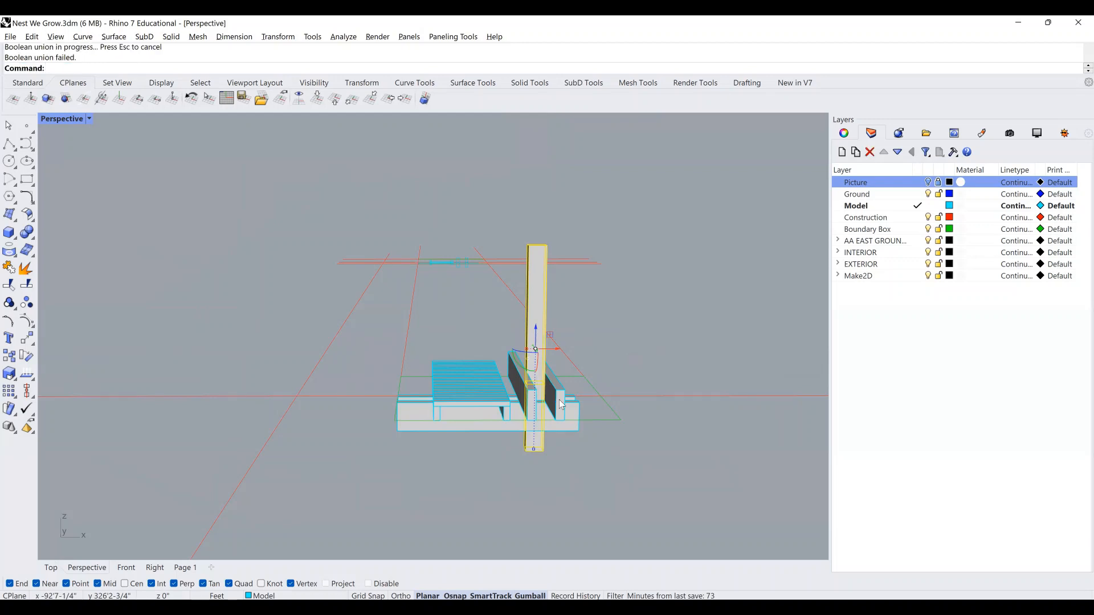
key("Escape")
scroll(549, 442, "up", 4)
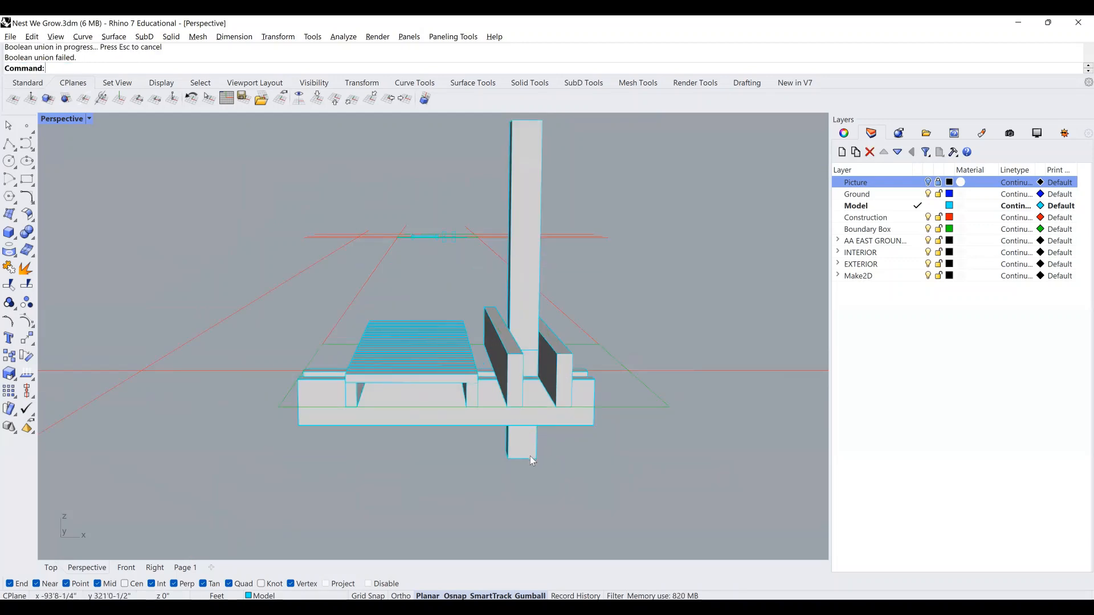
left_click(531, 456)
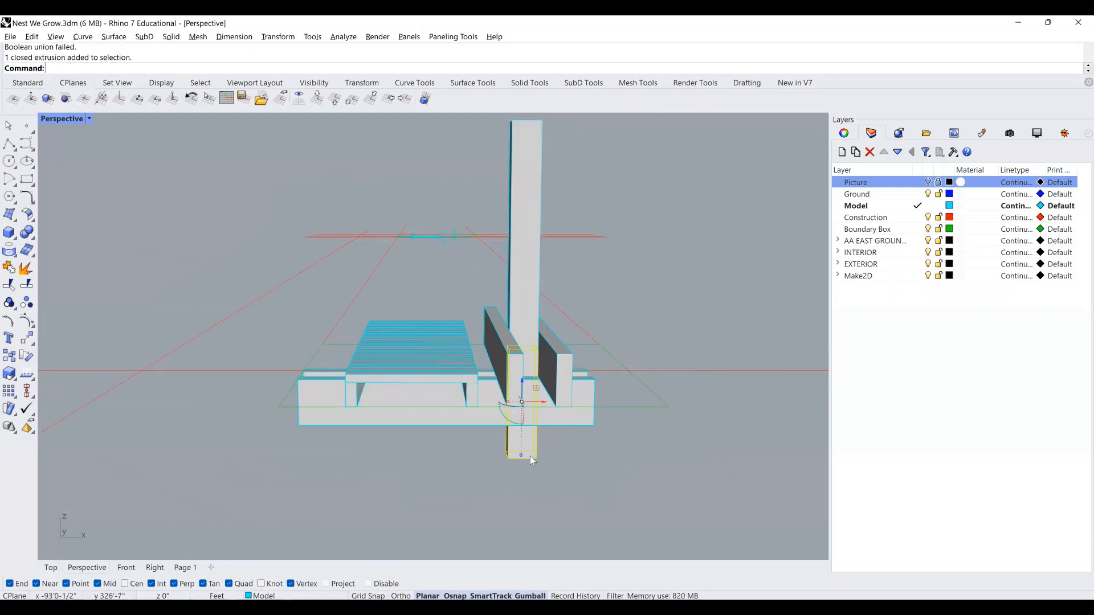
left_click(526, 305)
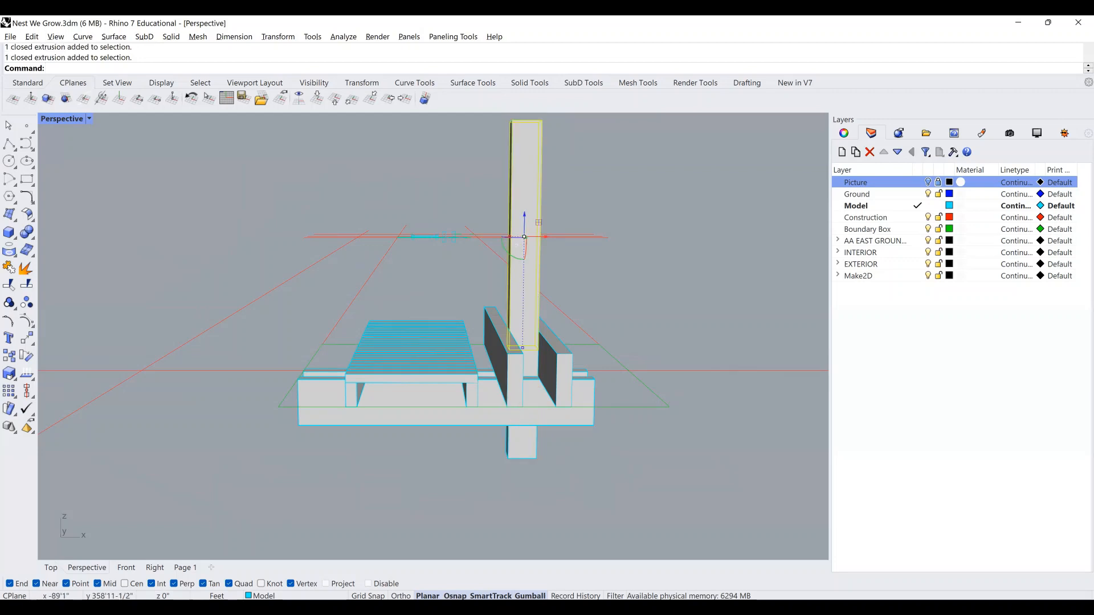
Scale1D the tall post downward so it reaches the bottom of the block.
type("Scale")
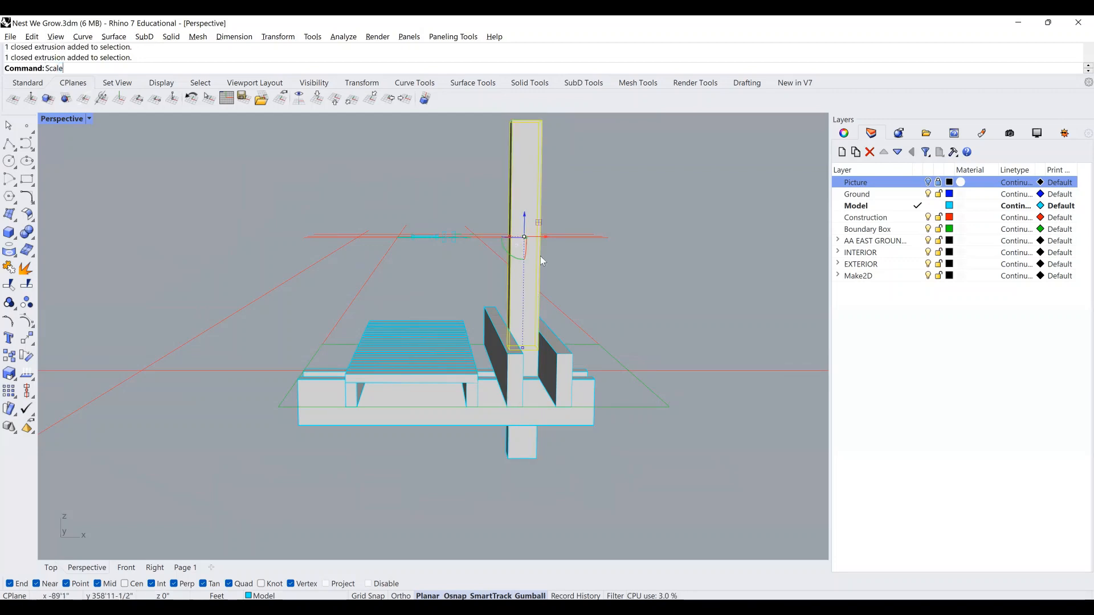
type("1D")
key("Return")
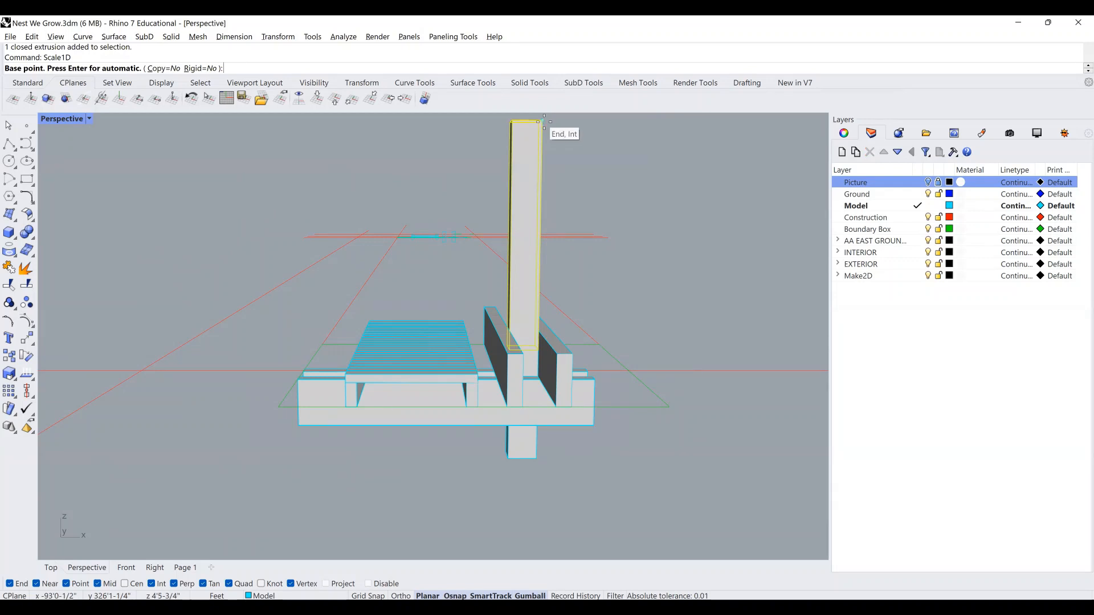
left_click(543, 122)
left_click(537, 349)
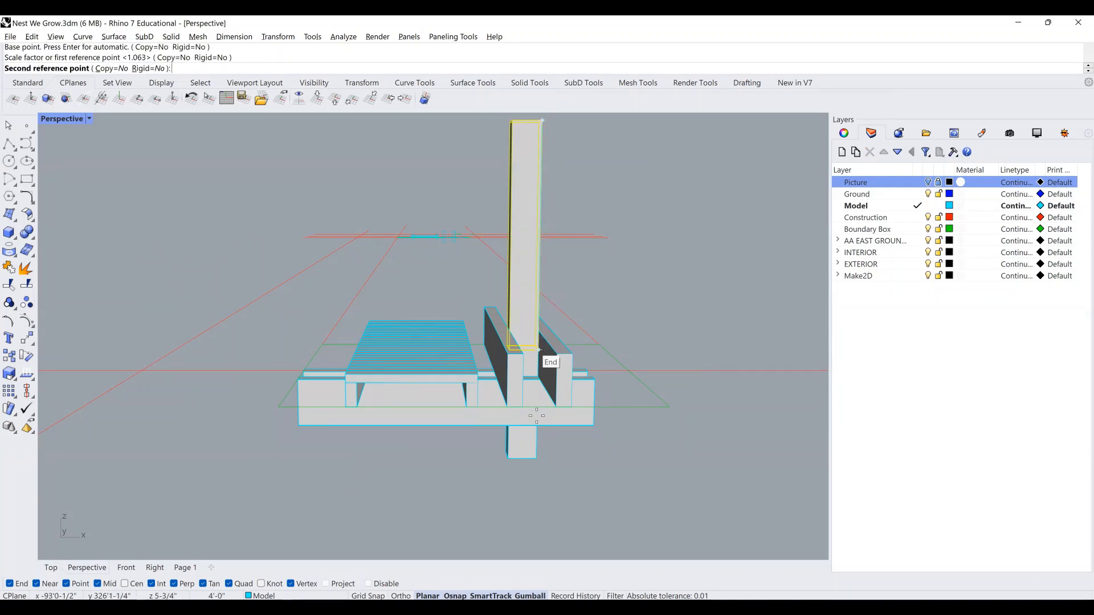
left_click(536, 461)
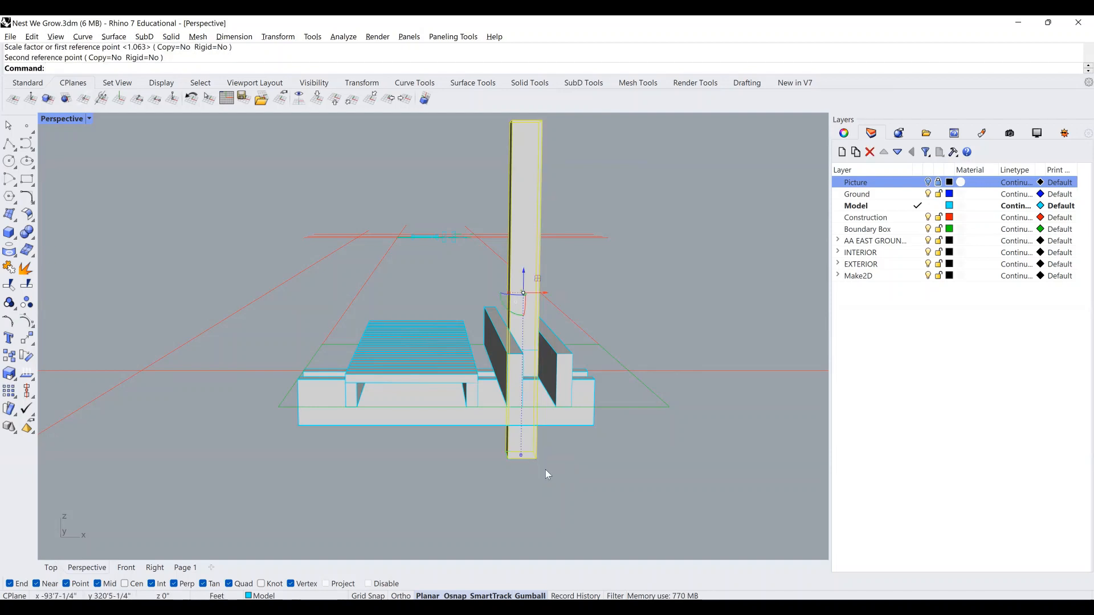
Delete the leftover small block overlapping the post and review the model.
left_click(532, 457)
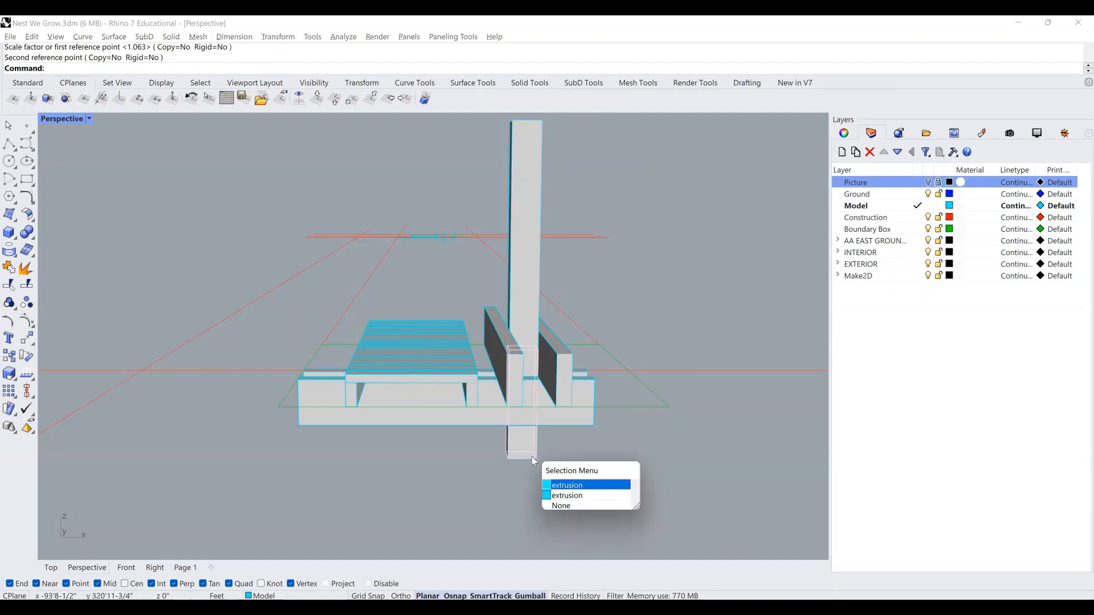
left_click(593, 485)
key("Delete")
scroll(502, 398, "down", 5)
right_click_drag(519, 398, 481, 431)
scroll(594, 413, "up", 3)
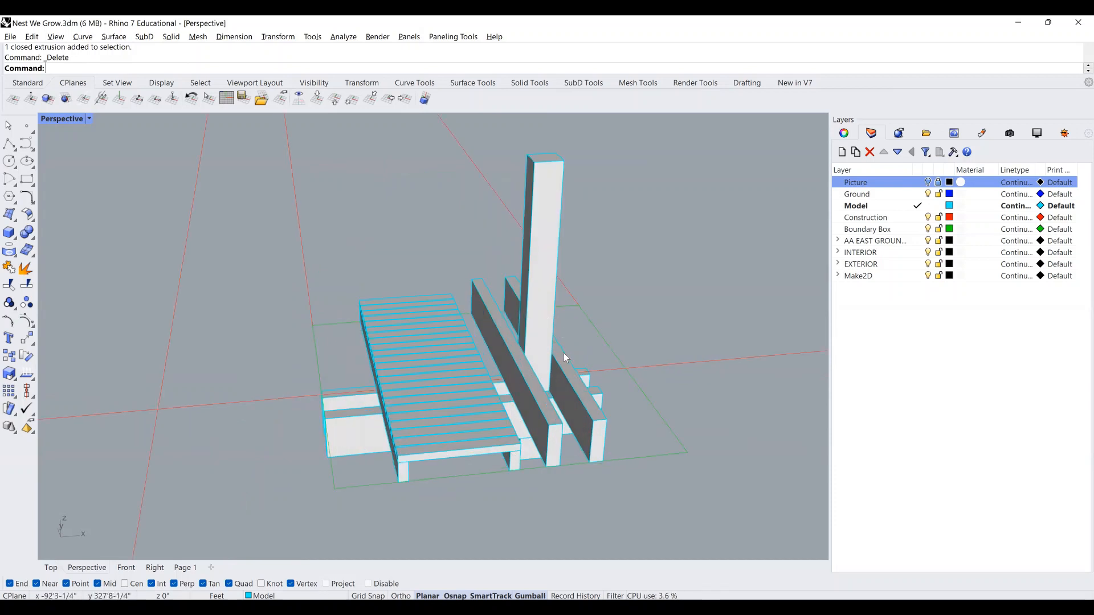
scroll(564, 355, "down", 8)
Turn on the reference drawings layer and tilt the view over the floor plan.
left_click(928, 182)
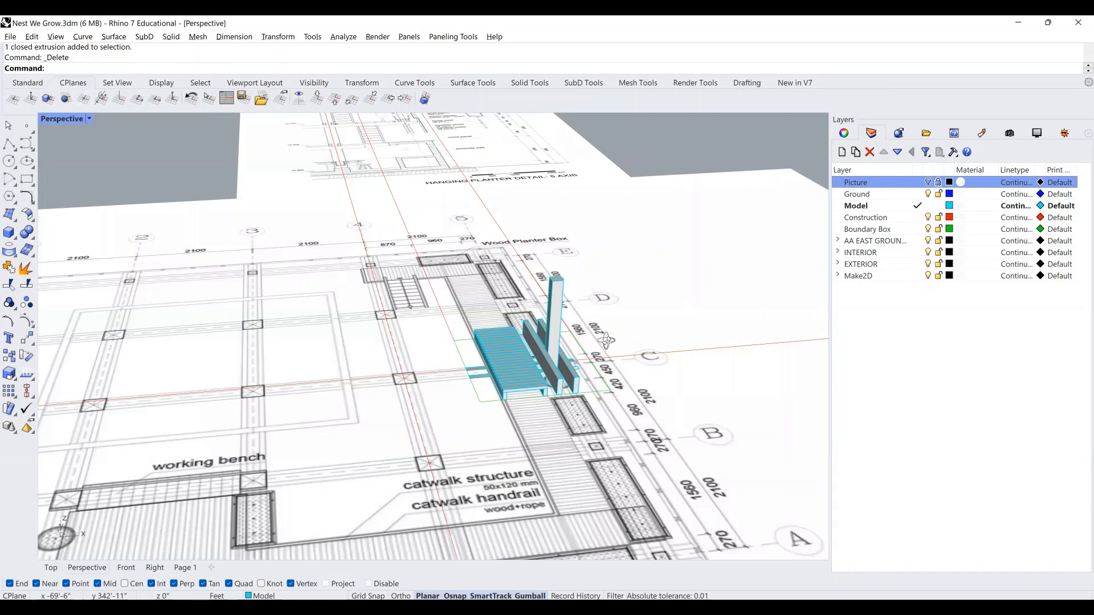
scroll(552, 422, "up", 5)
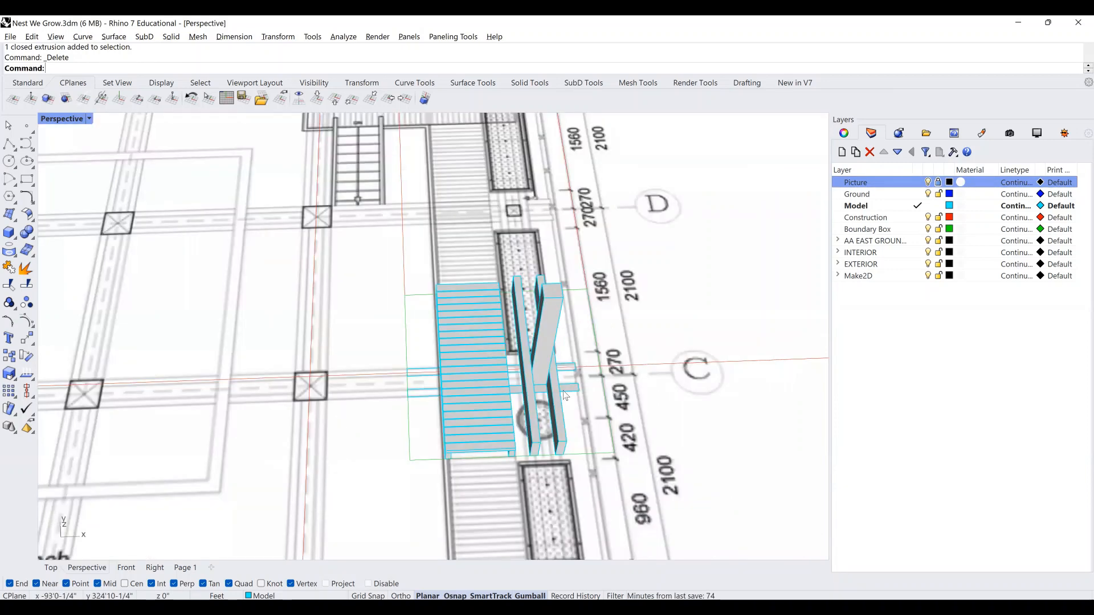
right_click_drag(530, 306, 546, 390)
scroll(538, 267, "down", 5)
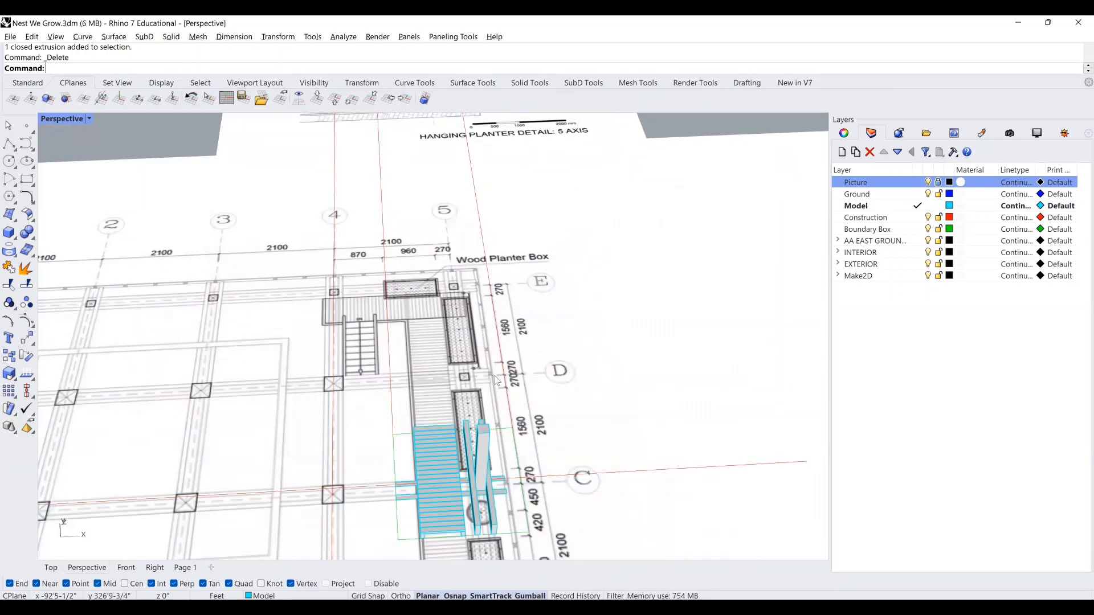
scroll(493, 325, "up", 2)
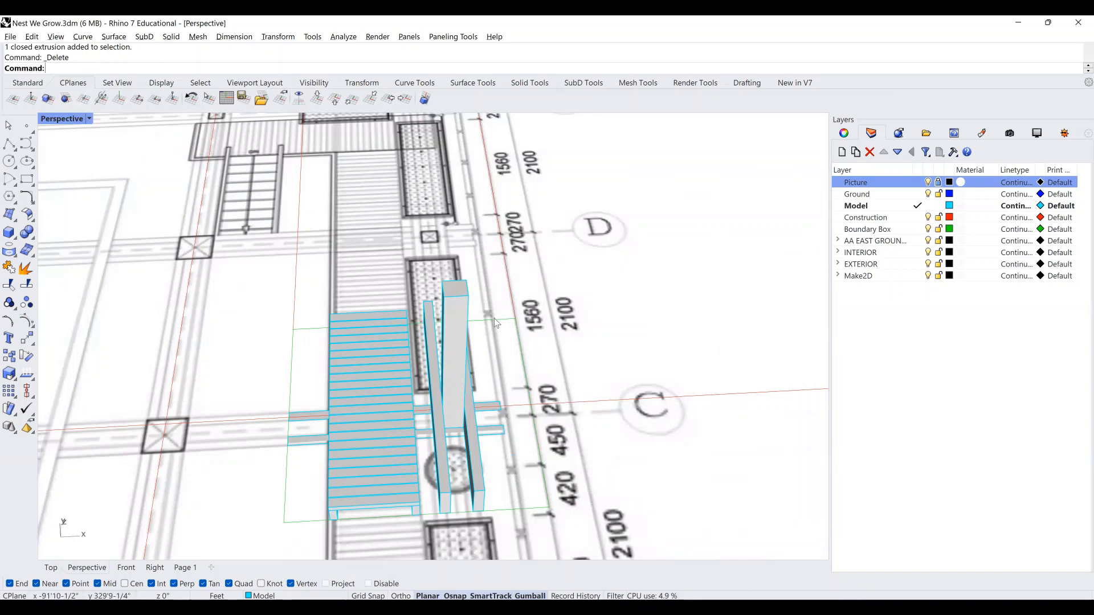
Check the model from the Top view across the Hanging Planter Detail: 5 Axis section.
left_click(51, 568)
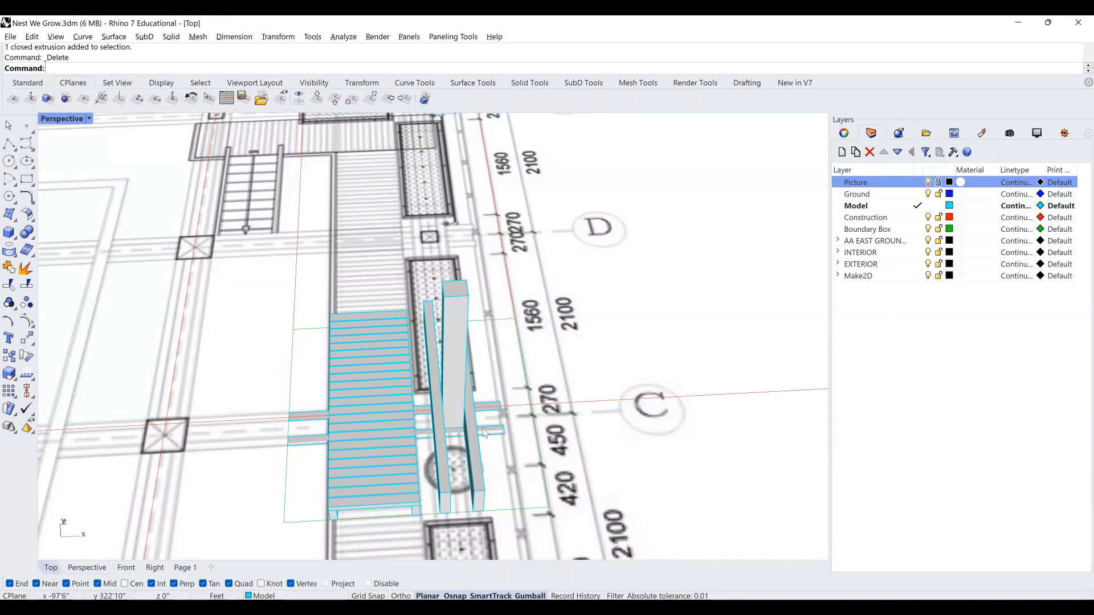
scroll(483, 429, "down", 5)
scroll(502, 290, "up", 5)
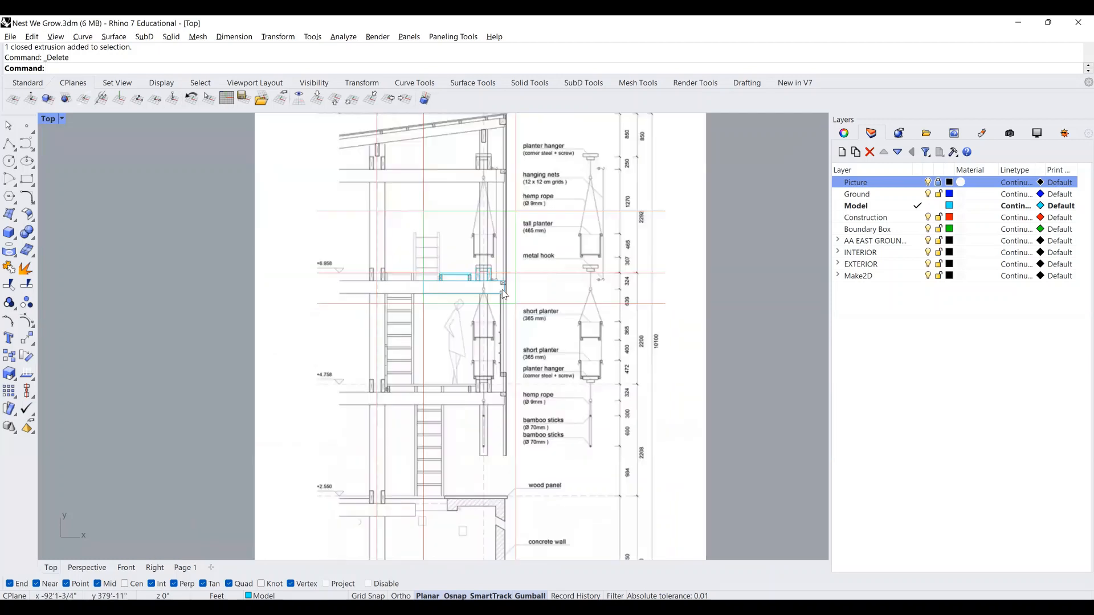
scroll(507, 283, "up", 5)
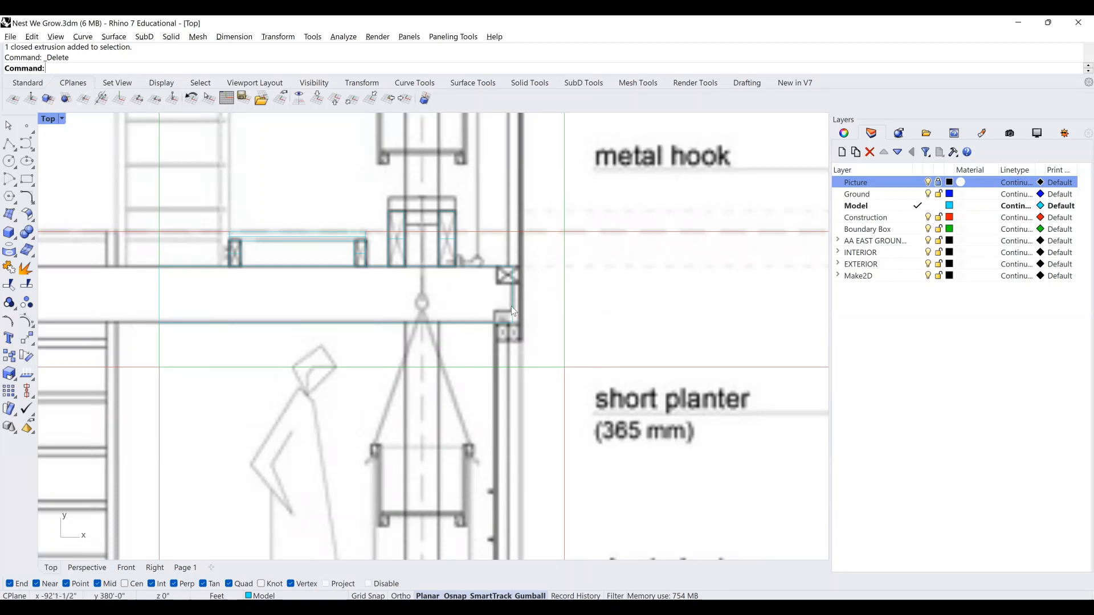
scroll(511, 306, "down", 6)
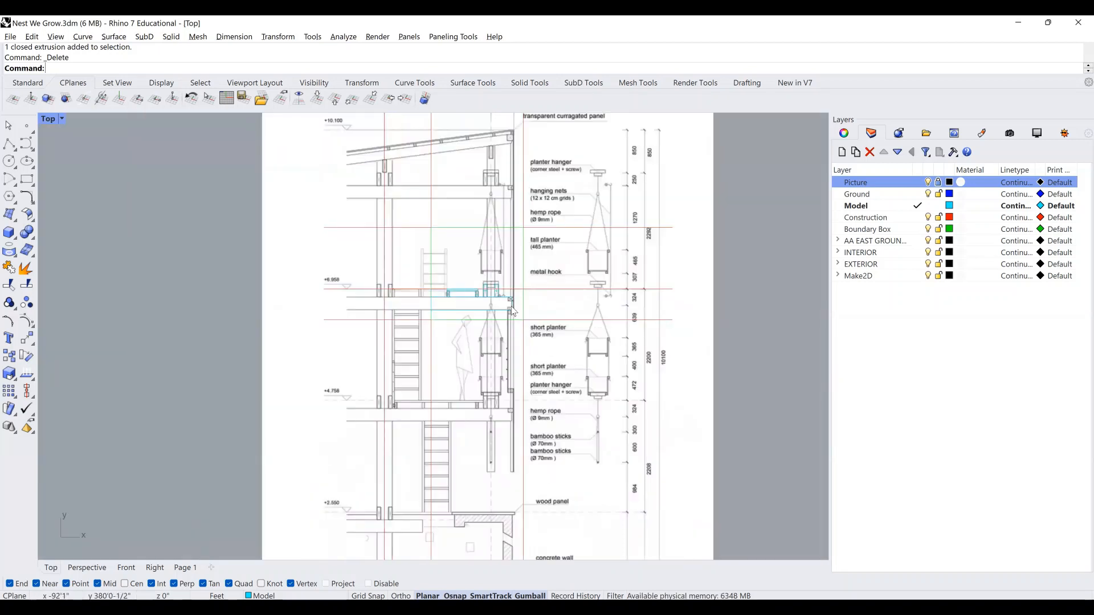
scroll(511, 310, "down", 3)
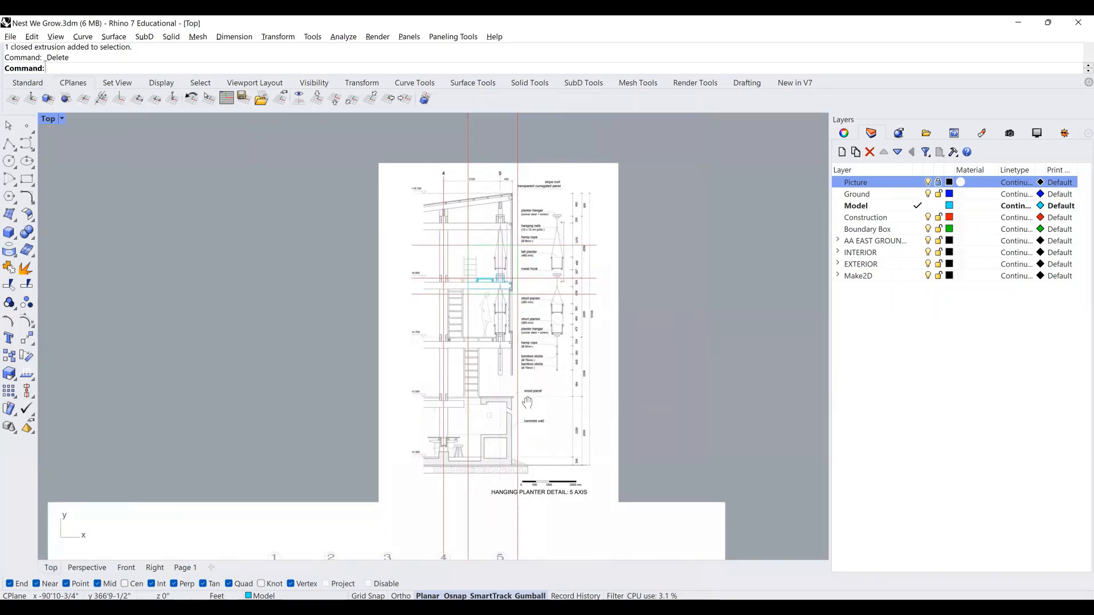
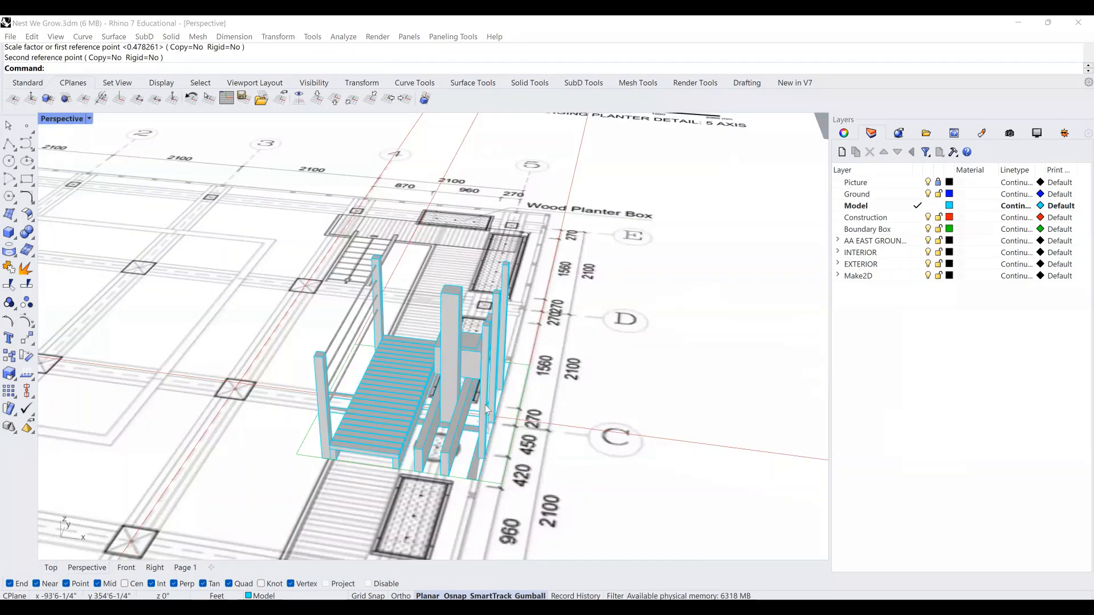
Orbit and zoom around the catwalk model from several angles, then maximize the Top viewport.
right_click_drag(484, 404, 421, 385)
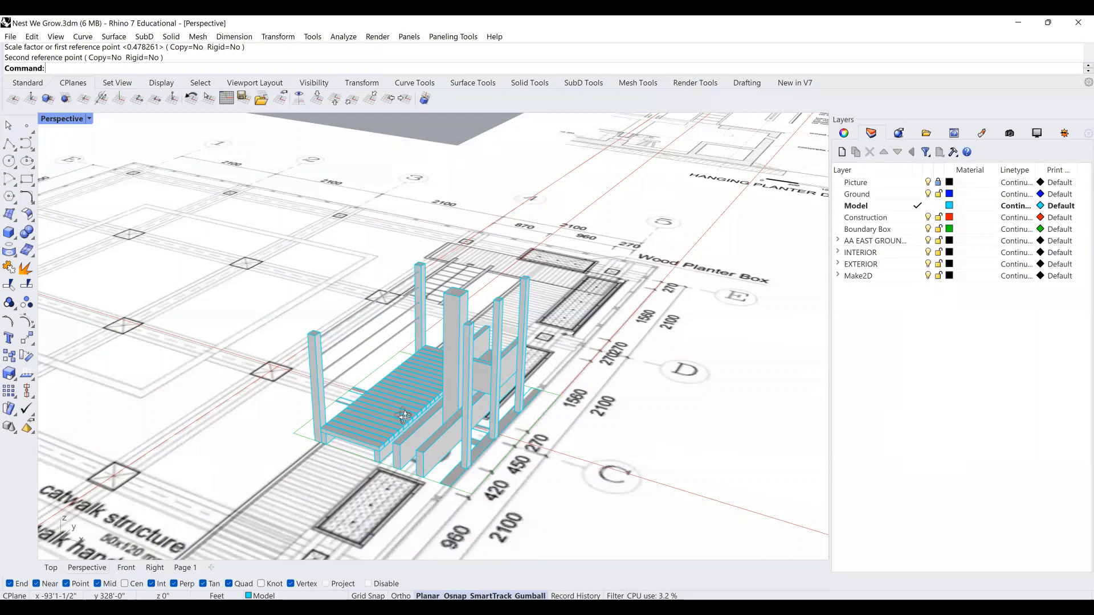
right_click_drag(401, 311, 408, 334)
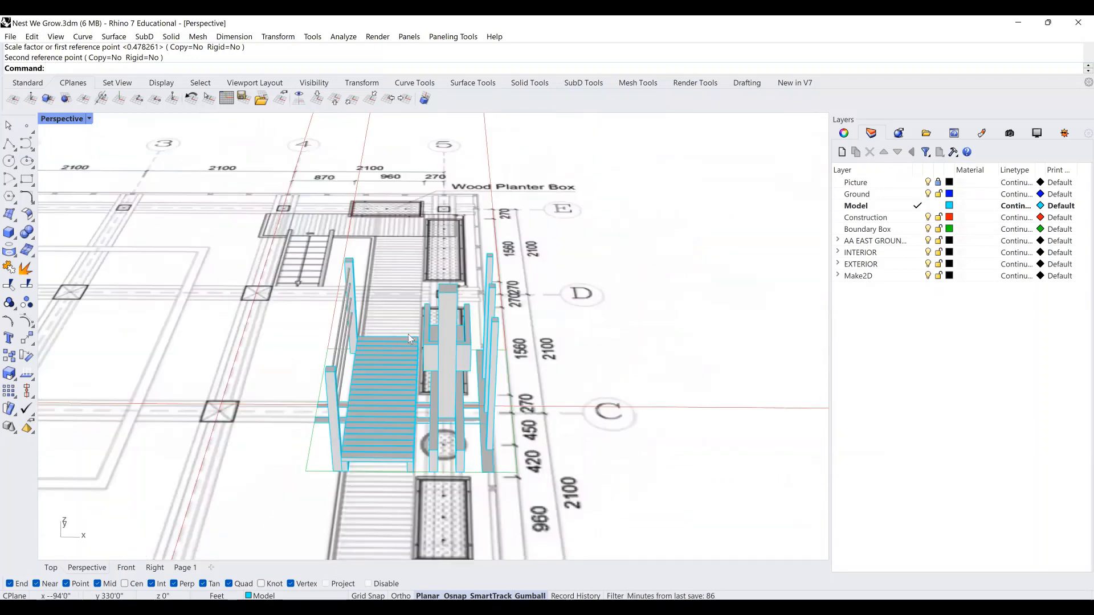
right_click_drag(352, 306, 340, 291)
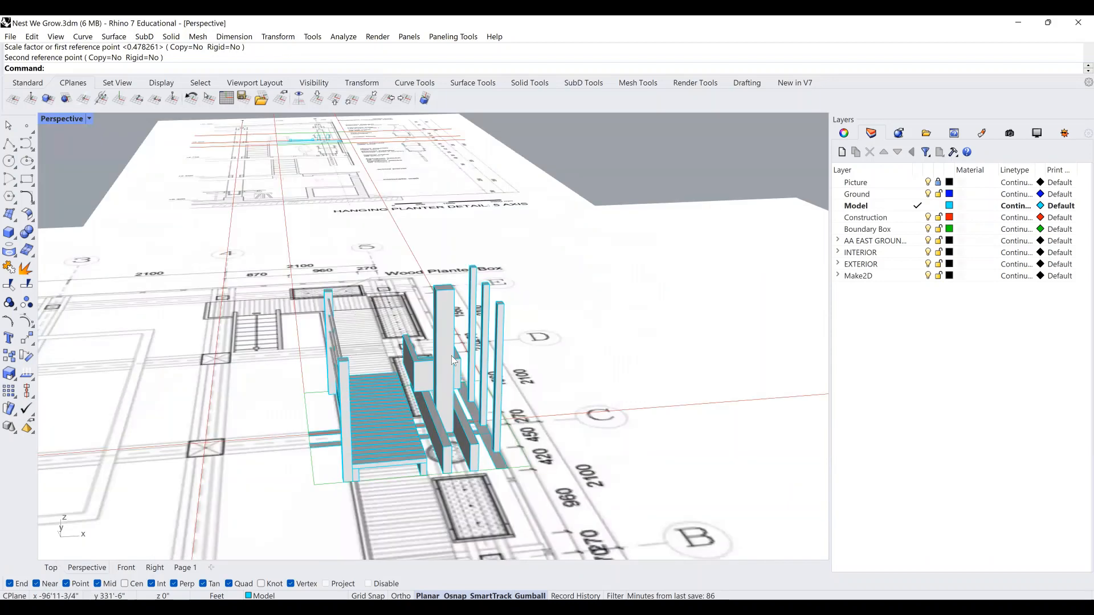
right_click_drag(451, 356, 490, 352)
scroll(608, 414, "up", 2)
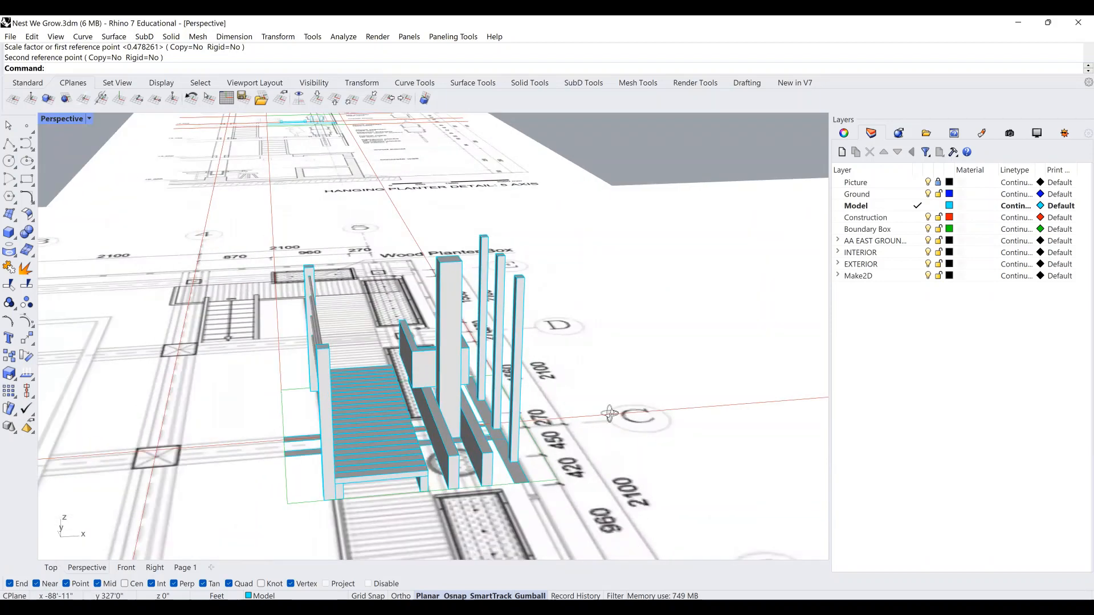
right_click_drag(552, 420, 452, 254)
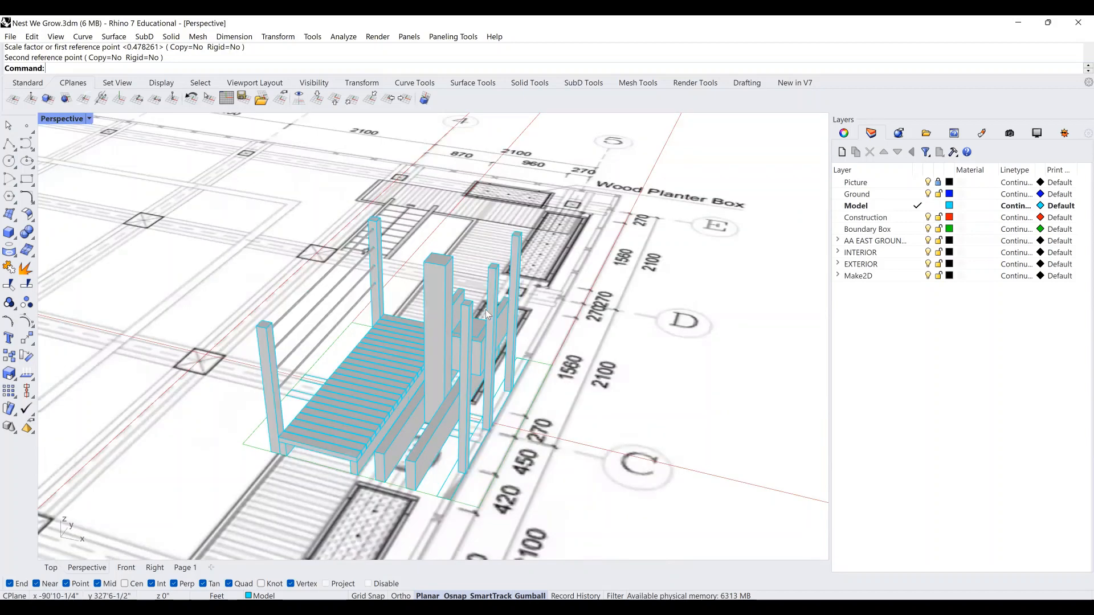
right_click_drag(485, 310, 465, 307, "shift")
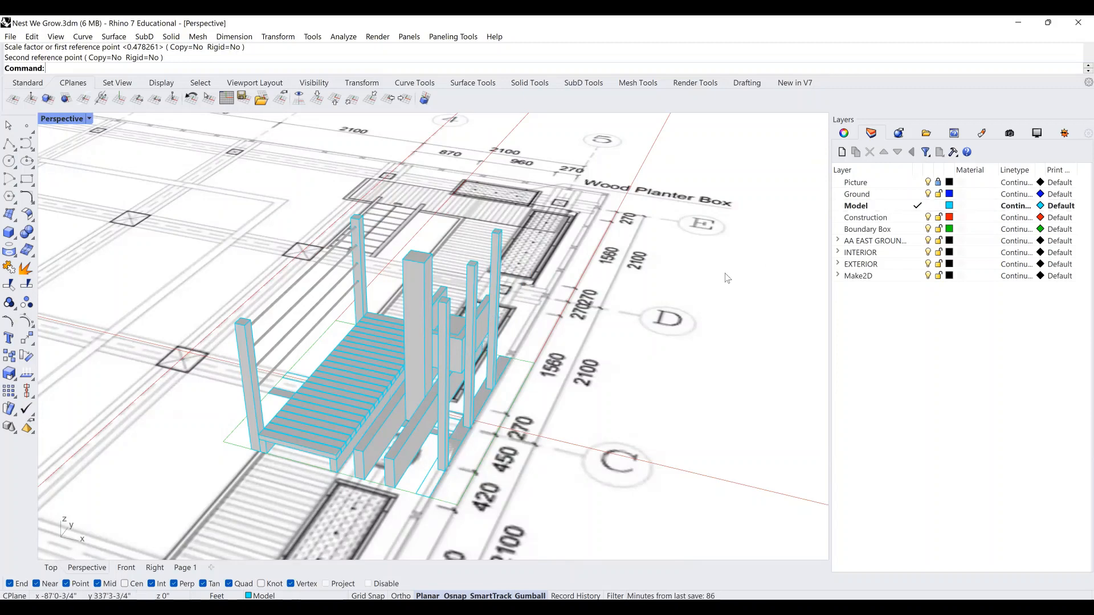
scroll(601, 312, "down", 2)
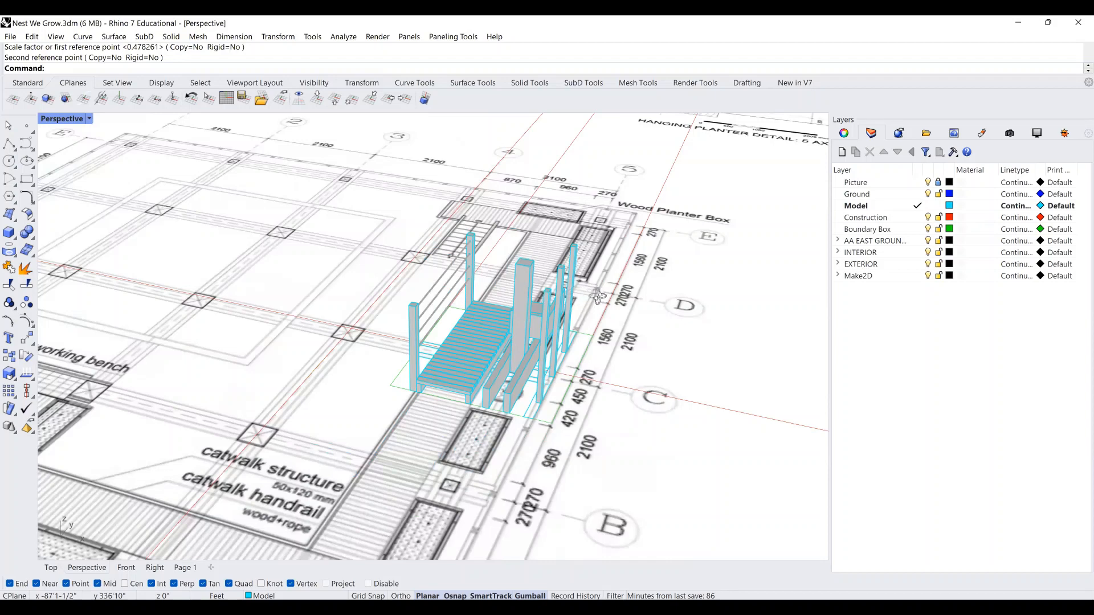
right_click_drag(592, 292, 603, 295)
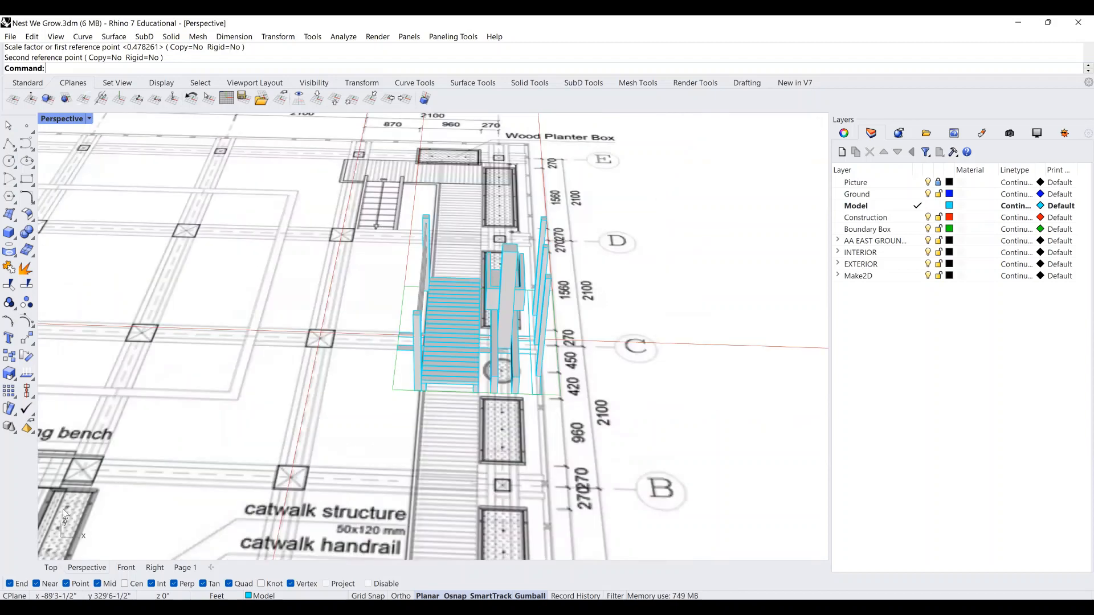
scroll(602, 295, "down", 10)
key("ctrl+F1")
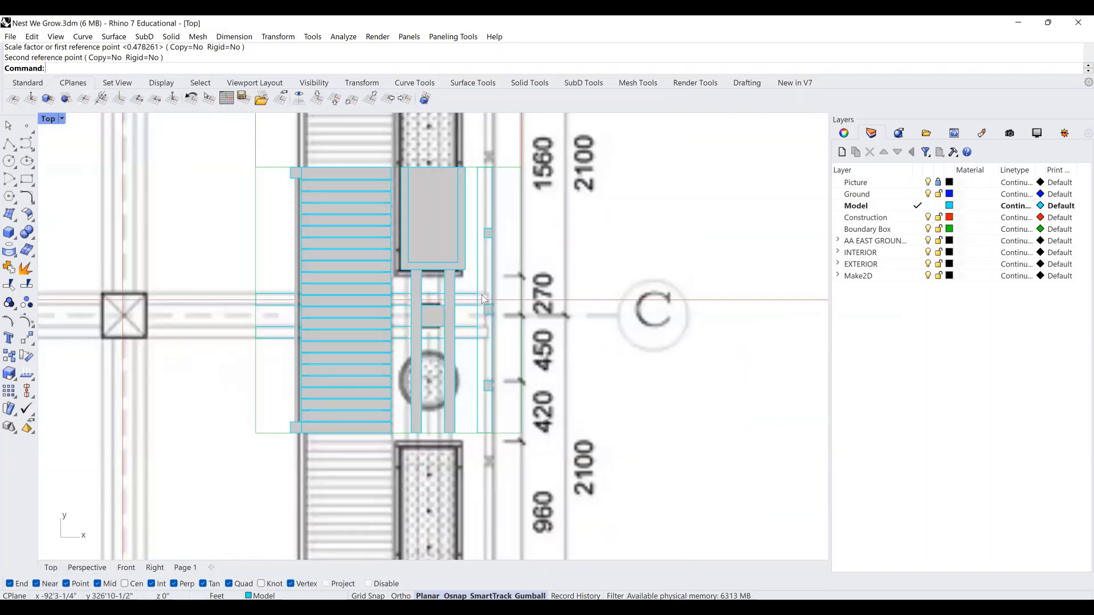
scroll(492, 297, "down", 7)
scroll(494, 297, "down", 12)
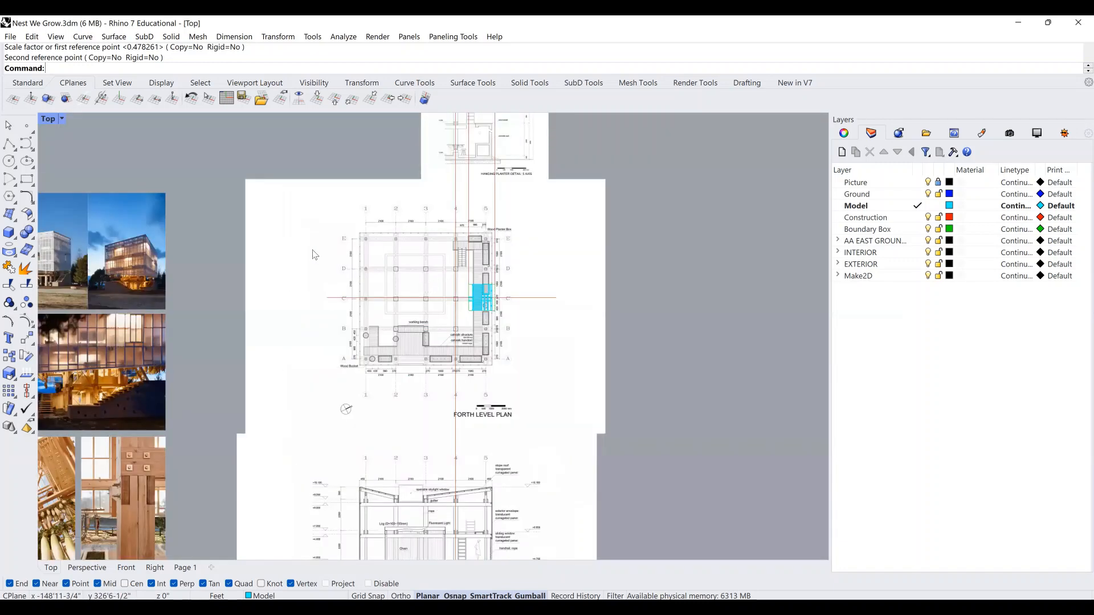
right_click_drag(313, 253, 586, 242)
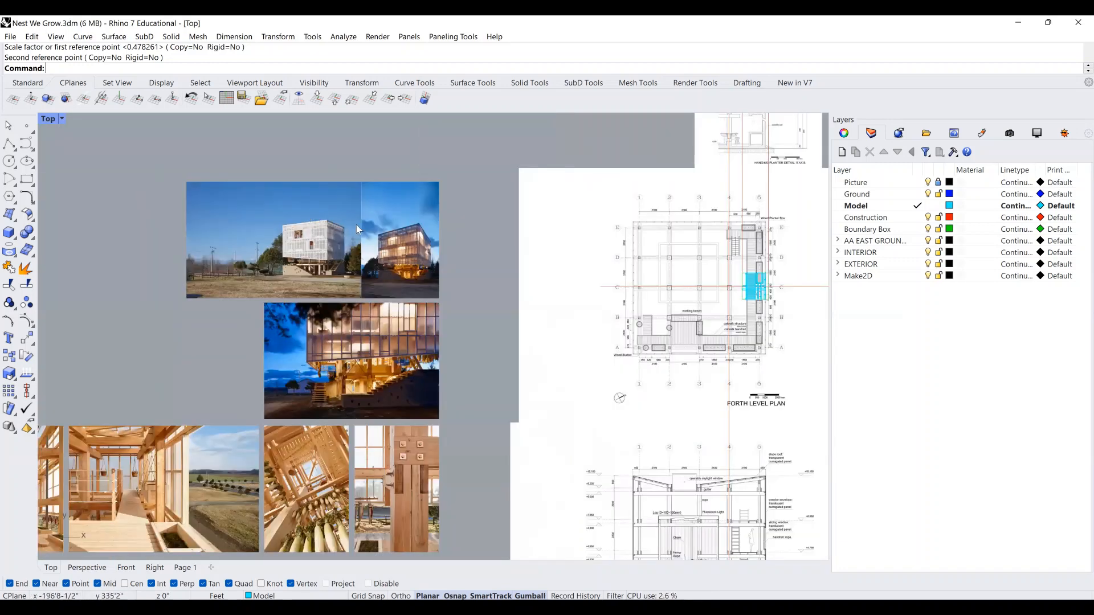
scroll(309, 233, "up", 10)
scroll(389, 254, "down", 10)
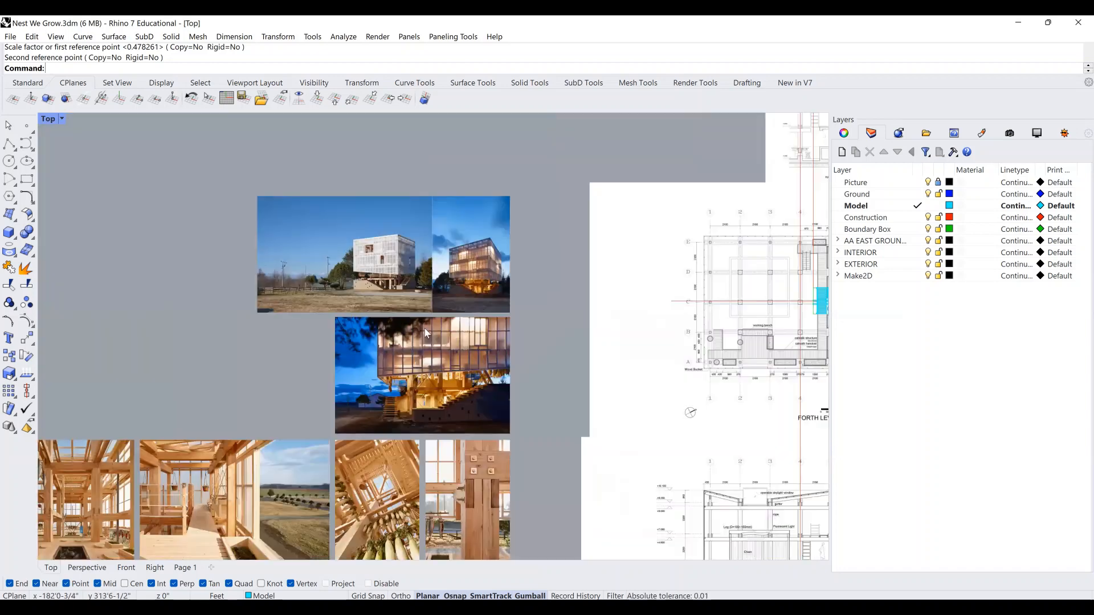
scroll(419, 310, "up", 8)
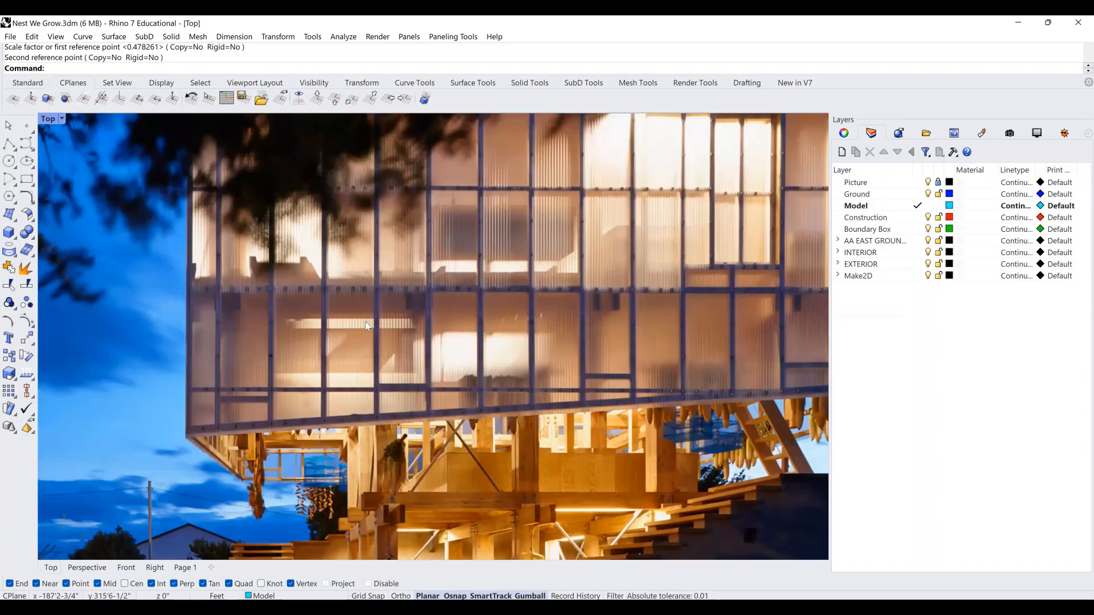
scroll(496, 261, "down", 10)
scroll(536, 267, "up", 3)
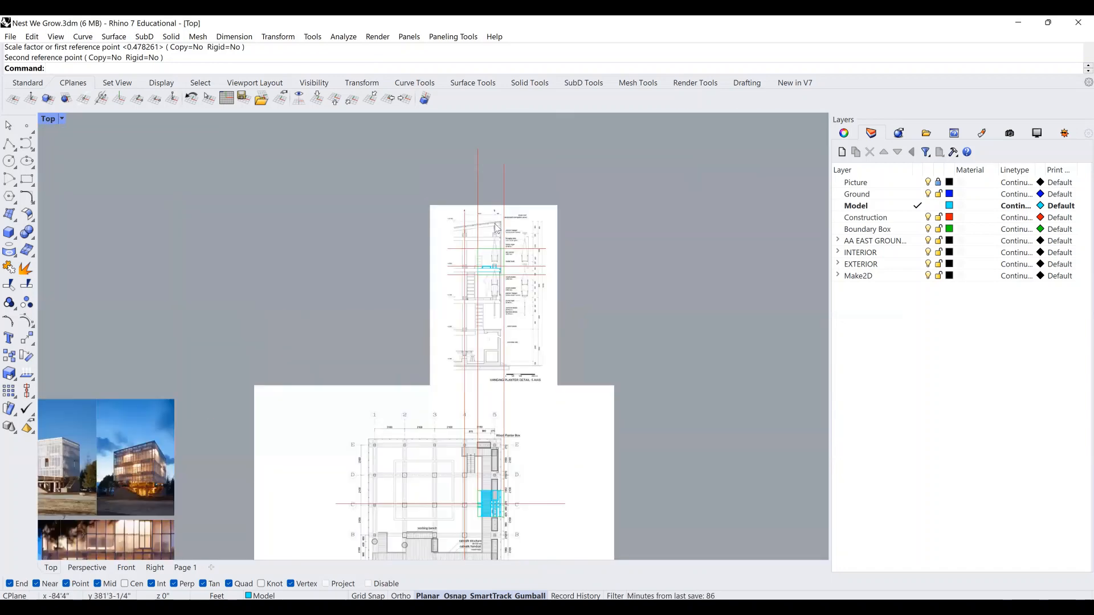
scroll(476, 228, "up", 10)
scroll(473, 228, "down", 2)
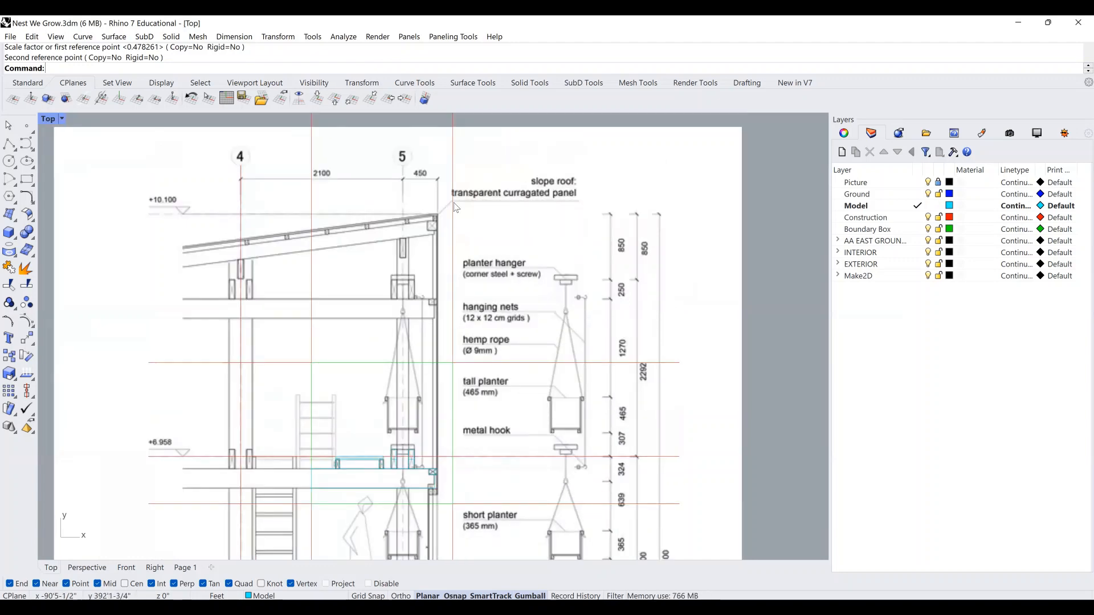
scroll(516, 206, "down", 4)
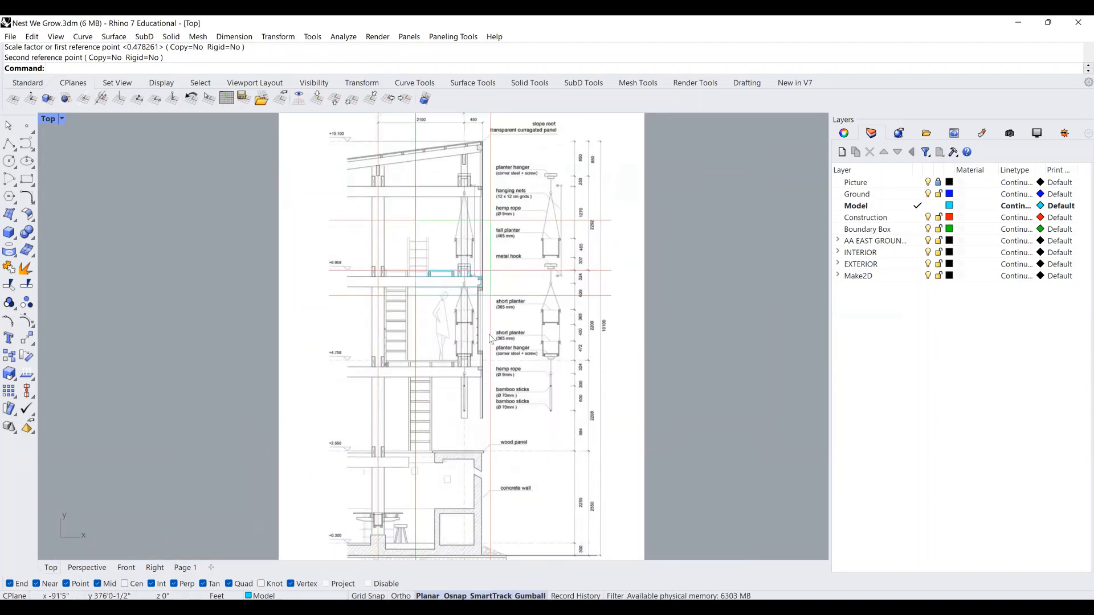
right_click_drag(486, 457, 487, 362)
right_click_drag(490, 229, 493, 259)
scroll(490, 276, "up", 4)
scroll(492, 330, "down", 12)
right_click_drag(492, 344, 489, 222)
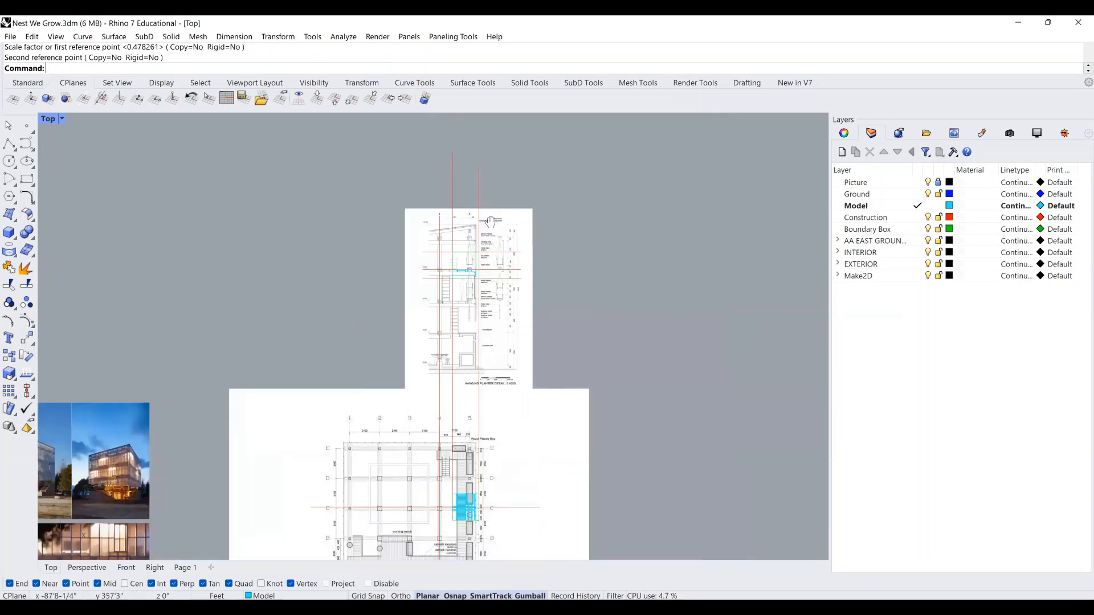
right_click_drag(493, 507, 497, 358)
scroll(494, 390, "up", 4)
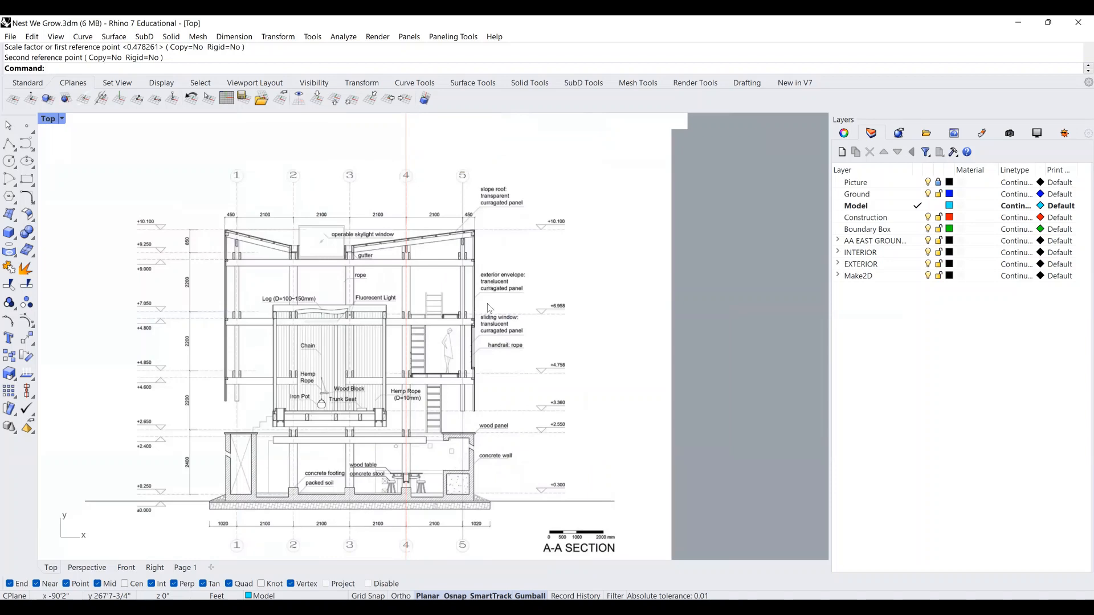
scroll(490, 310, "up", 2)
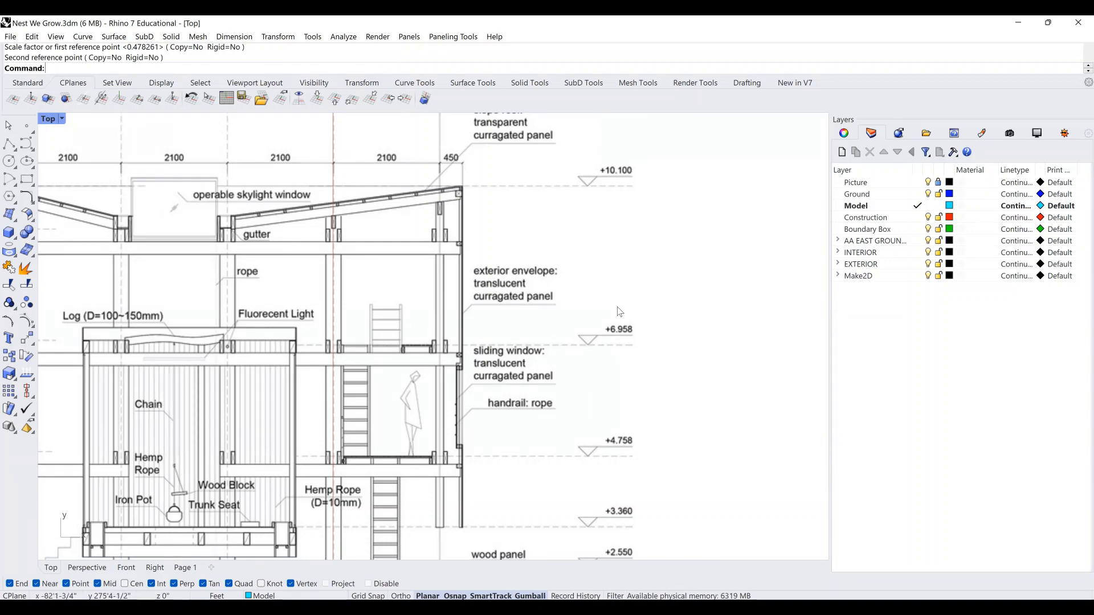
scroll(620, 311, "down", 5)
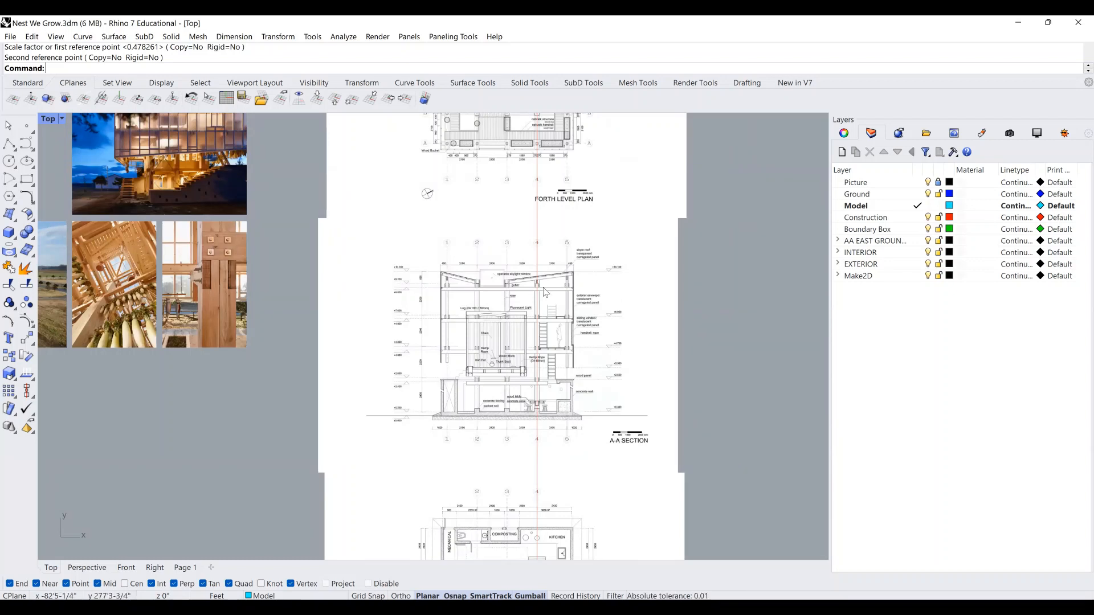
Pan and zoom the Top view past the FORTH LEVEL PLAN to the section sheet above it.
right_click_drag(298, 227, 659, 391)
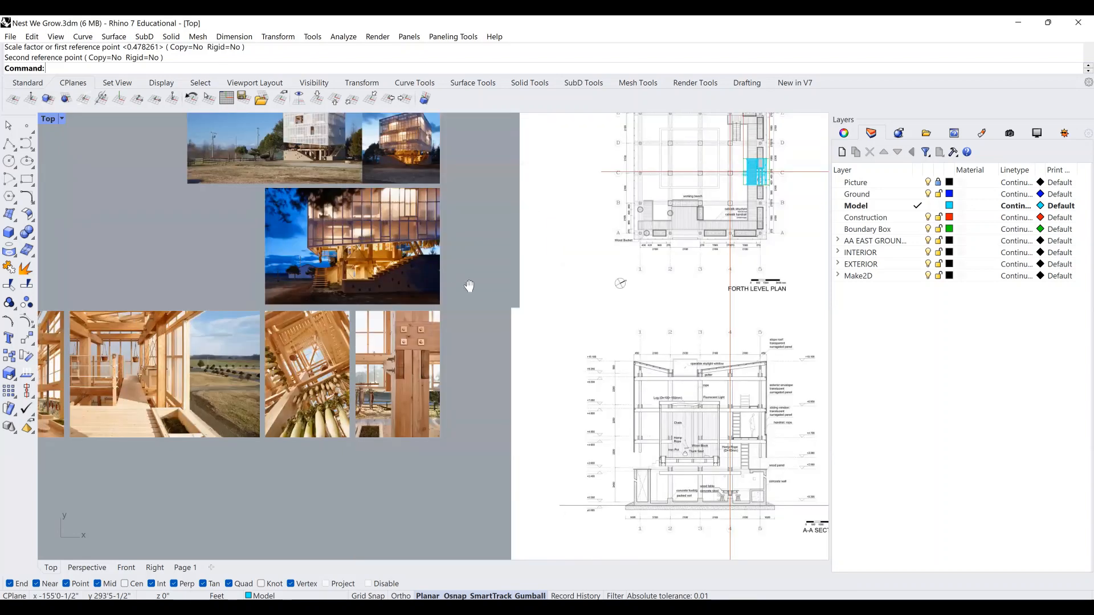
right_click_drag(259, 276, 371, 337)
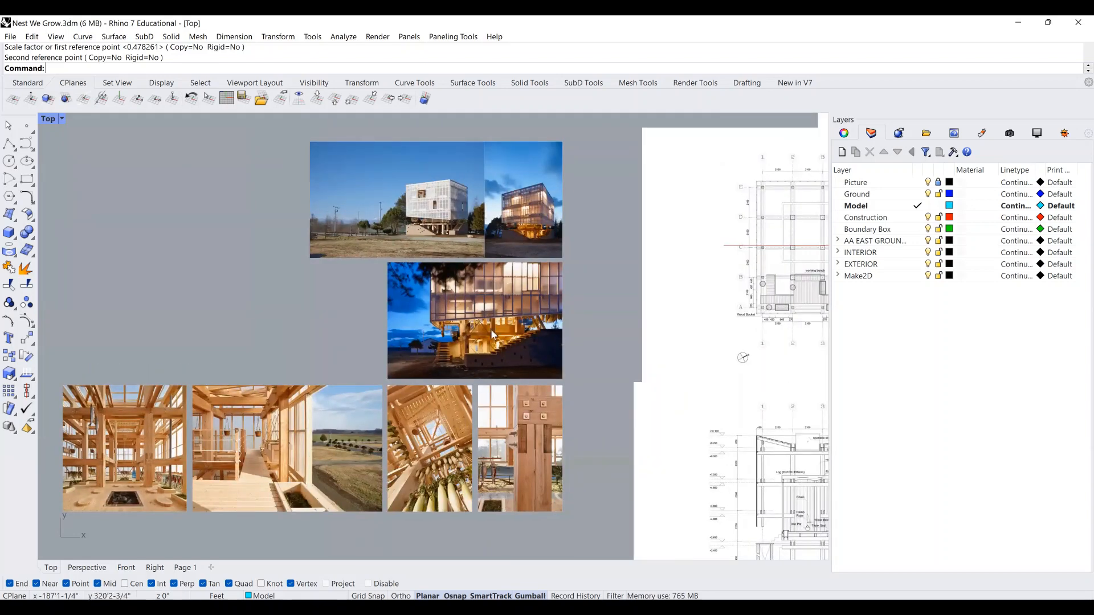
right_click_drag(498, 346, 497, 346)
right_click_drag(713, 304, 479, 369)
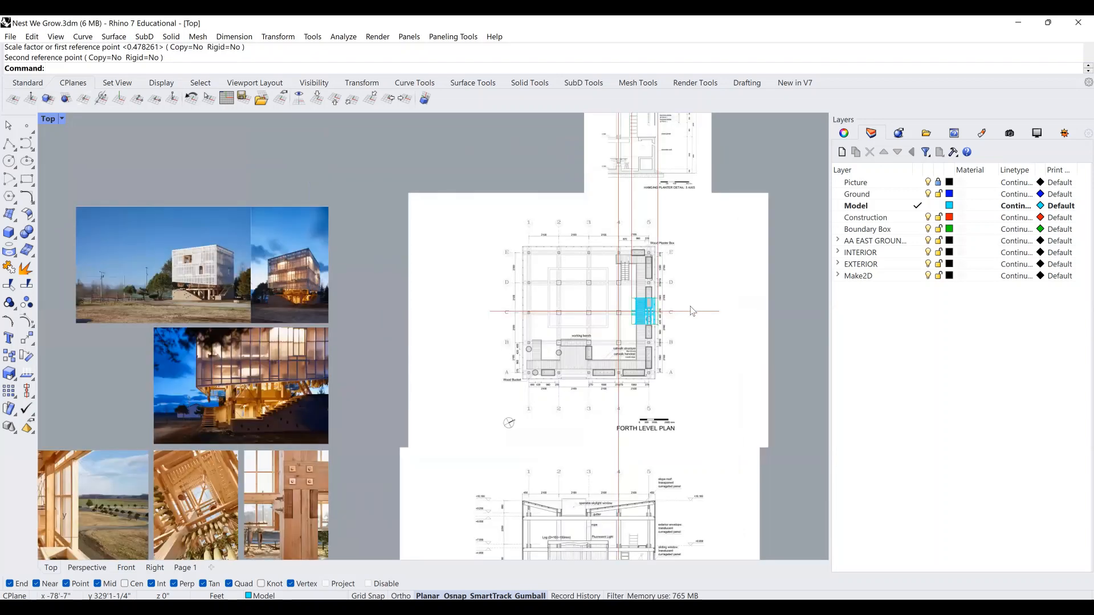
scroll(664, 302, "up", 7)
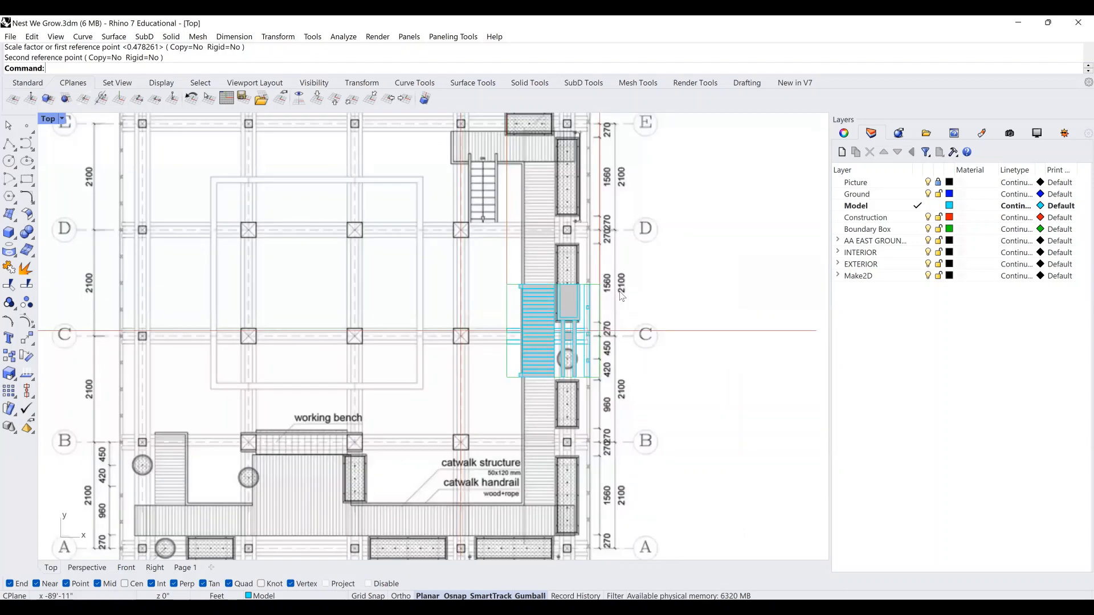
scroll(621, 296, "up", 5)
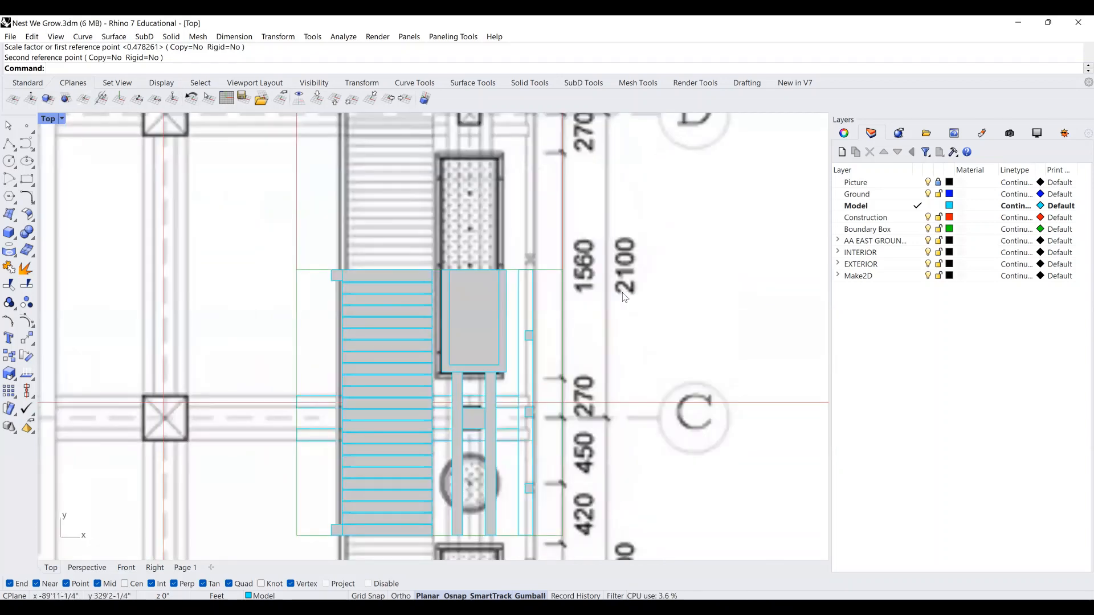
scroll(623, 296, "down", 4)
scroll(624, 297, "down", 7)
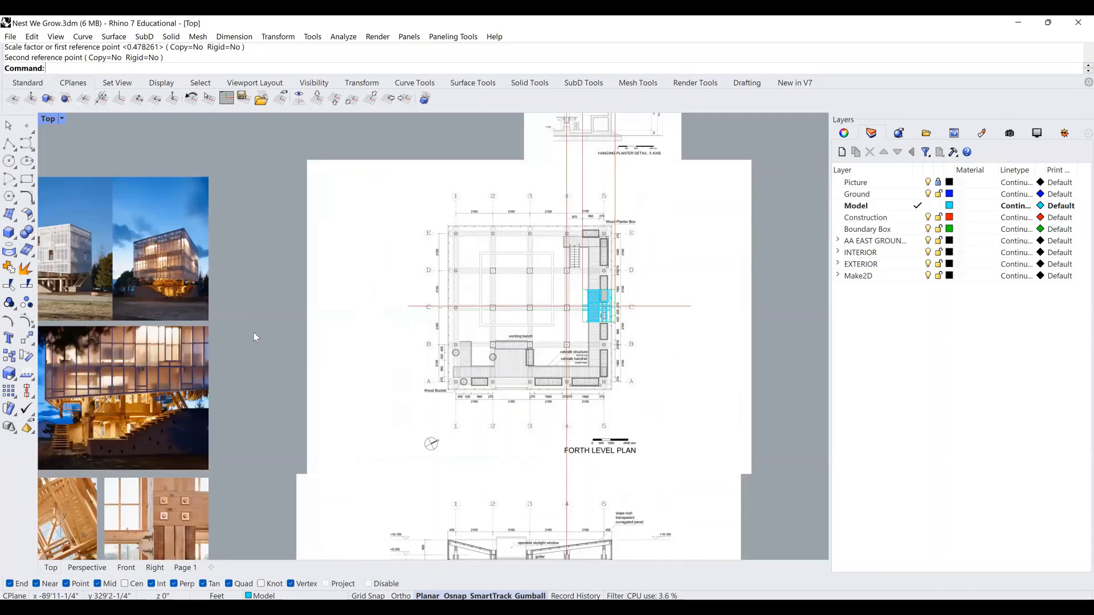
scroll(238, 374, "up", 6)
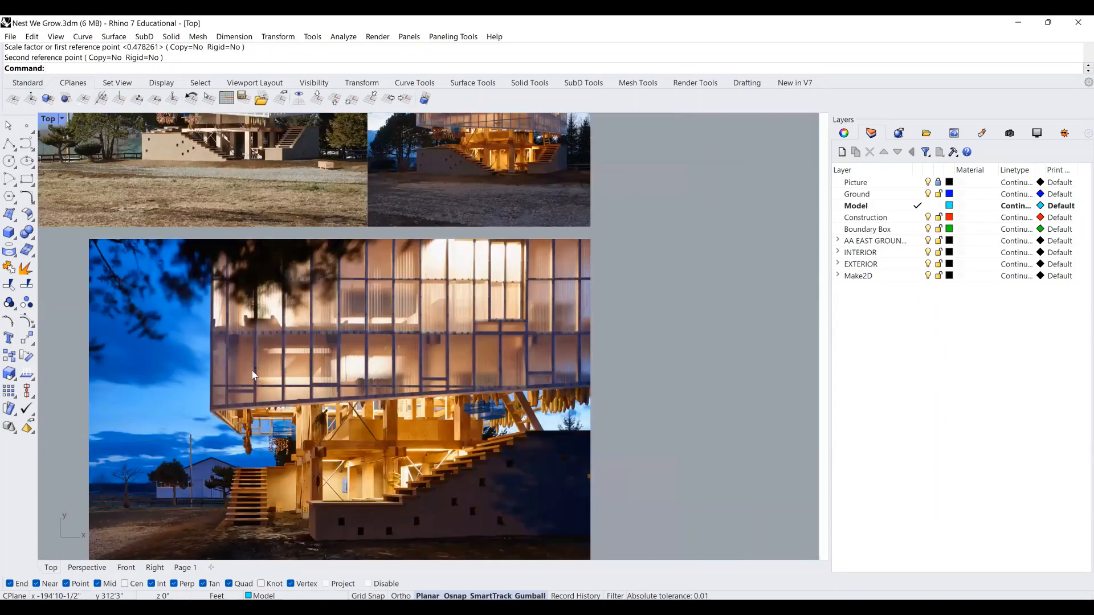
scroll(253, 375, "up", 2)
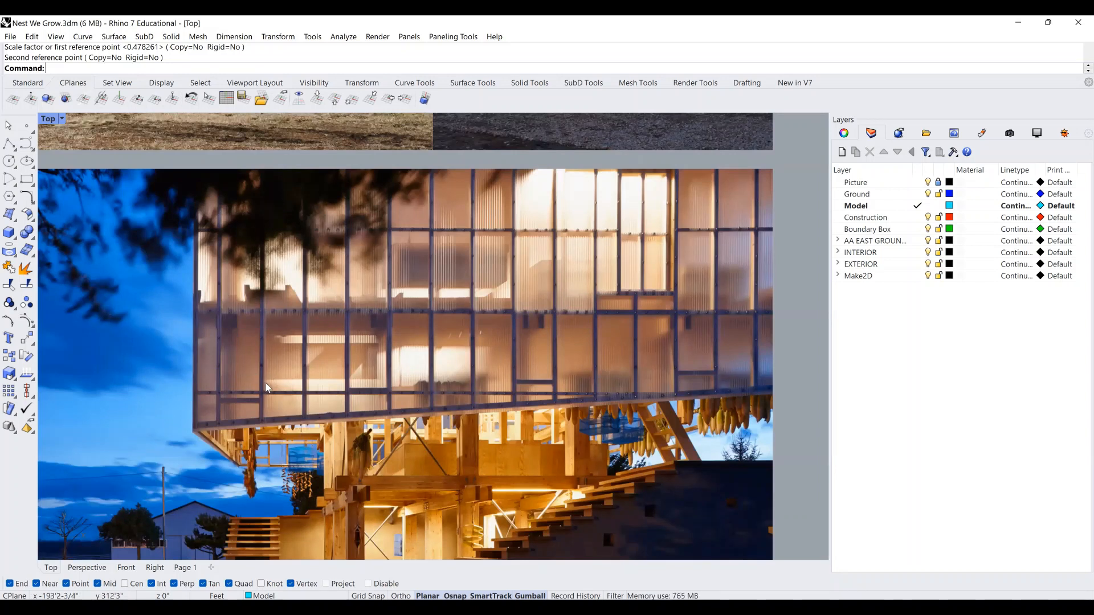
scroll(278, 379, "down", 6)
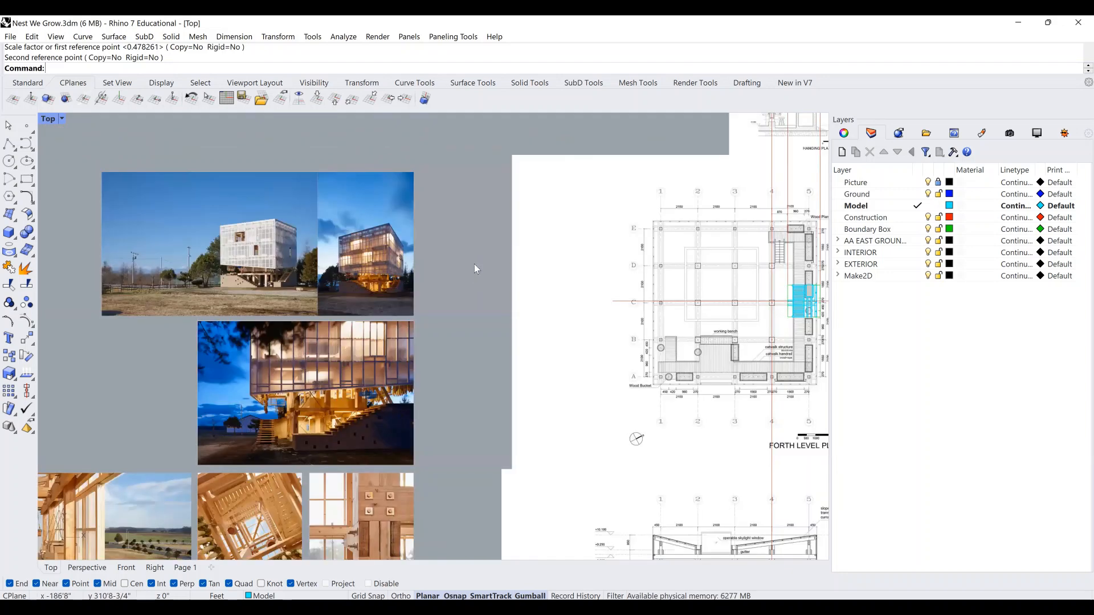
right_click_drag(478, 264, 427, 221)
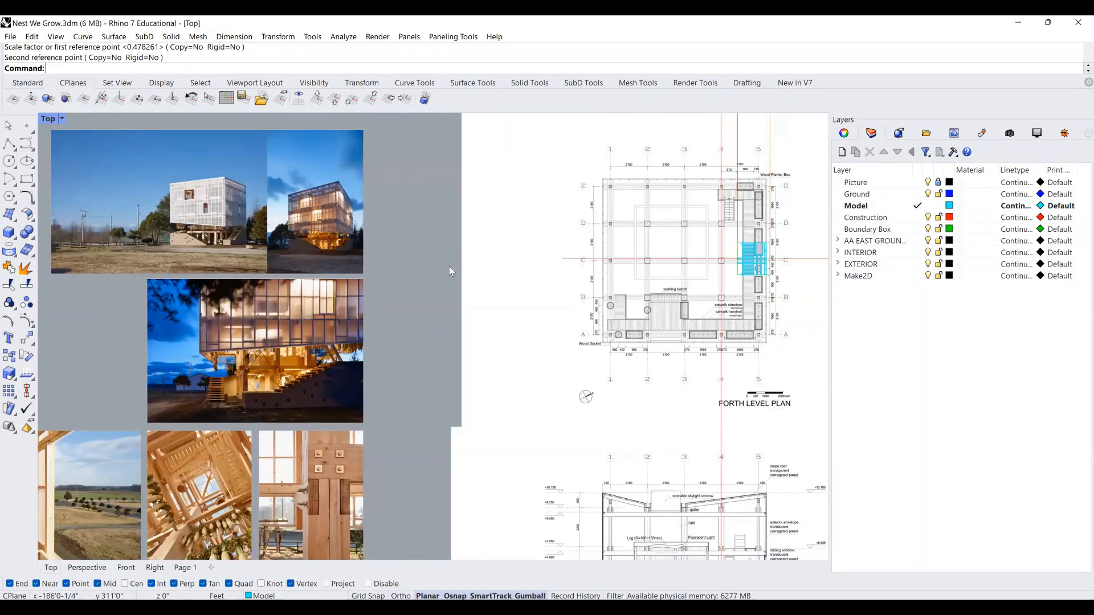
right_click_drag(576, 116, 443, 338)
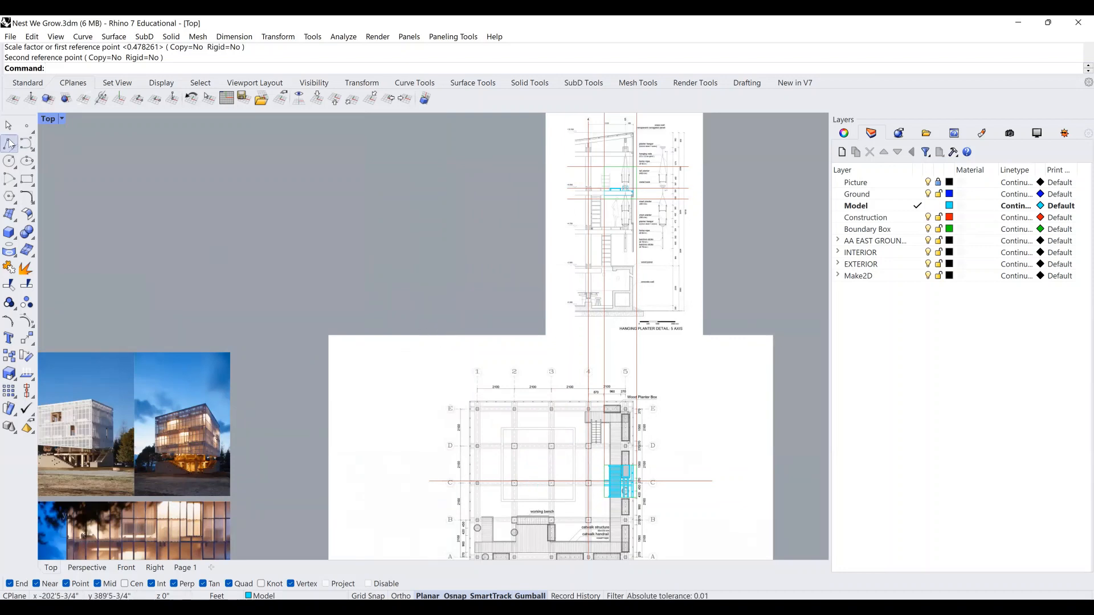
Draw a trial zig-zag polyline of sixteen points beside the plan.
left_click(10, 143)
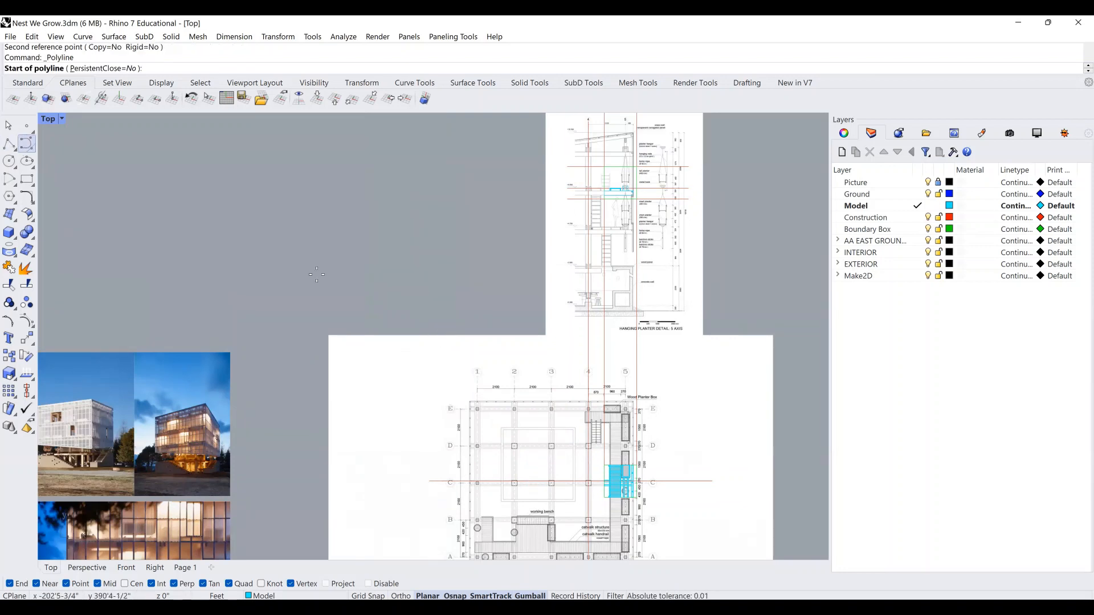
left_click(287, 281)
left_click(286, 263)
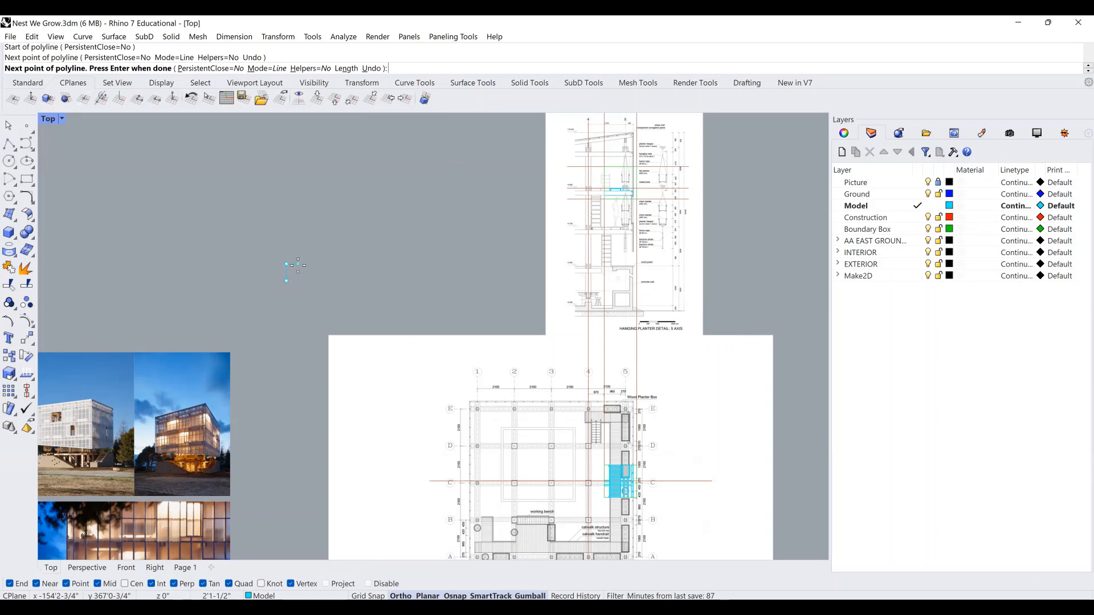
left_click(298, 264)
left_click(297, 283)
left_click(311, 283)
left_click(311, 264)
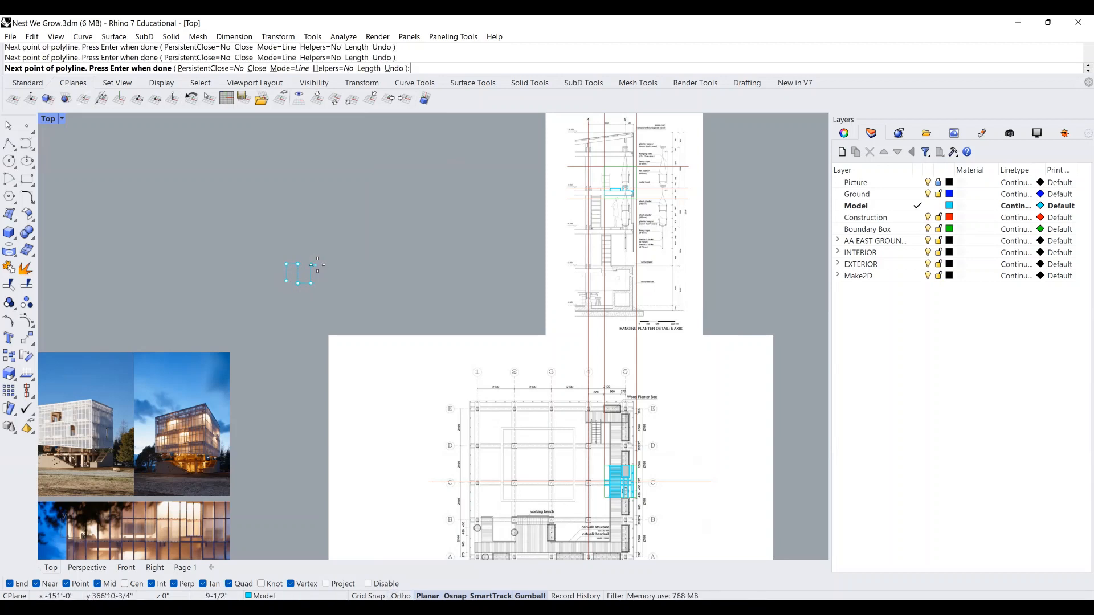
left_click(320, 264)
left_click(320, 285)
left_click(332, 285)
left_click(332, 262)
left_click(342, 261)
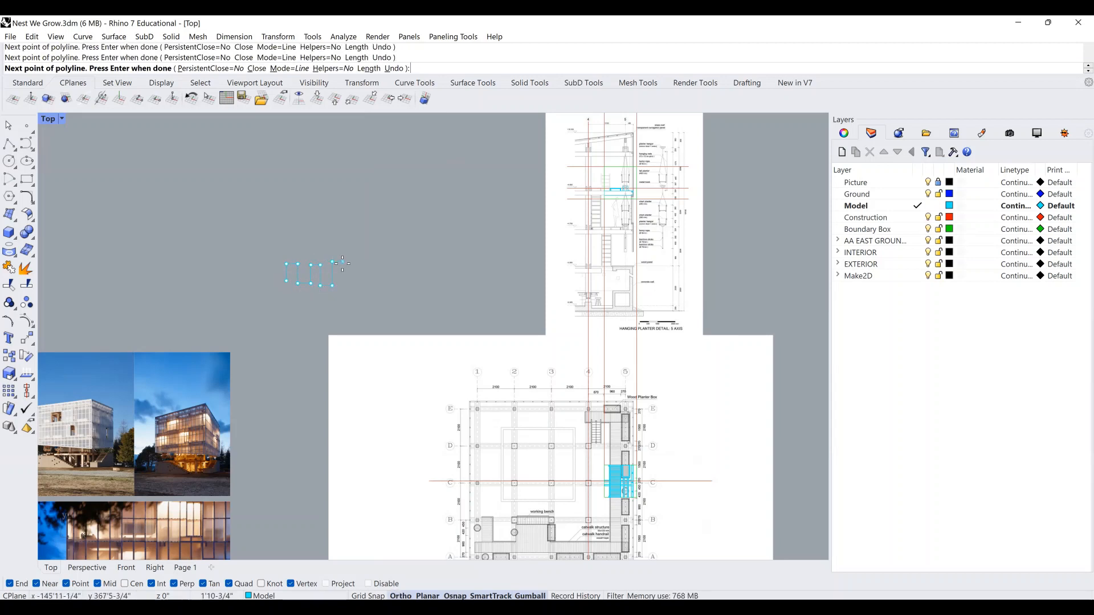
left_click(343, 283, "shift")
left_click(358, 282, "shift")
left_click(358, 257, "shift")
left_click(373, 257, "shift")
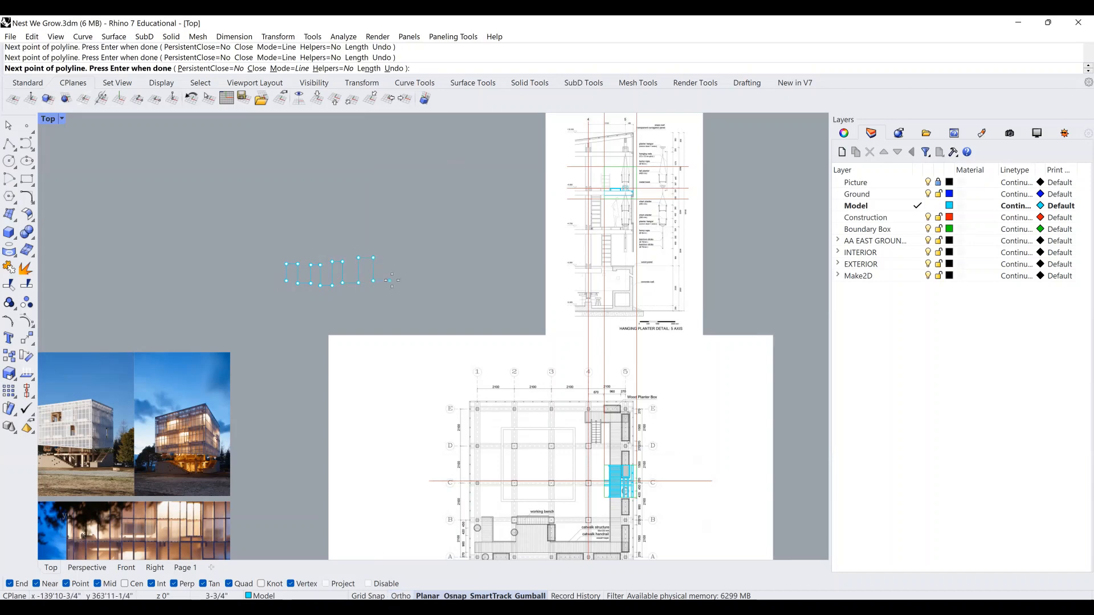
left_click(373, 280, "shift")
key("Return")
Window-select the zig-zag, then zoom in on the cyan catwalk model at gridline C.
left_click_drag(434, 300, 187, 224)
right_click_drag(418, 213, 433, 204)
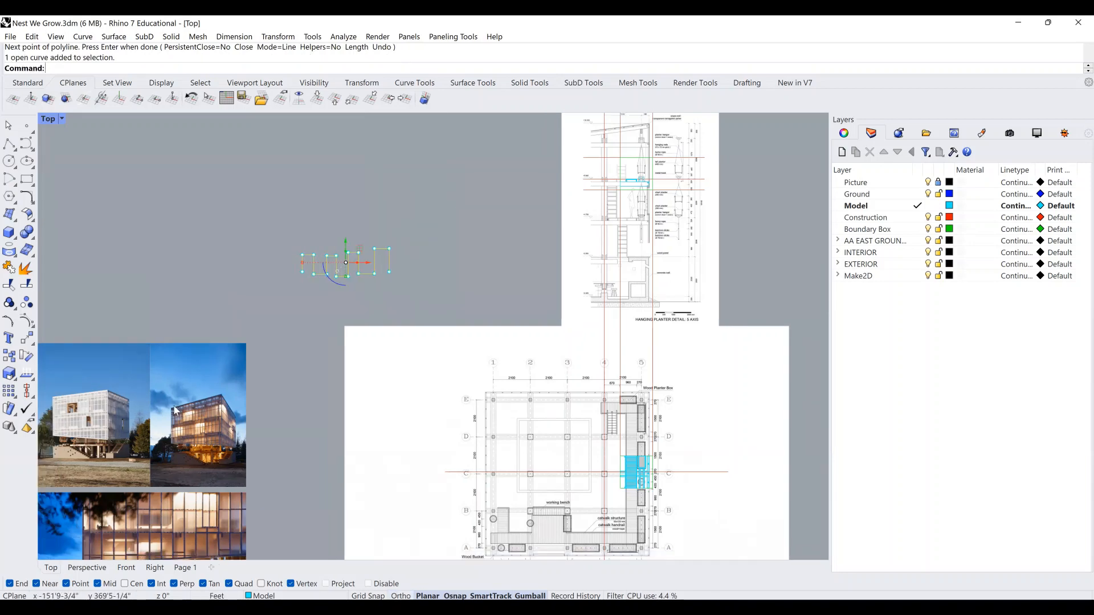
scroll(71, 419, "up", 6)
right_click_drag(71, 420, 194, 345)
scroll(216, 345, "up", 6)
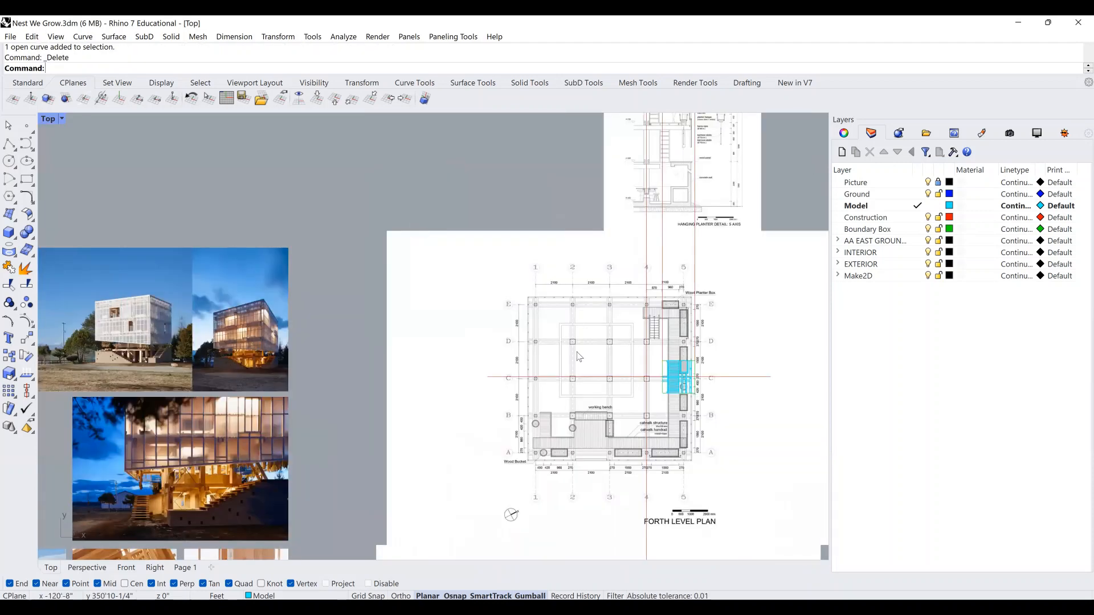
scroll(704, 377, "up", 16)
right_click_drag(704, 377, 560, 354)
scroll(543, 325, "up", 2)
scroll(486, 301, "up", 6)
scroll(507, 284, "up", 2)
right_click_drag(508, 285, 457, 189)
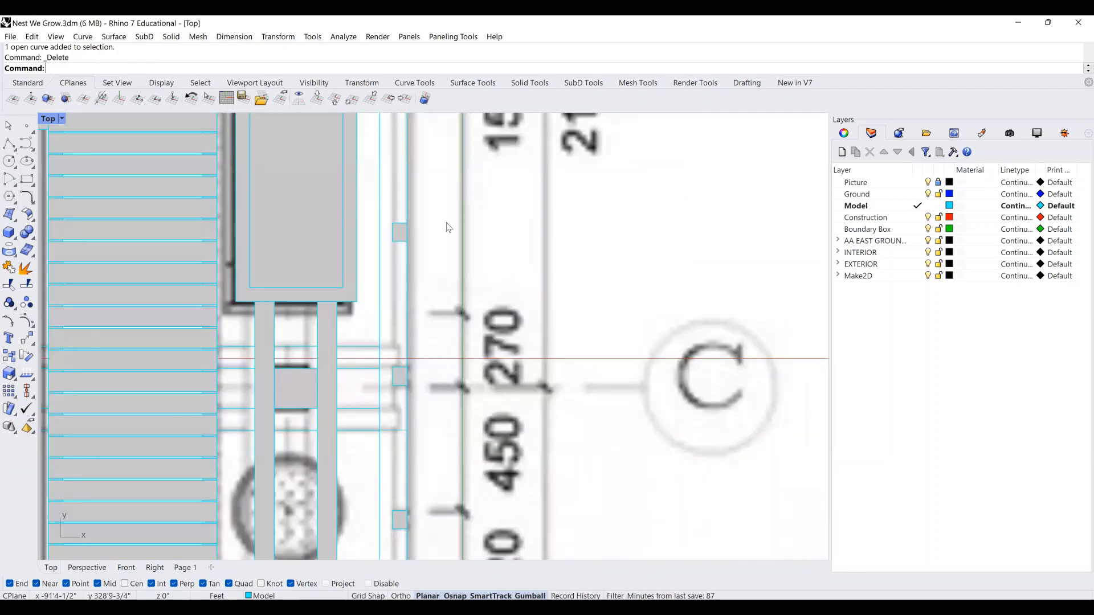
right_click_drag(442, 238, 487, 203)
scroll(488, 207, "down", 2)
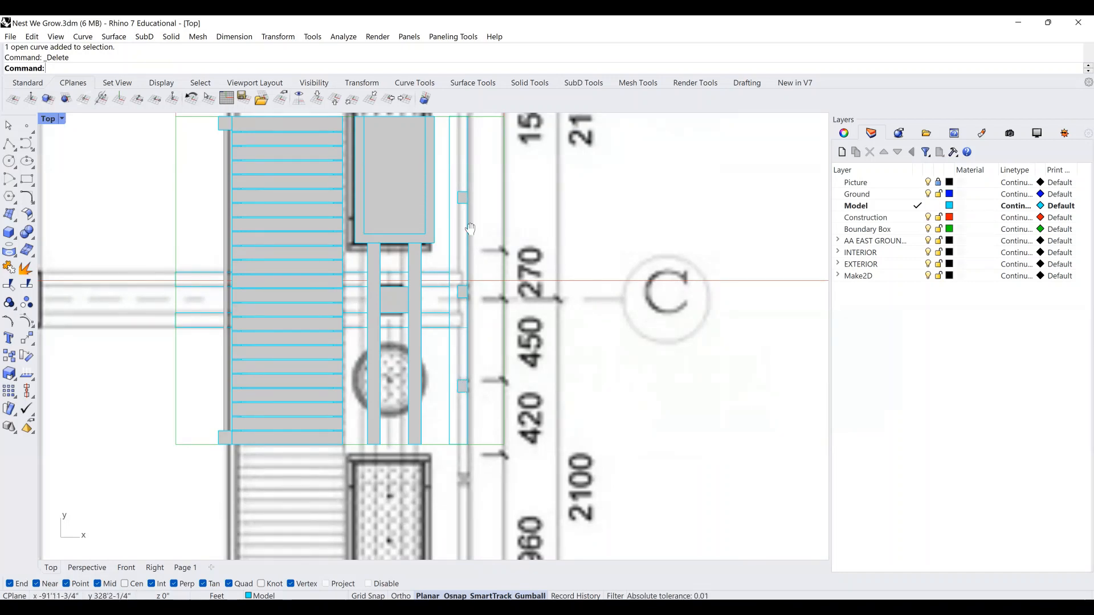
right_click_drag(468, 227, 467, 251)
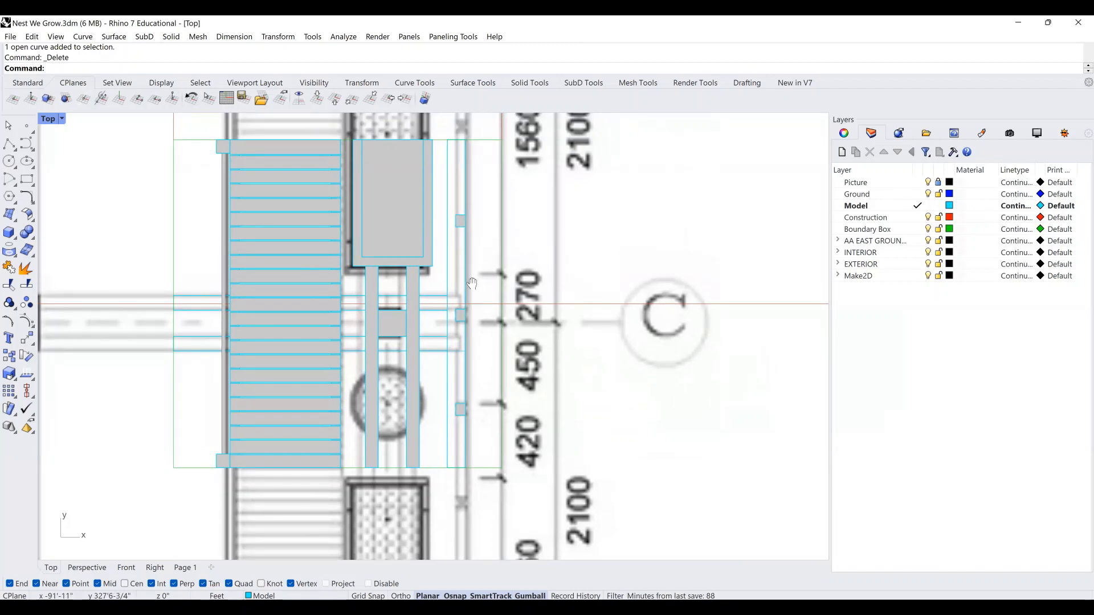
right_click_drag(466, 380, 465, 398)
scroll(476, 292, "down", 3)
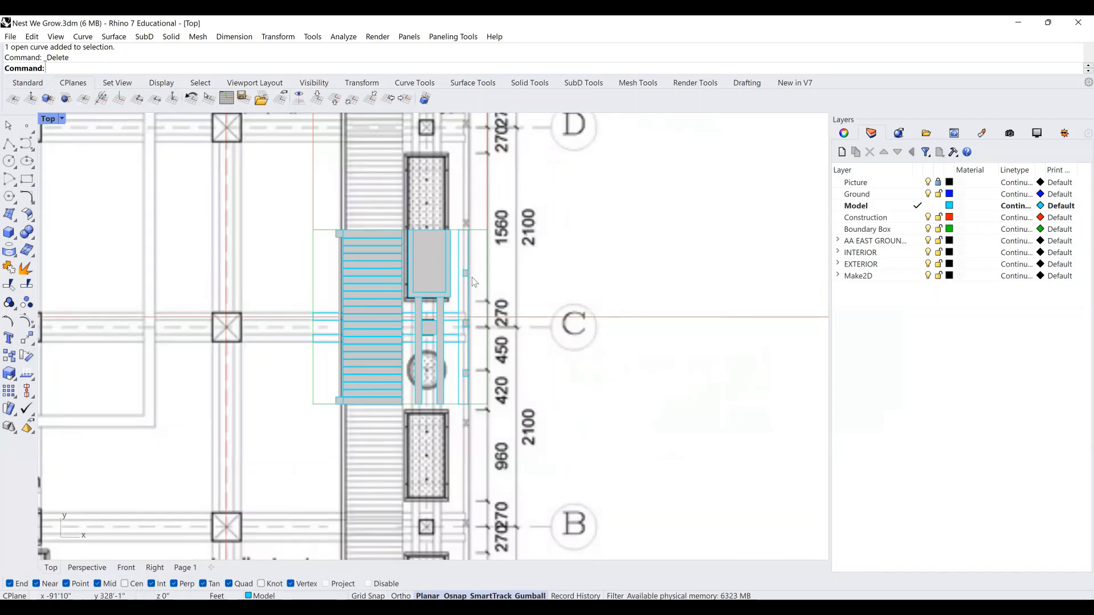
scroll(475, 282, "up", 1)
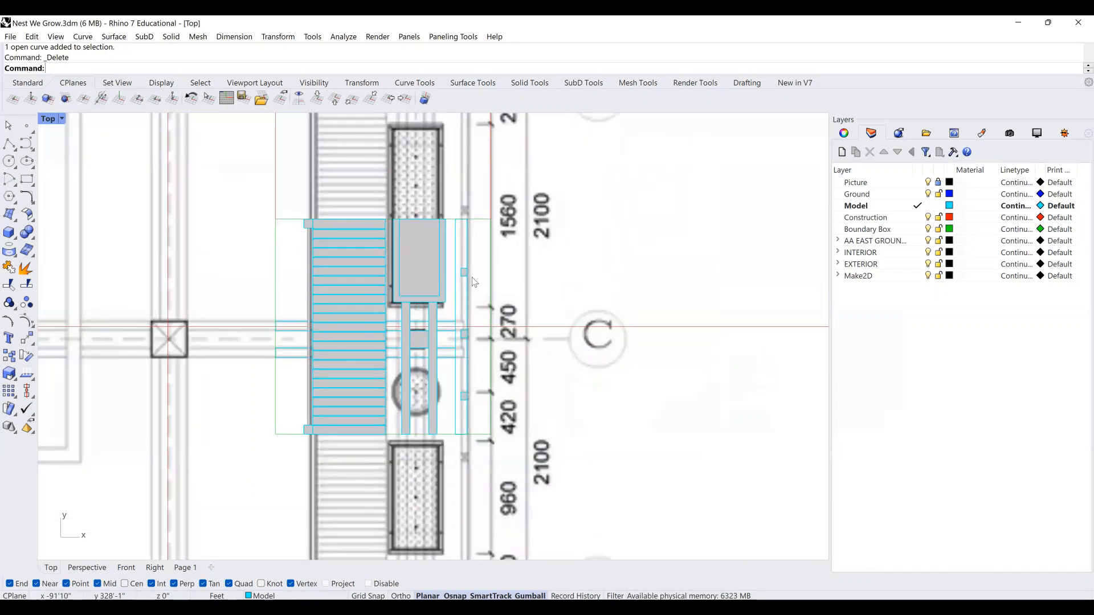
scroll(490, 334, "up", 4)
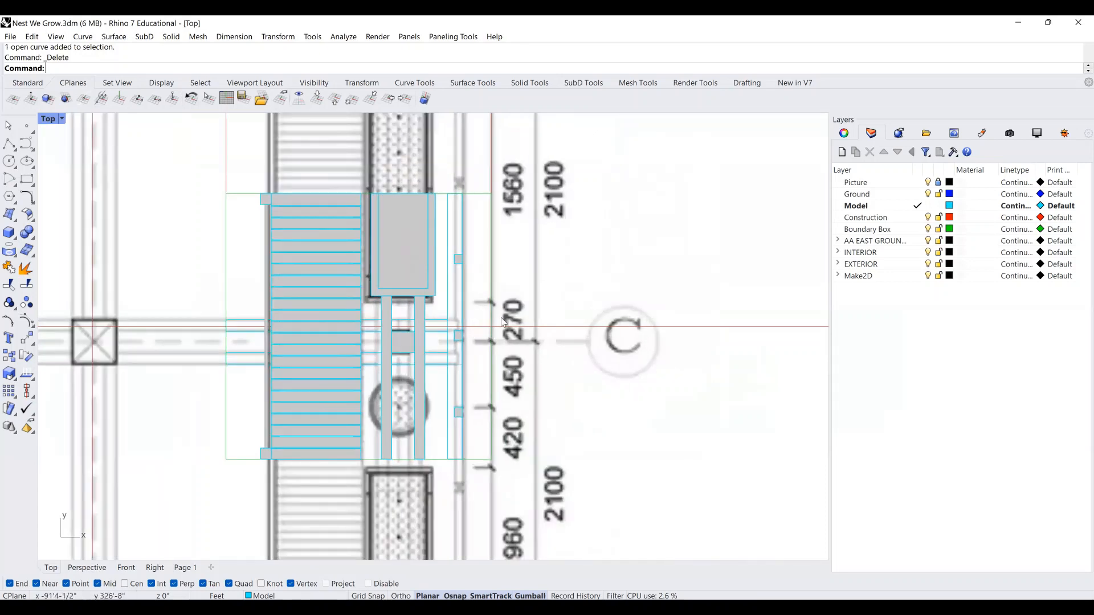
Start a polyline at the small post's midpoint with points @1/8",0 and @0,-1/8".
left_click(9, 142)
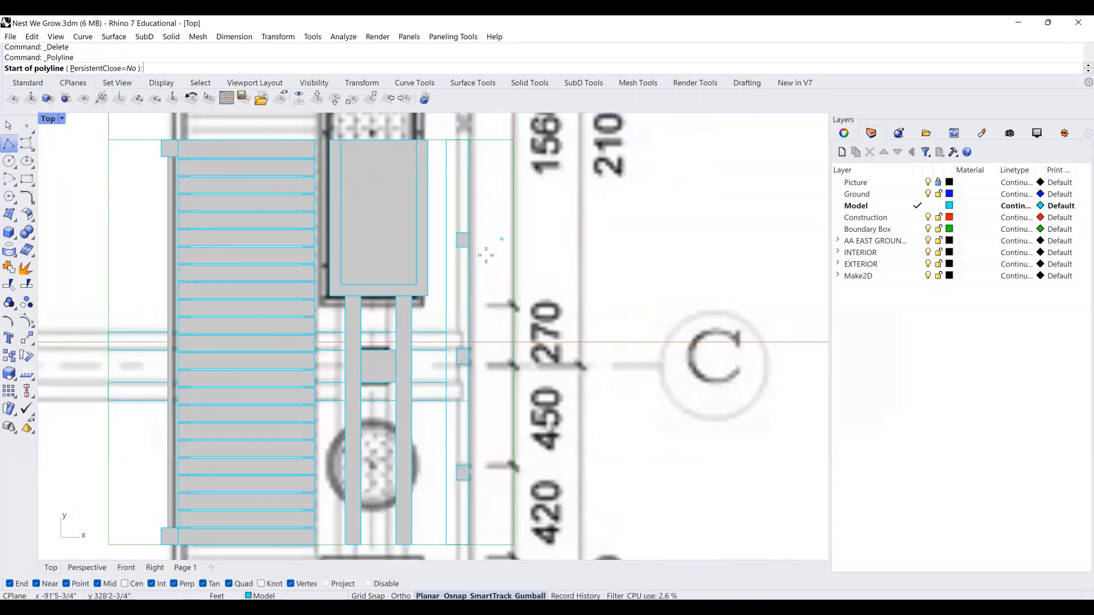
scroll(486, 251, "up", 4)
left_click(453, 228)
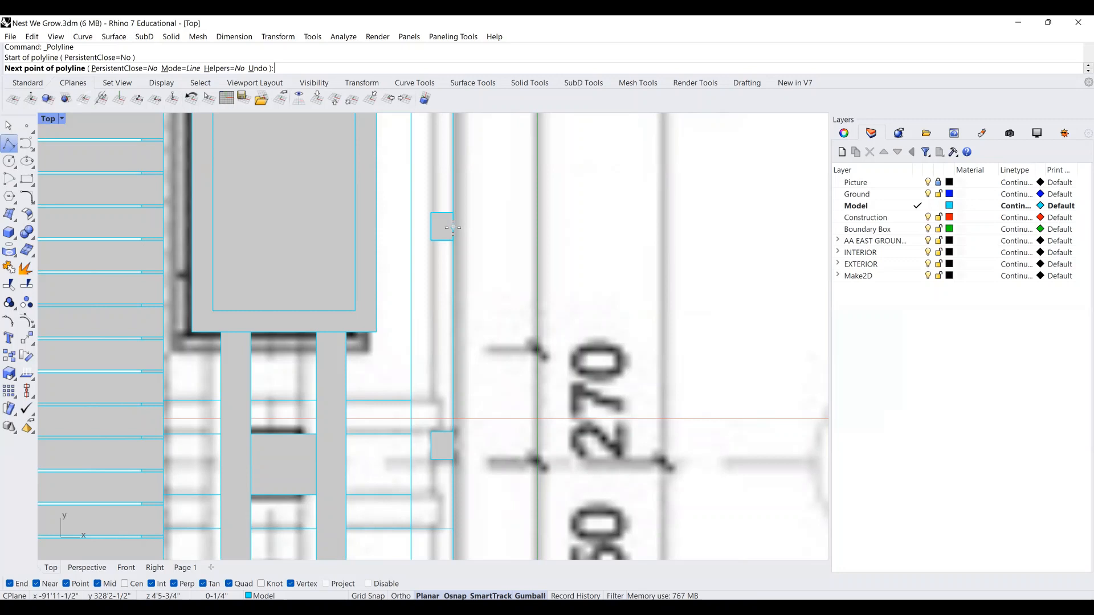
type("@")
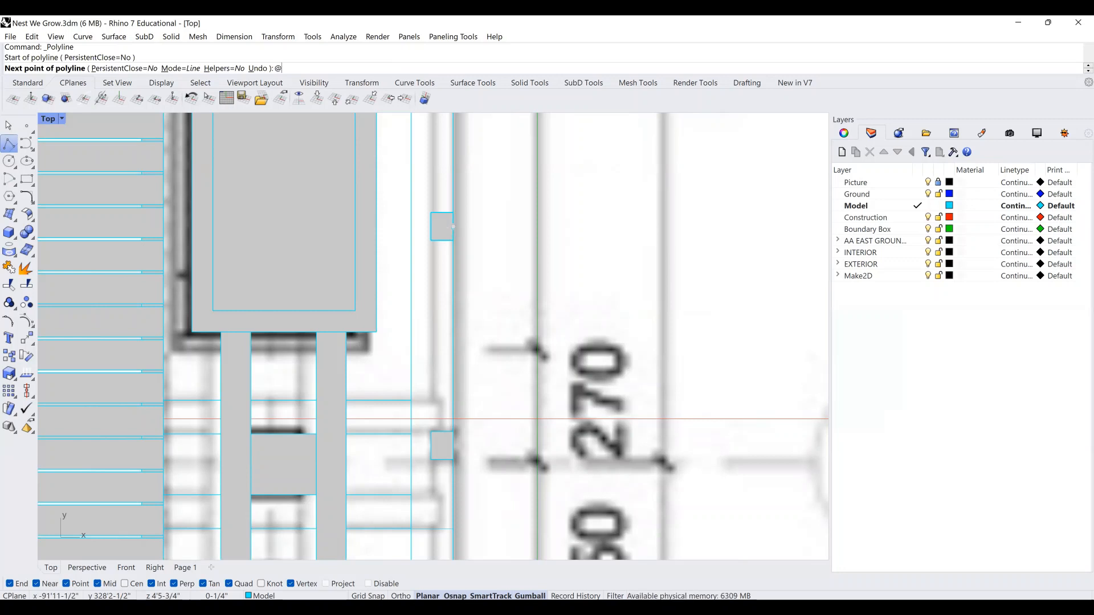
type("1/8")
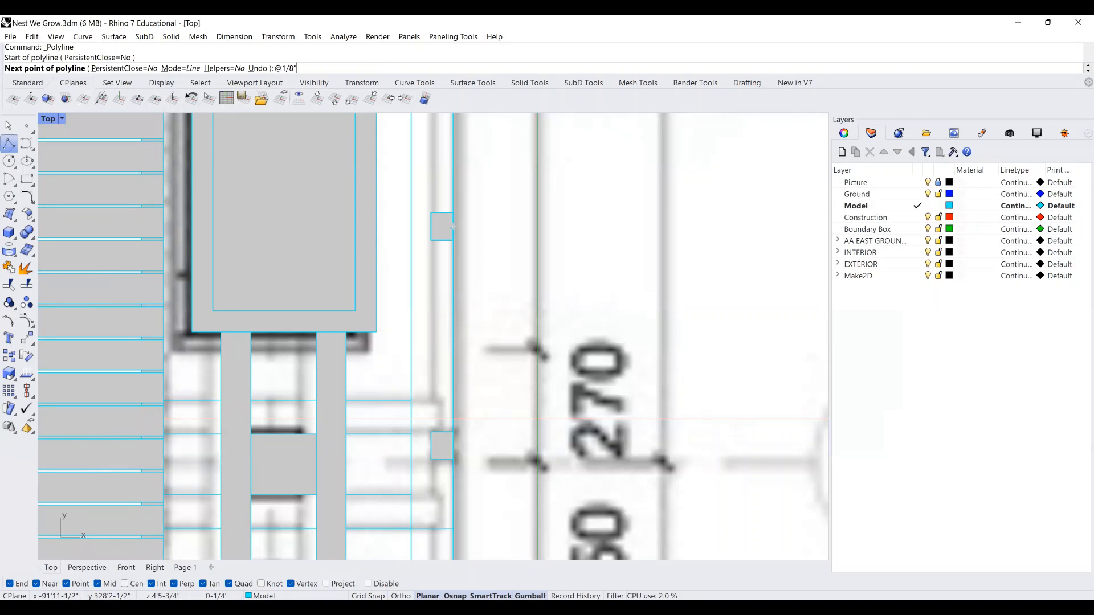
type("\",")
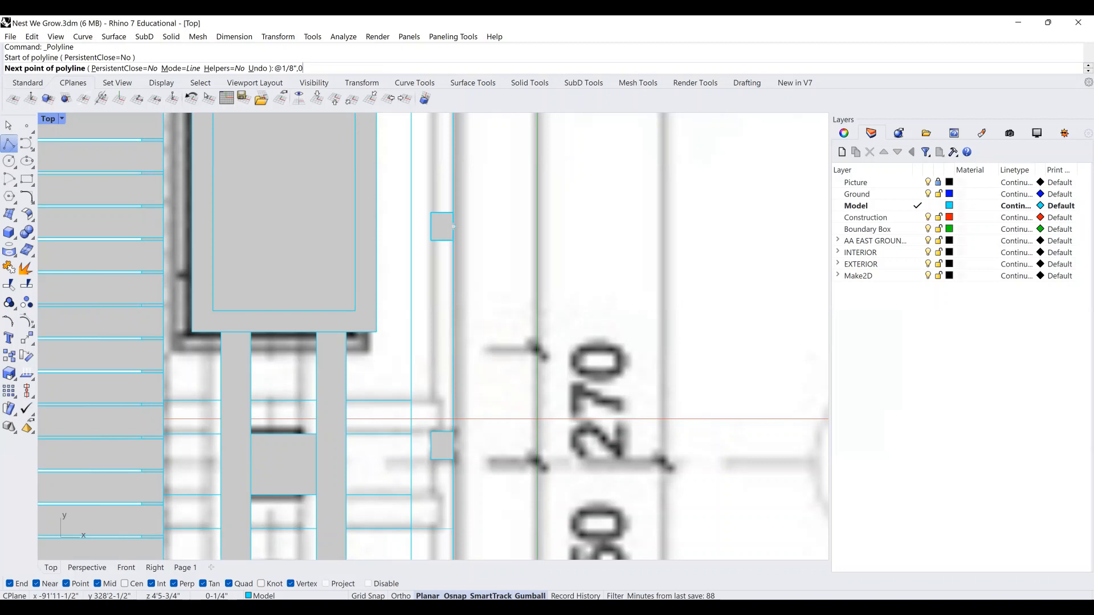
type("0")
key("Return")
scroll(456, 228, "up", 5)
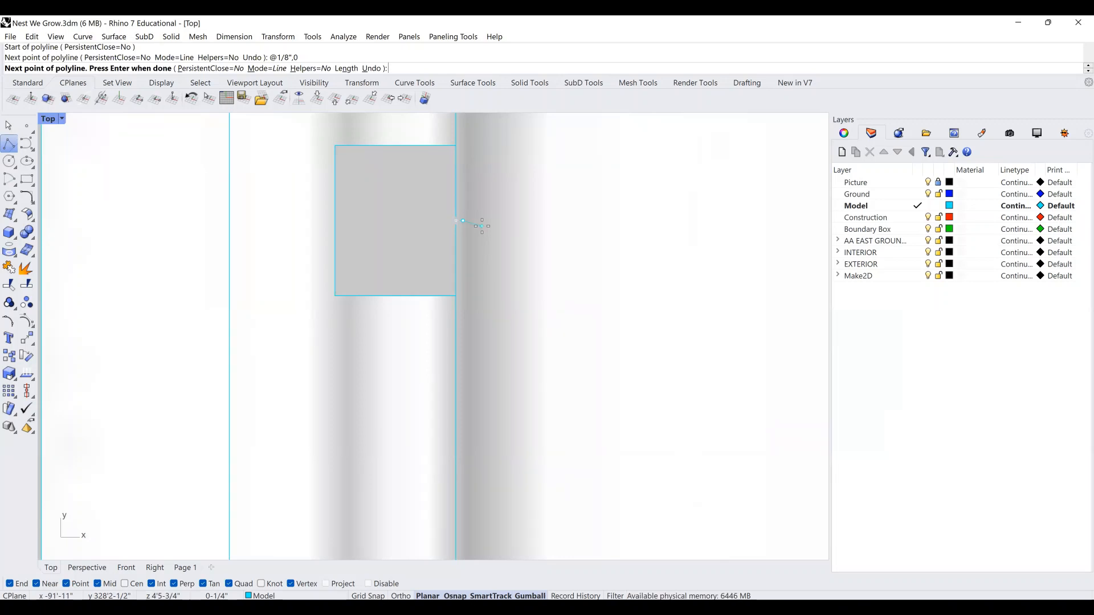
type("@0")
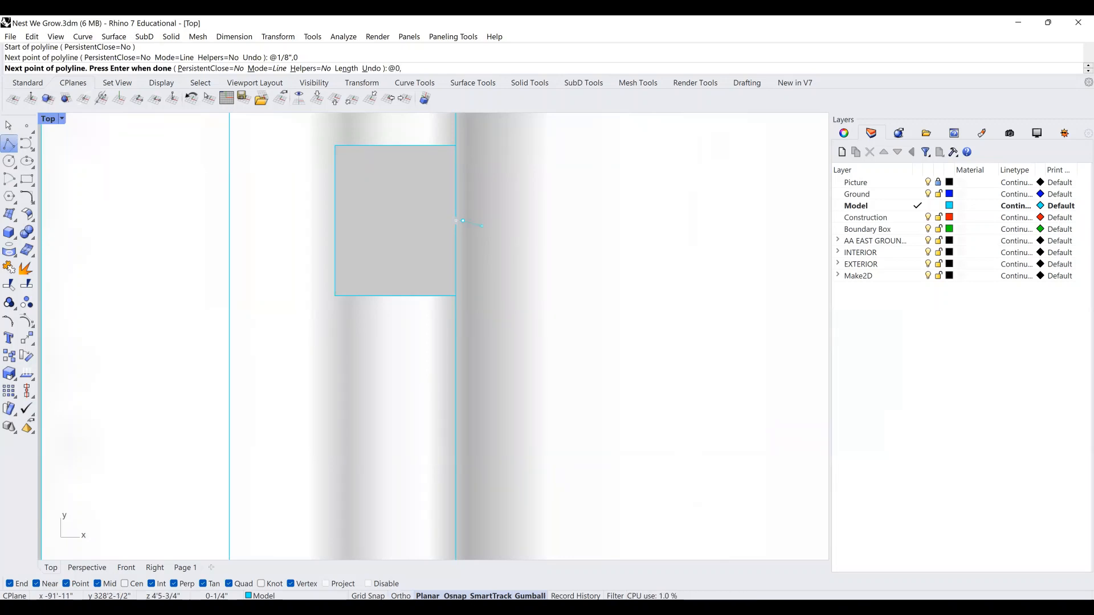
type(",-1/8\"")
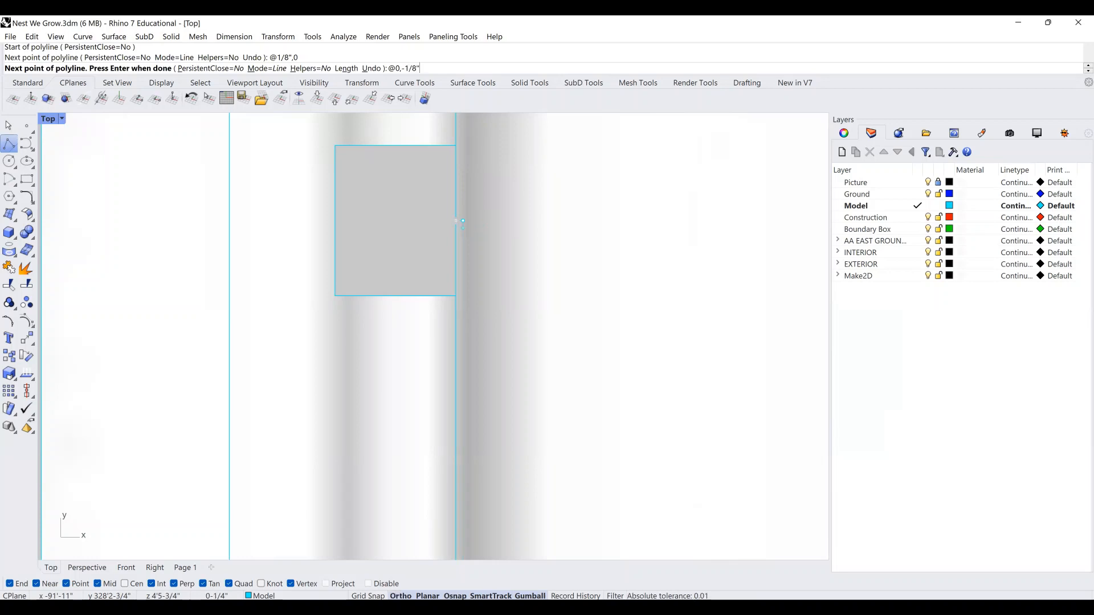
key("Return")
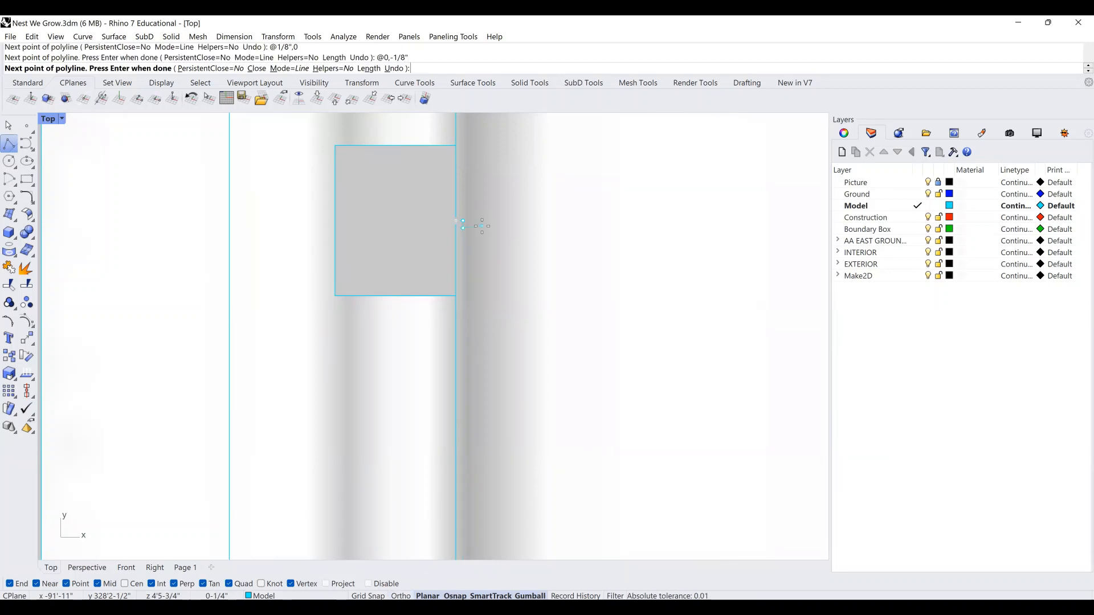
Zoom in to check the tiny 1/8" steps, then undo the last polyline points.
scroll(482, 226, "up", 2)
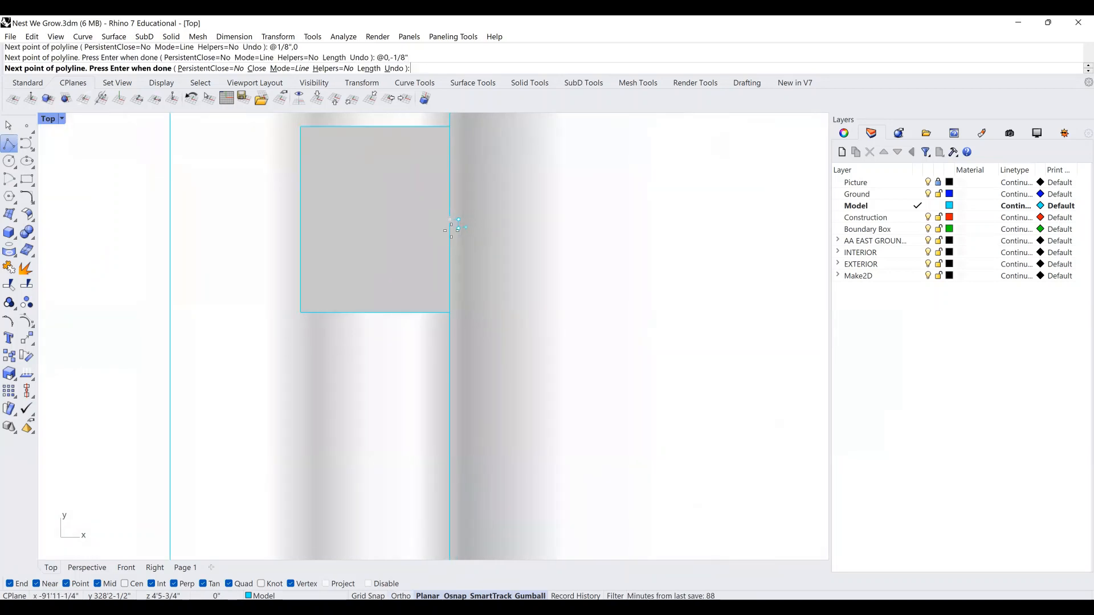
scroll(450, 227, "down", 8)
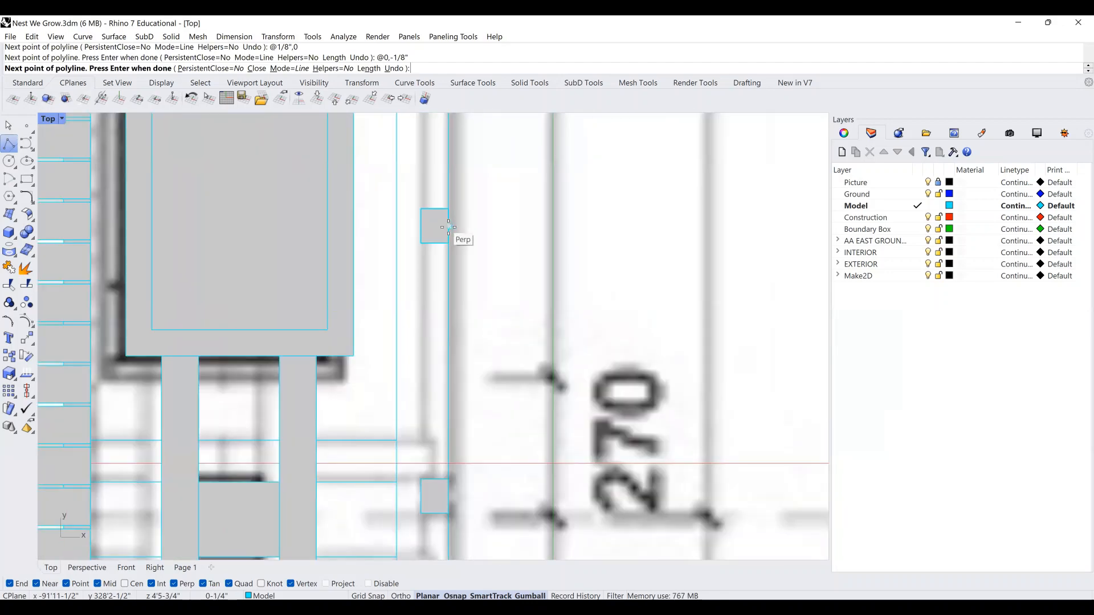
scroll(448, 227, "down", 6)
scroll(448, 227, "down", 6)
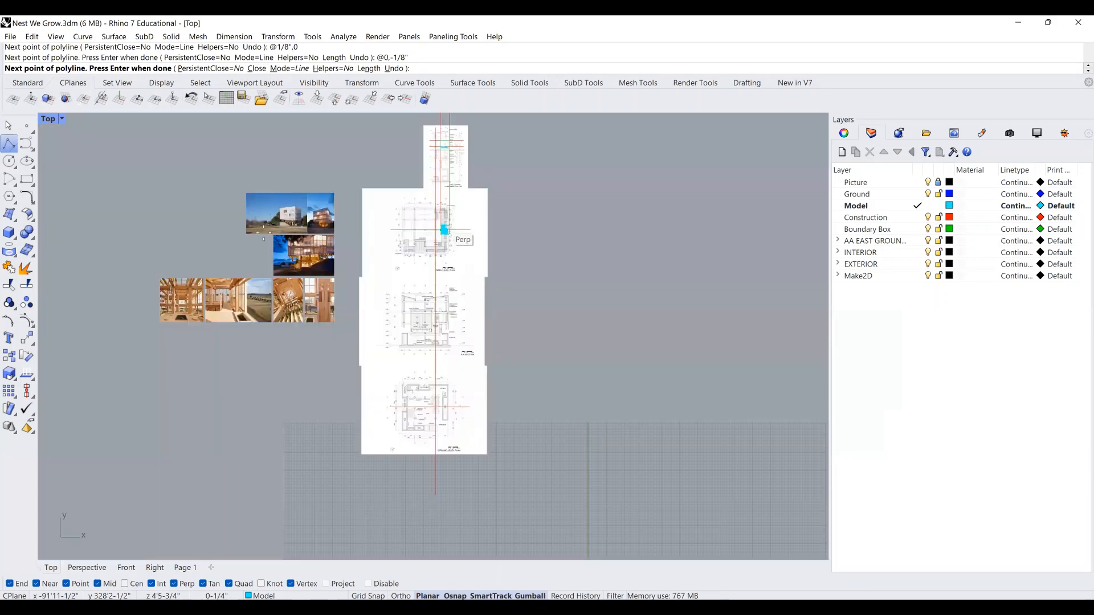
scroll(301, 243, "up", 8)
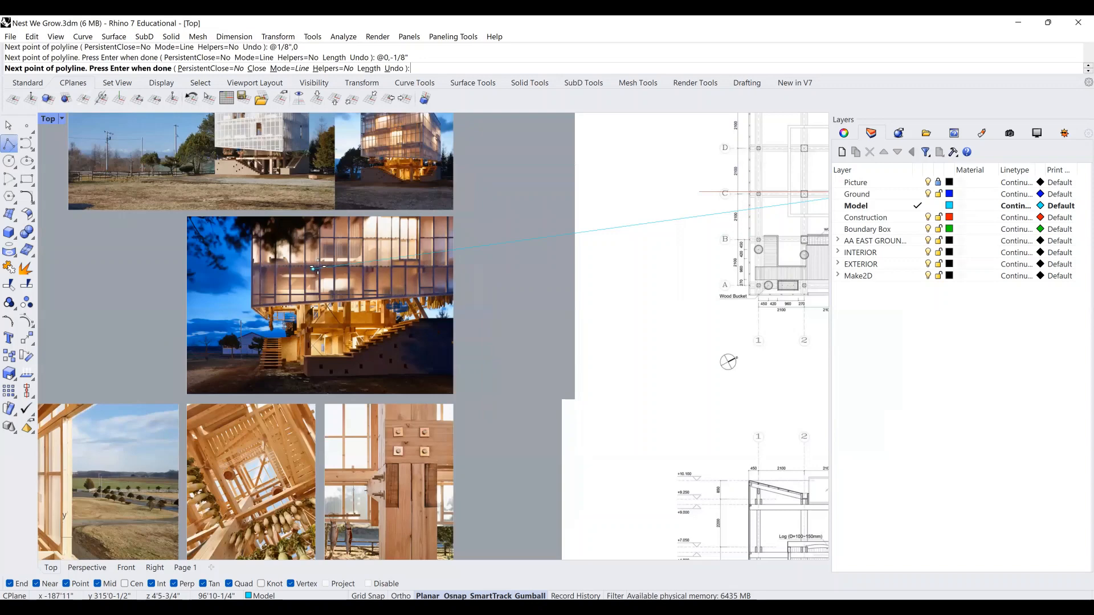
scroll(316, 268, "down", 4)
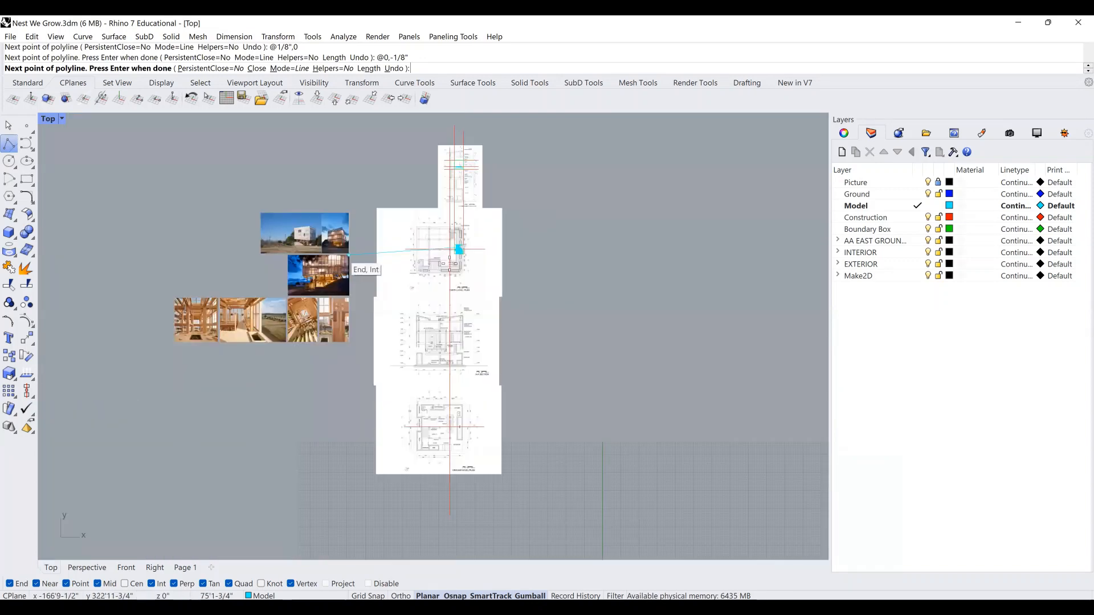
scroll(447, 268, "up", 5)
scroll(445, 256, "up", 5)
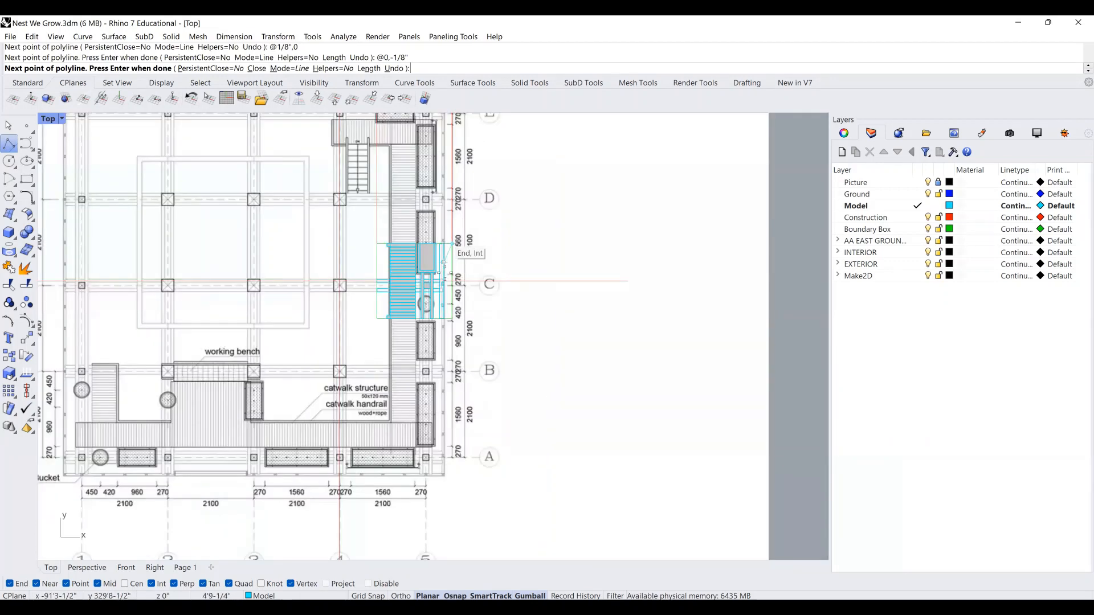
scroll(444, 263, "up", 8)
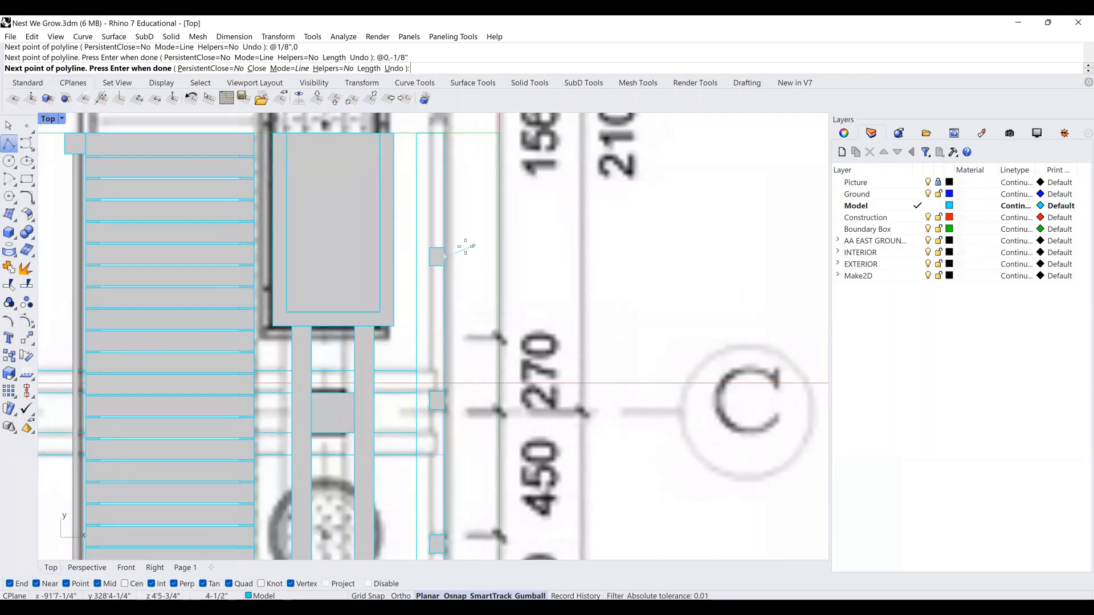
scroll(466, 246, "up", 4)
key("ctrl+z")
key("ctrl+z")
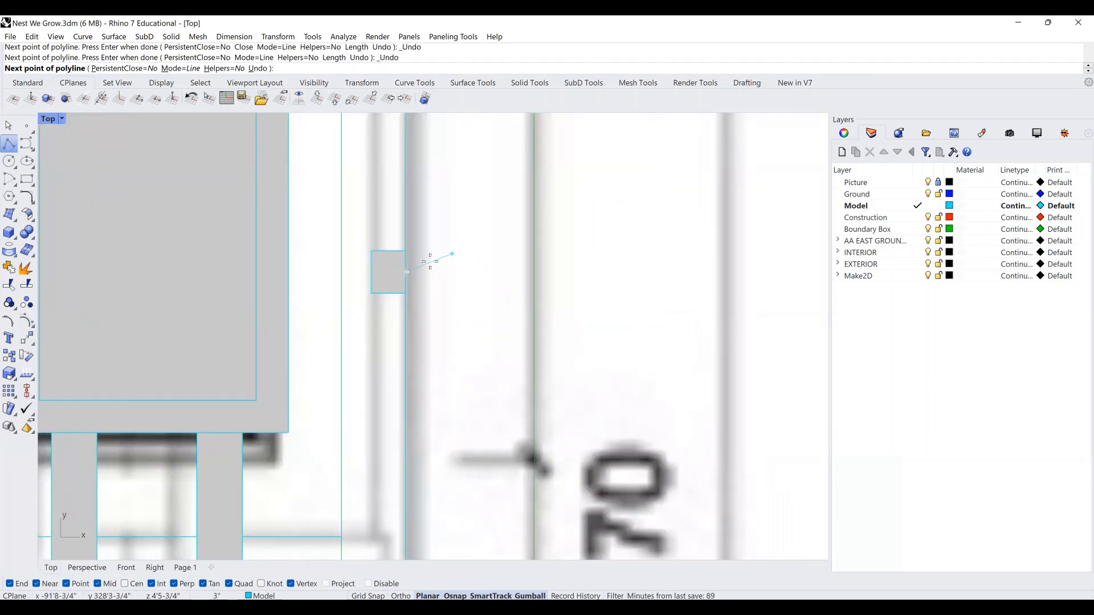
Add a polyline point 1/2" to the right, correcting the mistyped offset.
scroll(436, 259, "up", 4)
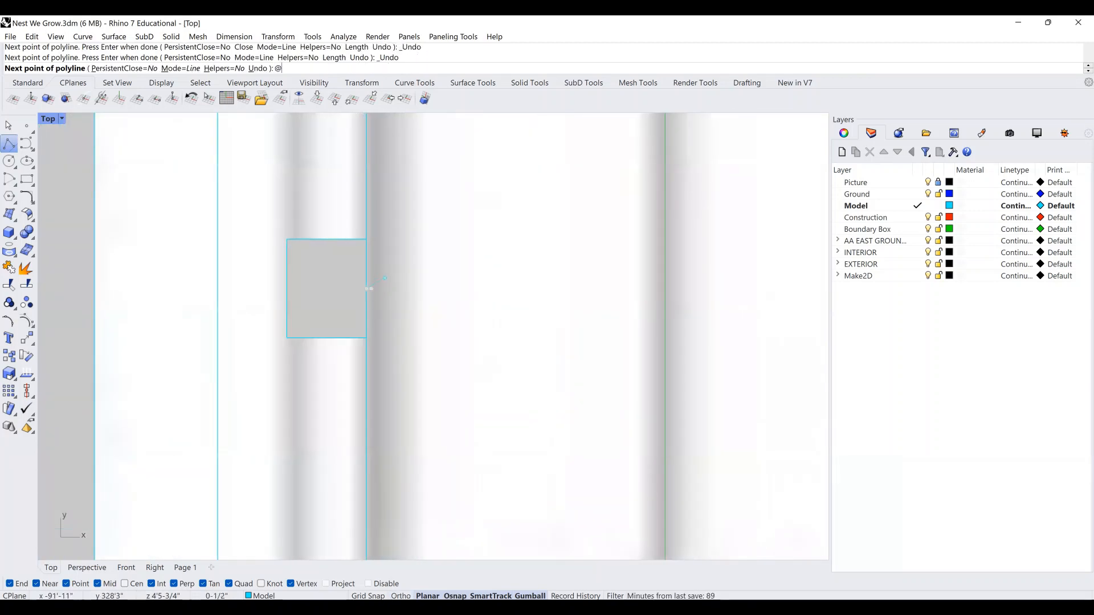
type("1/4\",0")
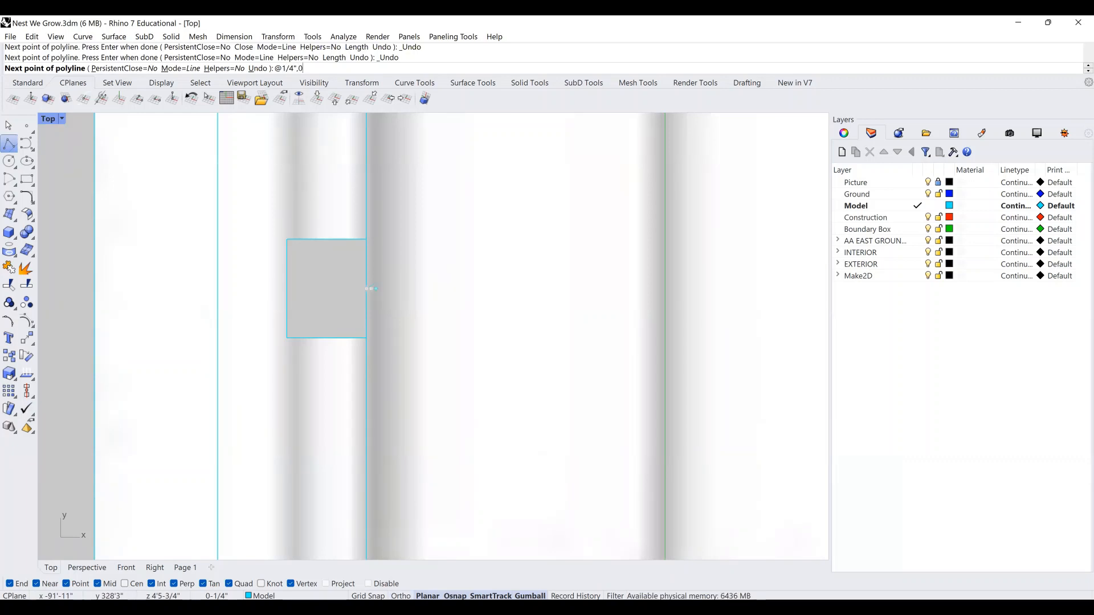
key("BackSpace")
key("BackSpace")
type("2\",0")
key("Return")
Add the @0,-1/2" point, end the trial polyline, and delete it.
type("@0")
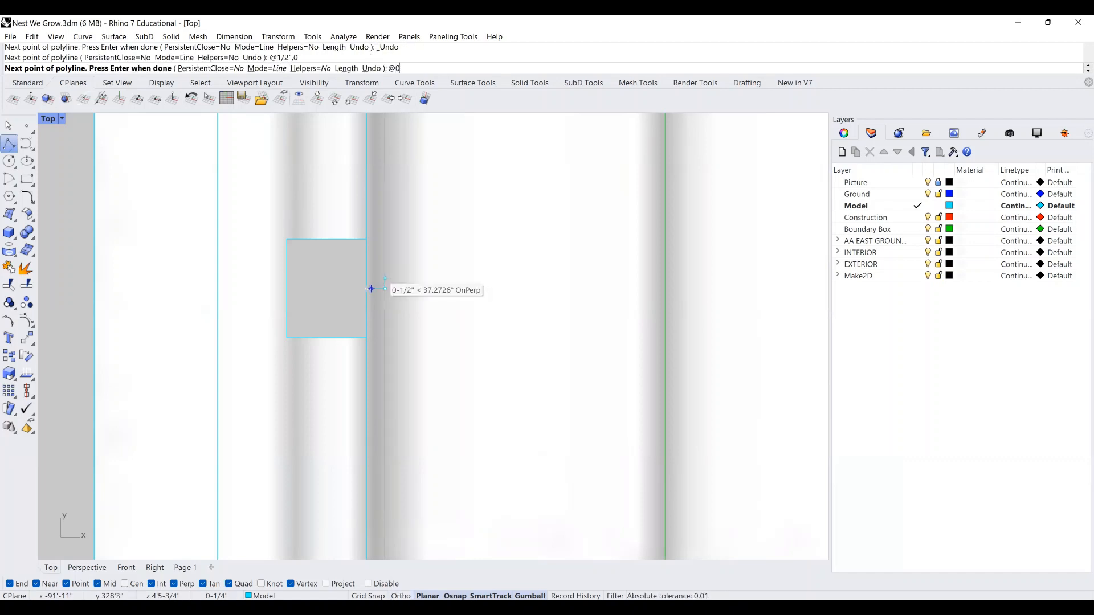
type(",-1/2\"")
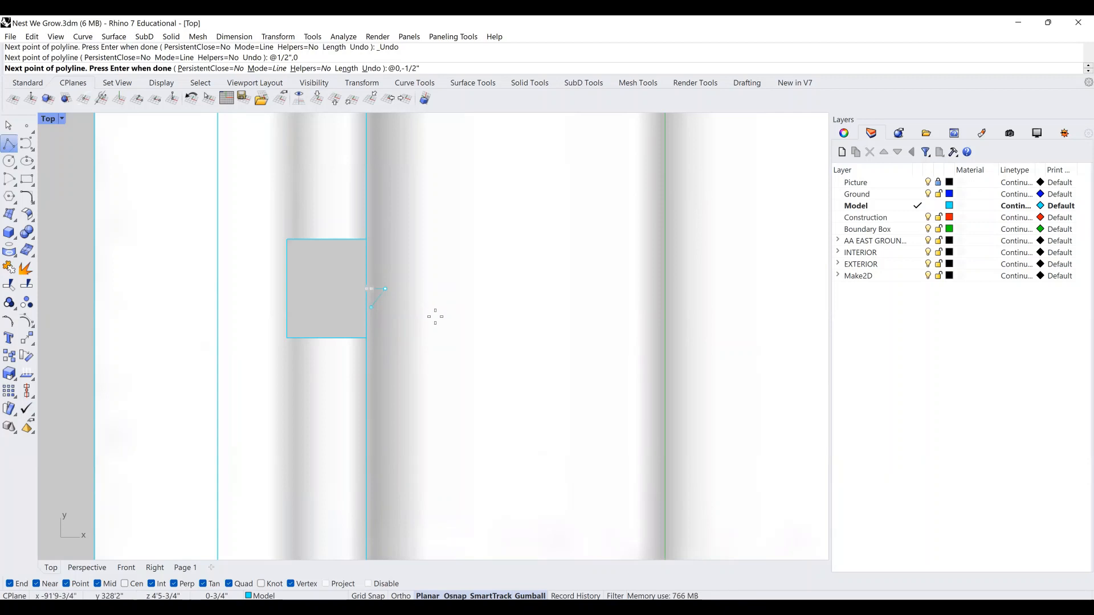
scroll(377, 303, "up", 2)
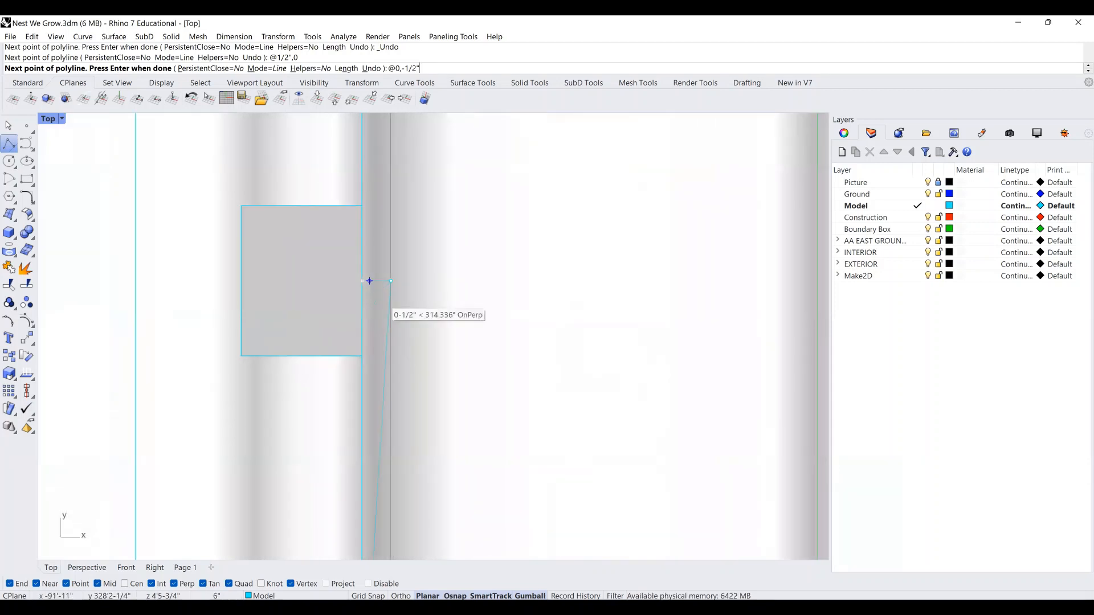
key("BackSpace")
key("BackSpace")
key("BackSpace")
key("BackSpace")
type("-1/2\"")
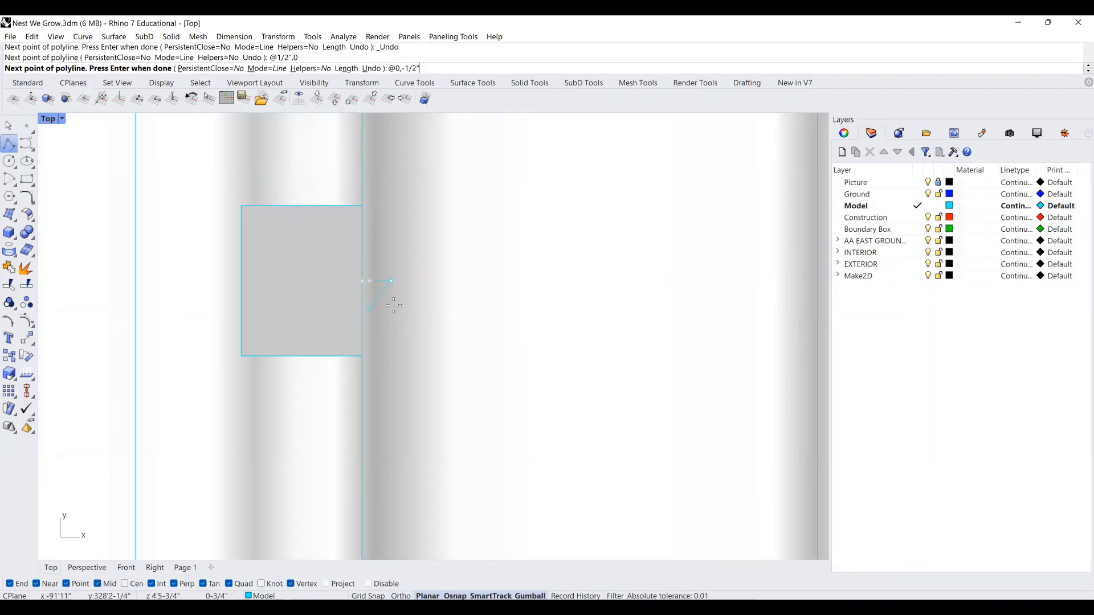
key("Return")
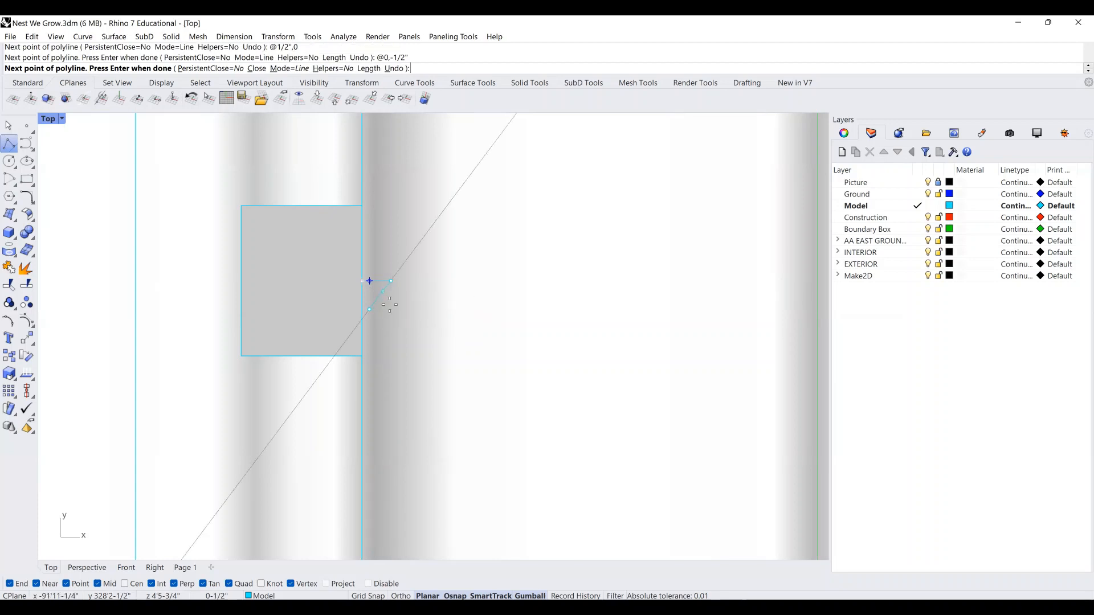
scroll(390, 305, "up", 2)
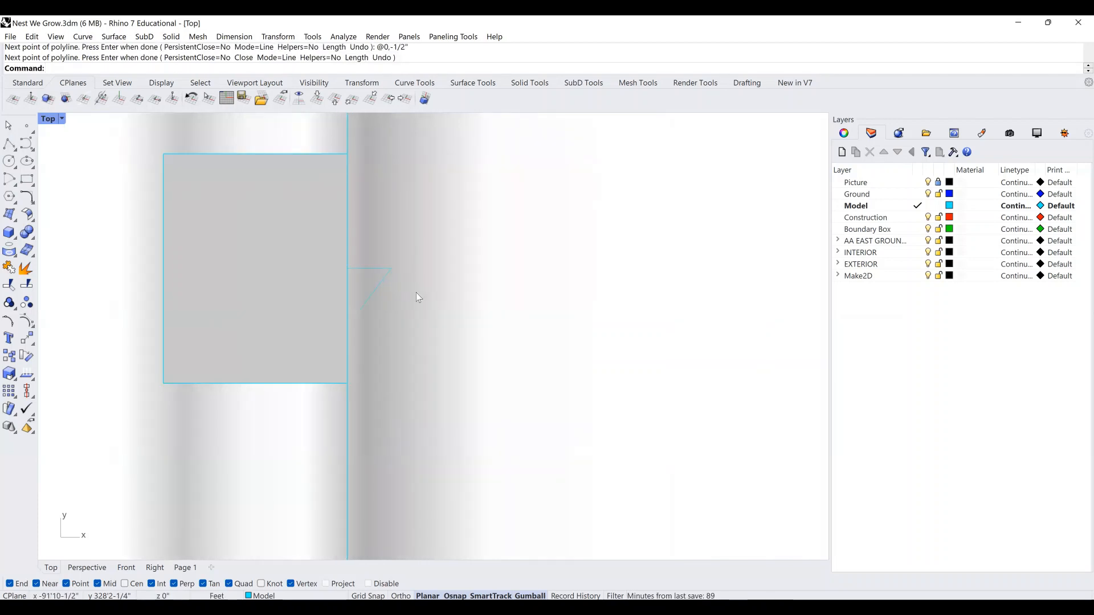
key("Return")
key("Delete")
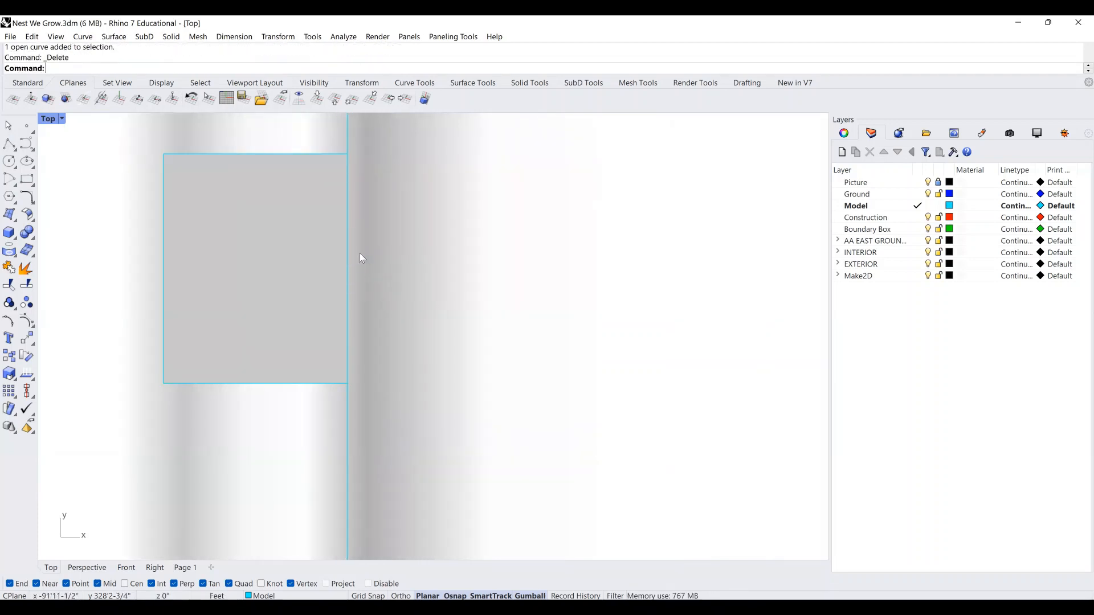
Draw a polyline from the rectangle's right edge stepping 1/2" right, down, left and down.
left_click(9, 143)
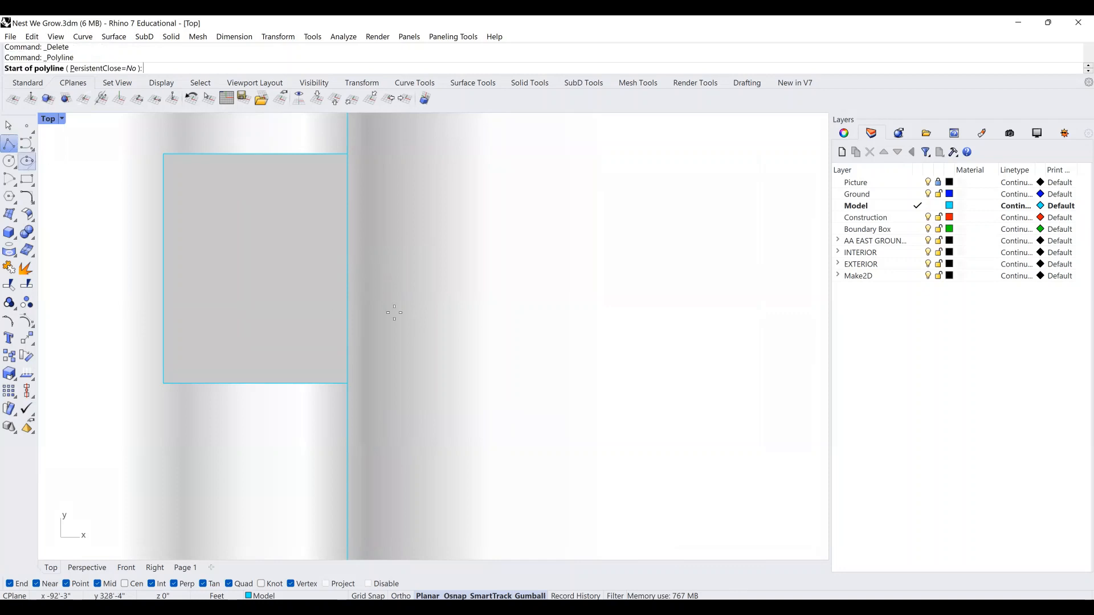
left_click(345, 261)
key("Return")
key("Return")
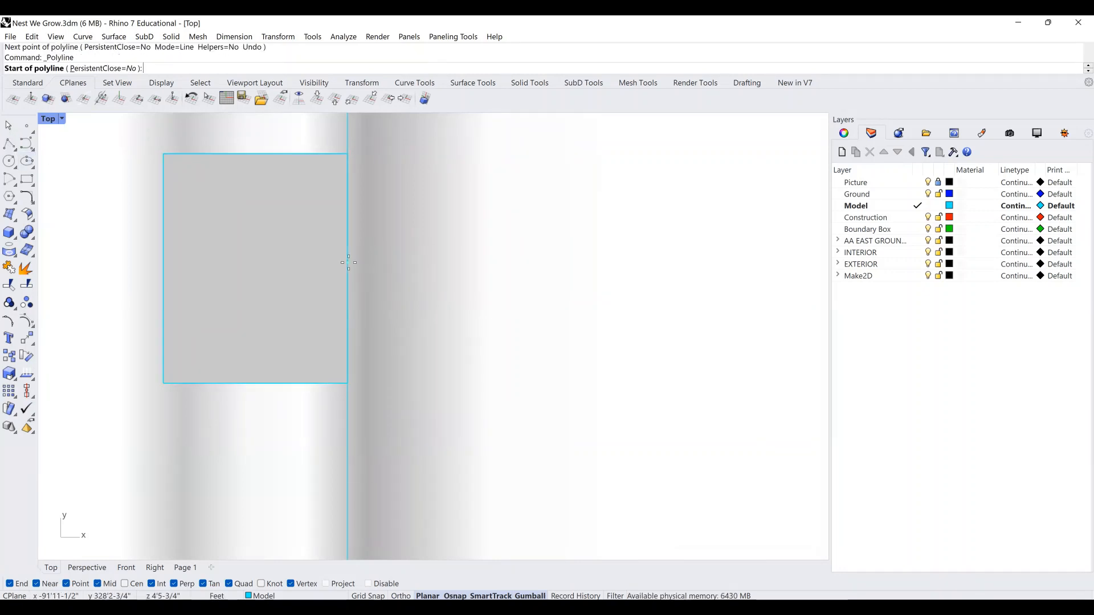
left_click(349, 268)
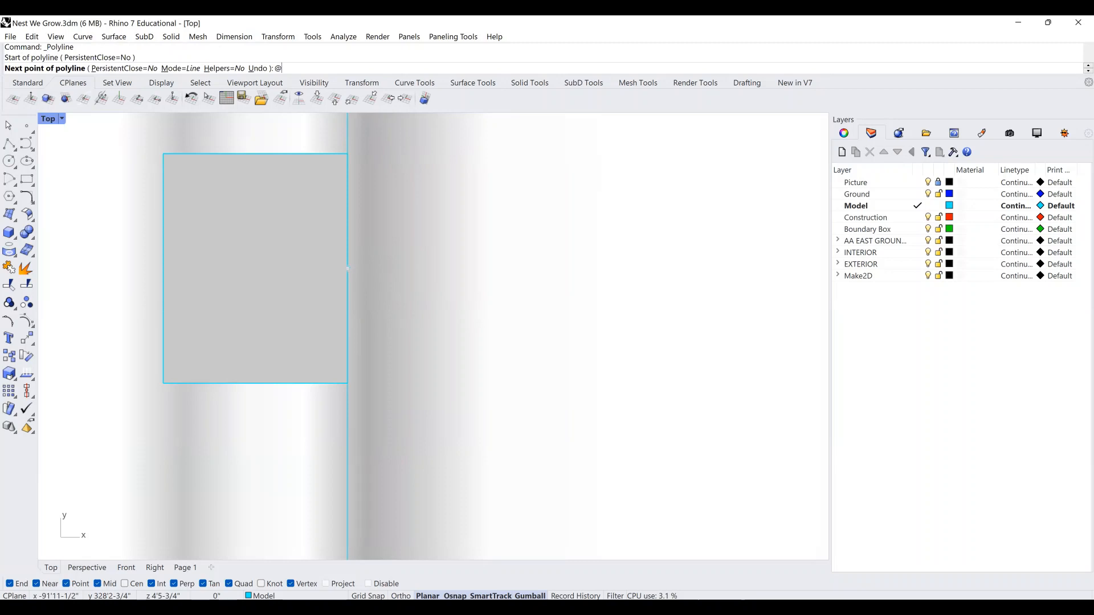
type("@1/2\",0")
key("Return")
type("@0,-1")
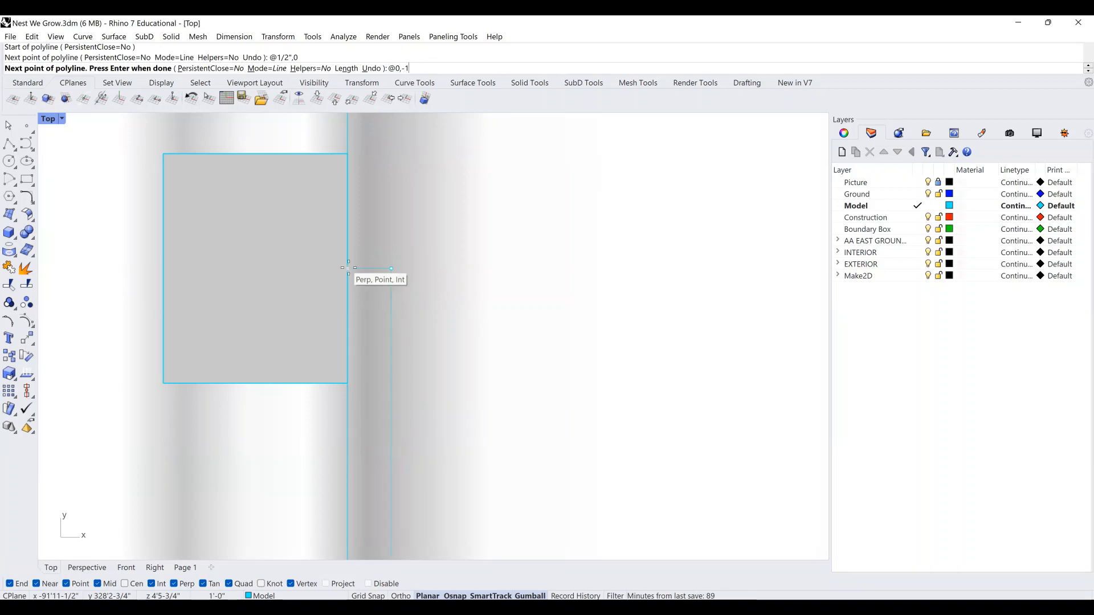
type("/1")
type("\"")
key("Return")
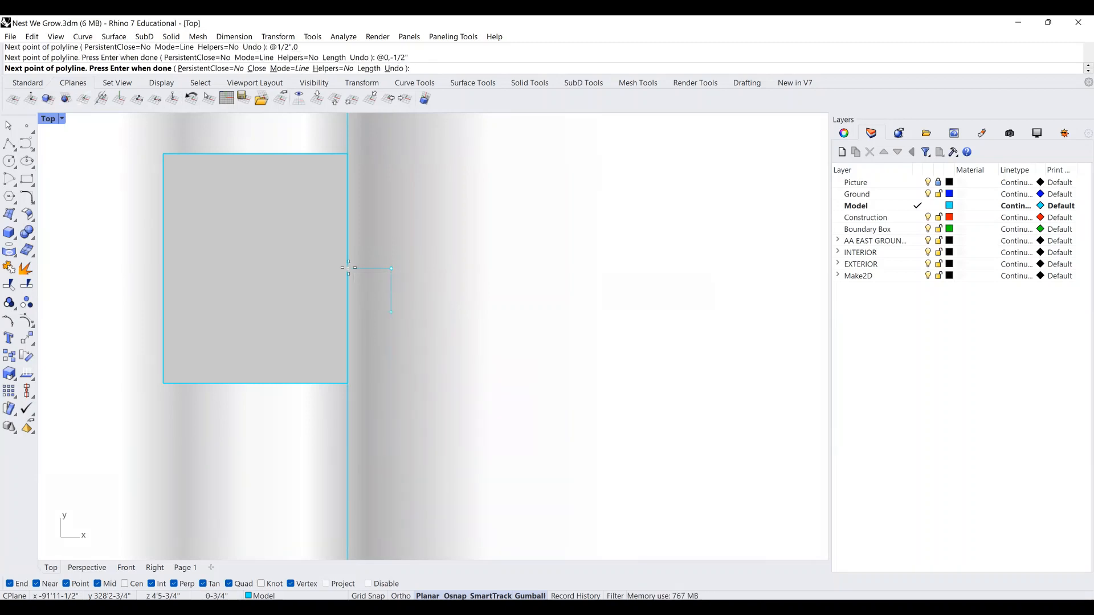
type("@0,")
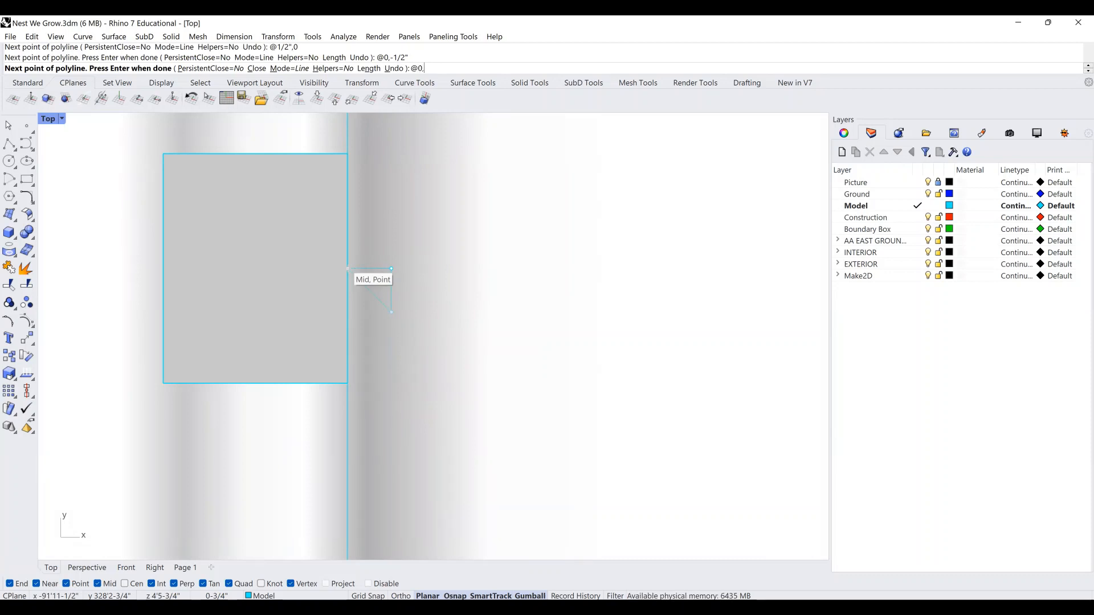
type("1/")
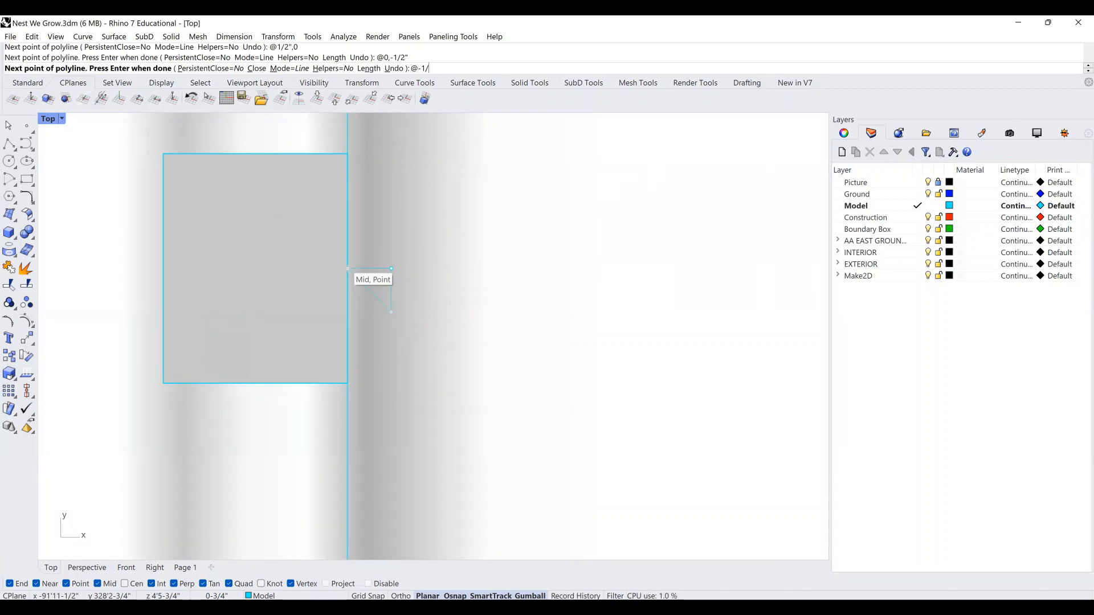
type("2\",0")
key("Return")
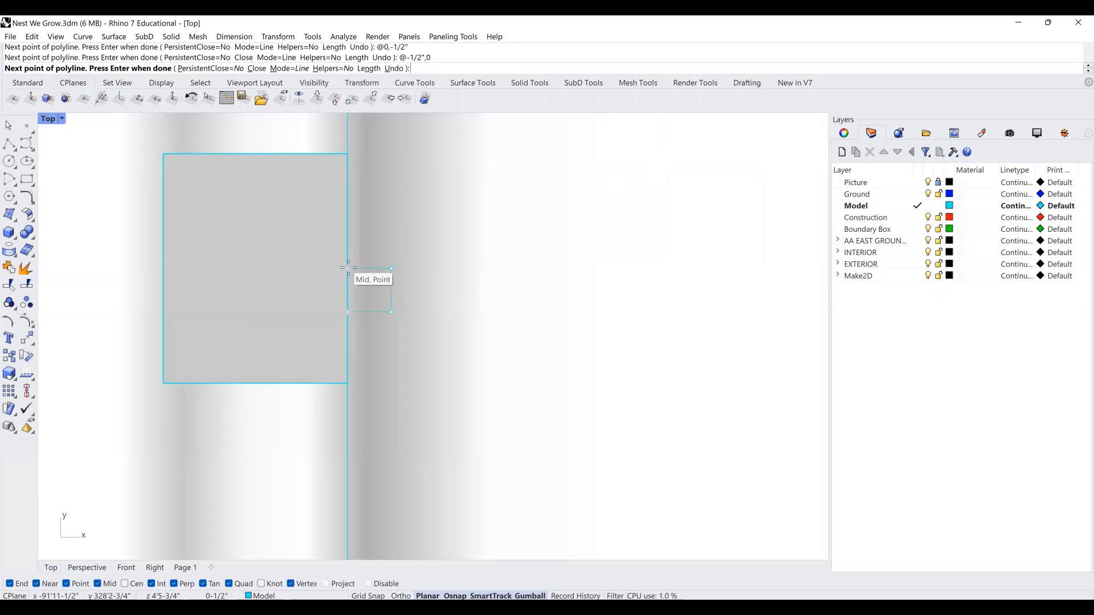
type("@0,-1/2")
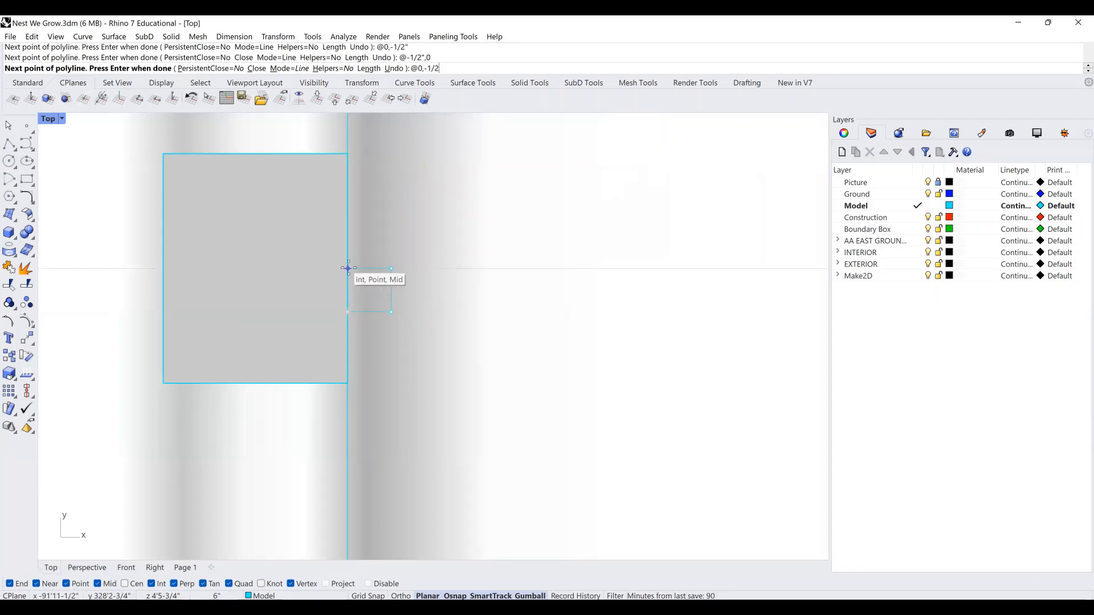
key("Return")
key("Return")
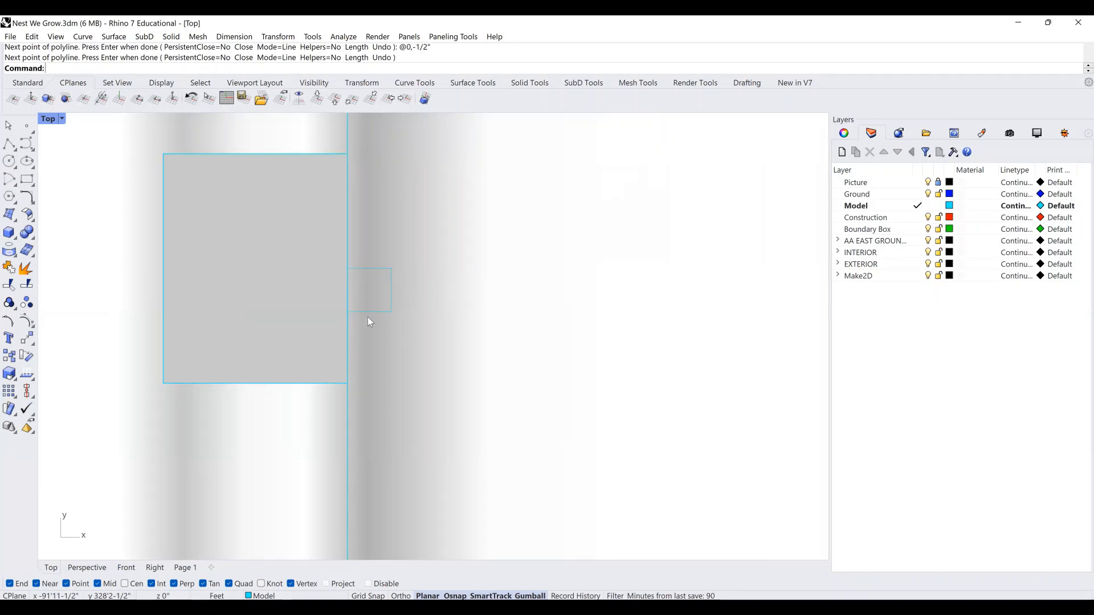
Copy the stepped polyline once directly below the original.
left_click(378, 312)
right_click_drag(381, 317, 421, 312)
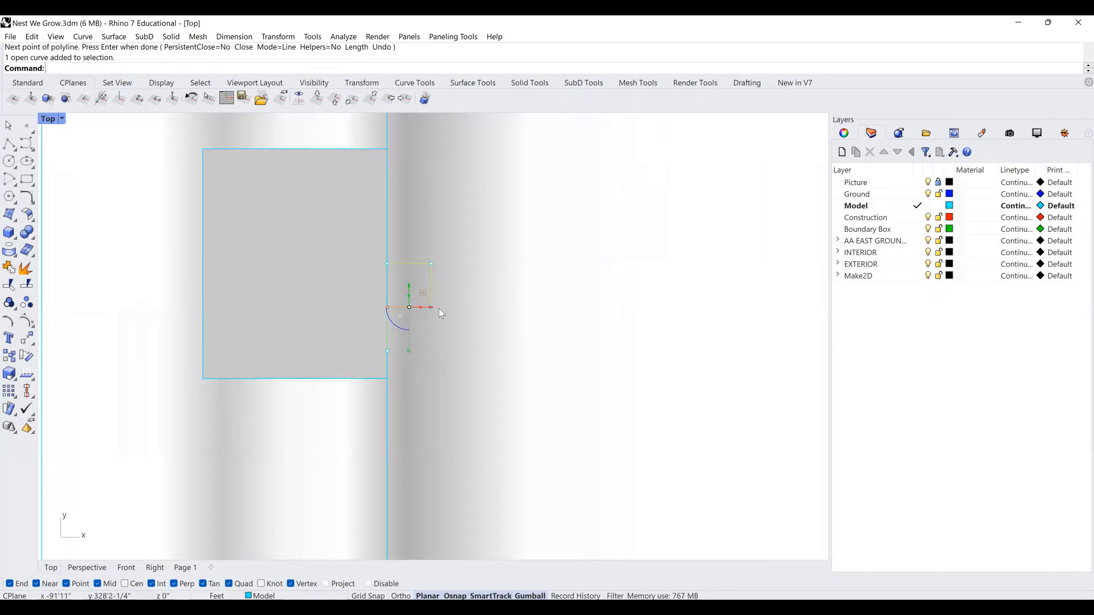
left_click_drag(430, 309, 446, 309)
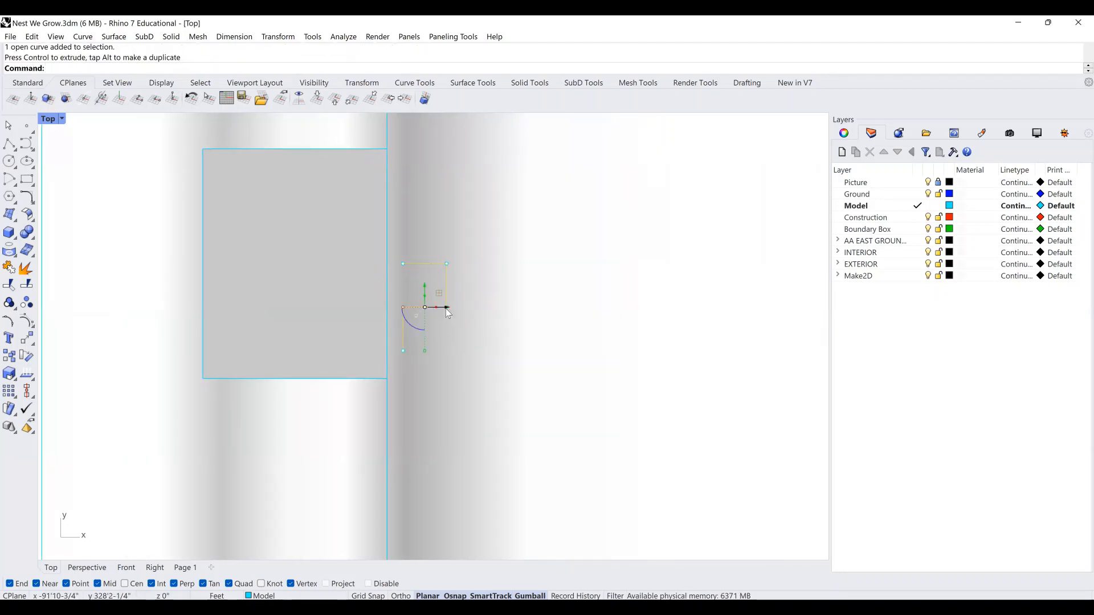
key("Return")
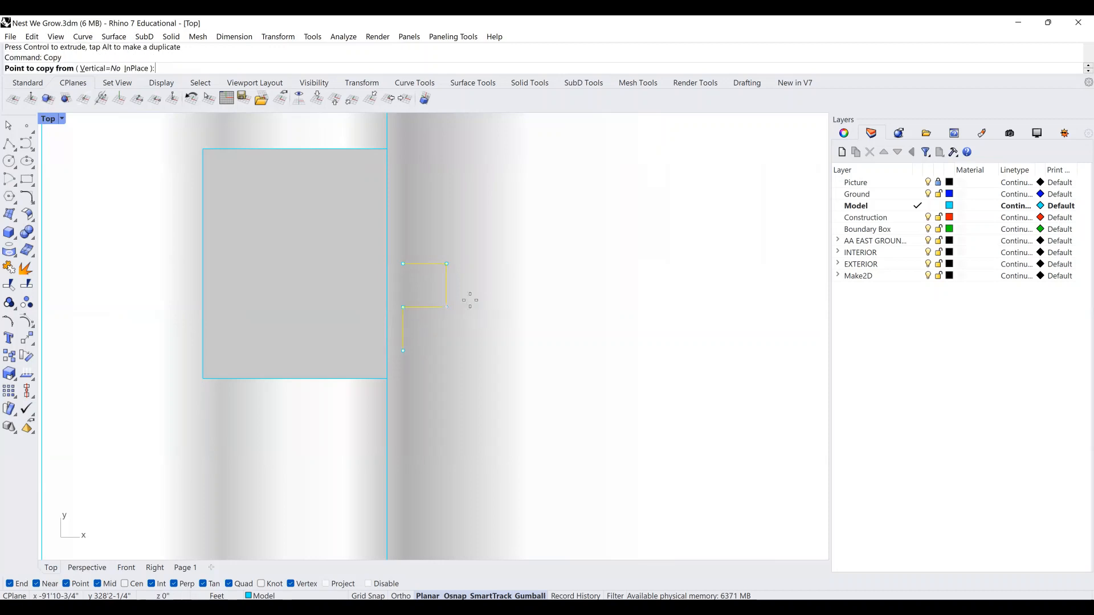
left_click(403, 263)
left_click(402, 351)
key("Return")
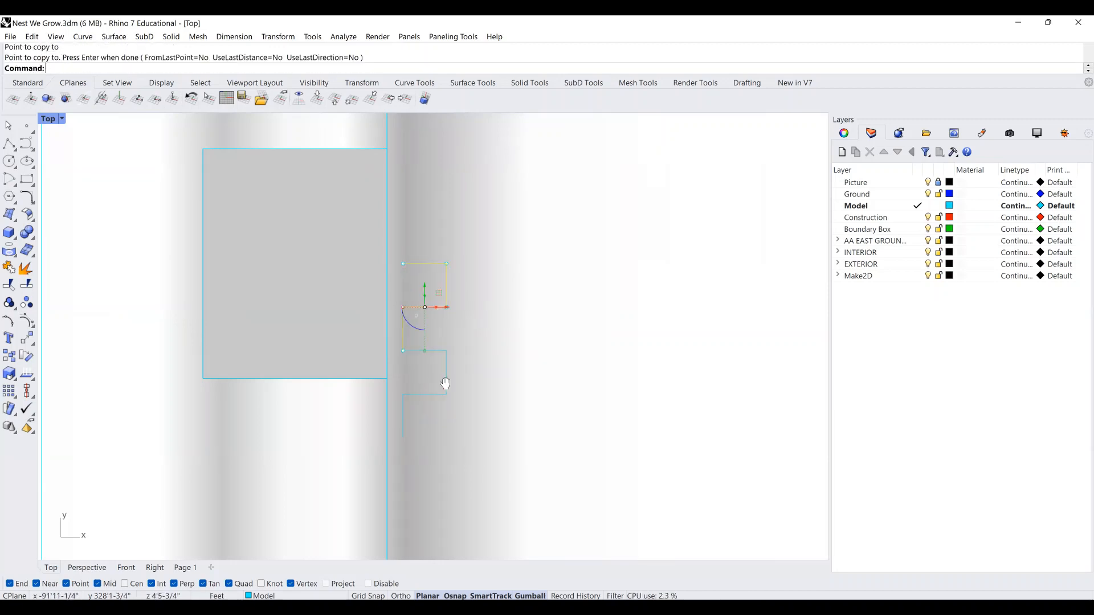
Select both stepped polylines and copy the pair several times down the edge.
right_click_drag(499, 448, 569, 391)
left_click_drag(568, 390, 512, 246)
key("Escape")
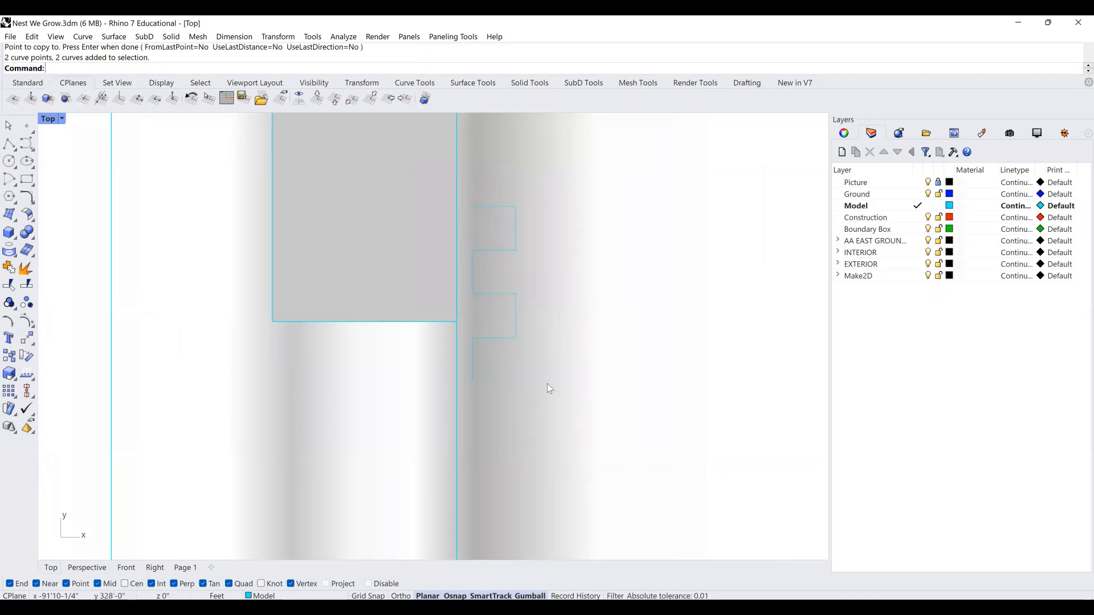
left_click_drag(558, 432, 479, 185)
right_click_drag(477, 203, 477, 202)
right_click(471, 202)
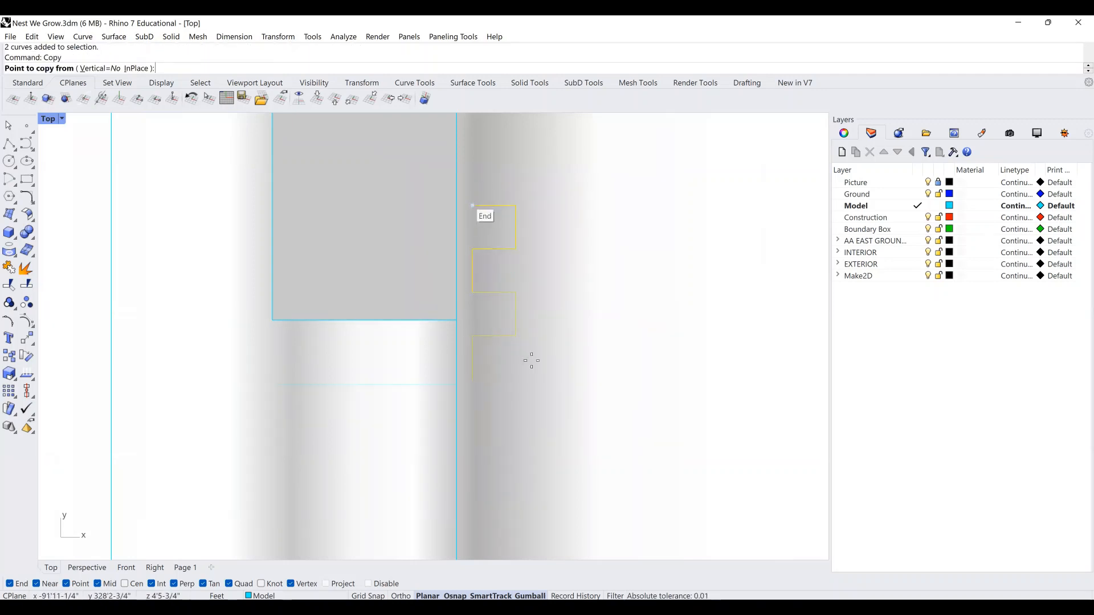
left_click(472, 205)
scroll(474, 383, "down", 5)
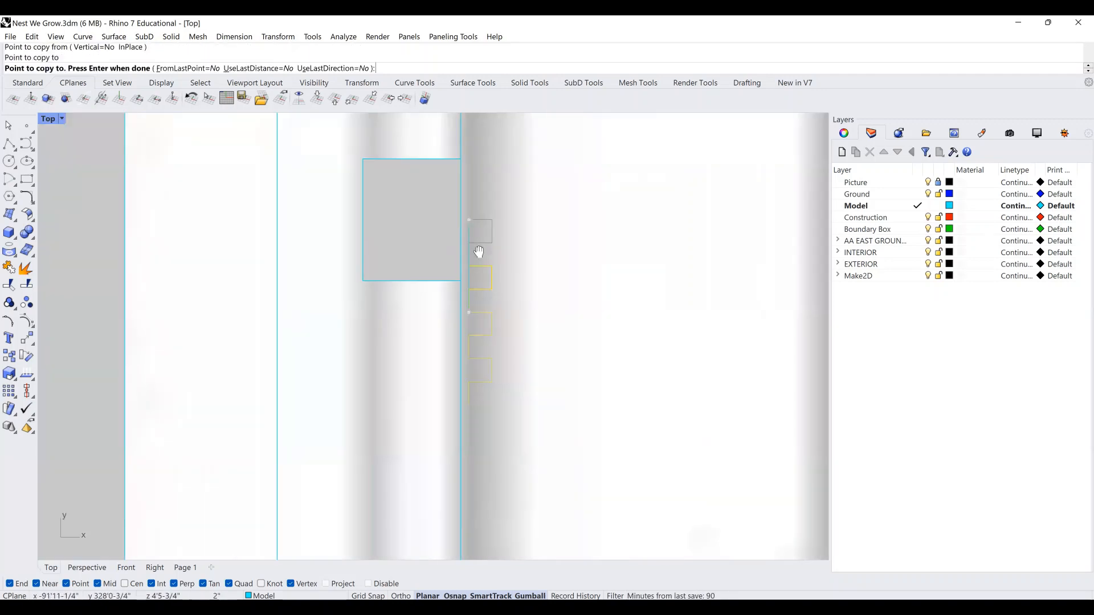
left_click(477, 327)
scroll(477, 327, "down", 3)
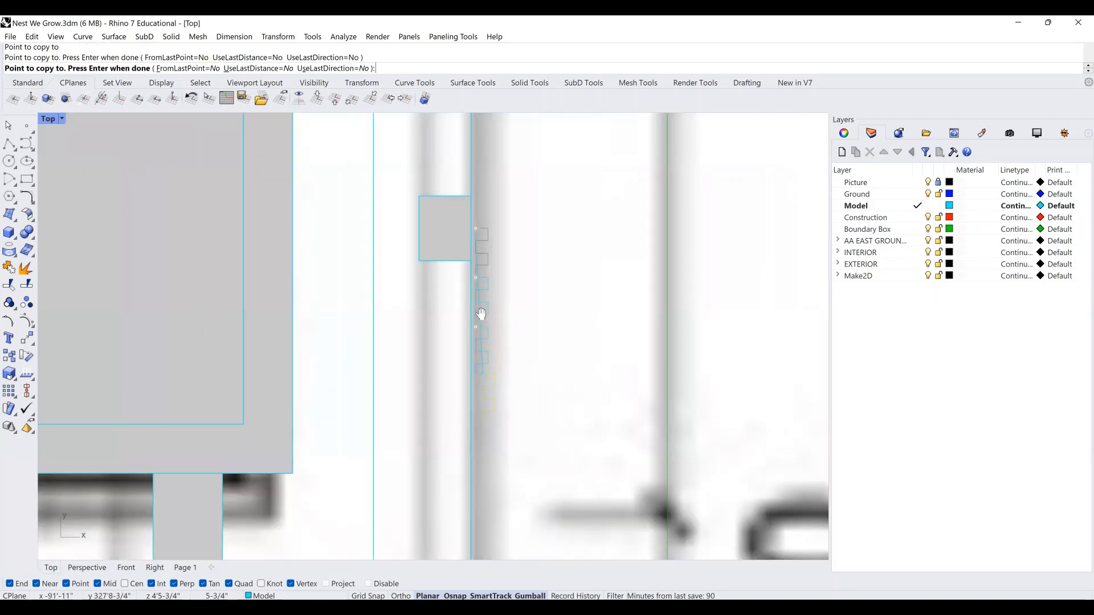
left_click(467, 290)
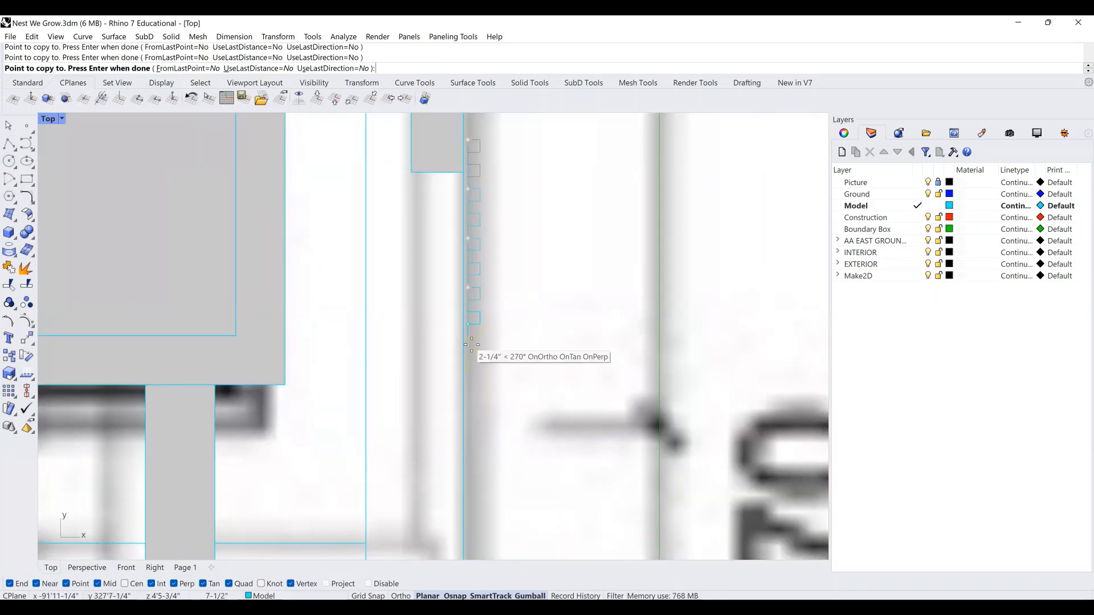
left_click(469, 338)
Place more square-pair copies further down the catwalk edge.
right_click_drag(477, 391, 477, 344)
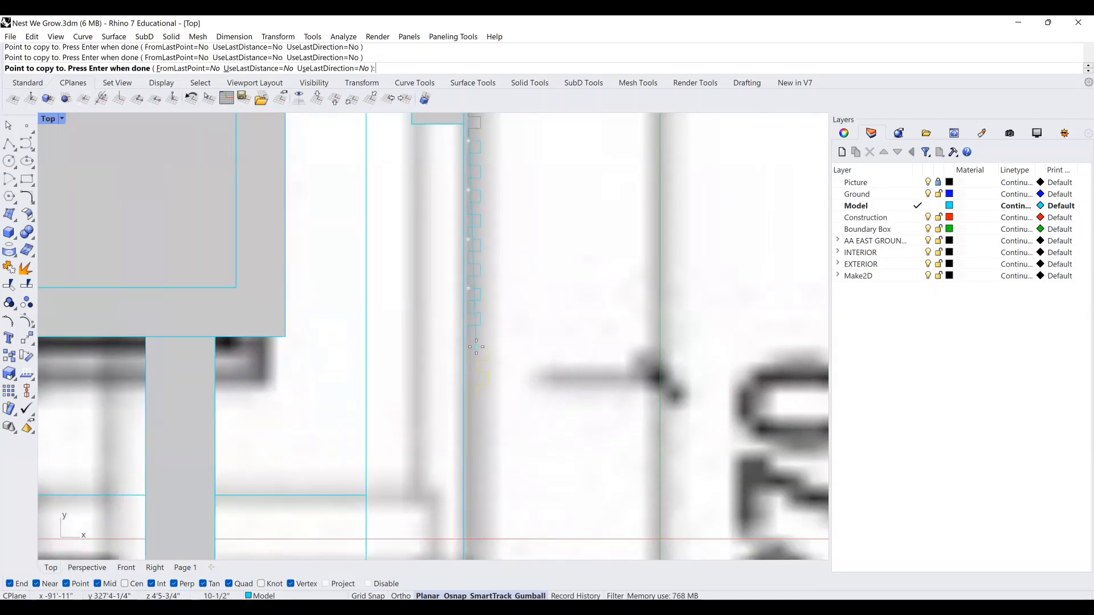
left_click(468, 338)
left_click(469, 385)
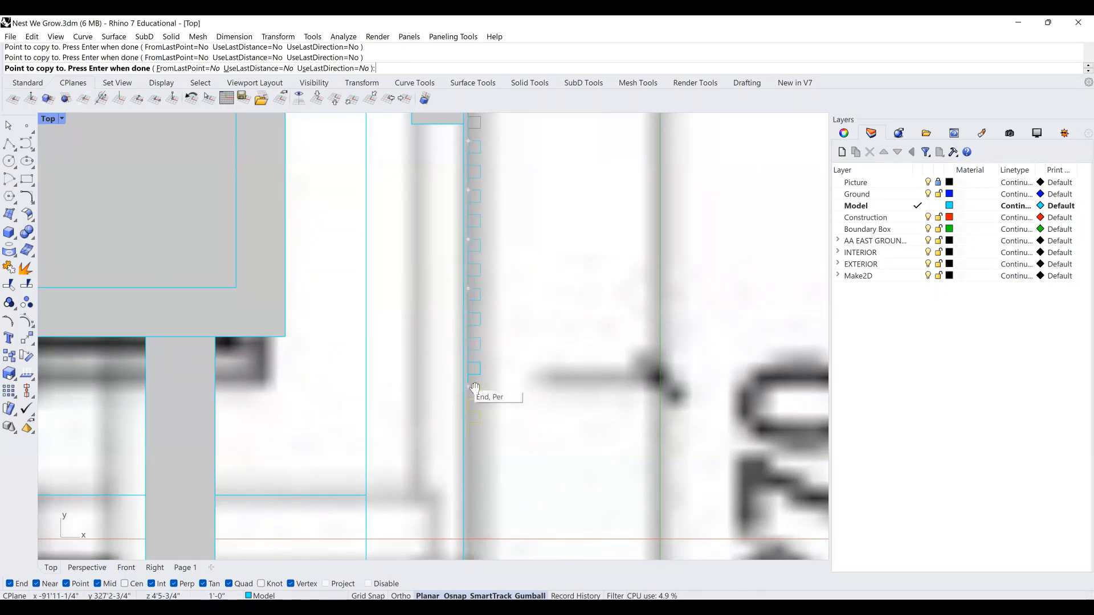
right_click_drag(468, 385, 483, 291)
left_click(482, 291)
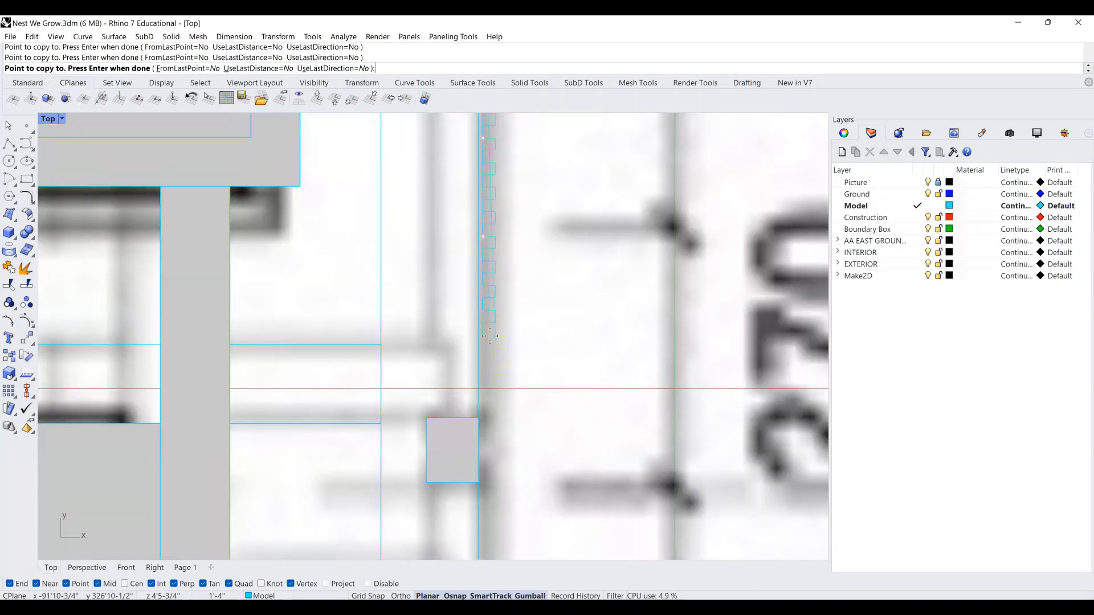
left_click(482, 338)
left_click(483, 387)
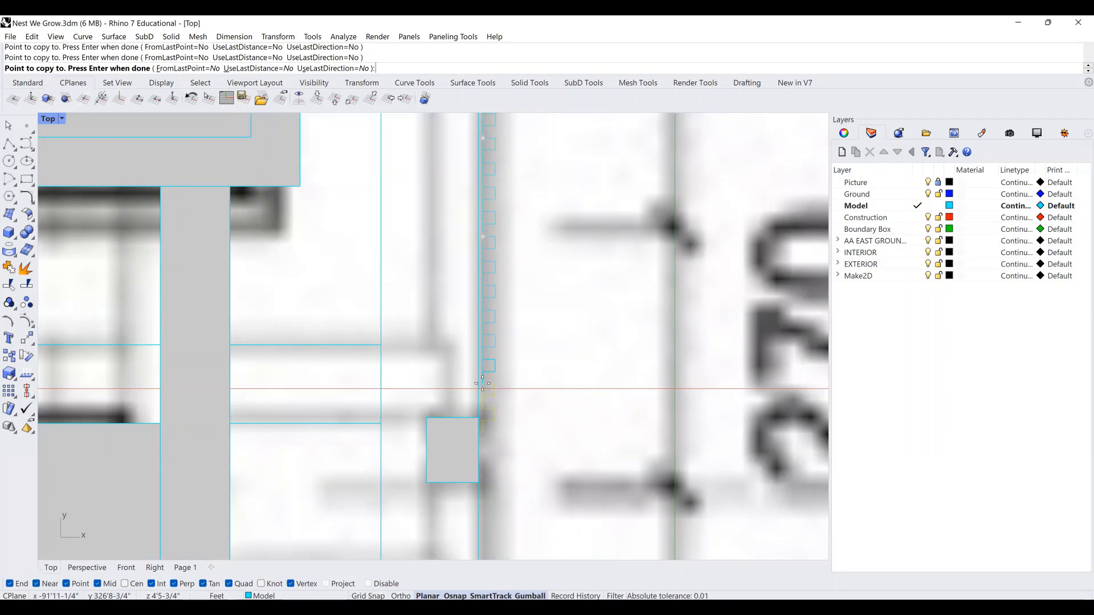
Place the last square-pair copy and draw a horizontal cutting line from the rectangle's edge.
left_click(482, 437)
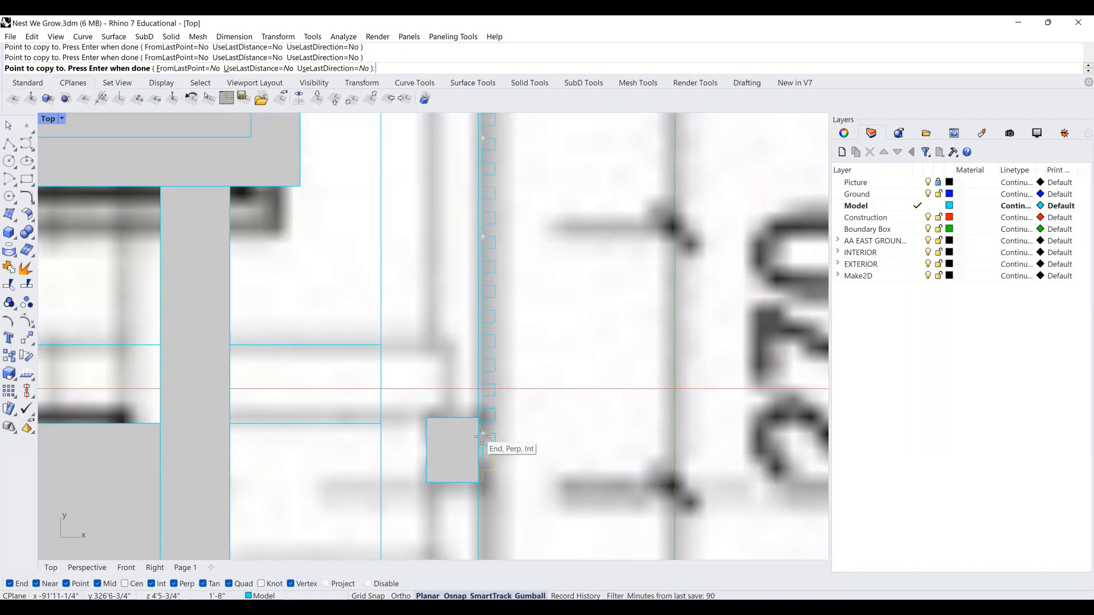
key("Return")
scroll(490, 481, "up", 3)
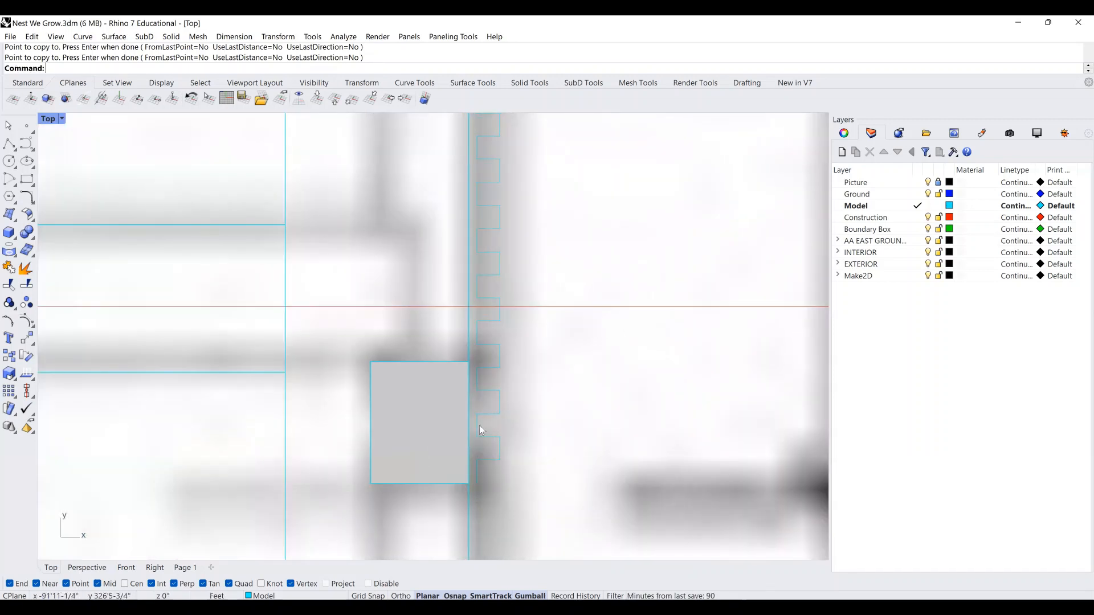
left_click(9, 144)
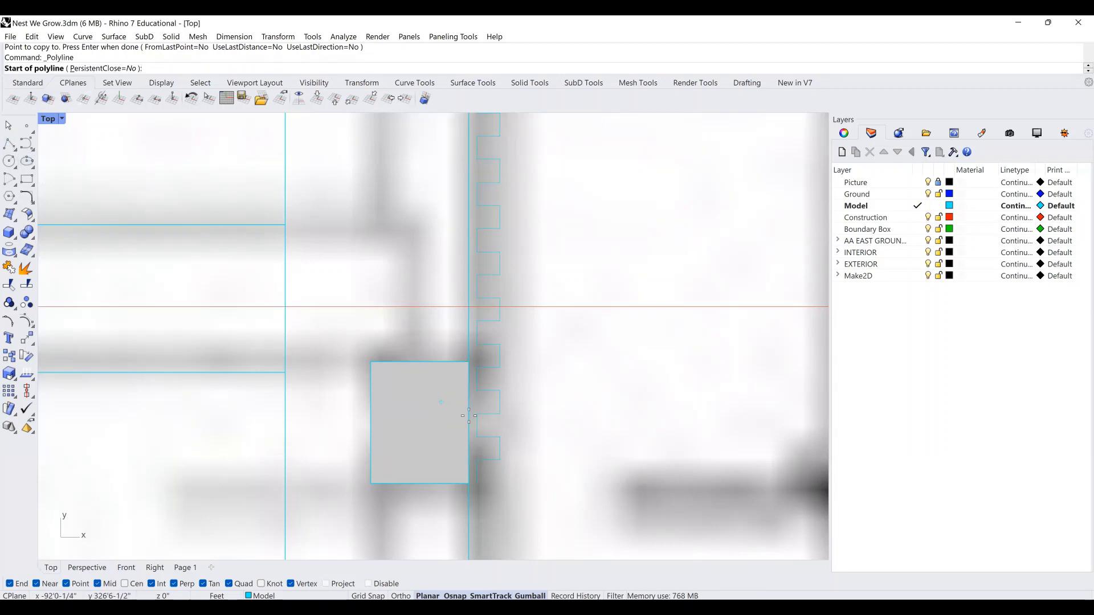
left_click(469, 422)
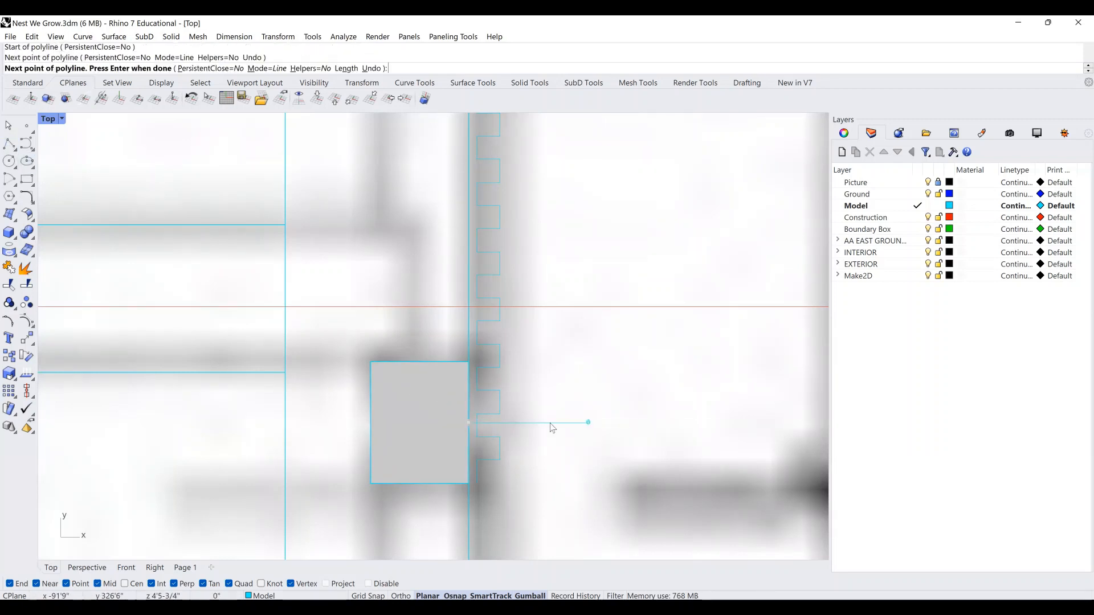
key("Return")
Trim the square outlines that overrun the cutting line.
type("trim")
key("Return")
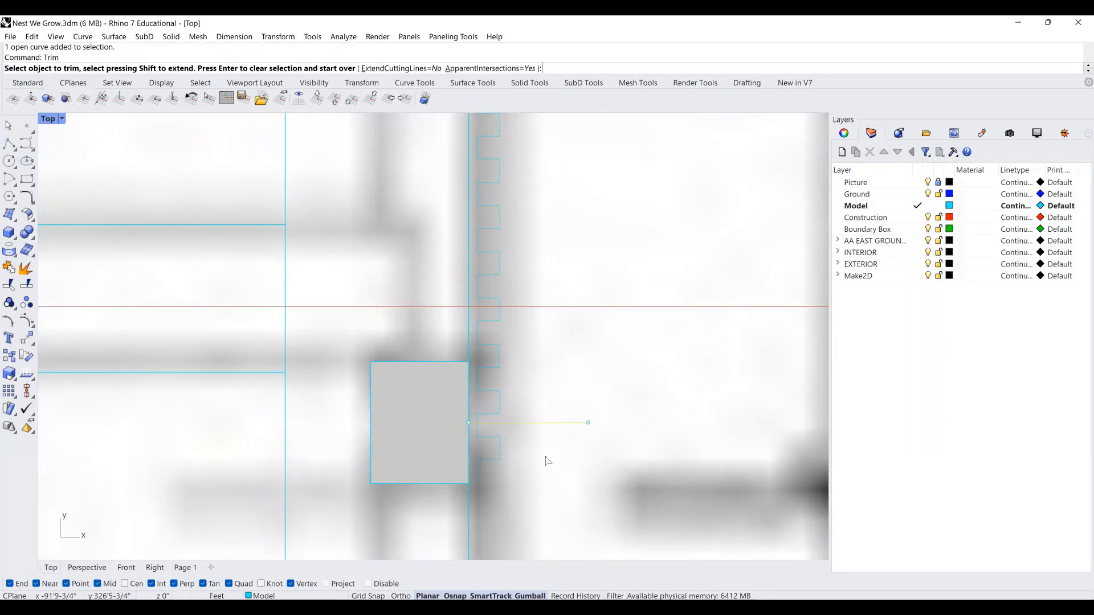
left_click(495, 451)
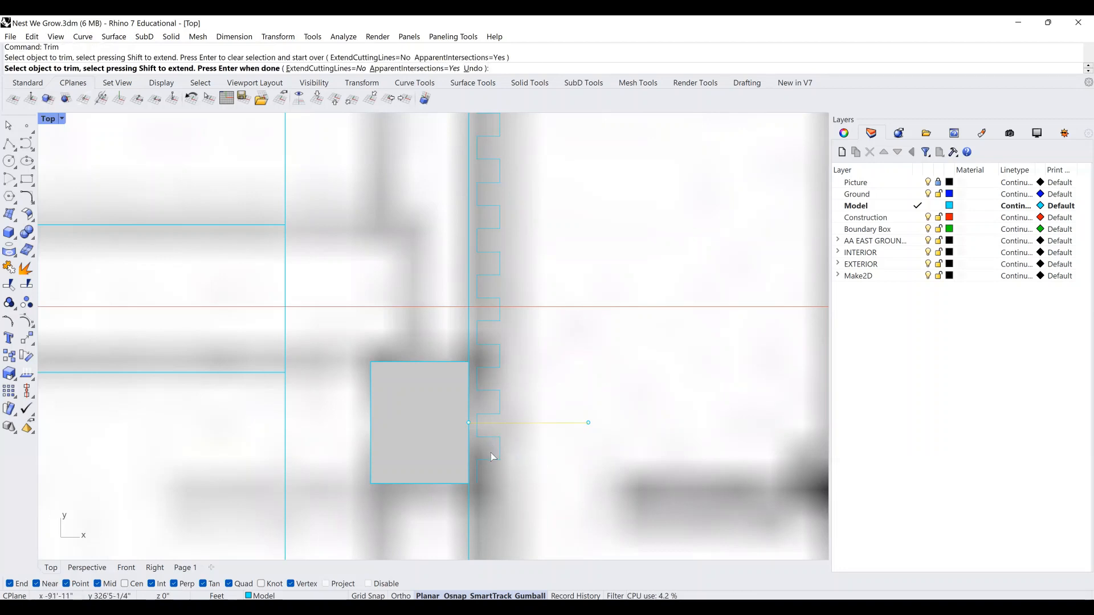
right_click_drag(512, 370, 502, 372)
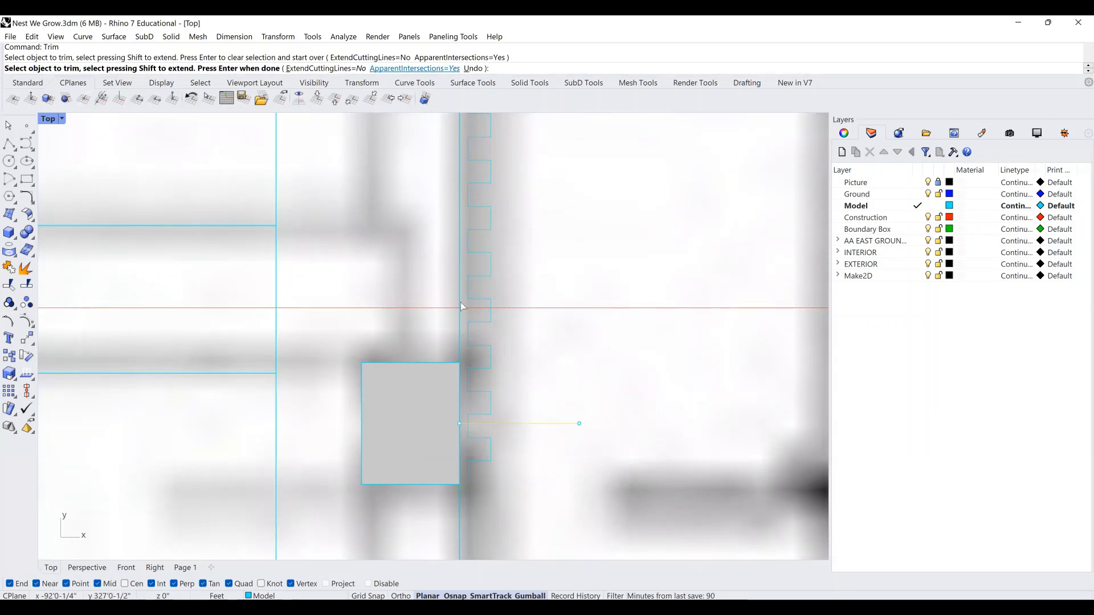
left_click(468, 433)
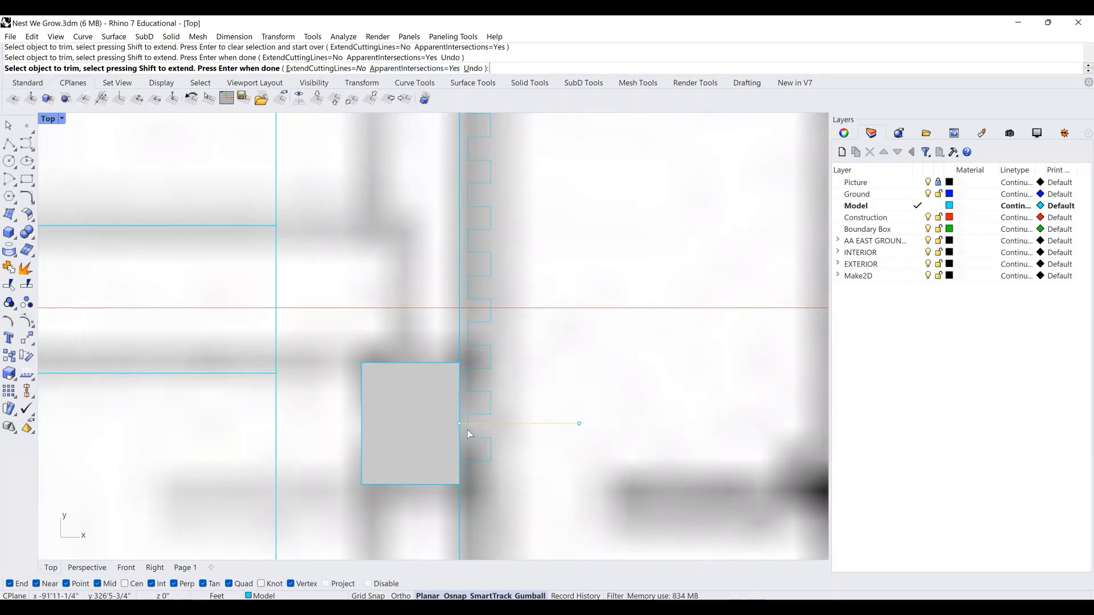
key("Return")
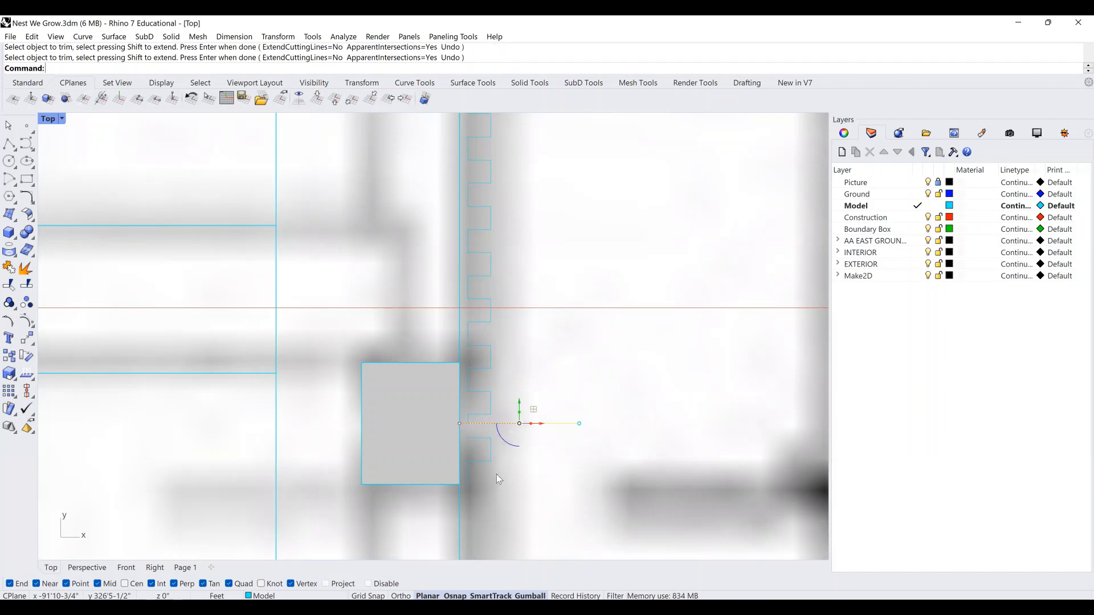
Delete the leftover corner curve and the horizontal cutting line.
left_click(483, 456)
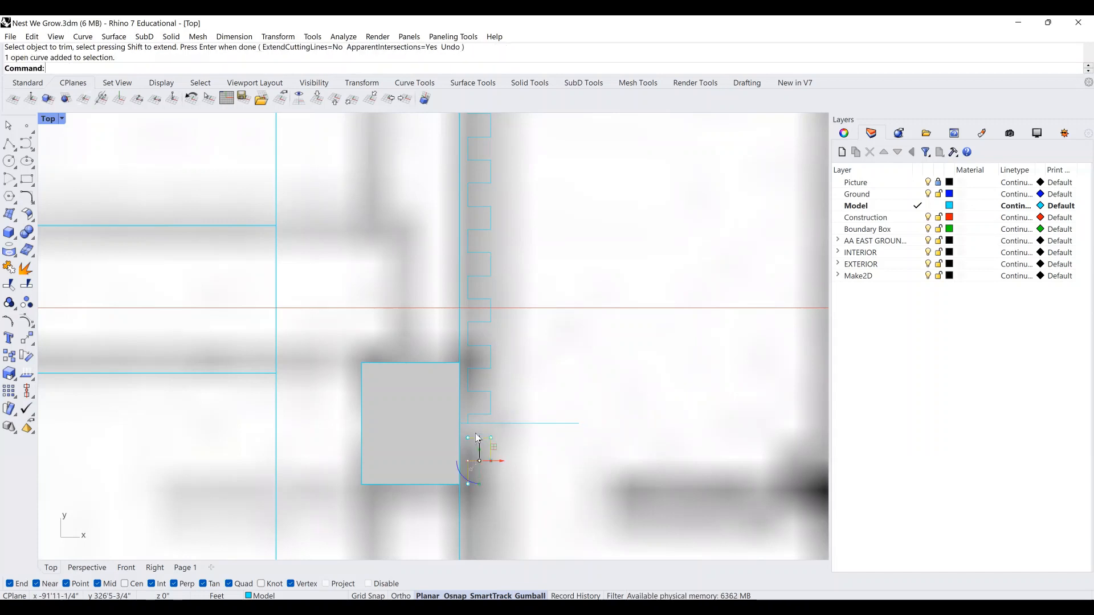
key("Delete")
left_click_drag(581, 442, 532, 405)
key("Delete")
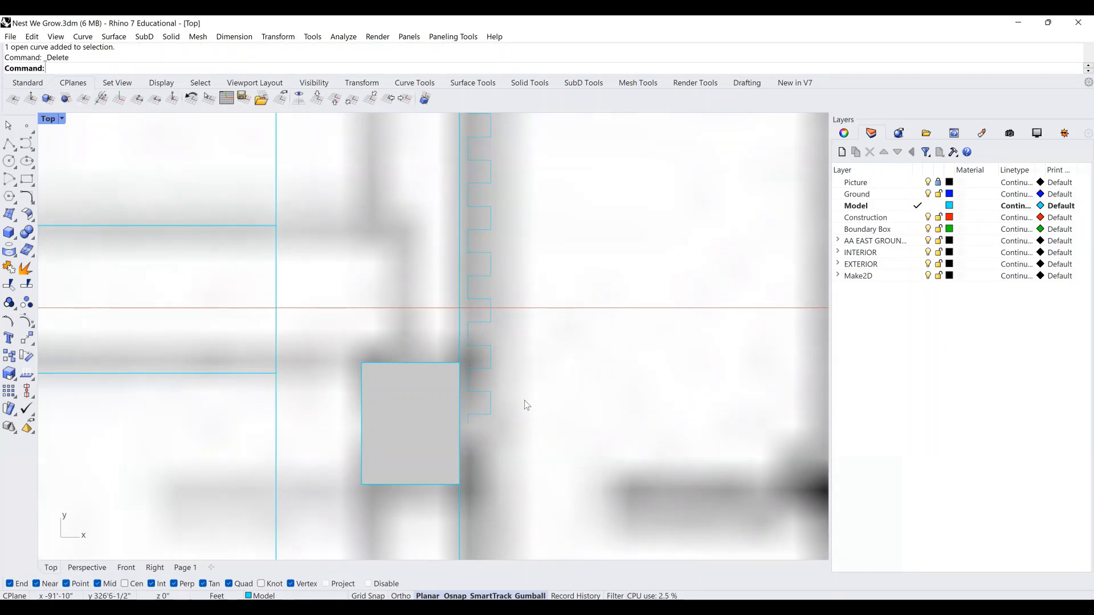
scroll(525, 408, "down", 3)
Join the square-pair curves along the edge into two continuous outlines.
left_click_drag(529, 497, 493, 117)
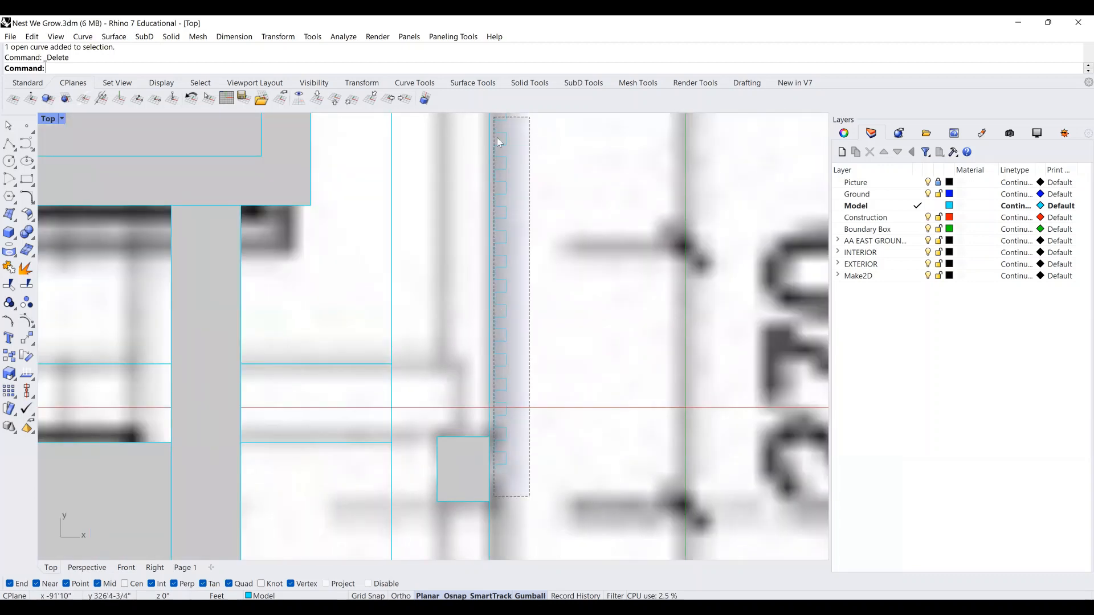
right_click_drag(501, 453, 490, 172)
left_click_drag(490, 172, 487, 166)
key("ctrl+j")
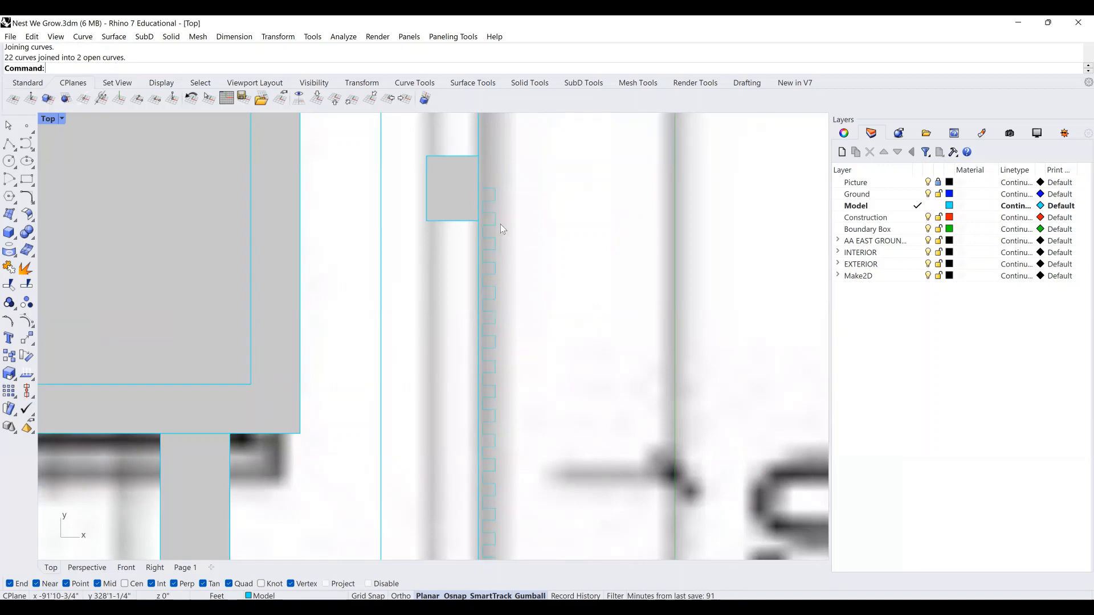
Move one joined outline into place against the grey block.
left_click(494, 218)
scroll(493, 218, "down", 2)
scroll(495, 246, "down", 3)
scroll(494, 251, "up", 6)
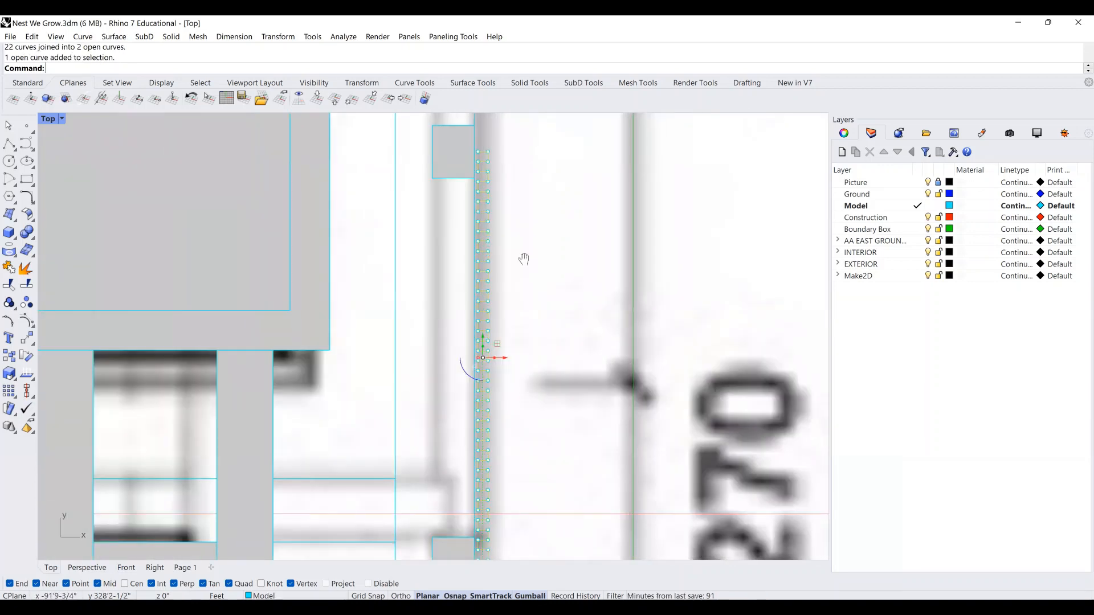
type("move")
key("Return")
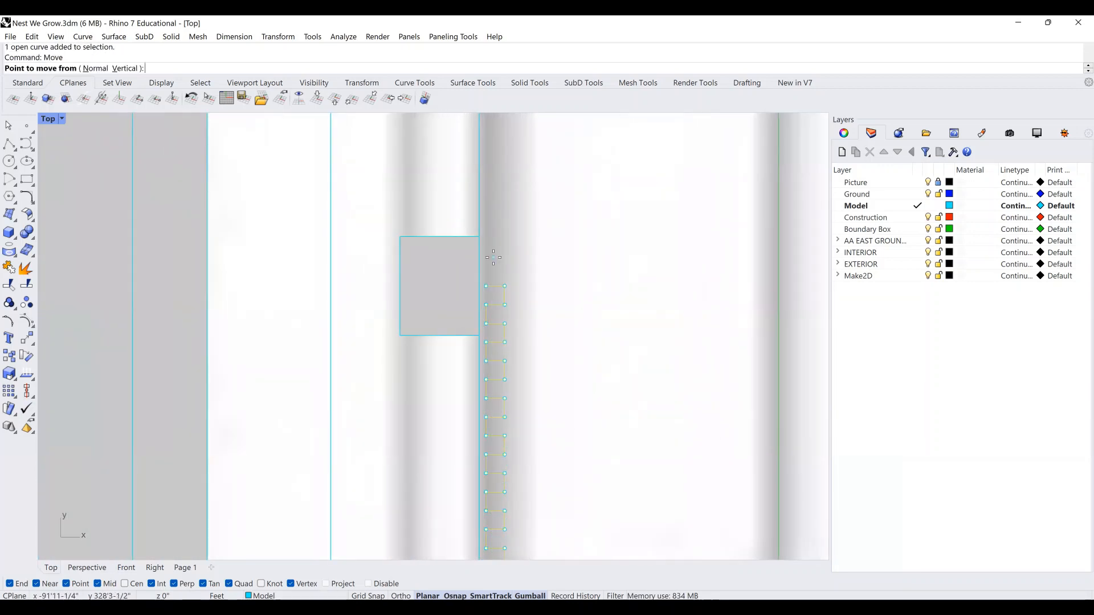
scroll(493, 258, "up", 3)
left_click(468, 313)
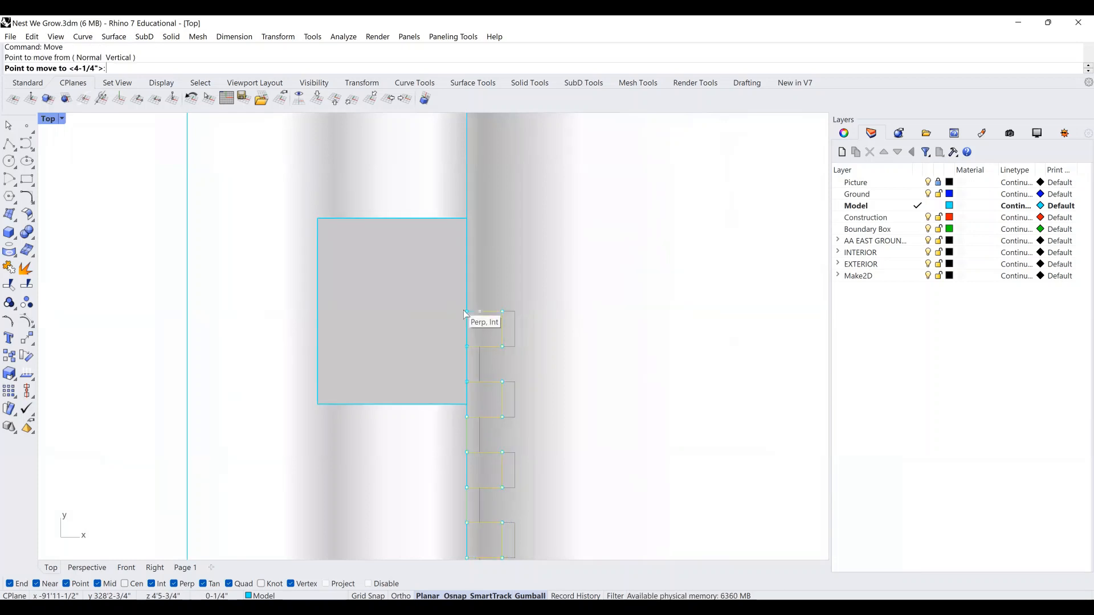
left_click(465, 313)
scroll(453, 254, "down", 2)
scroll(467, 273, "up", 6)
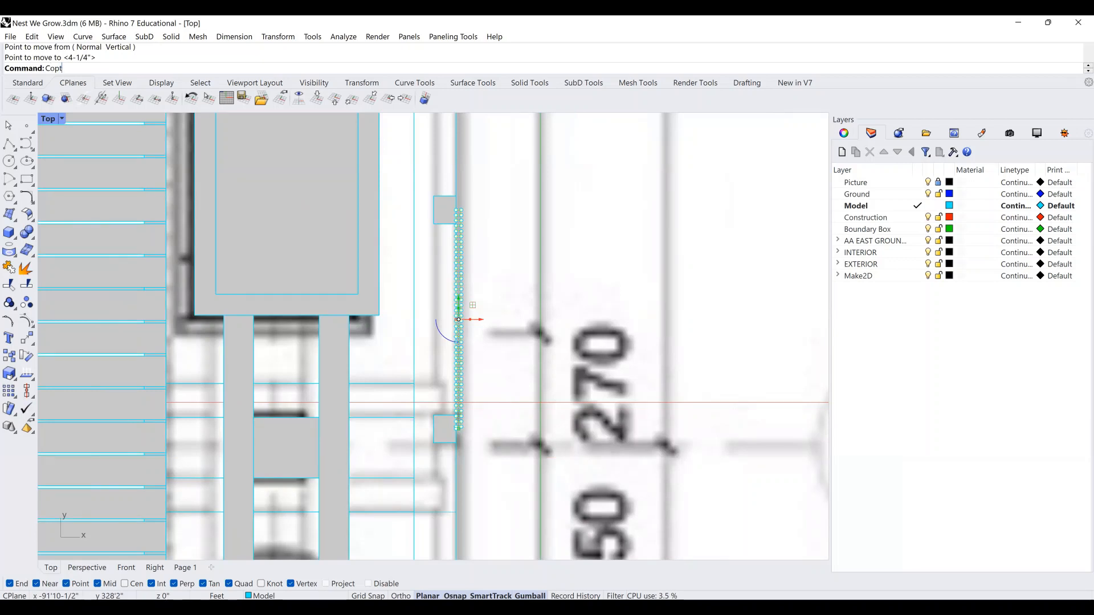
Copy the outline from the block corner to beside the lower grey block.
type("Copt")
key("BackSpace")
type("y")
key("Return")
scroll(466, 217, "up", 8)
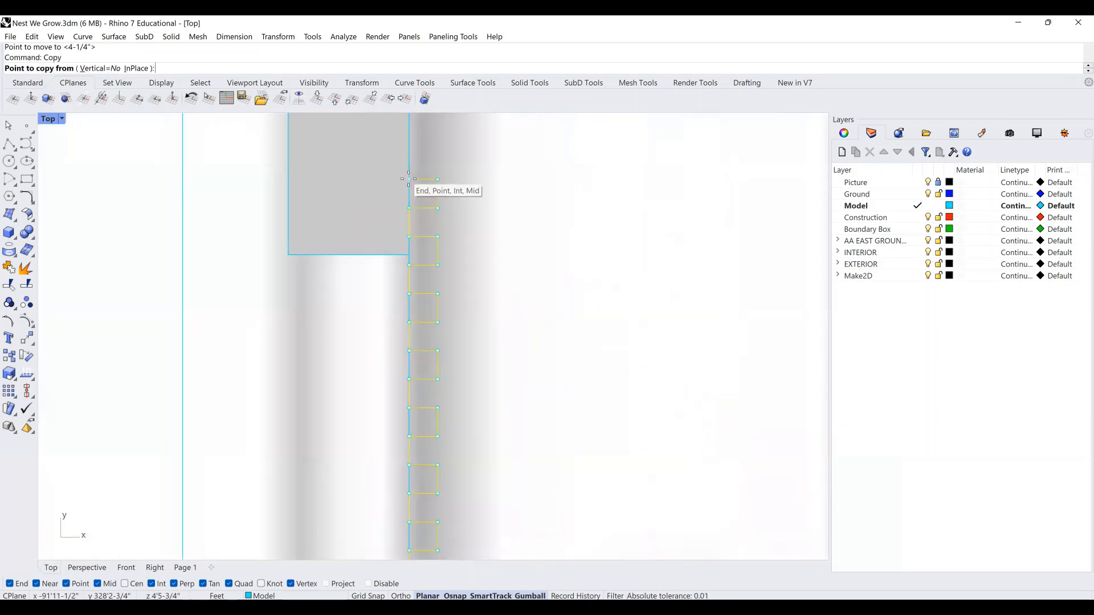
left_click(410, 180)
scroll(408, 180, "down", 4)
right_click_drag(470, 403, 488, 133)
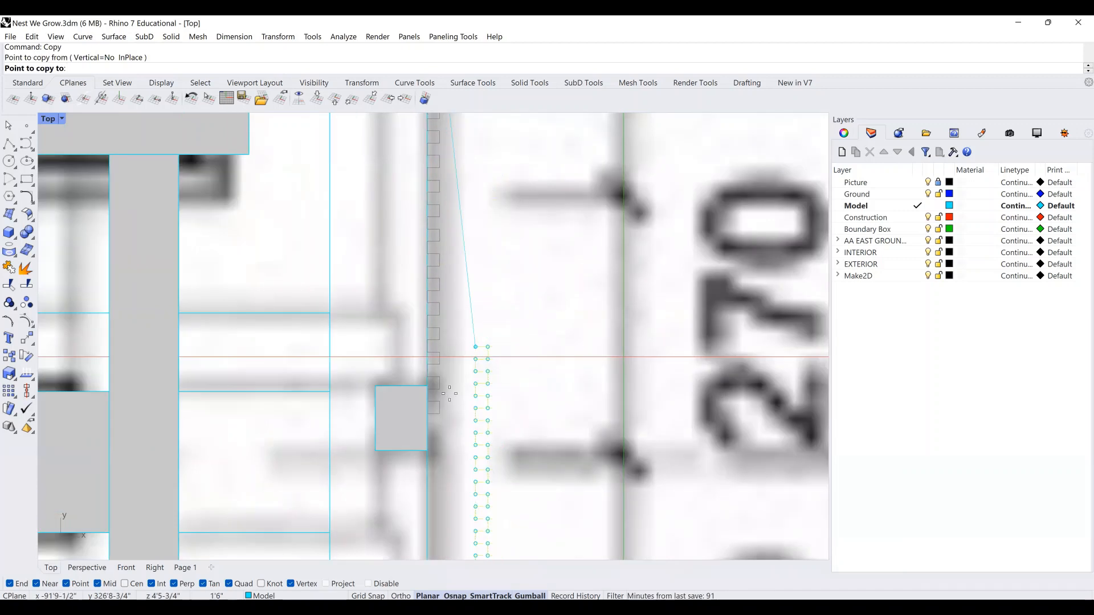
left_click(428, 419)
Place another copy of the outline at the next block's corner along the edge.
scroll(430, 421, "down", 8)
right_click_drag(430, 421, 430, 273)
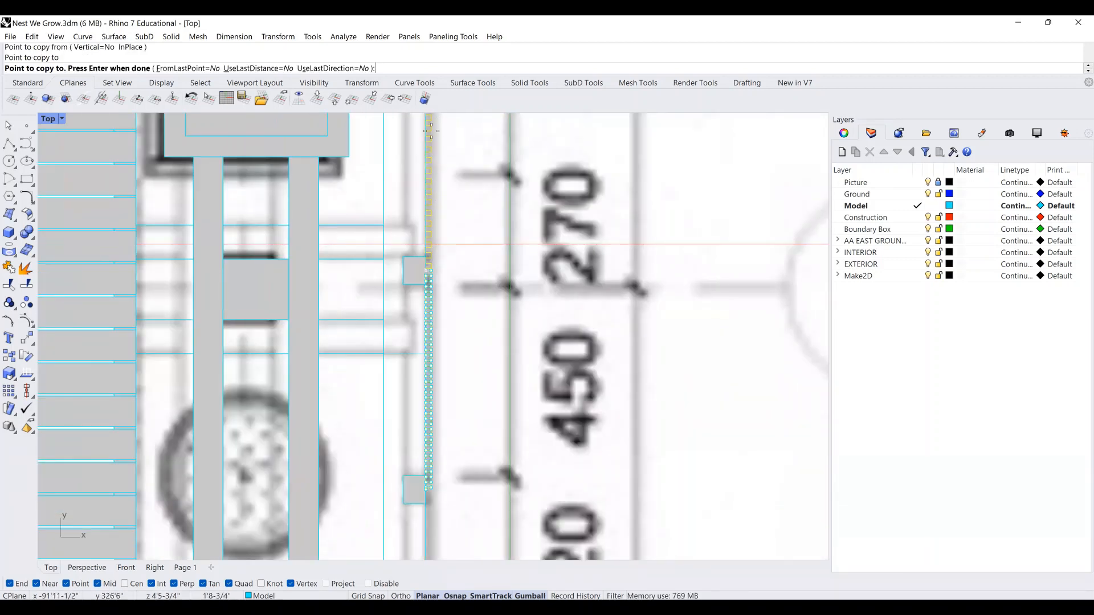
right_click_drag(427, 546, 427, 391)
scroll(426, 391, "up", 3)
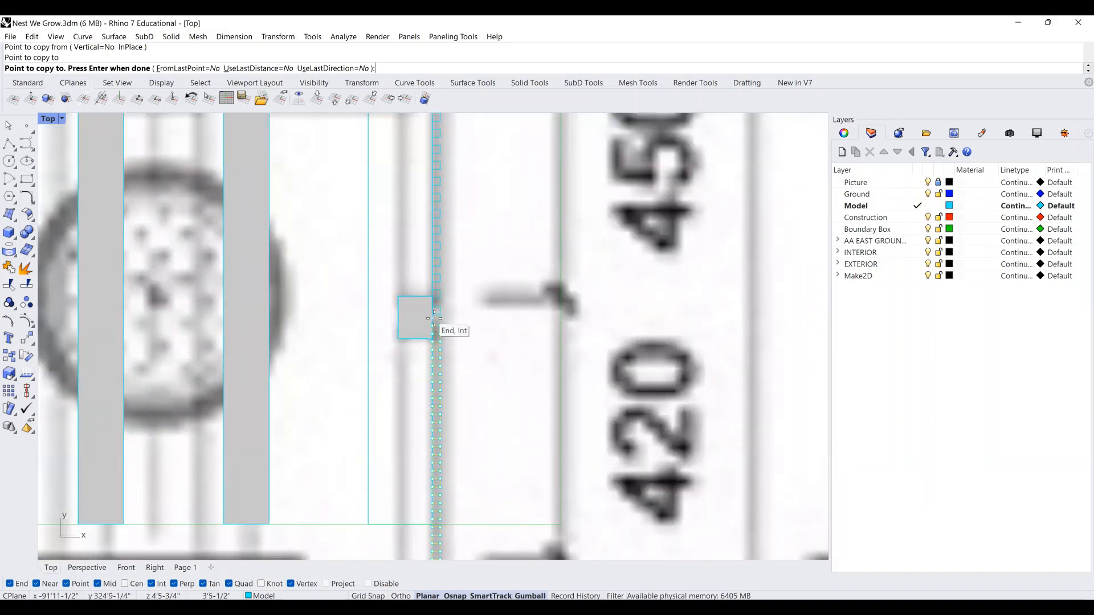
scroll(434, 318, "up", 3)
left_click(434, 318)
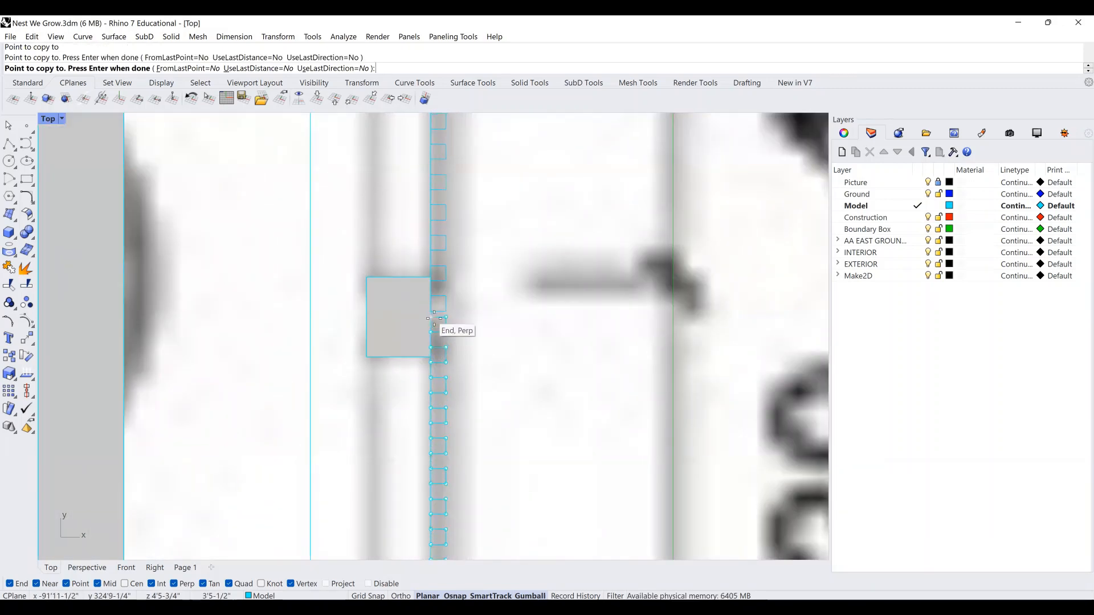
scroll(428, 314, "down", 8)
right_click(460, 208)
Copy the outline again to the next grey block further down the catwalk edge.
right_click_drag(456, 253, 450, 342)
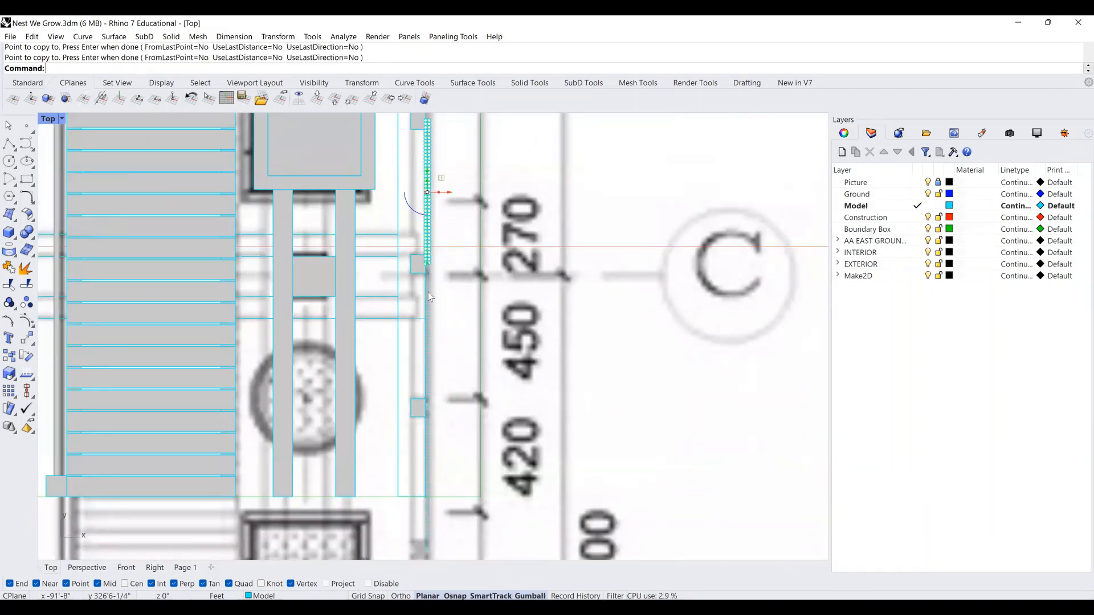
right_click_drag(428, 292, 423, 428)
scroll(422, 398, "up", 8)
right_click(417, 434)
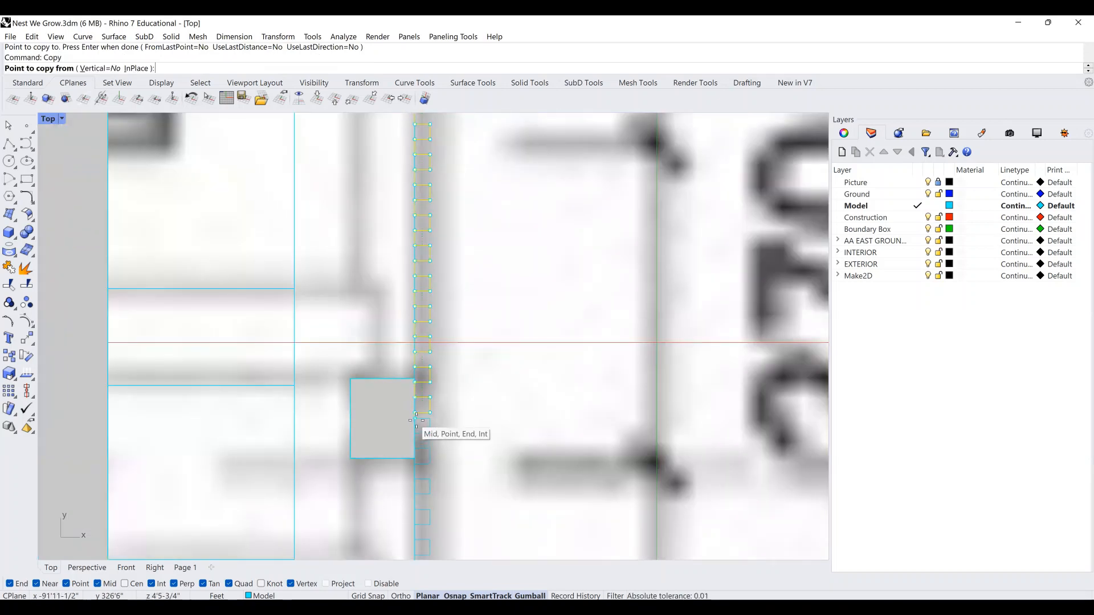
left_click(415, 418)
scroll(419, 420, "down", 6)
right_click_drag(445, 241, 420, 514)
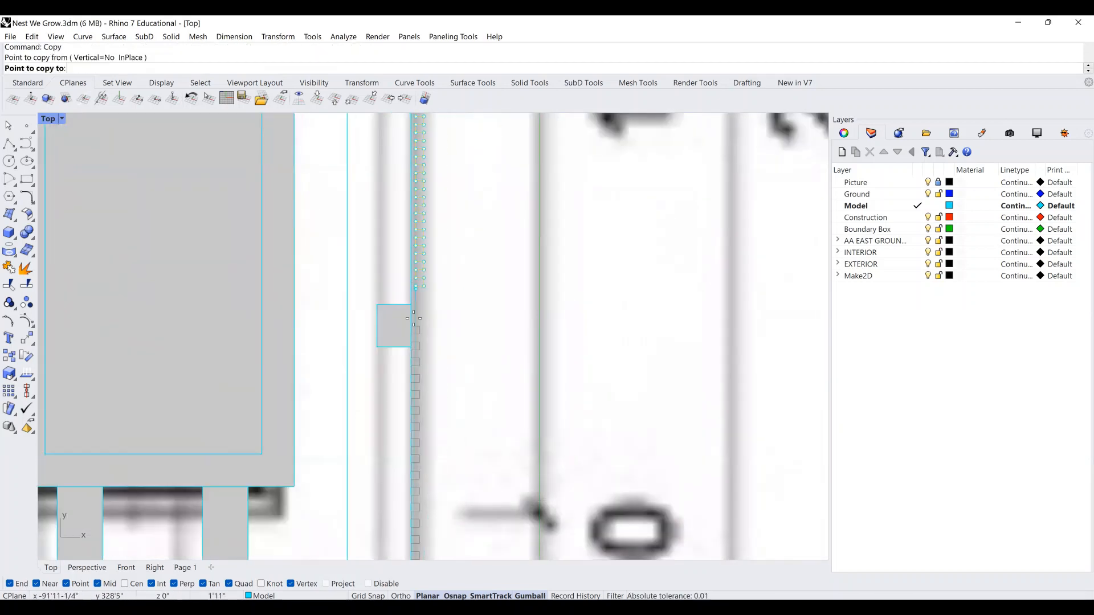
scroll(408, 288, "up", 2)
left_click(411, 333)
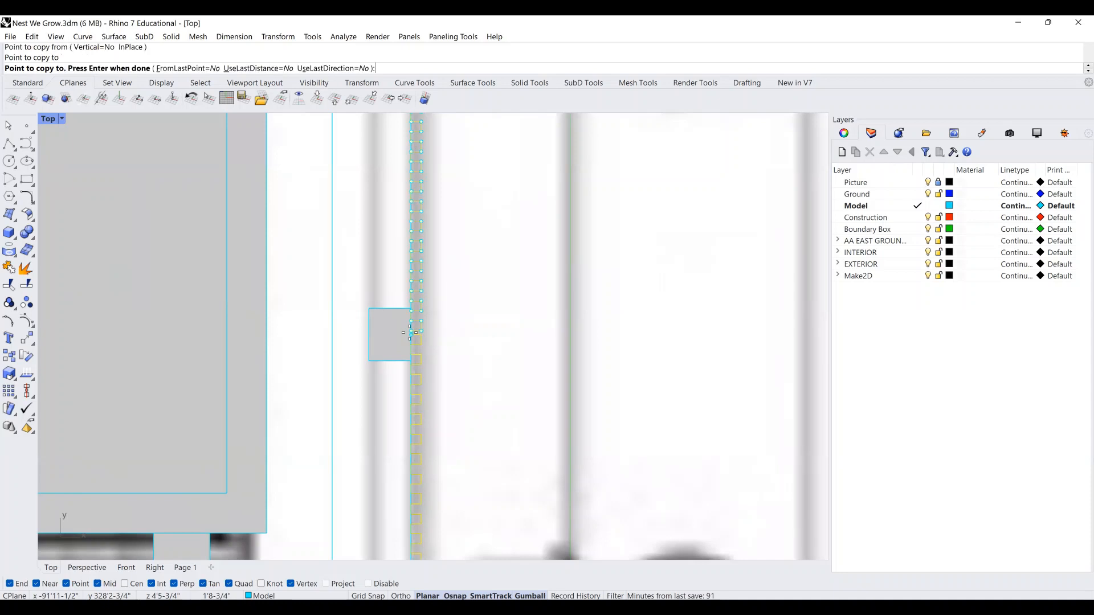
scroll(412, 339, "down", 4)
key("Return")
left_click(446, 183)
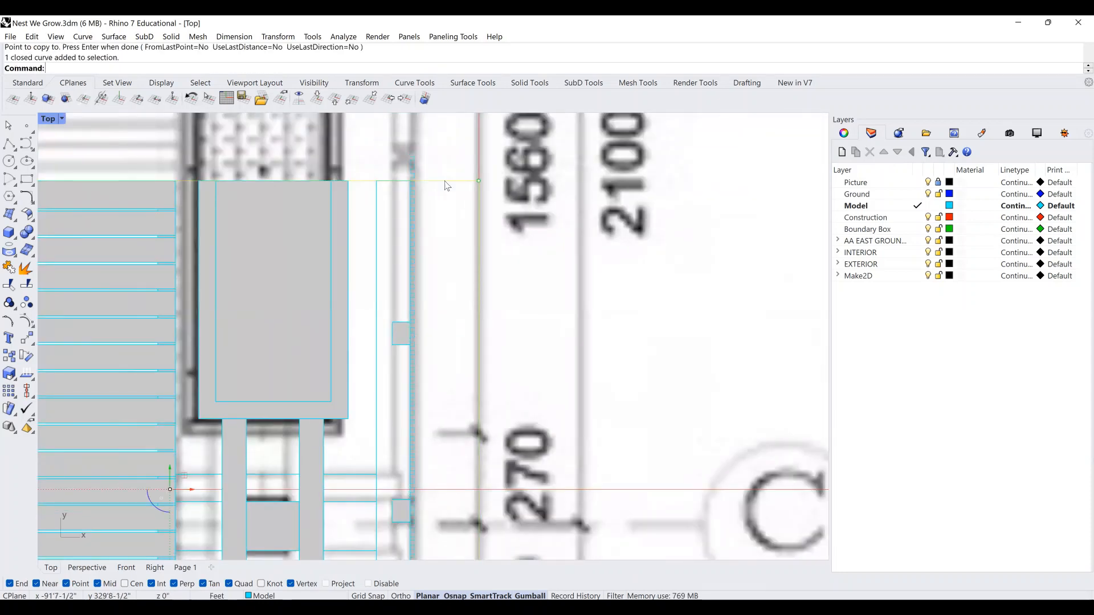
Trim off the line end overhanging below the catwalk block.
scroll(447, 183, "down", 5)
scroll(441, 420, "up", 3)
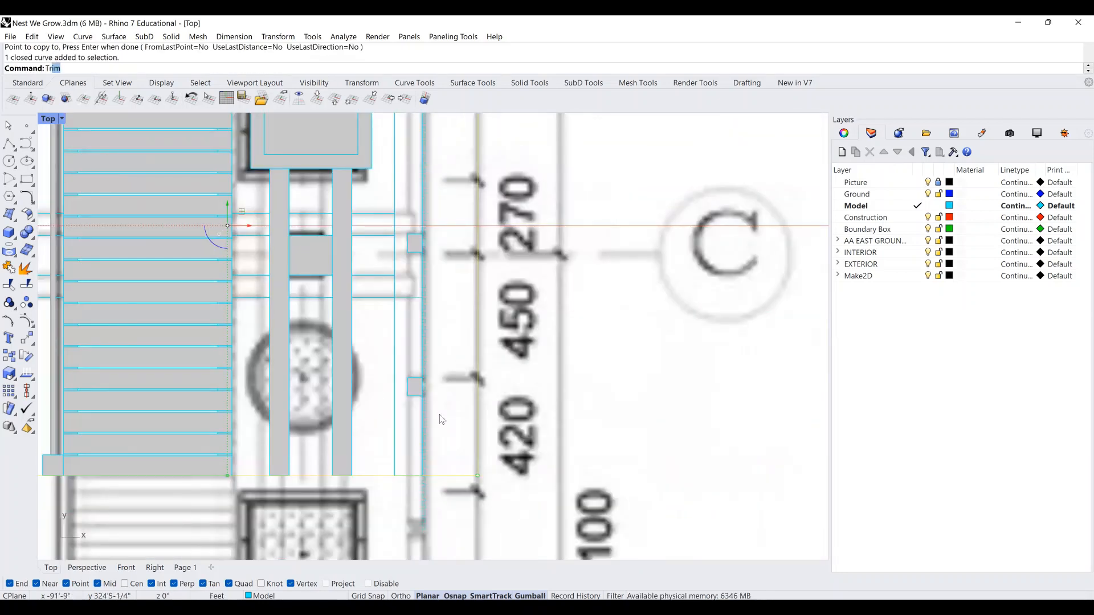
type("trim")
key("Return")
left_click_drag(448, 531, 386, 502)
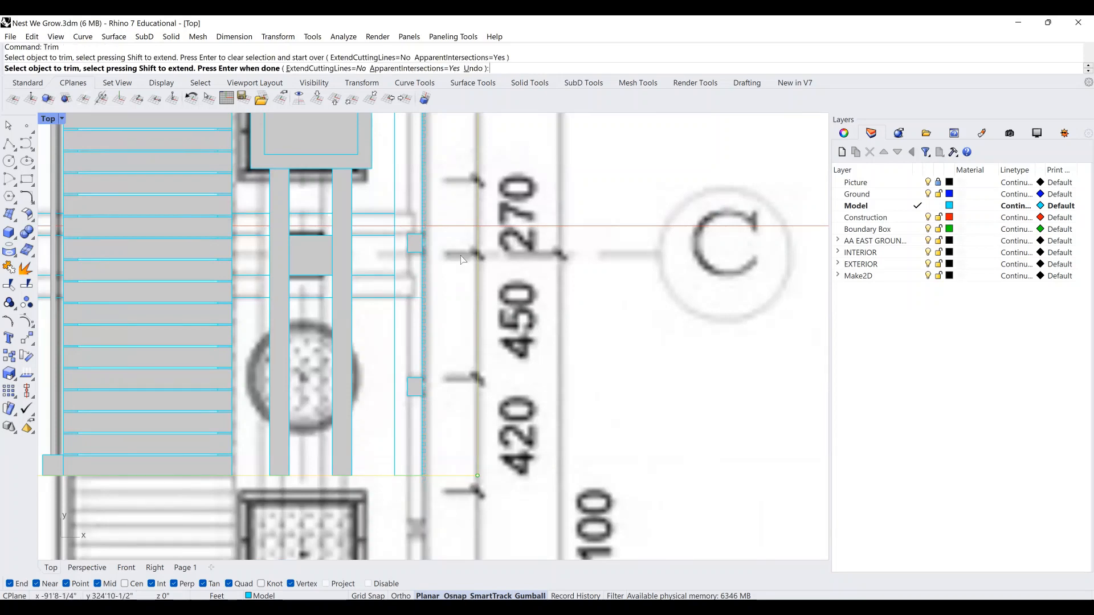
right_click_drag(457, 231, 458, 409)
right_click_drag(446, 229, 453, 337)
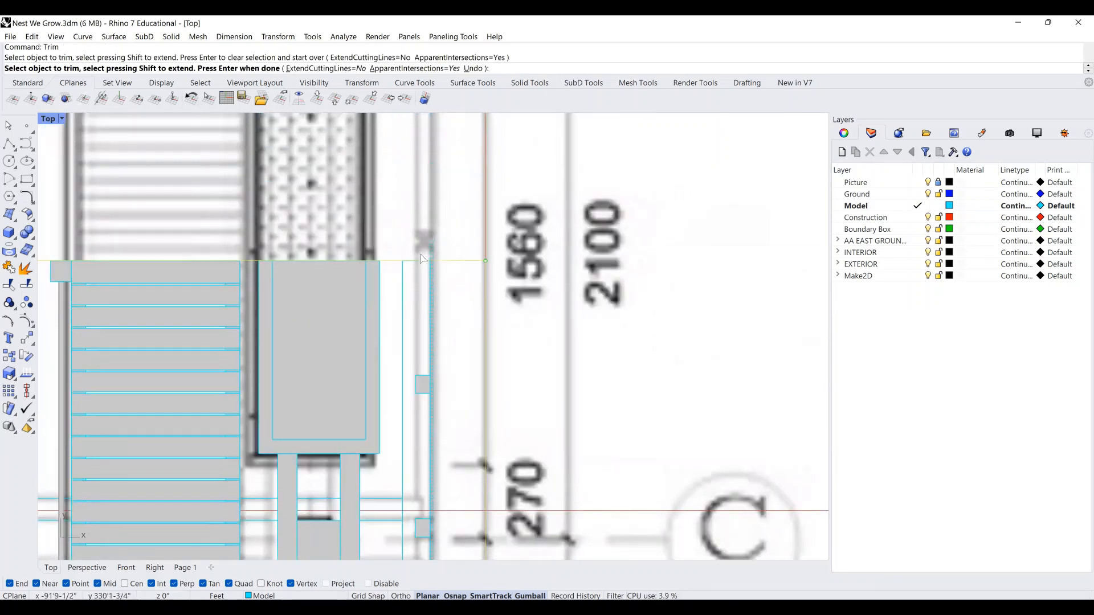
key("Return")
Select the full-length vertical line along the edge and switch to the Perspective view.
left_click(434, 278)
scroll(434, 278, "down", 6)
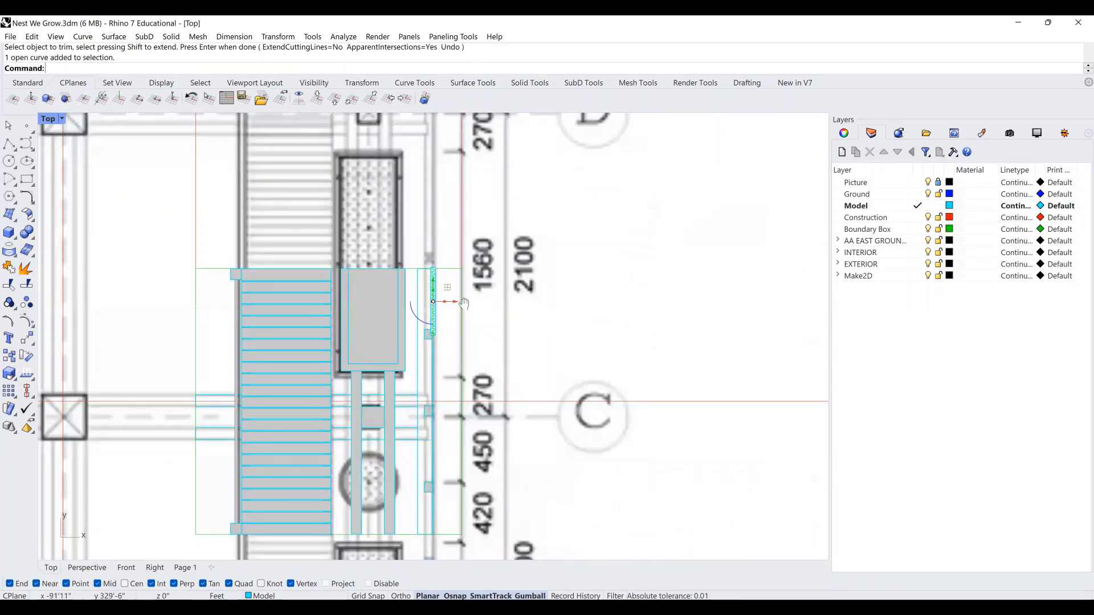
right_click_drag(433, 381, 432, 282)
scroll(432, 281, "up", 4)
left_click(434, 360)
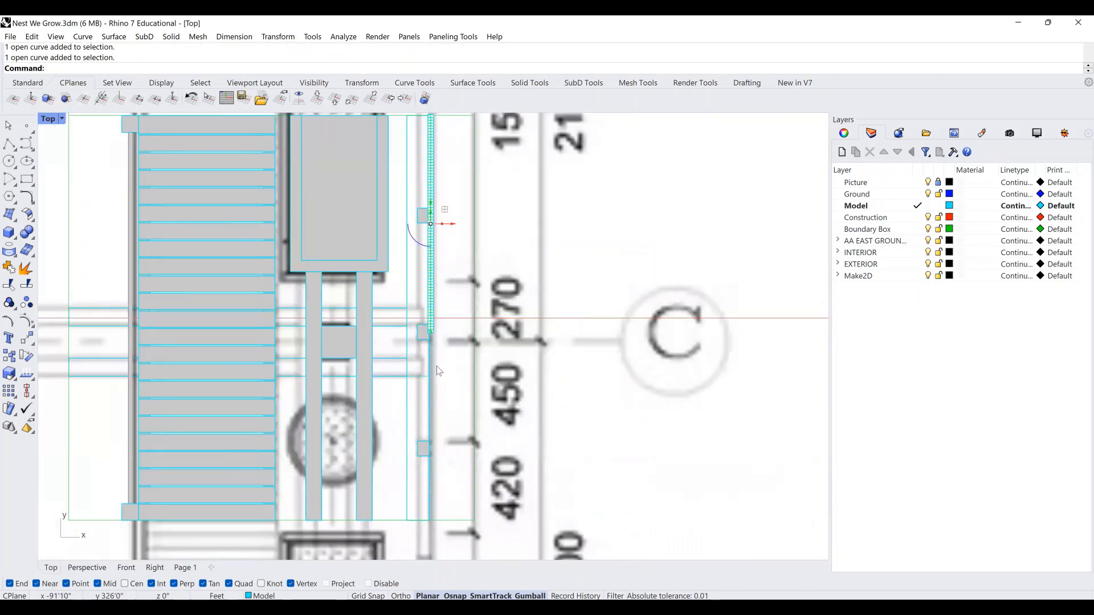
left_click(433, 476)
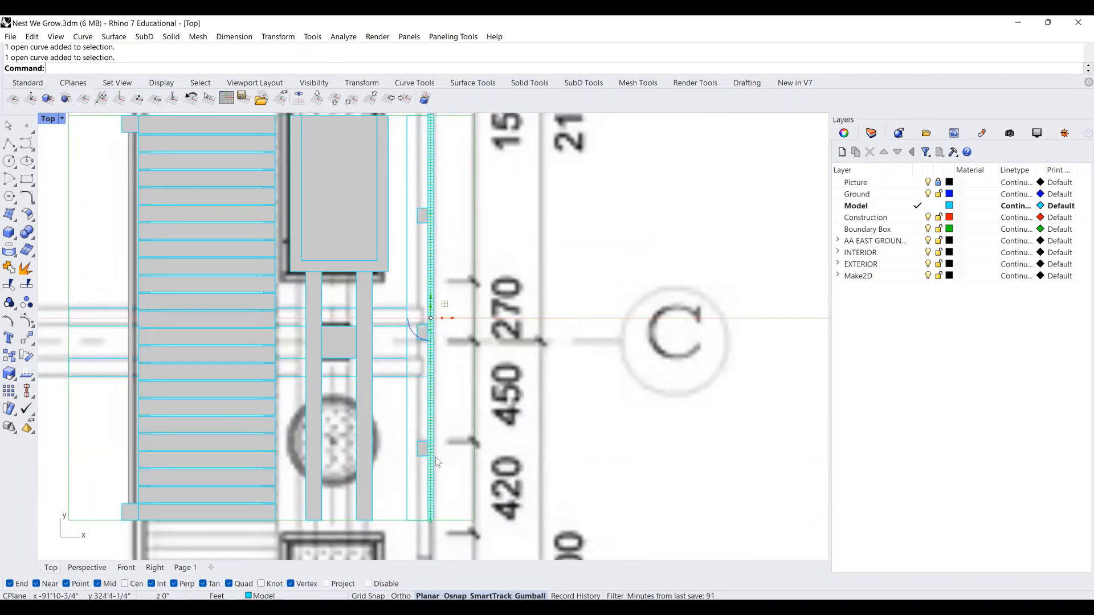
key("ctrl+Tab")
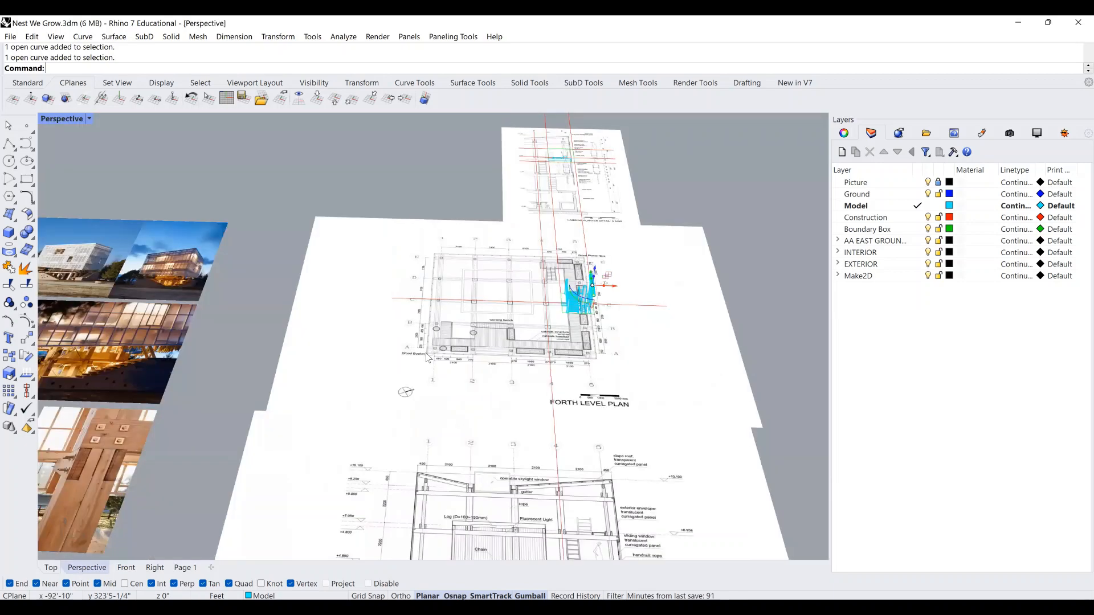
Zoom to the selected vertical line with ZS.
scroll(536, 320, "down", 3)
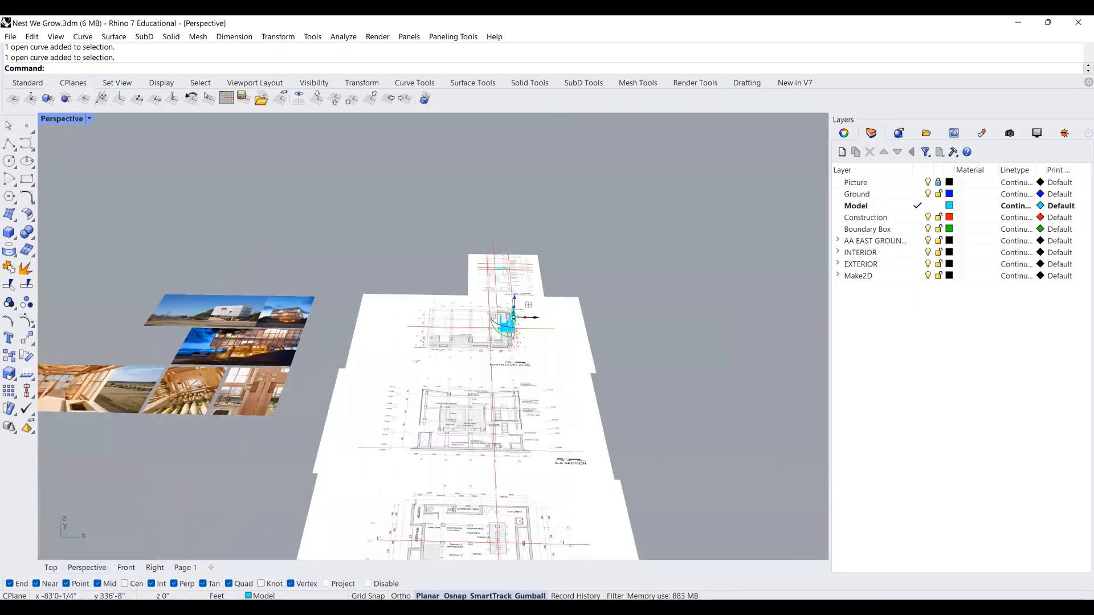
type("ZS")
key("Return")
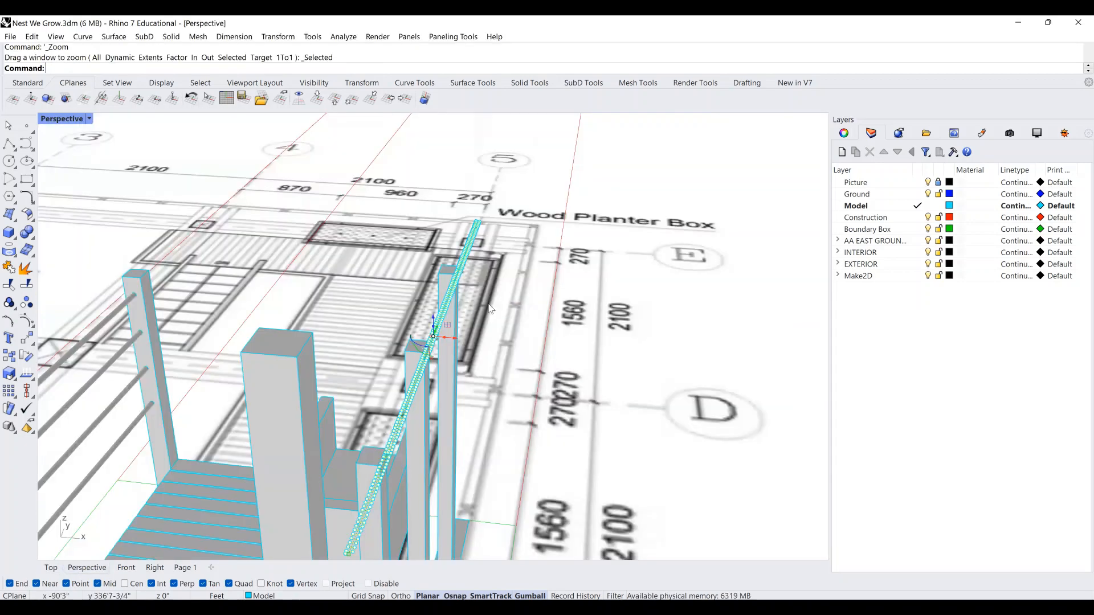
right_click_drag(417, 412, 420, 397, "shift")
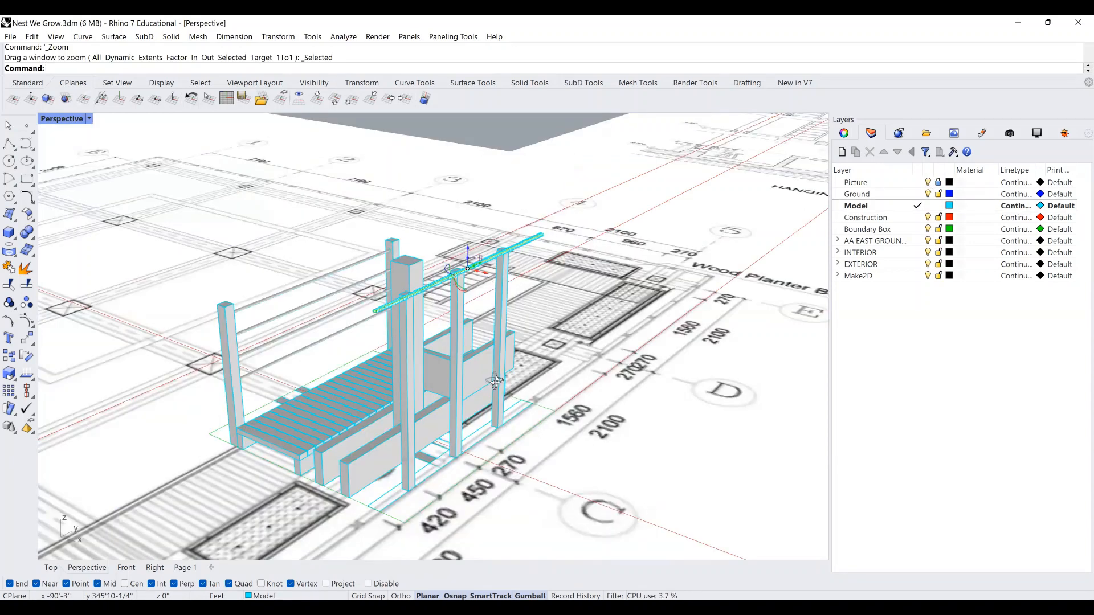
Toggle the Picture layer off and on, then orbit down to a low view of the catwalk.
left_click(929, 183)
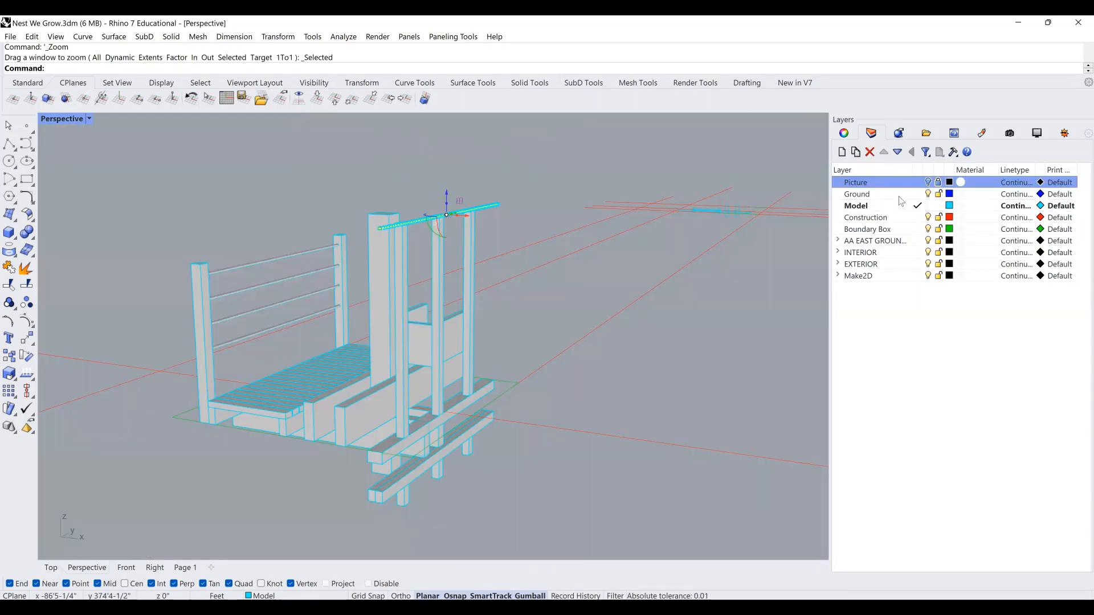
left_click(928, 183)
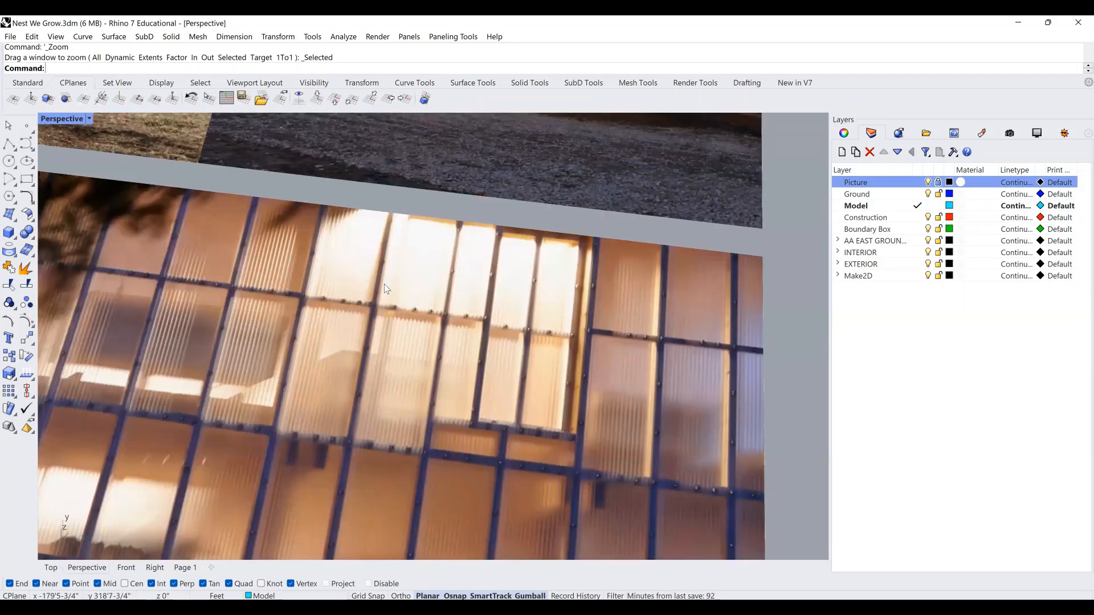
scroll(369, 303, "down", 4)
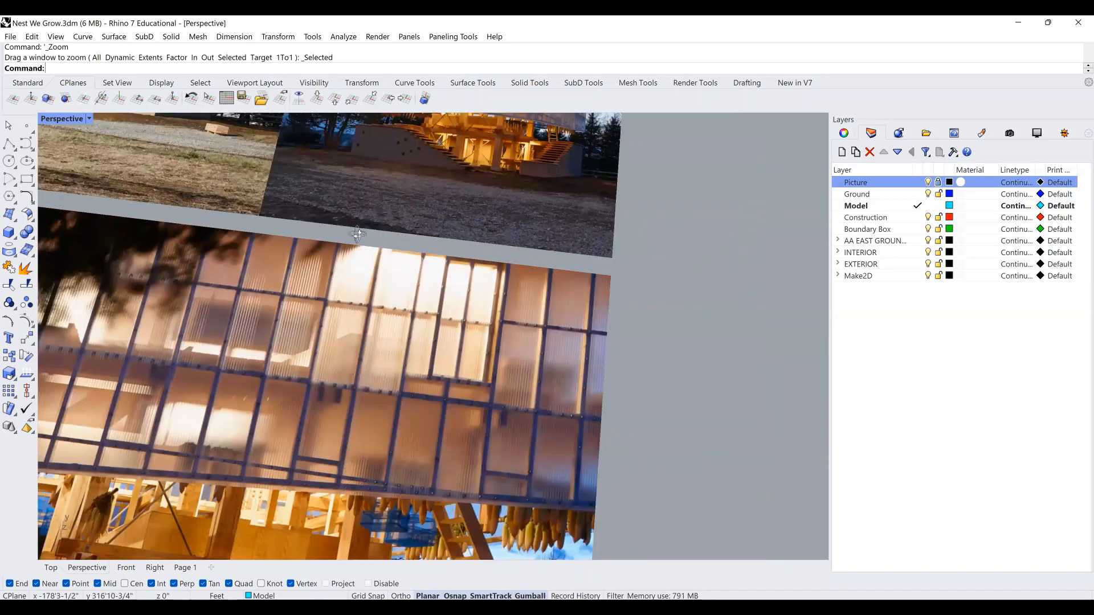
right_click_drag(347, 229, 355, 239)
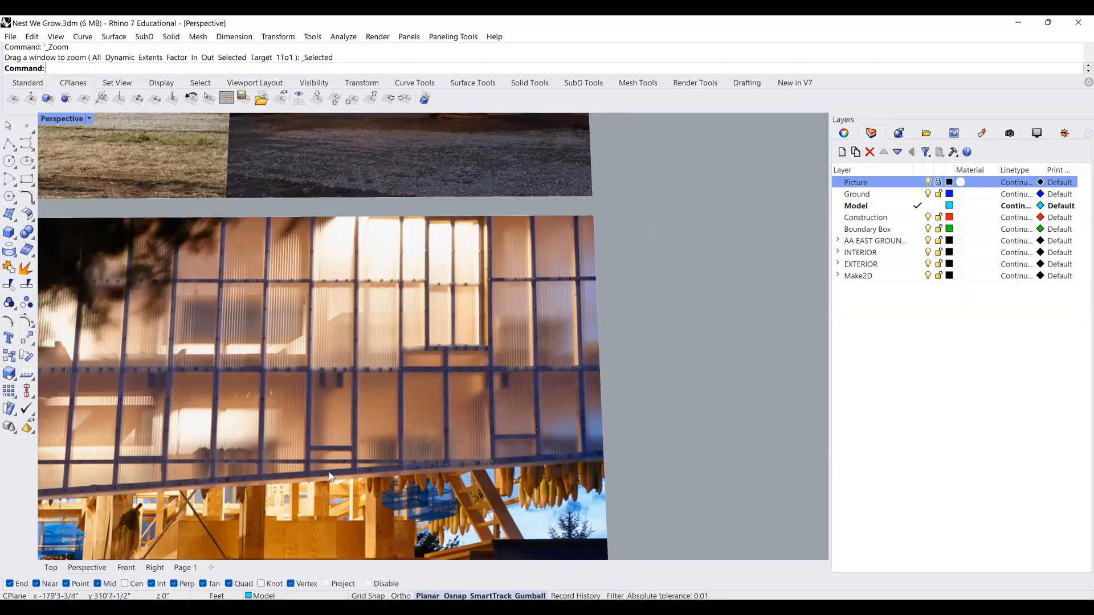
scroll(336, 473, "down", 1)
scroll(340, 477, "down", 1)
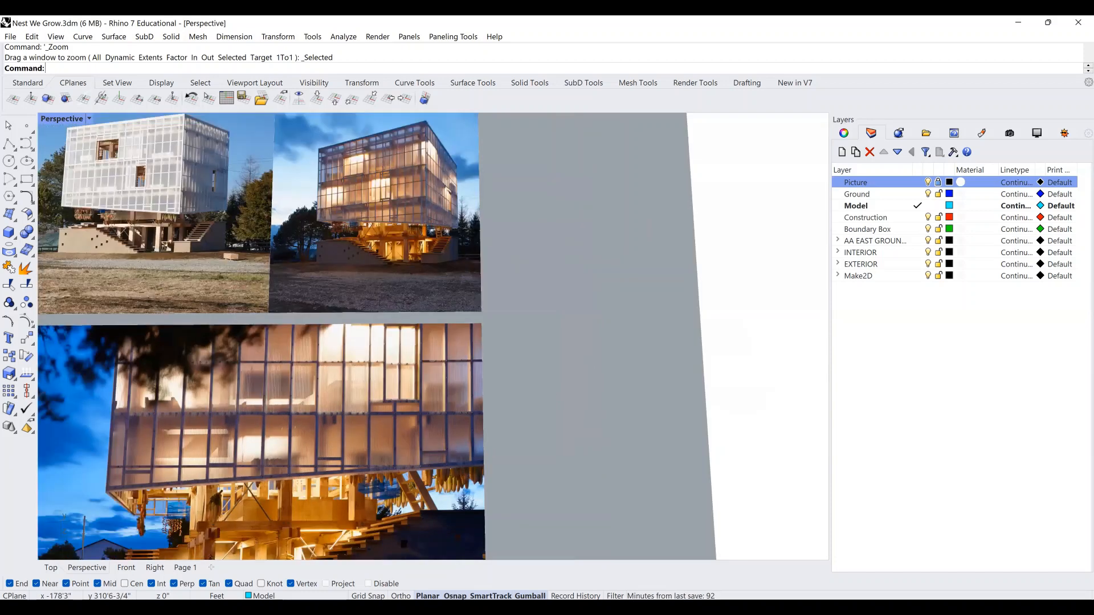
scroll(268, 333, "down", 3)
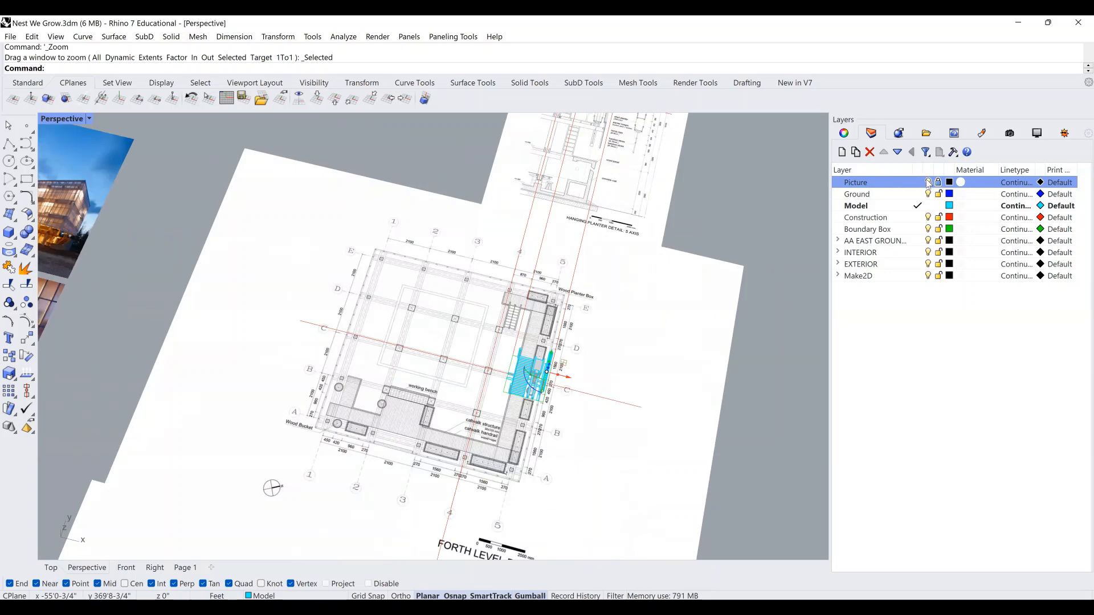
right_click_drag(607, 418, 552, 371)
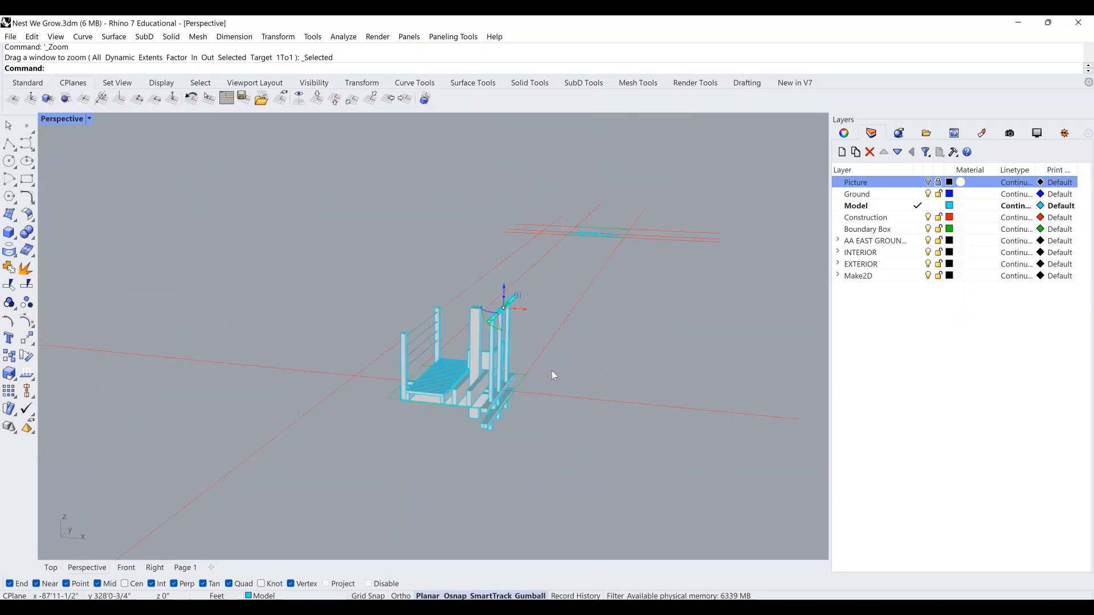
scroll(521, 367, "up", 3)
Extrude the selected vertical lines upward into a tall wall of thin slats.
type("ExtrudeCrv")
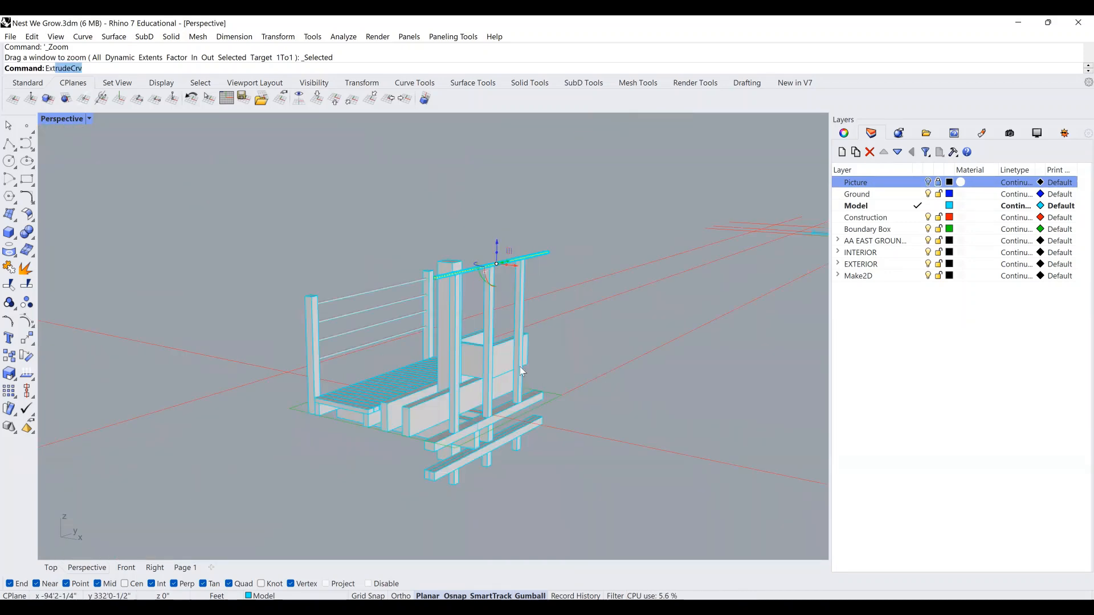
key("Return")
scroll(488, 468, "up", 3)
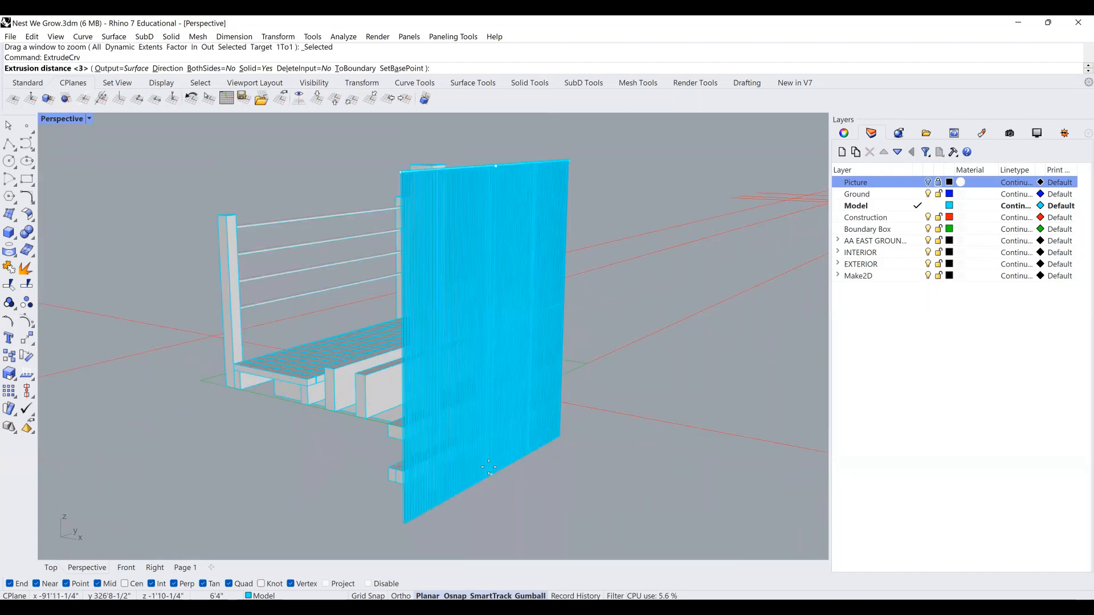
scroll(489, 466, "up", 3)
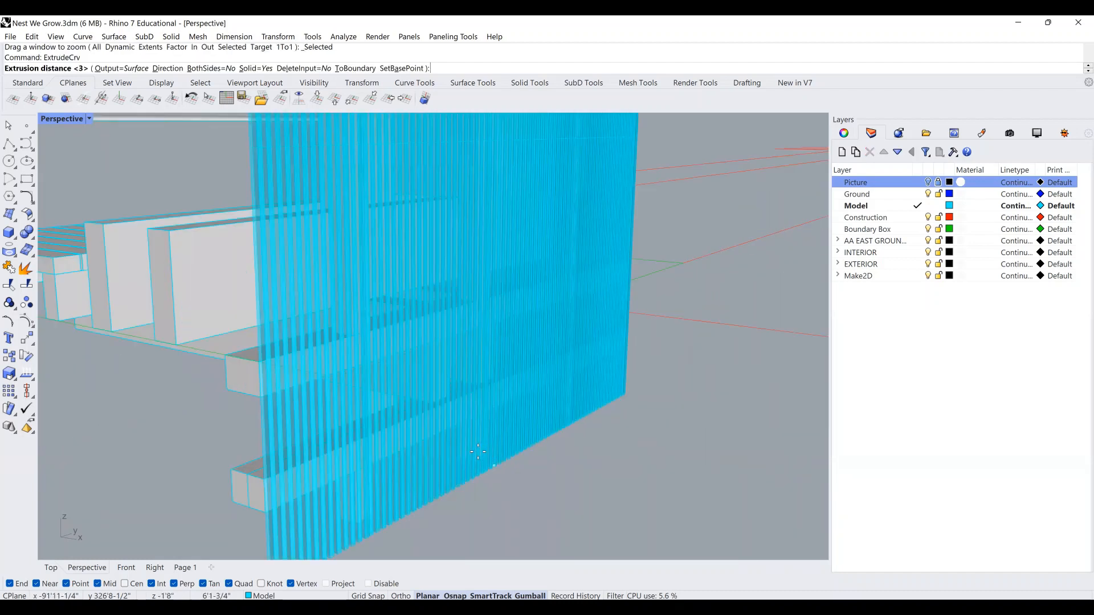
scroll(475, 453, "up", 2)
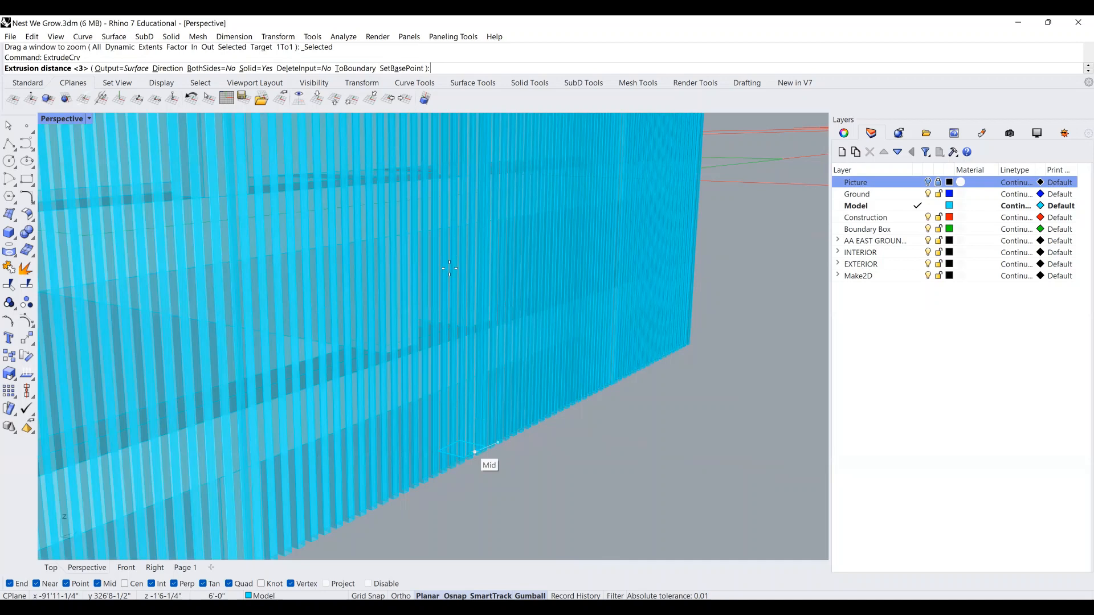
scroll(449, 268, "down", 5)
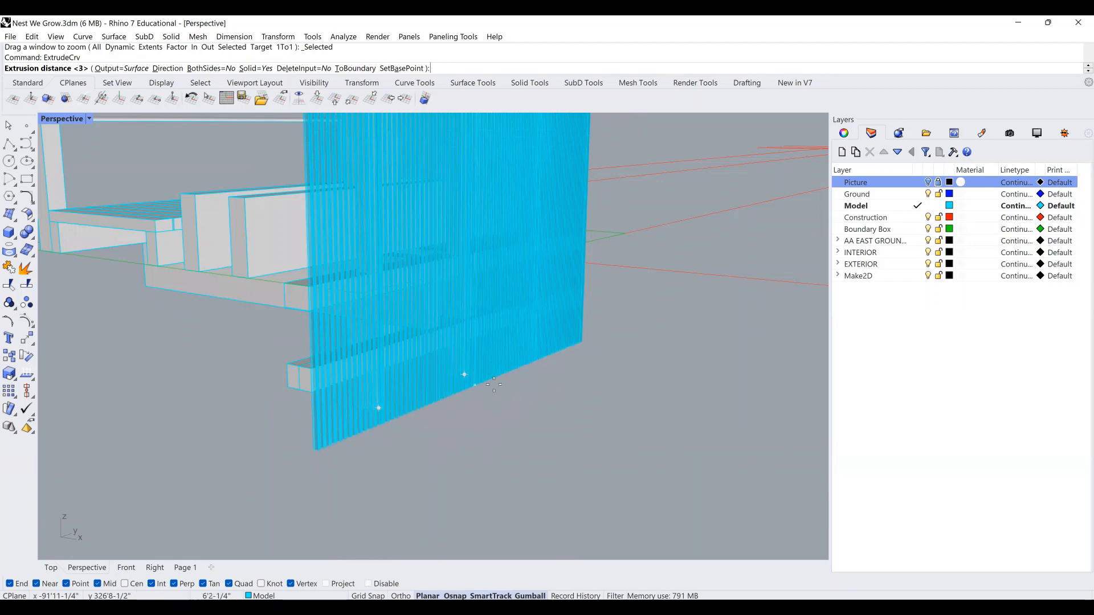
scroll(468, 399, "down", 3)
scroll(484, 381, "down", 3)
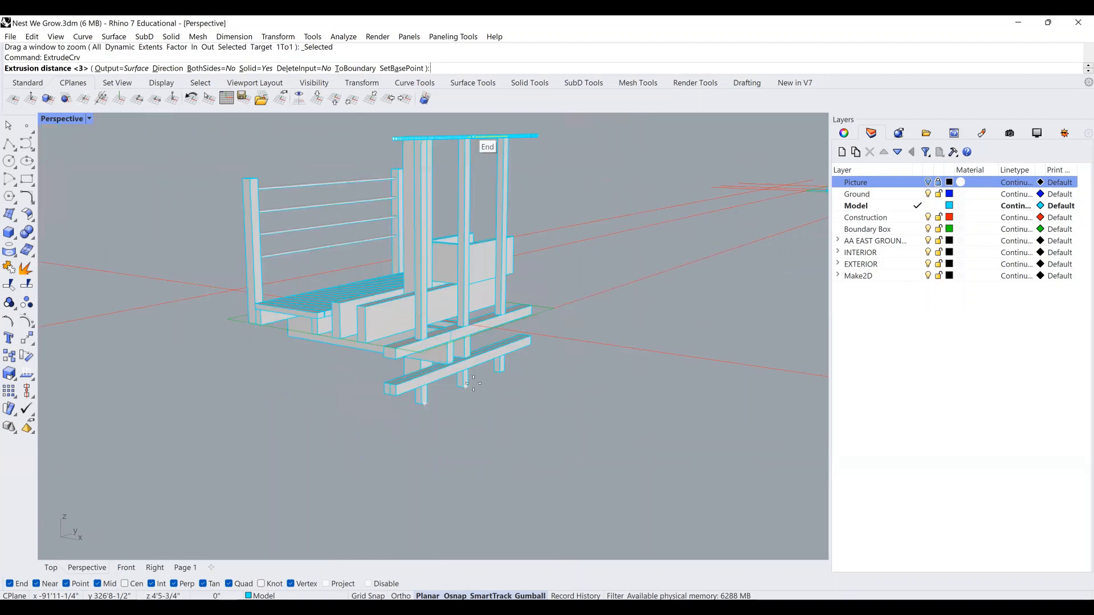
scroll(464, 389, "up", 3)
scroll(459, 391, "up", 3)
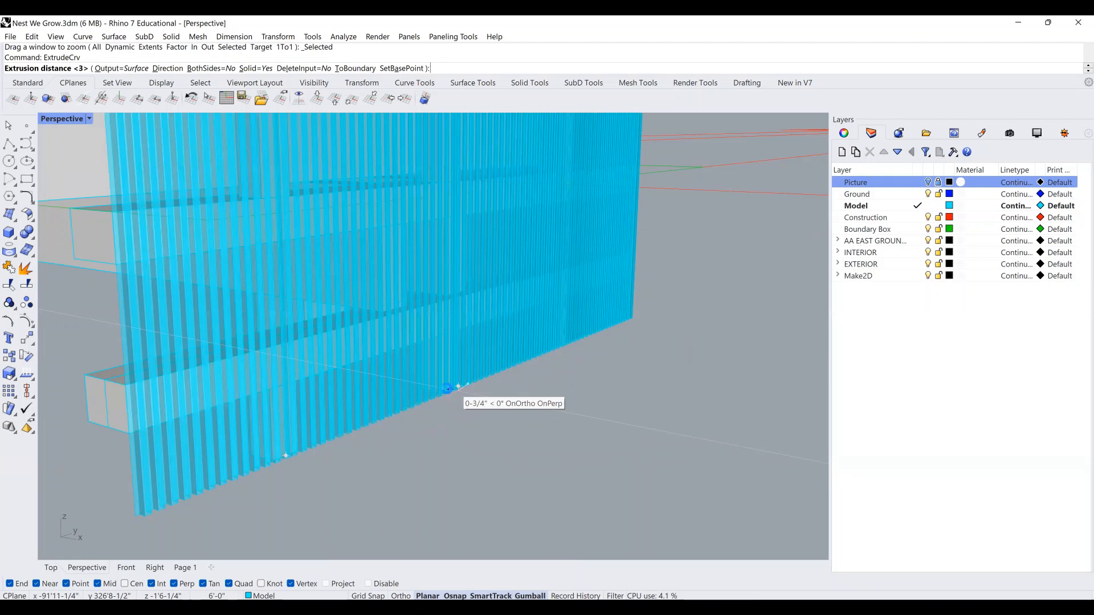
left_click(448, 389)
Orbit the model to inspect the slat wall from edge-on and oblique angles.
scroll(448, 389, "up", 2)
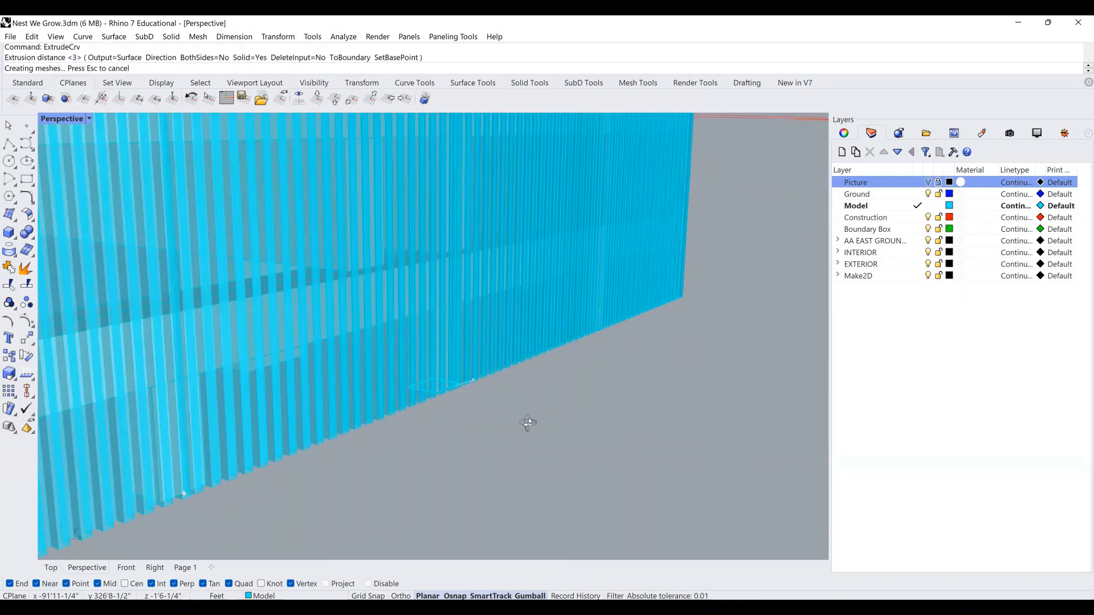
right_click_drag(527, 424, 411, 313)
right_click_drag(484, 367, 601, 457)
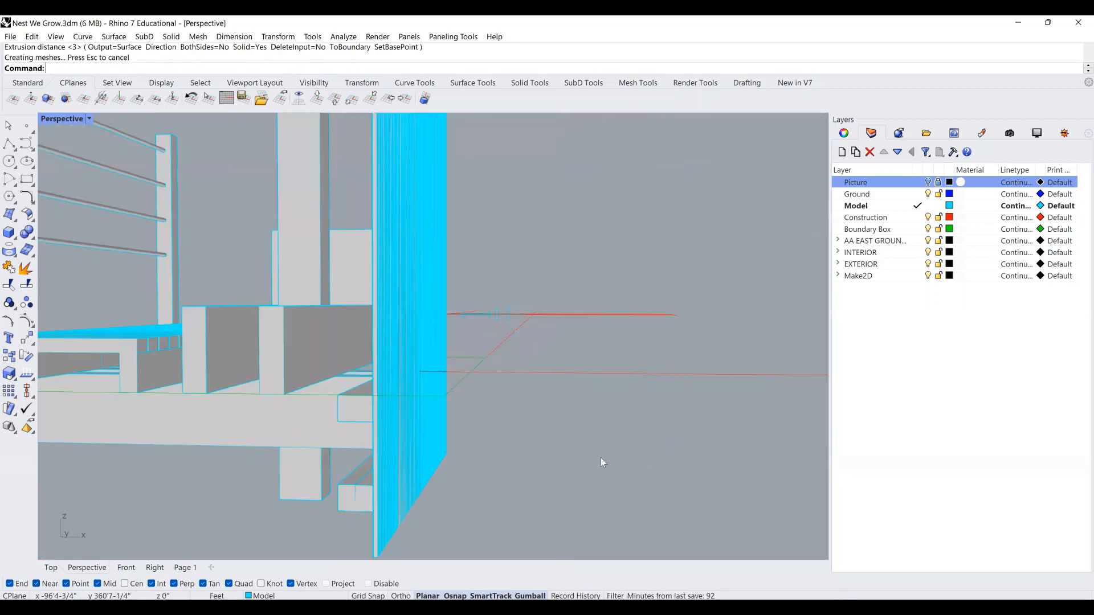
right_click_drag(546, 371, 621, 380)
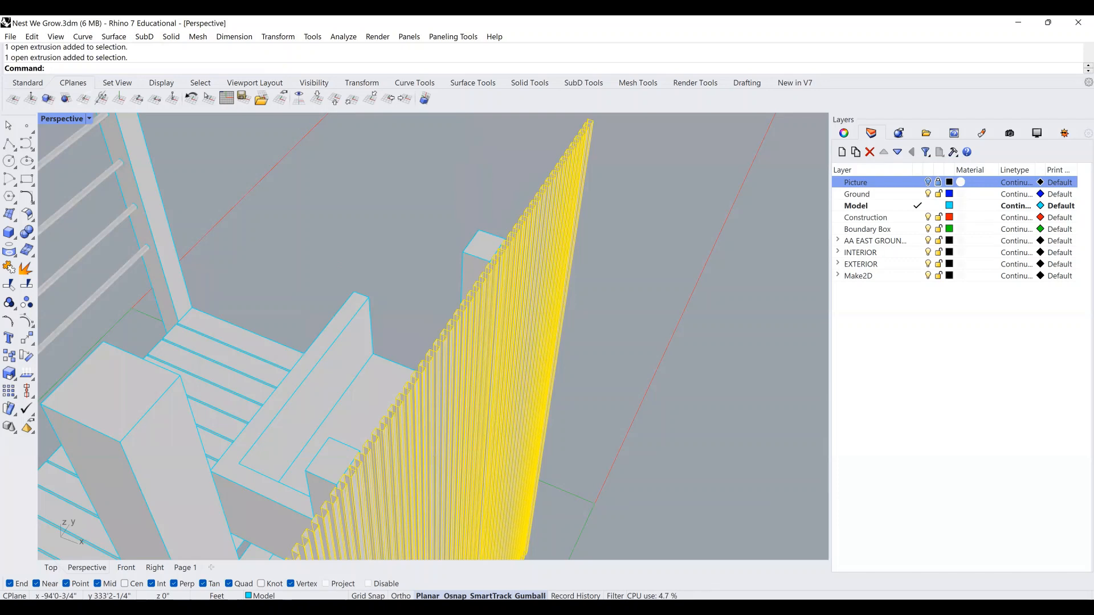
Offset the slat wall surfaces as a solid at 1/32" distance, then clear the selection.
key("Return")
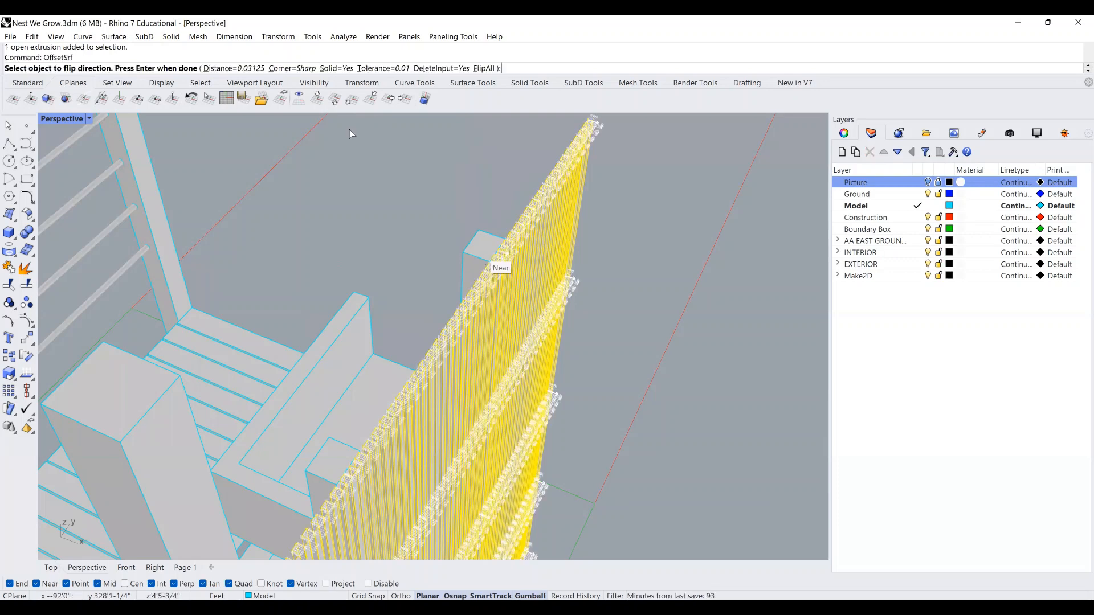
left_click(244, 68)
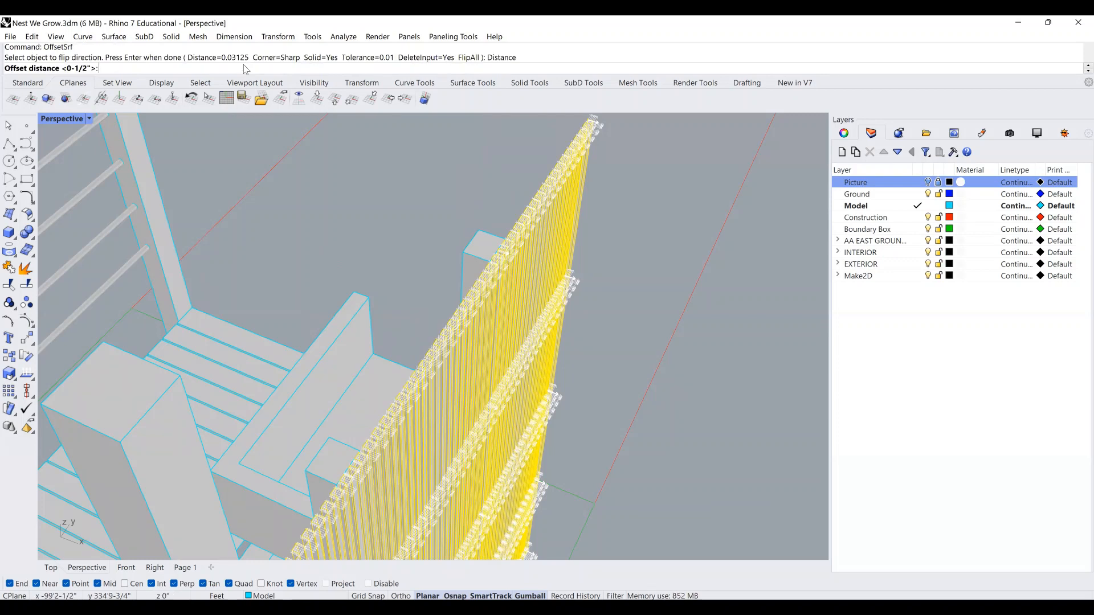
type("1/32")
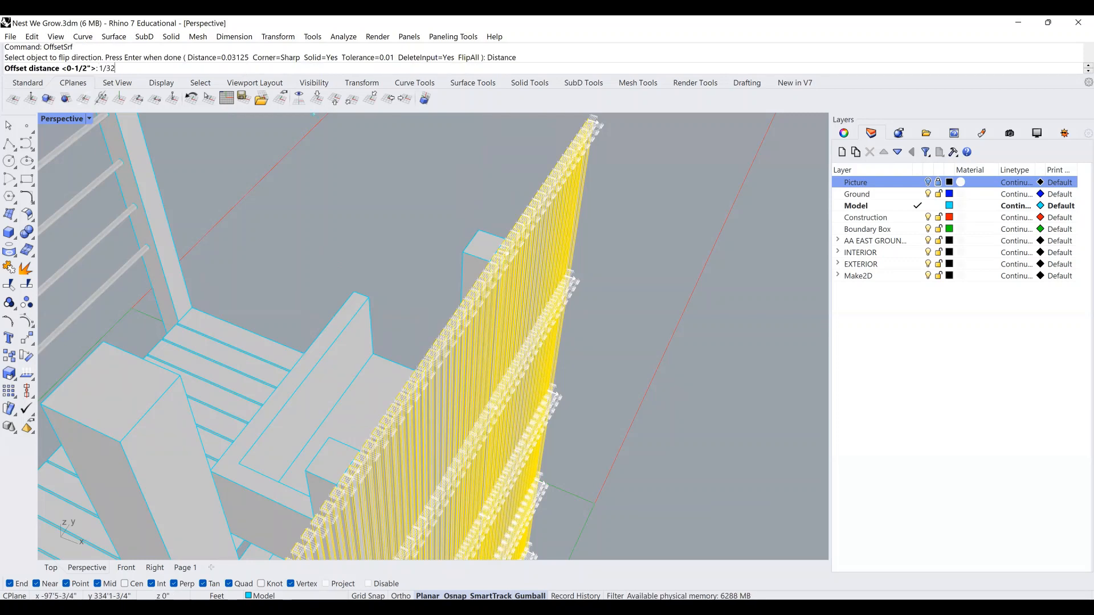
key("Return")
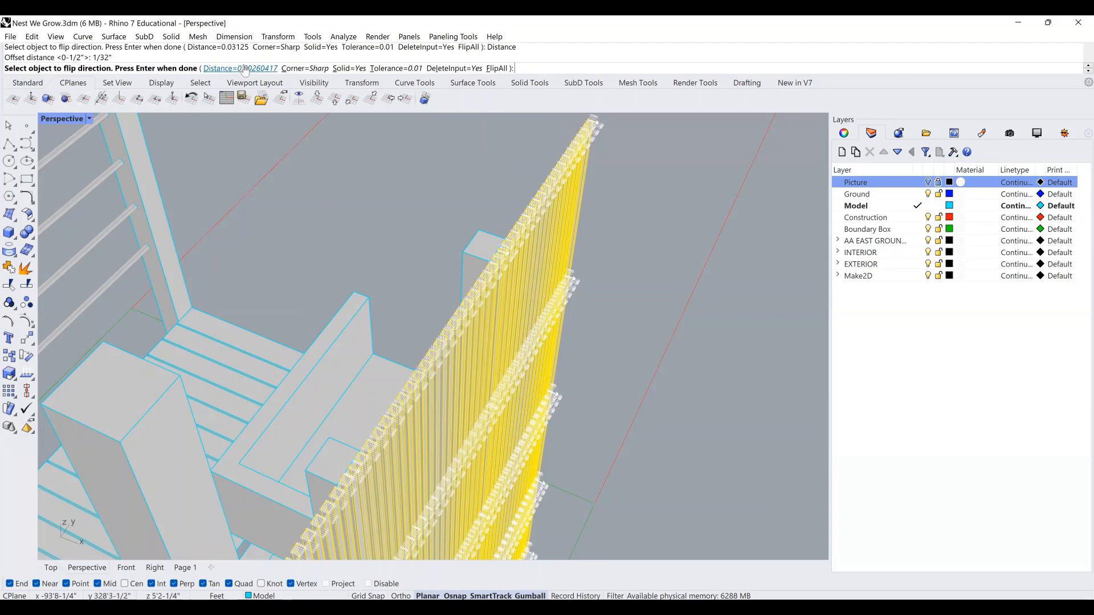
scroll(537, 208, "down", 1)
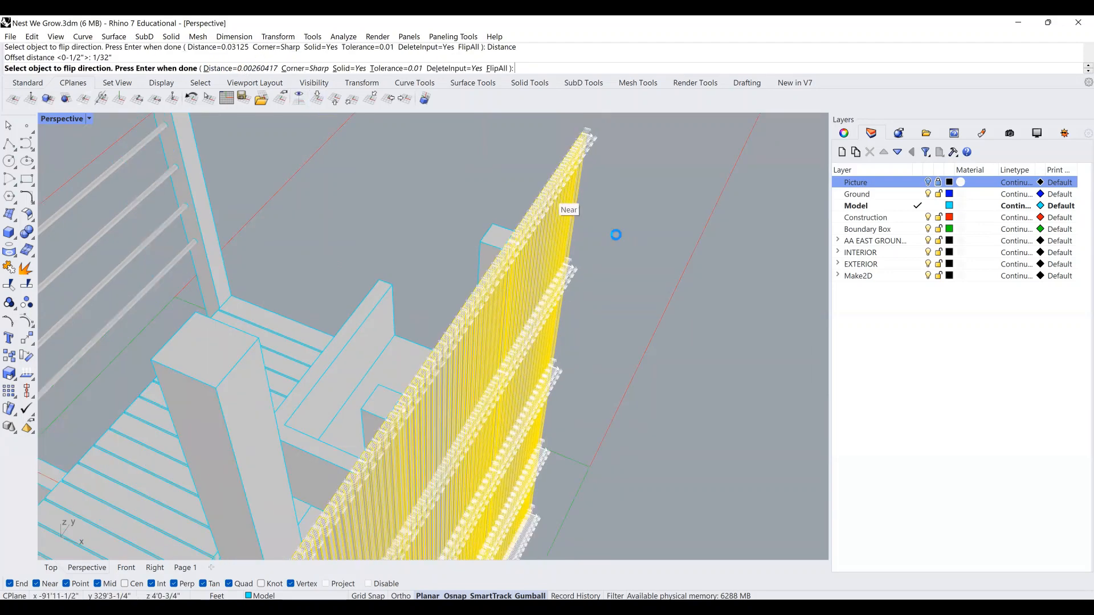
key("Return")
scroll(615, 235, "down", 3)
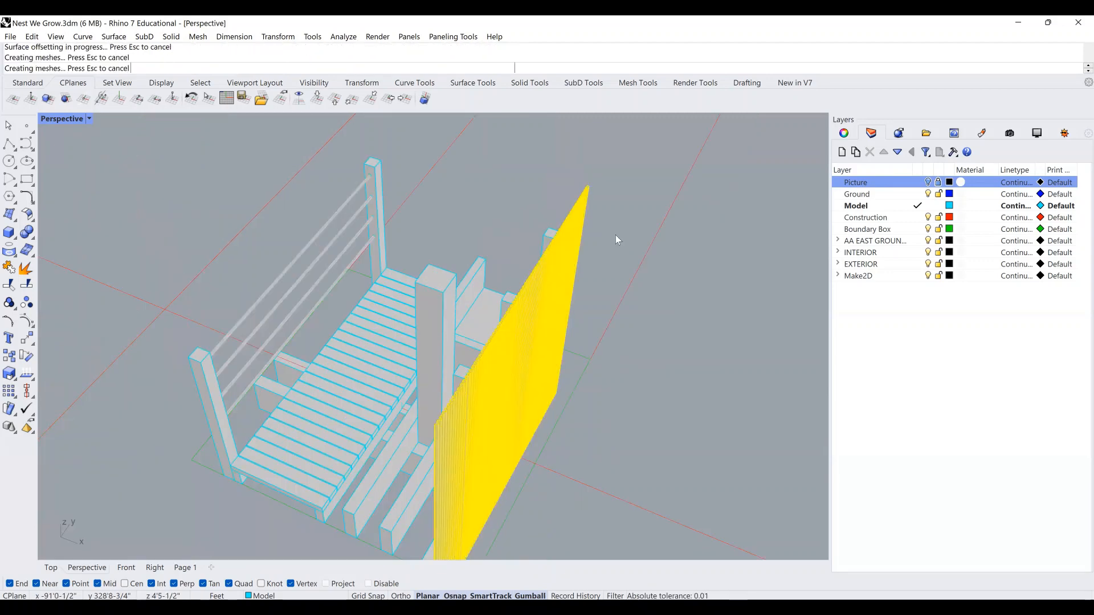
key("Escape")
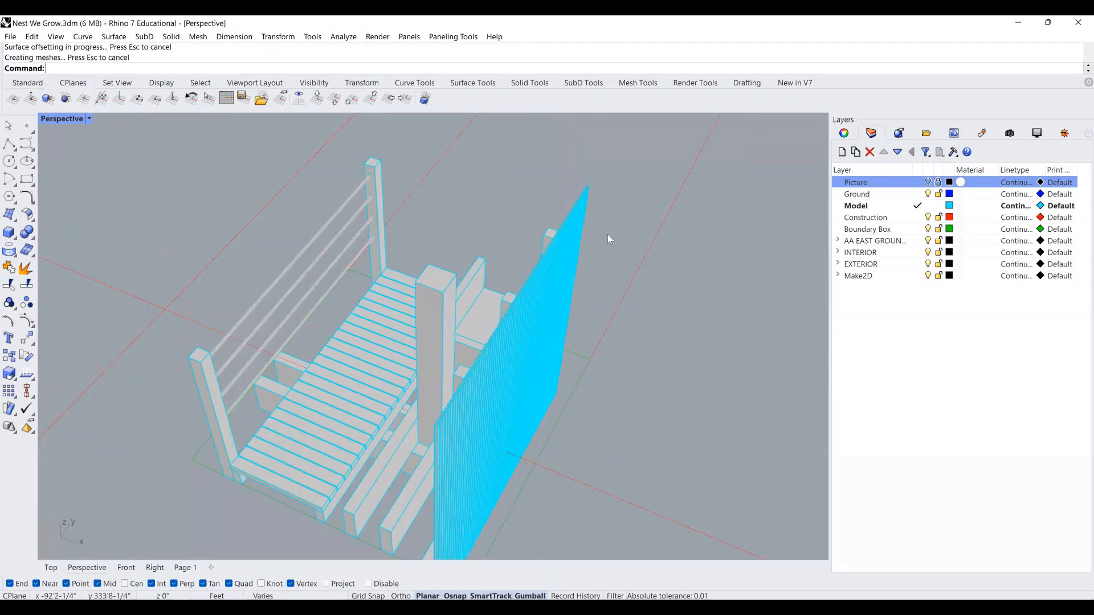
scroll(587, 193, "up", 3)
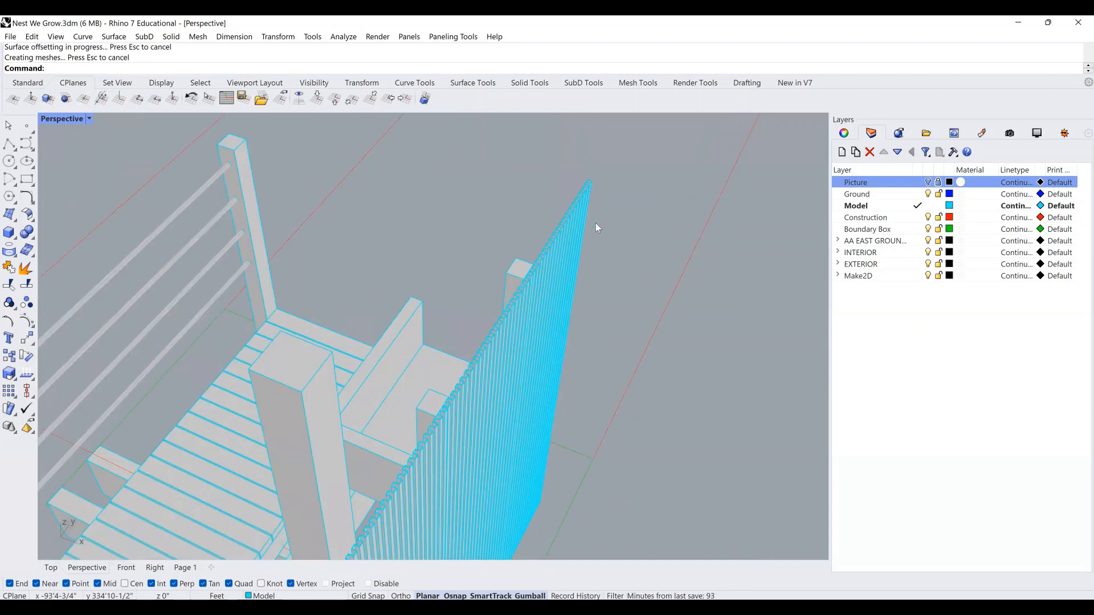
left_click(589, 182)
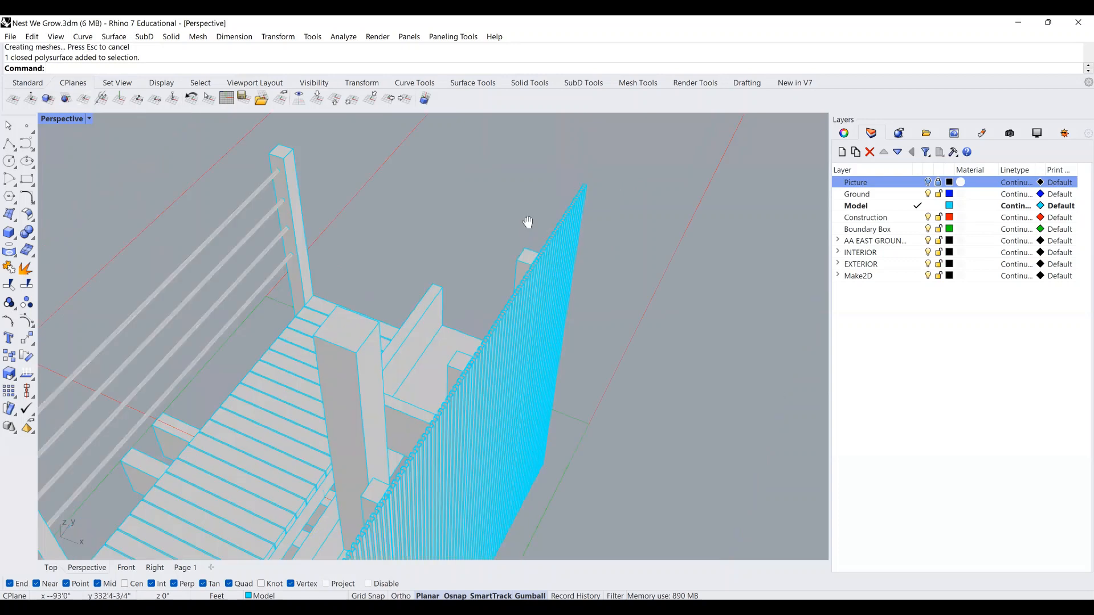
right_click_drag(557, 251, 585, 252)
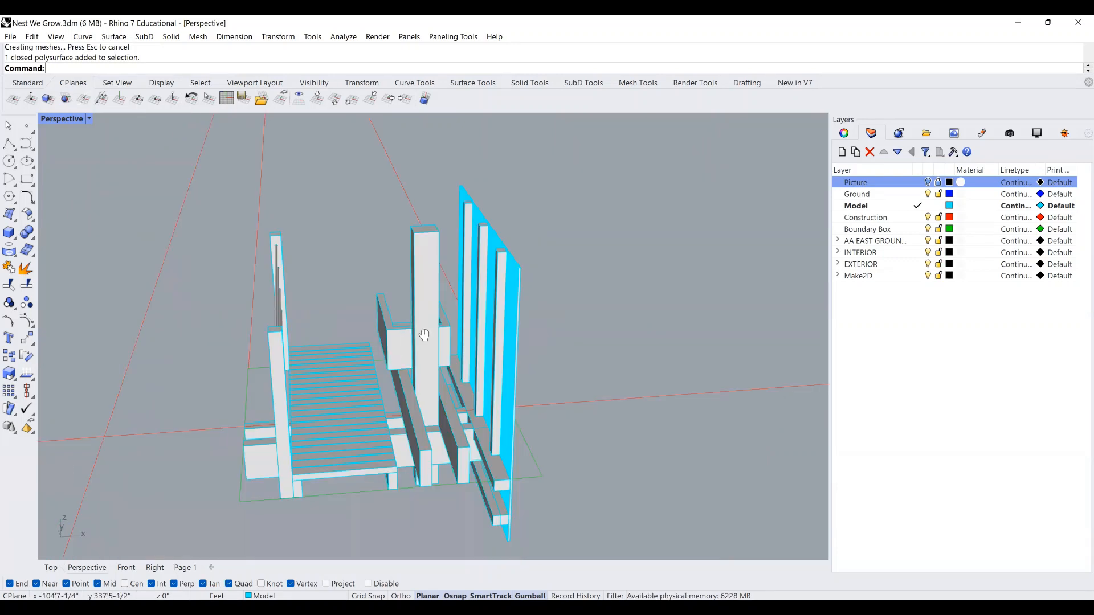
right_click_drag(423, 332, 484, 330)
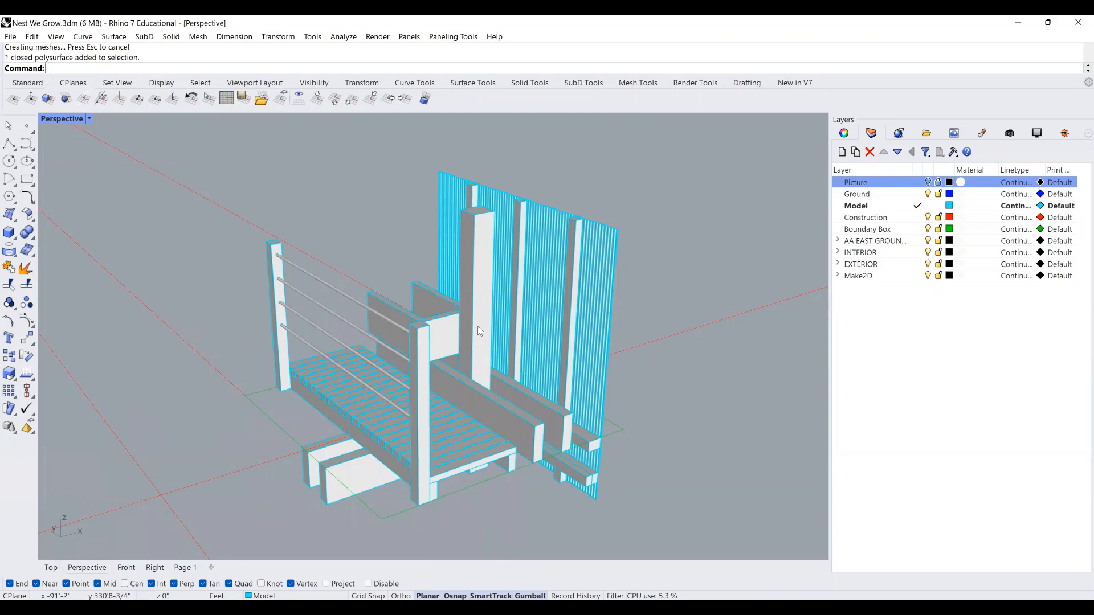
scroll(356, 504, "up", 3)
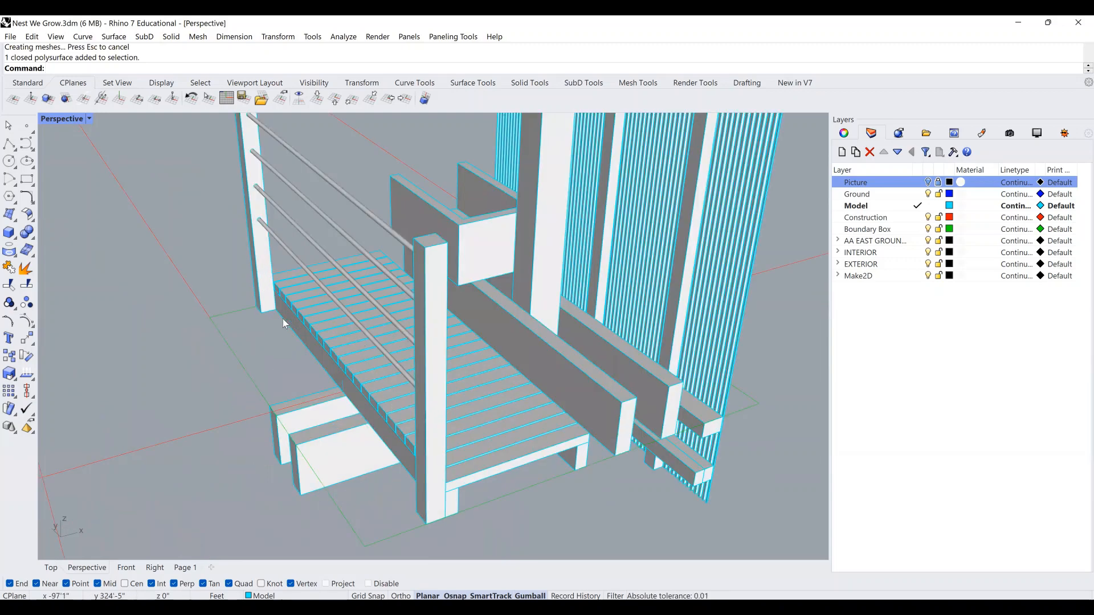
right_click_drag(289, 322, 428, 408)
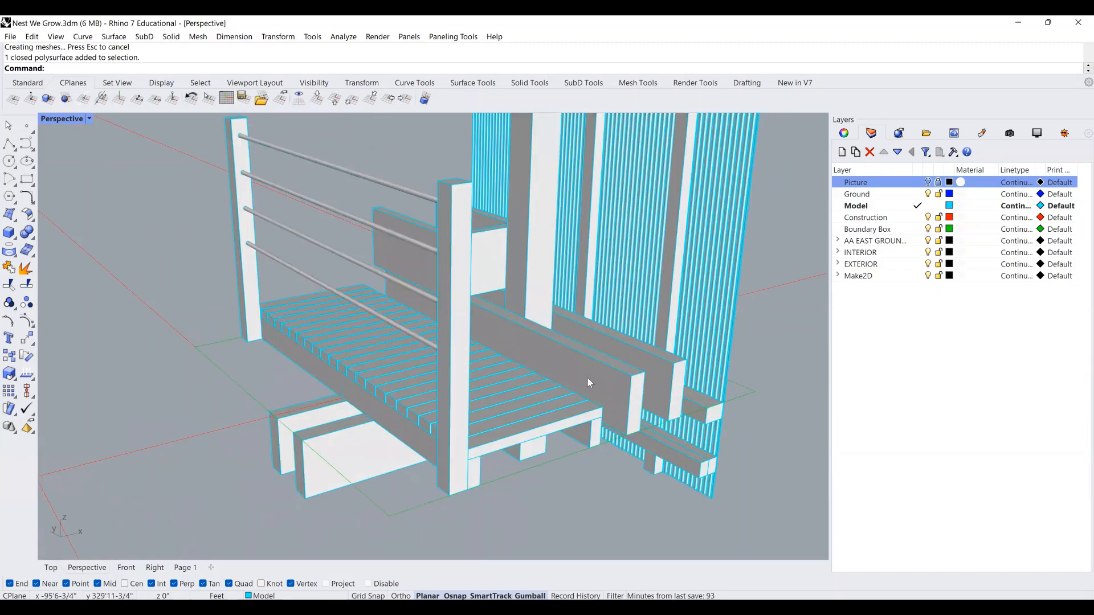
right_click_drag(604, 410, 514, 401)
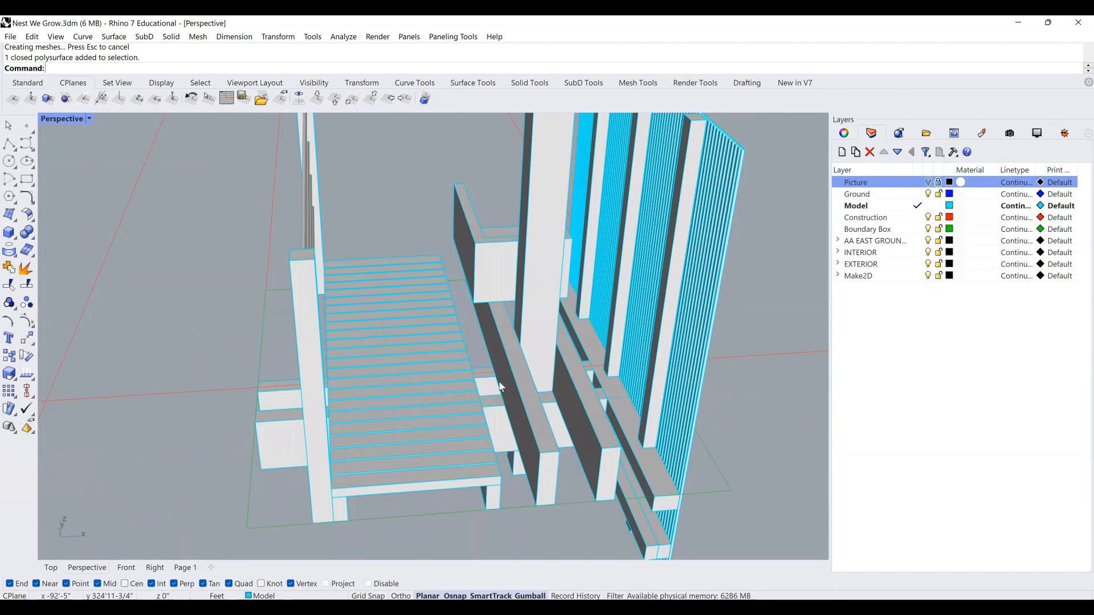
scroll(508, 370, "down", 8)
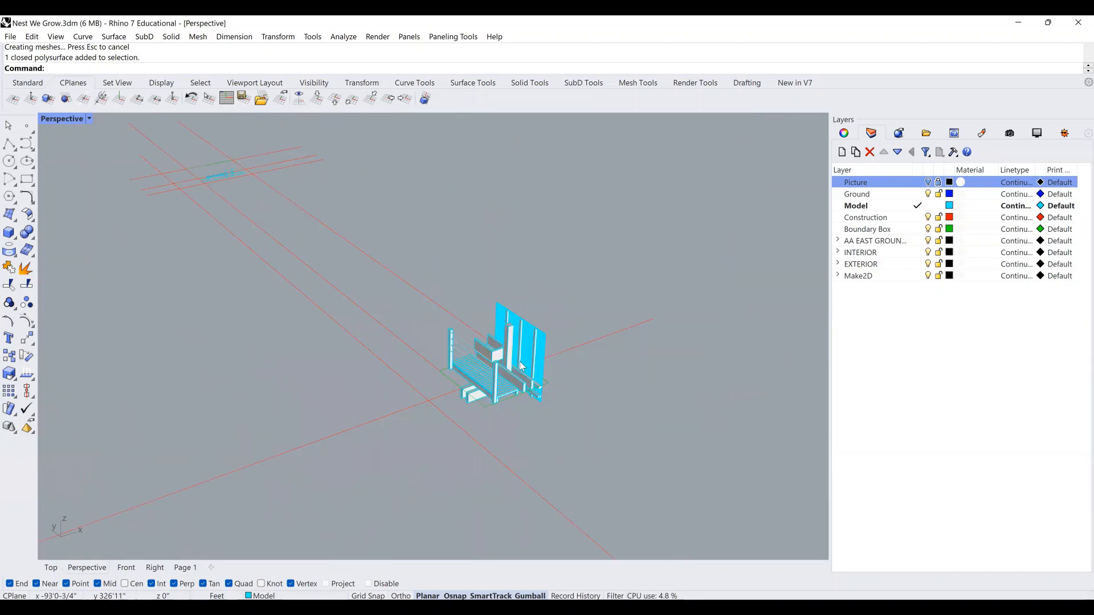
scroll(508, 310, "up", 2)
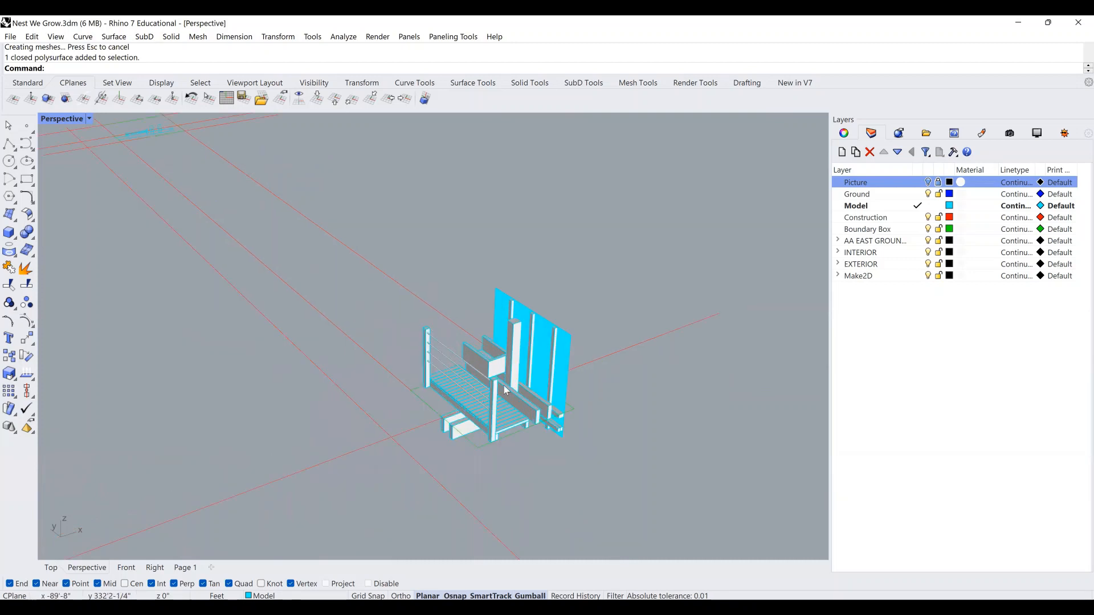
scroll(510, 342, "up", 1)
scroll(513, 348, "up", 1)
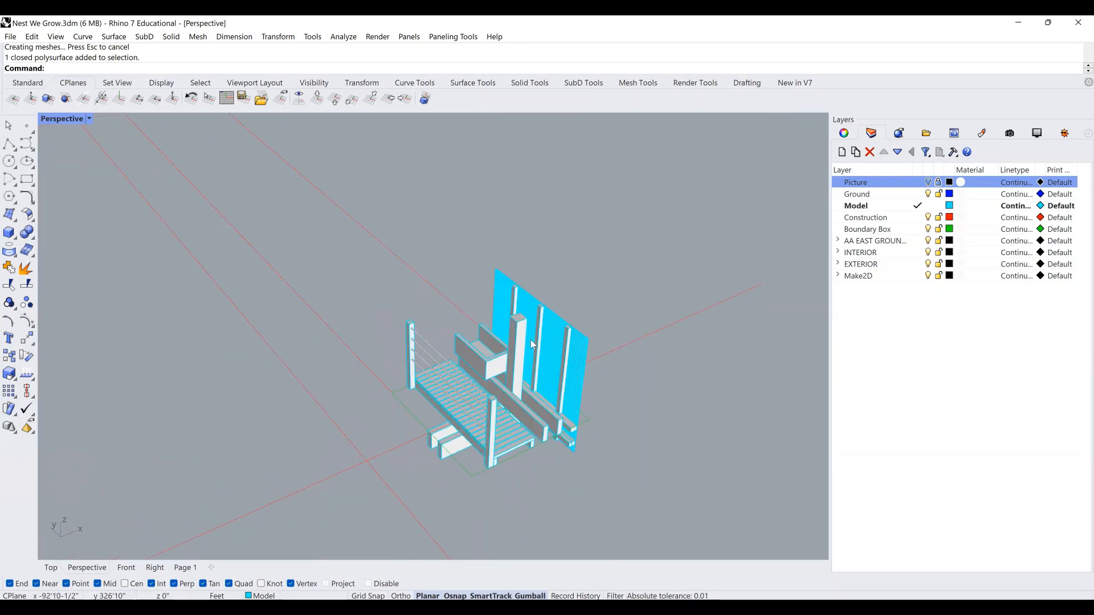
right_click_drag(548, 352, 530, 352)
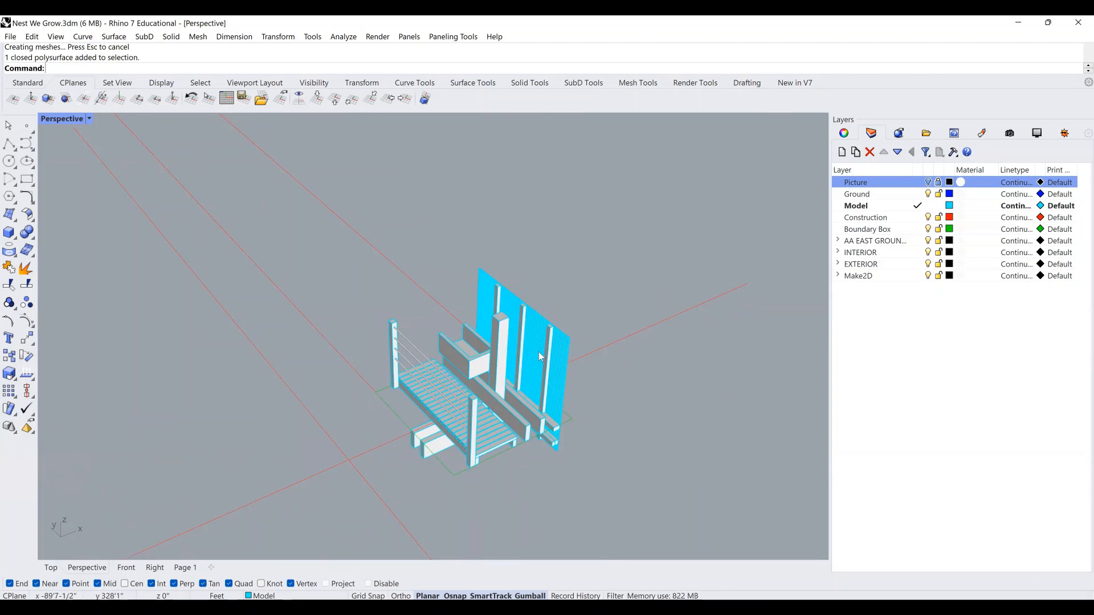
scroll(546, 353, "down", 2)
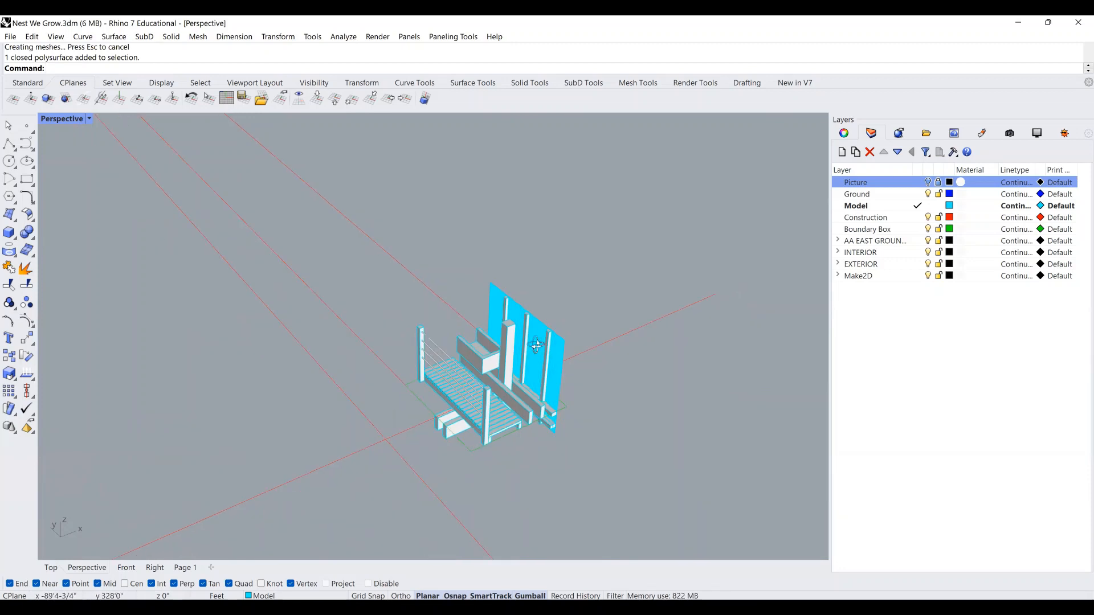
right_click_drag(536, 346, 529, 342)
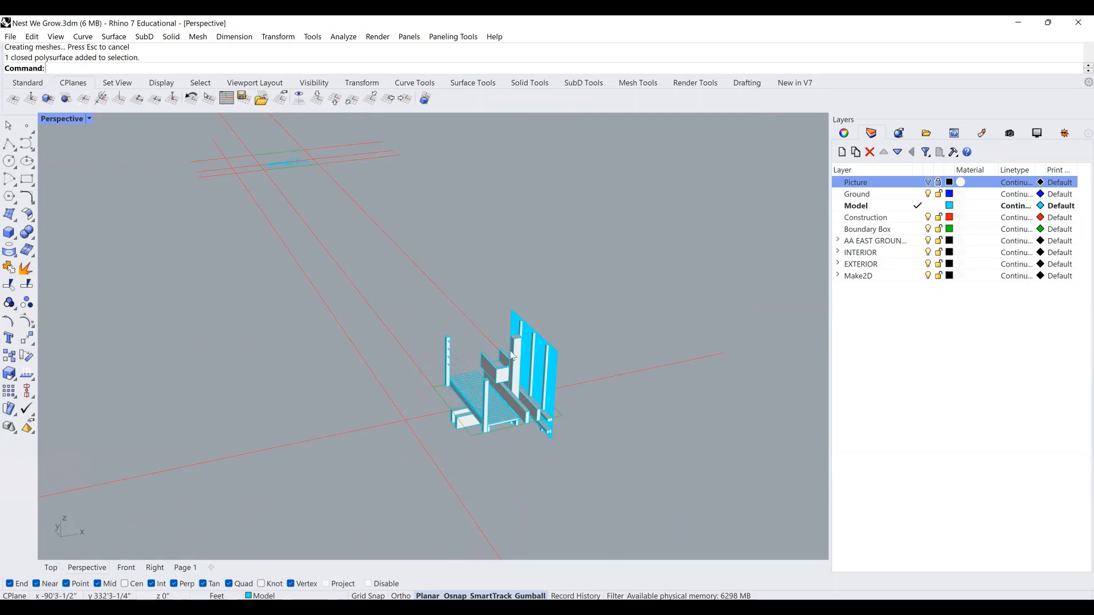
scroll(544, 384, "up", 2)
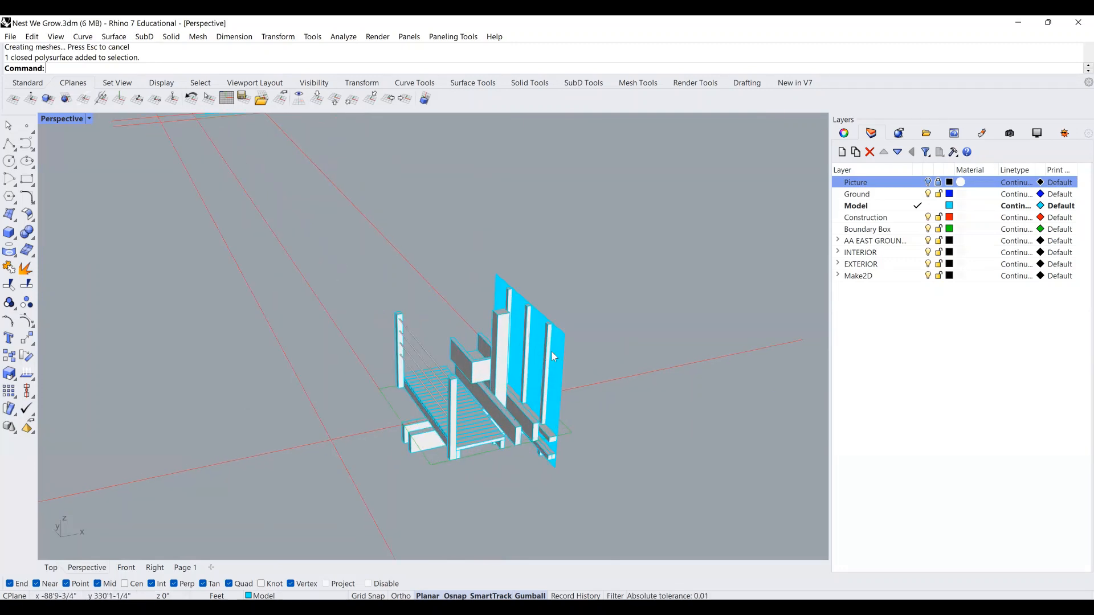
Turn off curve display in the Display panel and window-select the whole catwalk model.
left_click(1036, 138)
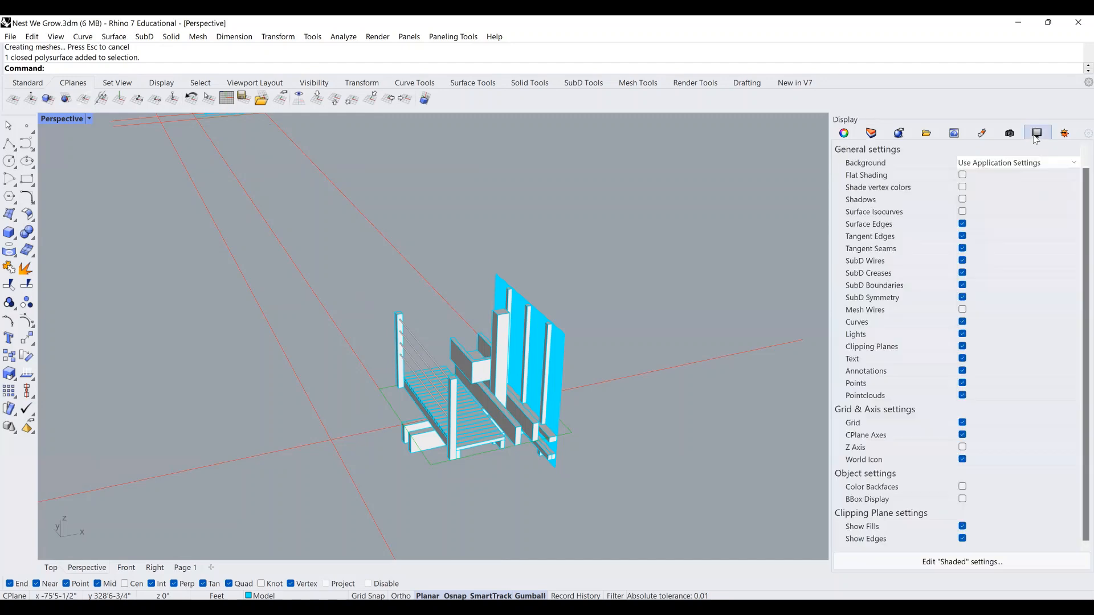
left_click(962, 324)
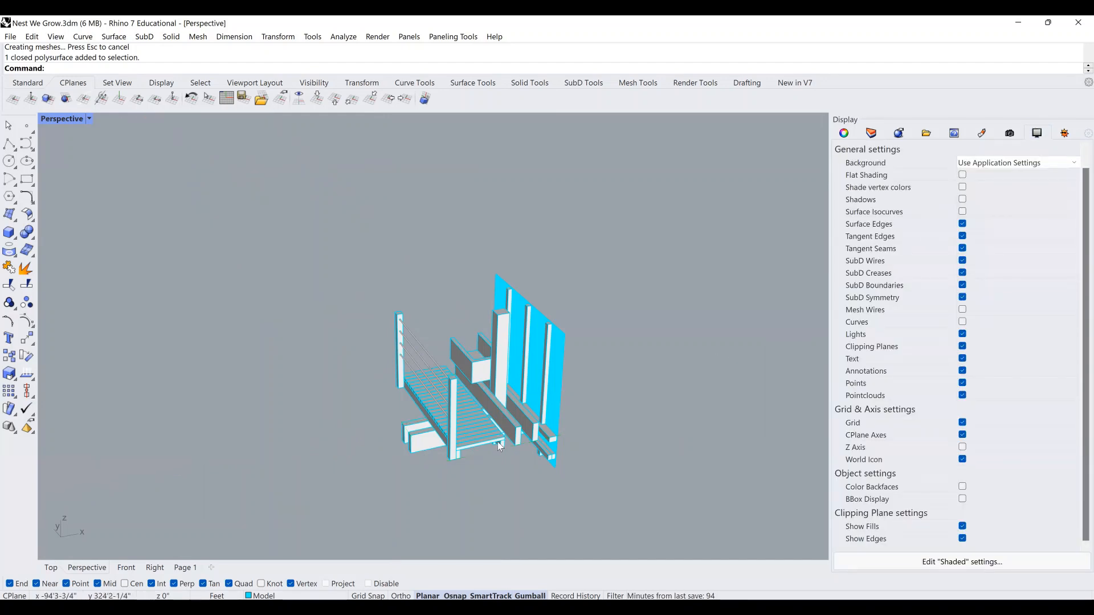
mouse_move(497, 442)
right_mouse_down()
mouse_move(514, 452)
mouse_move(502, 438)
right_mouse_up()
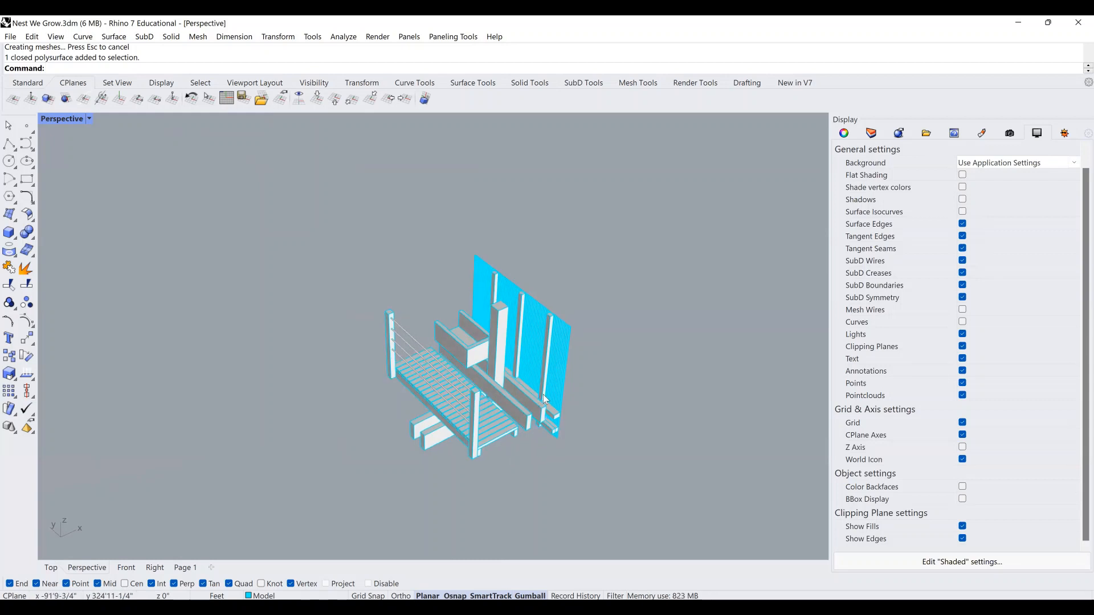
mouse_move(542, 394)
right_mouse_down()
mouse_move(395, 391)
mouse_move(534, 401)
mouse_move(427, 388)
mouse_move(378, 400)
mouse_move(563, 407)
mouse_move(541, 396)
right_mouse_up()
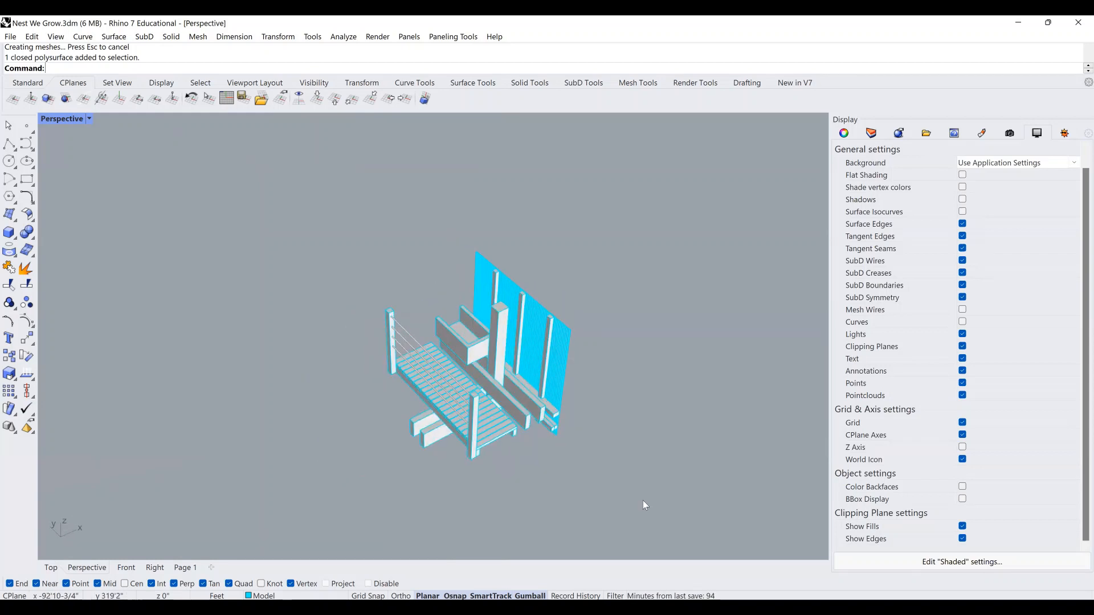
left_click_drag(643, 501, 304, 240)
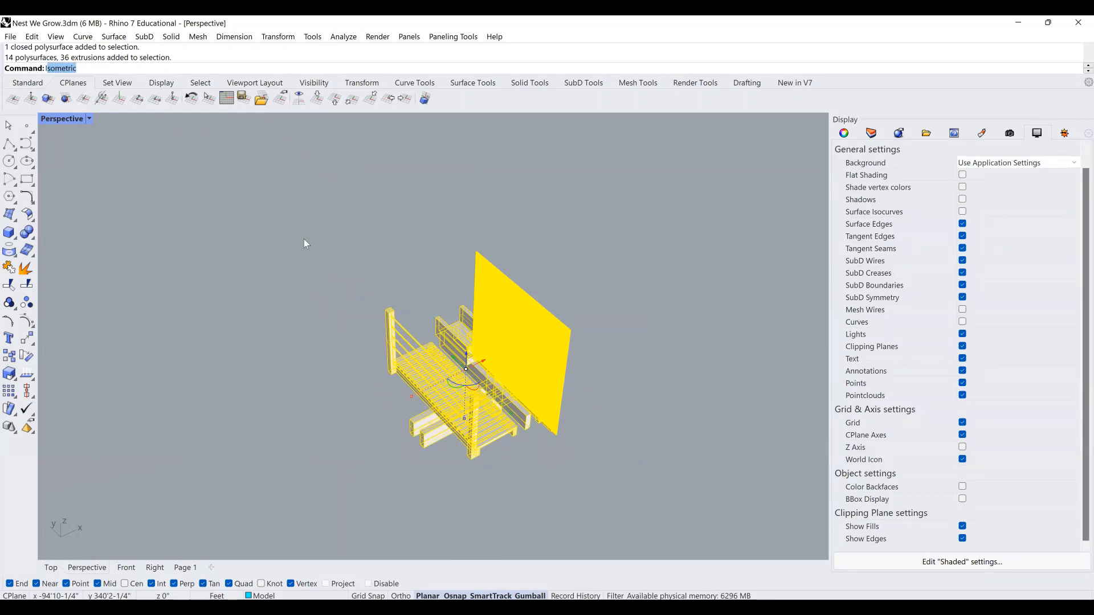
Switch to the northwest isometric view and zoom to the selected model.
type("so")
key("Return")
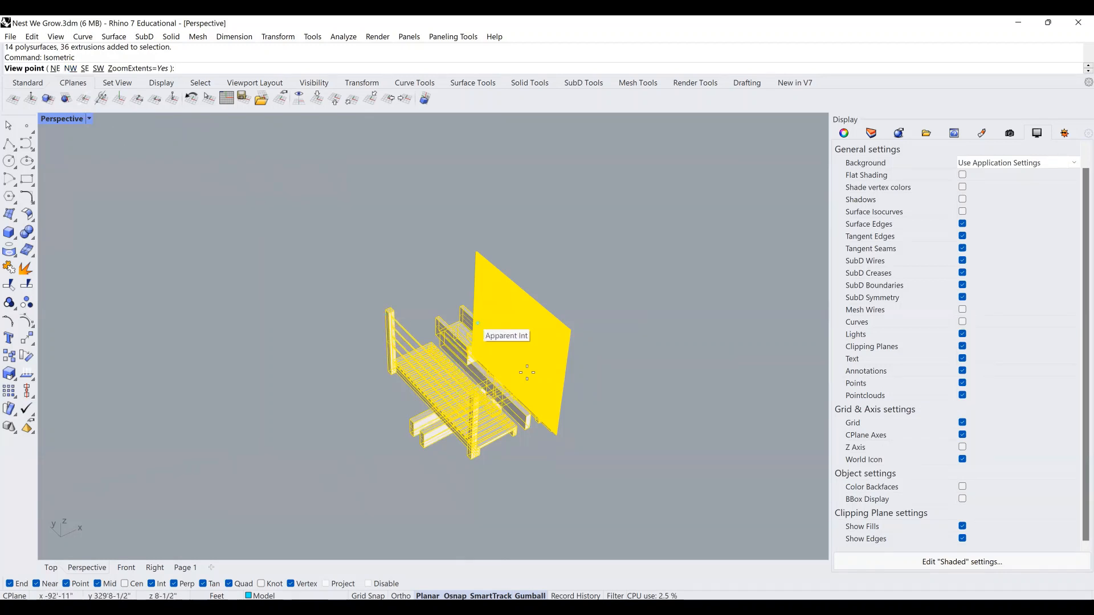
left_click(70, 68)
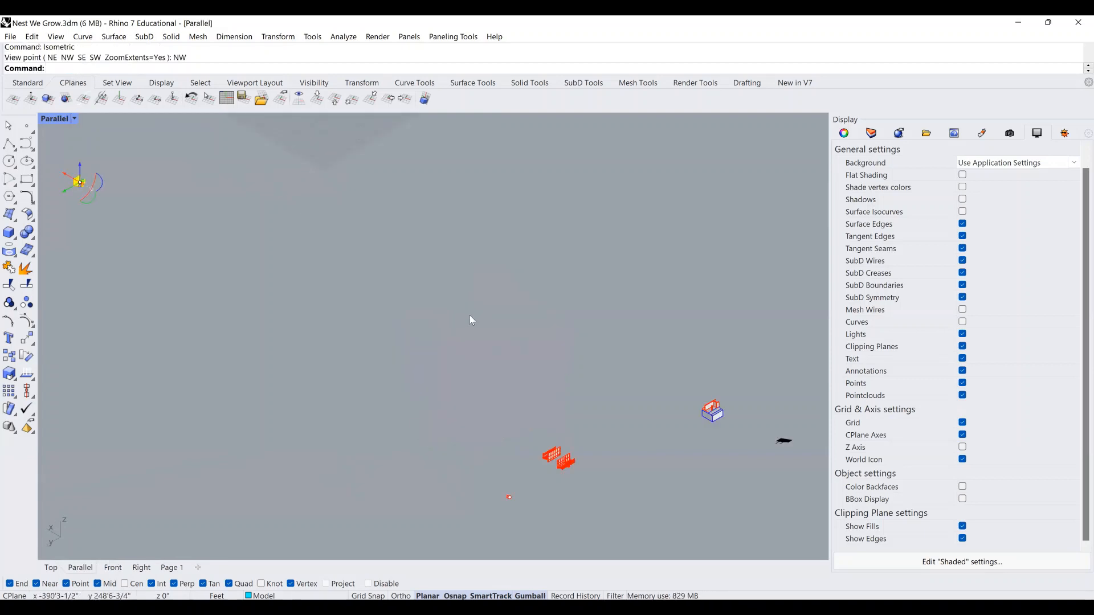
type("zs")
key("Return")
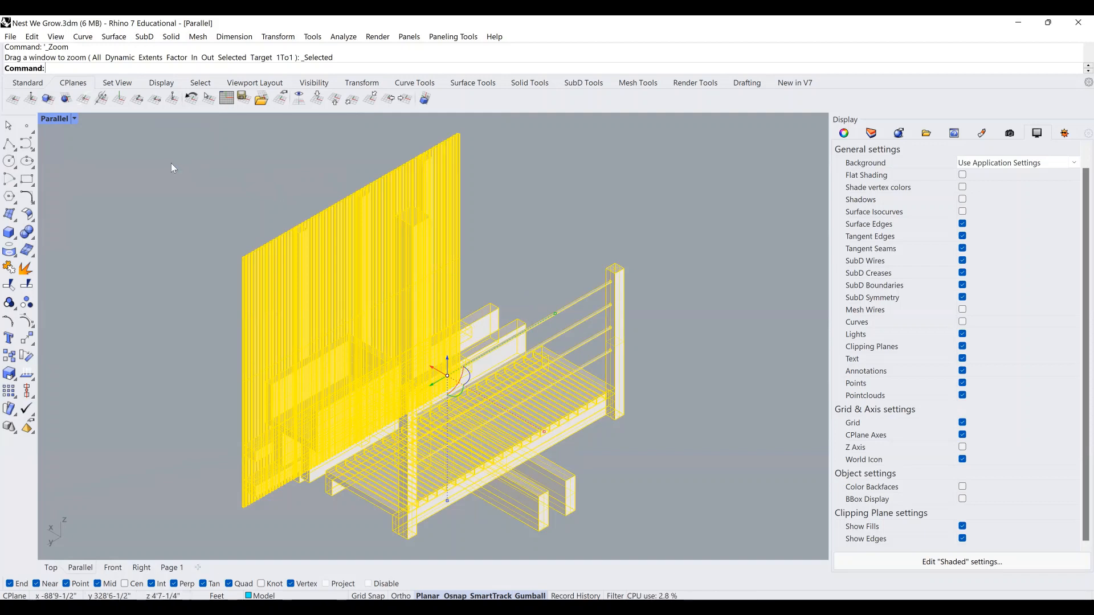
Change to the southwest isometric view, frame the model, then select all objects.
type("isometric")
key("Return")
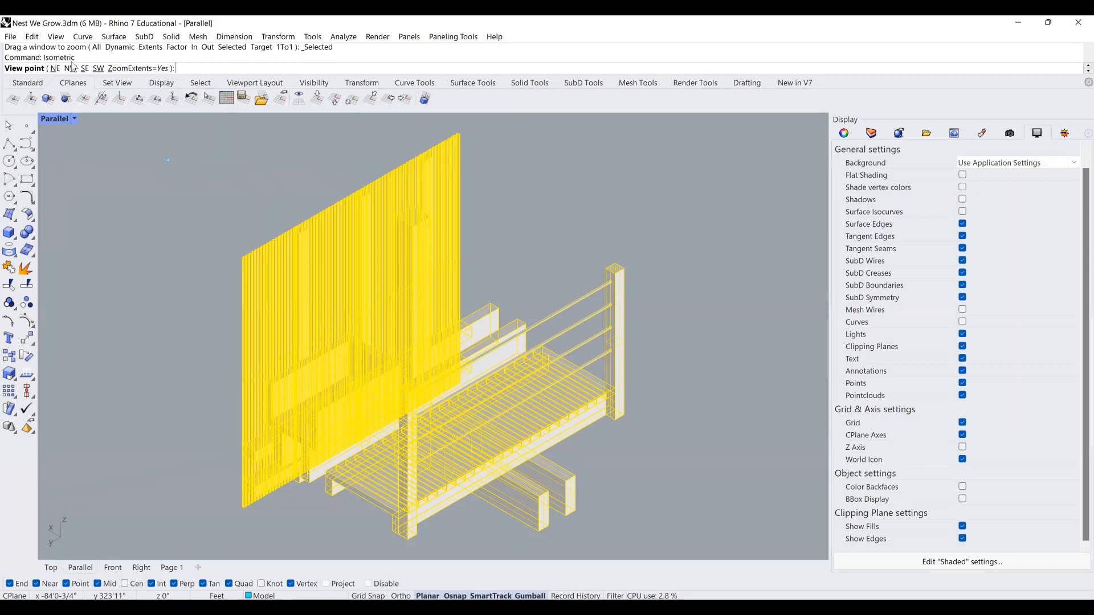
left_click(55, 68)
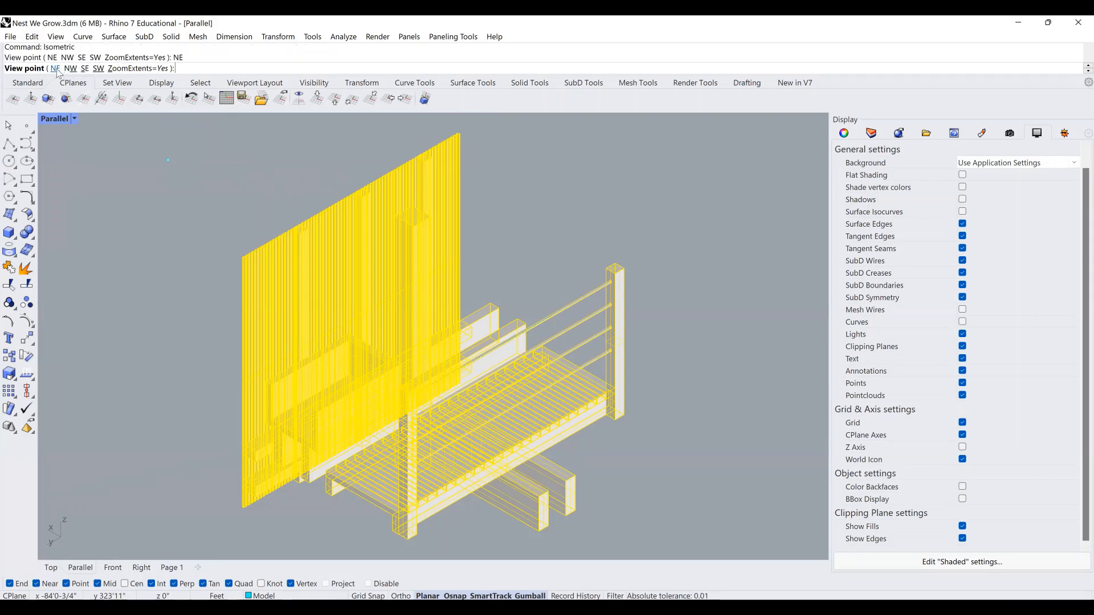
right_click(499, 291)
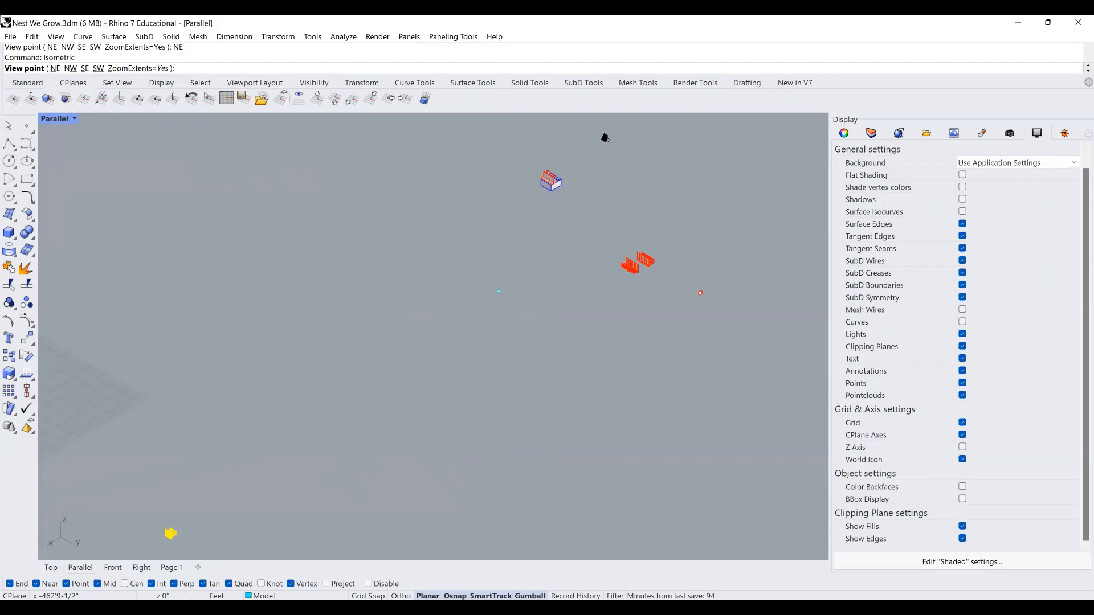
left_click(97, 68)
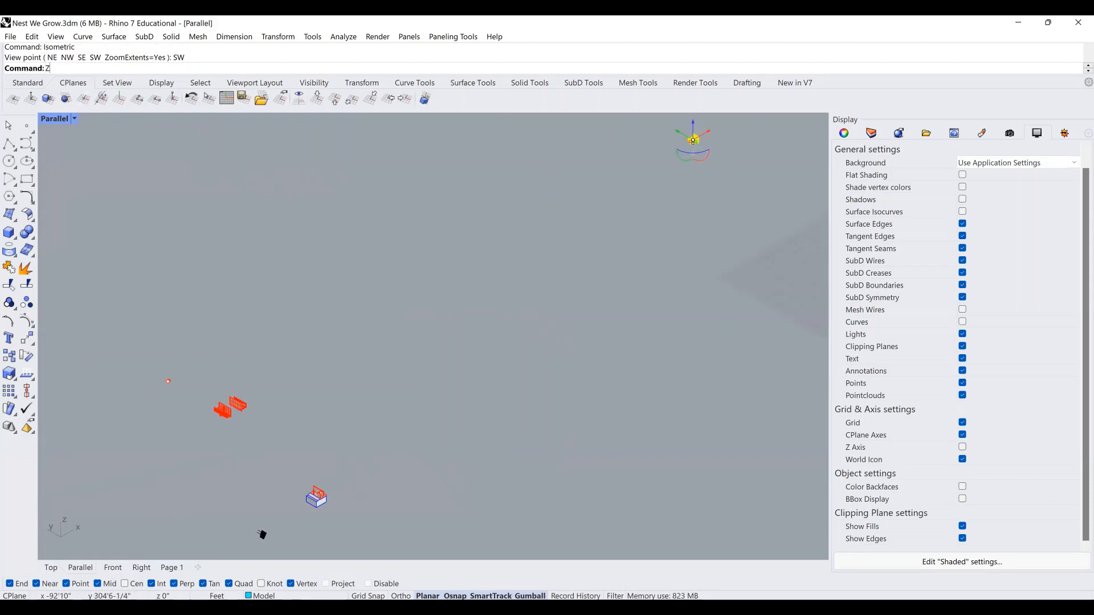
key("ctrl+shift+e")
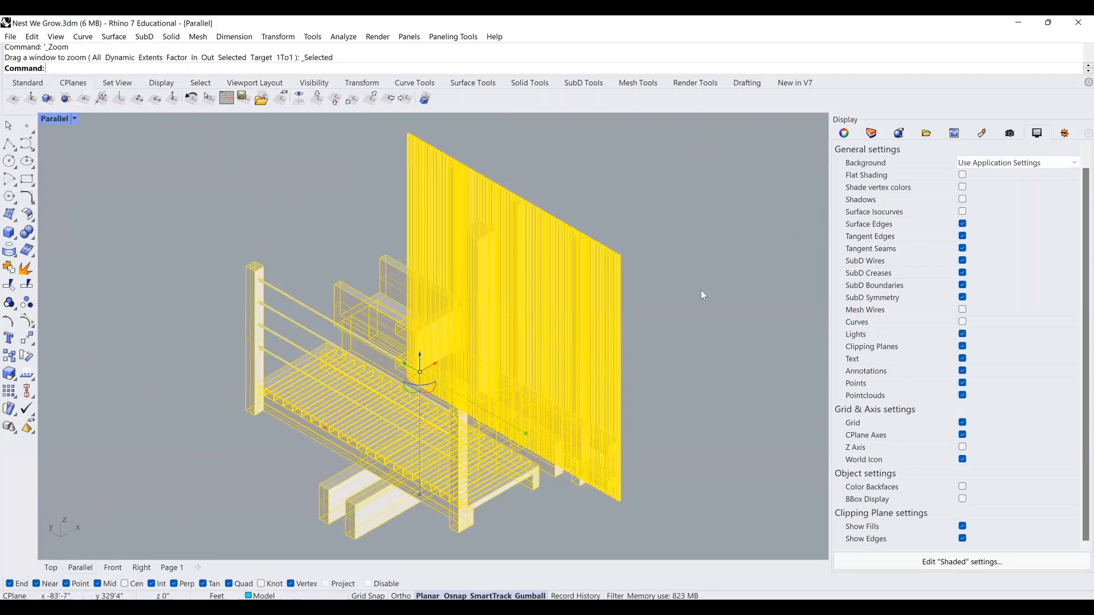
left_click(661, 540)
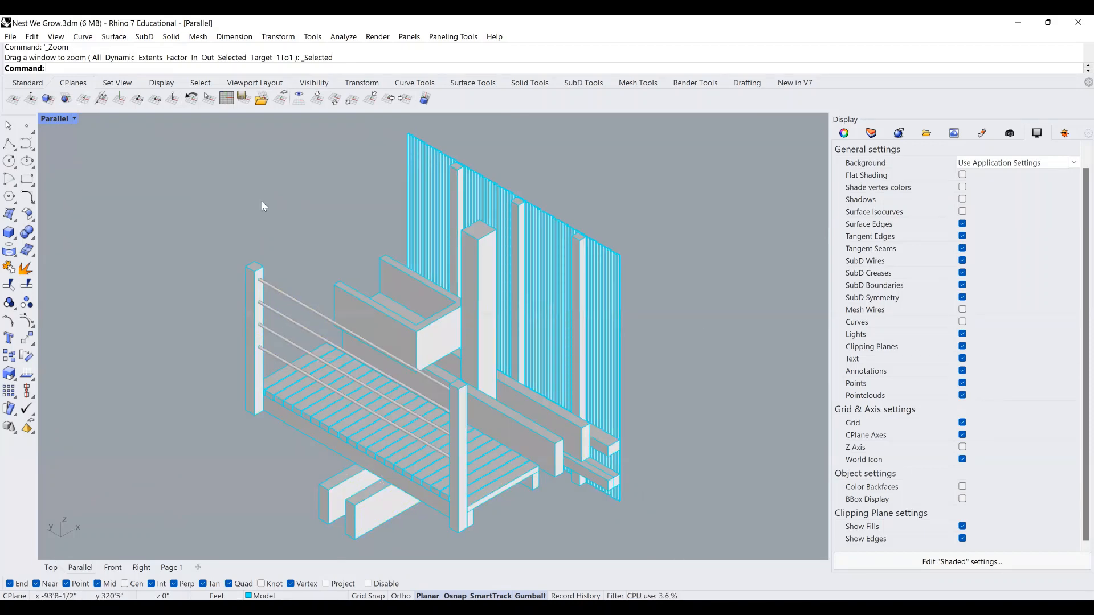
key("ctrl+a")
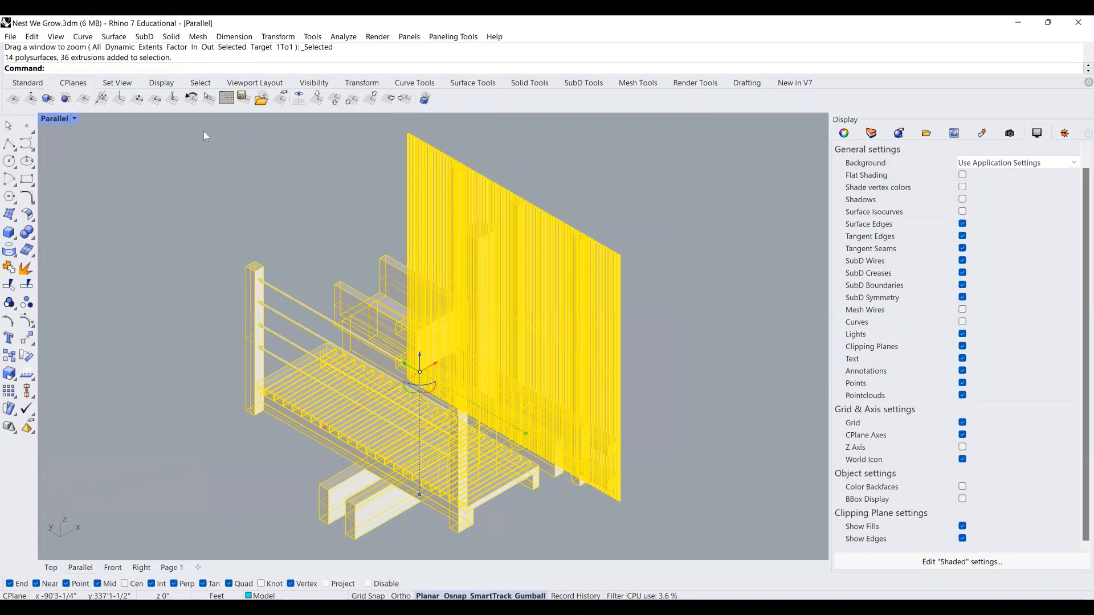
Run Make2D with the output layer named INTERIOR, then switch to the Top viewport.
key("Return")
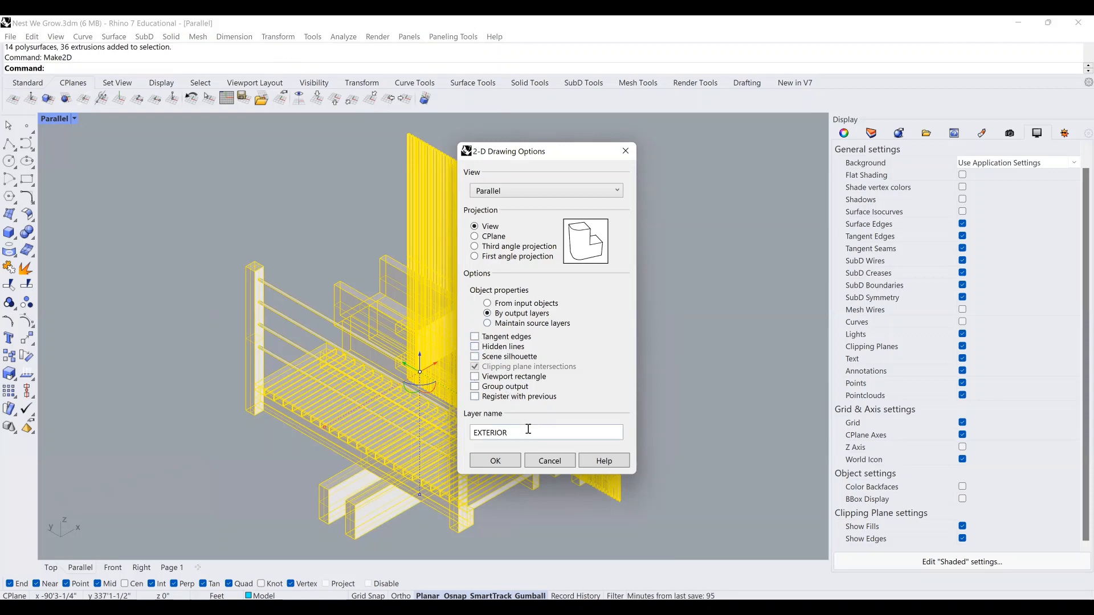
left_click_drag(530, 430, 447, 435)
key("BackSpace")
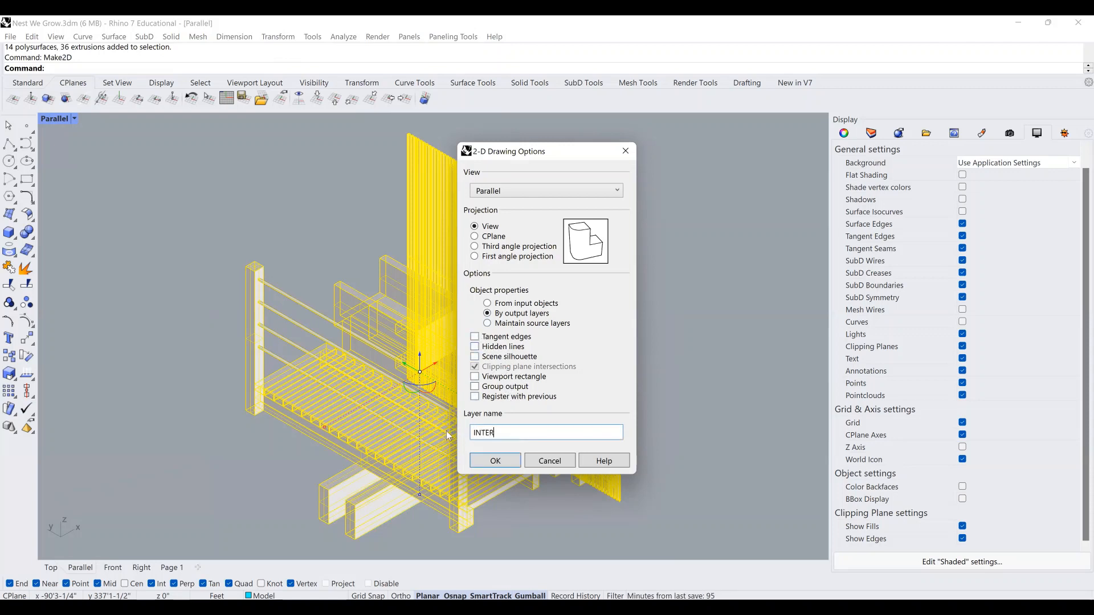
left_click(495, 461)
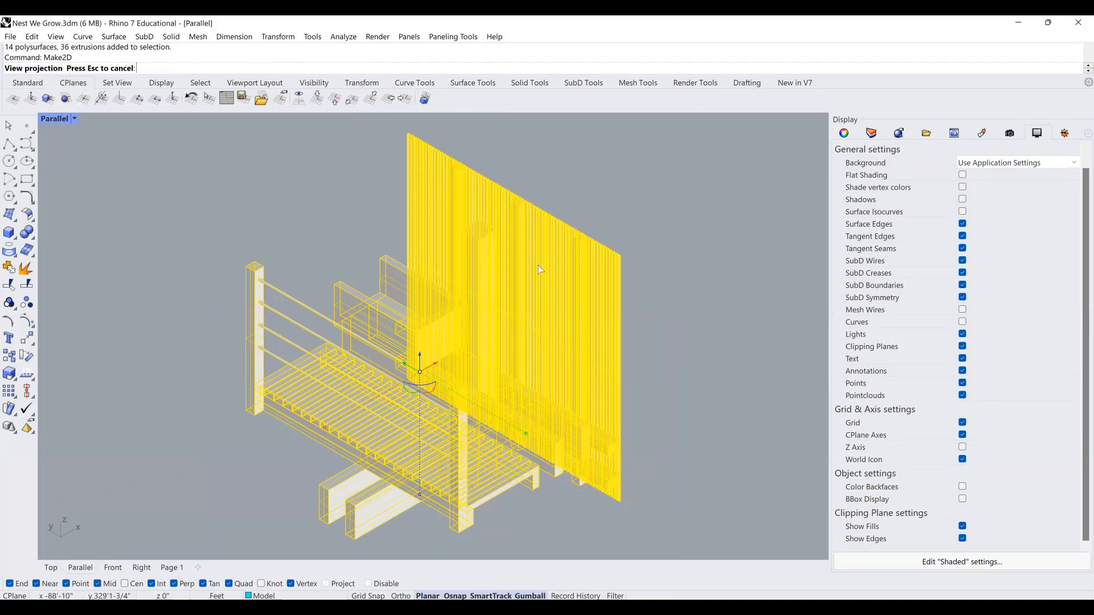
left_click(51, 567)
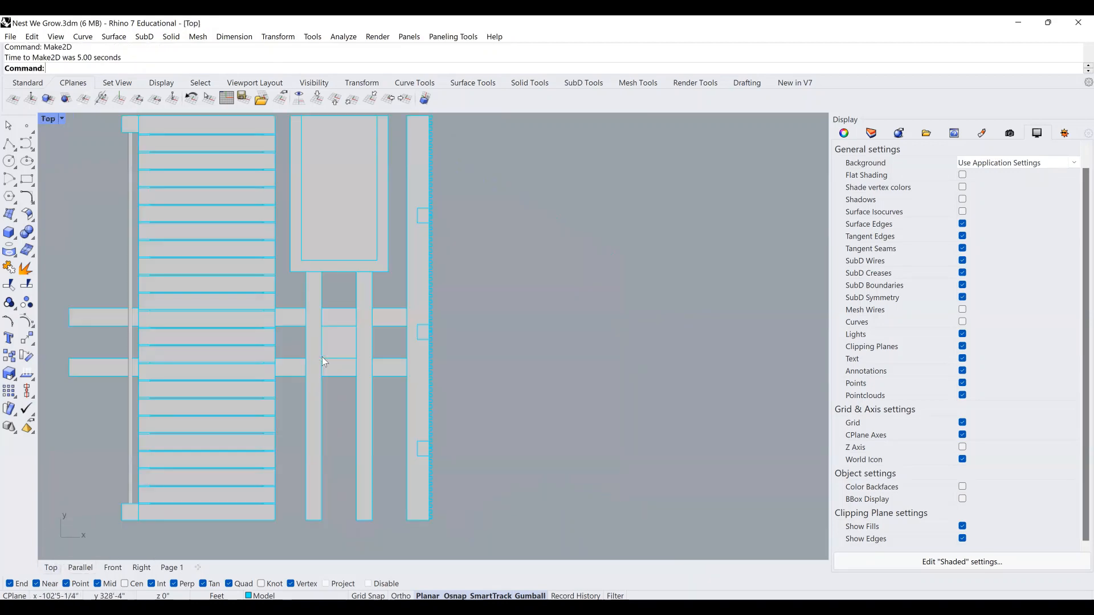
scroll(327, 319, "down", 10)
Move the Make2D line drawing up beside the model in the Top view.
scroll(357, 295, "down", 4)
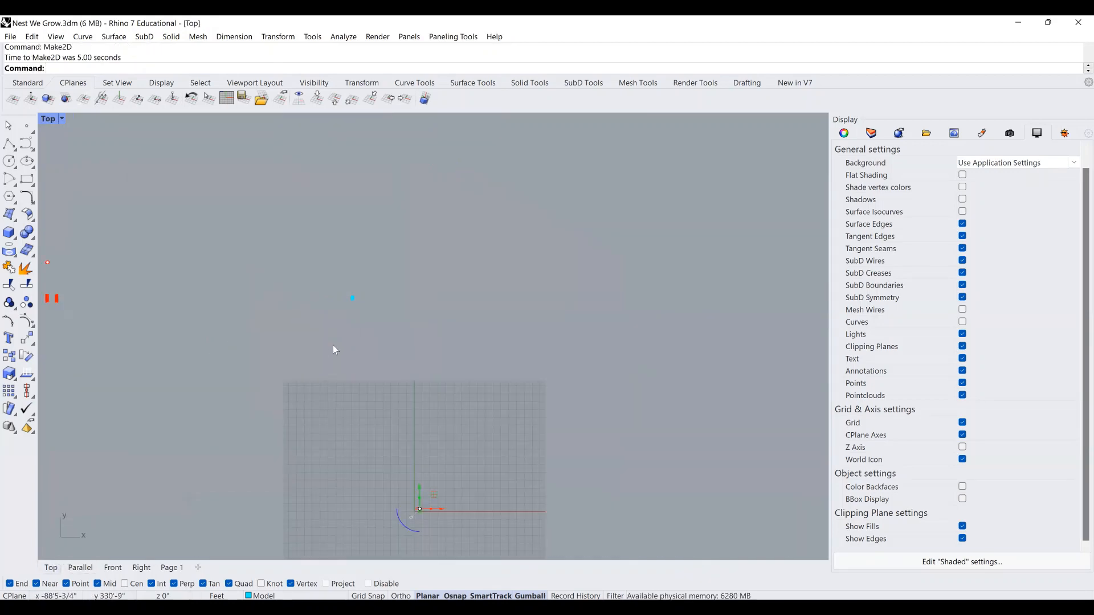
scroll(462, 453, "up", 2)
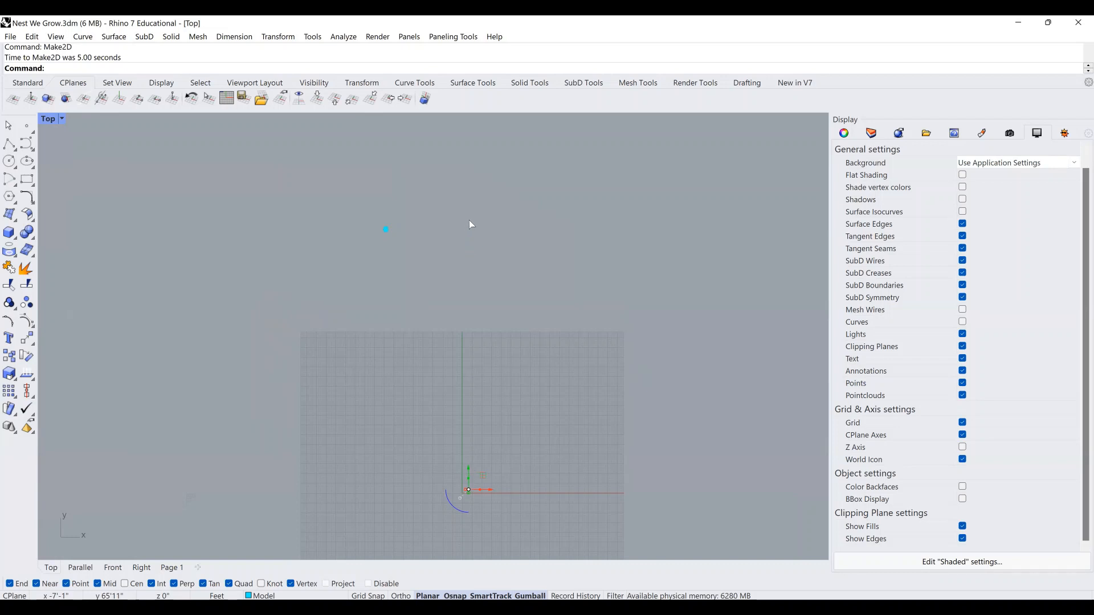
left_click_drag(469, 220, 470, 217)
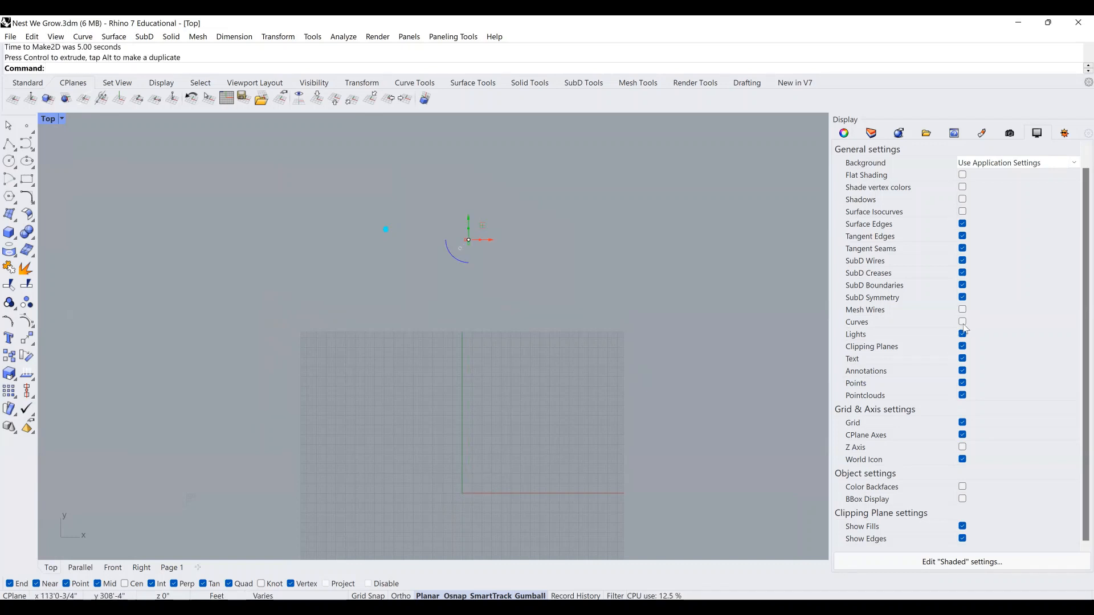
left_click(963, 323)
scroll(435, 230, "up", 1)
left_click_drag(543, 244, 400, 237)
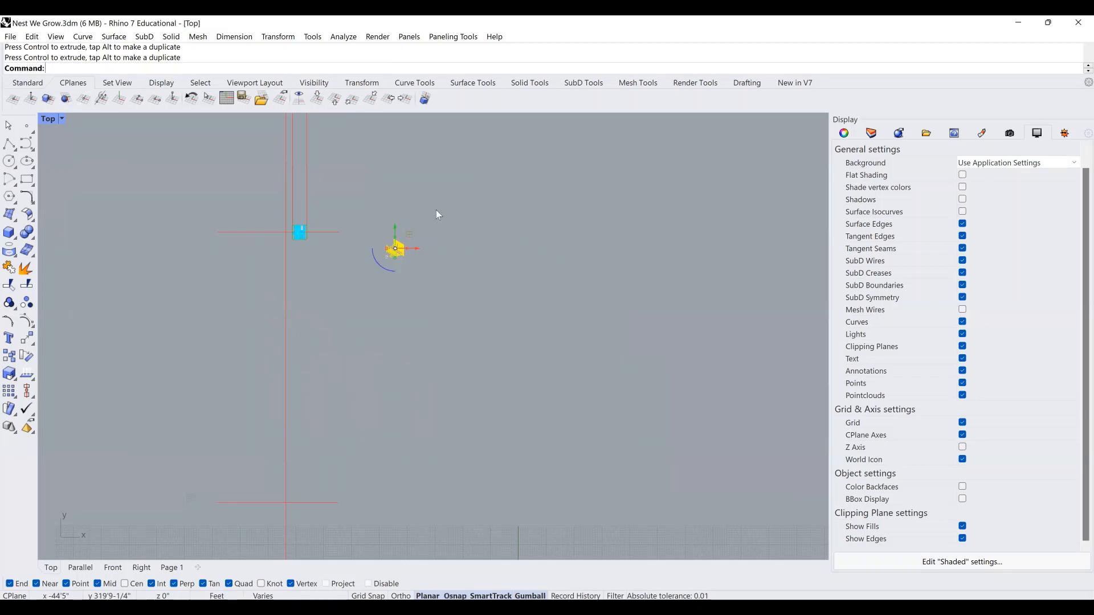
left_click(436, 210)
Hide curves in the viewport again and window-select all the catwalk model objects.
scroll(286, 224, "up", 2)
scroll(272, 221, "up", 2)
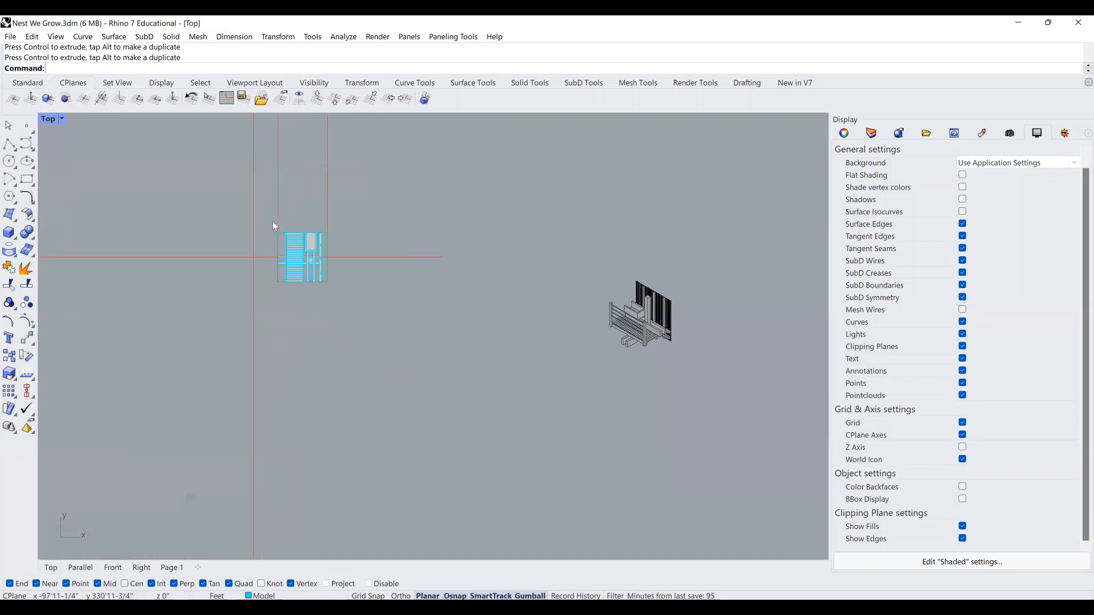
left_click(963, 323)
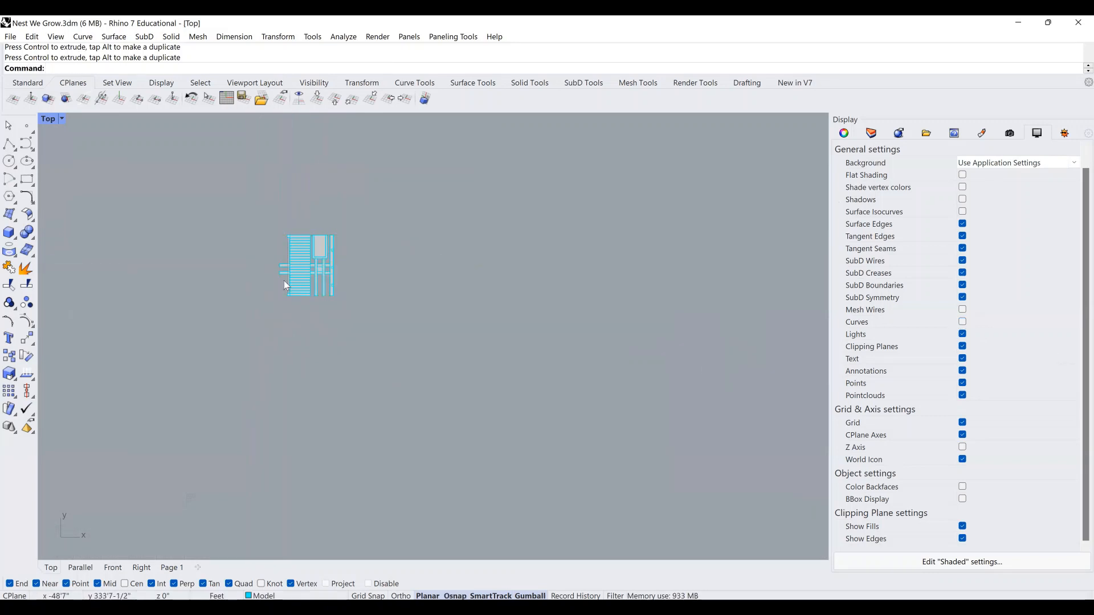
scroll(284, 281, "up", 2)
left_click_drag(217, 200, 481, 448)
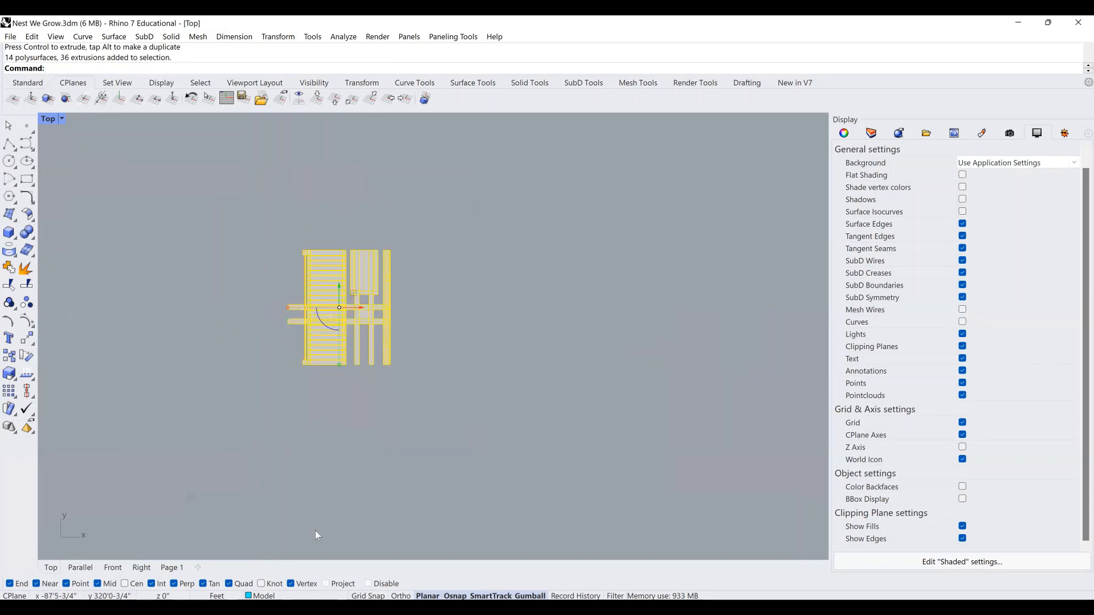
Switch the parallel view to Isometric SE, then to Isometric NE.
left_click(80, 568)
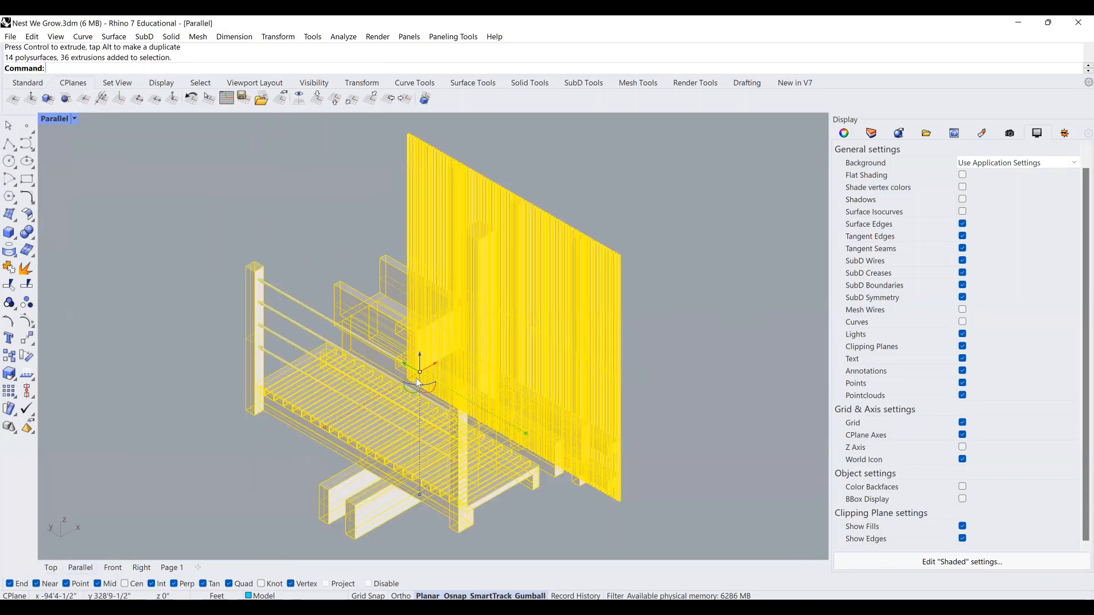
key("Return")
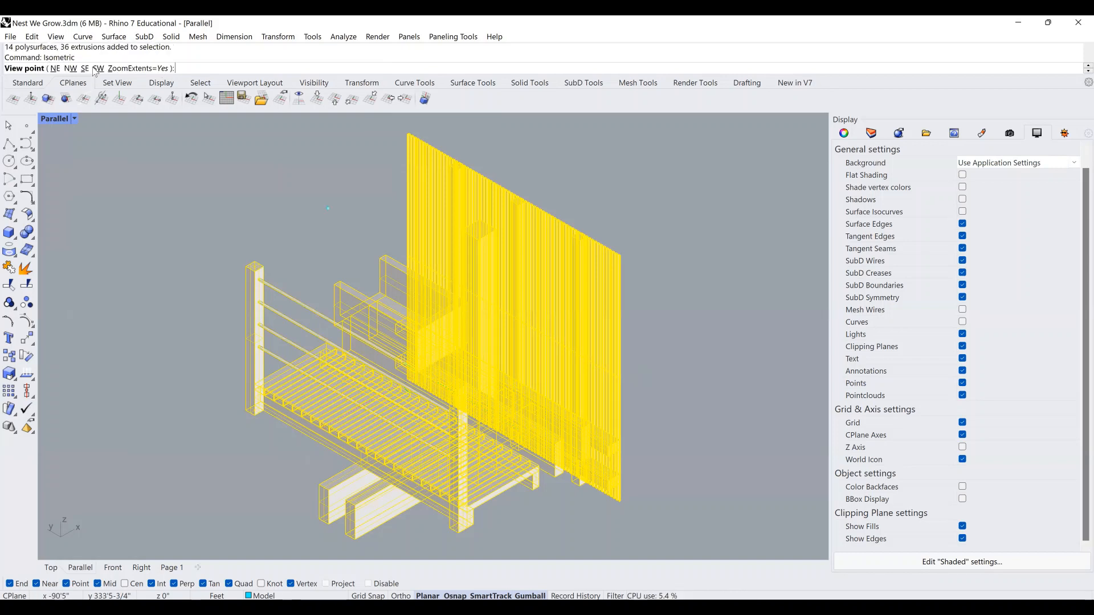
left_click(84, 68)
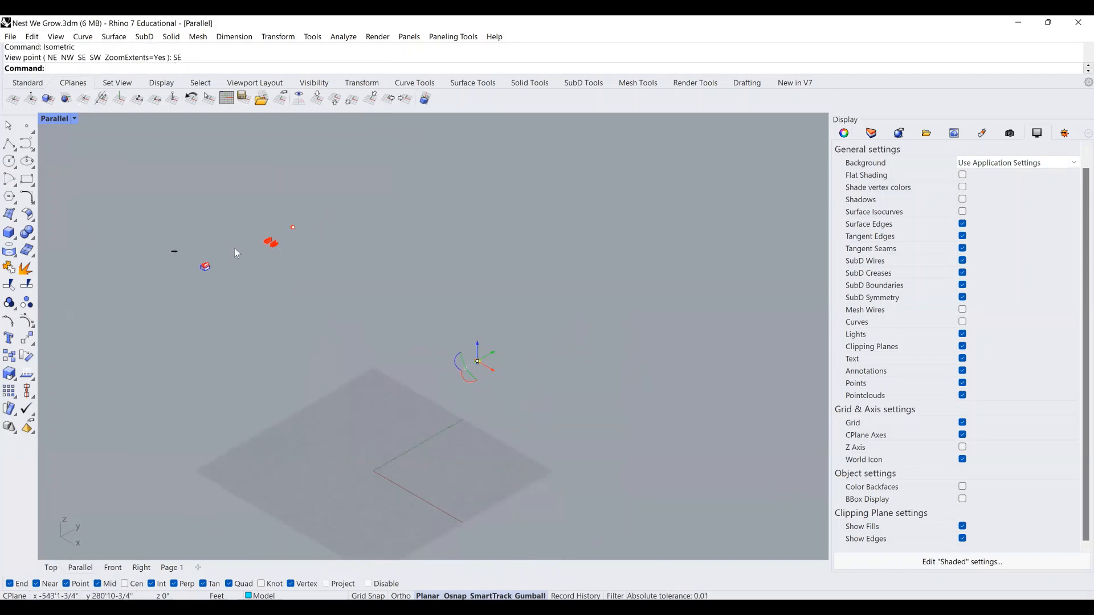
key("Return")
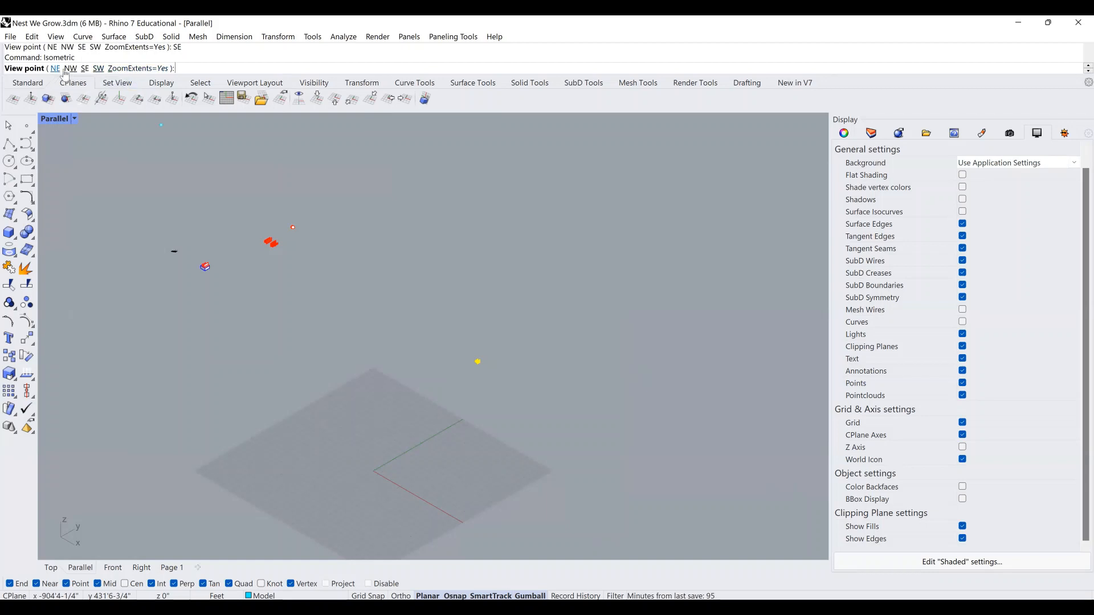
left_click(55, 69)
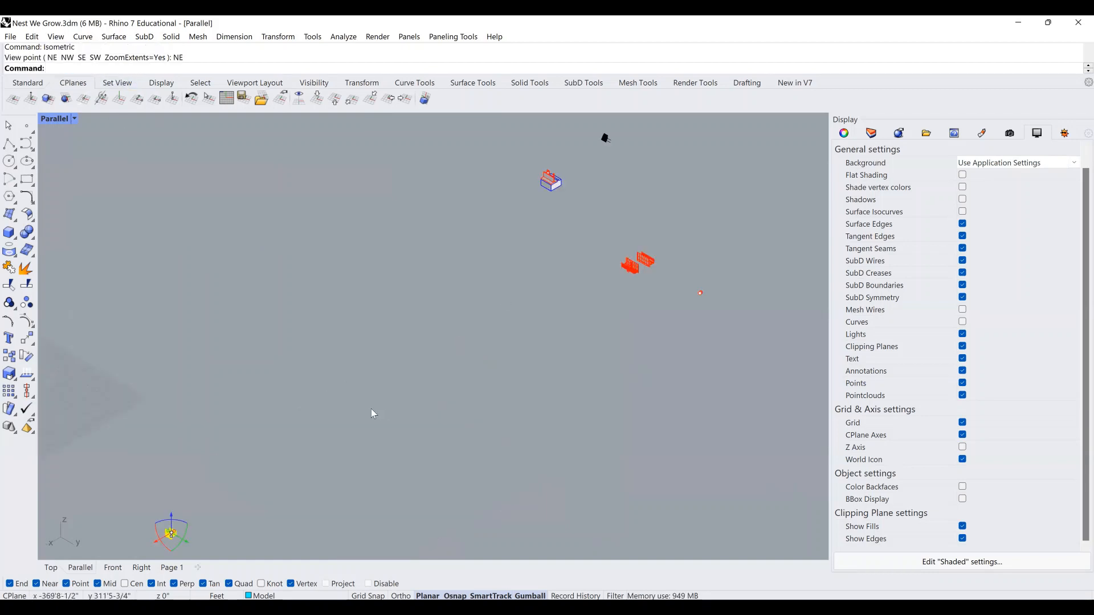
Zoom Selected (ZS) to frame the catwalk model and launch Make2D.
type("ZS")
key("Return")
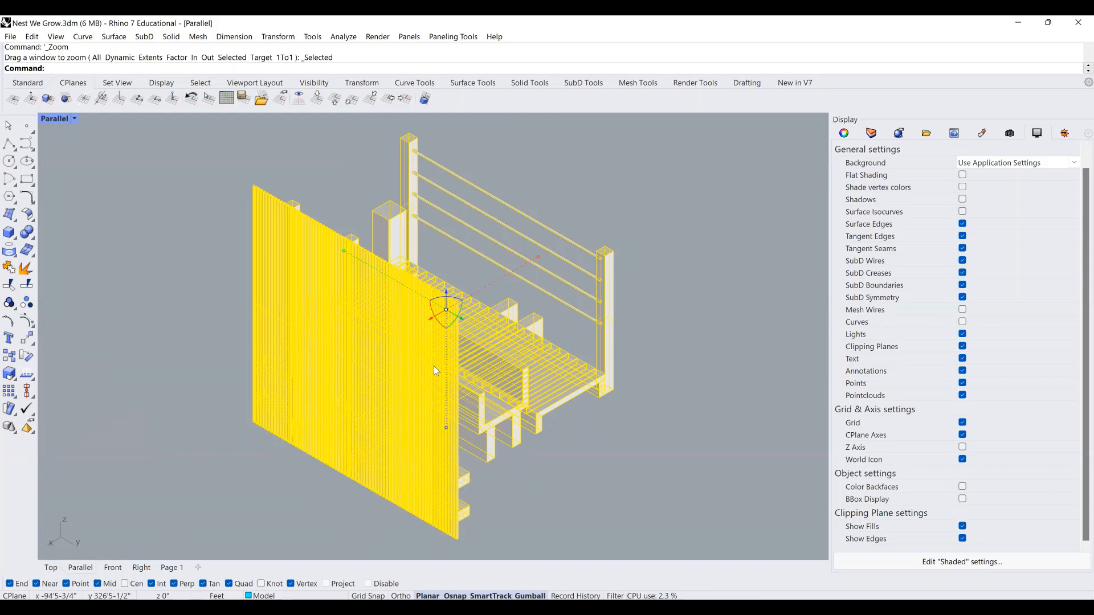
type("Mak")
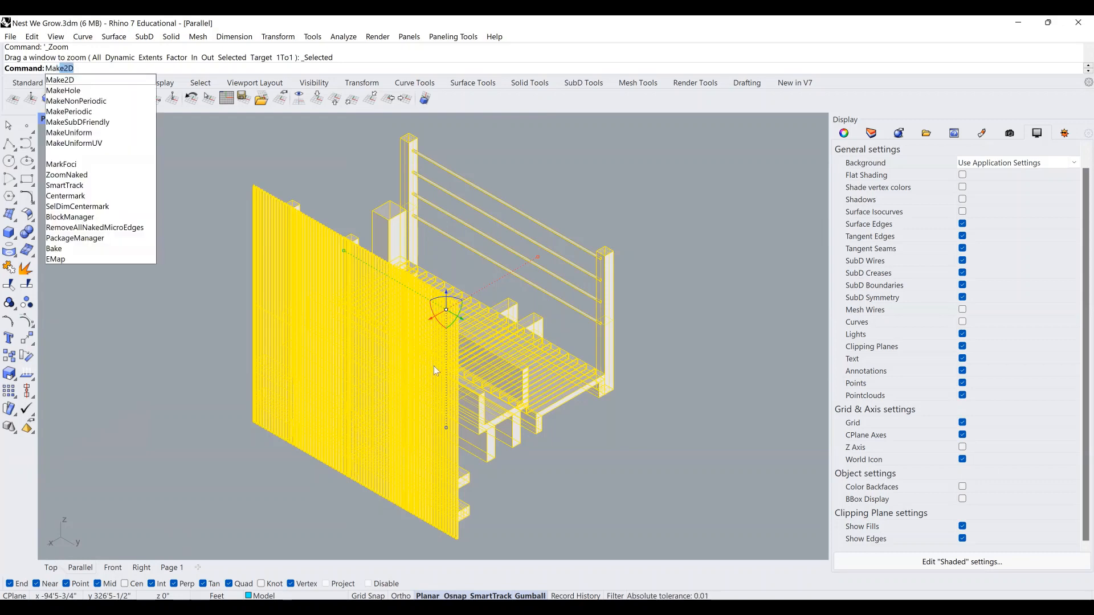
type("e")
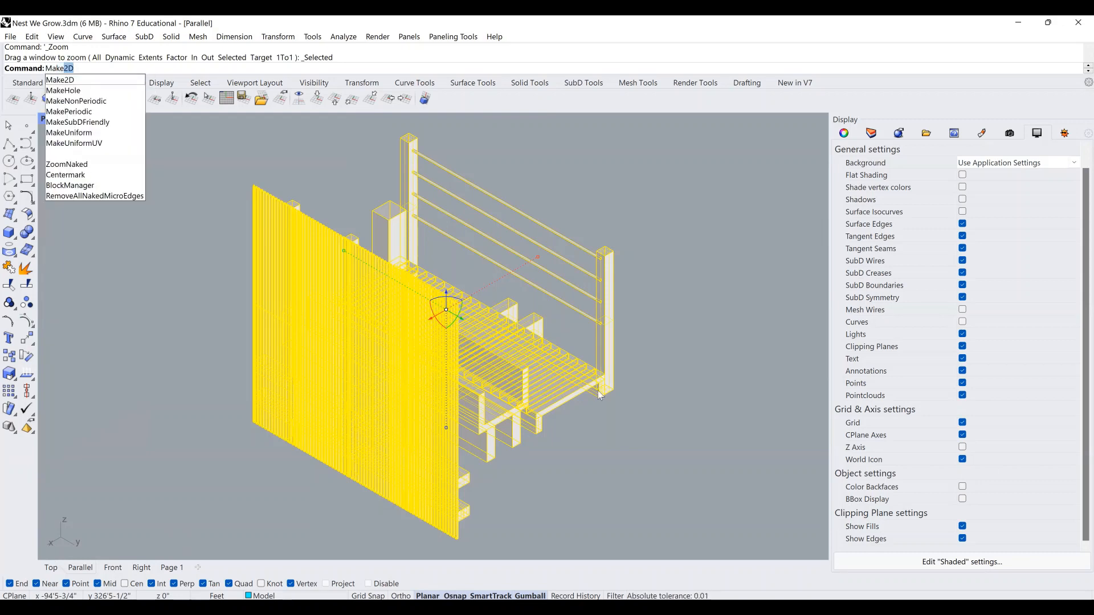
key("Return")
Generate the NE isometric Make2D linework on a layer named EXTERIOR, then go to the Top view.
type("EX")
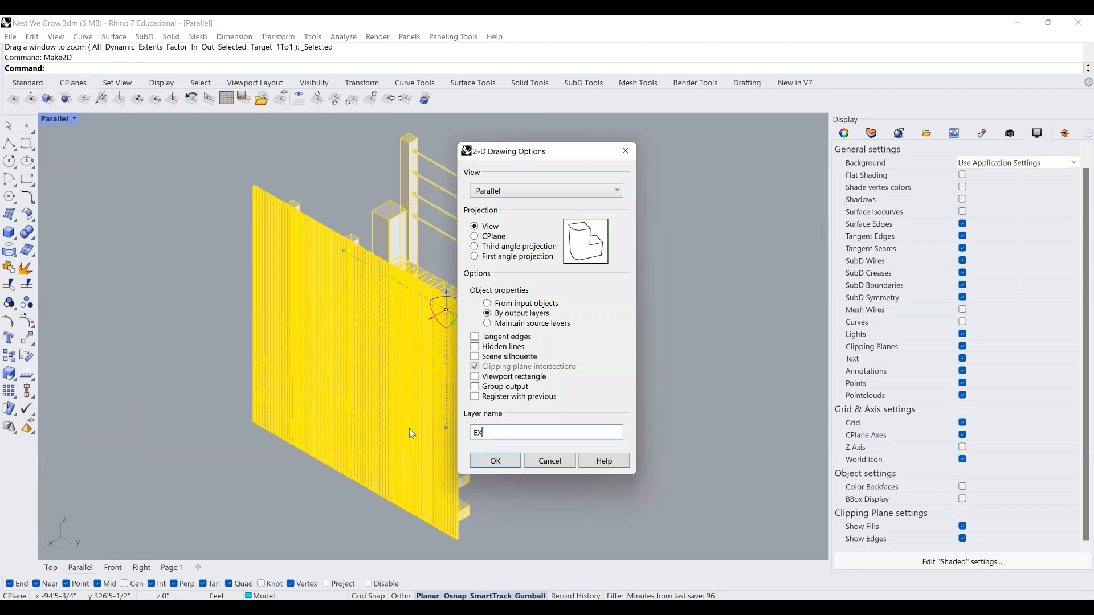
type("TERIOR")
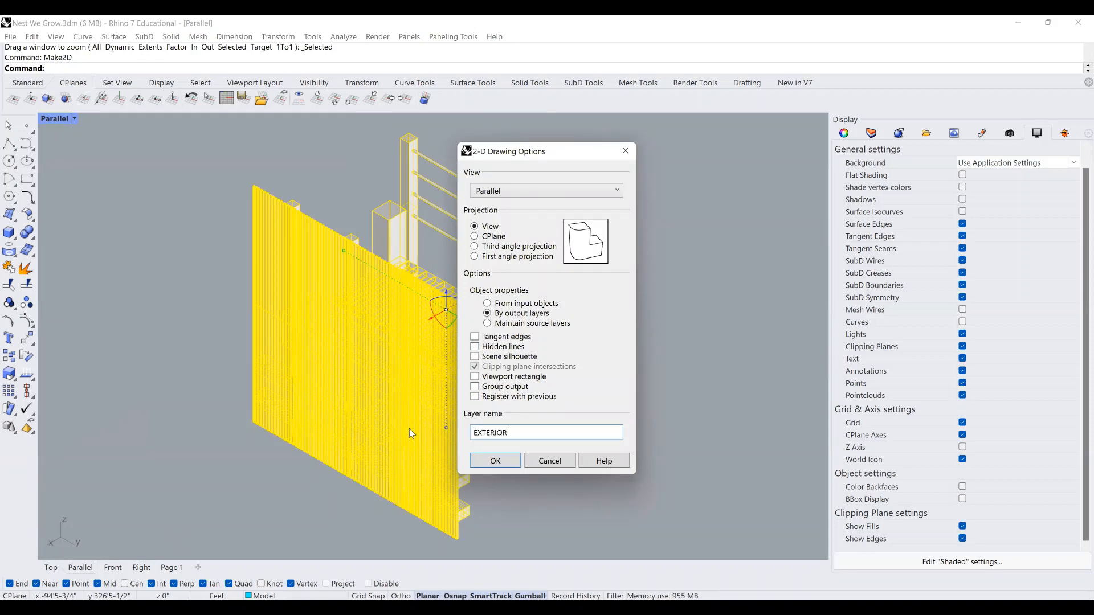
key("Return")
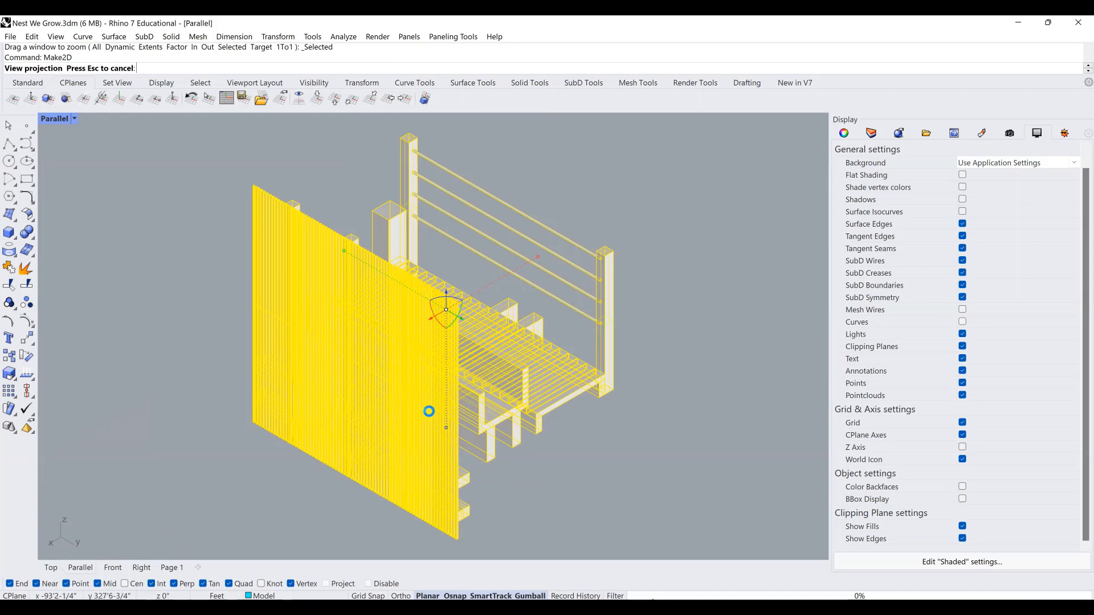
left_click(51, 568)
Drag the new yellow line drawing with the gumball up and over toward the first drawing.
scroll(422, 321, "down", 5)
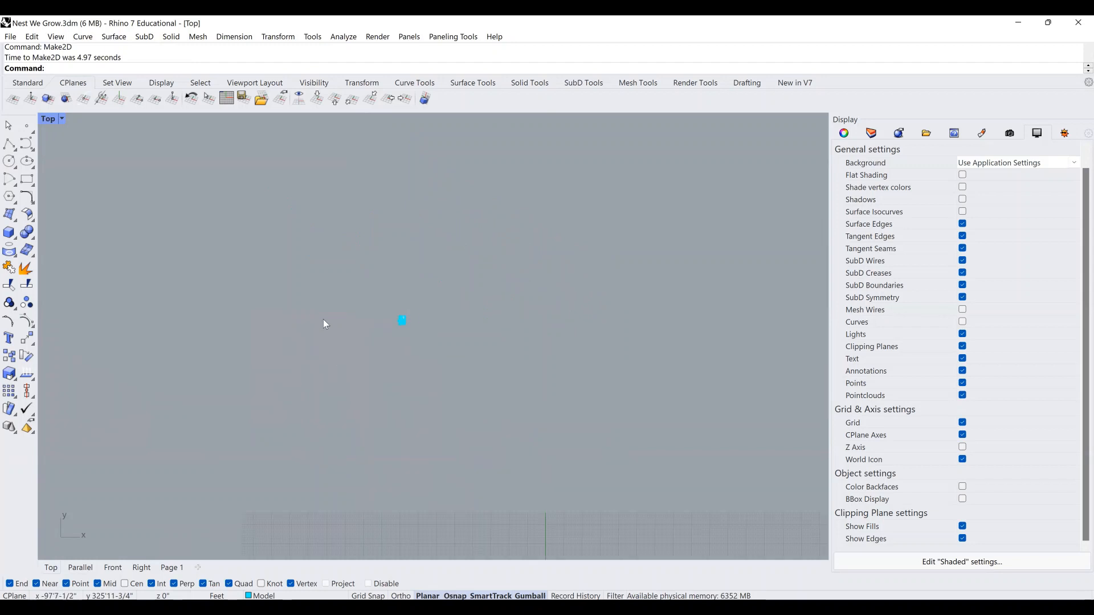
scroll(310, 316, "down", 4)
scroll(275, 361, "up", 3)
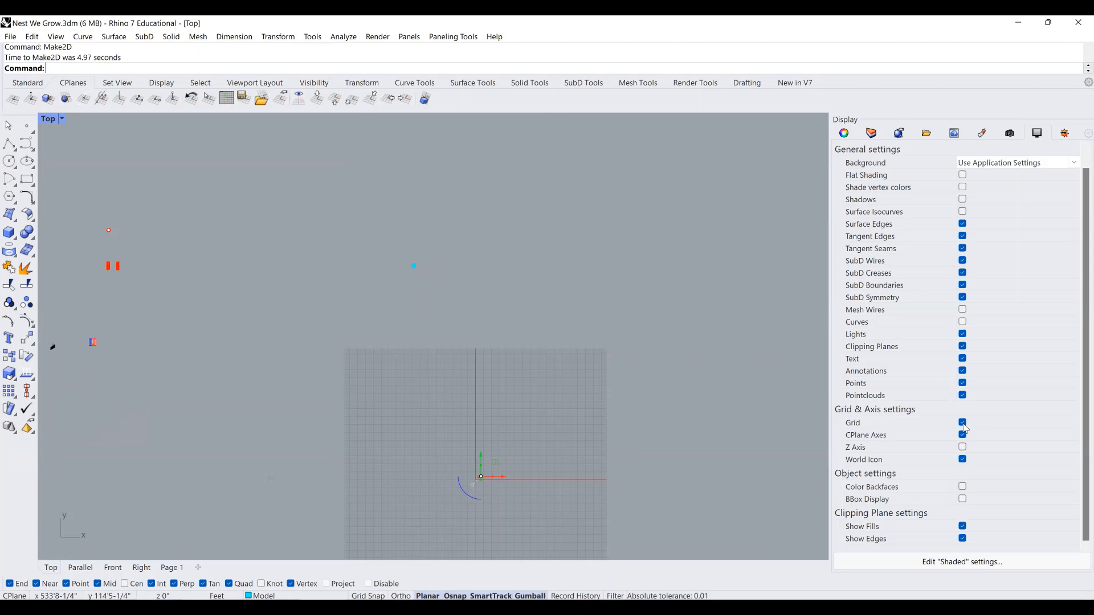
left_click(963, 322)
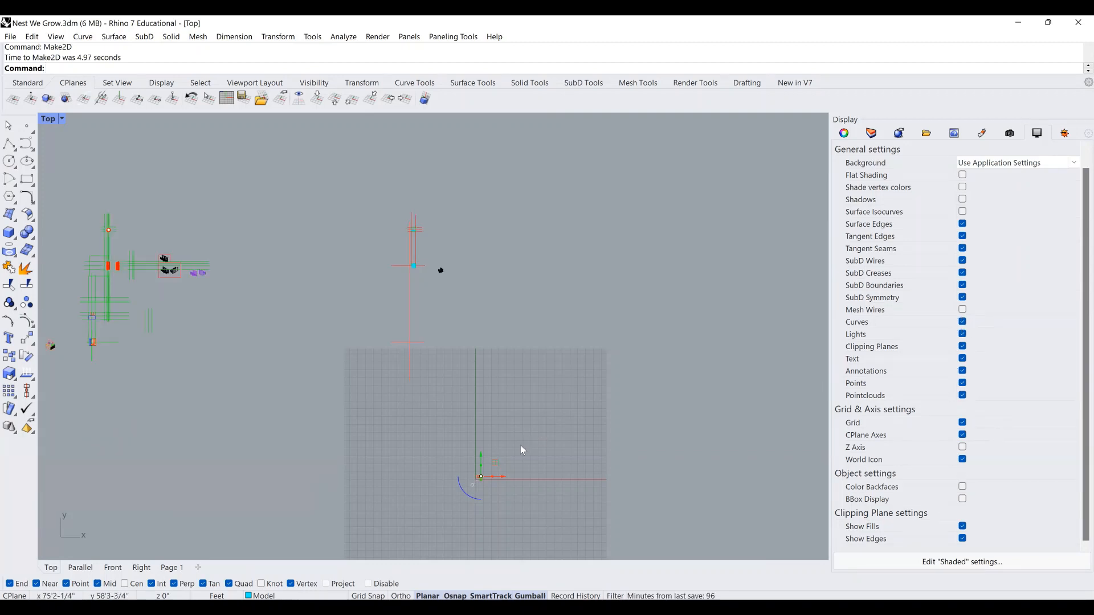
mouse_move(481, 476)
left_mouse_down()
mouse_move(474, 259)
mouse_move(449, 260)
left_mouse_up()
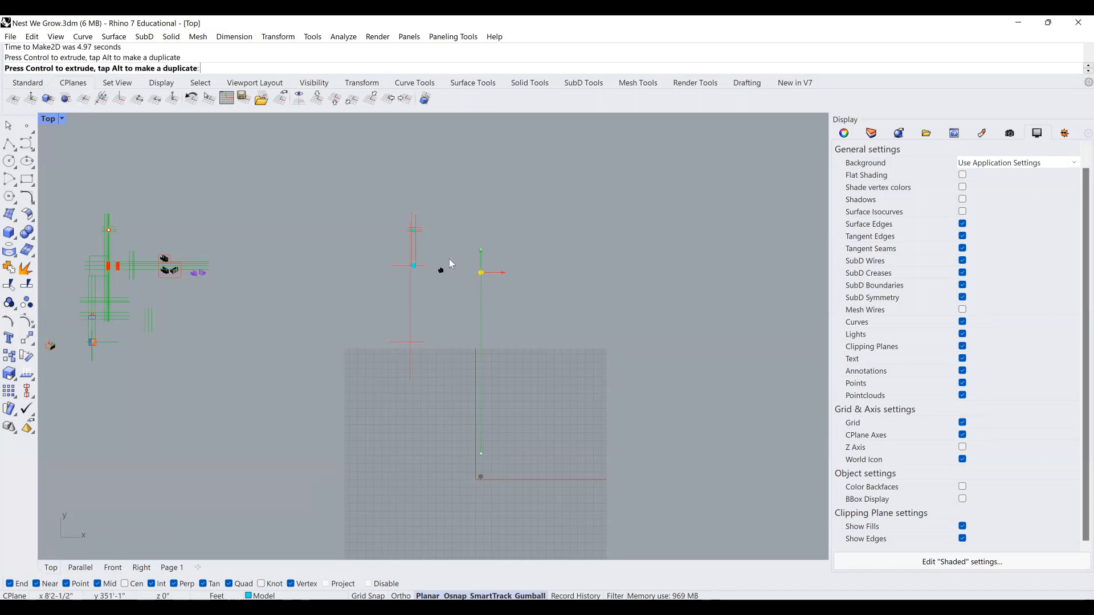
scroll(449, 259, "up", 20)
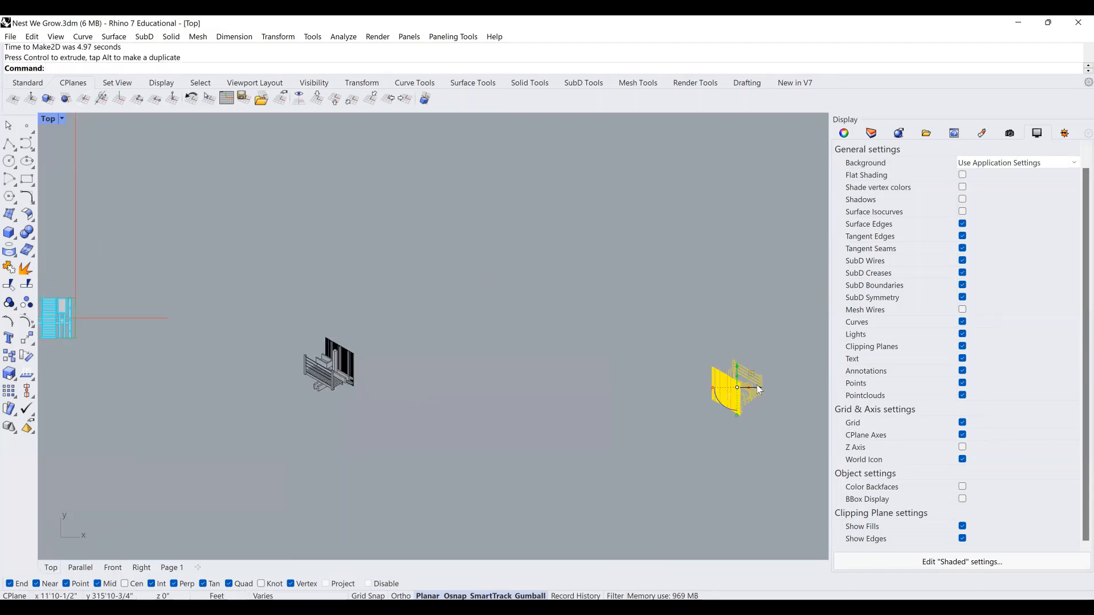
left_click_drag(721, 388, 352, 357)
scroll(429, 381, "up", 5)
right_click_drag(352, 357, 420, 358)
Move the NE drawing from its corner to sit just right of the SE drawing.
type("Move")
key("Return")
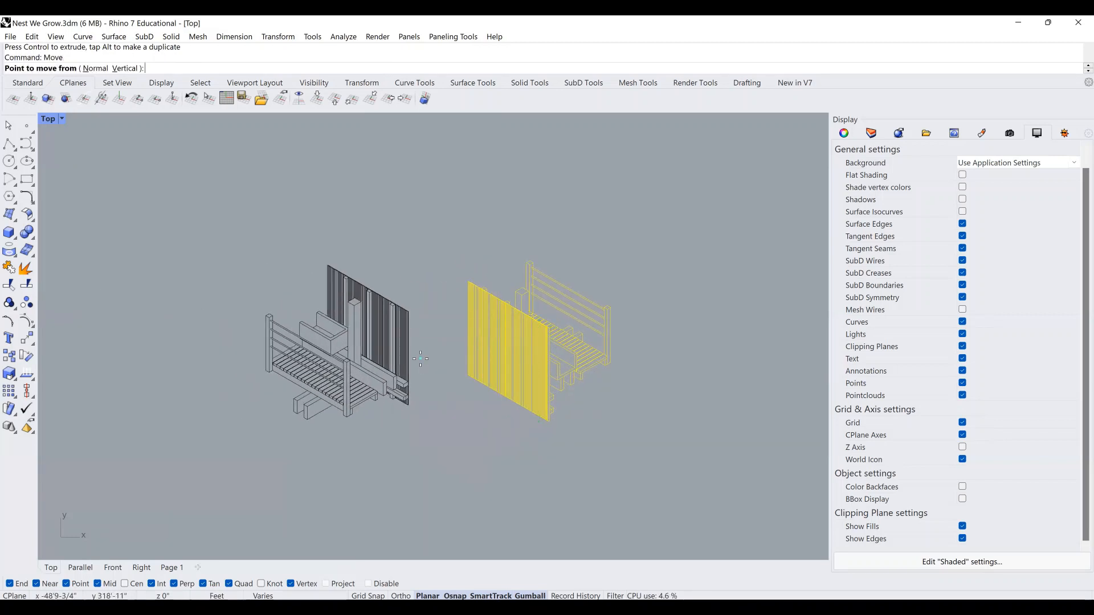
scroll(425, 359, "up", 4)
scroll(677, 513, "up", 4)
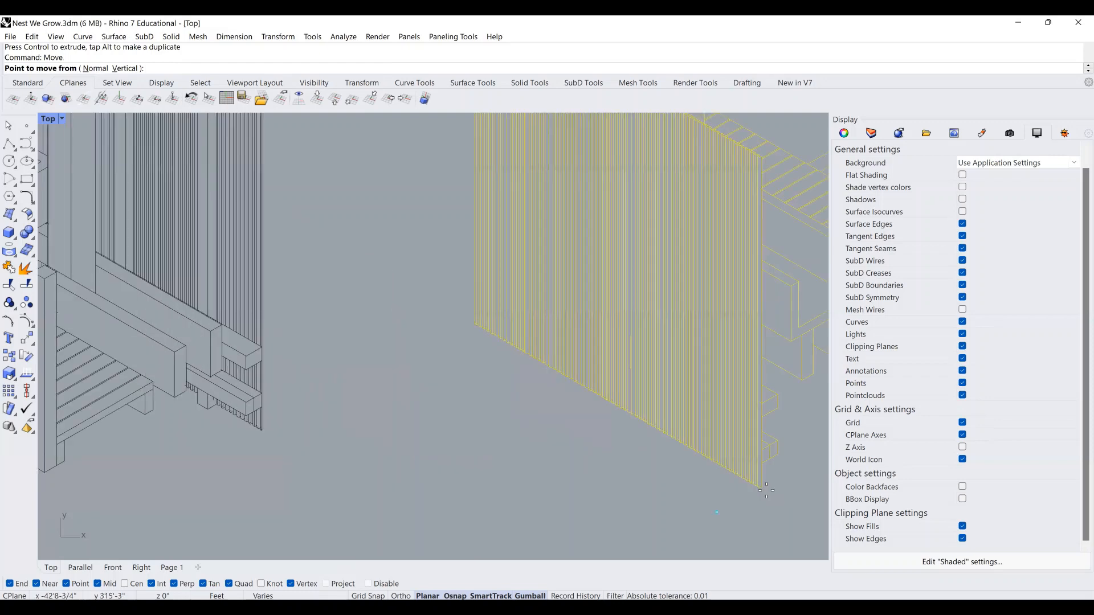
left_click(764, 488)
scroll(764, 489, "down", 4)
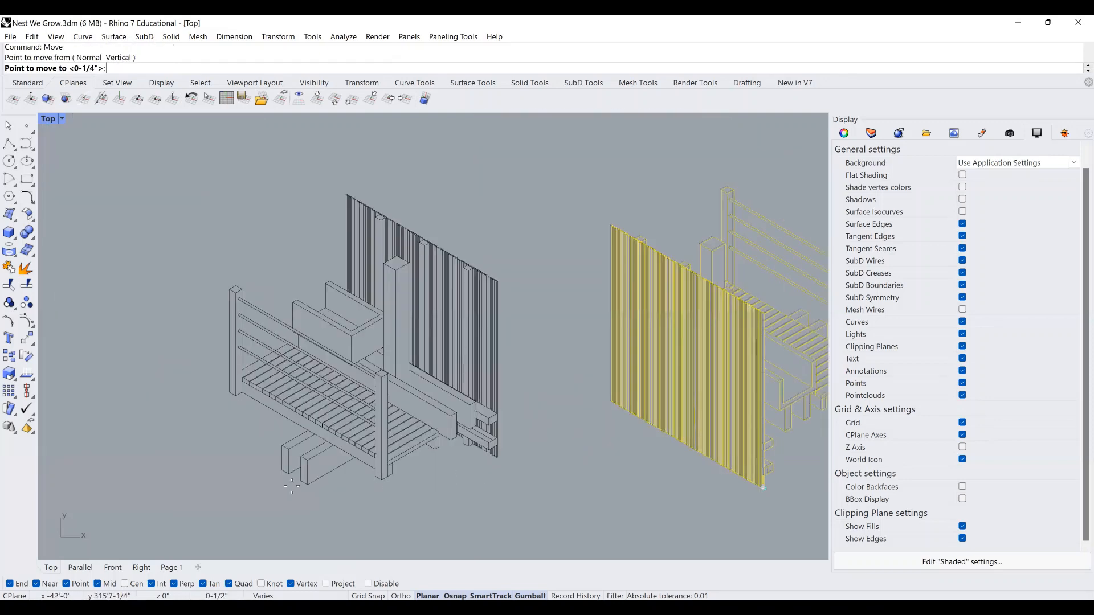
scroll(446, 475, "up", 3)
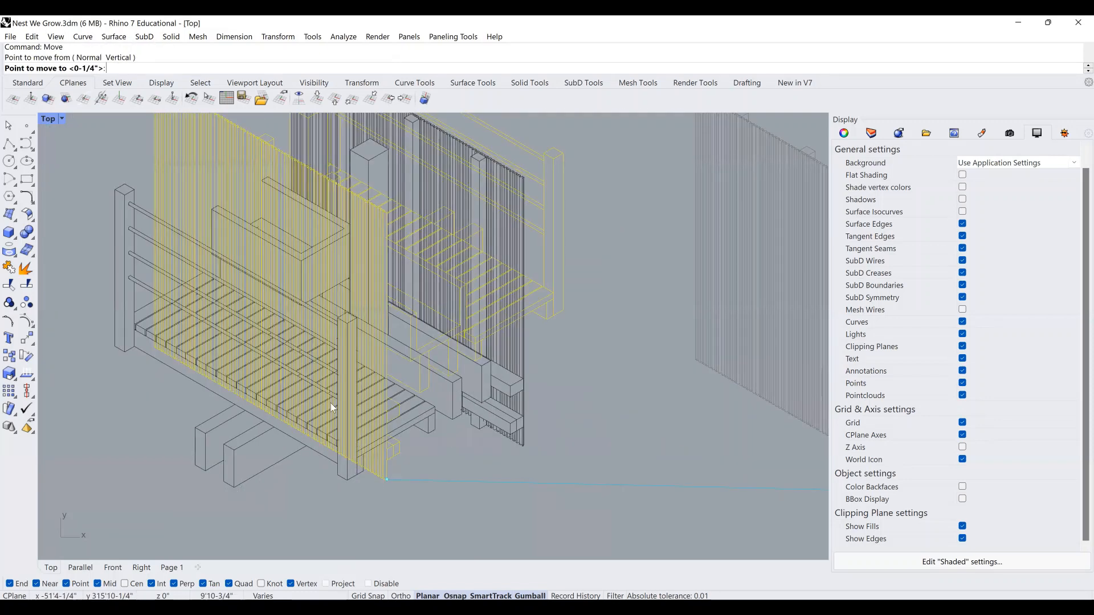
left_click(234, 487)
scroll(357, 437, "down", 6)
left_click_drag(313, 361, 565, 370)
key("Escape")
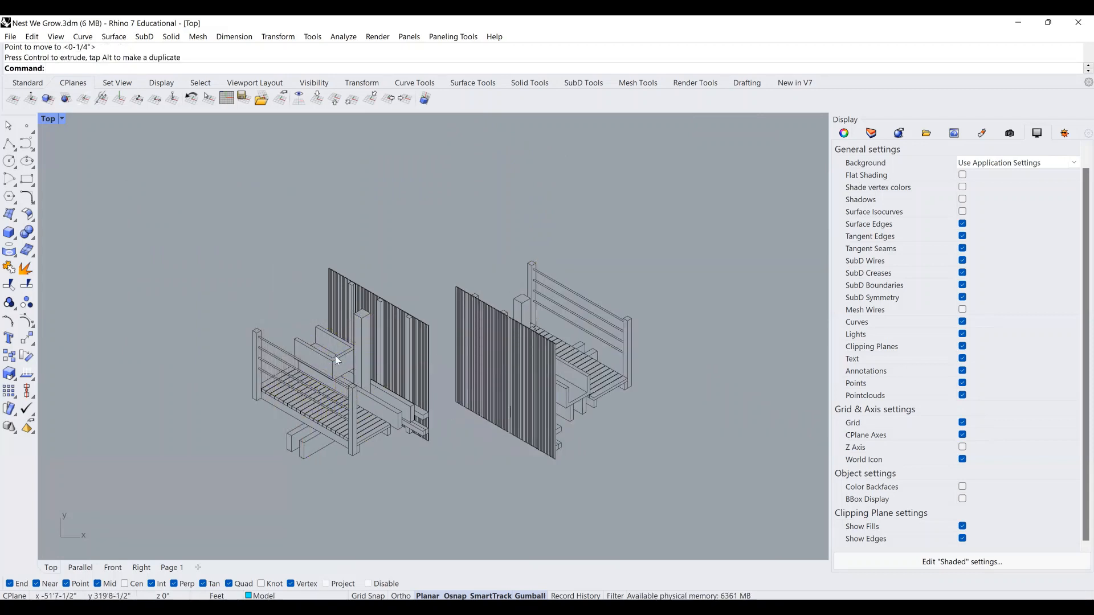
scroll(464, 238, "up", 2)
scroll(421, 234, "up", 2)
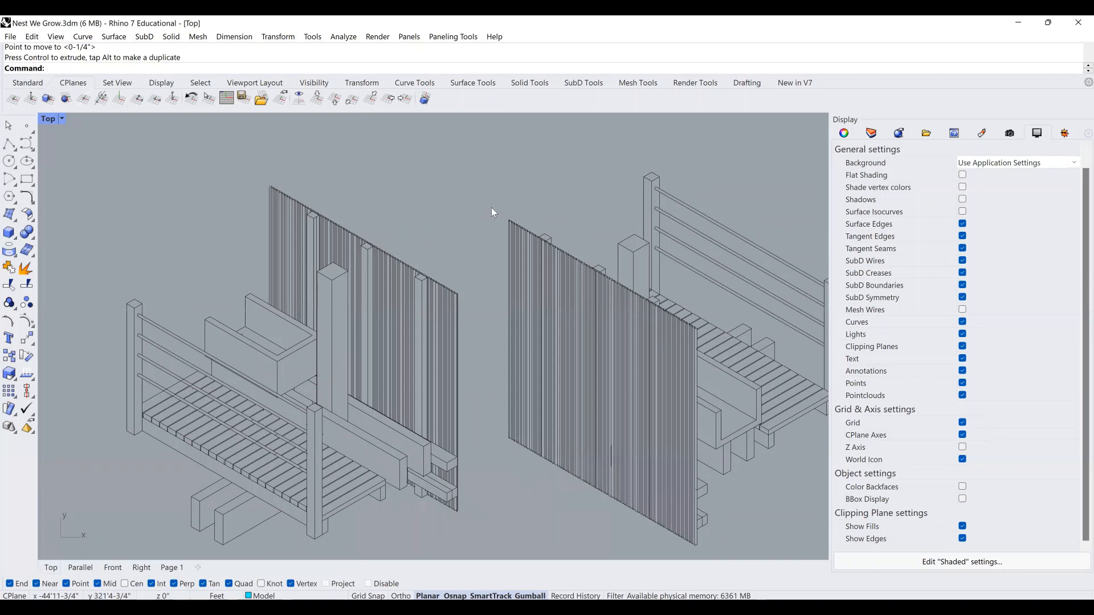
scroll(522, 220, "up", 8)
scroll(527, 211, "up", 6)
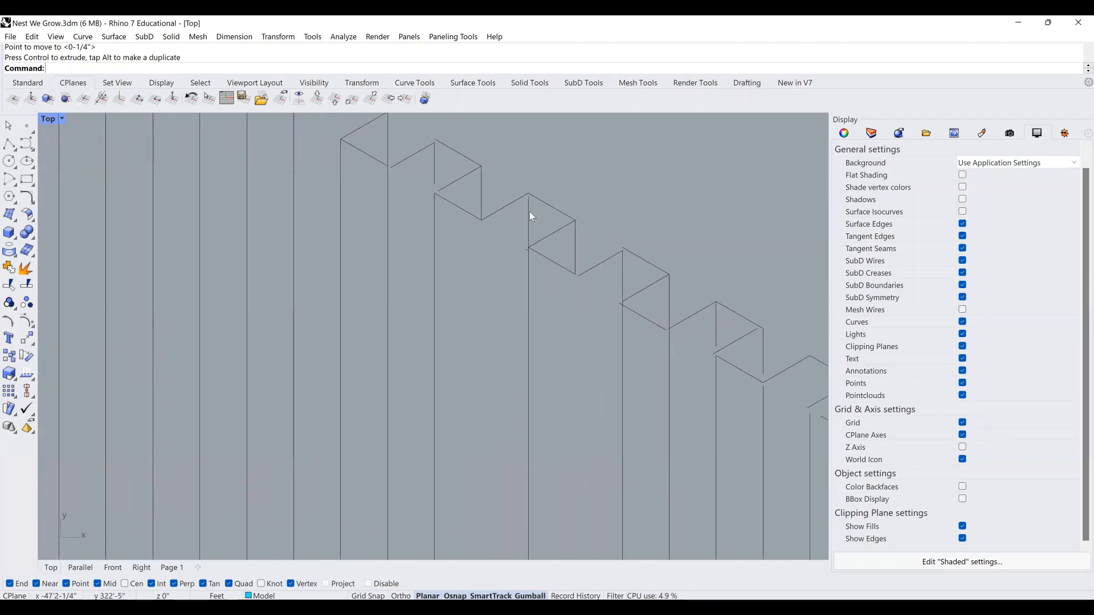
scroll(529, 211, "down", 2)
scroll(500, 237, "down", 2)
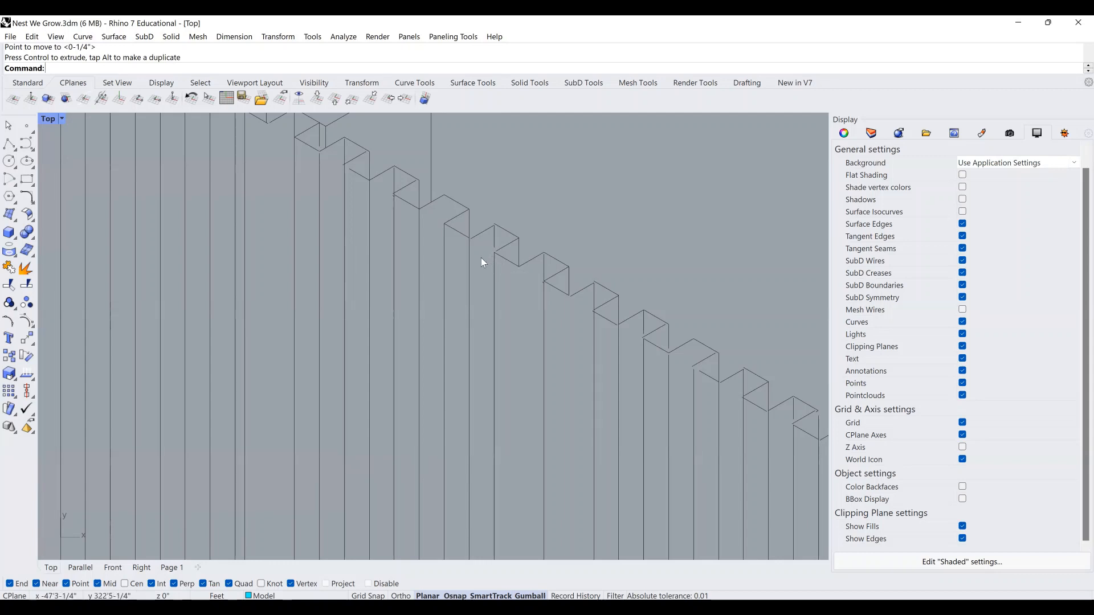
scroll(481, 257, "down", 14)
right_click_drag(514, 298, 362, 143)
scroll(514, 296, "down", 2)
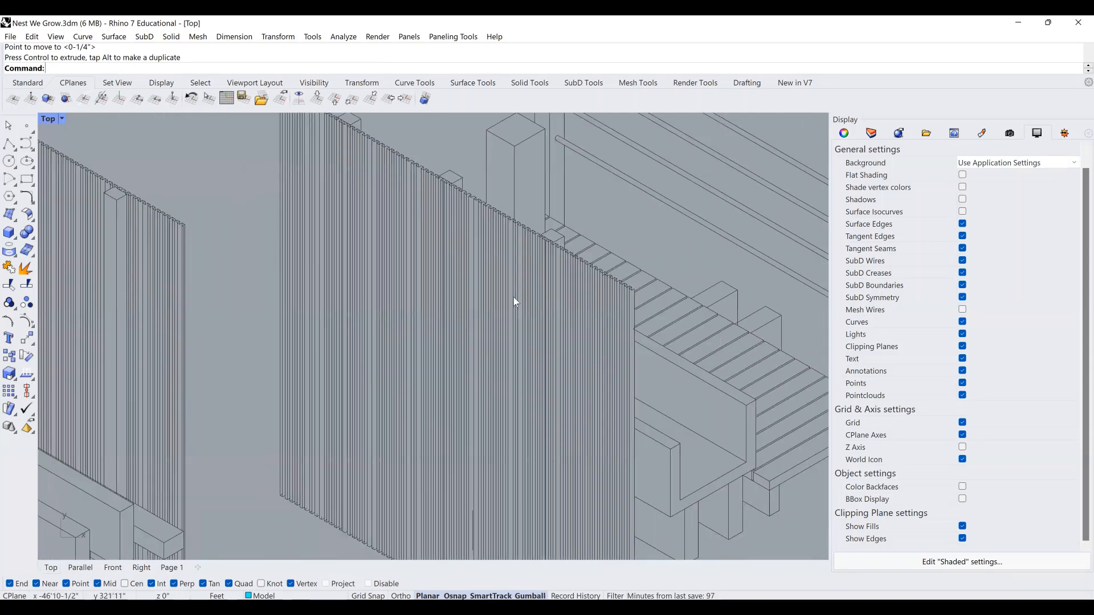
scroll(587, 236, "up", 1)
scroll(616, 279, "up", 2)
scroll(651, 294, "up", 2)
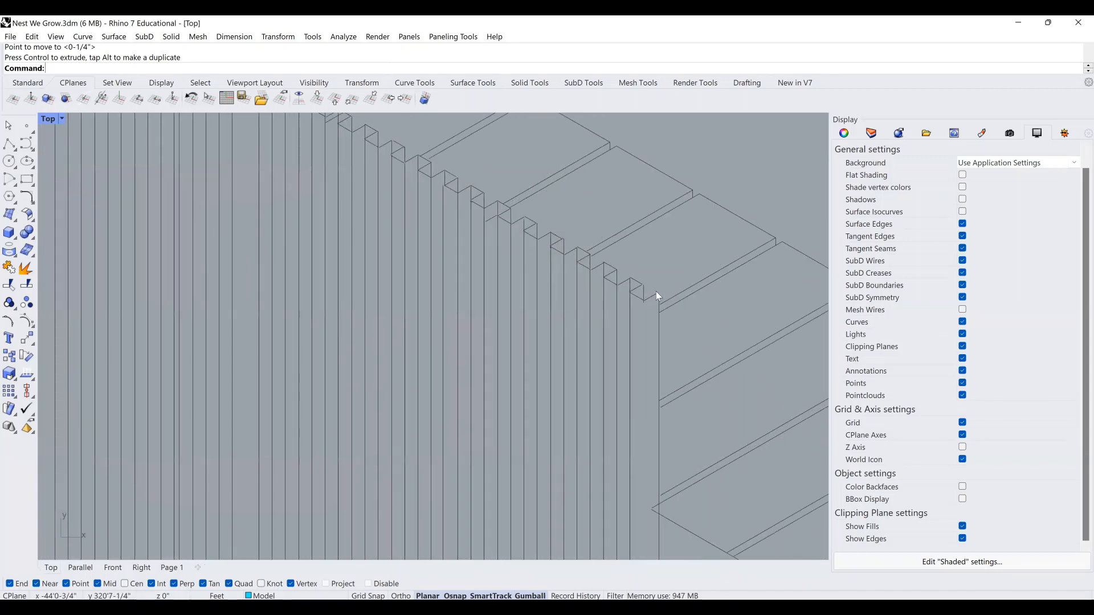
scroll(626, 276, "up", 3)
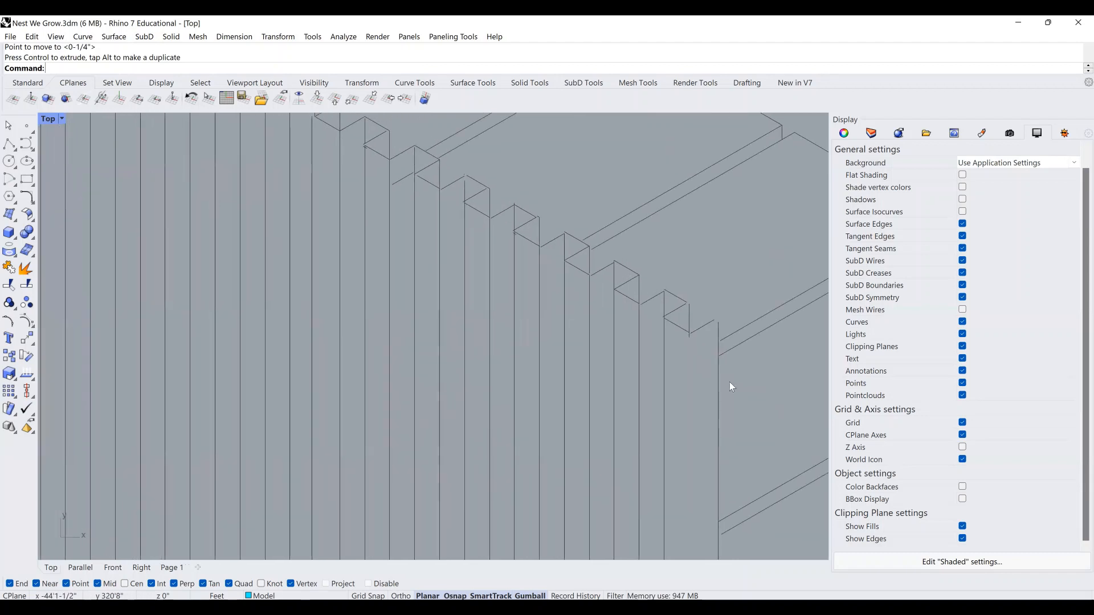
scroll(666, 303, "up", 4)
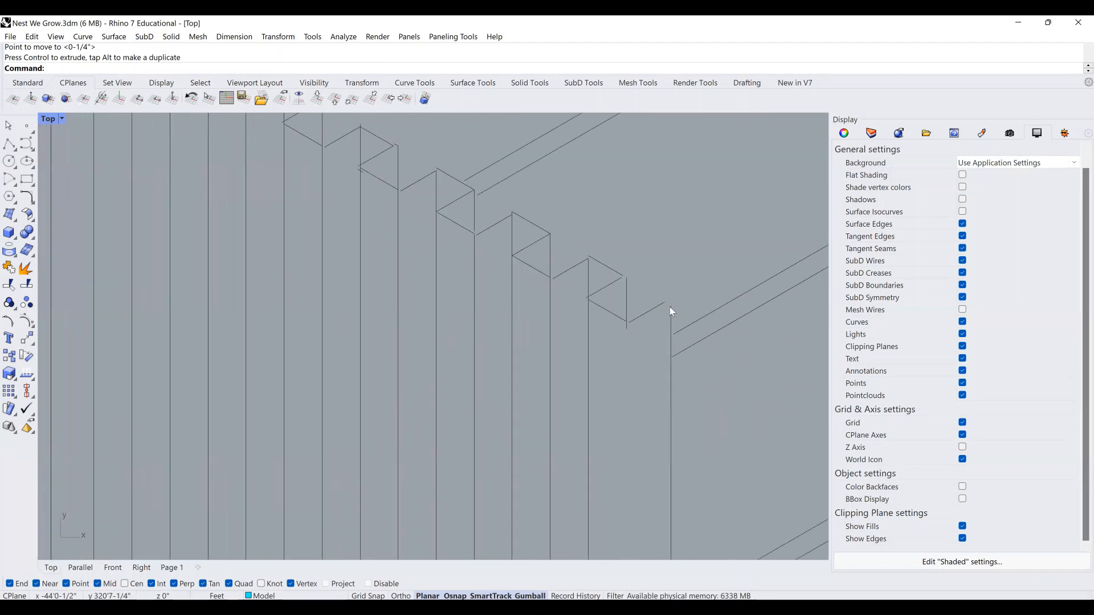
scroll(668, 307, "down", 6)
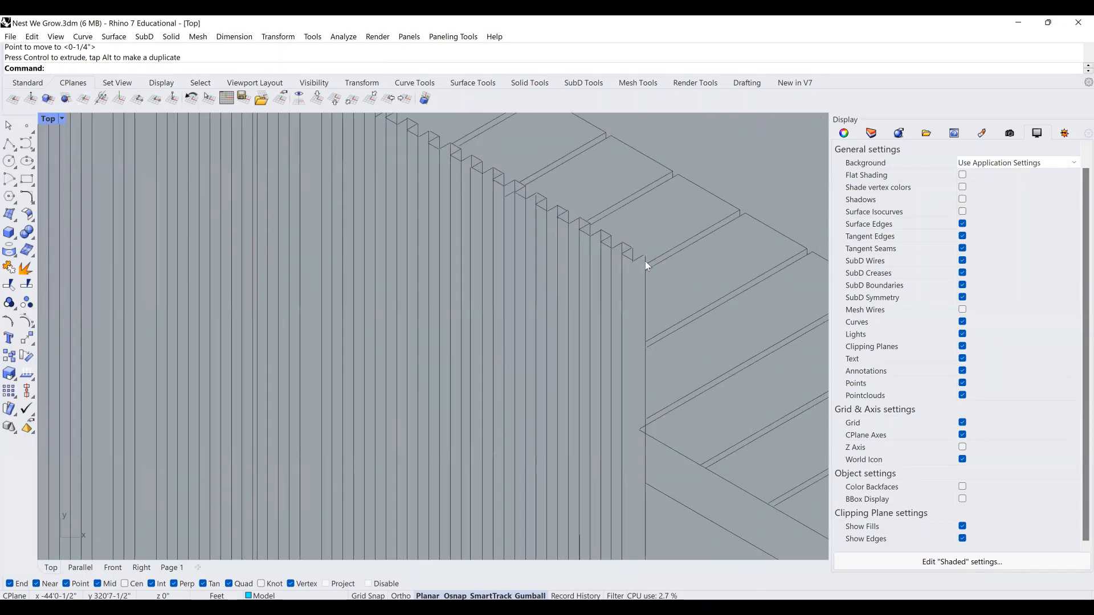
scroll(630, 276, "down", 5)
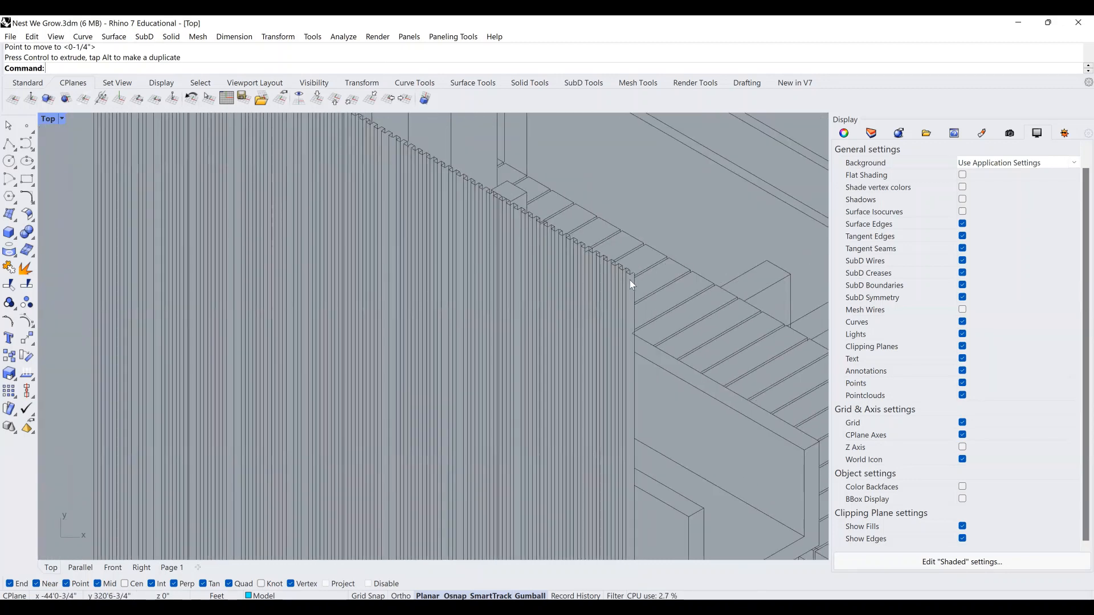
scroll(630, 279, "down", 3)
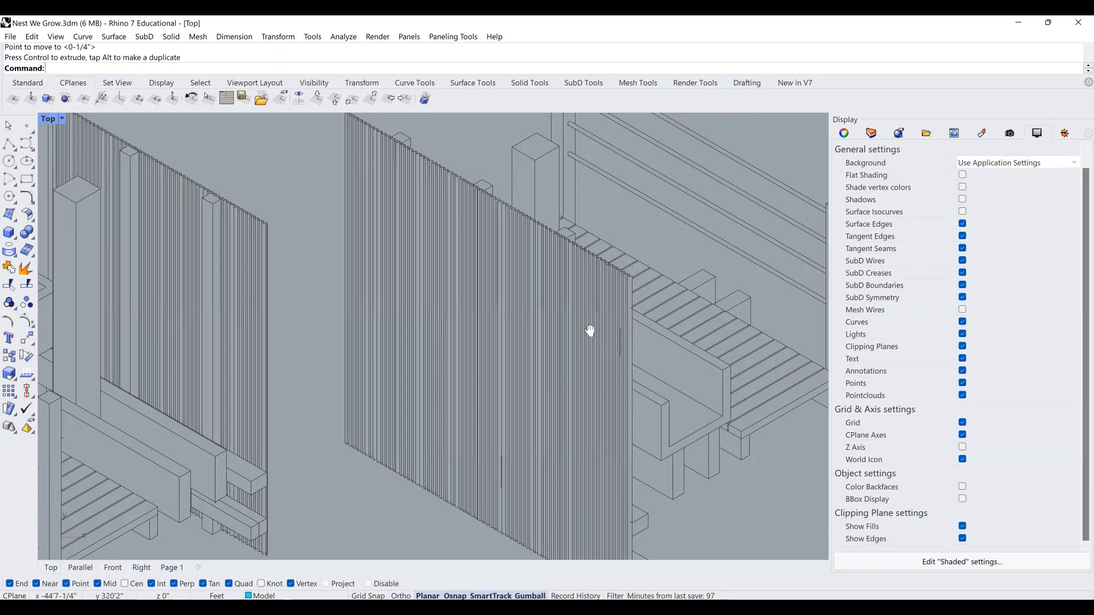
right_click_drag(590, 331, 569, 358)
right_click_drag(598, 399, 571, 381)
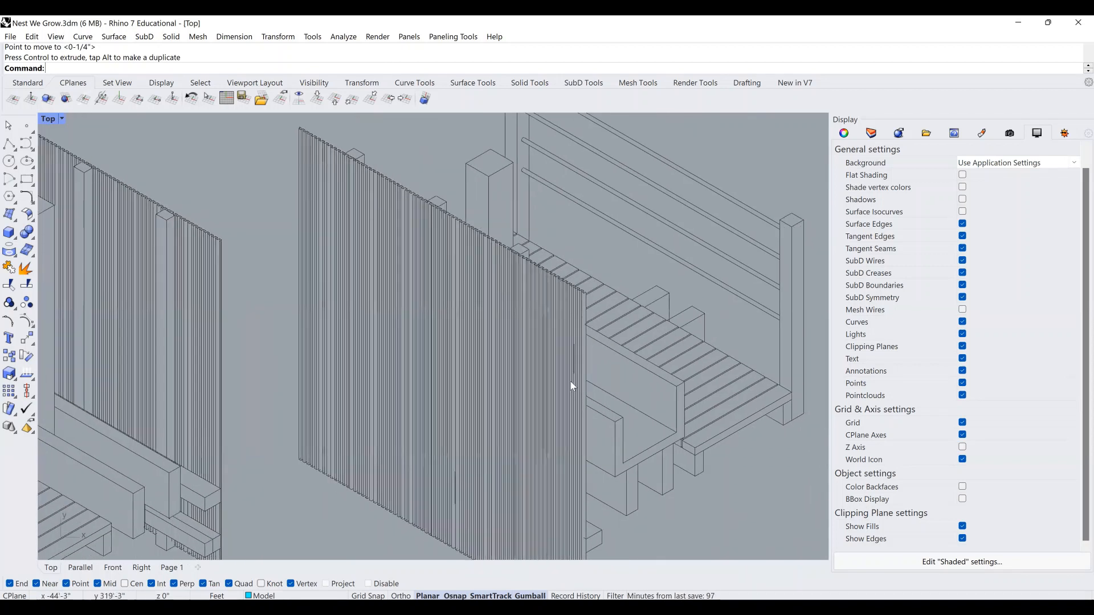
right_click_drag(376, 334, 511, 369)
right_click_drag(412, 310, 429, 321)
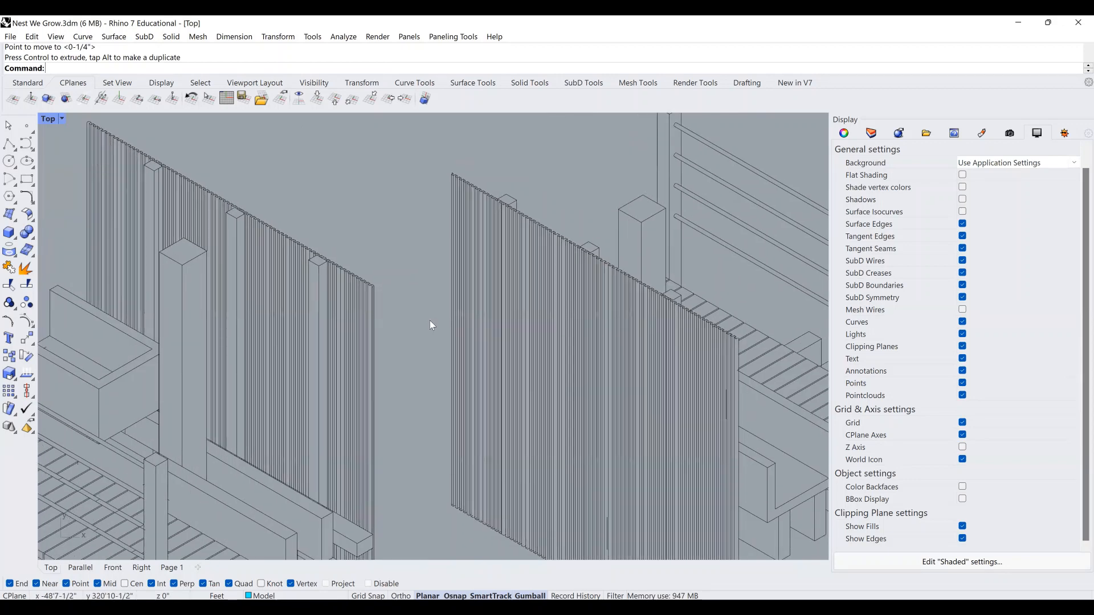
scroll(429, 320, "down", 3)
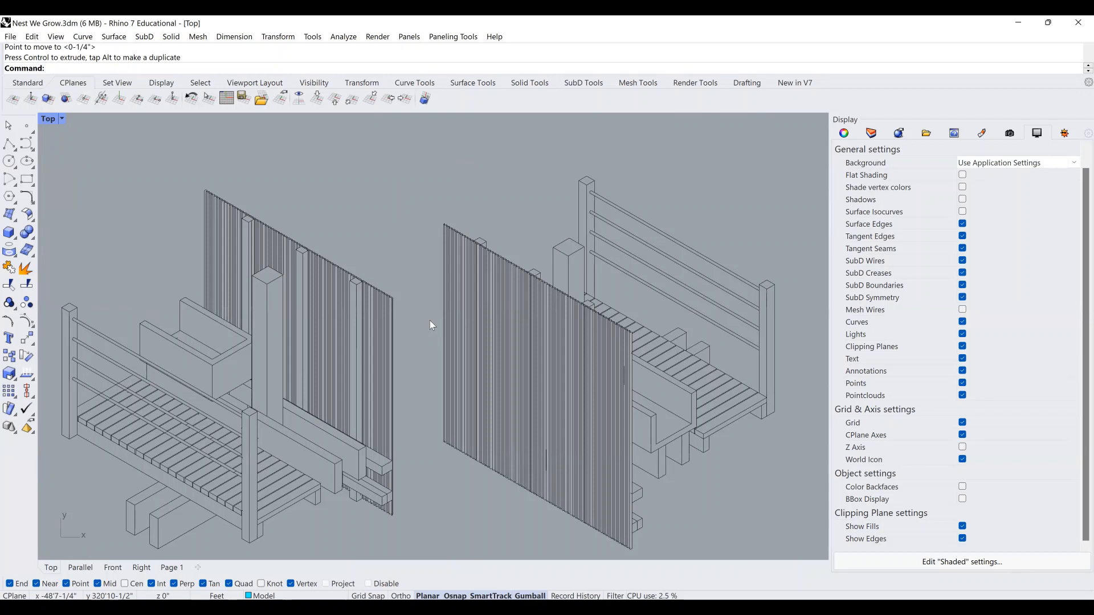
right_click_drag(429, 320, 454, 294)
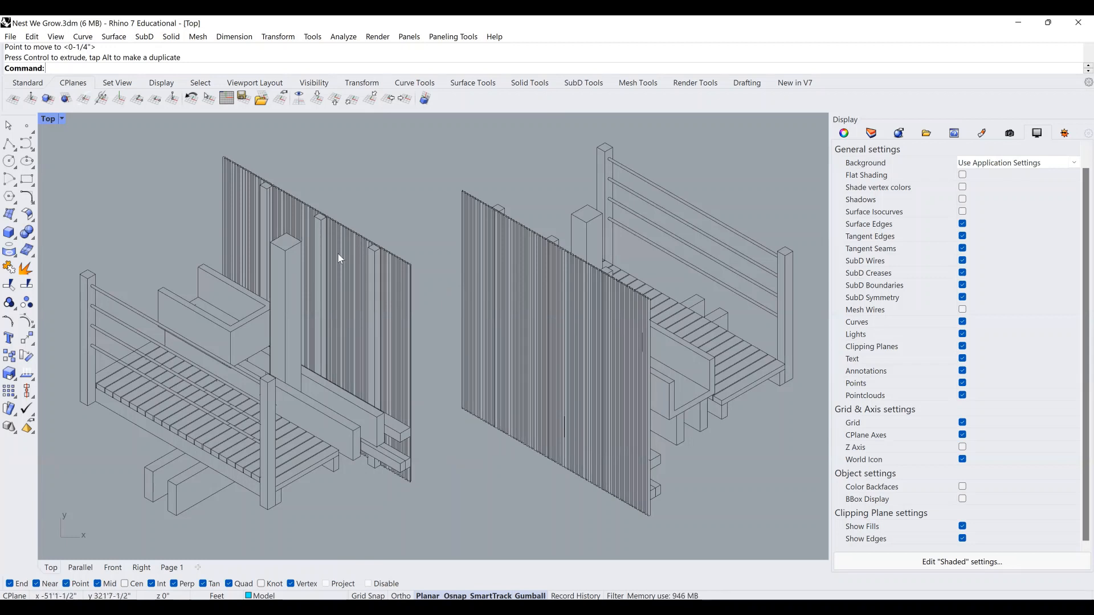
right_click_drag(339, 258, 409, 251)
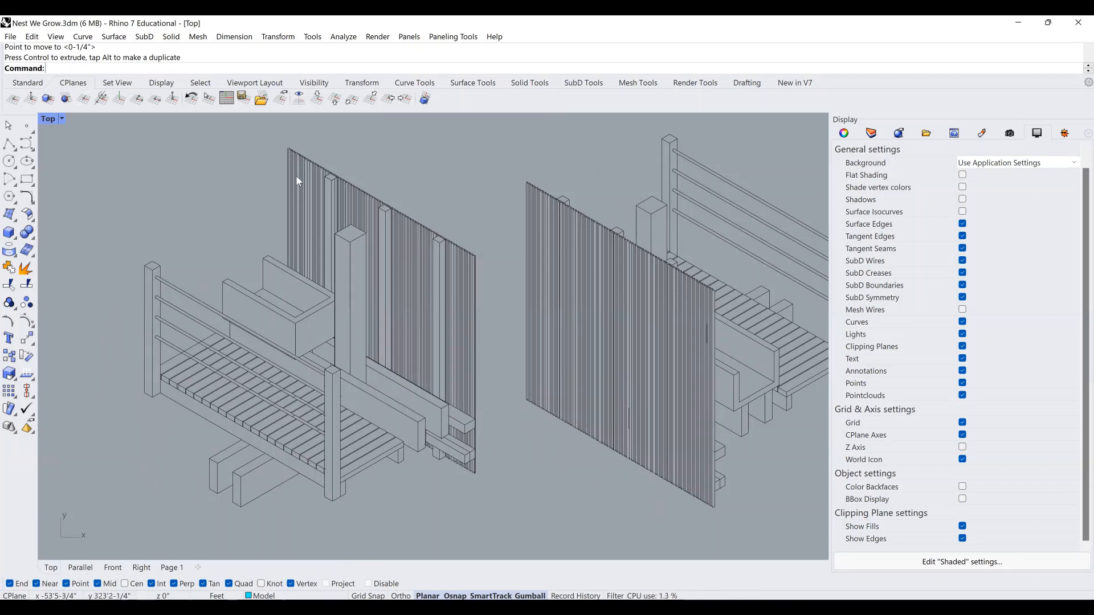
scroll(290, 137, "up", 2)
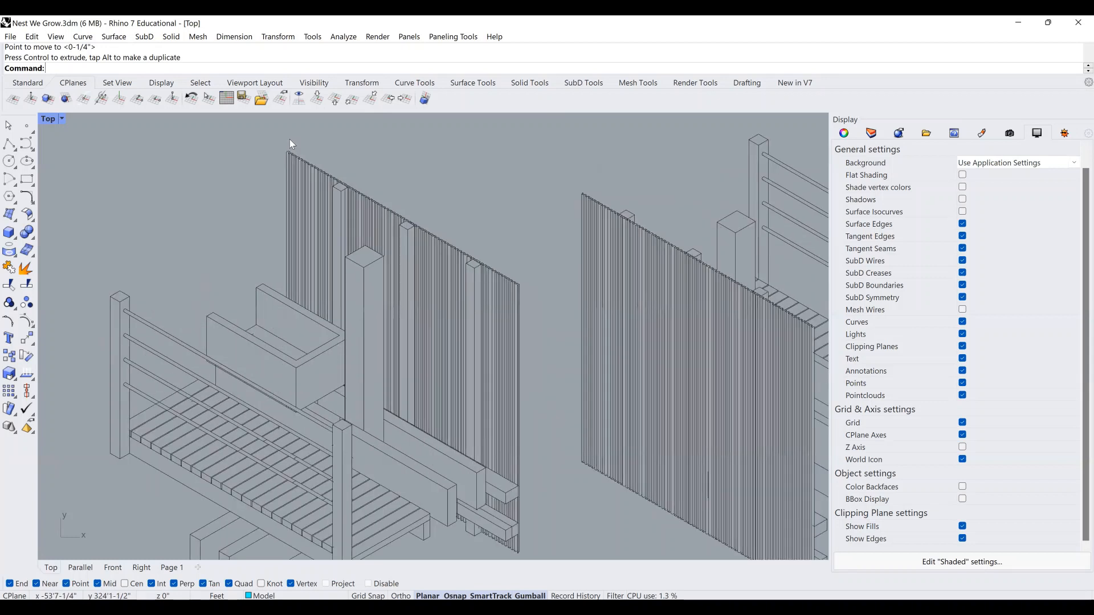
scroll(307, 156, "up", 3)
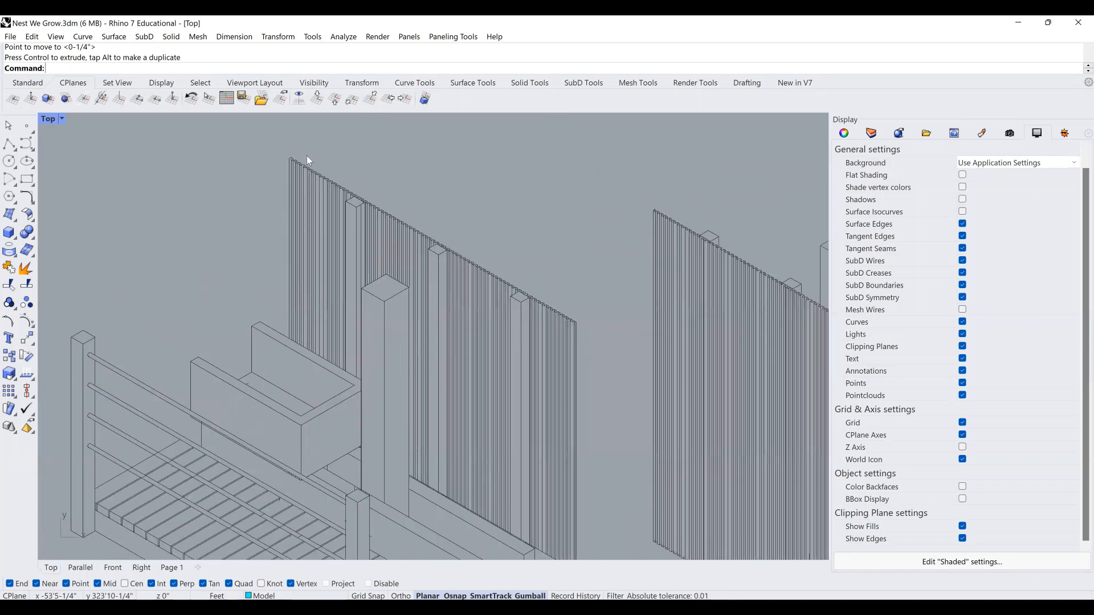
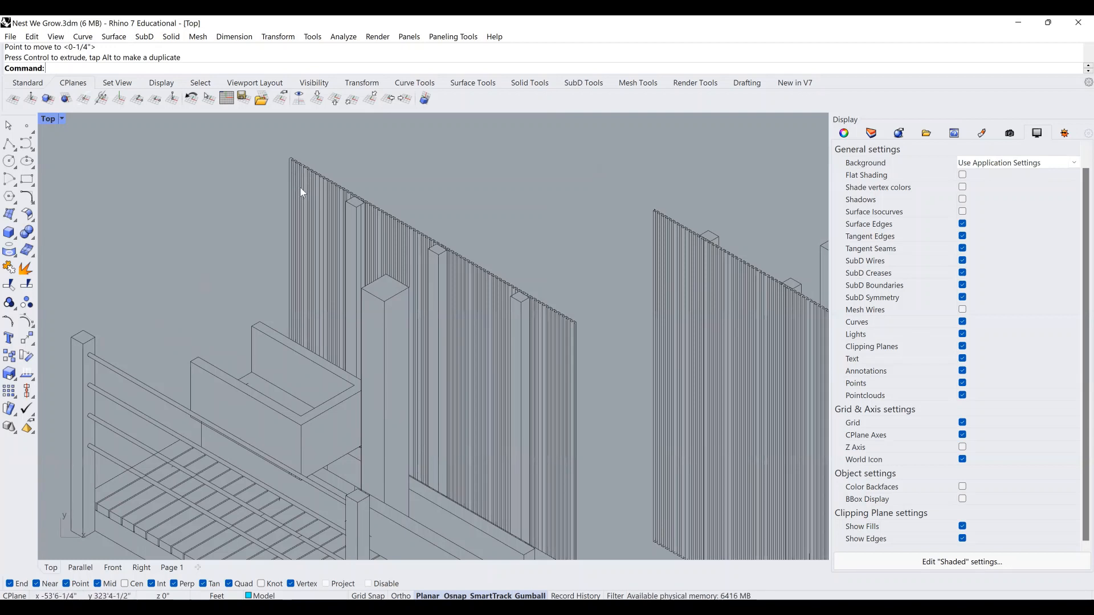
Pan and zoom along the fence walls to inspect the tops of the fins.
right_click_drag(334, 263, 361, 210)
scroll(397, 222, "down", 3)
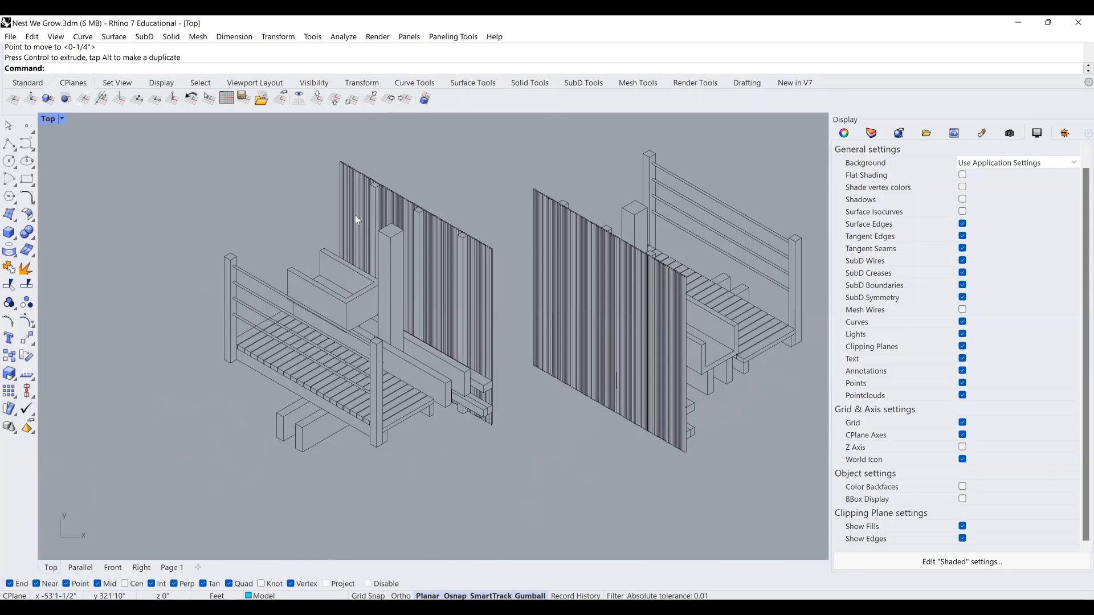
scroll(340, 172, "up", 5)
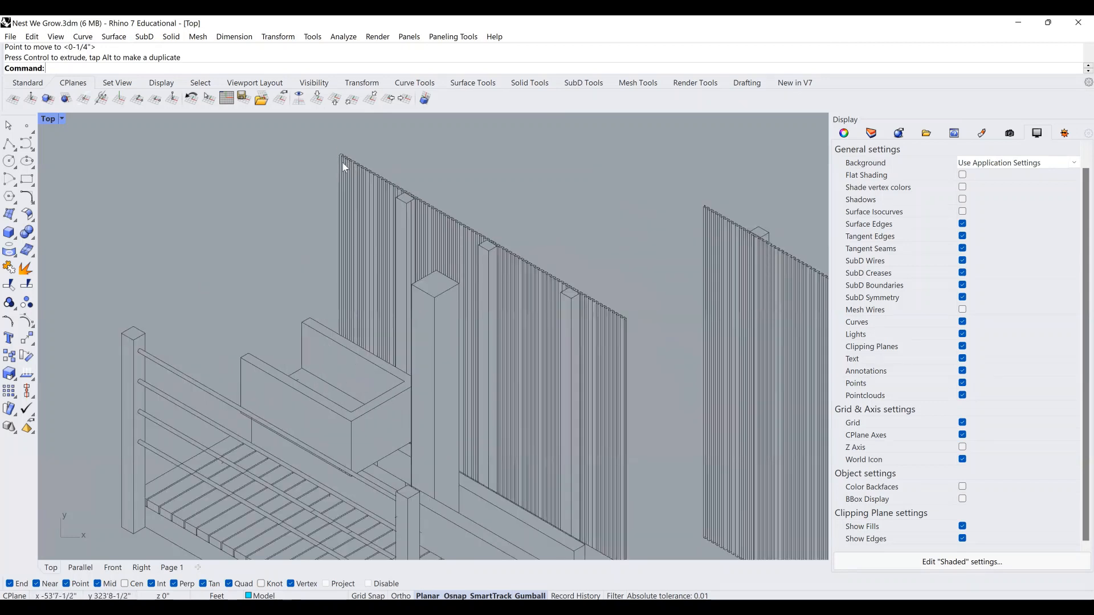
scroll(347, 156, "up", 8)
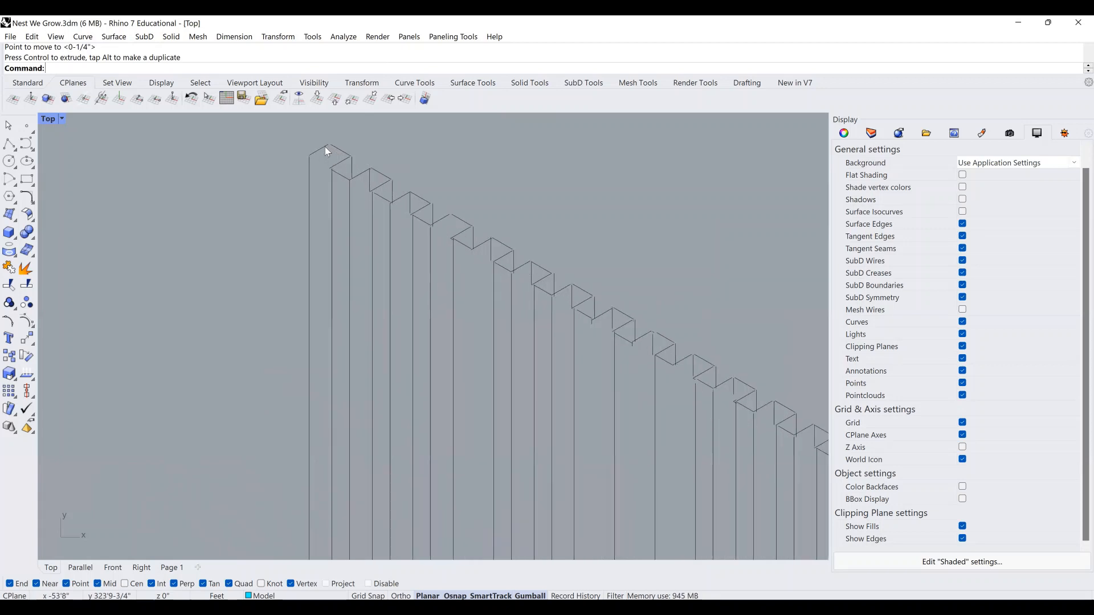
scroll(326, 151, "up", 6)
scroll(340, 195, "down", 3)
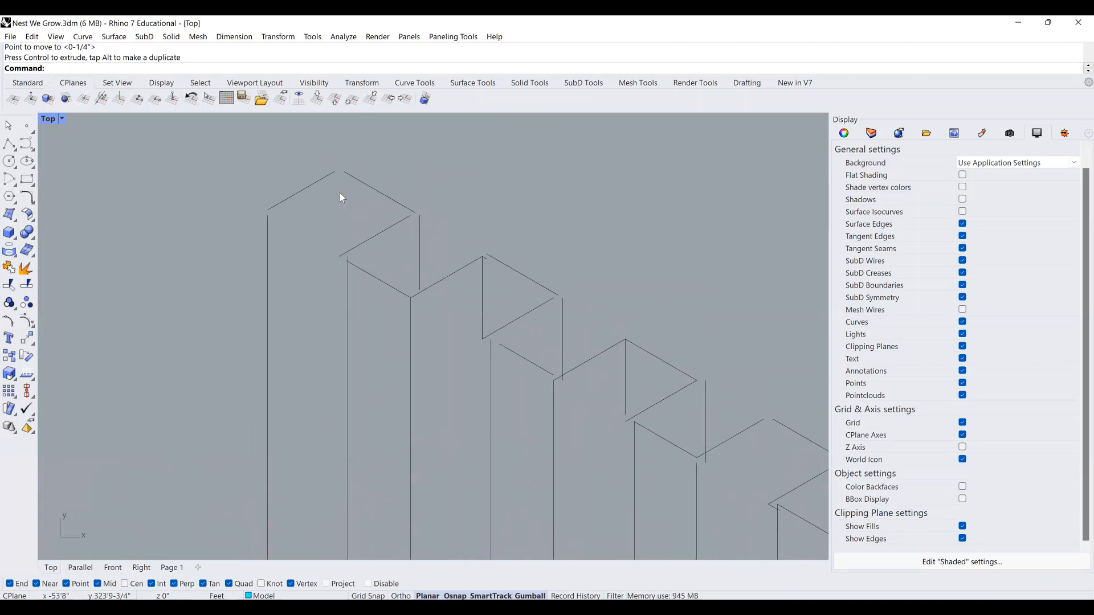
scroll(339, 192, "down", 10)
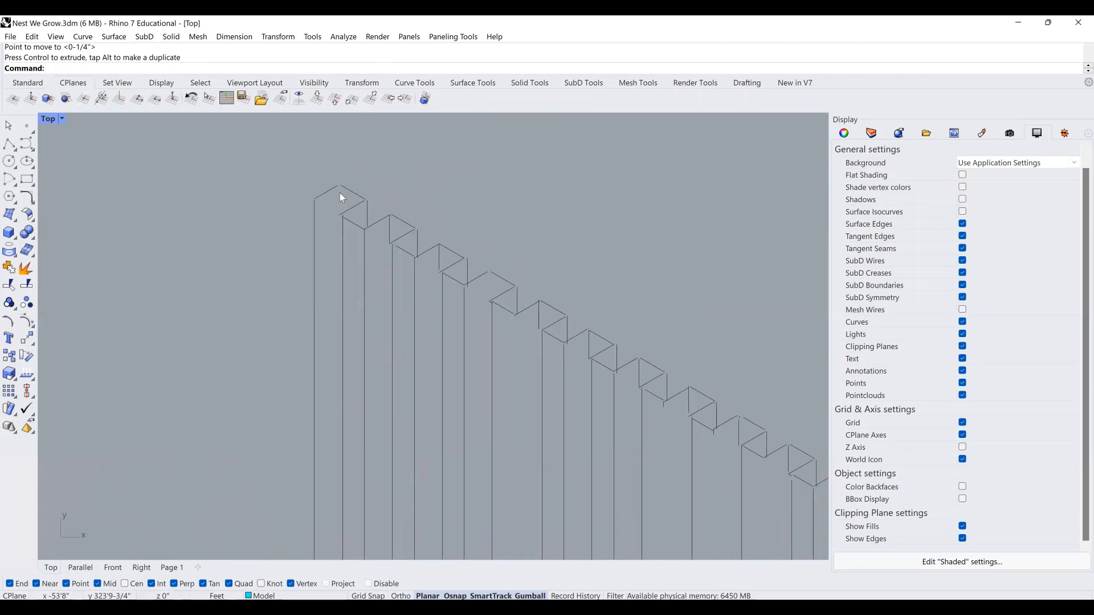
right_click_drag(447, 315, 168, 177)
scroll(270, 242, "down", 5)
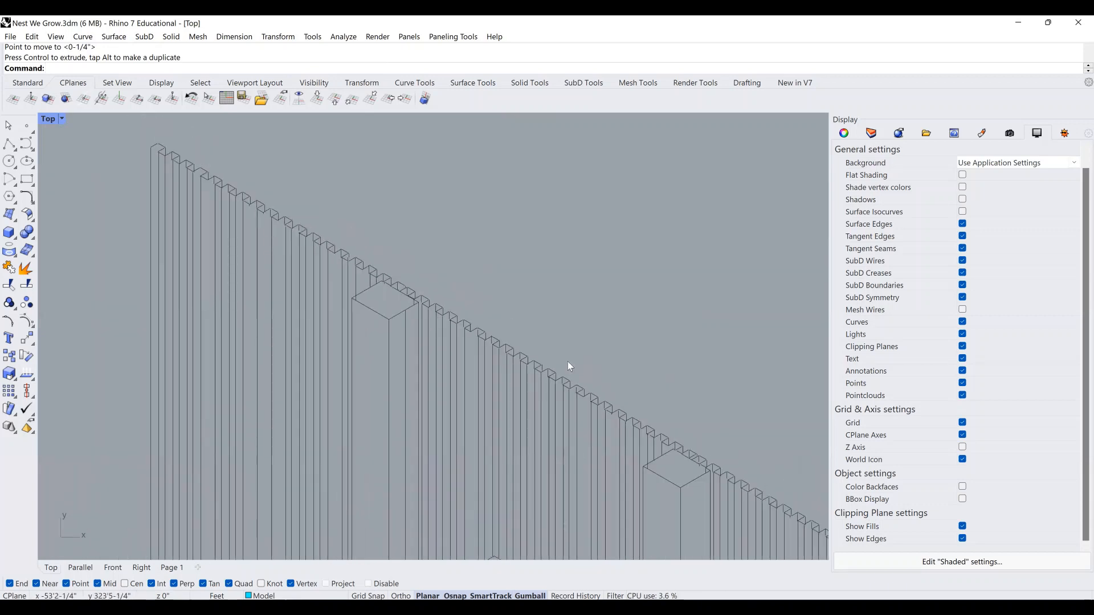
scroll(349, 254, "up", 4)
right_click_drag(506, 315, 381, 289)
scroll(354, 283, "down", 6)
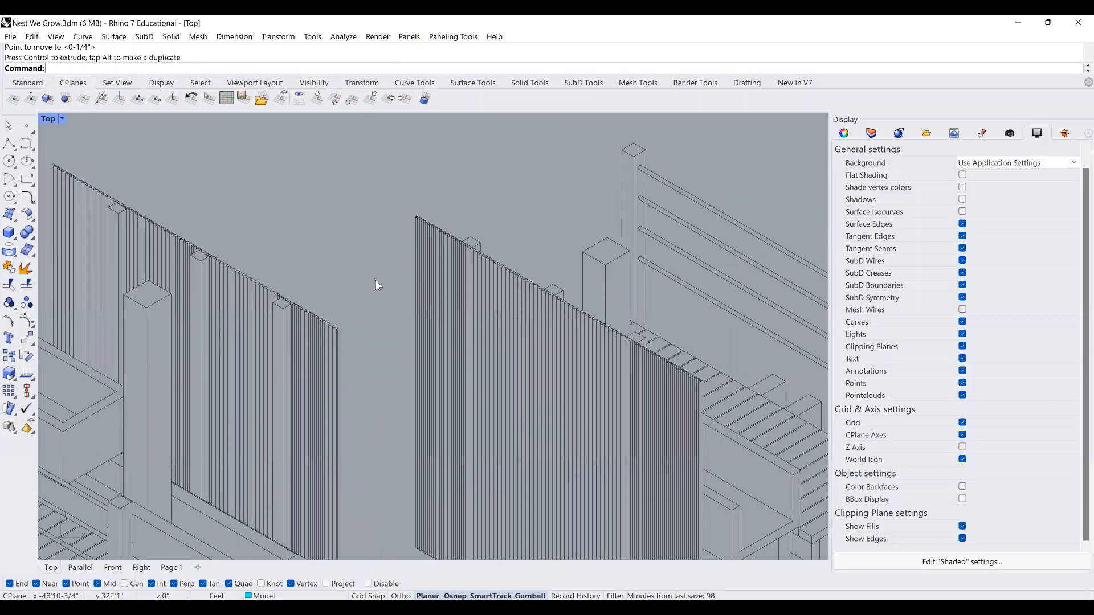
scroll(436, 224, "up", 5)
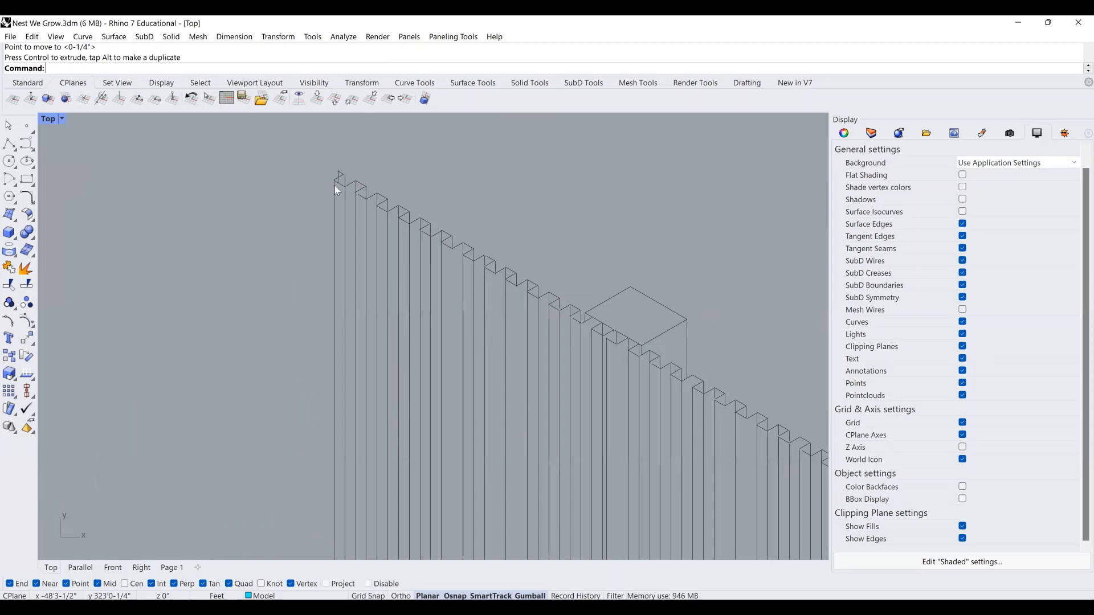
scroll(334, 187, "down", 2)
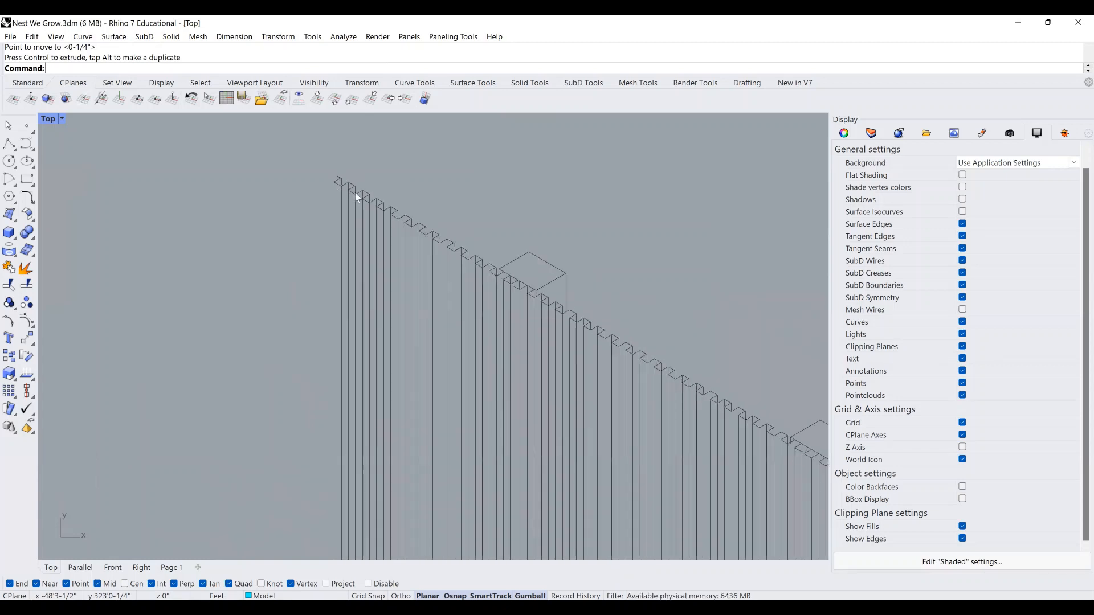
scroll(398, 213, "up", 2)
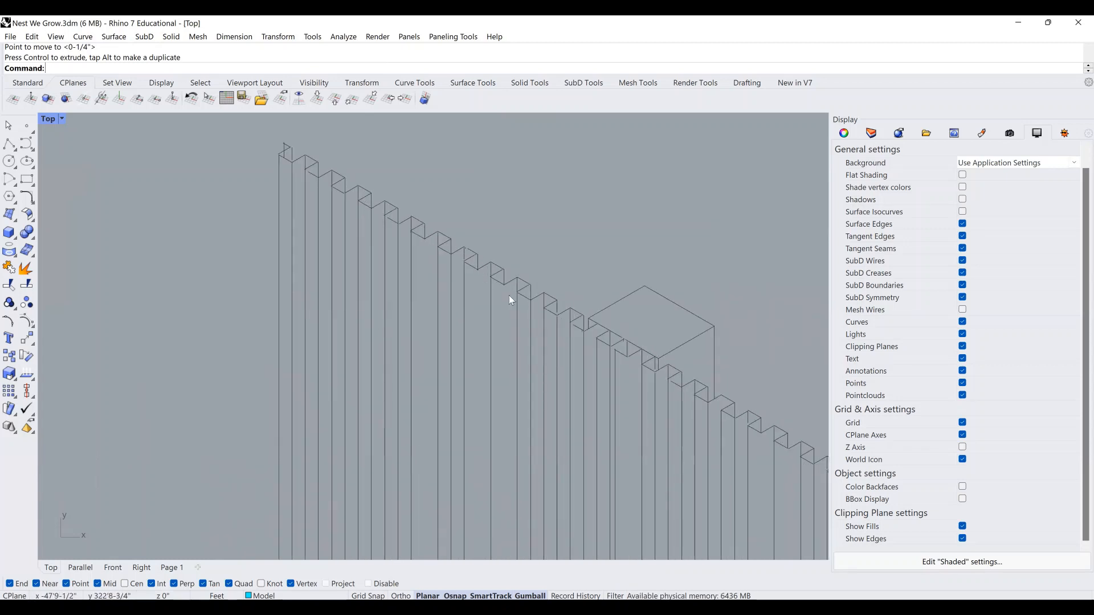
scroll(686, 381, "up", 3)
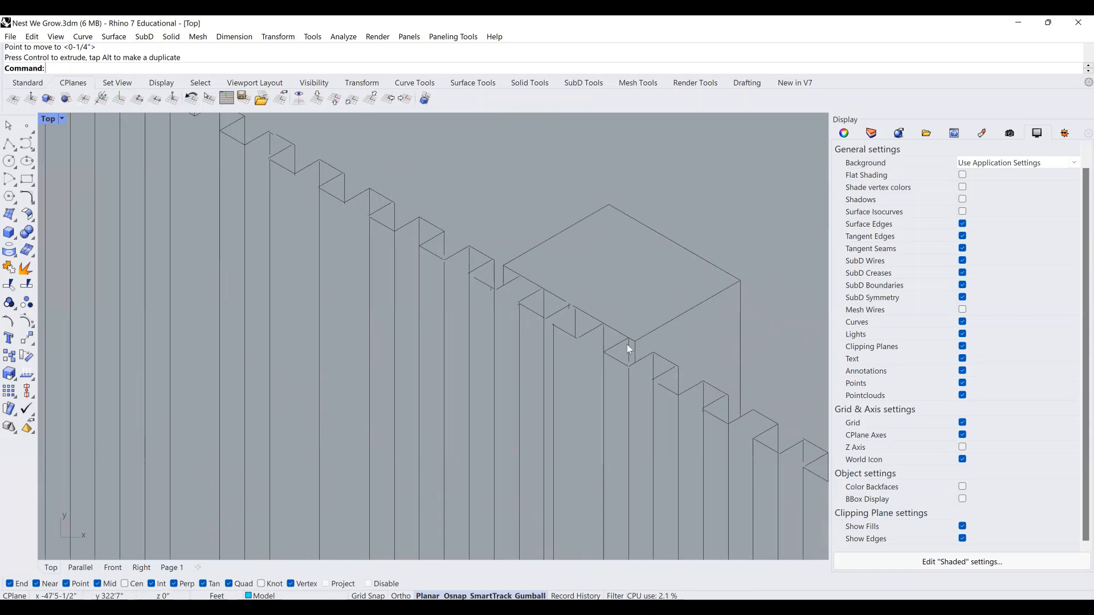
scroll(628, 346, "up", 2)
scroll(612, 345, "down", 5)
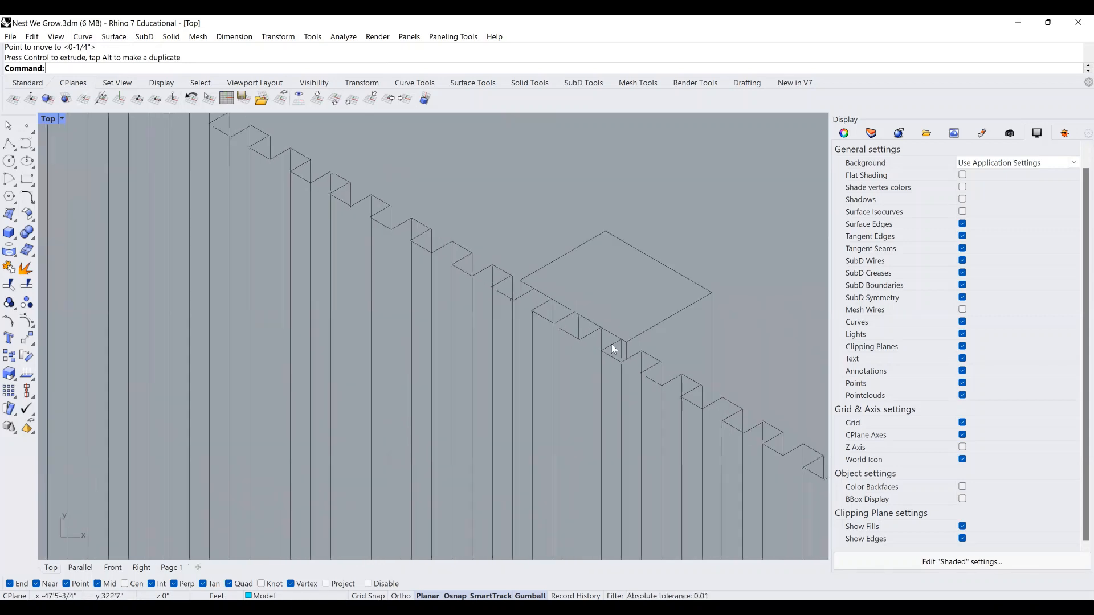
right_click_drag(616, 353, 425, 255)
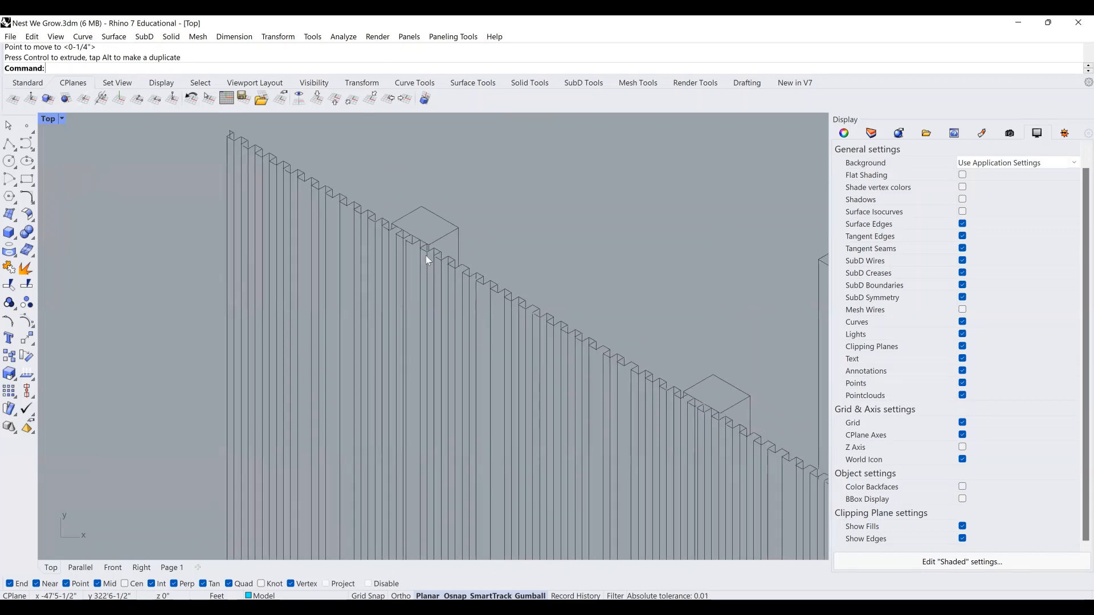
scroll(428, 258, "down", 4)
scroll(522, 312, "up", 2)
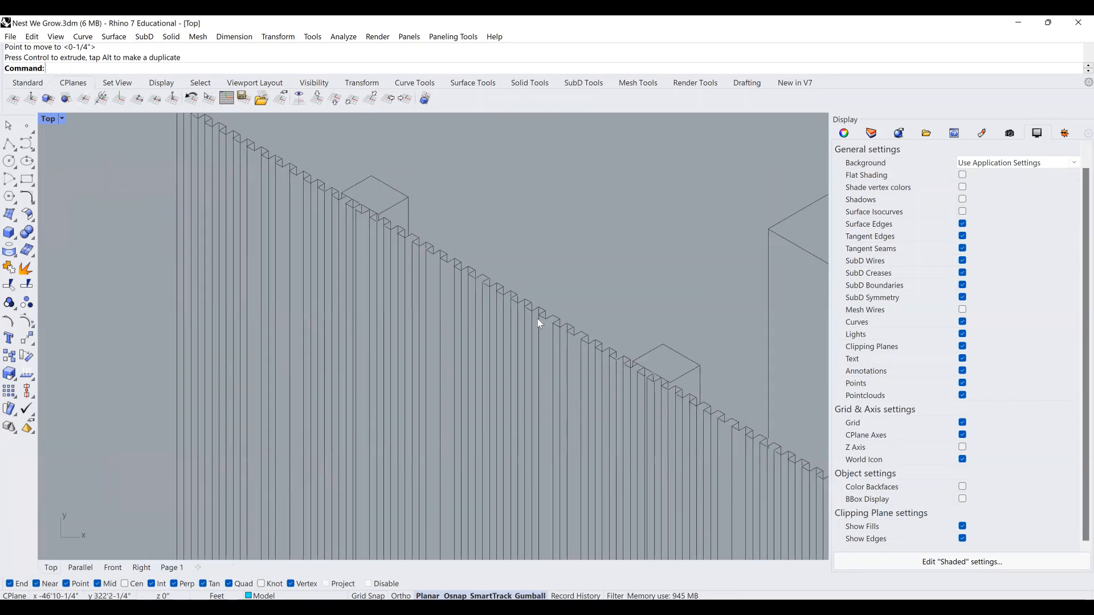
mouse_move(538, 319)
right_mouse_down()
mouse_move(432, 254)
mouse_move(528, 310)
right_mouse_up()
scroll(424, 250, "down", 2)
scroll(487, 289, "down", 2)
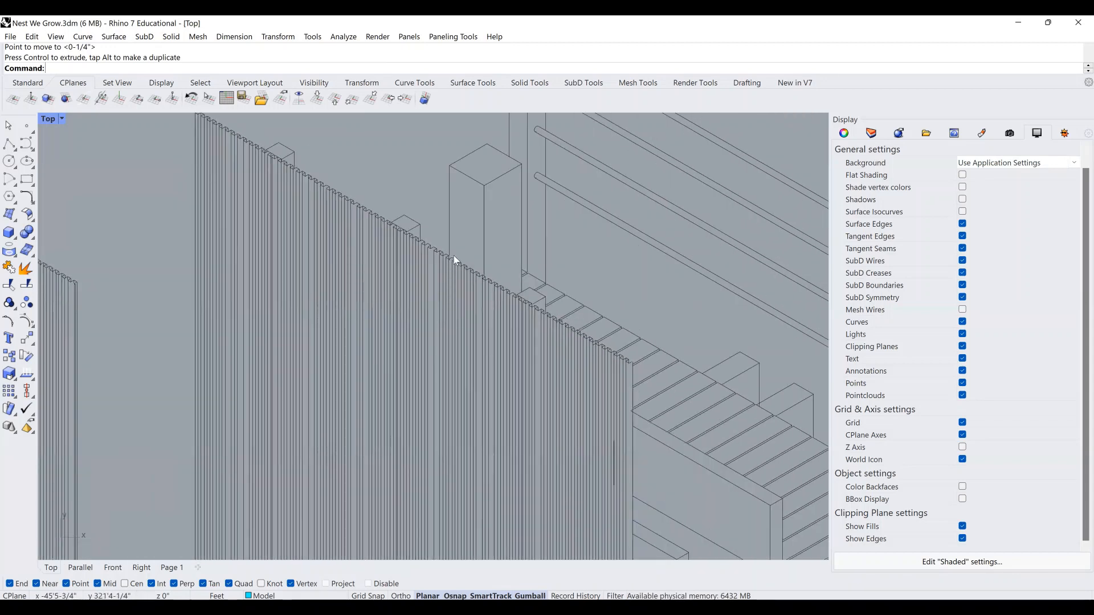
scroll(453, 255, "up", 8)
scroll(470, 212, "up", 2)
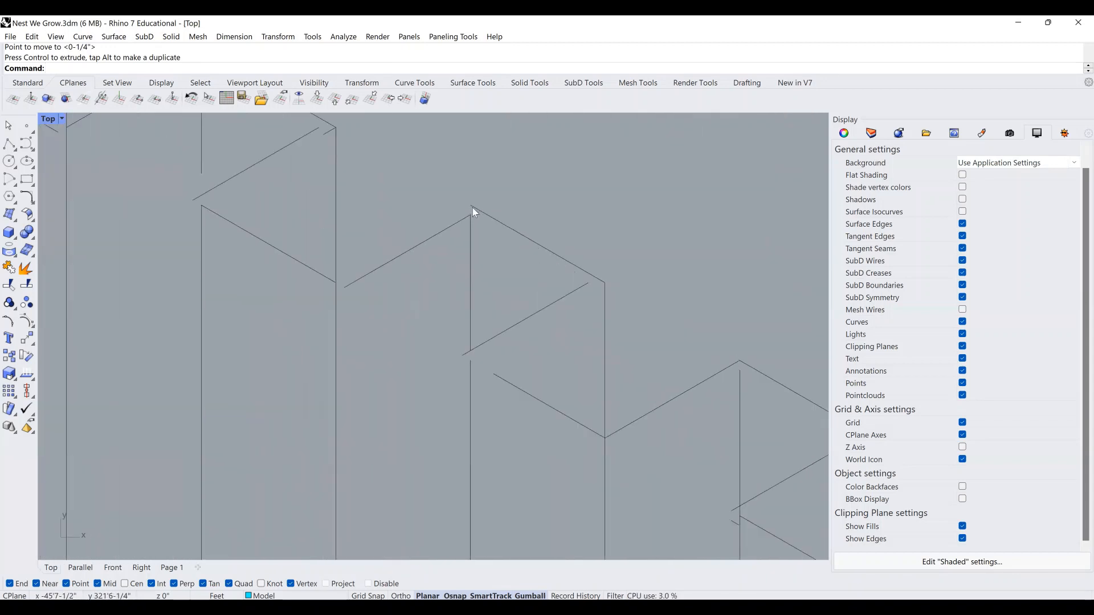
scroll(470, 208, "up", 2)
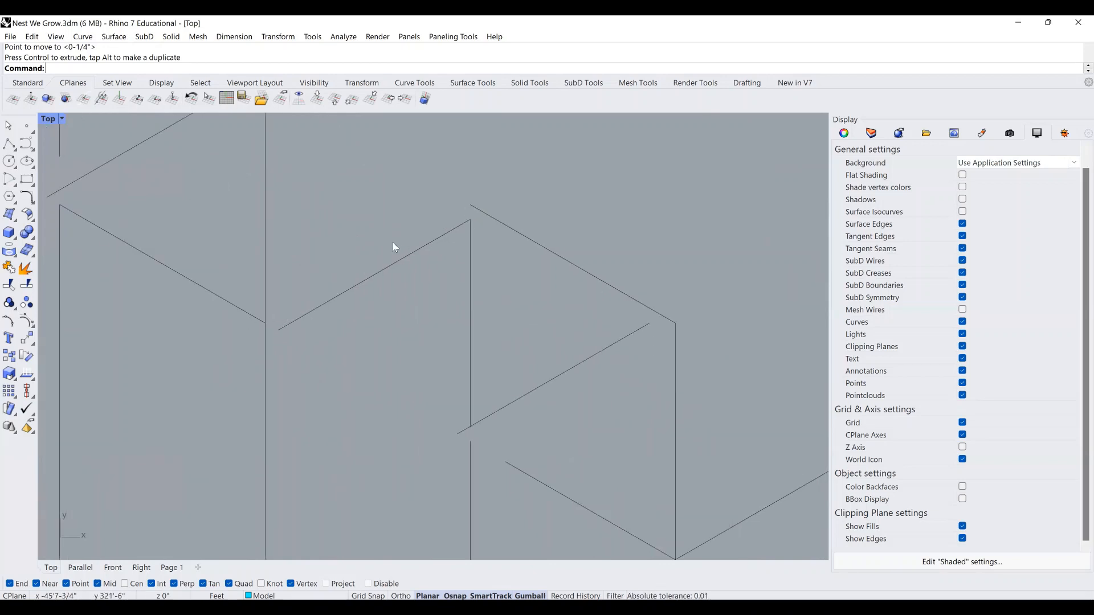
scroll(391, 279, "down", 3)
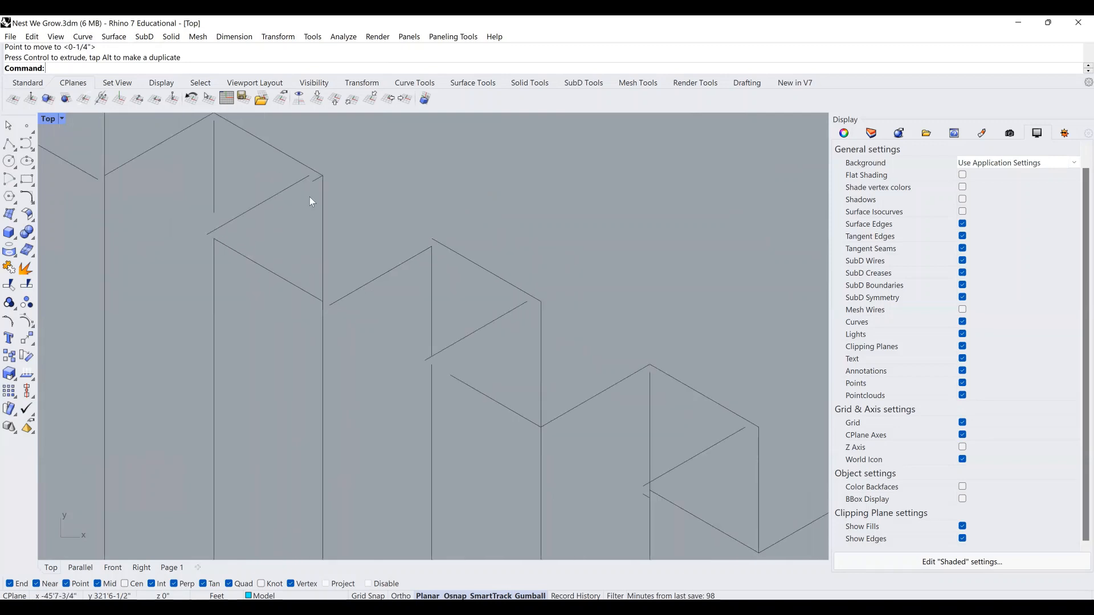
right_click_drag(309, 196, 337, 212)
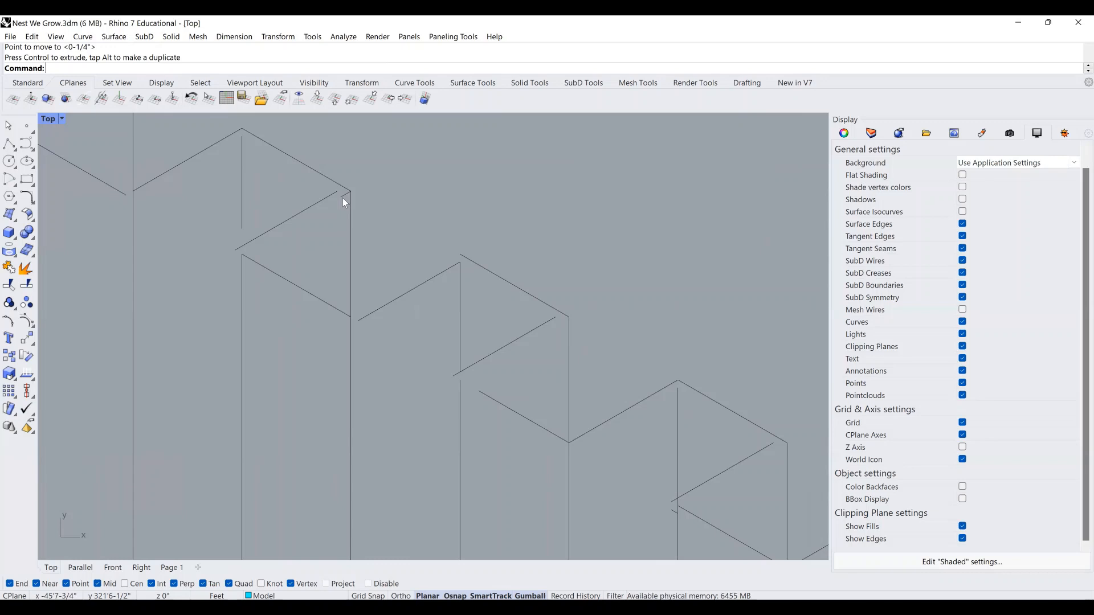
right_click_drag(342, 198, 463, 292)
scroll(335, 243, "down", 2)
scroll(337, 241, "down", 4)
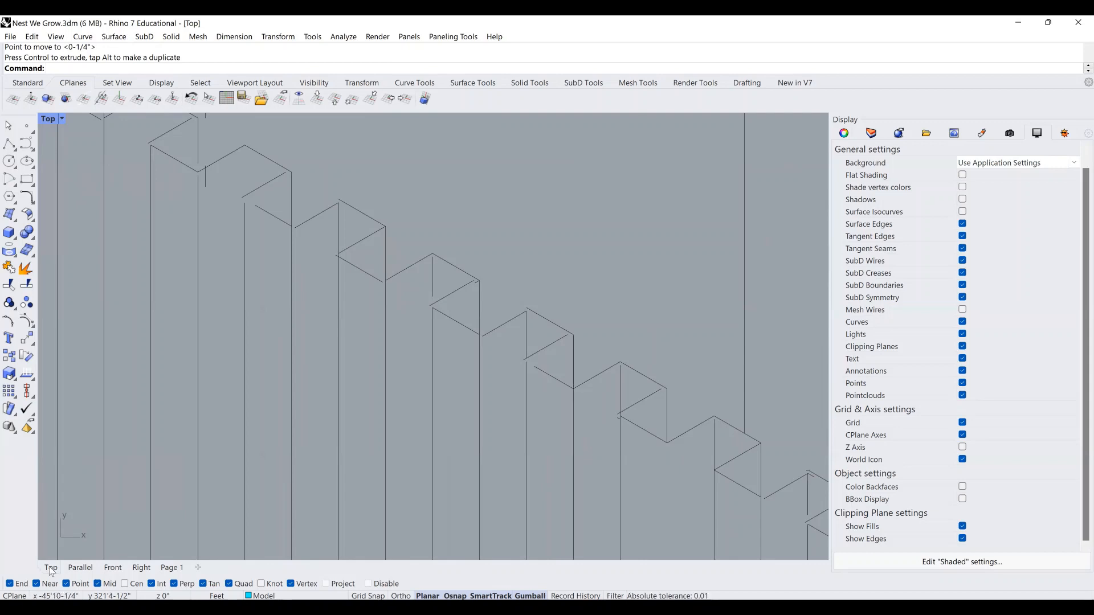
In the isometric view, delete the three slat screen panels.
left_click(81, 567)
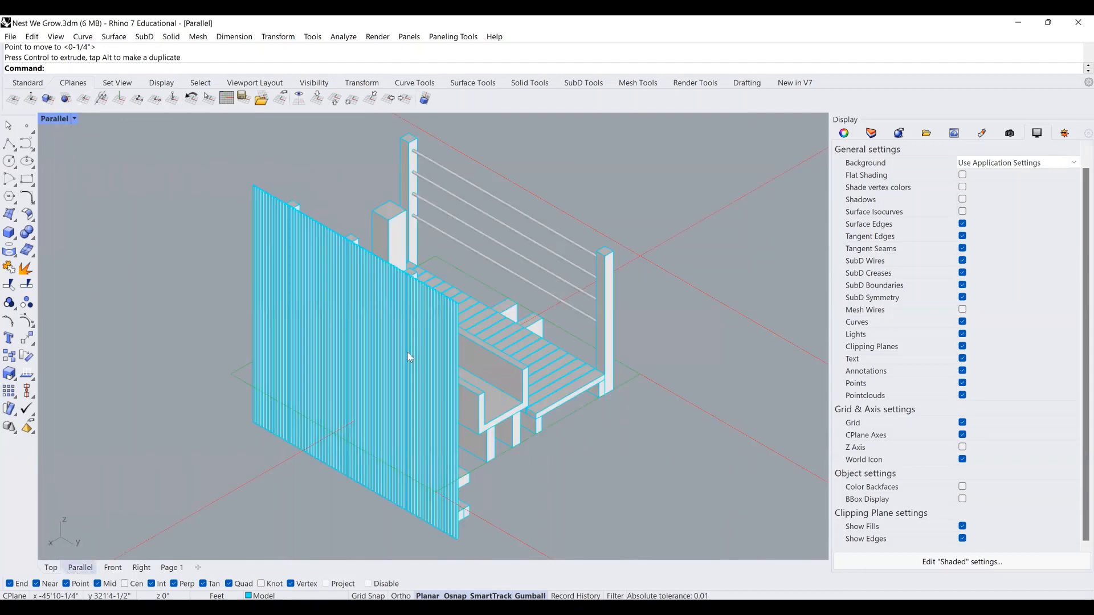
scroll(412, 352, "up", 2)
left_click(368, 323)
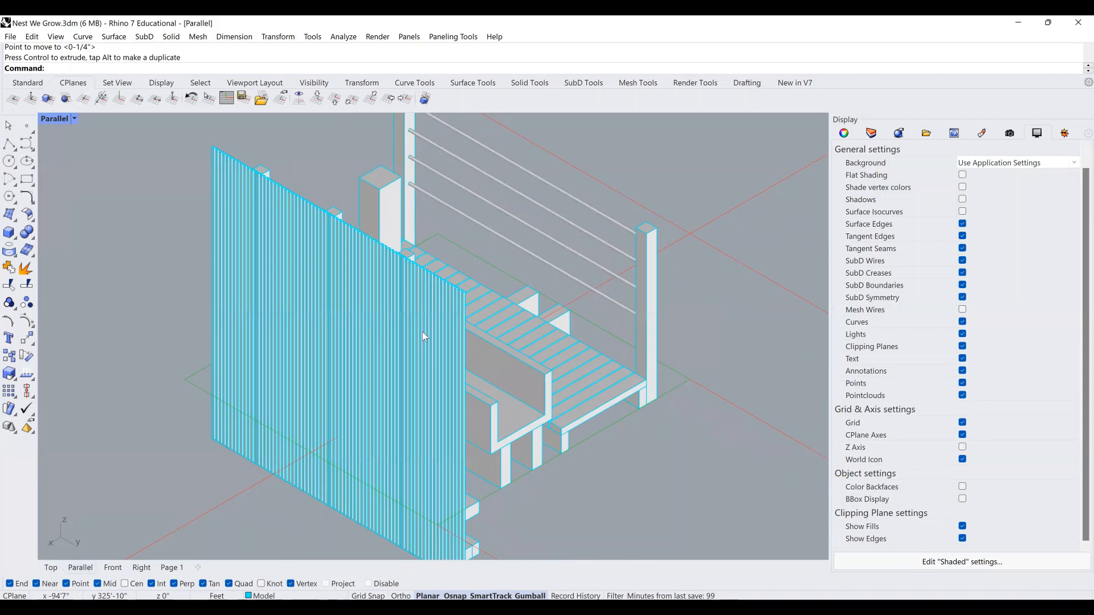
left_click(423, 331, "shift")
left_click(278, 262, "shift")
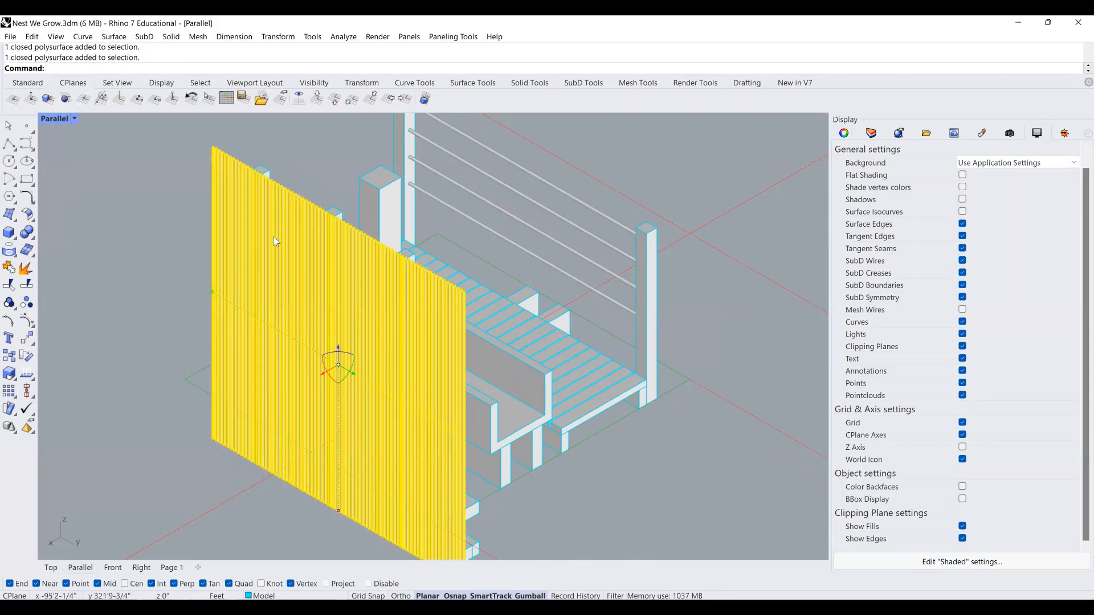
key("Delete")
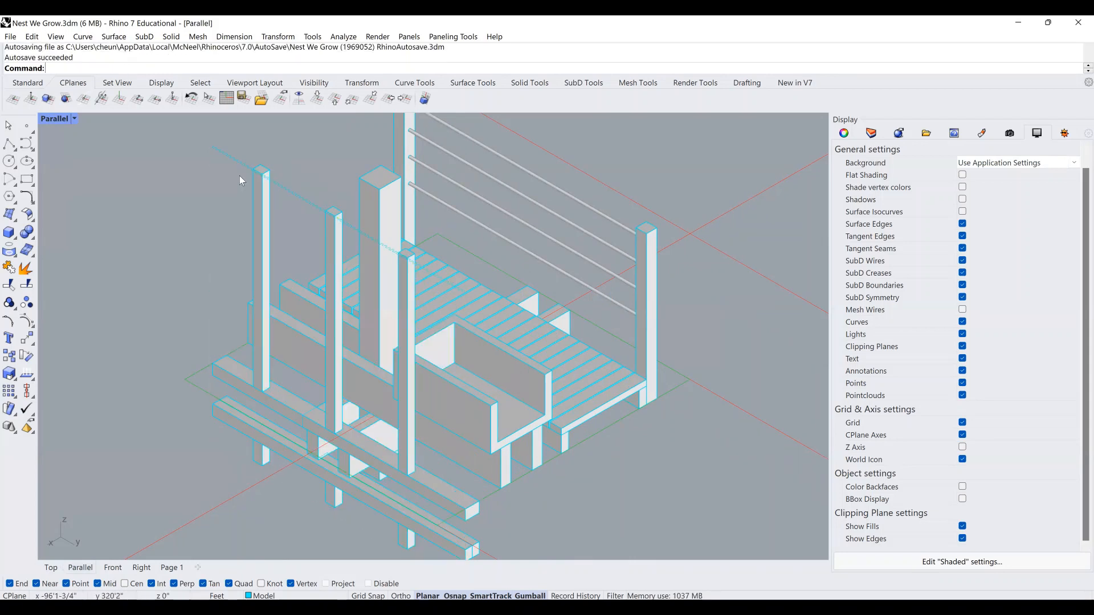
Extrude the top rail curves downward with ExtrudeCrv to form the vertical fins.
left_click(298, 195)
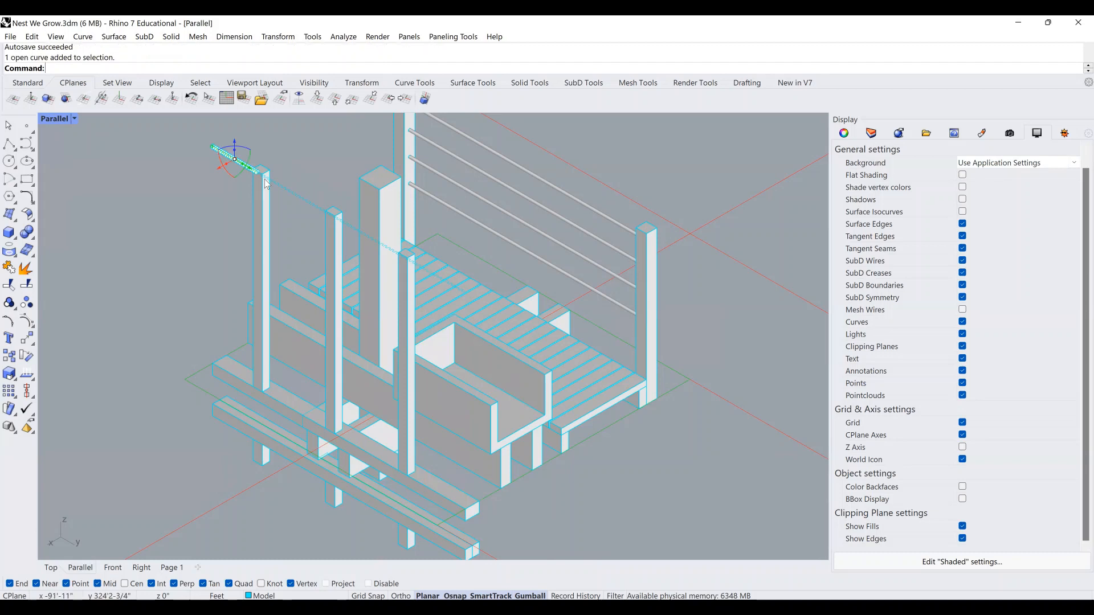
left_click(355, 227, "shift")
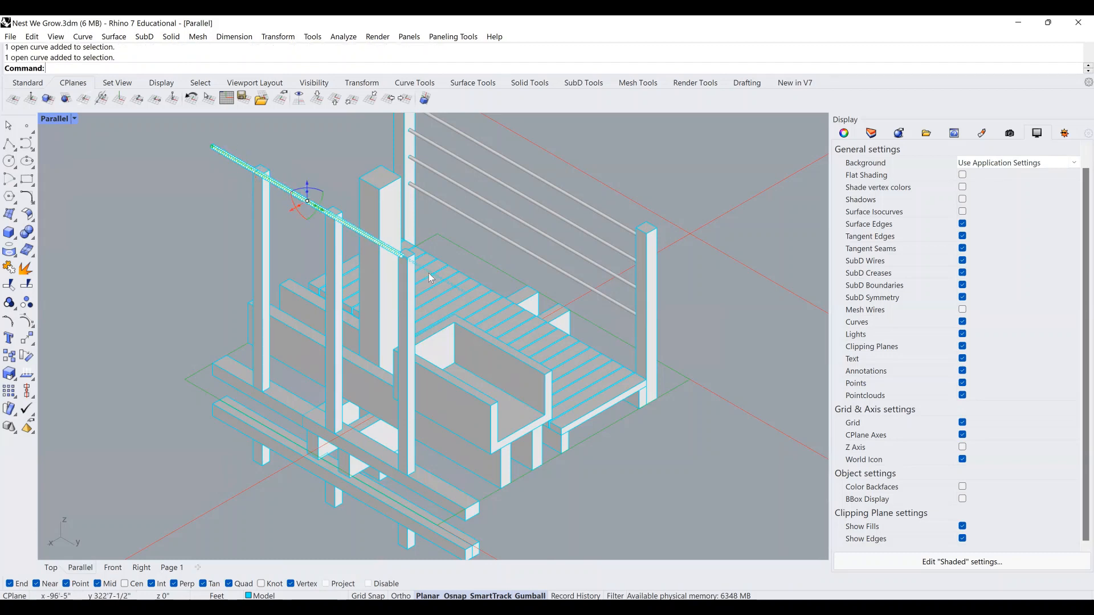
left_click(469, 308)
left_click(469, 303)
type("E")
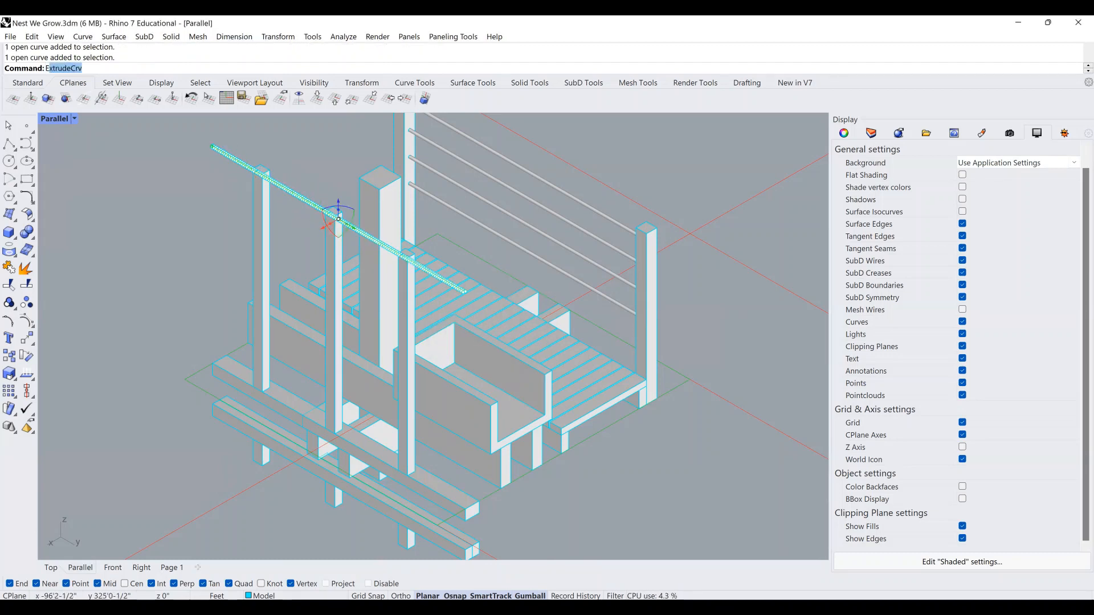
type("xtrued")
key("Return")
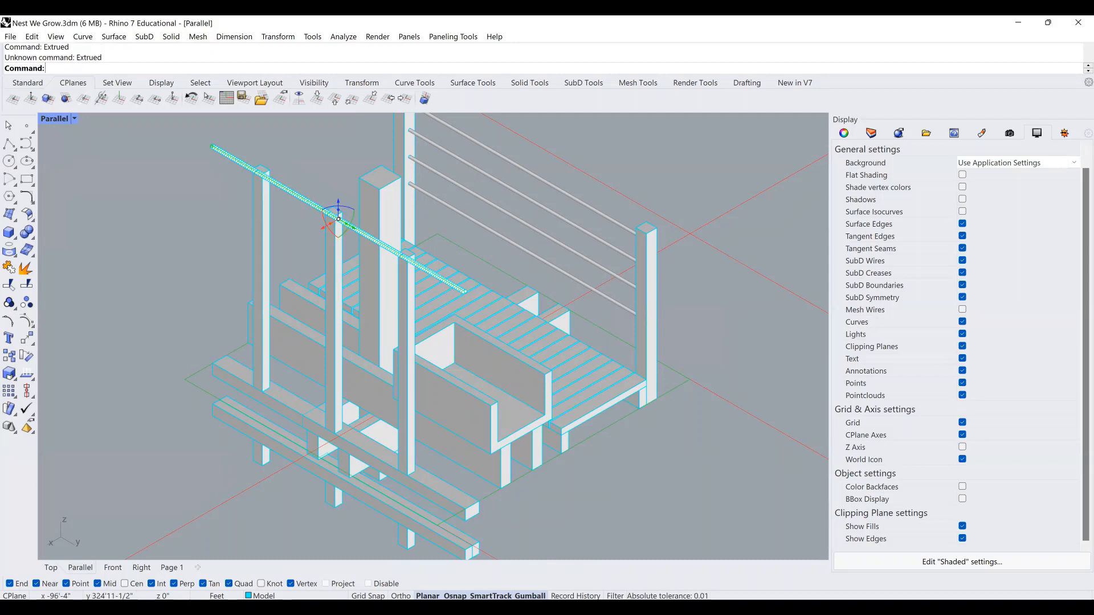
type("Extrued")
key("BackSpace")
key("BackSpace")
type("deCrv")
key("Return")
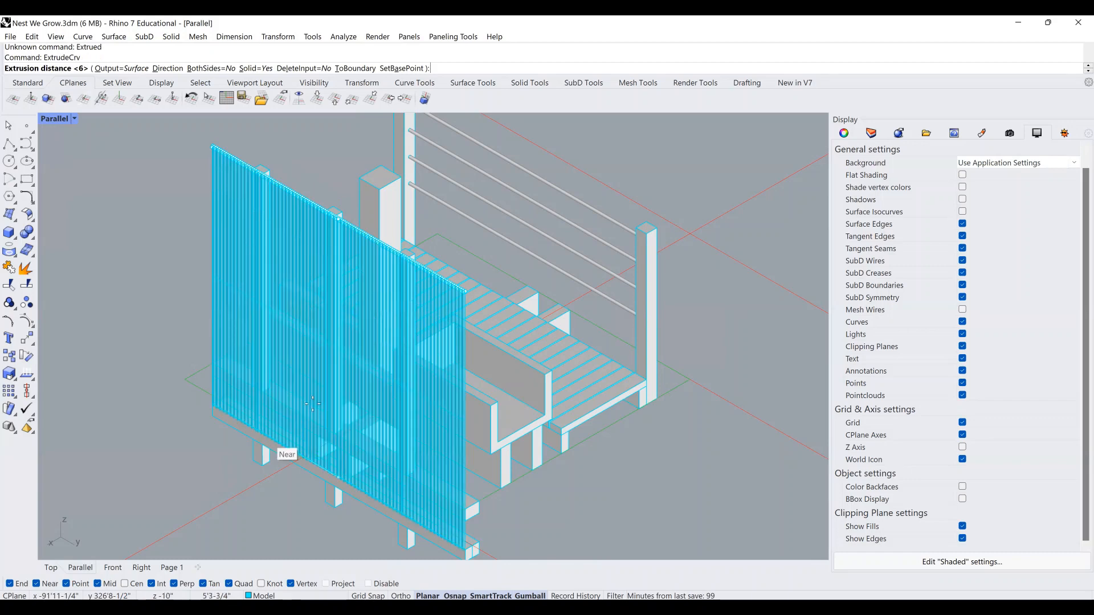
right_click_drag(262, 472, 290, 434, "shift")
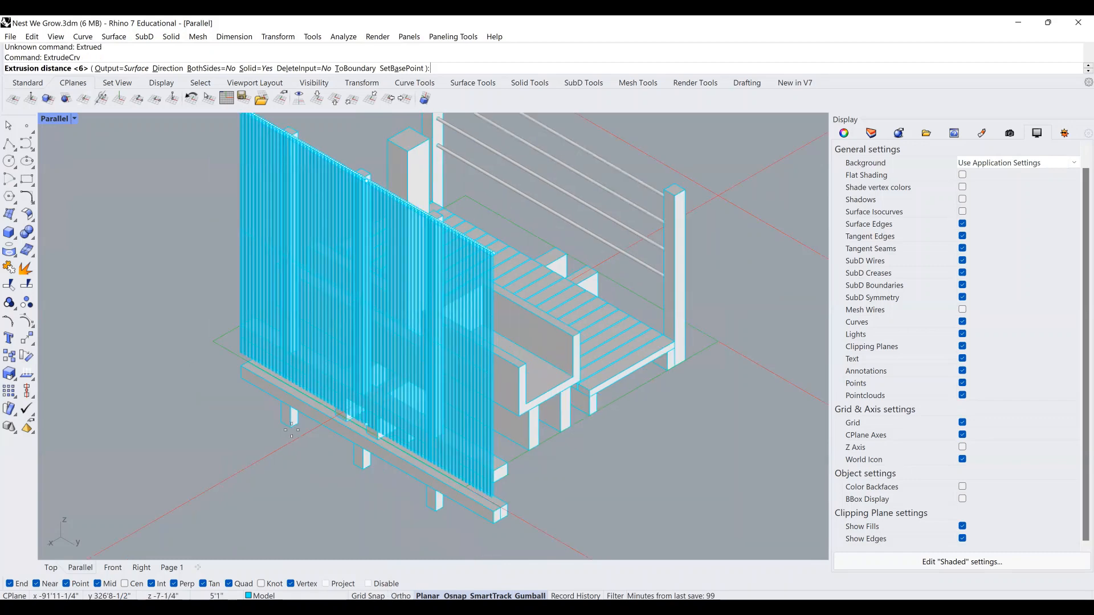
left_click(291, 428)
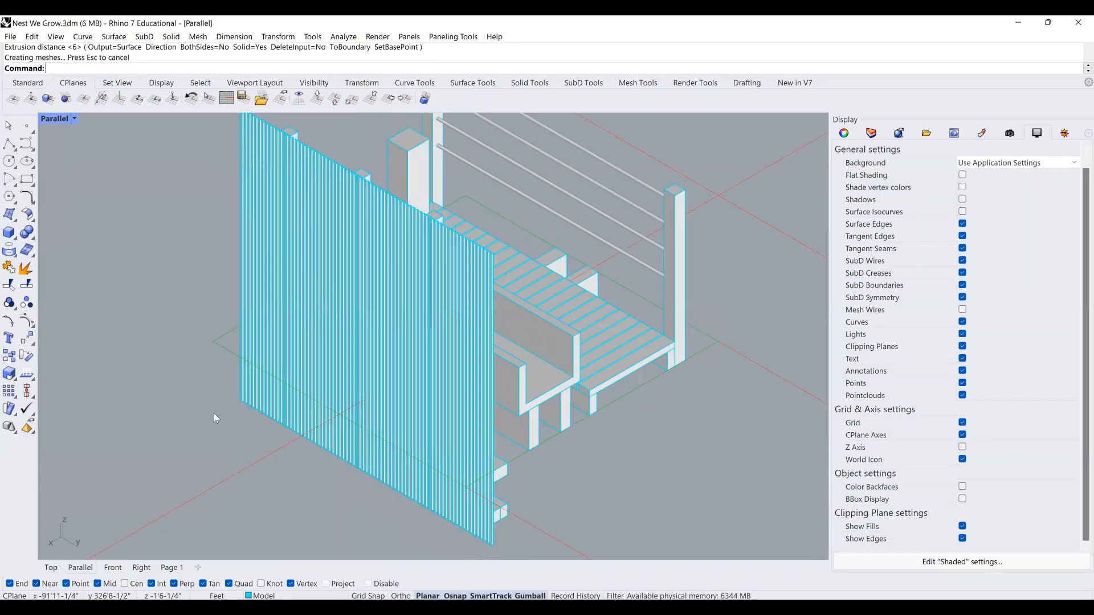
Hide curves in the viewport display and window-select the whole catwalk model.
right_click_drag(215, 418, 283, 391)
scroll(815, 326, "down", 4)
left_click(963, 322)
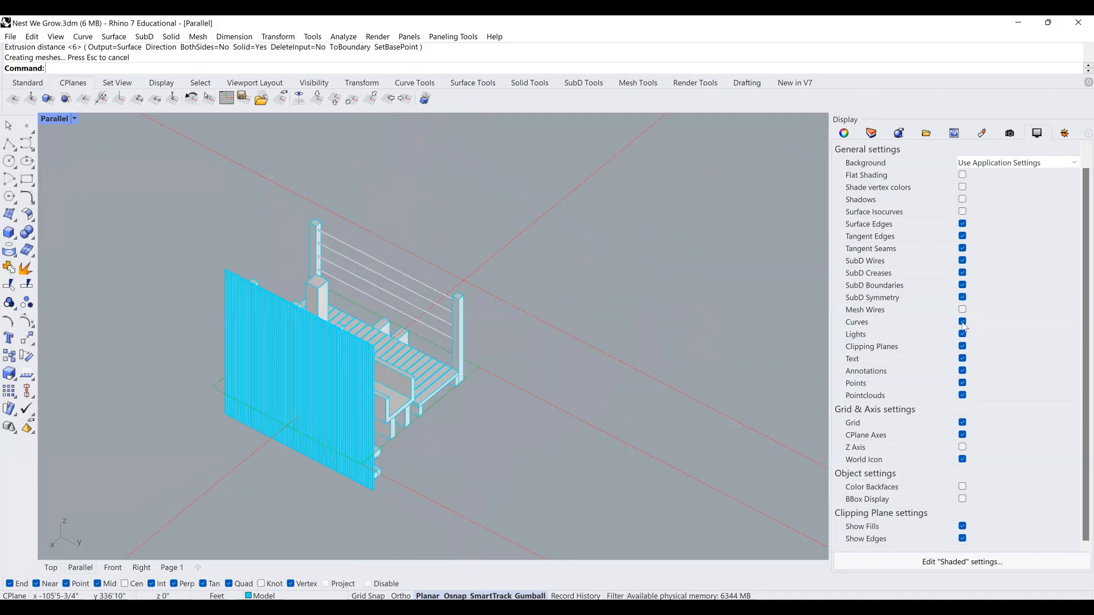
left_click_drag(789, 452, 302, 203)
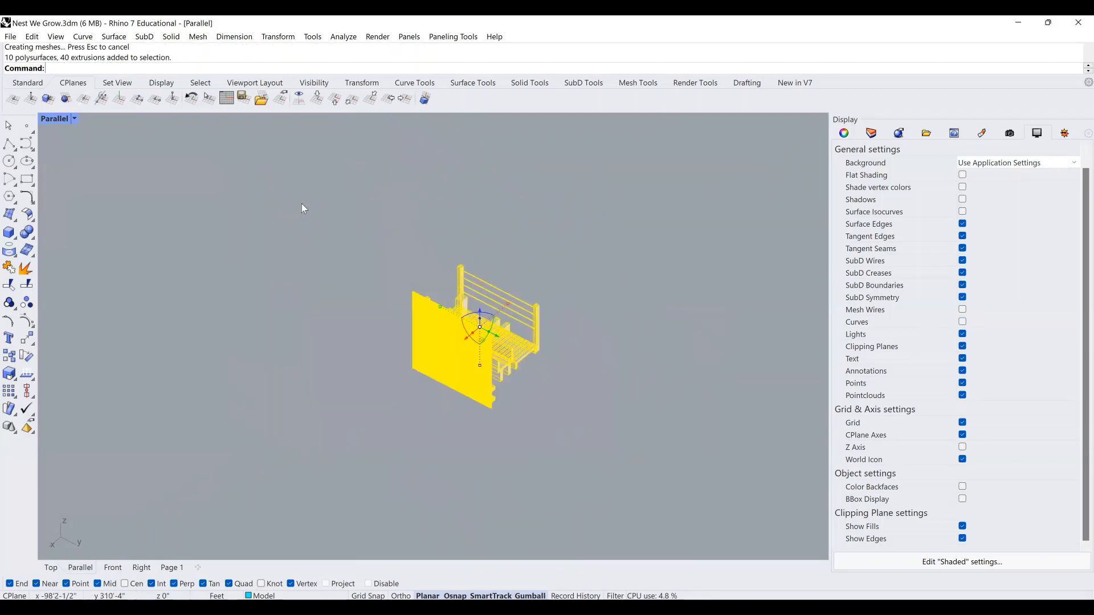
Set a default isometric view, then isolate the model and undo the isolation.
type("Isometric")
key("Return")
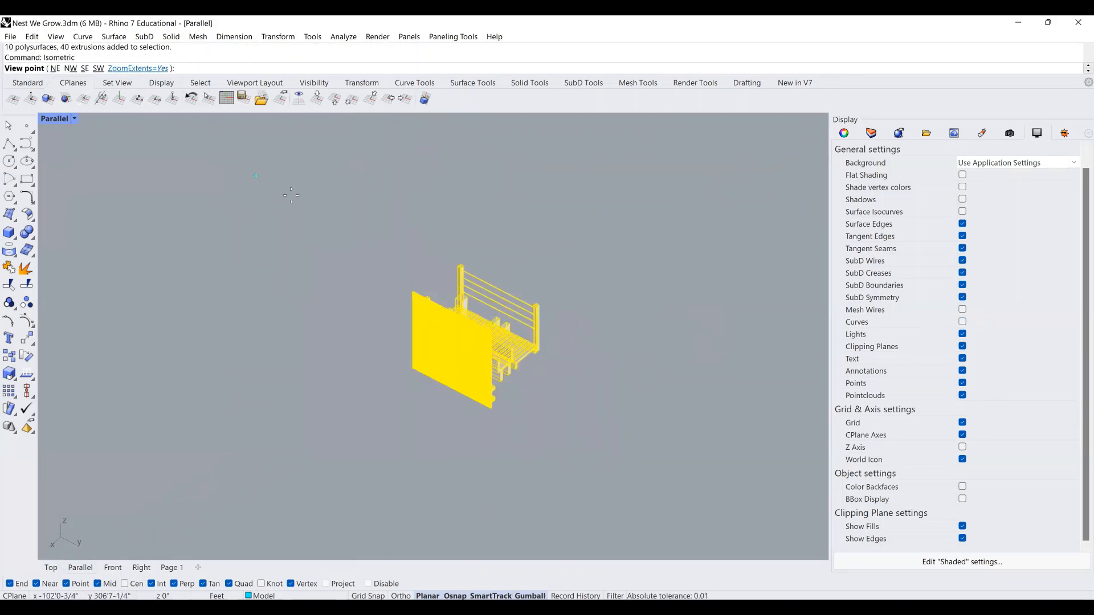
key("Return")
type("Isolate")
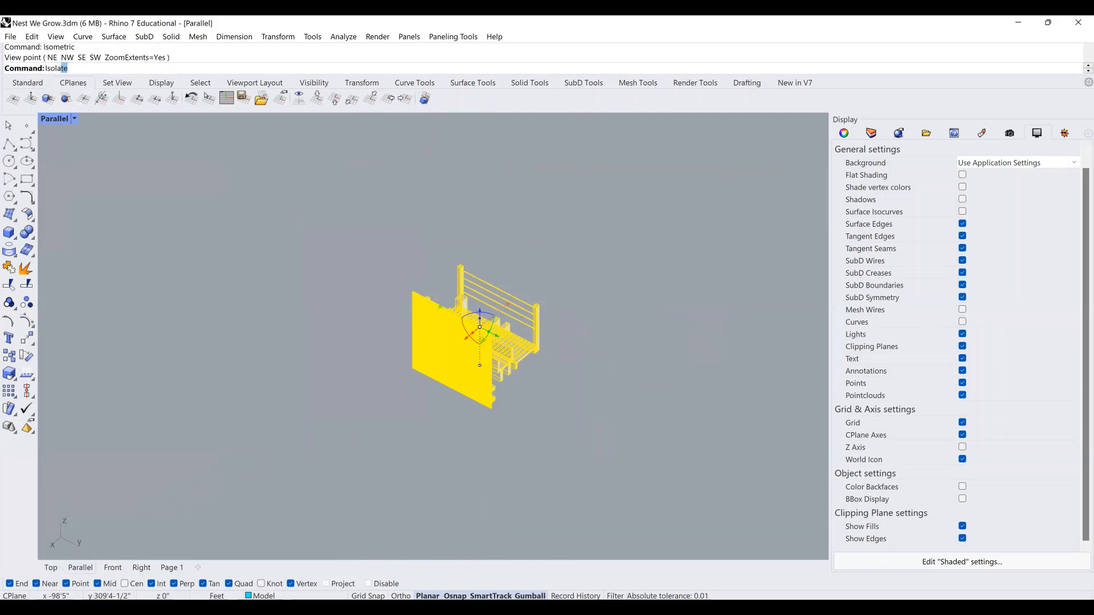
key("Return")
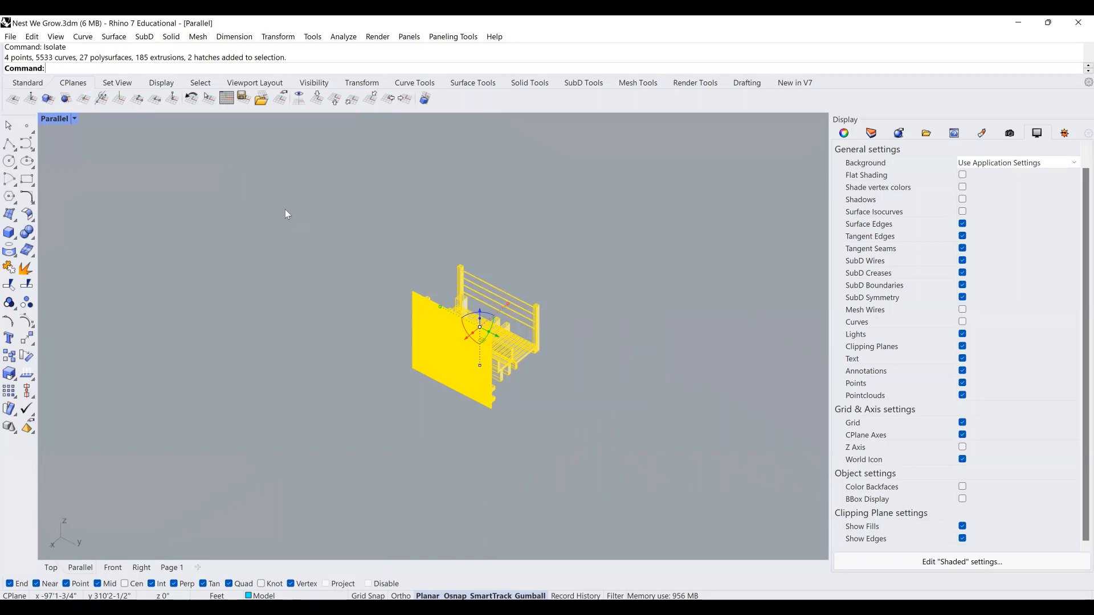
key("ctrl+z")
Reselect the catwalk, settle on the NE isometric view, and zoom to the selection.
left_click_drag(630, 452, 187, 208)
type("ic")
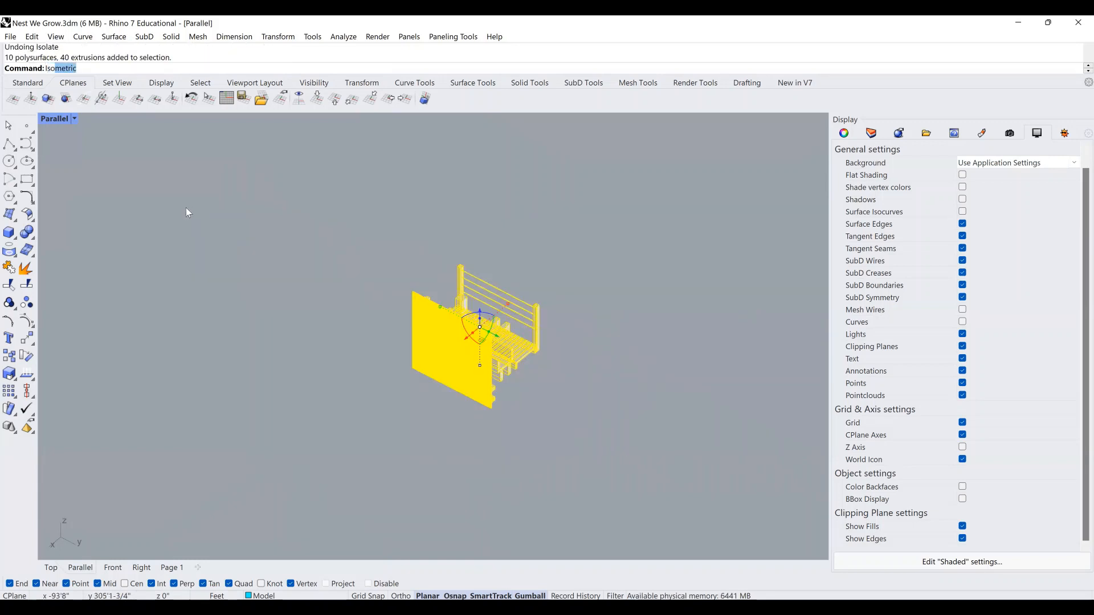
key("Return")
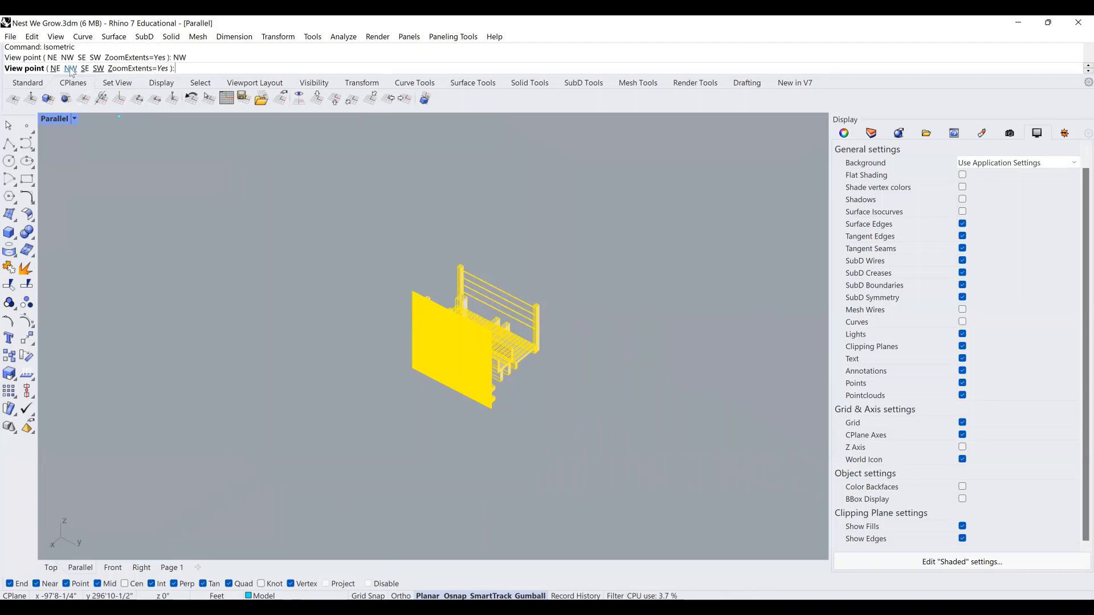
left_click(70, 69)
key("Return")
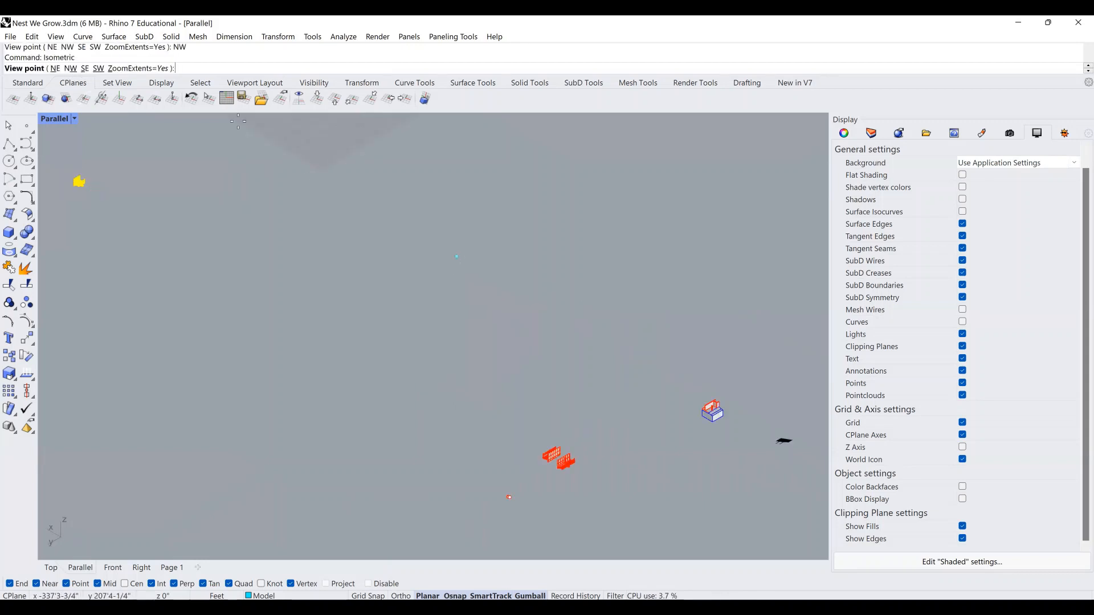
left_click(95, 68)
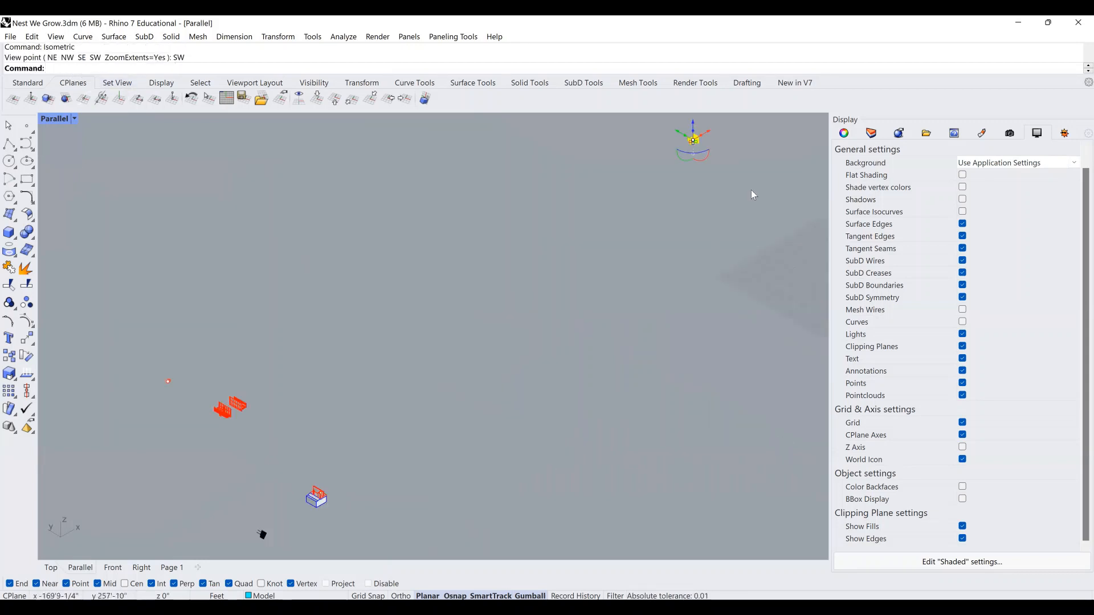
key("Return")
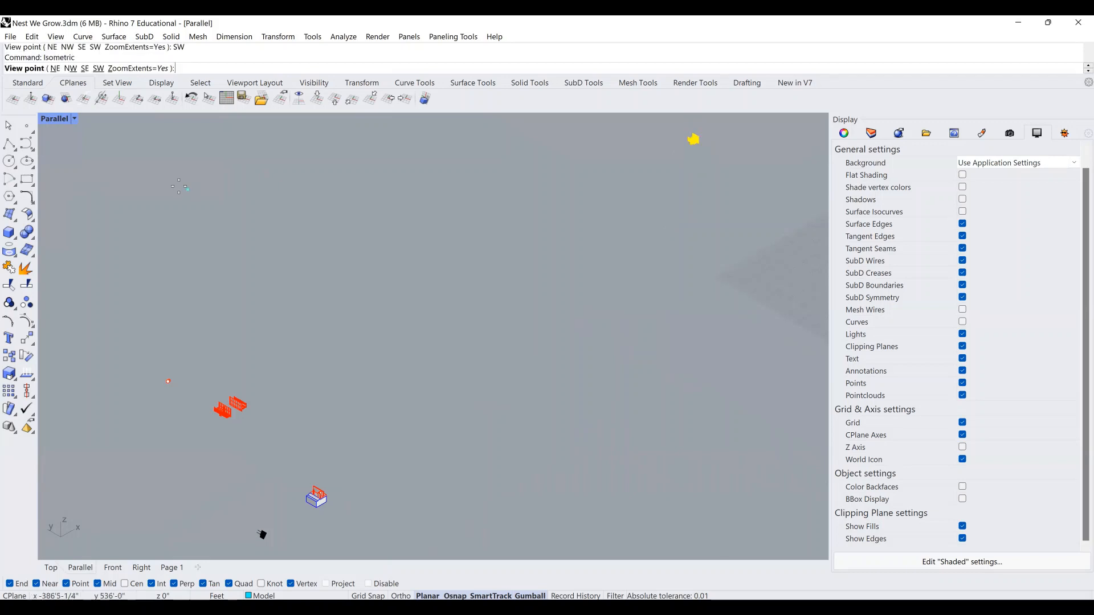
left_click(55, 68)
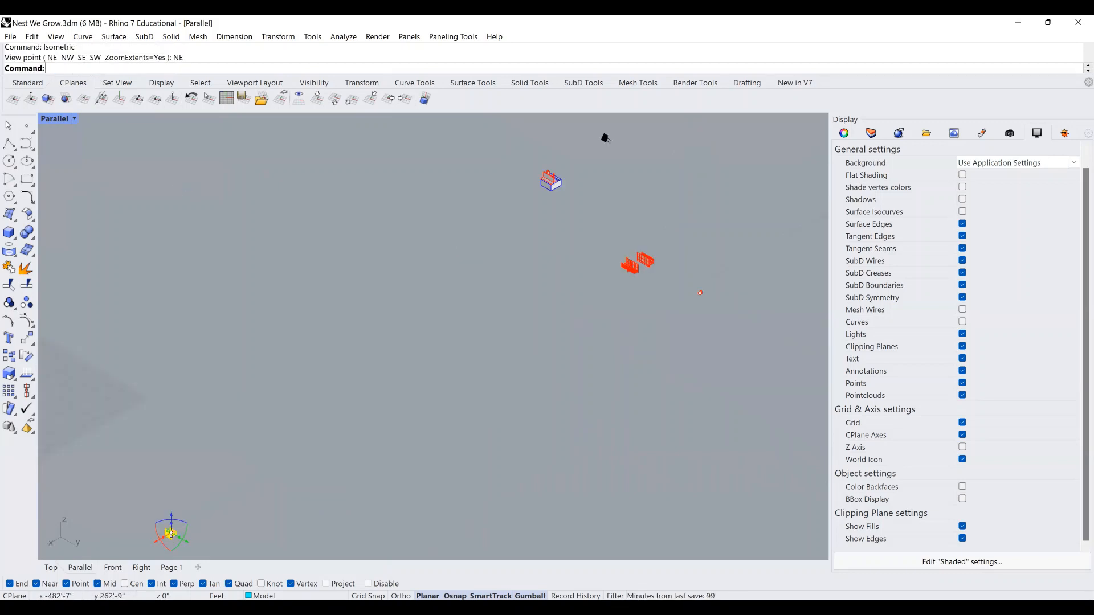
type("zs")
key("Return")
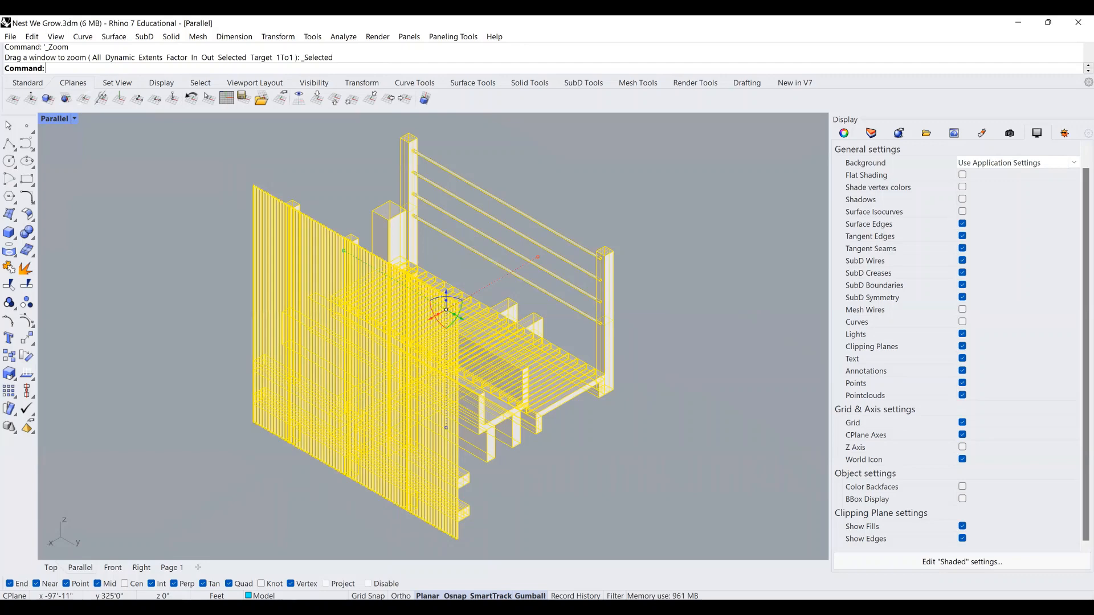
Run Make2D on the model with output to the EXTERIOR layer.
type("Make2D")
key("Return")
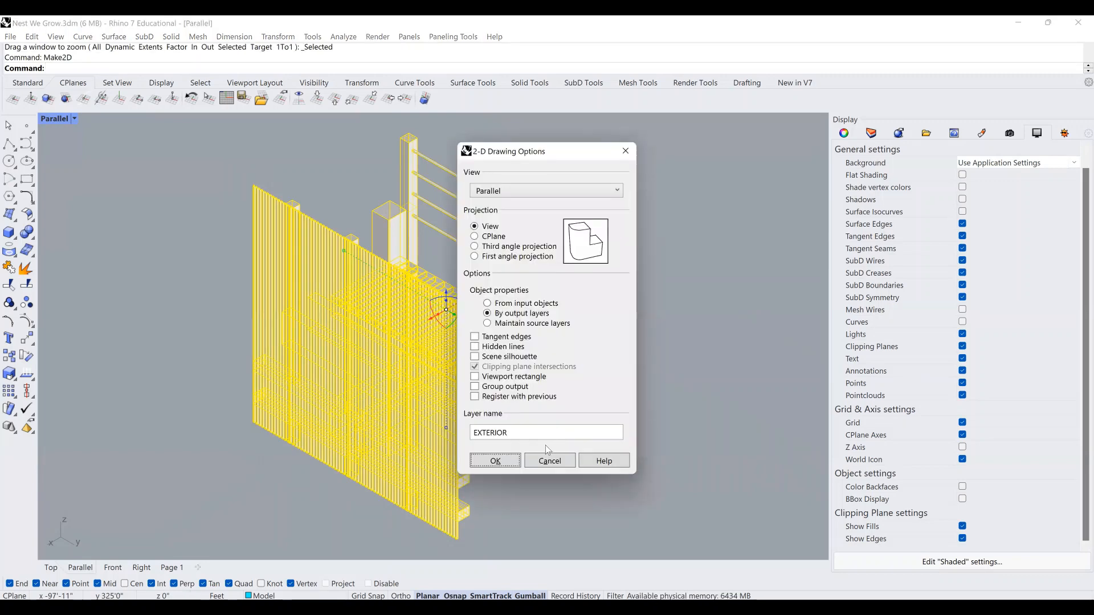
left_click(503, 461)
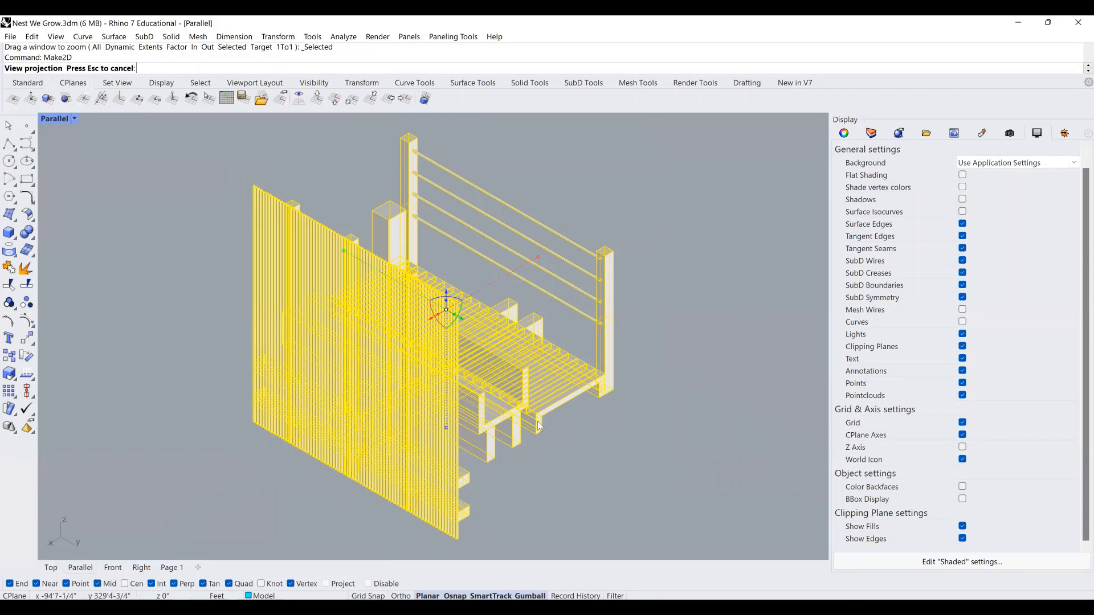
In the Top view, move the new Make2D drawing up in Y and over in X.
left_click(51, 568)
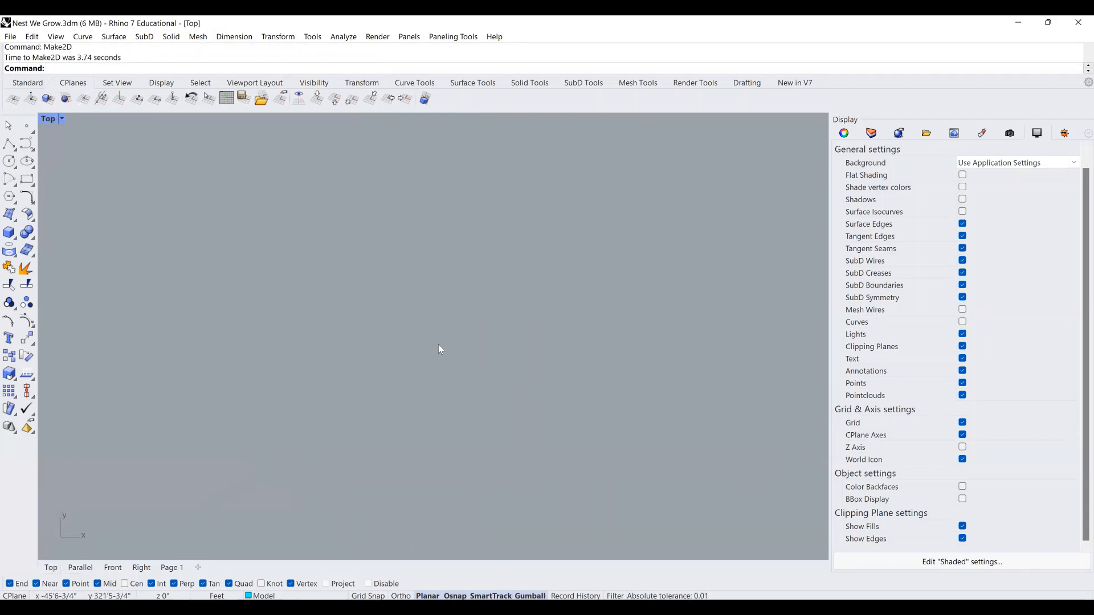
scroll(446, 349, "down", 8)
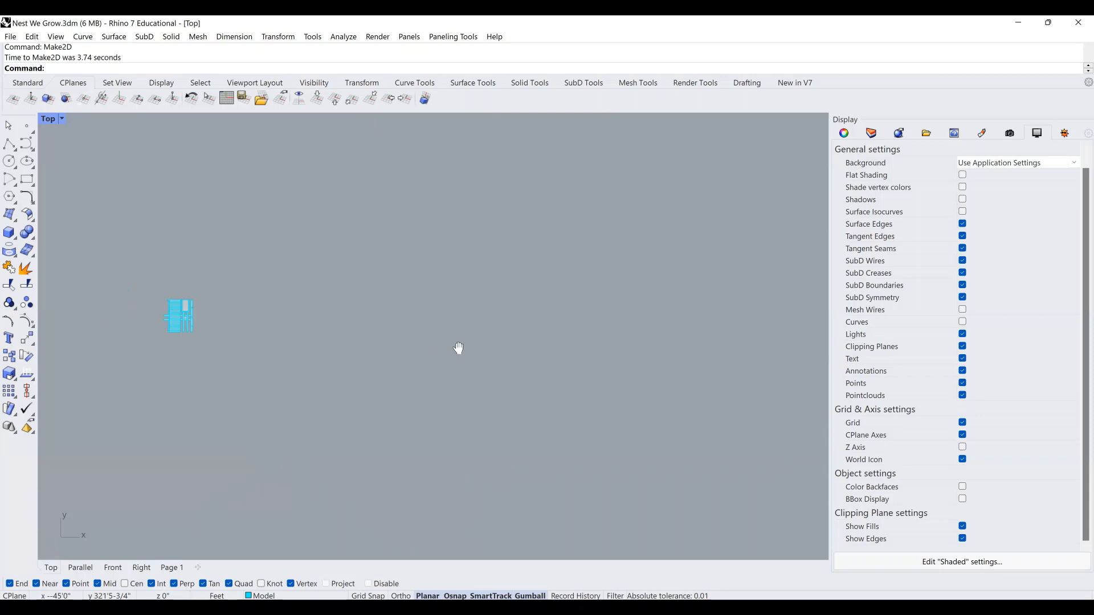
right_click_drag(478, 396, 483, 293)
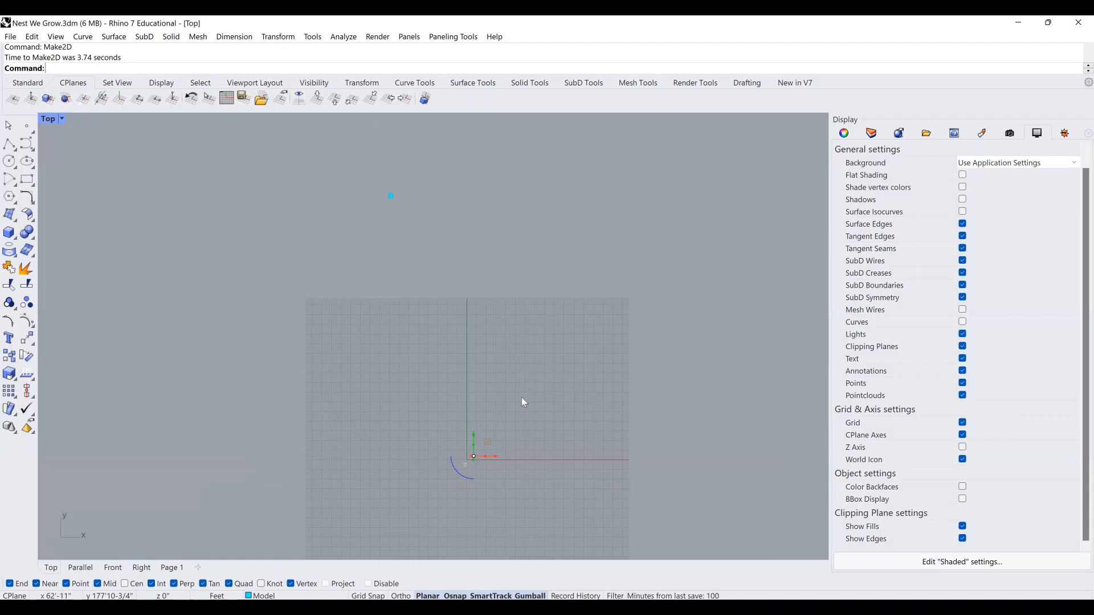
left_click_drag(474, 438, 490, 180)
scroll(440, 181, "up", 4)
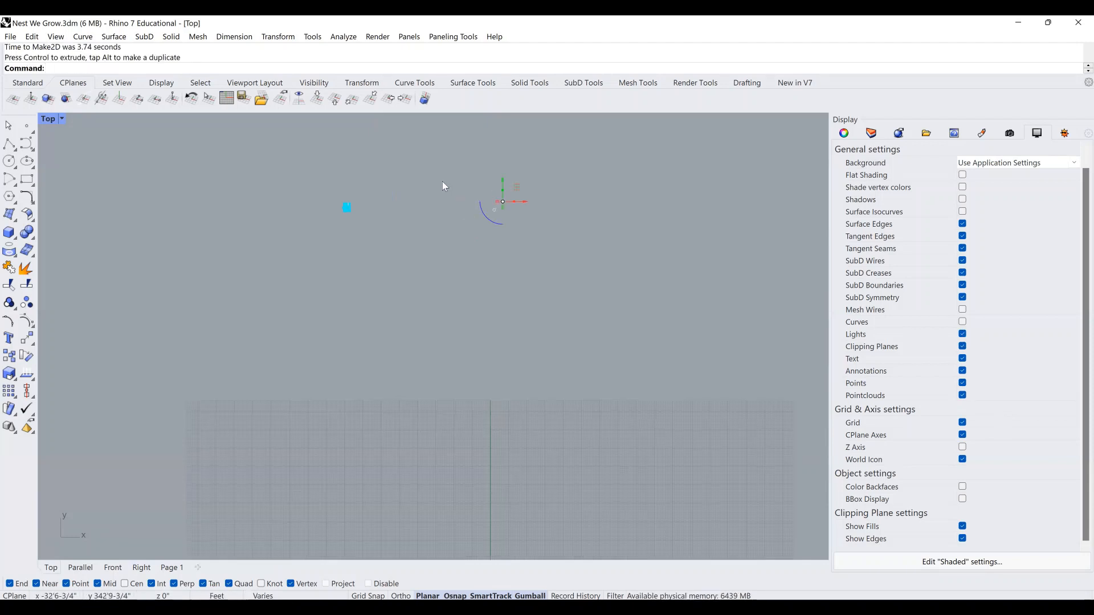
mouse_move(576, 219)
left_mouse_down()
mouse_move(353, 197)
mouse_move(347, 255)
mouse_move(382, 276)
mouse_move(359, 272)
mouse_move(429, 292)
left_mouse_up()
Turn curve display back on and deselect the moved drawing.
left_click(962, 322)
key("alt")
left_click(471, 272)
scroll(258, 222, "up", 8)
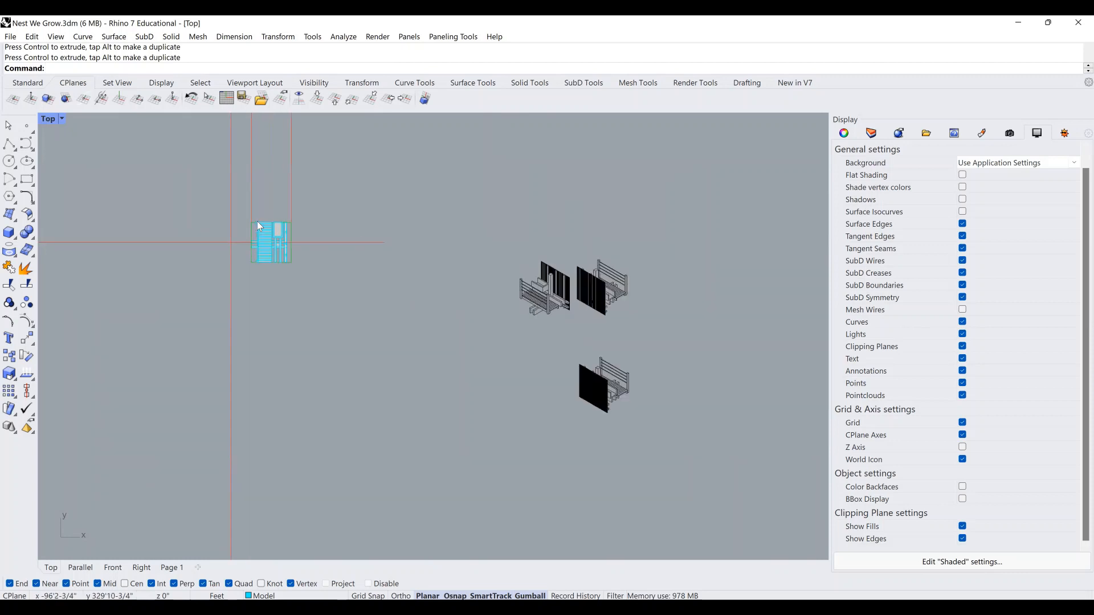
scroll(241, 226, "down", 5)
scroll(620, 408, "up", 2)
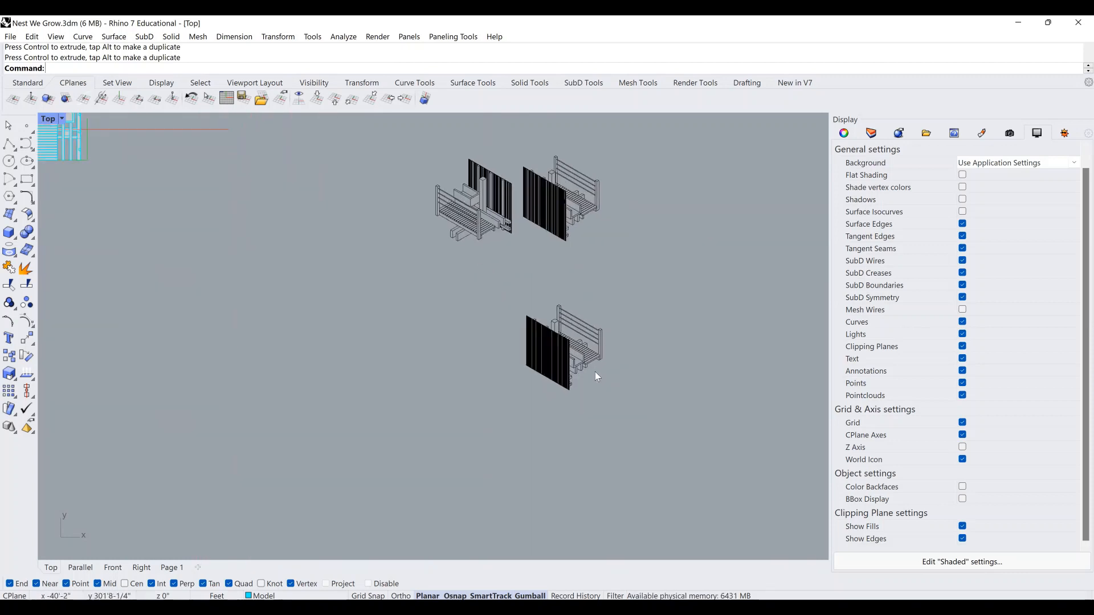
scroll(594, 372, "up", 5)
scroll(549, 369, "up", 3)
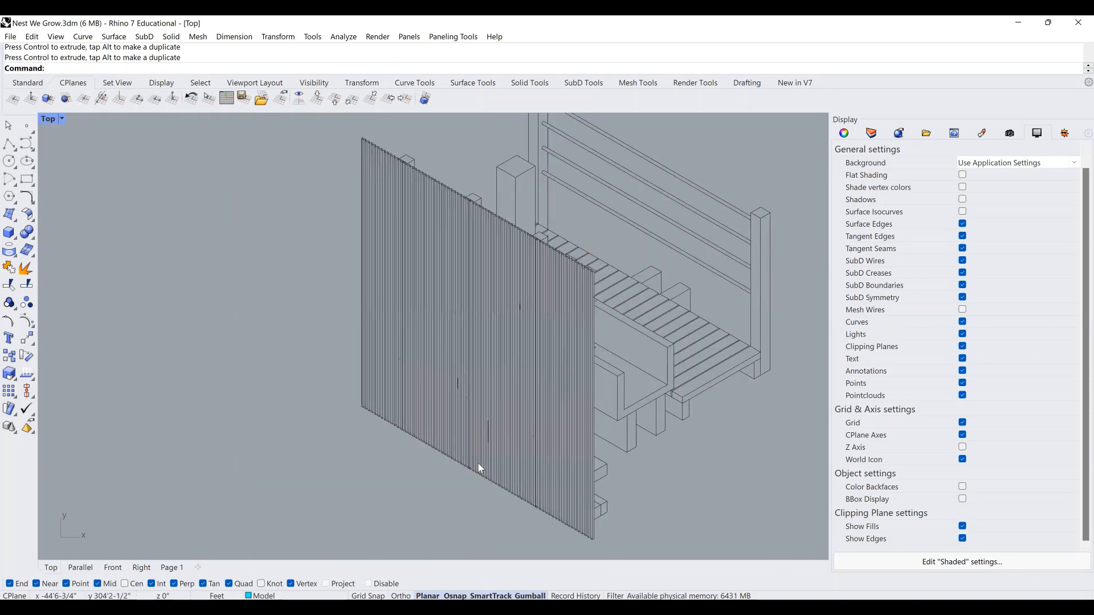
scroll(480, 421, "up", 3)
scroll(486, 429, "down", 3)
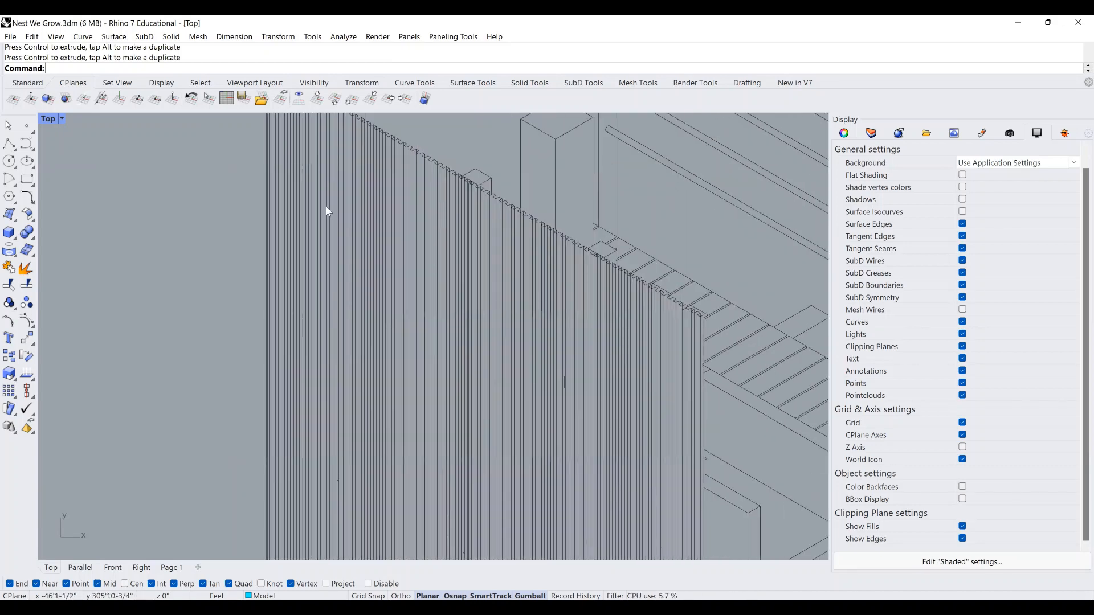
scroll(334, 201, "up", 4)
scroll(478, 297, "down", 6)
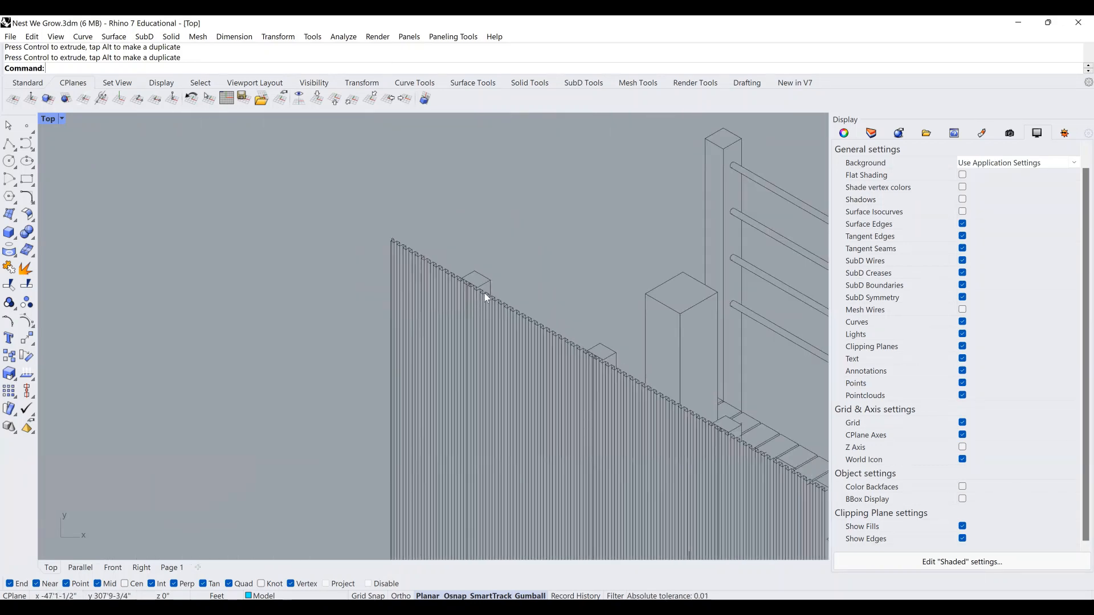
scroll(473, 210, "up", 1)
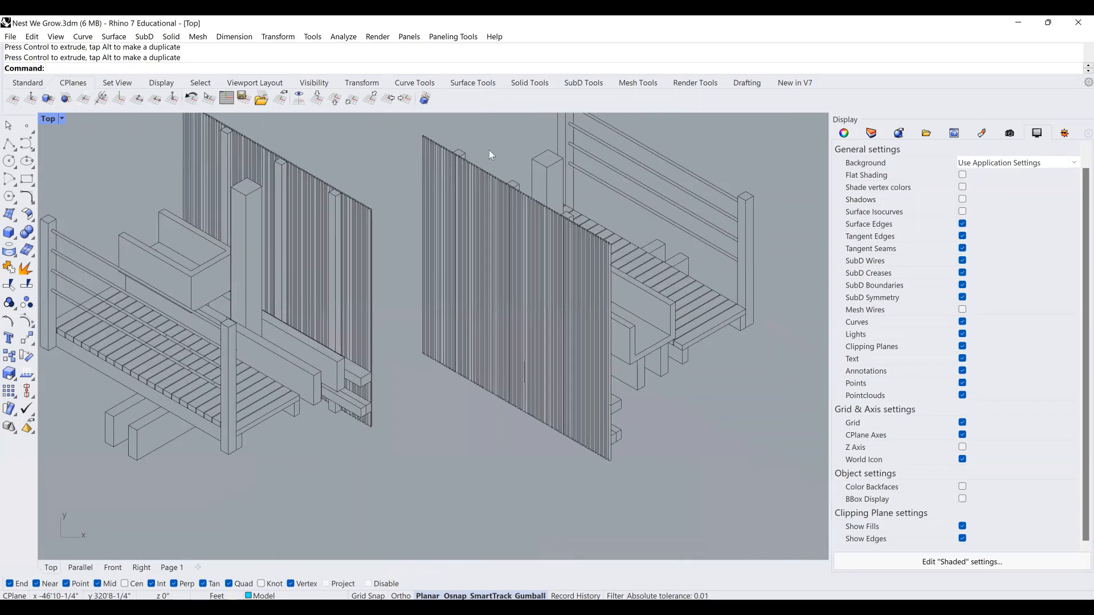
scroll(261, 203, "up", 4)
scroll(258, 204, "up", 3)
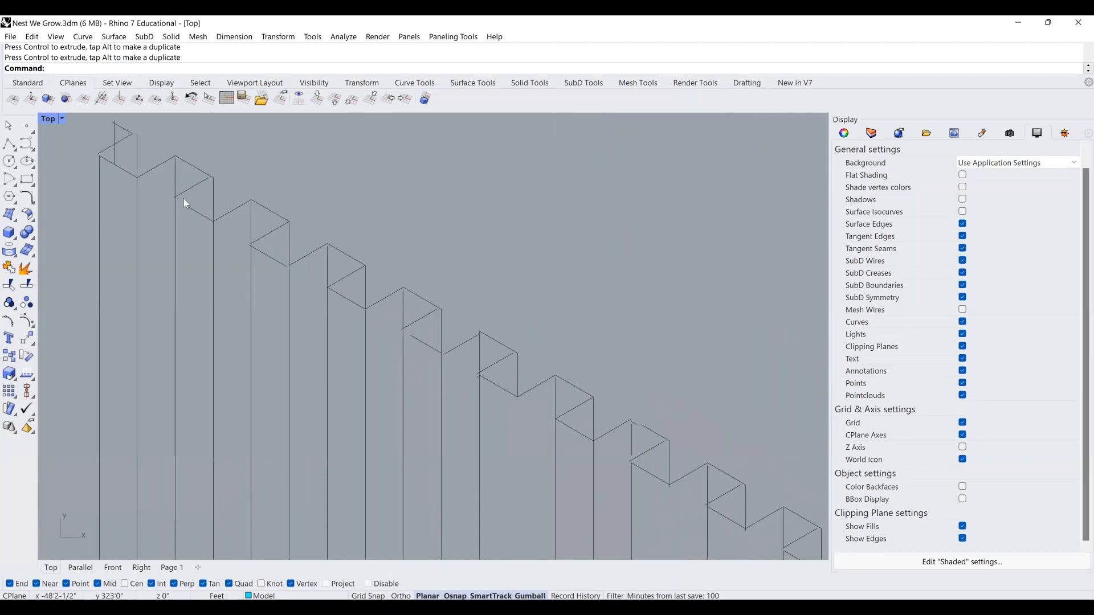
scroll(375, 201, "down", 5)
scroll(379, 201, "up", 2)
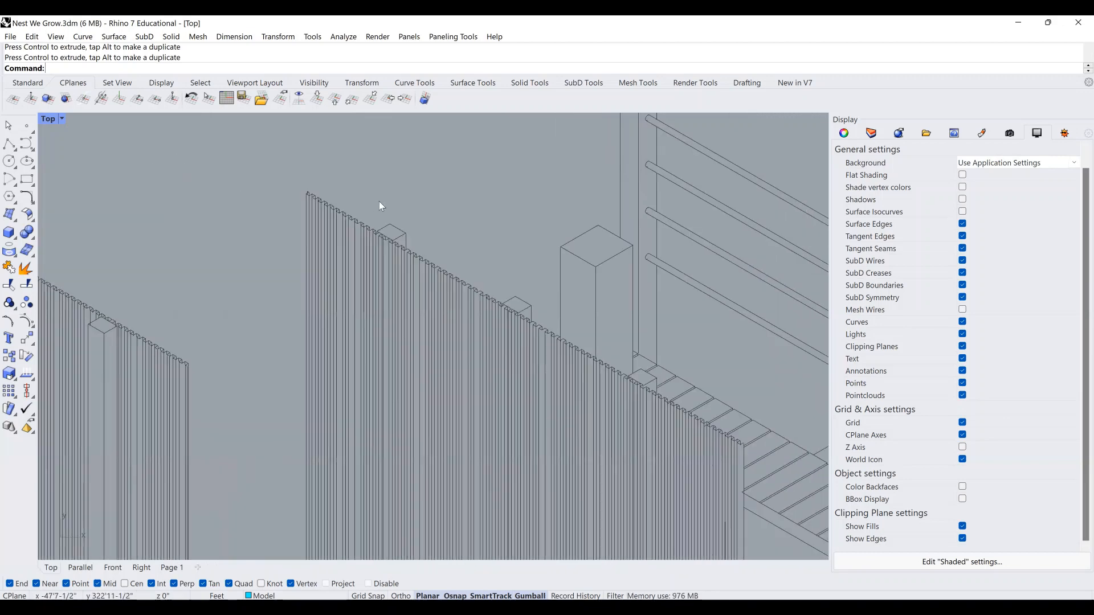
scroll(379, 205, "down", 6)
right_click_drag(452, 266, 476, 163)
scroll(415, 409, "up", 4)
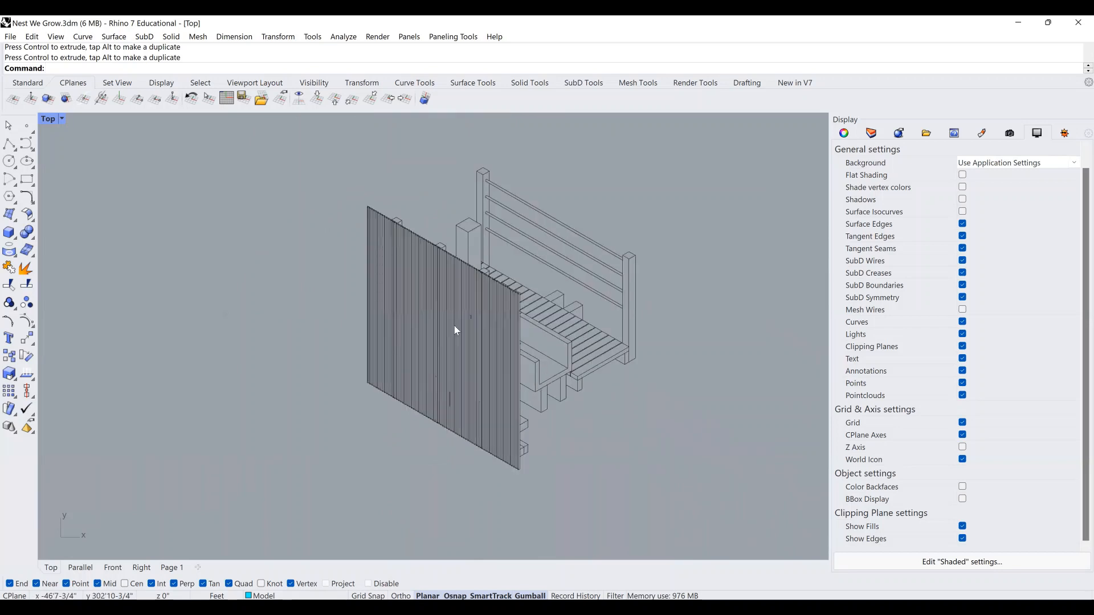
scroll(416, 279, "up", 2)
scroll(417, 282, "up", 2)
scroll(456, 312, "up", 3)
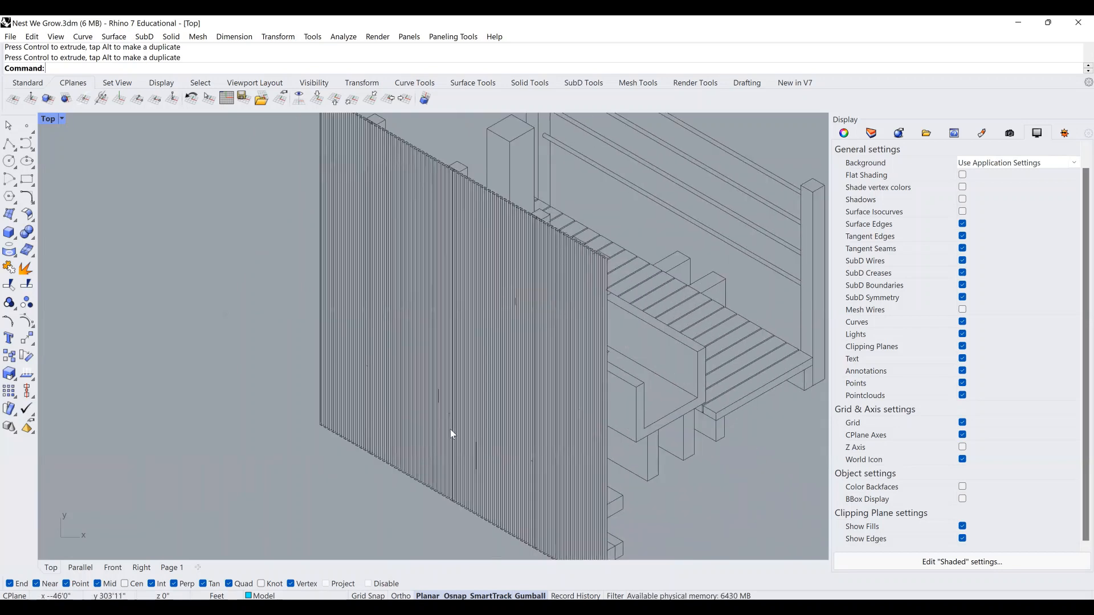
scroll(429, 391, "up", 2)
scroll(429, 391, "up", 3)
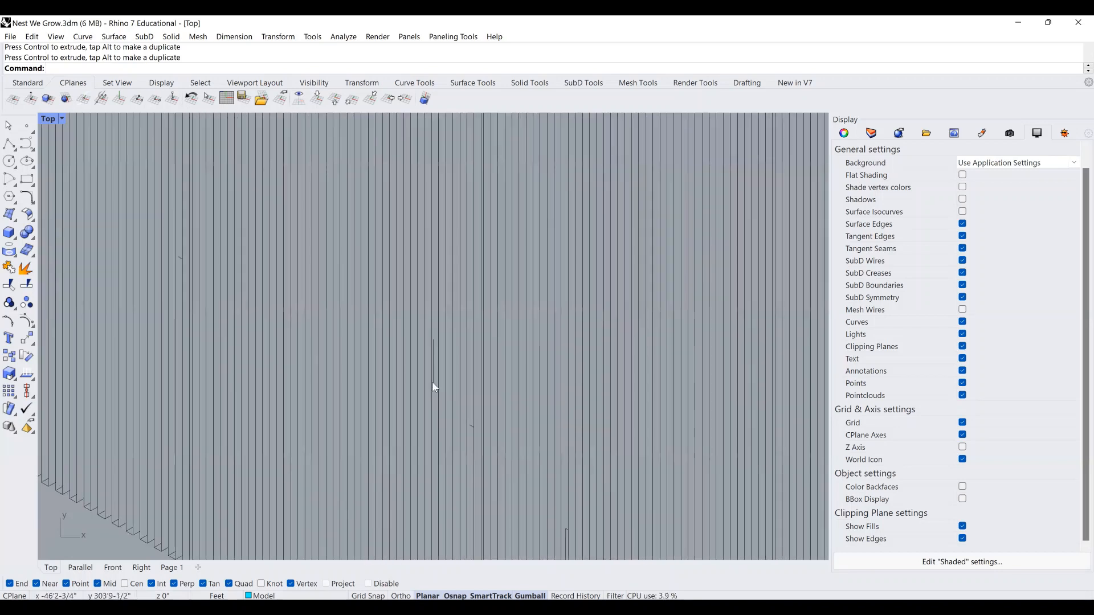
left_click(434, 380)
key("Delete")
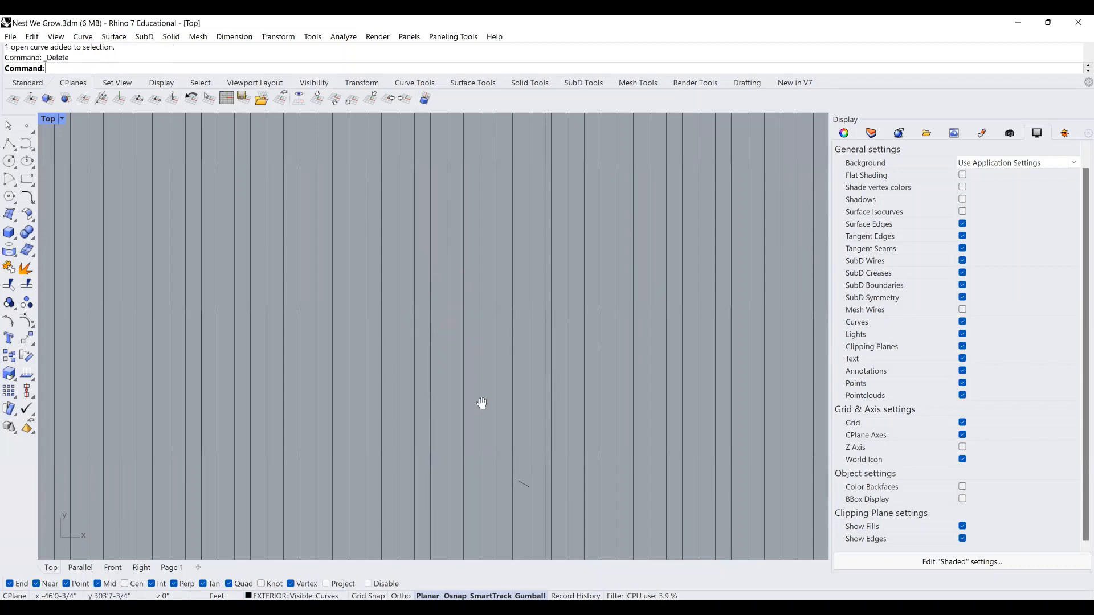
scroll(432, 302, "up", 3)
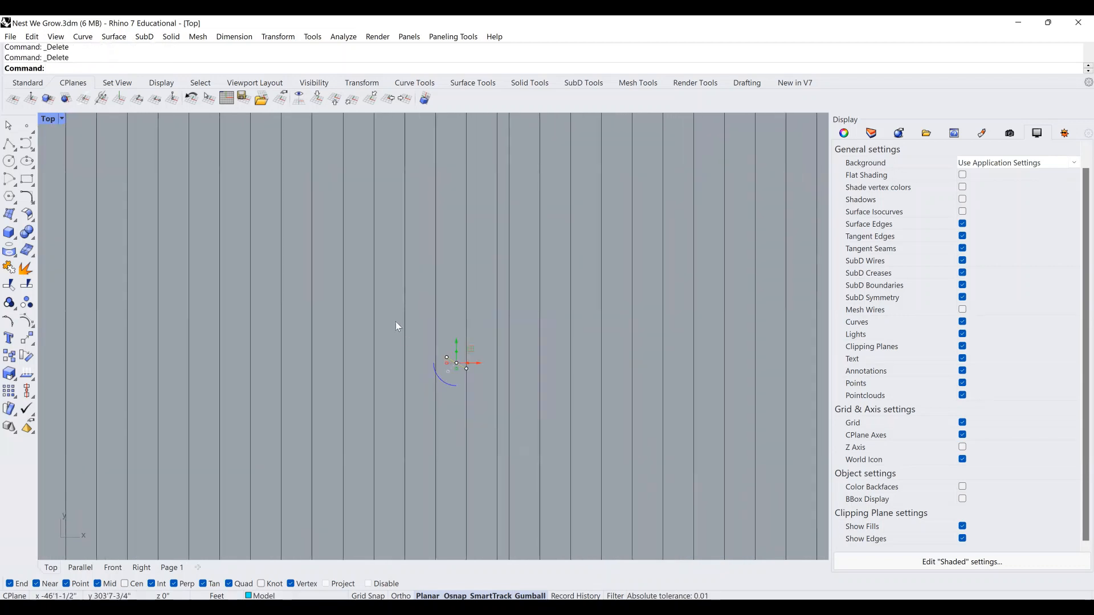
scroll(411, 333, "down", 5)
scroll(422, 308, "up", 3)
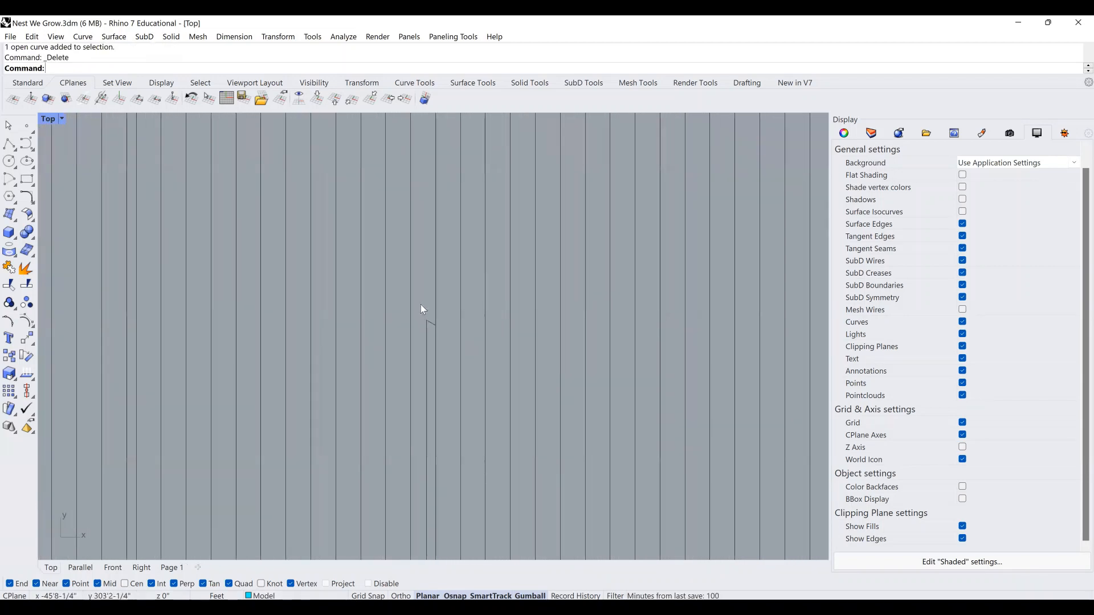
scroll(441, 327, "down", 3)
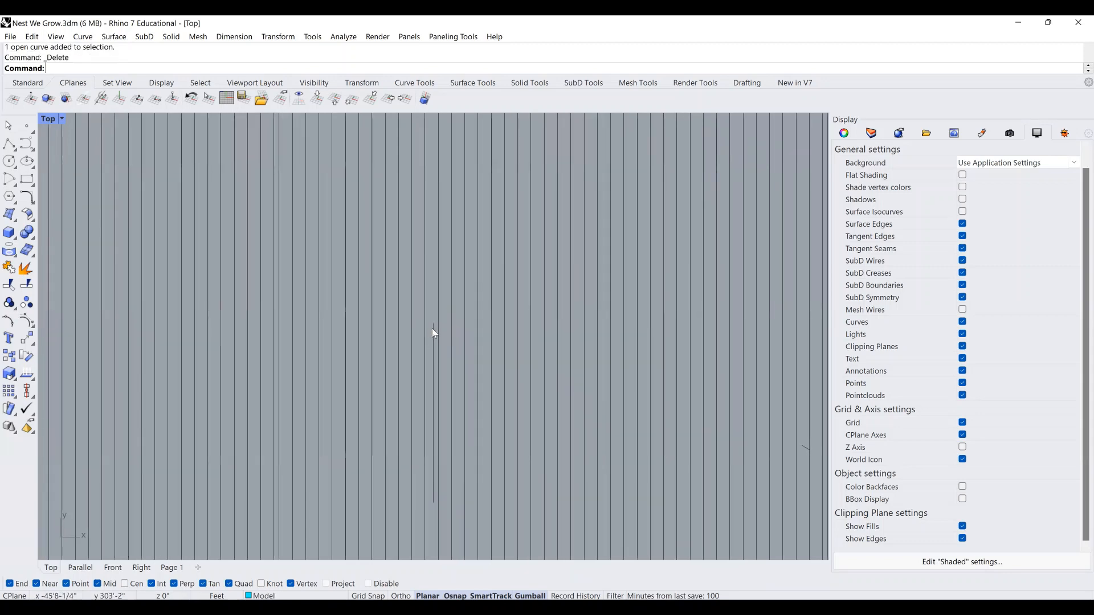
scroll(461, 388, "down", 8)
right_click_drag(461, 391, 541, 547)
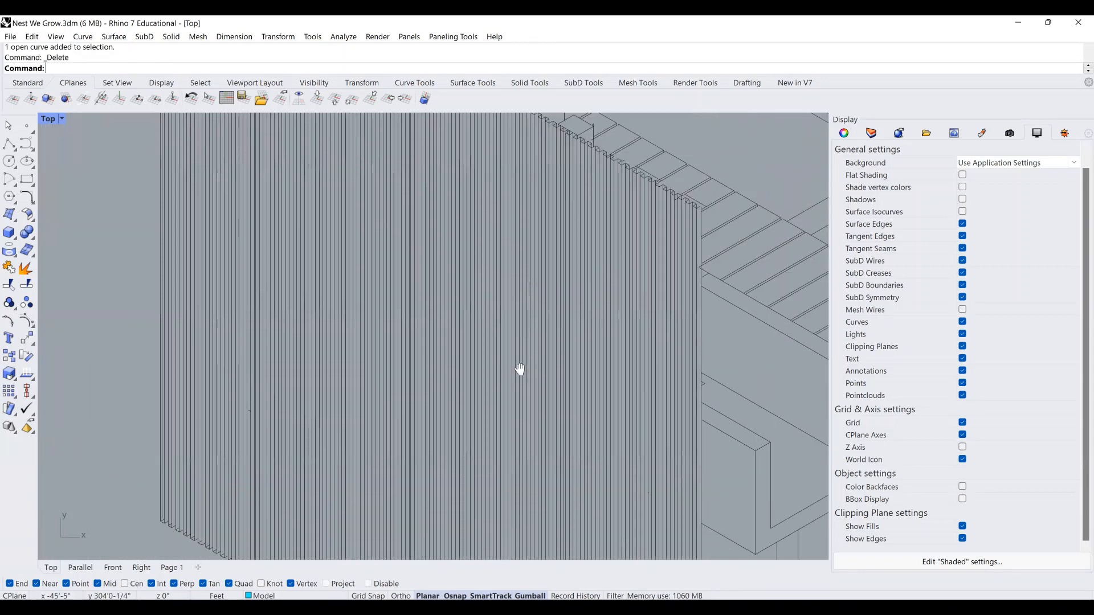
right_click_drag(520, 368, 501, 465)
scroll(604, 281, "up", 7)
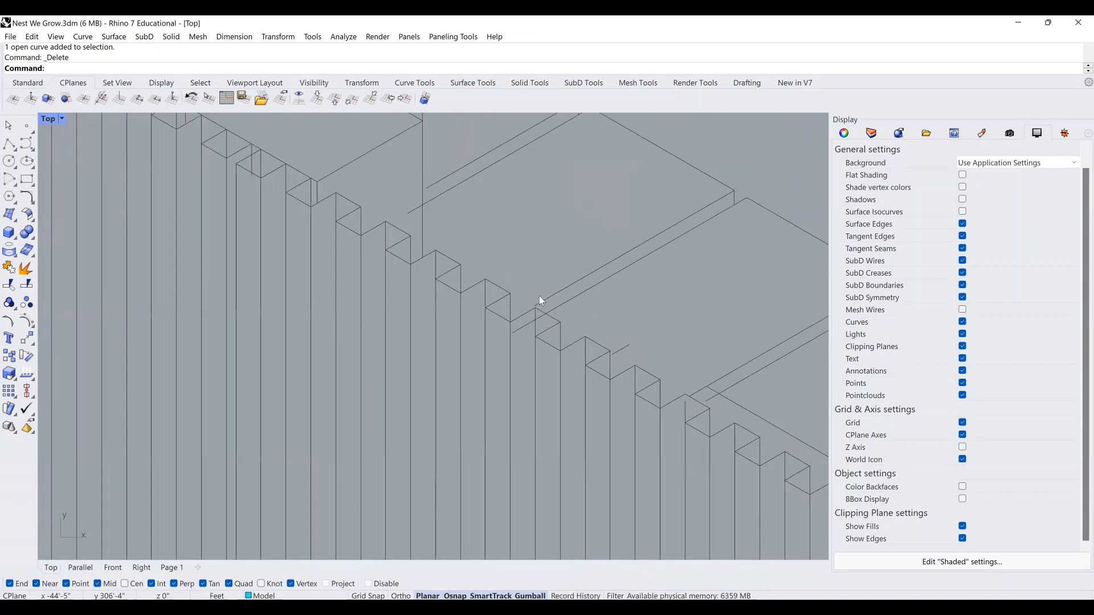
scroll(520, 319, "down", 5)
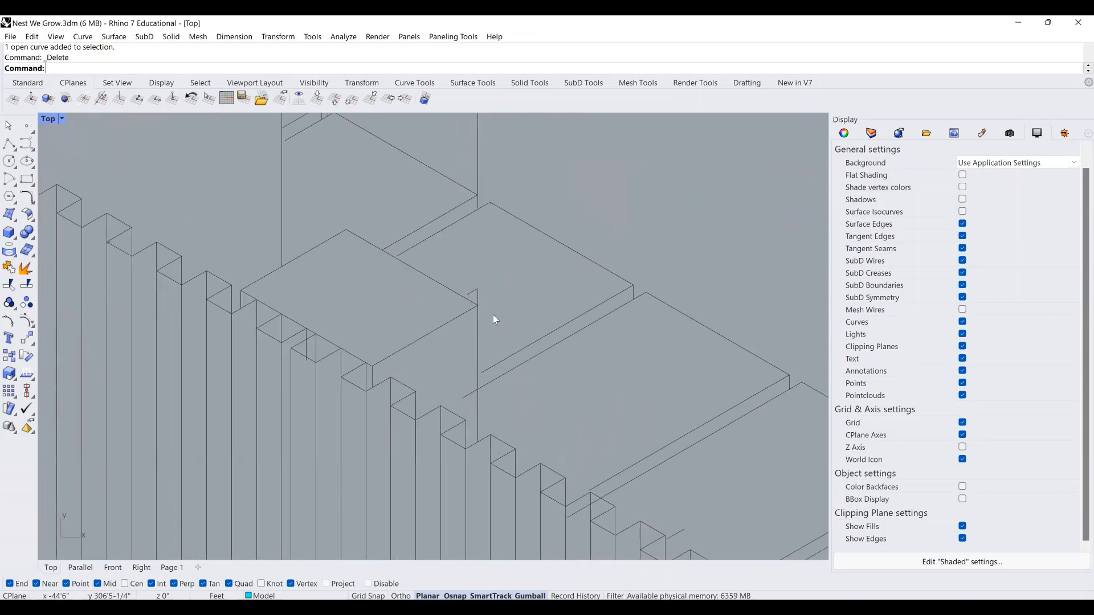
right_click_drag(531, 378, 531, 395)
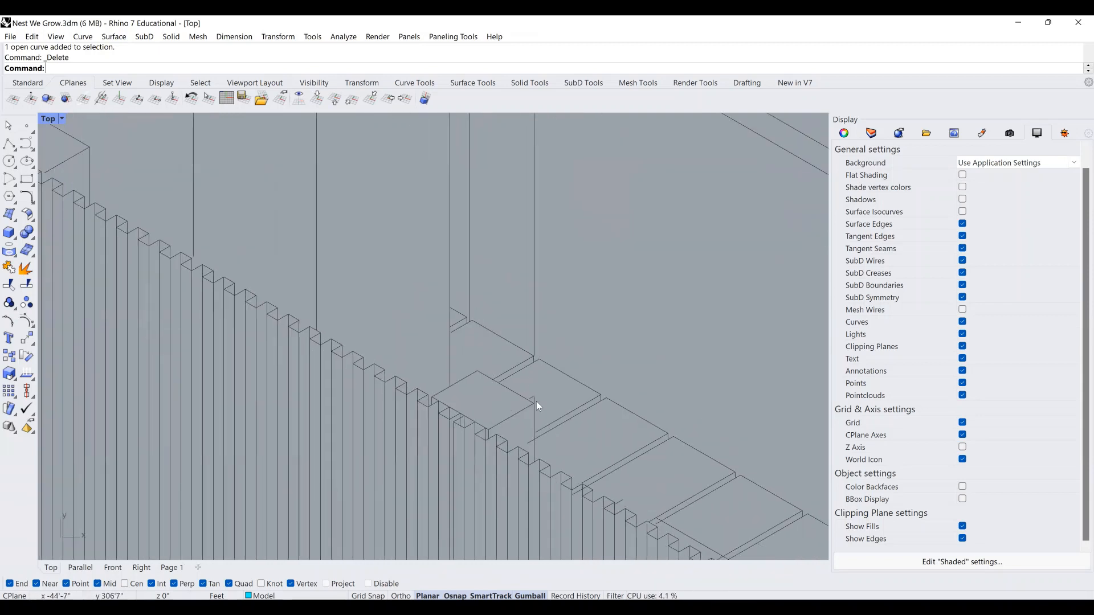
scroll(536, 397, "down", 4)
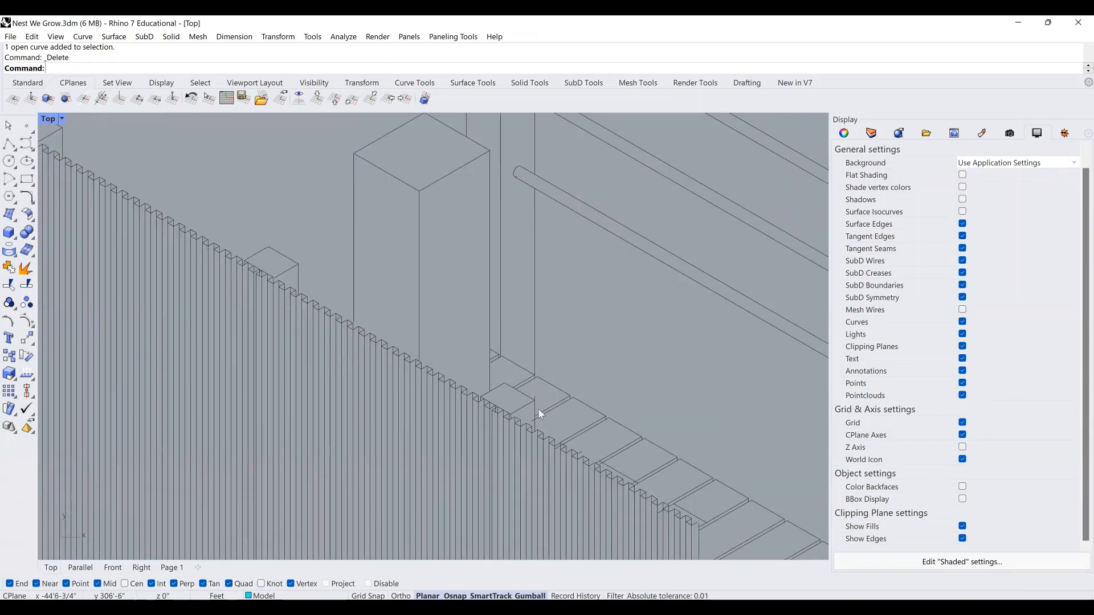
scroll(535, 398, "down", 6)
right_click_drag(531, 413, 492, 336)
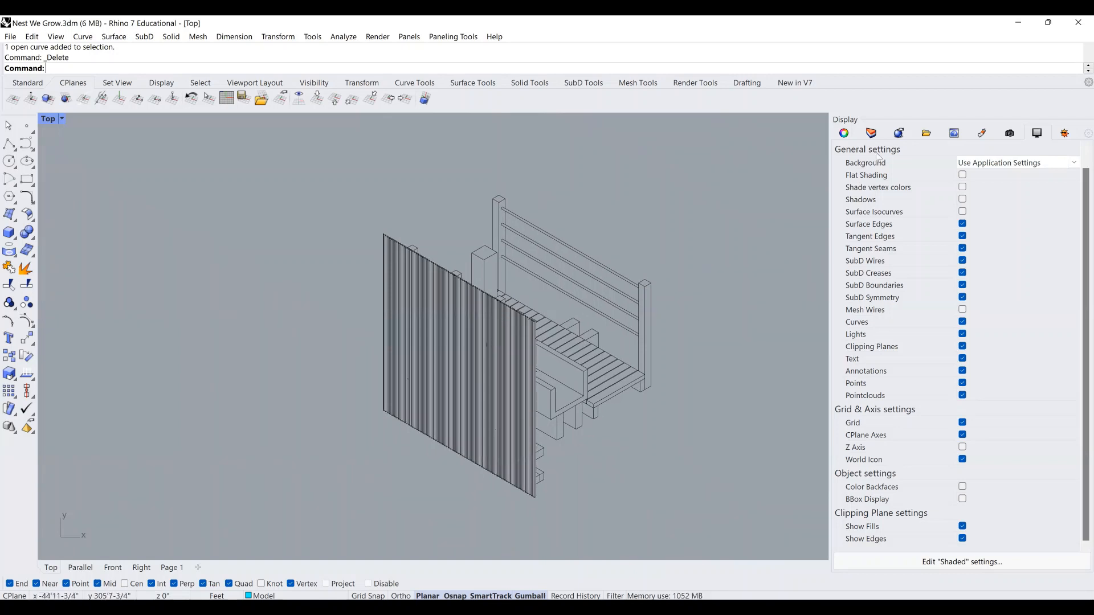
Create a sublayer named Profile under EXTERIOR's Curves layer.
left_click(880, 131)
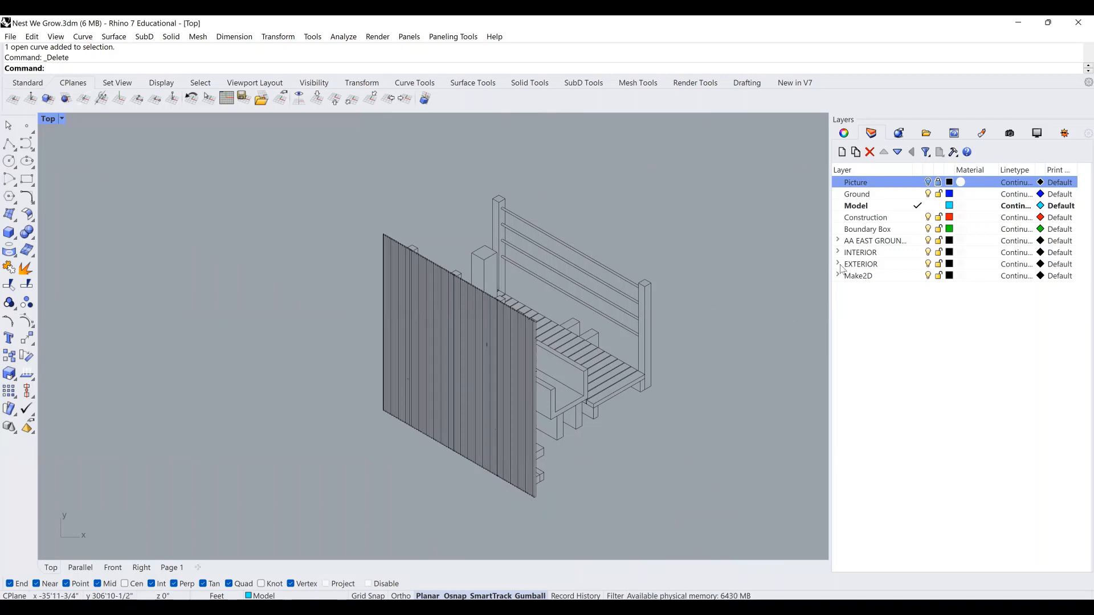
double_click(858, 265)
left_click(874, 287)
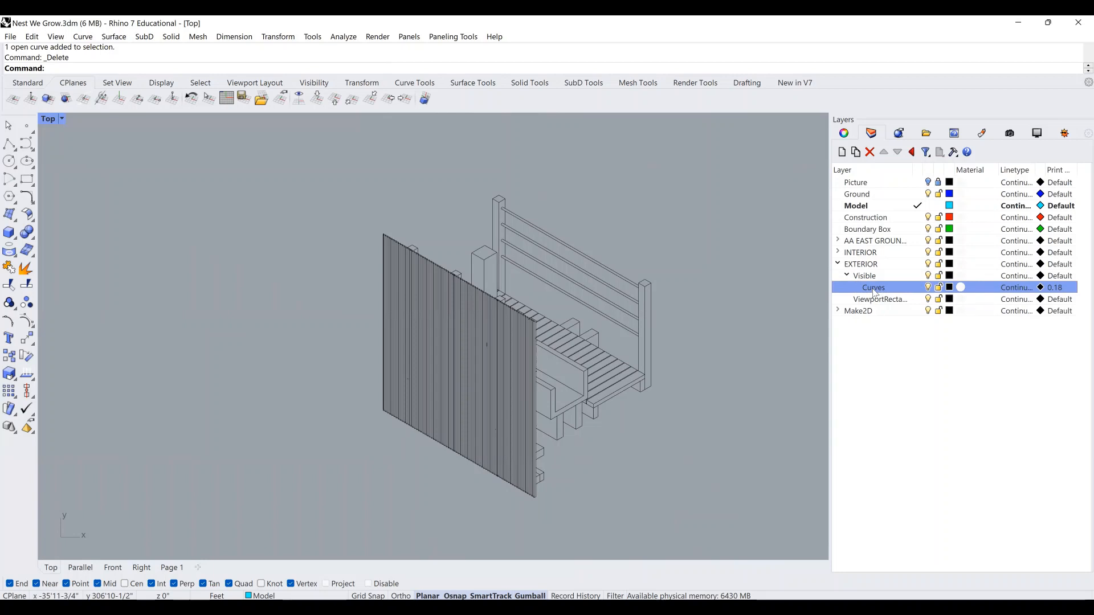
right_click(874, 289)
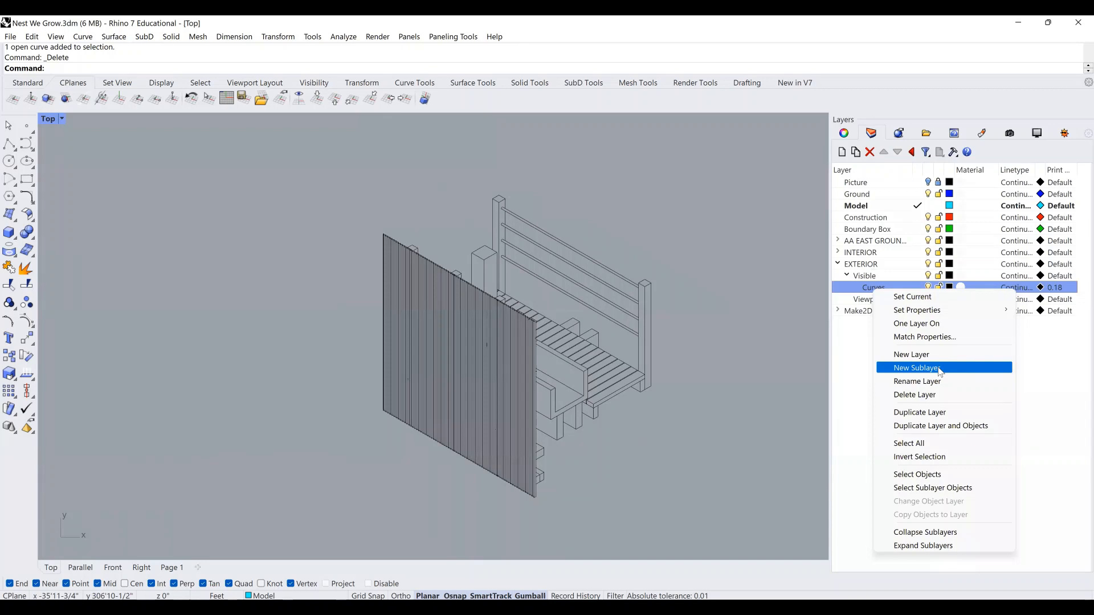
left_click(940, 368)
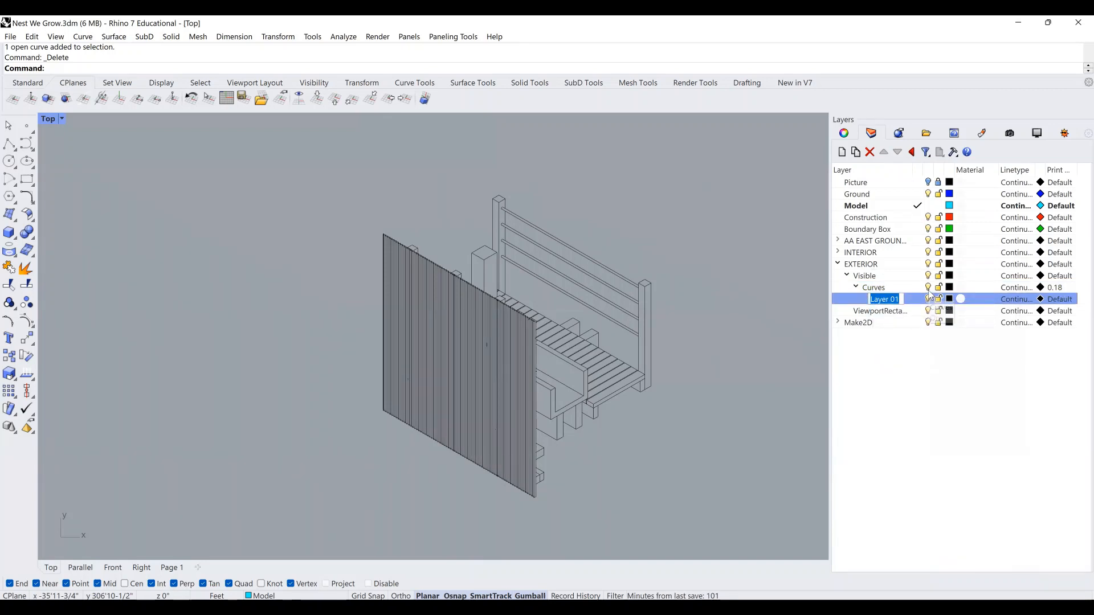
type("Profile")
key("Return")
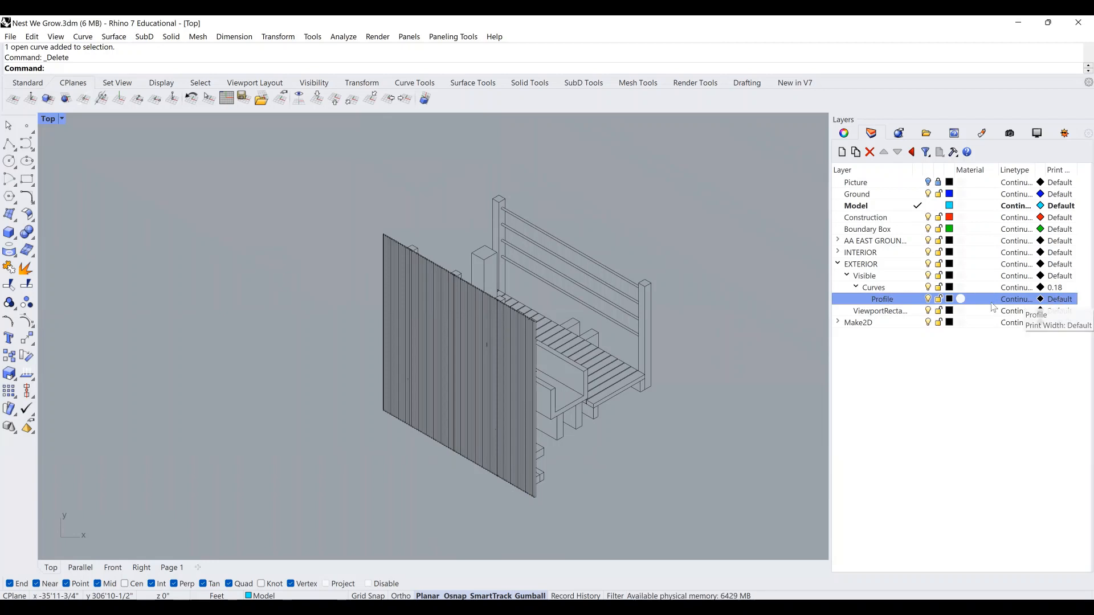
Give Profile a 0.5 print width and pick red as its print colour.
scroll(499, 327, "down", 1)
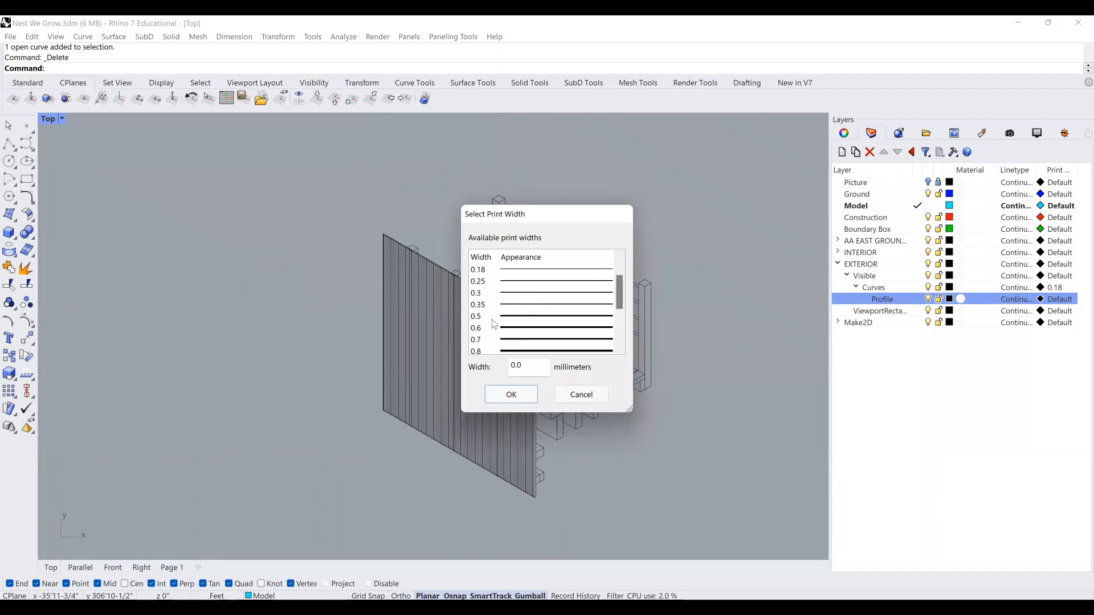
left_click(494, 319)
left_click(501, 398)
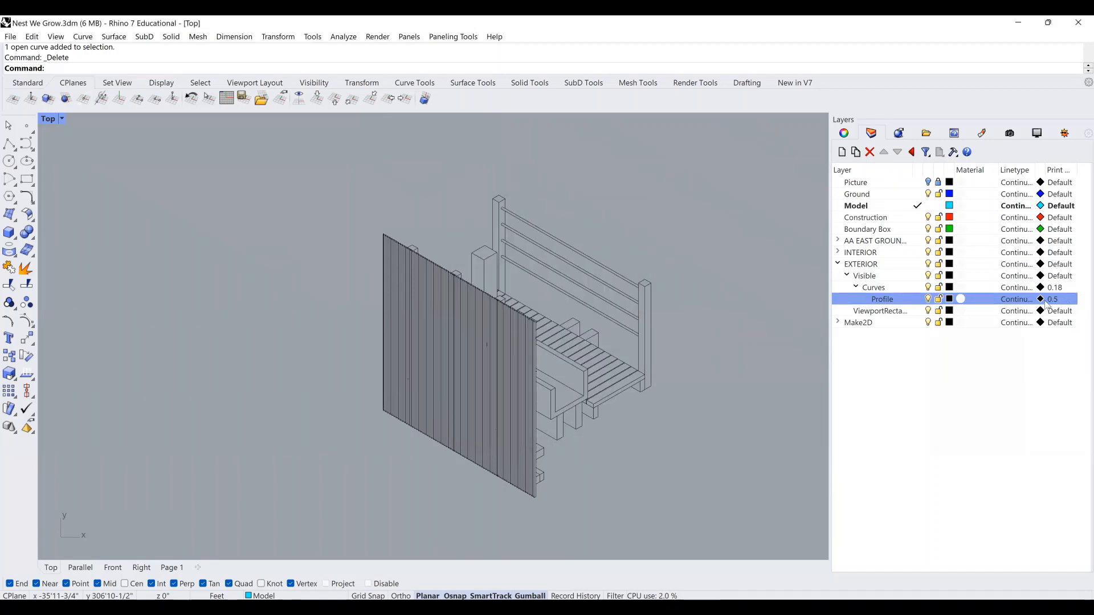
left_click(1042, 300)
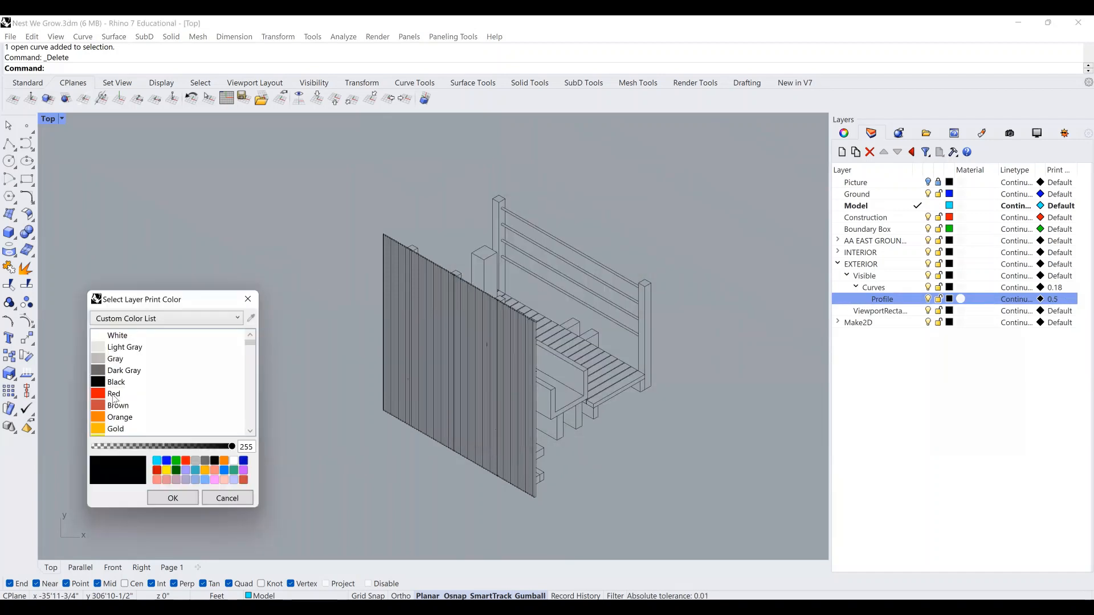
left_click(114, 395)
Confirm red as Profile's print colour and zoom in on the fence's end profile.
left_click(182, 498)
scroll(379, 234, "up", 5)
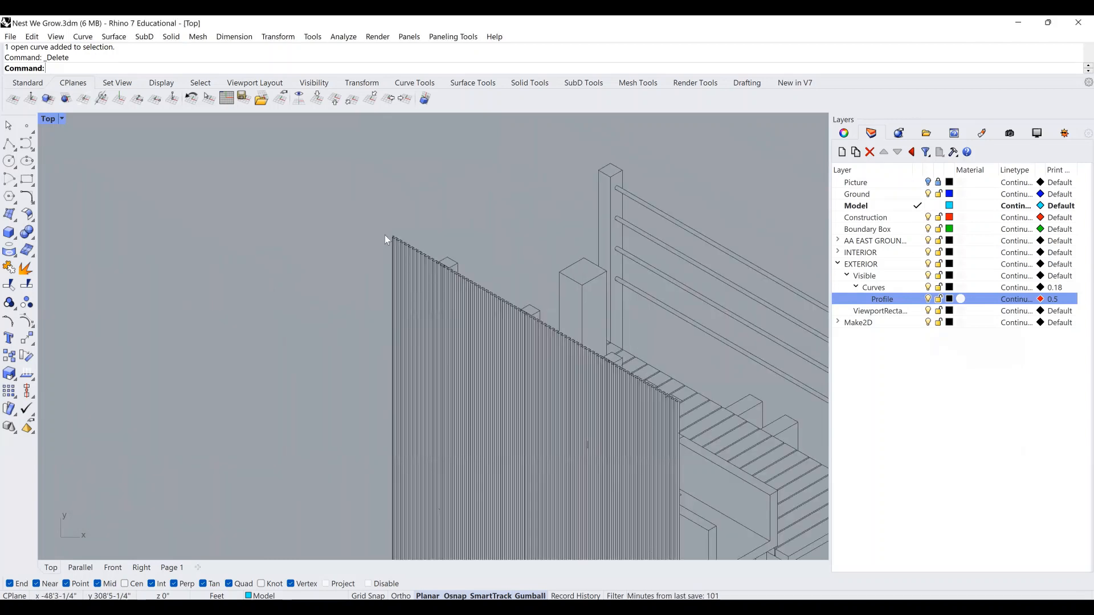
scroll(385, 237, "down", 4)
scroll(510, 248, "down", 2)
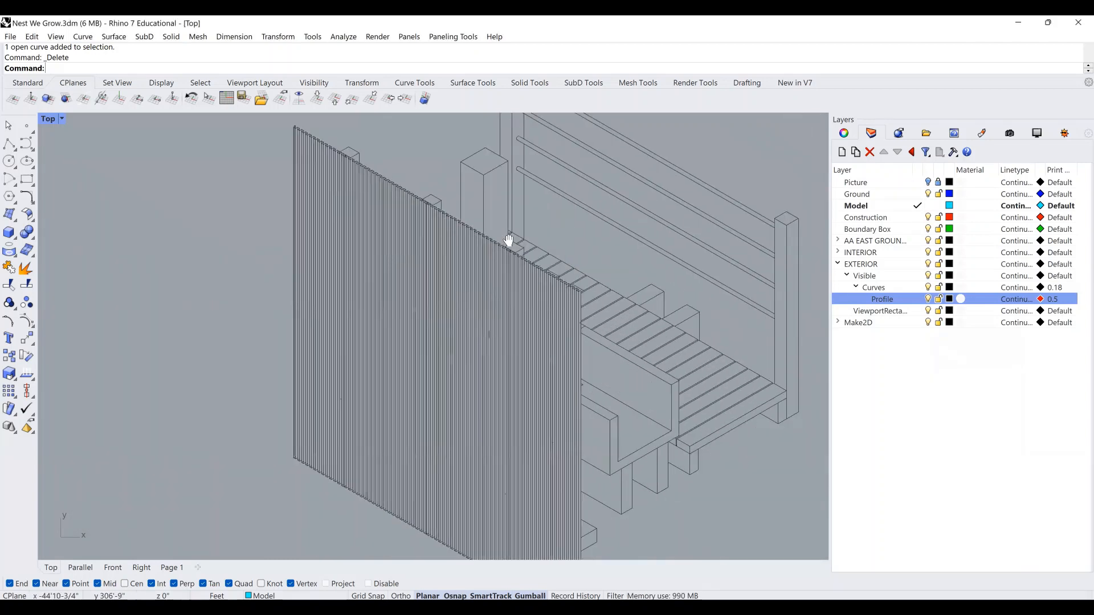
scroll(495, 188, "up", 2)
right_click_drag(597, 409, 559, 251)
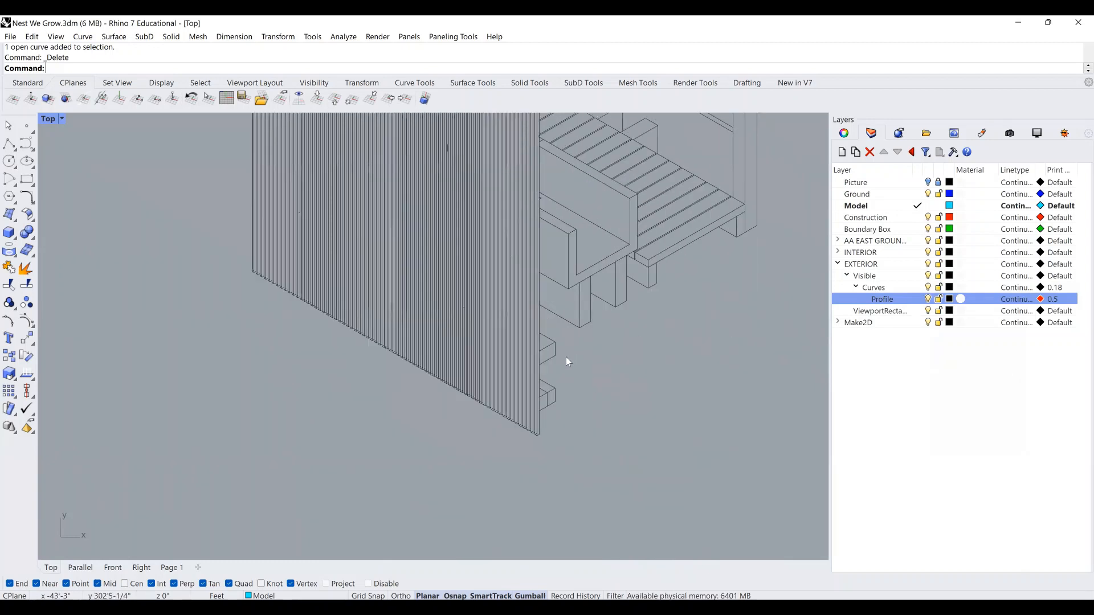
right_click_drag(555, 382, 512, 420)
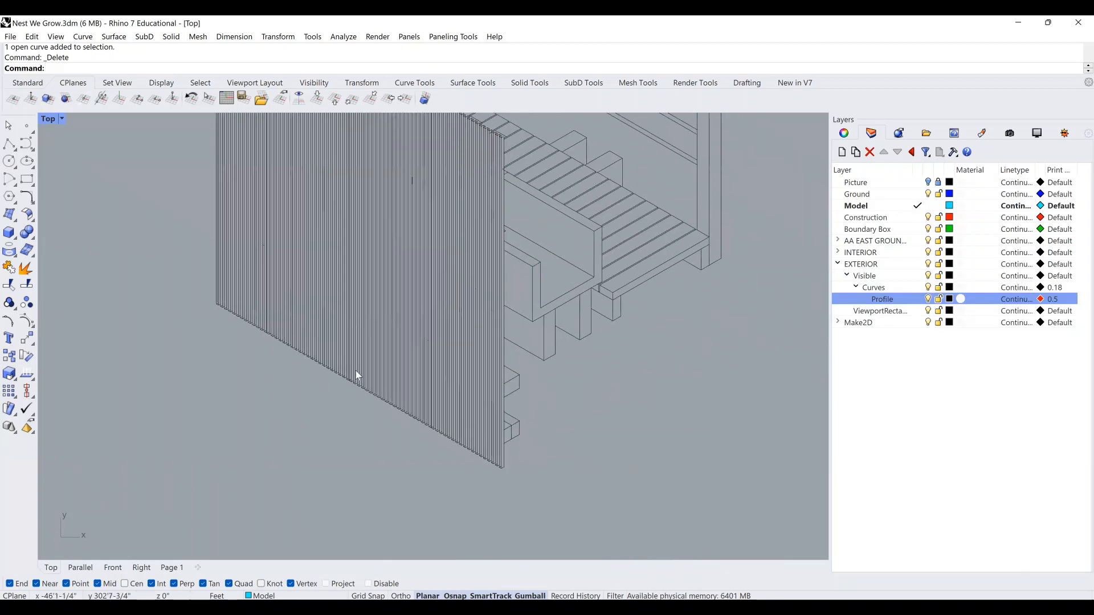
scroll(357, 376, "down", 2)
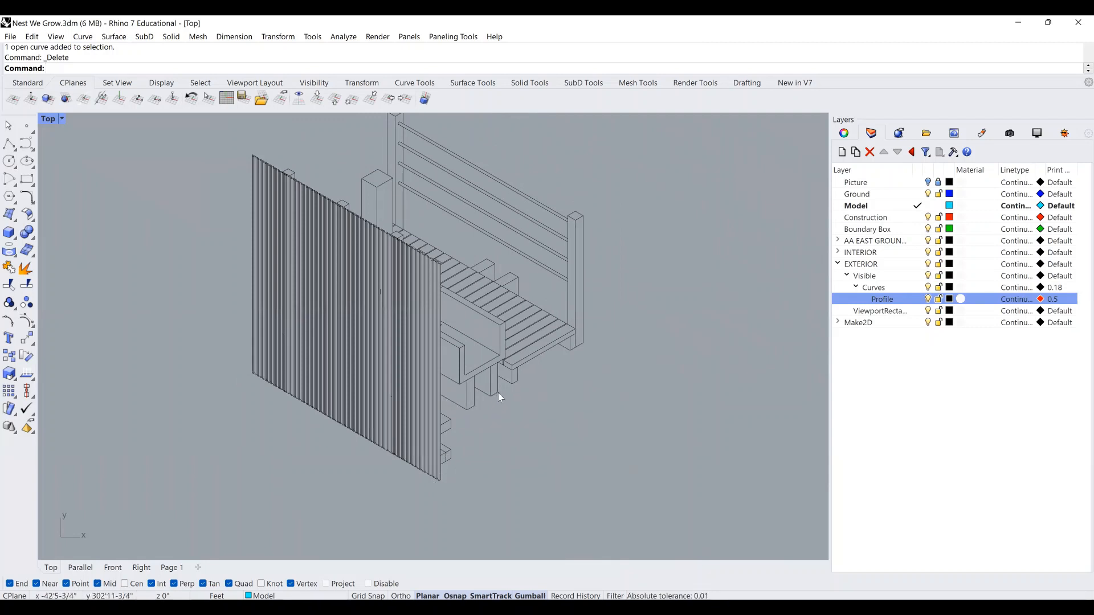
right_click_drag(501, 392, 512, 432)
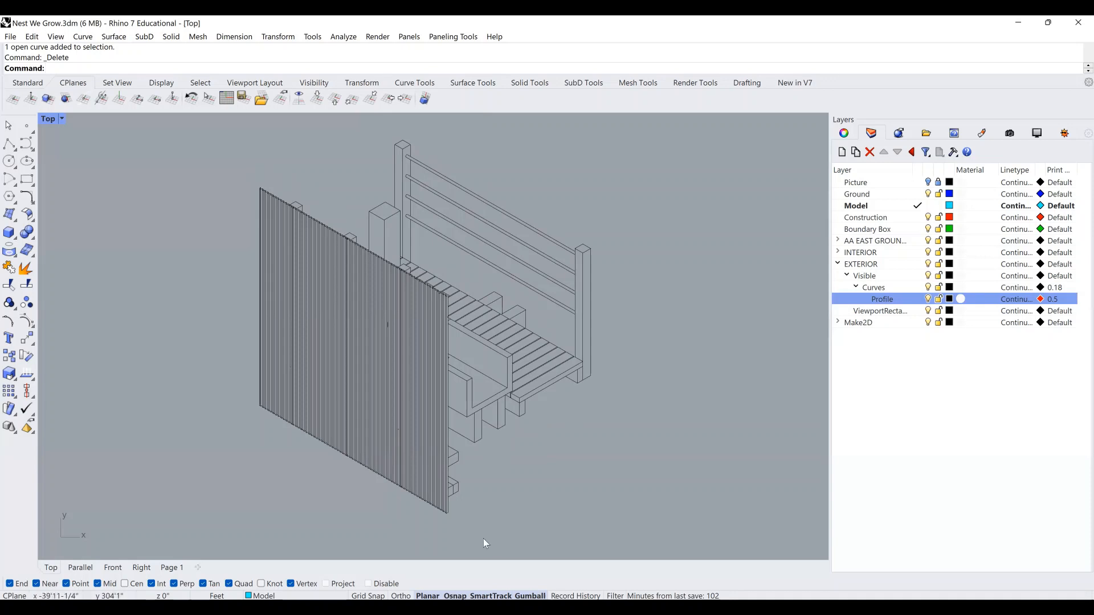
right_click_drag(478, 525, 472, 464)
scroll(478, 474, "up", 6)
scroll(508, 488, "up", 12)
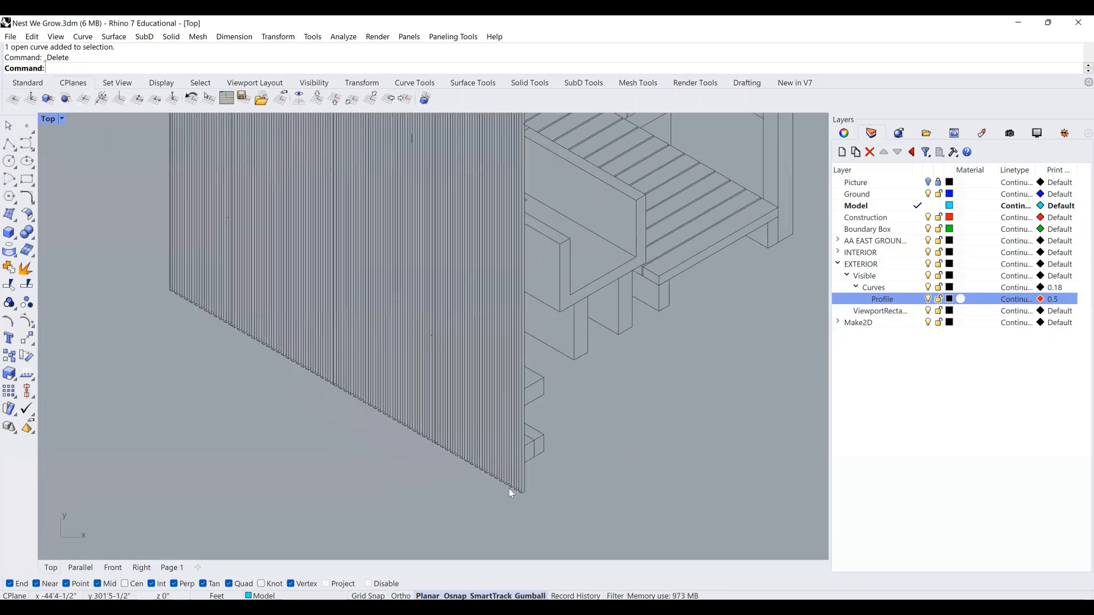
scroll(517, 490, "up", 1)
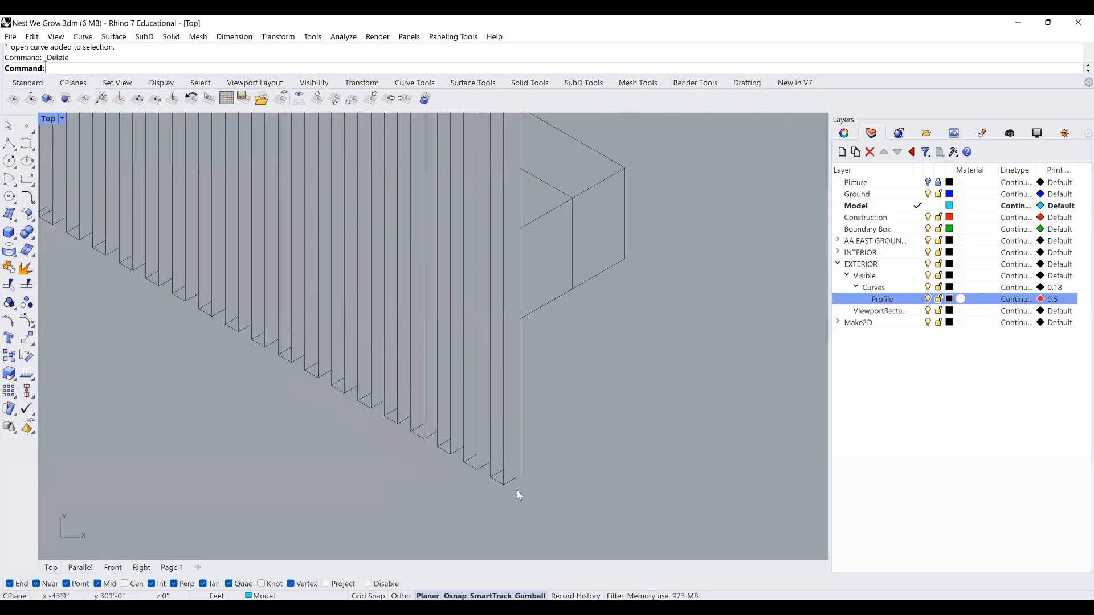
scroll(528, 387, "up", 3)
Select the seven end-profile outline curves and move them onto the Profile layer.
left_click(529, 345)
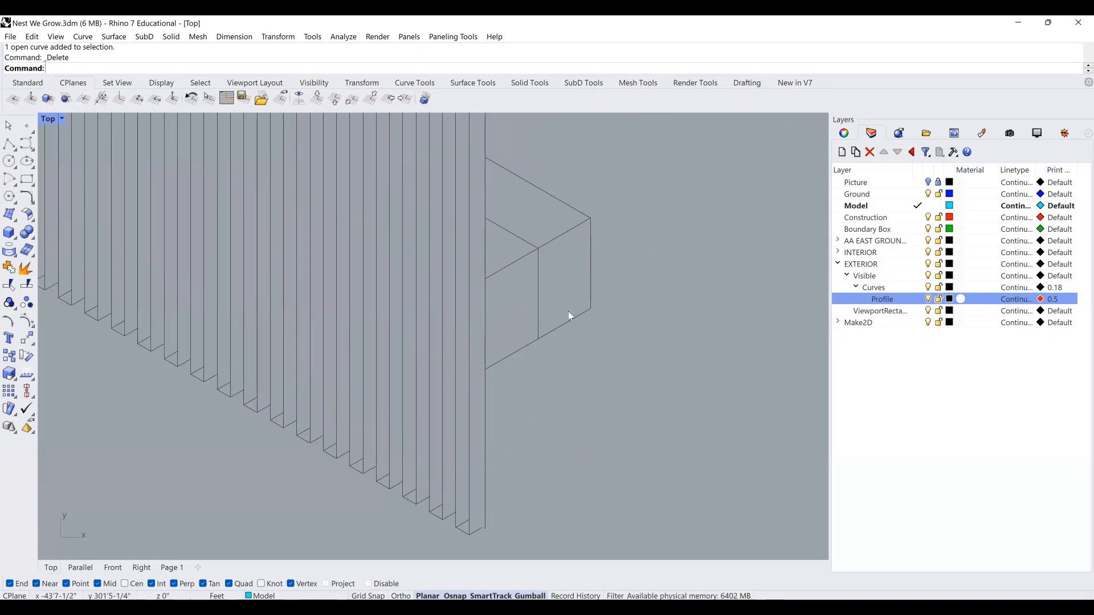
right_click_drag(567, 320, 533, 410)
left_click(532, 411, "shift")
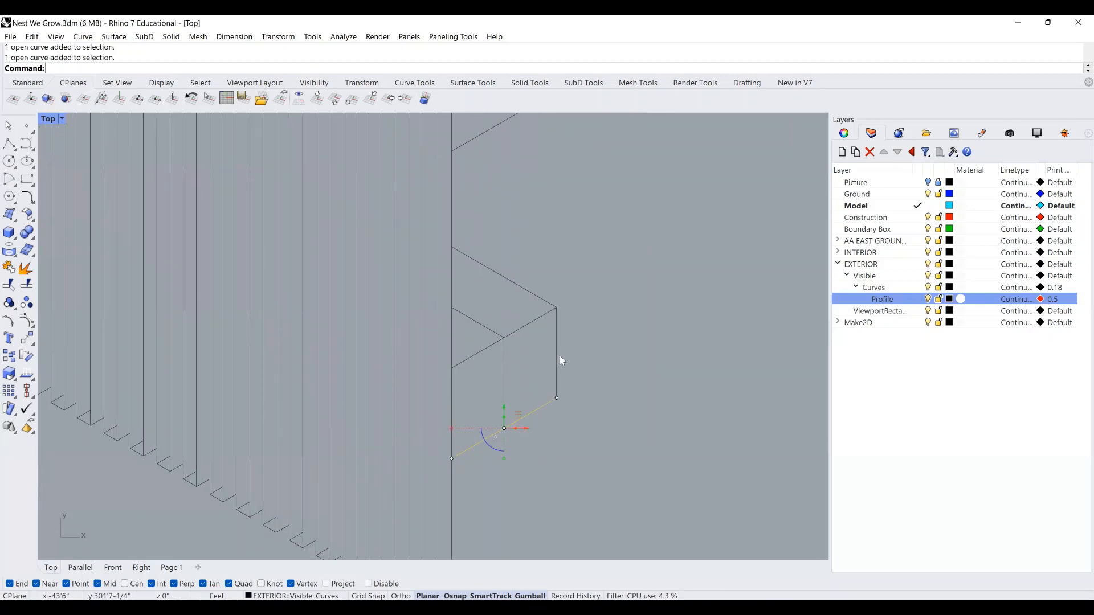
left_click(560, 355, "shift")
left_click(532, 294, "shift")
right_click_drag(519, 278, 482, 404)
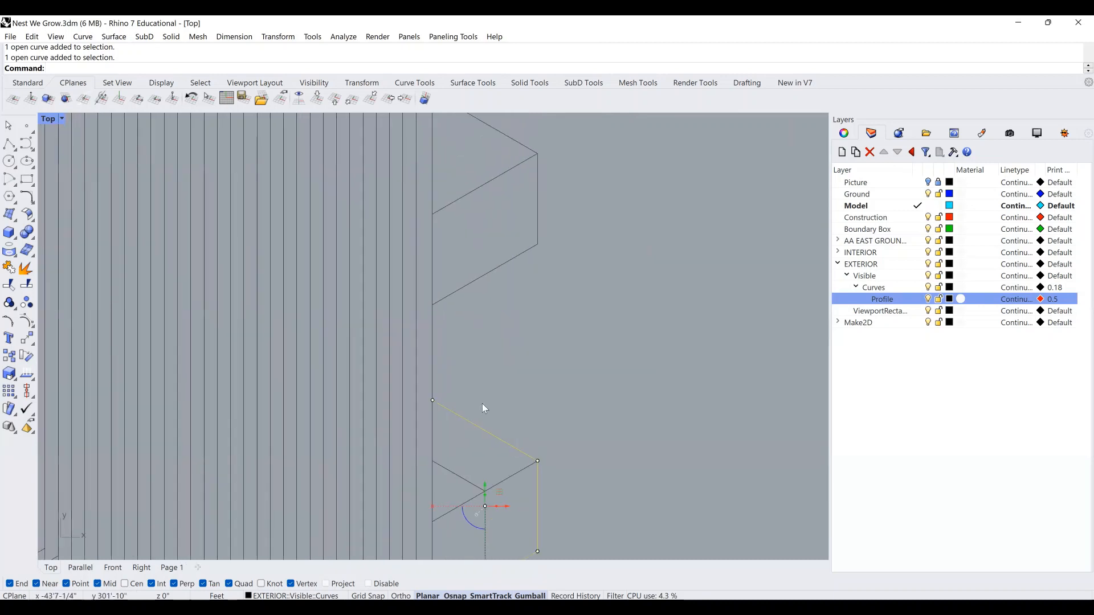
scroll(482, 403, "down", 3)
left_click(497, 326, "shift")
left_click(511, 296, "shift")
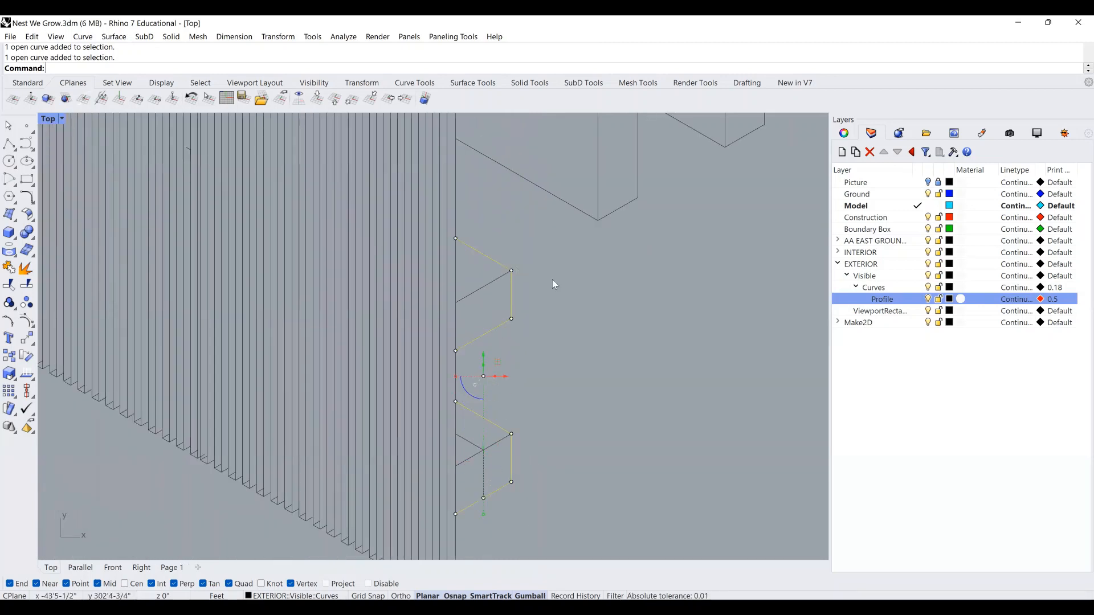
scroll(509, 368, "down", 3)
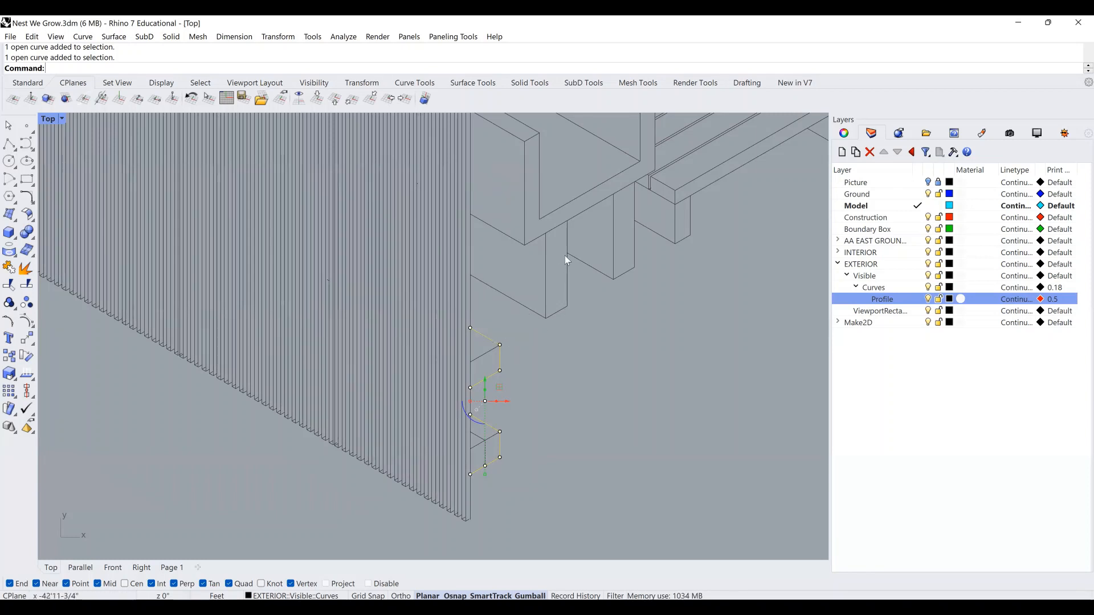
right_click_drag(571, 262, 571, 270)
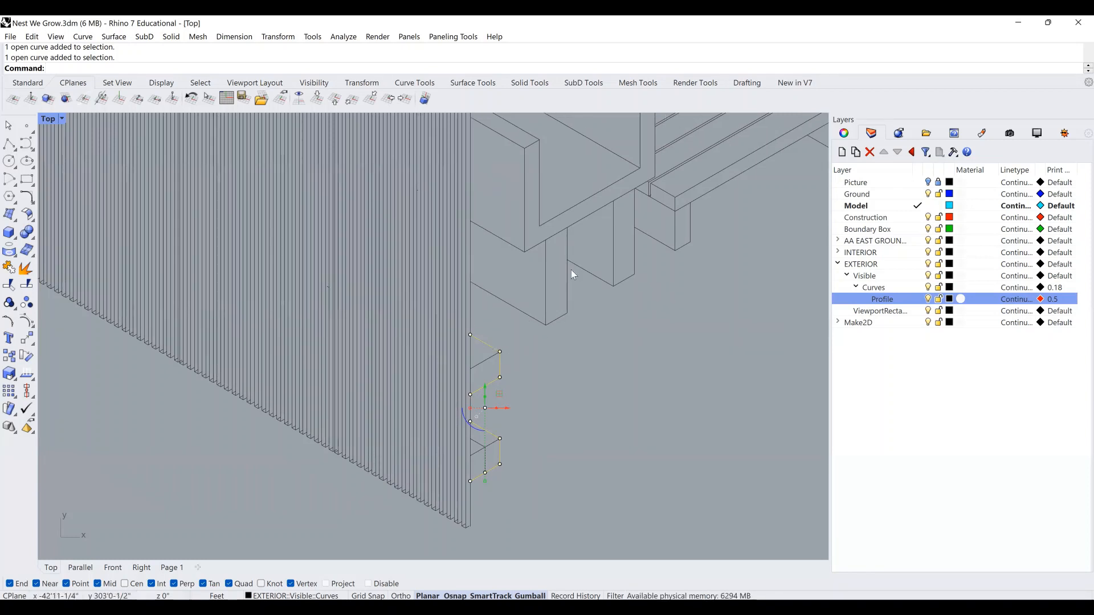
right_click(892, 299)
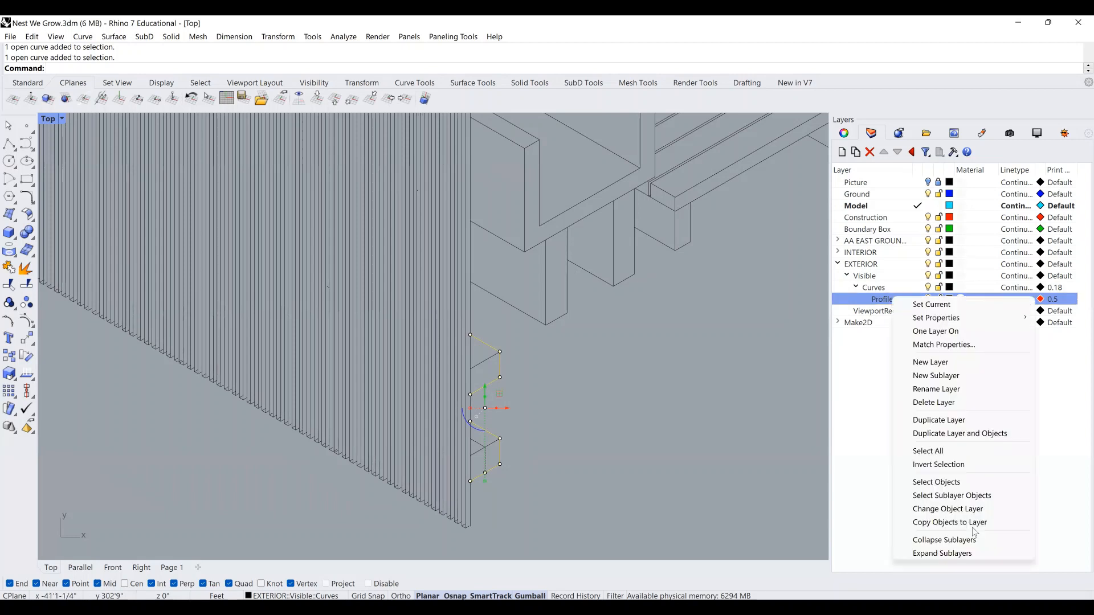
left_click(972, 513)
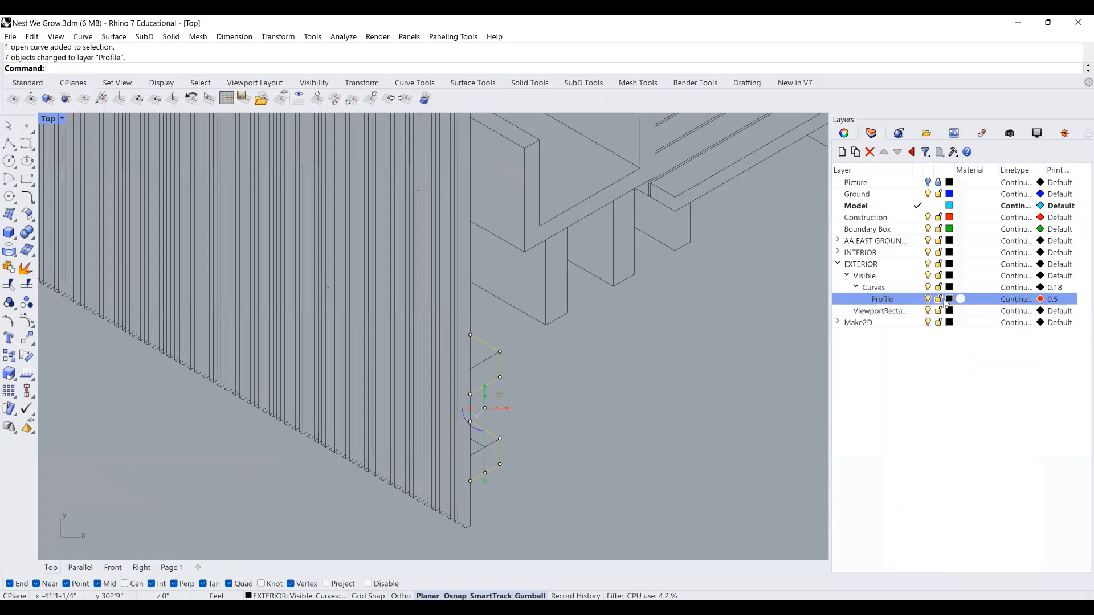
Set the Profile layer colour to red and start the Split command.
left_click(104, 392)
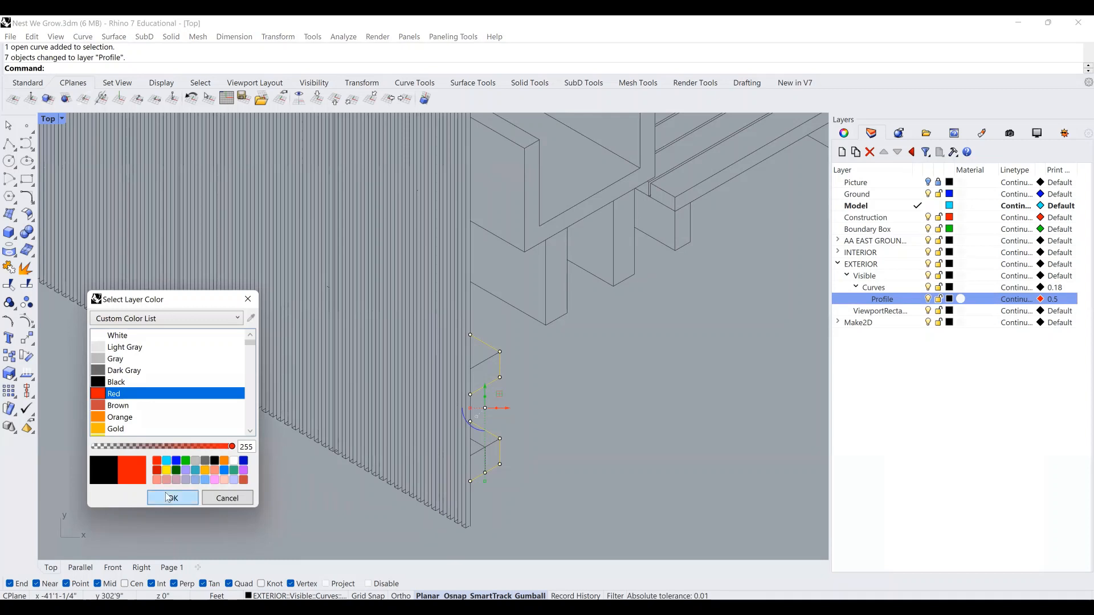
left_click(166, 498)
right_click_drag(532, 427, 538, 404)
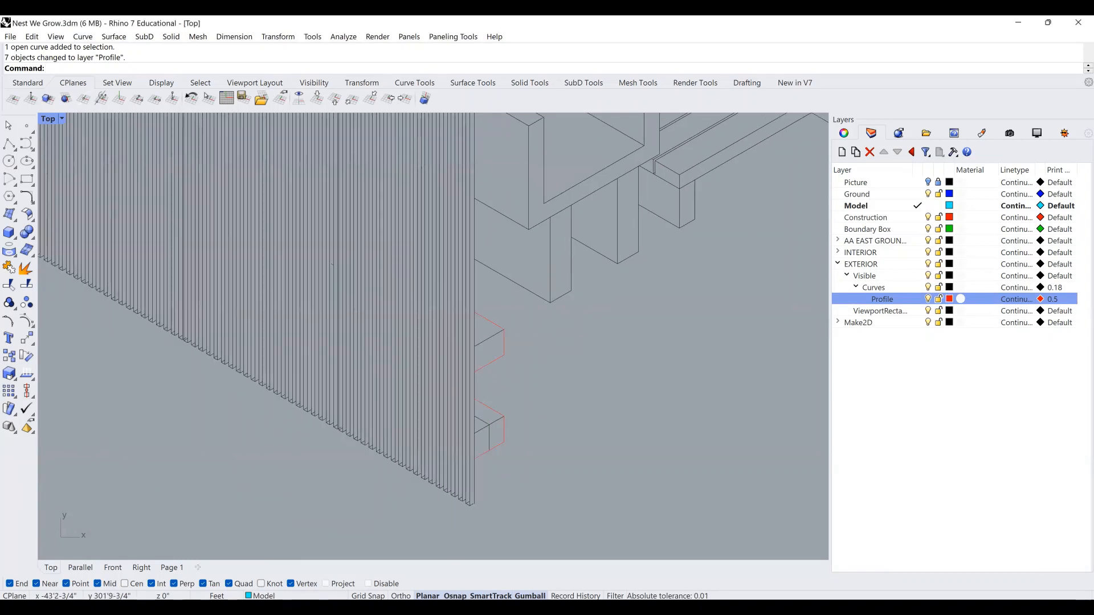
type("Split")
key("Return")
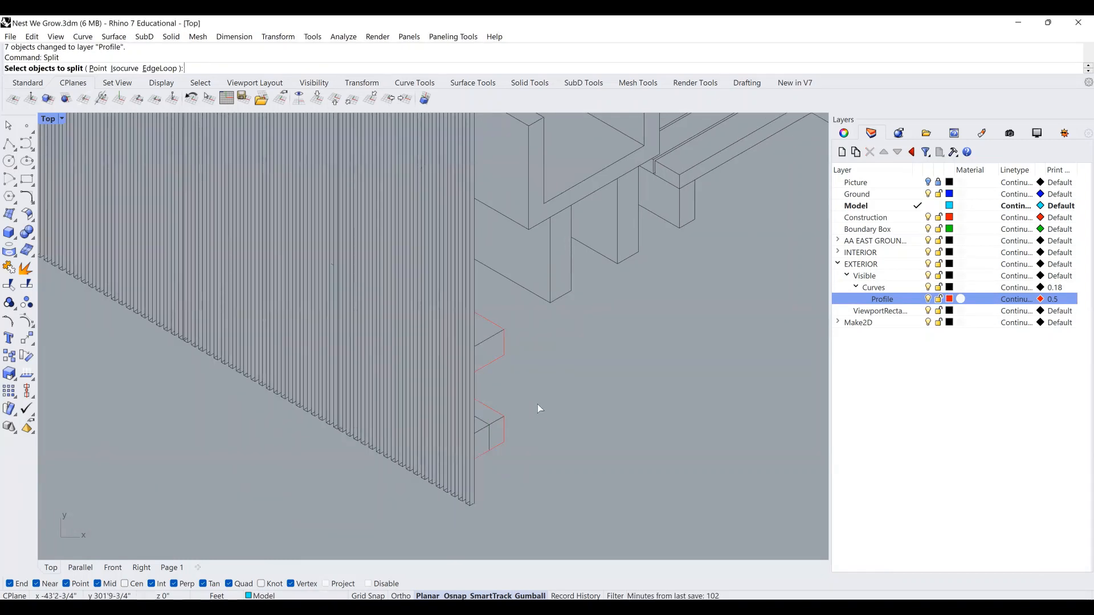
Split the wall's vertical edge curve using four red profile segments as cutters.
left_click(475, 384)
key("Return")
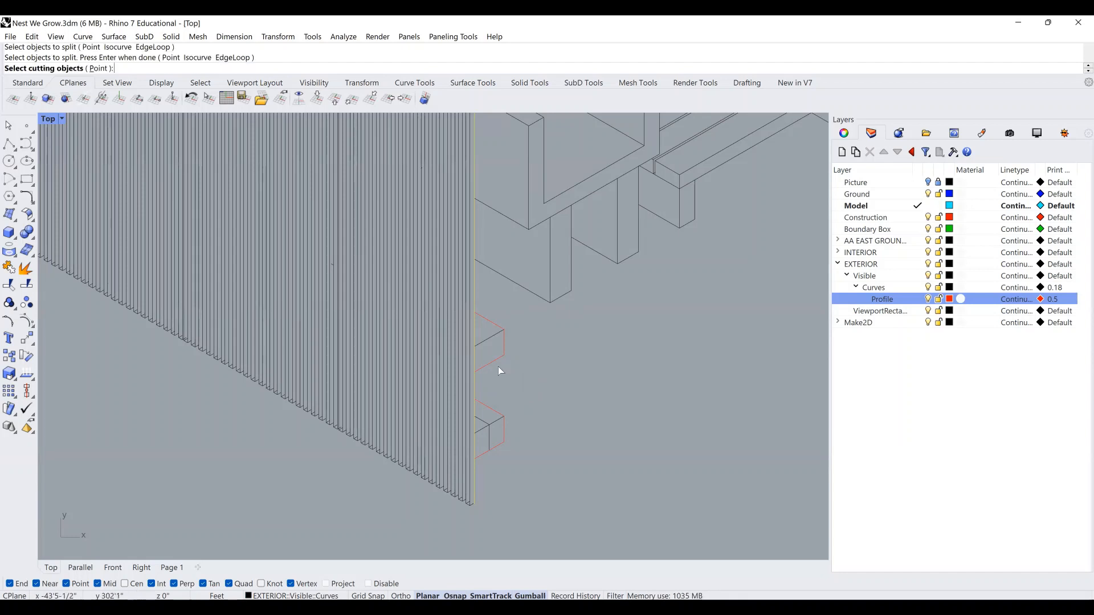
left_click(491, 362)
left_click(488, 313)
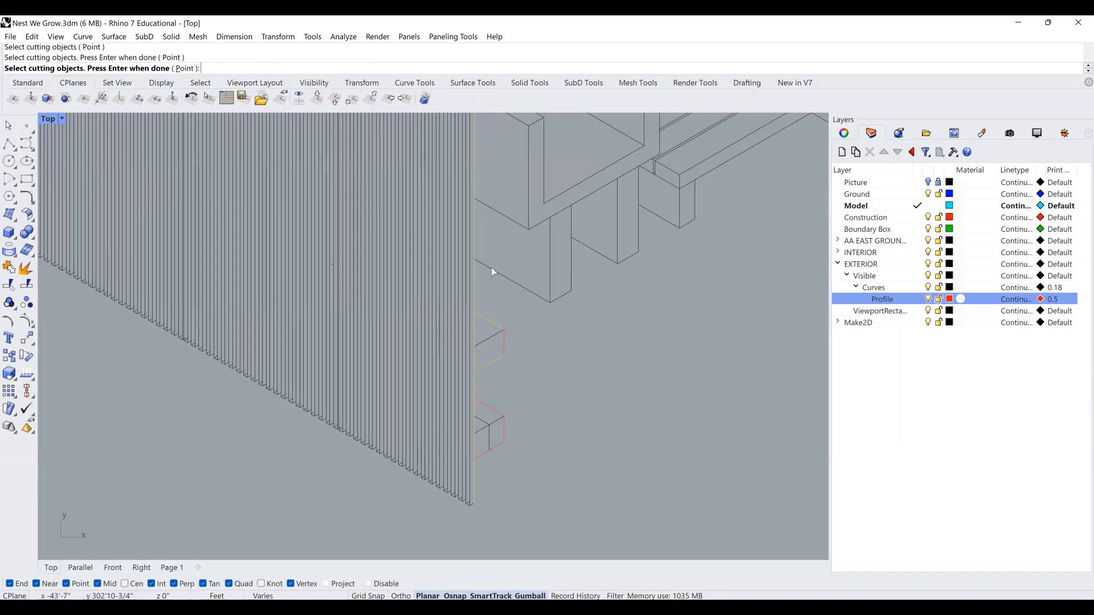
left_click(491, 268)
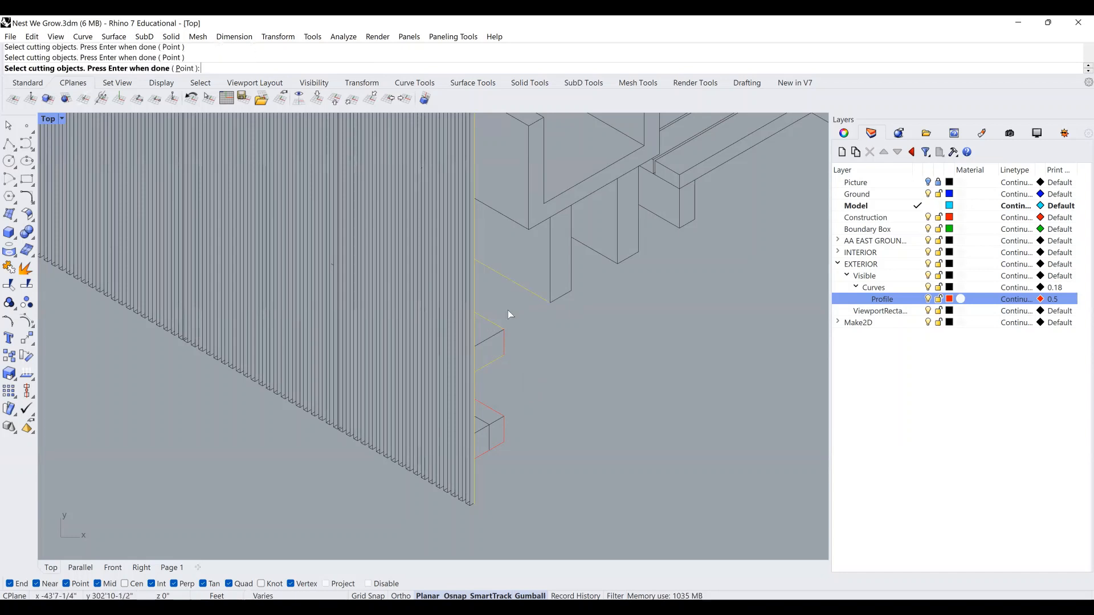
left_click(482, 454)
key("Return")
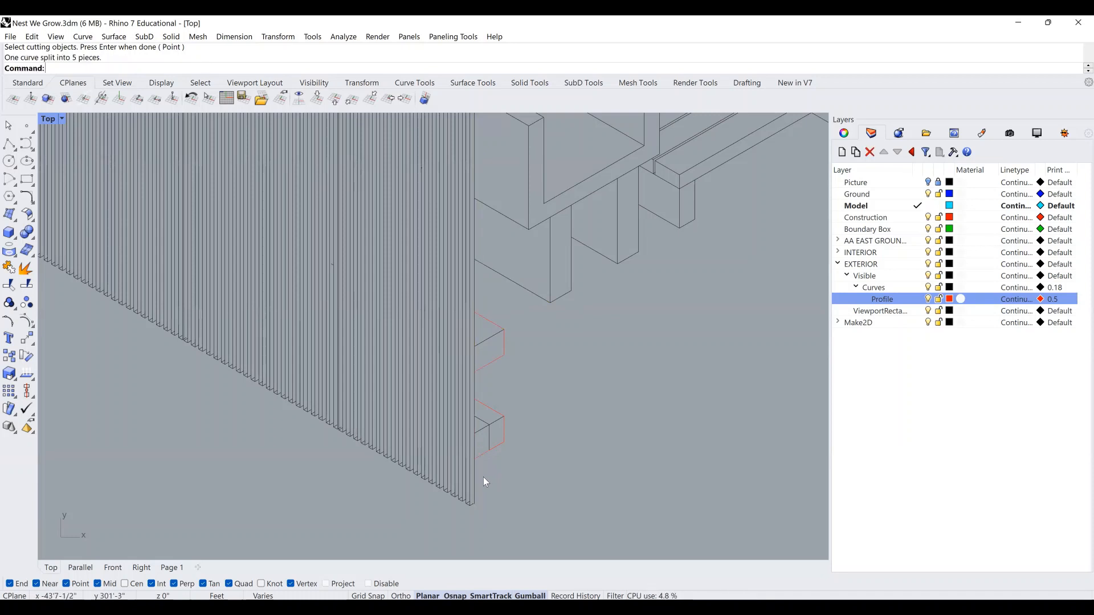
Move two split pieces plus the diagonal and short edge curves onto the Profile layer.
left_click(474, 479)
left_click(476, 282, "shift")
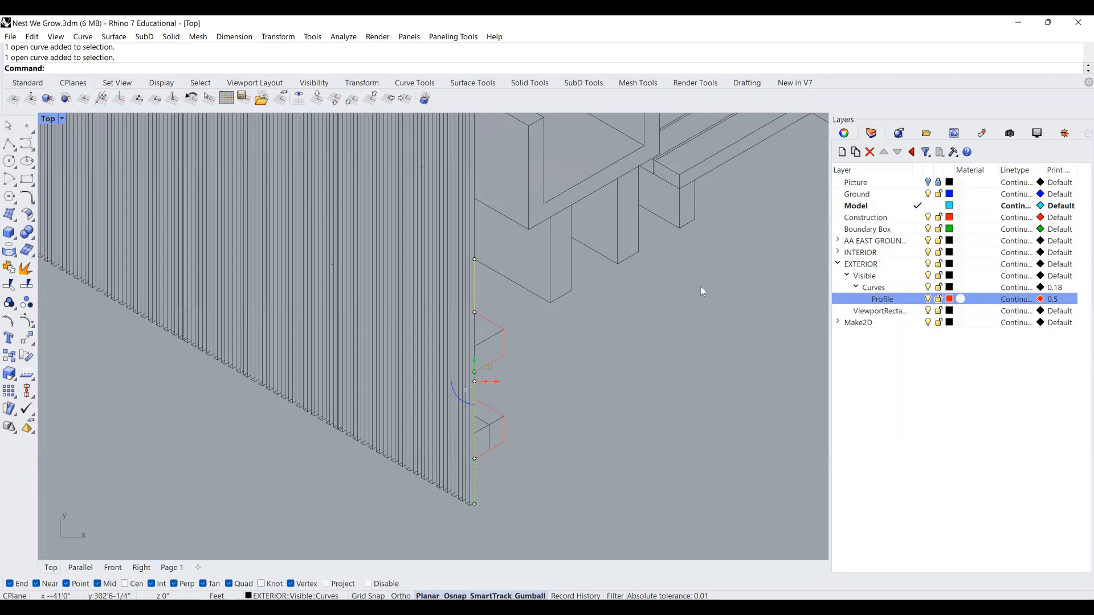
left_click(539, 295, "shift")
left_click(561, 297, "shift")
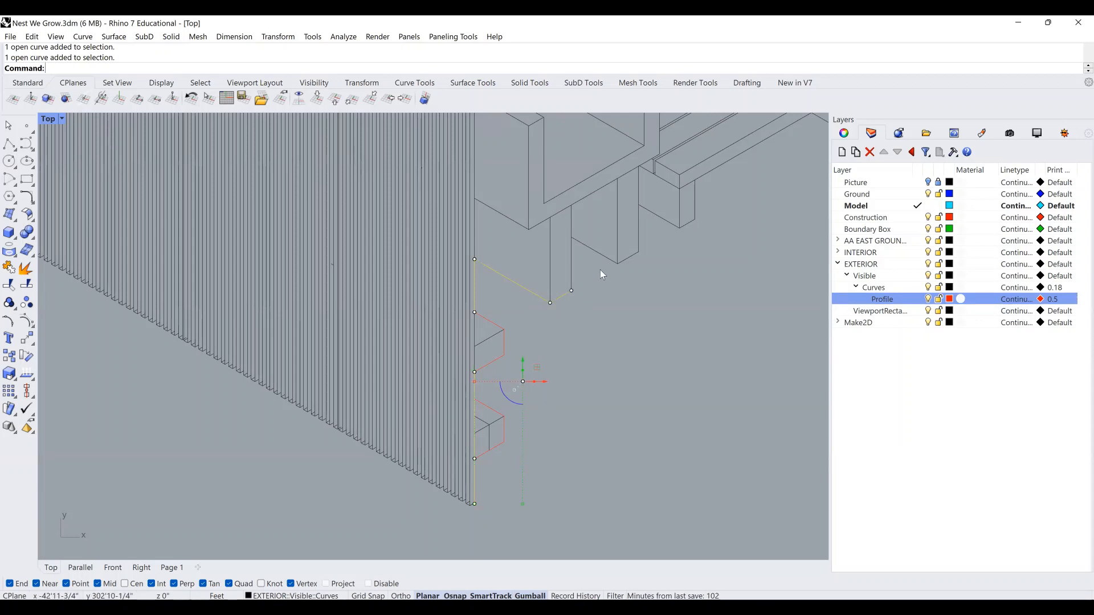
right_click(872, 298)
left_click(953, 509)
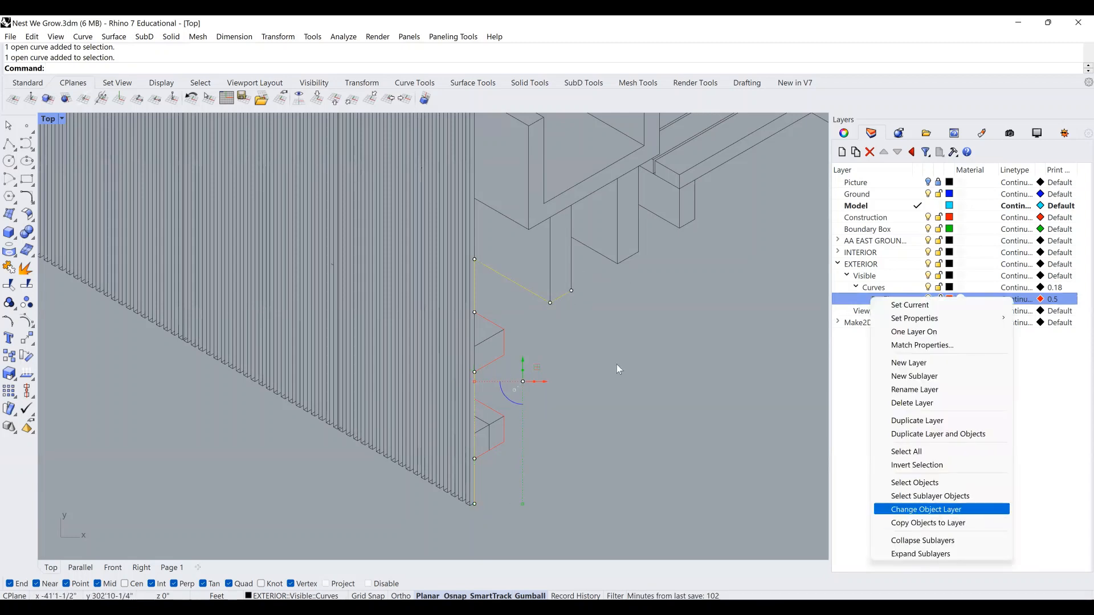
right_click_drag(637, 315, 553, 386)
key("Escape")
scroll(500, 382, "down", 2)
scroll(500, 382, "down", 3)
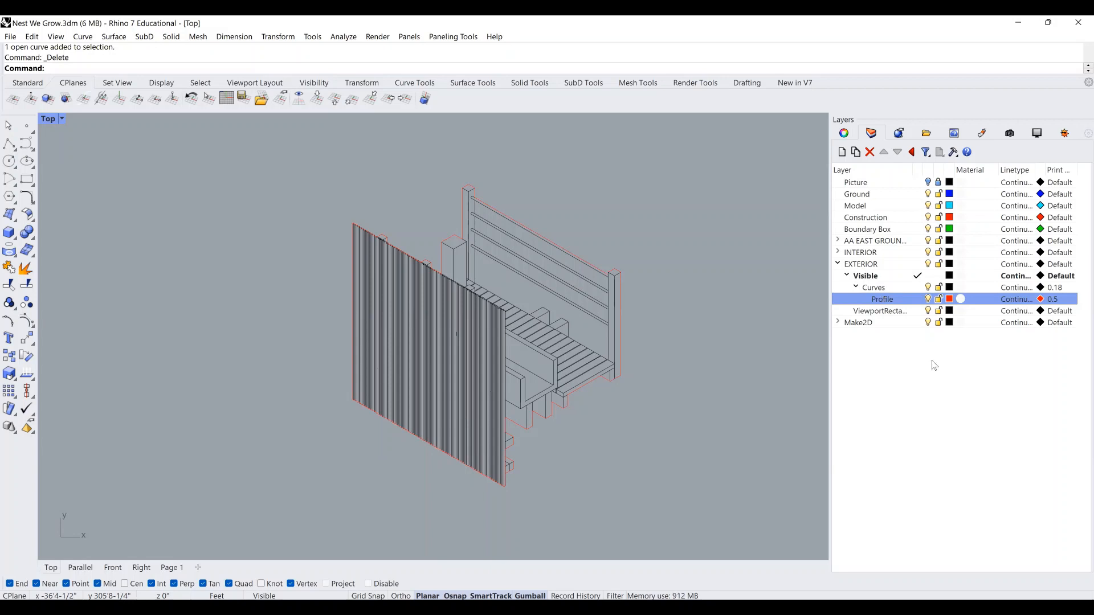
Create a new layer beside Profile under Curves and name it 'Surface Profile'.
key("ctrl+n")
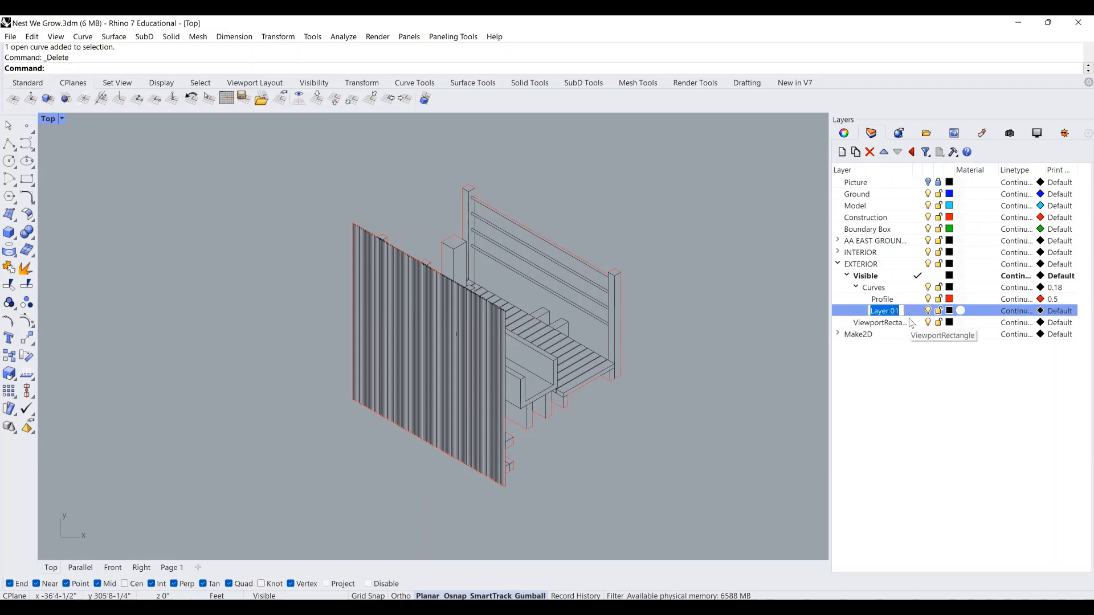
type("Surface Profile")
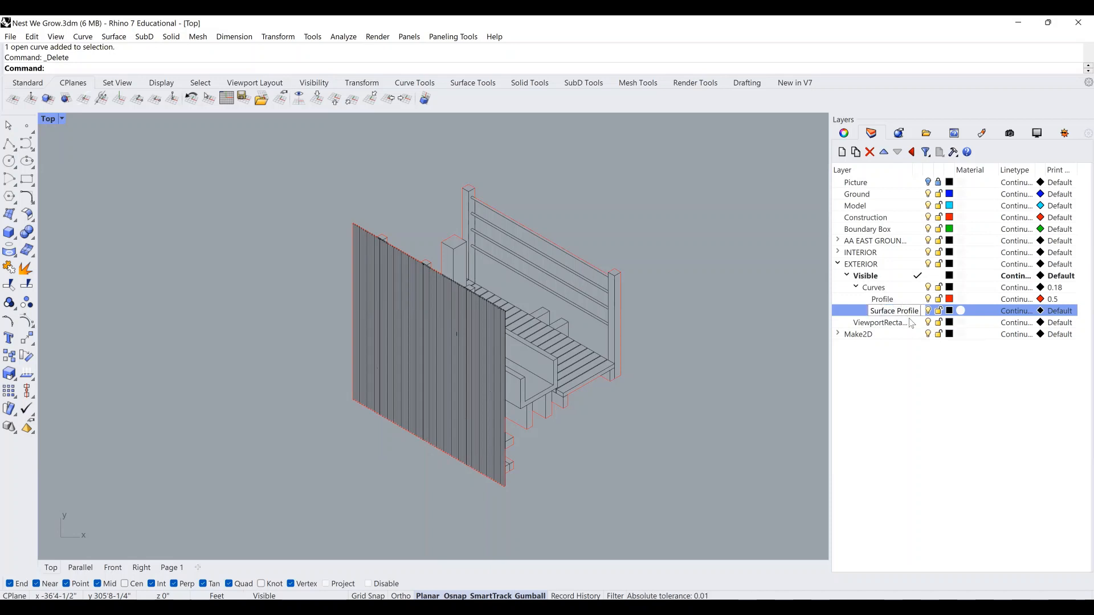
key("Return")
scroll(627, 363, "up", 1)
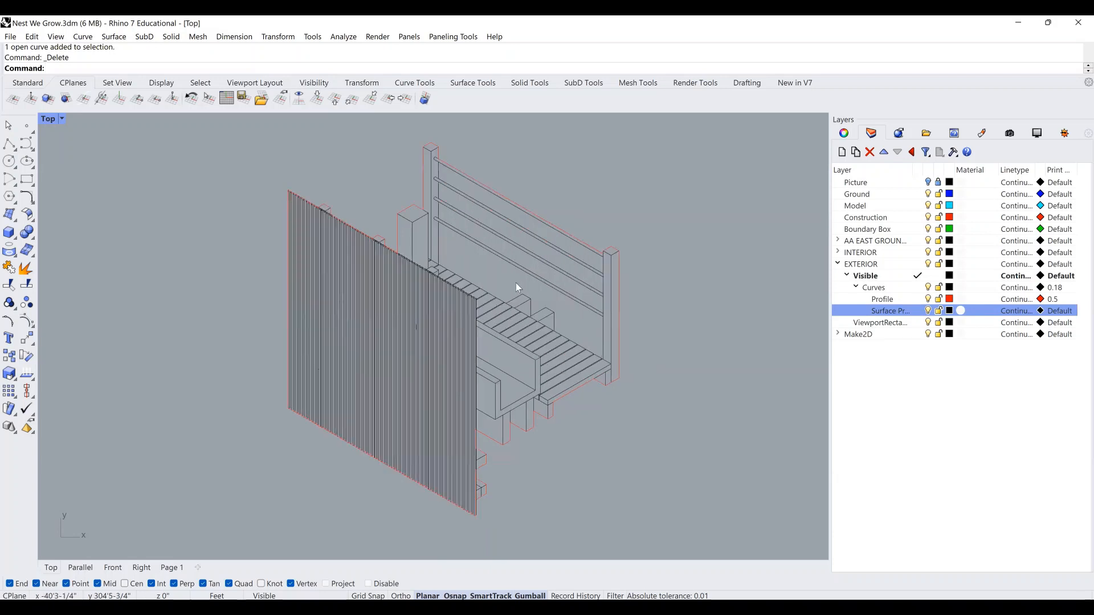
scroll(433, 252, "up", 2)
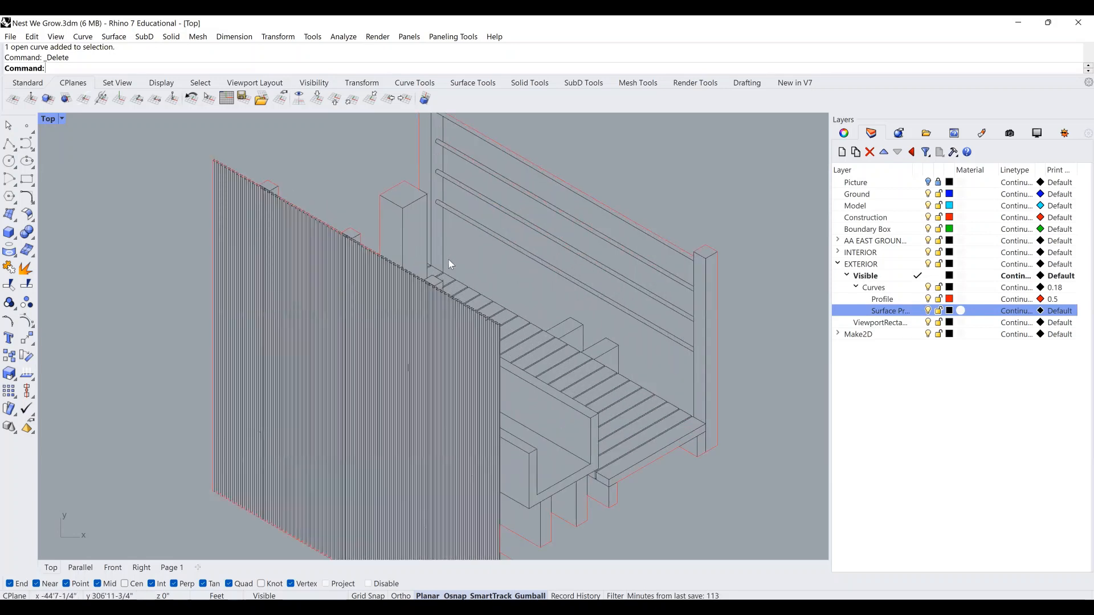
scroll(449, 259, "down", 1)
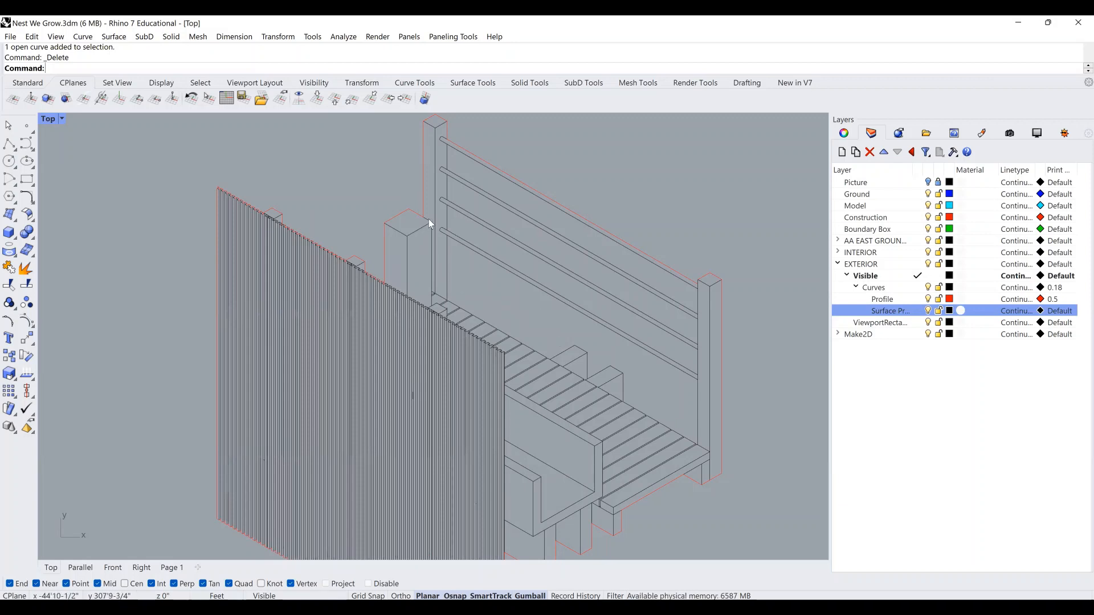
scroll(428, 217, "up", 1)
scroll(433, 280, "up", 1)
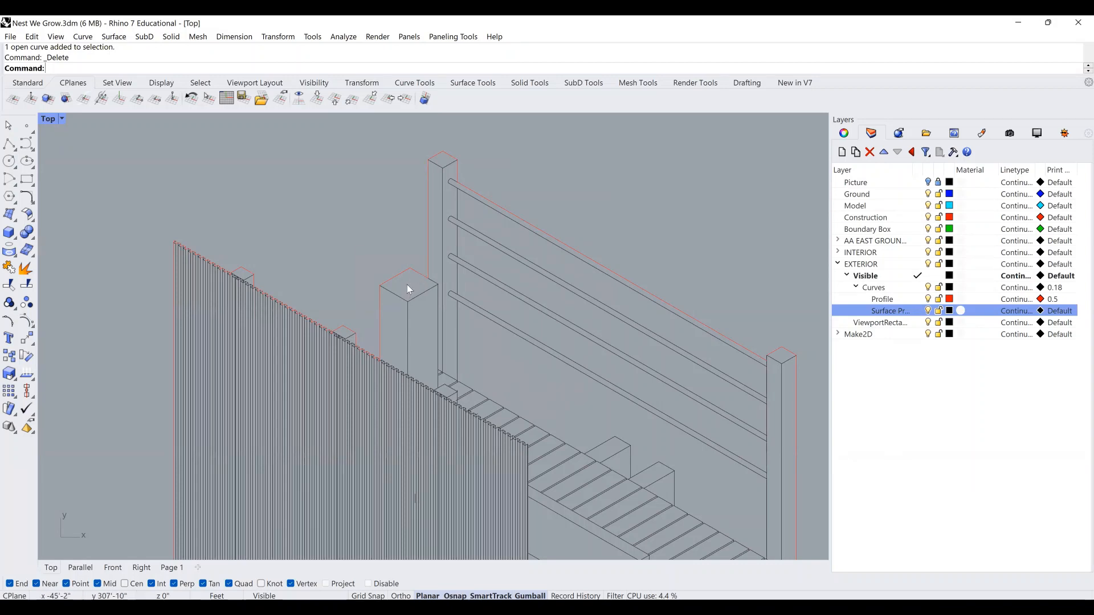
scroll(406, 285, "down", 3)
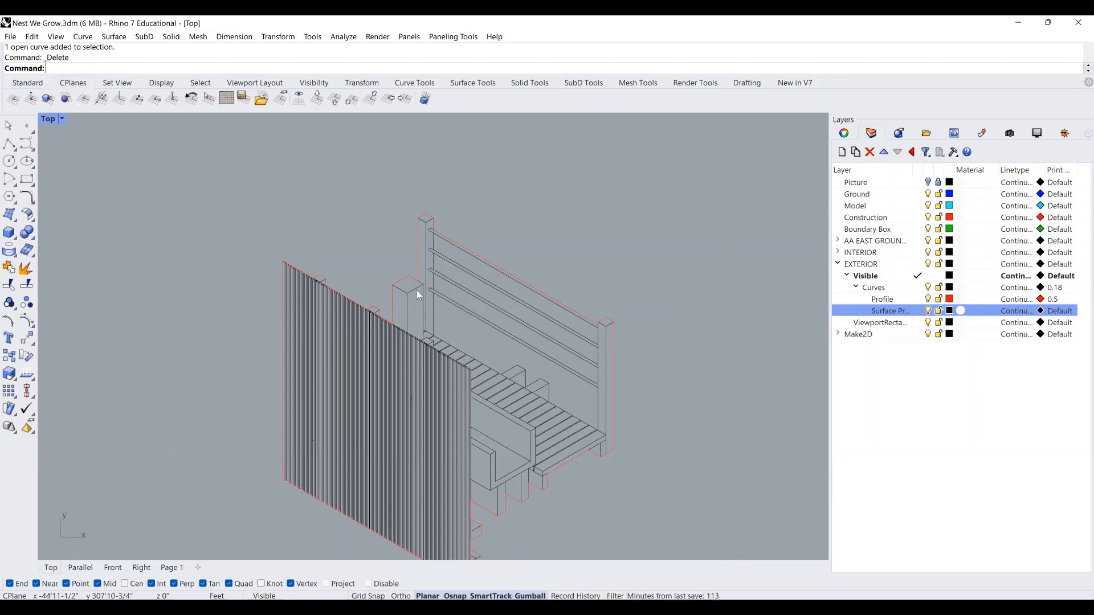
scroll(410, 277, "up", 3)
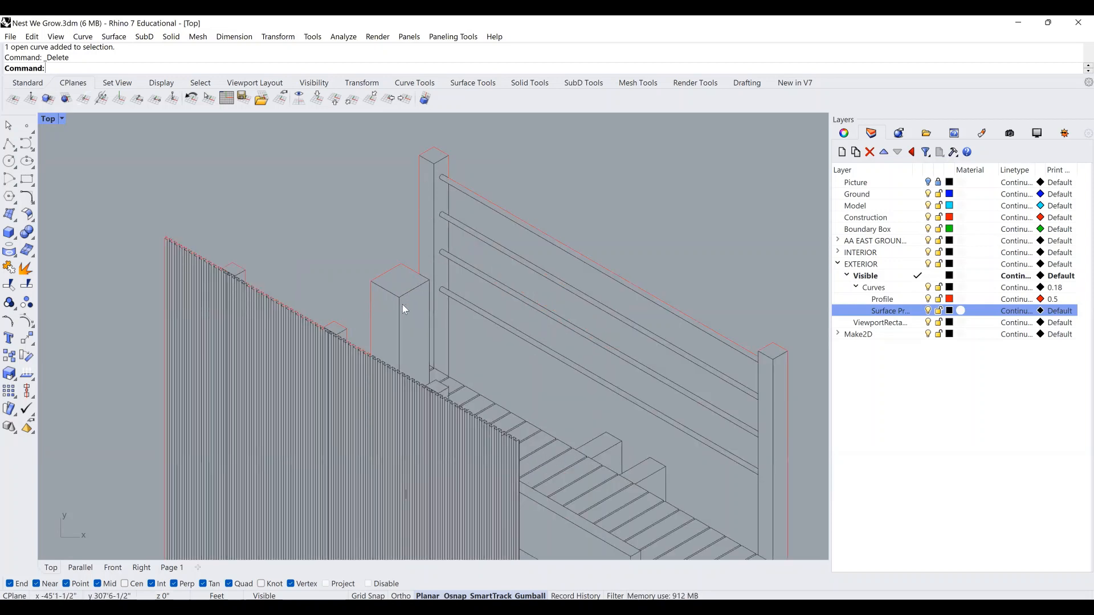
scroll(428, 278, "up", 2)
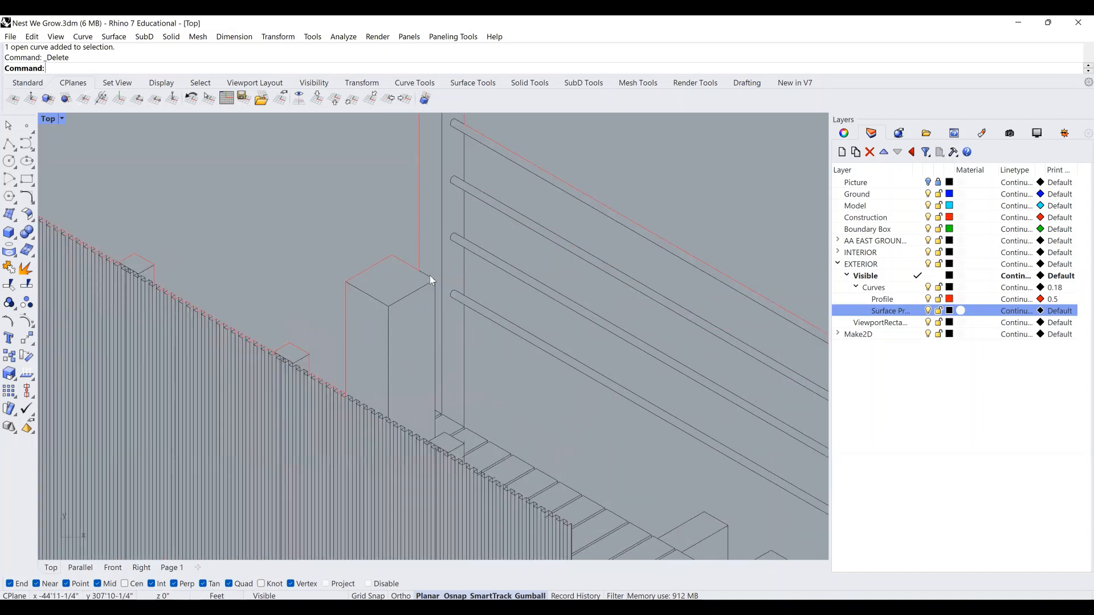
Make Surface Profile blue and move the post's vertical edge curve onto it.
left_click(436, 302)
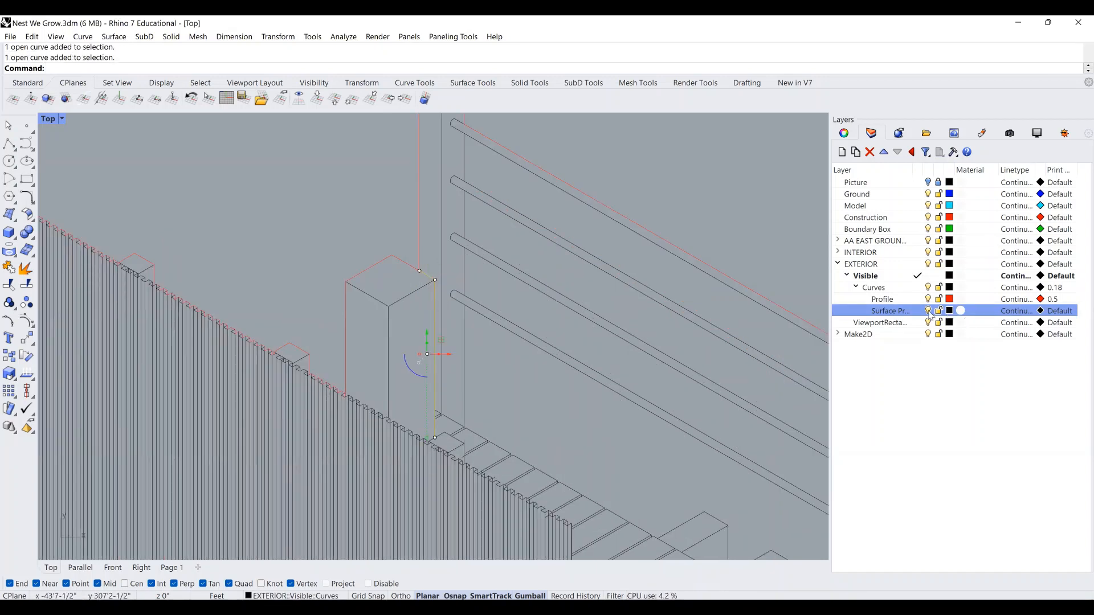
left_click(177, 460)
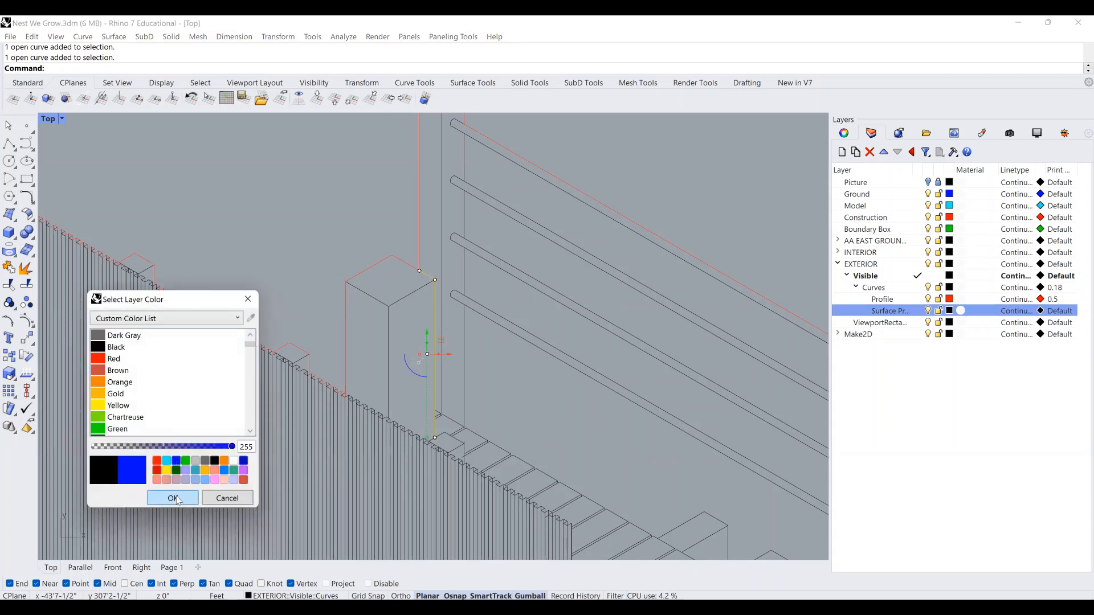
key("Return")
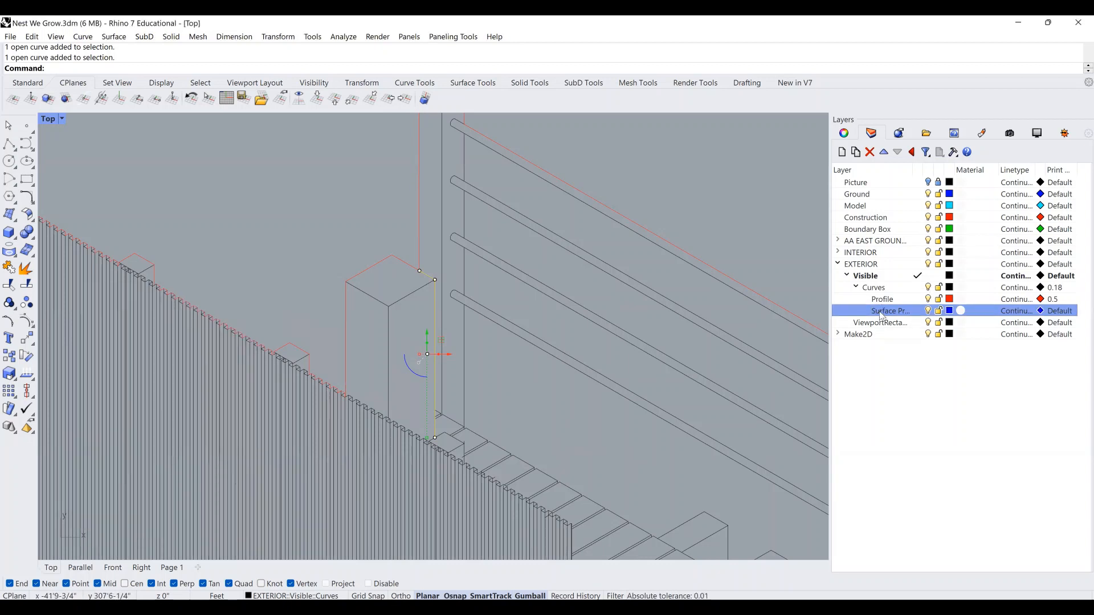
right_click(880, 314)
left_click(940, 523)
scroll(507, 360, "down", 4)
right_click_drag(587, 200, 479, 210)
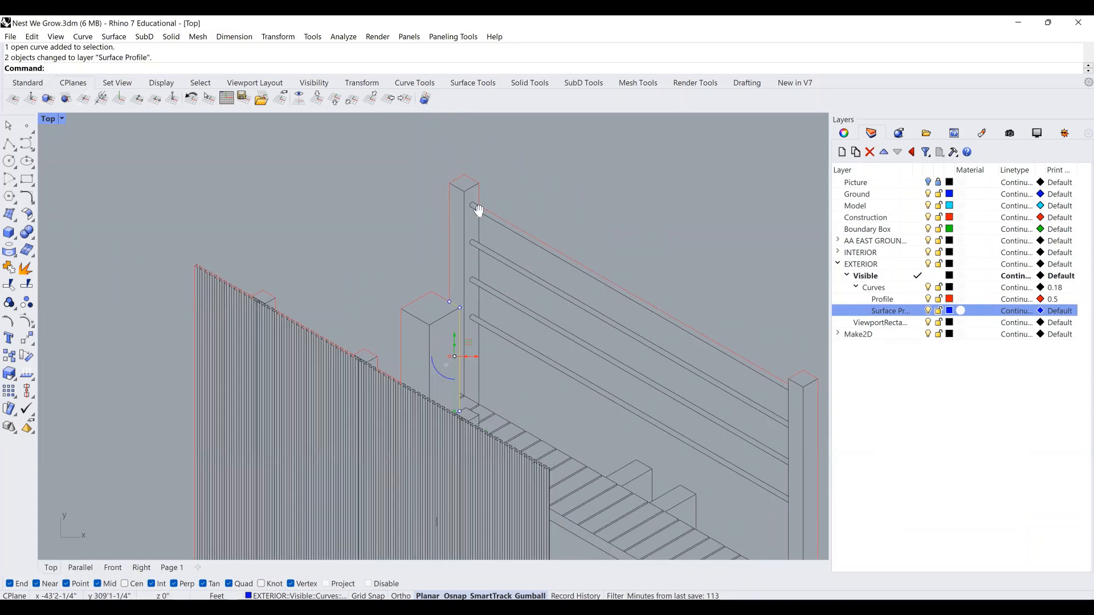
scroll(479, 210, "up", 3)
Select more post and railing curves and move all five onto Surface Profile.
left_click(477, 265)
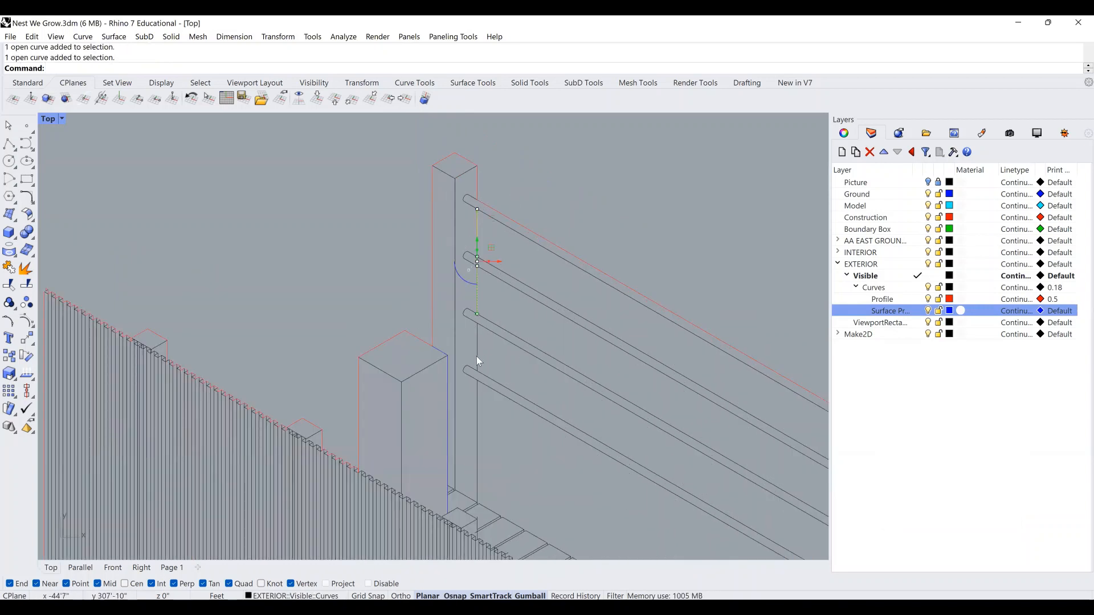
scroll(544, 290, "down", 3)
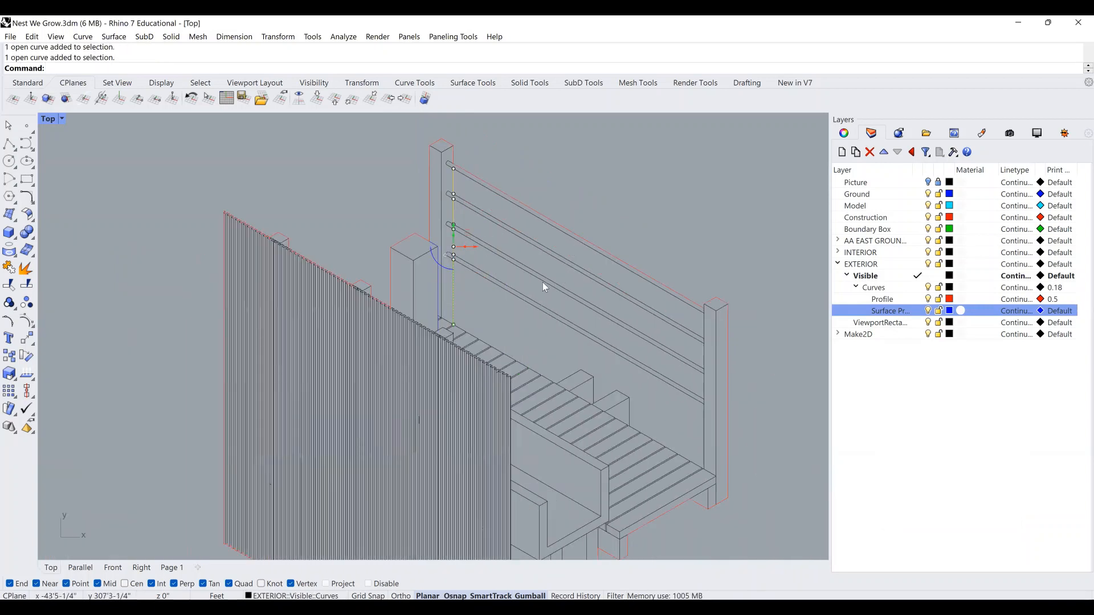
right_click_drag(658, 261, 604, 206)
left_click(652, 273, "shift")
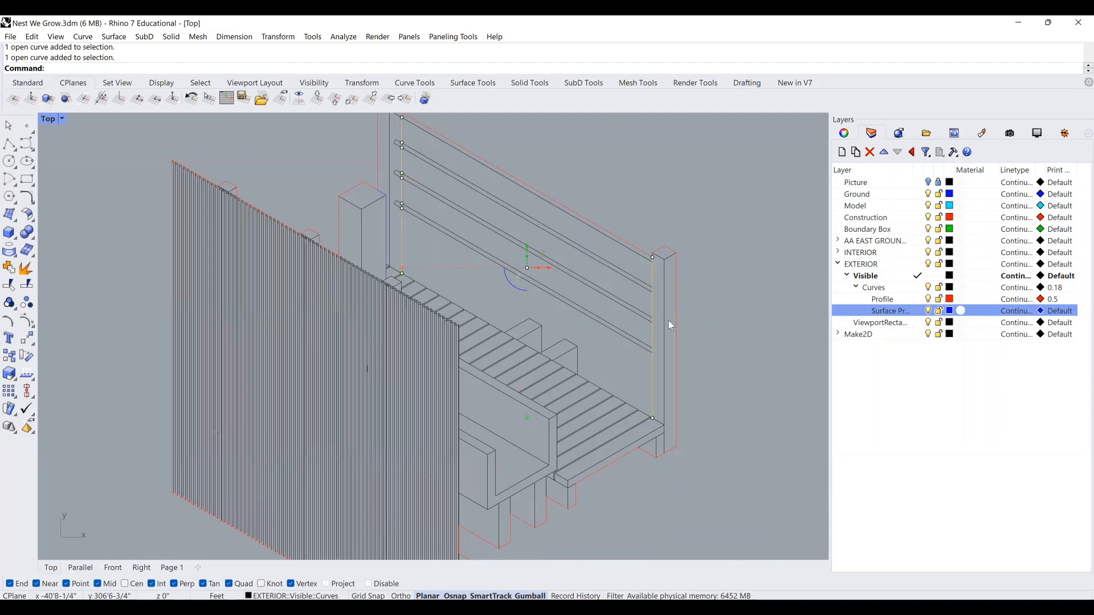
scroll(667, 321, "up", 2)
scroll(645, 175, "up", 5)
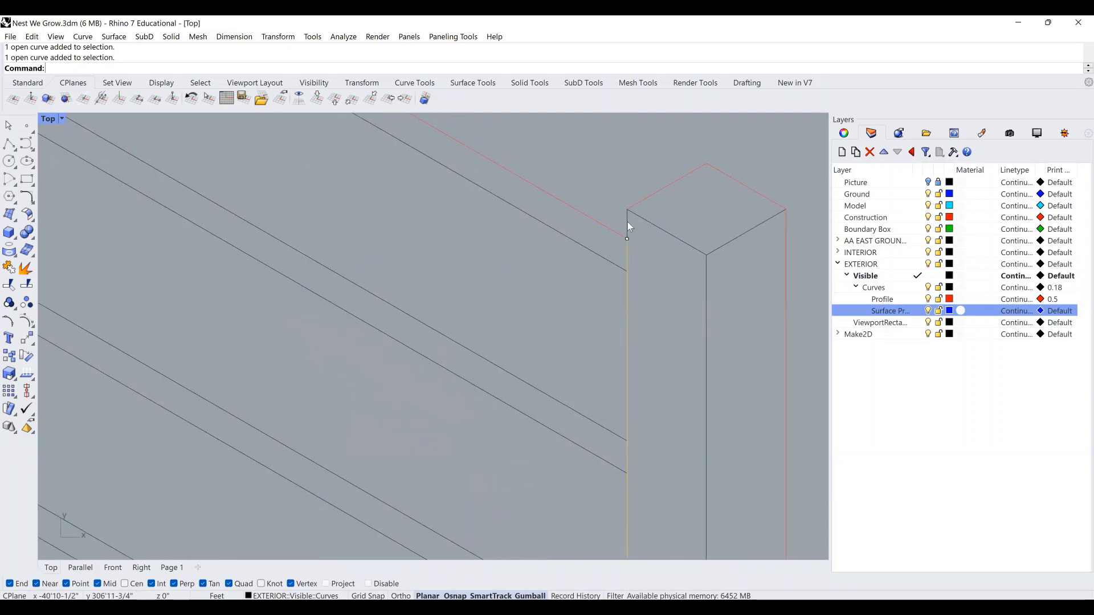
mouse_move(627, 219)
right_mouse_down()
mouse_move(657, 208)
mouse_move(634, 217)
right_mouse_up()
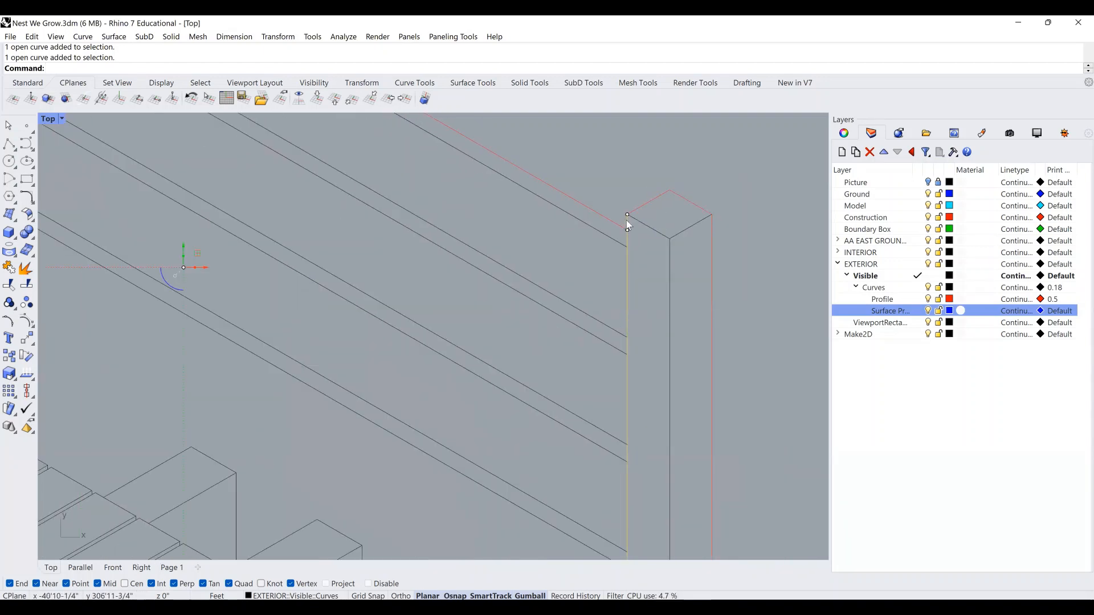
left_click(626, 220, "ctrl")
scroll(716, 296, "down", 3)
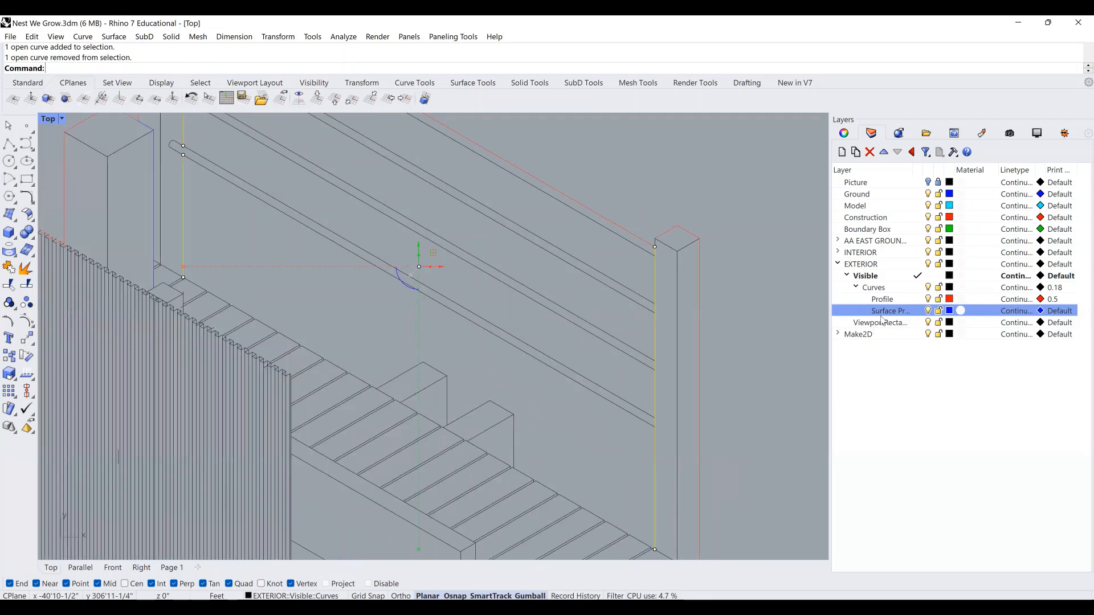
left_click(959, 524)
scroll(658, 184, "up", 2)
scroll(655, 219, "up", 1)
Put one chosen curve back onto the Profile layer.
key("Escape")
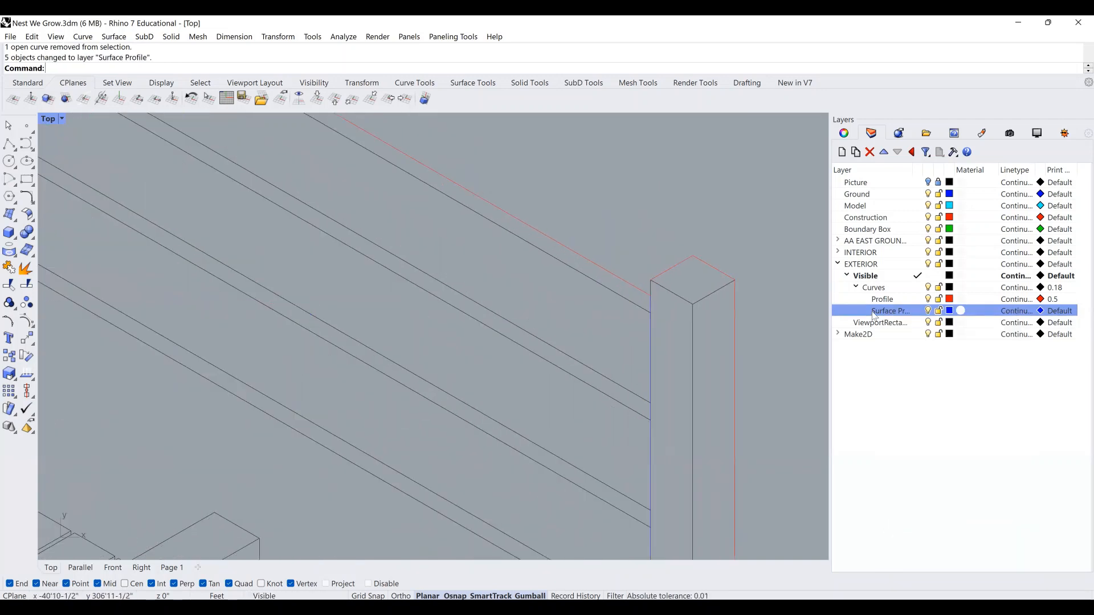
right_click(898, 302)
left_click(968, 509)
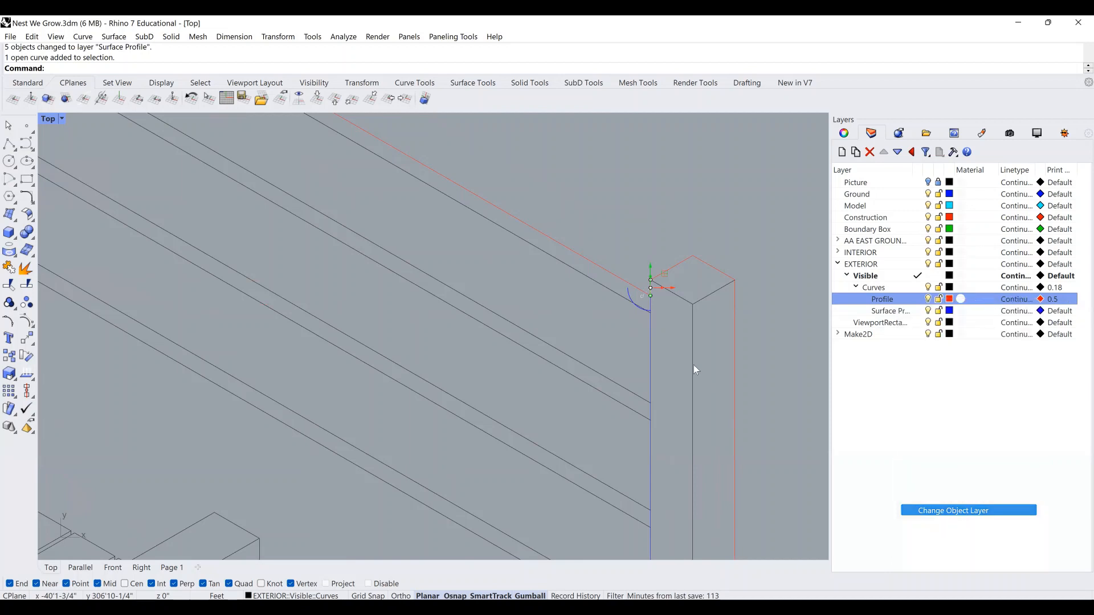
scroll(675, 231, "down", 2)
scroll(654, 312, "down", 5)
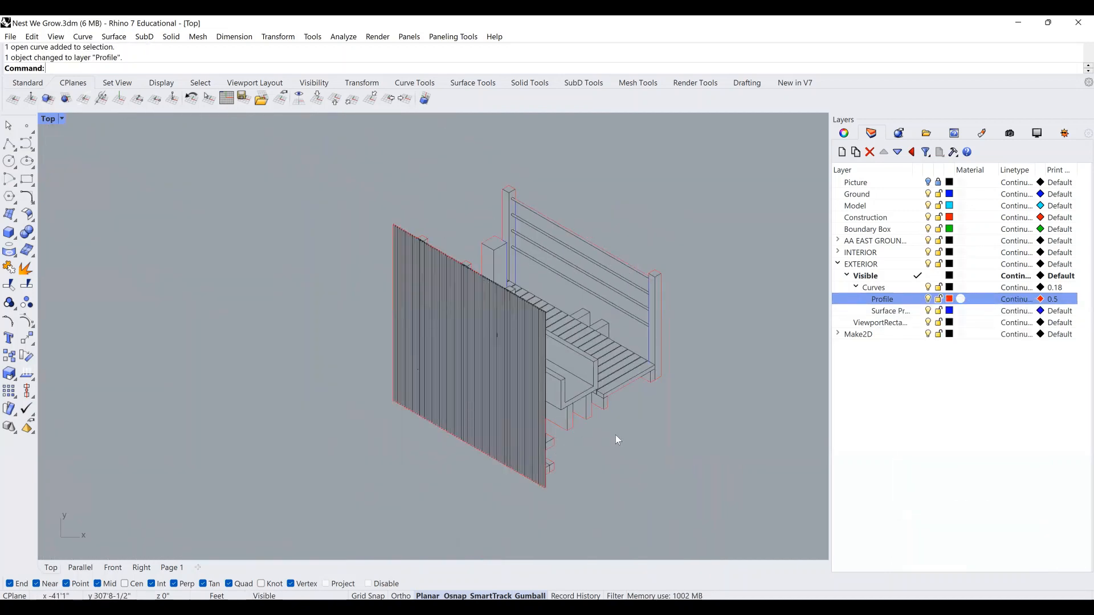
scroll(548, 343, "up", 1)
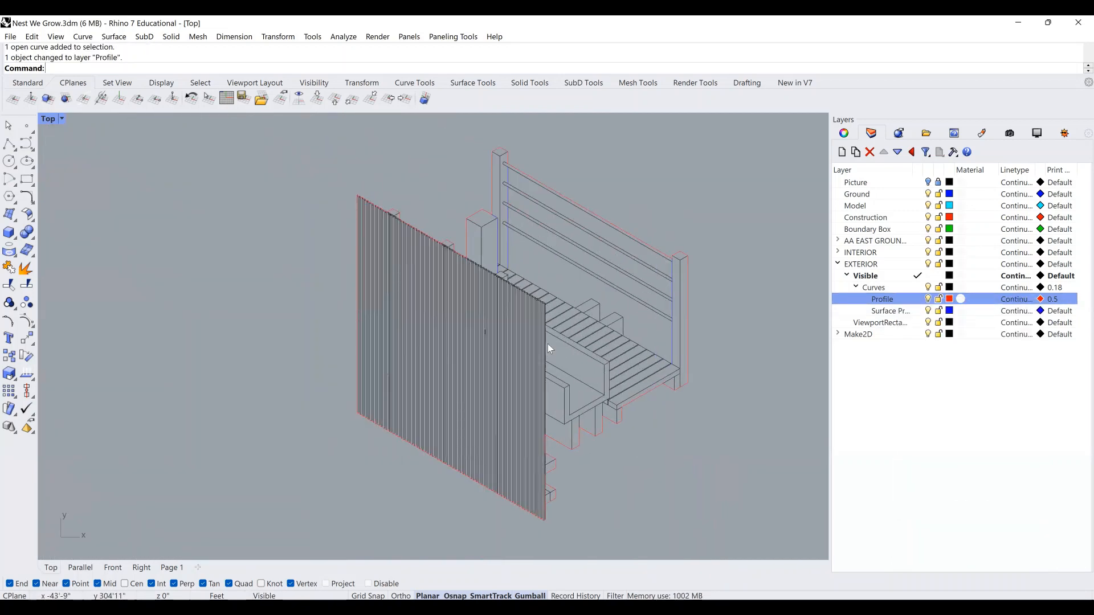
scroll(483, 336, "up", 2)
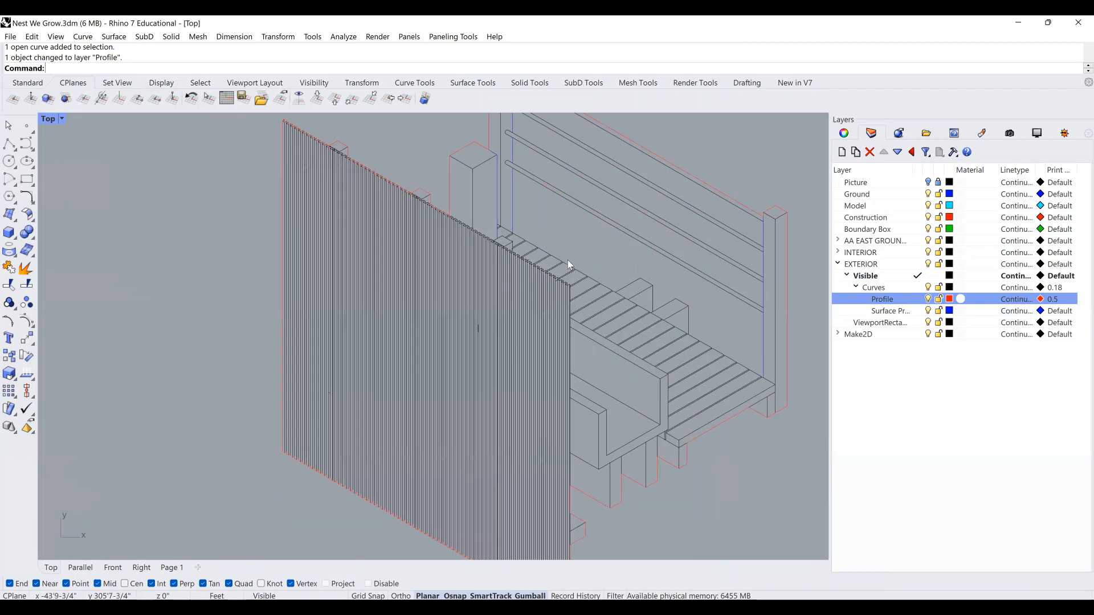
right_click_drag(568, 258, 566, 262)
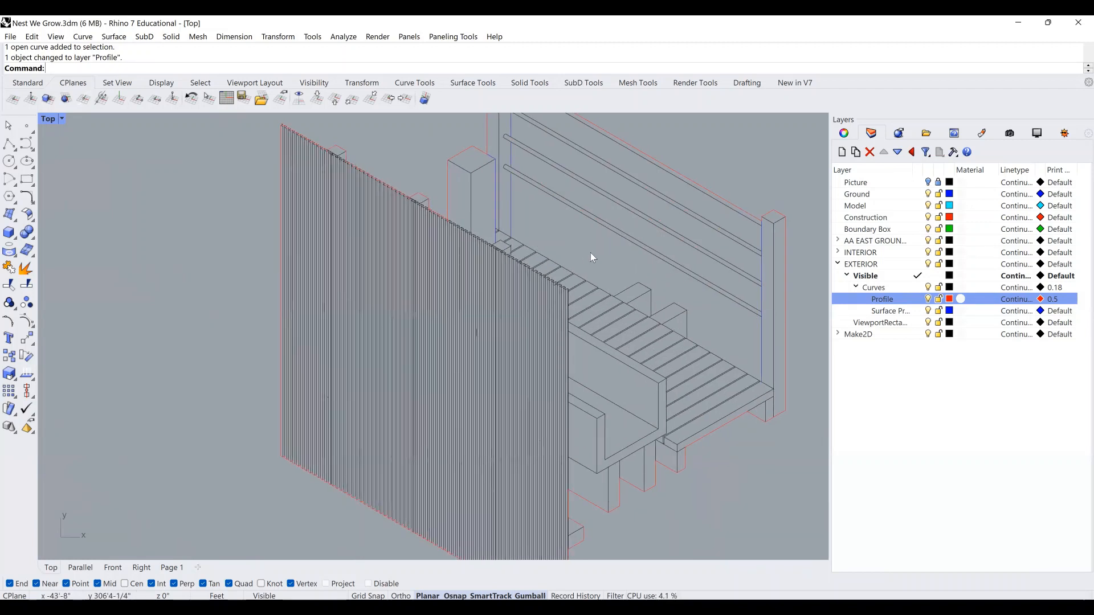
right_click_drag(587, 270, 575, 311)
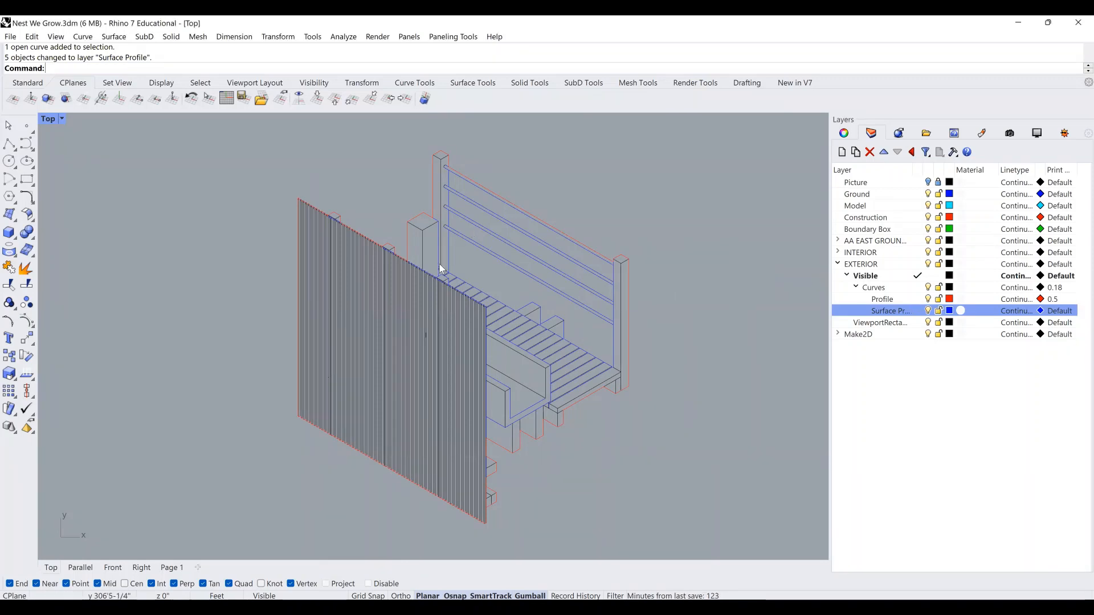
Add a new layer below Surface Profile and name it 'Surface Elements'.
right_click(953, 372)
left_click(952, 369)
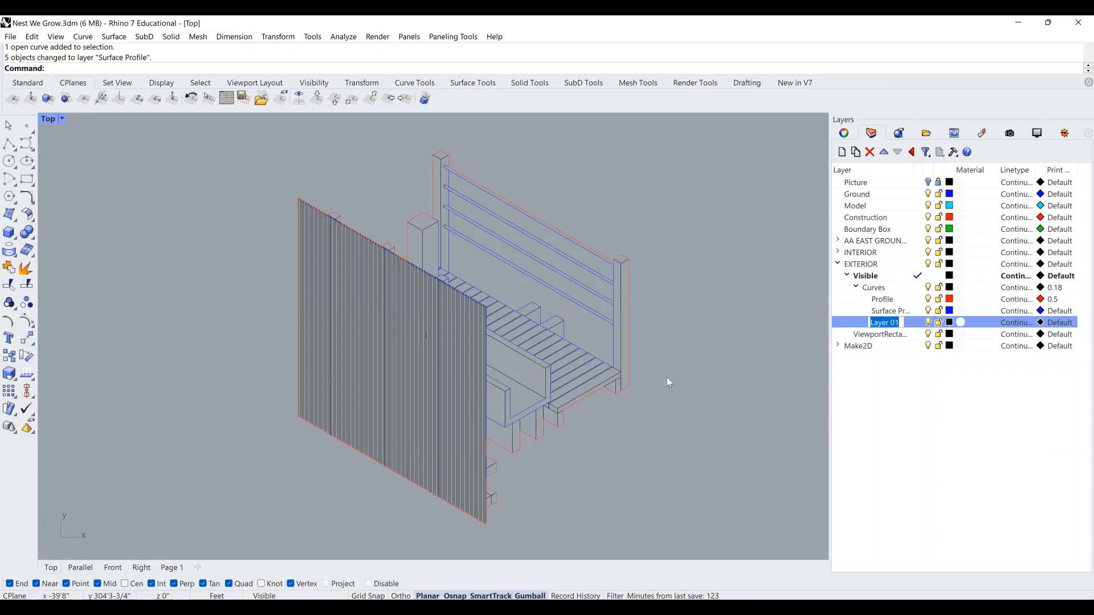
type("Surface")
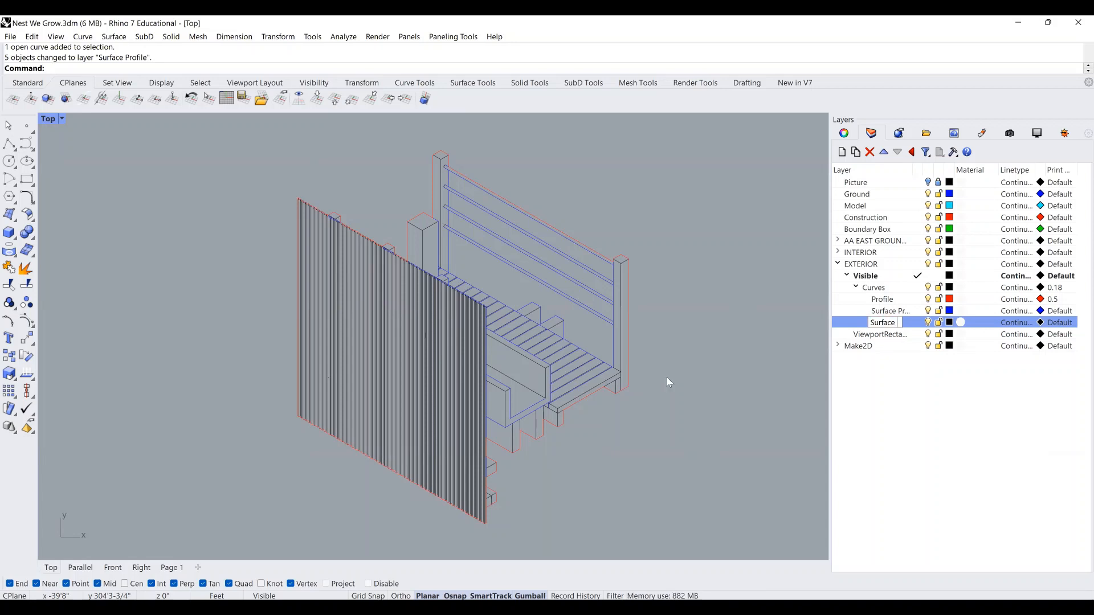
type(" Elements")
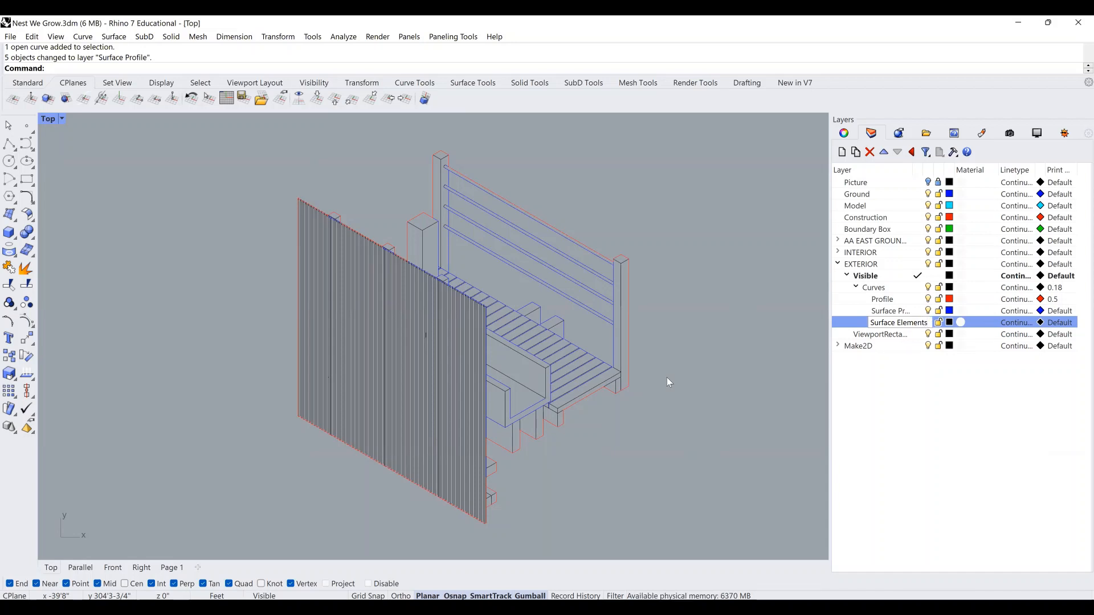
key("Return")
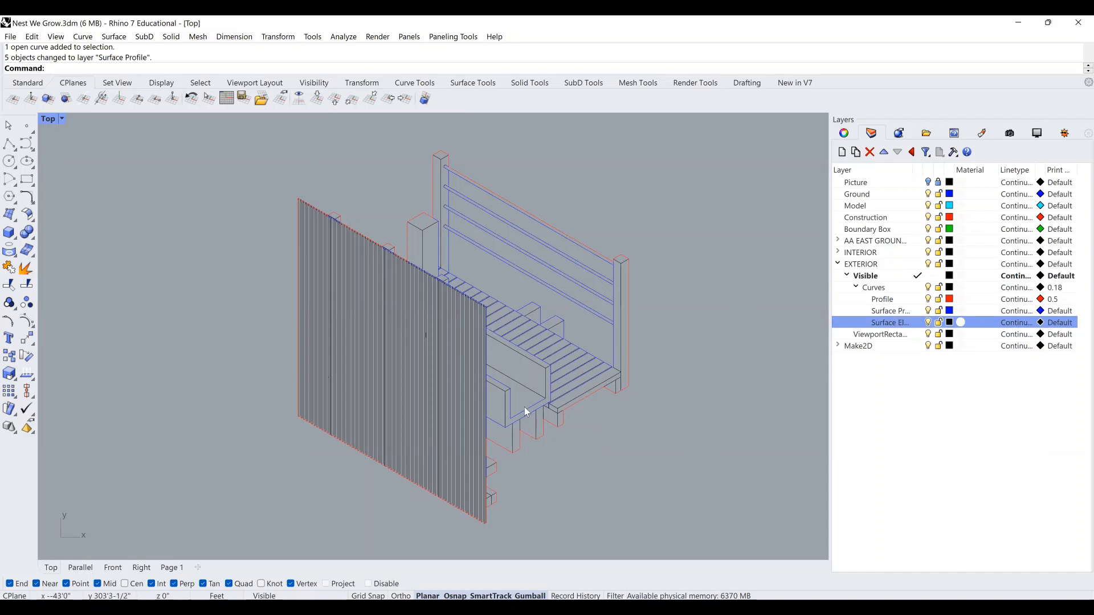
Zoom in on the fin screen and delete the stray open arc among its vertical lines.
scroll(522, 395, "up", 2)
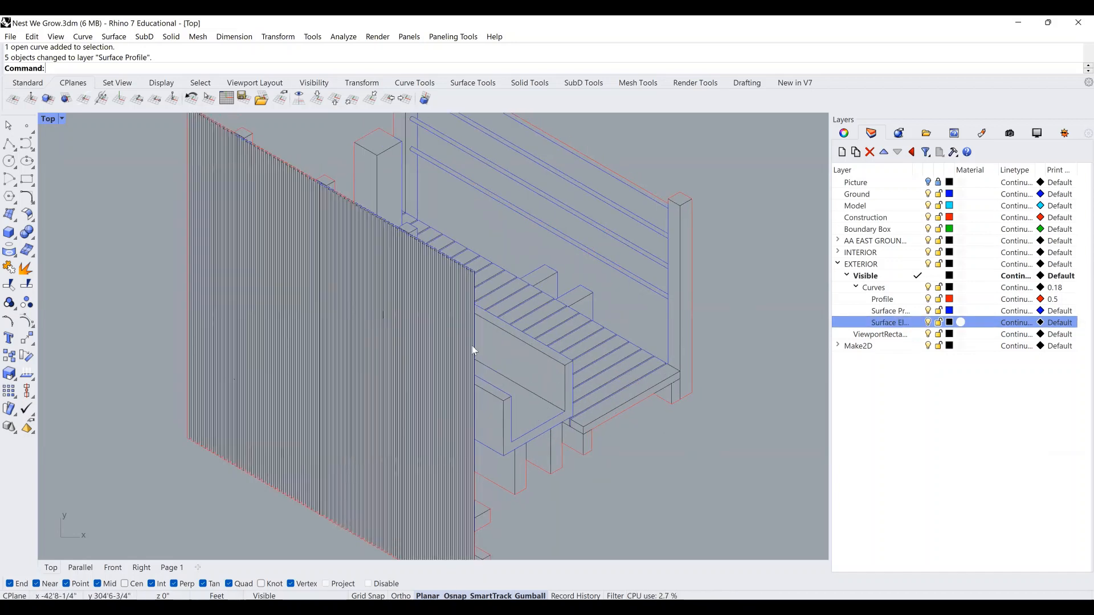
scroll(471, 346, "up", 1)
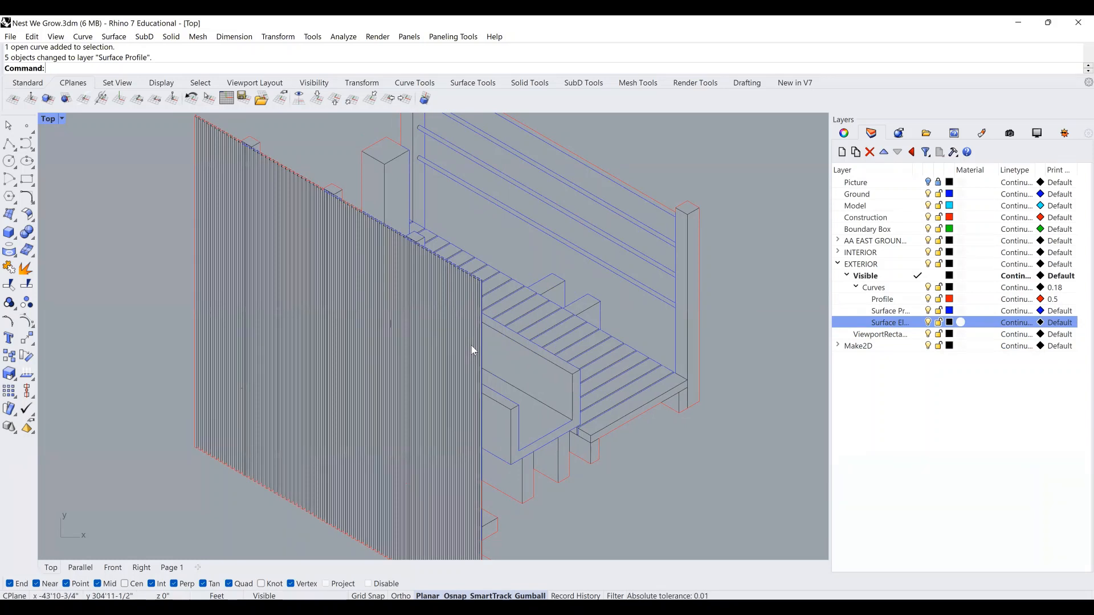
right_click_drag(230, 212, 258, 238)
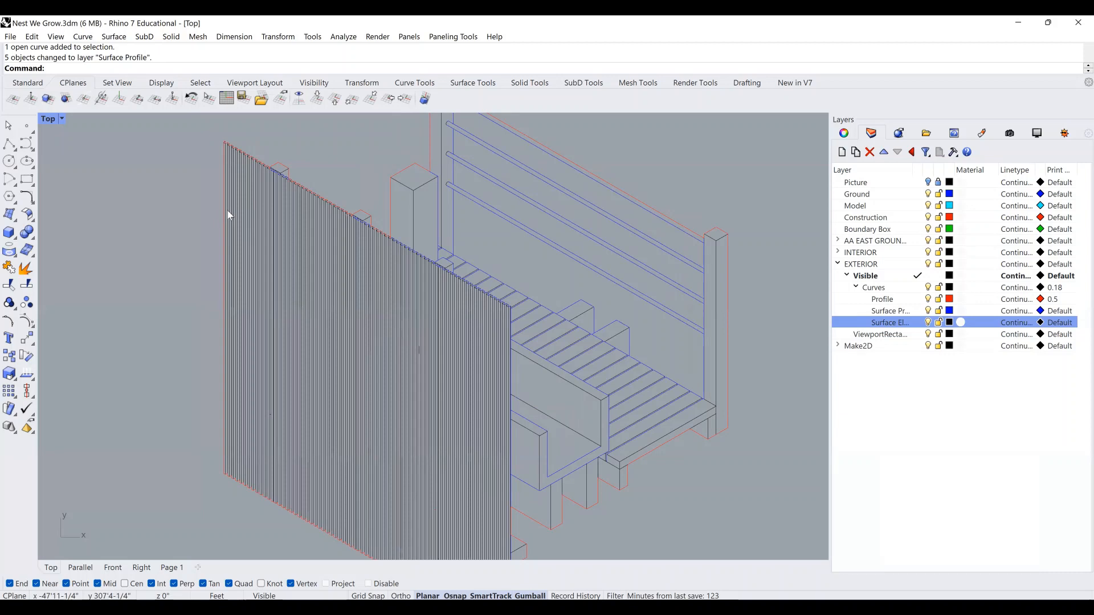
scroll(251, 161, "up", 3)
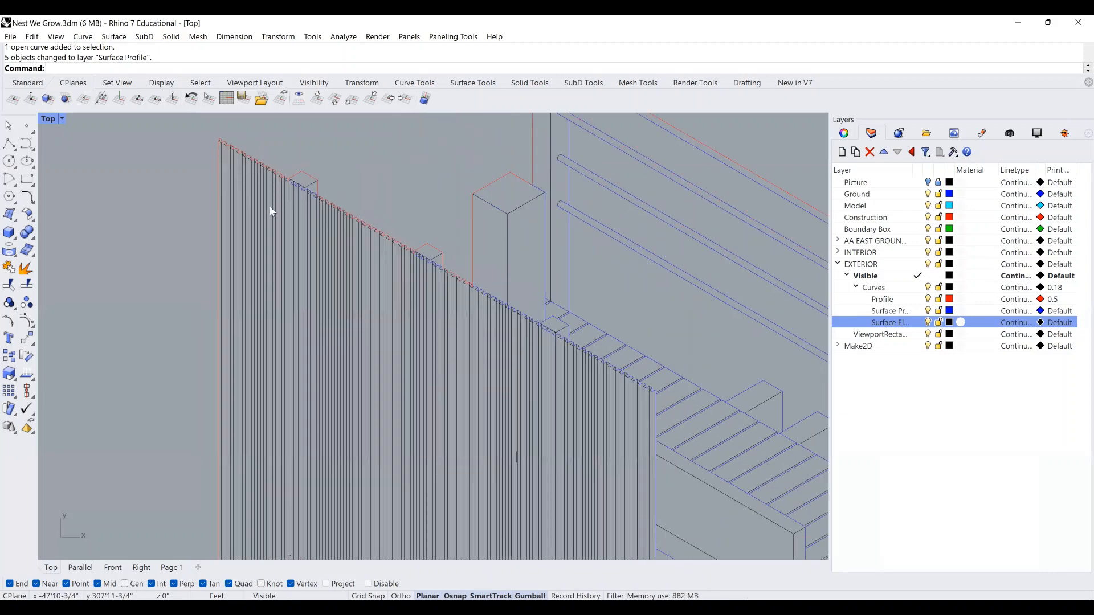
right_click_drag(496, 230, 470, 278)
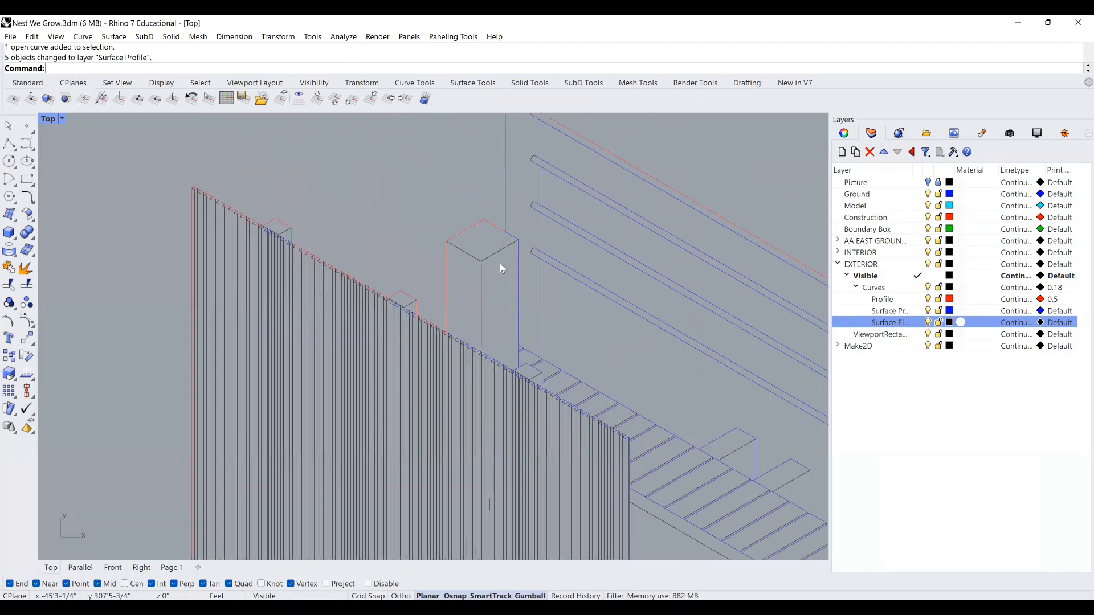
scroll(500, 263, "up", 2)
scroll(495, 262, "up", 3)
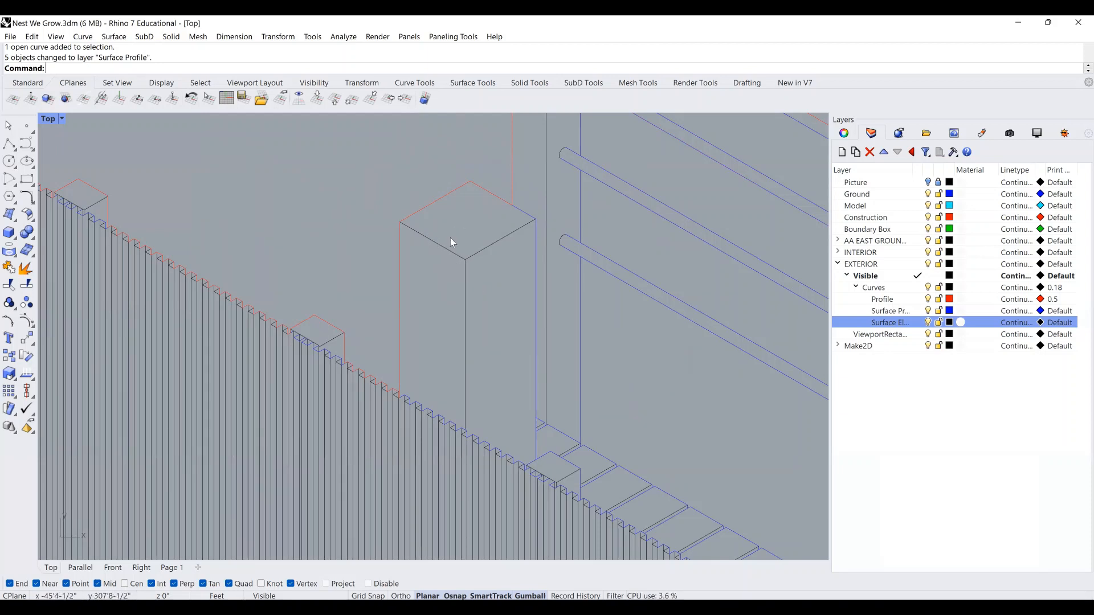
scroll(450, 297, "down", 3)
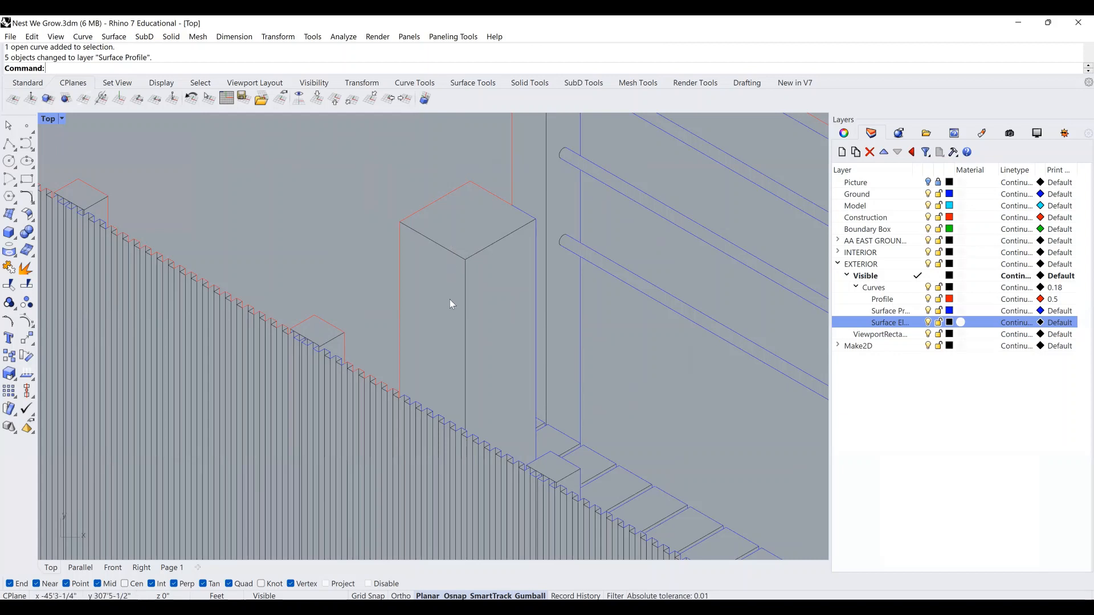
right_click_drag(516, 324, 327, 228)
right_click_drag(450, 405, 373, 219)
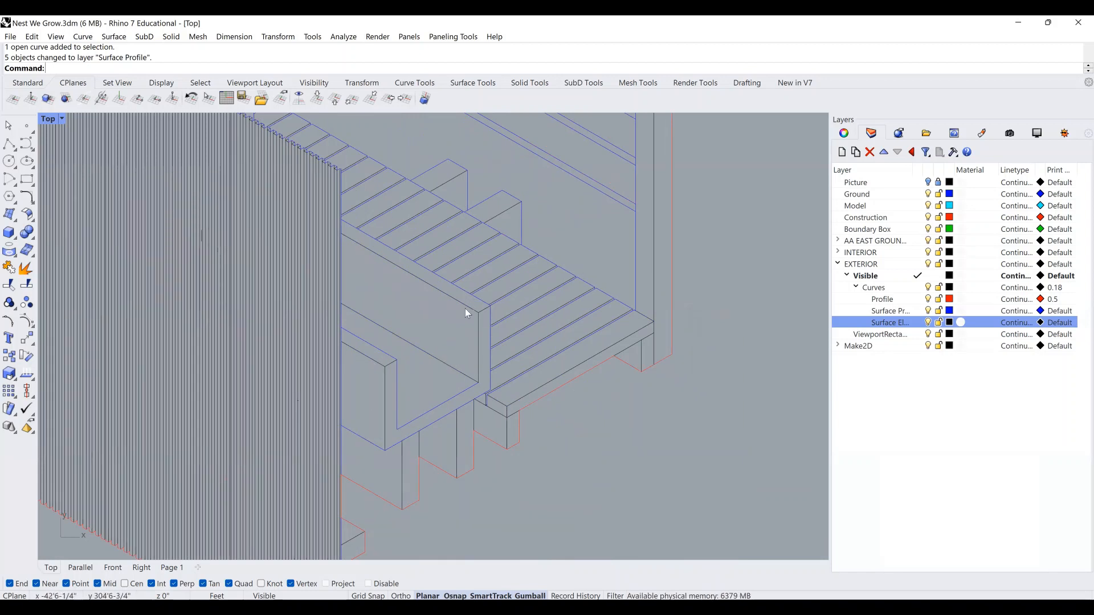
right_click_drag(457, 323, 481, 326)
scroll(240, 237, "up", 3)
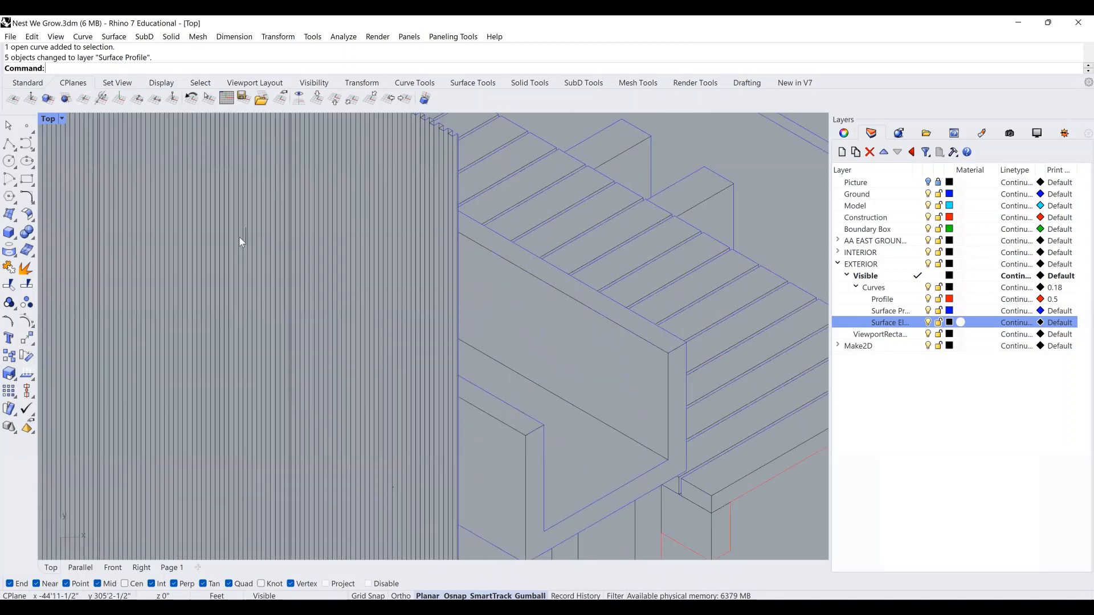
left_click(247, 236)
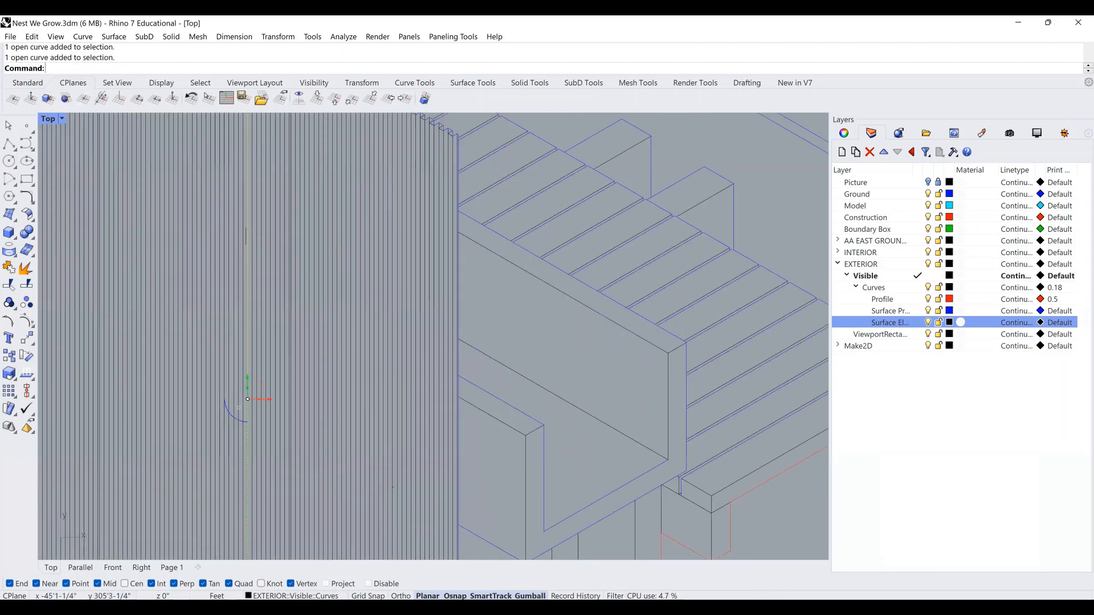
key("Delete")
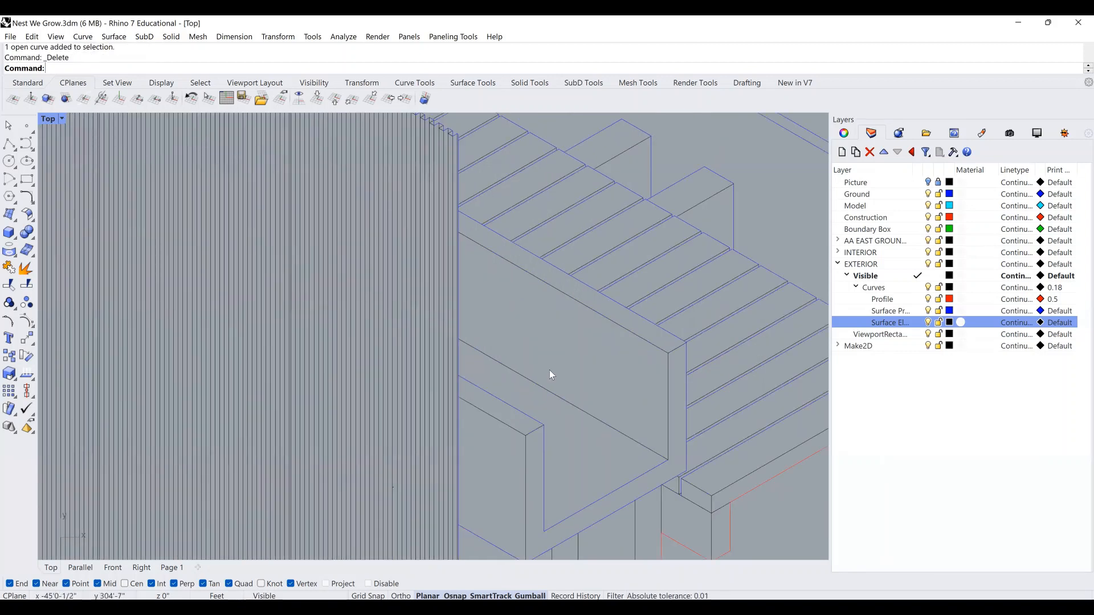
scroll(551, 369, "down", 6)
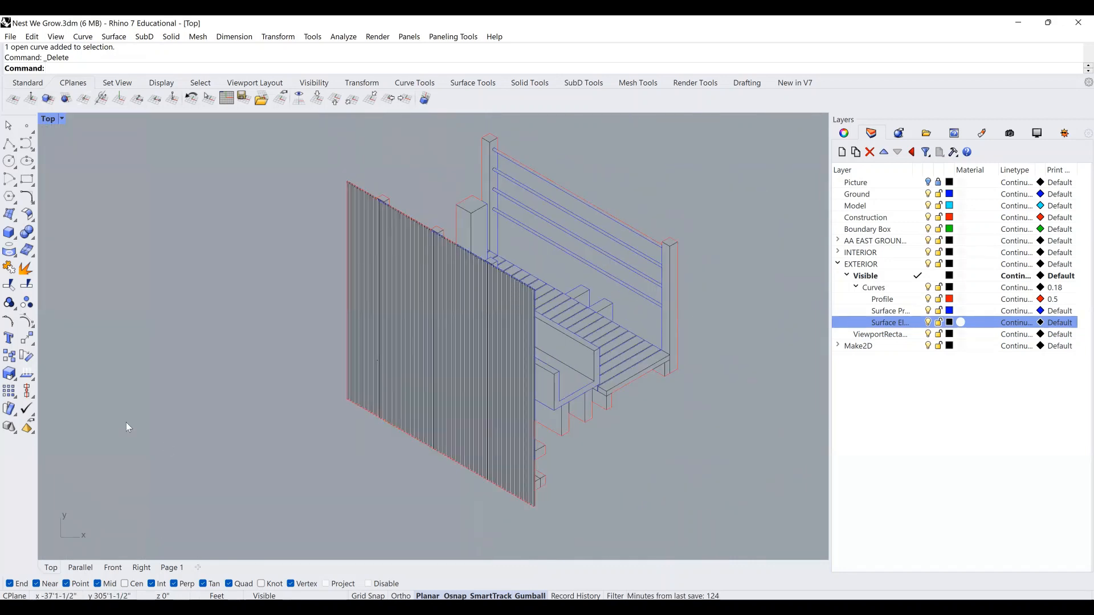
Make Surface Elements gold and lock the Profile and Surface Profile layers.
left_click(114, 406)
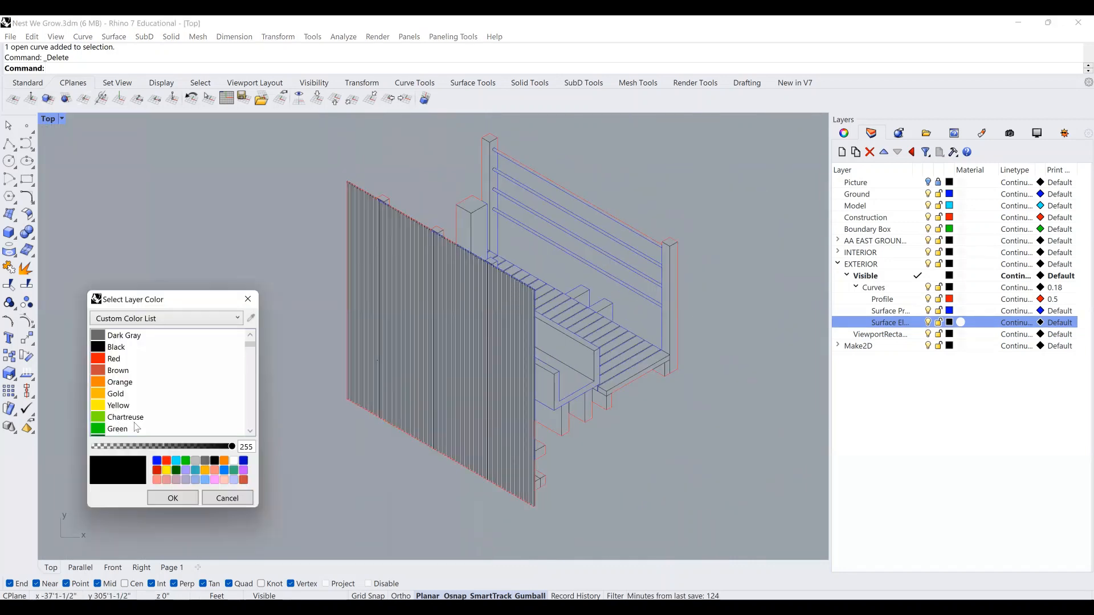
left_click(170, 498)
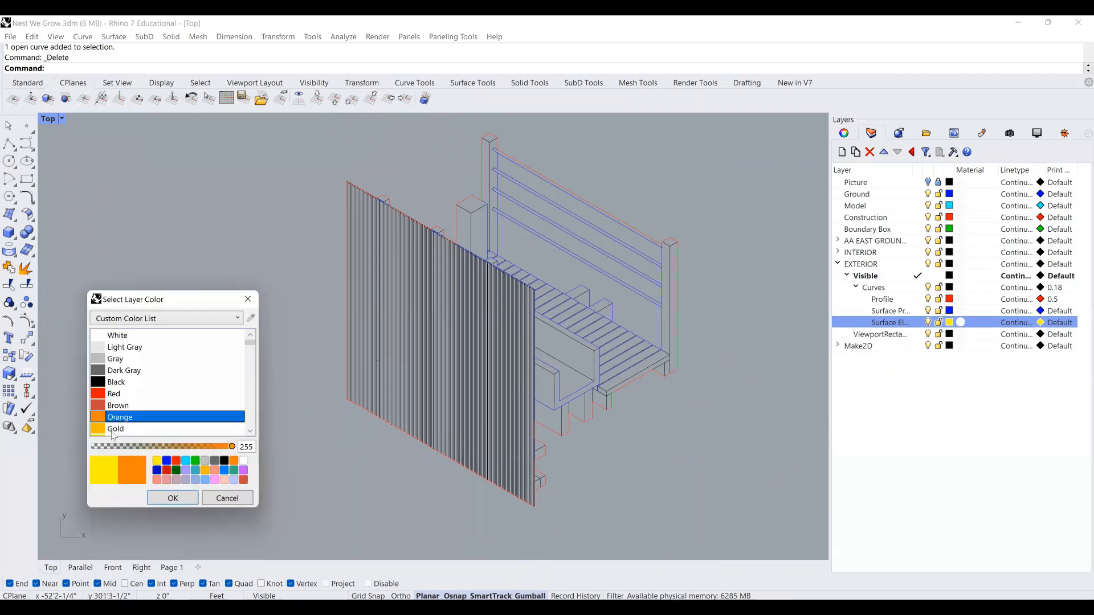
left_click(115, 429)
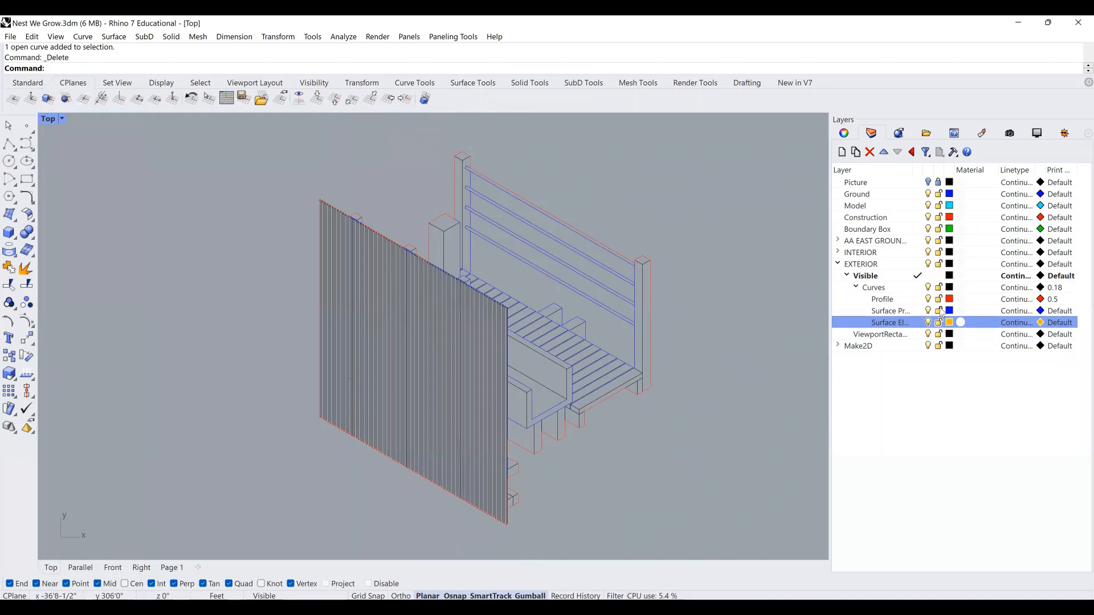
left_click(939, 311)
left_click(889, 310)
left_click(882, 299)
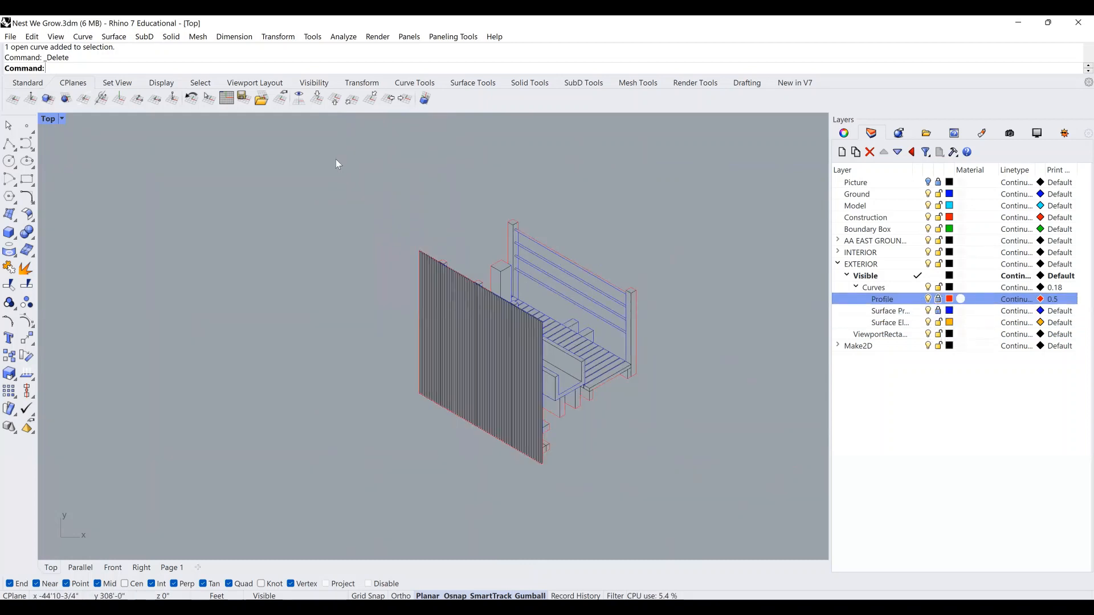
Window-select all 452 slatted-wall curves and move them onto Surface Elements.
left_click_drag(336, 164, 741, 515)
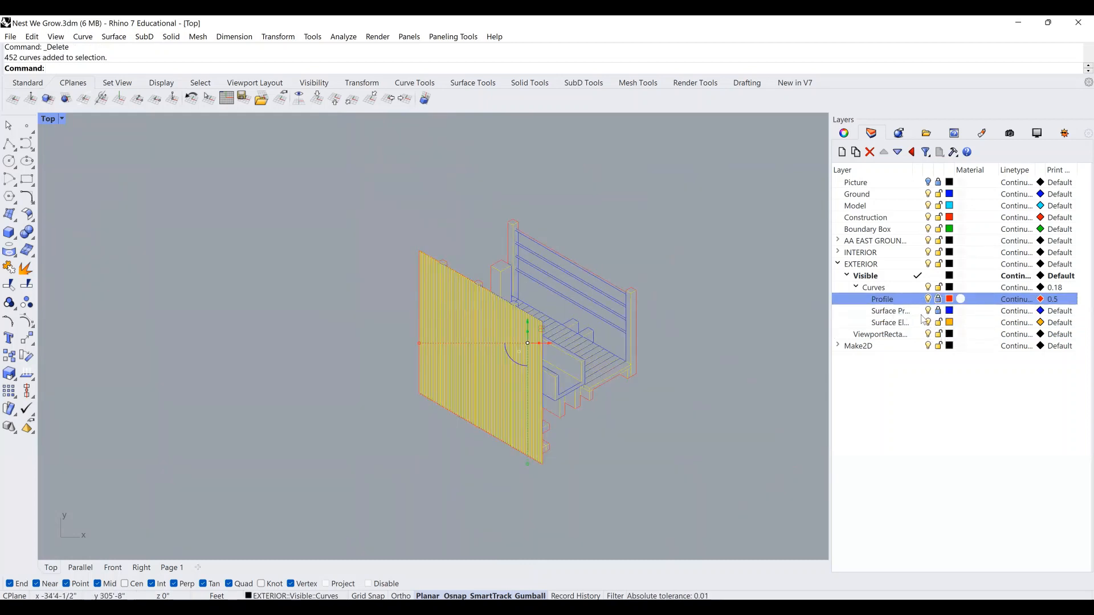
right_click(902, 322)
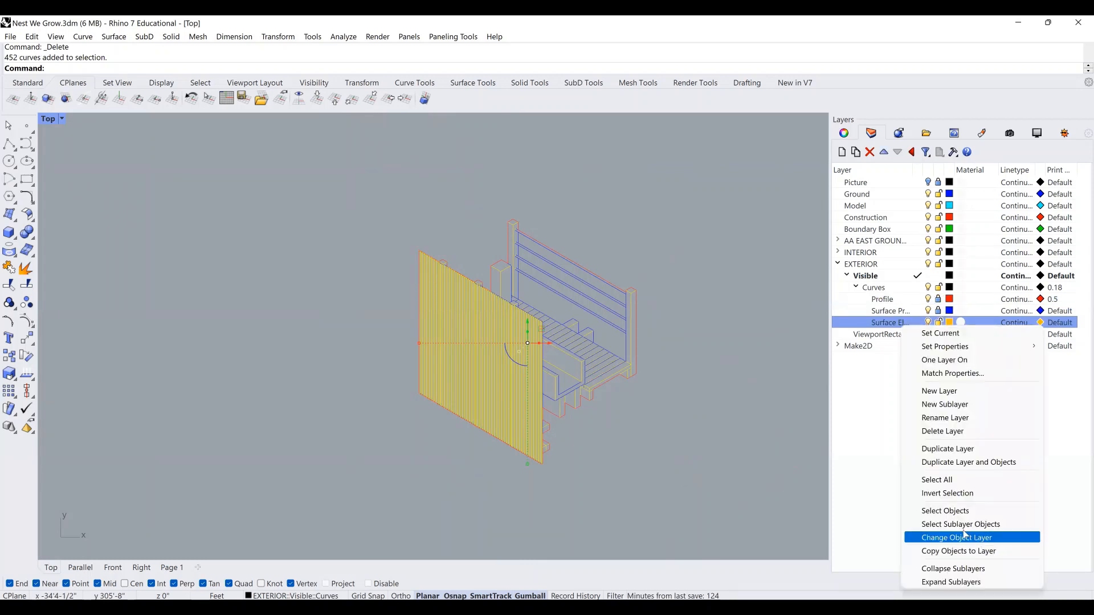
left_click(935, 534)
scroll(520, 341, "up", 3)
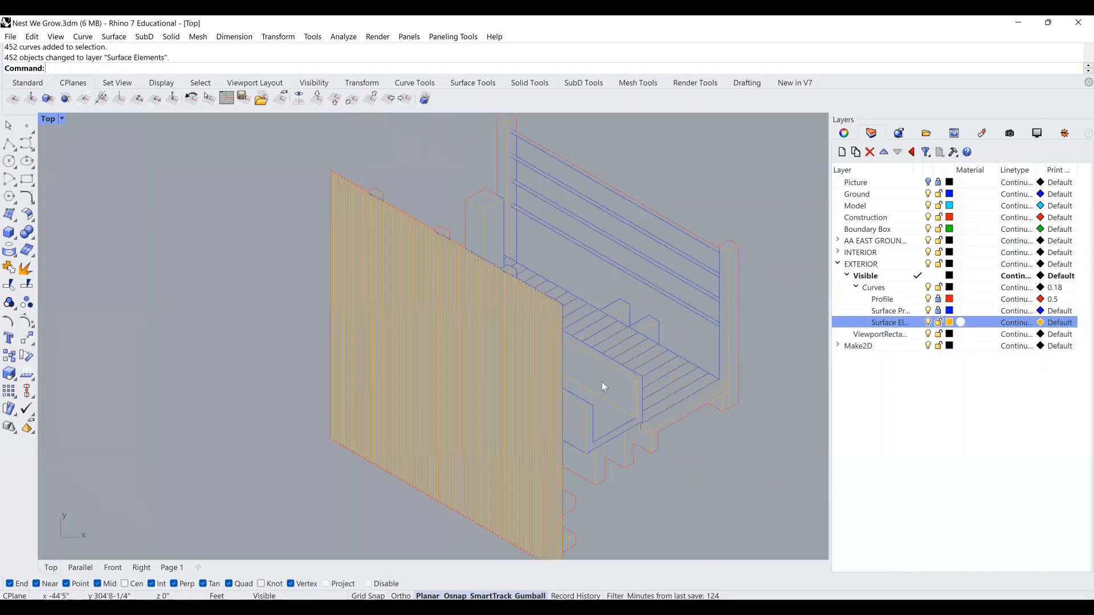
scroll(563, 303, "up", 1)
scroll(570, 288, "down", 3)
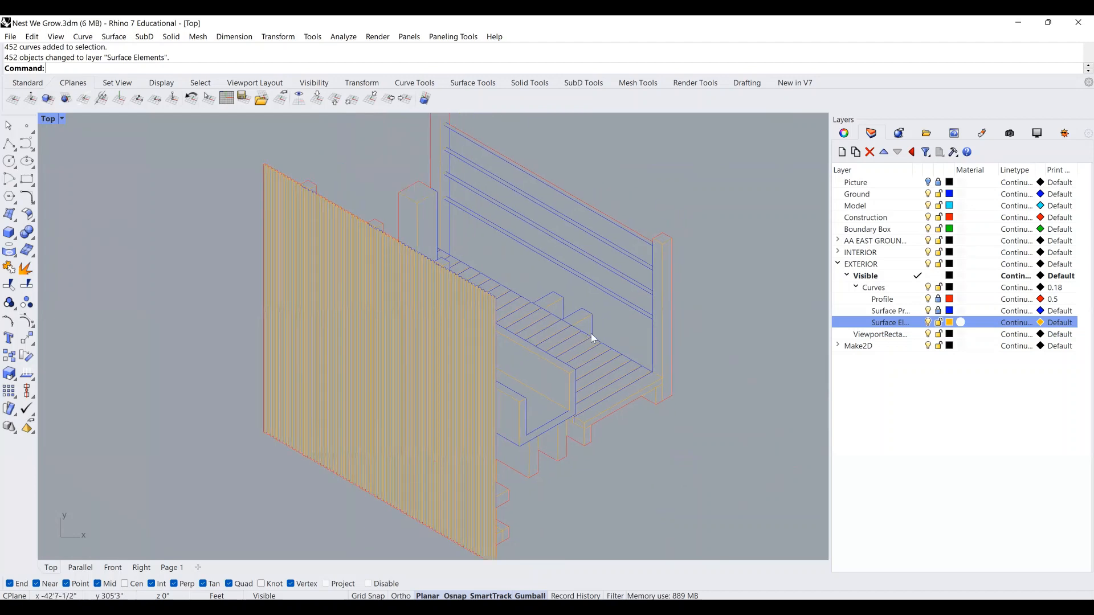
Set print width 0.35 for Surface Profile and 0.18 for Surface Elements.
left_click(1059, 312)
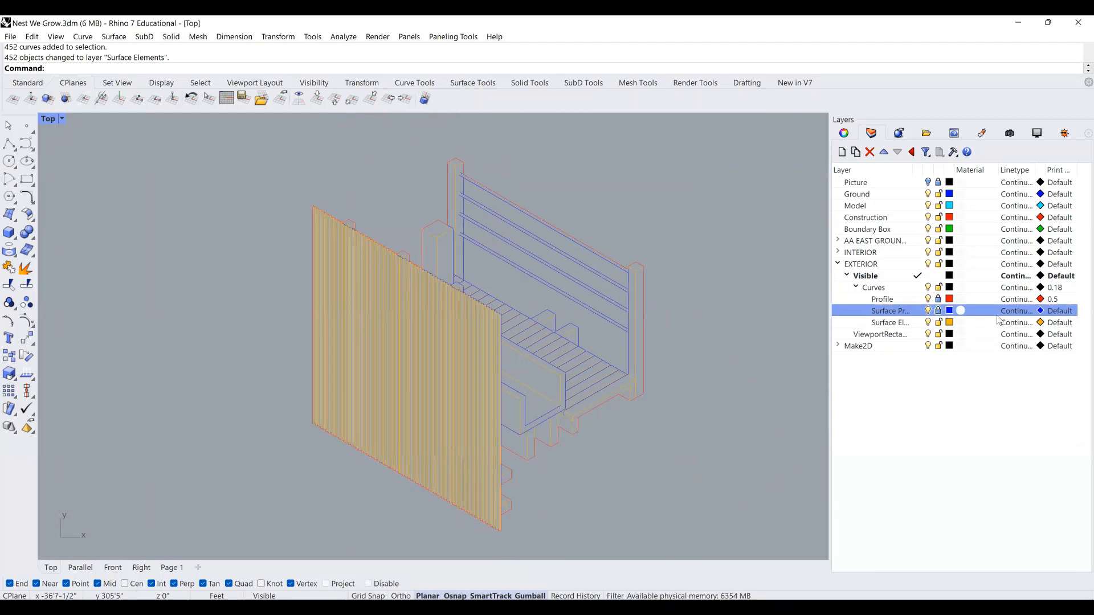
left_click(526, 340)
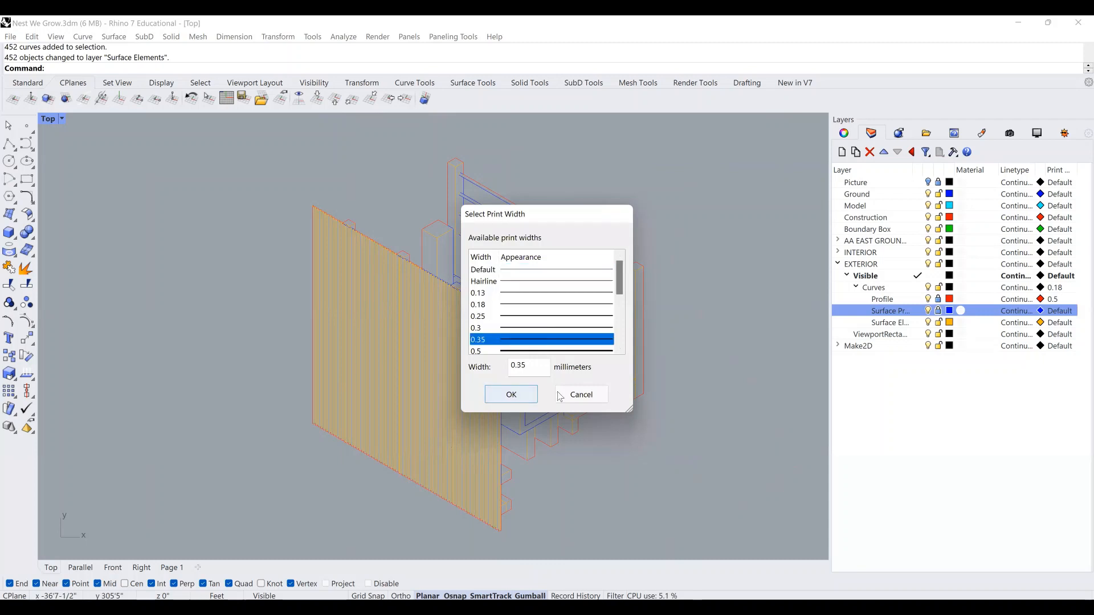
key("Return")
left_click(1071, 325)
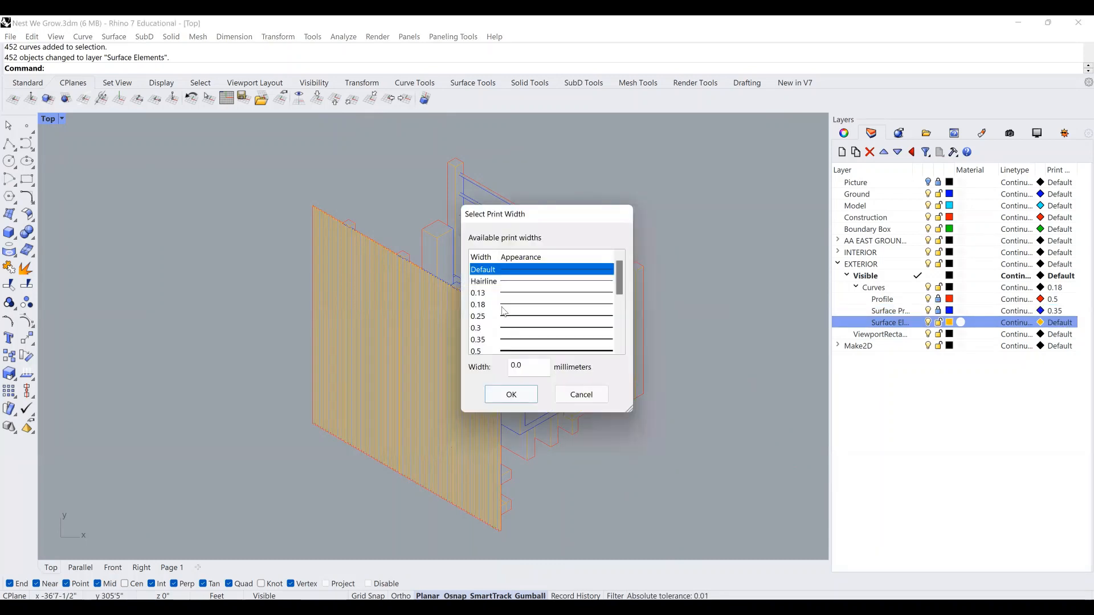
left_click(506, 306)
left_click(512, 395)
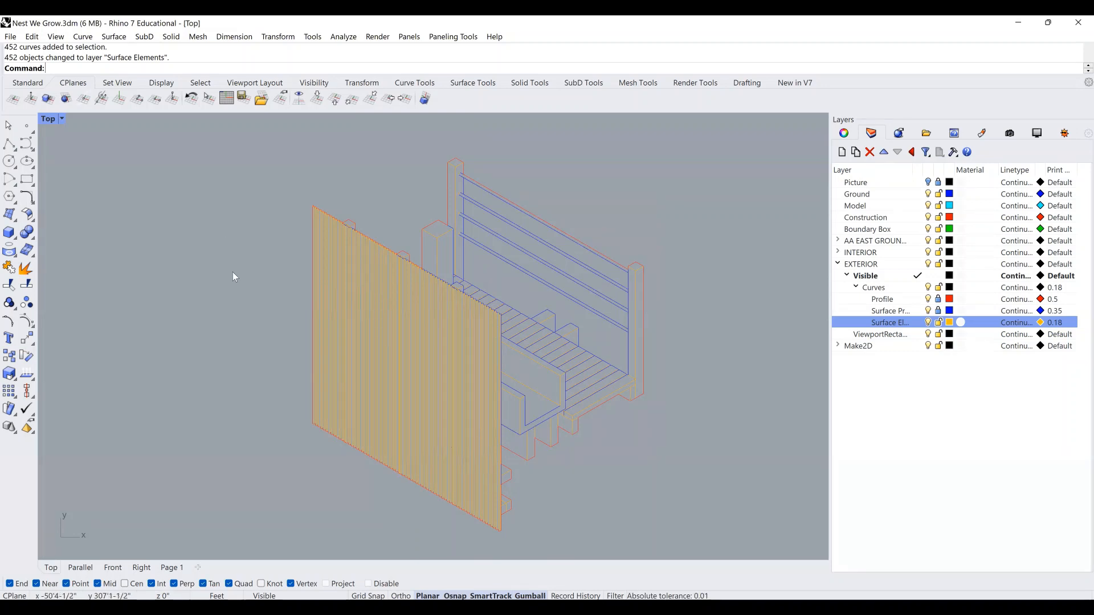
Pan and zoom the view to inspect the 398 detail curves on Details - Copy.
mouse_move(283, 290)
right_mouse_down()
mouse_move(351, 308)
mouse_move(418, 299)
right_mouse_up()
scroll(341, 304, "down", 2)
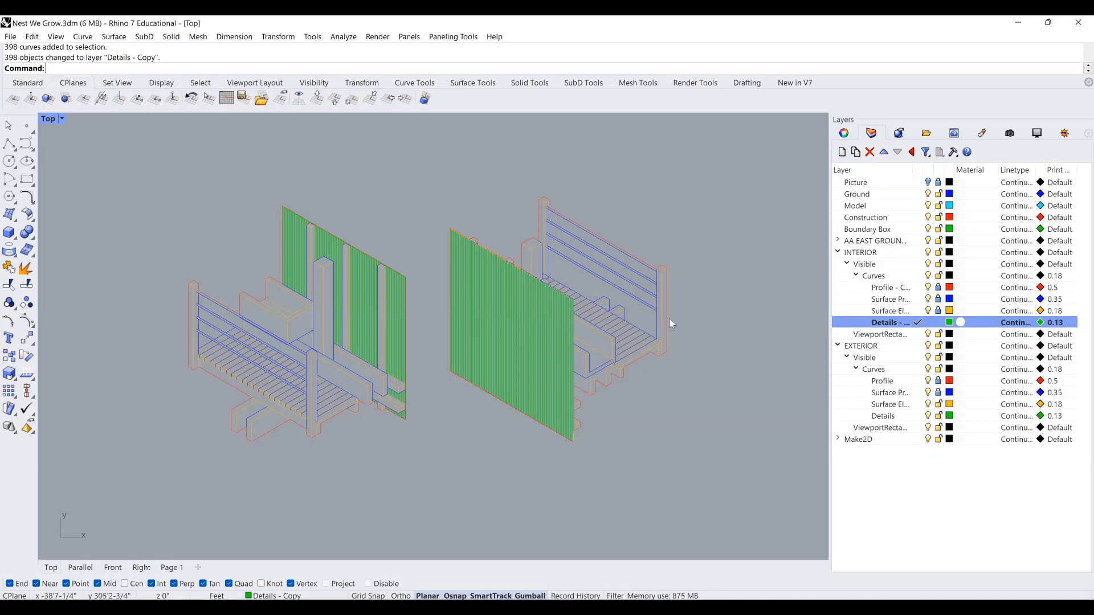
scroll(463, 272, "up", 1)
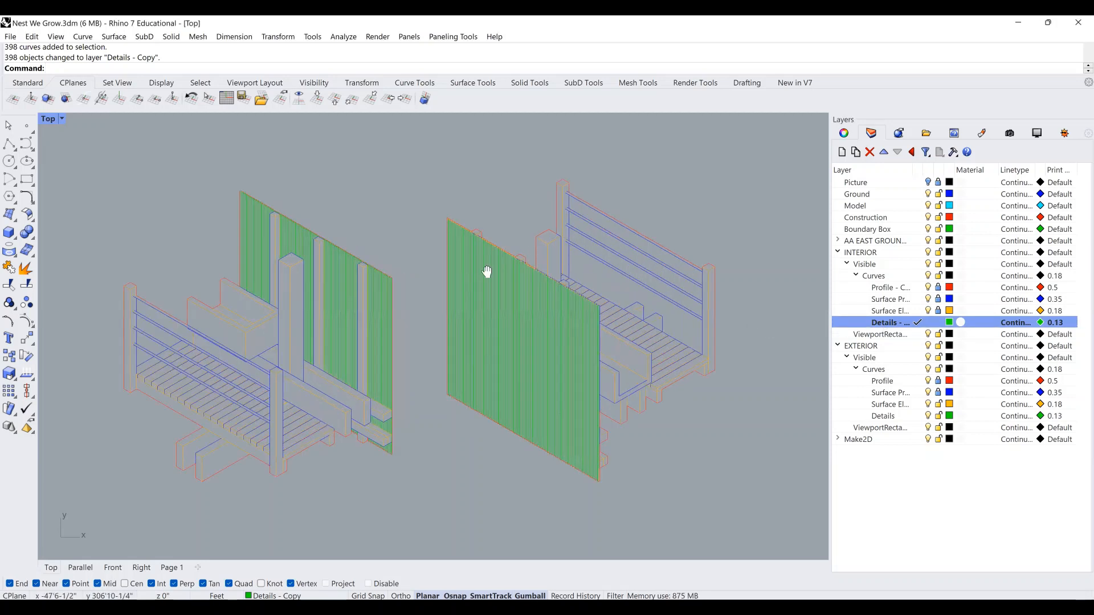
scroll(456, 226, "up", 1)
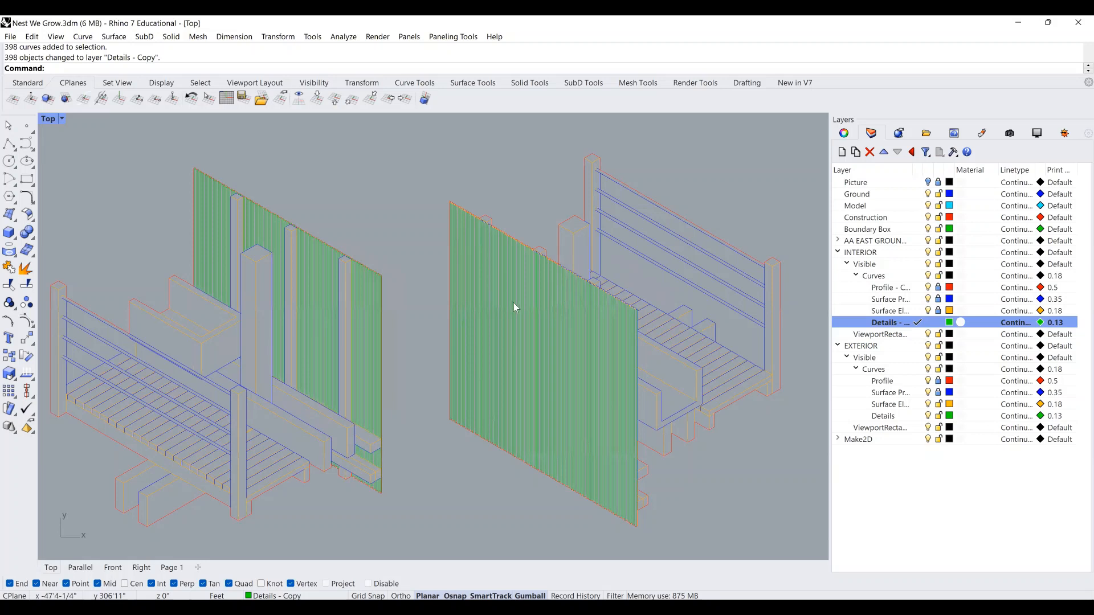
right_click_drag(515, 302, 521, 301)
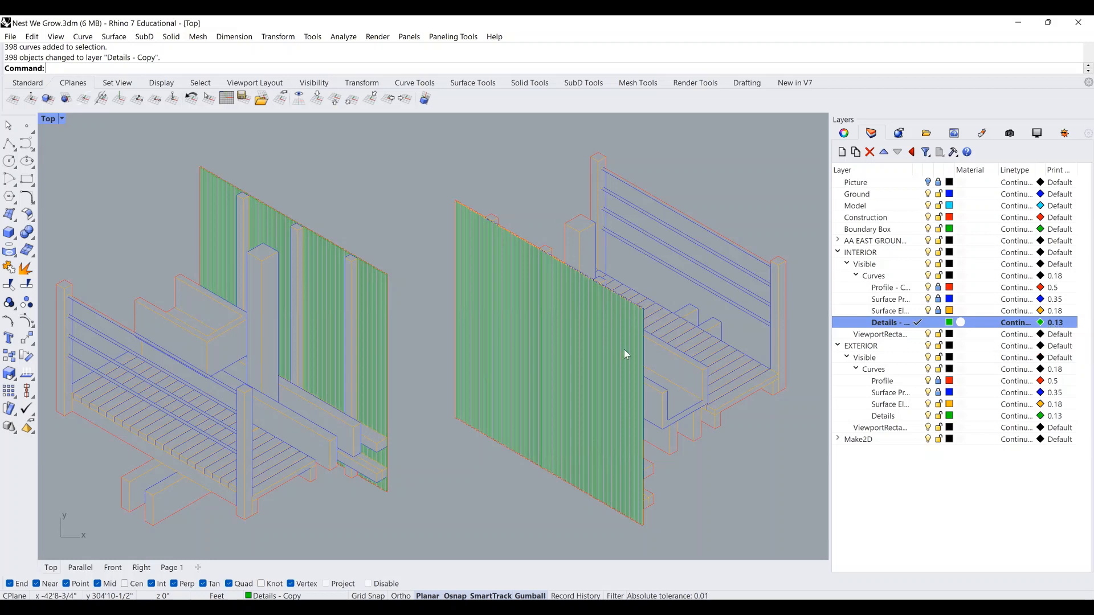
scroll(511, 327, "down", 1)
scroll(511, 327, "down", 1)
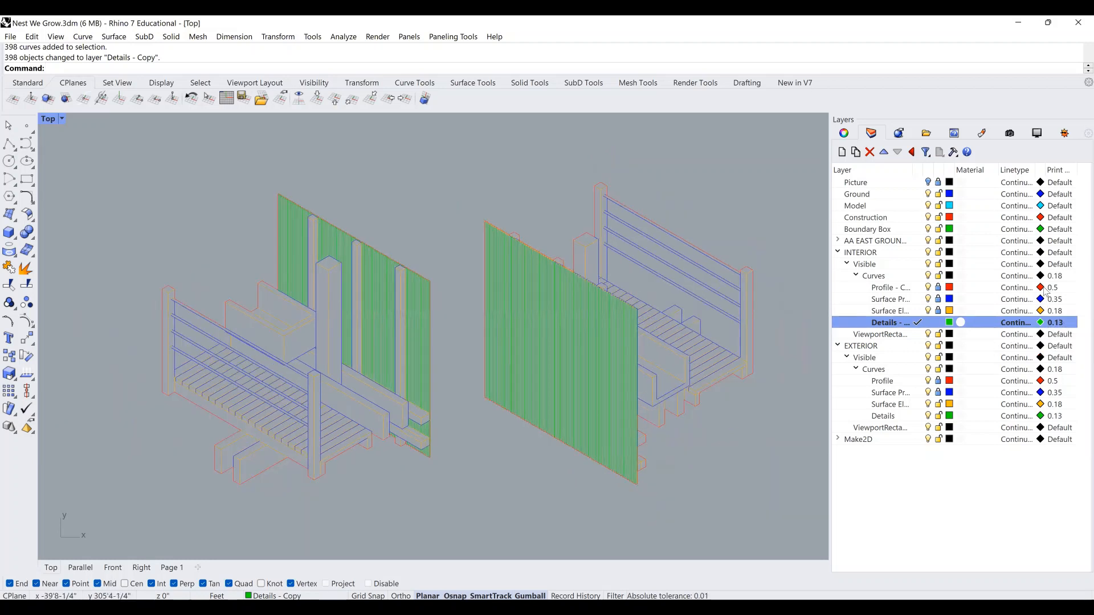
Set the four interior curve sublayers' print colour to black.
left_click(890, 288, "shift")
left_click(1041, 288)
left_click(117, 383)
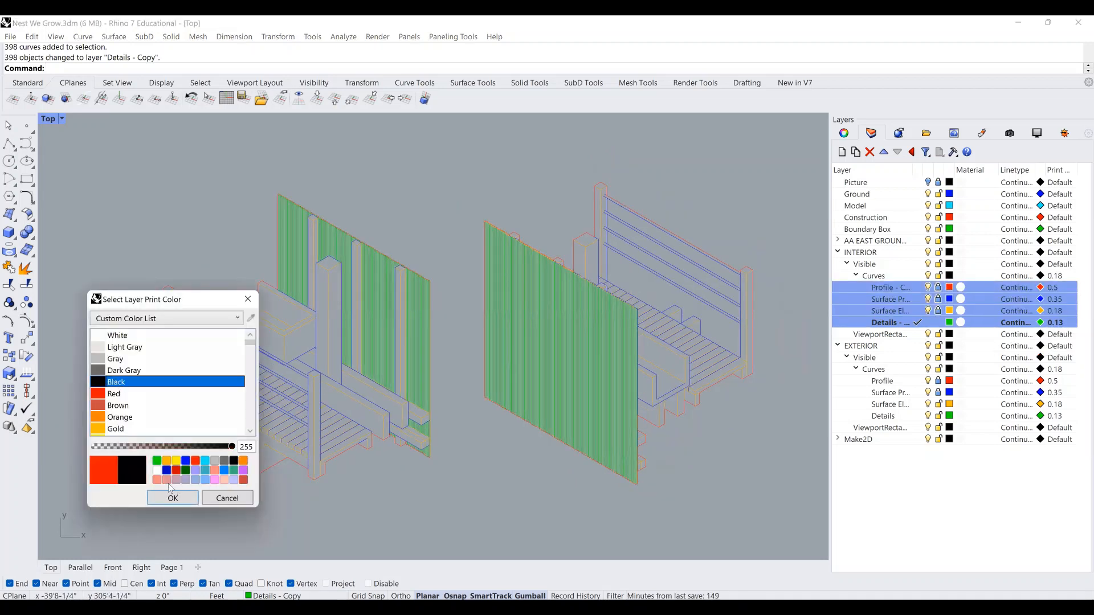
left_click(169, 502)
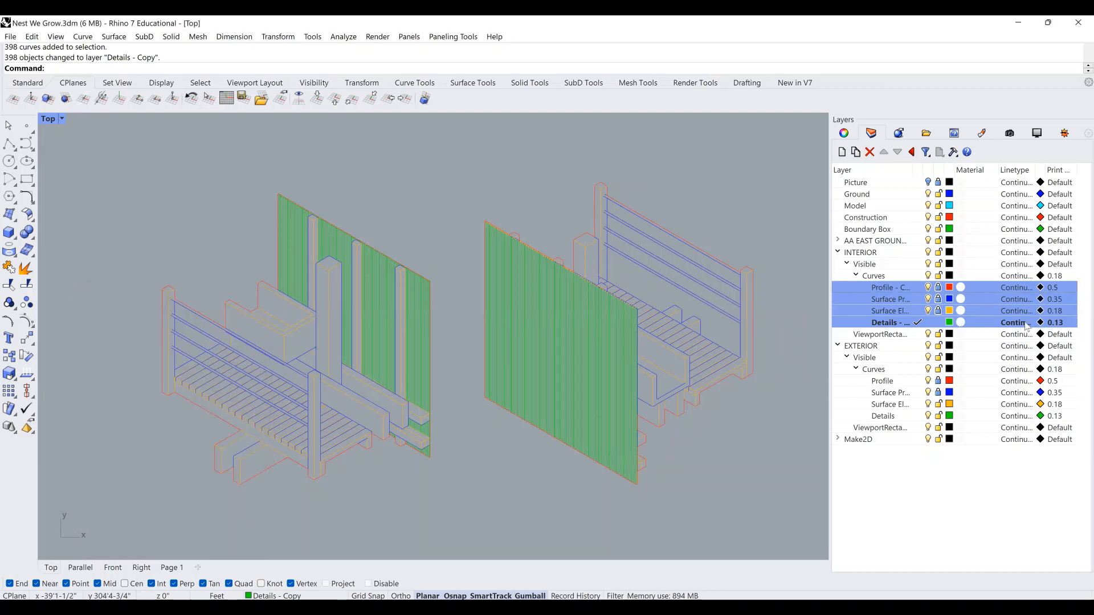
left_click(576, 468)
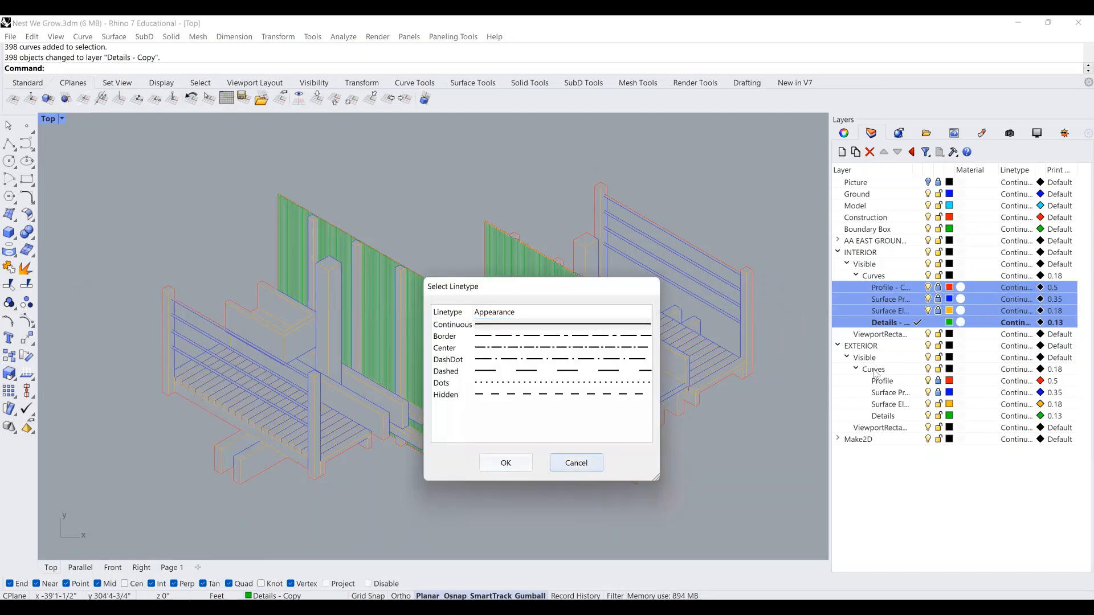
left_click(1023, 277)
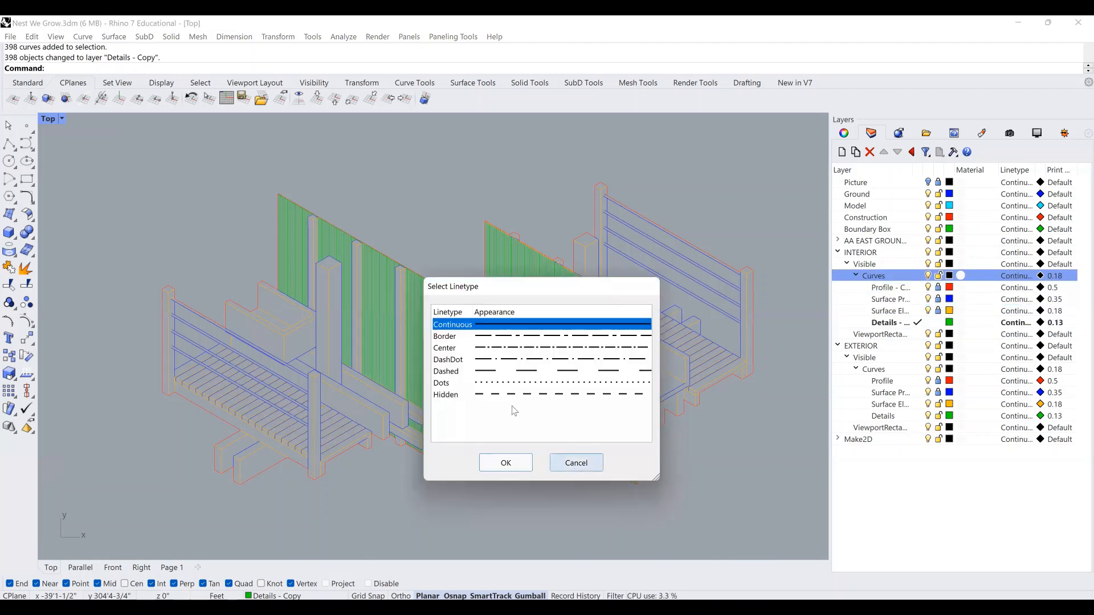
left_click(575, 463)
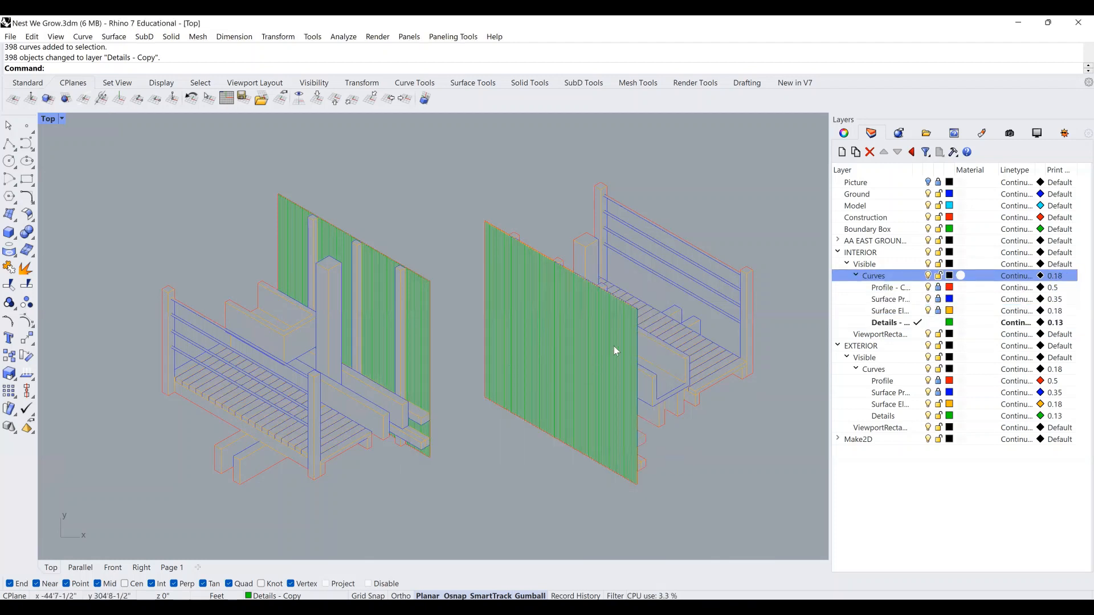
Set the Details - Copy layer's print colour to gray.
left_click(1042, 323)
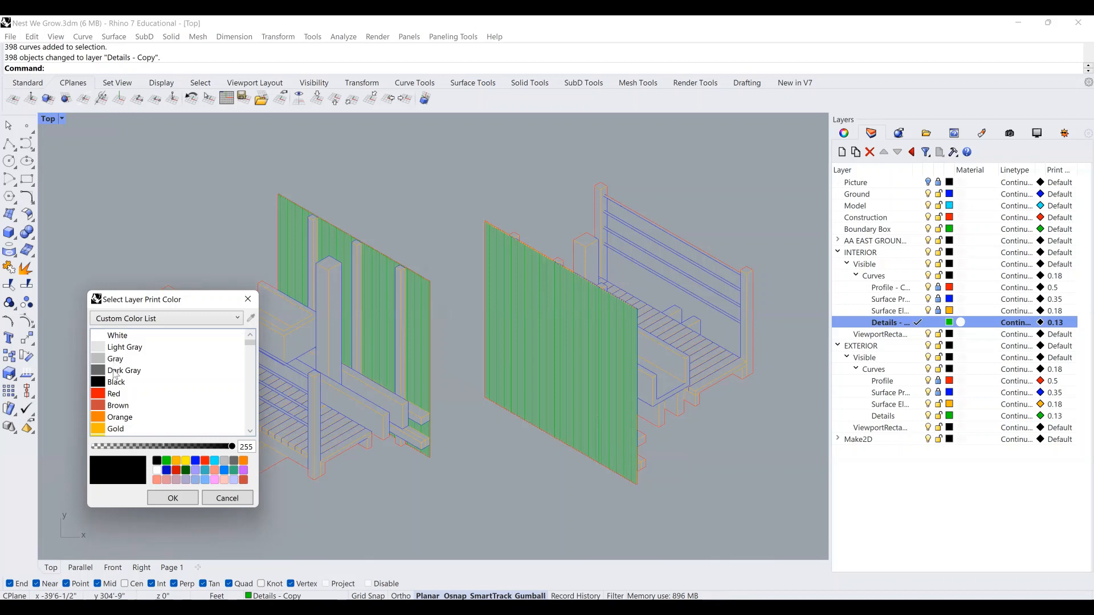
left_click(114, 371)
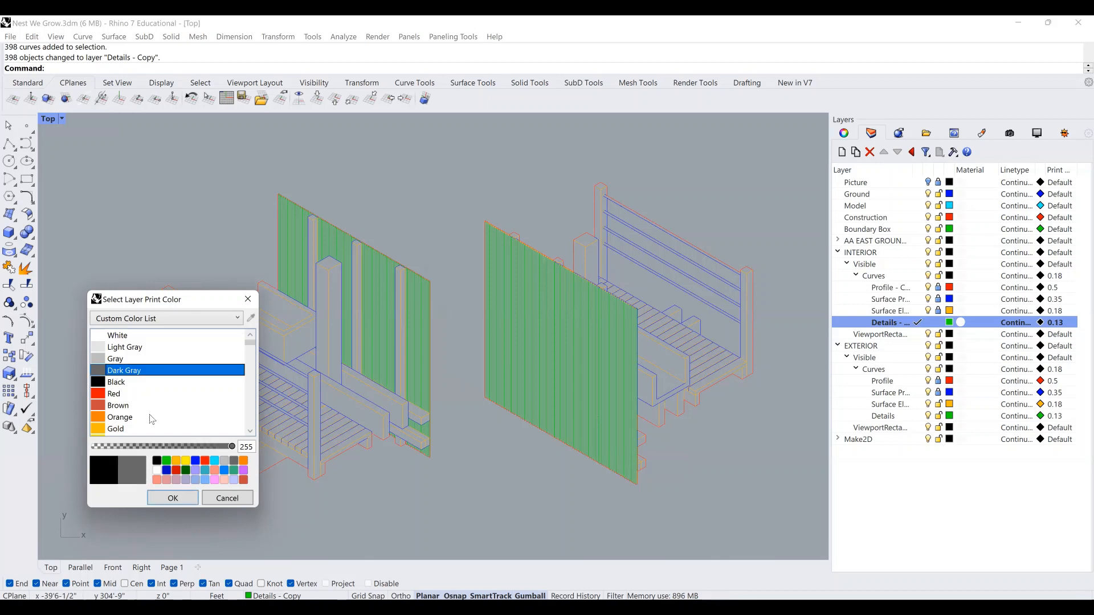
left_click(183, 502)
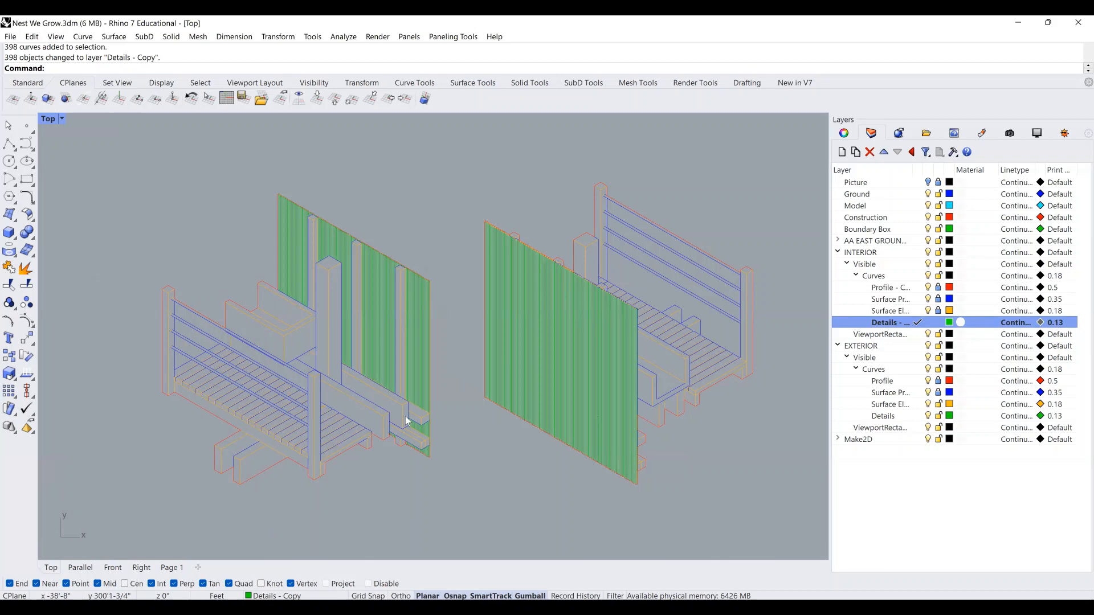
left_click(582, 401)
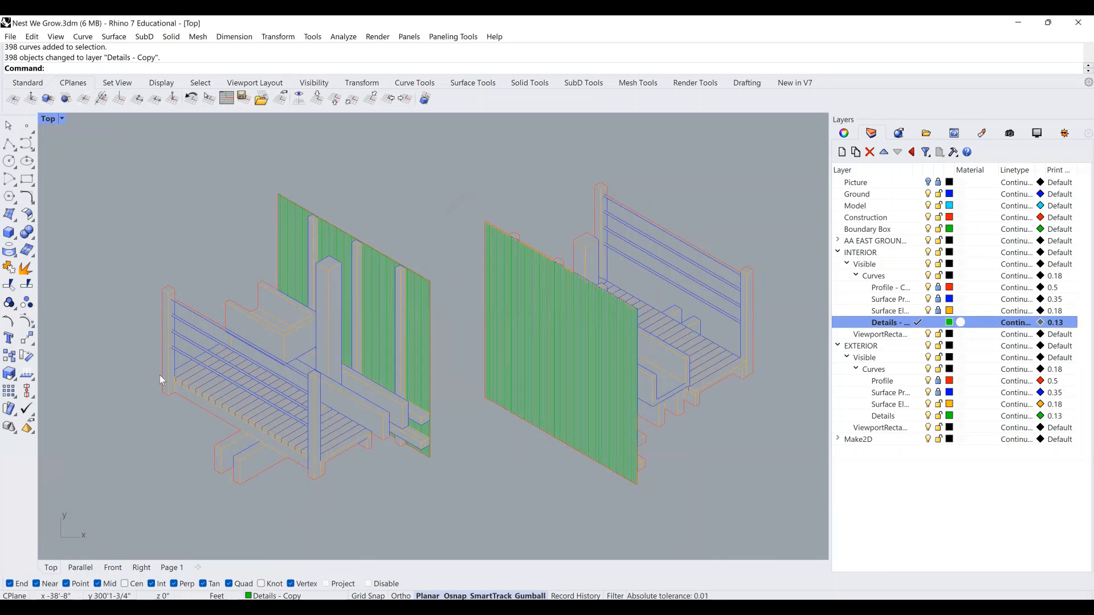
left_click(117, 360)
left_click(174, 495)
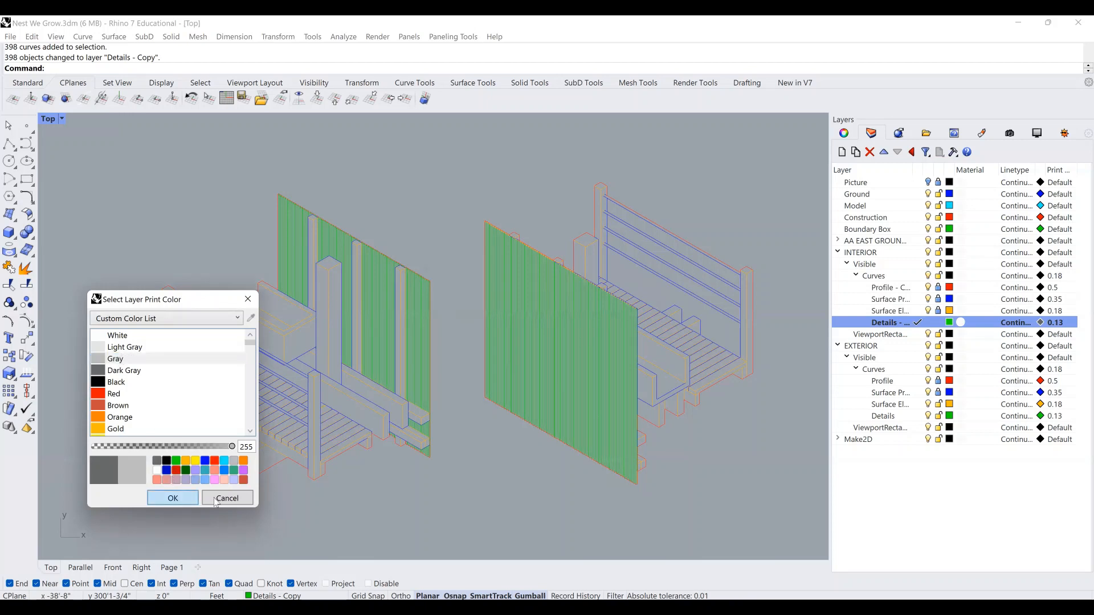
Set exterior Profile, Surface Profile and Surface Elements to print black.
left_click(1042, 381)
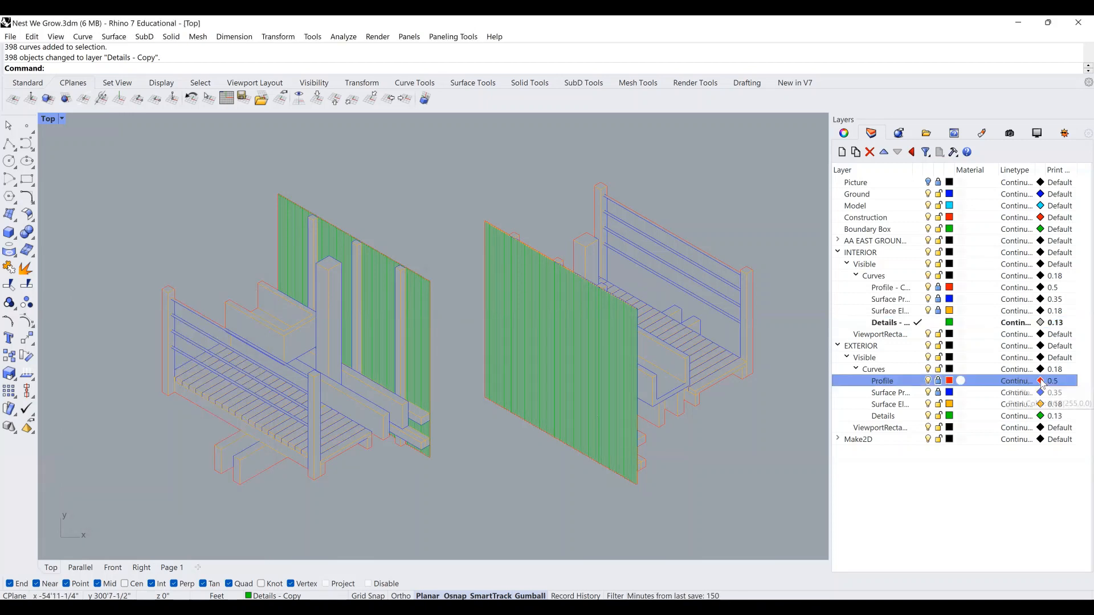
left_click(211, 497)
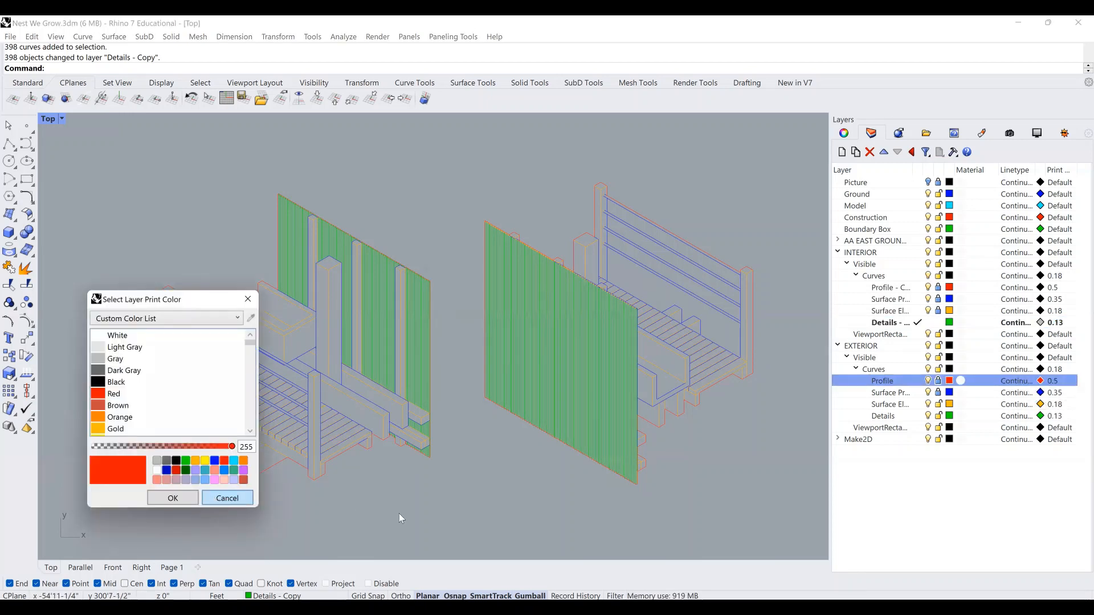
left_click(1042, 403, "shift")
left_click(1042, 404)
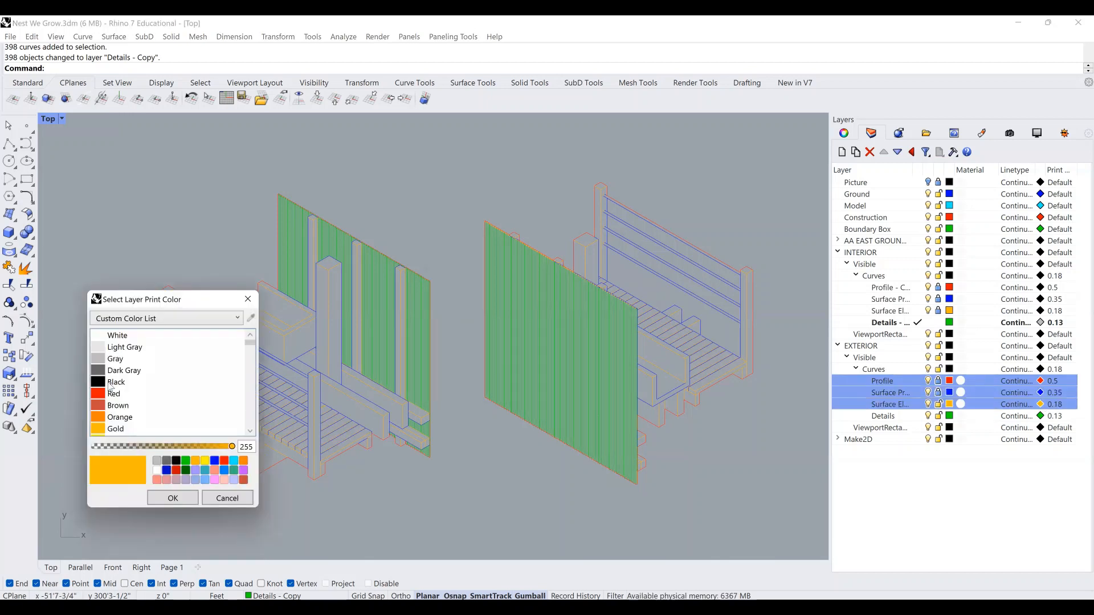
left_click(114, 383)
left_click(173, 499)
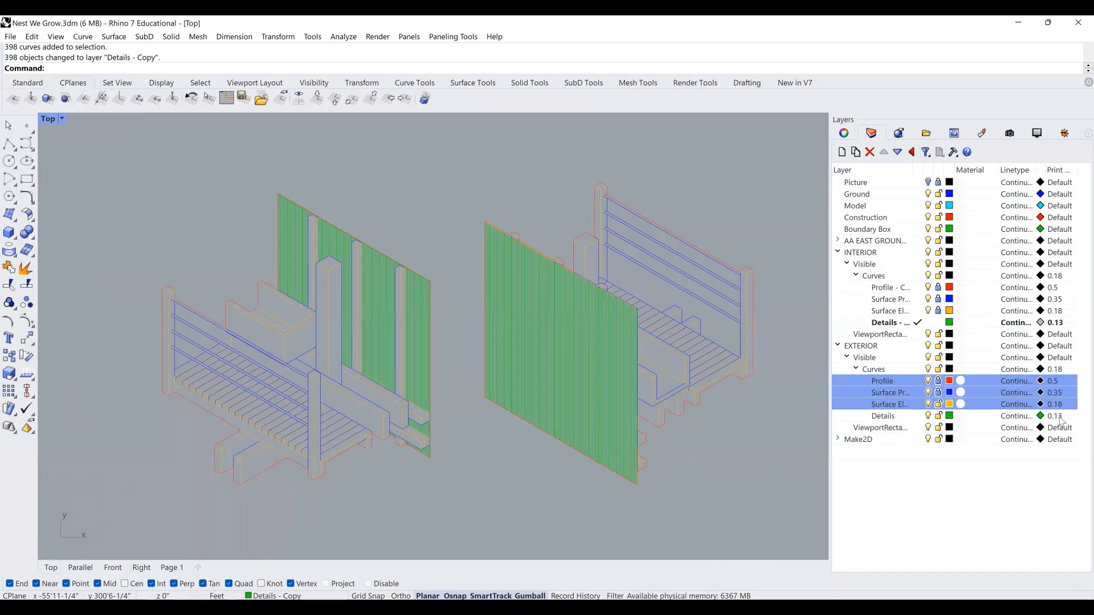
Set the exterior Details layer's print colour to gray.
left_click(1045, 416)
left_click(1042, 416)
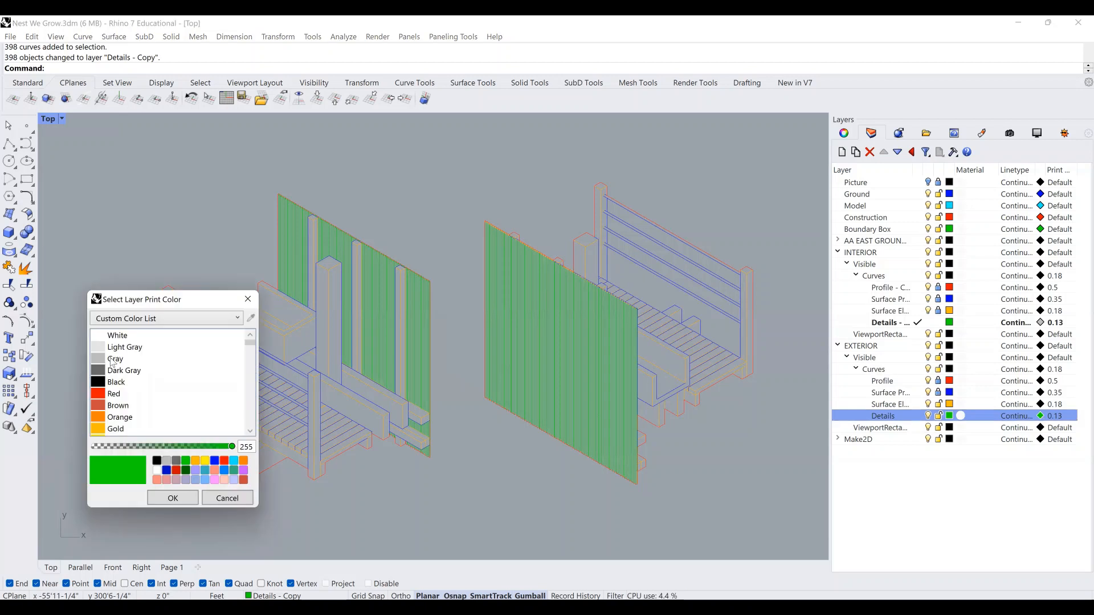
left_click(115, 359)
left_click(176, 503)
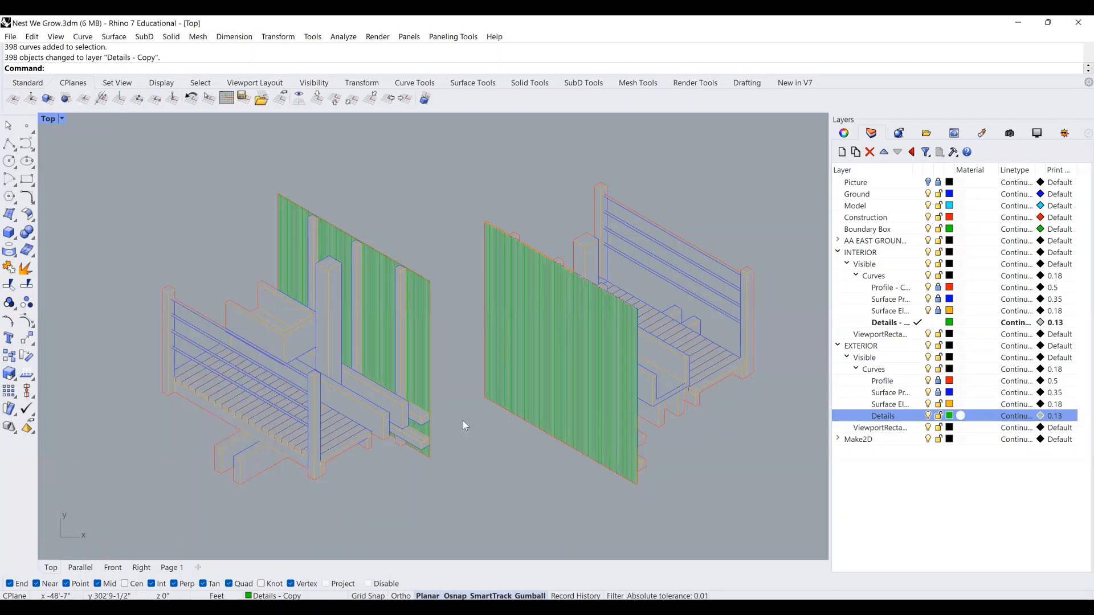
right_click_drag(466, 408, 471, 409)
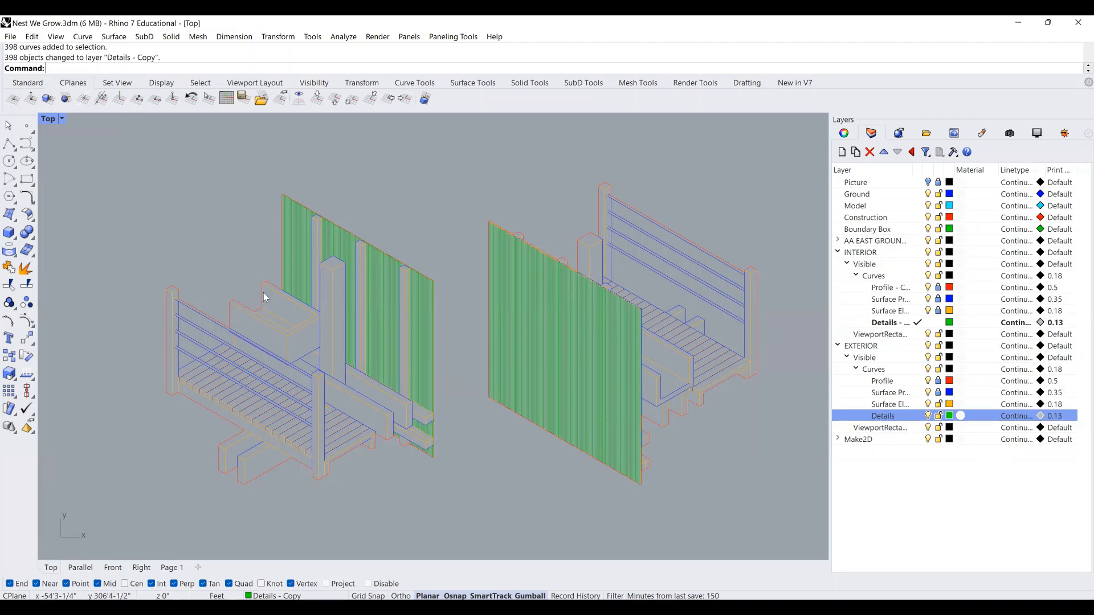
scroll(481, 364, "down", 10)
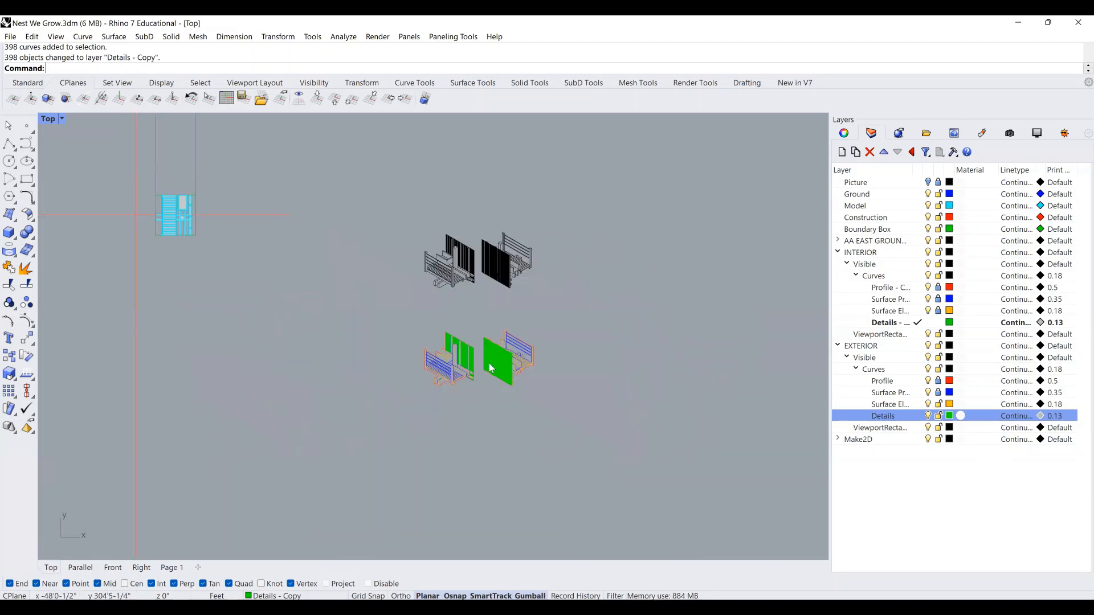
scroll(491, 334, "down", 2)
right_click_drag(250, 329, 434, 317)
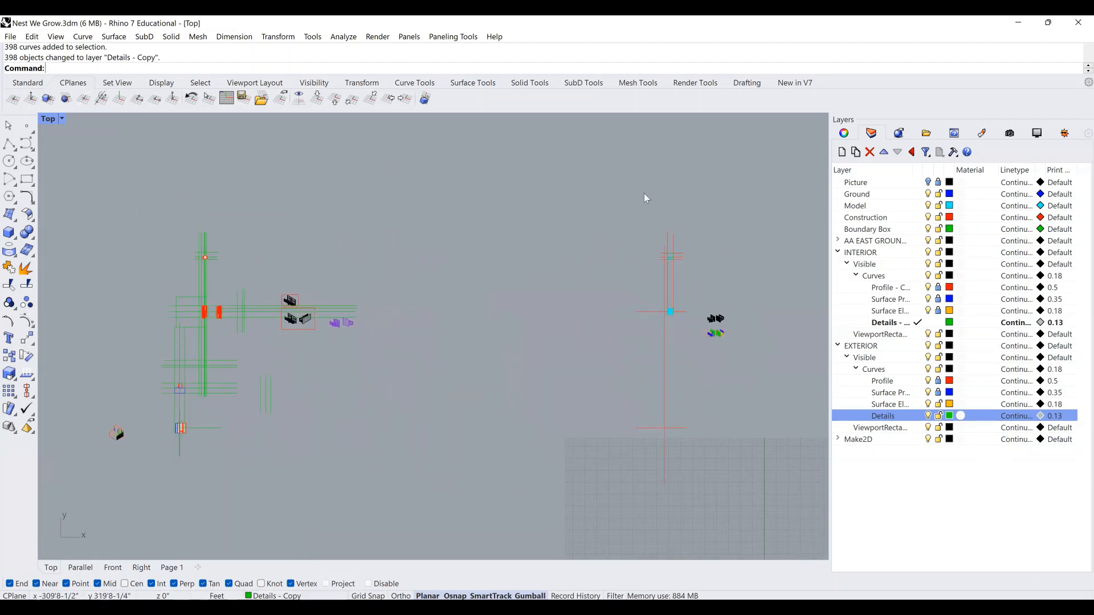
right_click_drag(645, 293, 389, 266)
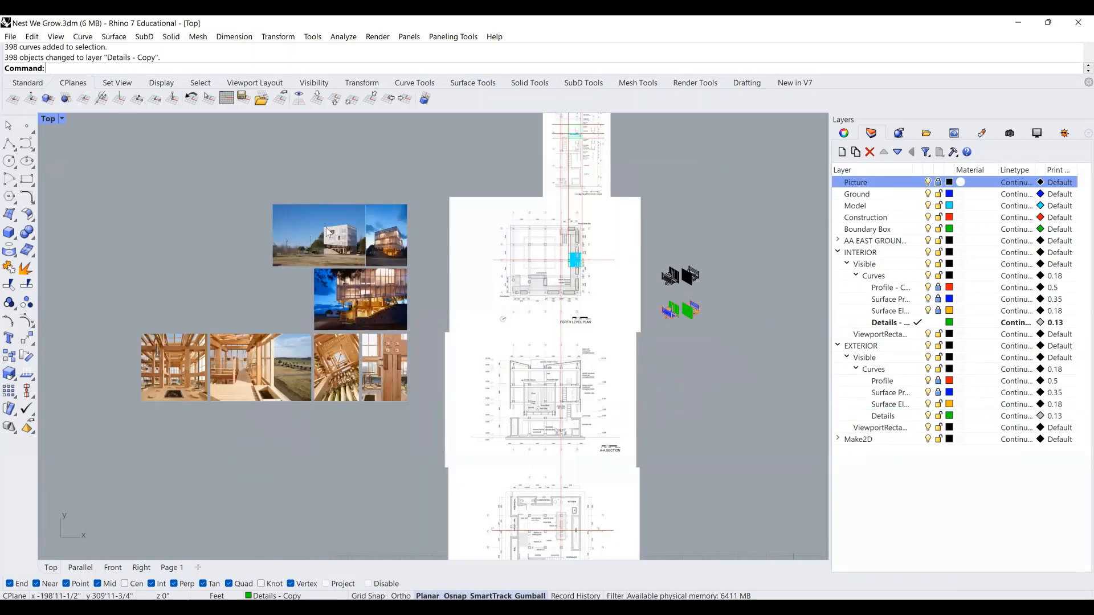
scroll(381, 248, "up", 2)
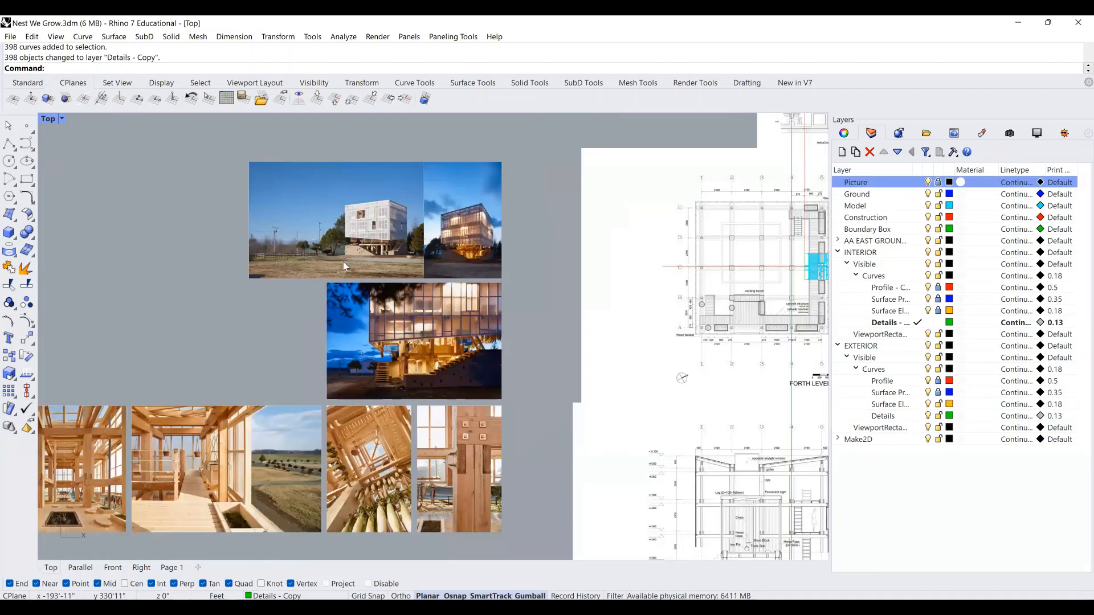
scroll(670, 342, "down", 6)
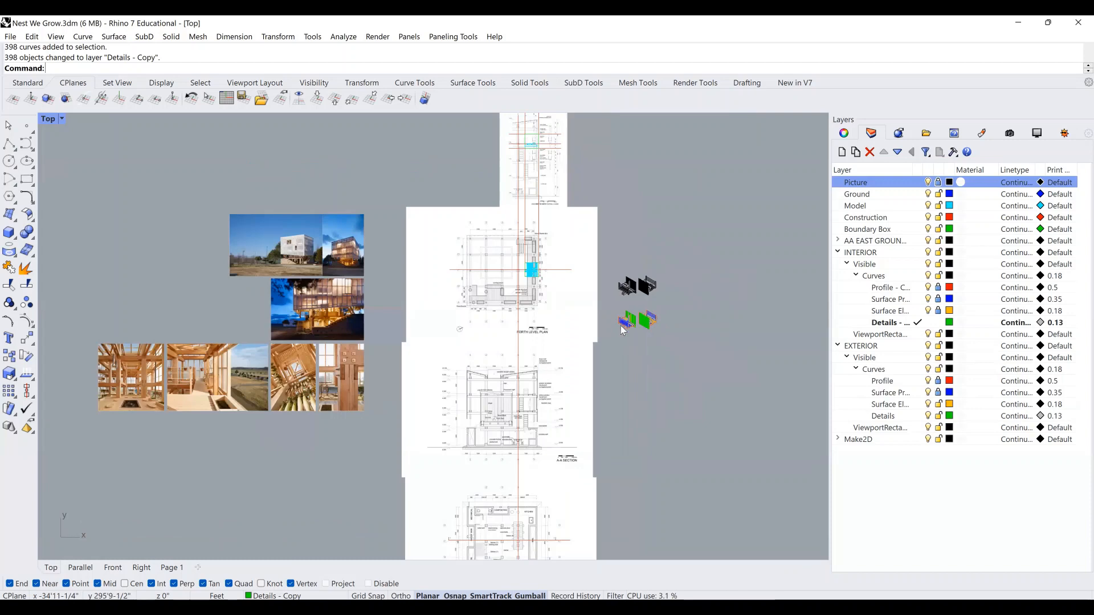
scroll(623, 330, "up", 5)
scroll(561, 332, "up", 3)
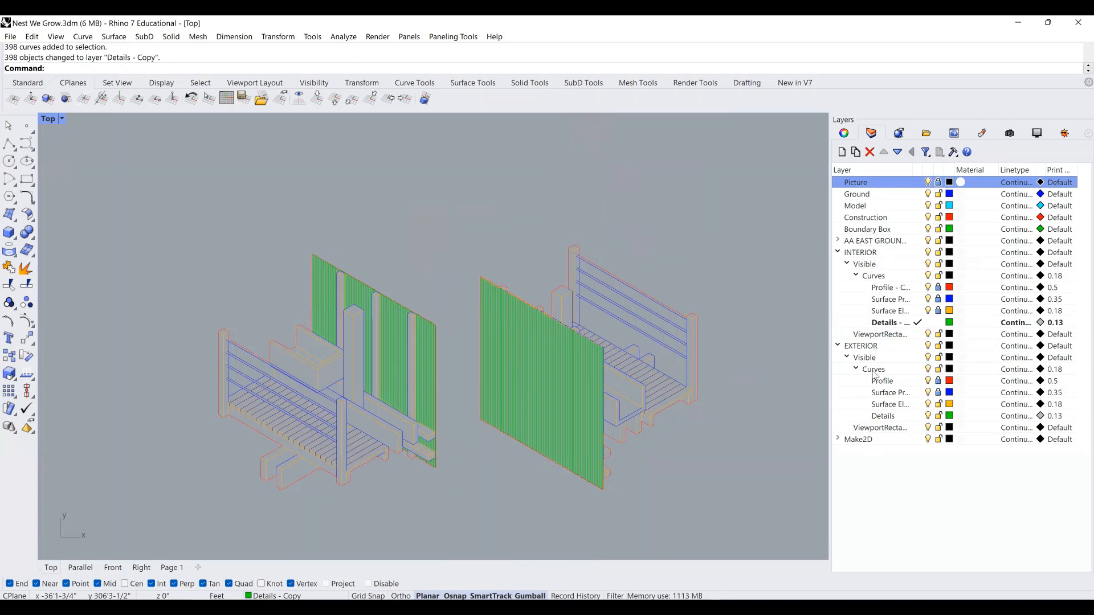
left_click(858, 440)
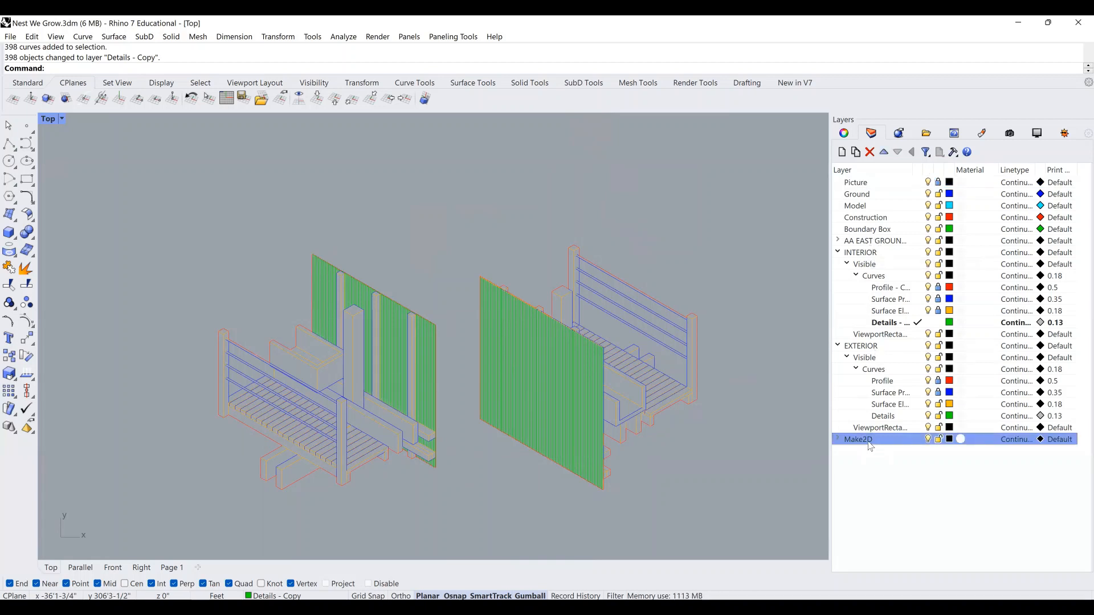
left_click(871, 347)
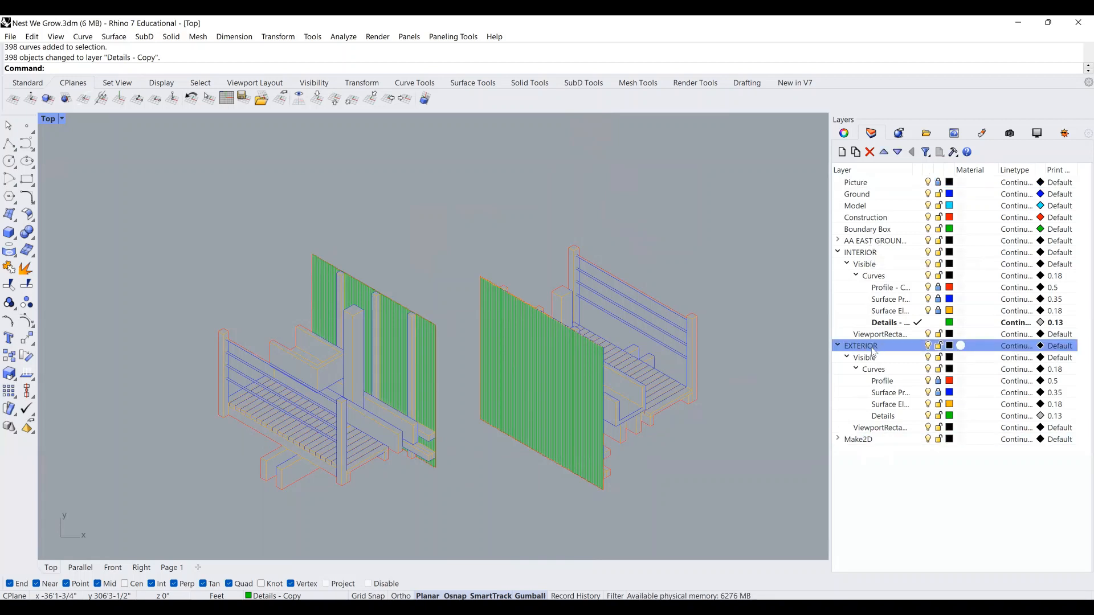
Add a new sublayer under EXTERIOR Curves named 'Hatches'.
right_click(867, 350)
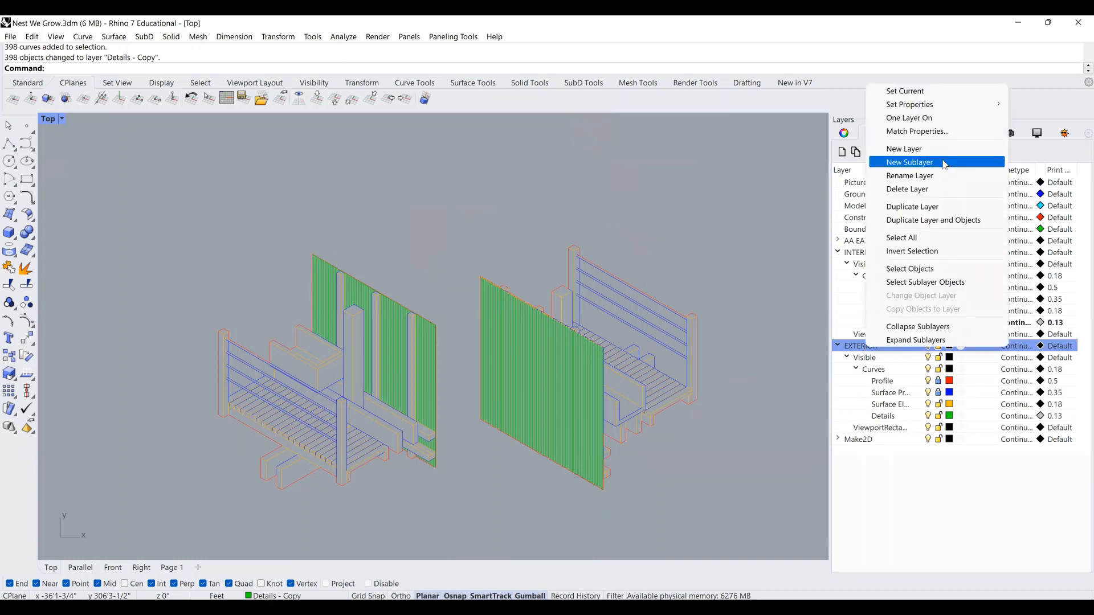
left_click(884, 371)
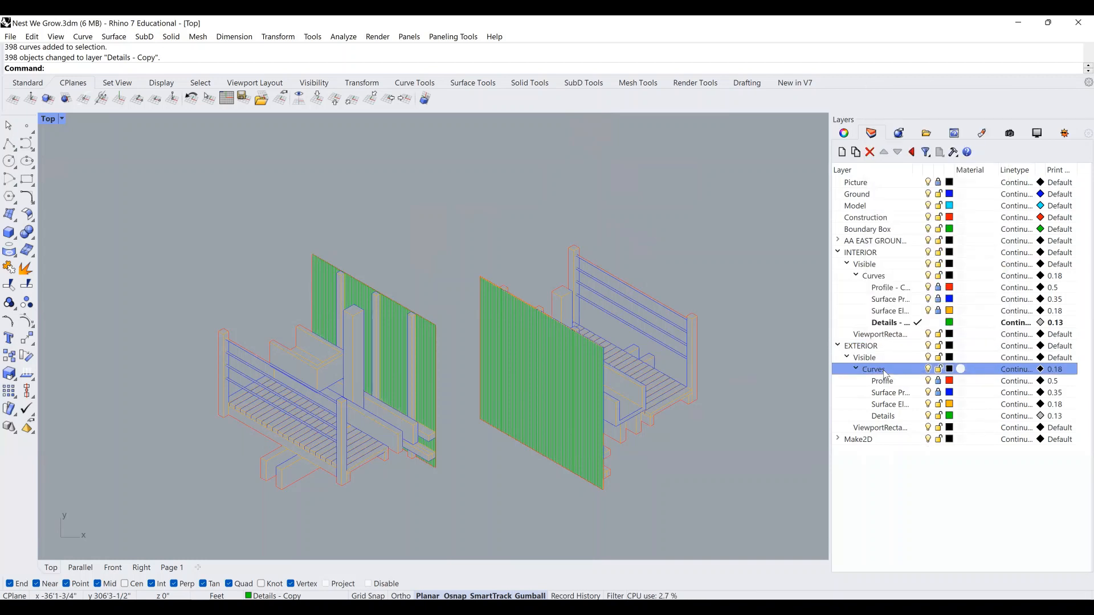
right_click(885, 371)
left_click(918, 180)
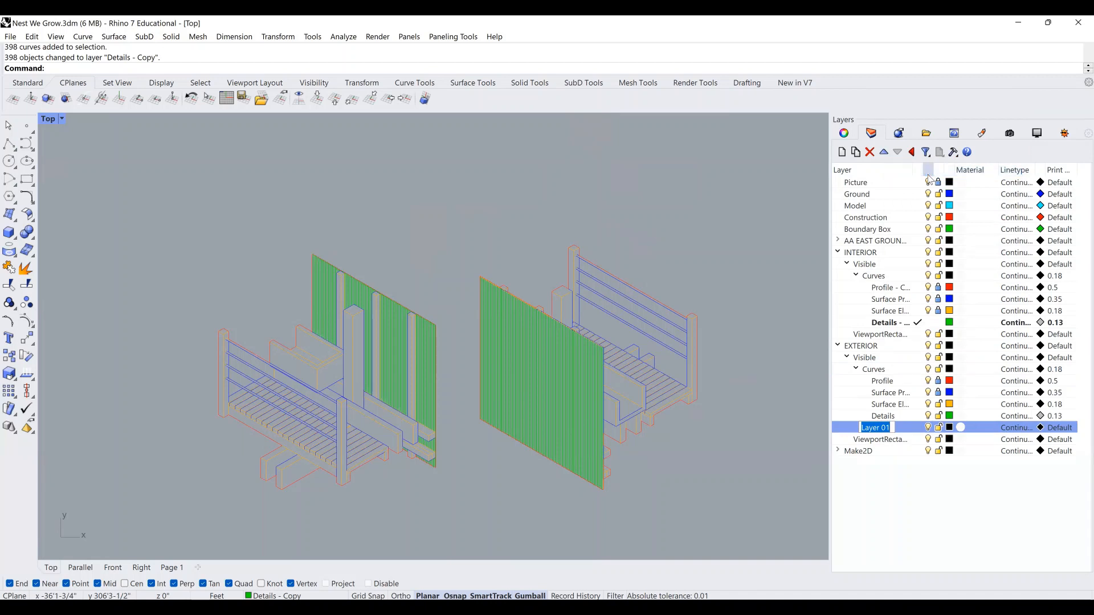
type("Hatche")
key("Return")
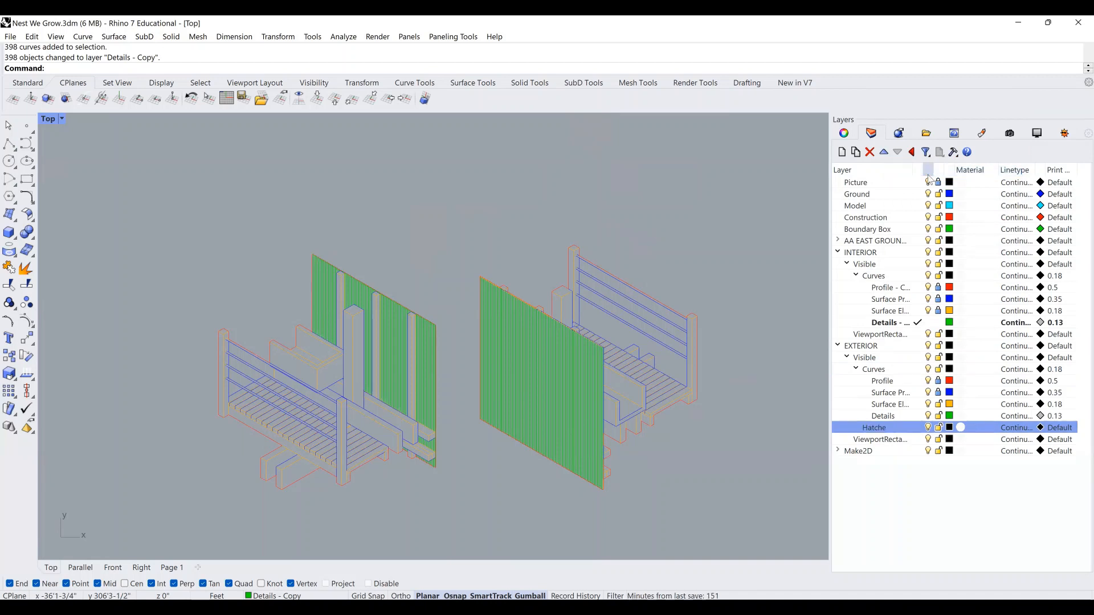
left_click(885, 431)
type("s")
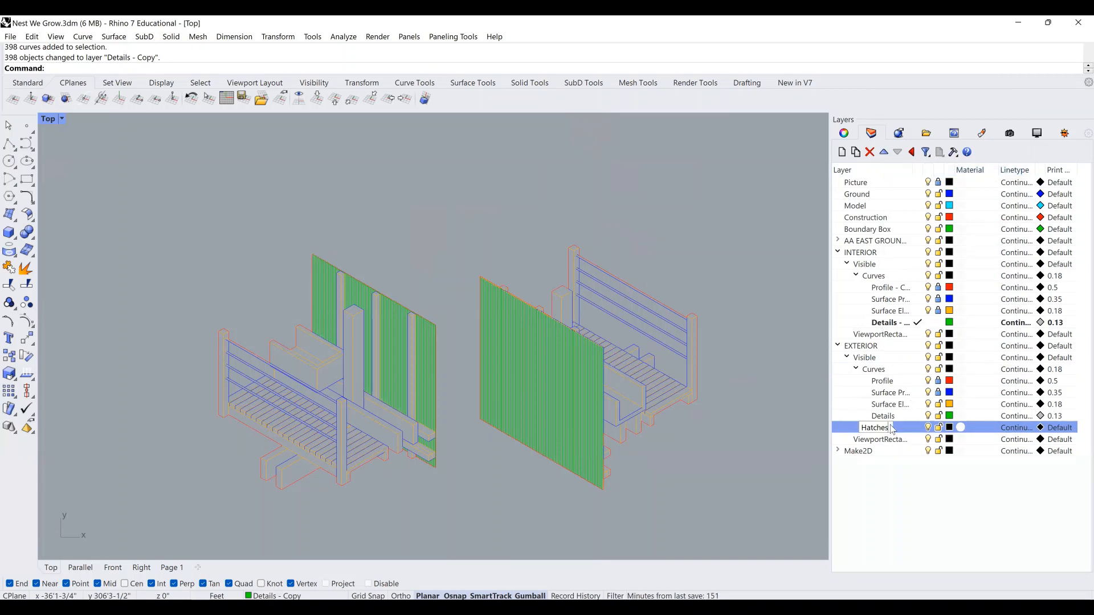
key("Return")
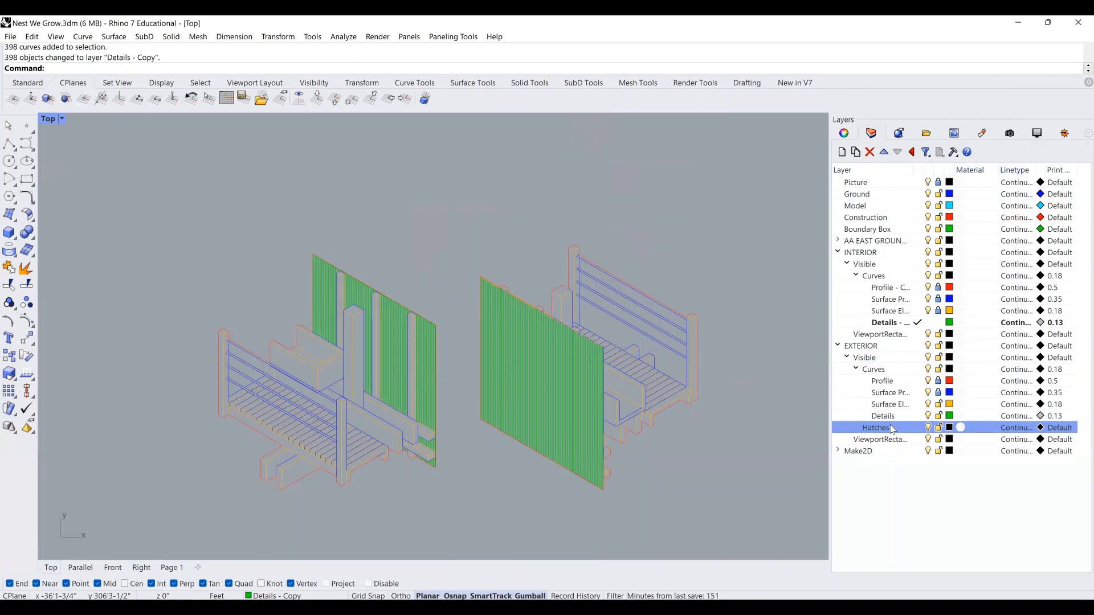
Set the Hatches layer colour to Dark Gray.
left_click(950, 428)
left_click(131, 370)
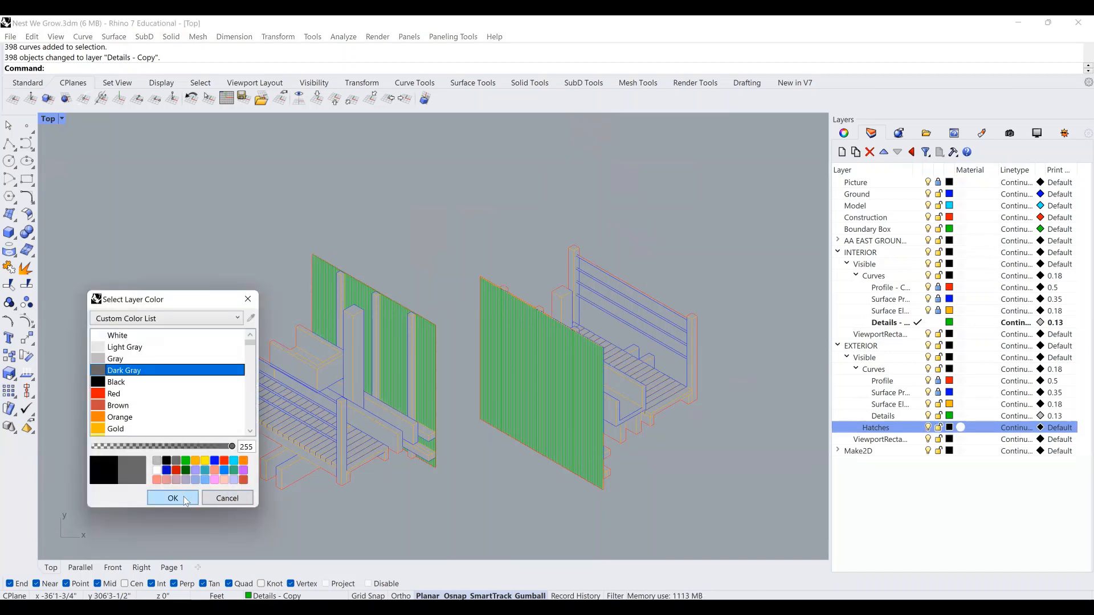
left_click(185, 500)
right_click_drag(604, 449, 596, 444)
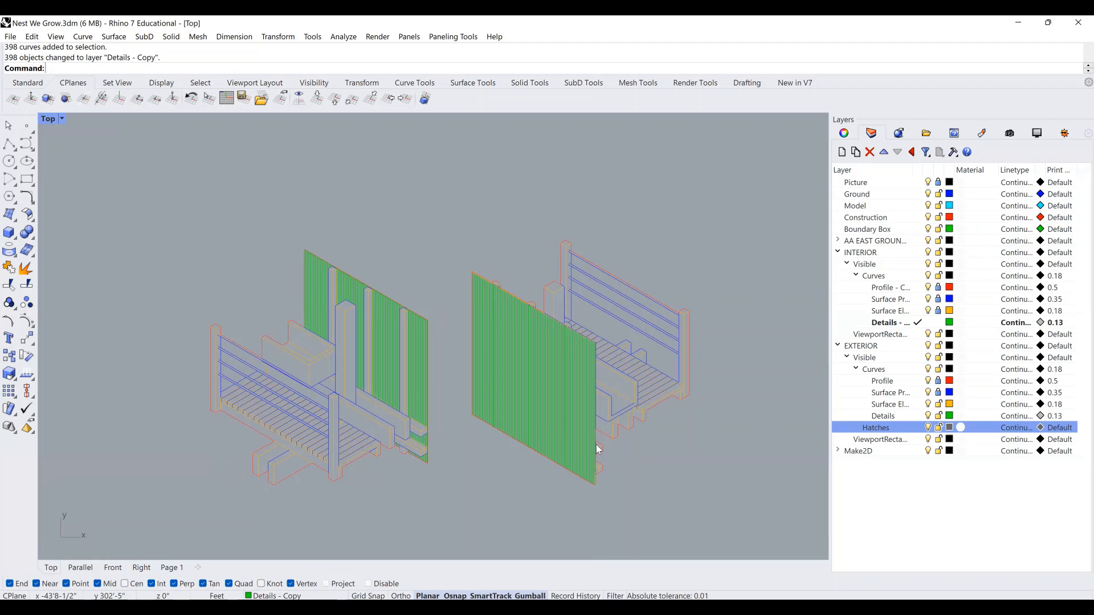
Start the Hatch command and unlock the curve sublayers, including the exterior Profile curves.
type("Hatch")
key("Return")
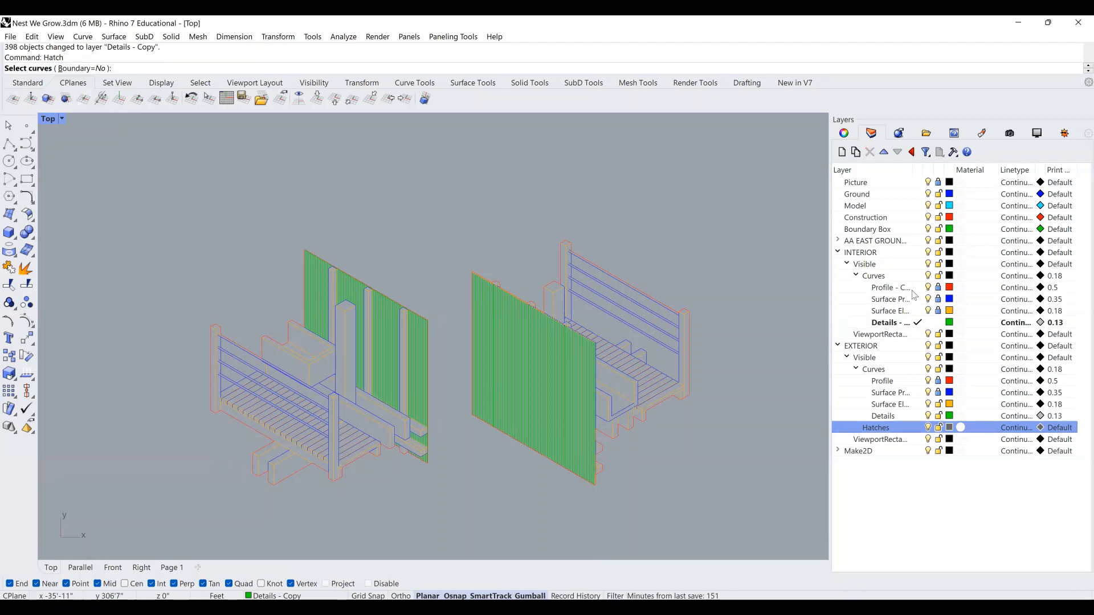
left_click(938, 290)
left_click(939, 299)
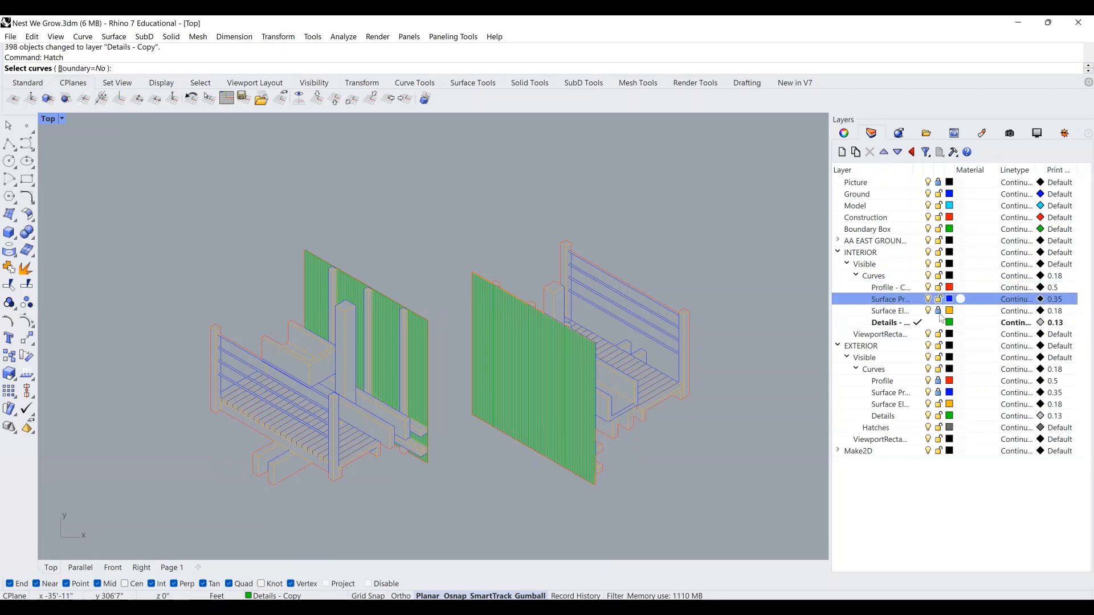
left_click(938, 310)
left_click(938, 380)
left_click(938, 393)
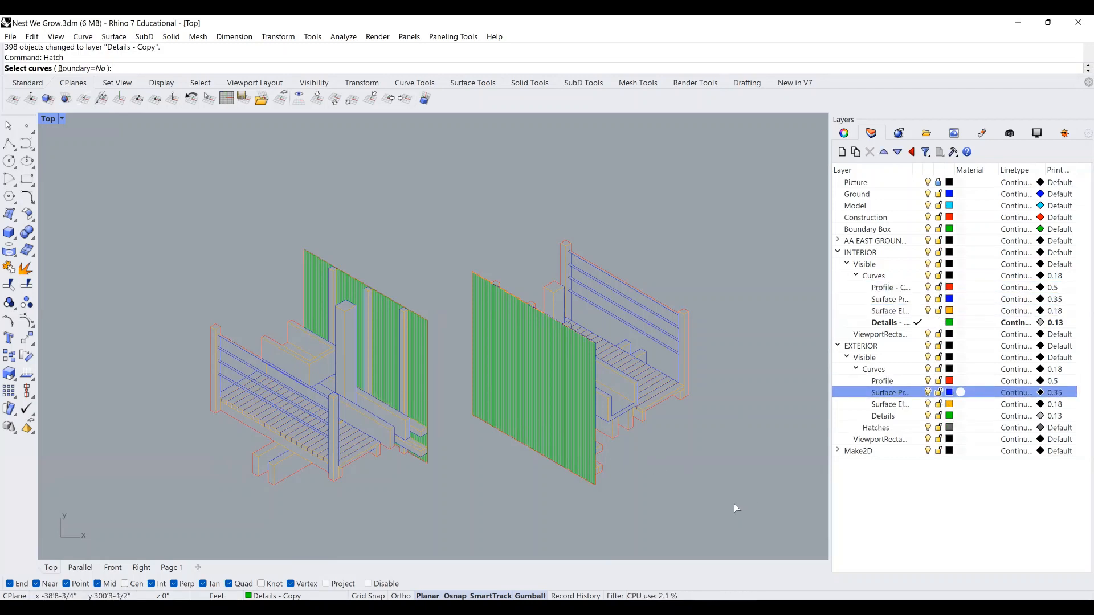
Lock the exterior Details layer and window-select the right-hand drawing's curves as hatch boundaries.
mouse_move(450, 520)
left_mouse_down()
mouse_move(196, 269)
mouse_move(166, 219)
left_mouse_up()
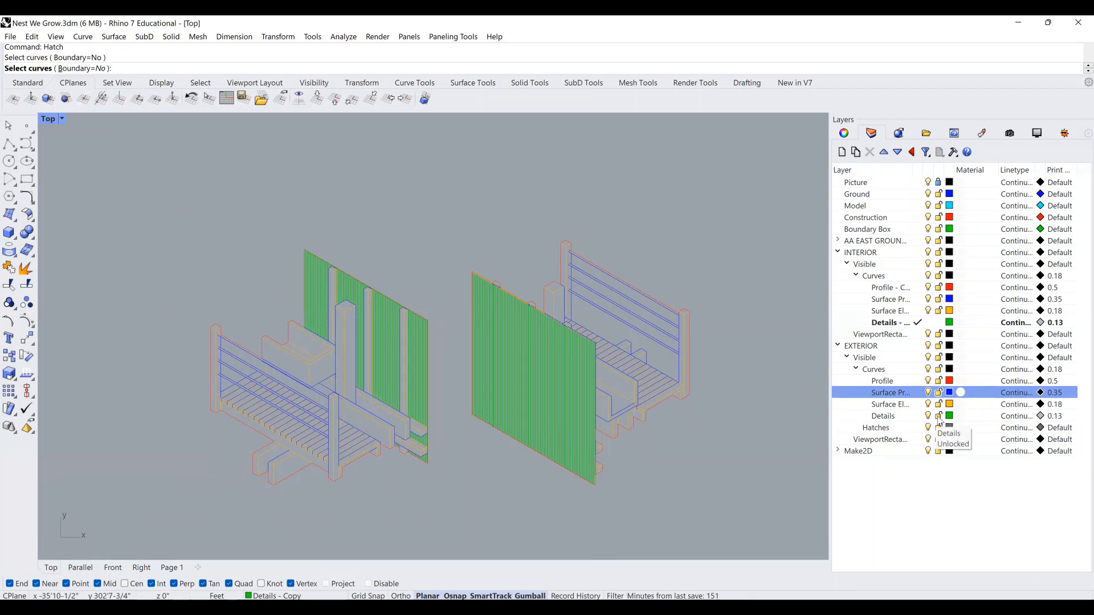
left_click(938, 417)
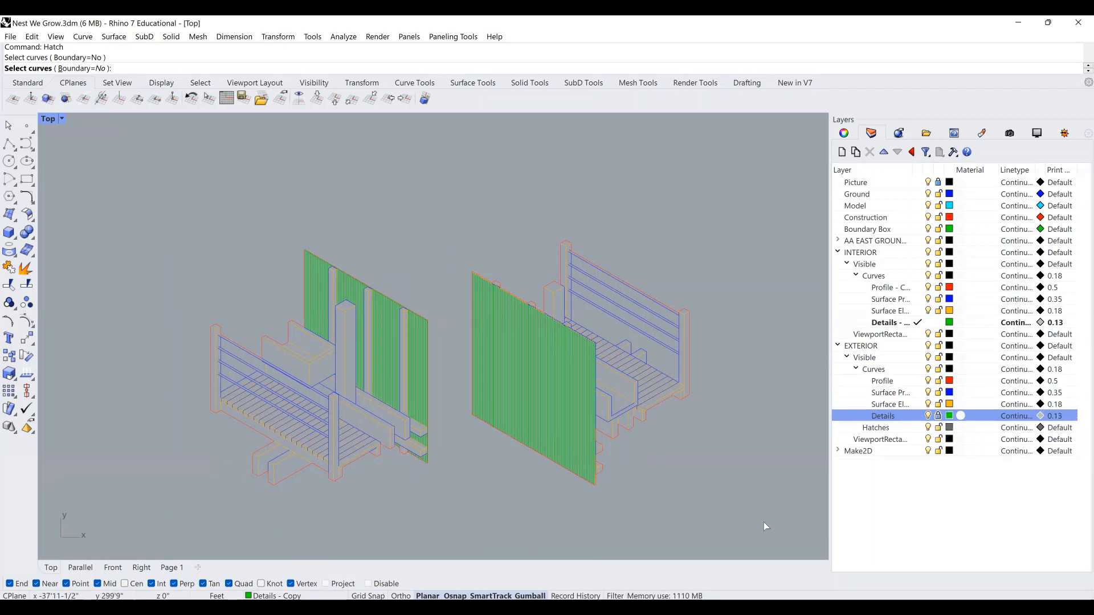
left_click_drag(747, 518, 467, 209)
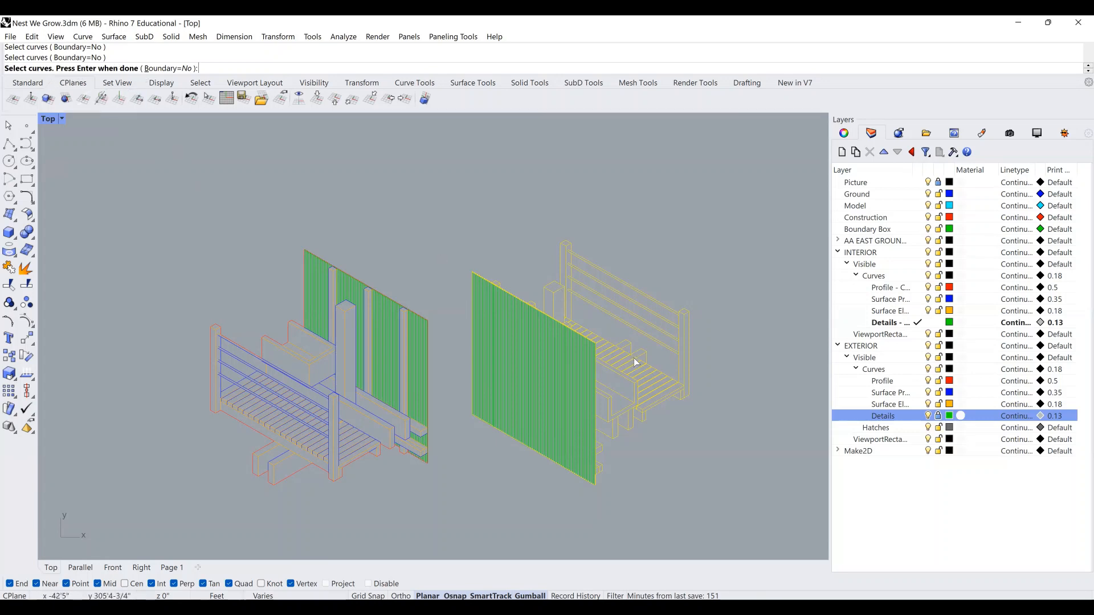
scroll(634, 358, "up", 2)
Accept the boundaries, make Hatches the current layer, and pick two small regions at the panel's lower edge.
key("Return")
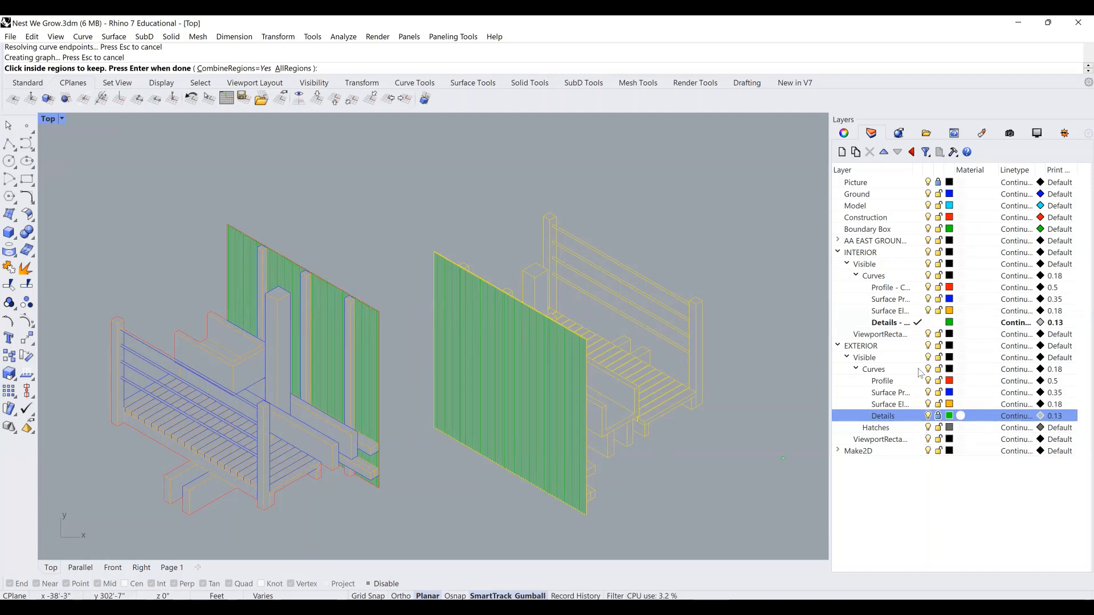
left_click(917, 428)
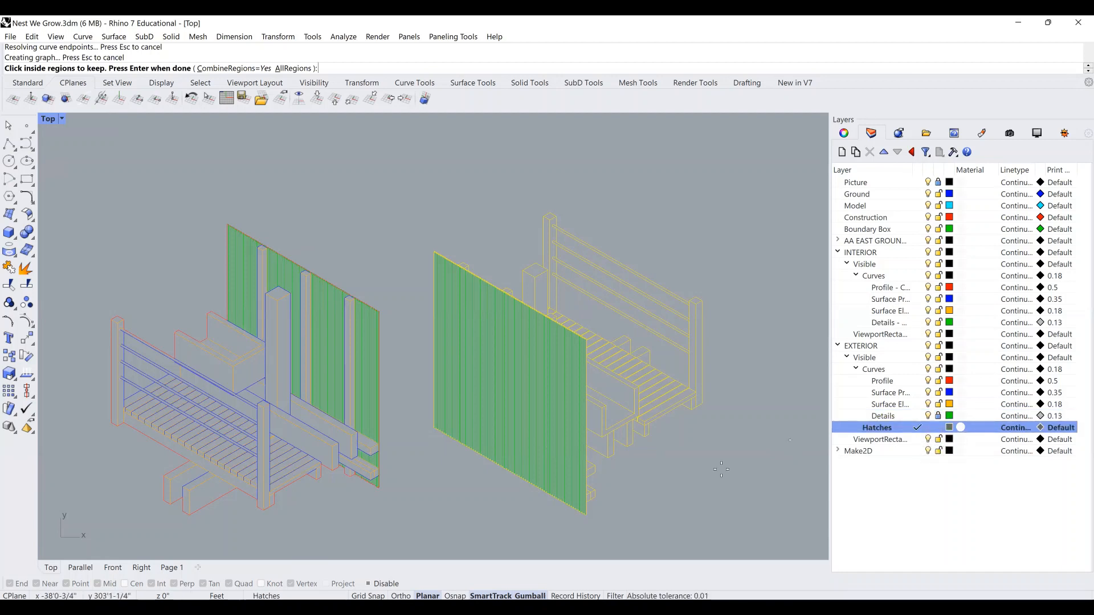
scroll(621, 514, "up", 5)
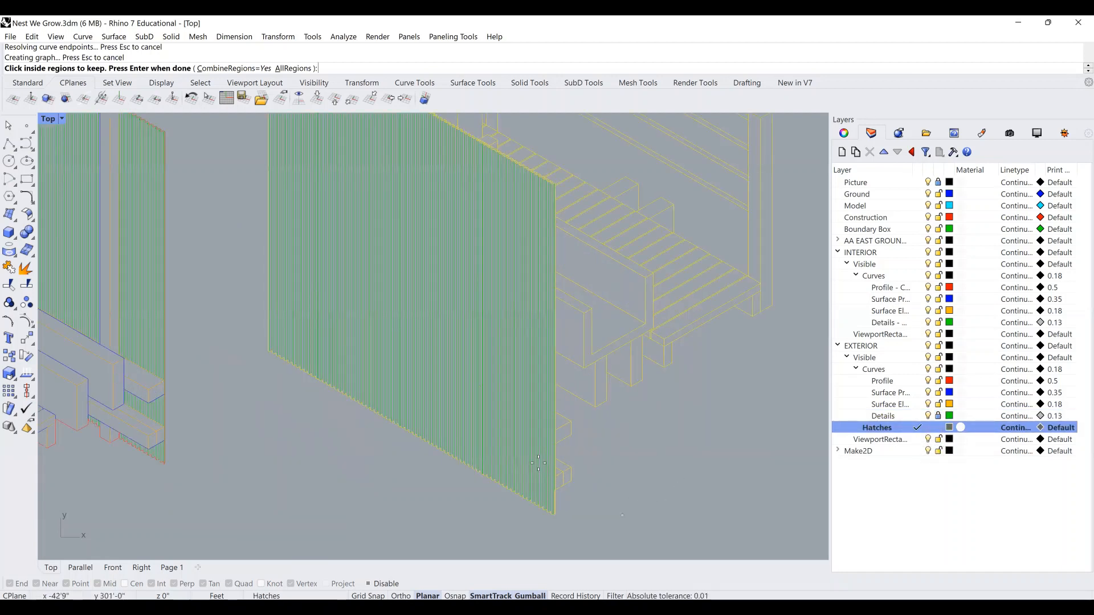
scroll(552, 486, "up", 3)
left_click(548, 461)
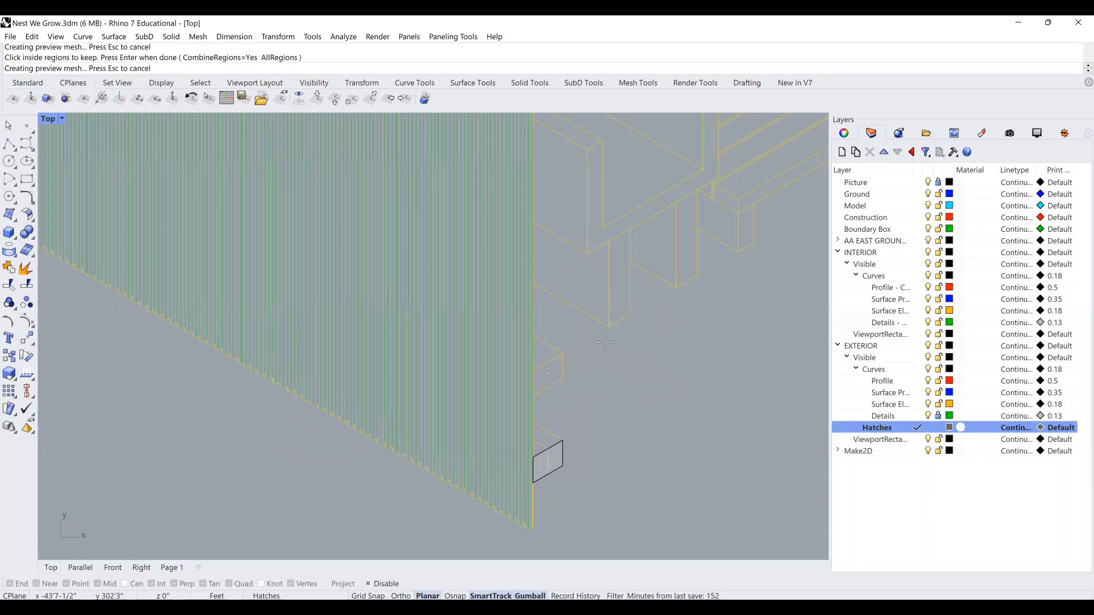
left_click(548, 374)
Pick the U-shaped framing, both leg regions, the bench end and the long bench strip.
scroll(573, 451, "down", 2)
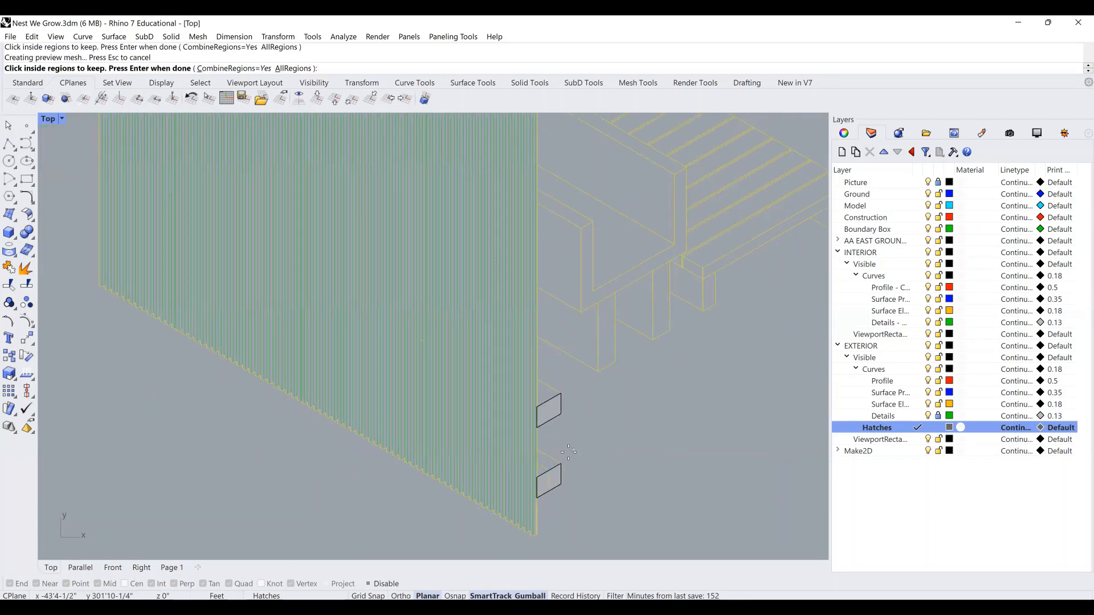
scroll(568, 452, "down", 3)
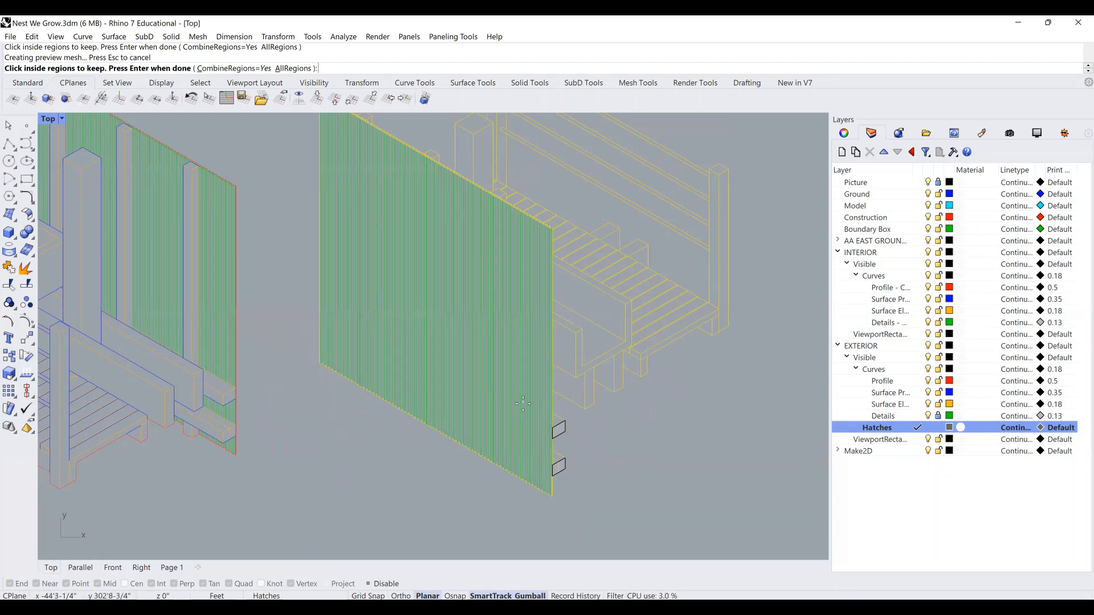
right_click_drag(522, 404, 526, 436)
scroll(475, 389, "down", 3)
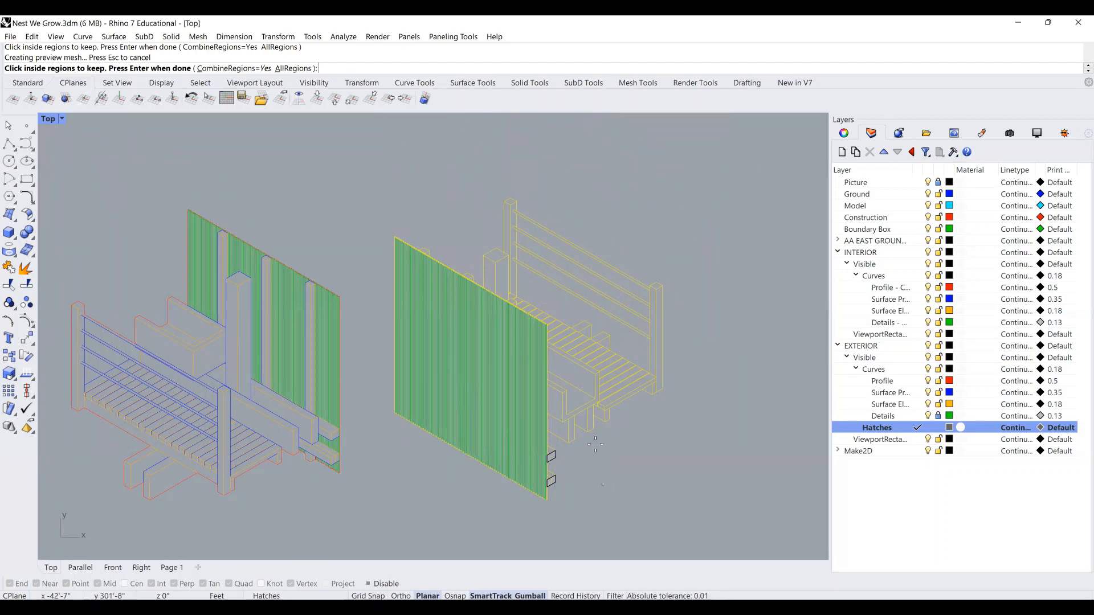
scroll(583, 404, "up", 2)
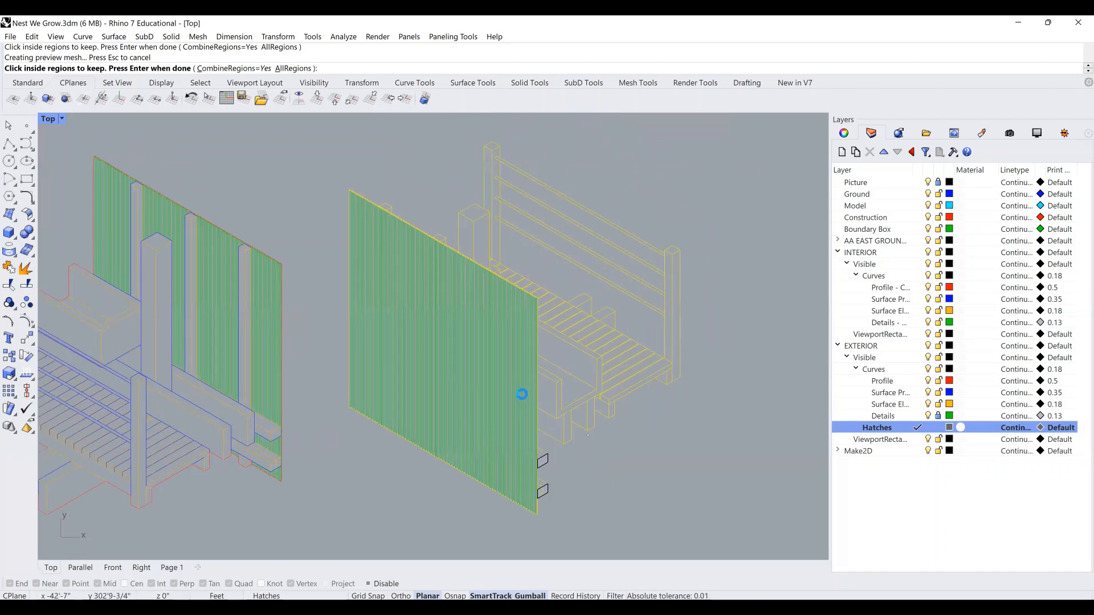
scroll(585, 419, "up", 10)
left_click(521, 394)
left_click(520, 417)
left_click(603, 383)
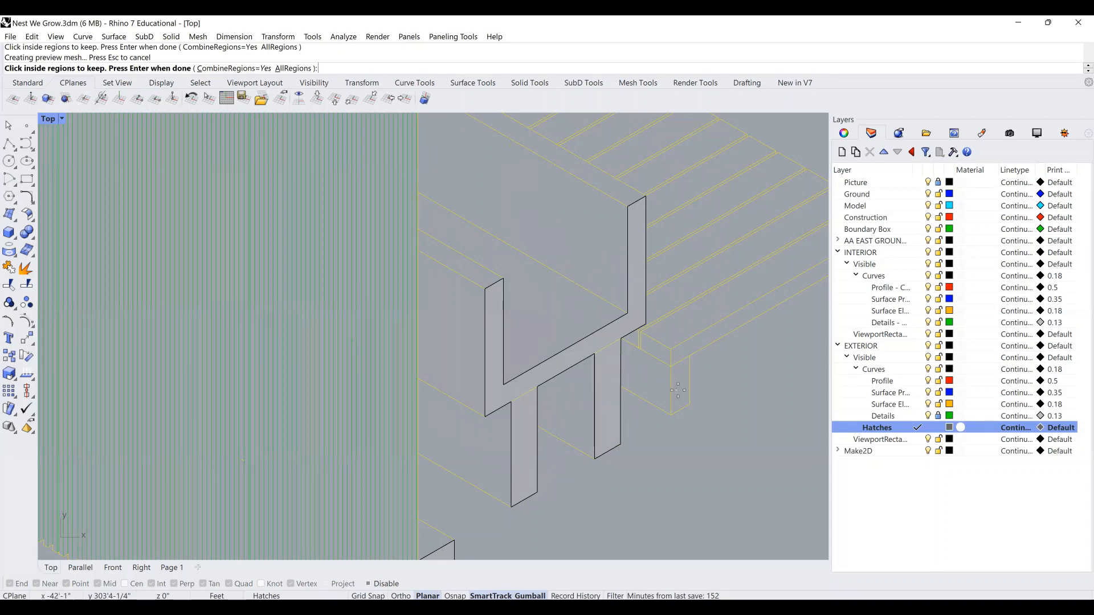
left_click(678, 390)
left_click(698, 335)
Pick the tall column, the diamond at its top, and another region in the right-hand structure.
scroll(650, 354, "down", 3)
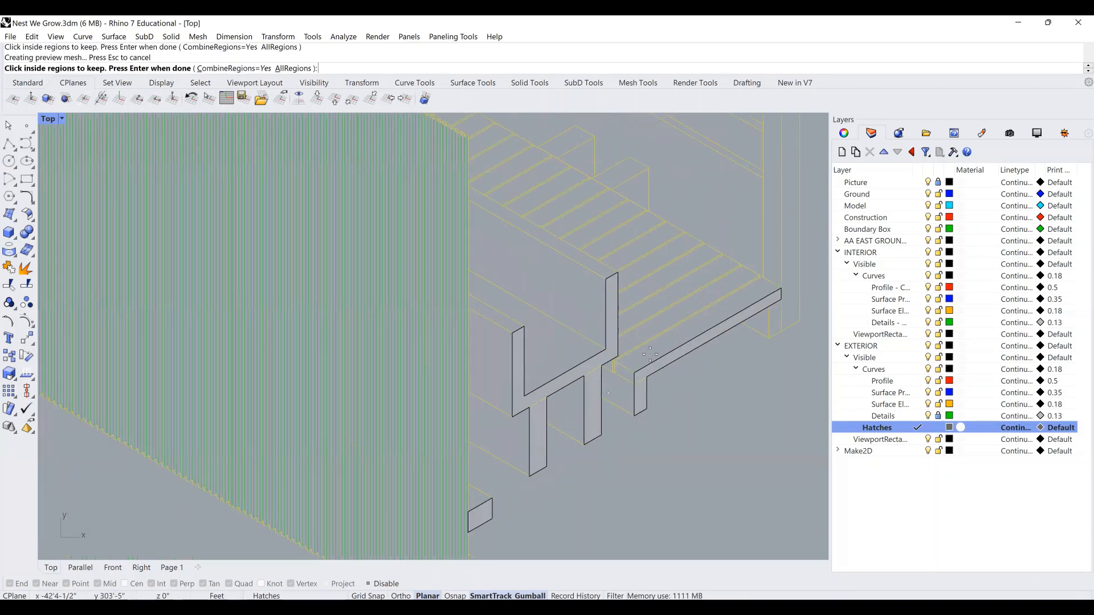
right_click_drag(790, 304, 665, 355)
scroll(665, 355, "up", 2)
left_click(665, 356)
scroll(656, 417, "down", 4)
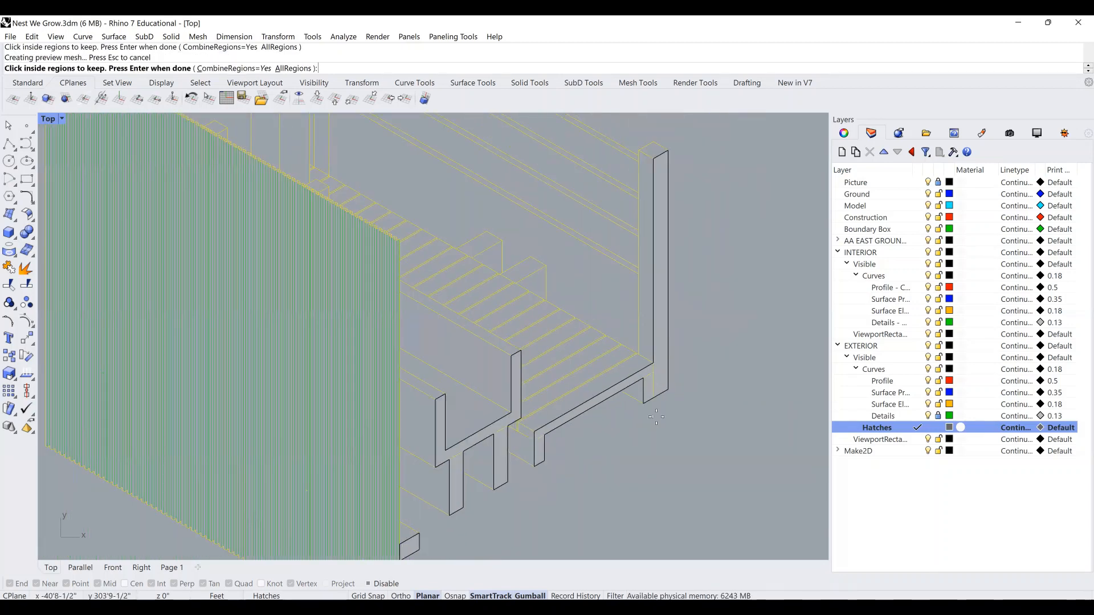
right_click_drag(499, 242, 540, 298)
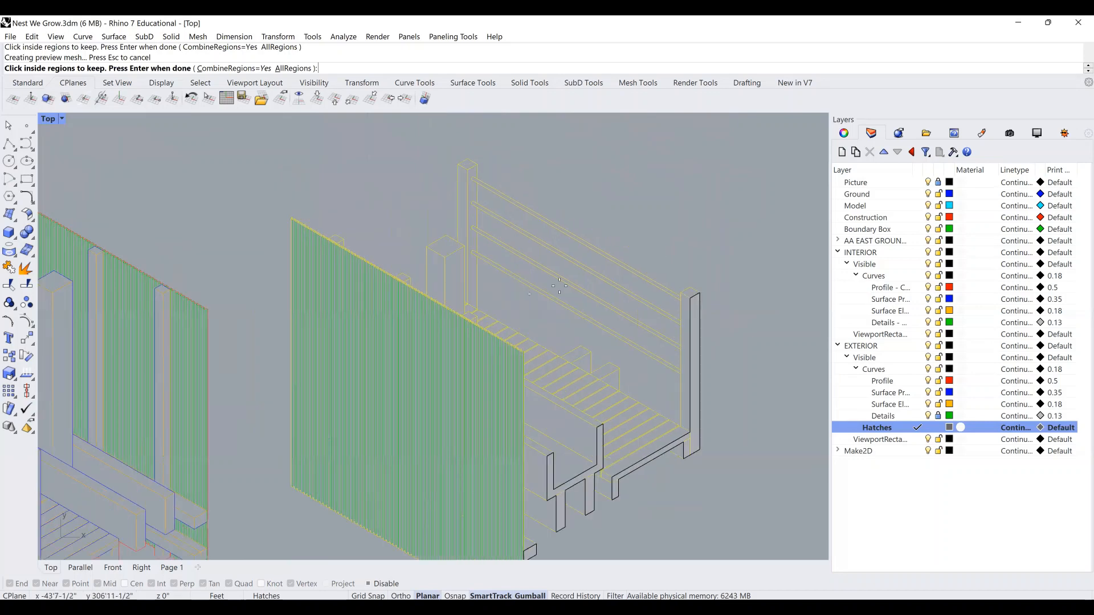
left_click(444, 247)
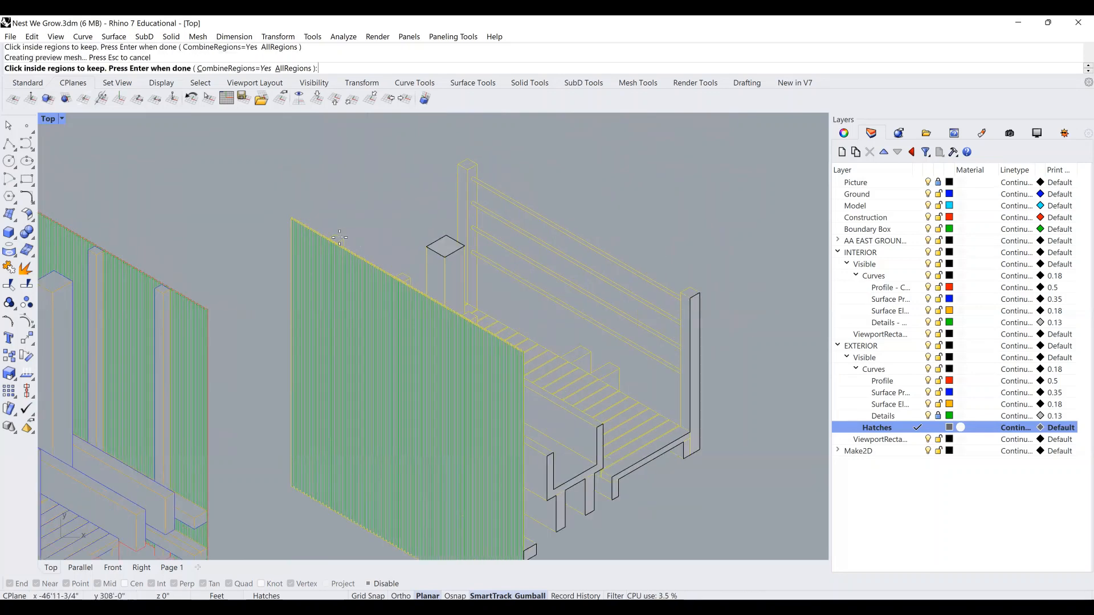
scroll(390, 266, "up", 3)
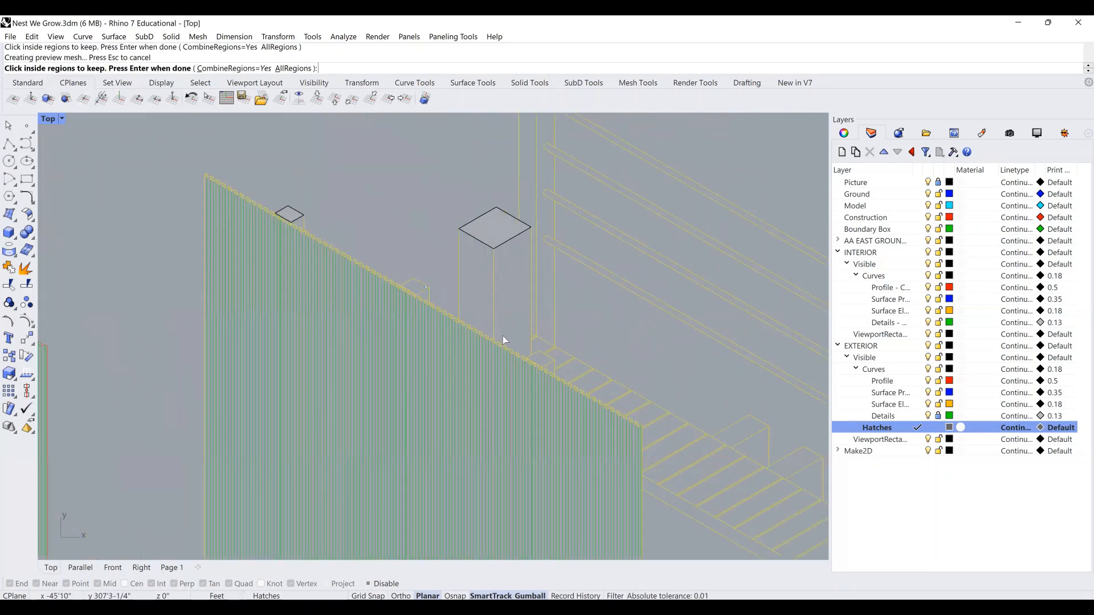
scroll(514, 266, "down", 3)
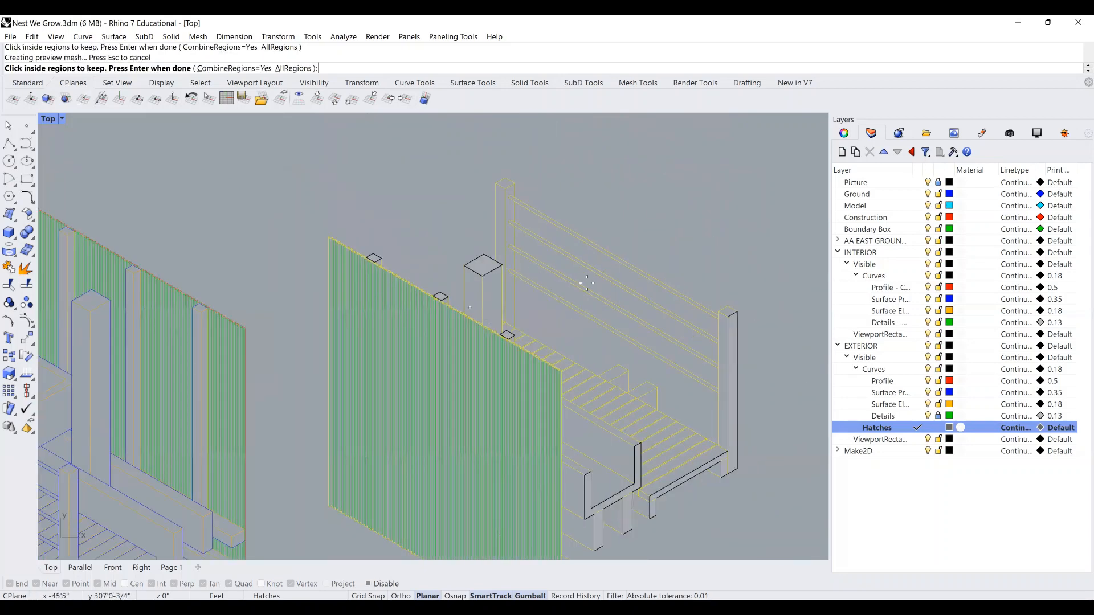
right_click_drag(587, 283, 574, 220)
scroll(623, 371, "down", 1)
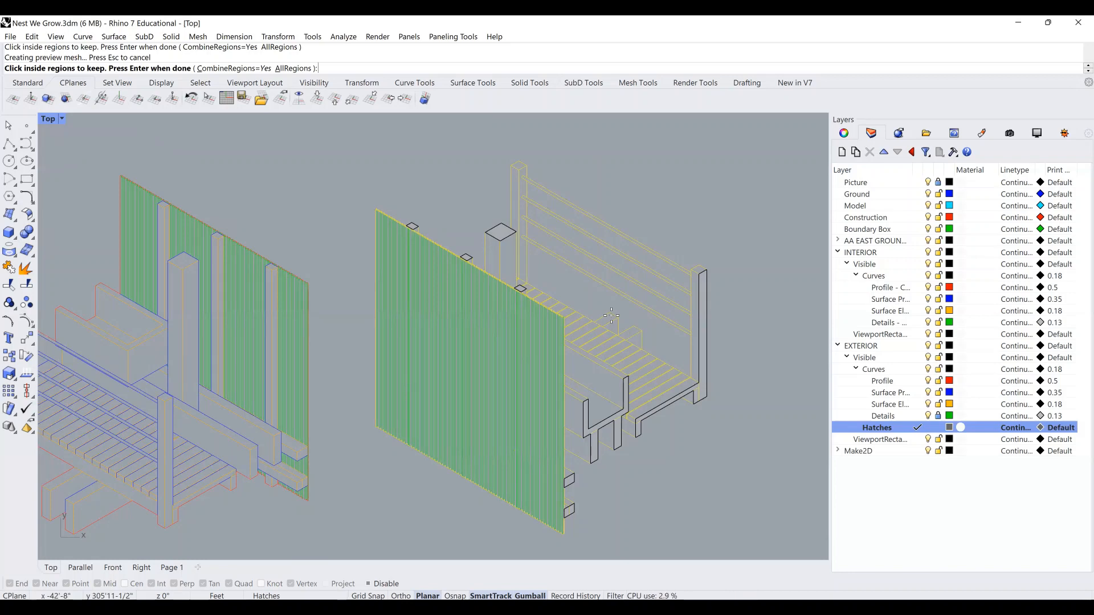
scroll(611, 315, "down", 2)
right_click_drag(511, 331, 547, 322)
left_click(664, 330)
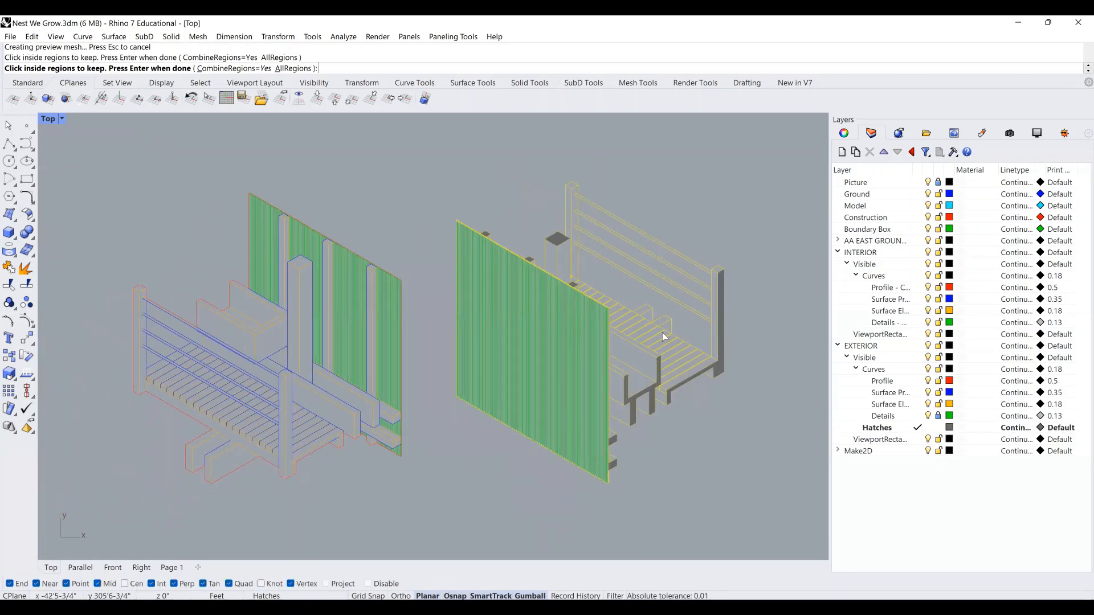
Accept the picked regions and move the Hatch settings dialog to the upper left.
key("Return")
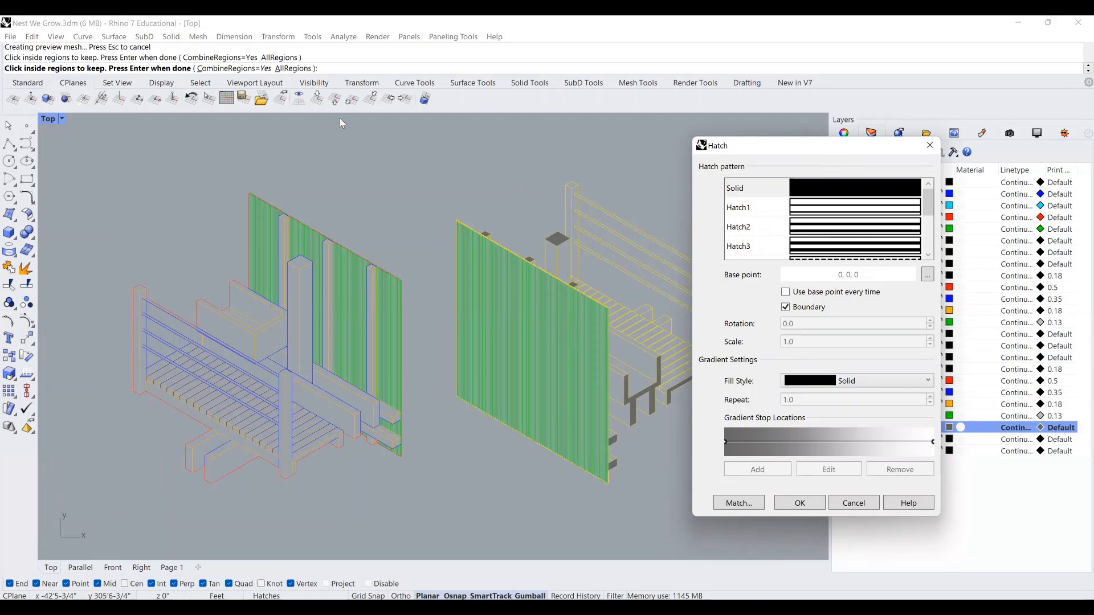
left_click_drag(868, 153, 339, 118)
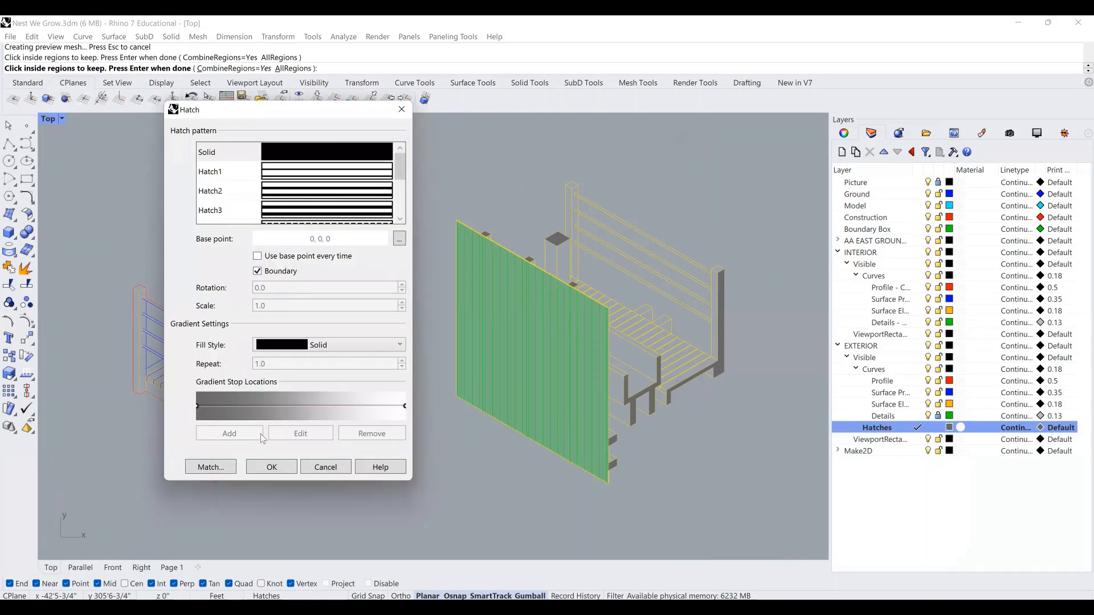
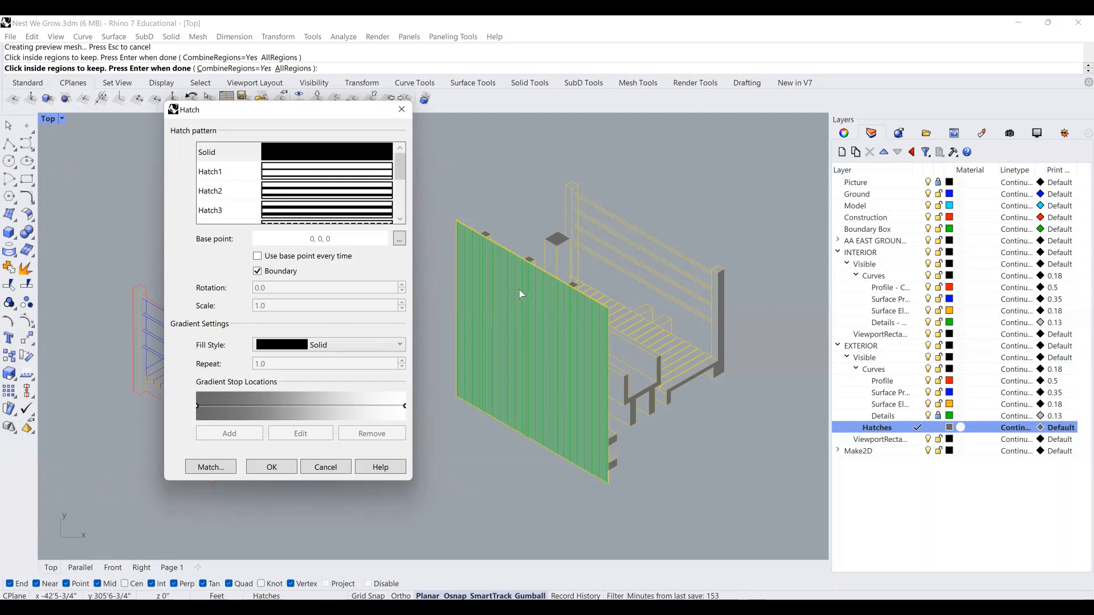
Apply the Solid hatch to the picked wall regions of the right-hand drawing.
left_click(272, 467)
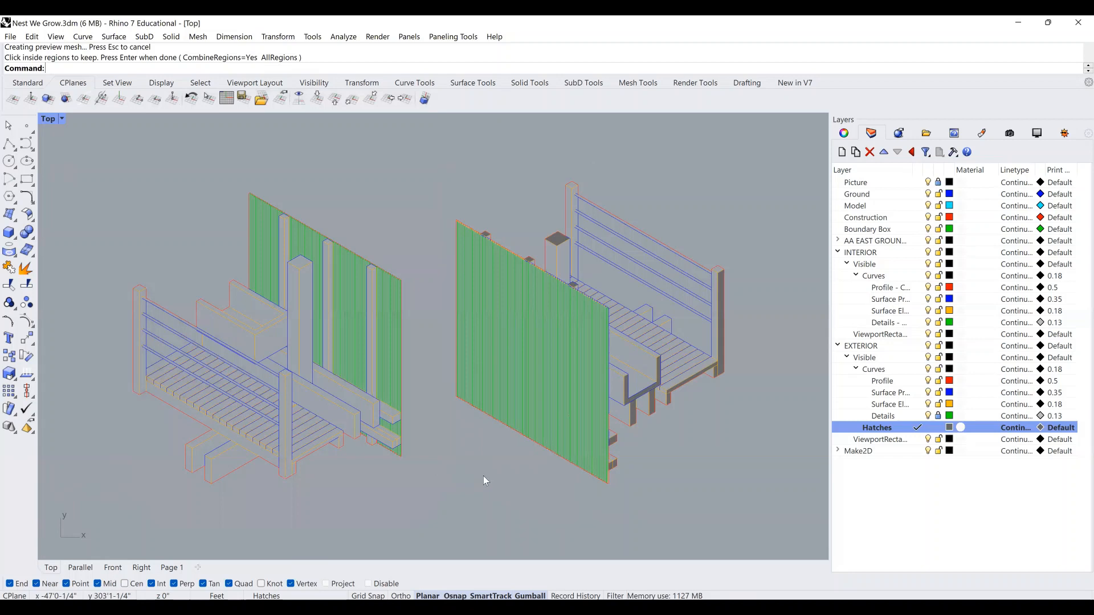
right_click_drag(483, 476, 533, 481)
left_click_drag(465, 508, 138, 195)
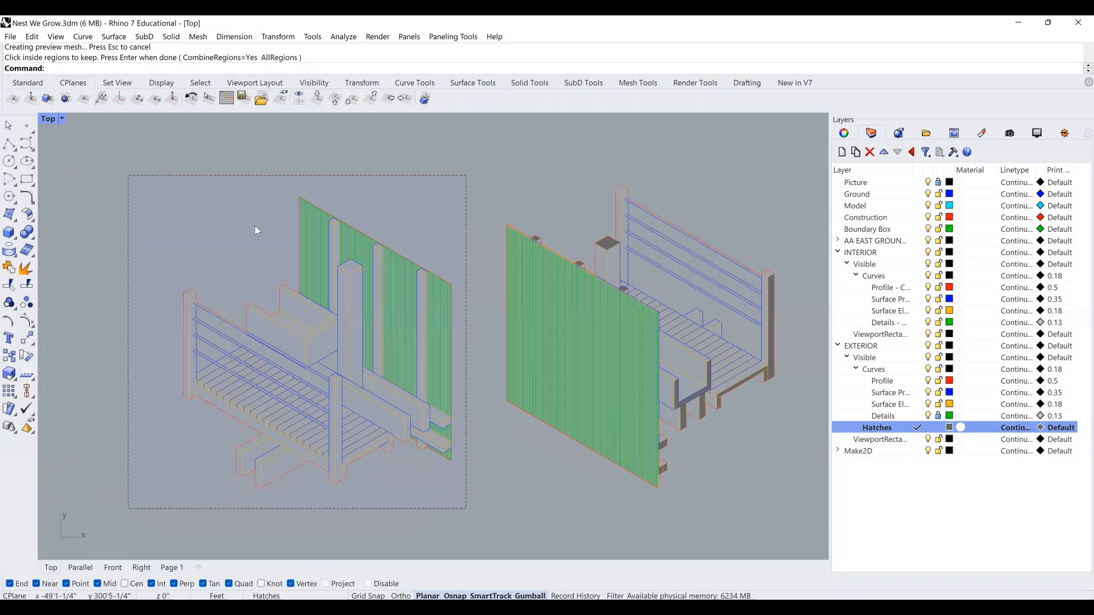
left_click(930, 323)
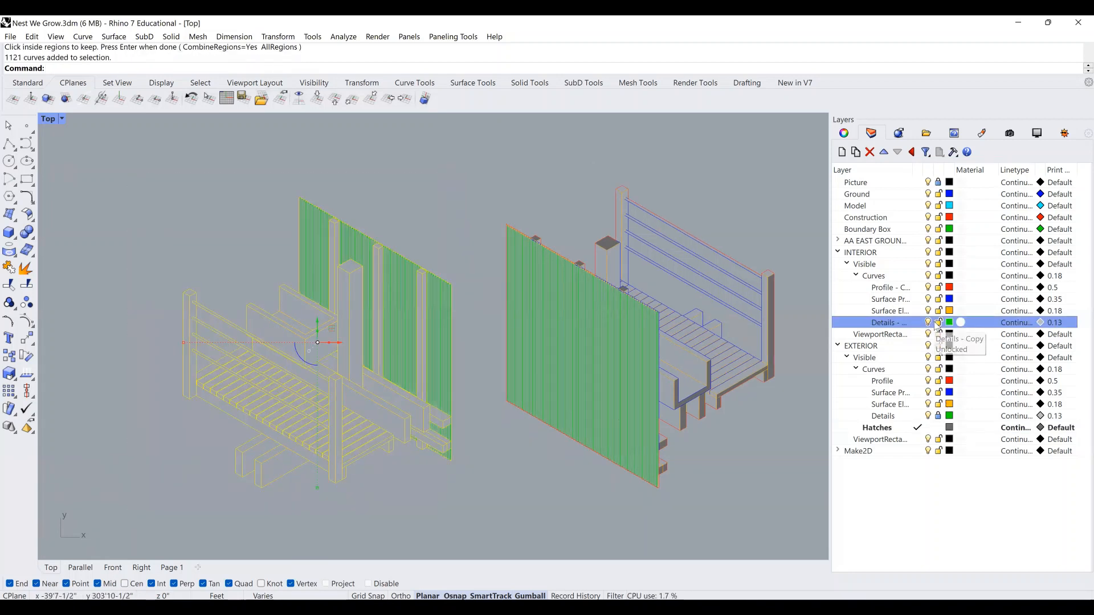
right_click(408, 224)
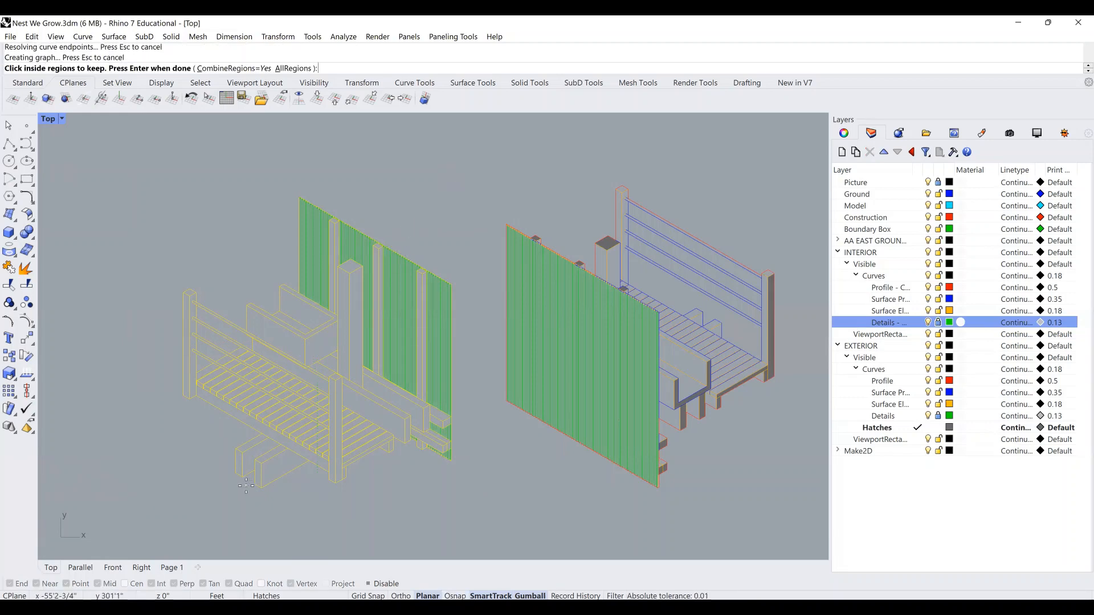
scroll(251, 484, "up", 4)
scroll(244, 478, "up", 4)
left_click(227, 418)
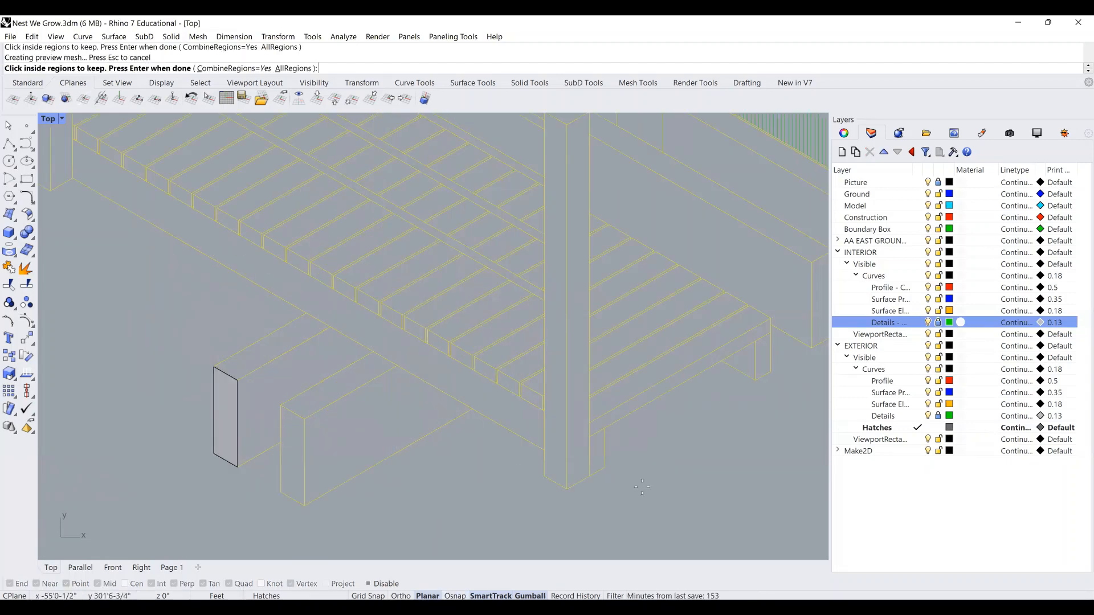
left_click(724, 353)
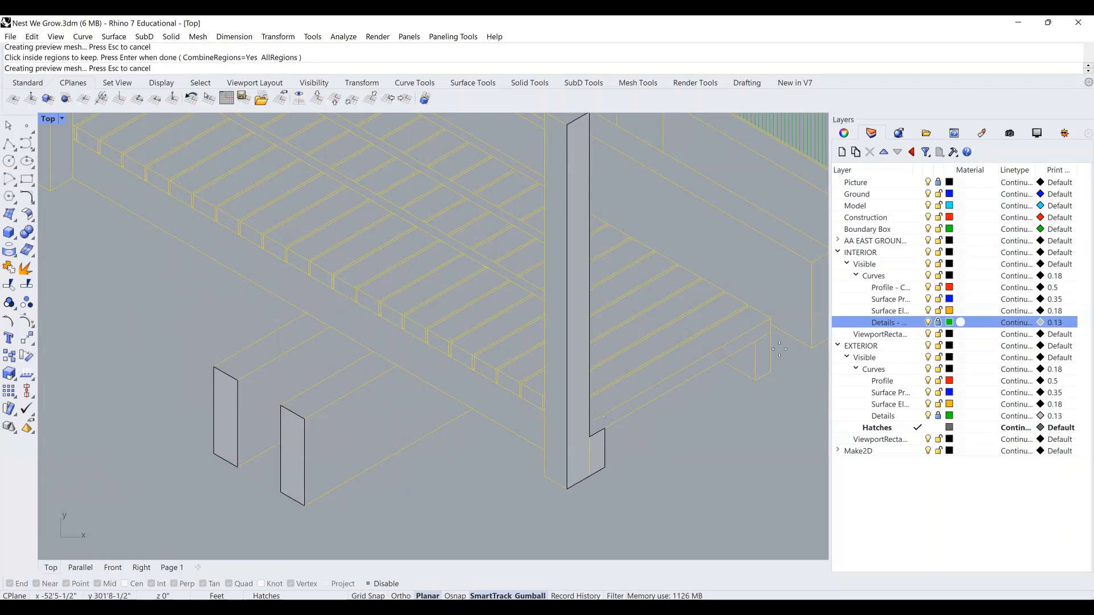
right_click_drag(723, 353, 629, 345)
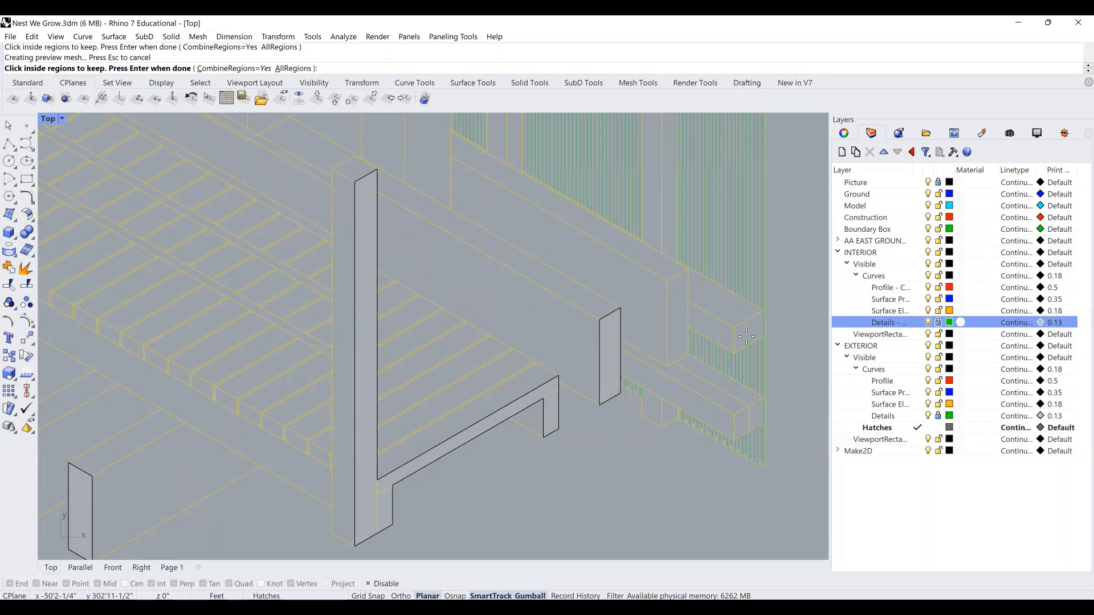
left_click(746, 337)
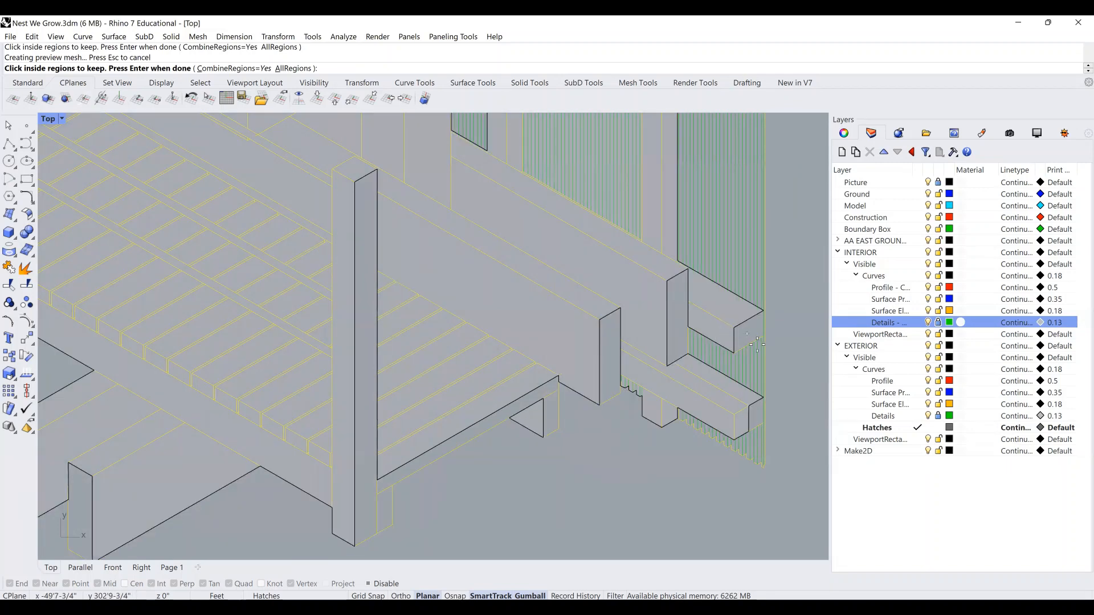
left_click(725, 333)
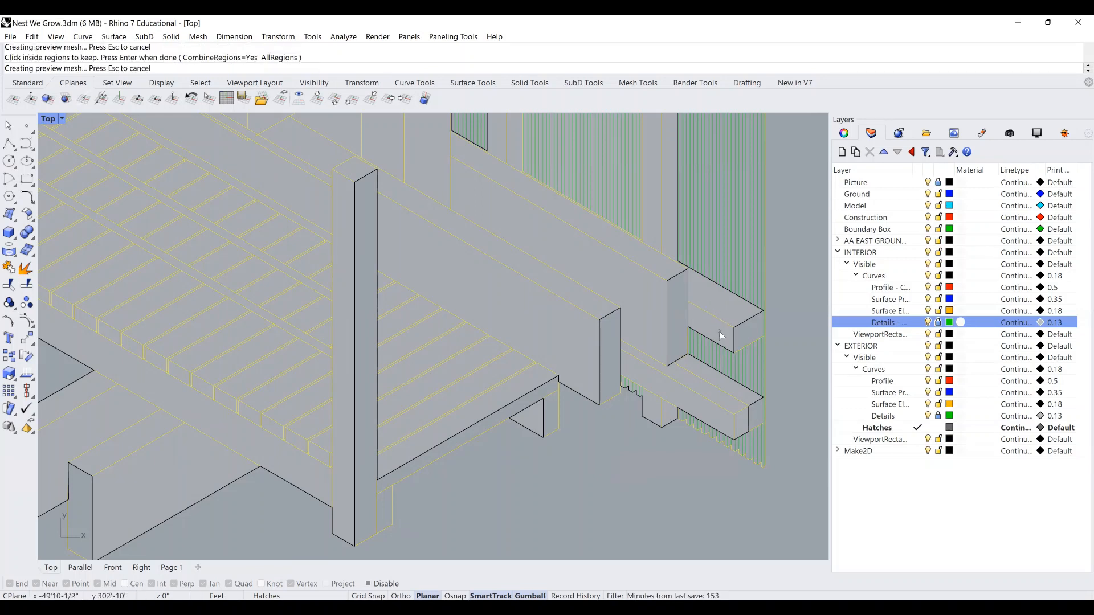
left_click(735, 316)
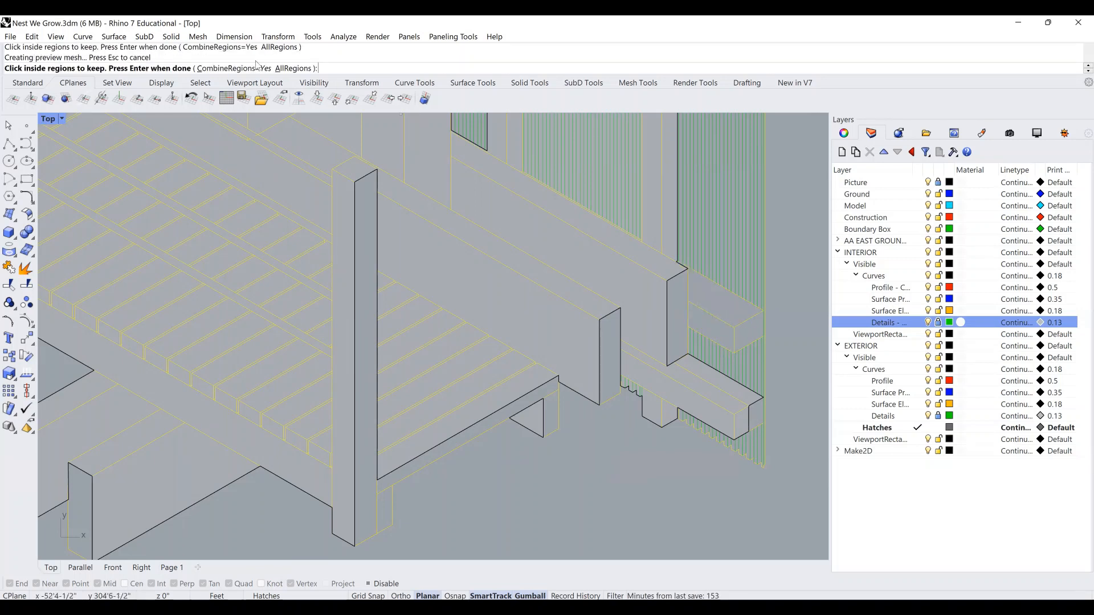
scroll(780, 311, "up", 4)
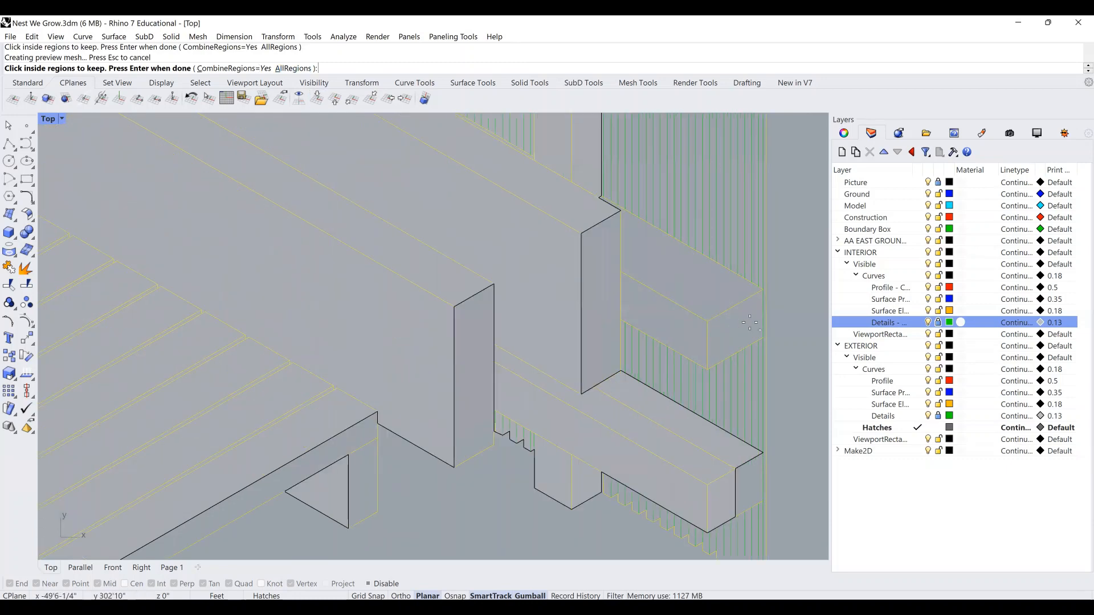
scroll(780, 310, "up", 2)
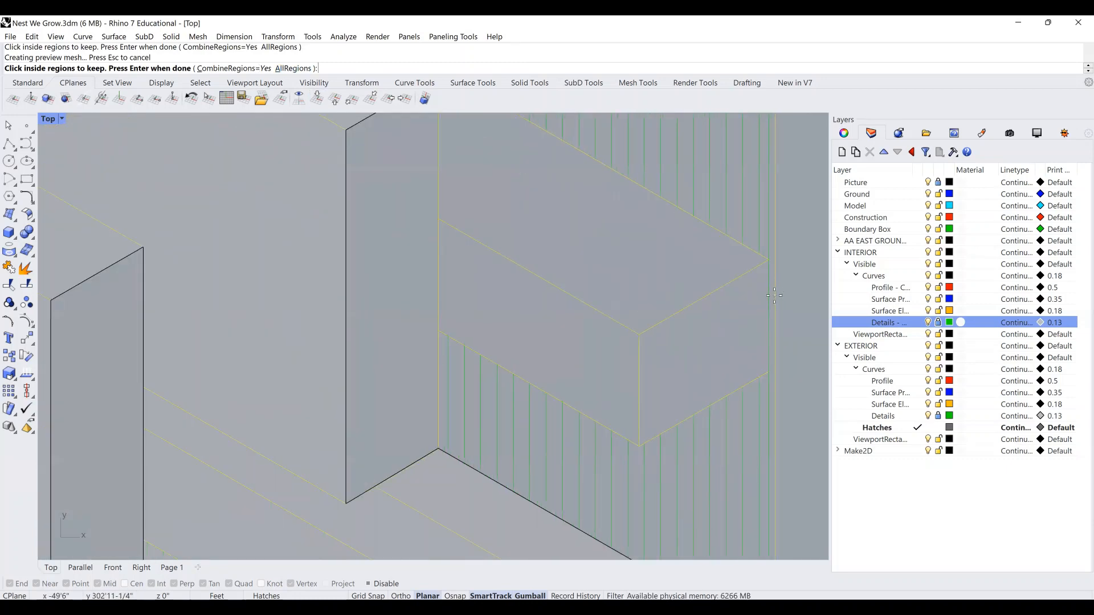
scroll(774, 299, "down", 4)
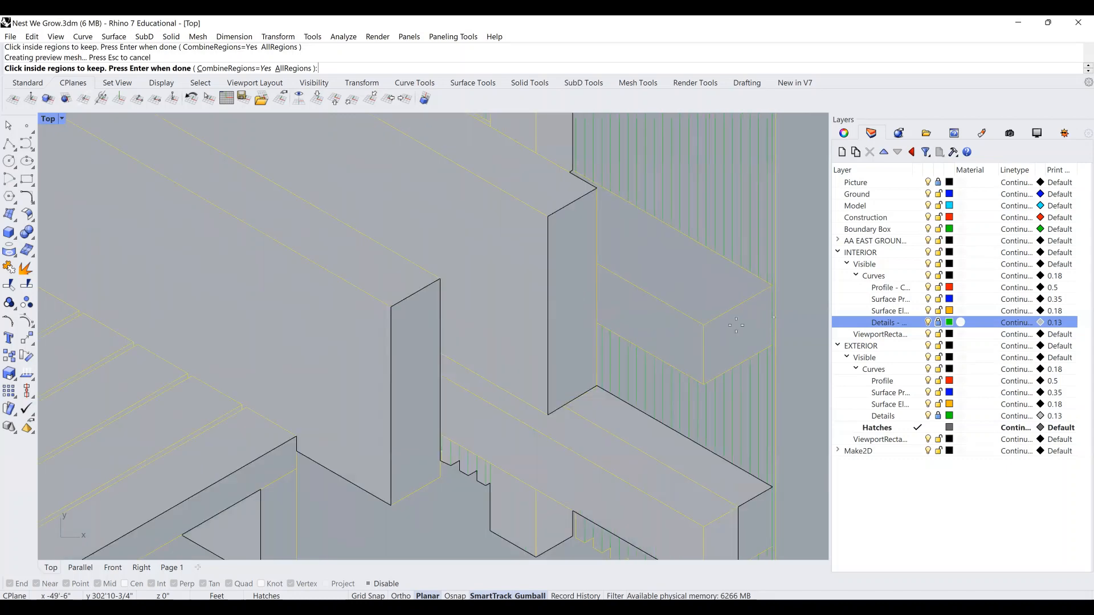
scroll(732, 366, "down", 1)
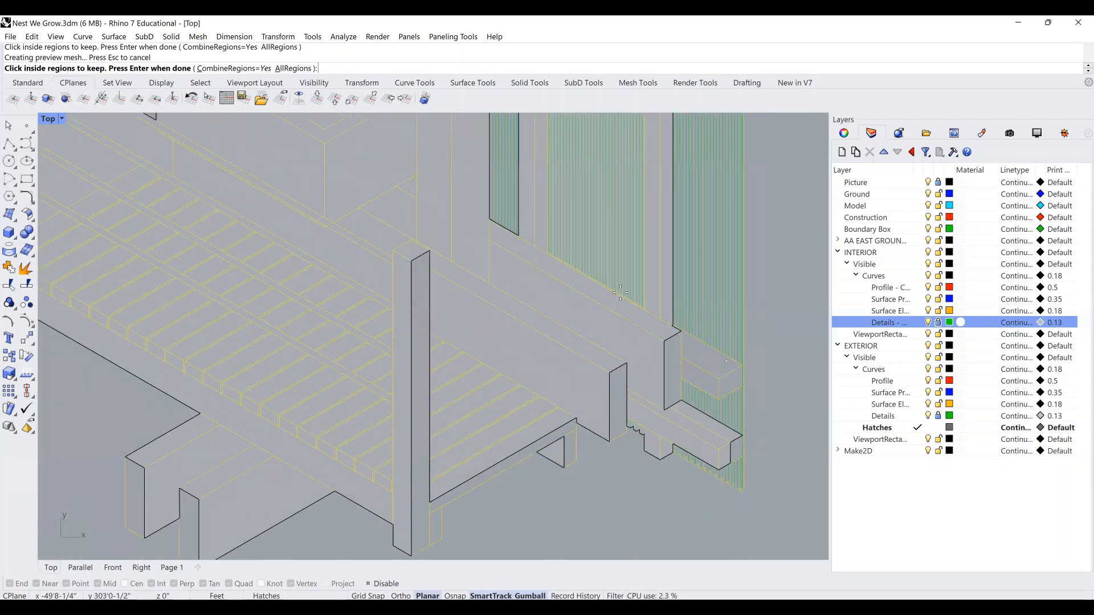
scroll(580, 352, "down", 3)
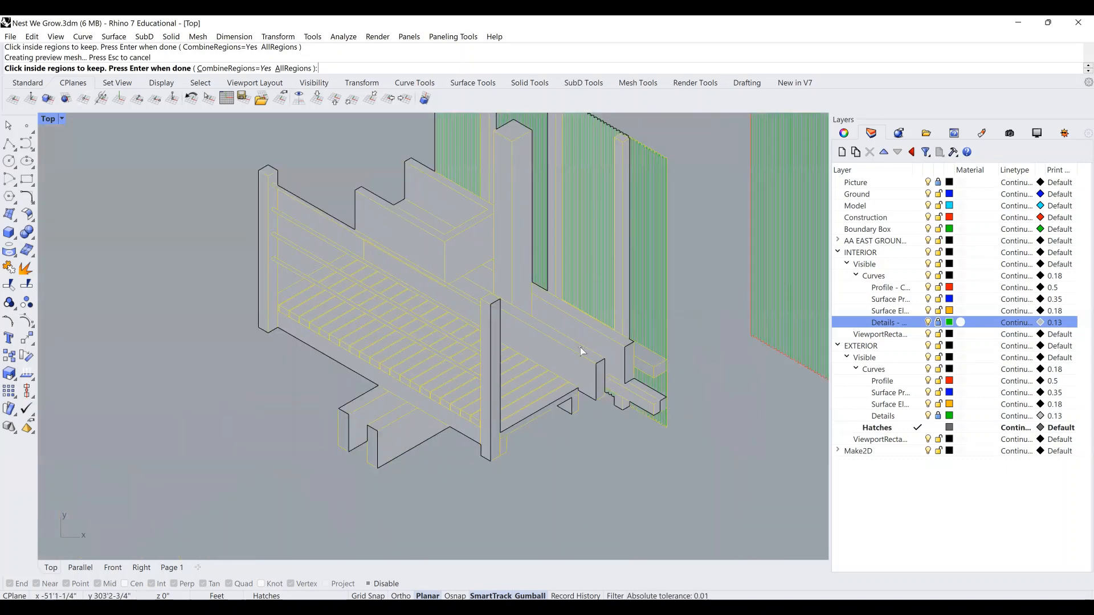
key("Return")
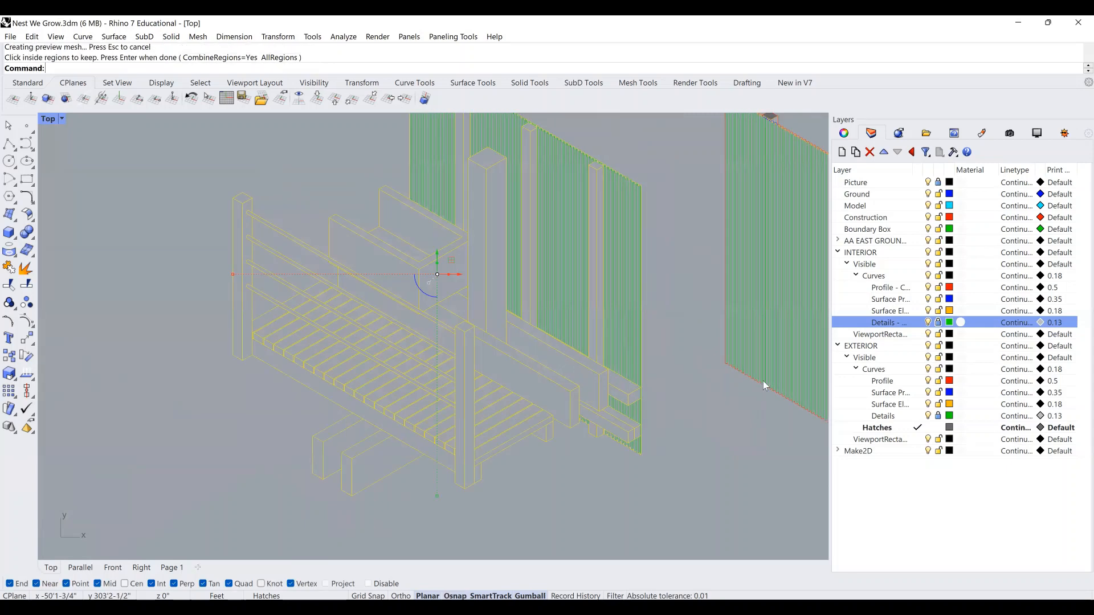
Unlock the interior Details layer and window-select the left catwalk drawing's curves.
left_click(939, 323)
left_click(615, 473)
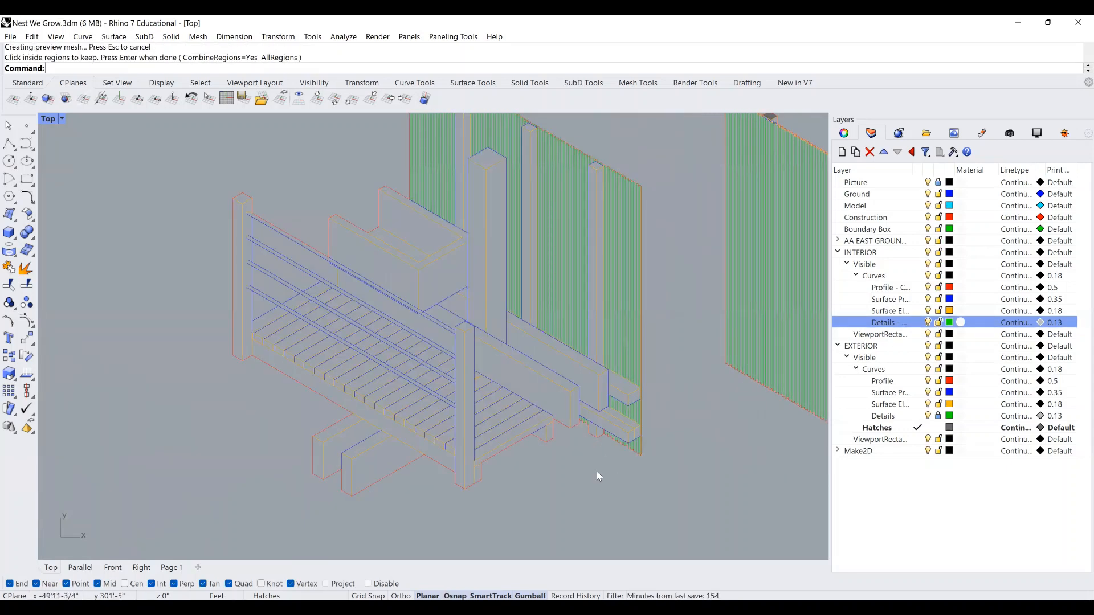
scroll(584, 469, "down", 2)
left_click_drag(641, 476, 279, 155)
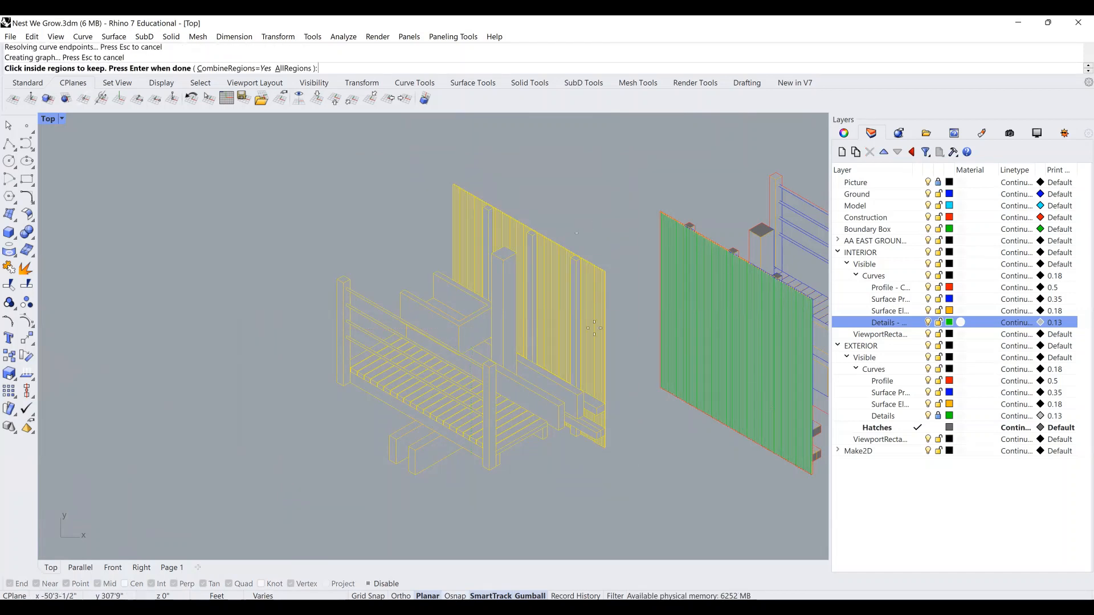
scroll(393, 462, "up", 3)
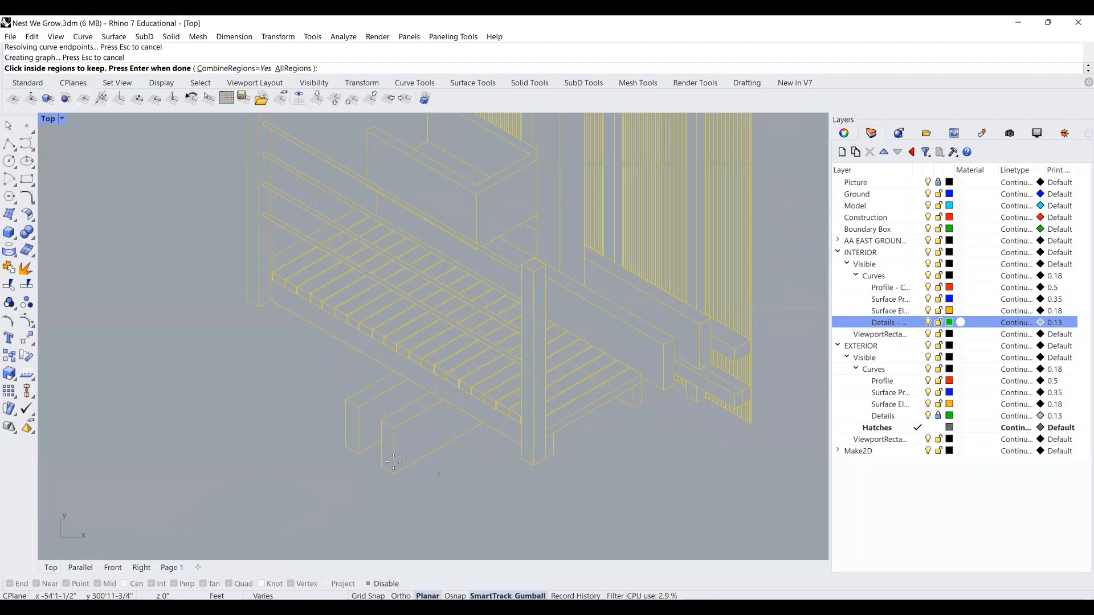
Pick the two block ends, centre post, L-shaped bench end, right post and lower-right region.
left_click(352, 429)
left_click(387, 448)
scroll(532, 441, "up", 2)
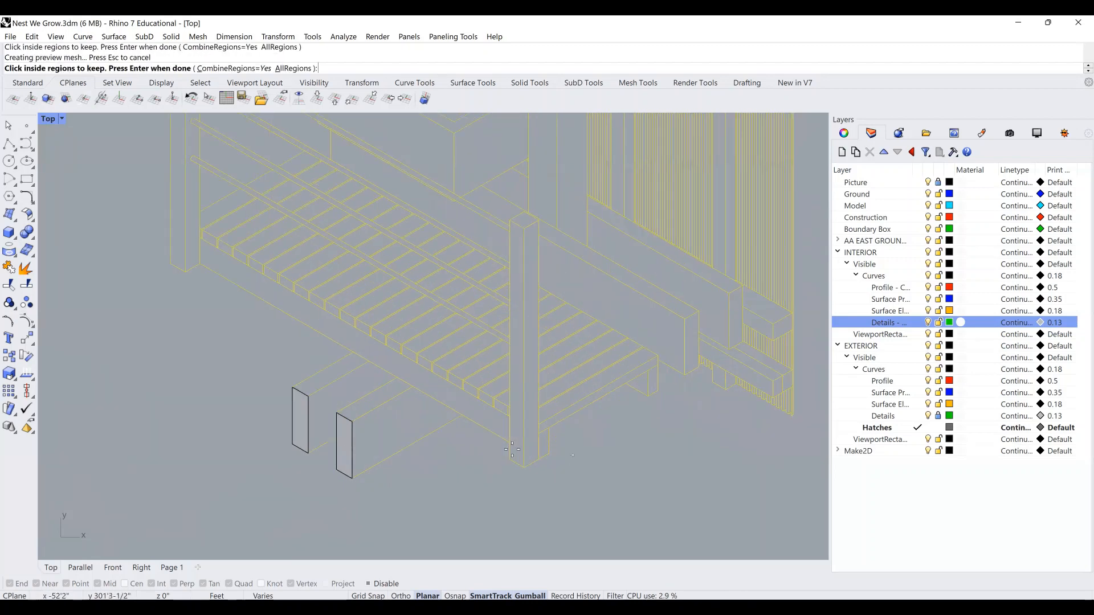
left_click(528, 438)
scroll(540, 412, "up", 1)
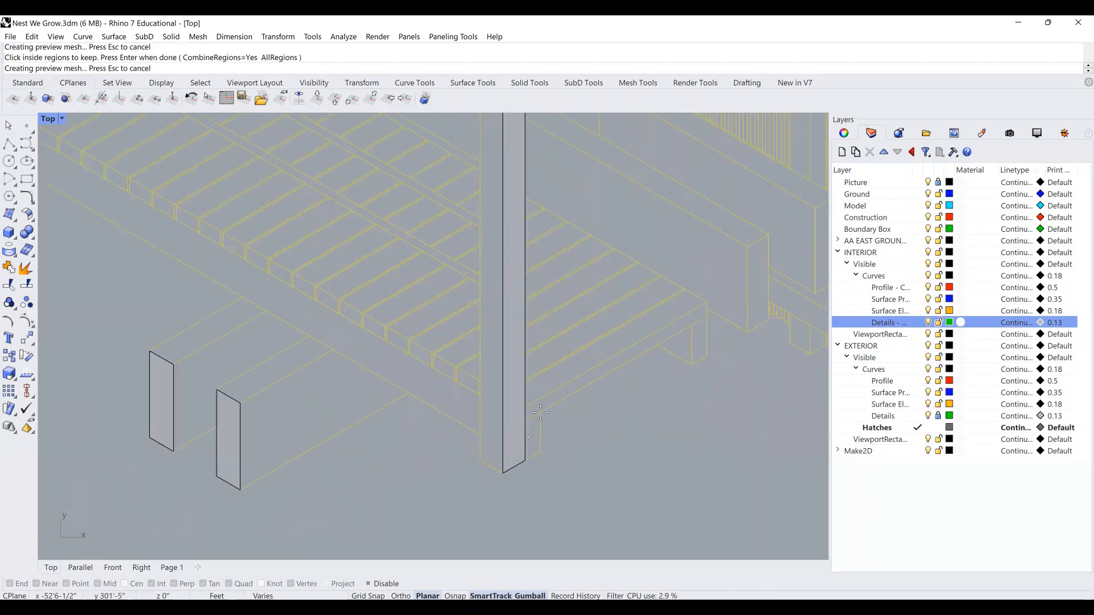
left_click(698, 334)
left_click(763, 287)
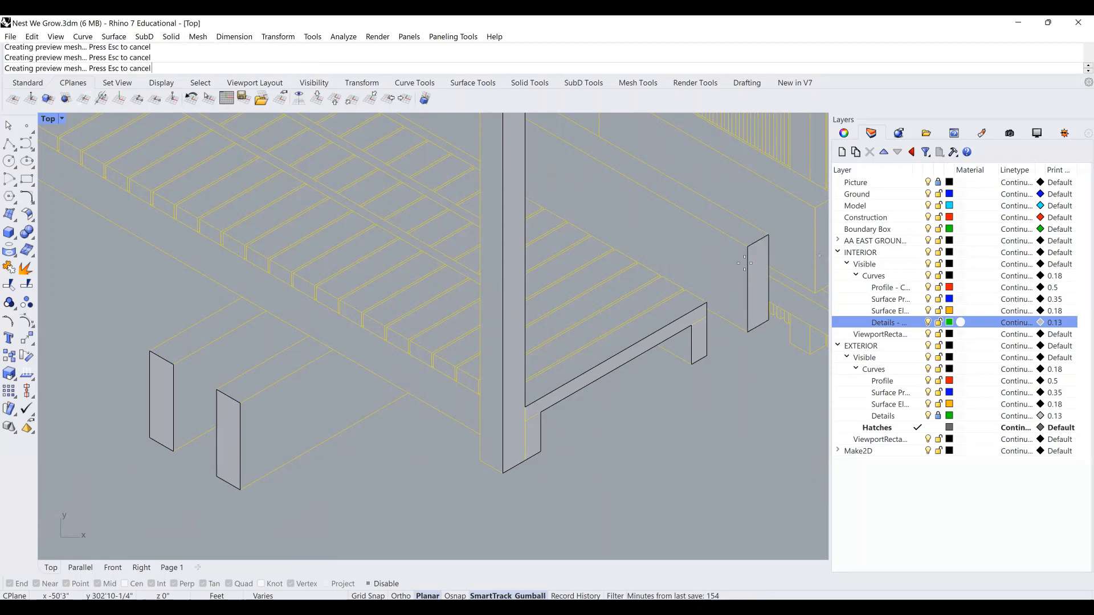
right_click_drag(541, 344, 500, 358)
right_click_drag(687, 336, 511, 401)
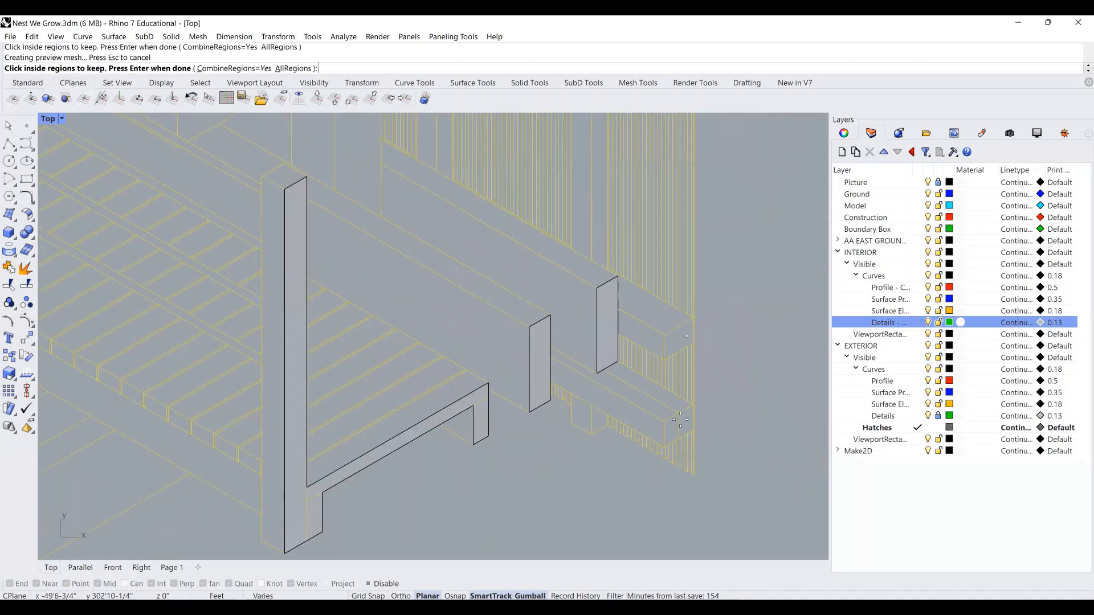
left_click(681, 426)
Pick the column's diamond tops, then apply a Solid hatch to the left drawing.
scroll(680, 445, "down", 2)
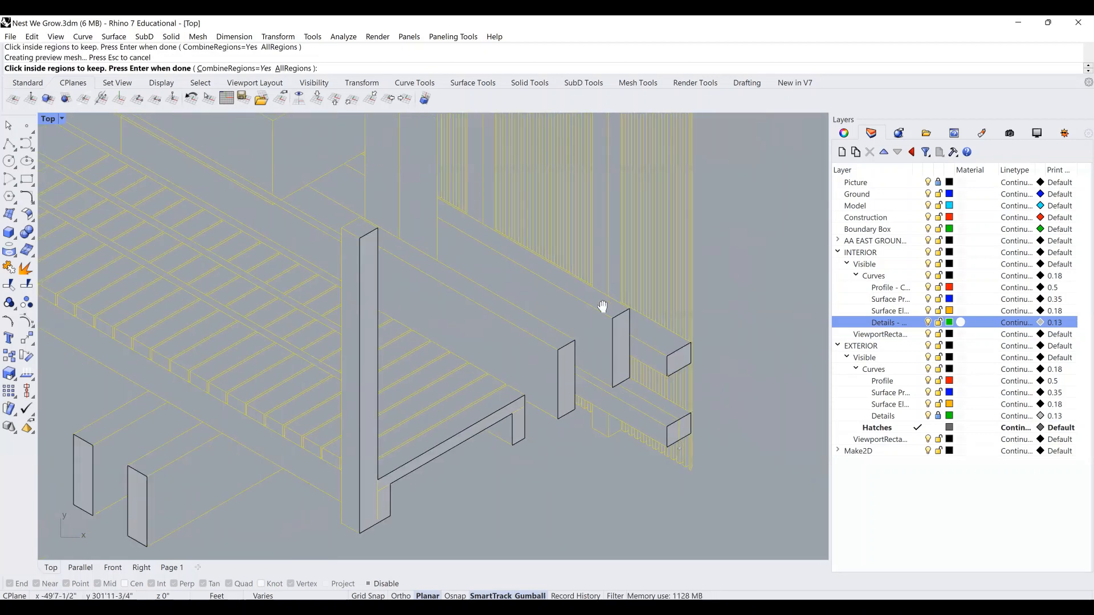
scroll(535, 207, "up", 2)
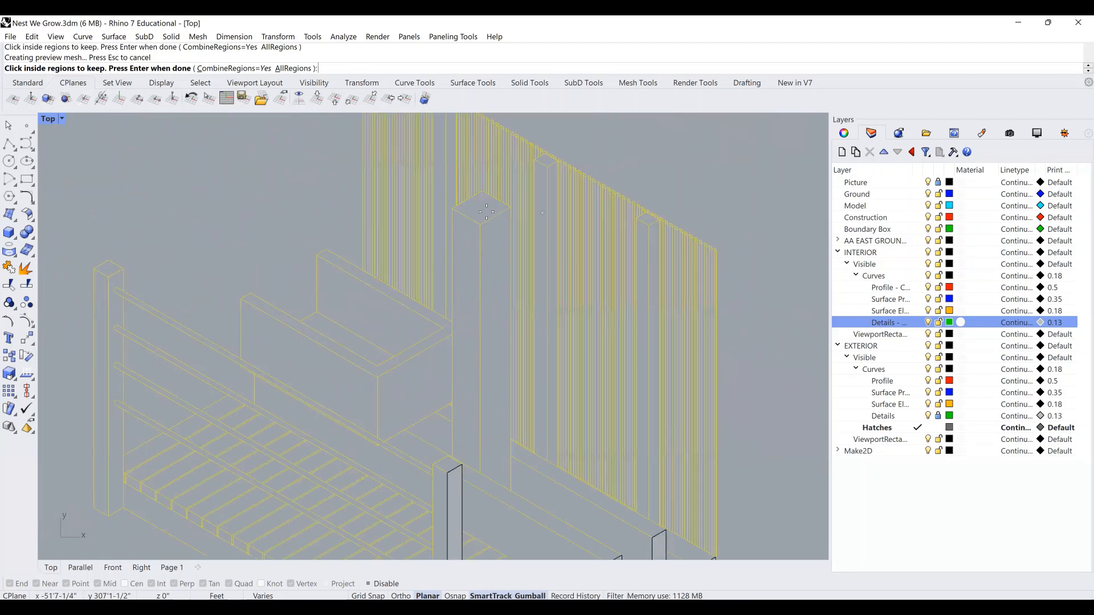
left_click(547, 159)
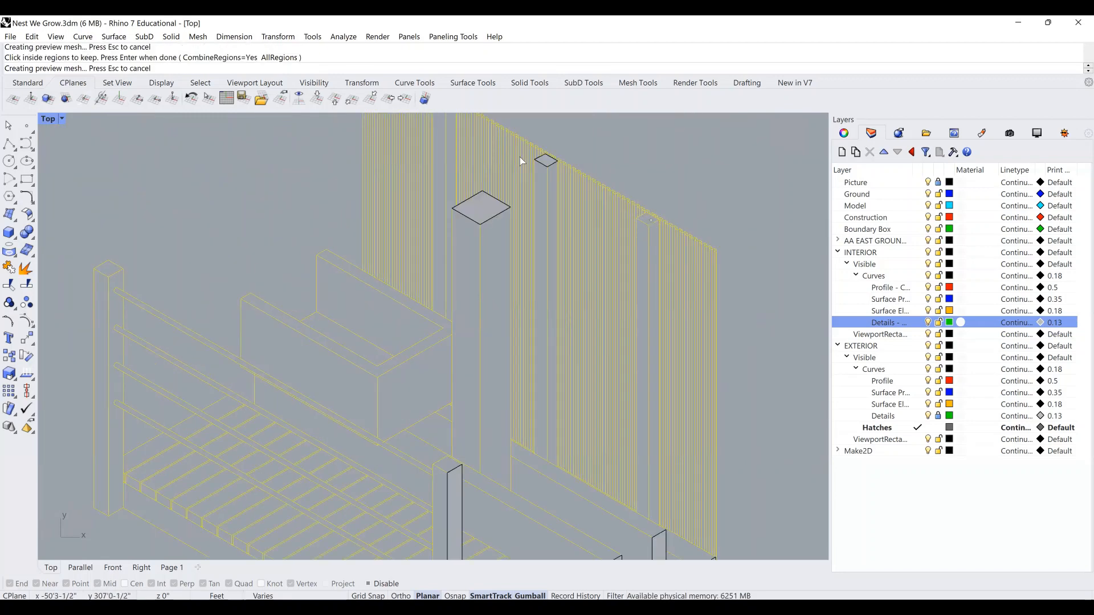
right_click_drag(530, 290, 543, 402)
scroll(455, 213, "up", 6)
left_click(451, 210)
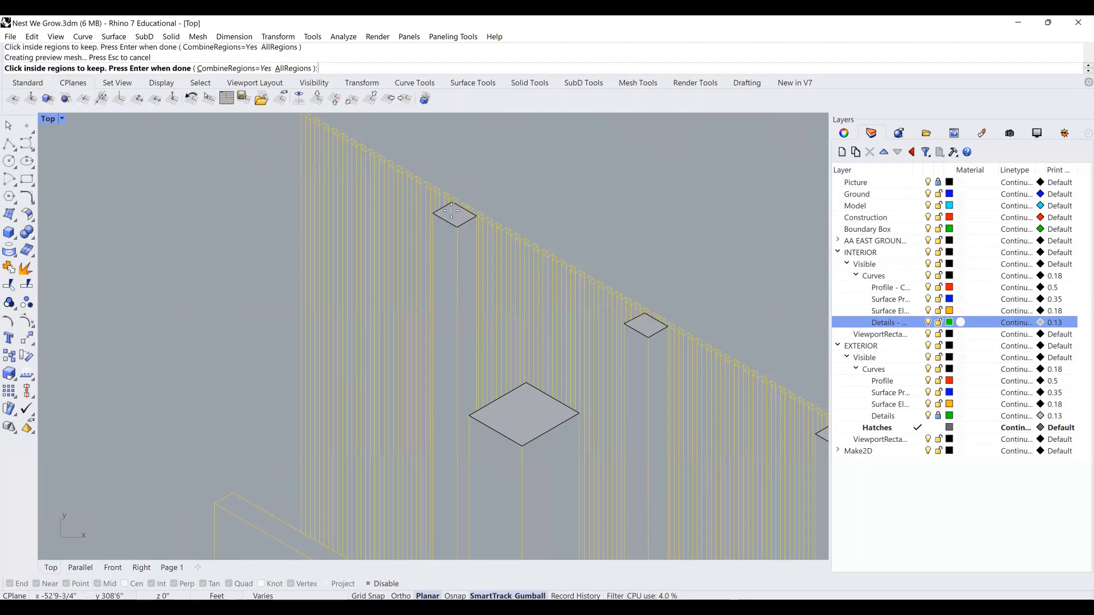
scroll(452, 212, "down", 5)
right_click_drag(471, 258, 409, 196)
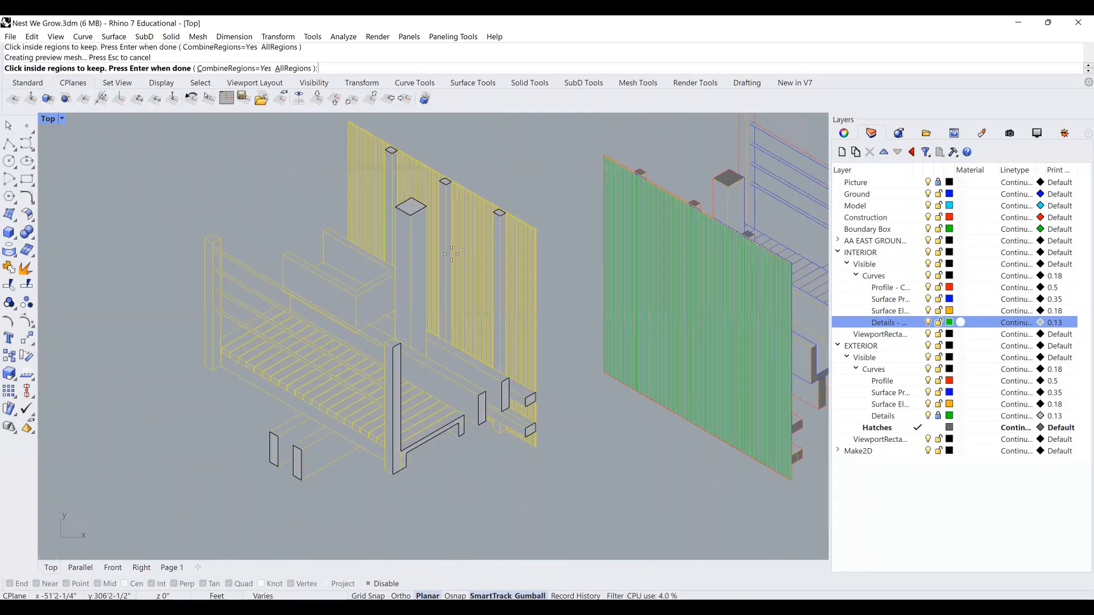
scroll(471, 380, "down", 2)
right_click_drag(514, 315, 485, 340)
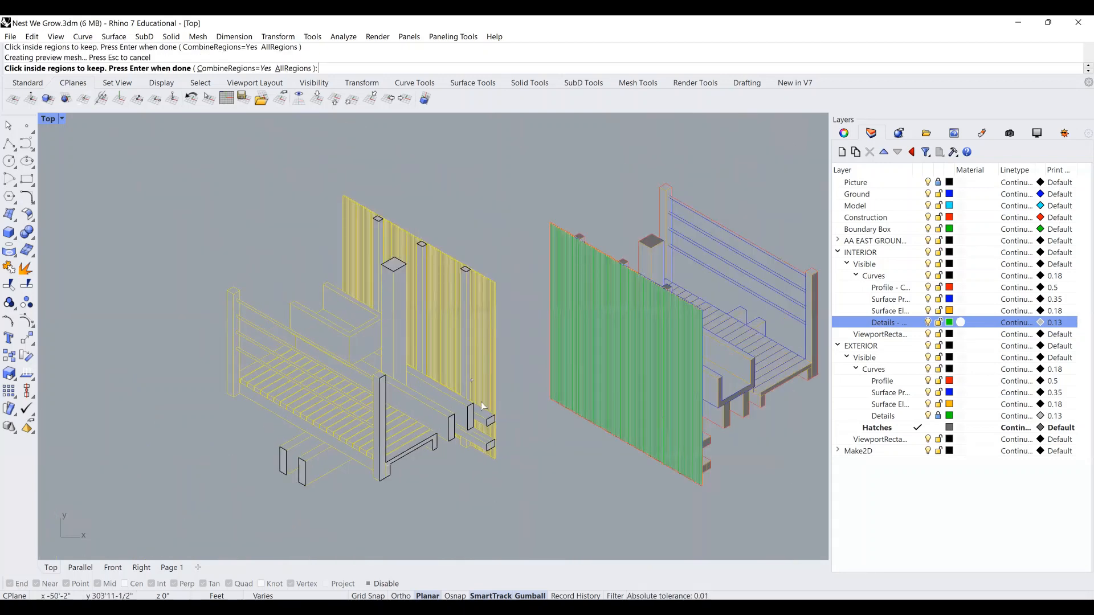
key("Return")
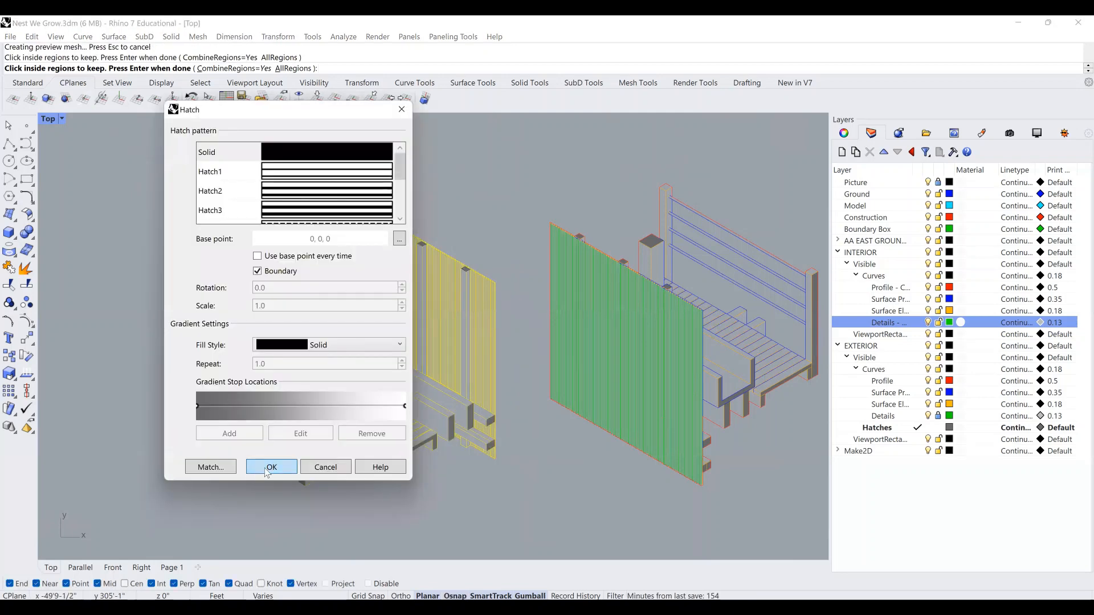
key("Return")
scroll(500, 259, "down", 5)
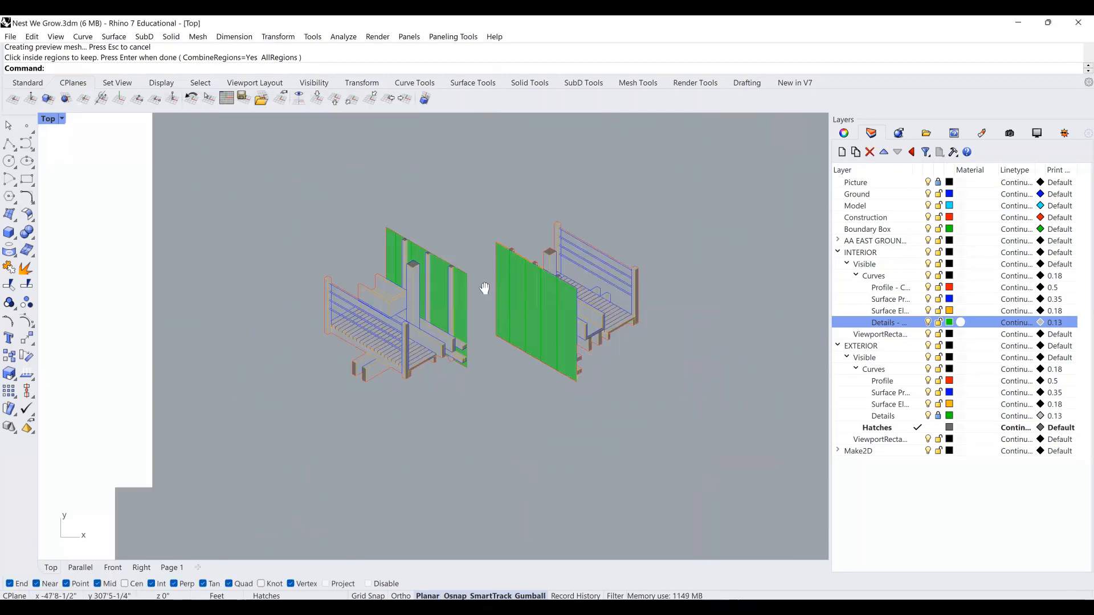
Make INTERIOR the current layer and check its print width, leaving it unchanged.
scroll(484, 288, "up", 2)
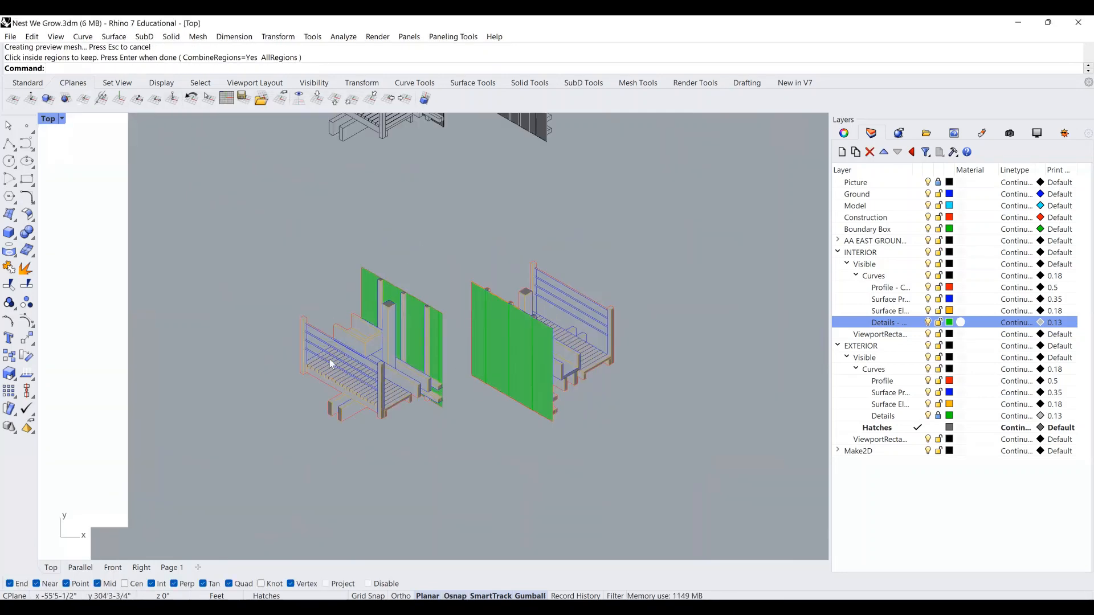
scroll(329, 359, "up", 2)
scroll(404, 268, "up", 2)
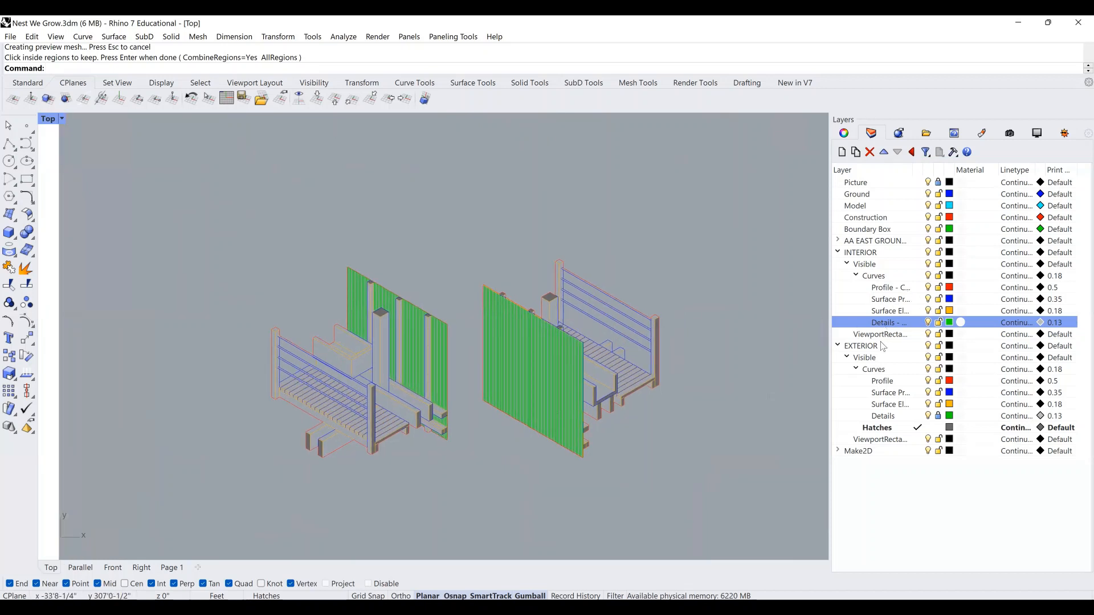
left_click(917, 252)
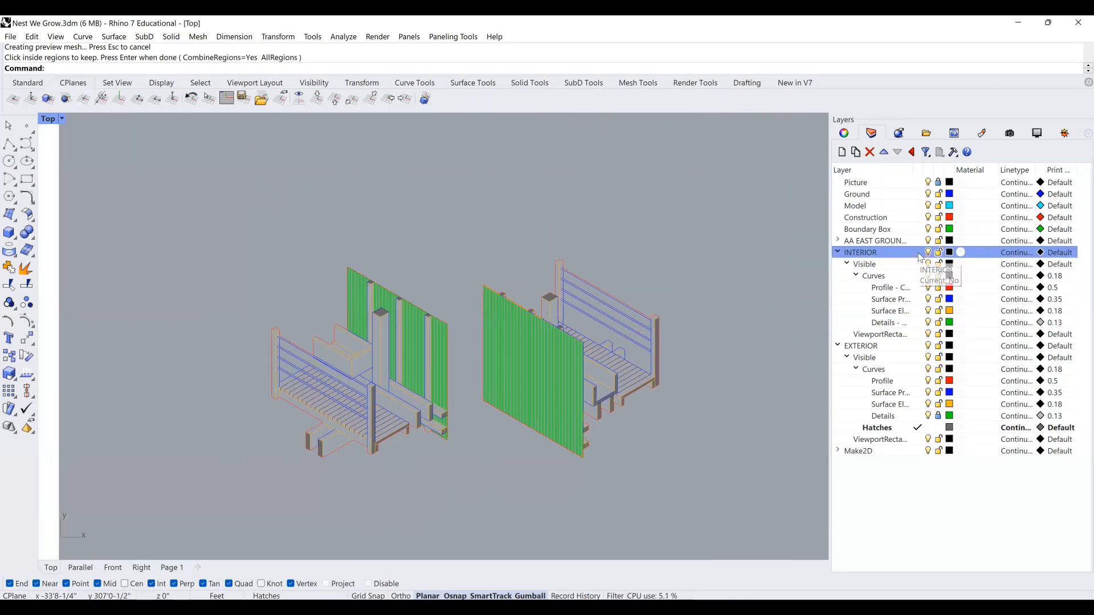
left_click(1060, 253)
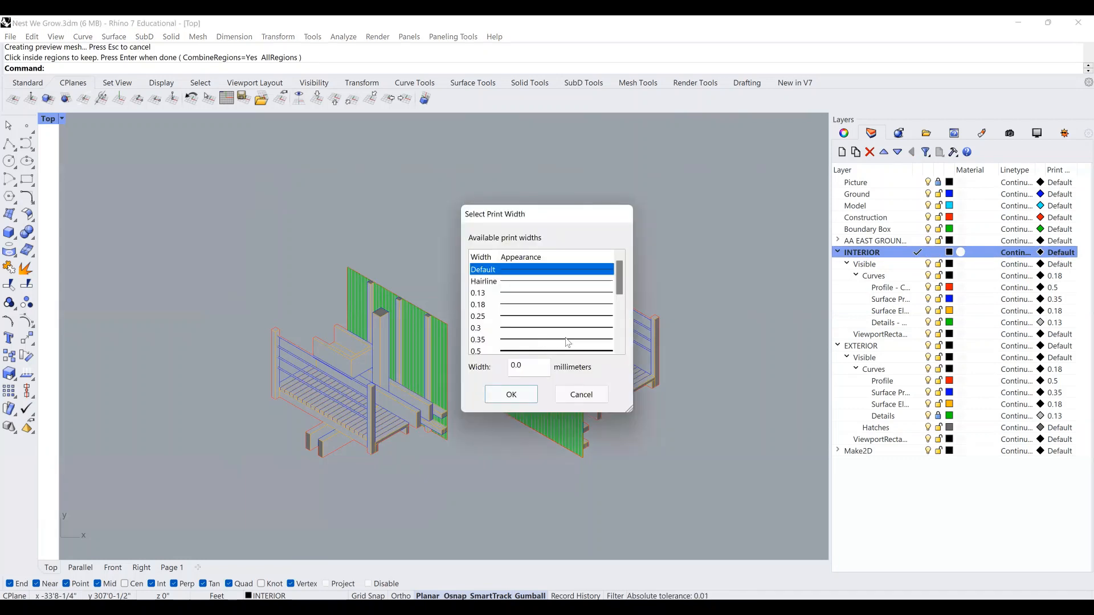
left_click(581, 395)
Make Make2D the current layer and set its print width to No Print.
left_click(916, 451)
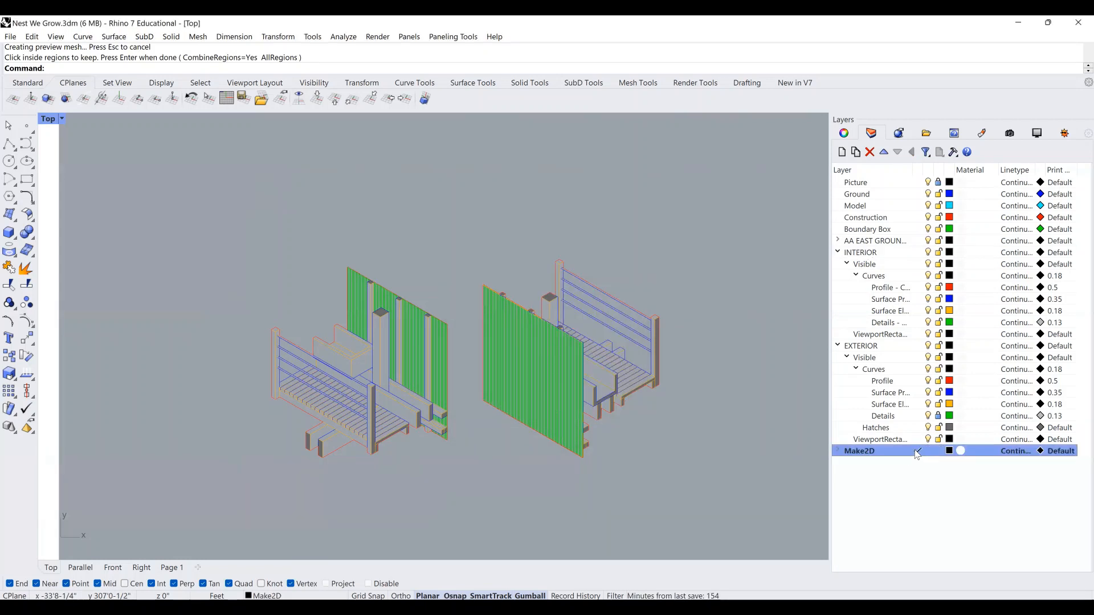
left_click(1061, 451)
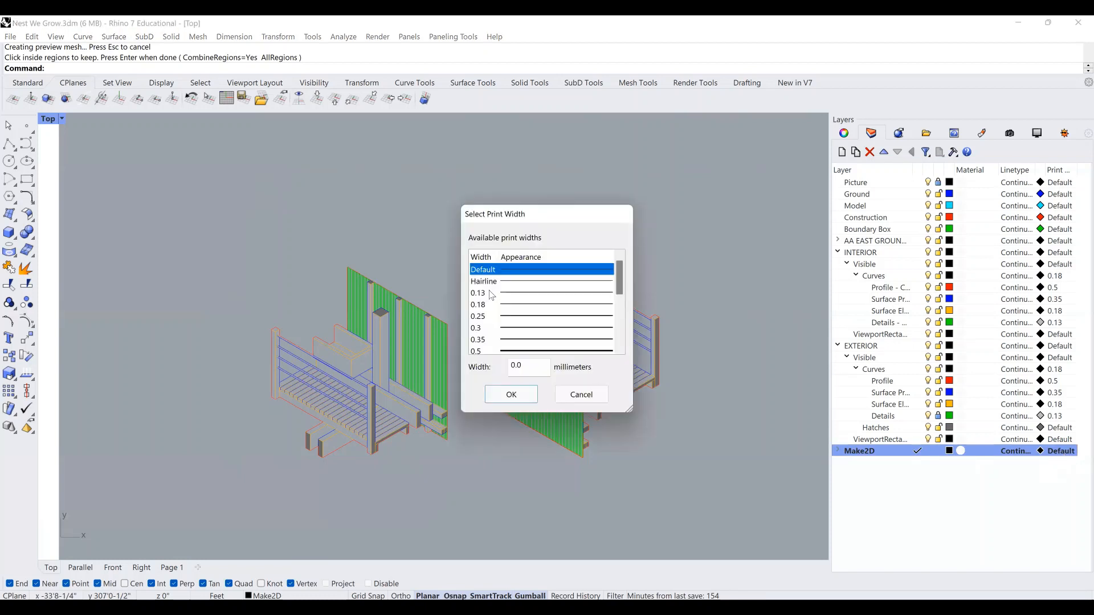
scroll(561, 322, "down", 5)
left_click(504, 341)
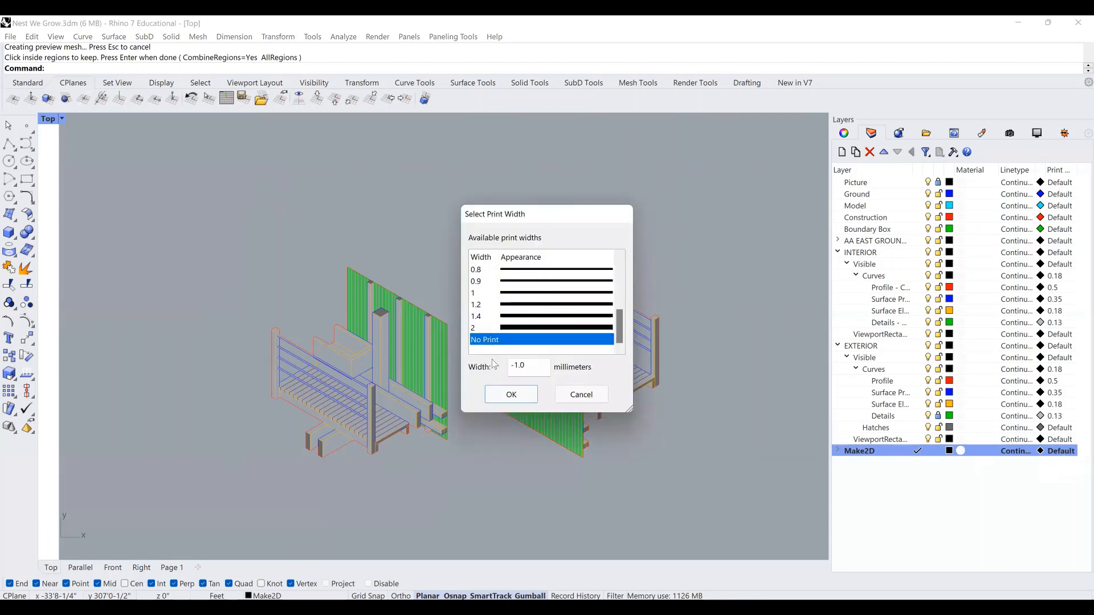
key("Return")
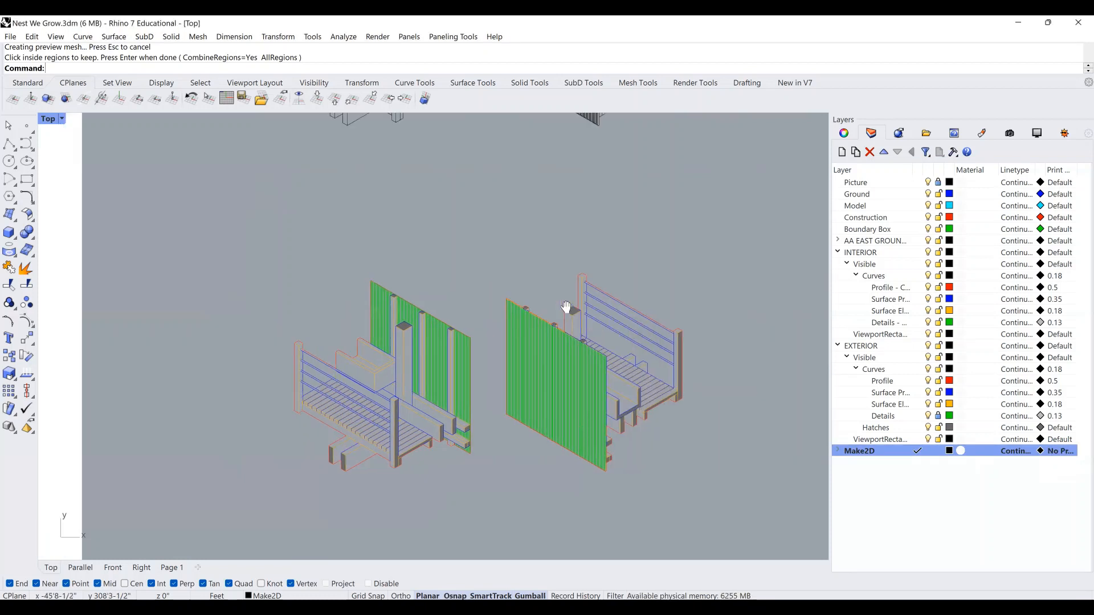
Draw a 17 by 11 rectangle as the page frame.
left_click(29, 179)
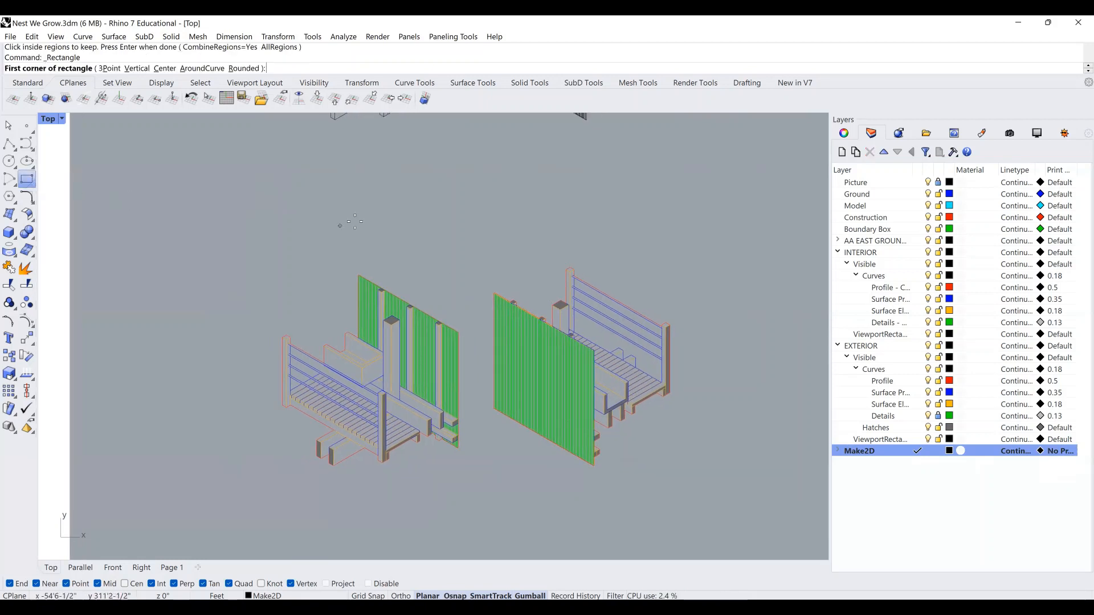
left_click(234, 230)
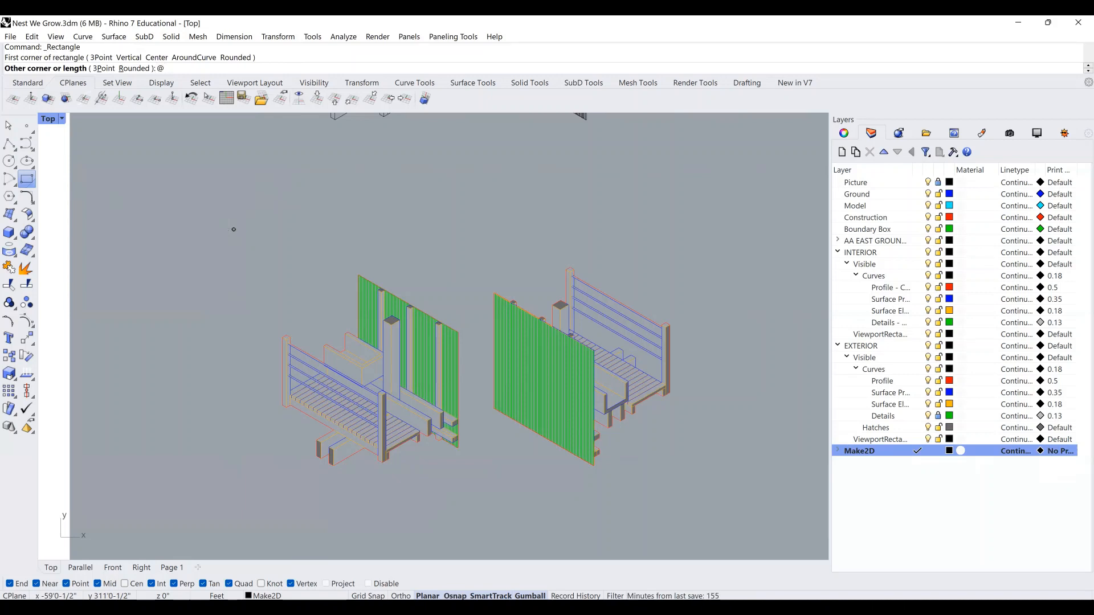
type("@11,17")
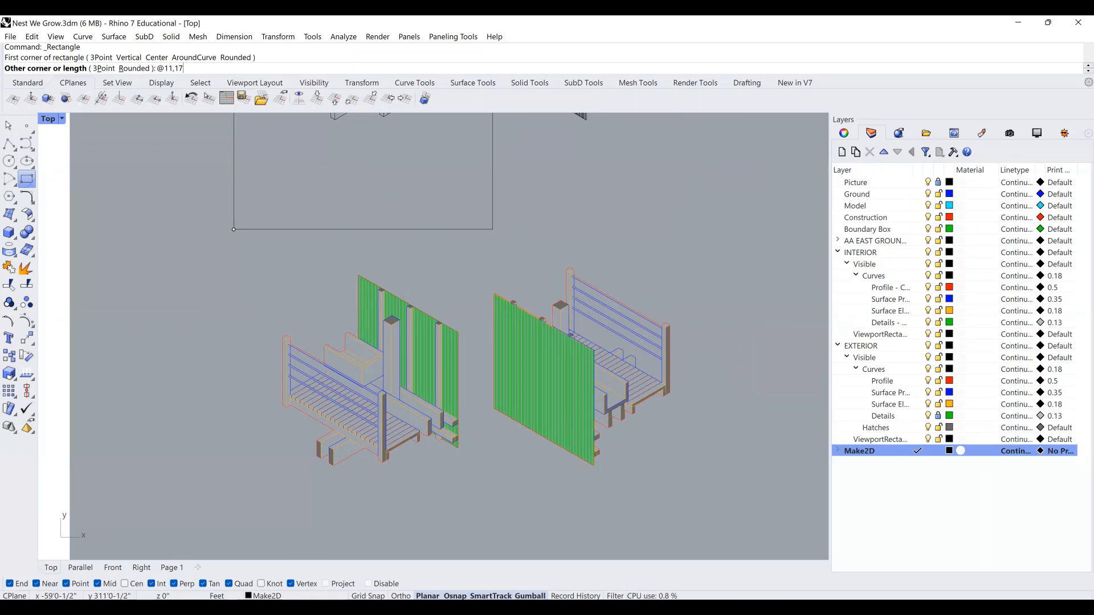
key("BackSpace")
key("BackSpace")
key("BackSpace")
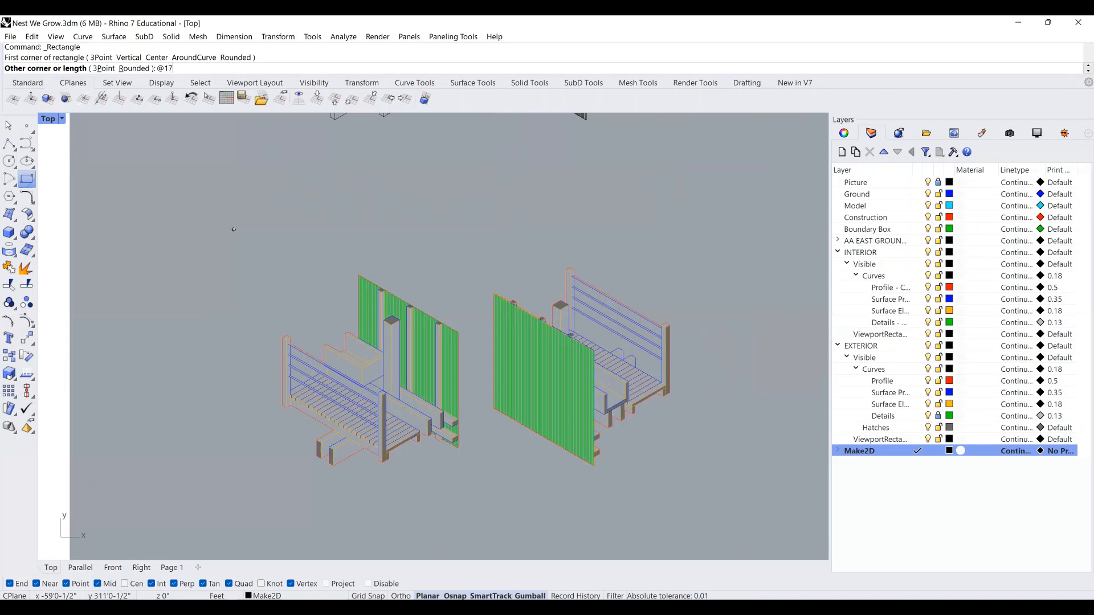
type("11")
key("Return")
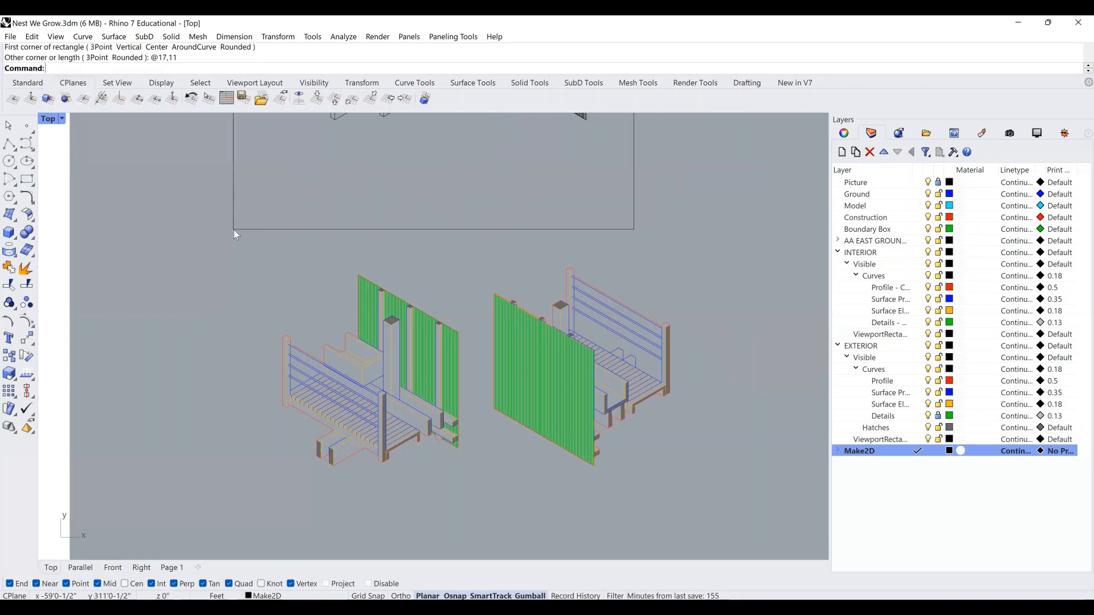
Move the page frame down around the drawings and shift the left drawing right.
left_click_drag(506, 230, 546, 504)
left_click(680, 418)
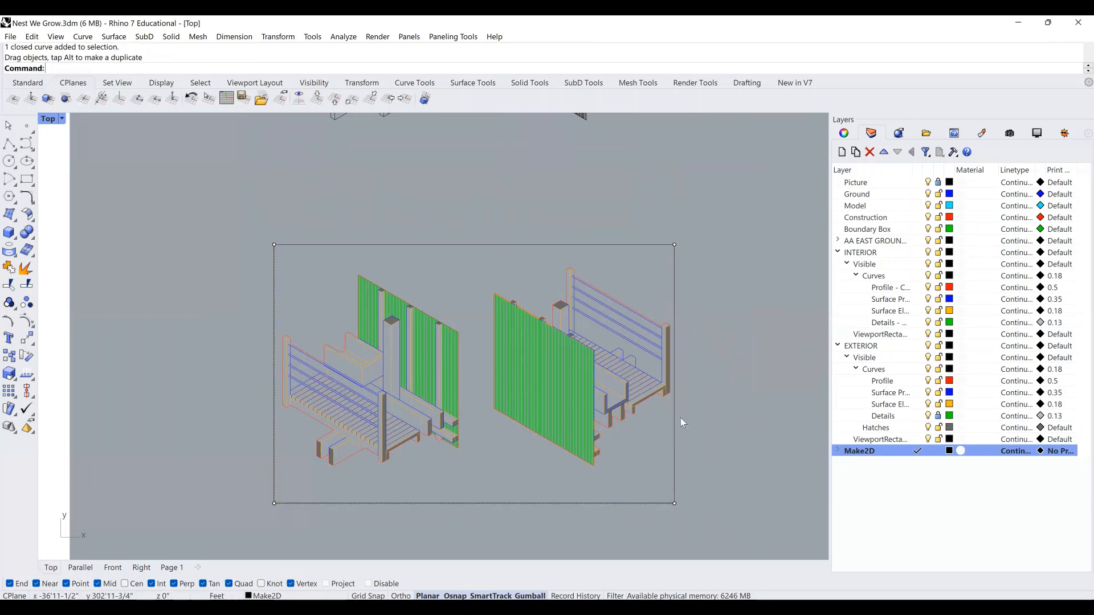
right_click_drag(575, 433, 584, 414)
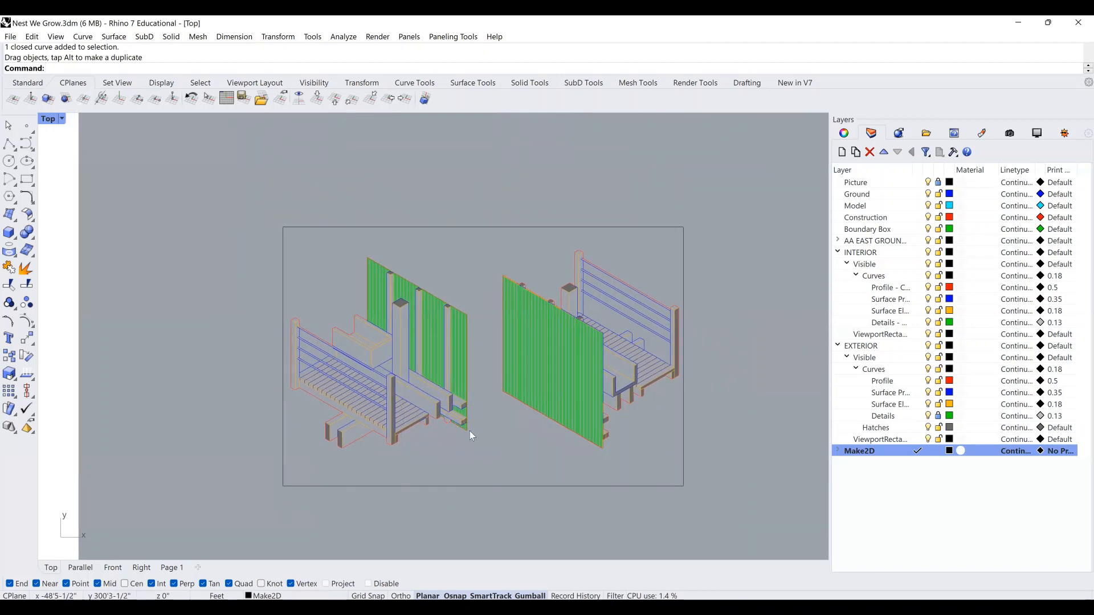
left_click_drag(216, 243, 471, 456)
left_click_drag(408, 357, 429, 357)
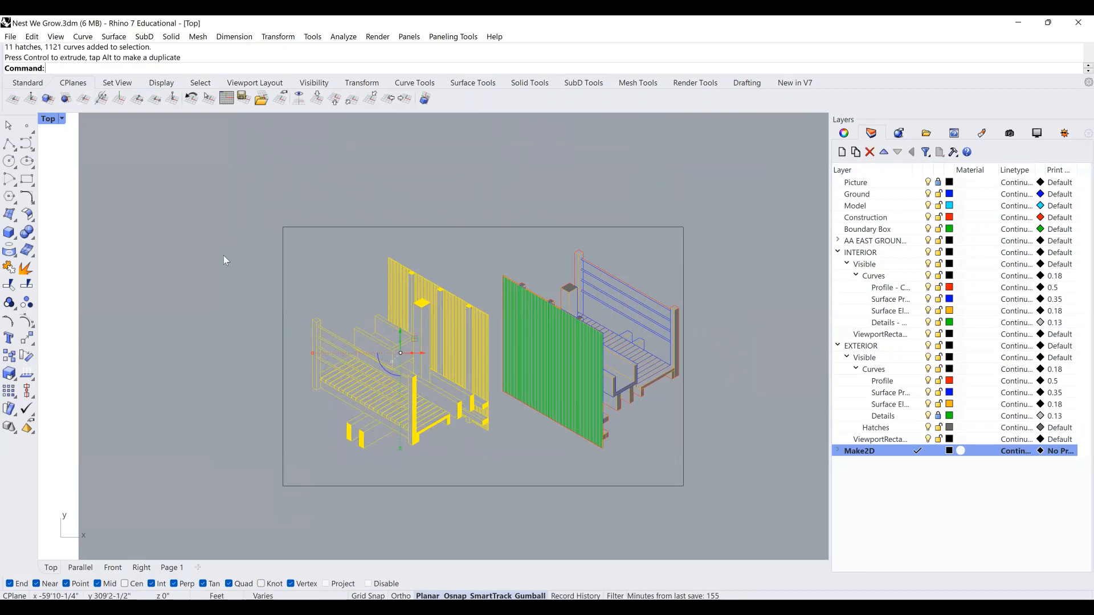
left_click(223, 256)
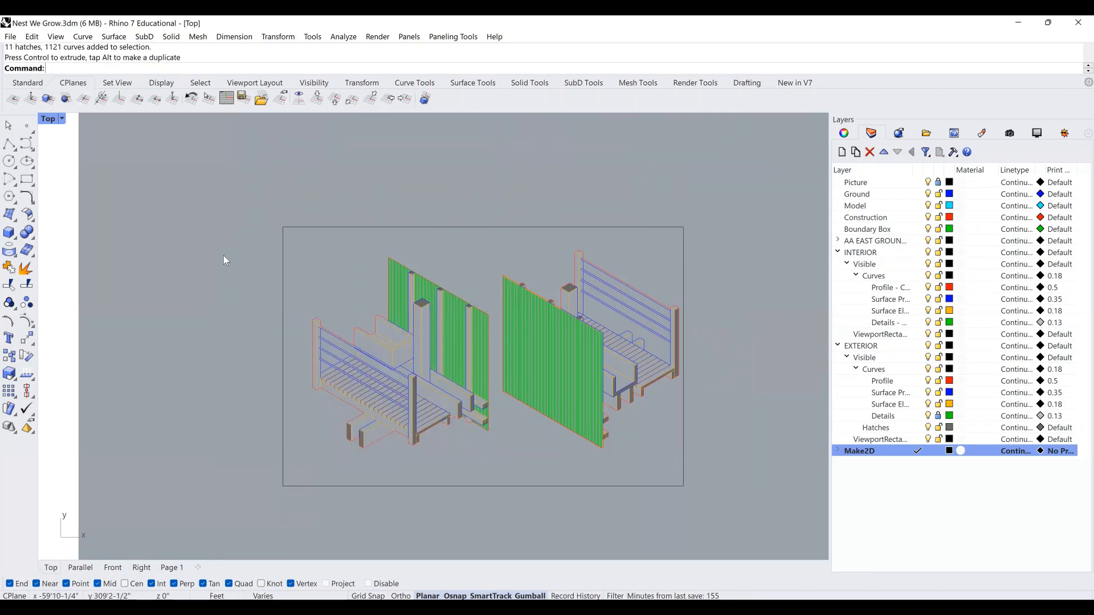
Select the EXTERIOR Details linework and align it over the grey geometry inside the frame.
left_click(940, 419)
left_click_drag(234, 241, 755, 479)
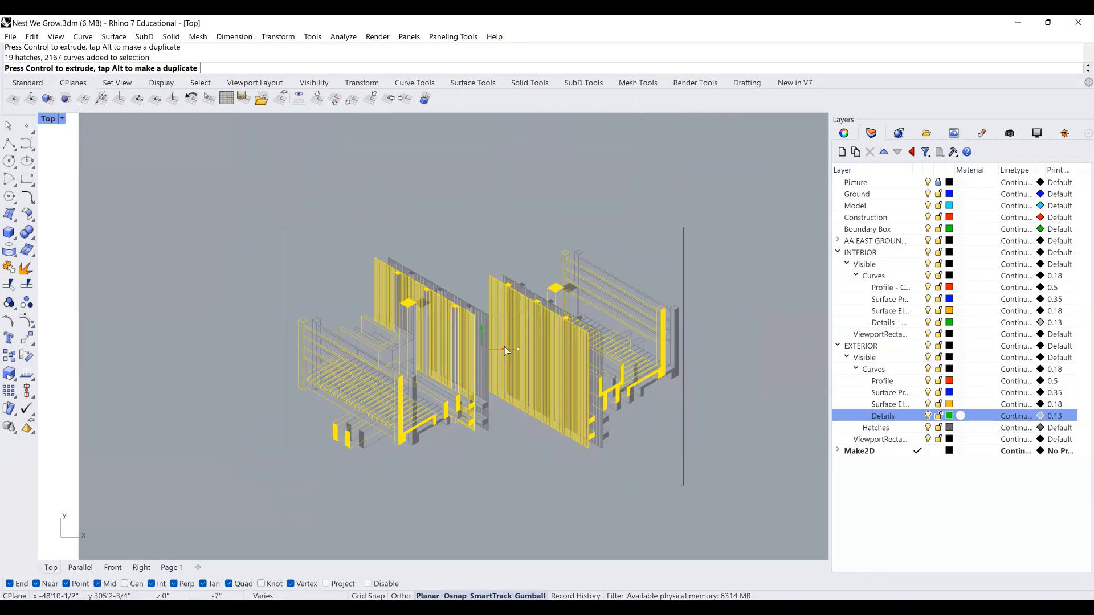
mouse_move(504, 346)
left_mouse_down()
mouse_move(470, 333)
mouse_move(481, 333)
left_mouse_up()
left_click(621, 420)
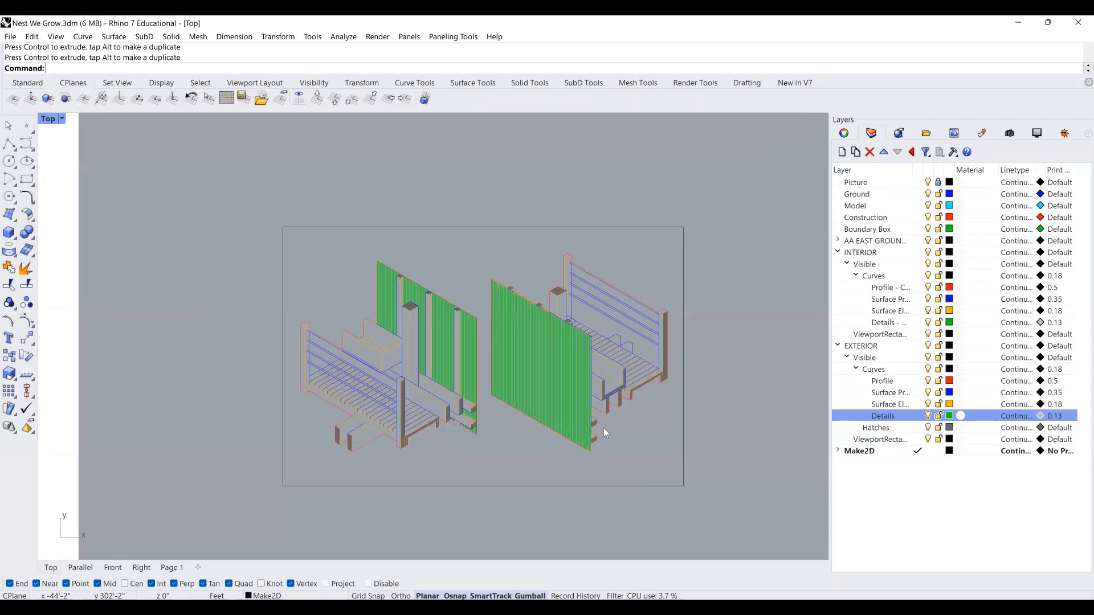
scroll(603, 429, "up", 2)
scroll(554, 459, "up", 2)
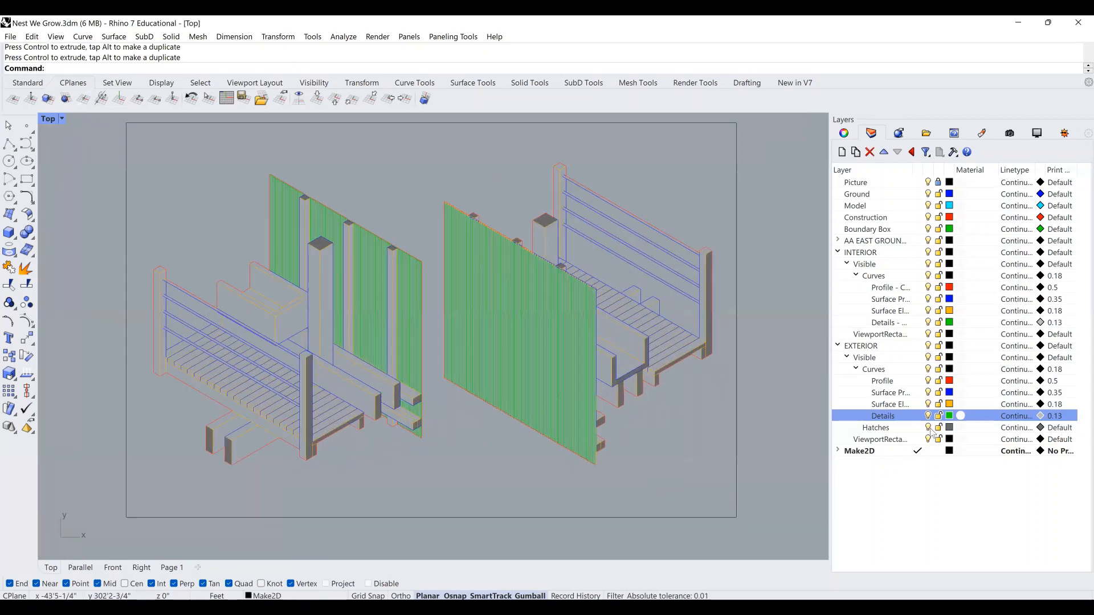
left_click(874, 440)
left_click(908, 452)
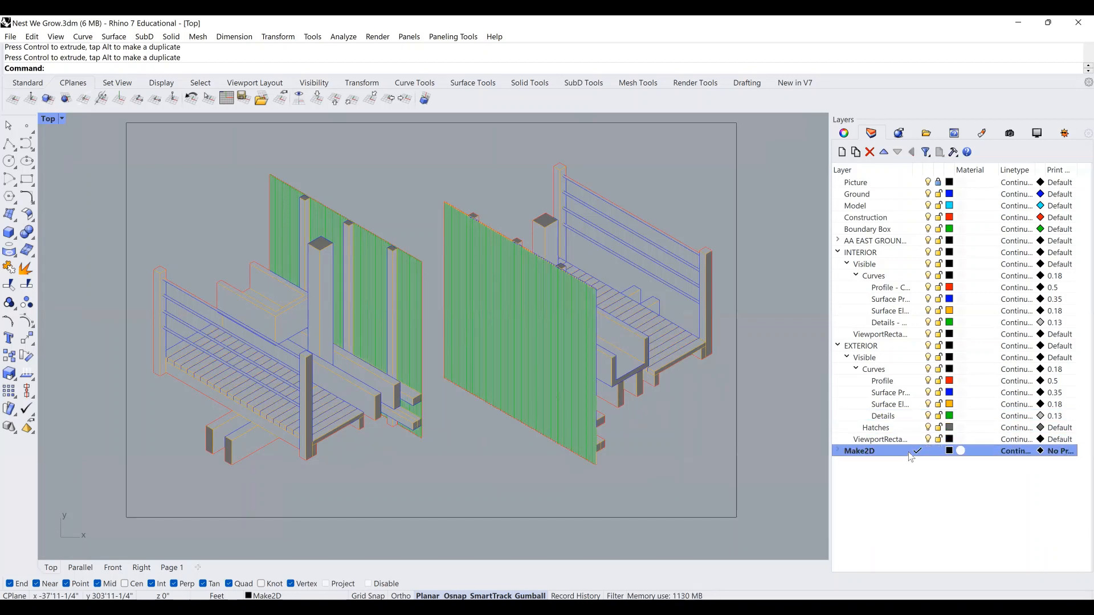
Create a layer named Formatting from the Make2D layer menu and make it current.
right_click(877, 453)
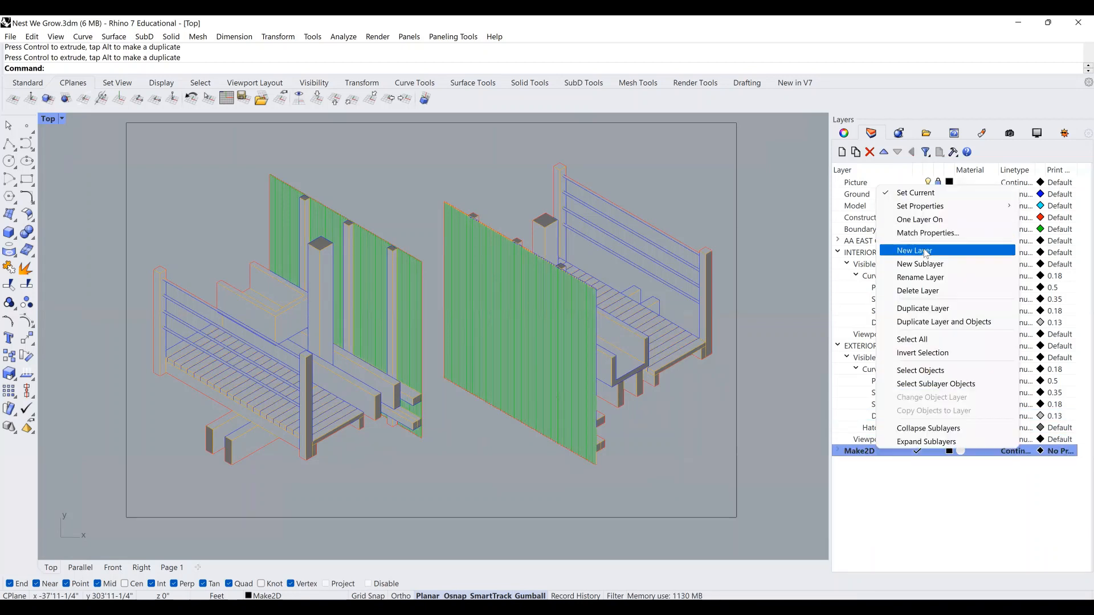
left_click(908, 249)
type("Forma")
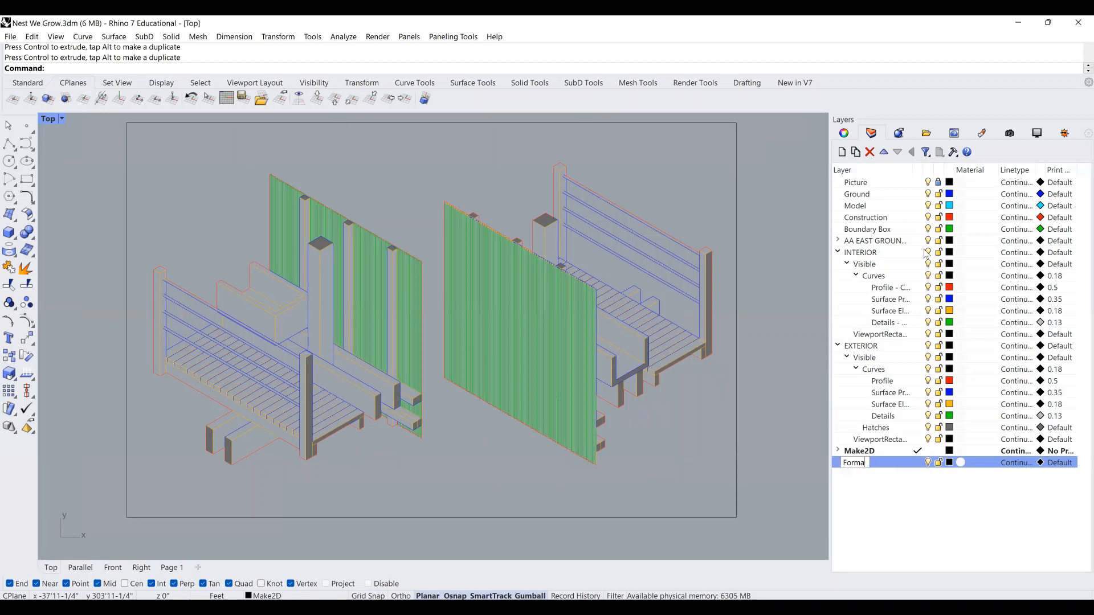
type("tting")
key("Return")
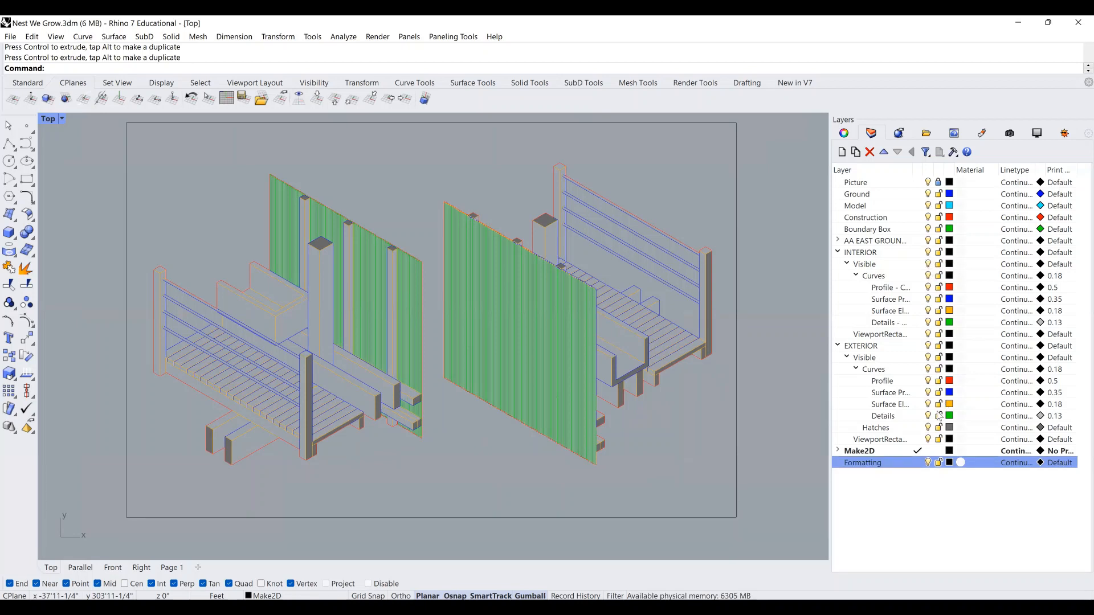
left_click(918, 462)
scroll(516, 317, "down", 3)
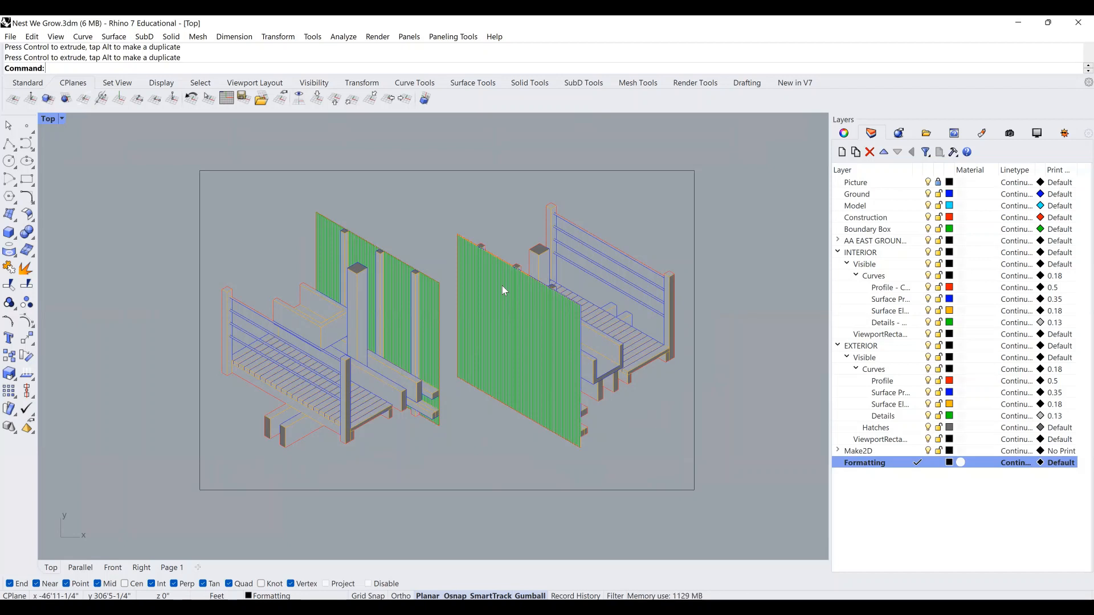
Start a text block with Te, using the DIN 2014 font at height 1.
type("Text")
key("Return")
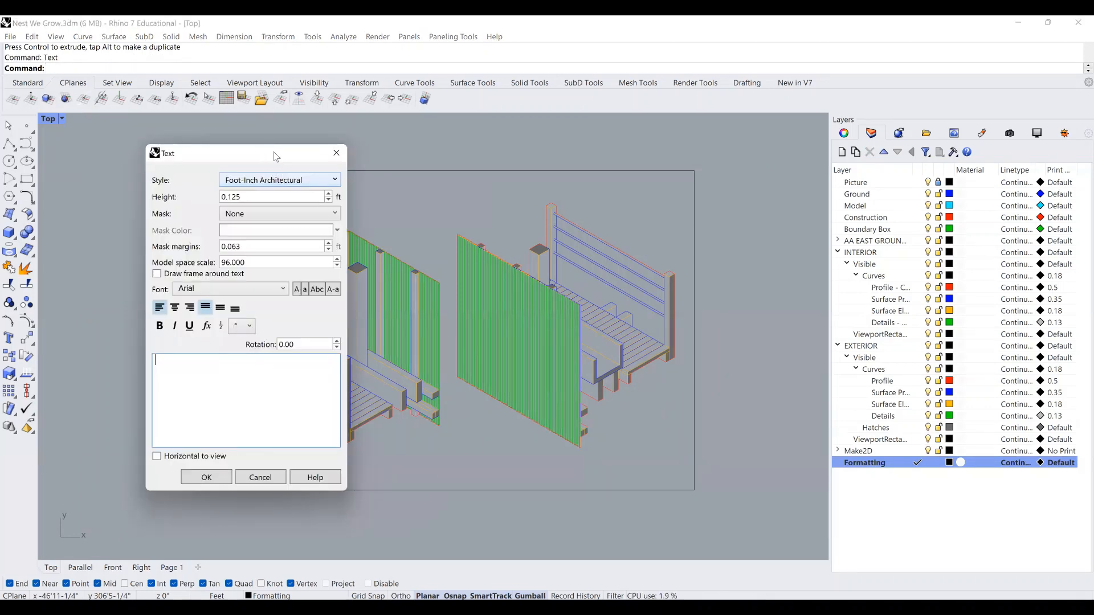
left_click_drag(275, 156, 872, 162)
left_click(826, 293)
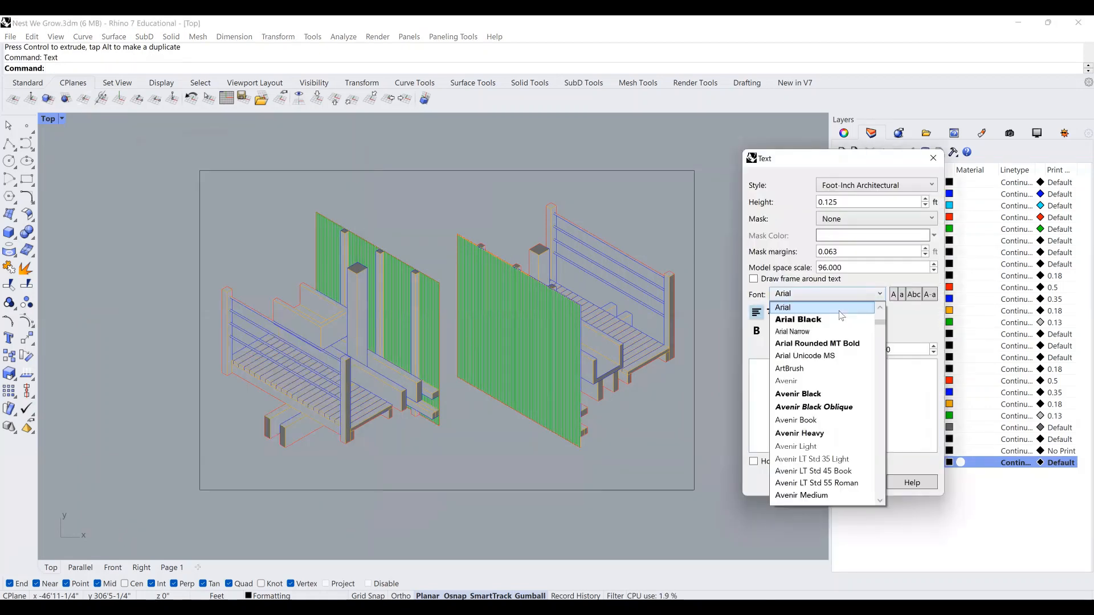
scroll(828, 417, "down", 12)
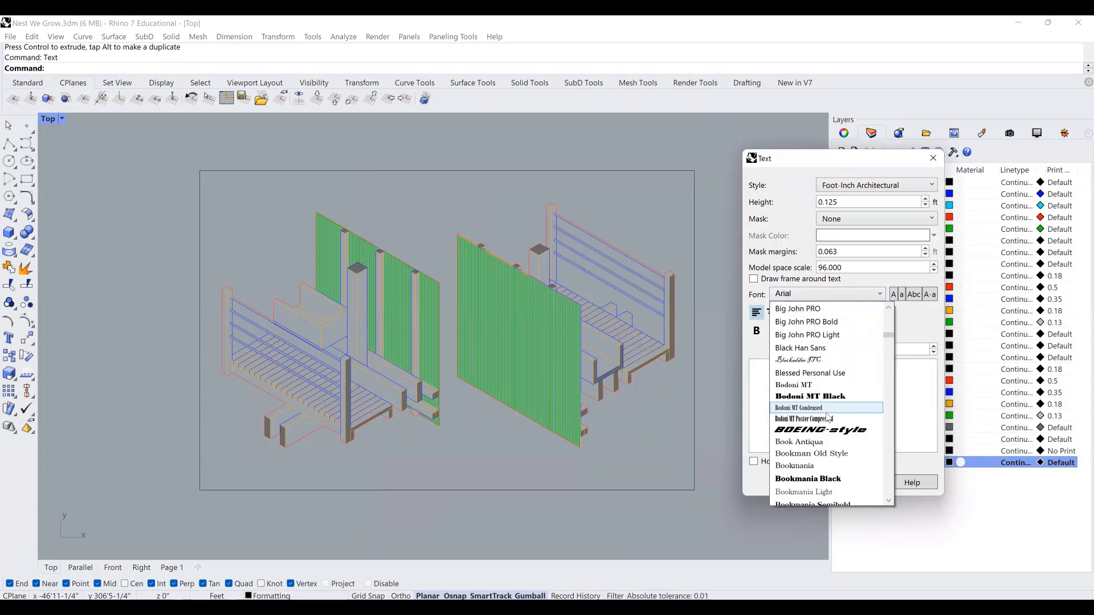
scroll(827, 418, "down", 6)
scroll(827, 418, "down", 13)
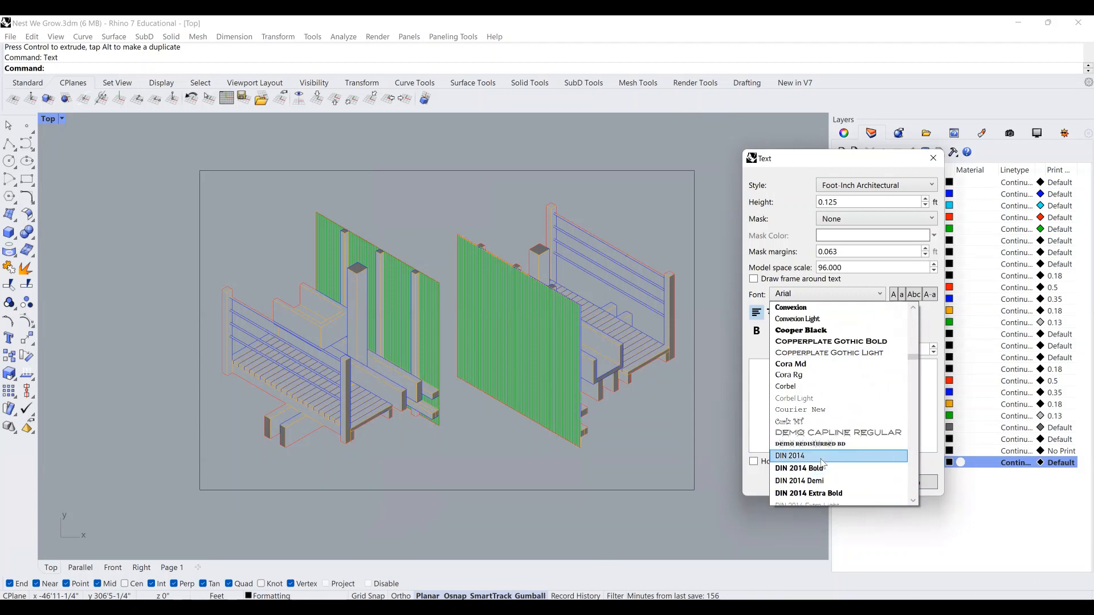
left_click(816, 456)
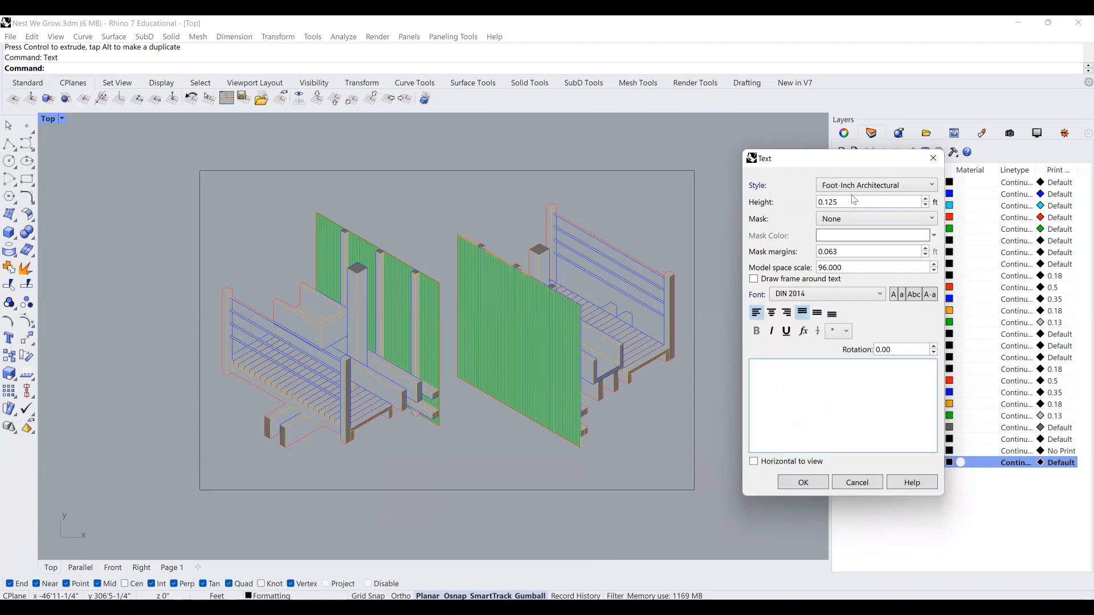
left_click(839, 214)
left_click(829, 199)
left_click_drag(842, 202, 807, 203)
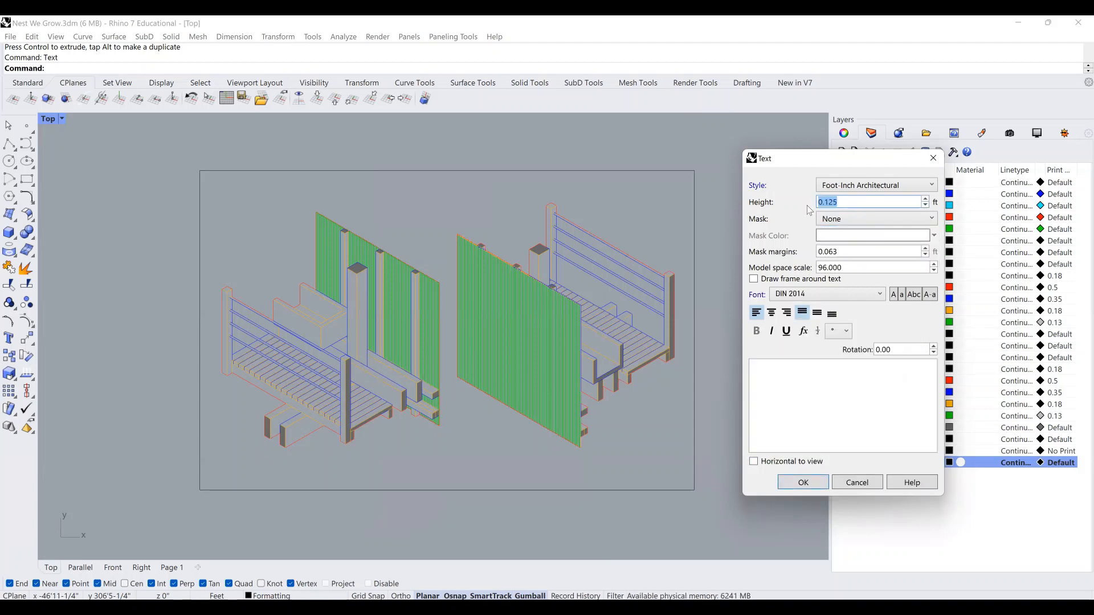
type("1")
left_click(808, 363)
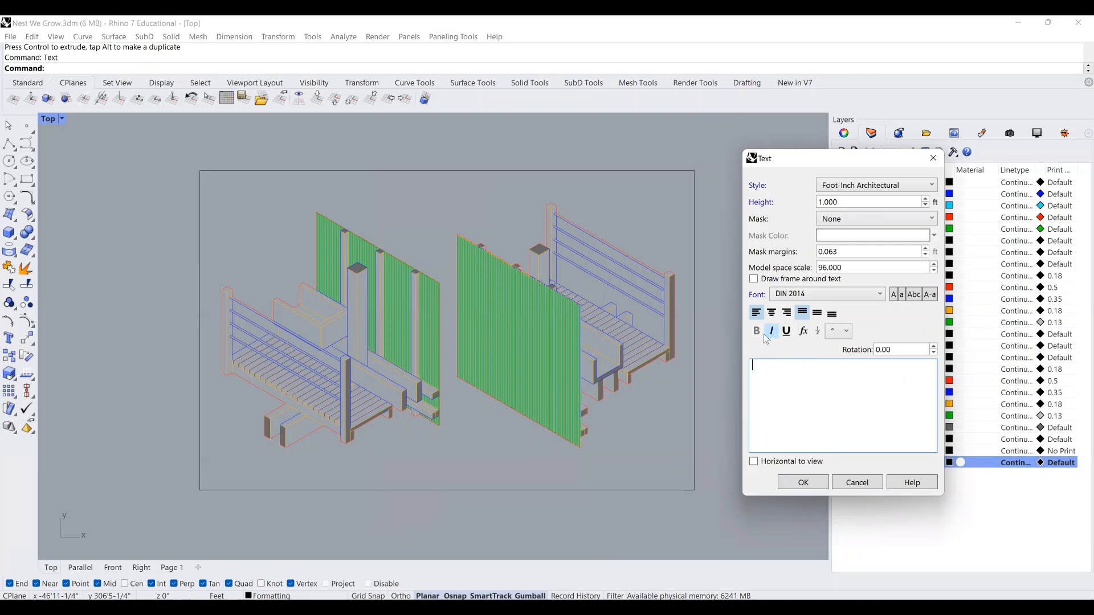
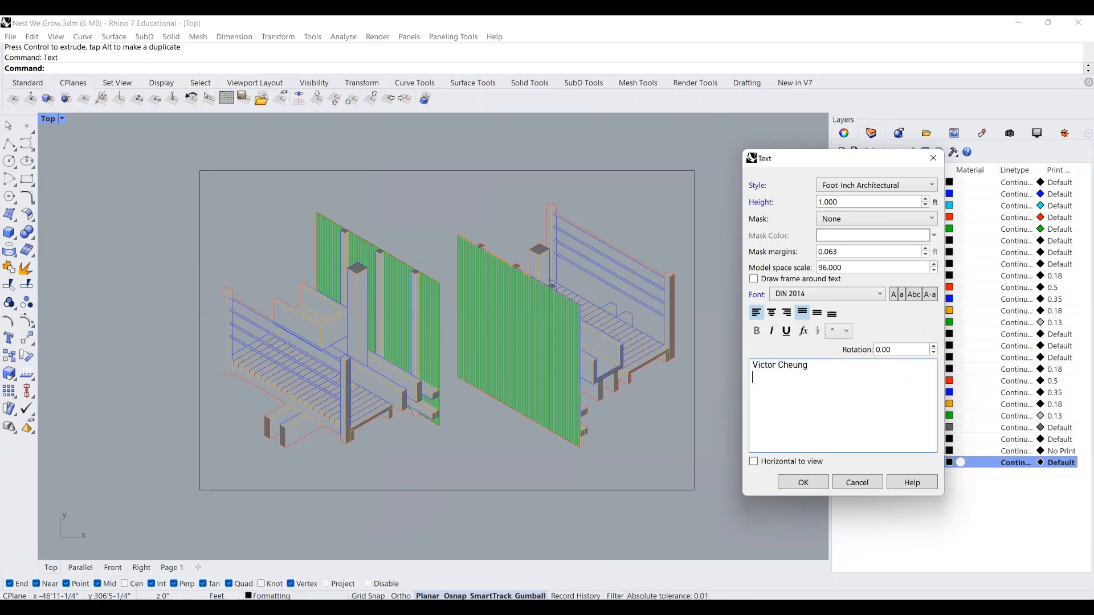
Enter the student's name, ARCH 132-XX, Studio XX, Winter 2022 and Cal Poly, SLO as title lines.
type("A")
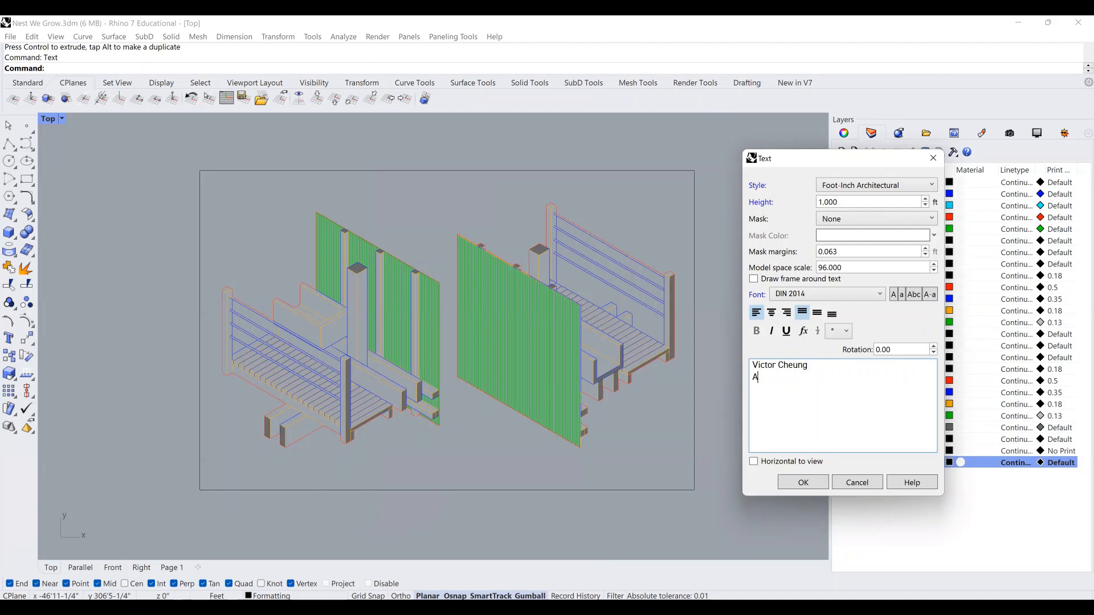
type("RCH 13")
type("2 ")
type("Winter")
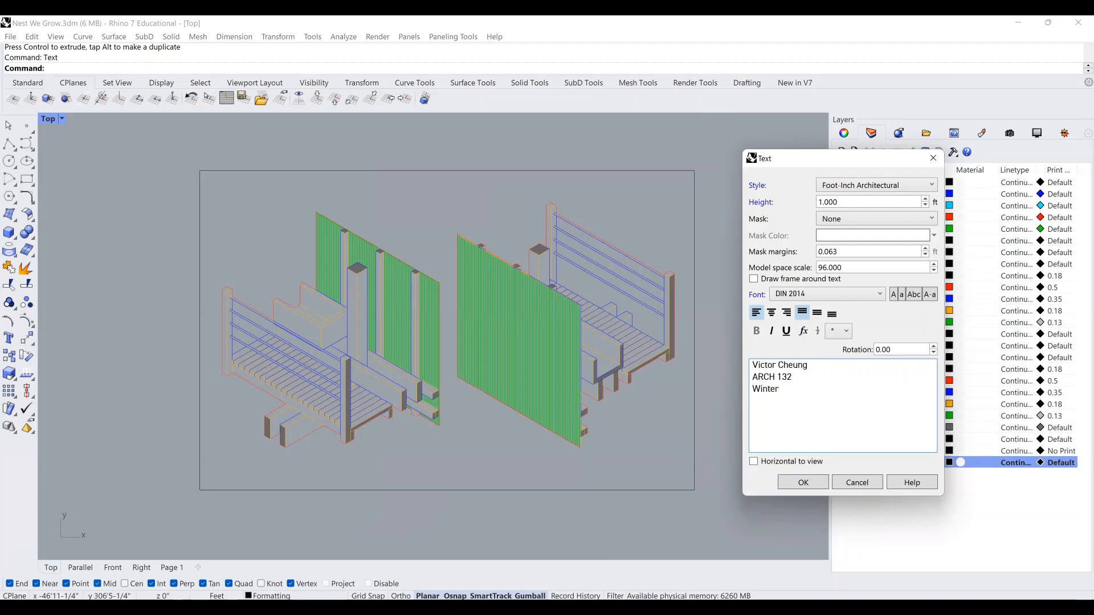
type(" 2022")
key("Return")
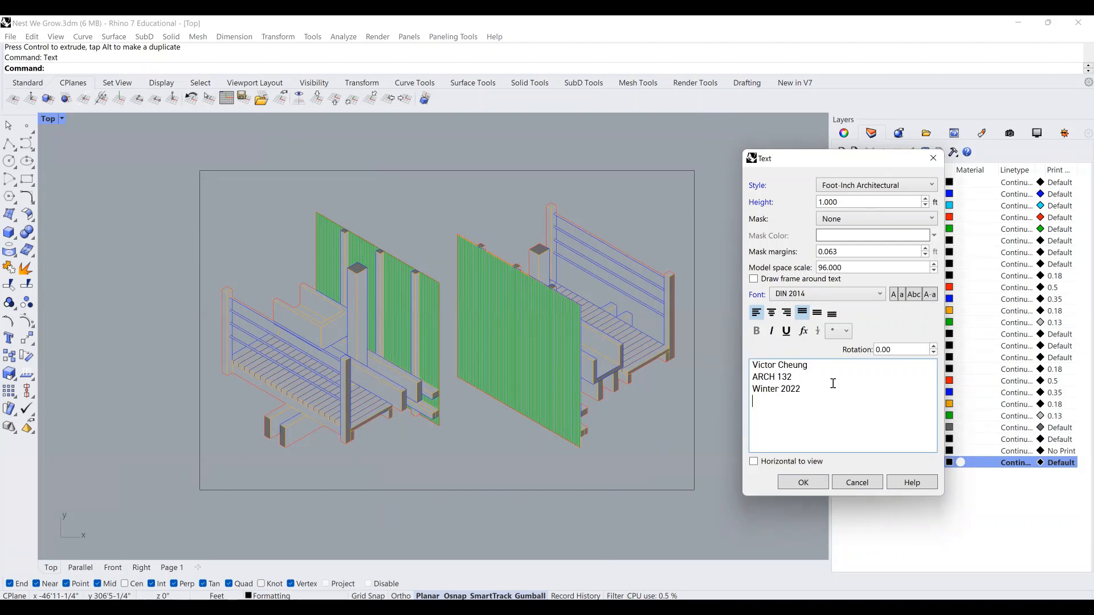
left_click(805, 377)
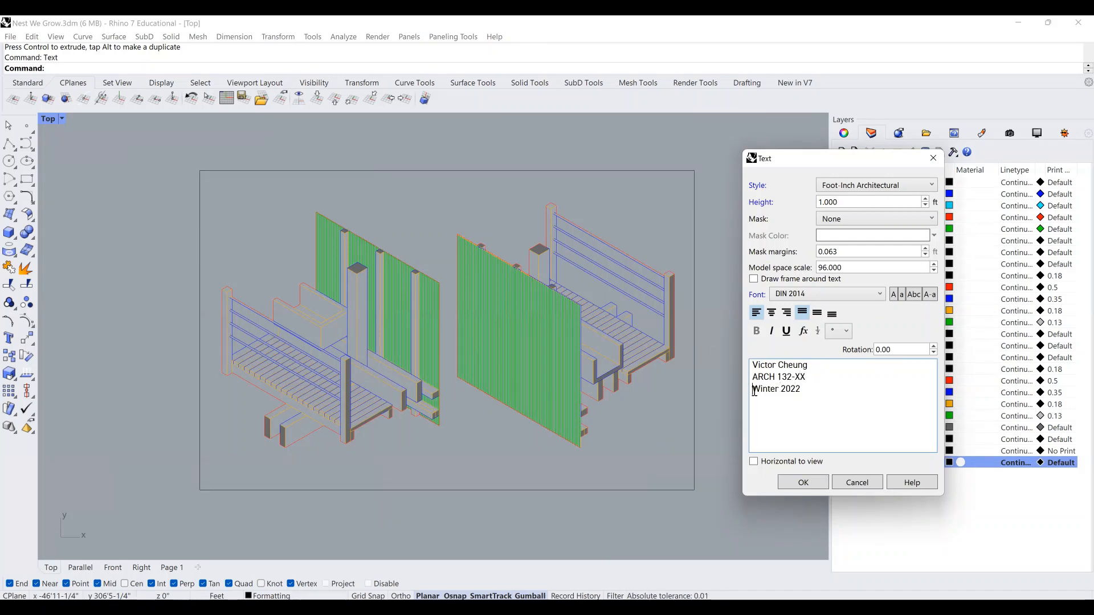
key("Return")
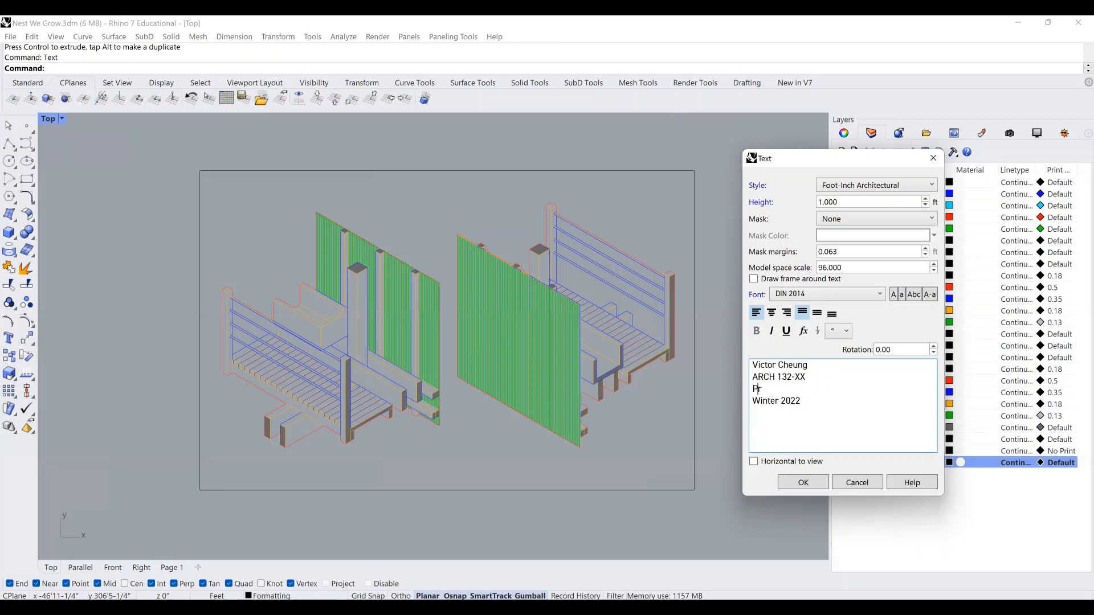
key("BackSpace")
key("BackSpace")
key("BackSpace")
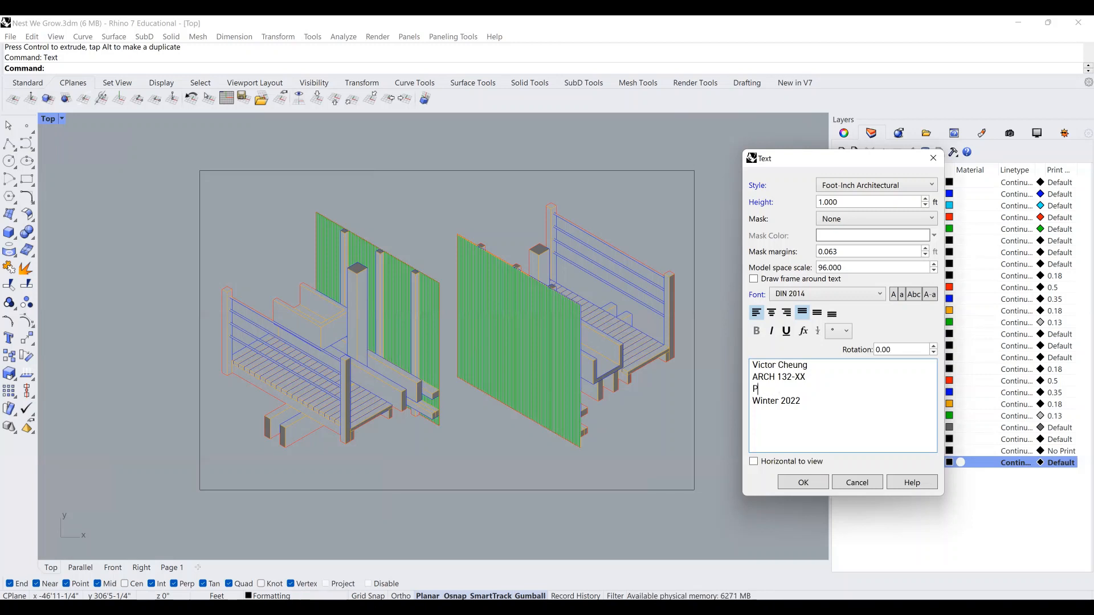
key("BackSpace")
type("Studio XX")
left_click(821, 405)
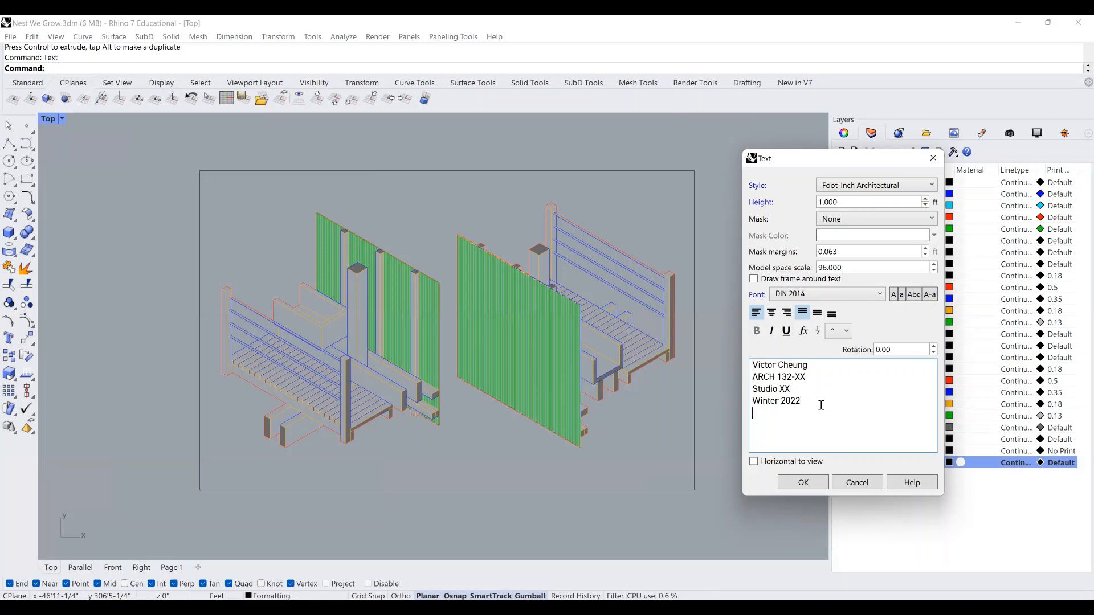
type("Cal Poly, SLO")
left_click(802, 483)
scroll(338, 218, "down", 3)
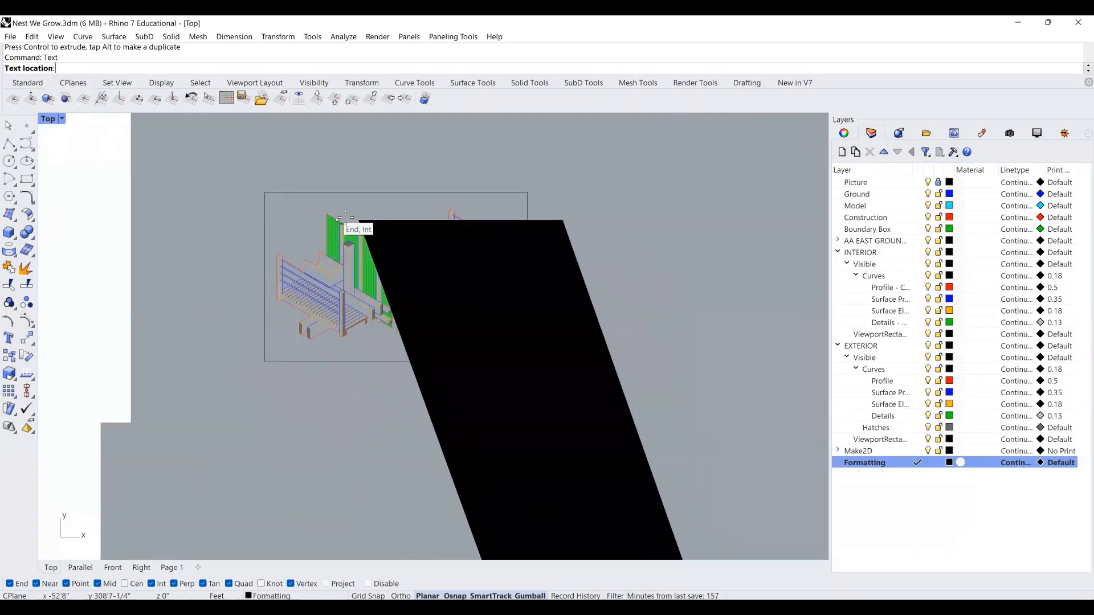
Place the title-block text at the snapped corner point of the page.
scroll(338, 219, "down", 3)
left_click(339, 218)
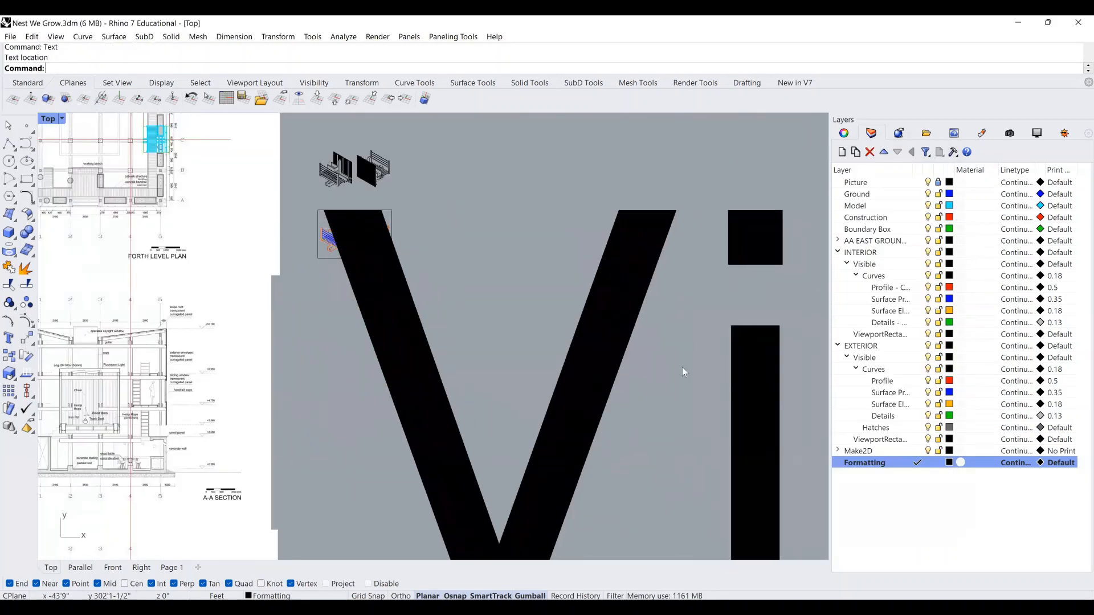
left_click(599, 327)
left_click(515, 279)
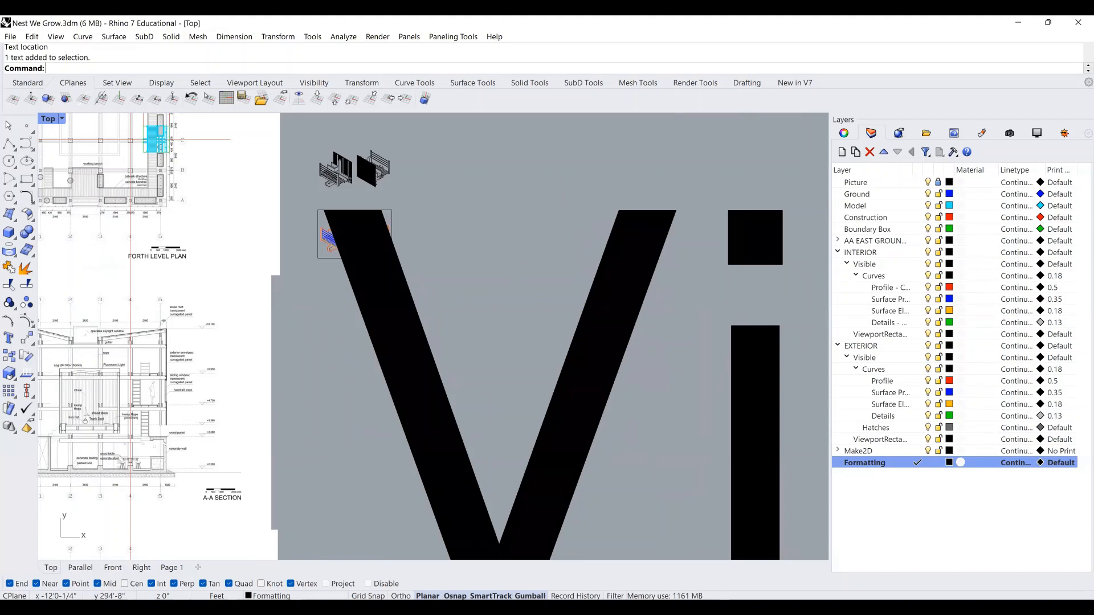
In Document Properties, turn off model space and layout space annotation scaling.
type("DocumentProperties")
key("Return")
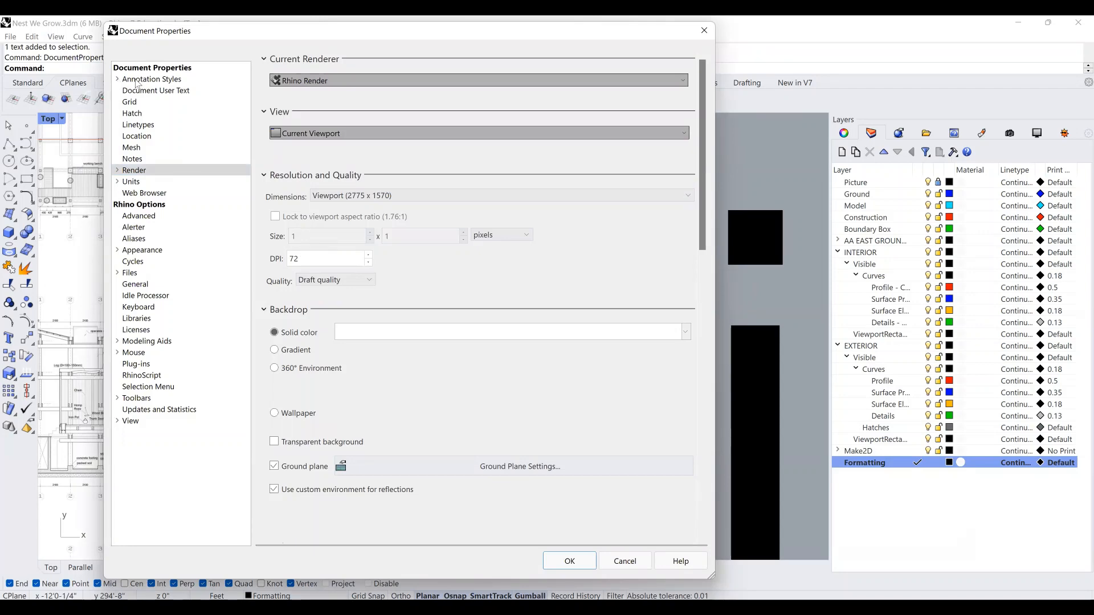
key("Escape")
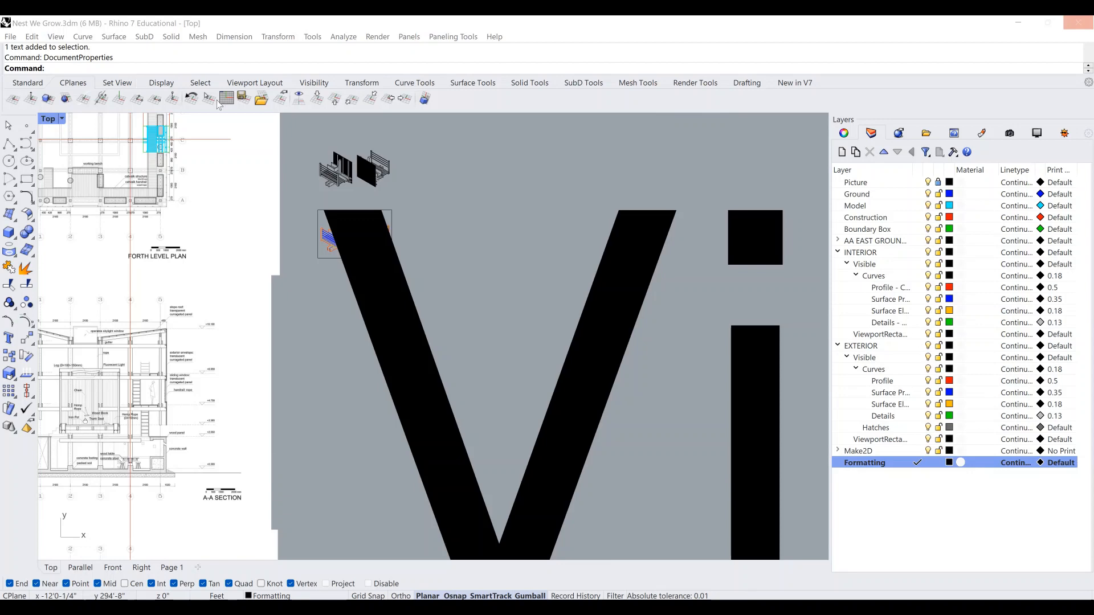
key("Return")
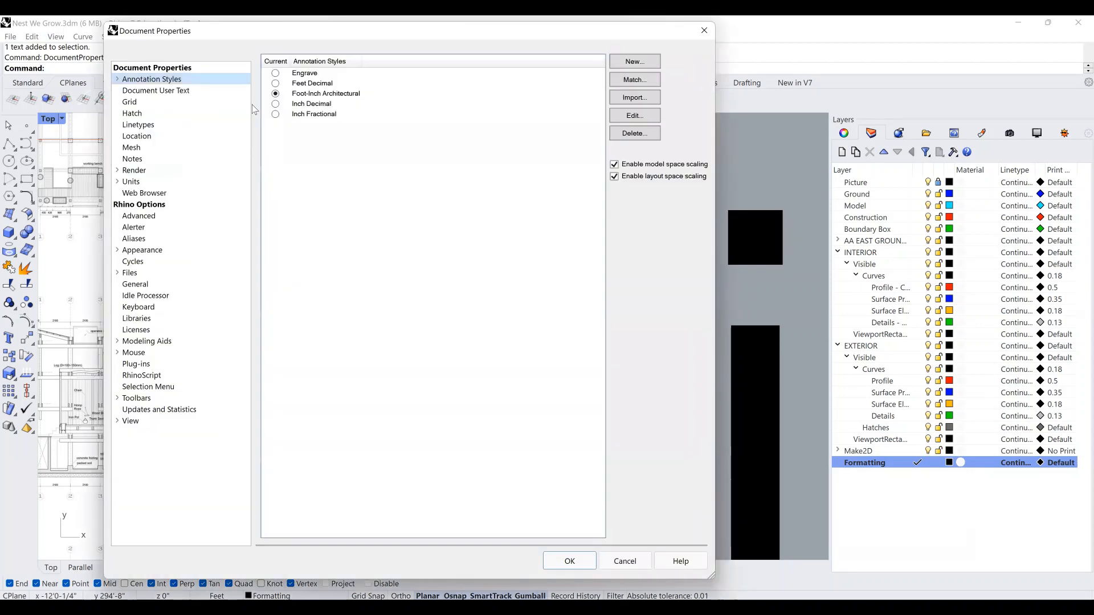
left_click(614, 165)
left_click(614, 176)
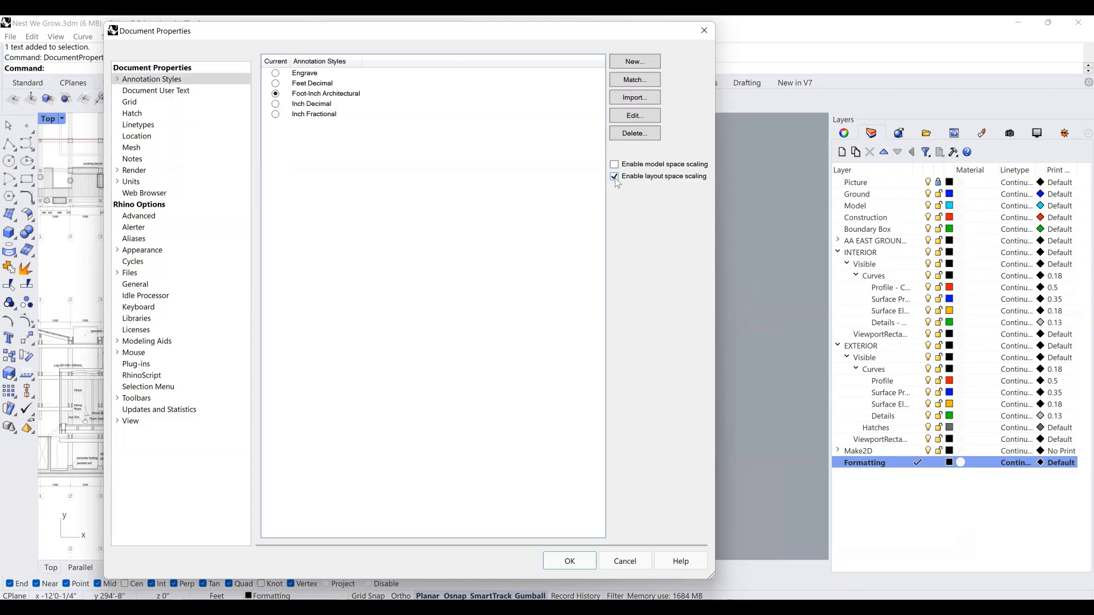
left_click(569, 561)
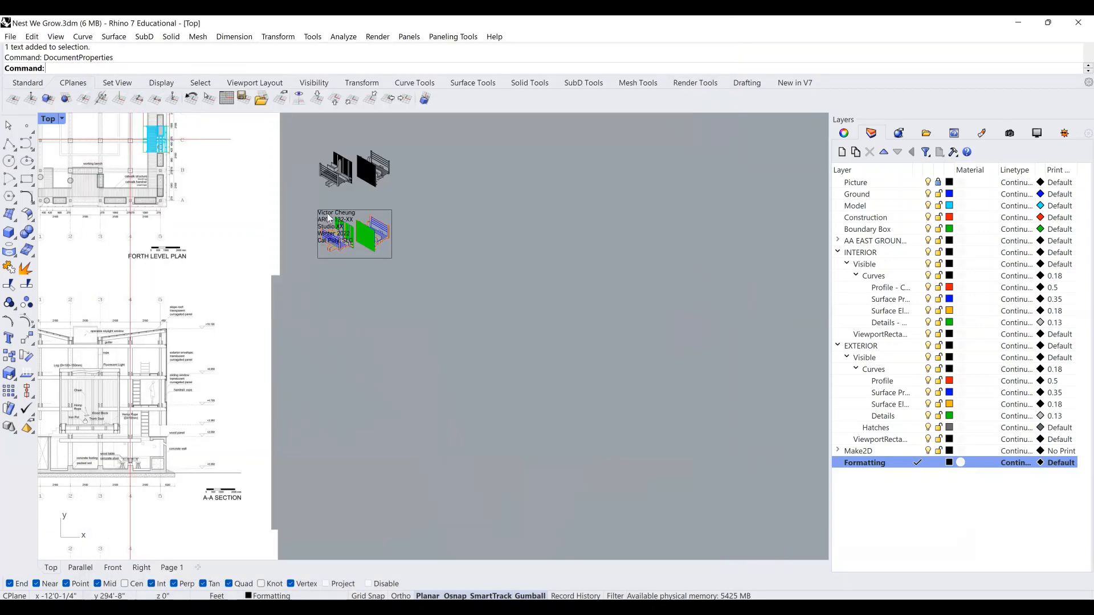
scroll(330, 218, "up", 4)
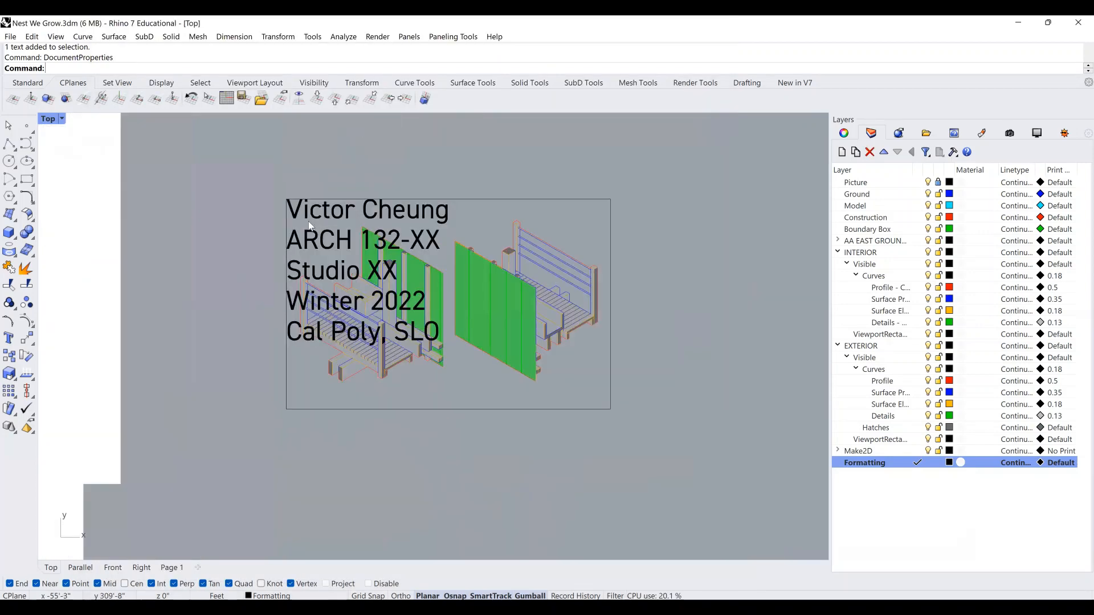
left_click(288, 302)
Change the title-block text height from 1 to 0.2 in its Properties panel.
left_click(850, 135)
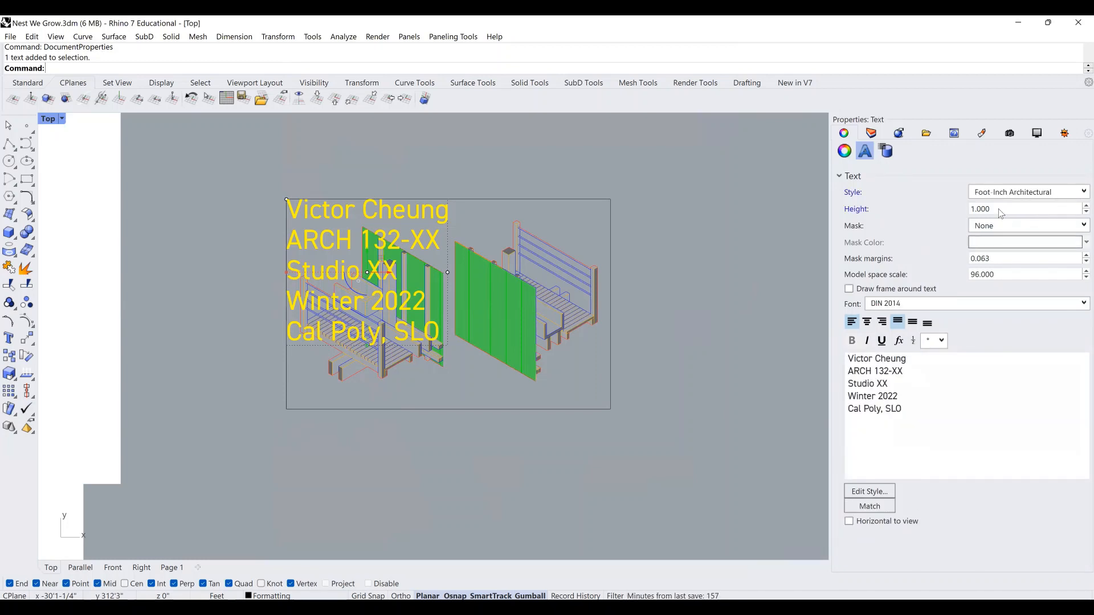
double_click(999, 209)
type(".25")
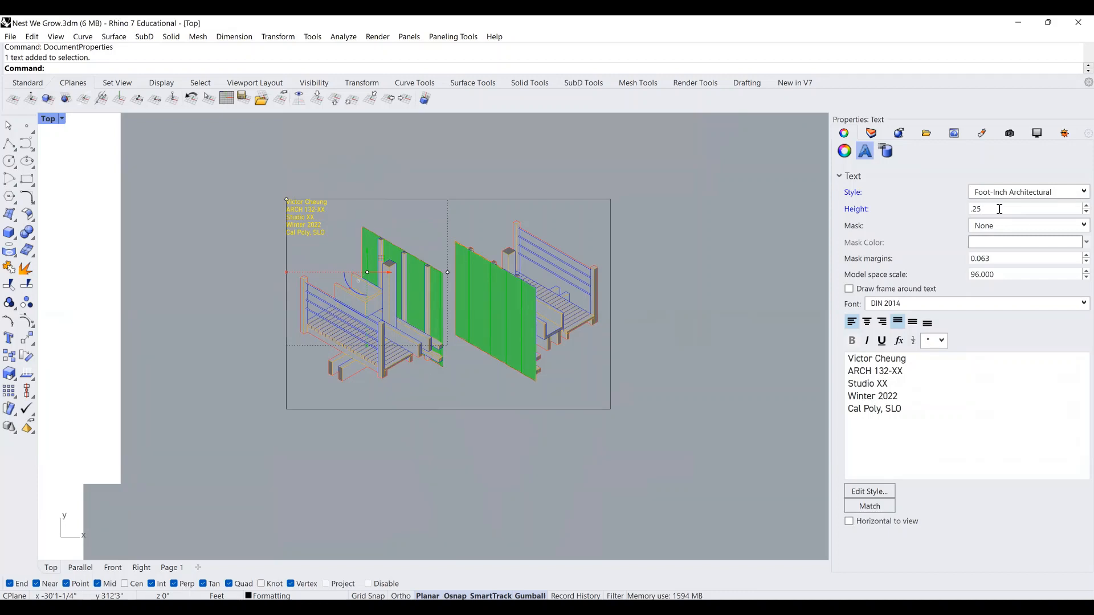
key("Left")
key("Left")
type("1")
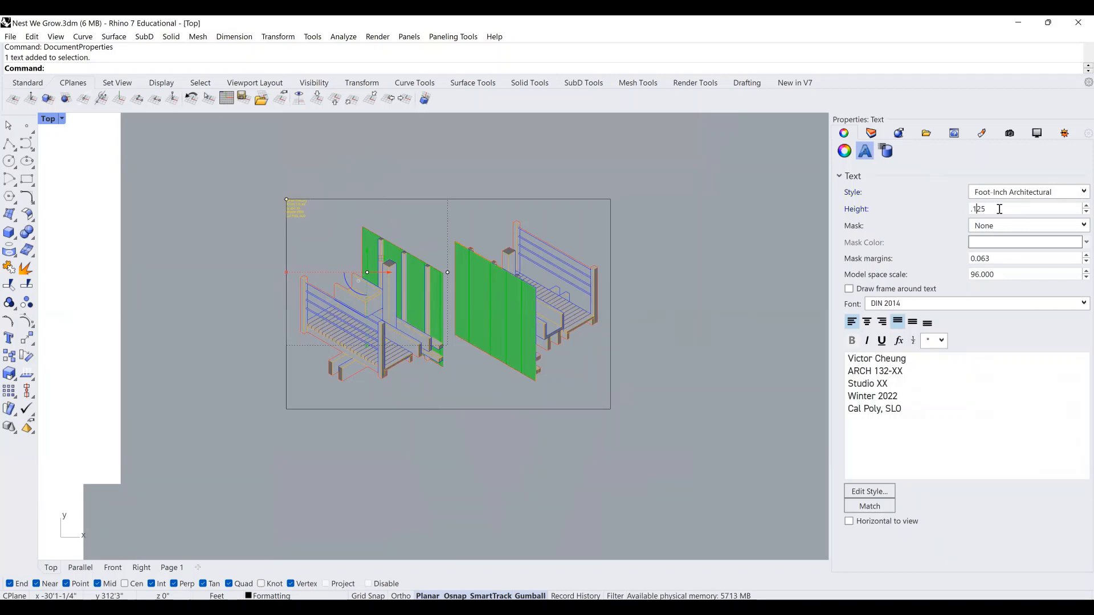
key("BackSpace")
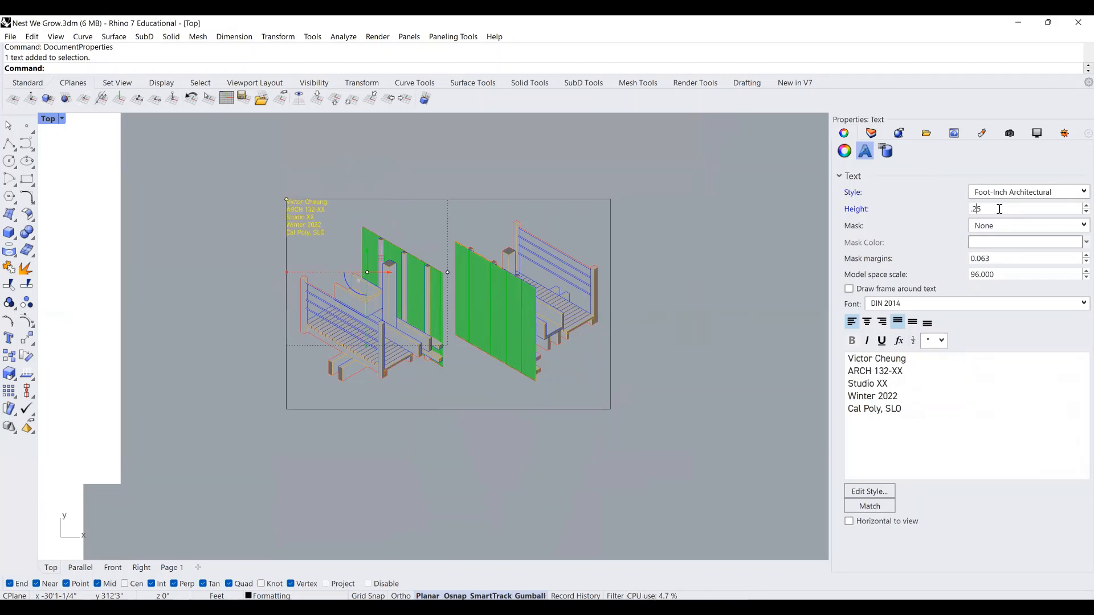
key("BackSpace")
key("BackSpace")
type("1")
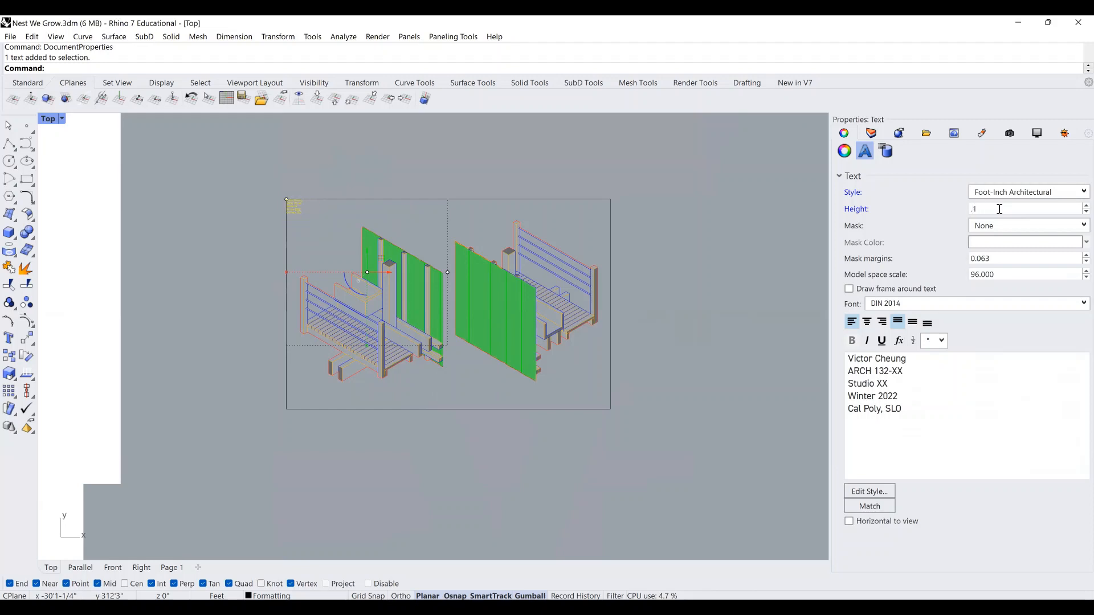
key("BackSpace")
type("200")
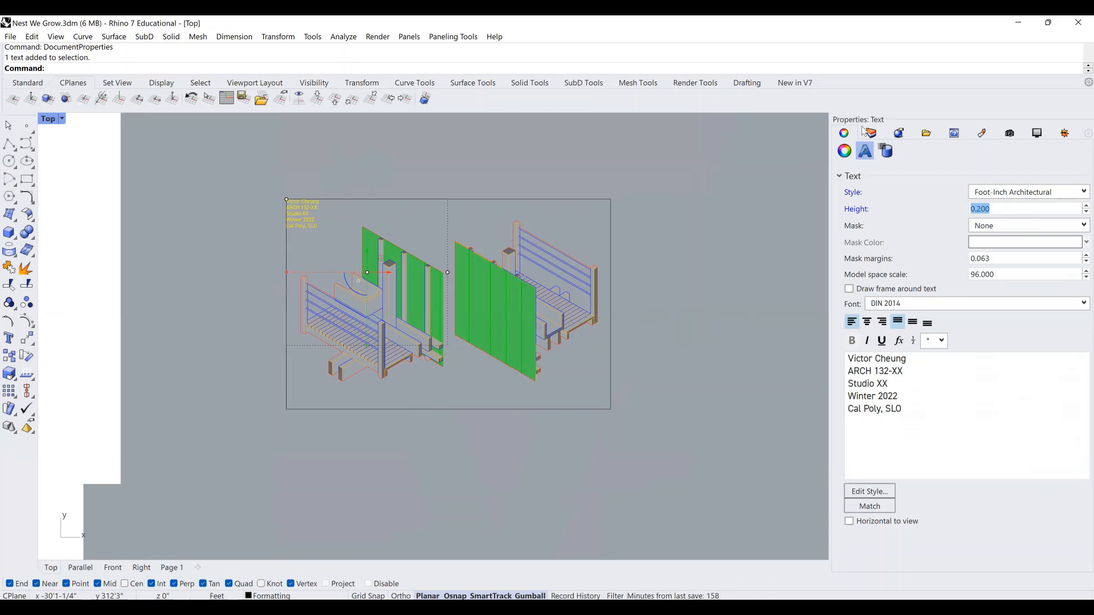
scroll(350, 156, "up", 4)
left_click(268, 220)
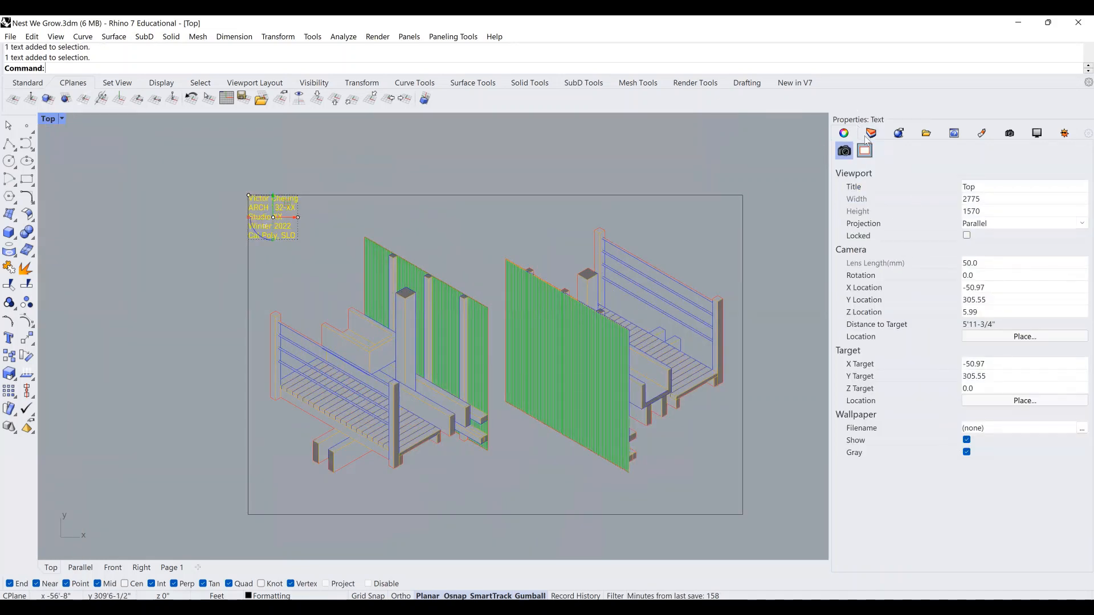
left_click(864, 149)
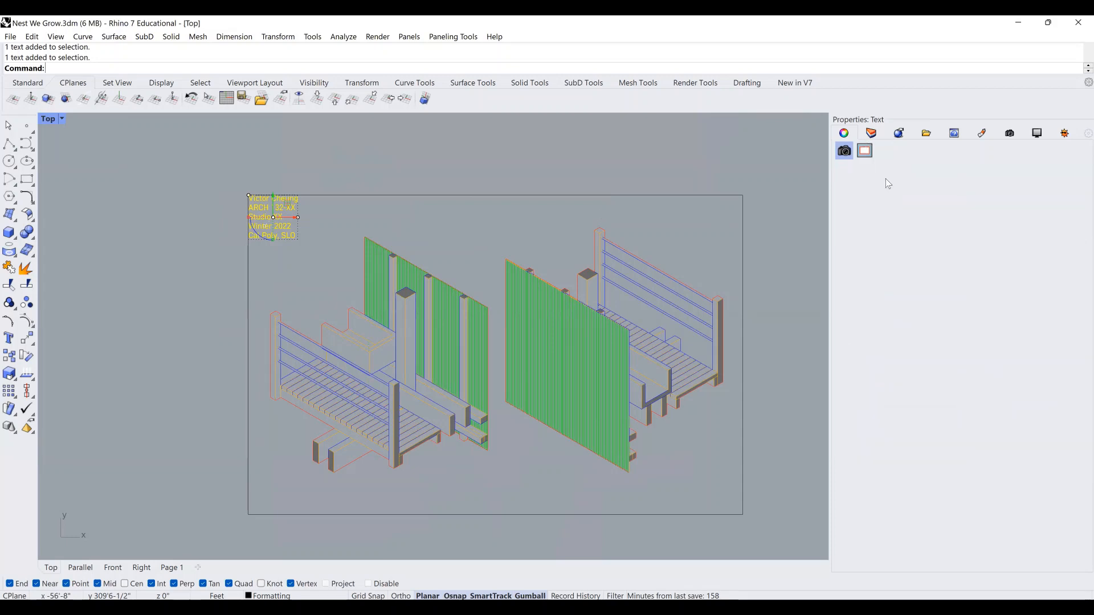
Right-align the title text and move it to the sheet's bottom-right corner.
left_click(882, 322)
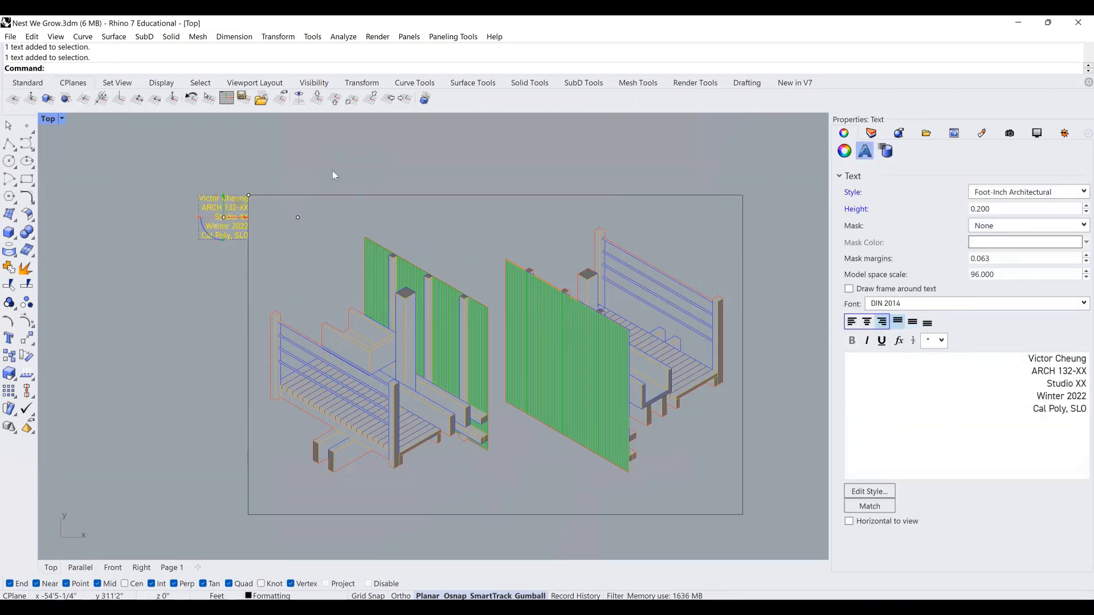
left_click(228, 230)
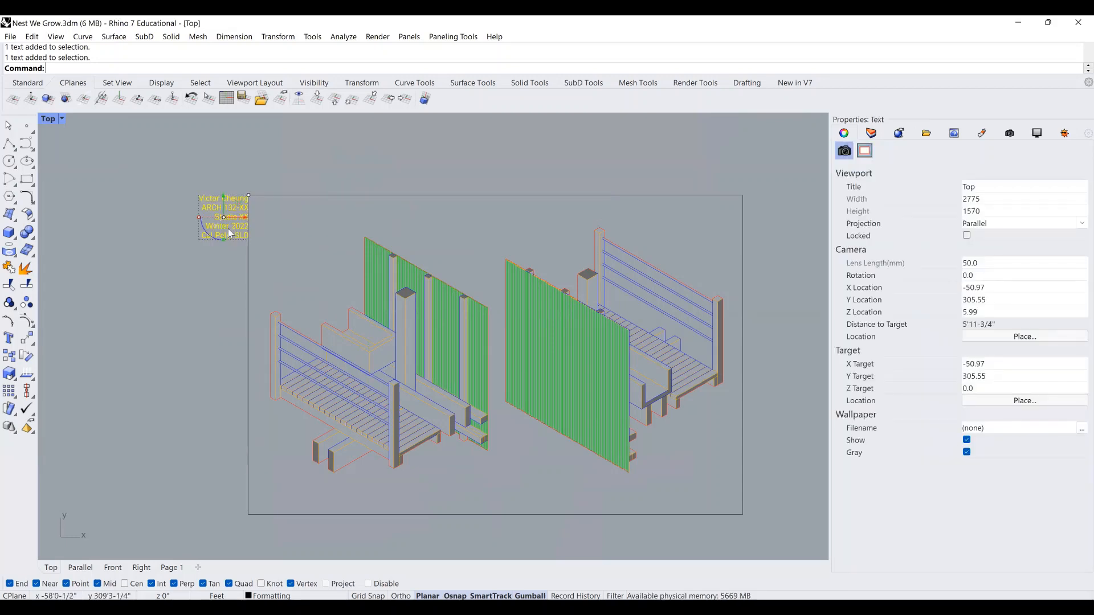
type("Move")
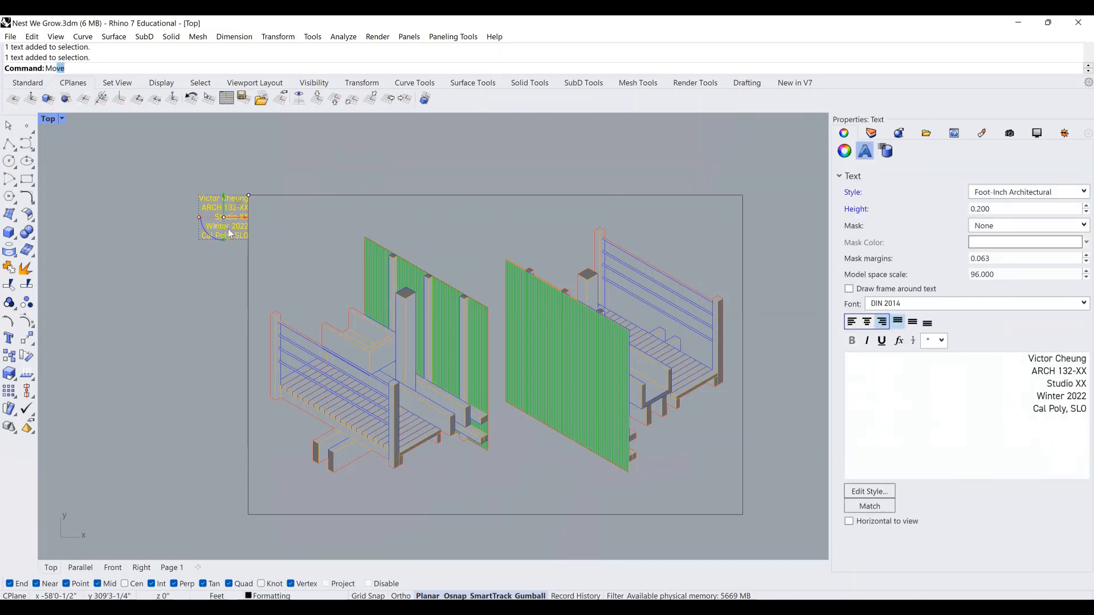
key("Return")
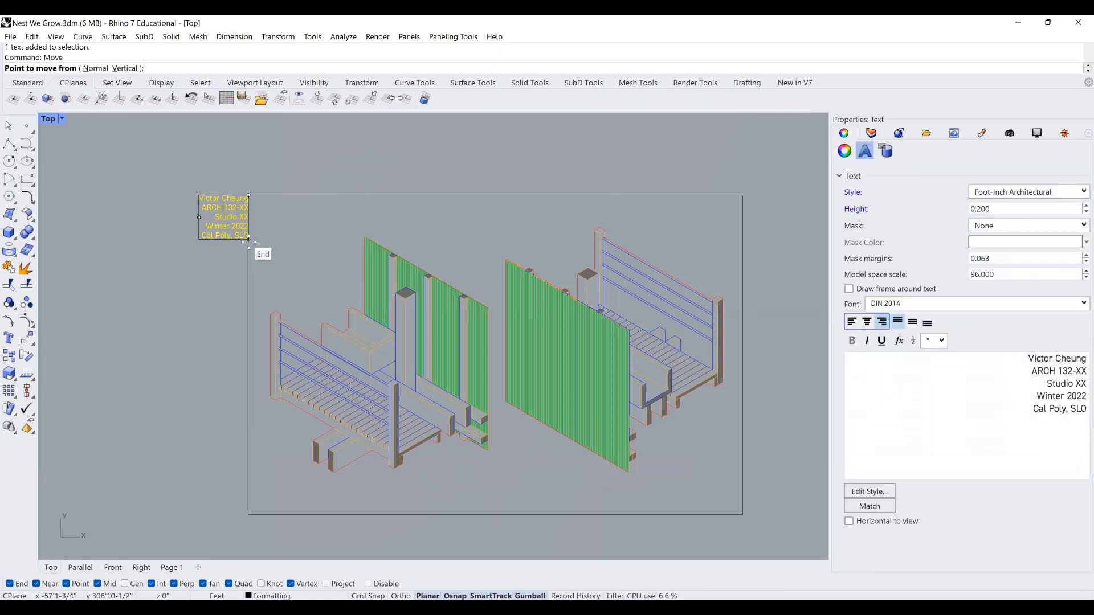
left_click(249, 240)
left_click(743, 515)
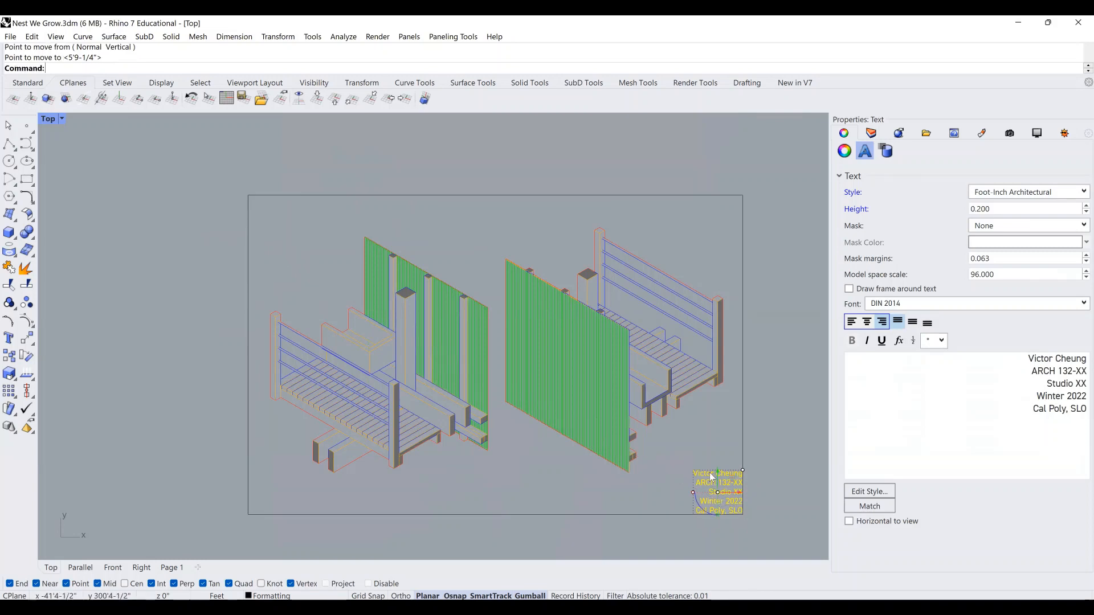
Nudge the title text up 0.5 and left 0.5 with the gumball, then deselect.
left_click(718, 471)
type(".5")
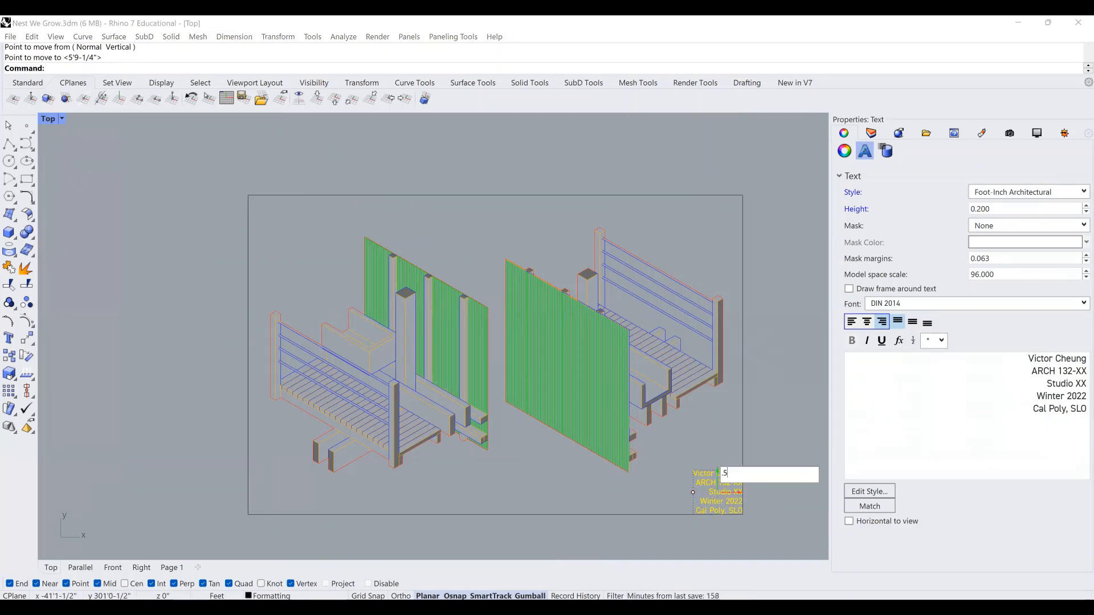
key("Return")
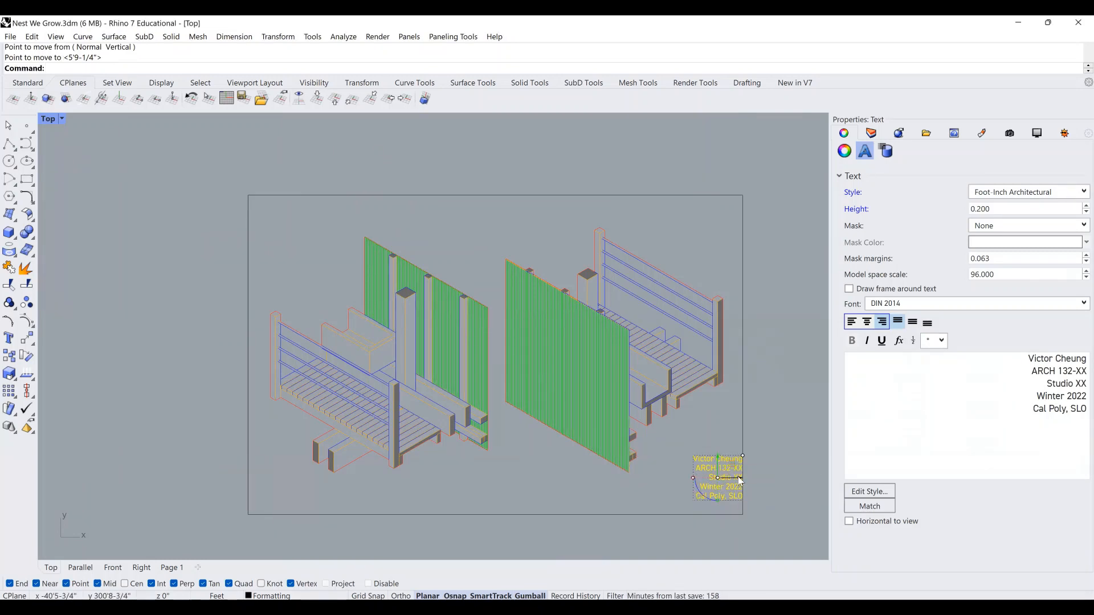
left_click(739, 481)
type("-.5")
key("Return")
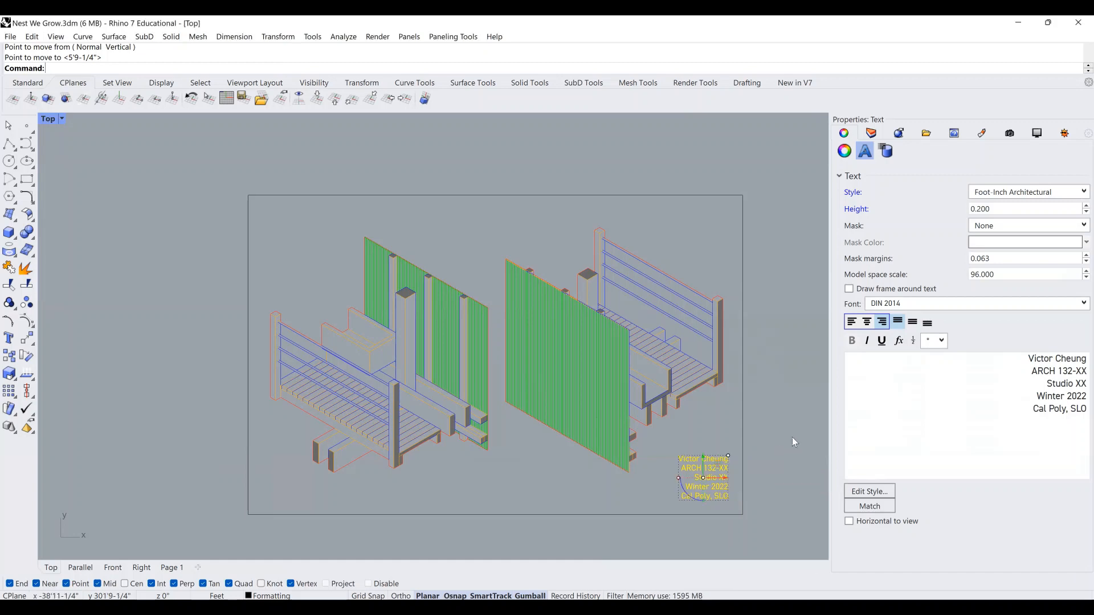
key("Escape")
left_click(871, 132)
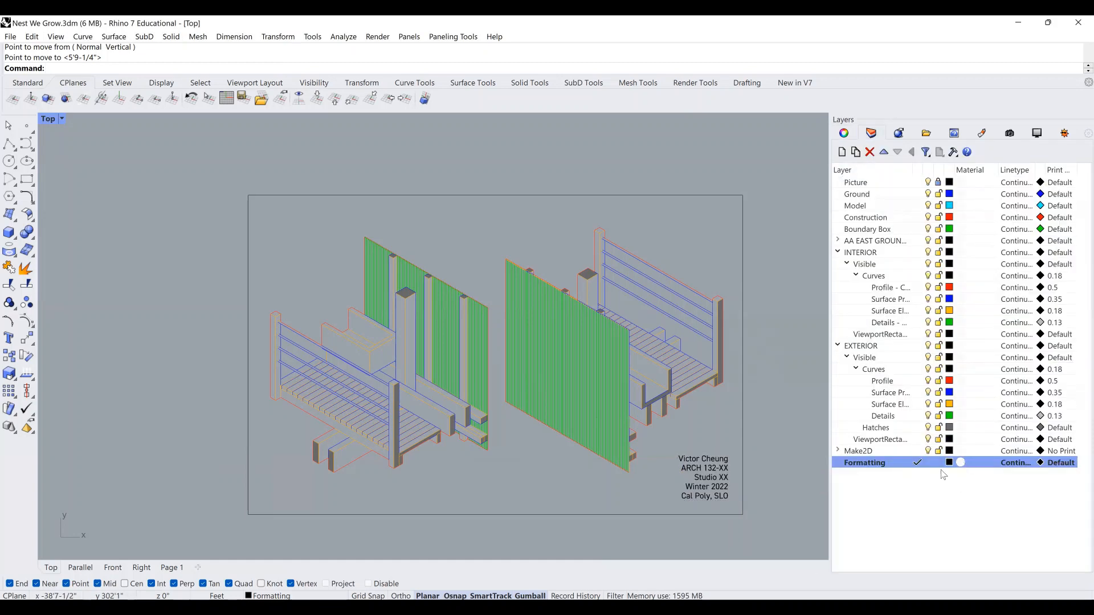
Make Make2D current and shift both hatched drawings slightly upward within the frame.
left_click(917, 451)
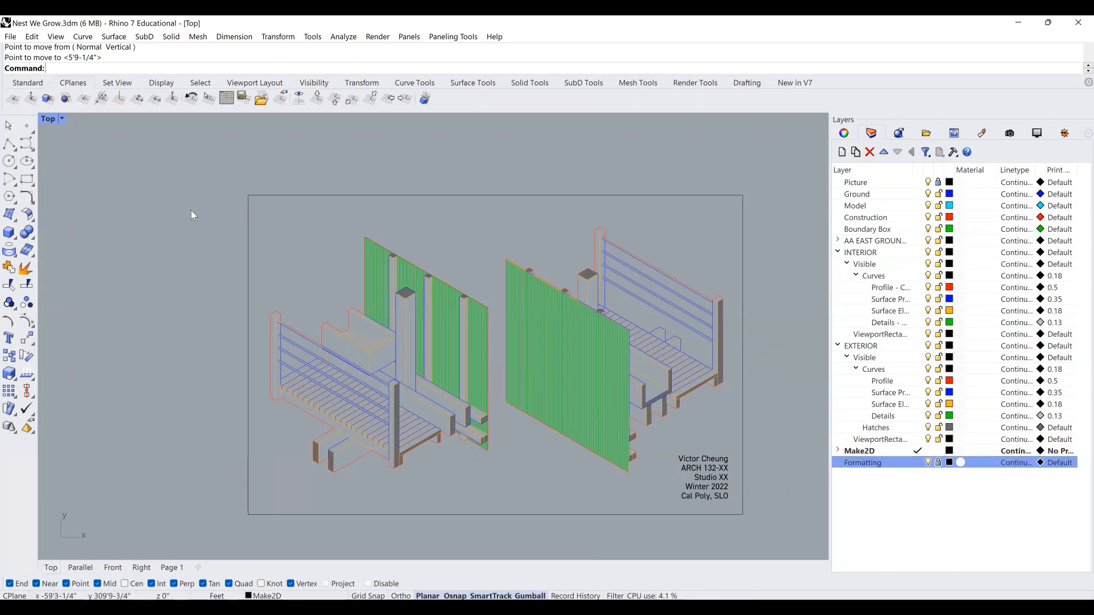
mouse_move(190, 210)
left_mouse_down()
mouse_move(699, 429)
mouse_move(798, 490)
left_mouse_up()
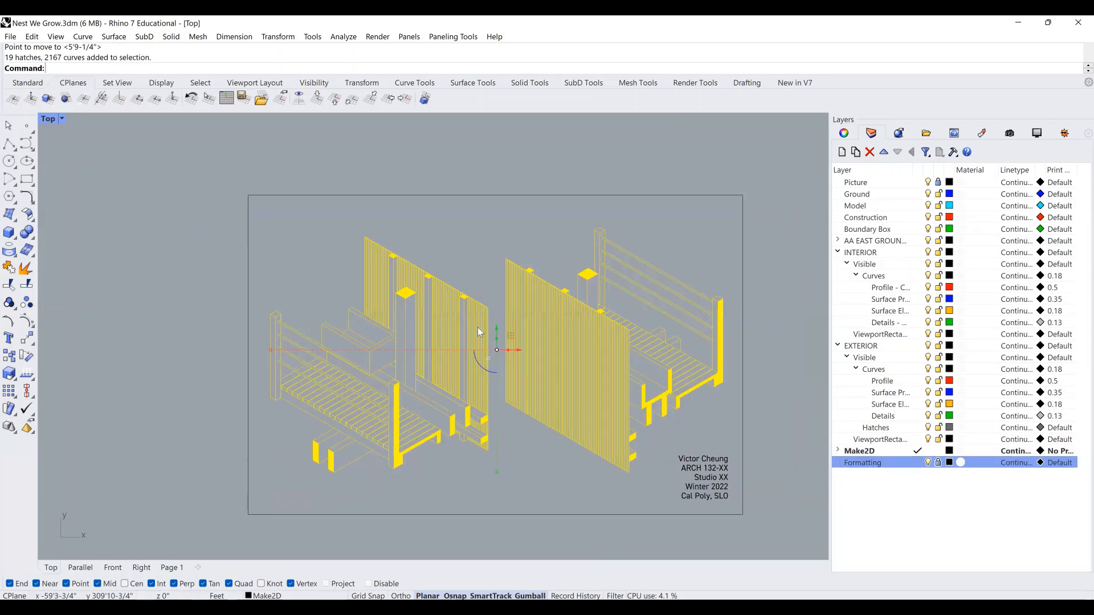
left_click_drag(498, 330, 497, 324)
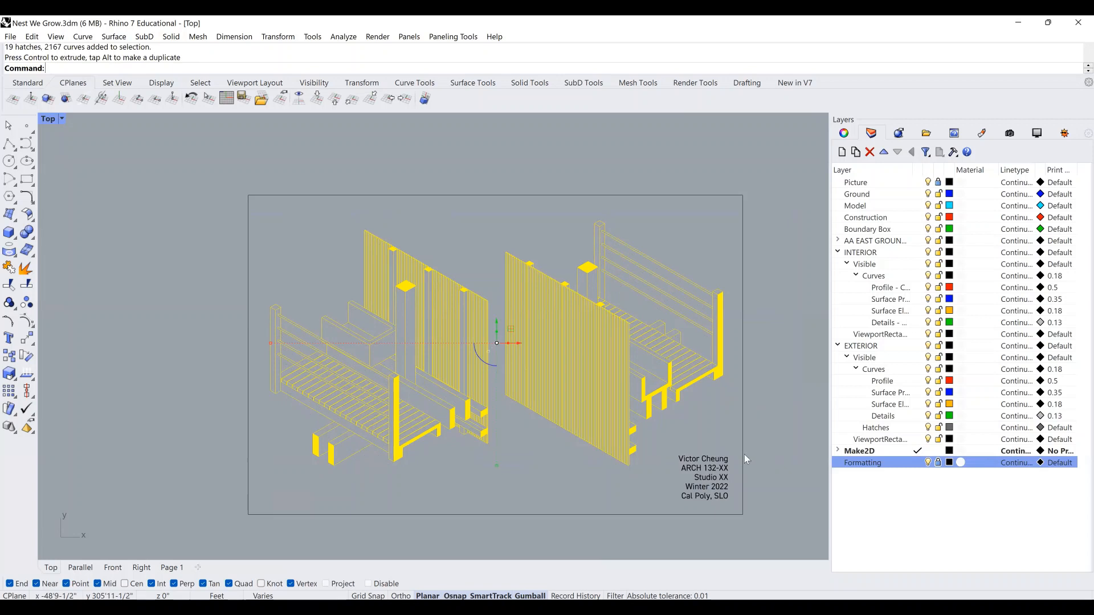
left_click(731, 436)
right_click_drag(730, 478, 722, 458)
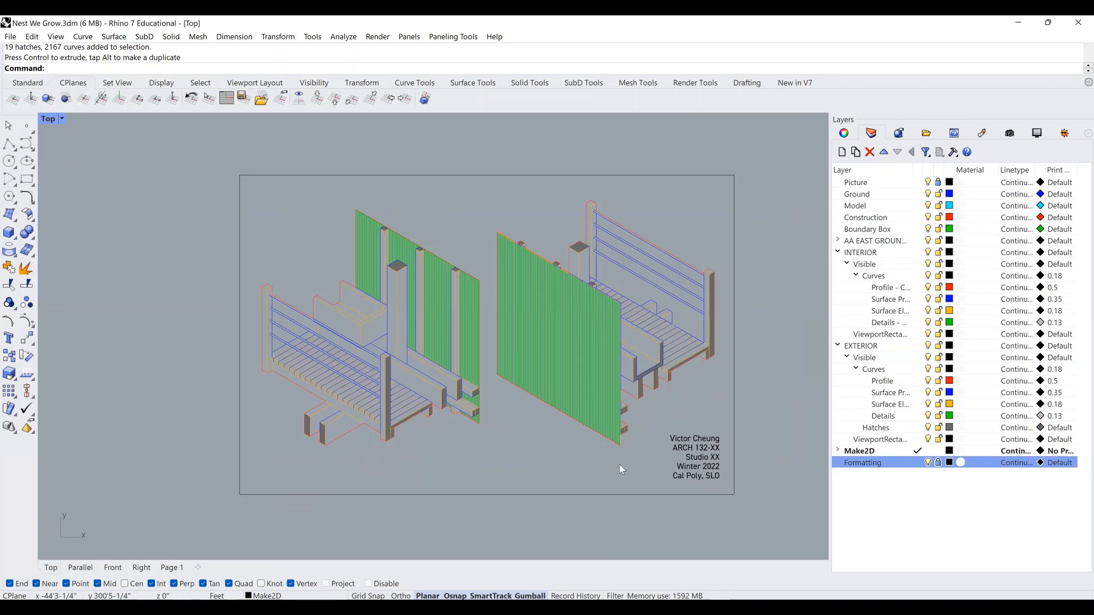
right_click_drag(588, 443, 577, 456)
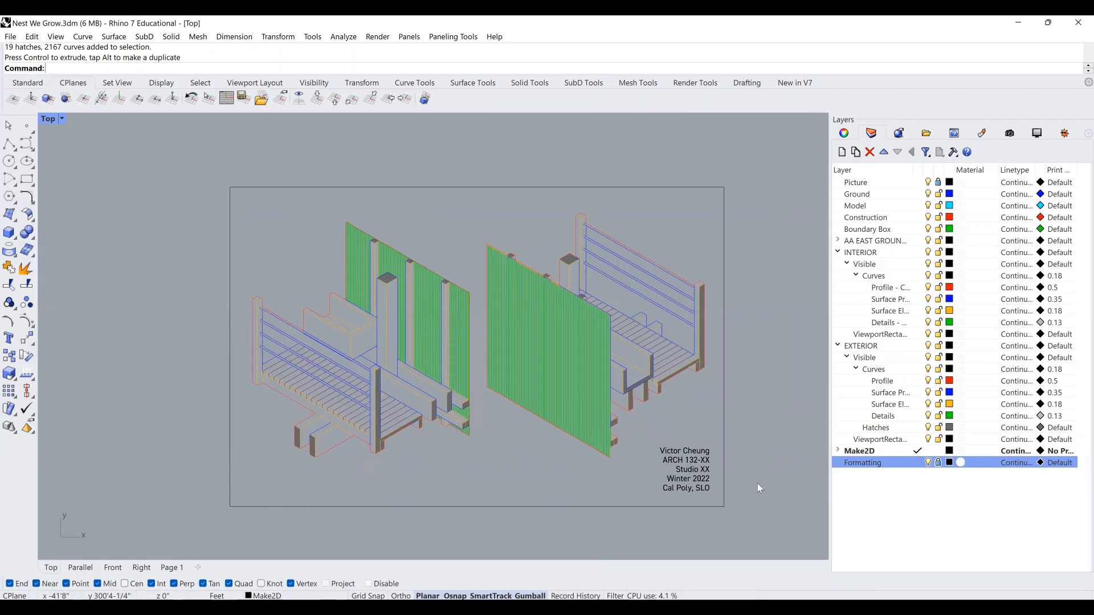
Start a Print with 11 x 17 landscape paper and begin setting a Window print area.
type("Print")
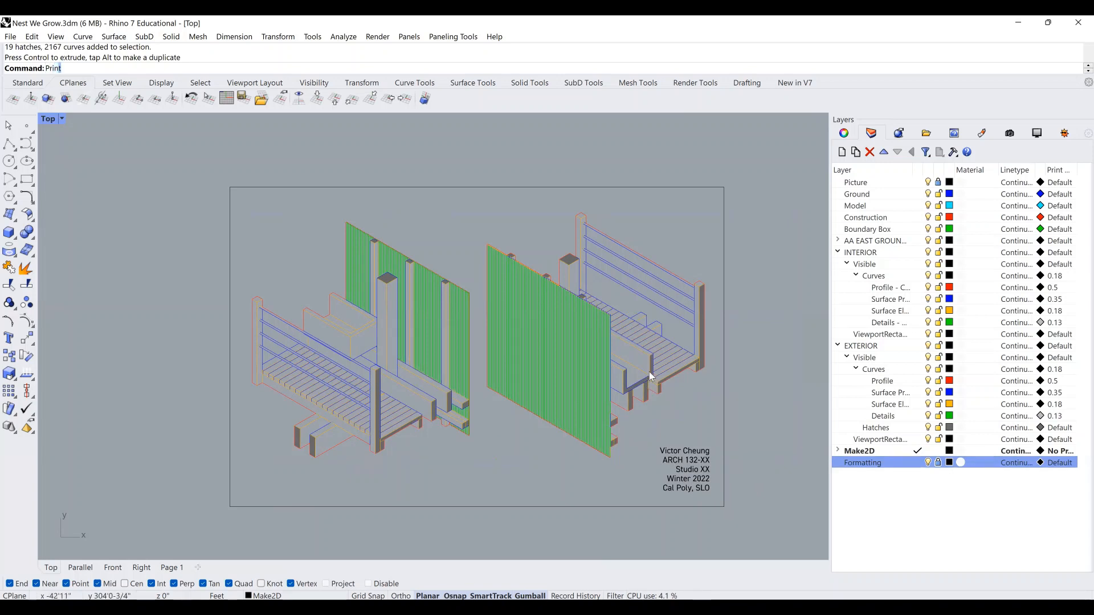
key("Return")
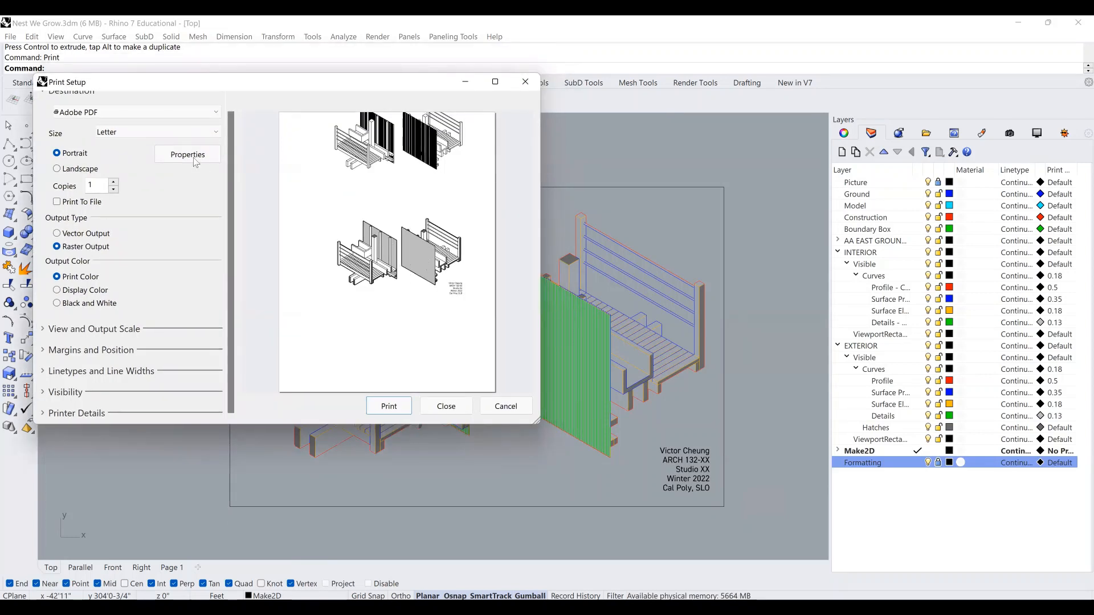
left_click(155, 132)
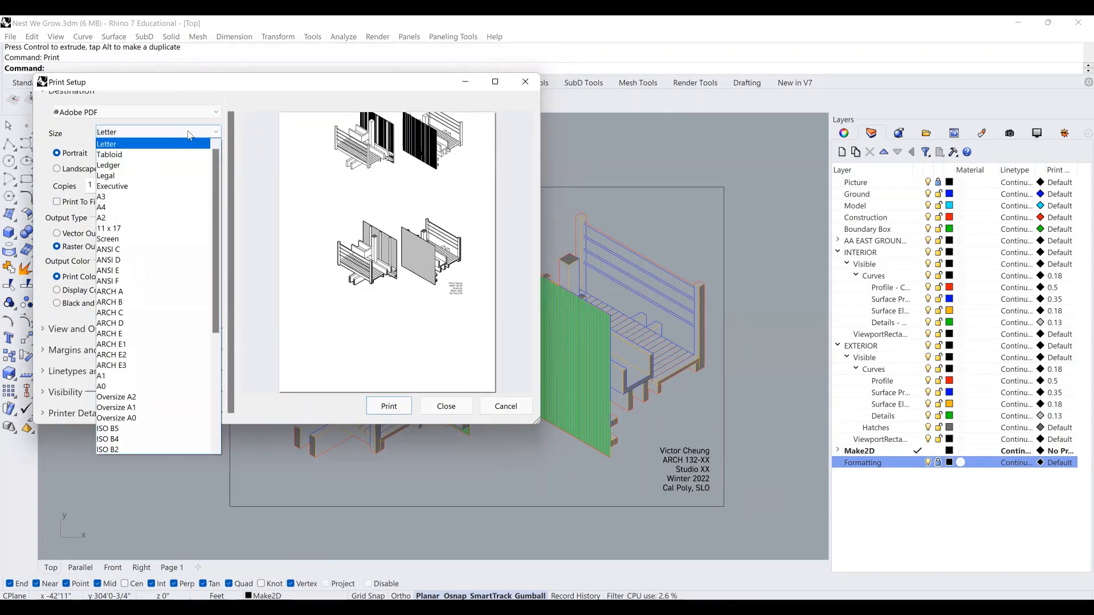
left_click(142, 228)
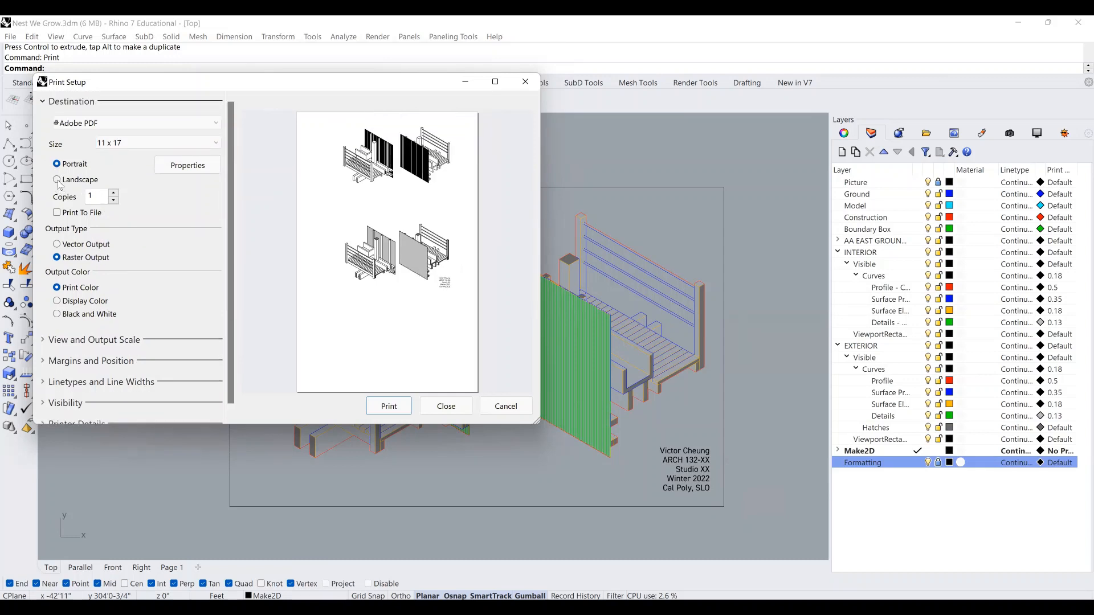
left_click(57, 179)
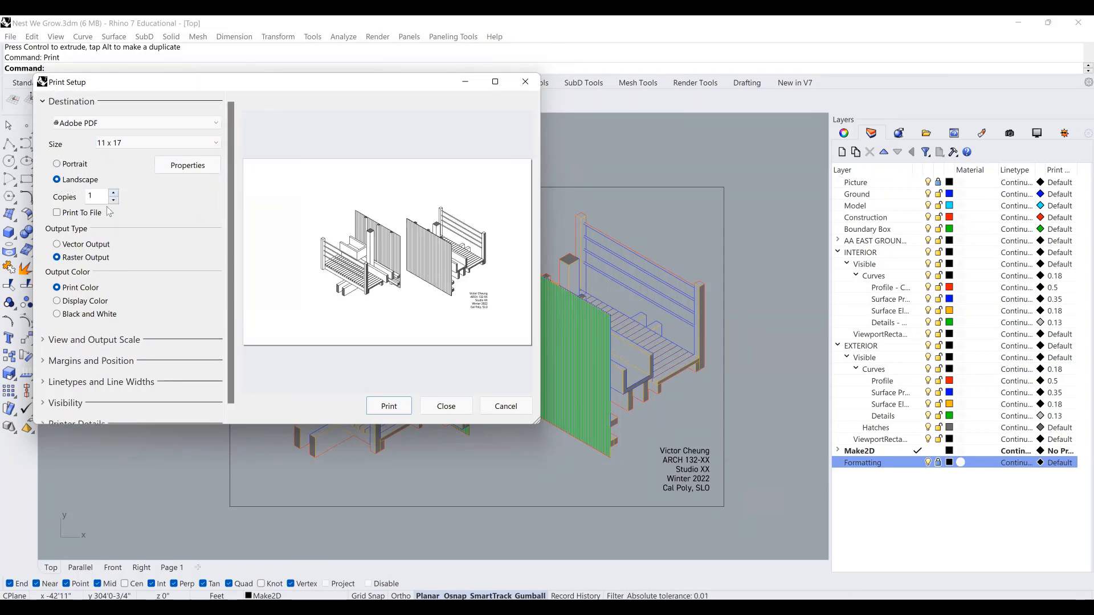
left_click(69, 340)
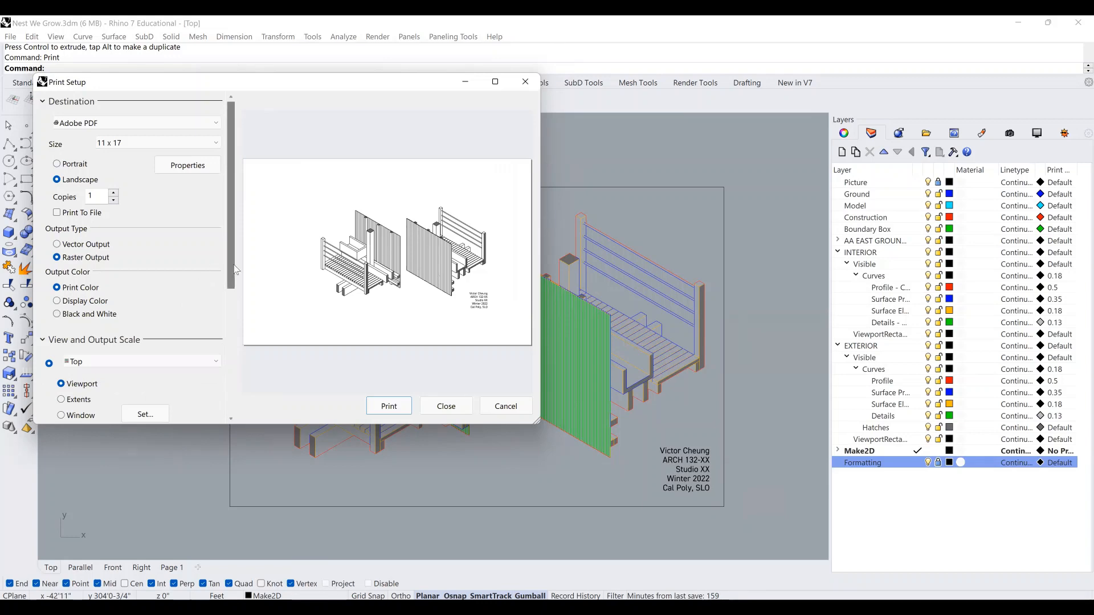
left_click_drag(235, 270, 234, 359)
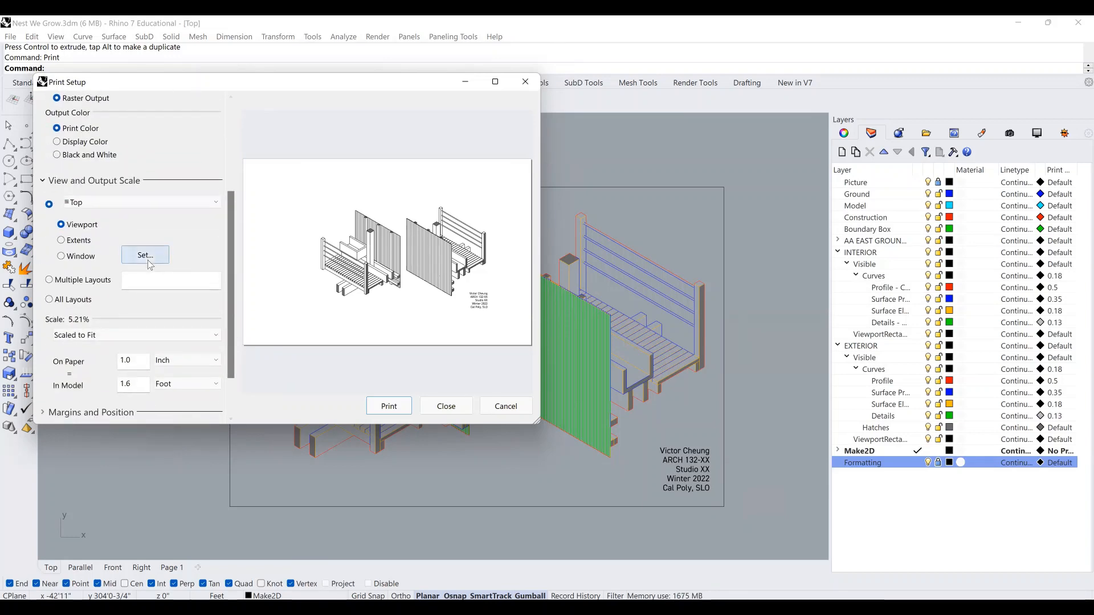
left_click(149, 263)
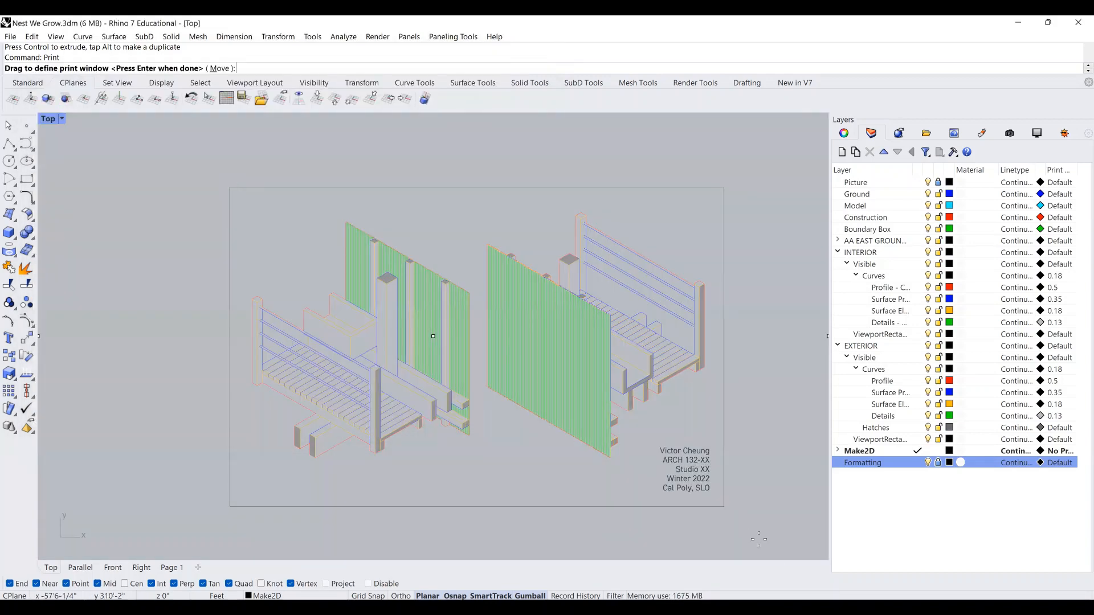
Window the print area to the drawing frame corners and keep Top as the source view.
left_click_drag(230, 187, 725, 507)
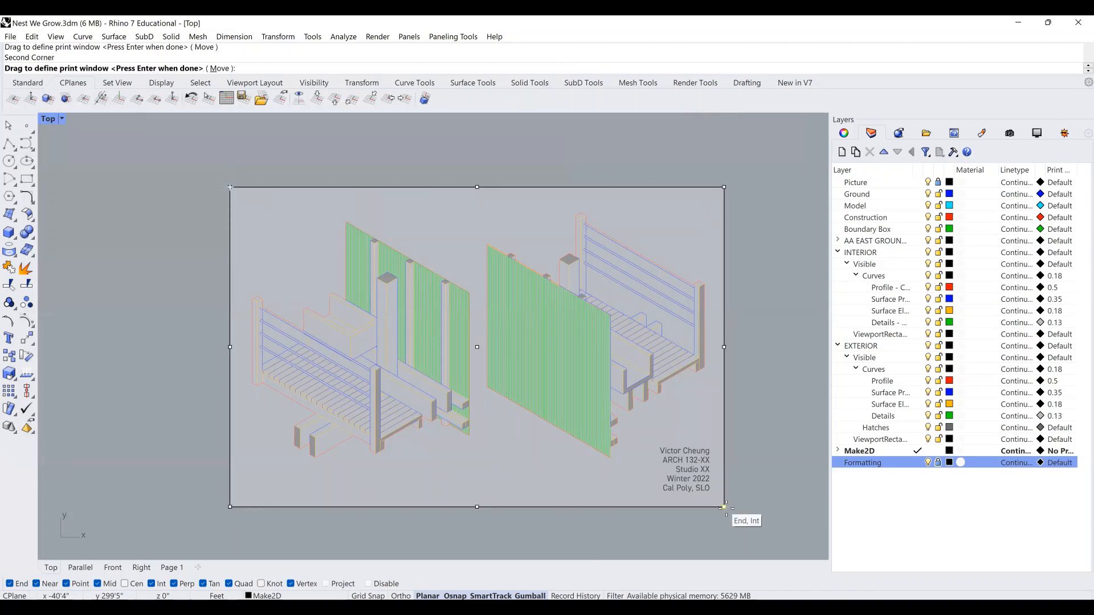
key("Return")
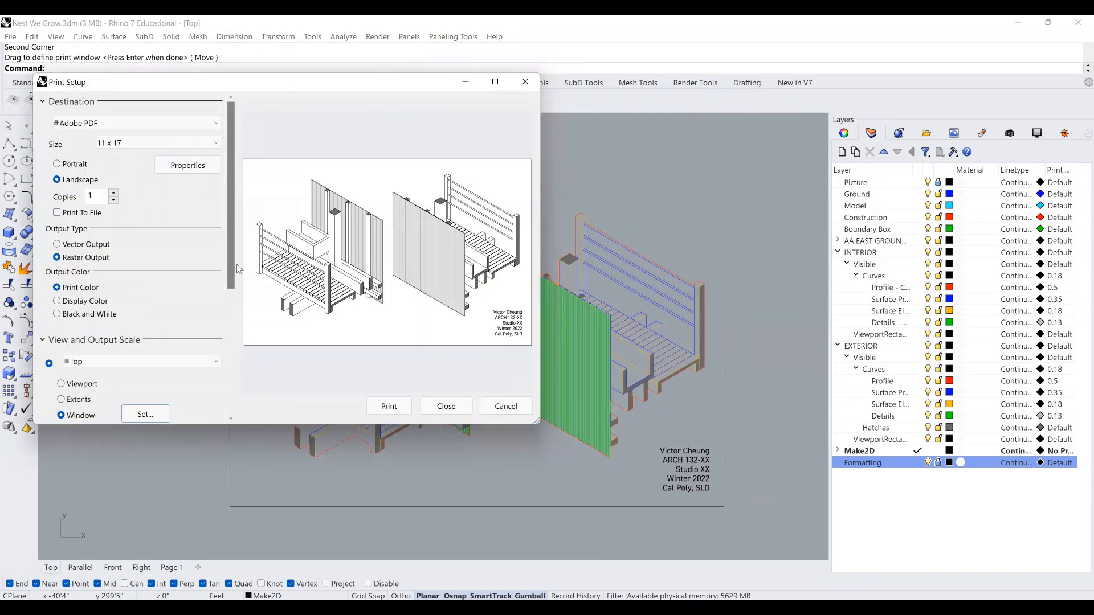
scroll(228, 314, "down", 3)
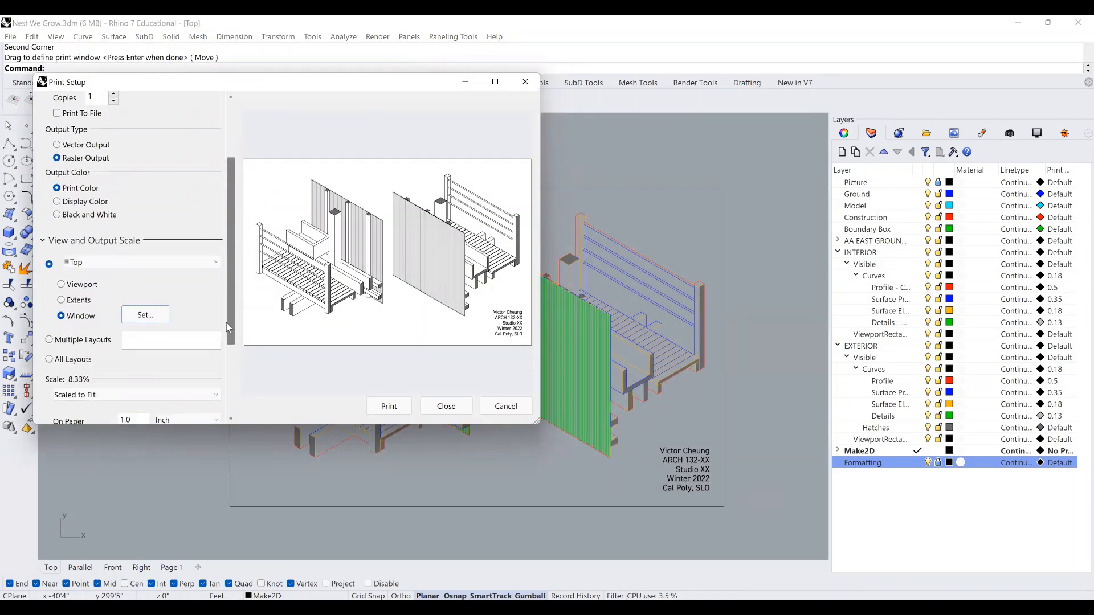
scroll(228, 327, "down", 2)
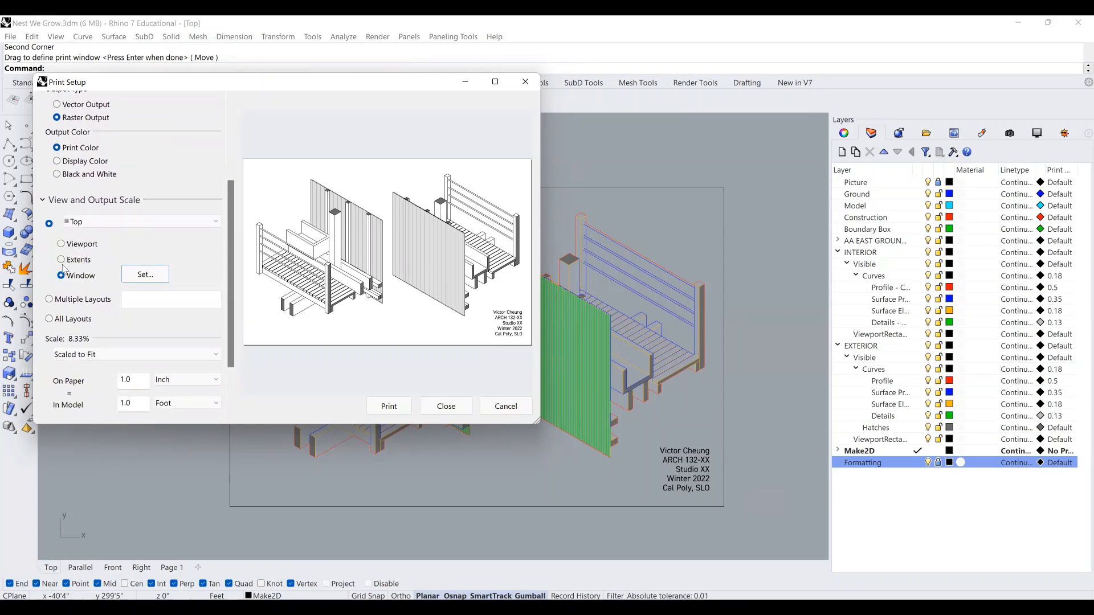
left_click(109, 222)
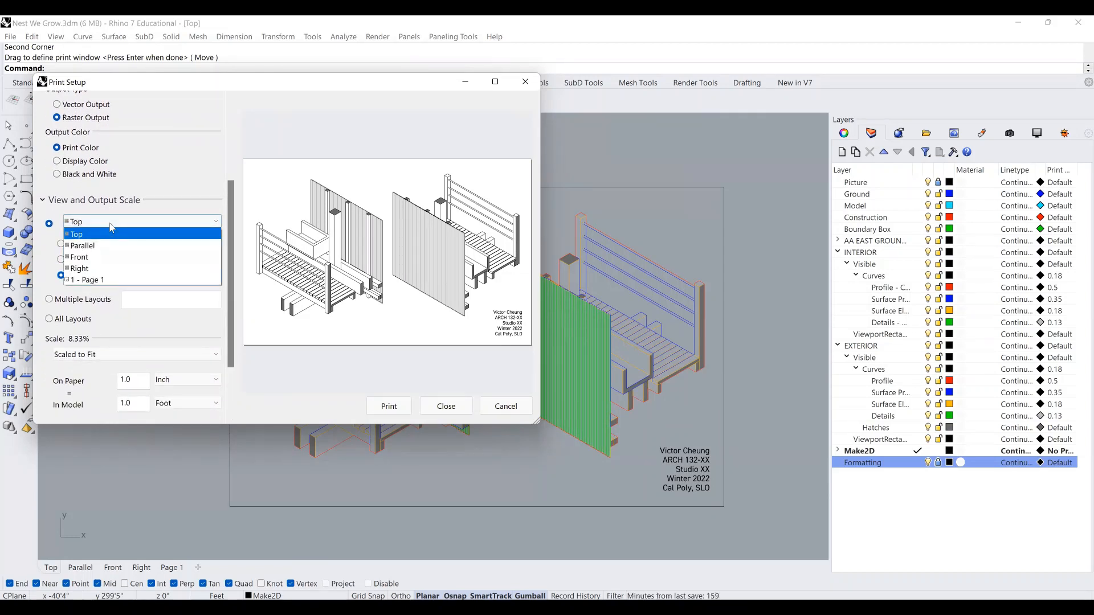
left_click(110, 225)
Set the print scale to 3/4" = 1'-0".
scroll(227, 297, "down", 3)
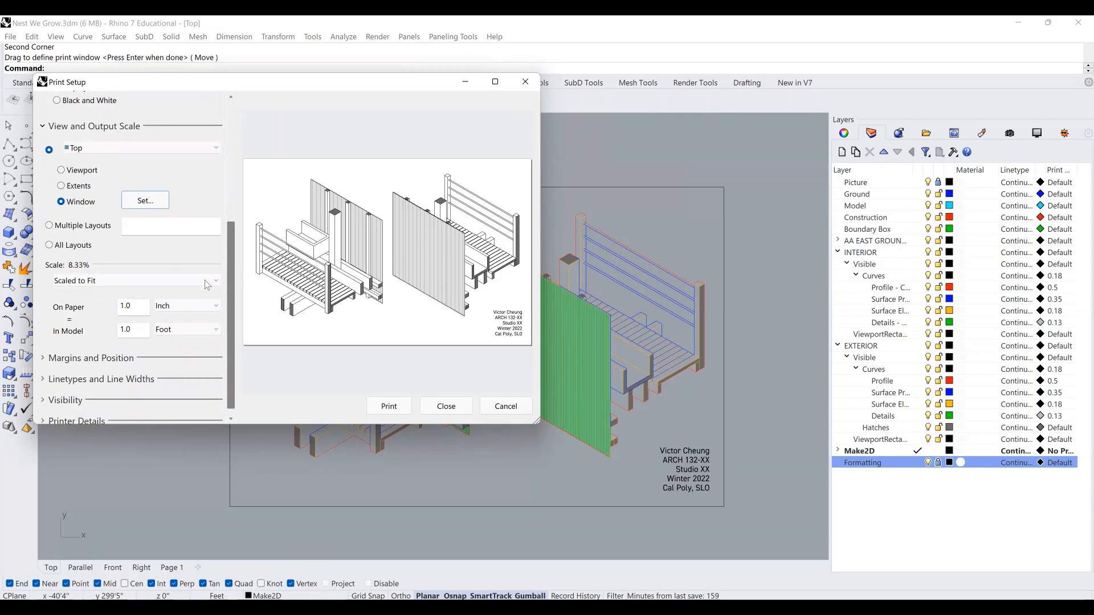
left_click(207, 281)
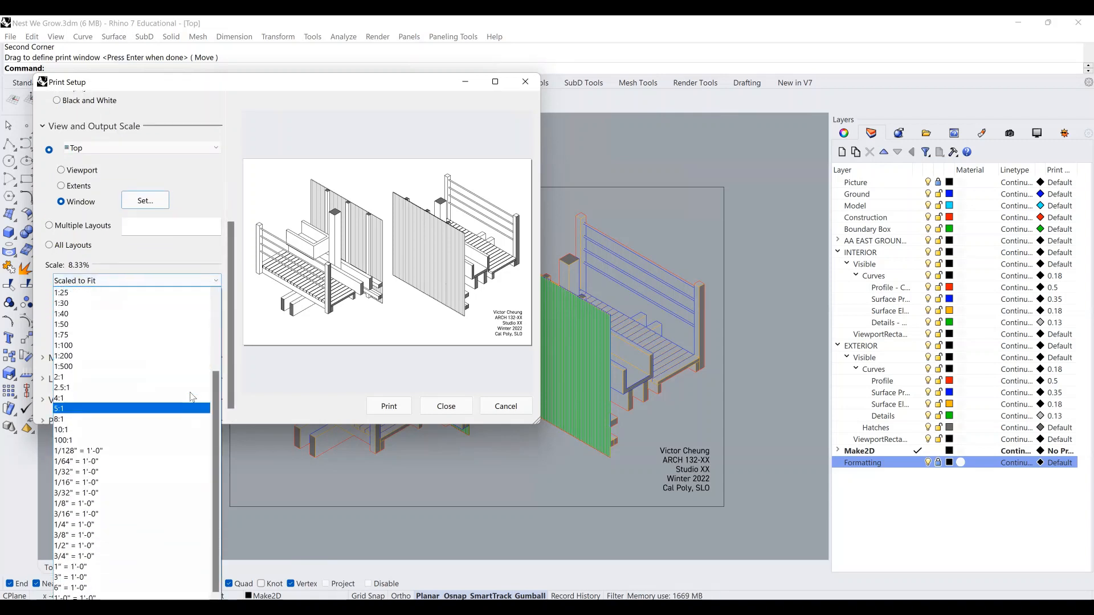
left_click(118, 557)
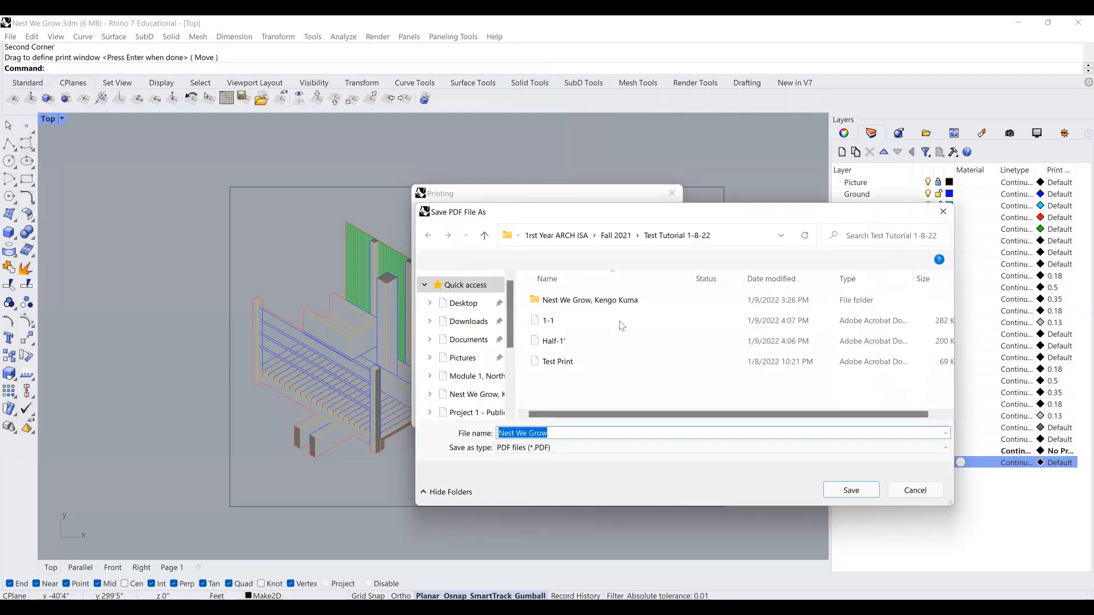
Save the PDF under the name Nest We Grow.
left_click(857, 490)
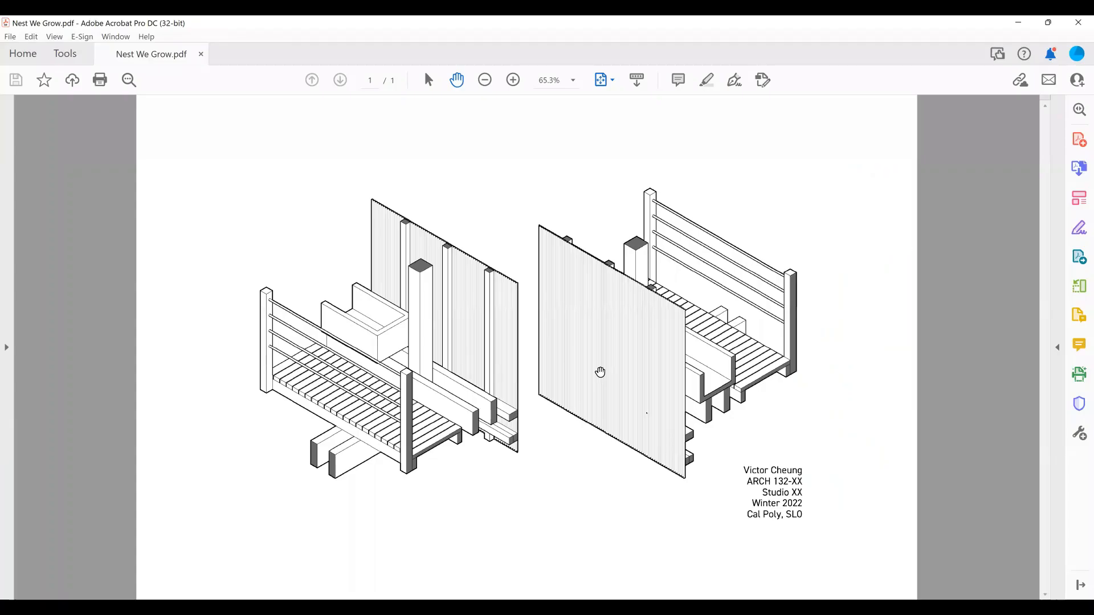
Zoom in to 85.7% and scroll down to review the catwalk drawings and title block.
left_click(839, 429)
left_click(515, 82)
scroll(313, 405, "down", 1)
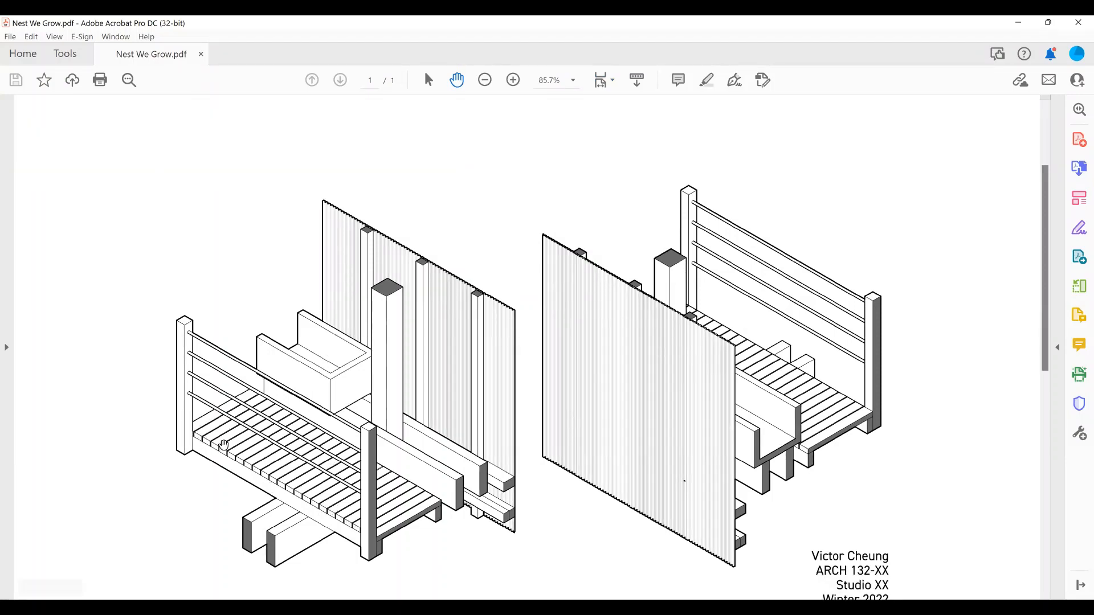
scroll(372, 472, "down", 2)
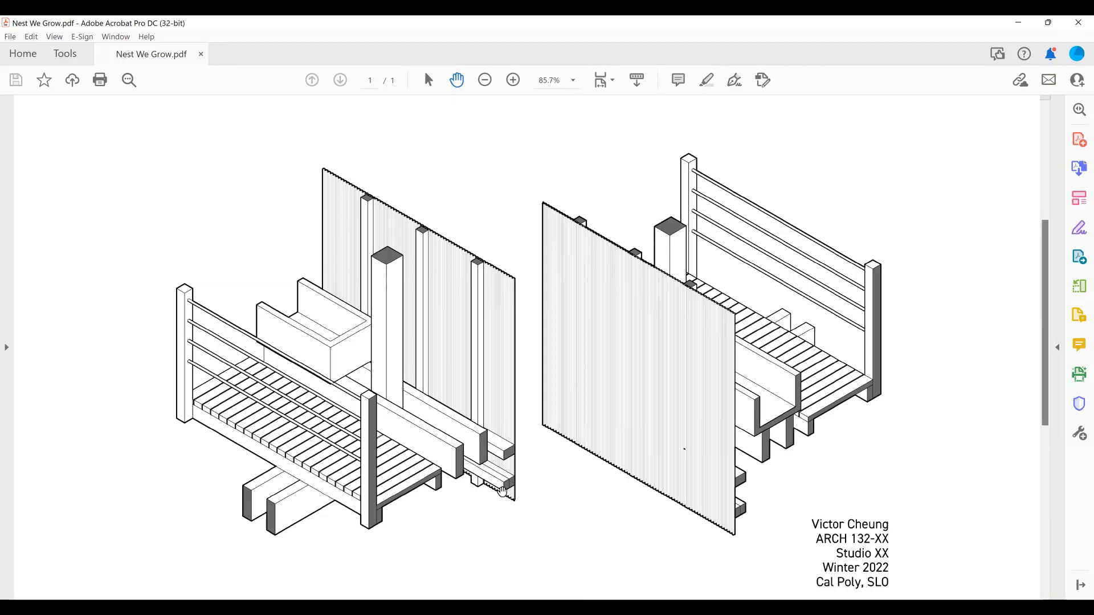
scroll(527, 442, "down", 2)
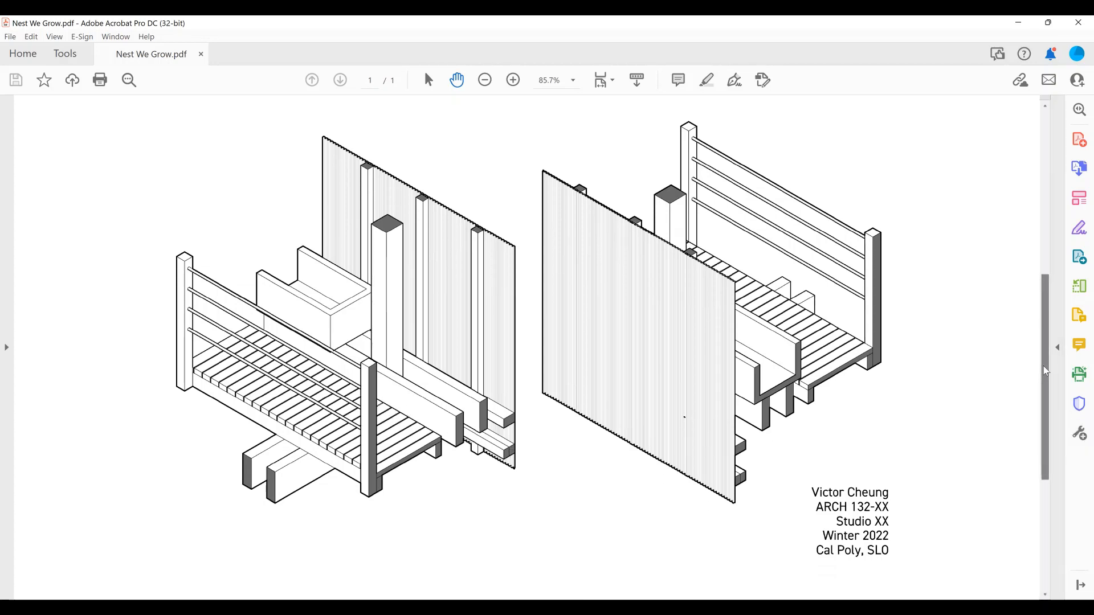
left_click_drag(1045, 367, 1044, 358)
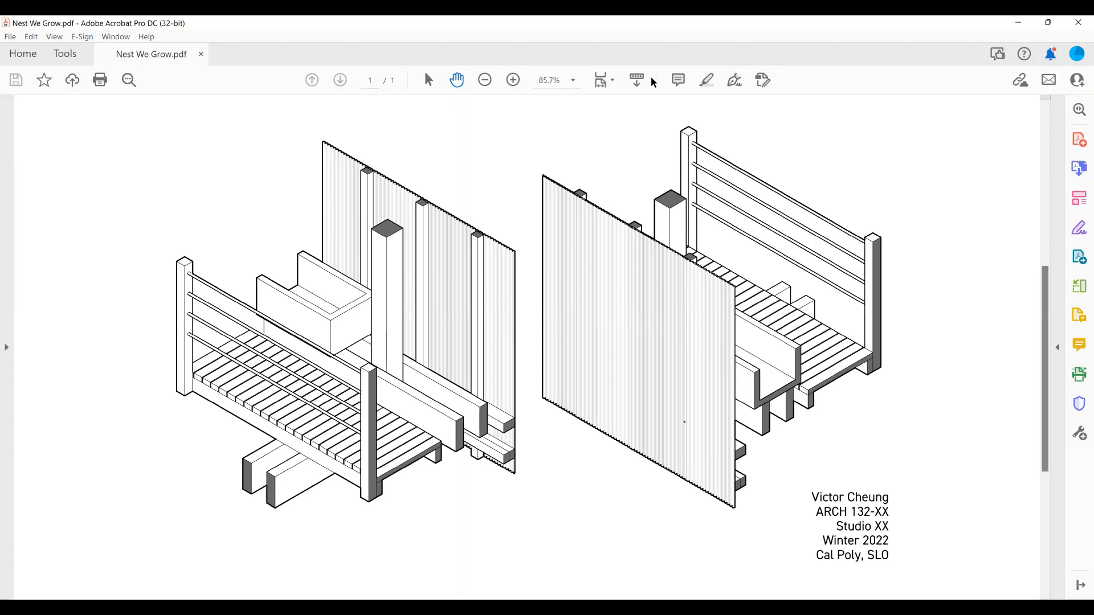
key("alt+Tab")
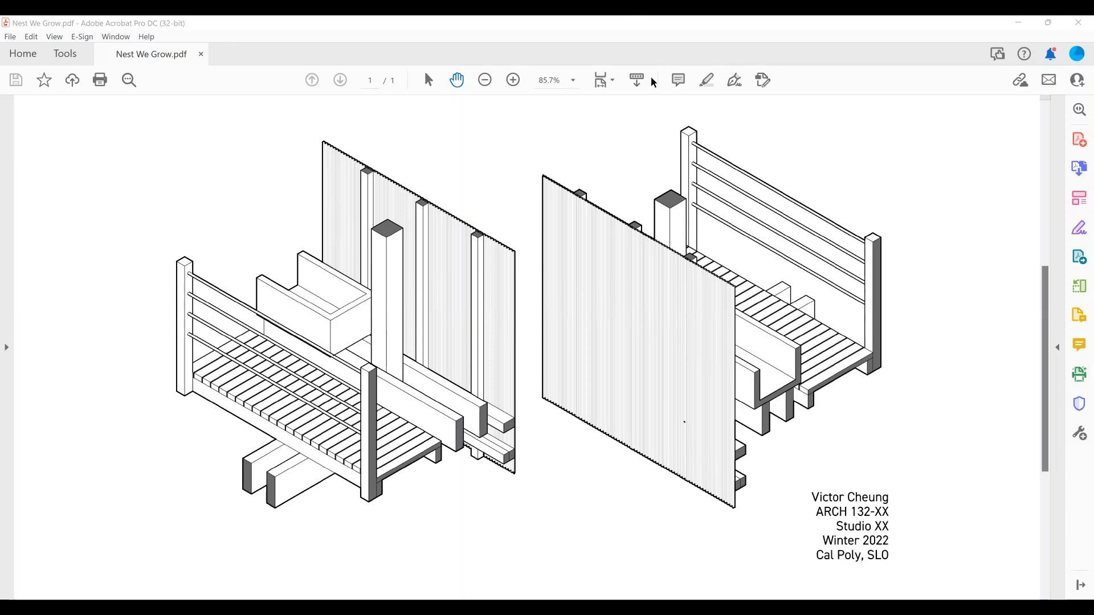